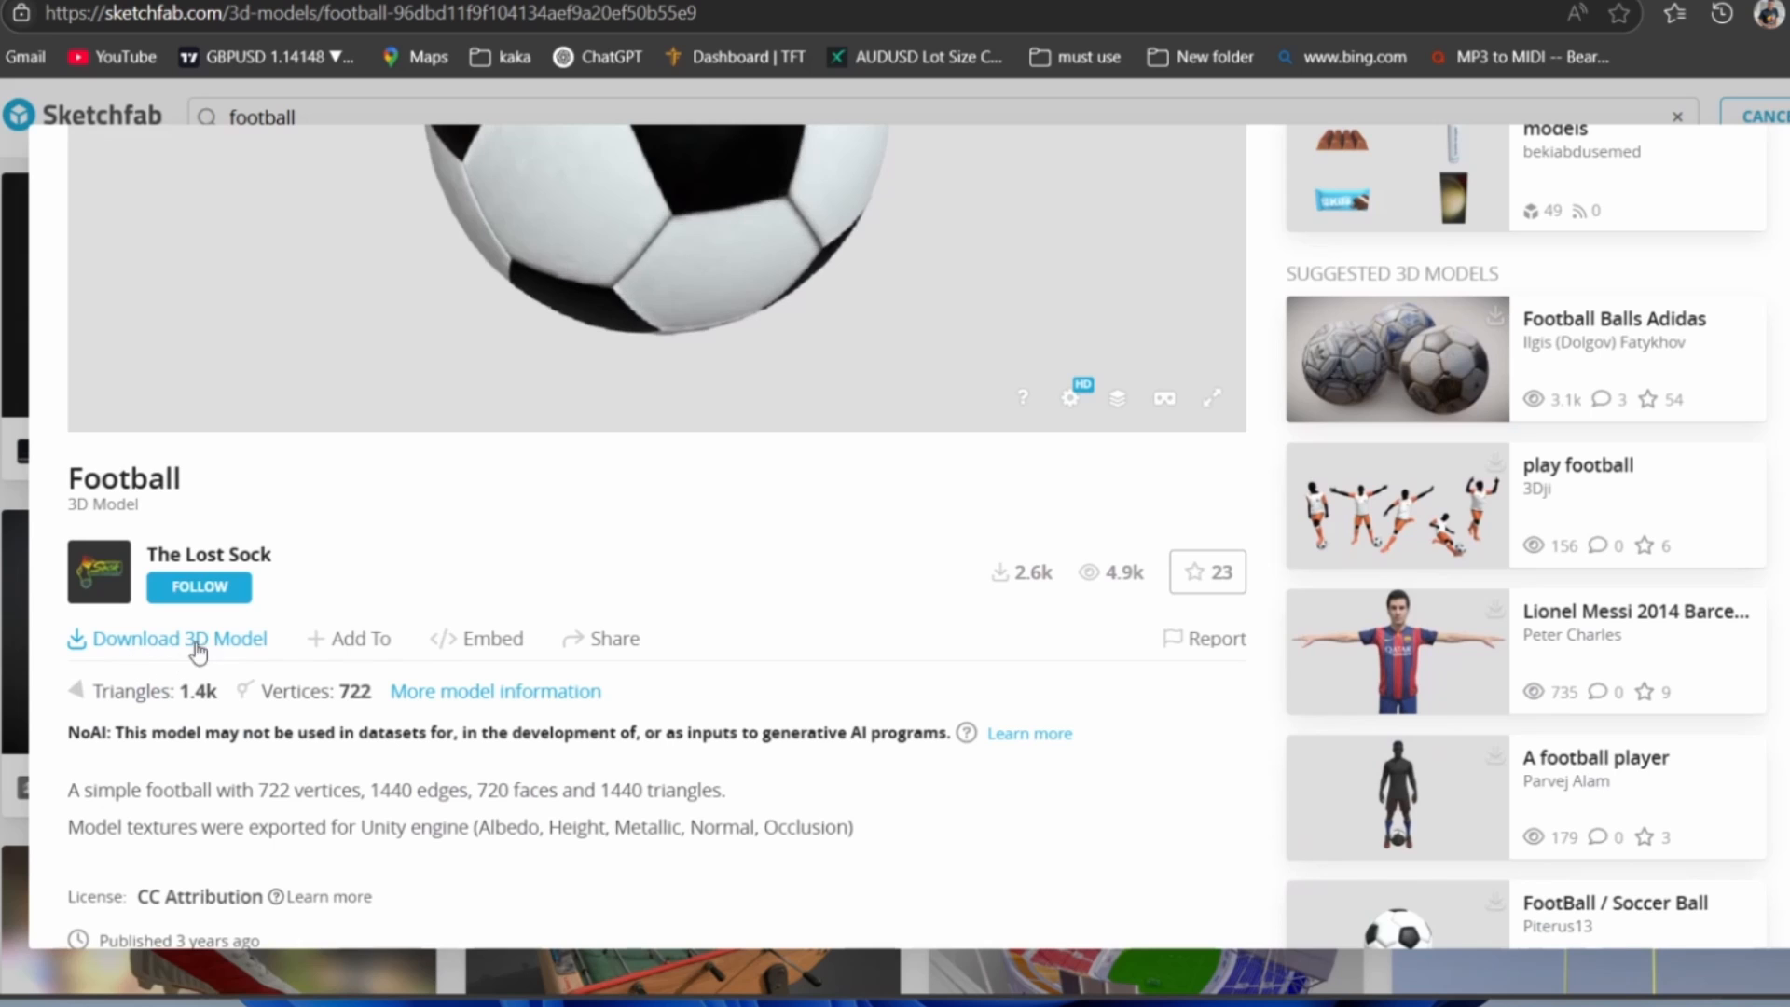
Download the free Football model in USDZ format, save the file and close the download dialog.
{"action": "left_click", "coordinate": [201, 649]}
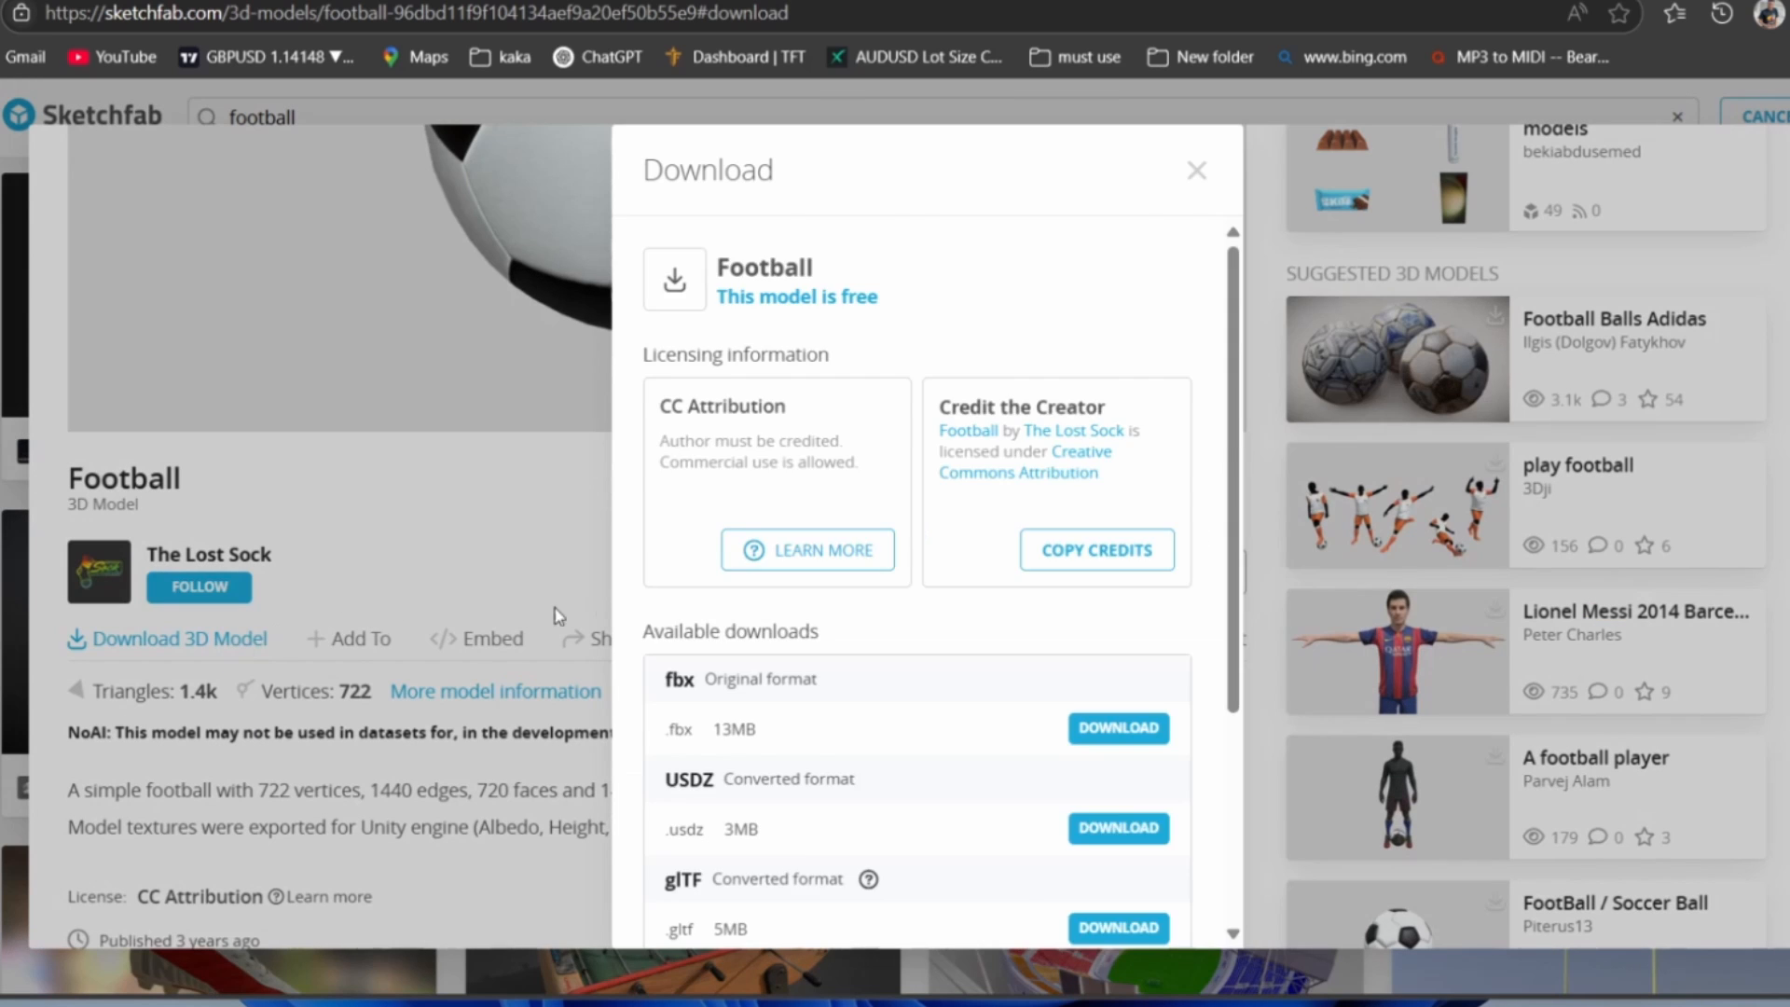
{"action": "scroll", "coordinate": [725, 468], "scroll_direction": "down", "scroll_amount": 5}
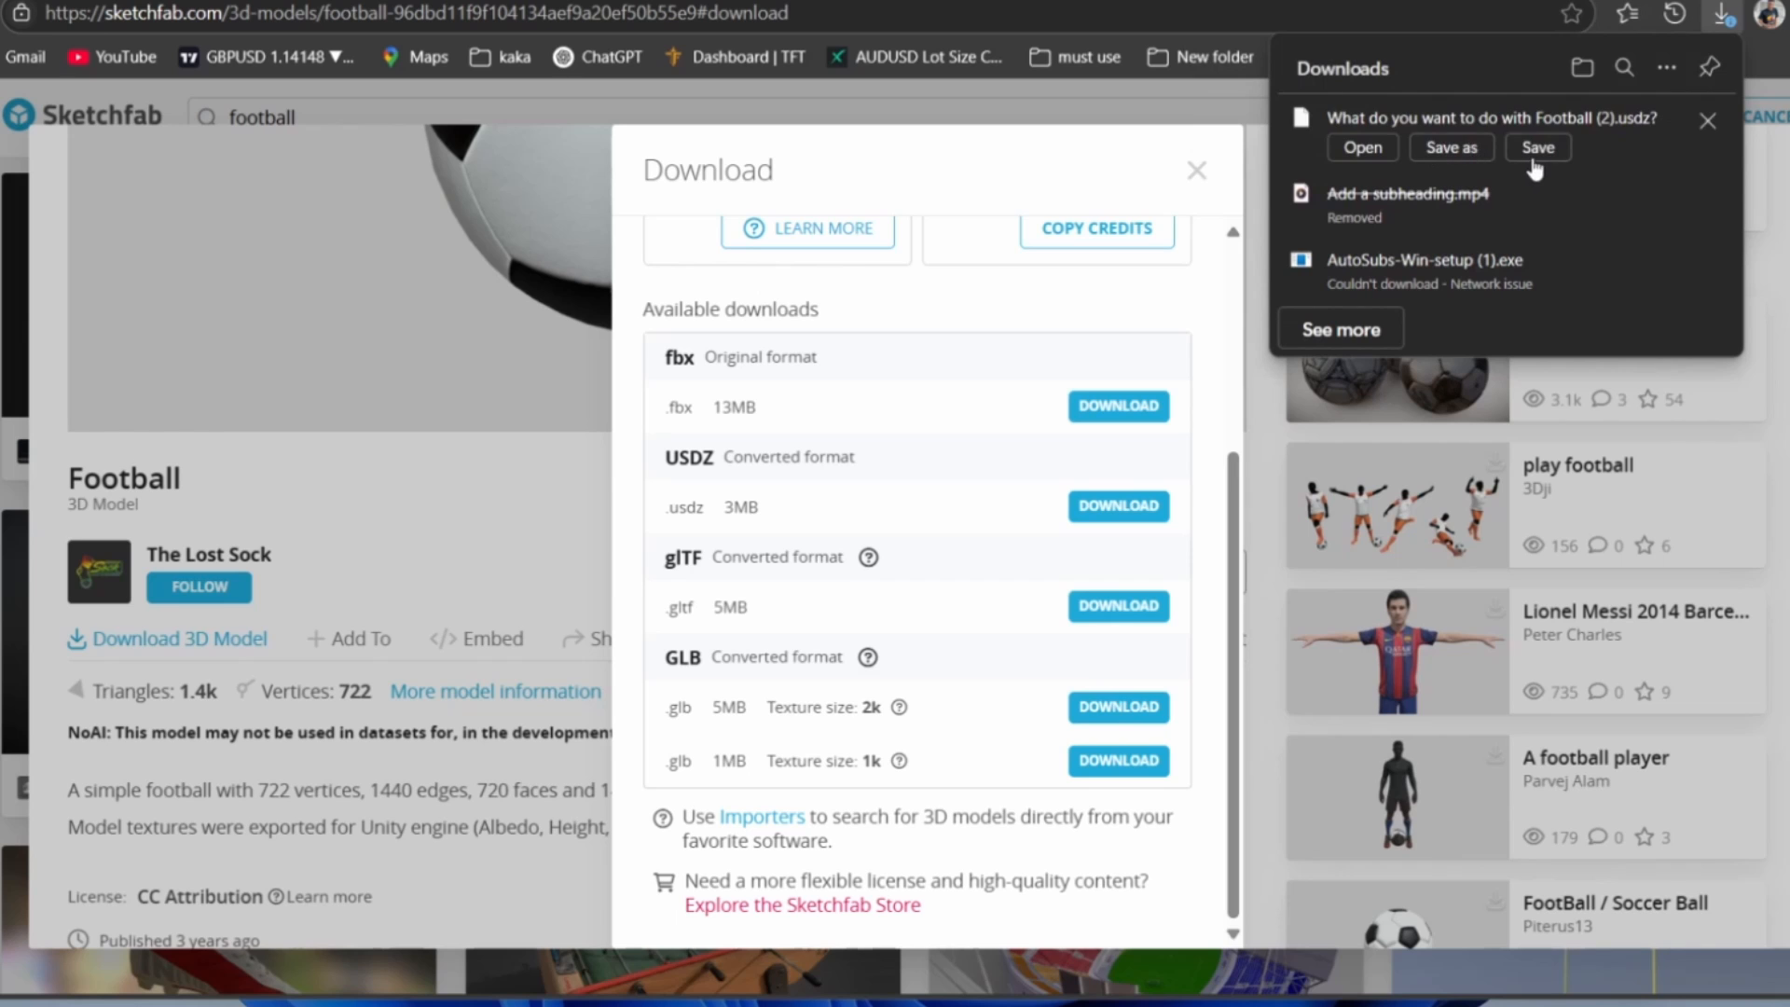
{"action": "left_click", "coordinate": [1535, 151]}
{"action": "left_click", "coordinate": [367, 531]}
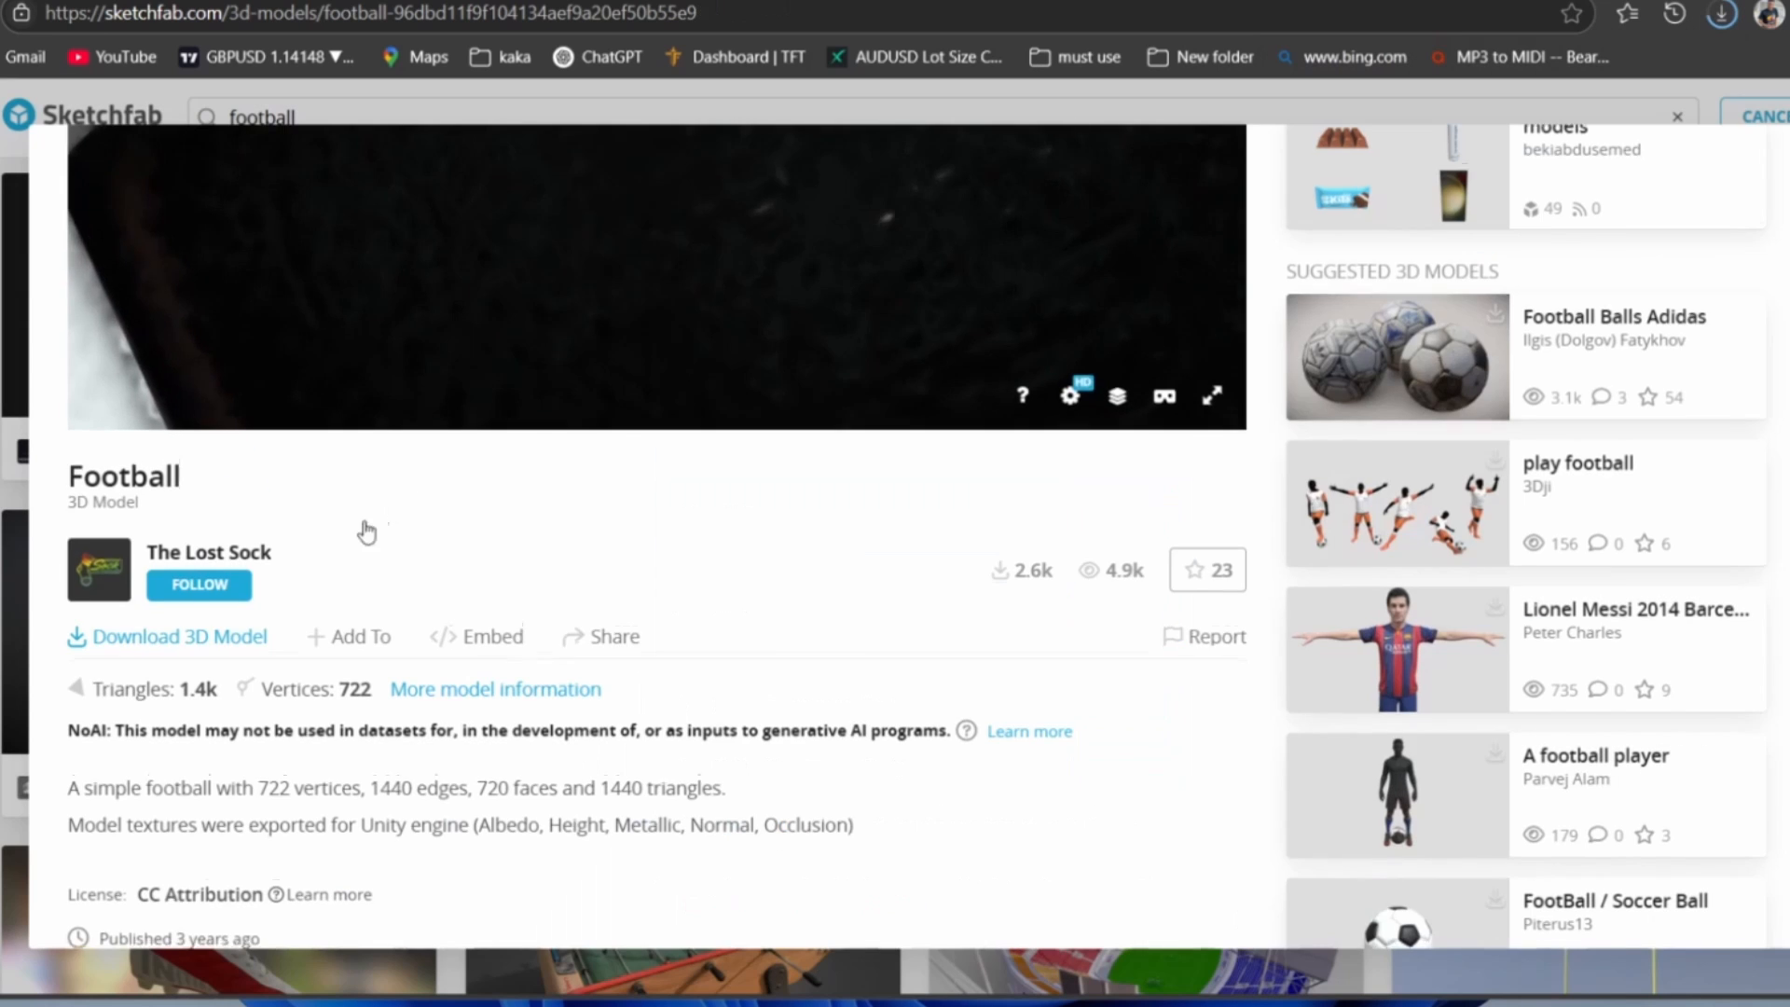
Leave the football model page and search the Sketchfab models for "porche".
{"action": "scroll", "coordinate": [366, 531], "scroll_direction": "down", "scroll_amount": 4}
{"action": "left_click", "coordinate": [510, 119]}
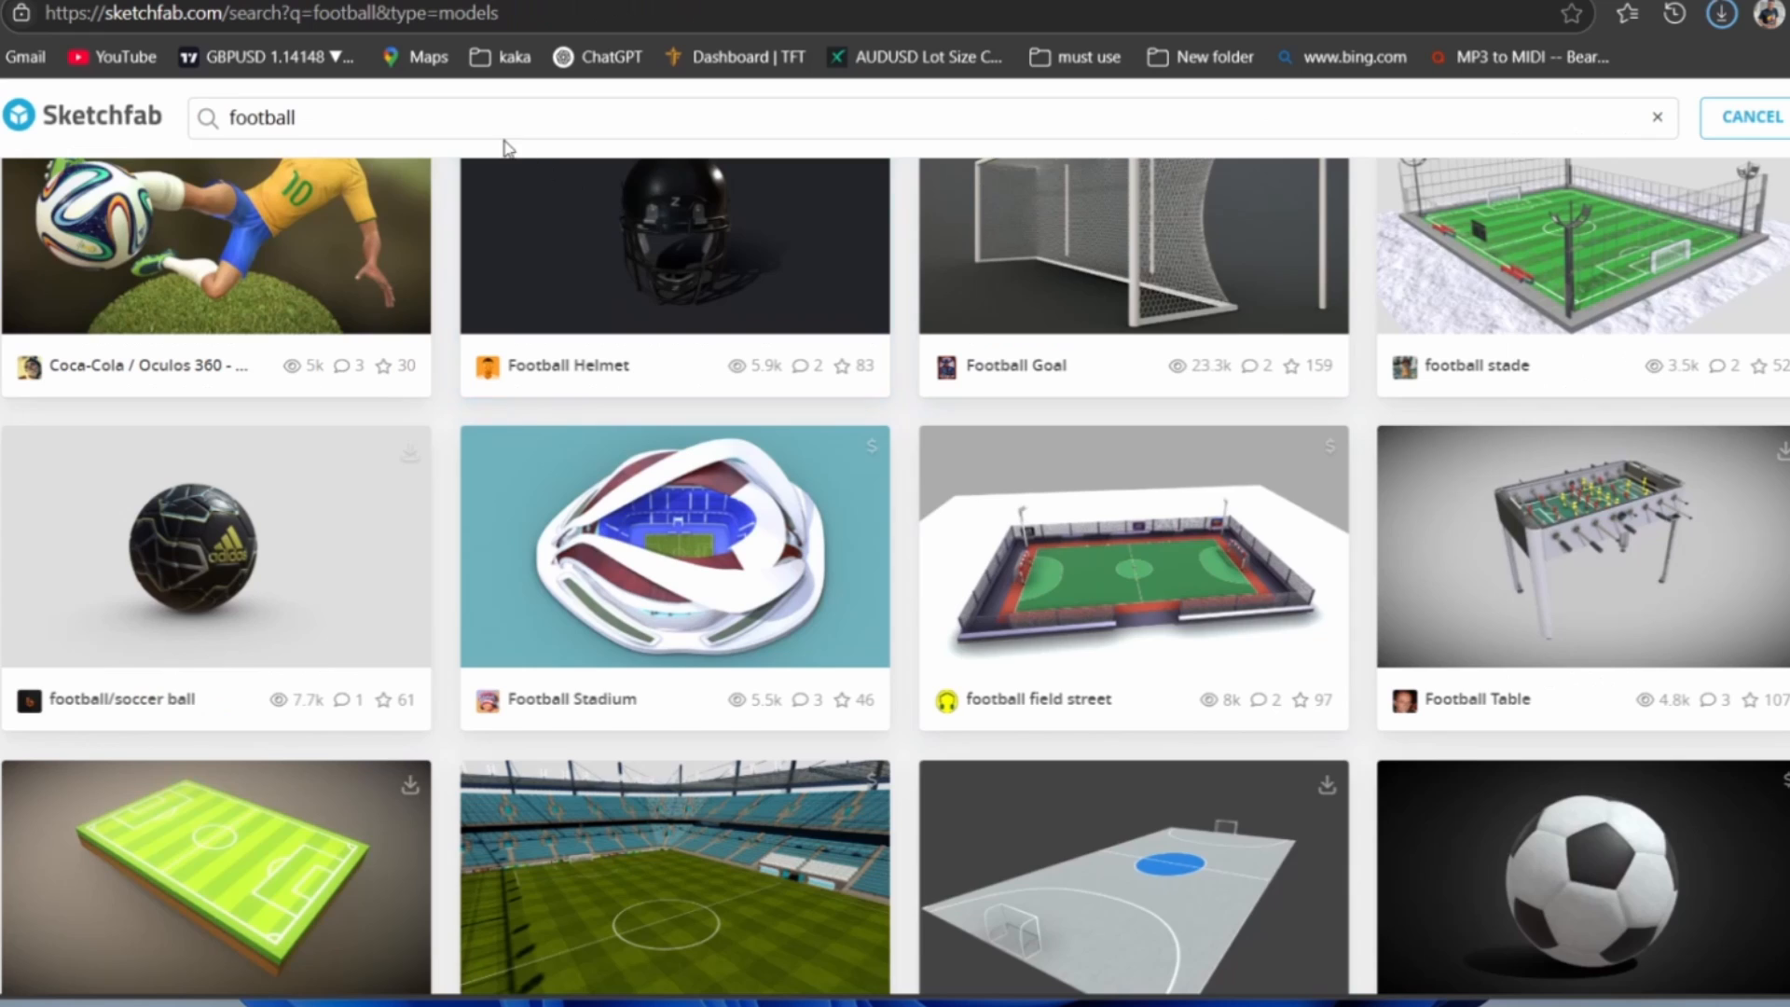
{"action": "key", "text": "ctrl+a"}
{"action": "type", "text": "porch"}
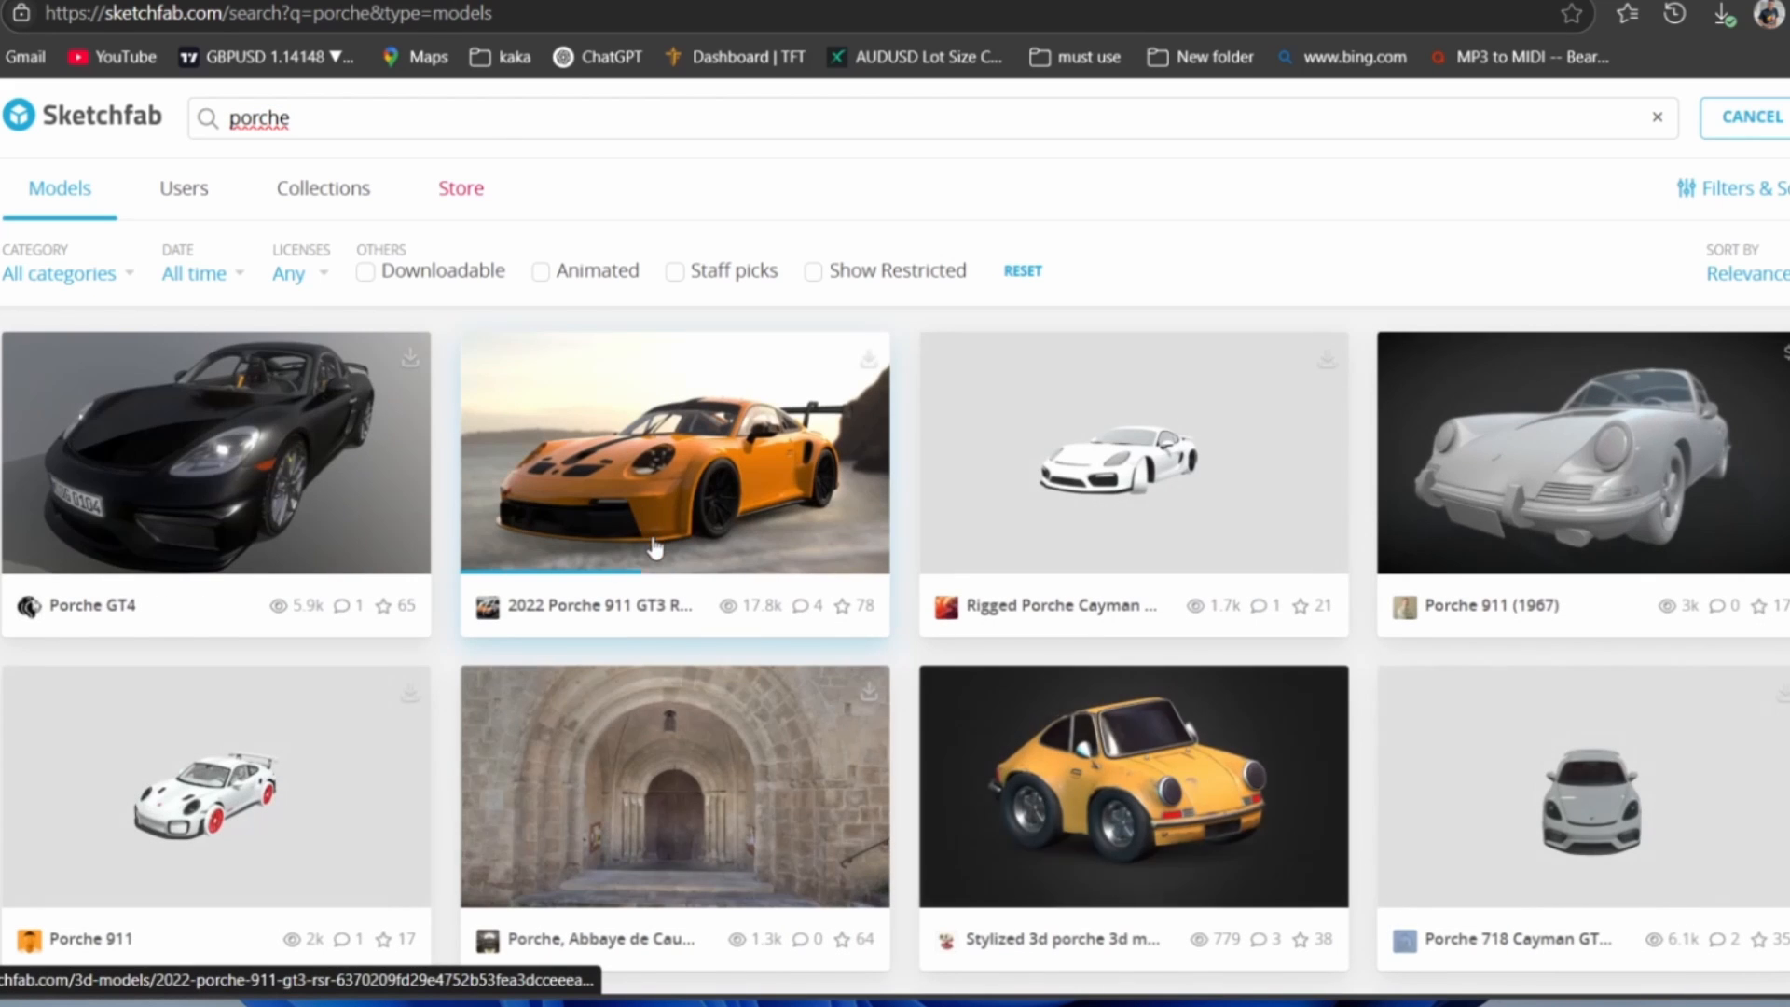
Open the Car_1_porche model from the results and examine its available download formats.
{"action": "scroll", "coordinate": [1023, 504], "scroll_direction": "down", "scroll_amount": 5}
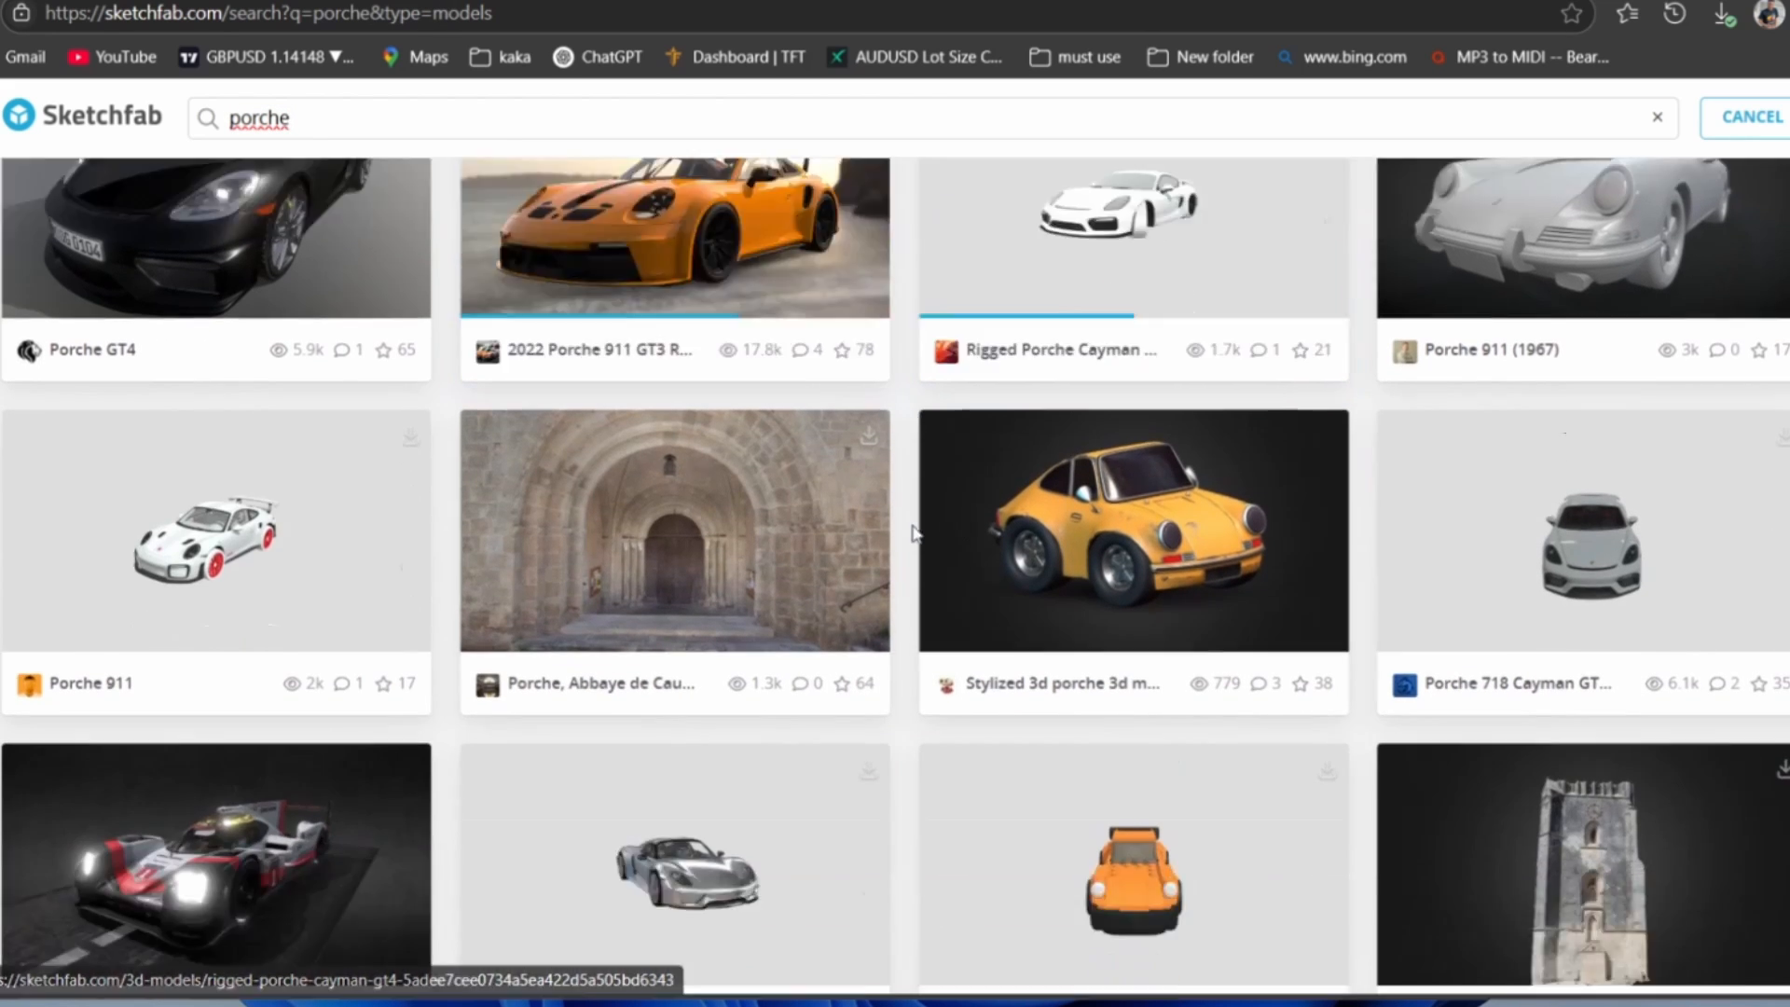
{"action": "left_click", "coordinate": [783, 525]}
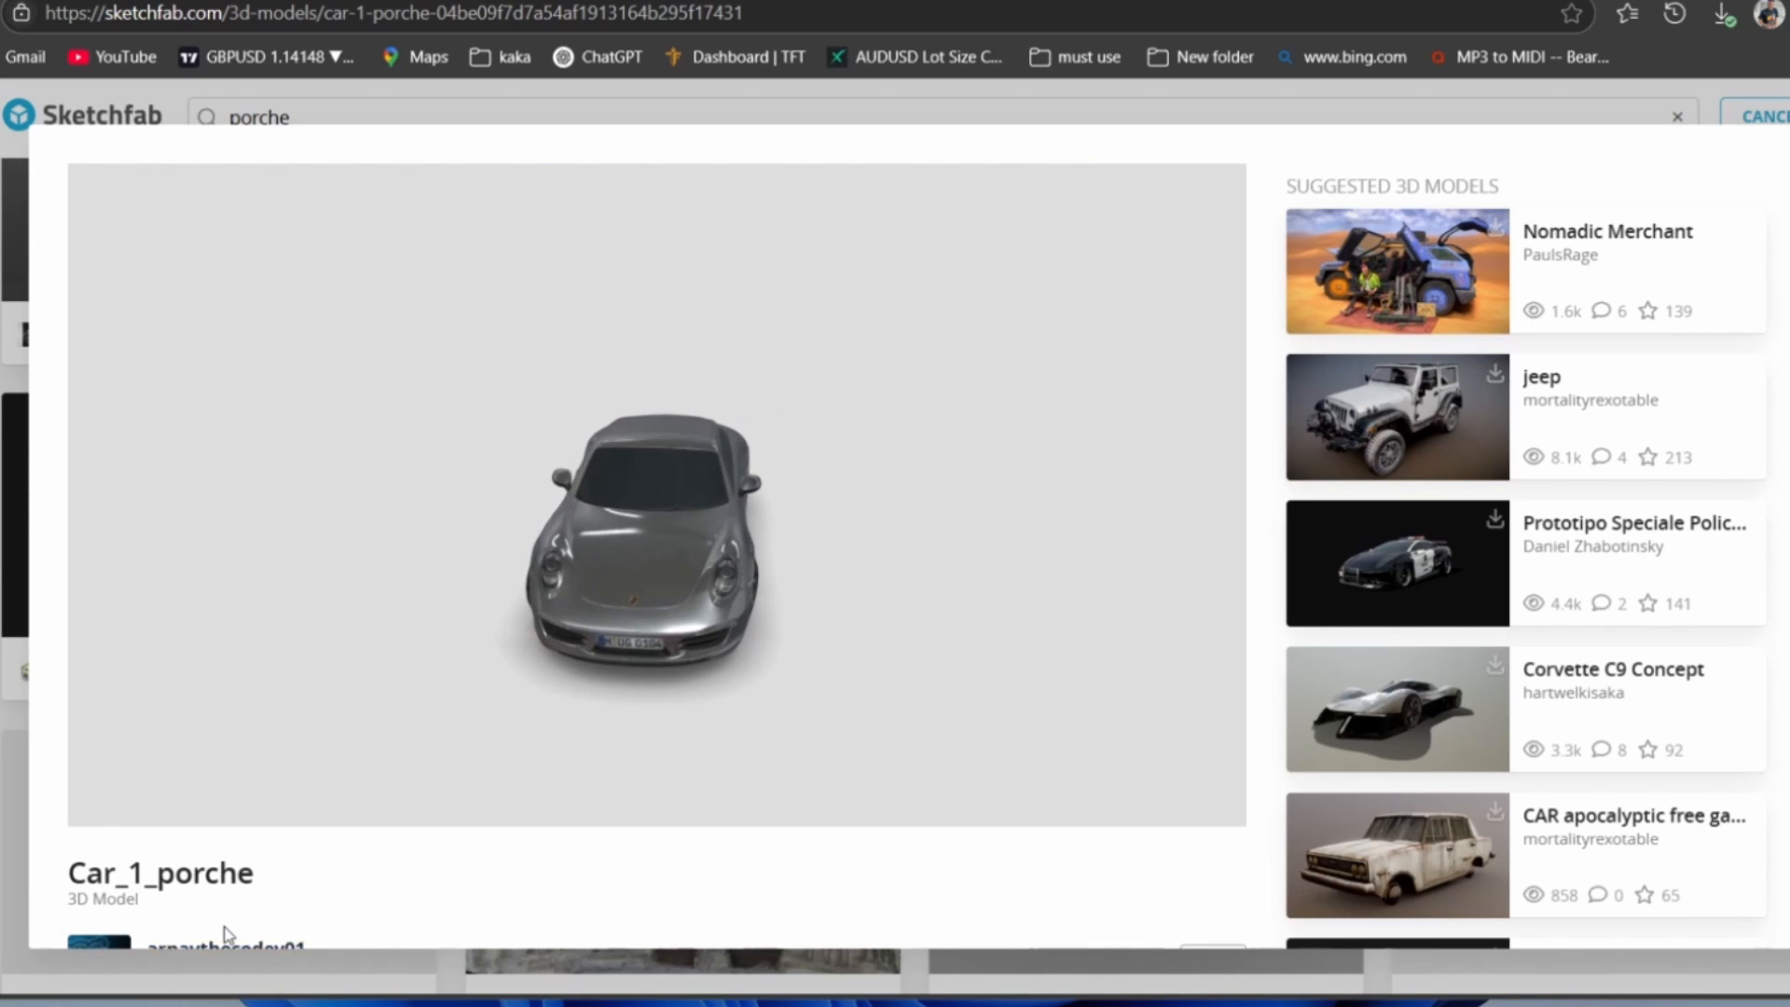
{"action": "scroll", "coordinate": [229, 936], "scroll_direction": "down", "scroll_amount": 1}
{"action": "left_click", "coordinate": [207, 900]}
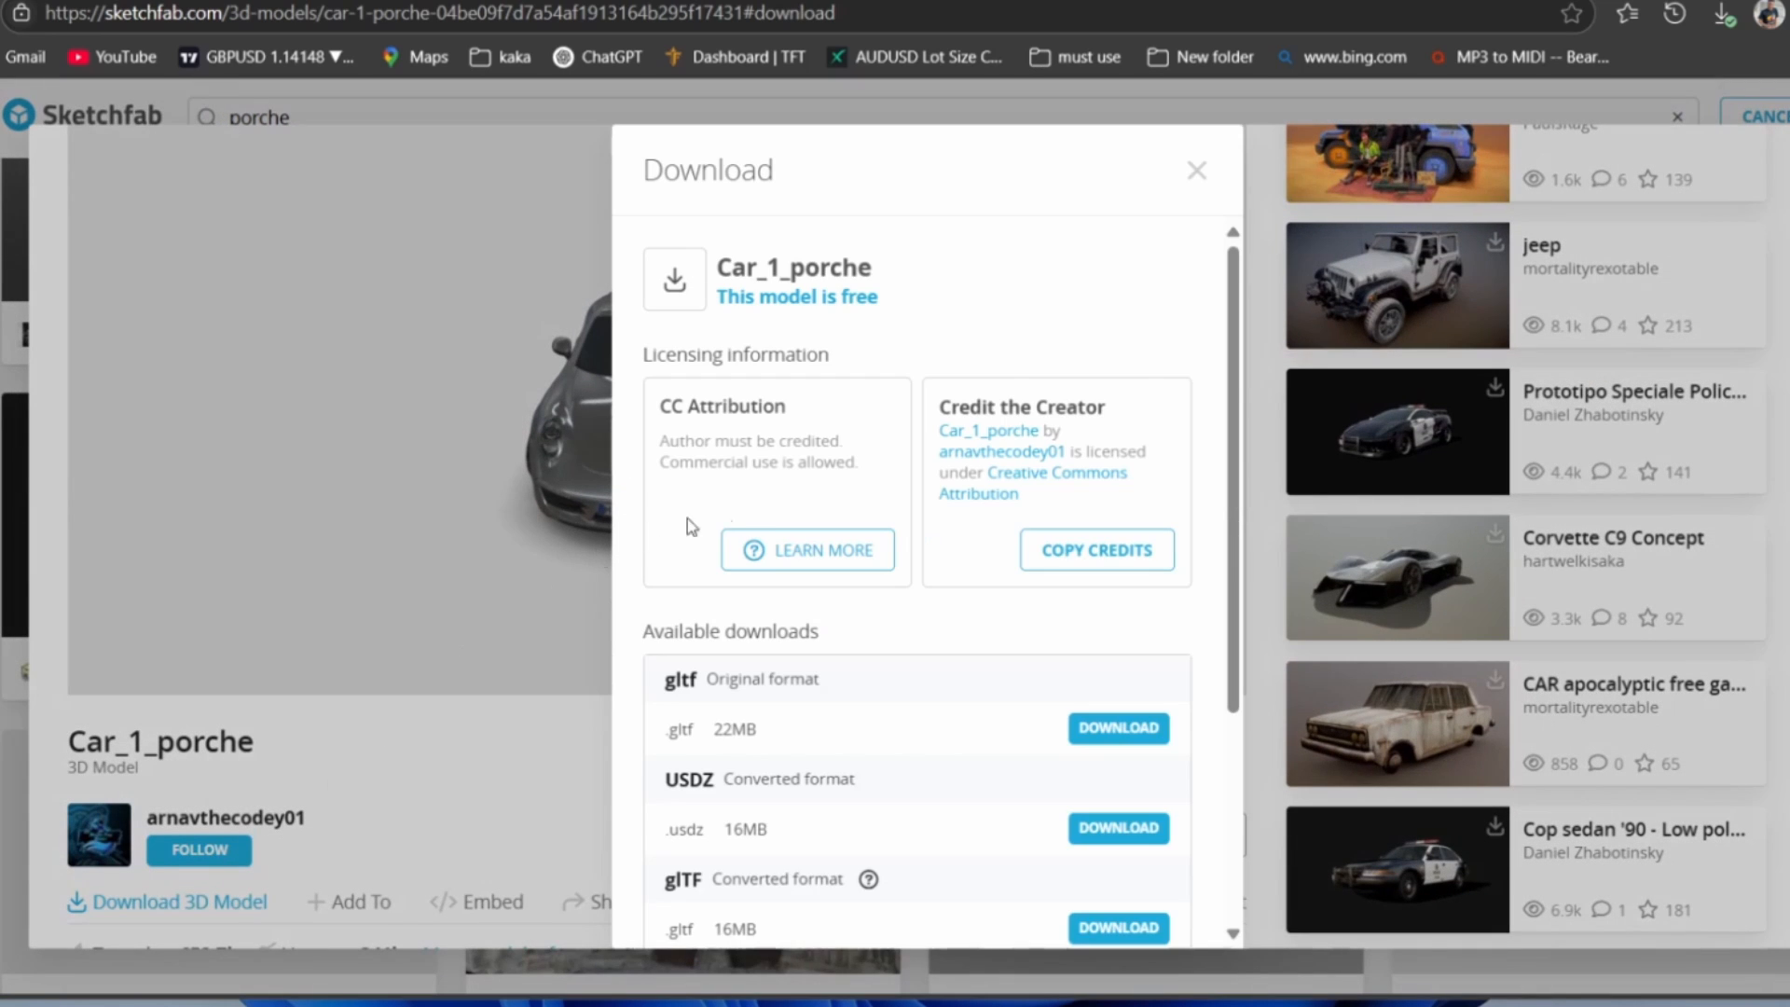
{"action": "scroll", "coordinate": [940, 678], "scroll_direction": "down", "scroll_amount": 3}
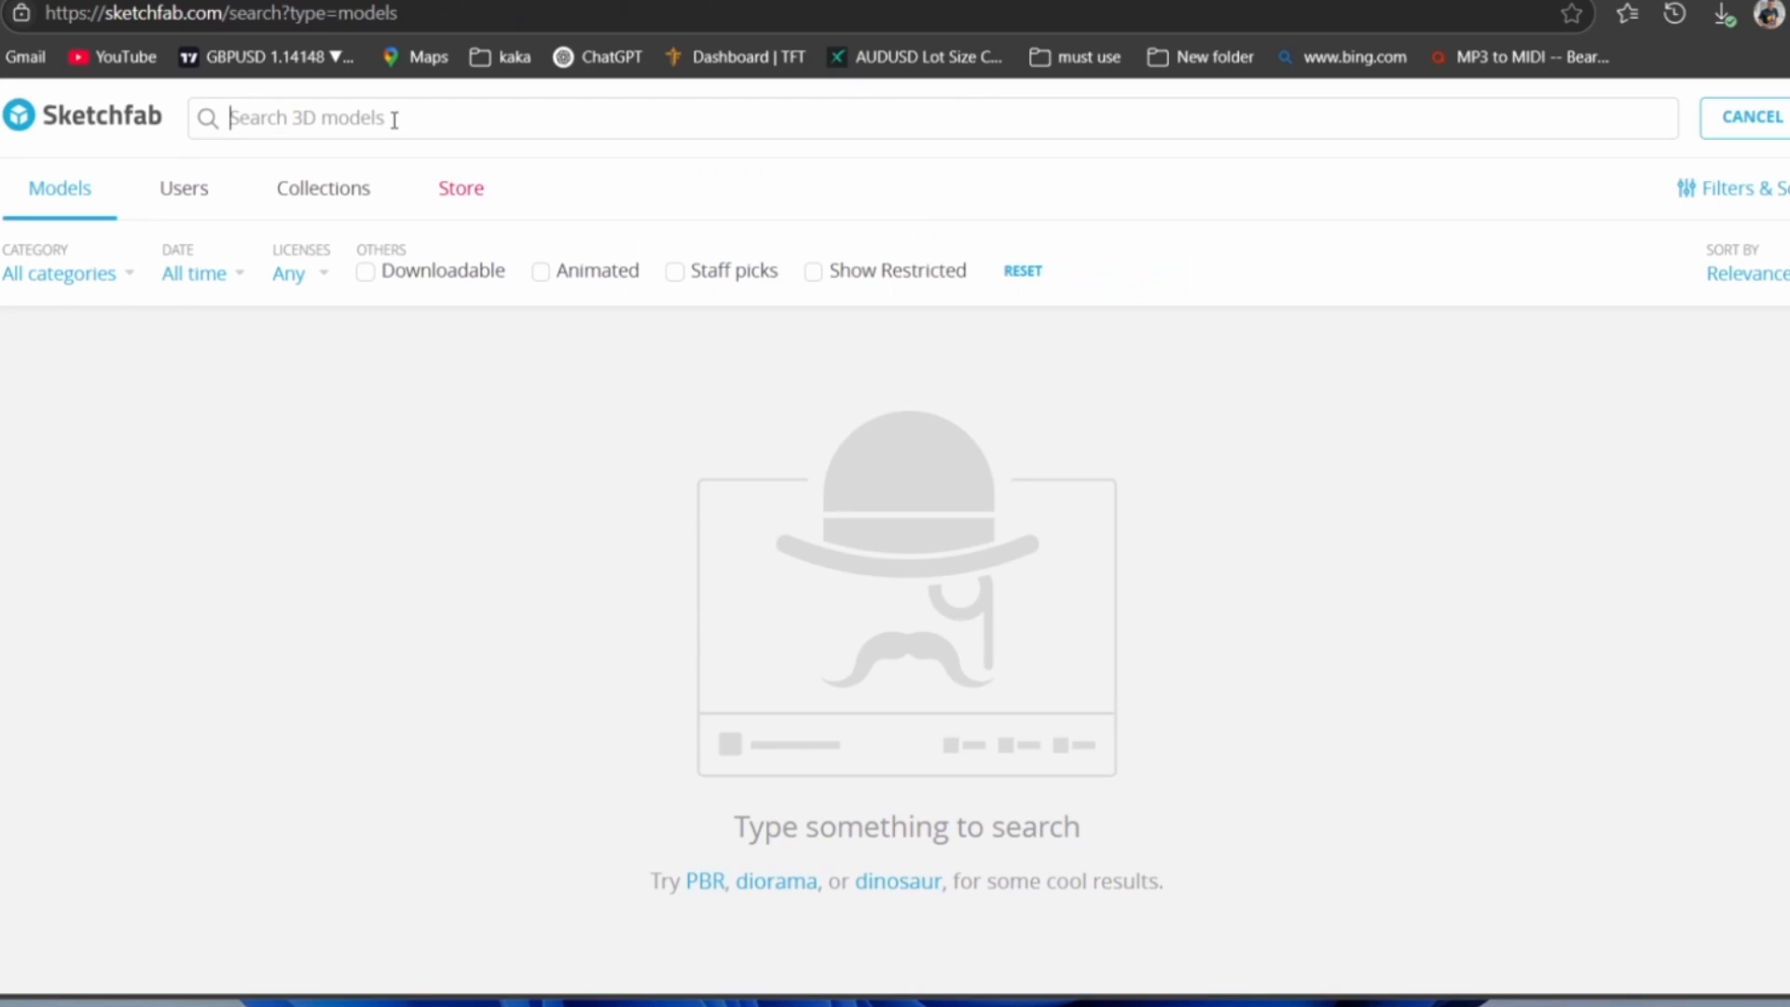
Search for "suitcase", open the turquoise Suitcase model and examine its available download formats.
{"action": "type", "text": "suitcase"}
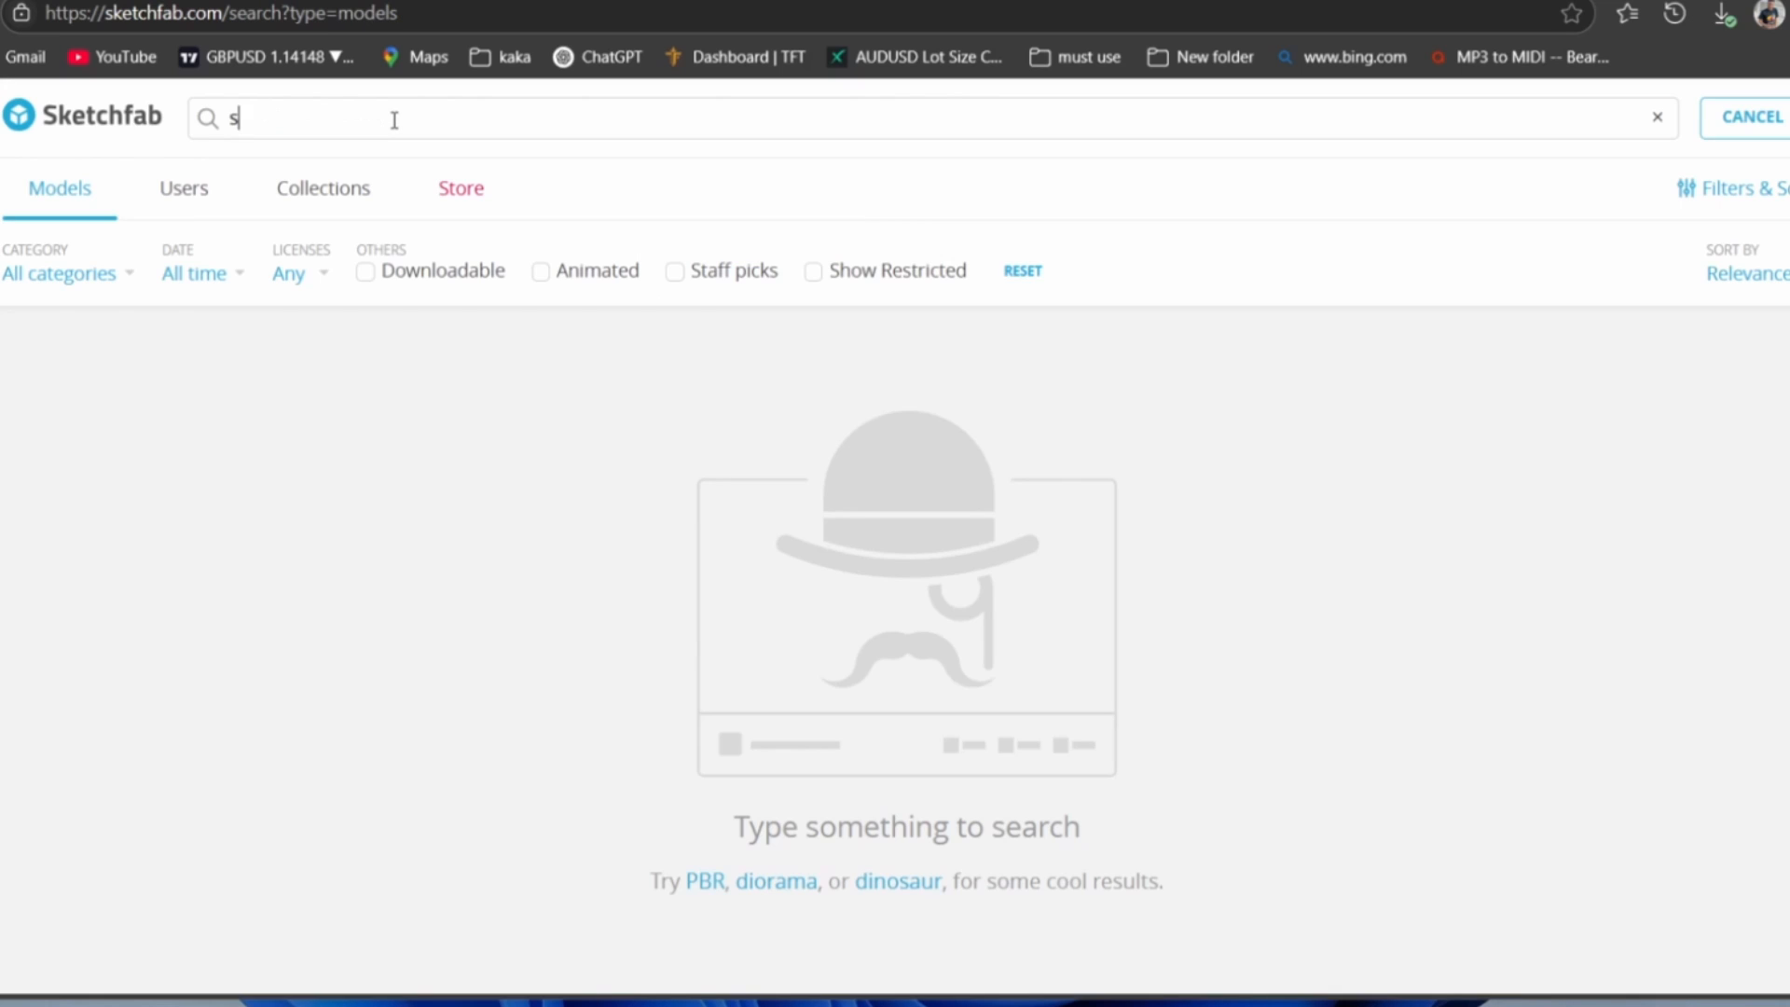
{"action": "scroll", "coordinate": [803, 795], "scroll_direction": "down", "scroll_amount": 3}
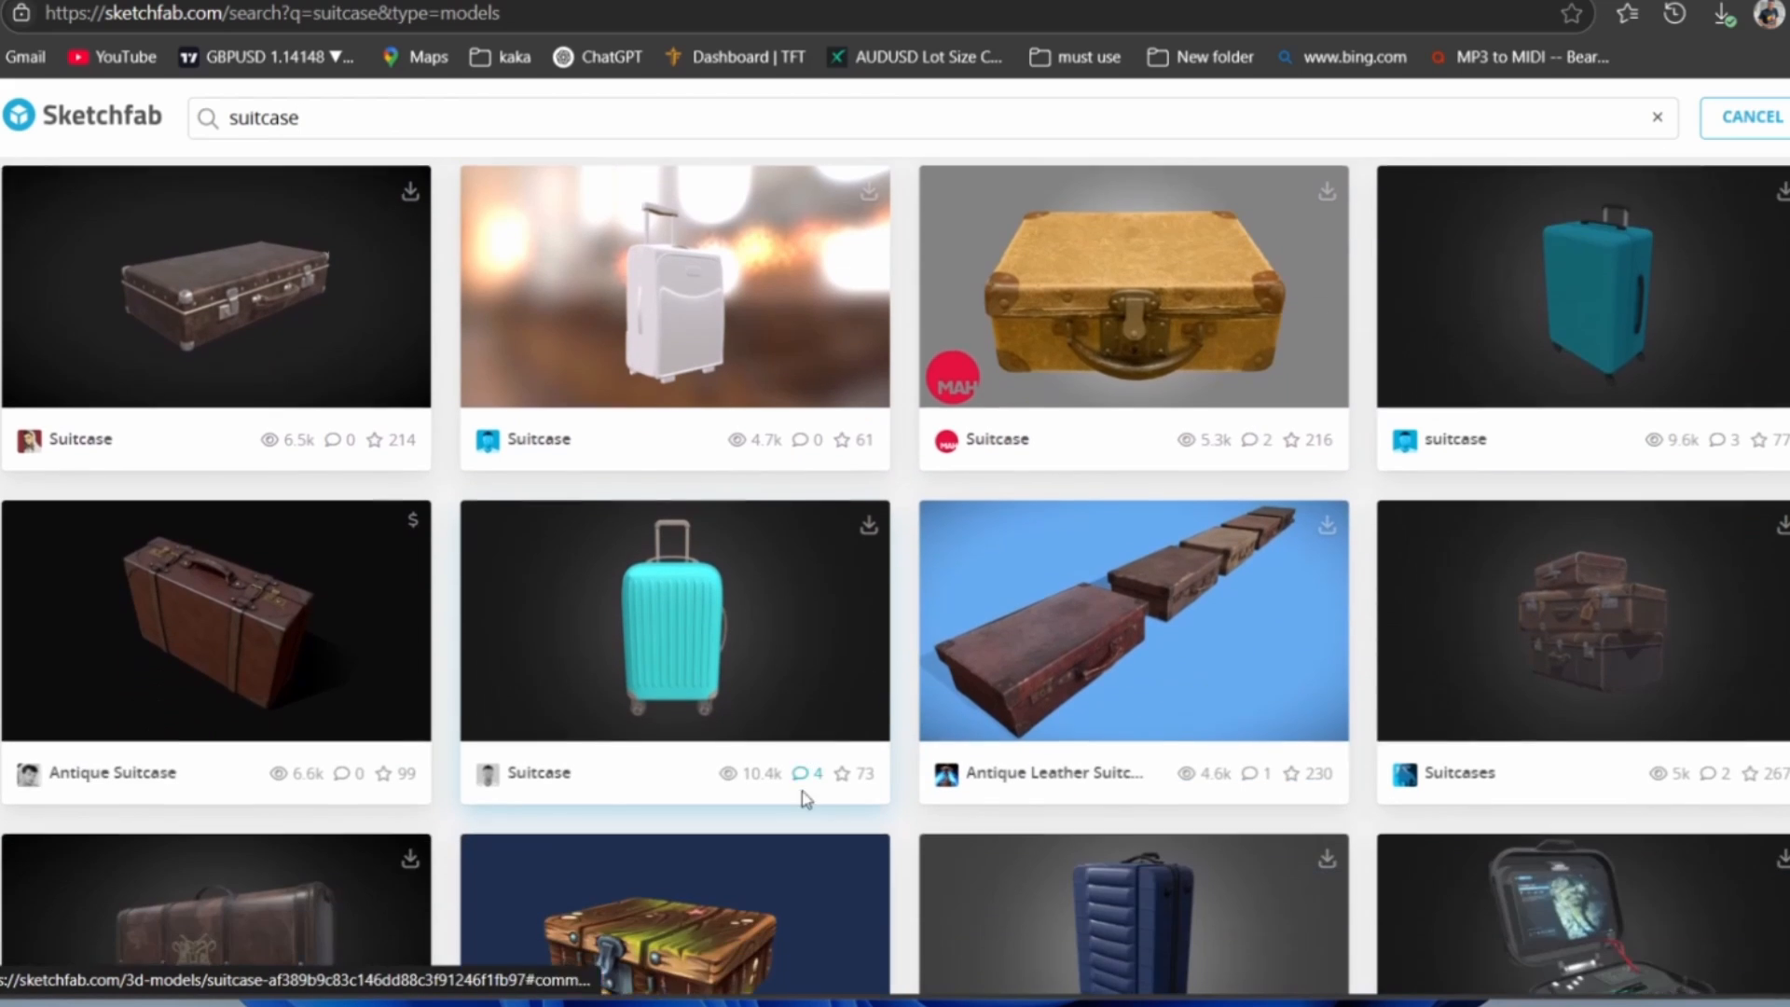
{"action": "left_click", "coordinate": [780, 640]}
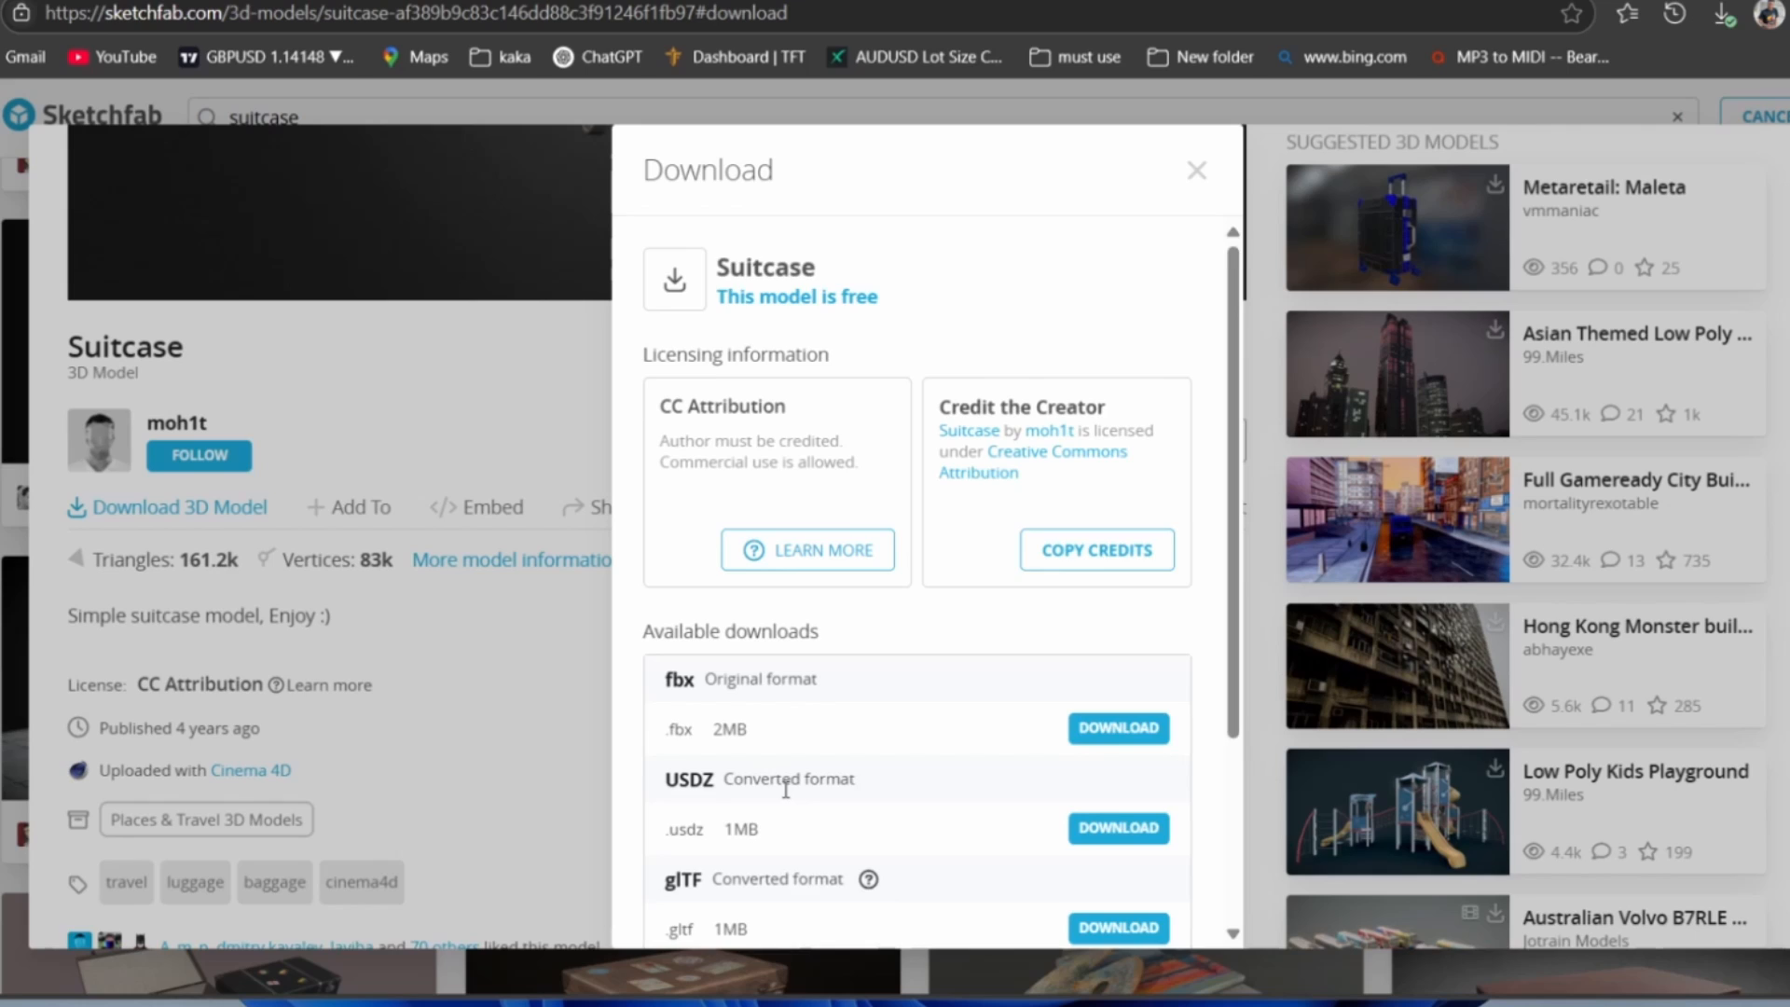
{"action": "scroll", "coordinate": [784, 792], "scroll_direction": "down", "scroll_amount": 3}
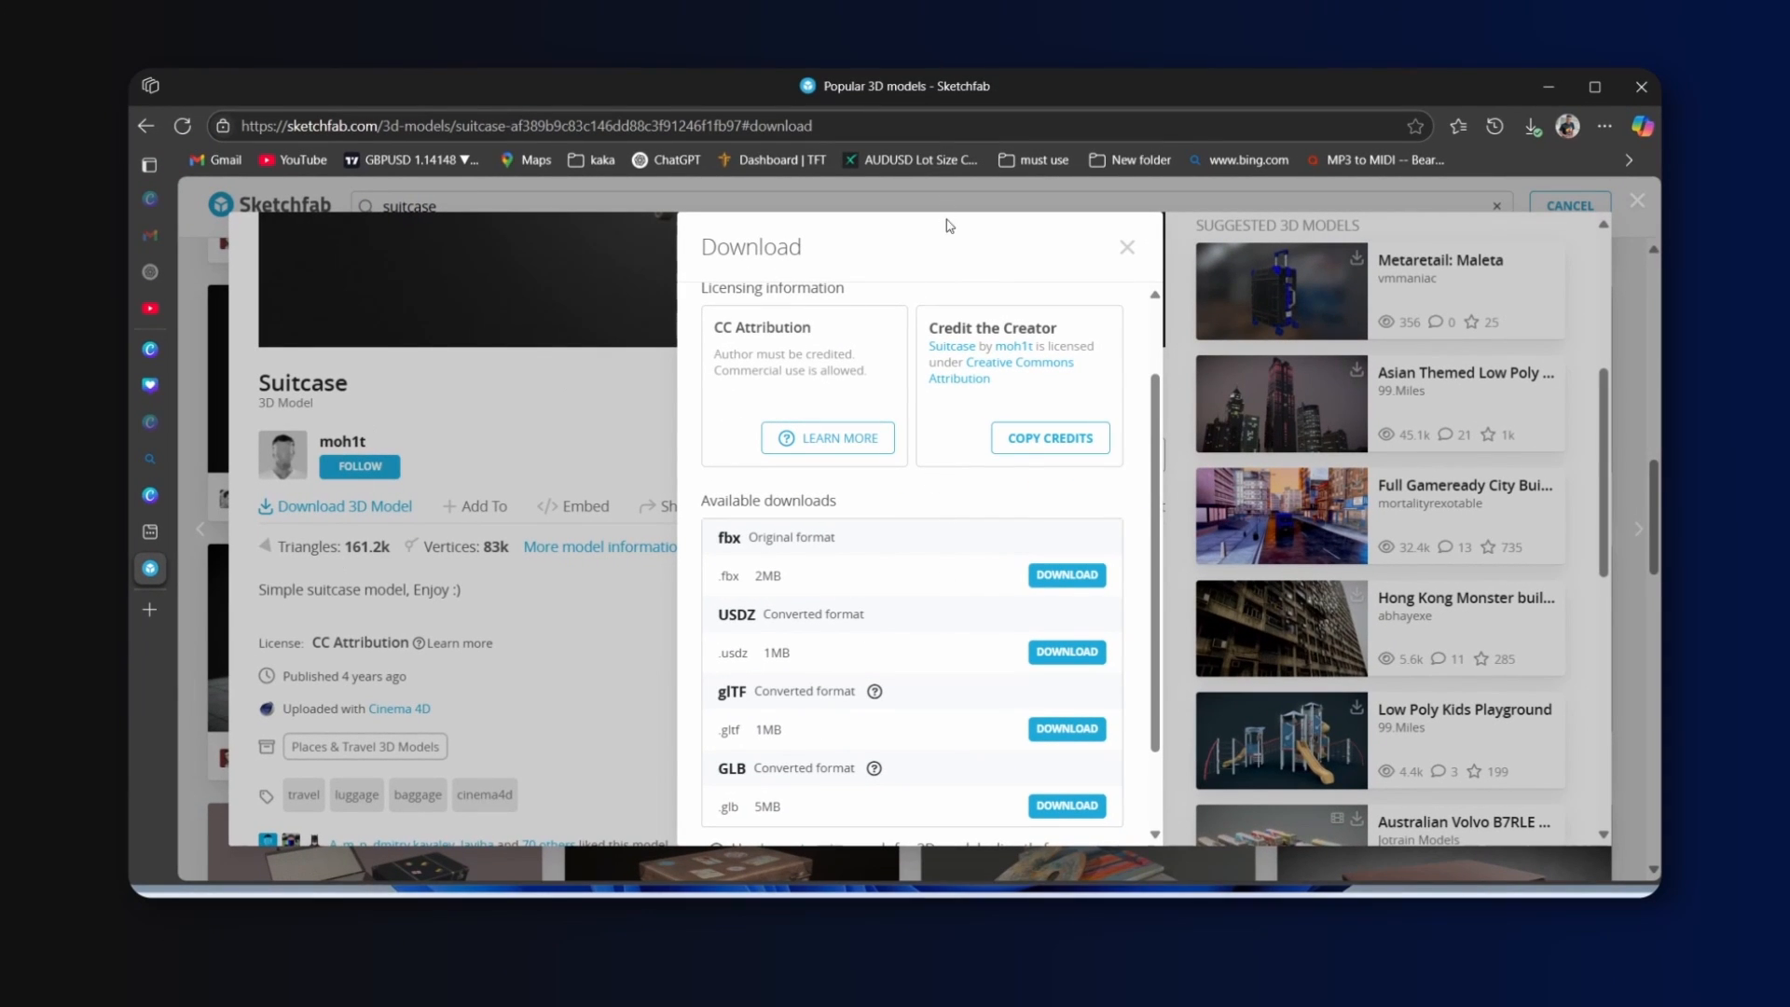
{"action": "left_click", "coordinate": [1126, 248]}
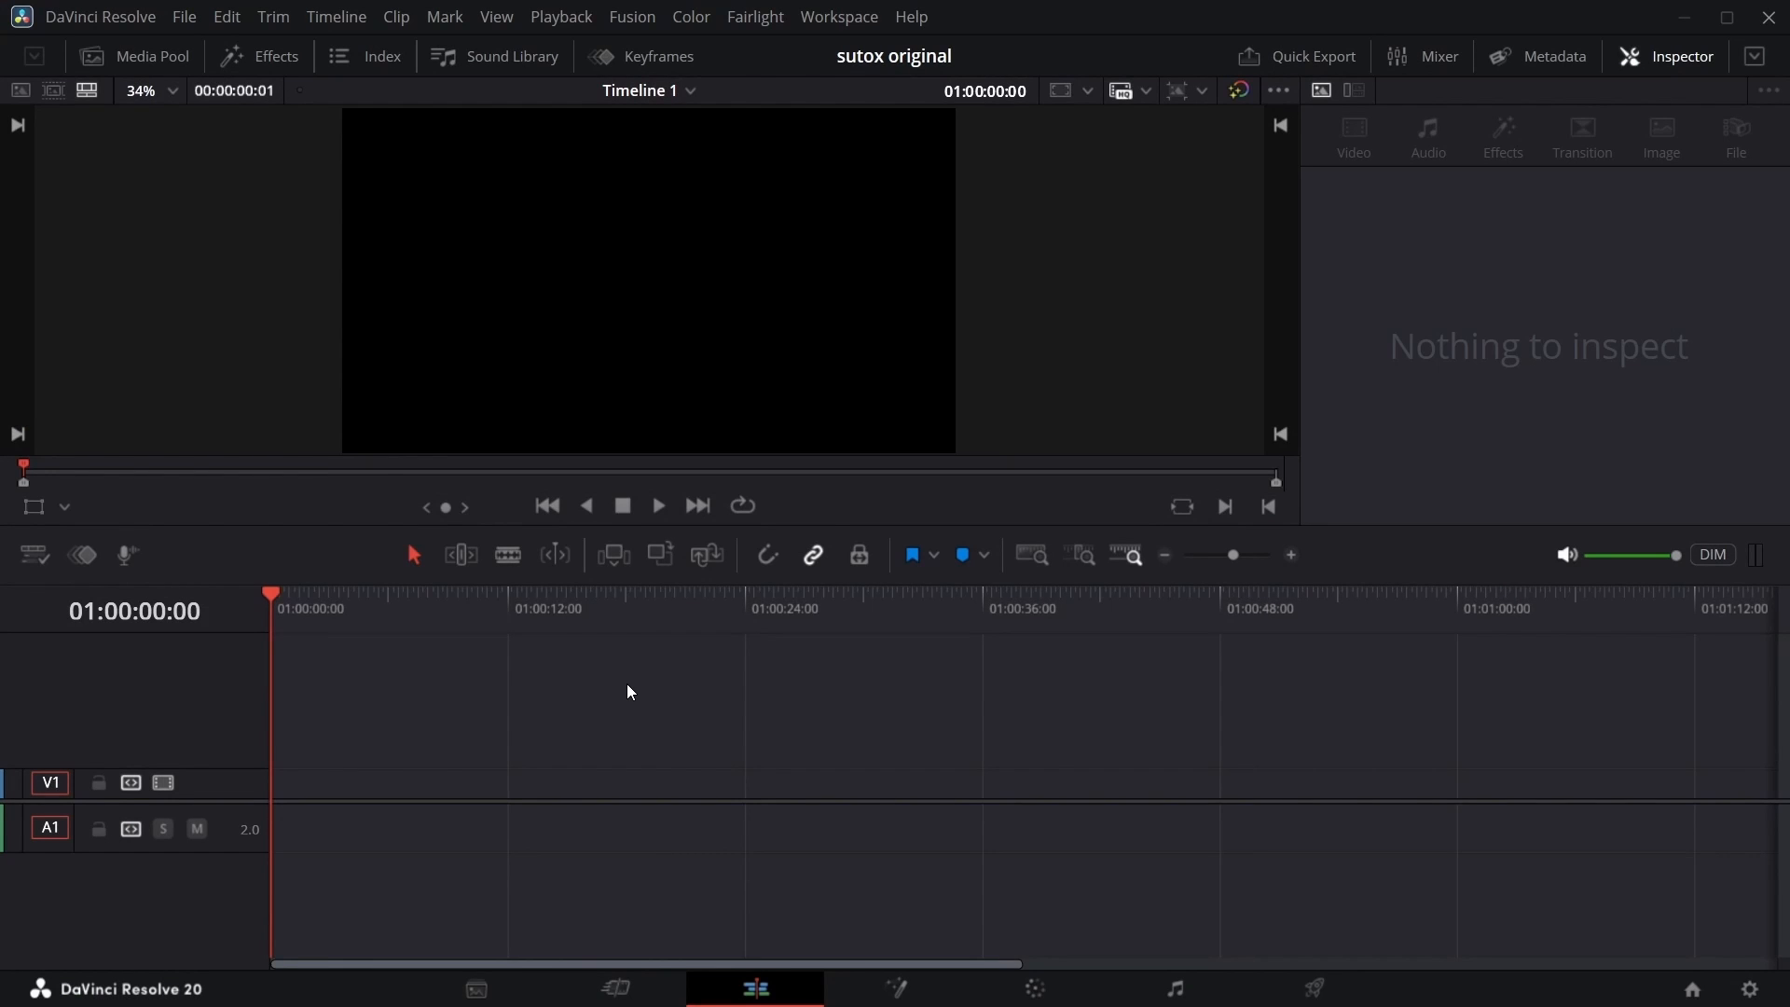
Switch to DaVinci Resolve and create a new 1920 x 1080 HD timeline at 30 frames per second.
{"action": "key", "text": "ctrl+n"}
{"action": "left_click", "coordinate": [766, 352]}
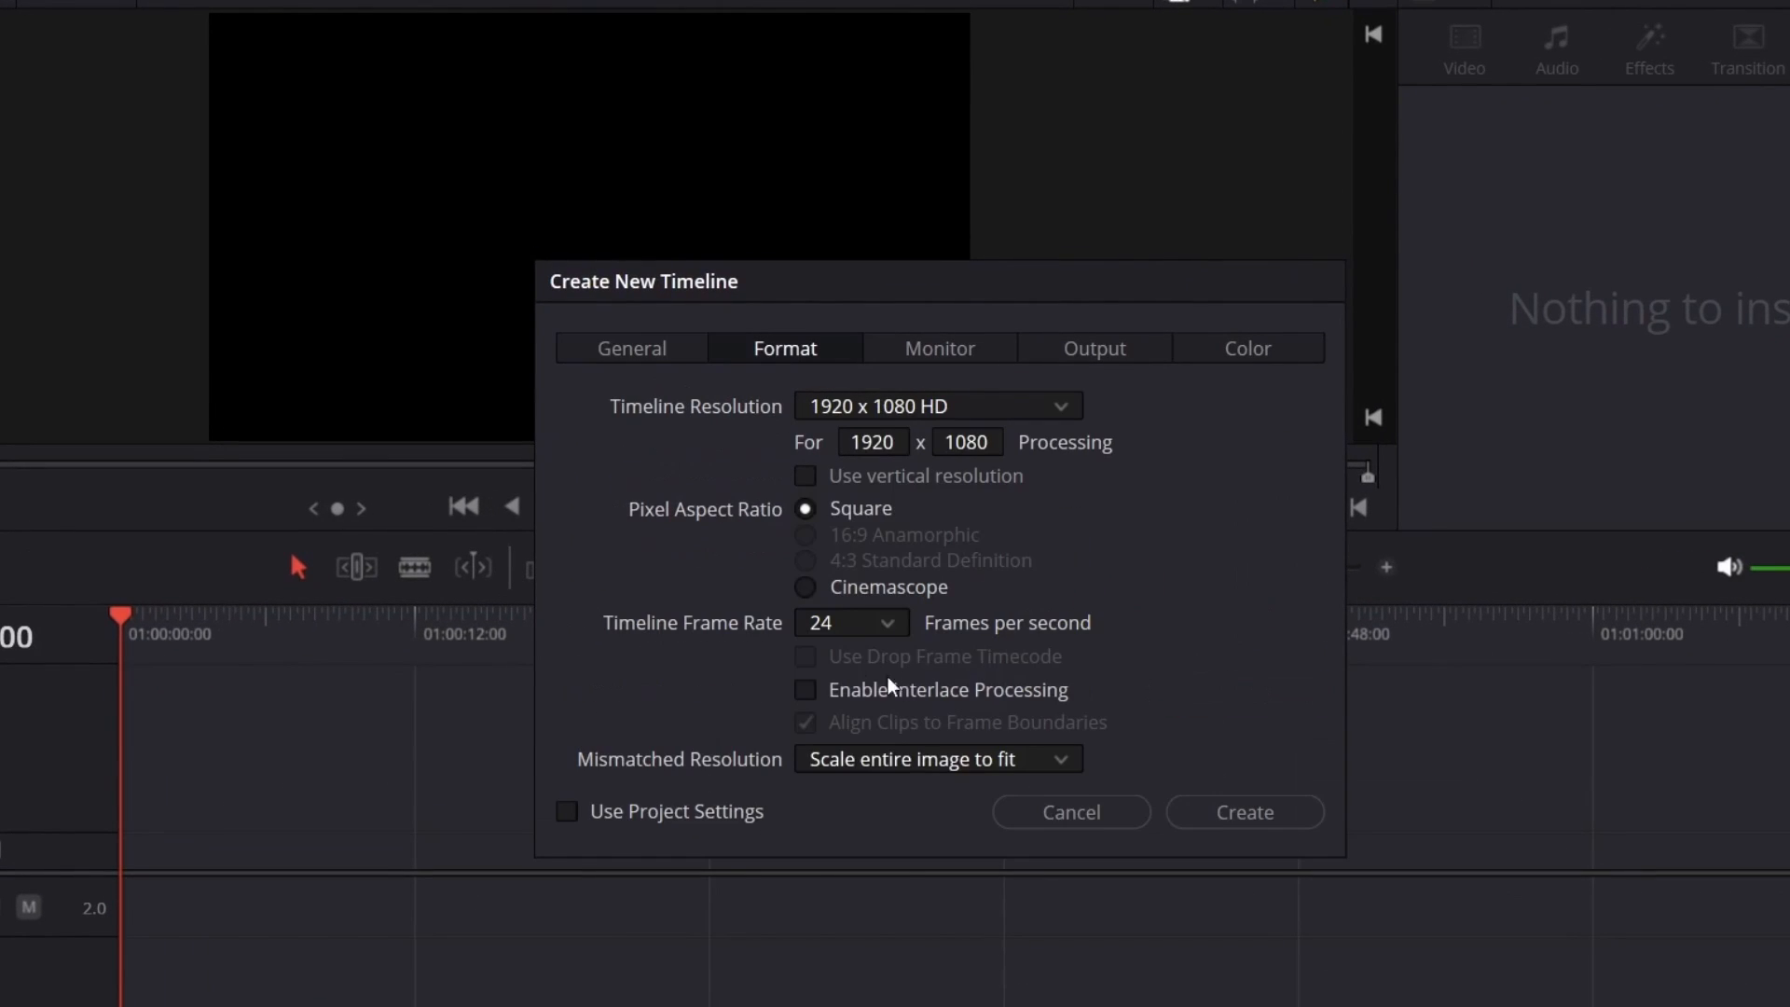
{"action": "left_click", "coordinate": [887, 622]}
{"action": "left_click", "coordinate": [850, 851]}
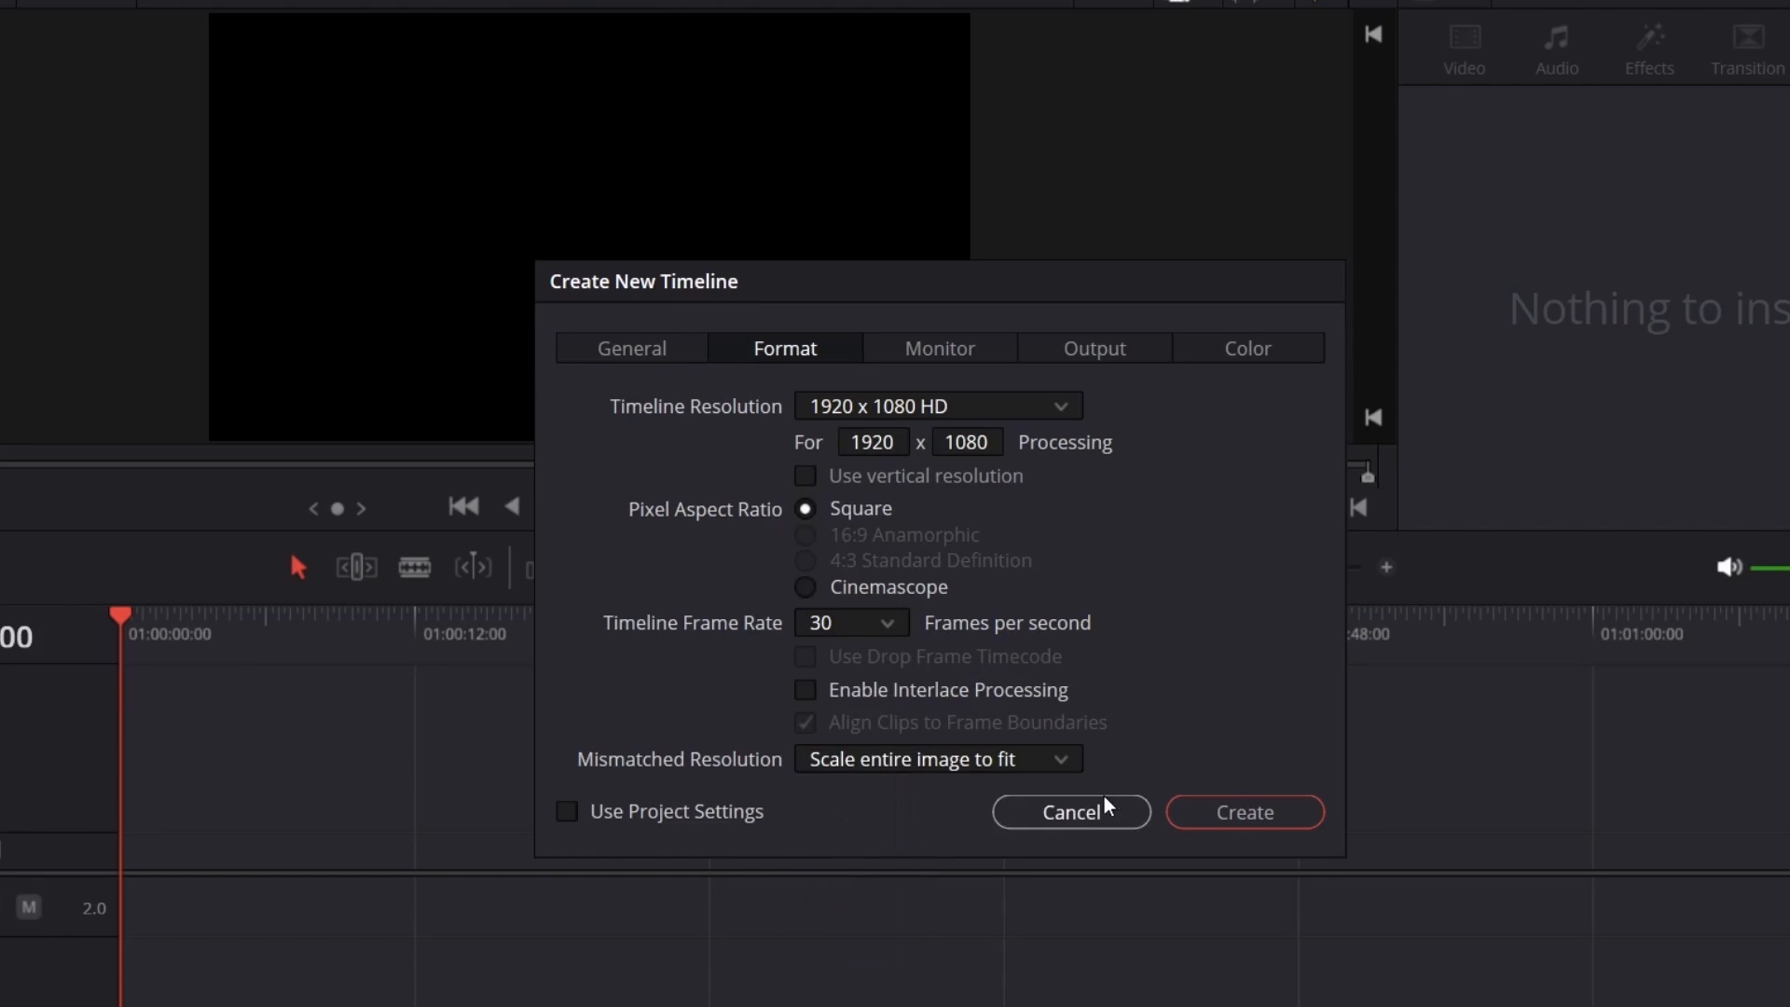
{"action": "left_click", "coordinate": [1244, 812]}
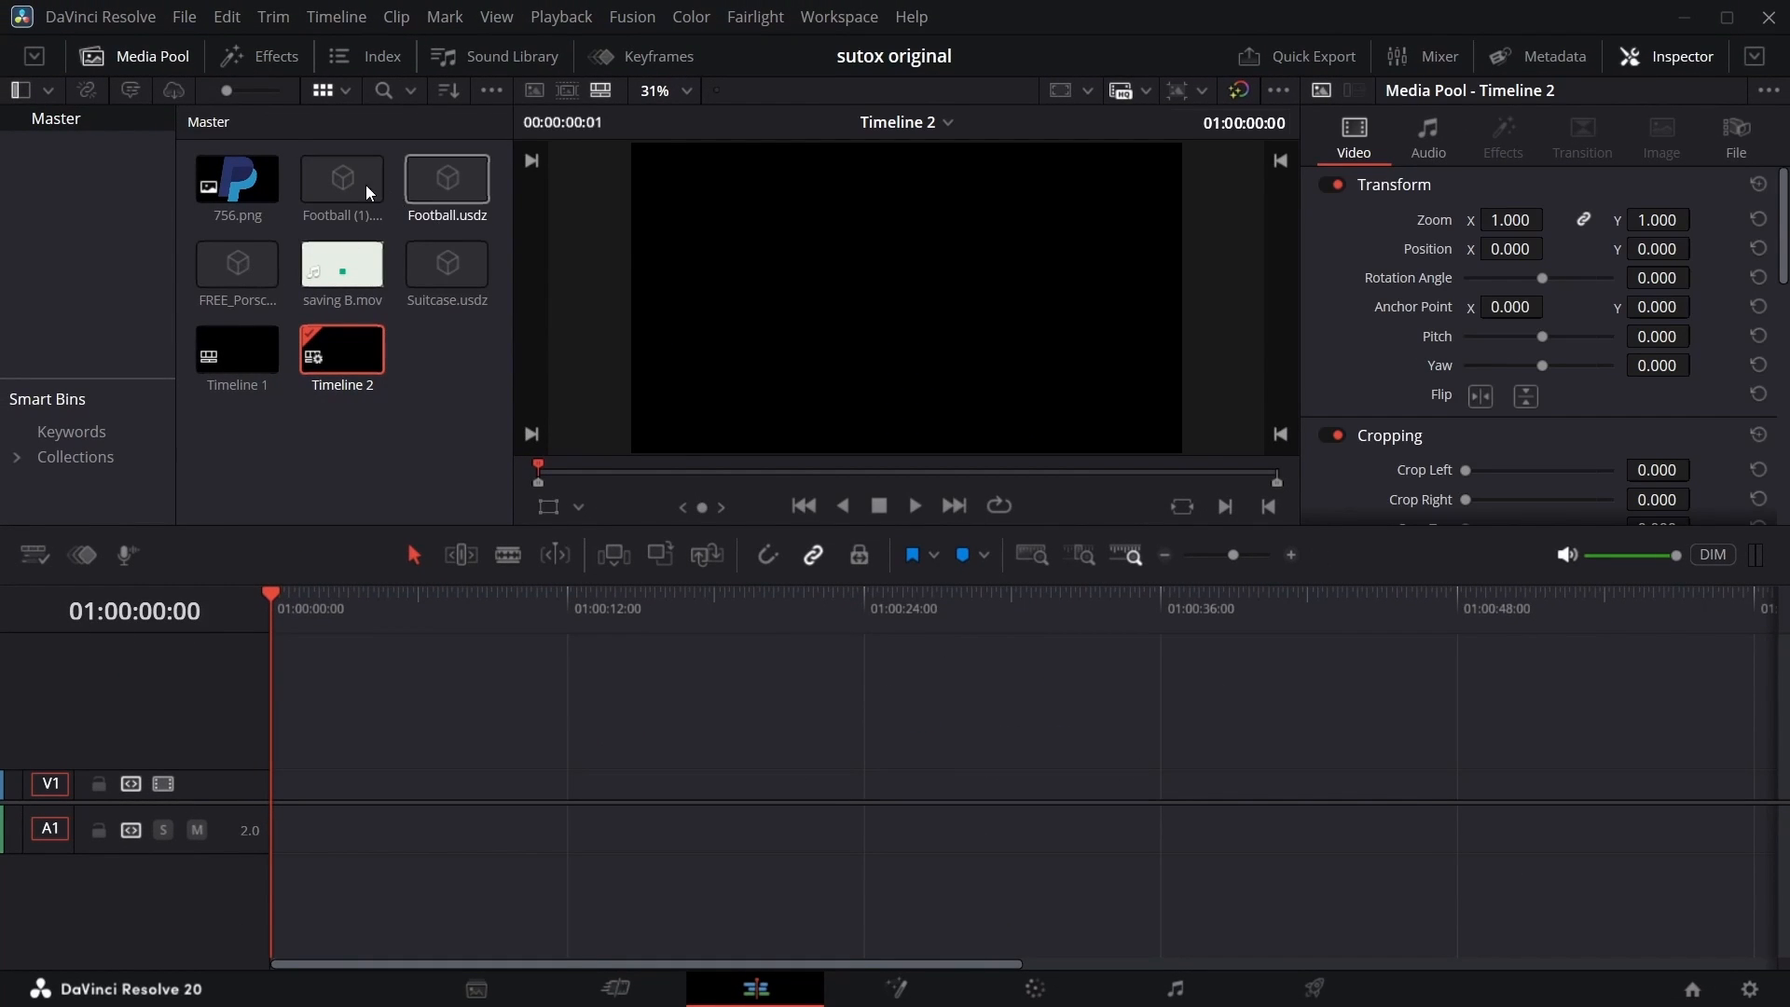
Add a Fusion Composition at the start of video track V1 and open it on the Fusion page.
{"action": "left_click", "coordinate": [456, 643]}
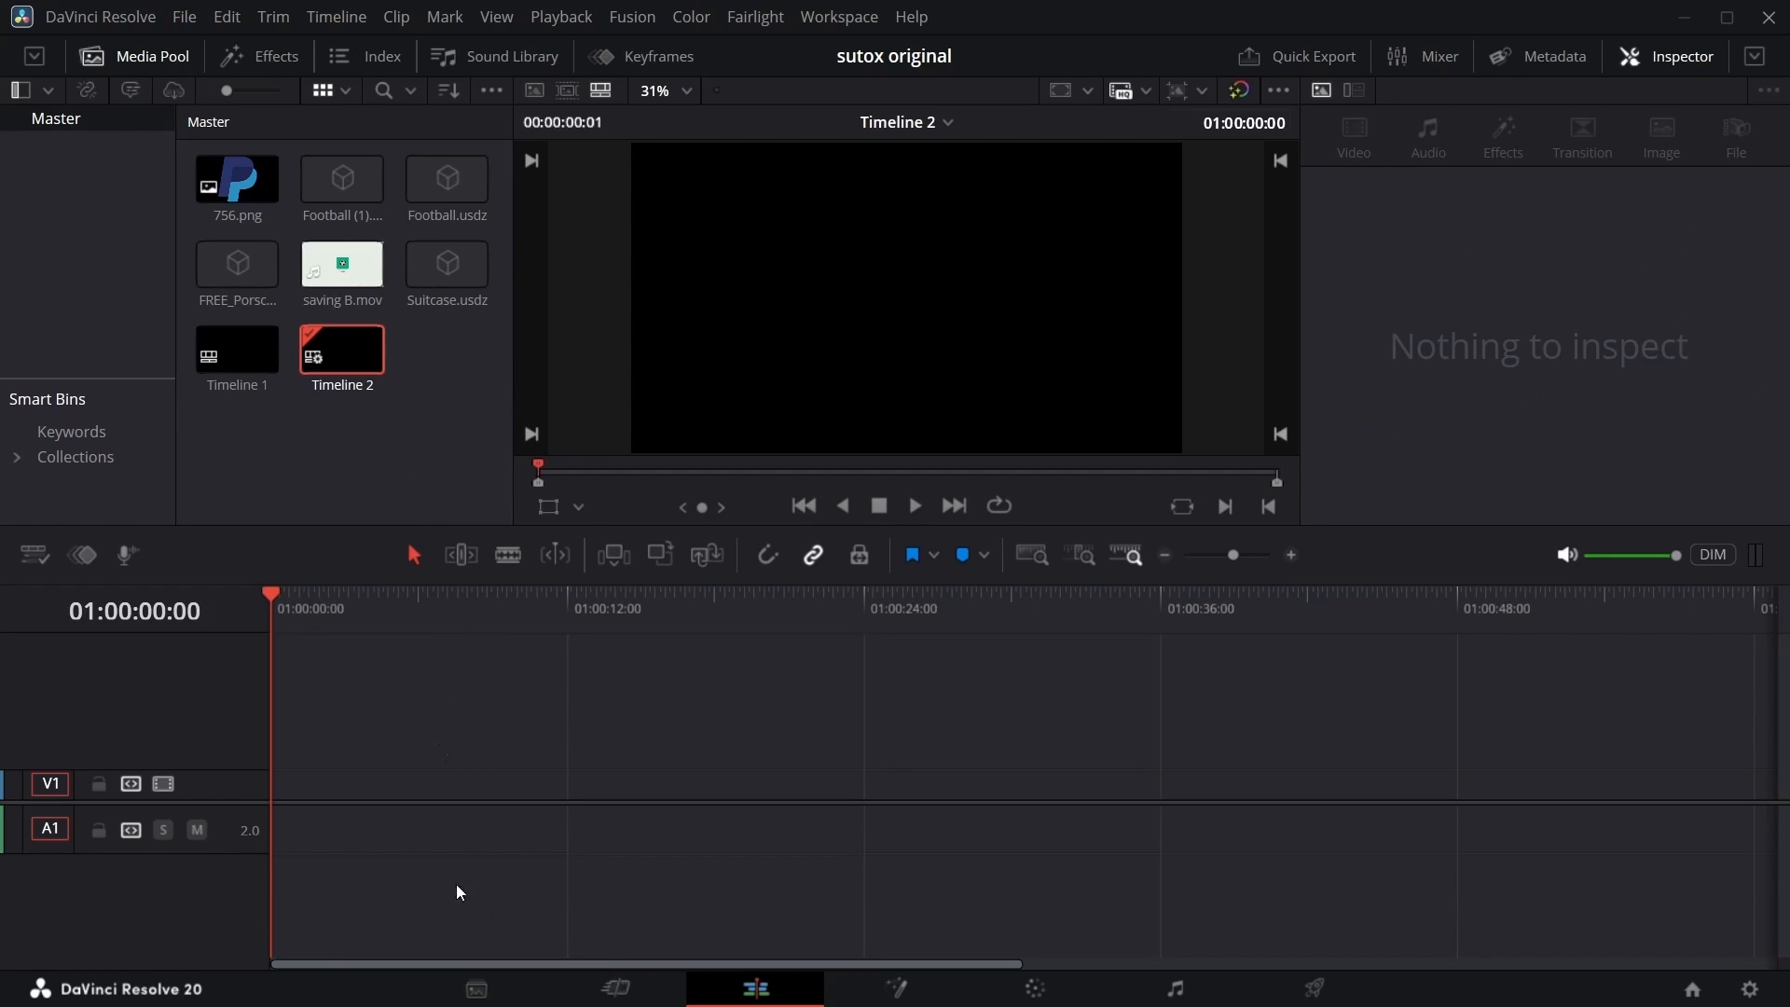
{"action": "left_click", "coordinate": [261, 56]}
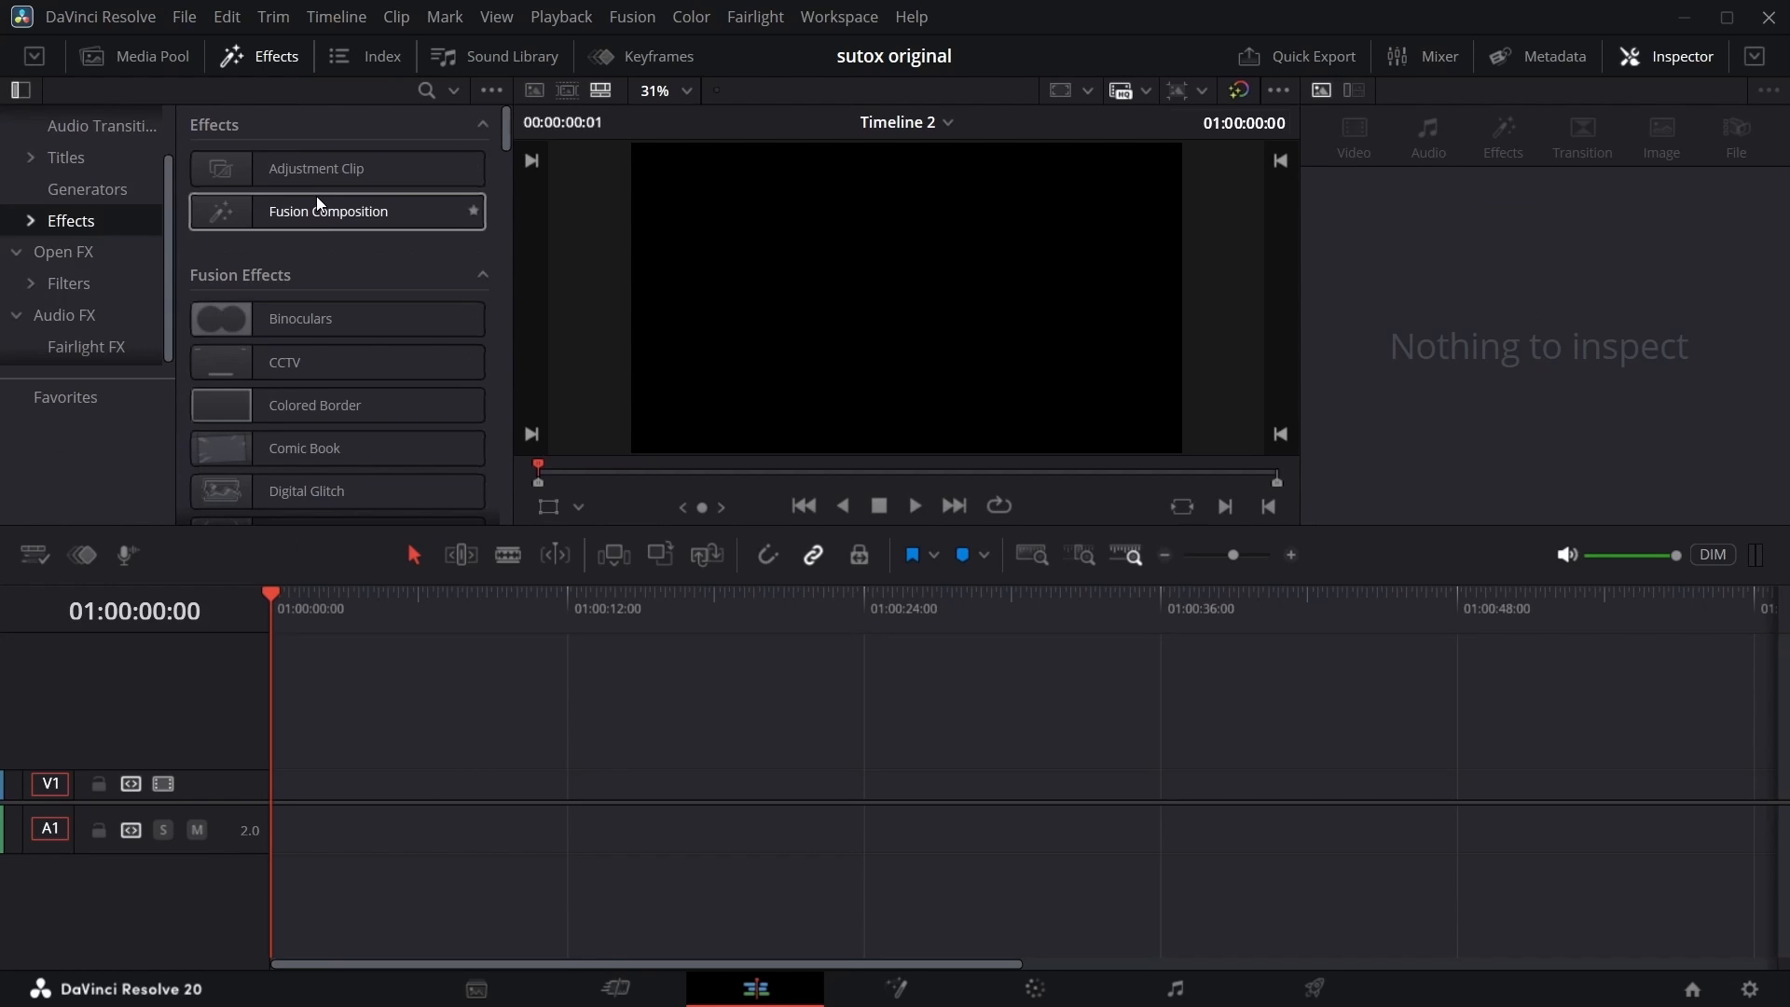
{"action": "left_click_drag", "start_coordinate": [308, 207], "coordinate": [327, 786]}
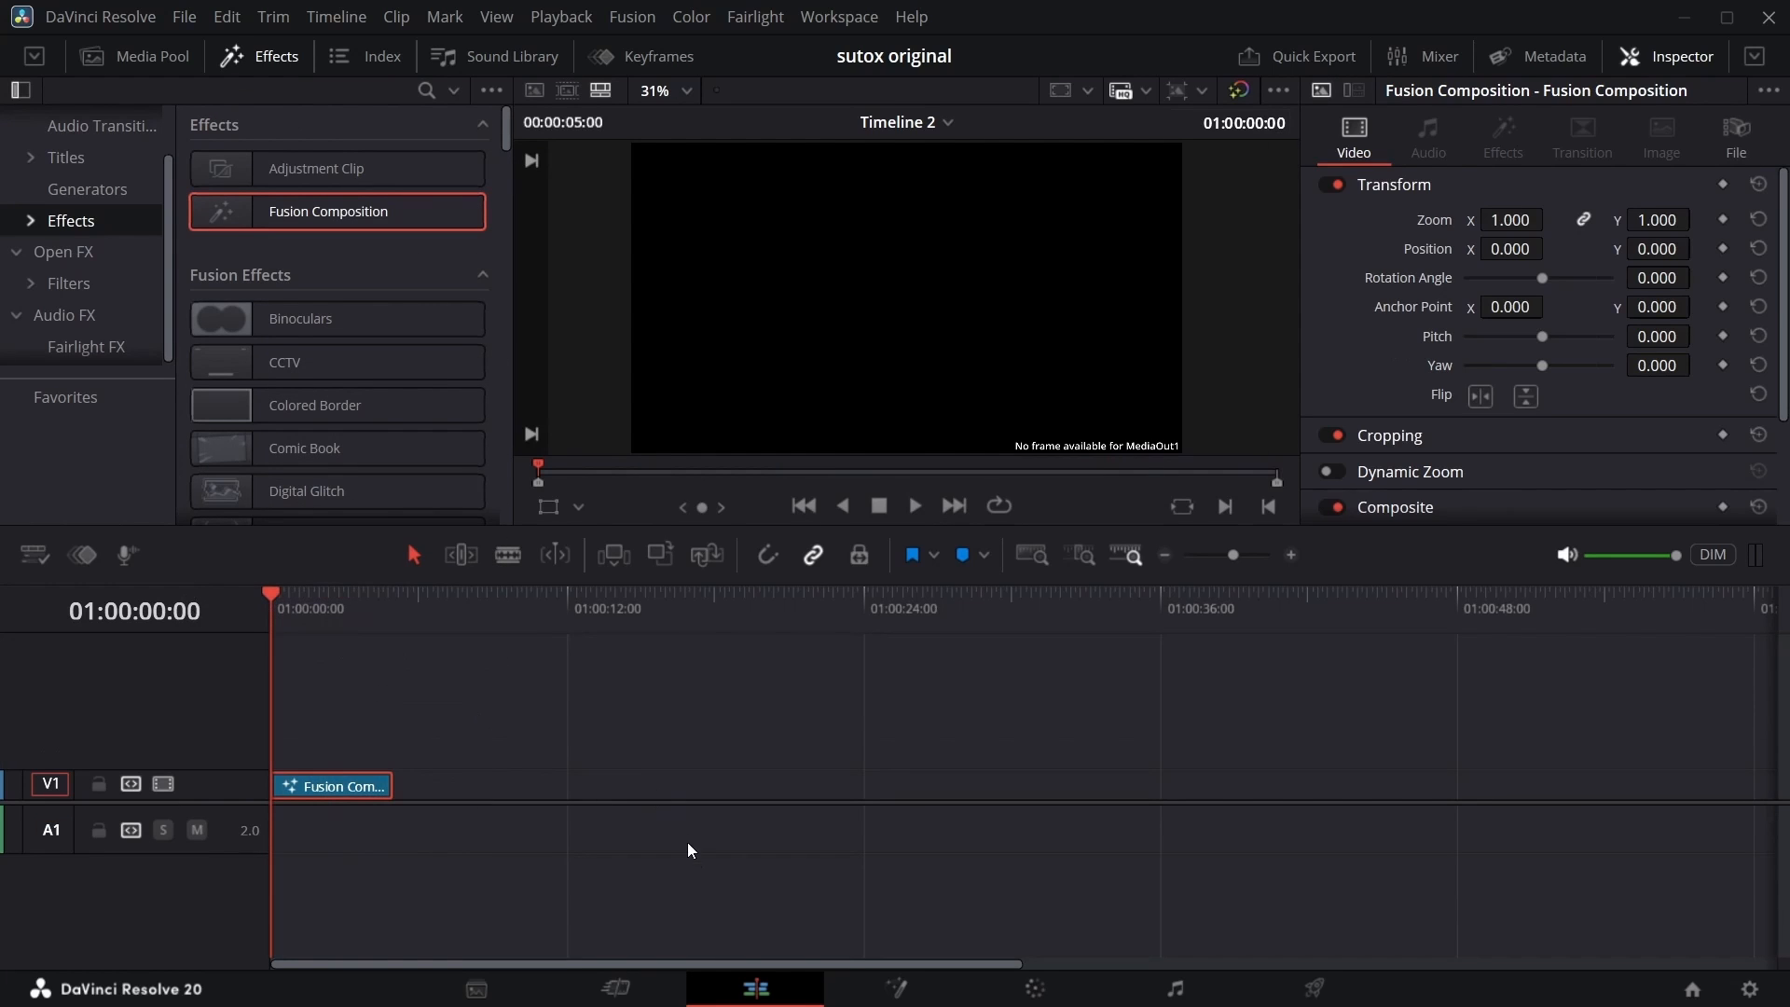
{"action": "left_click", "coordinate": [866, 986]}
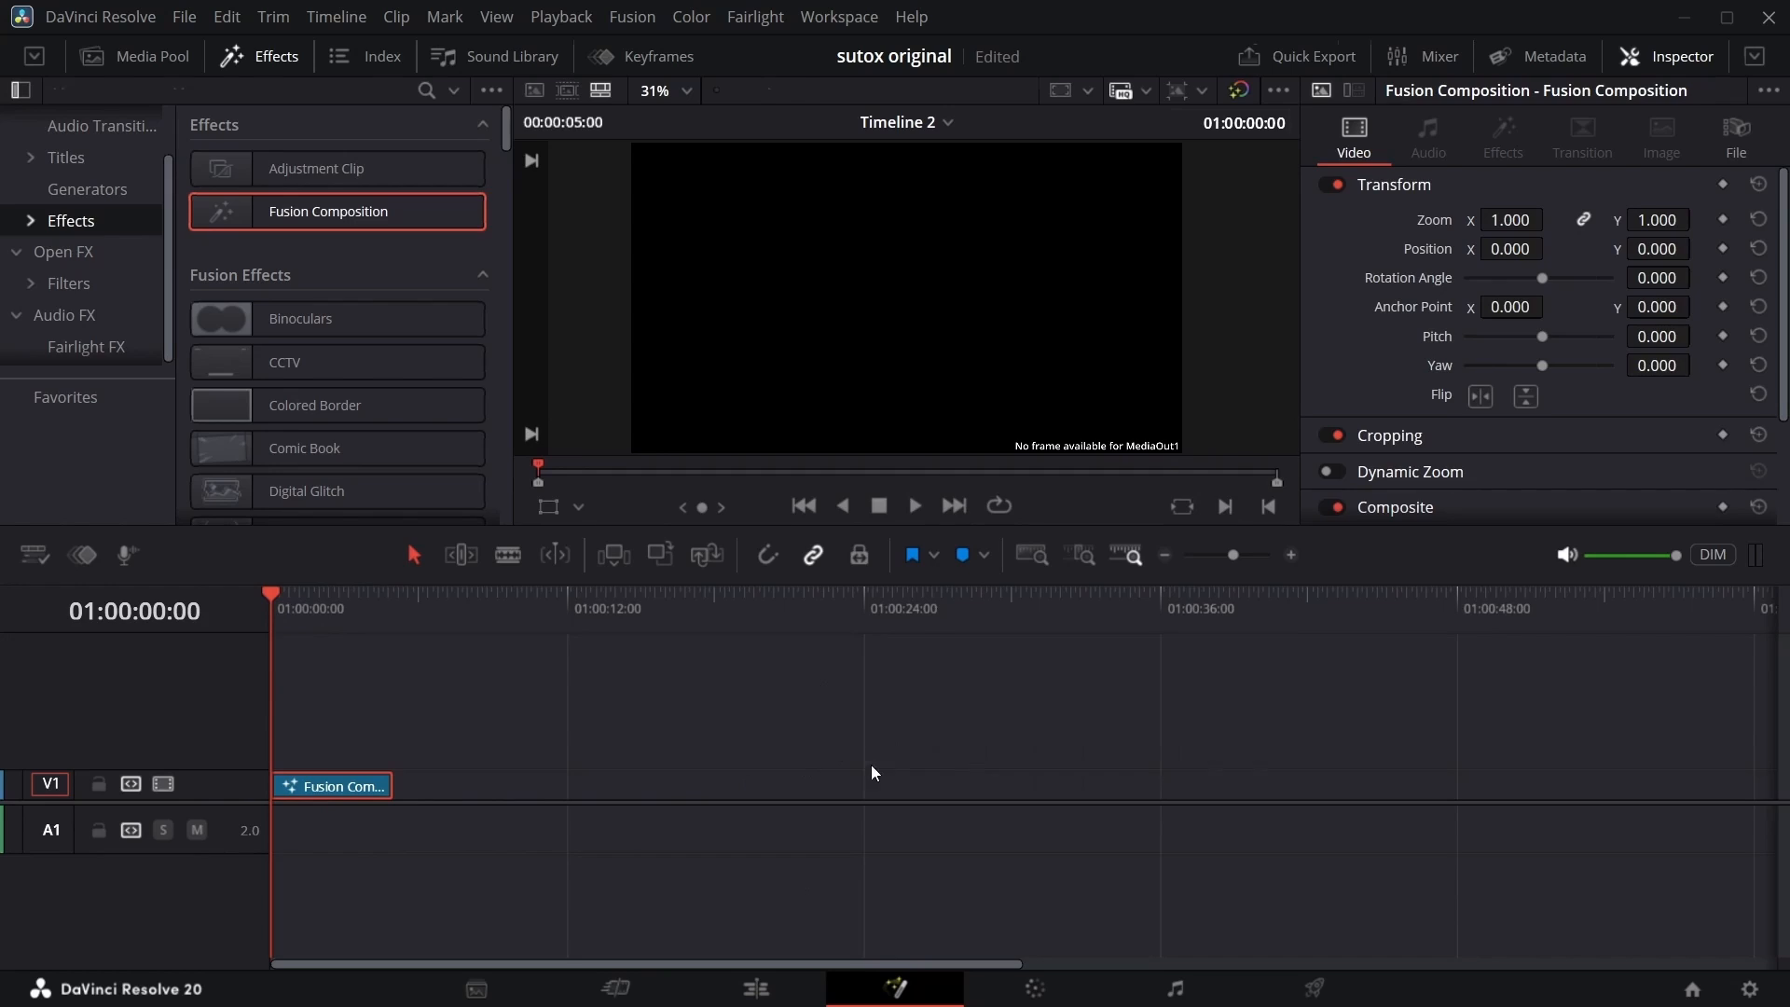
Bring the saving B.mov clip from the media pool into the node graph beside MediaOut1 as a reference.
{"action": "left_click_drag", "start_coordinate": [435, 736], "coordinate": [963, 800]}
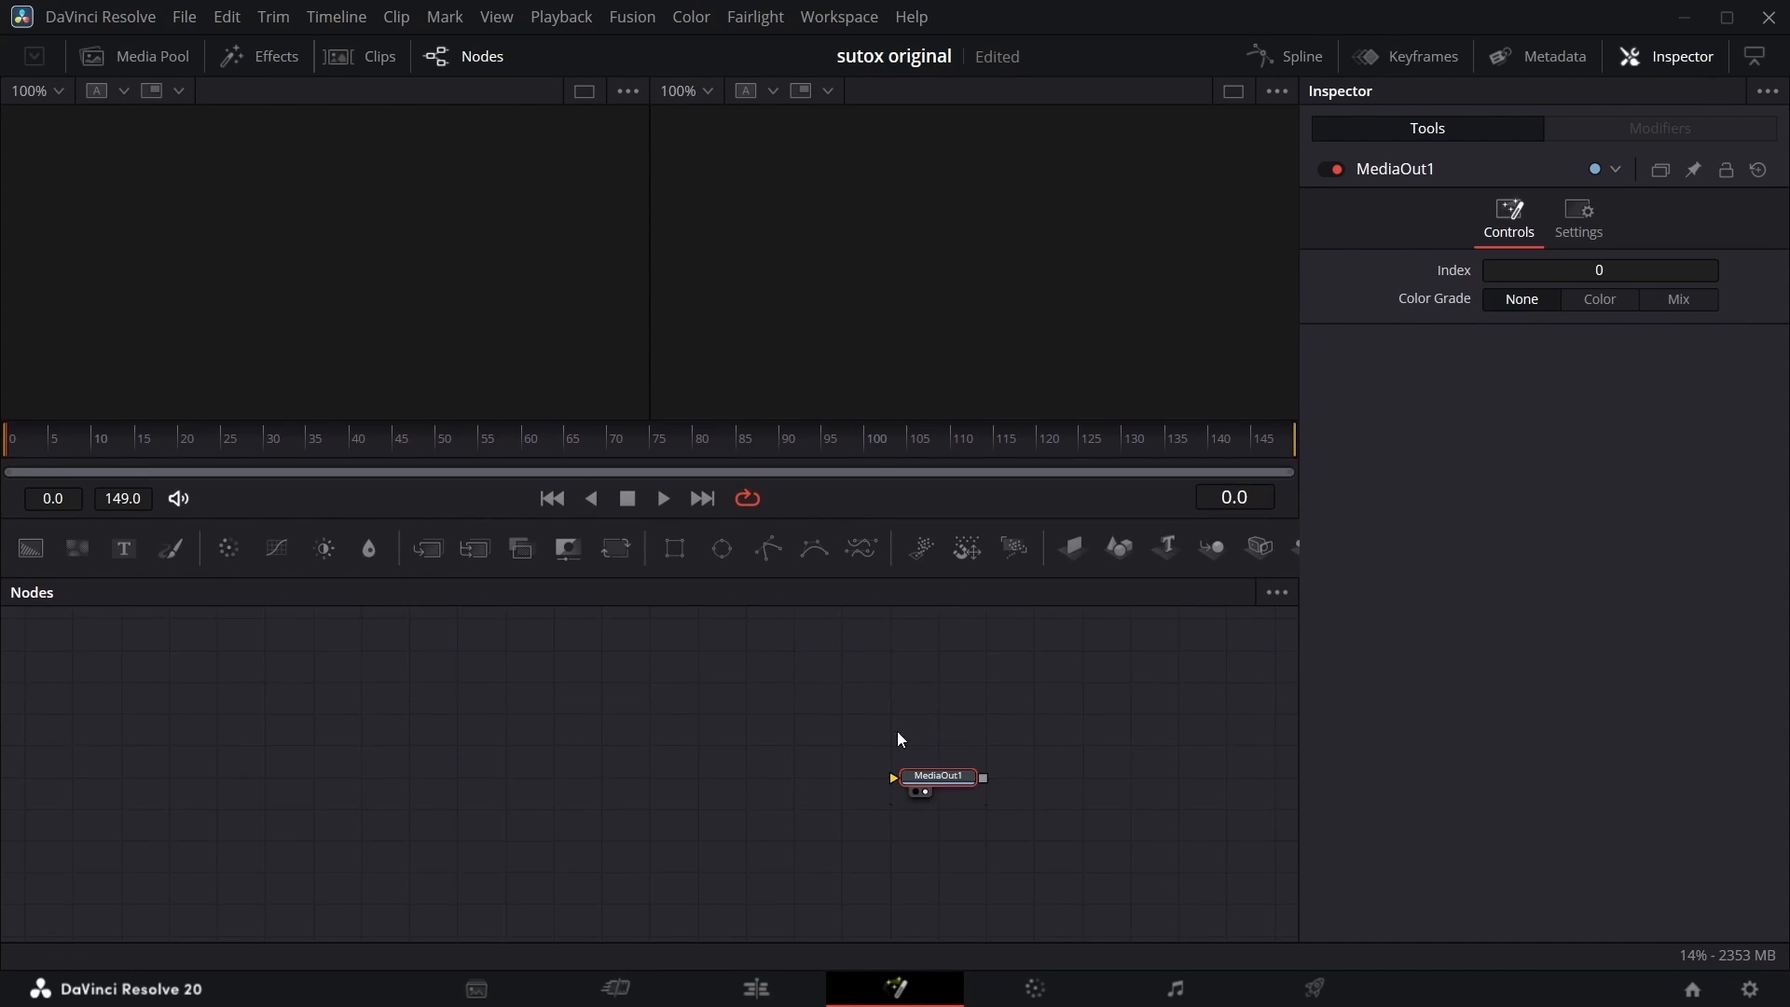
{"action": "left_click", "coordinate": [144, 63]}
{"action": "left_click_drag", "start_coordinate": [298, 366], "coordinate": [932, 736]}
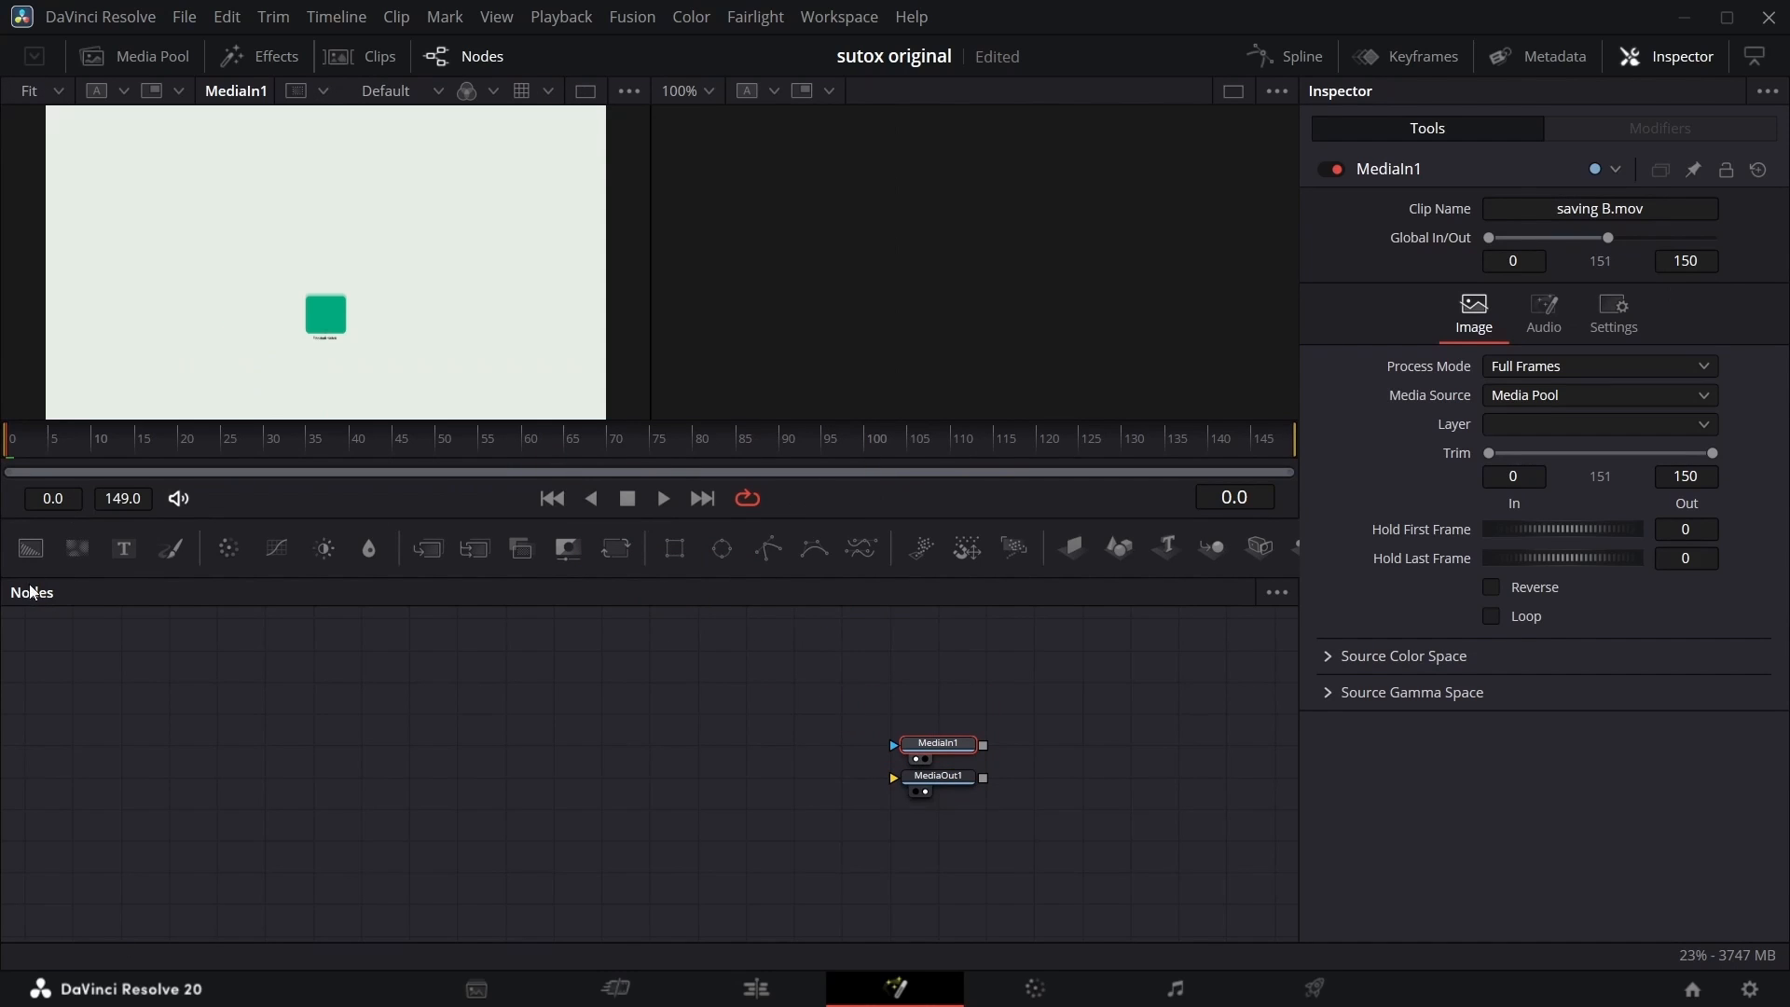
Add a Background node connected to MediaOut1, with alpha 1.0 and the color #e5ded4.
{"action": "left_click_drag", "start_coordinate": [30, 549], "coordinate": [892, 778]}
{"action": "left_click_drag", "start_coordinate": [1490, 523], "coordinate": [1641, 523]}
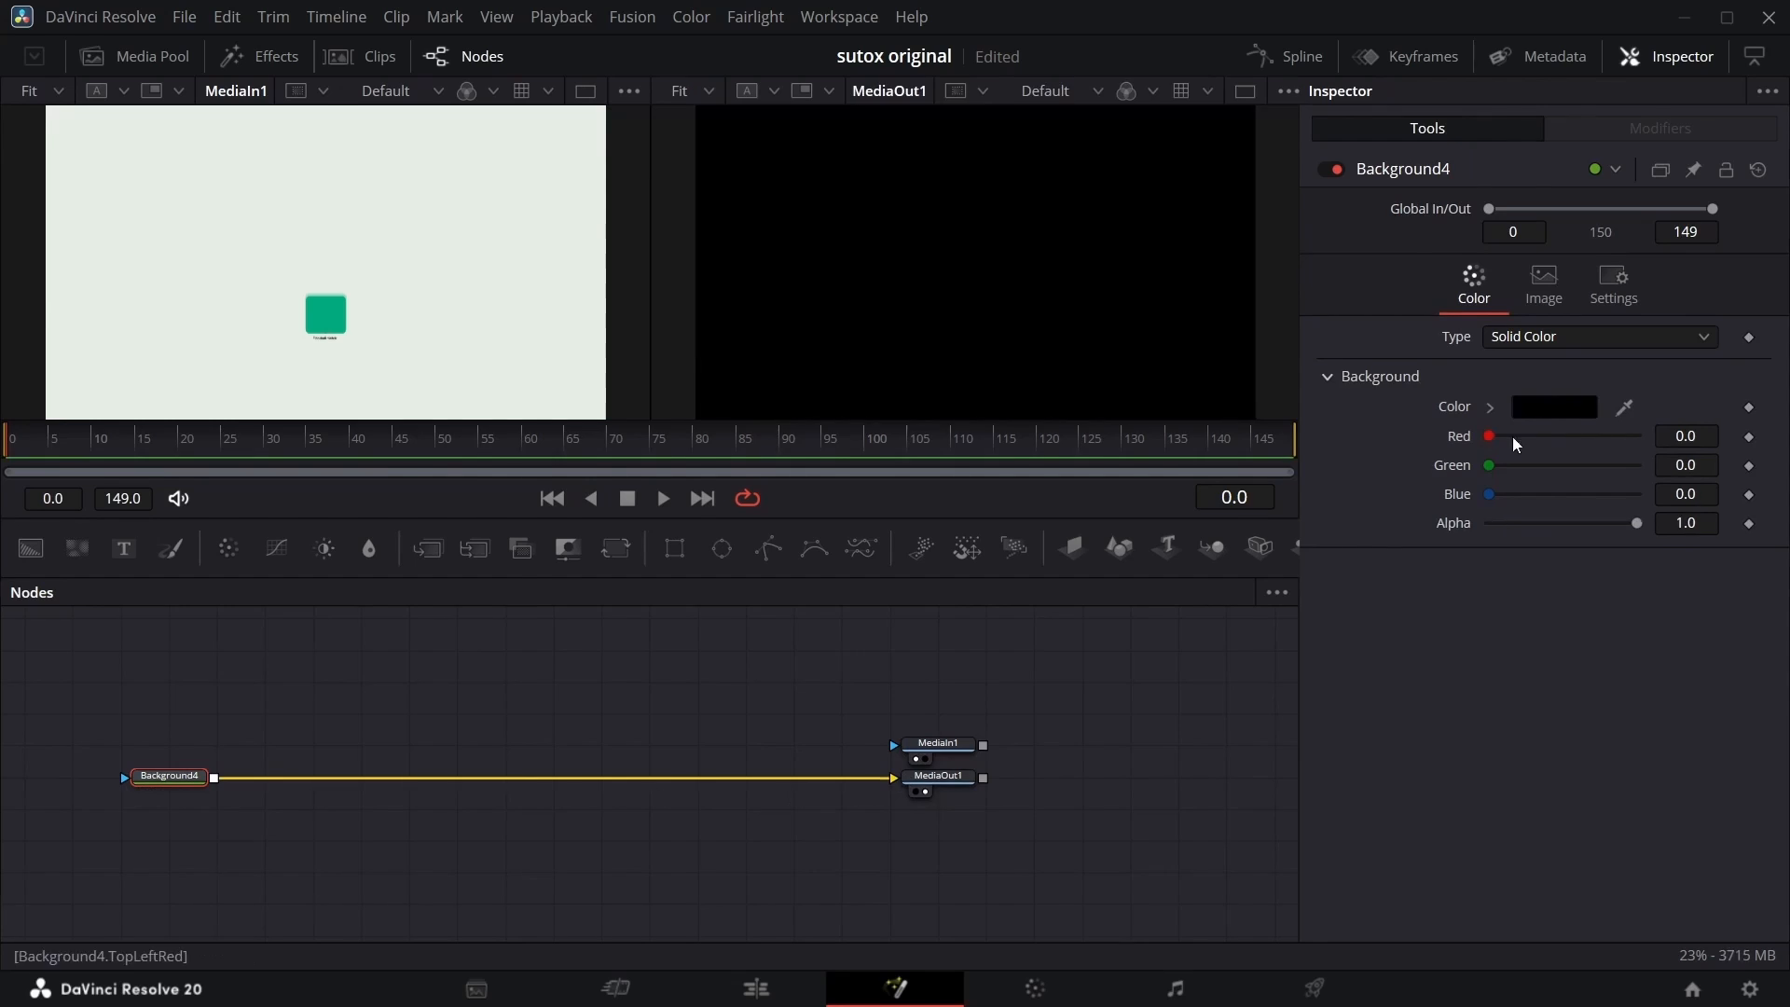
{"action": "left_click", "coordinate": [1554, 407]}
{"action": "left_click", "coordinate": [1114, 663]}
{"action": "key", "text": "BackSpace"}
{"action": "key", "text": "BackSpace"}
{"action": "key", "text": "BackSpace"}
{"action": "key", "text": "BackSpace"}
{"action": "key", "text": "BackSpace"}
{"action": "key", "text": "BackSpace"}
{"action": "type", "text": "e"}
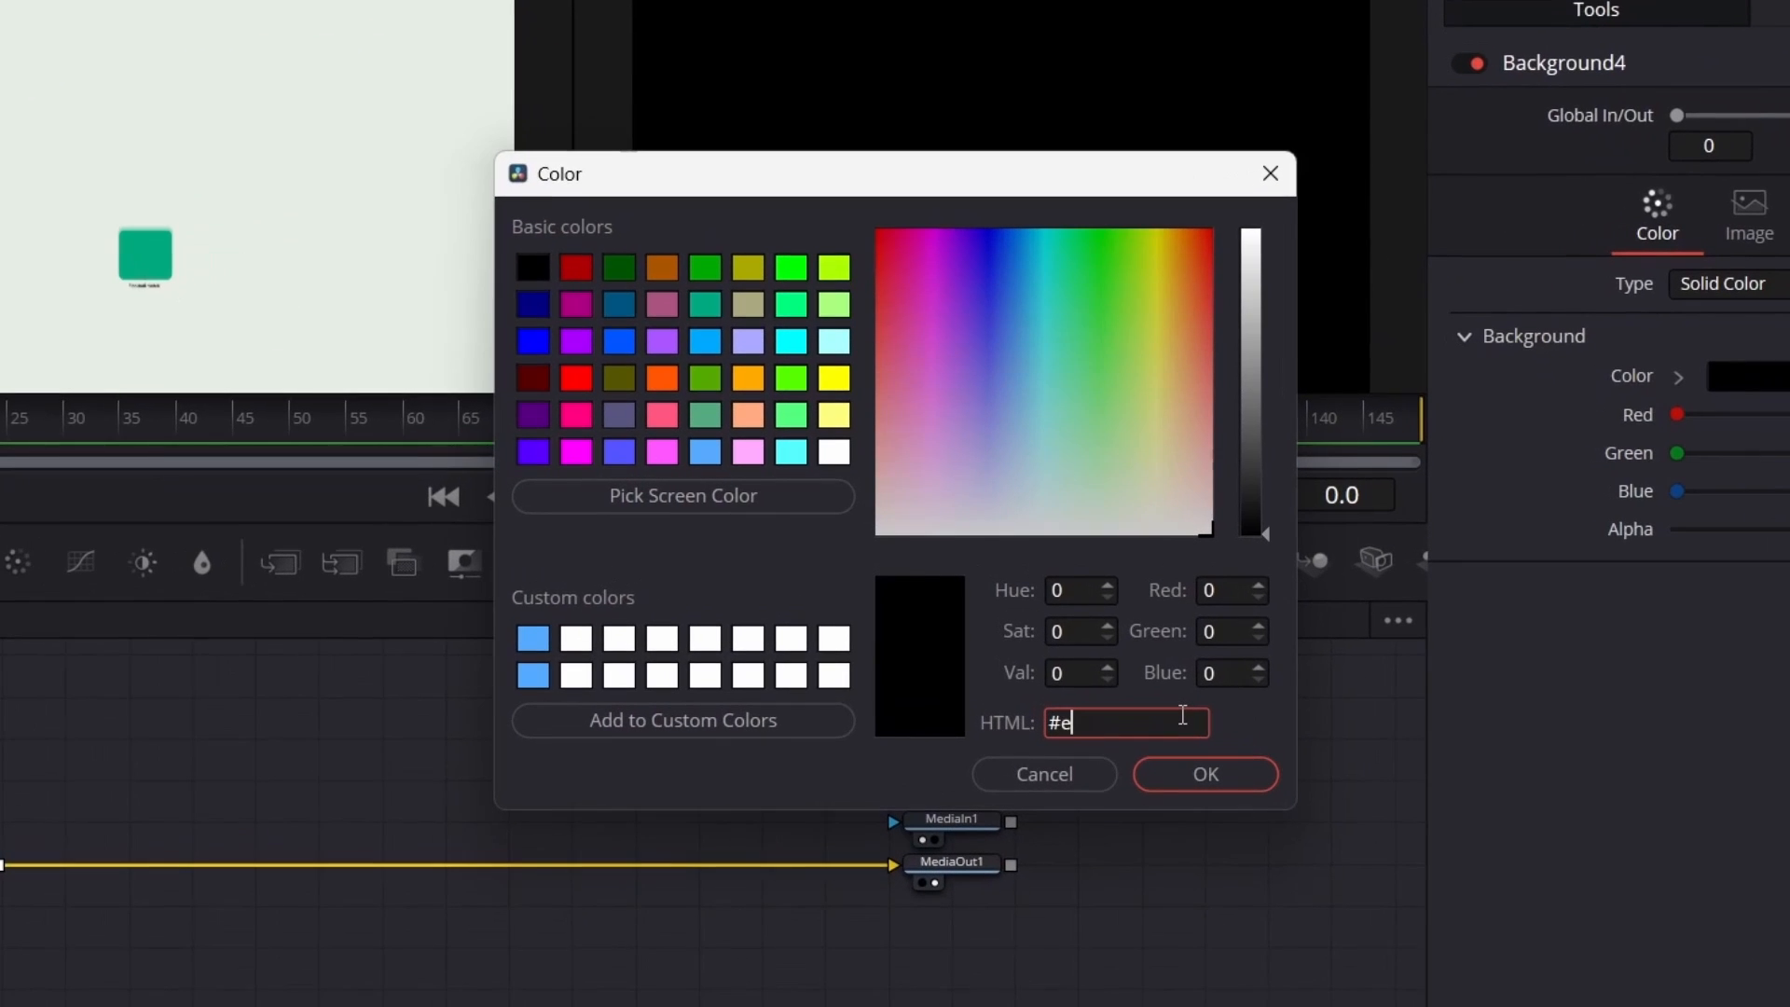
{"action": "type", "text": "5d"}
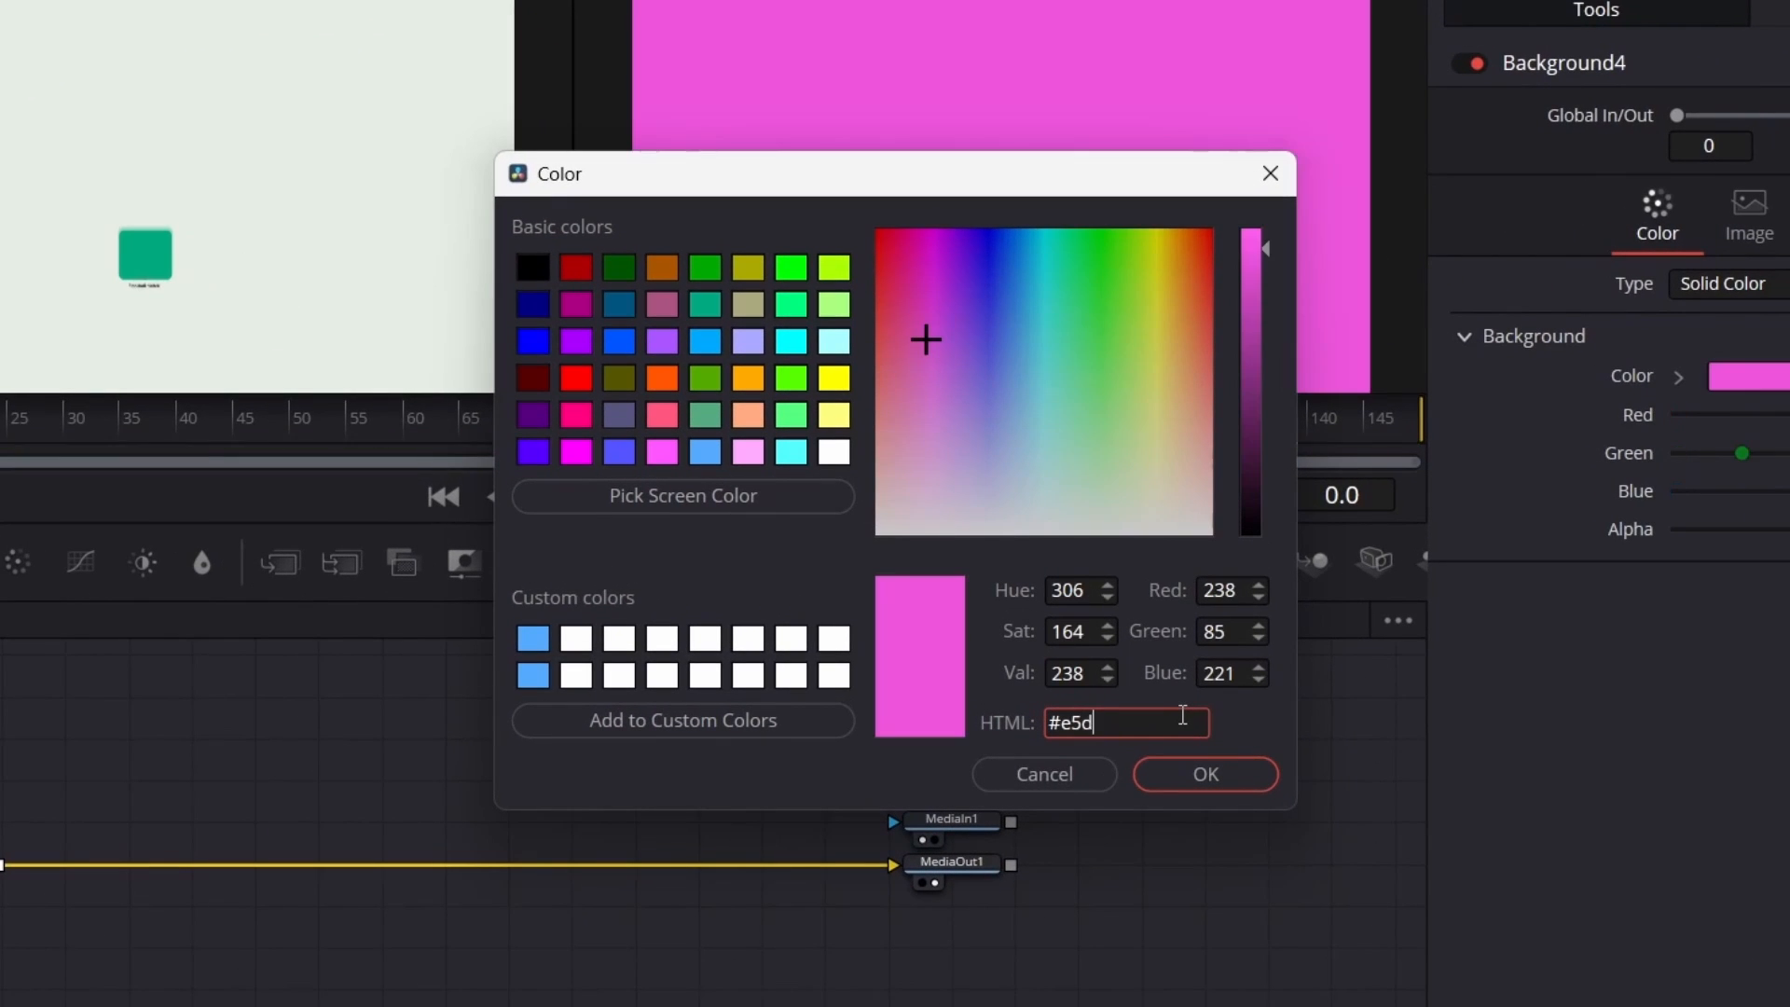
{"action": "type", "text": "ed4"}
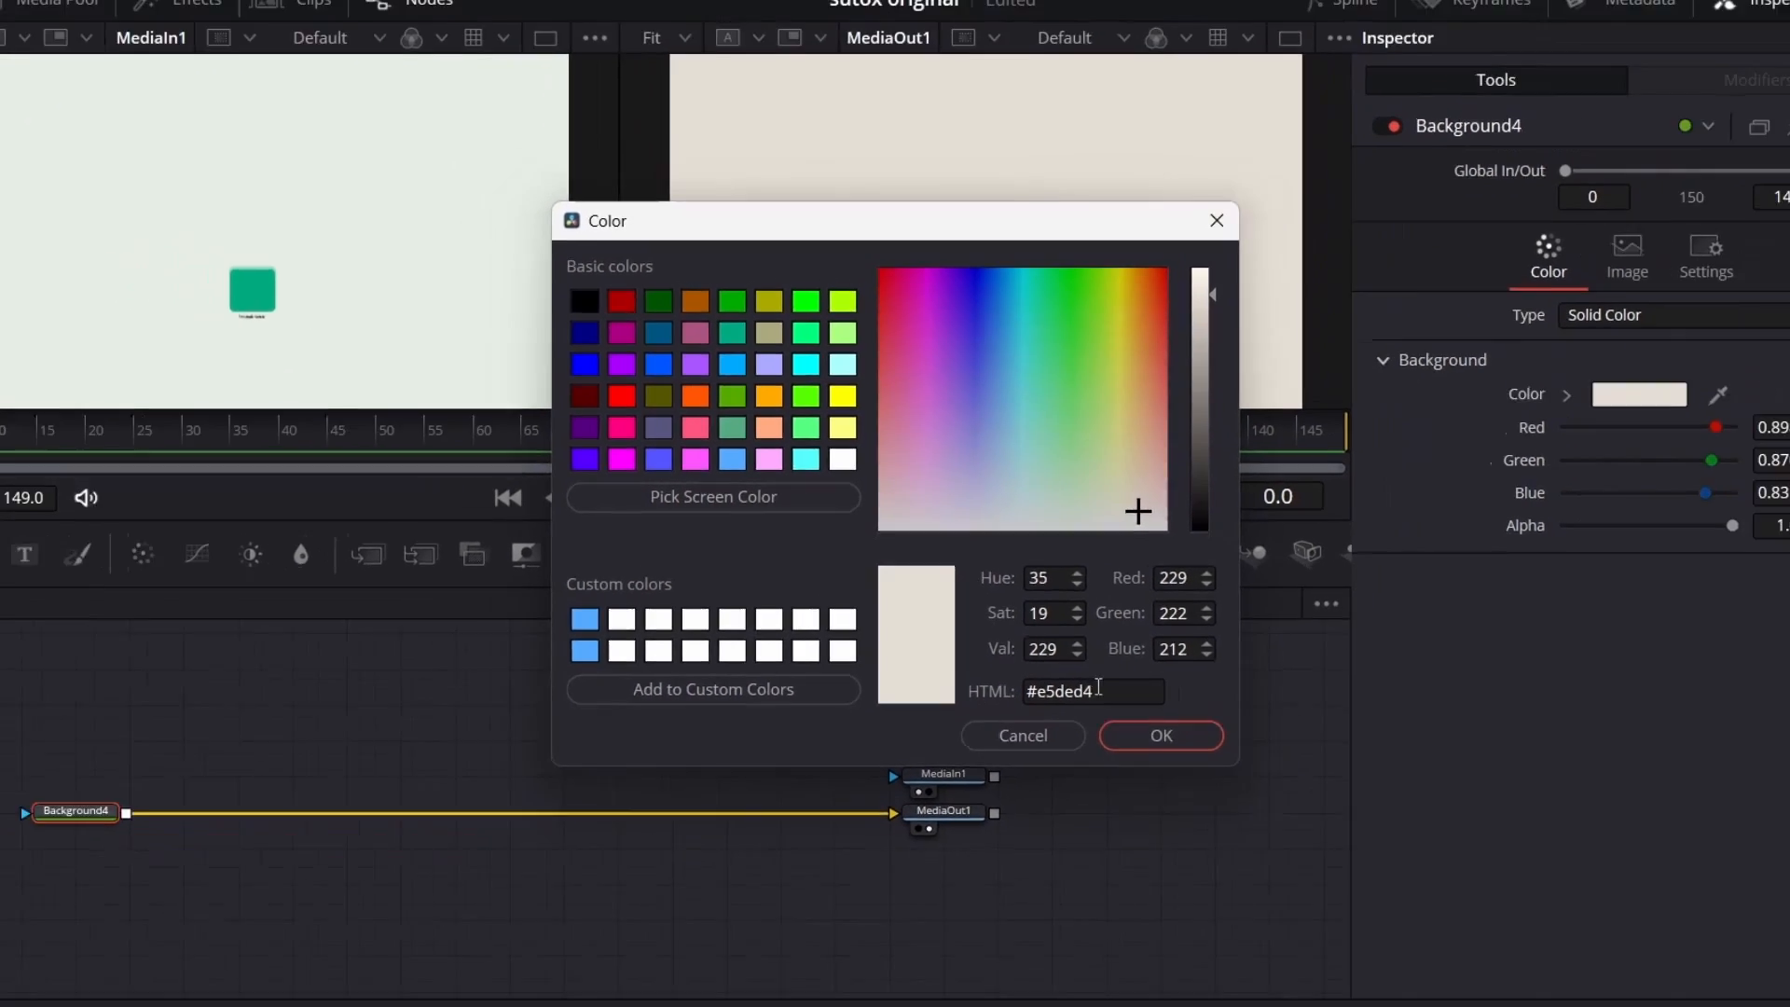
{"action": "key", "text": "Return"}
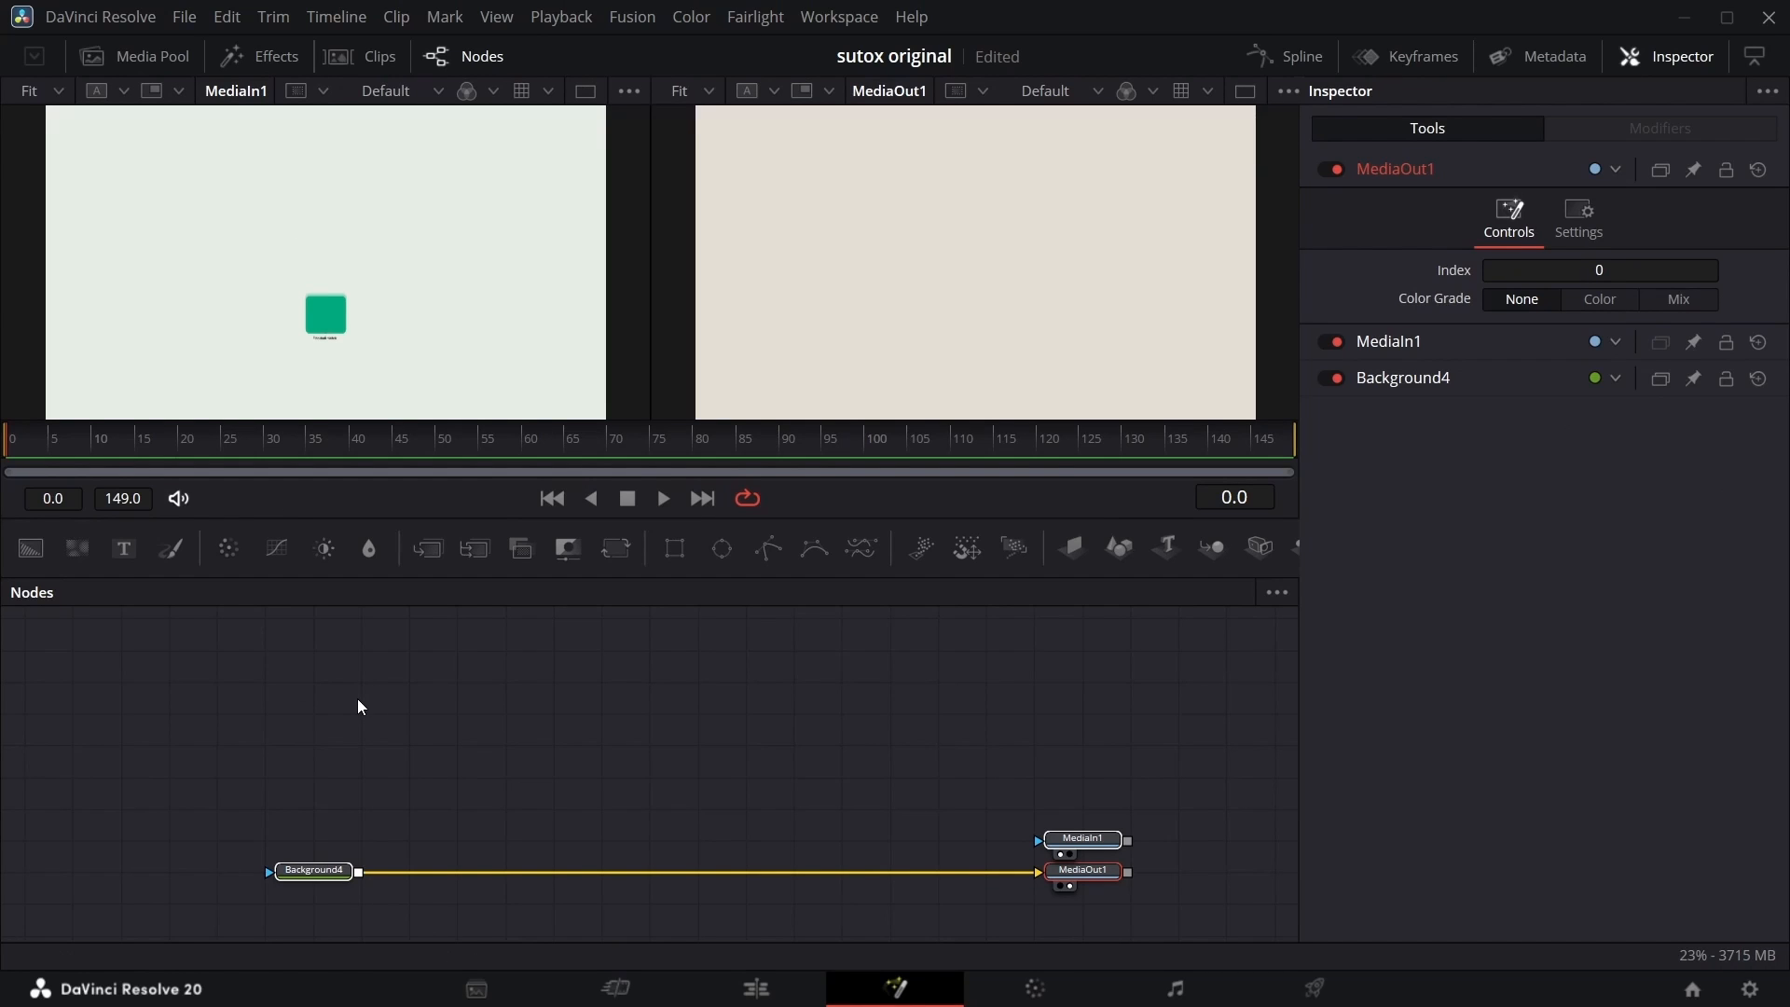
Go to frame 8, load Football.usdz into the node graph and show its loader in the second viewer.
{"action": "left_click", "coordinate": [150, 61]}
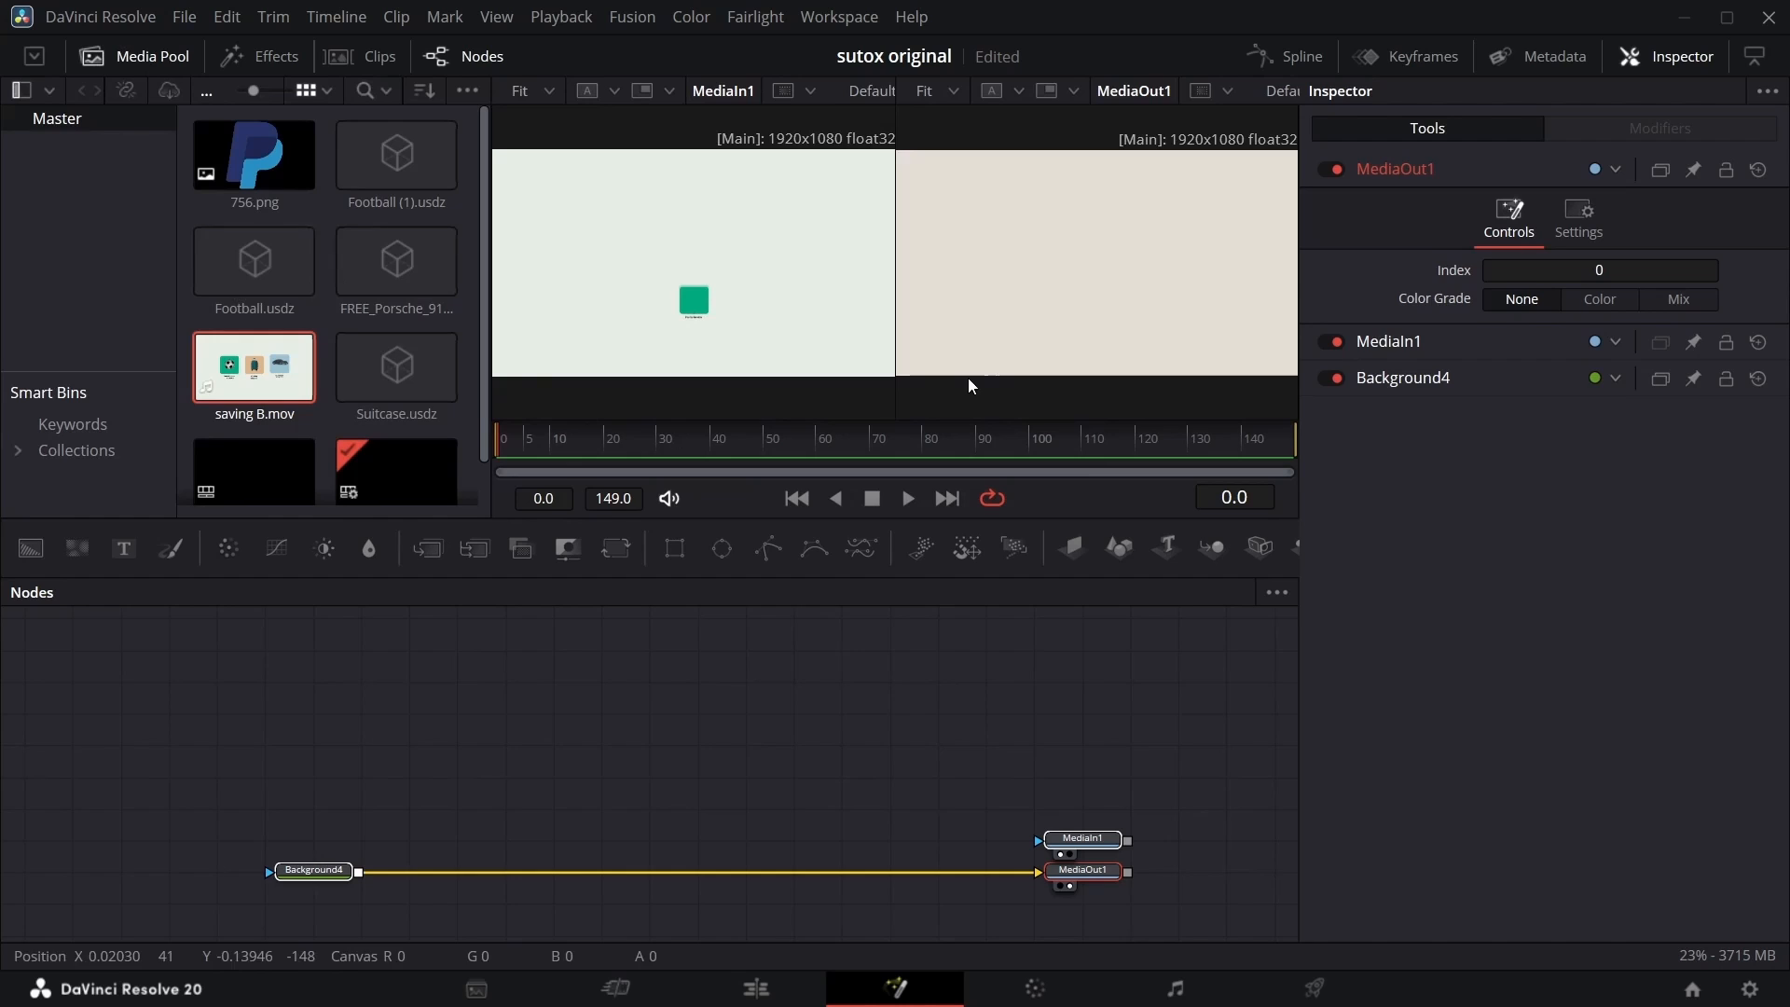
{"action": "mouse_move", "coordinate": [509, 450]}
{"action": "left_mouse_down"}
{"action": "mouse_move", "coordinate": [556, 451]}
{"action": "mouse_move", "coordinate": [541, 451]}
{"action": "left_mouse_up"}
{"action": "left_click_drag", "start_coordinate": [253, 259], "coordinate": [486, 680]}
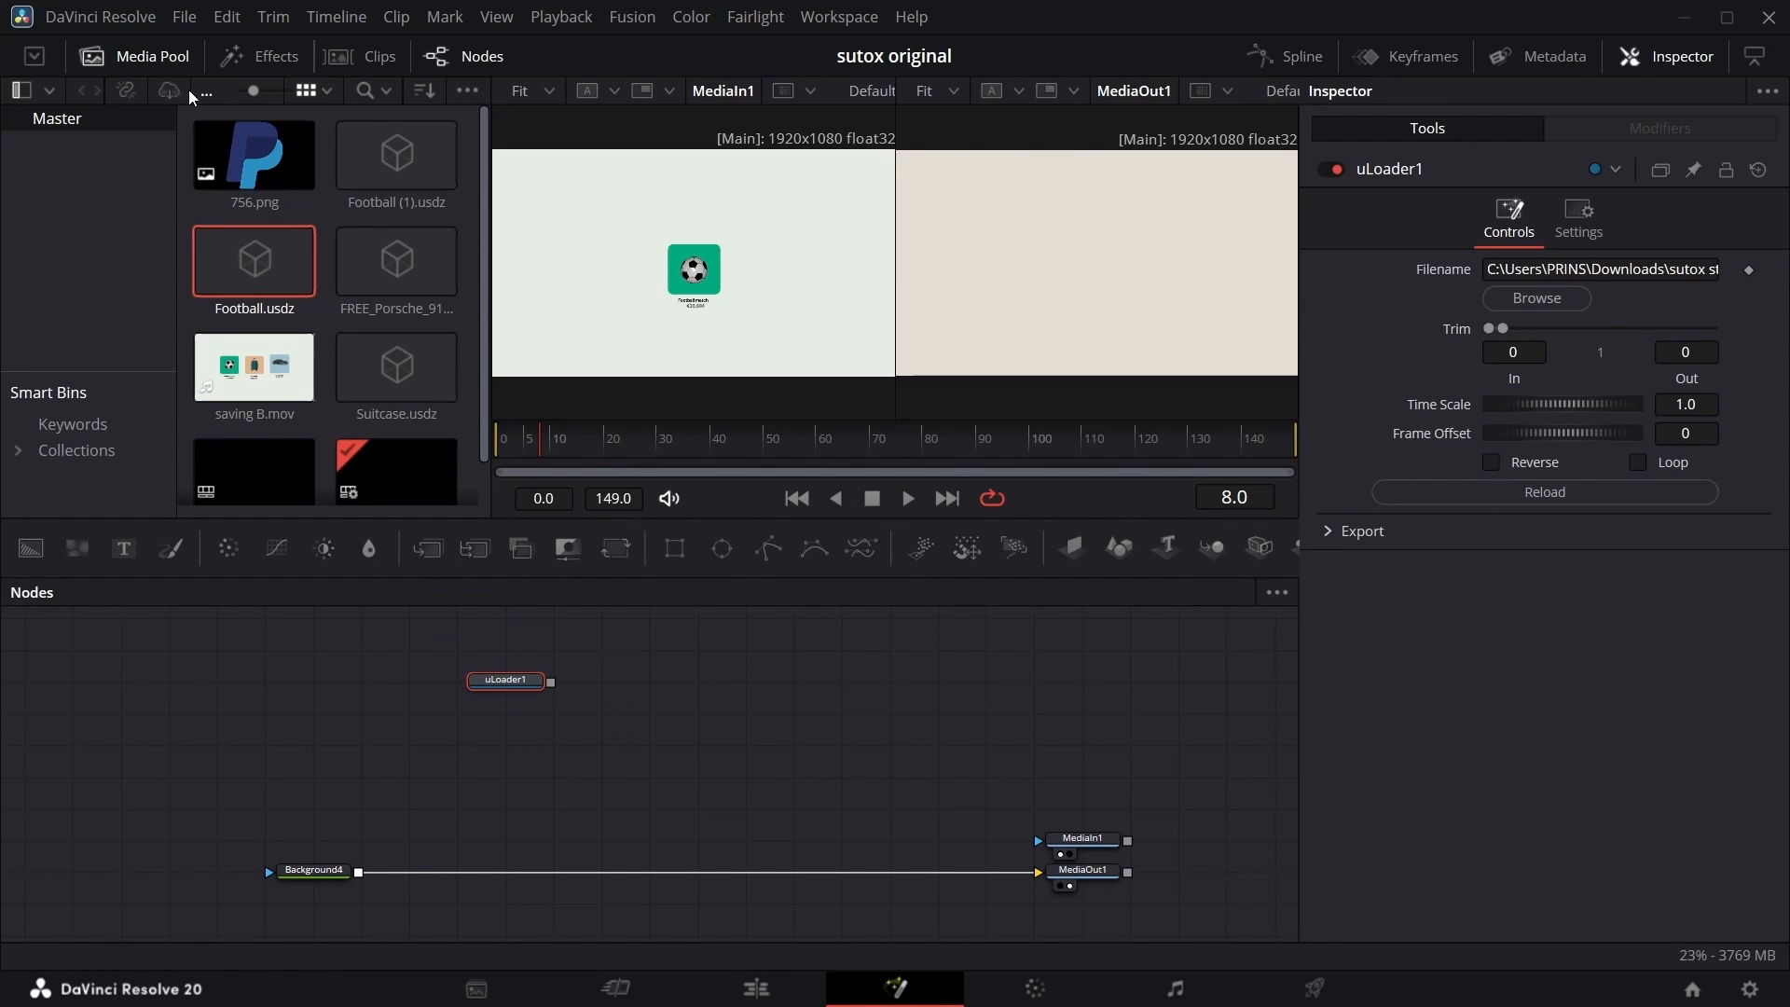
{"action": "left_click", "coordinate": [147, 61]}
{"action": "left_click", "coordinate": [446, 759]}
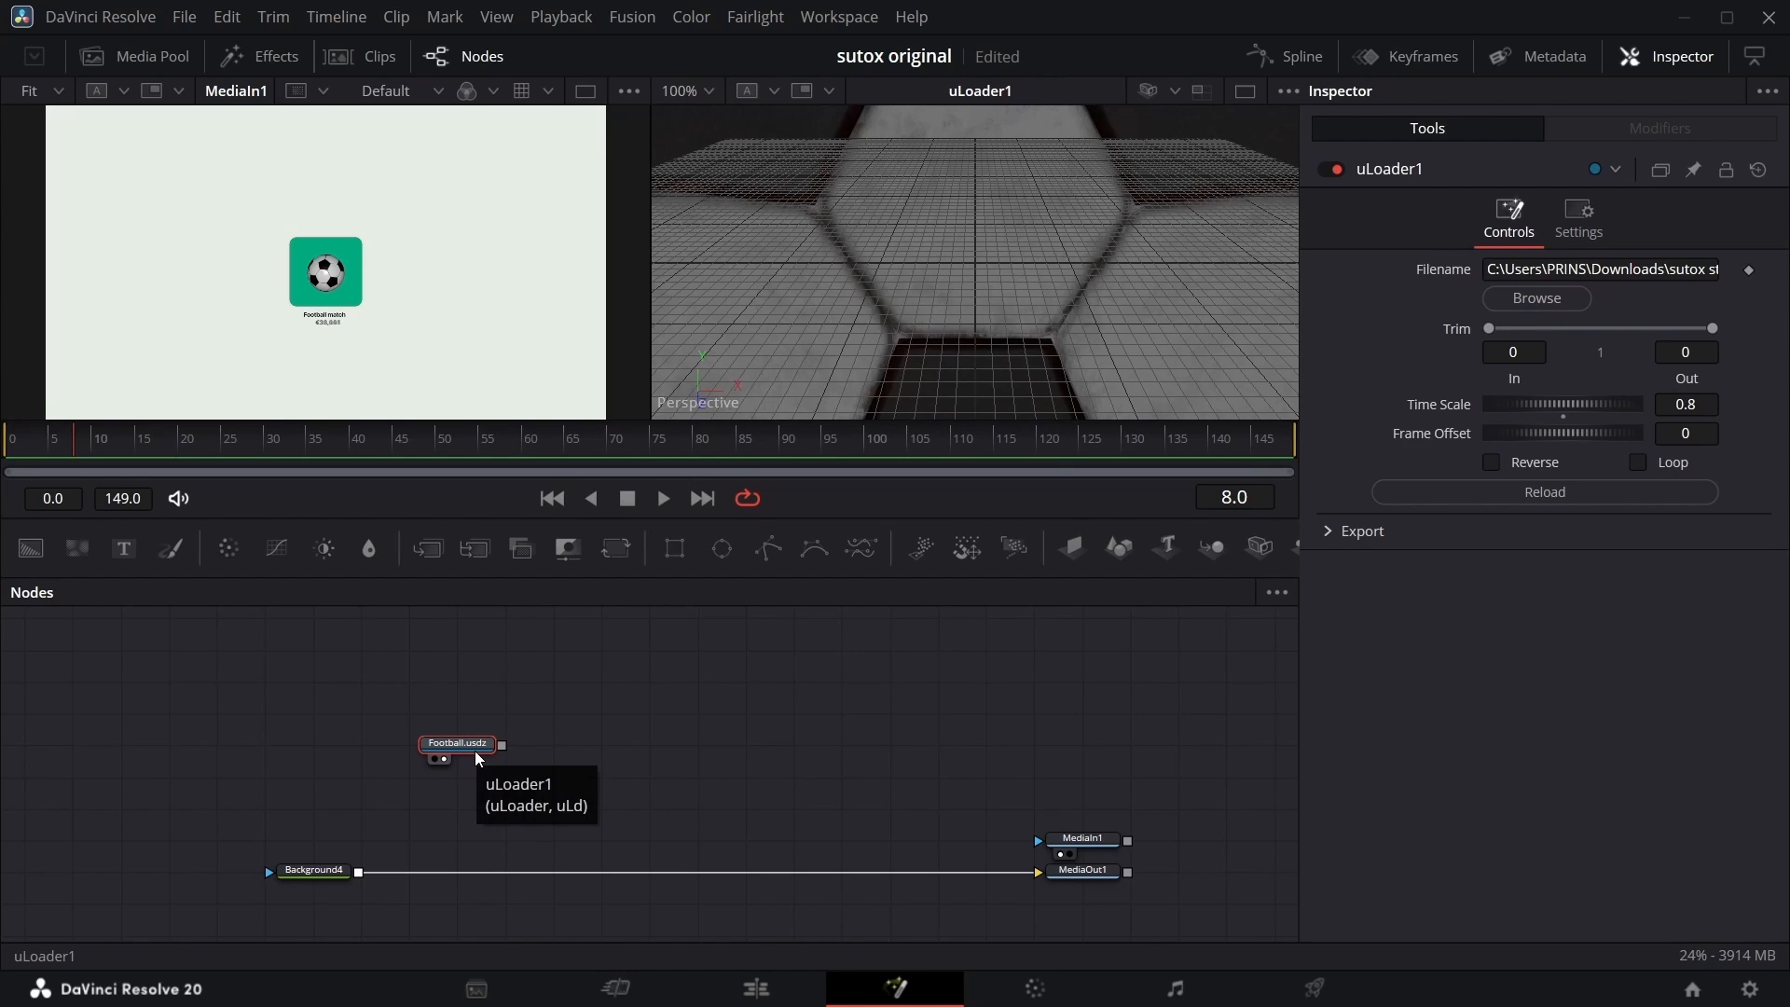
Connect the Football.usdz loader to a uMerge node with a uCamera, and add a uRenderer after the uMerge.
{"action": "key", "text": "shift+space"}
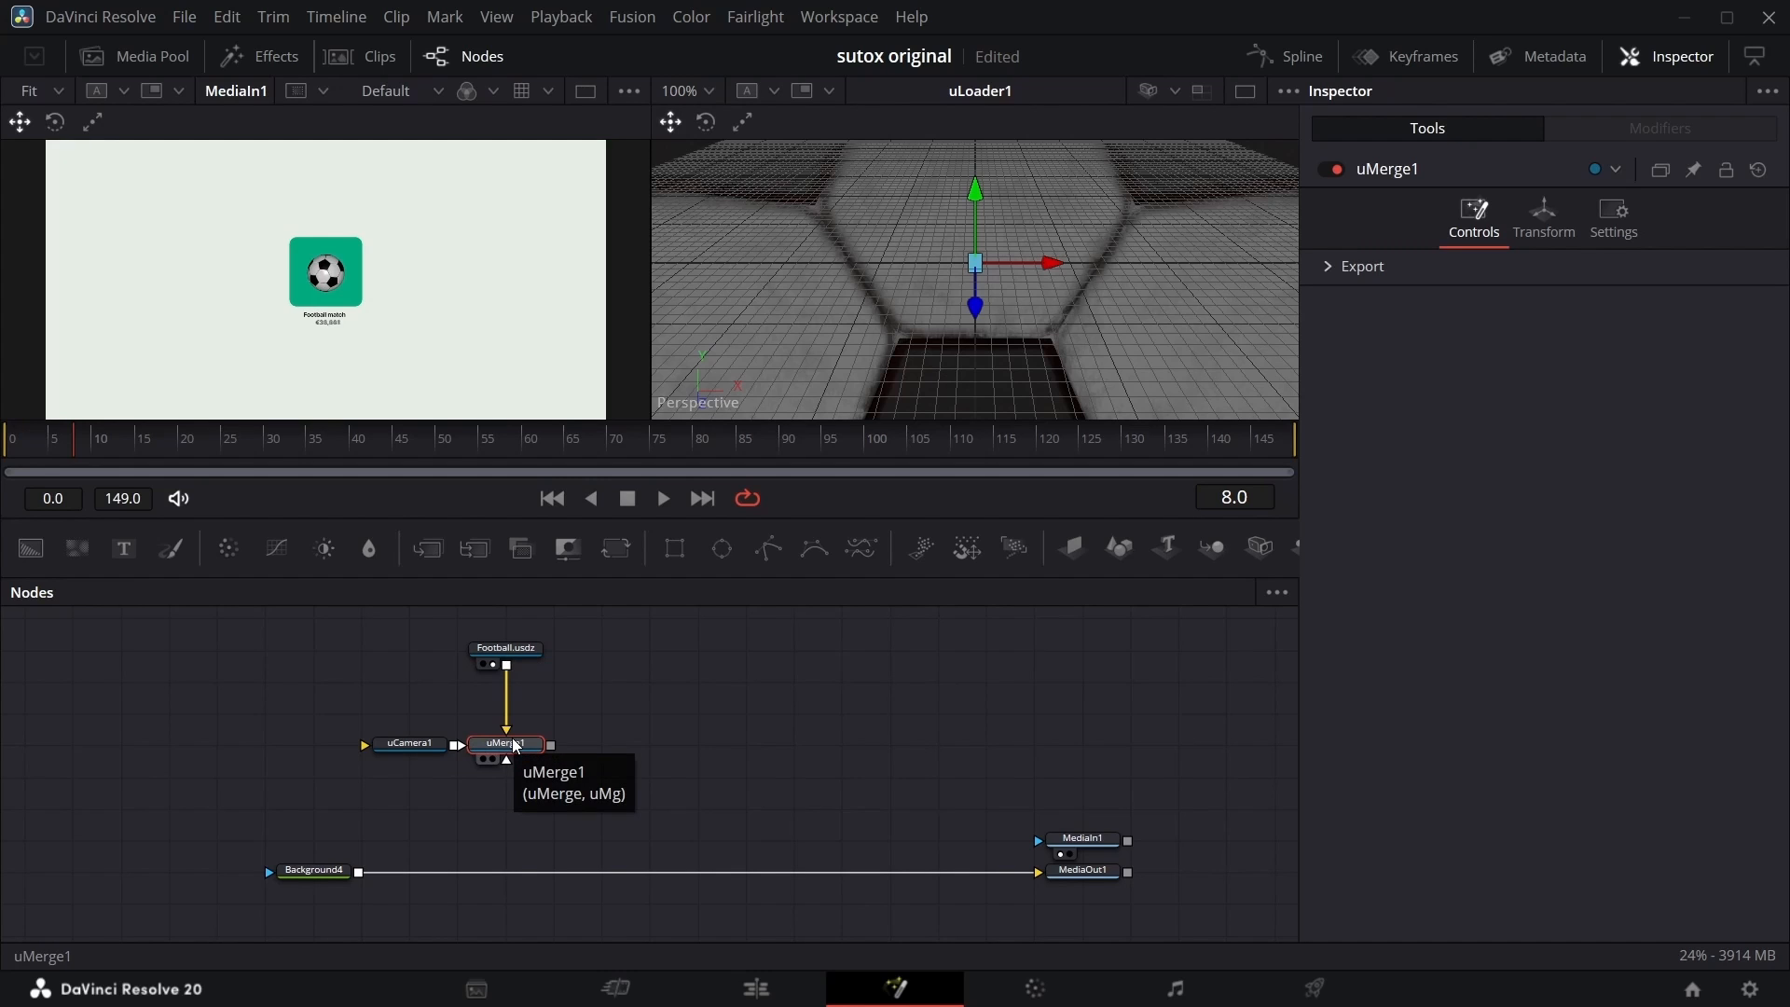
{"action": "key", "text": "shift+space"}
{"action": "type", "text": "ure"}
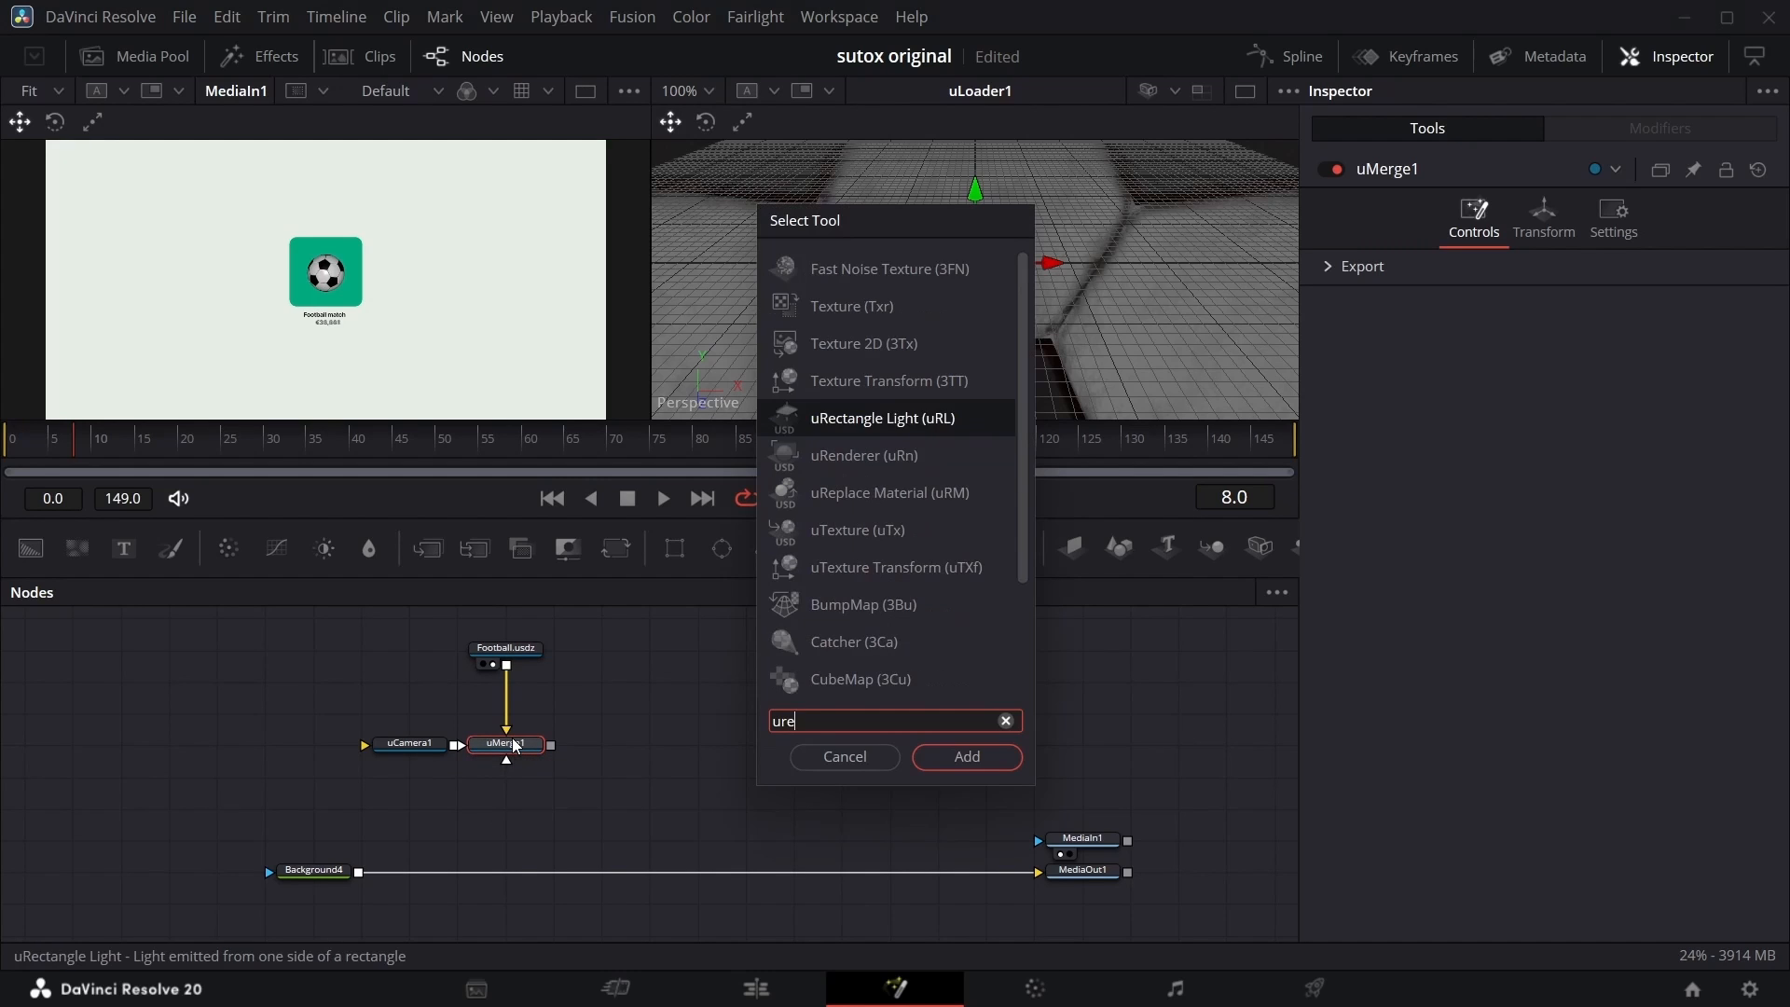
{"action": "key", "text": "Return"}
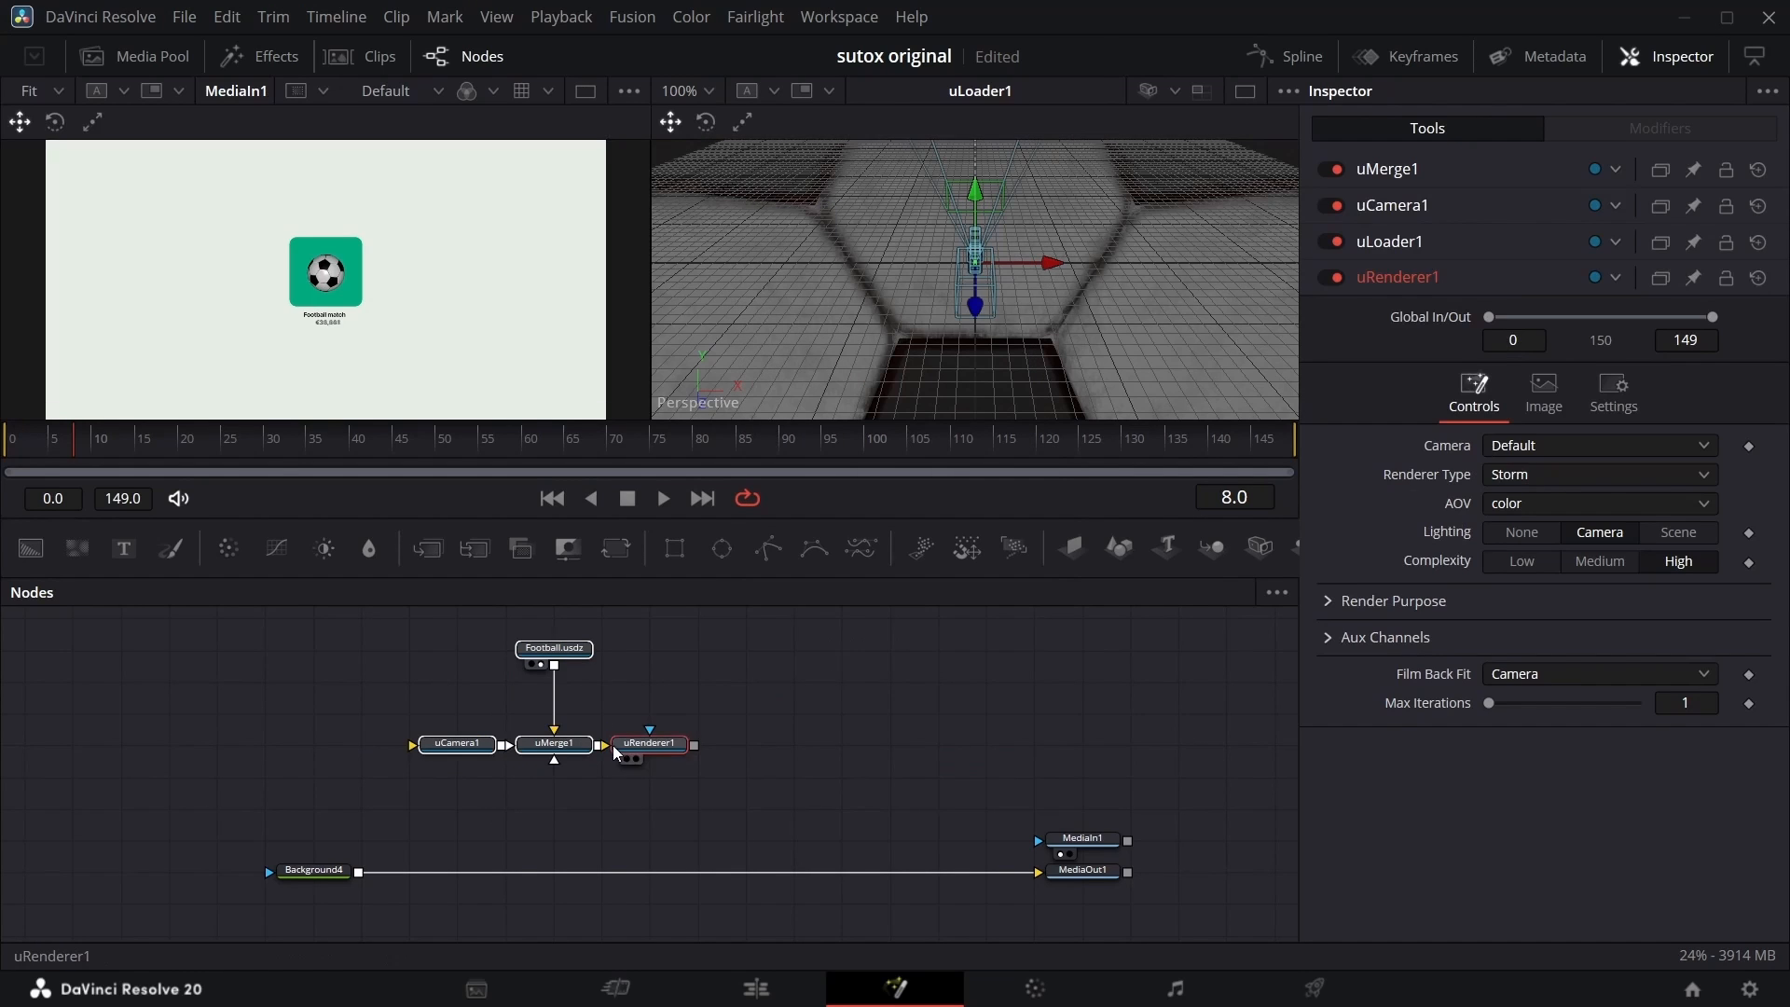
Add a second Background node and merge the uRenderer output over it.
{"action": "left_click_drag", "start_coordinate": [31, 548], "coordinate": [315, 806]}
{"action": "left_click_drag", "start_coordinate": [358, 810], "coordinate": [601, 751]}
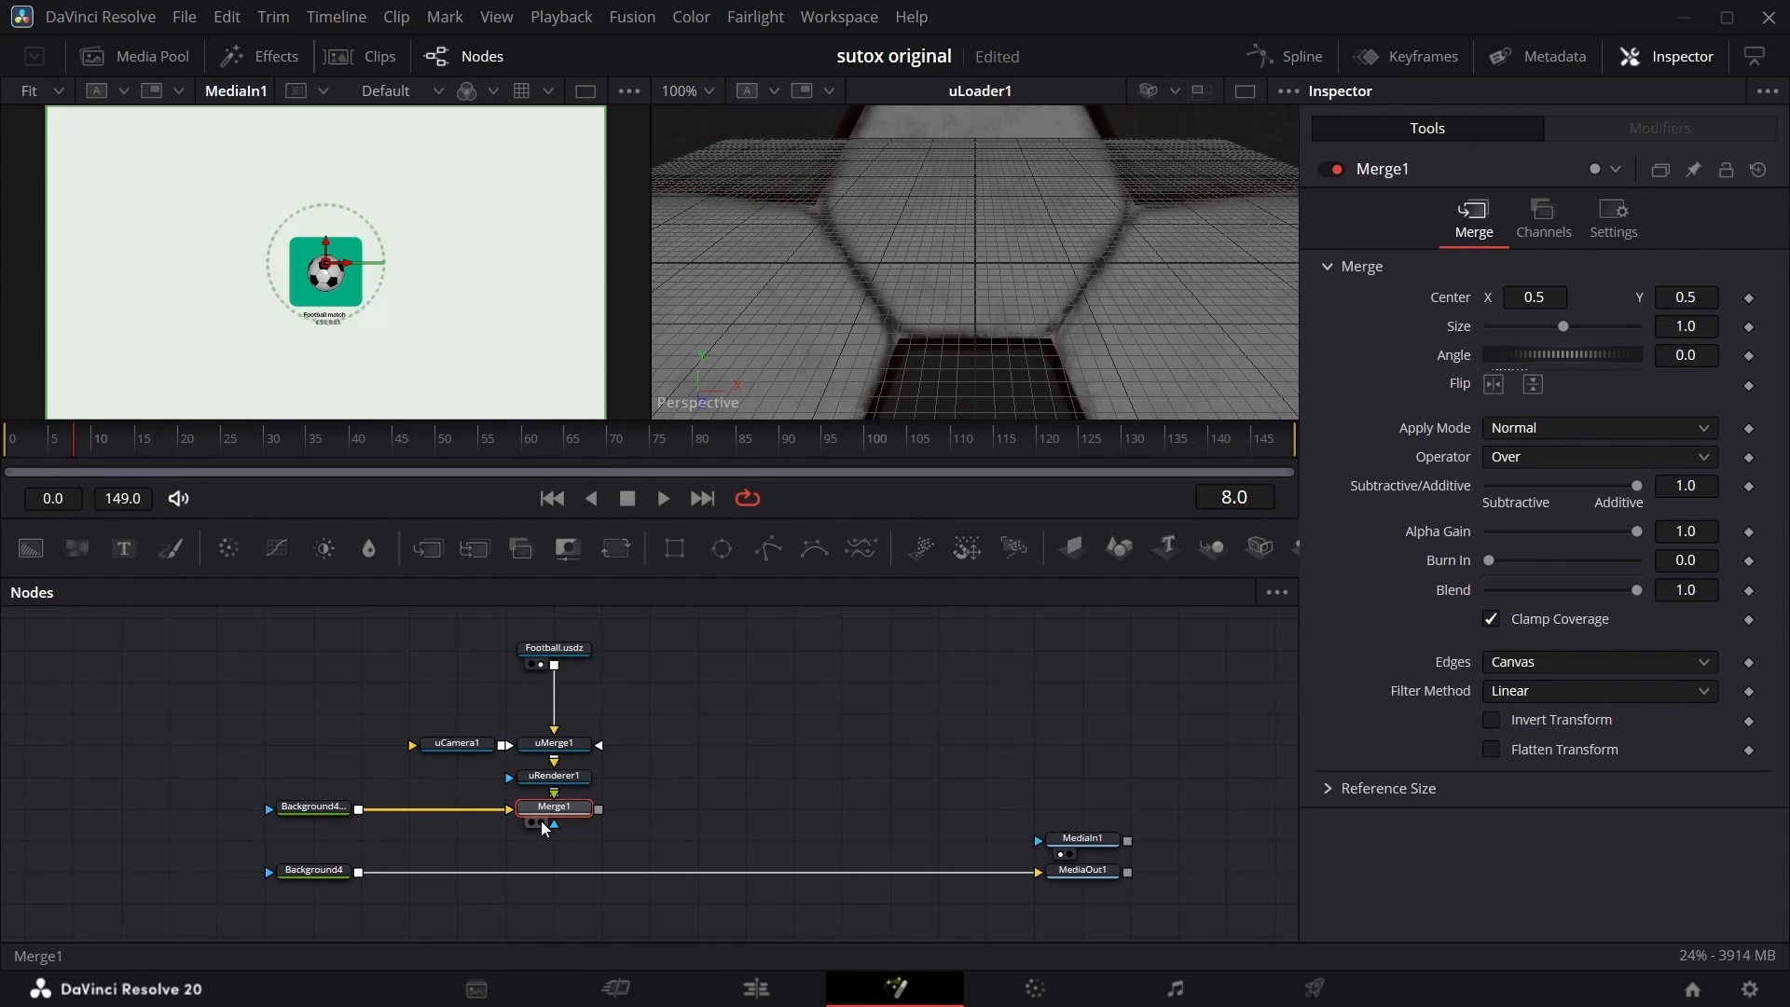
Show Merge1 in the second viewer and insert a uTransform node between the Football.usdz loader and uMerge1.
{"action": "left_click", "coordinate": [542, 823]}
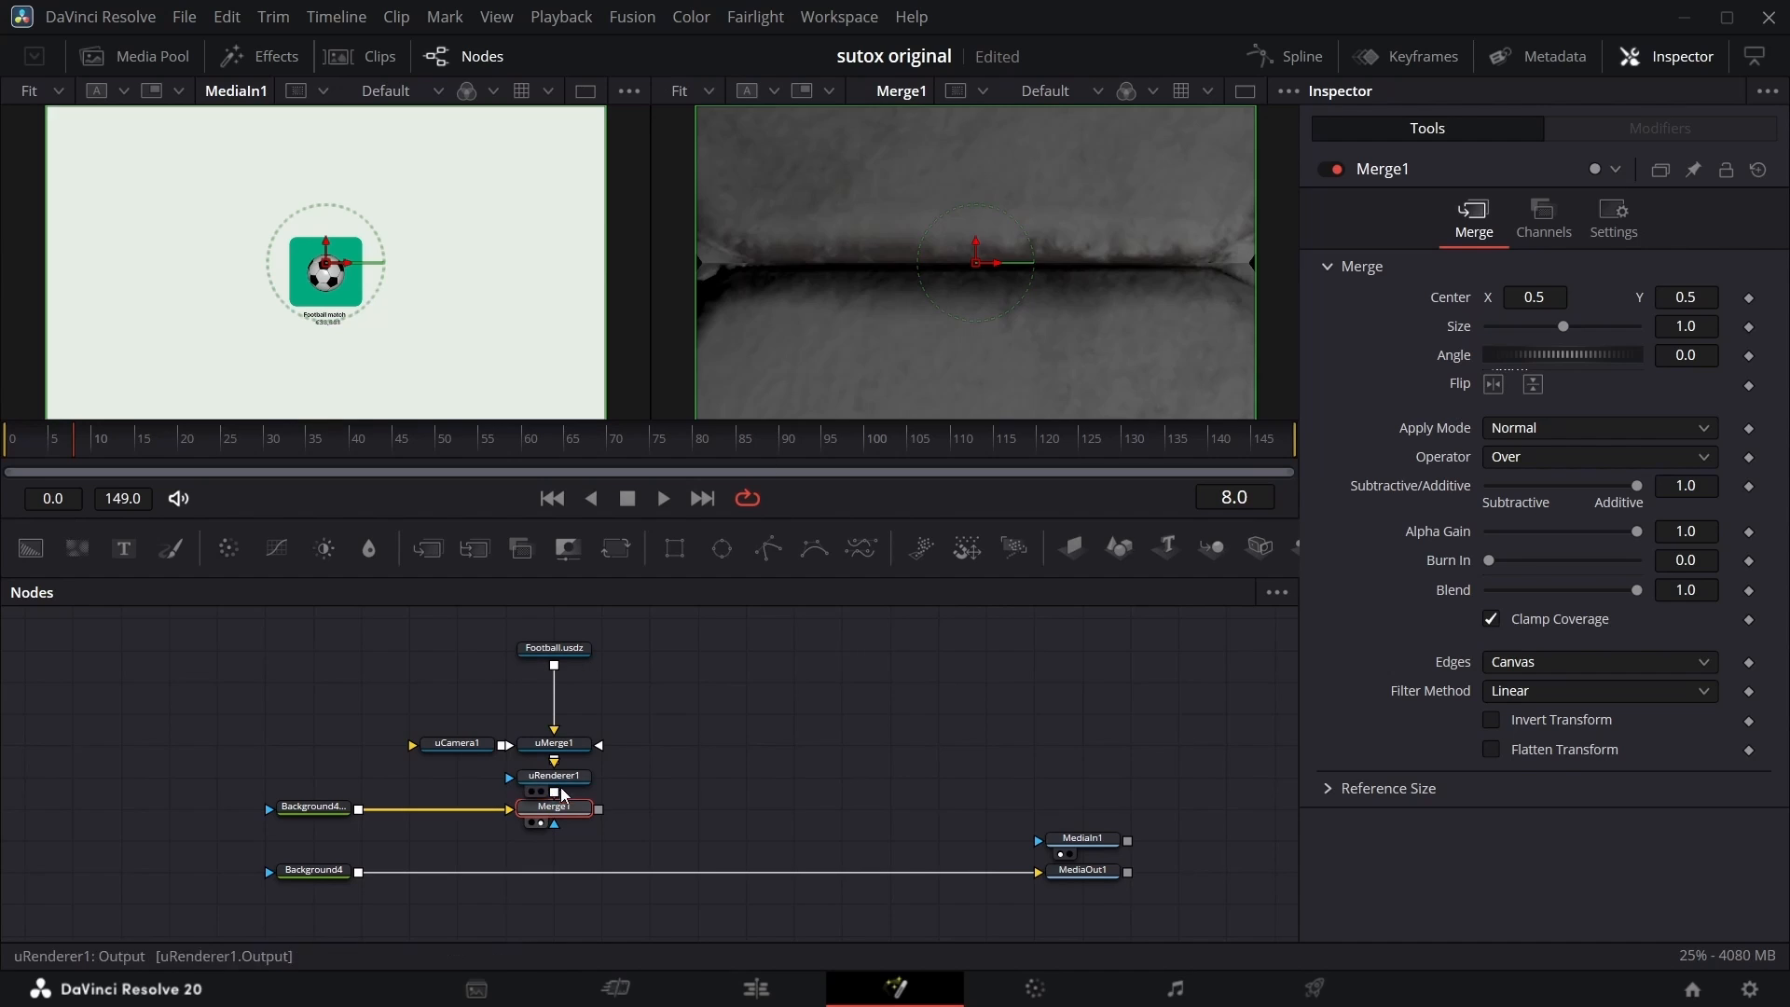
{"action": "left_click", "coordinate": [417, 756]}
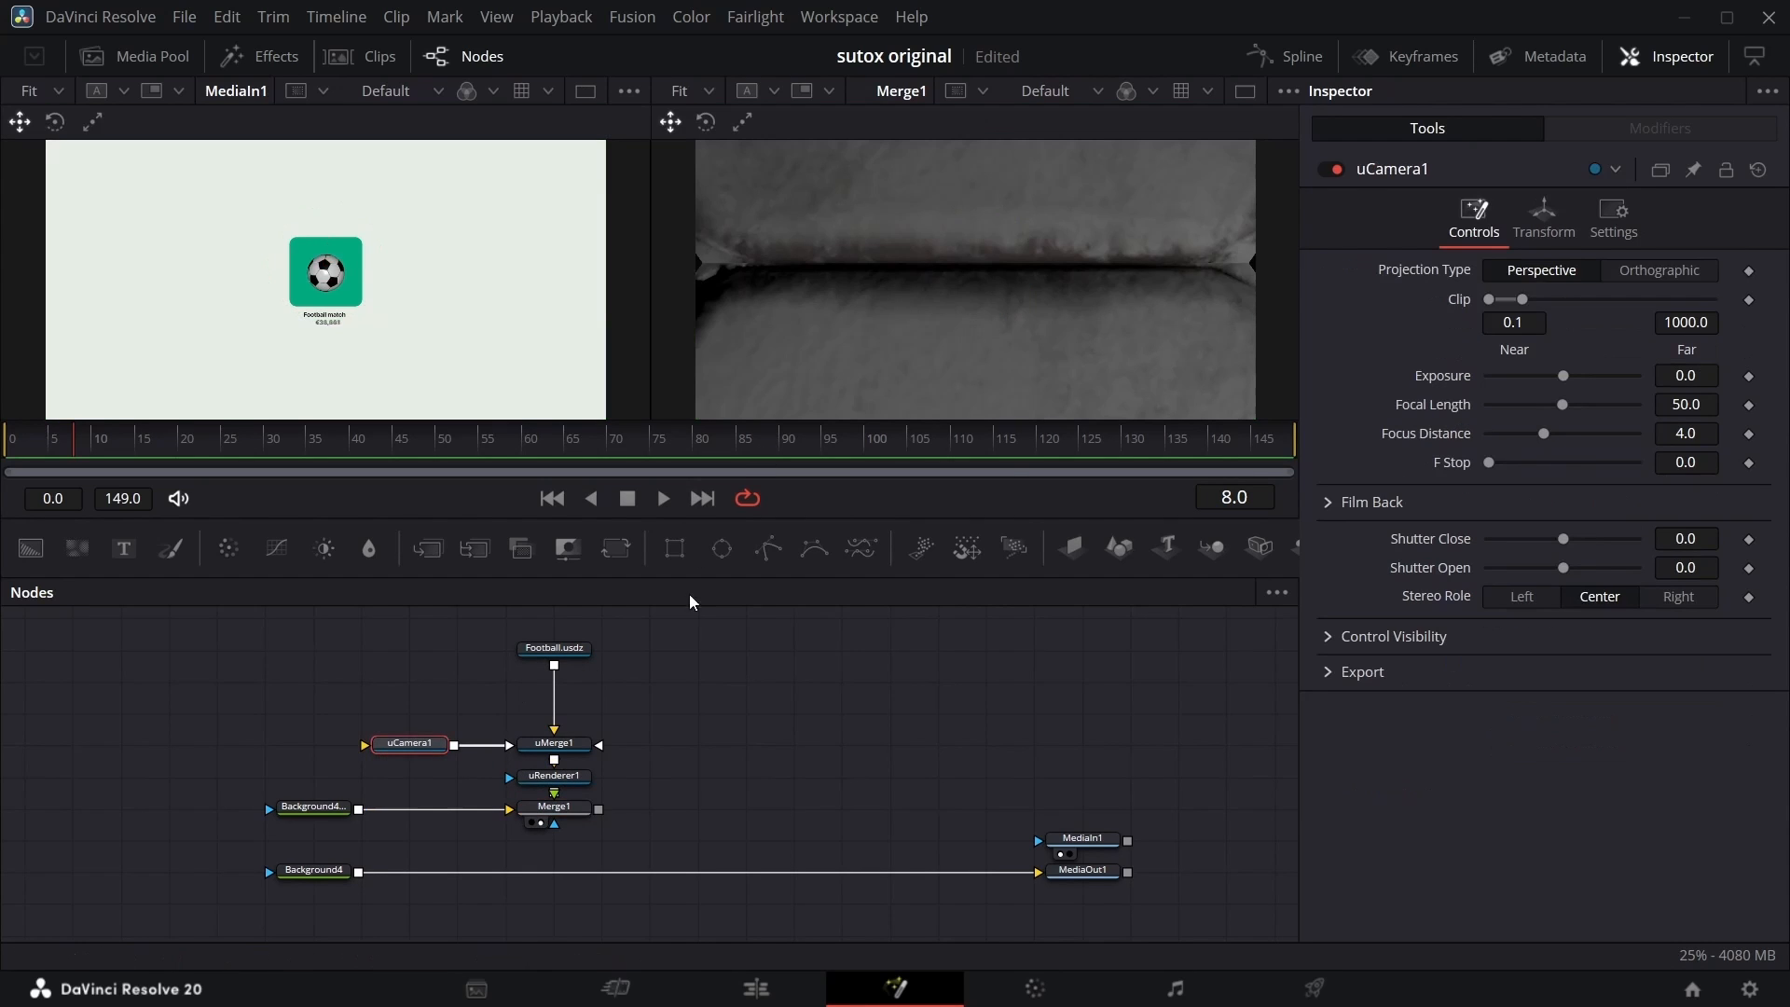
{"action": "left_click", "coordinate": [560, 651]}
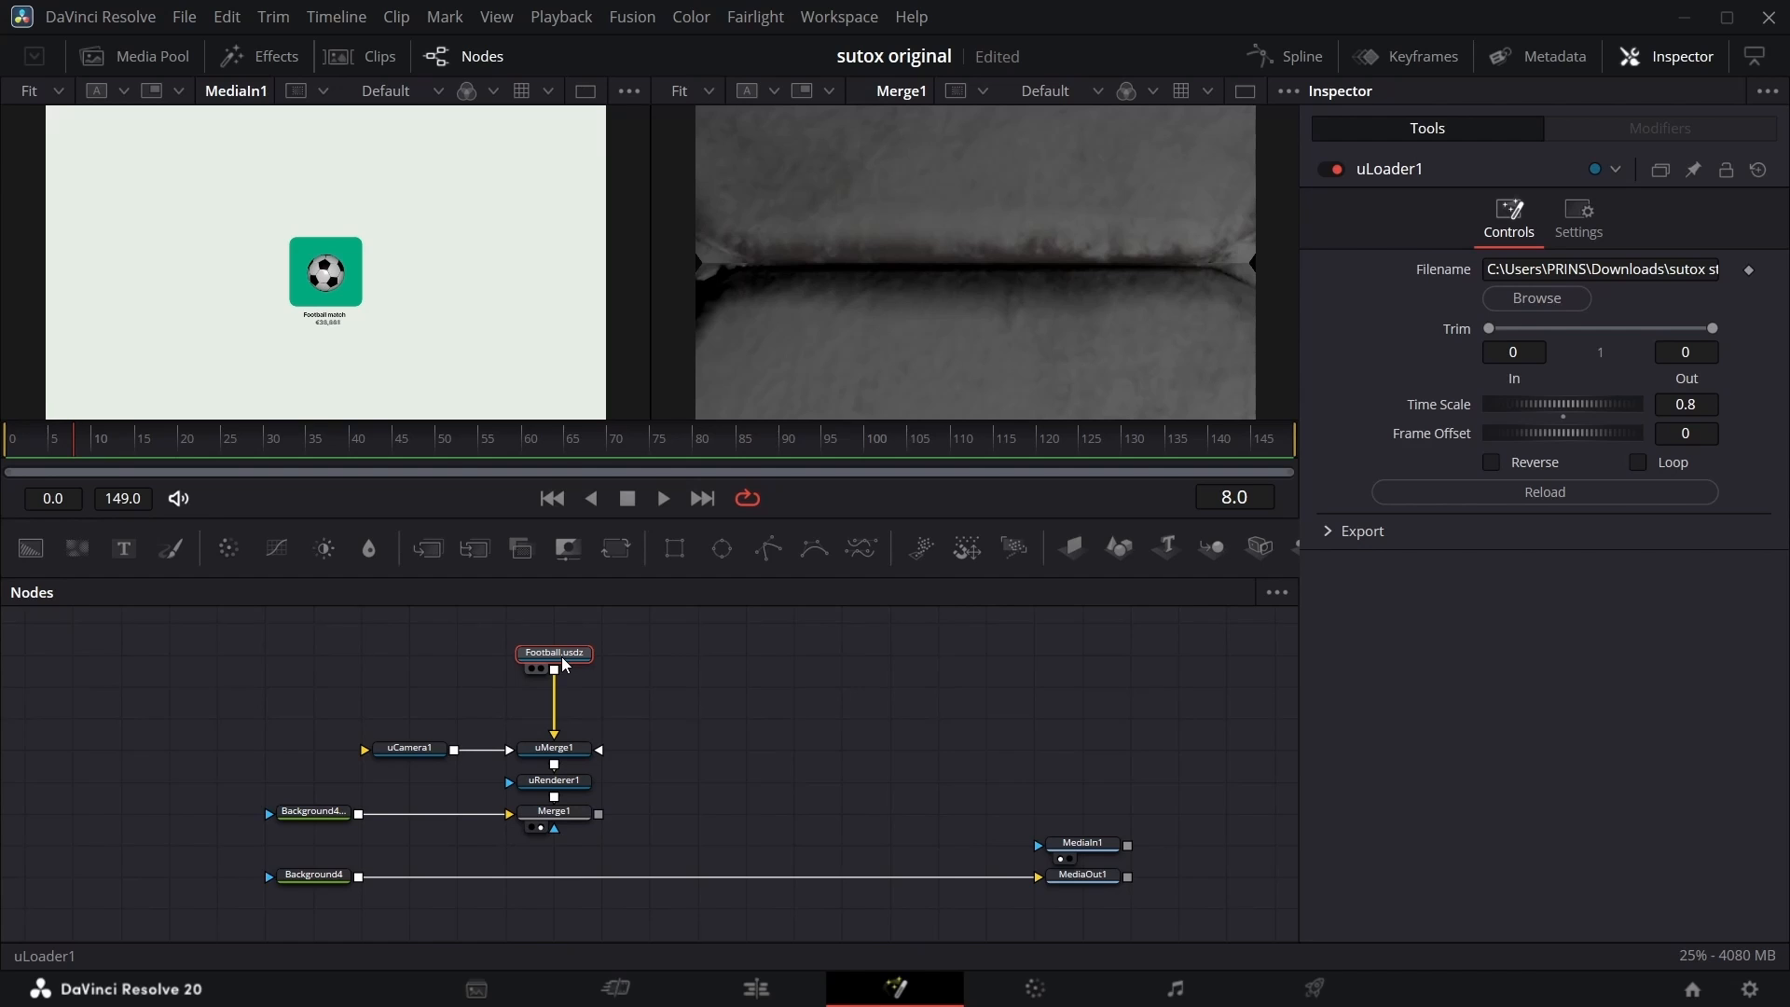
{"action": "key", "text": "shift+space"}
{"action": "type", "text": "ut"}
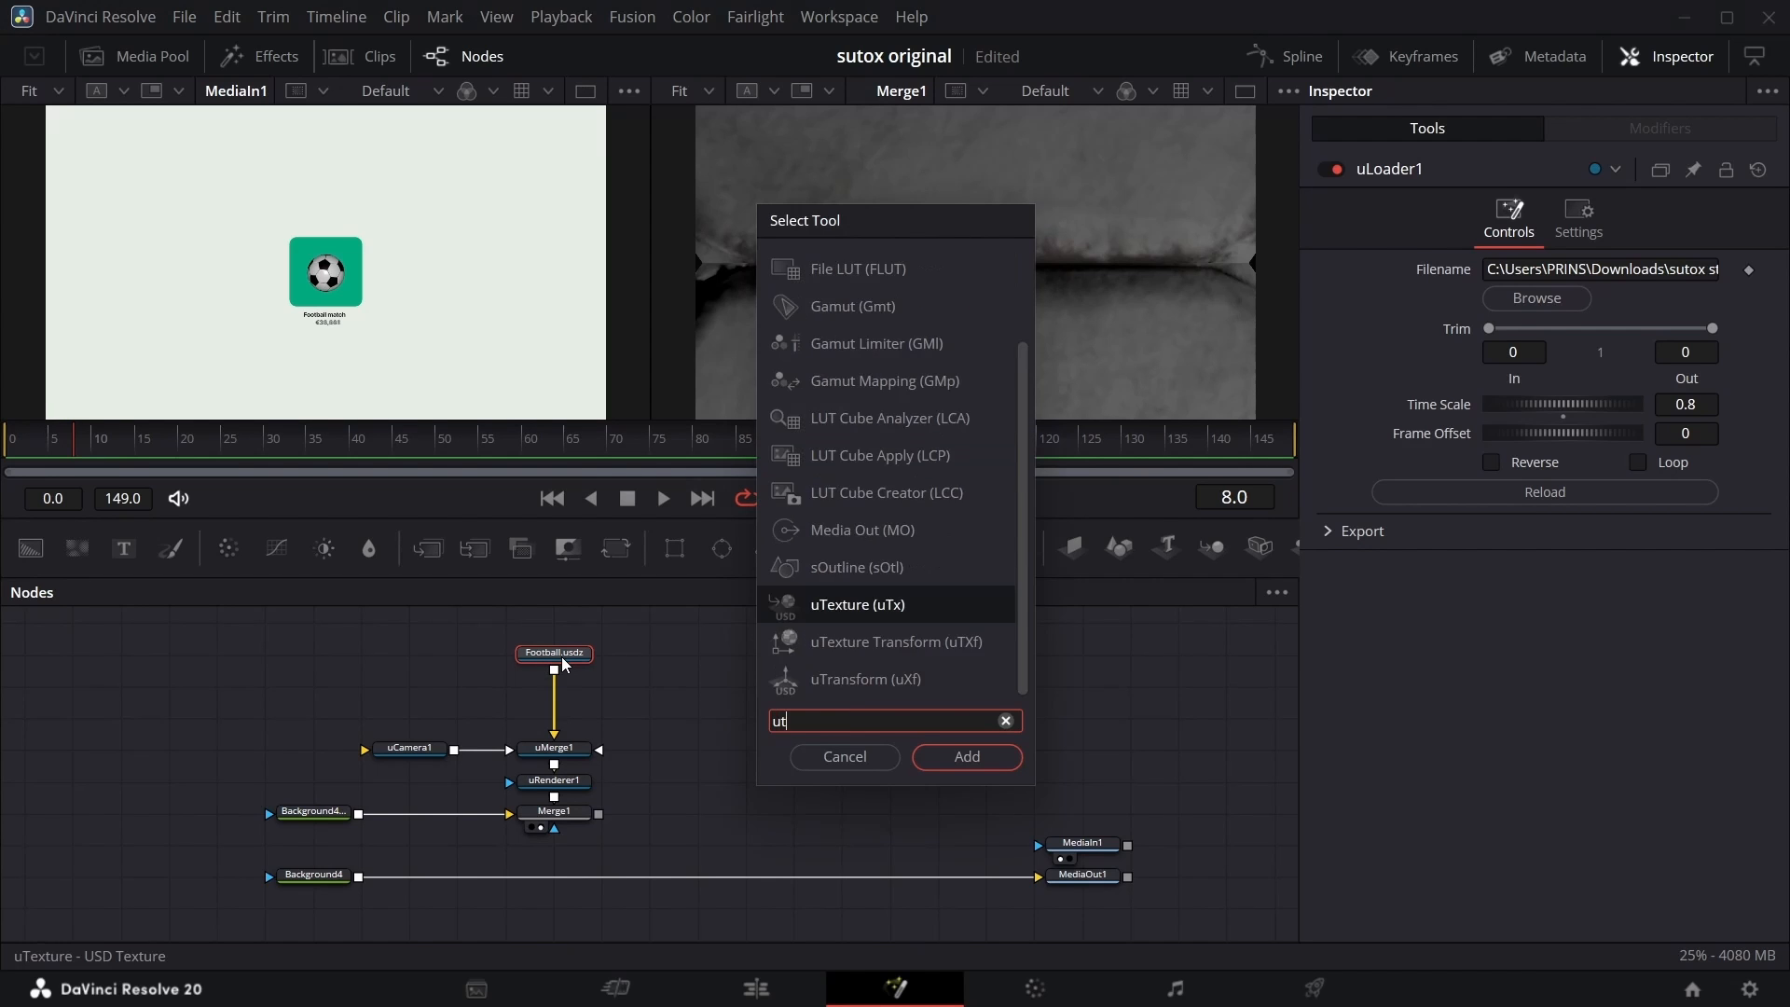
{"action": "type", "text": "r"}
{"action": "key", "text": "Return"}
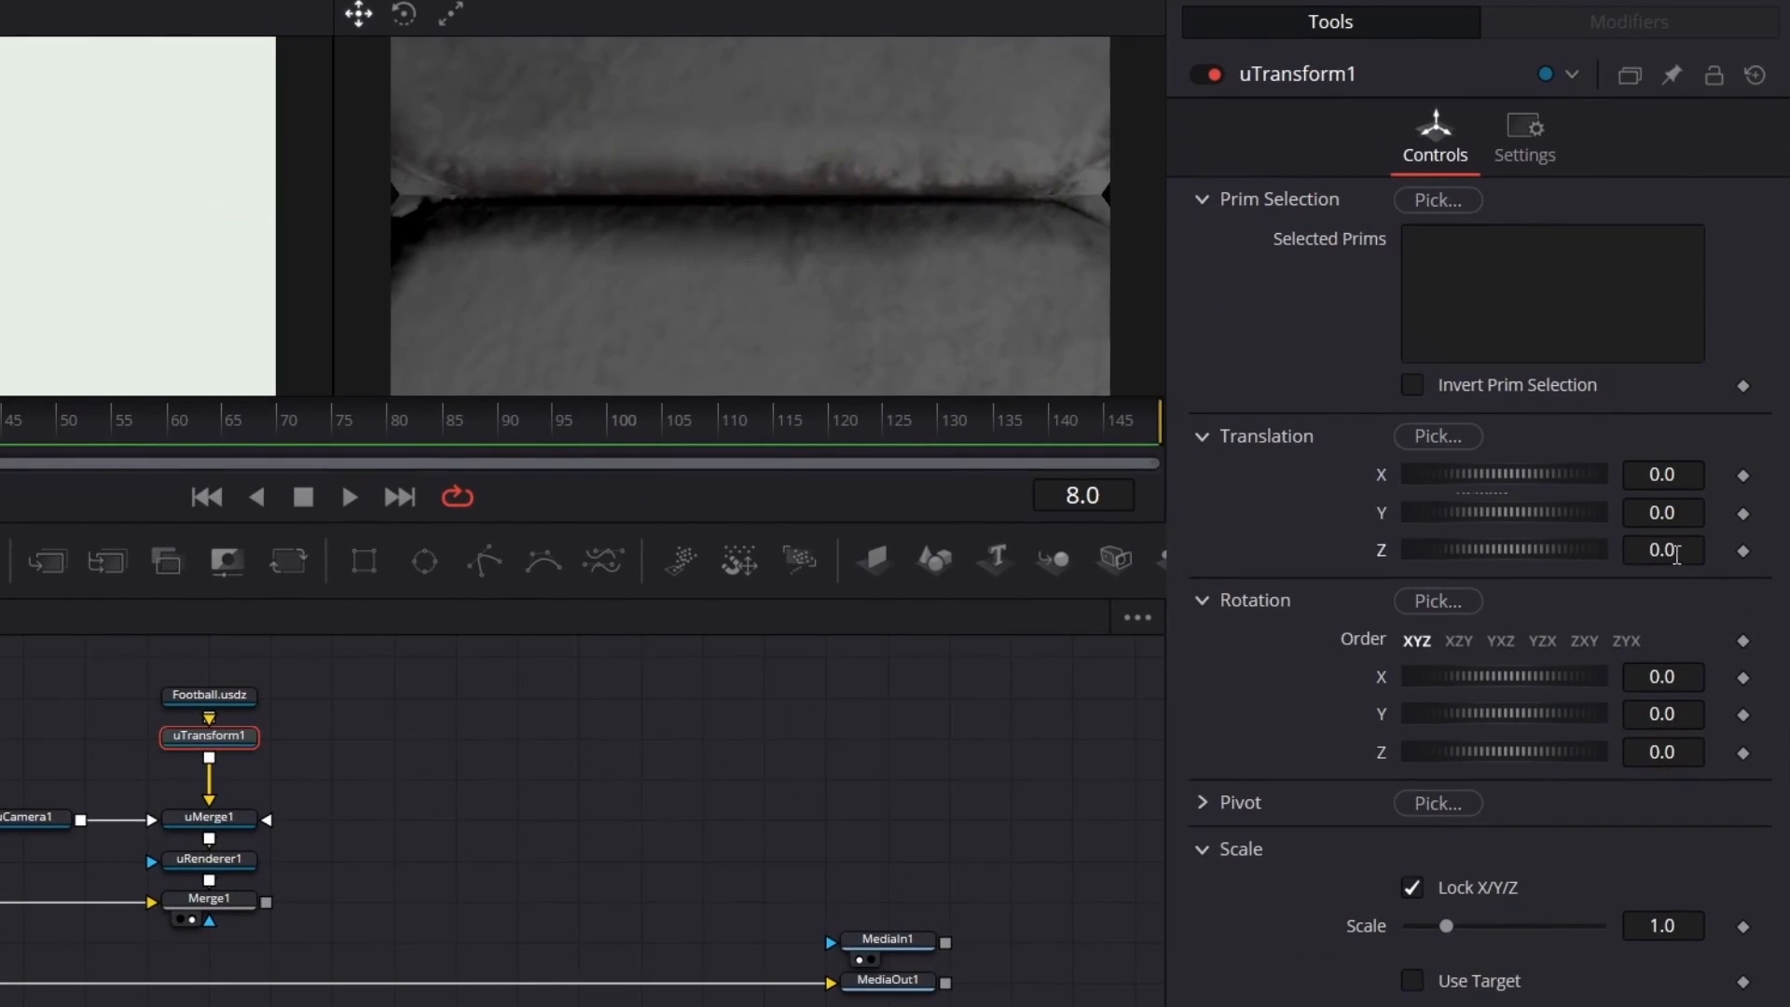
Set the football's uTransform to a Z translation of about -24.01 and a locked scale of 0.0025.
{"action": "left_click_drag", "start_coordinate": [1682, 541], "coordinate": [1327, 550]}
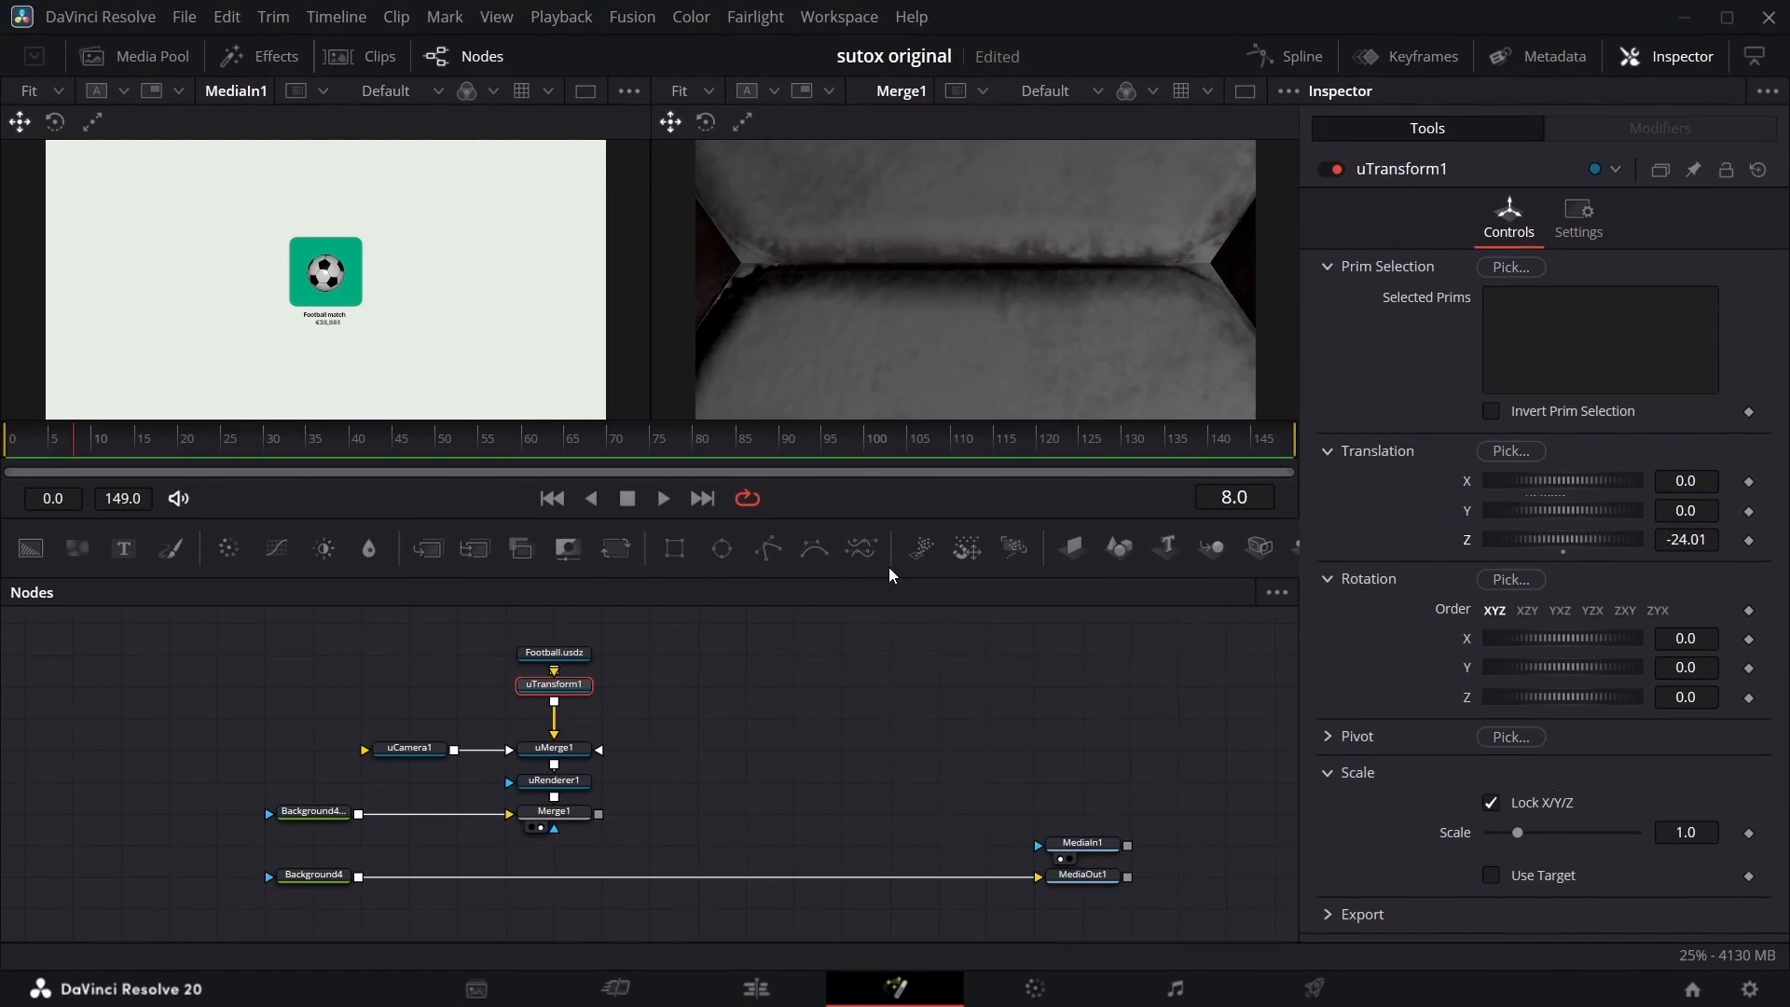
{"action": "double_click", "coordinate": [1699, 833]}
{"action": "type", "text": "0.123"}
{"action": "key", "text": "Return"}
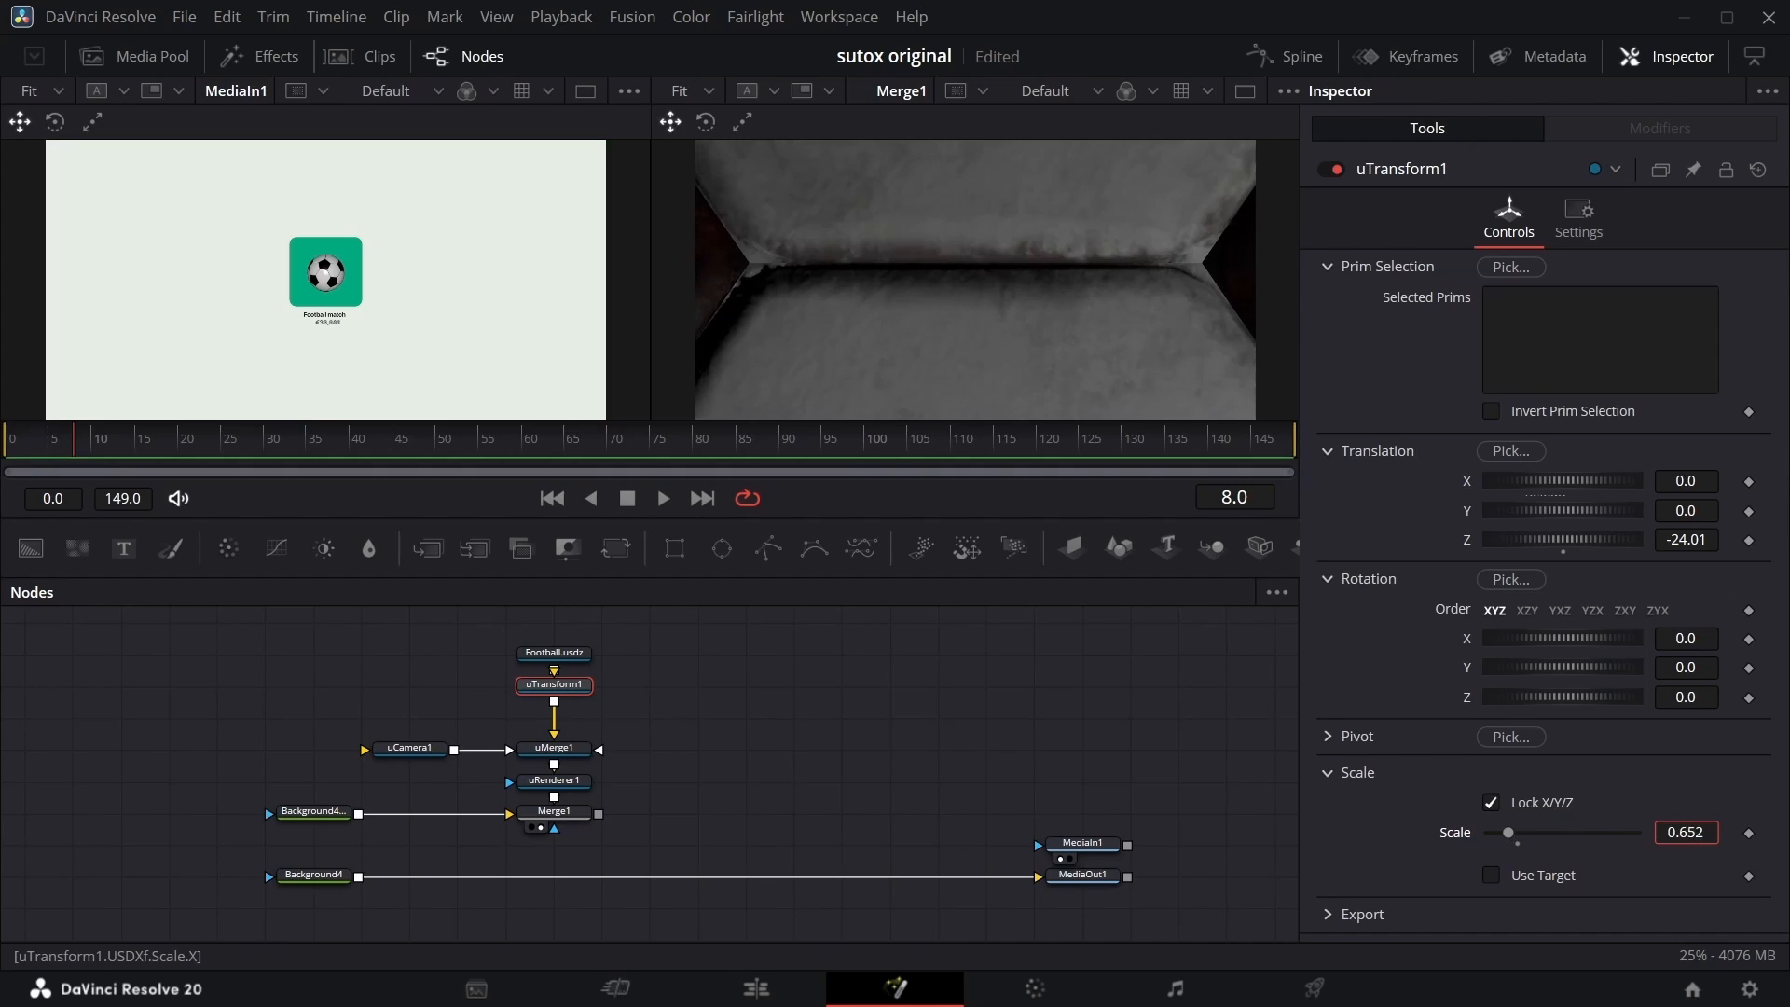
{"action": "type", "text": "0.002"}
{"action": "key", "text": "Return"}
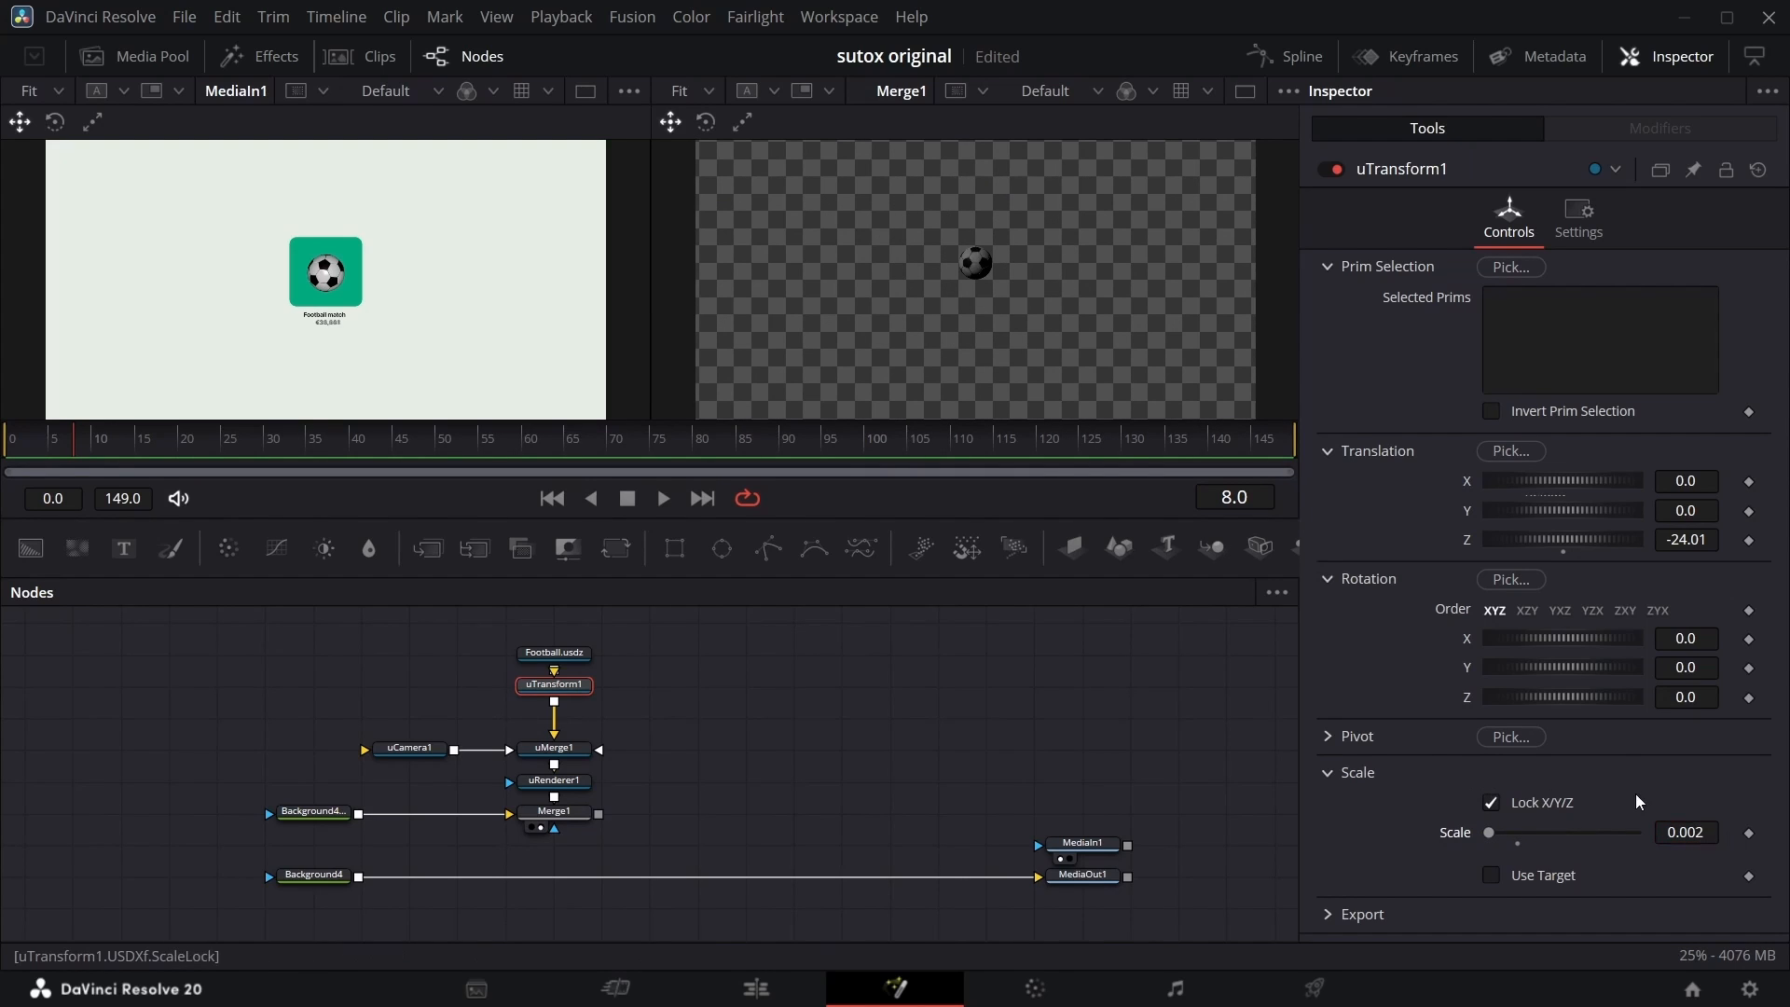
{"action": "left_click_drag", "start_coordinate": [1680, 833], "coordinate": [1700, 832]}
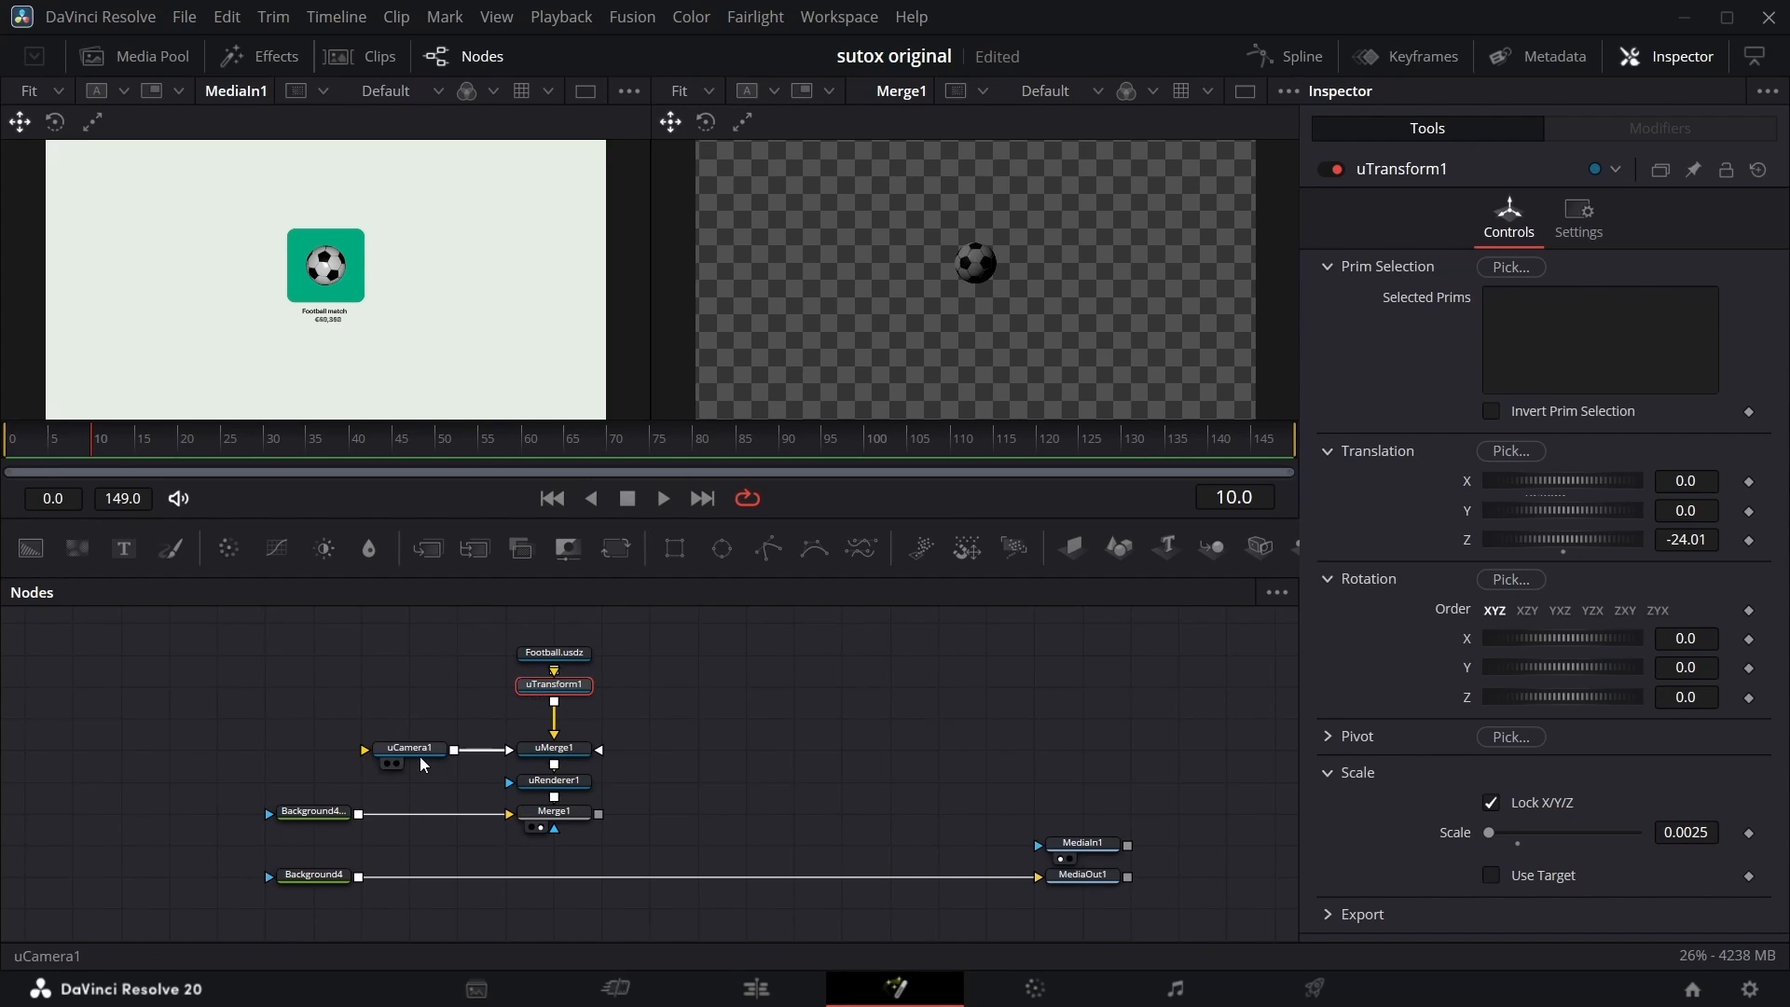
Show the guides in both viewers and space the football nodes and the transparent Background apart to free room between them.
{"action": "left_click_drag", "start_coordinate": [422, 765], "coordinate": [518, 765]}
{"action": "key", "text": "apostrophe"}
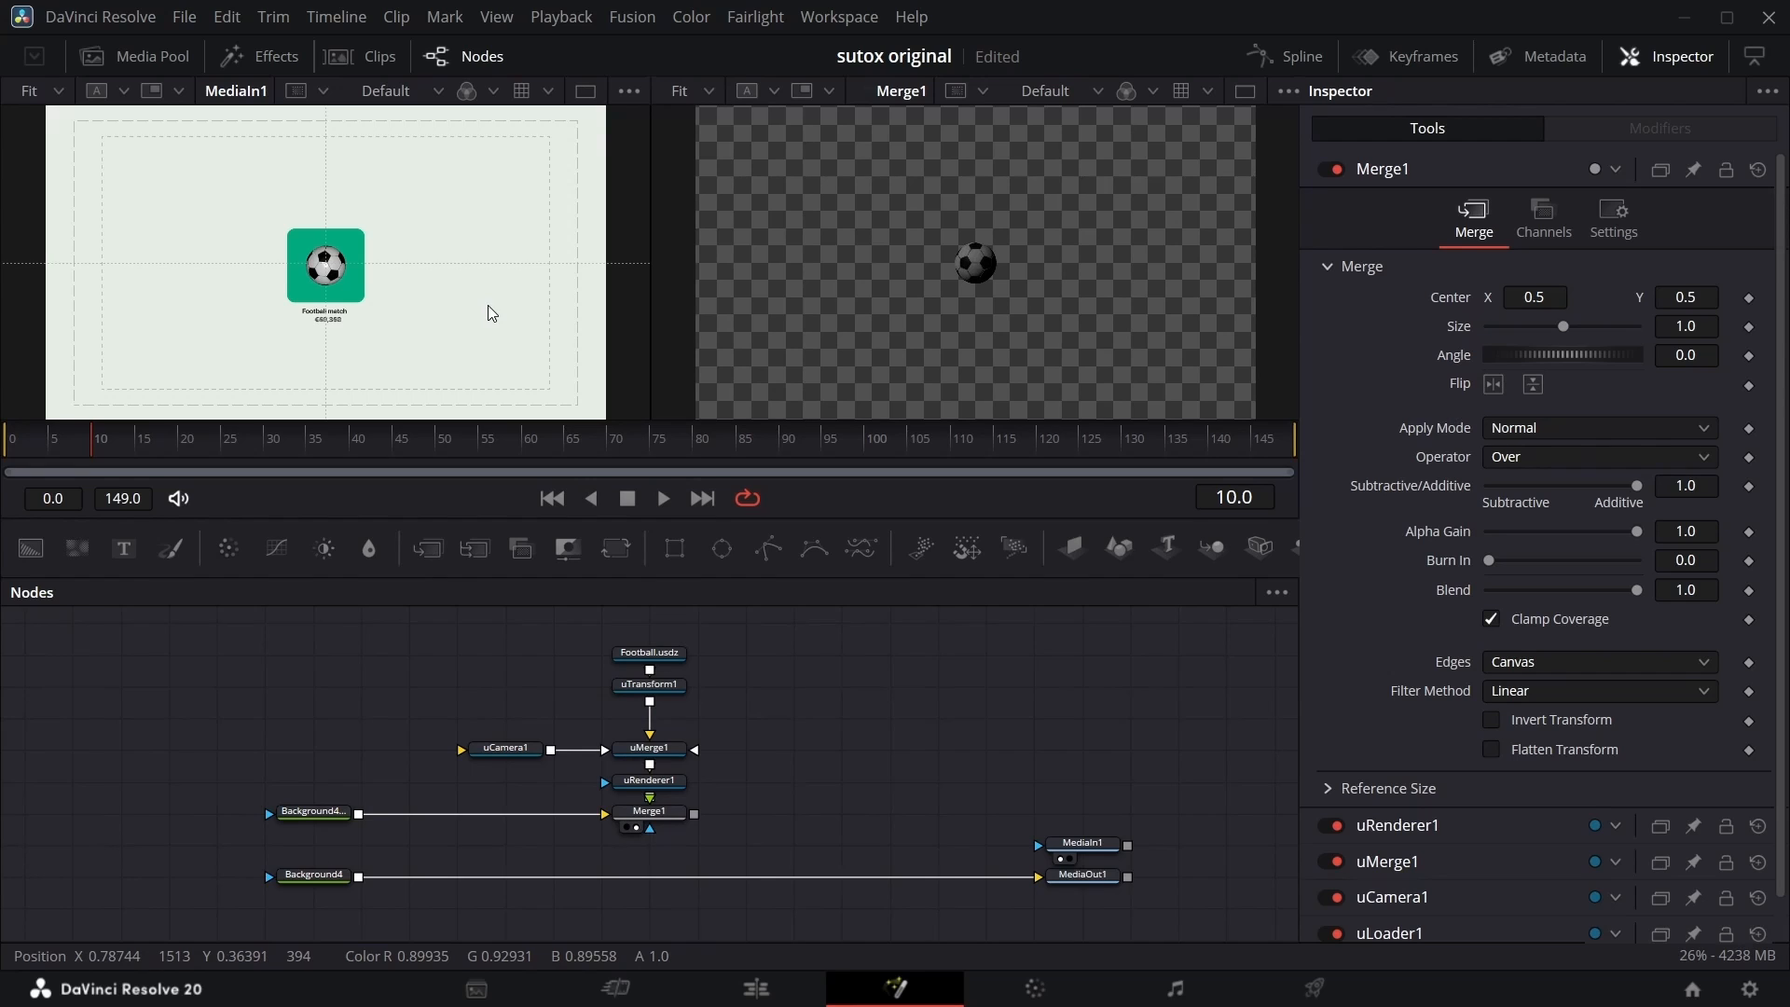
{"action": "key", "text": "apostrophe"}
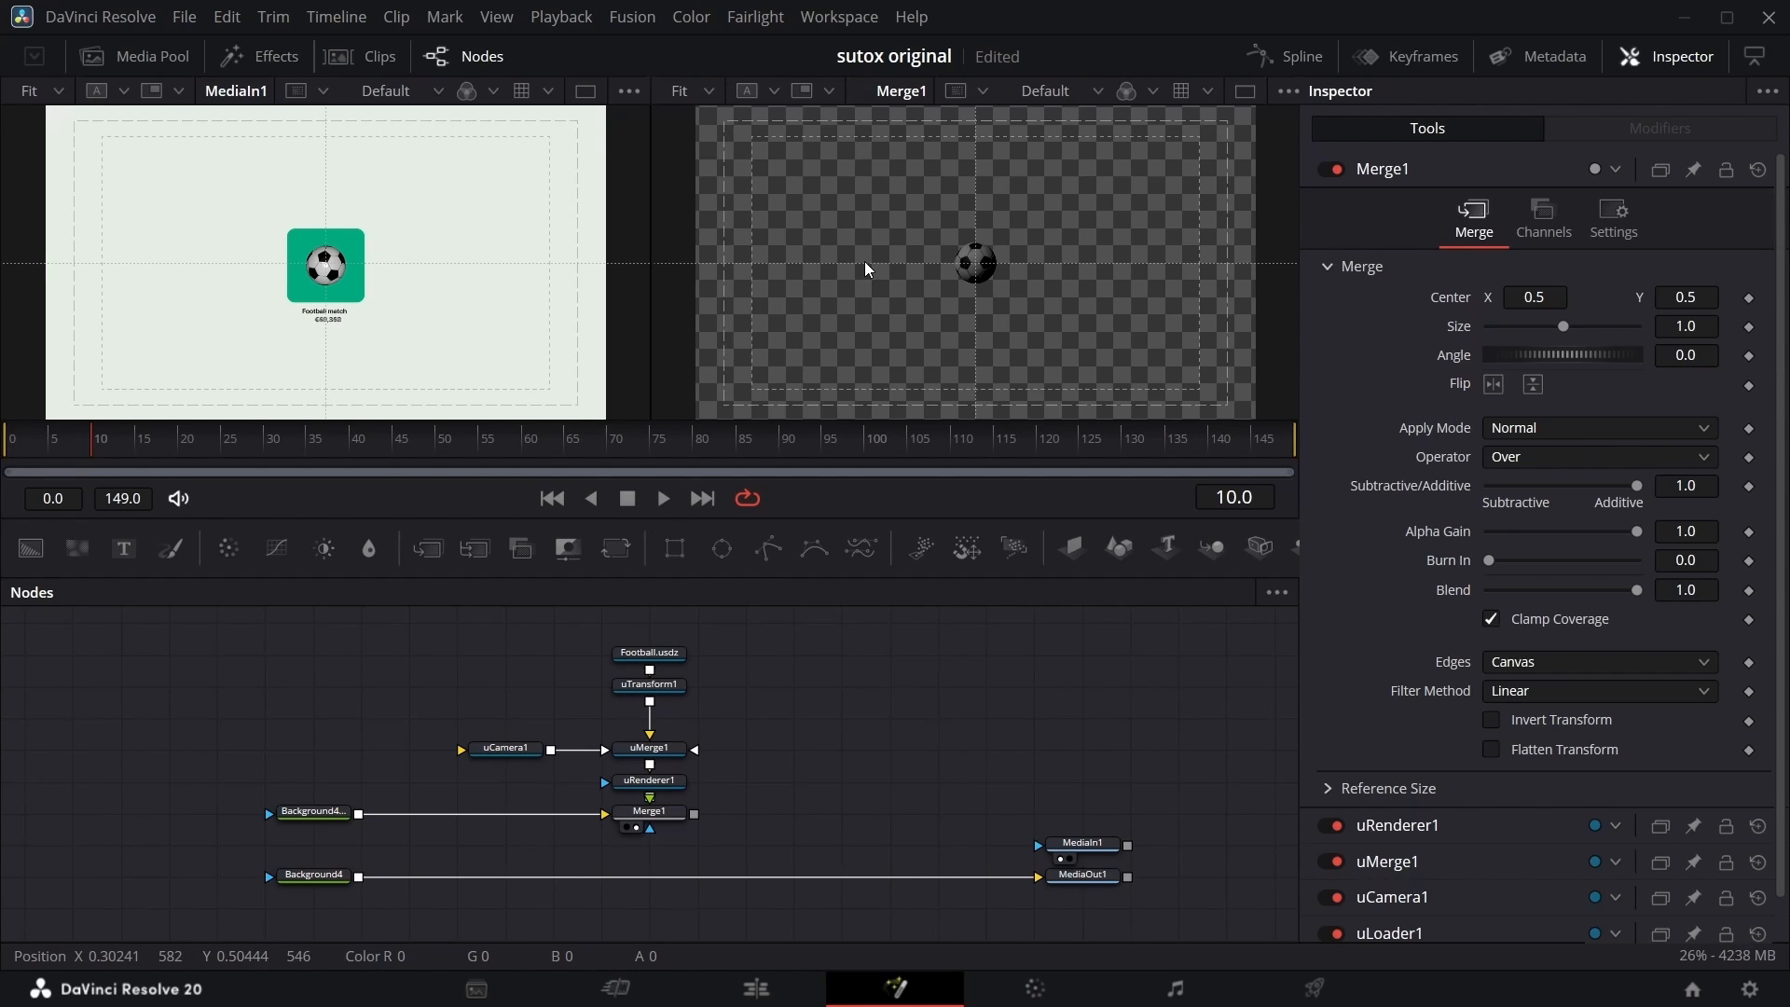
{"action": "left_click_drag", "start_coordinate": [314, 811], "coordinate": [216, 811]}
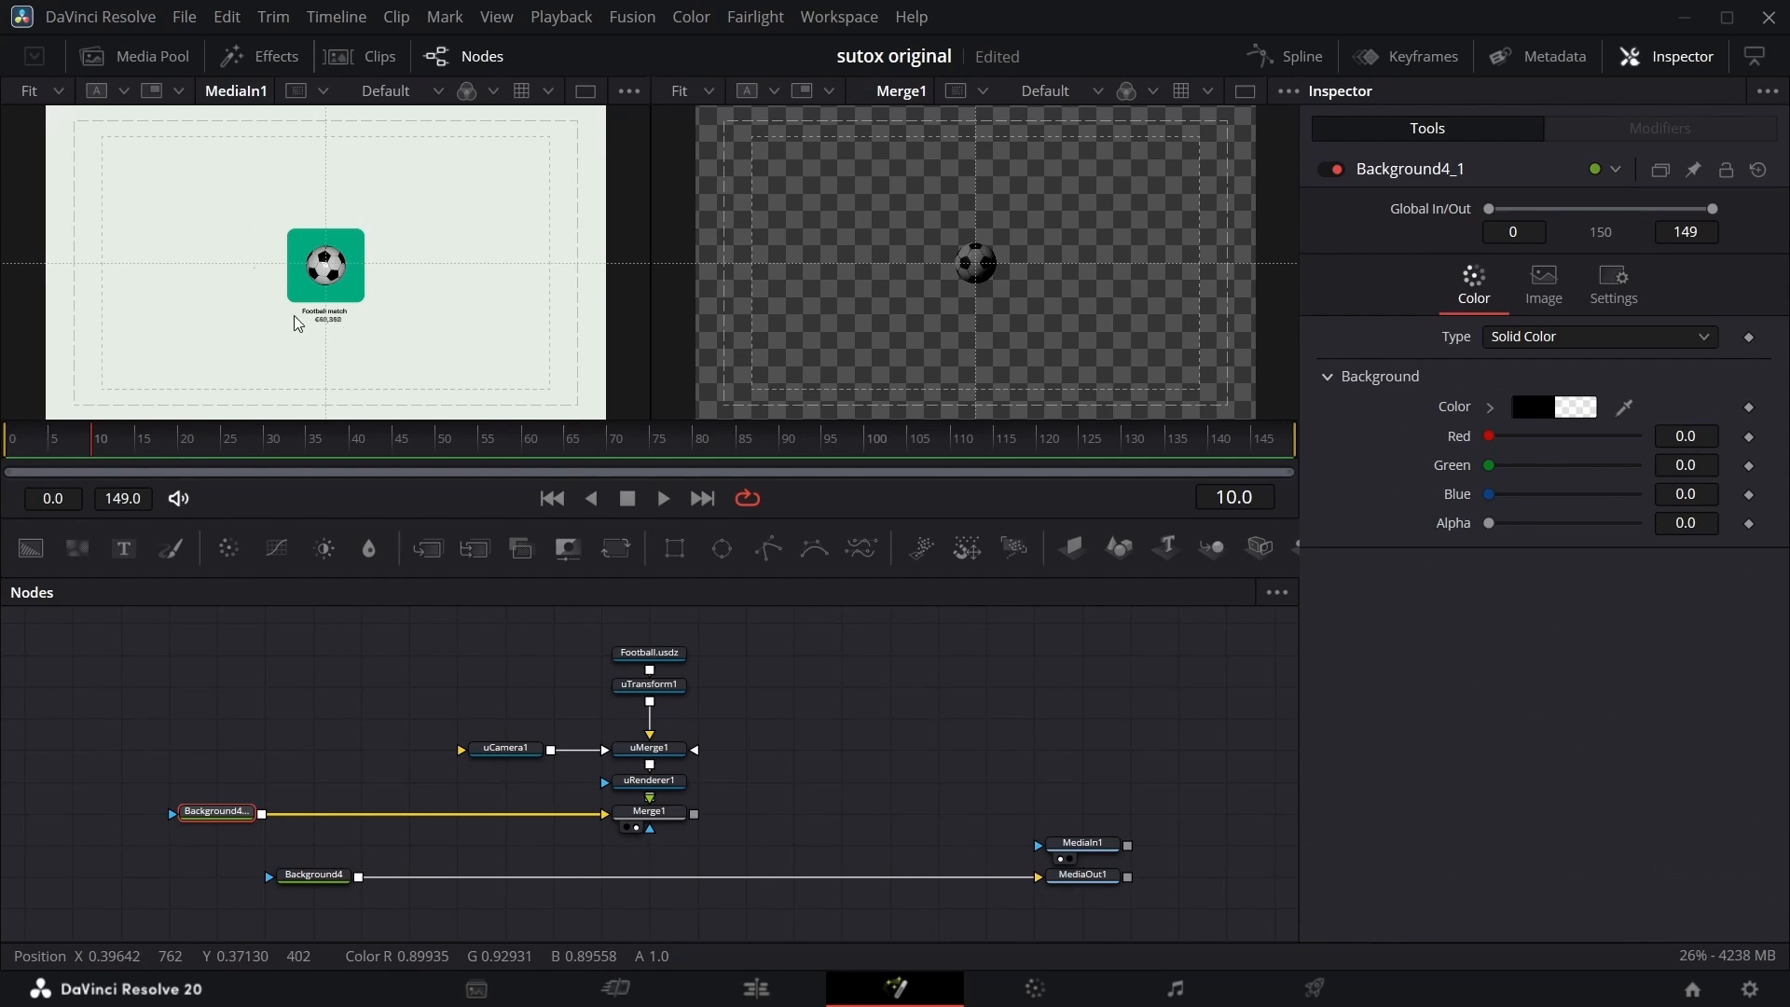
Merge a rectangle-masked Background over the transparent one, with alpha 1.0 and the green sampled from the reference card.
{"action": "left_click_drag", "start_coordinate": [34, 550], "coordinate": [314, 736]}
{"action": "left_click_drag", "start_coordinate": [675, 548], "coordinate": [313, 687]}
{"action": "left_click_drag", "start_coordinate": [359, 749], "coordinate": [296, 813]}
{"action": "left_click", "coordinate": [311, 751]}
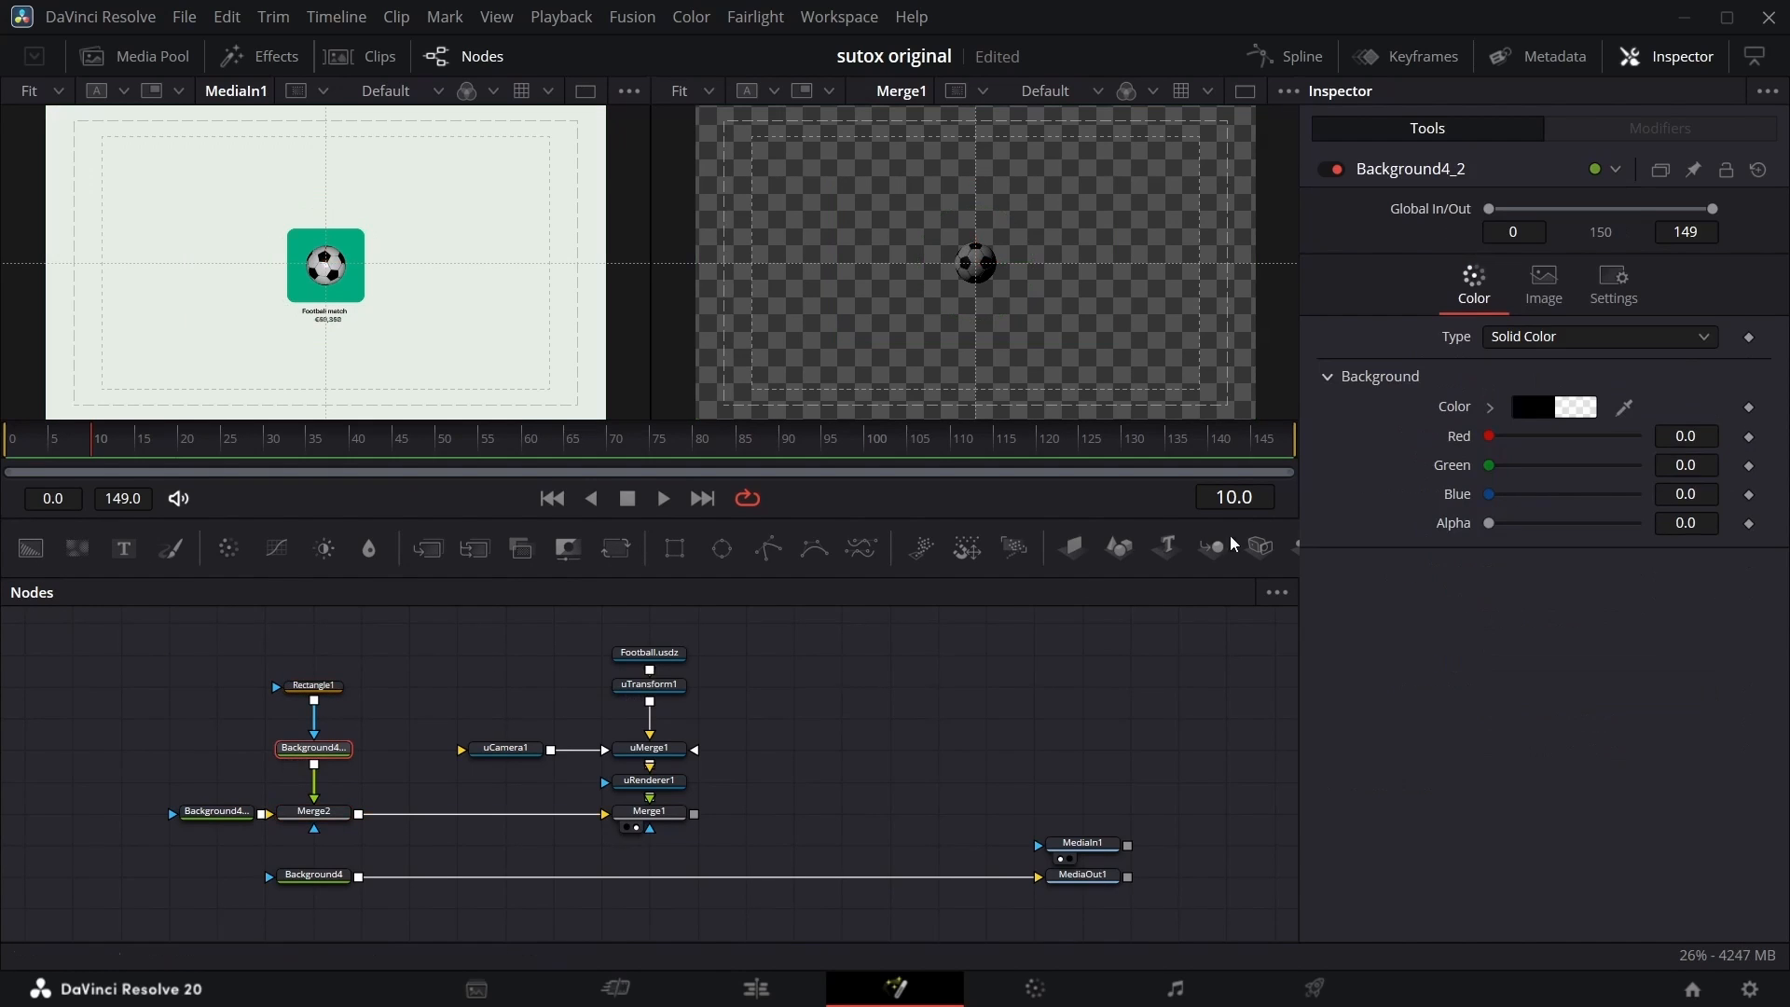
{"action": "left_click_drag", "start_coordinate": [1489, 523], "coordinate": [1639, 523]}
{"action": "left_click_drag", "start_coordinate": [1624, 408], "coordinate": [327, 270]}
Match the rectangle mask to the reference card with width 0.143, height 0.234, center Y 0.487 and corner radius about 0.287.
{"action": "left_click", "coordinate": [314, 686]}
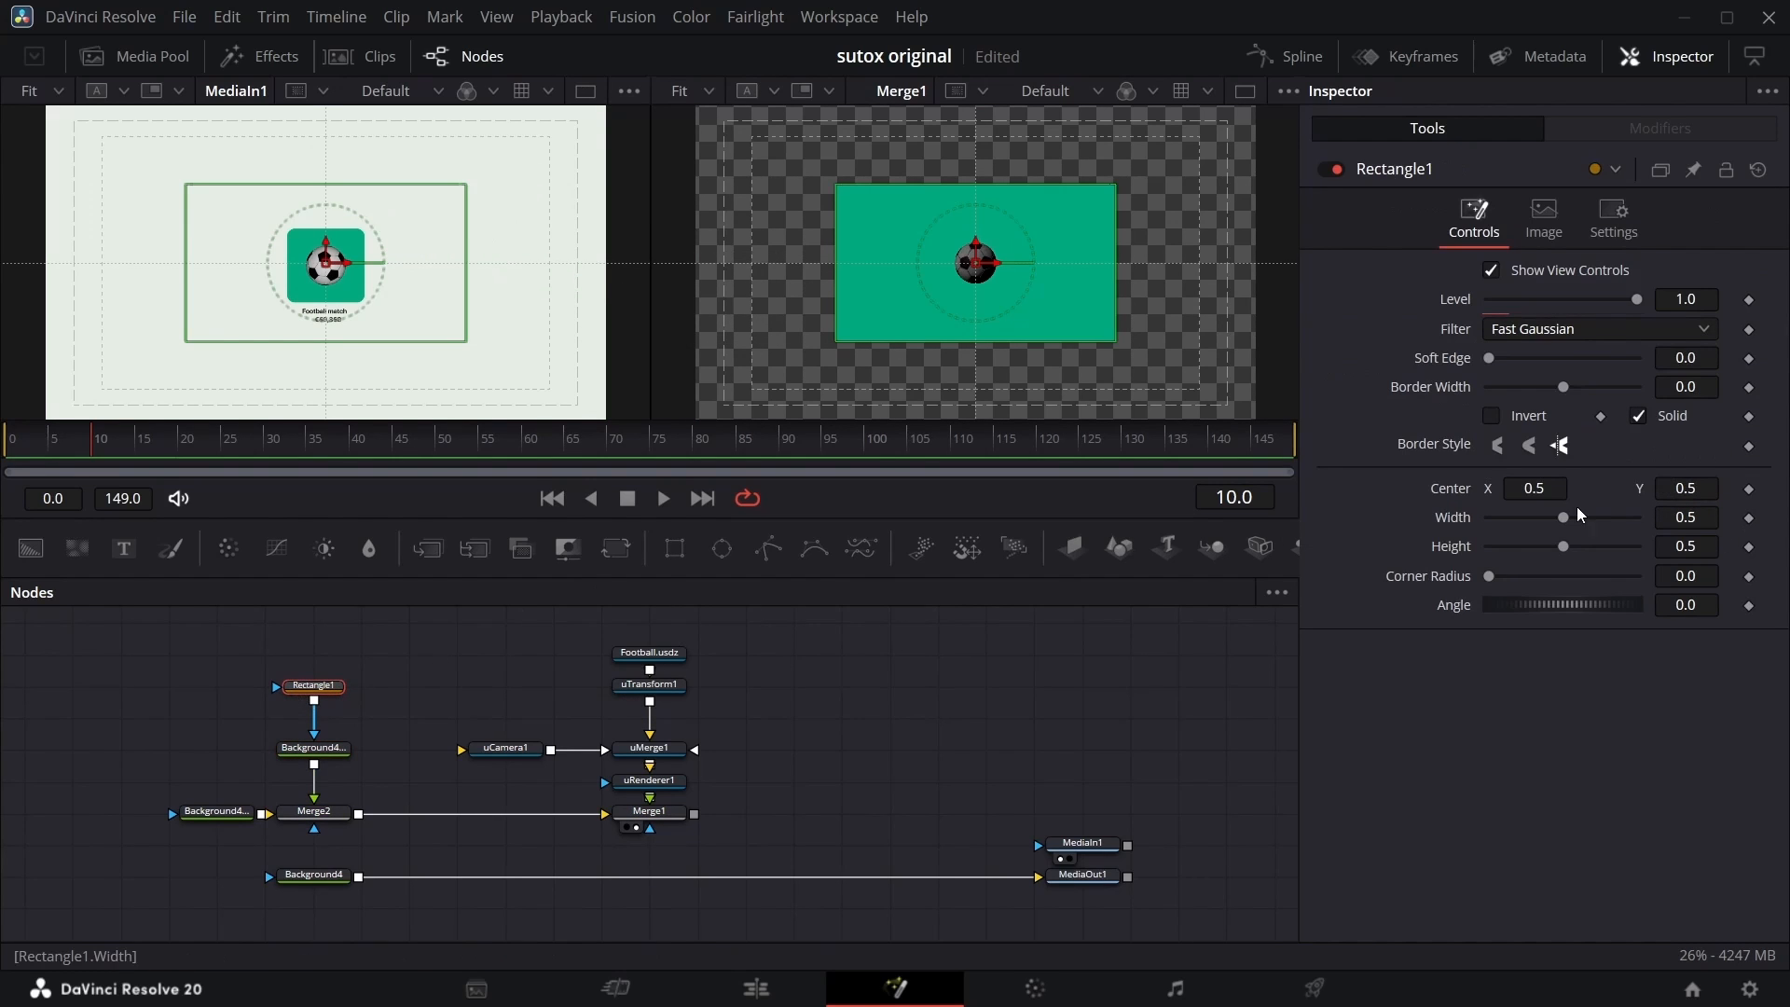
{"action": "left_click_drag", "start_coordinate": [1564, 517], "coordinate": [1524, 547]}
{"action": "left_click_drag", "start_coordinate": [1686, 489], "coordinate": [1679, 488]}
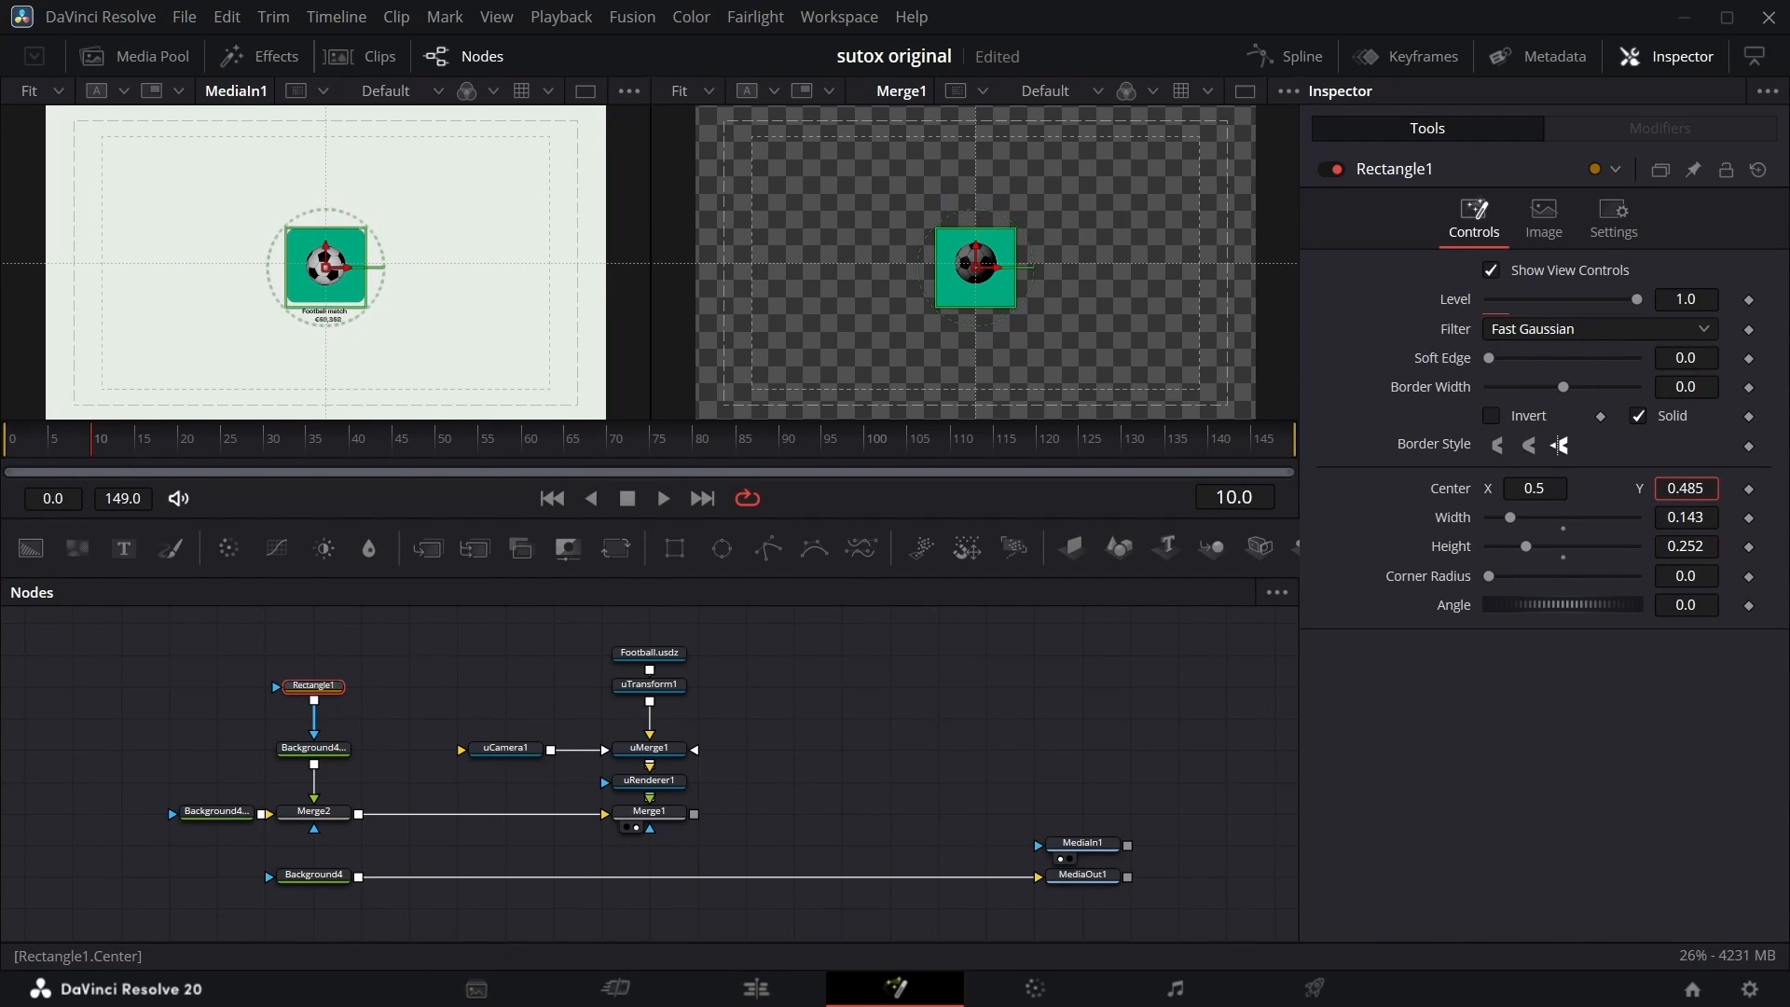
{"action": "left_click_drag", "start_coordinate": [1524, 547], "coordinate": [1526, 547]}
{"action": "left_click_drag", "start_coordinate": [1683, 576], "coordinate": [1695, 571]}
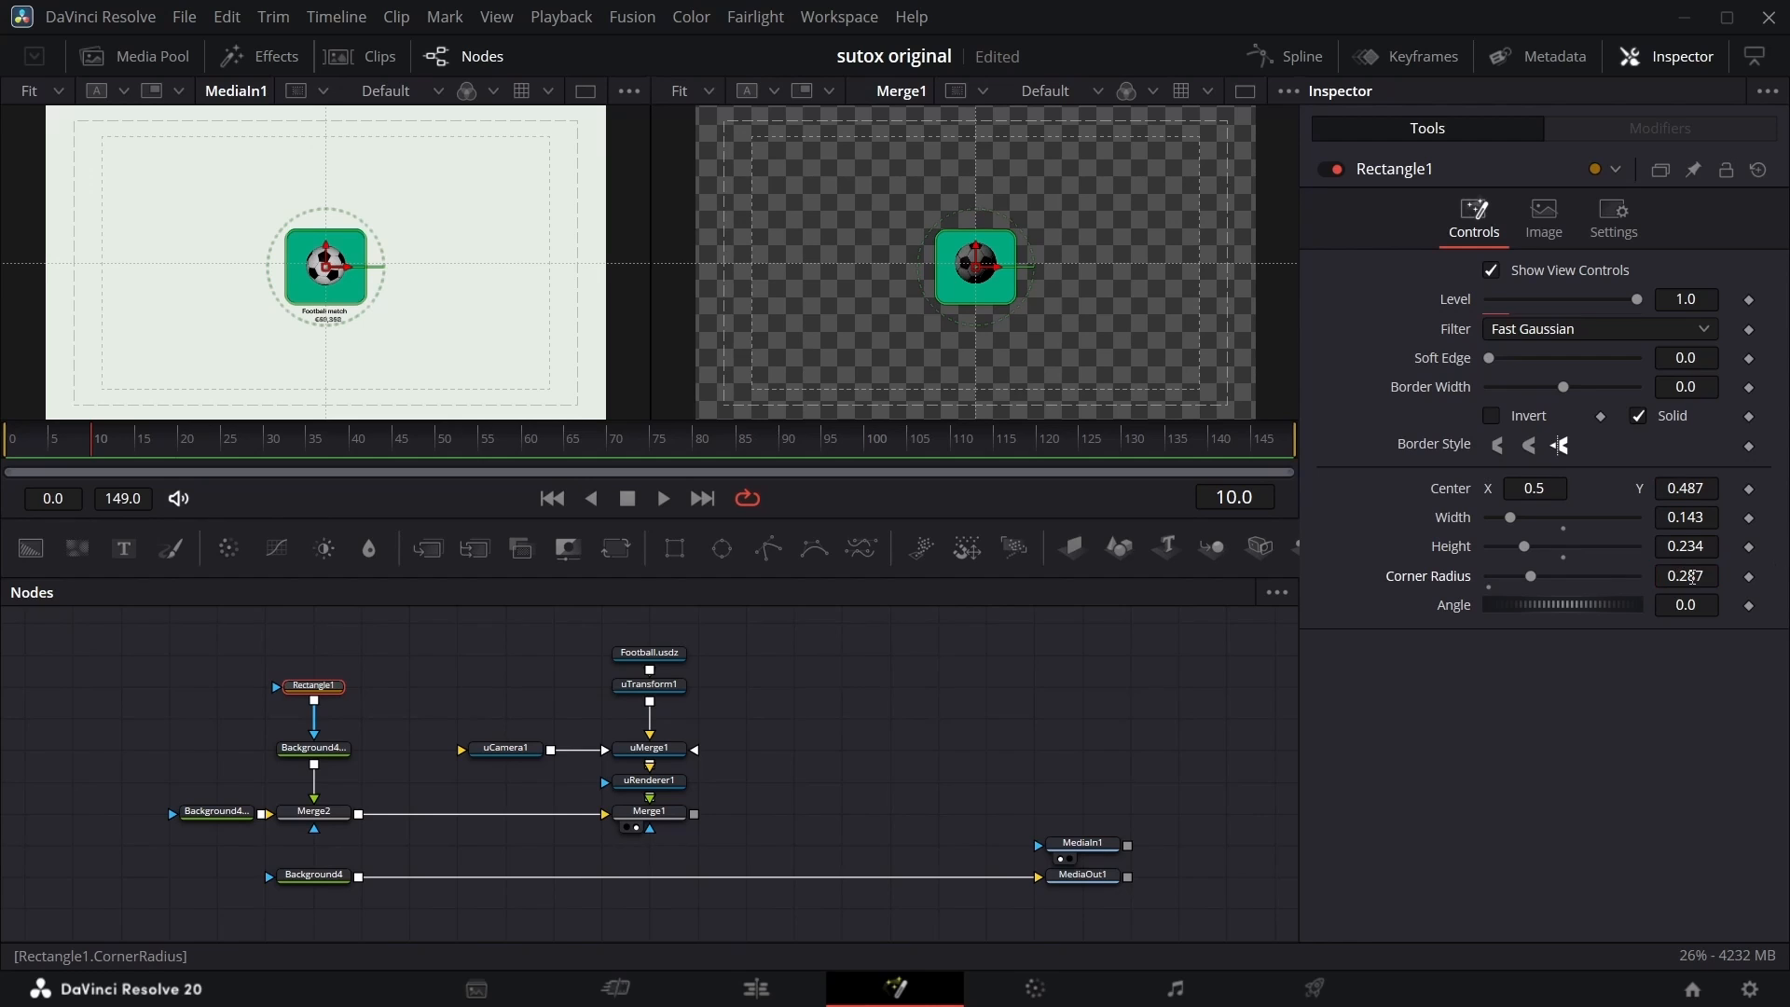
{"action": "left_click", "coordinate": [313, 748]}
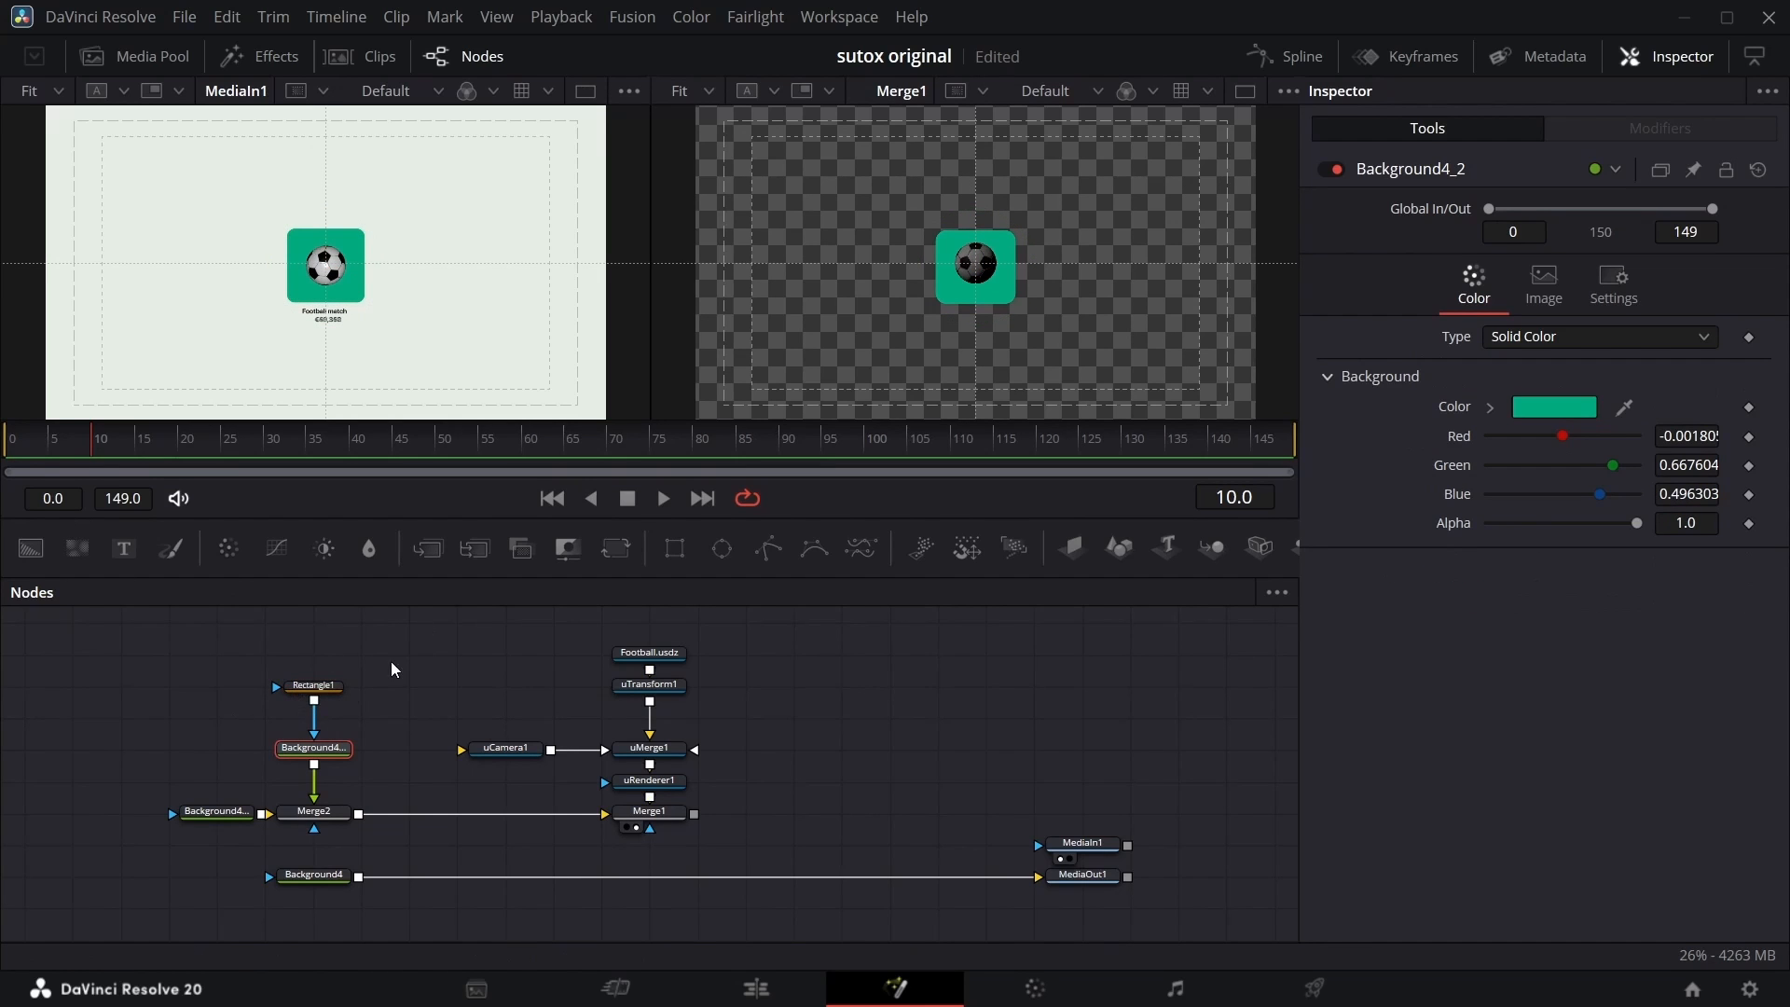
Move the MediaIn1, MediaOut1 and Background4 nodes away from the card nodes and view reference frame 17 at 50%.
{"action": "left_click_drag", "start_coordinate": [238, 799], "coordinate": [1133, 900]}
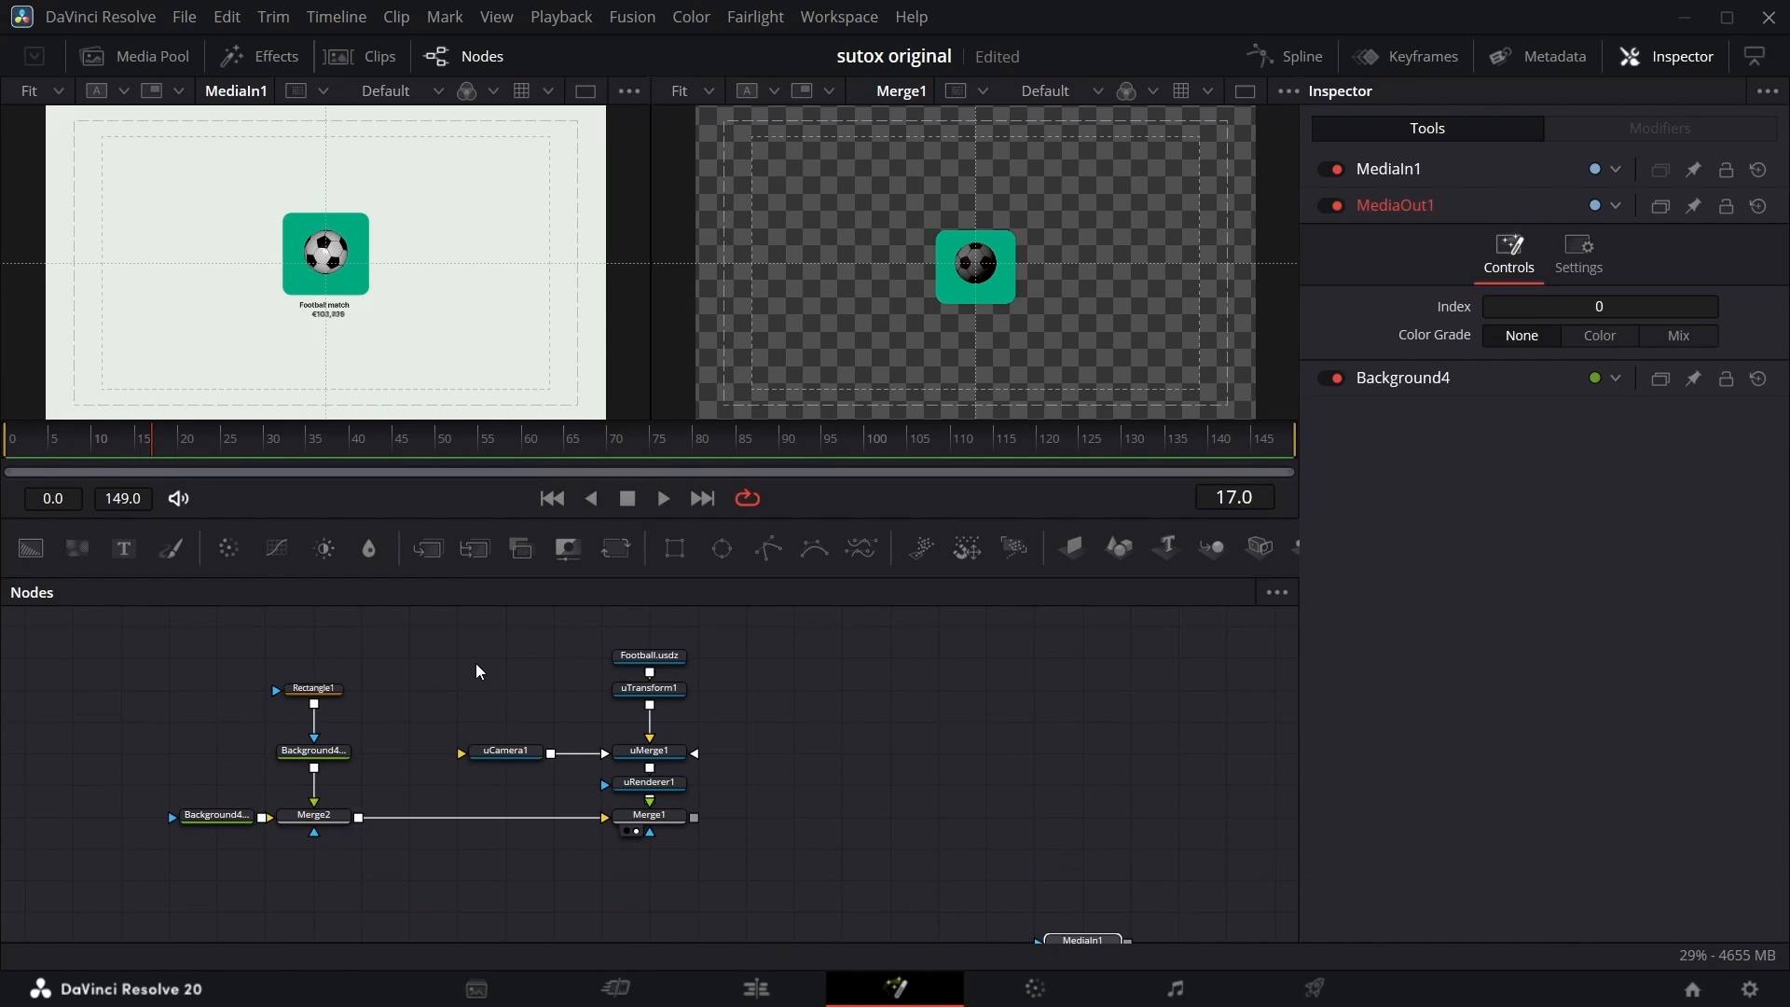
{"action": "left_click", "coordinate": [47, 90]}
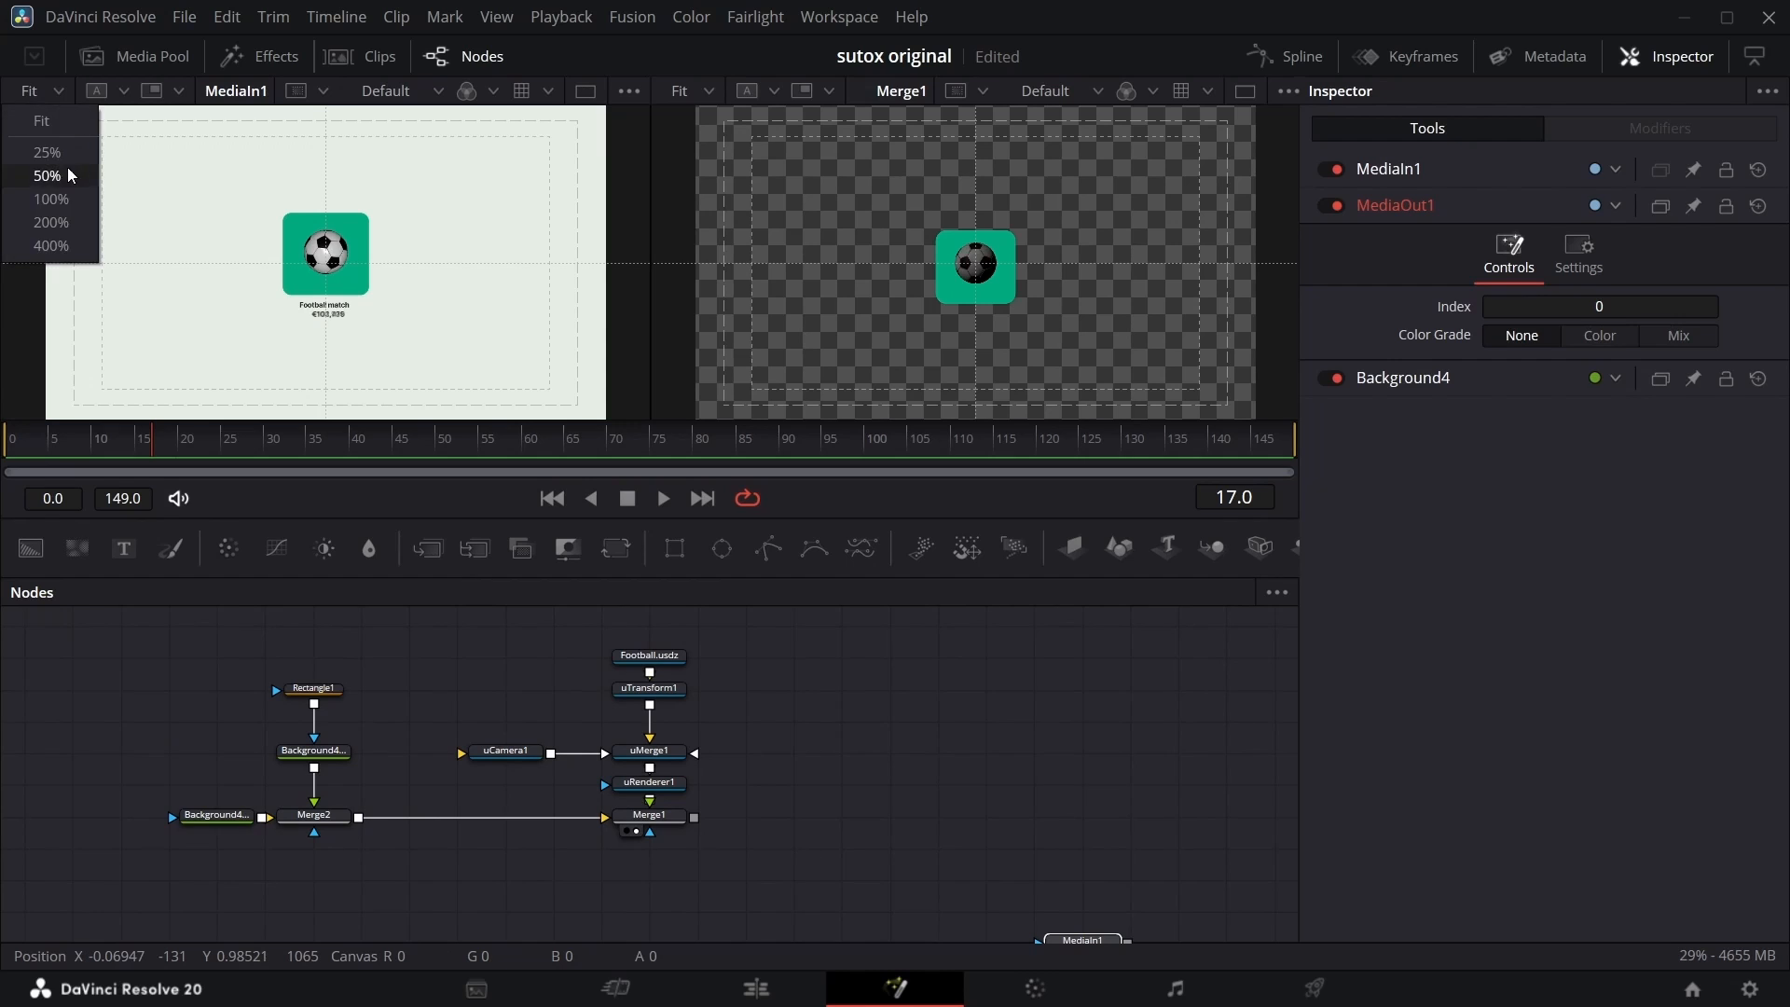
{"action": "left_click", "coordinate": [49, 175]}
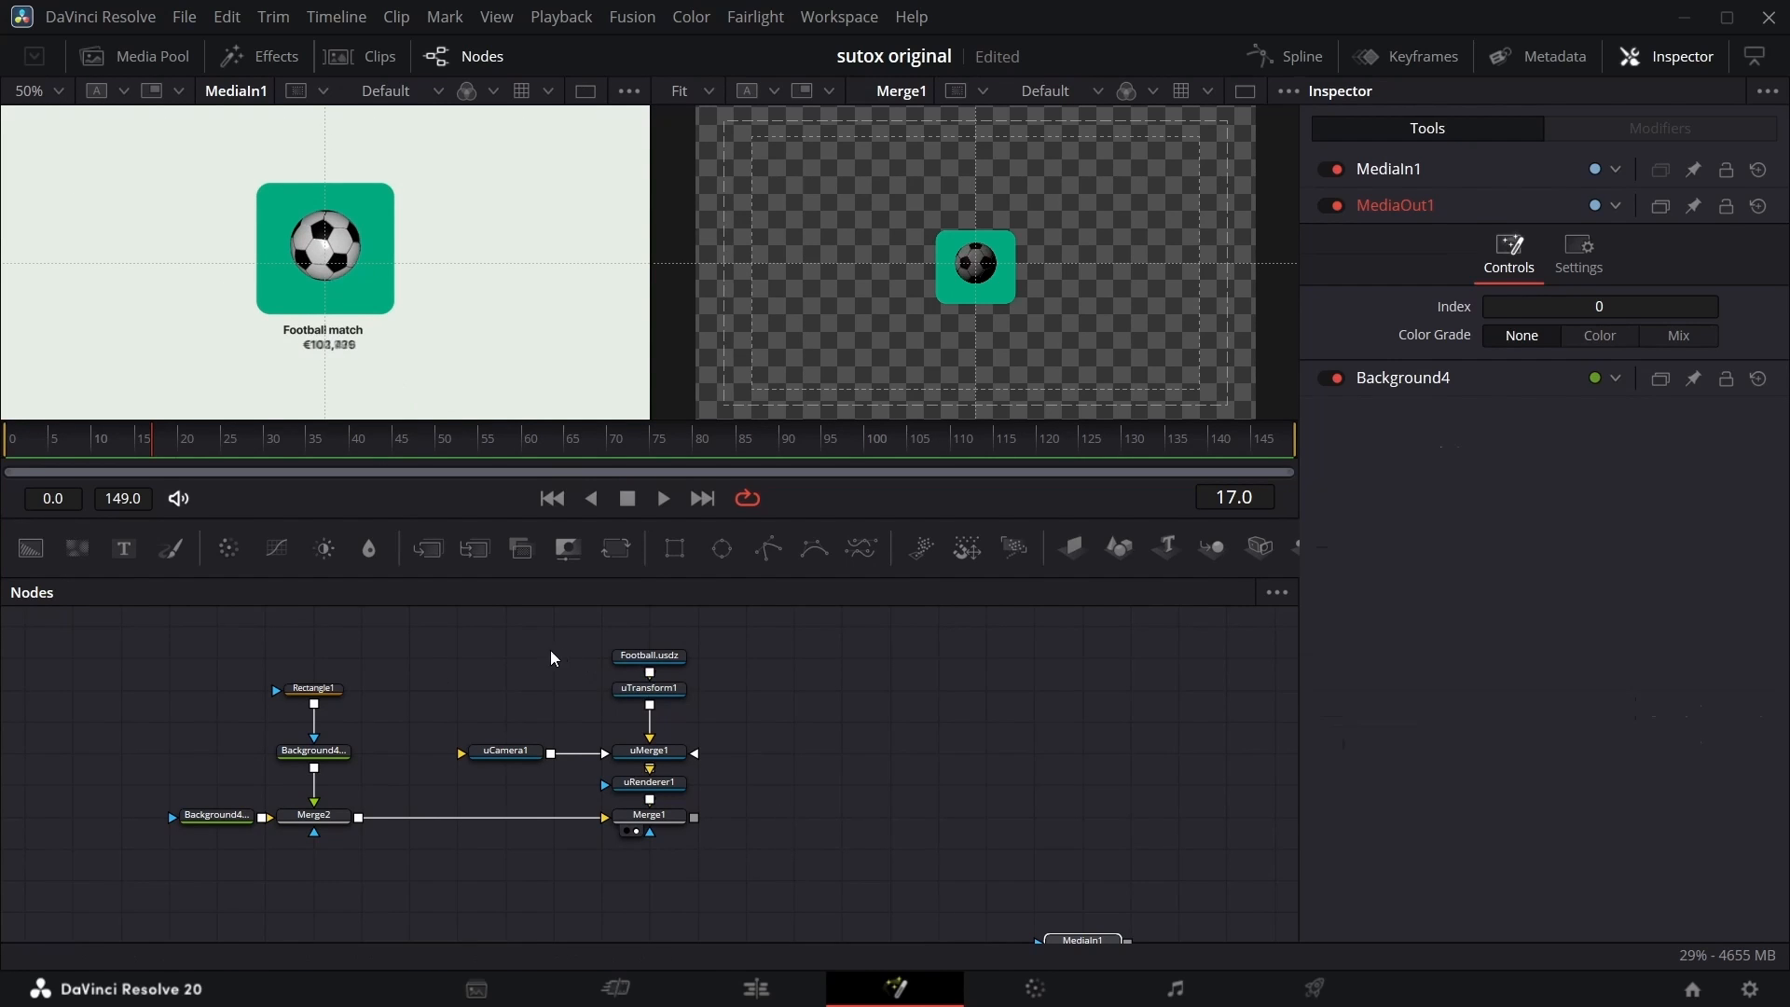
Add a Text node merged over the green card's output and enter the text "Football match".
{"action": "left_click_drag", "start_coordinate": [554, 660], "coordinate": [360, 817]}
{"action": "left_click", "coordinate": [421, 713]}
{"action": "left_click", "coordinate": [410, 719]}
{"action": "left_click", "coordinate": [1375, 398]}
{"action": "type", "text": "FOotball match"}
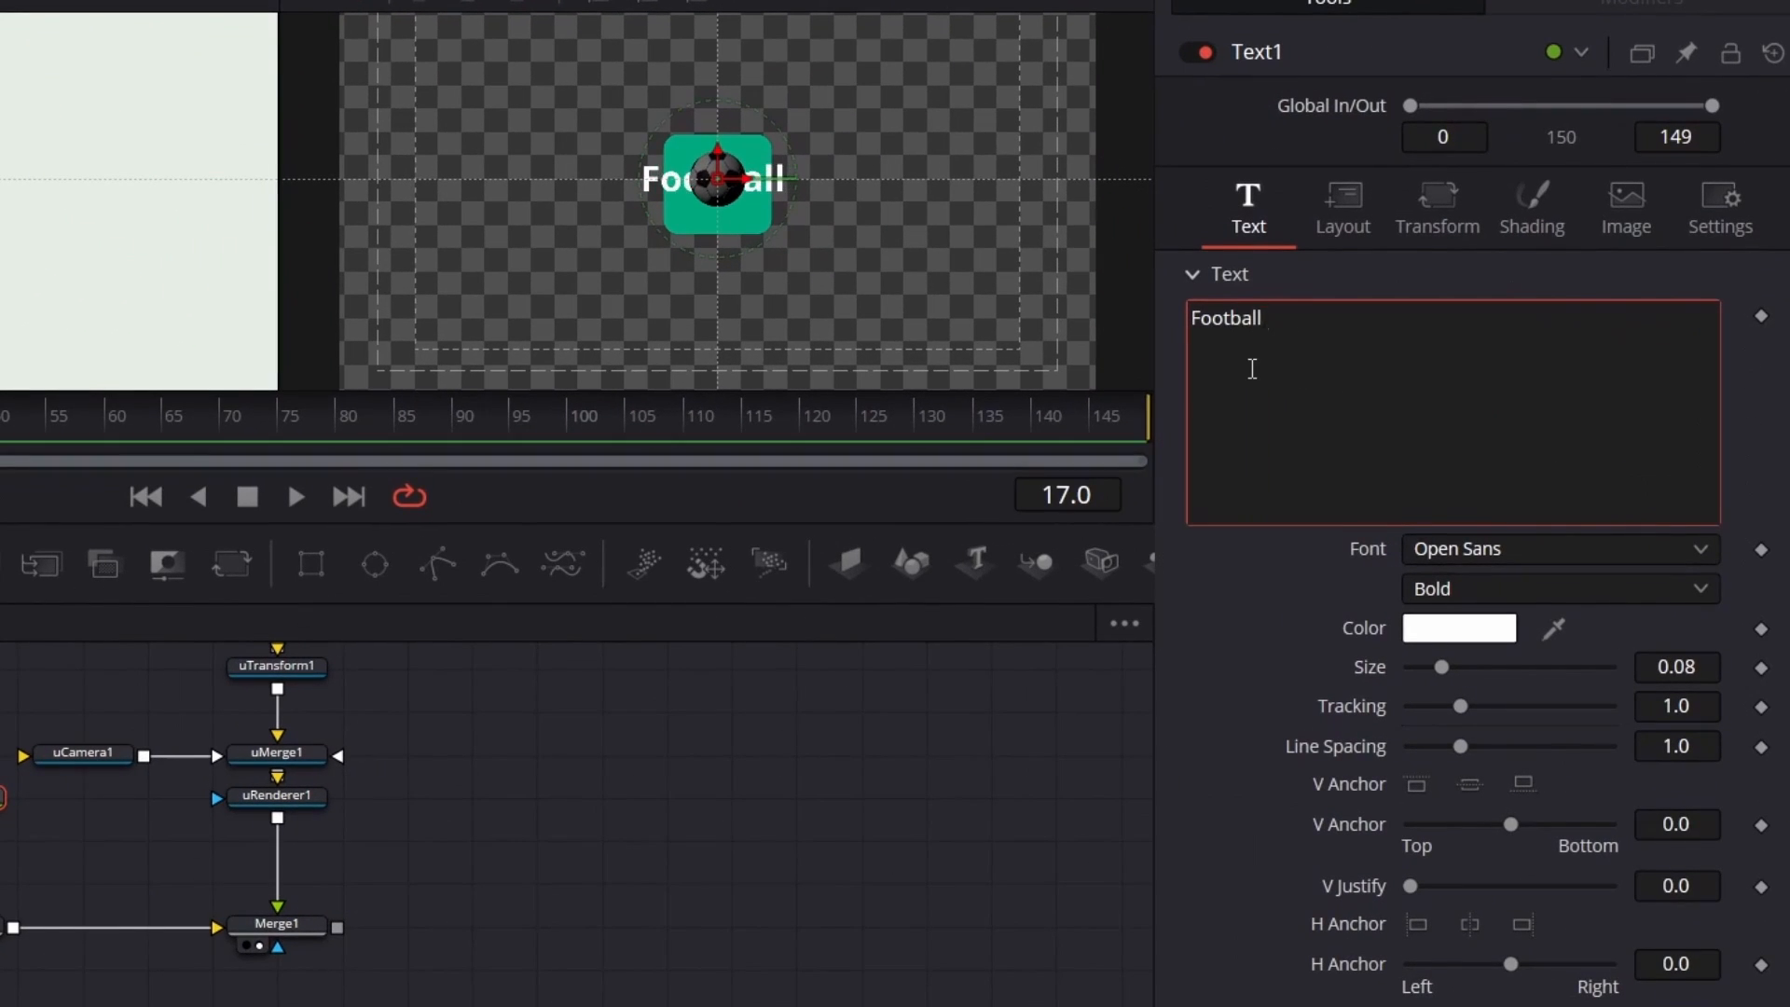
Set the "Football match" text to the SF Pro Display font in black.
{"action": "left_click", "coordinate": [1579, 543]}
{"action": "scroll", "coordinate": [1530, 331], "scroll_direction": "down", "scroll_amount": 5}
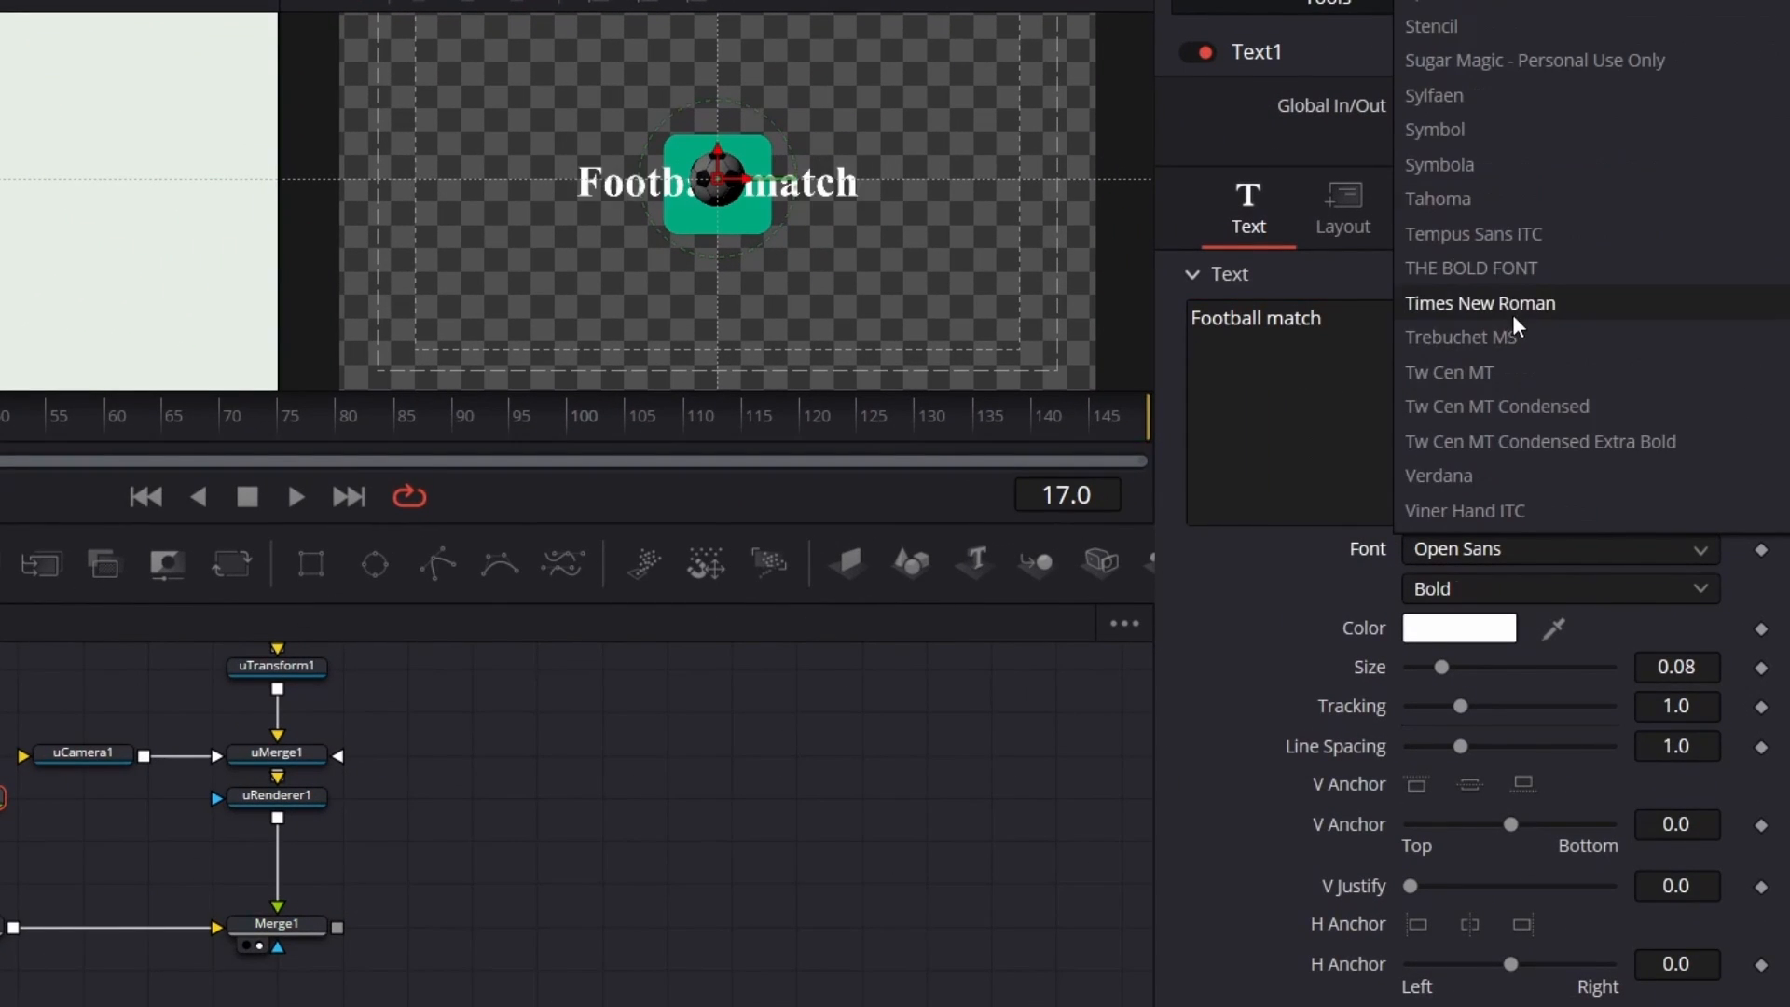
{"action": "scroll", "coordinate": [1520, 296], "scroll_direction": "up", "scroll_amount": 2}
{"action": "scroll", "coordinate": [1454, 26], "scroll_direction": "up", "scroll_amount": 1}
{"action": "left_click", "coordinate": [1455, 26]}
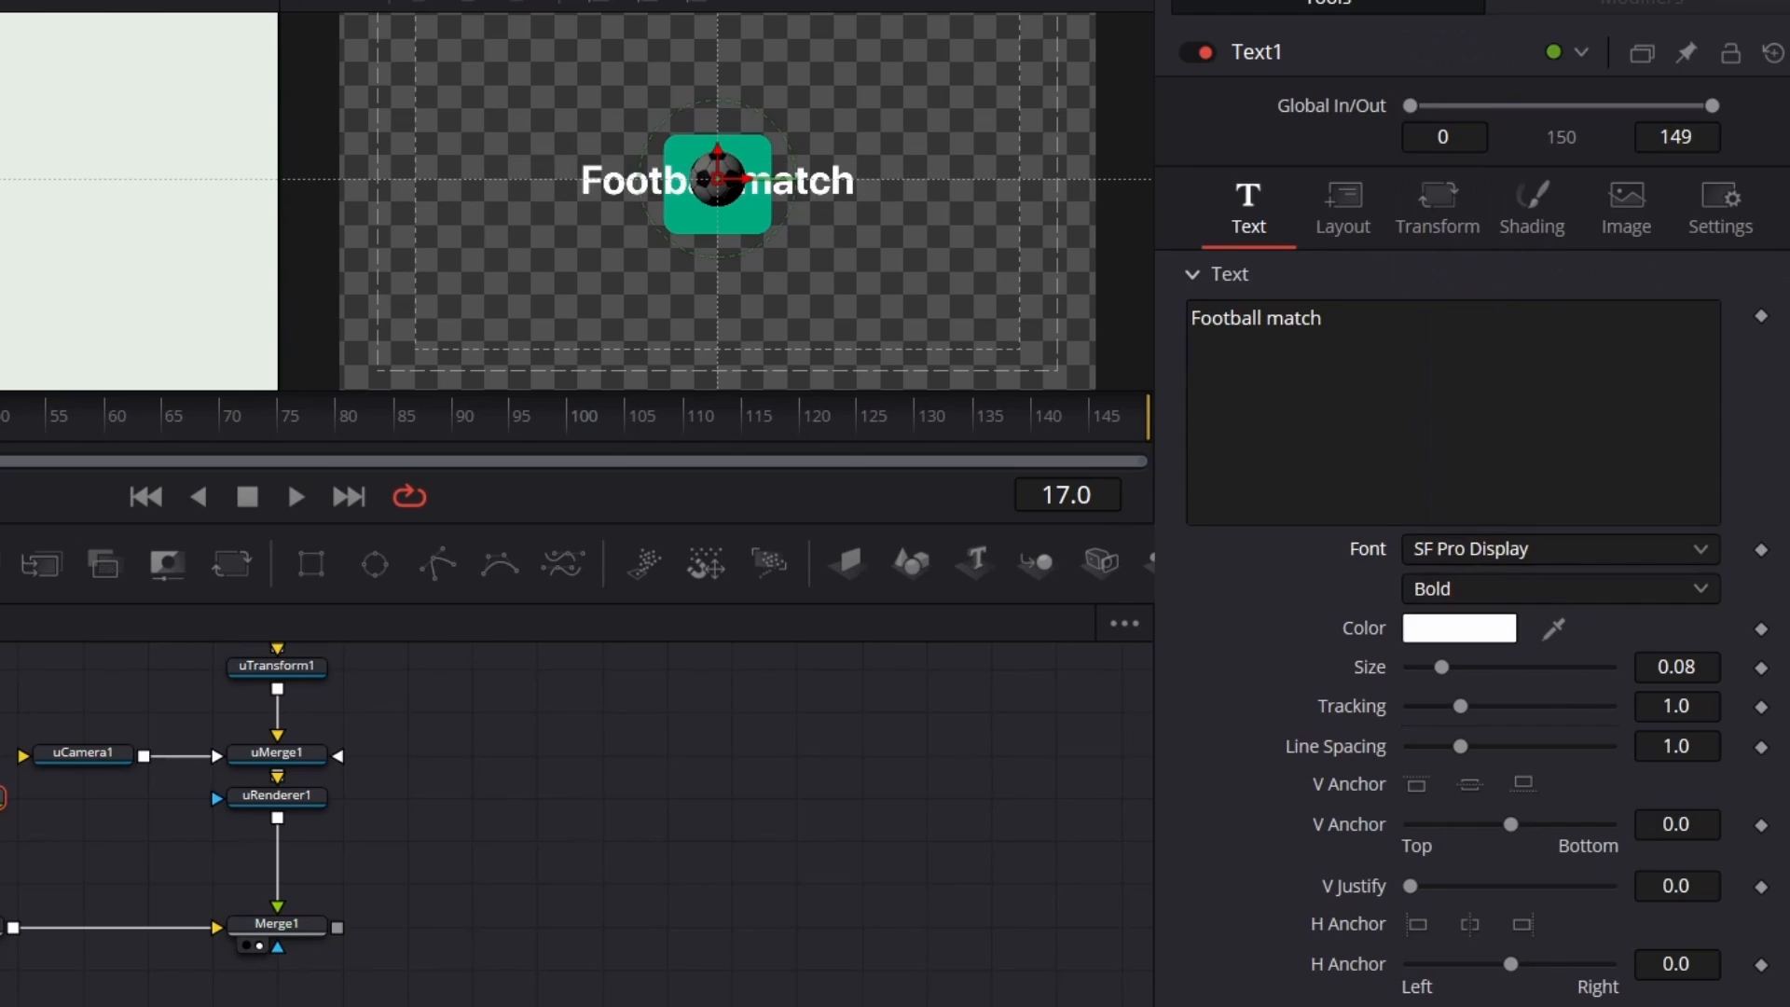
{"action": "left_click", "coordinate": [1482, 634]}
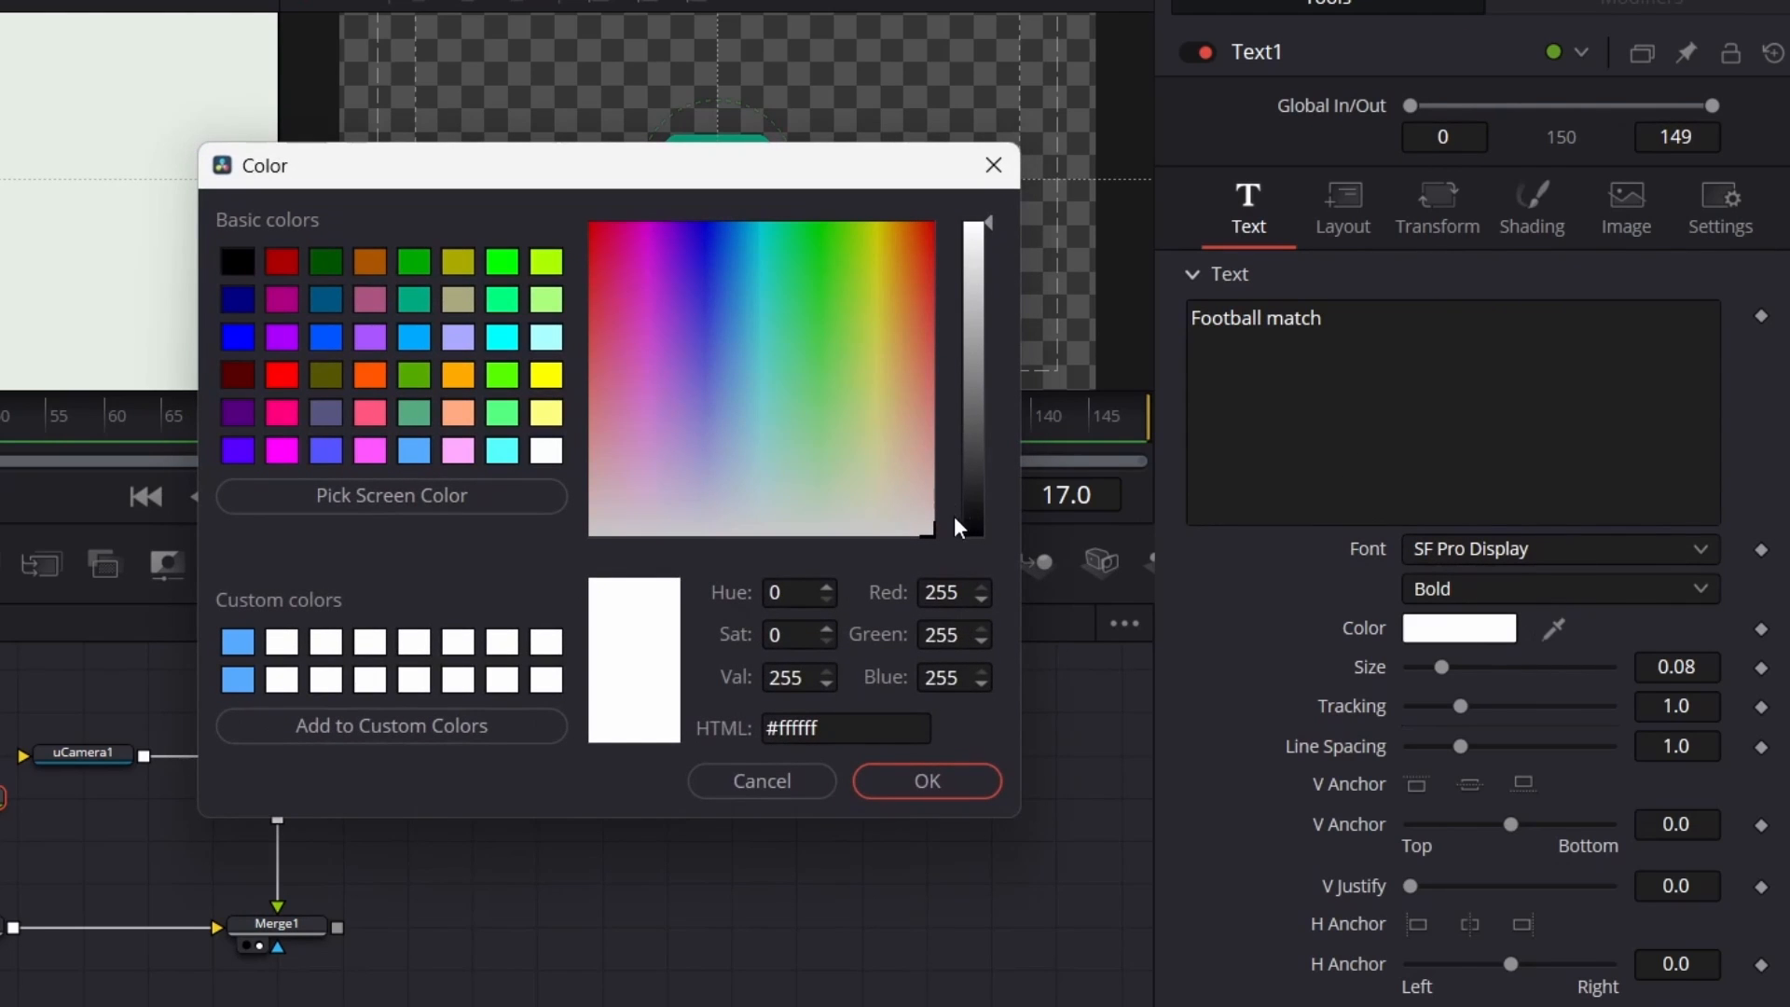
{"action": "left_click", "coordinate": [972, 534]}
{"action": "left_click", "coordinate": [942, 802]}
Position the "Football match" text just below the green card, reduce its size to 0.02 and view the result at 50%.
{"action": "left_click", "coordinate": [1343, 210]}
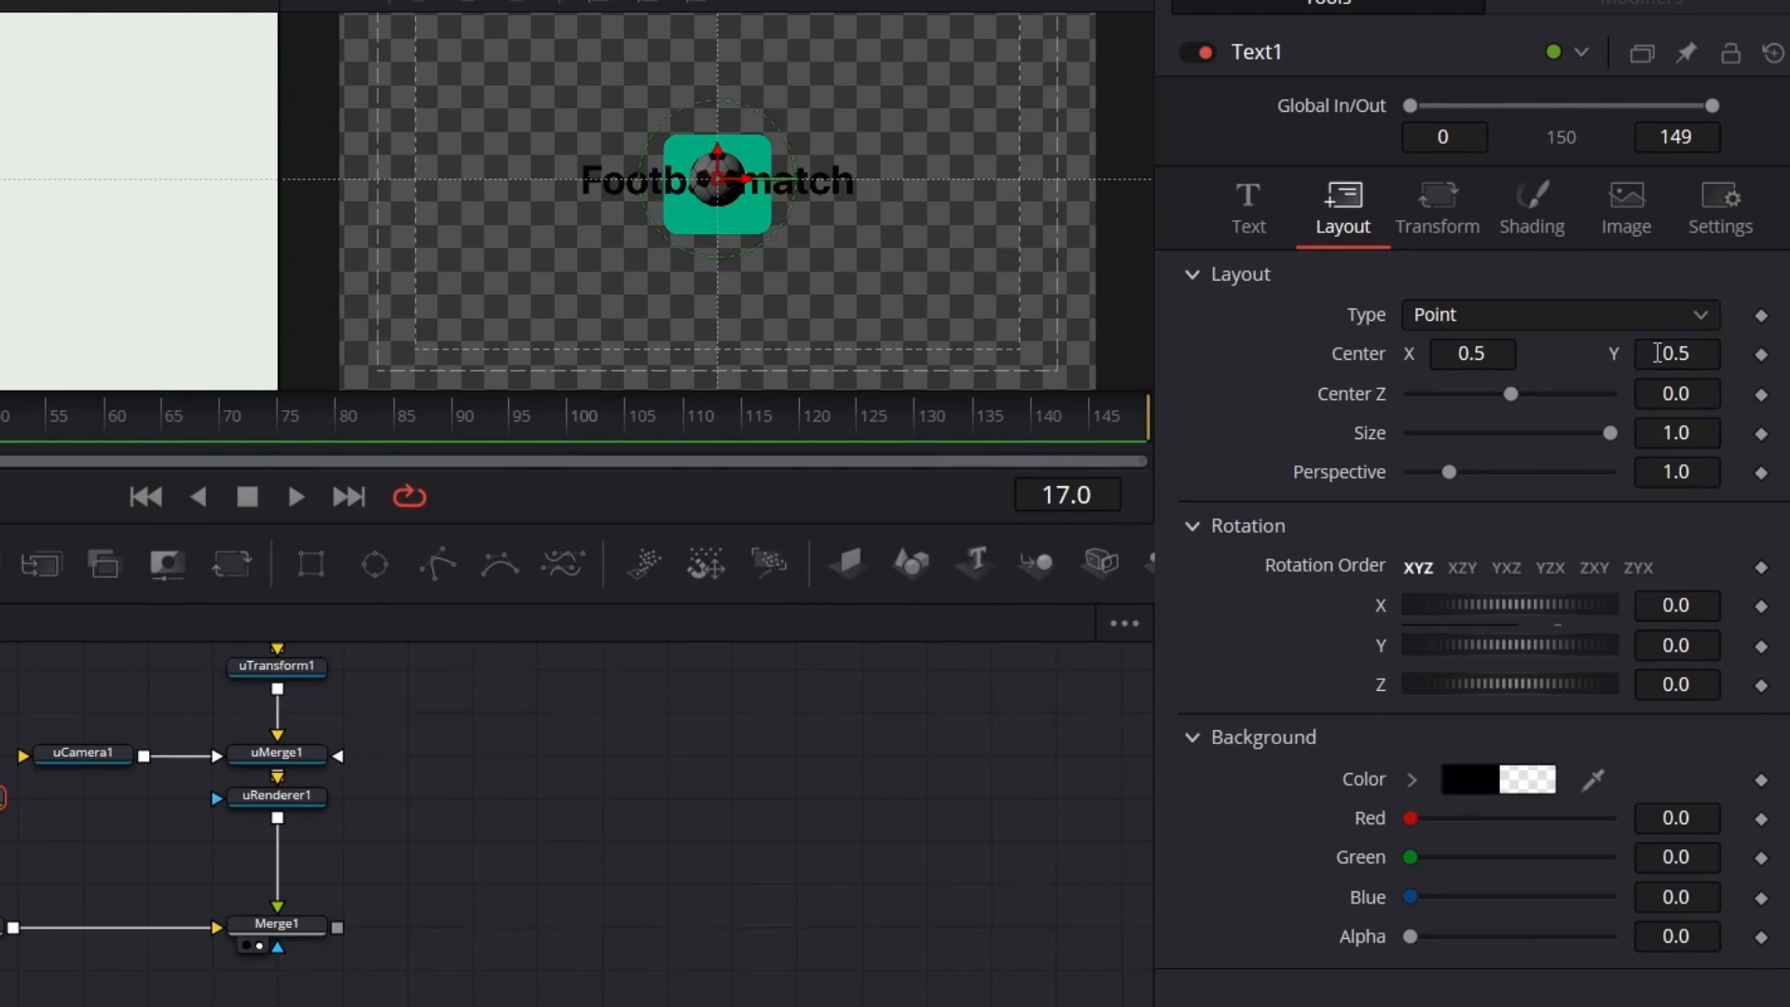
{"action": "left_click_drag", "start_coordinate": [1657, 353], "coordinate": [1606, 353]}
{"action": "left_click", "coordinate": [1266, 216]}
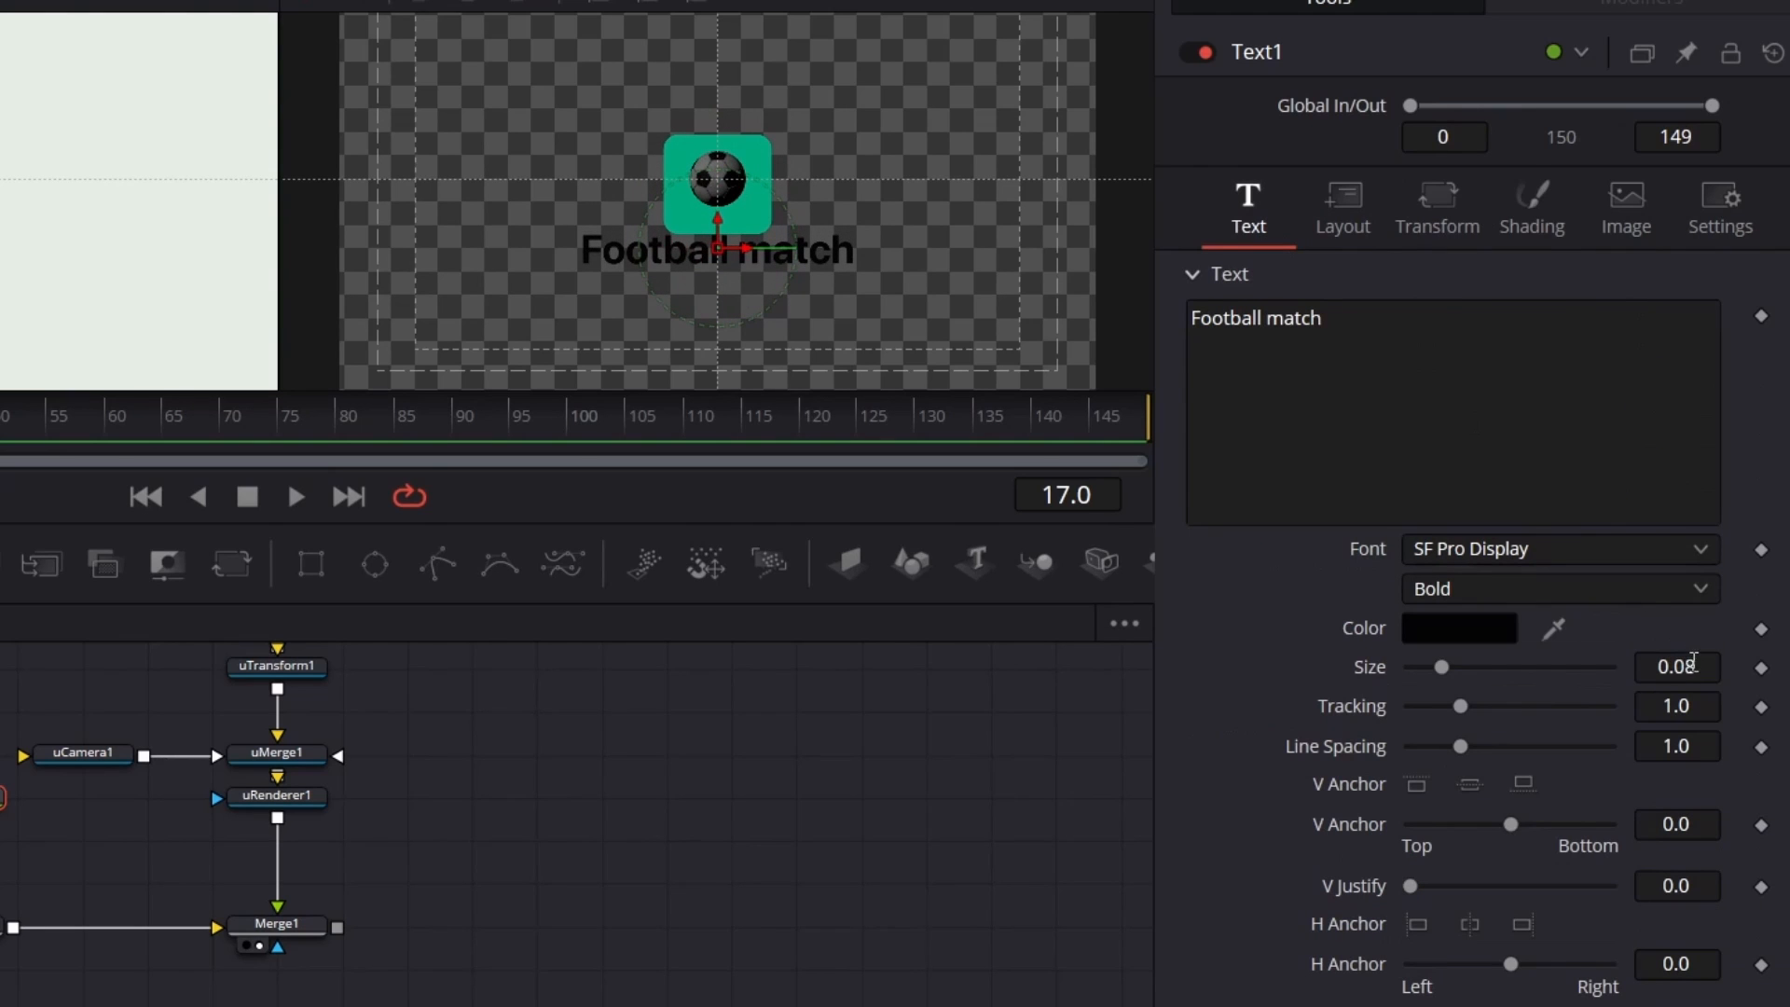
{"action": "left_click_drag", "start_coordinate": [1694, 662], "coordinate": [786, 395]}
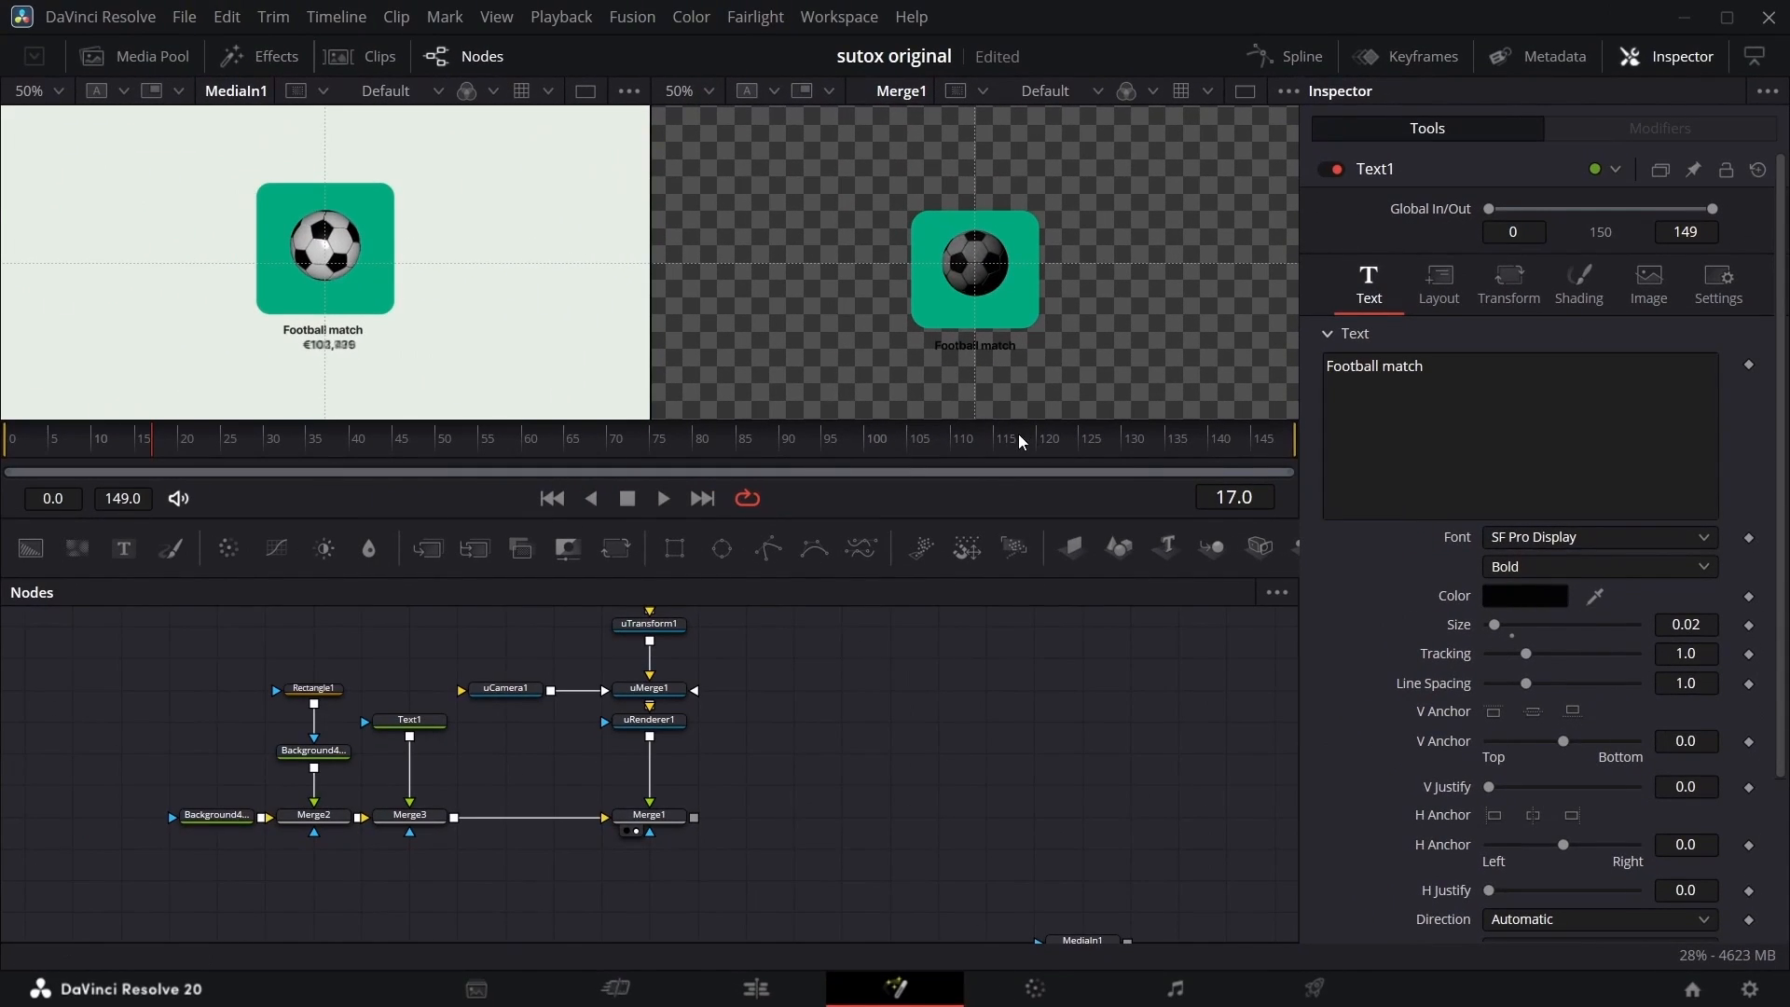
Duplicate the Text1 node and merge the copy over the original.
{"action": "left_click", "coordinate": [415, 734]}
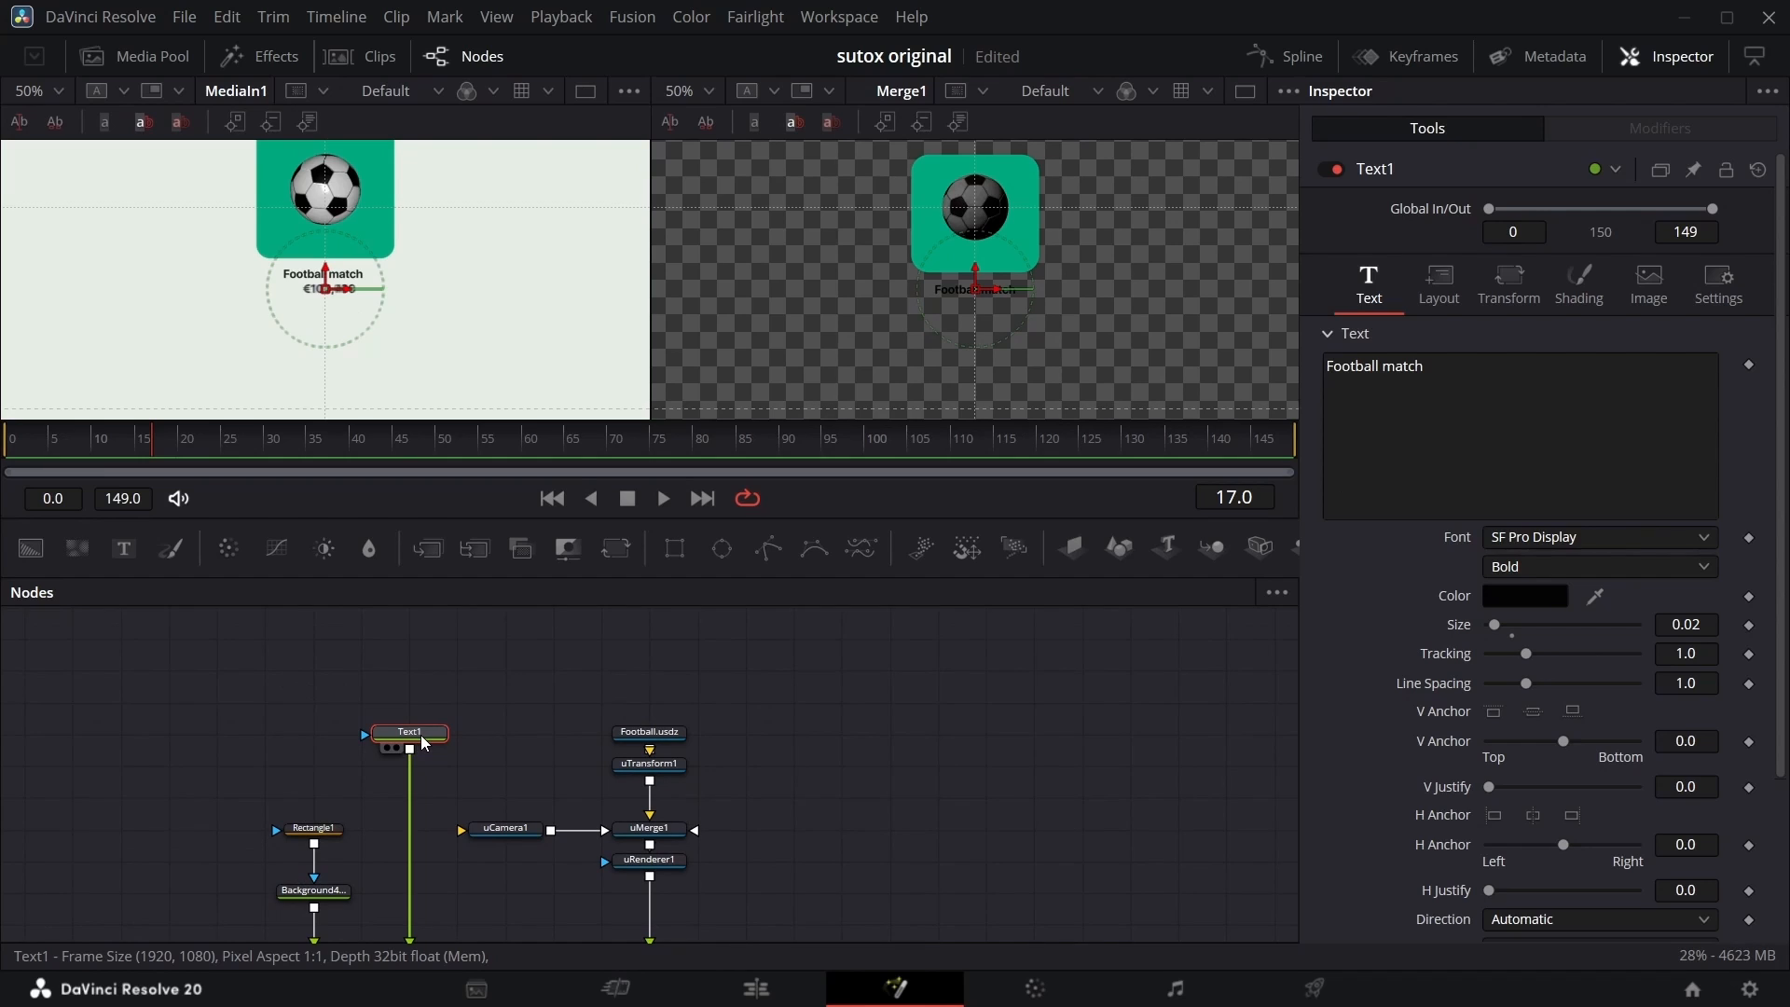
{"action": "key", "text": "ctrl+v"}
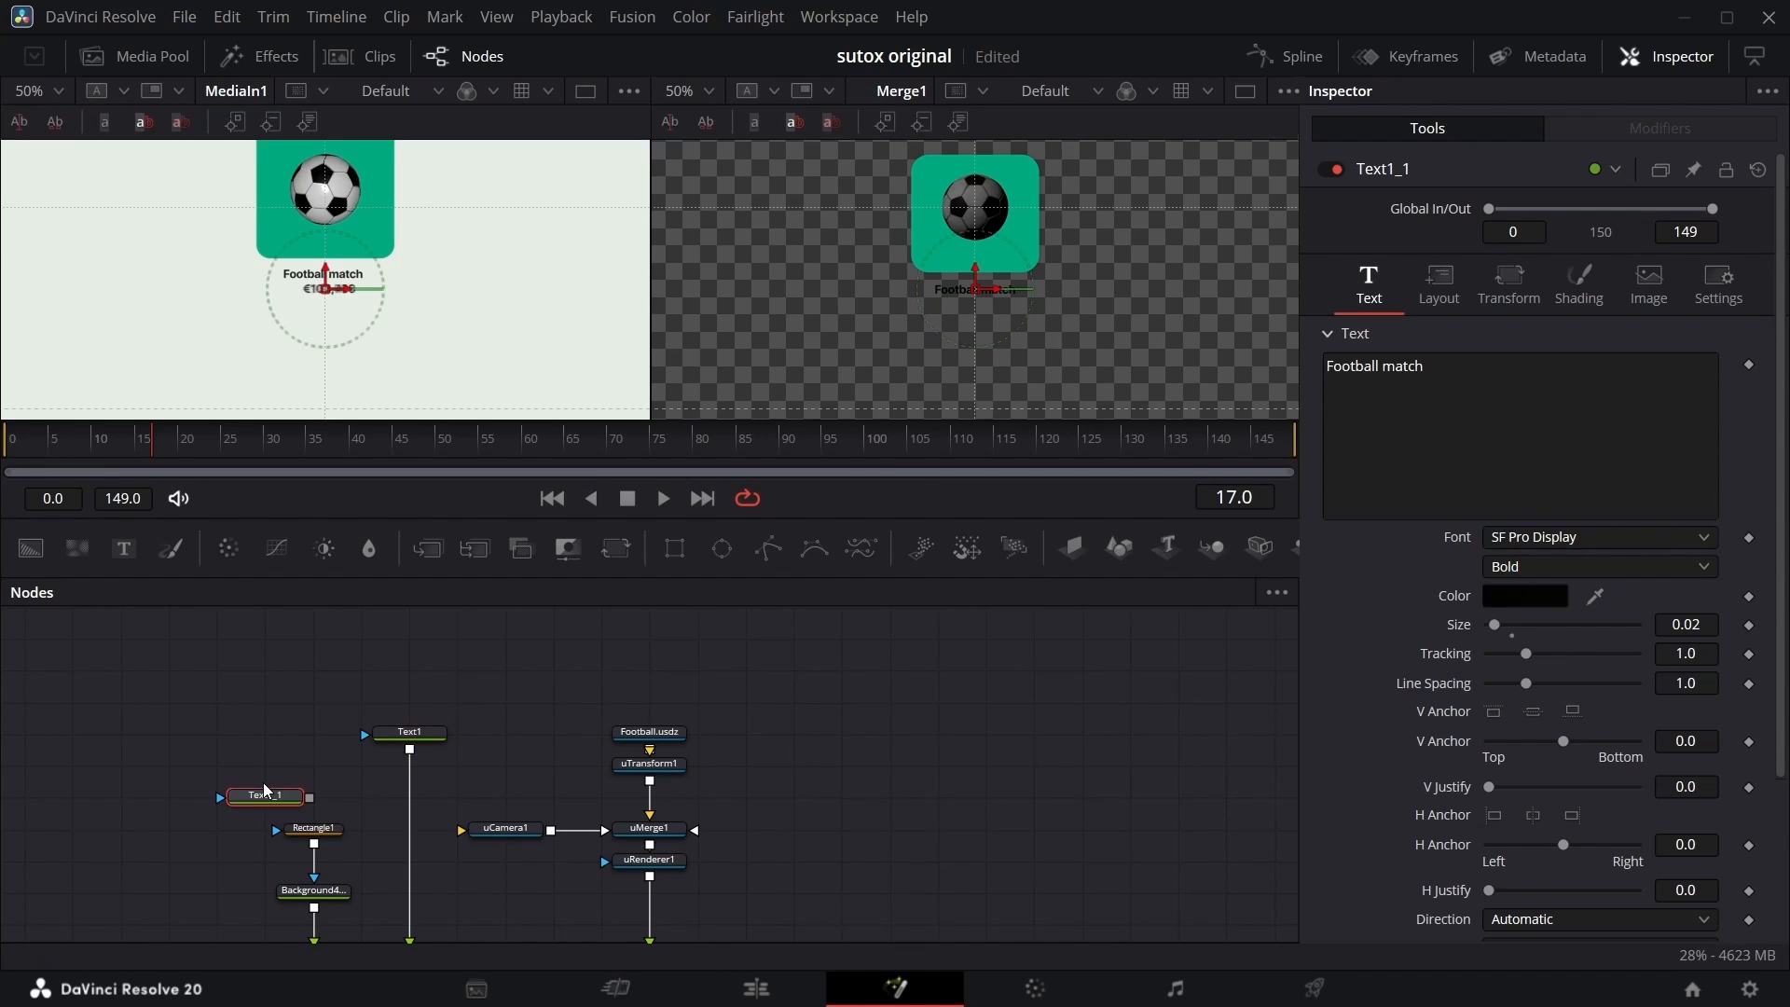
{"action": "mouse_move", "coordinate": [310, 798]}
{"action": "left_mouse_down"}
{"action": "mouse_move", "coordinate": [412, 748]}
{"action": "mouse_move", "coordinate": [345, 795]}
{"action": "left_mouse_up"}
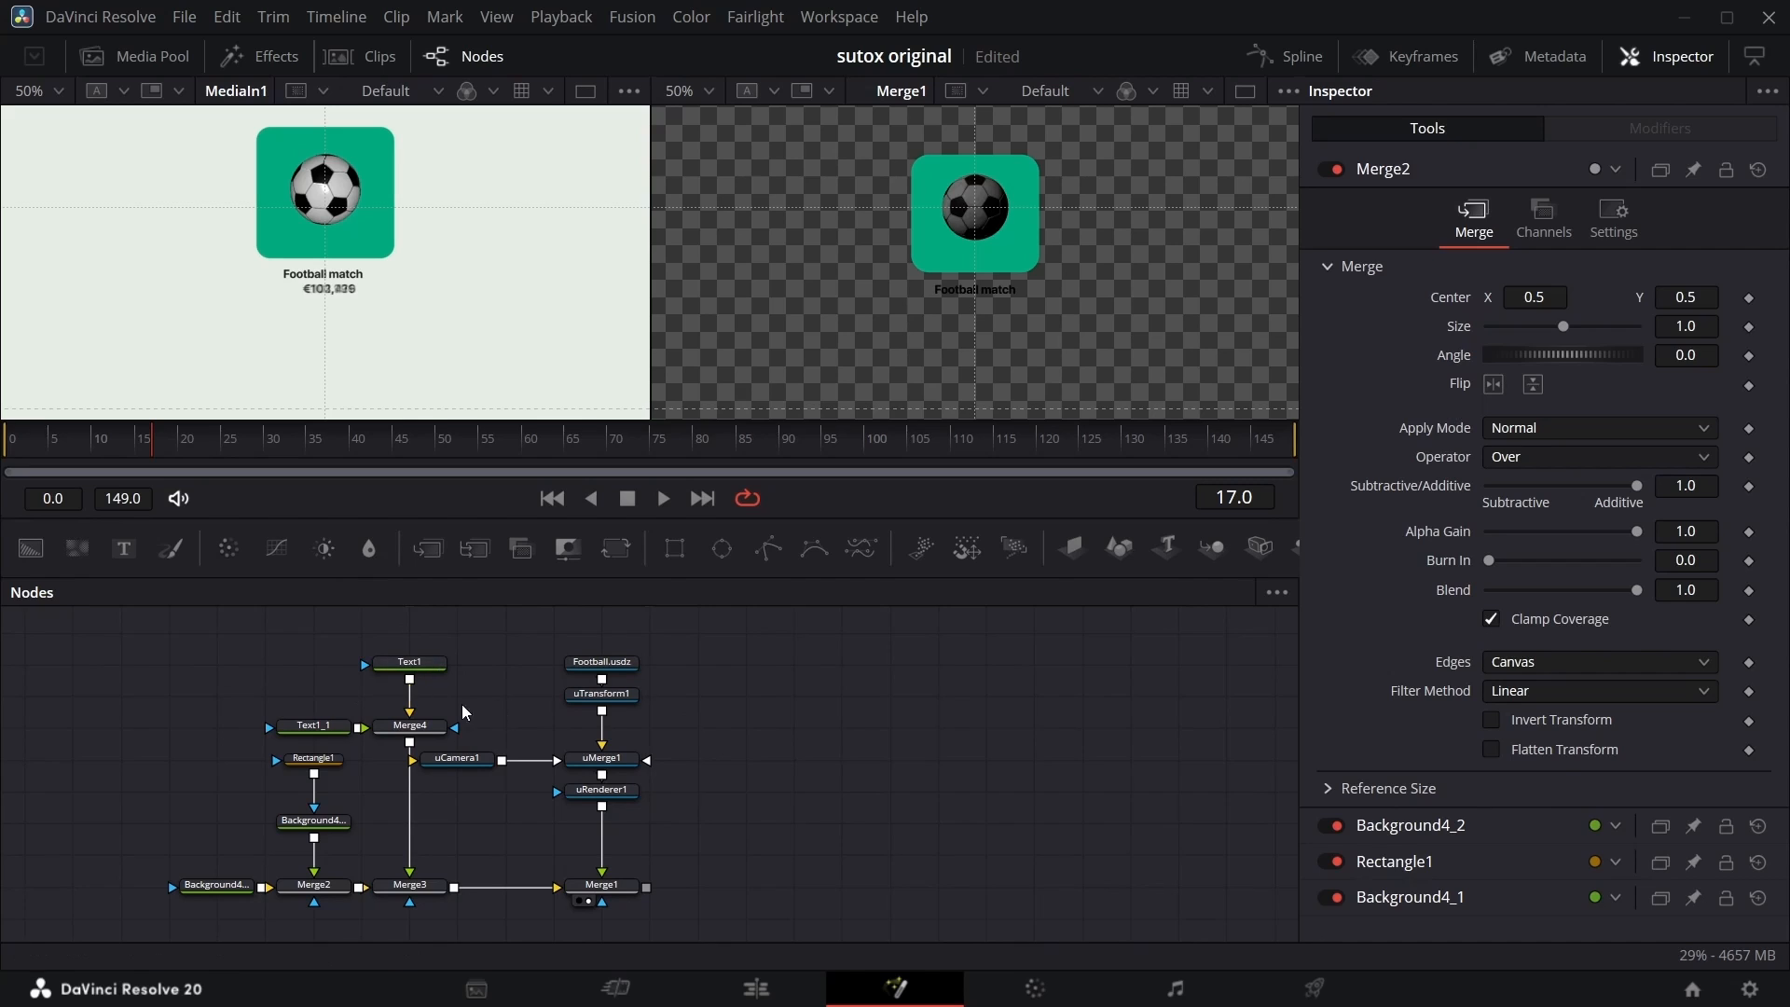
Clear the text of the duplicated Text1_1 node.
{"action": "left_click", "coordinate": [313, 726]}
{"action": "key", "text": "BackSpace"}
{"action": "key", "text": "BackSpace"}
{"action": "key", "text": "BackSpace"}
{"action": "key", "text": "BackSpace"}
{"action": "key", "text": "BackSpace"}
{"action": "key", "text": "BackSpace"}
{"action": "key", "text": "BackSpace"}
{"action": "key", "text": "BackSpace"}
{"action": "key", "text": "BackSpace"}
{"action": "key", "text": "BackSpace"}
{"action": "key", "text": "BackSpace"}
{"action": "key", "text": "BackSpace"}
{"action": "key", "text": "BackSpace"}
{"action": "key", "text": "BackSpace"}
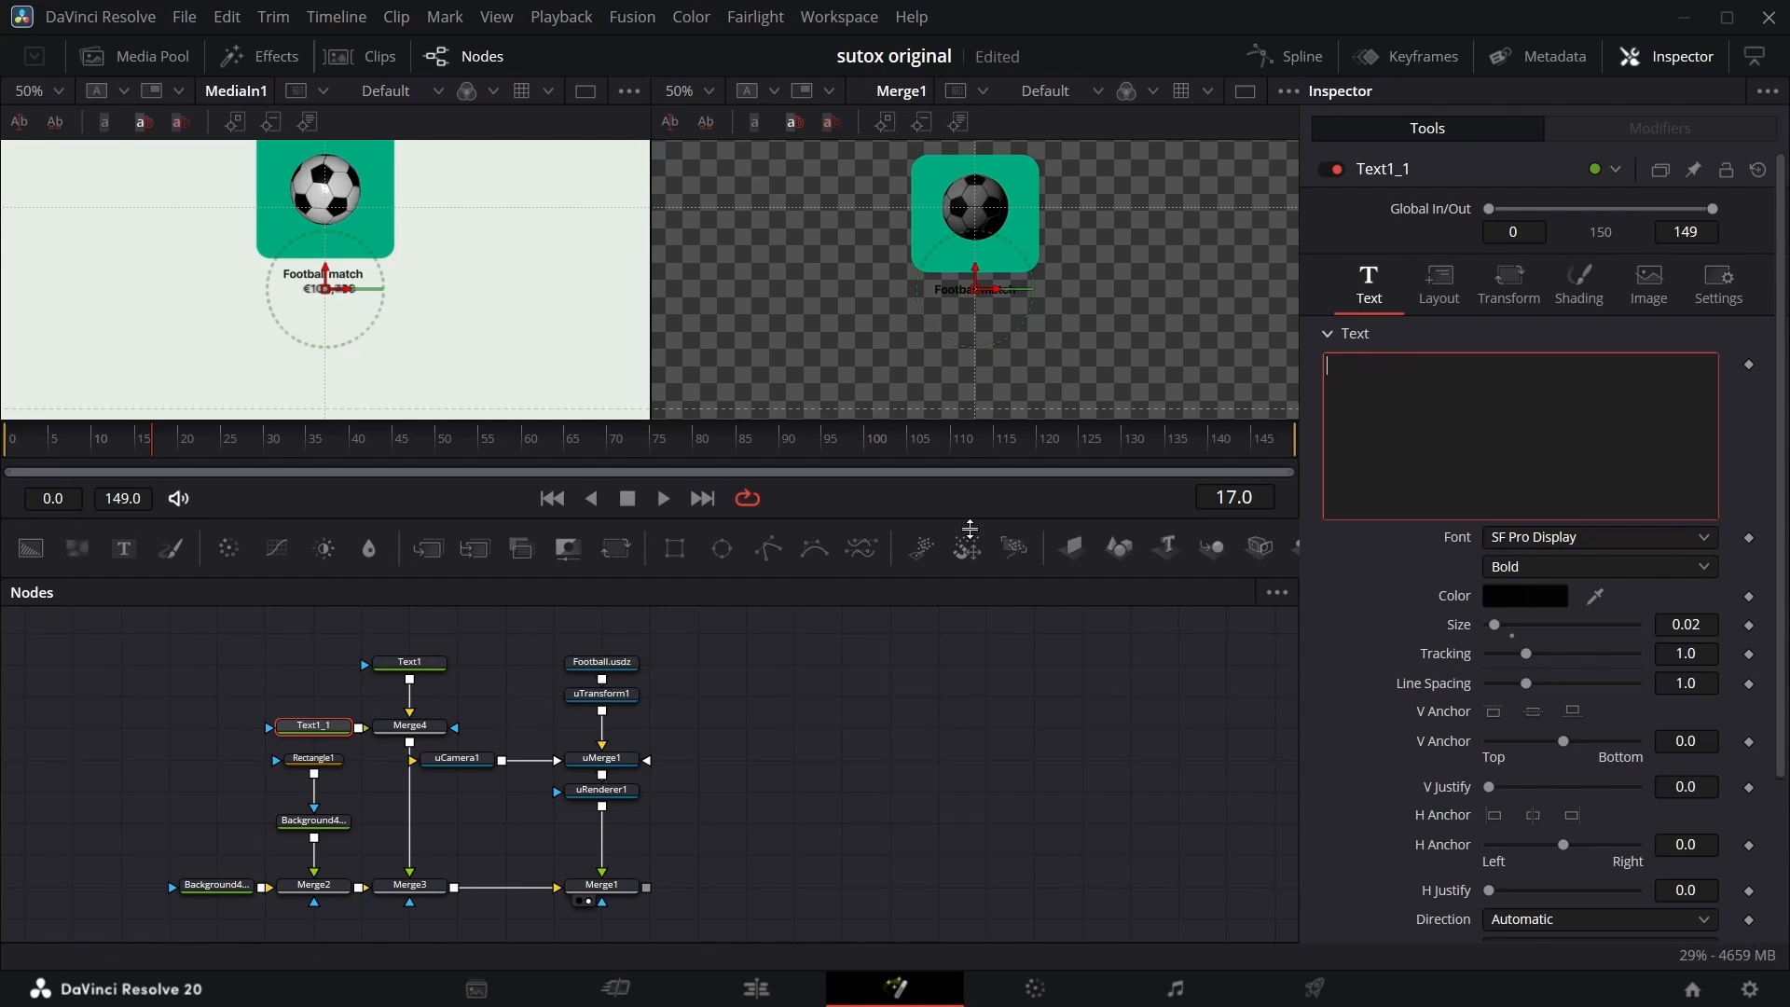
Define a new integer number control named Counter on the Text page of the Text1_1 node.
{"action": "left_click_drag", "start_coordinate": [153, 446], "coordinate": [293, 440]}
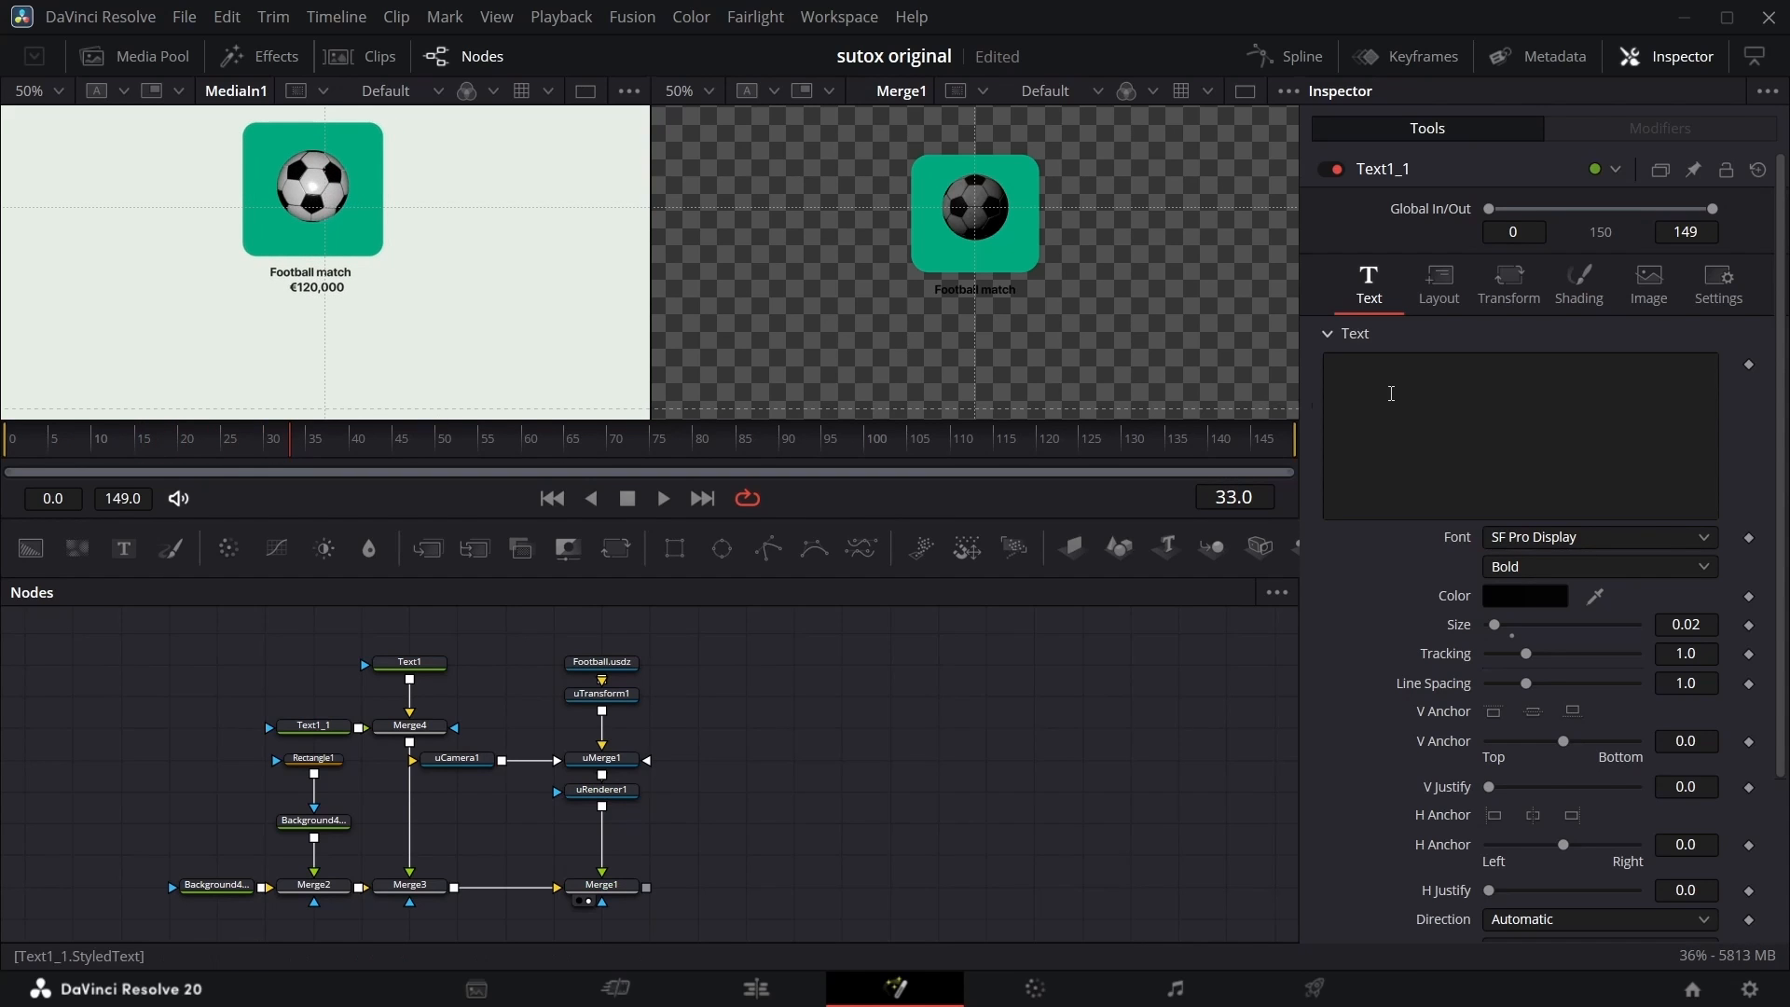
{"action": "left_click", "coordinate": [1377, 173]}
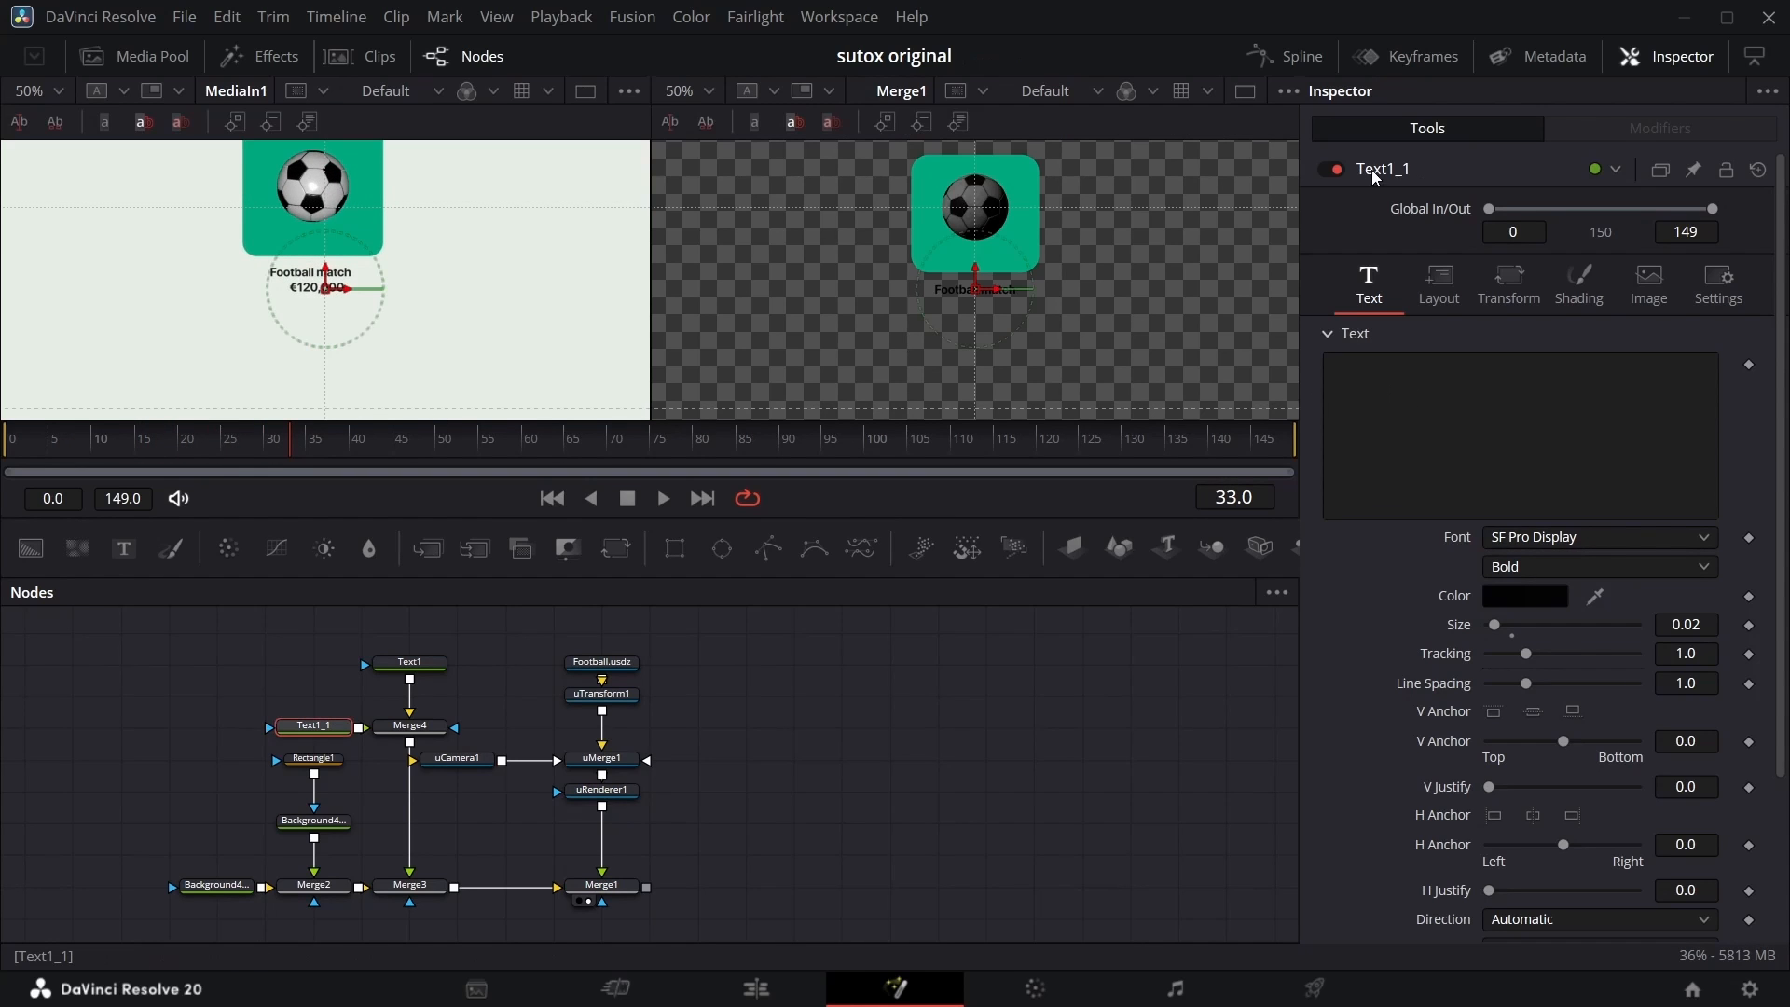
{"action": "right_click", "coordinate": [1456, 163]}
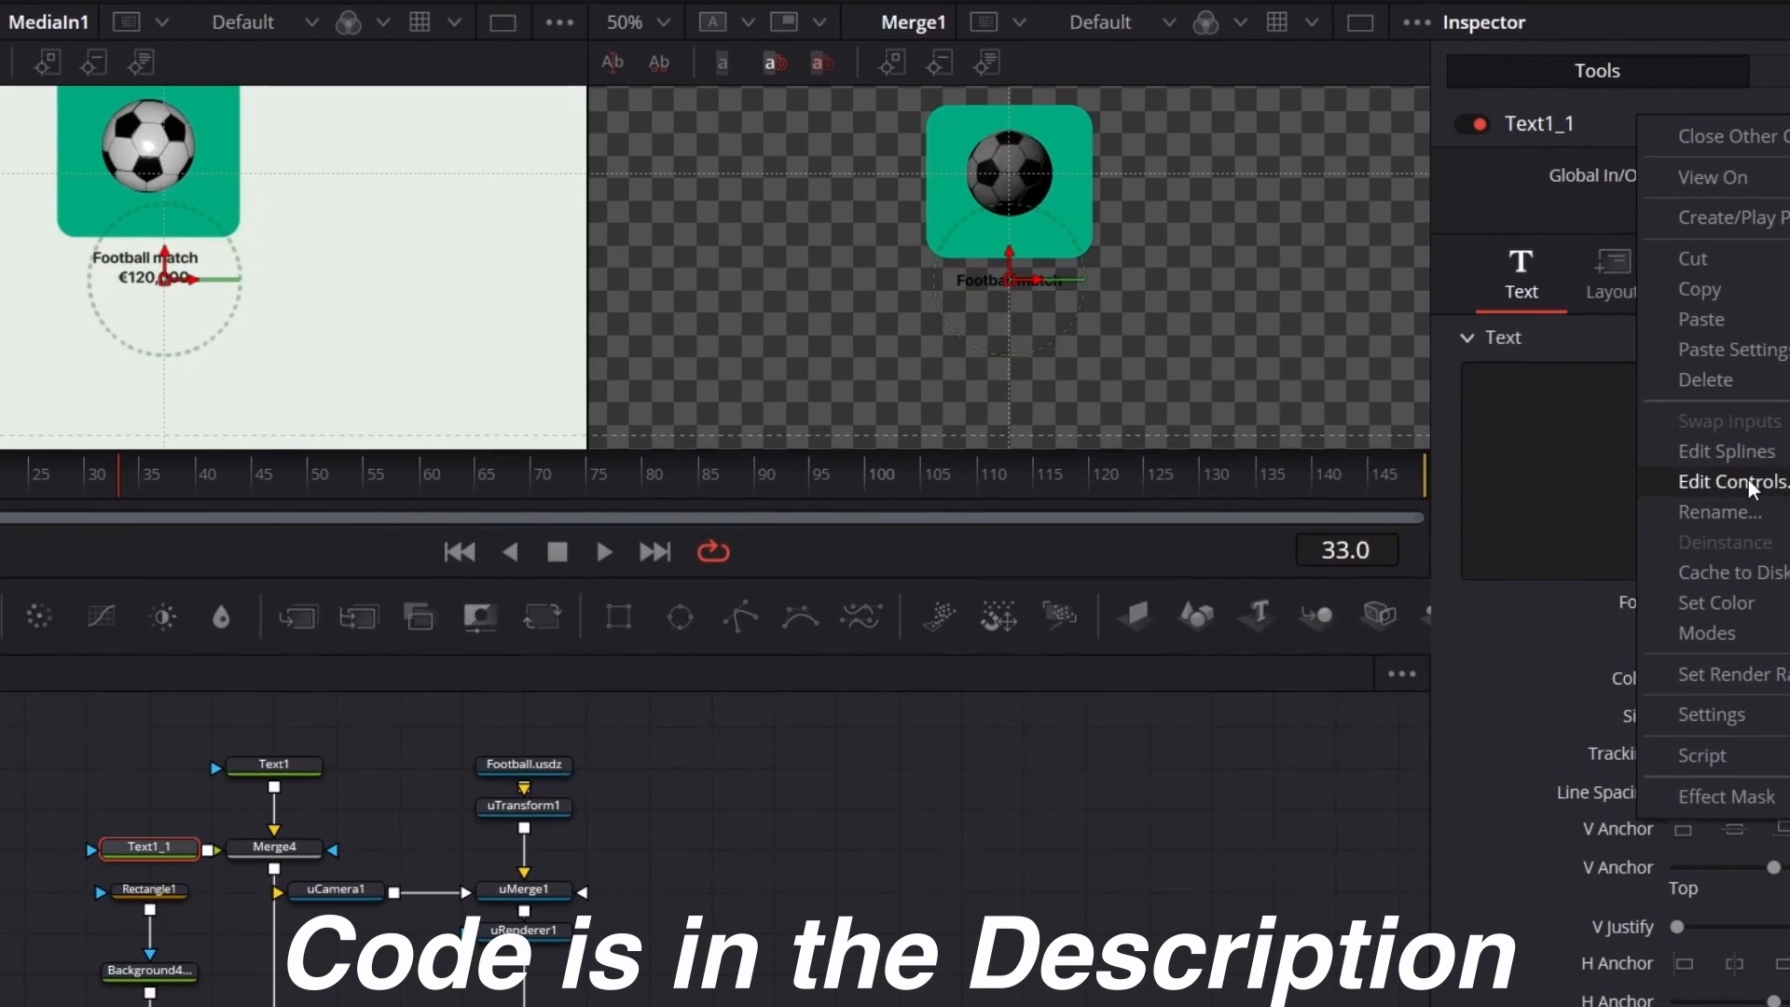
{"action": "left_click", "coordinate": [1733, 482]}
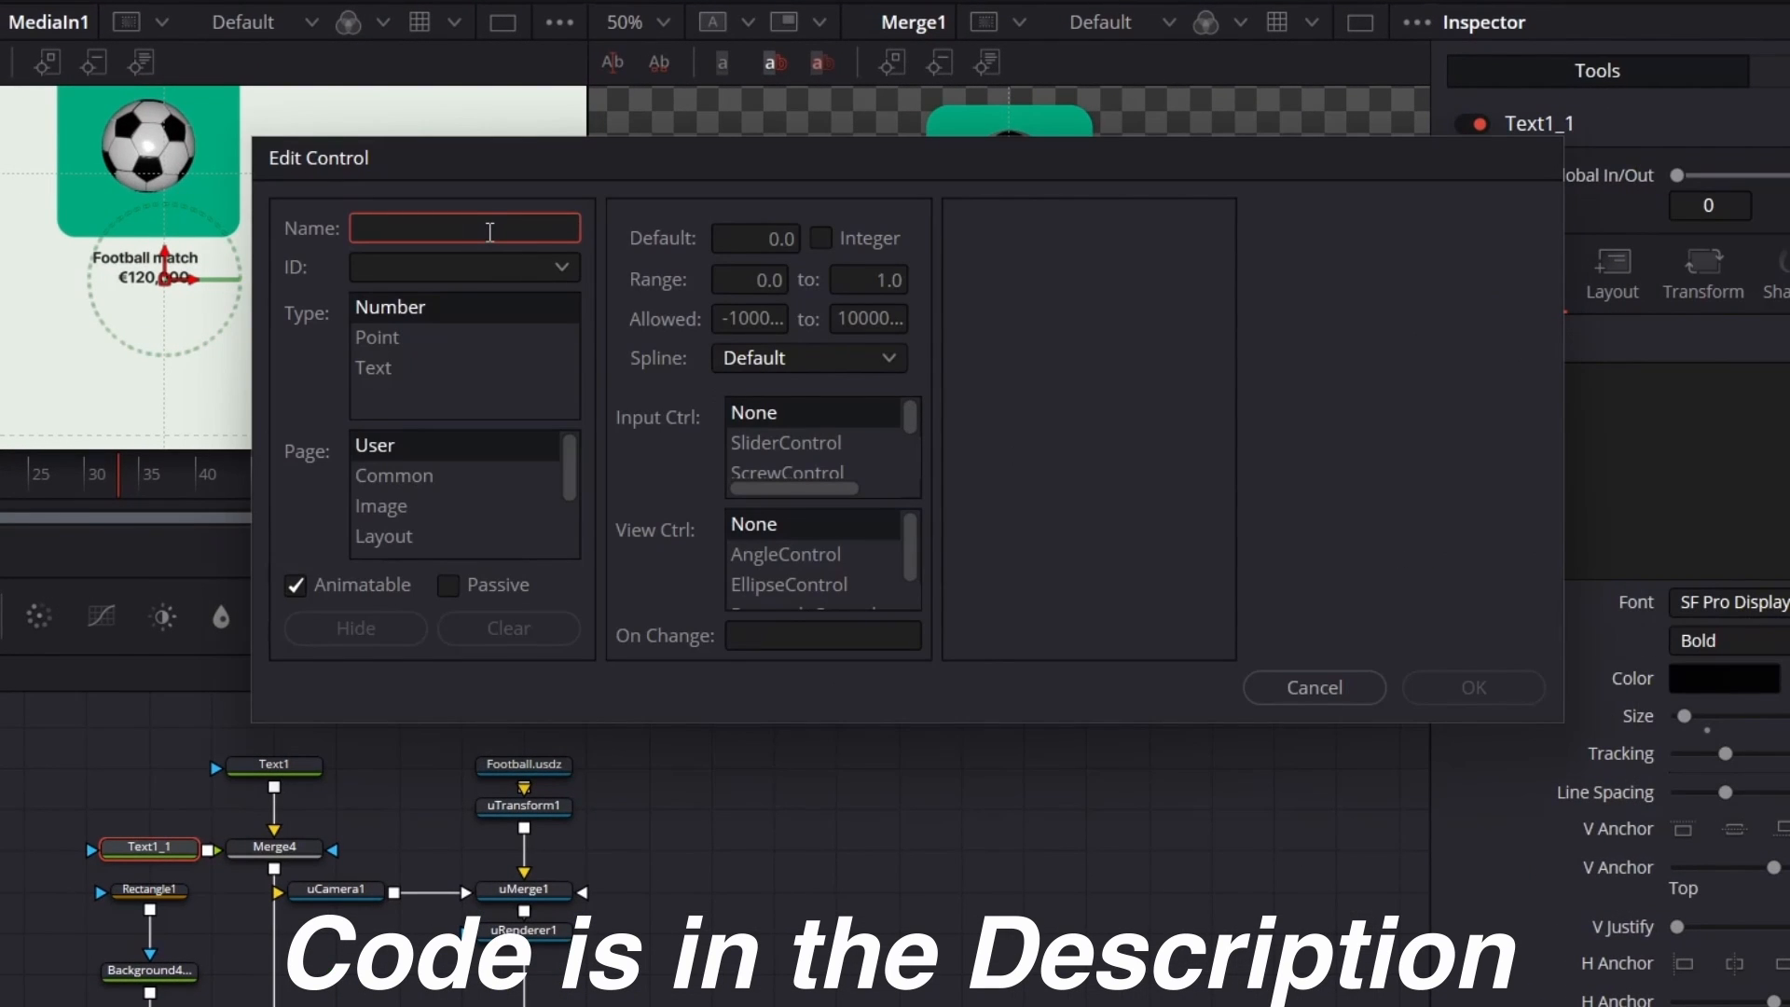
{"action": "type", "text": "Counter"}
{"action": "scroll", "coordinate": [420, 510], "scroll_direction": "down", "scroll_amount": 3}
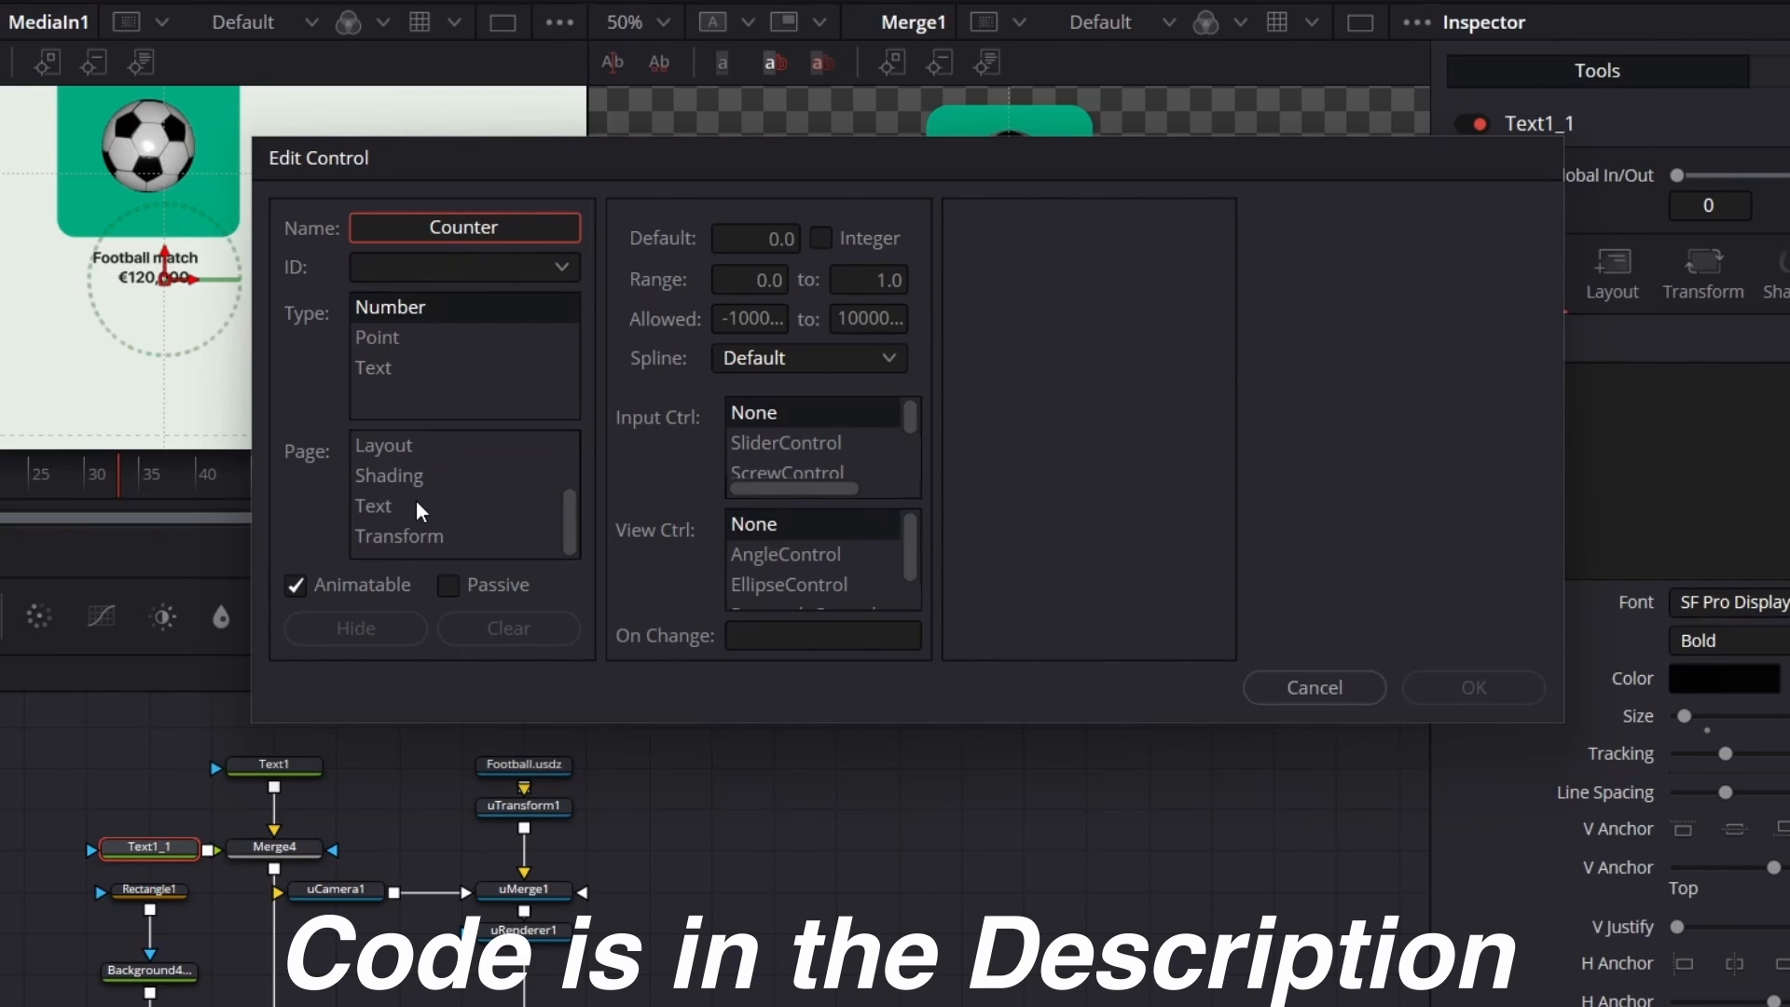
{"action": "left_click", "coordinate": [374, 509]}
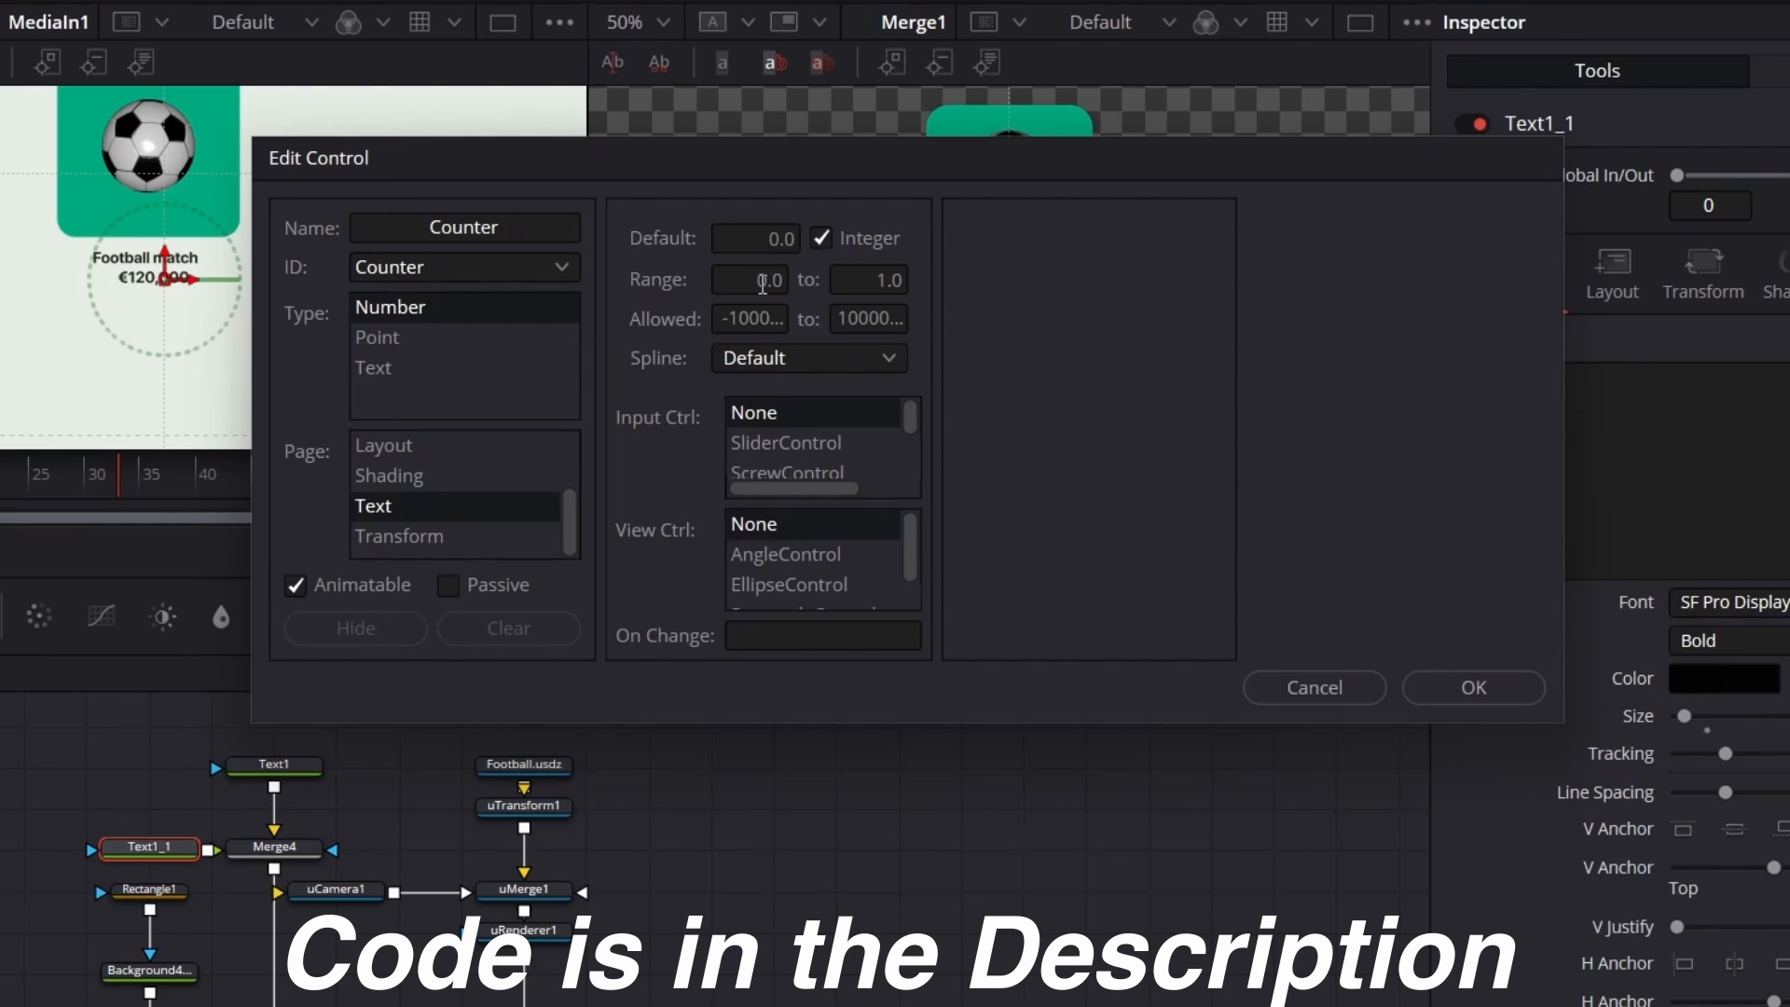
Give the Counter control a range of 0 to 1000000, make it a SliderControl and create it.
{"action": "left_click", "coordinate": [762, 282]}
{"action": "left_click", "coordinate": [875, 281]}
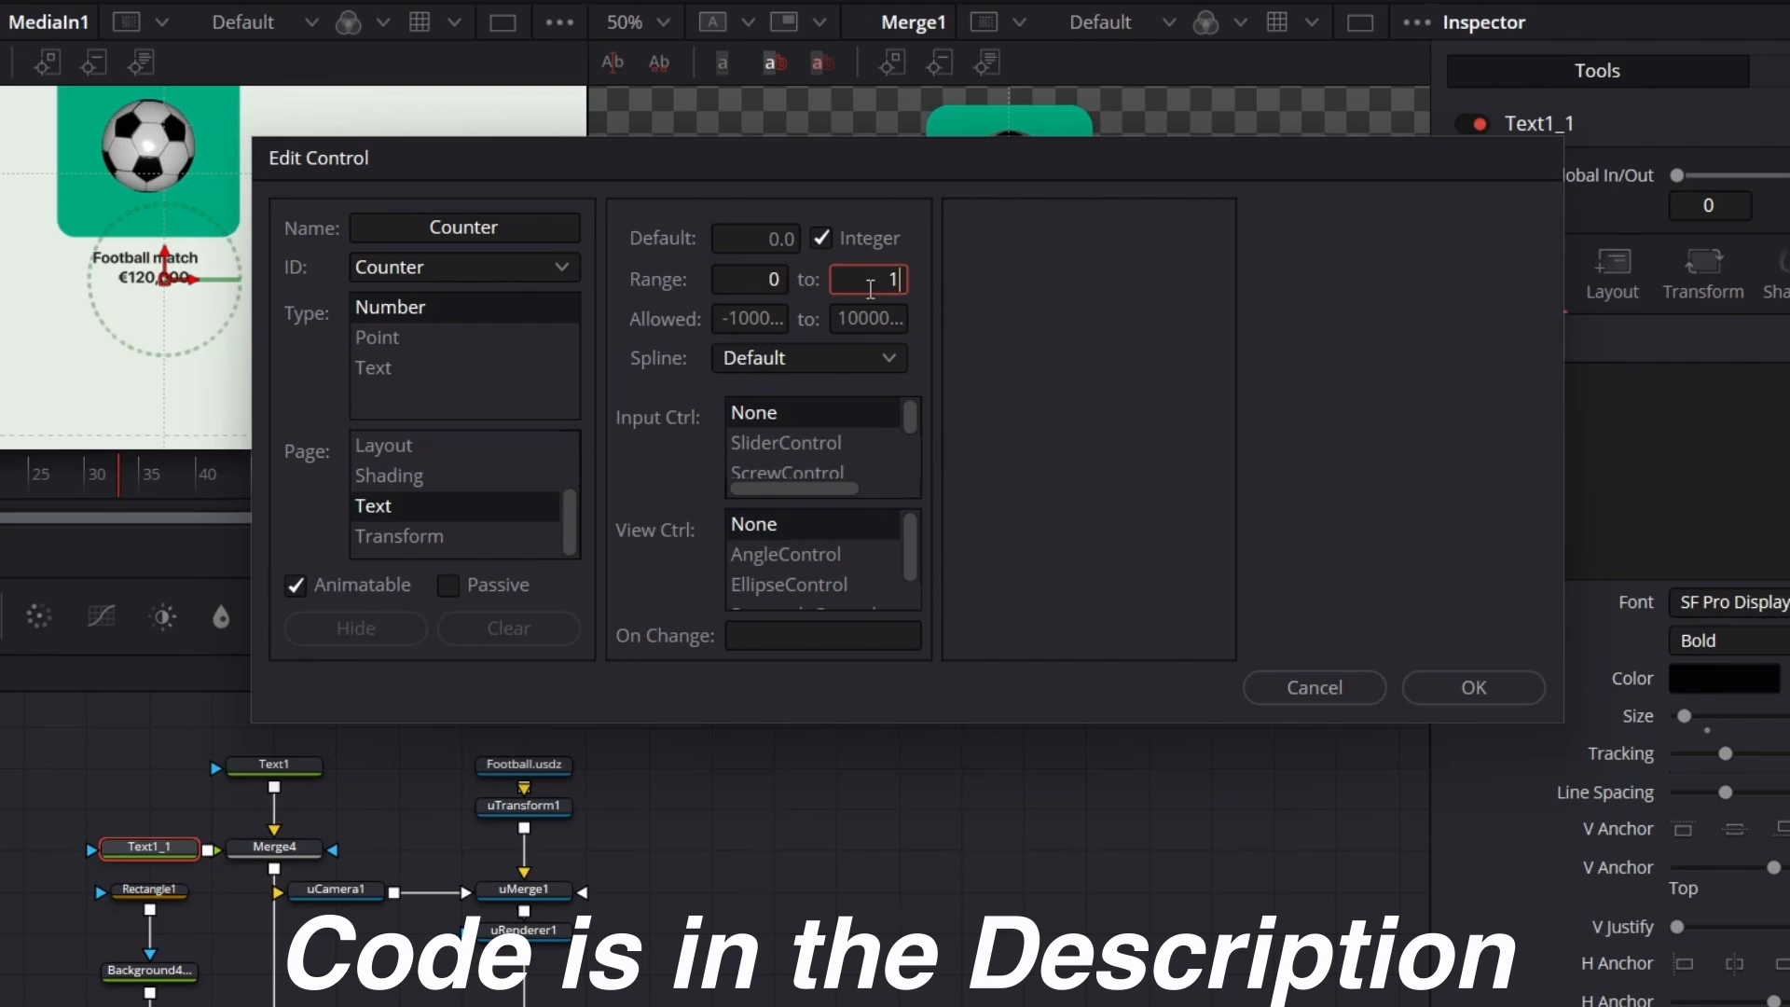
{"action": "type", "text": "10000000"}
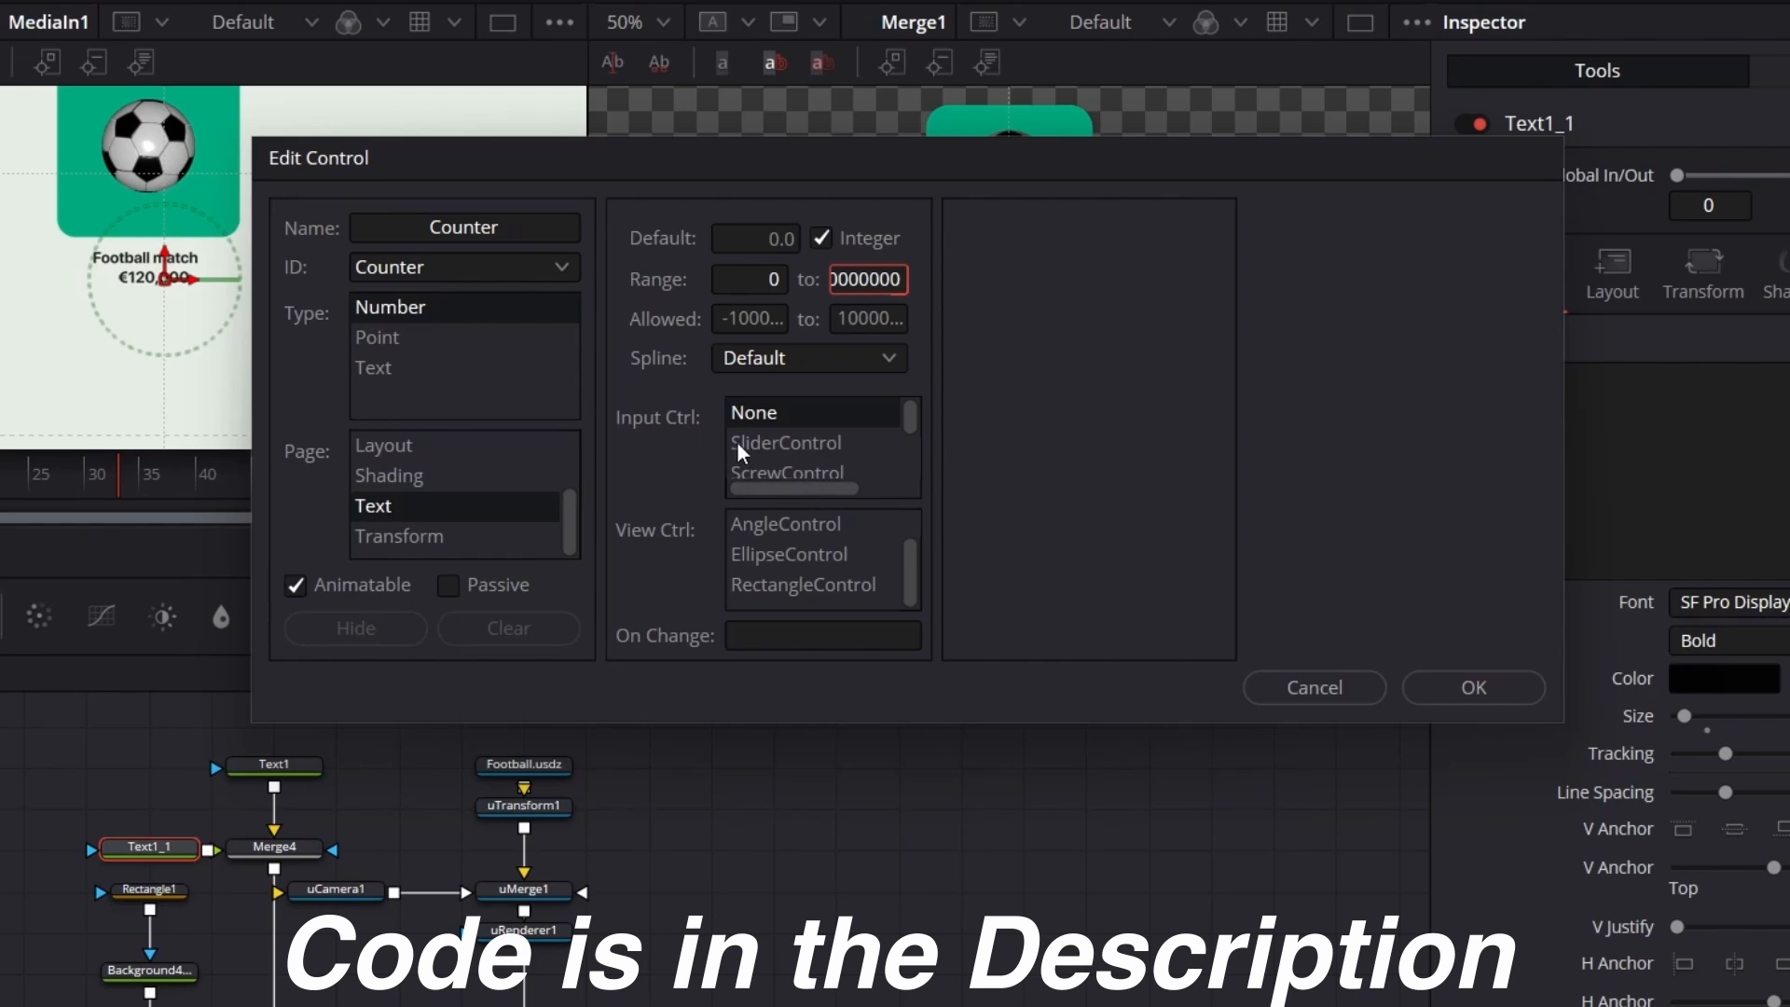
{"action": "left_click", "coordinate": [800, 445]}
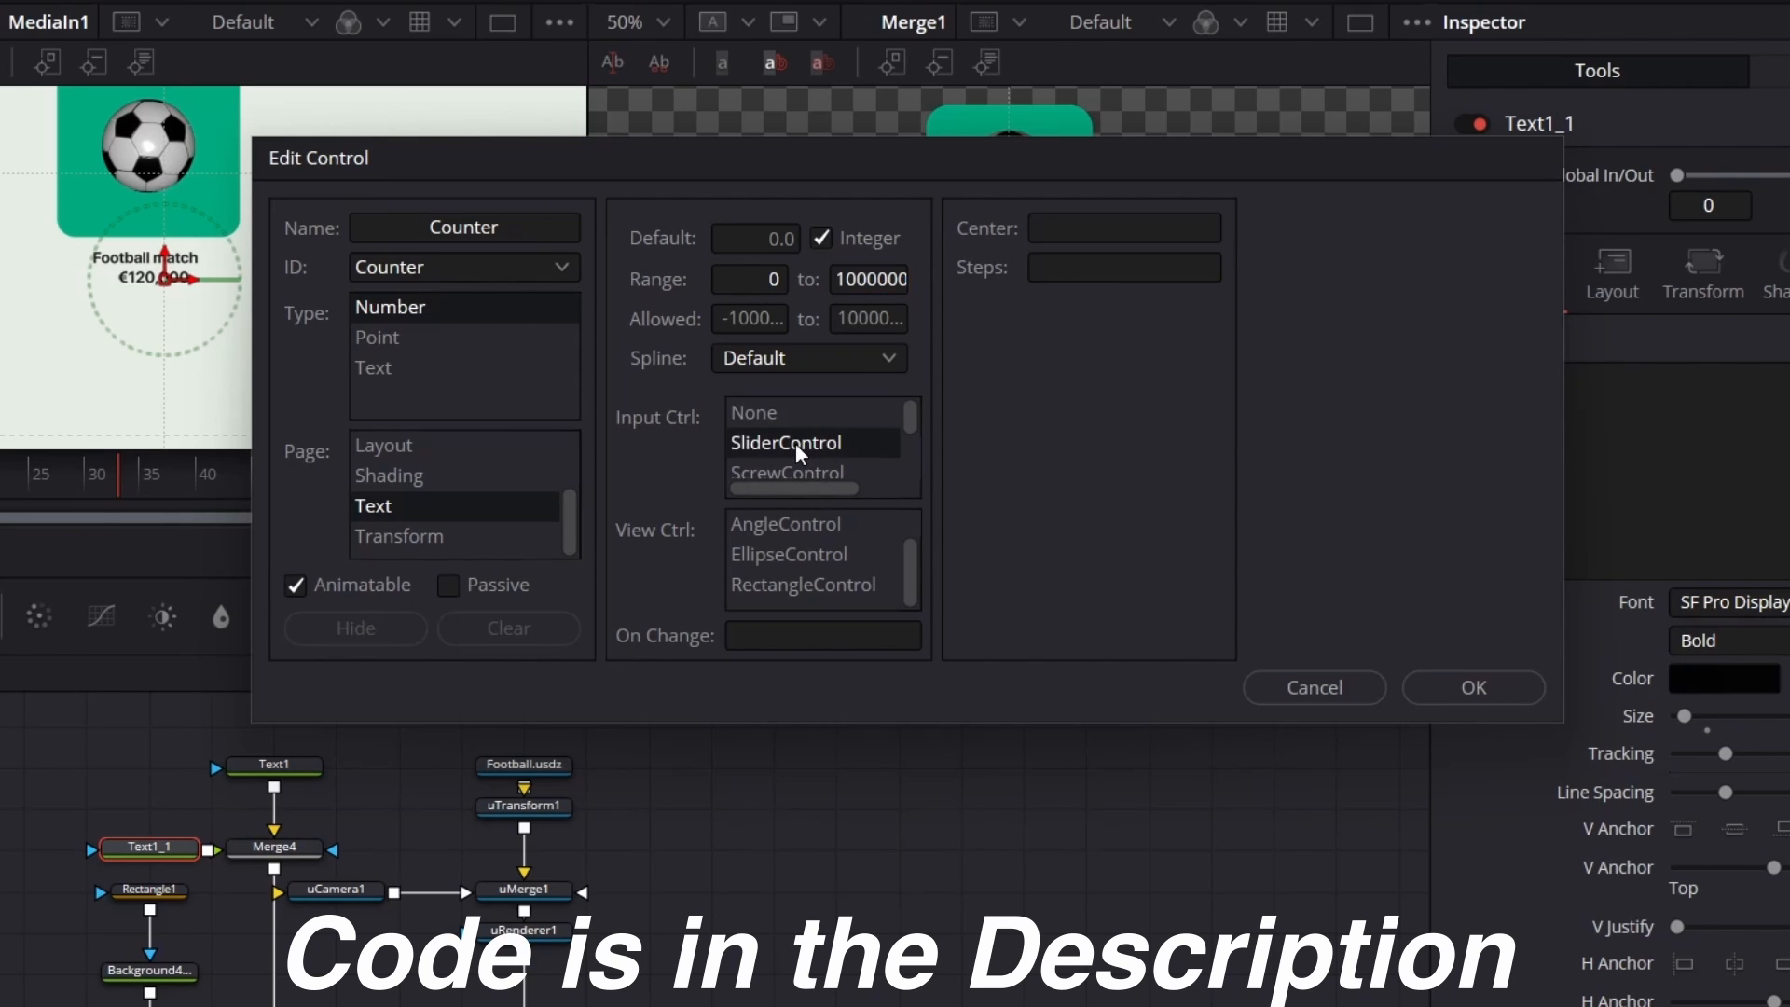
{"action": "left_click", "coordinate": [1472, 690]}
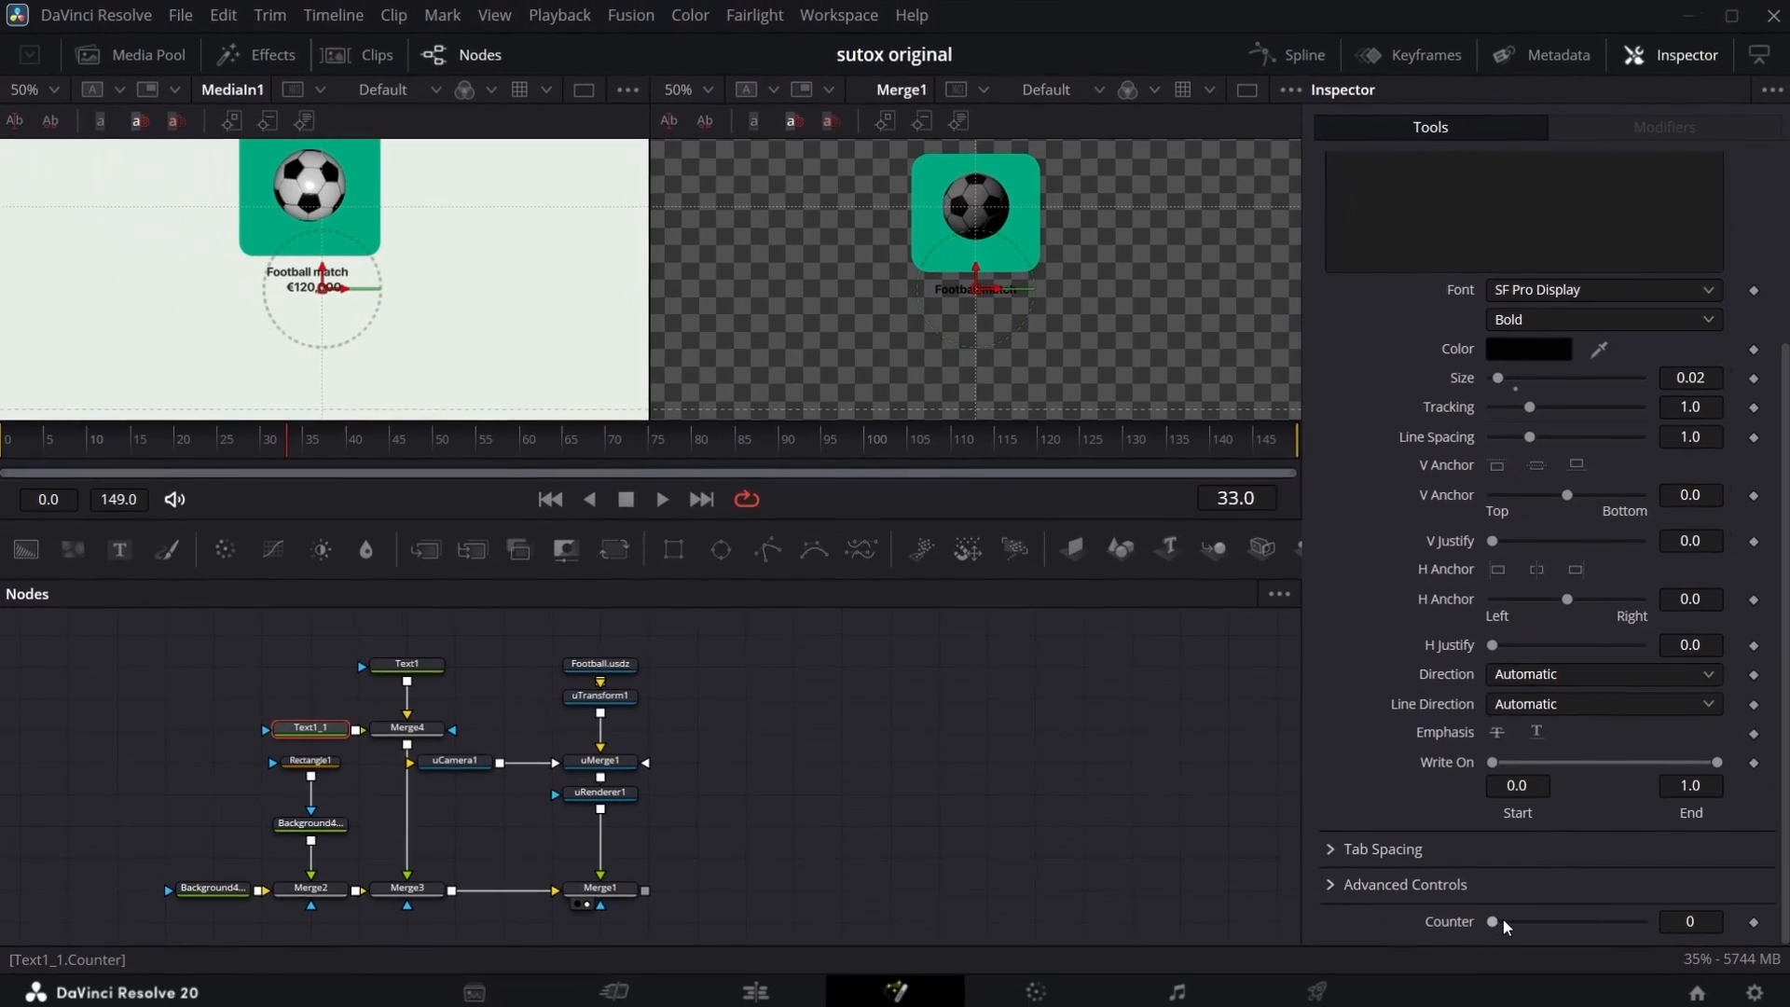
Raise the Counter value to about 504000 and lower Text1_1's layout center to Y 0.305.
{"action": "left_click_drag", "start_coordinate": [1488, 918], "coordinate": [1600, 920]}
{"action": "scroll", "coordinate": [1607, 599], "scroll_direction": "up", "scroll_amount": 5}
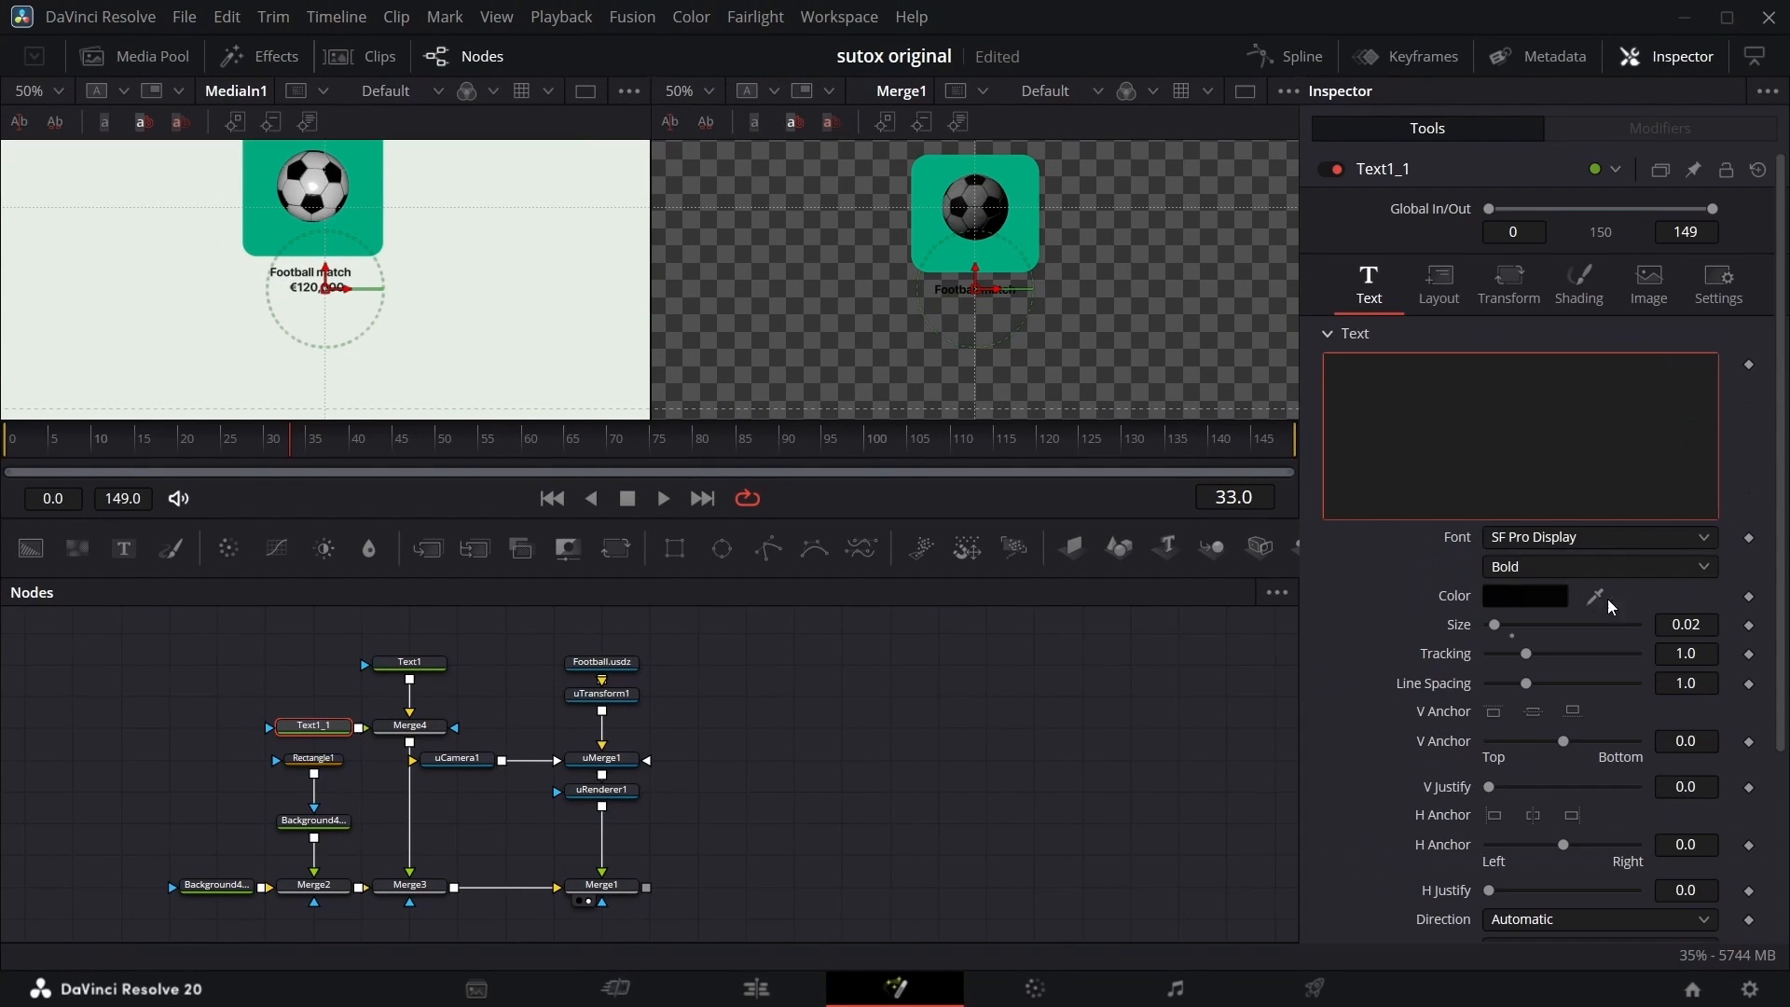
{"action": "left_click", "coordinate": [1468, 281]}
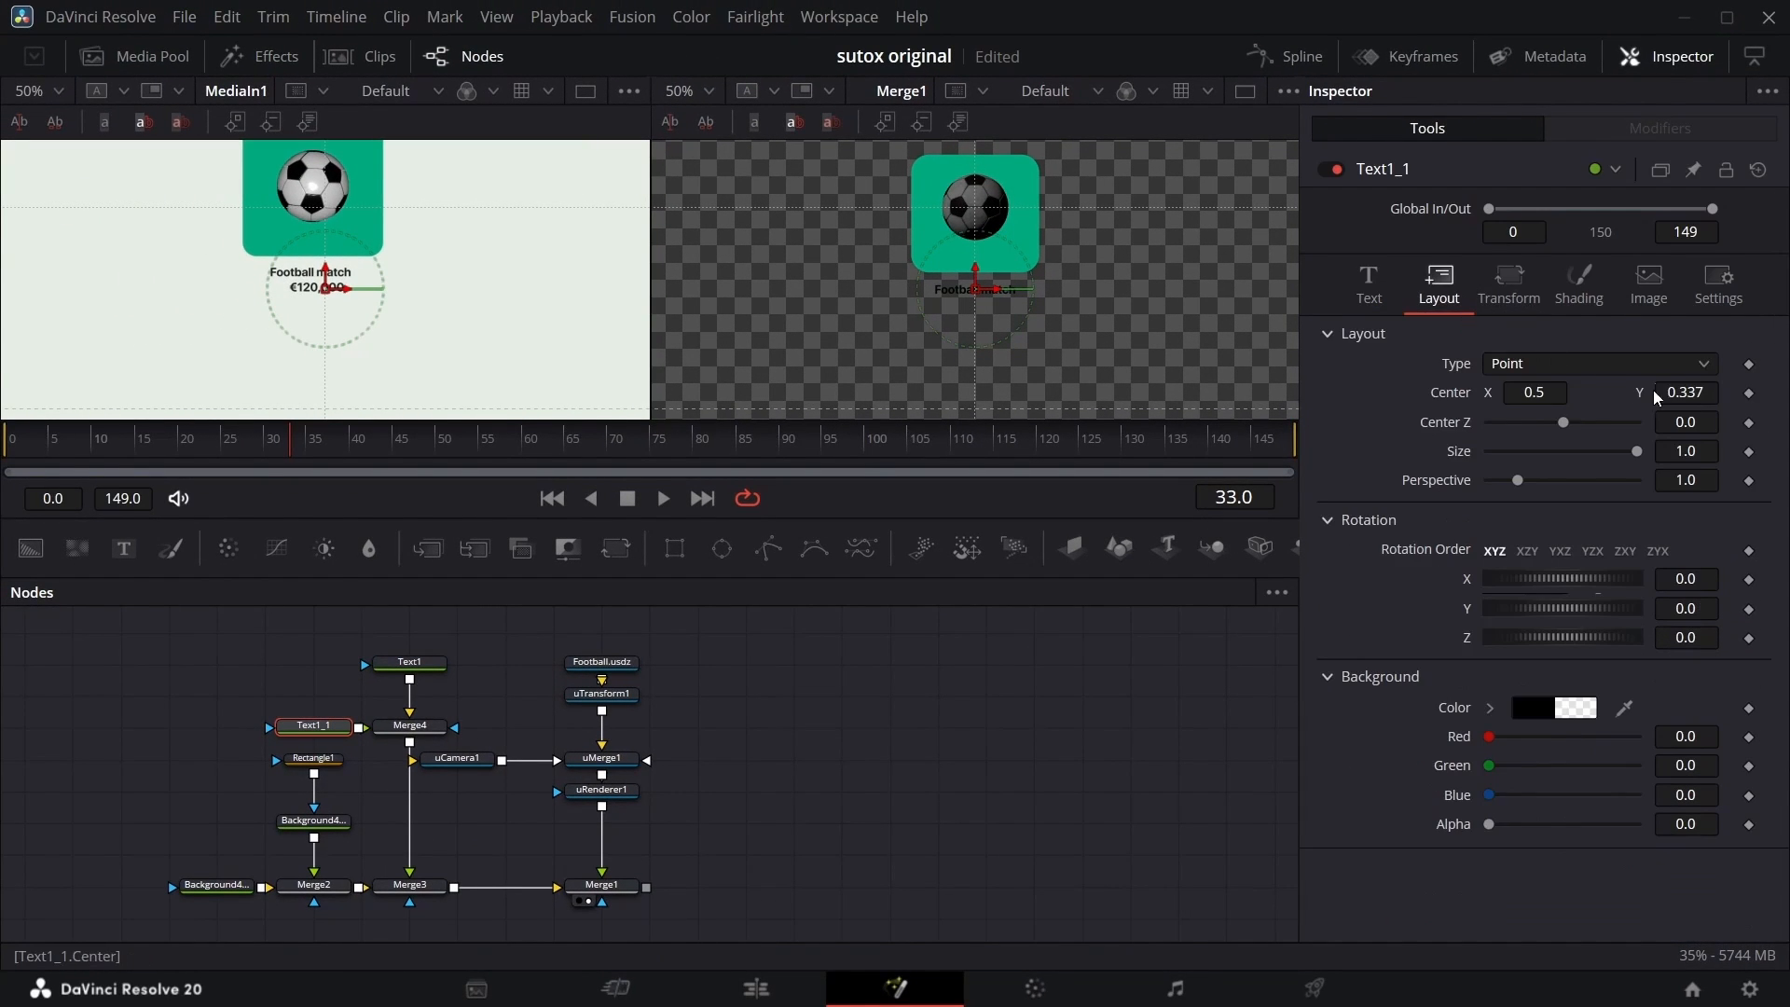
{"action": "left_click_drag", "start_coordinate": [1683, 390], "coordinate": [1650, 389]}
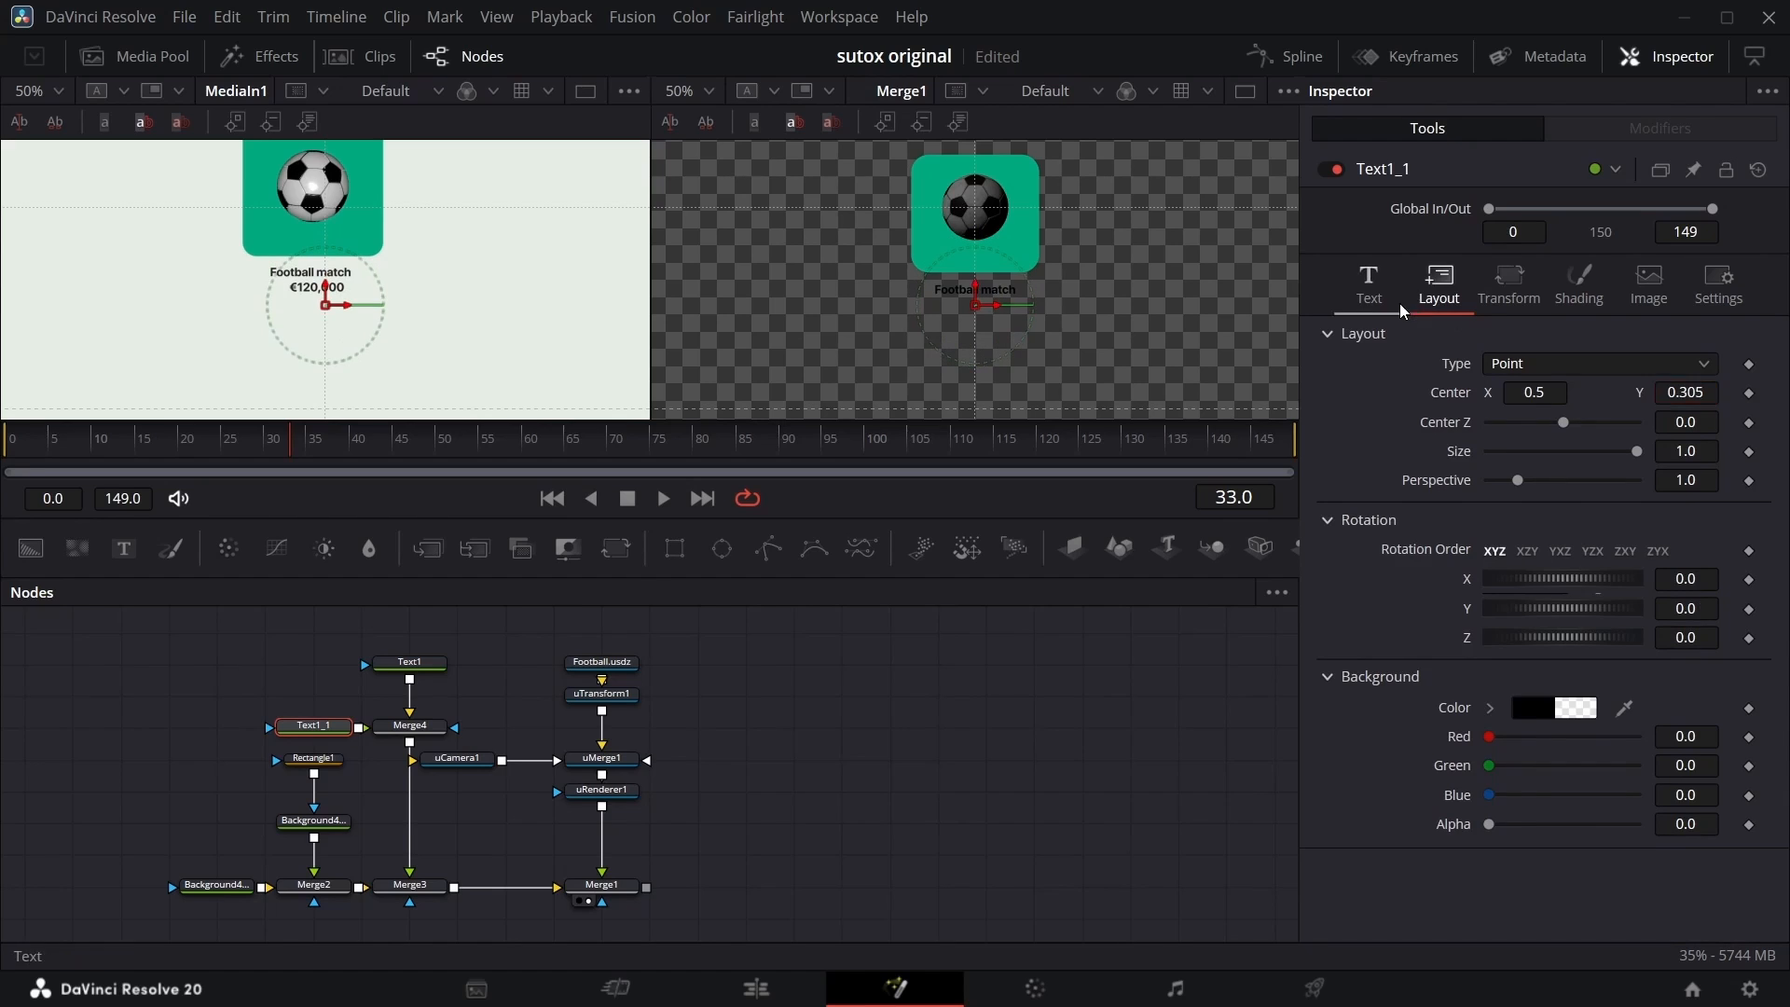
Add an expression to Text1_1's styled text and link it to the Counter control.
{"action": "left_click", "coordinate": [1369, 284]}
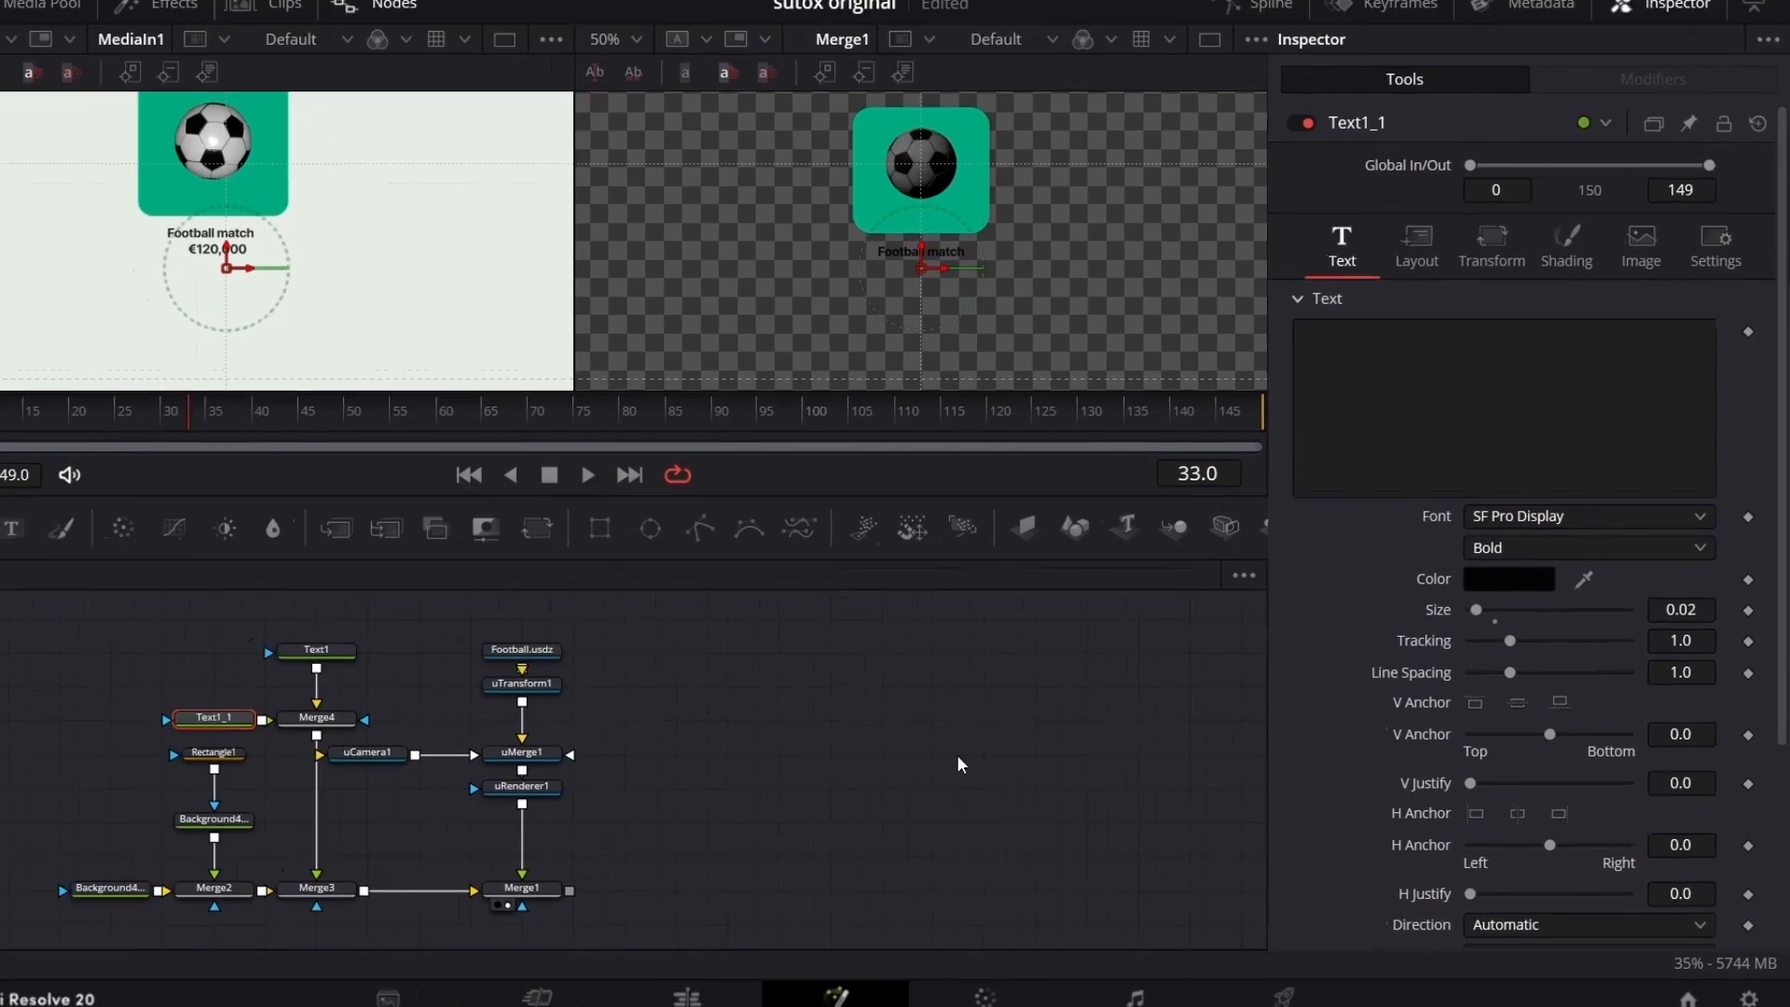
{"action": "scroll", "coordinate": [1203, 616], "scroll_direction": "down", "scroll_amount": 3}
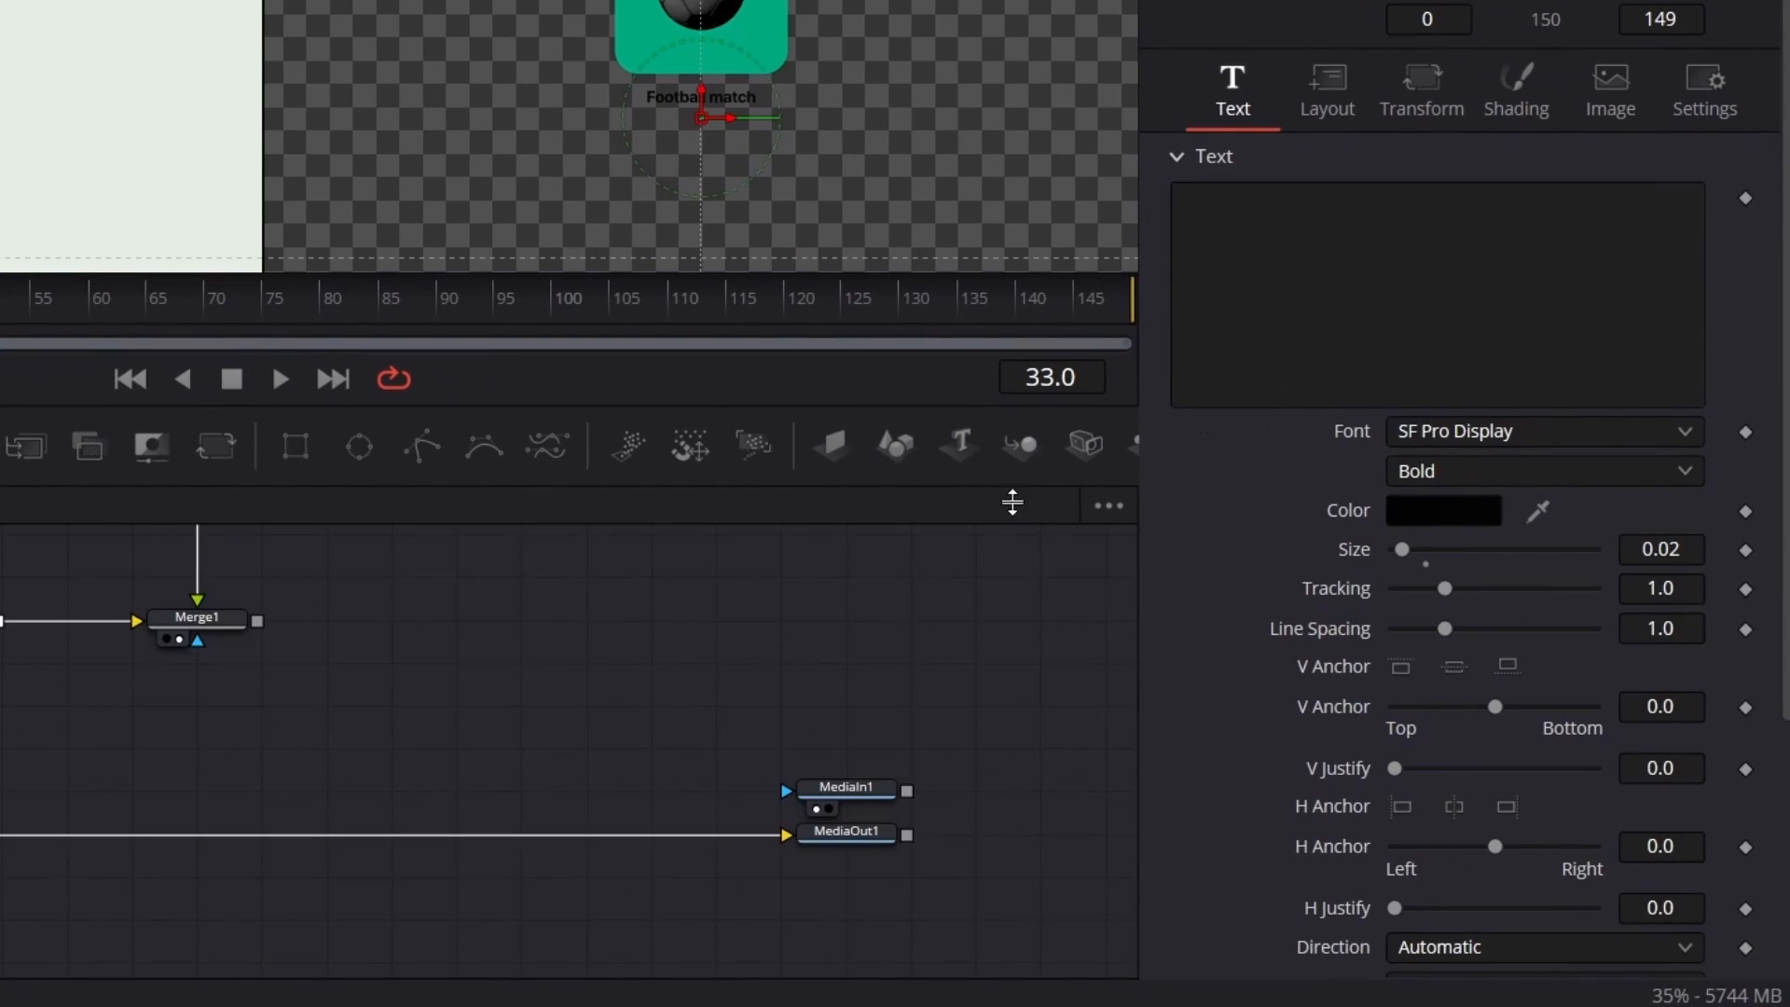
{"action": "scroll", "coordinate": [1007, 504], "scroll_direction": "up", "scroll_amount": 3}
{"action": "right_click", "coordinate": [1259, 321]}
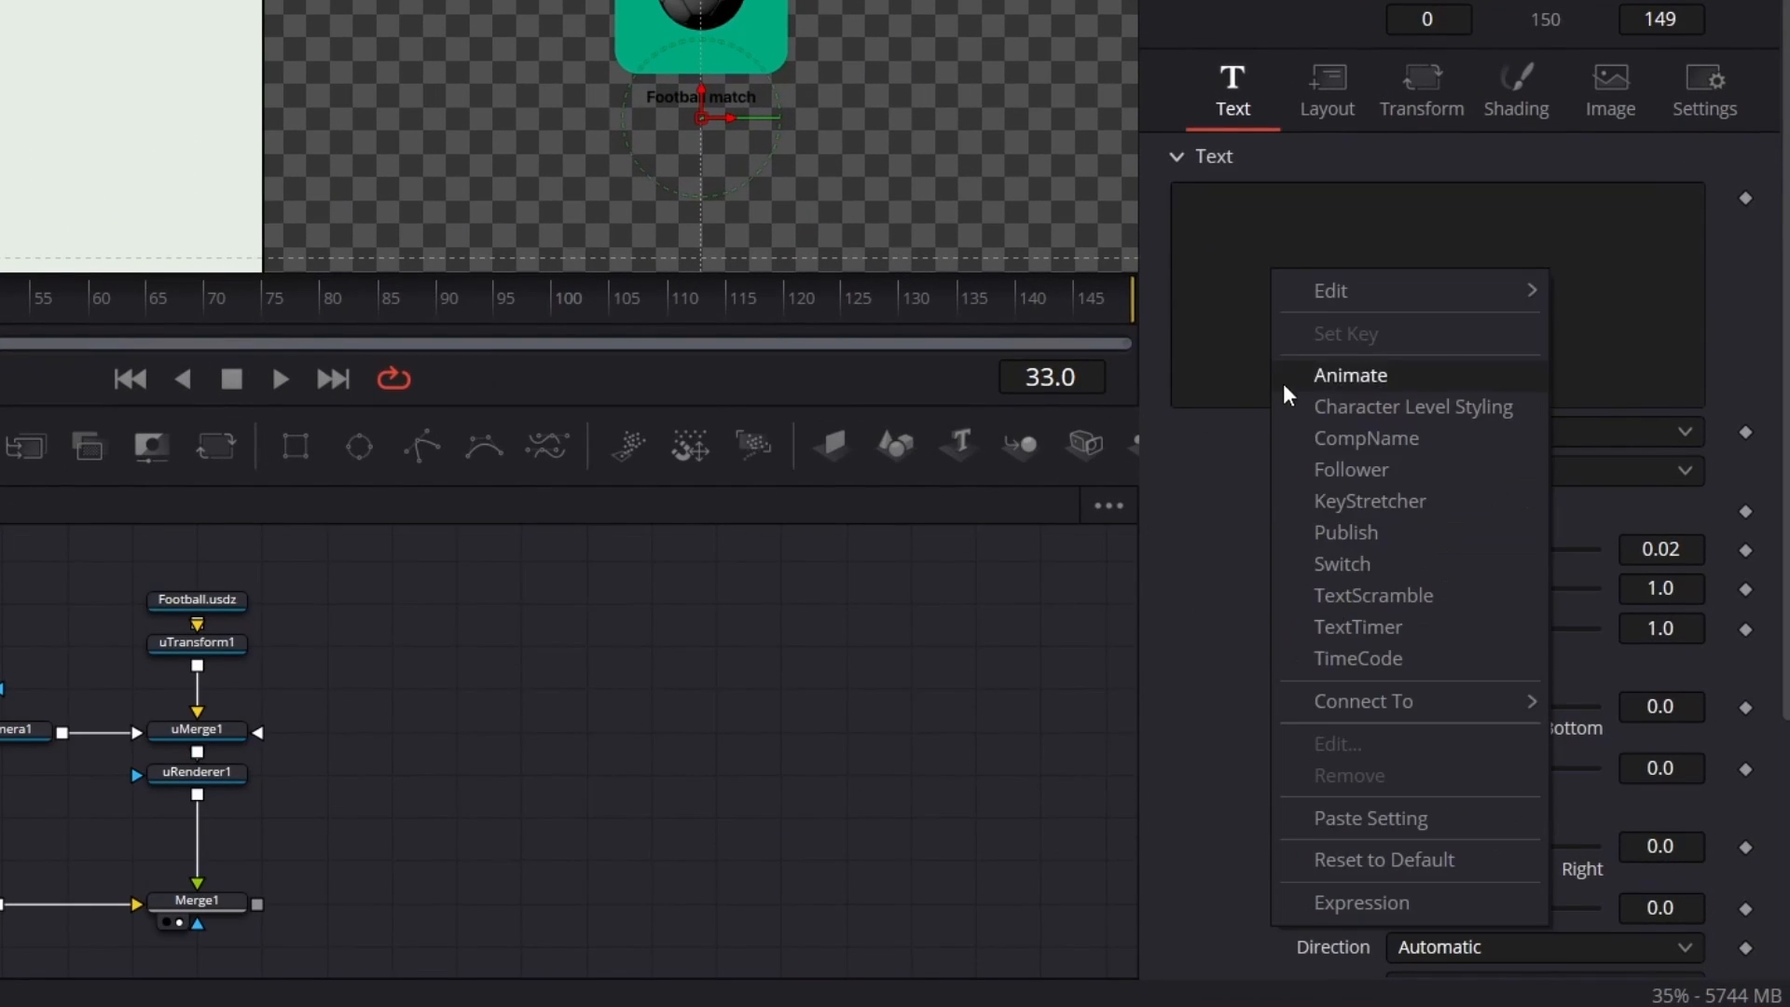
{"action": "left_click", "coordinate": [1370, 893]}
{"action": "scroll", "coordinate": [1214, 140], "scroll_direction": "down", "scroll_amount": 5}
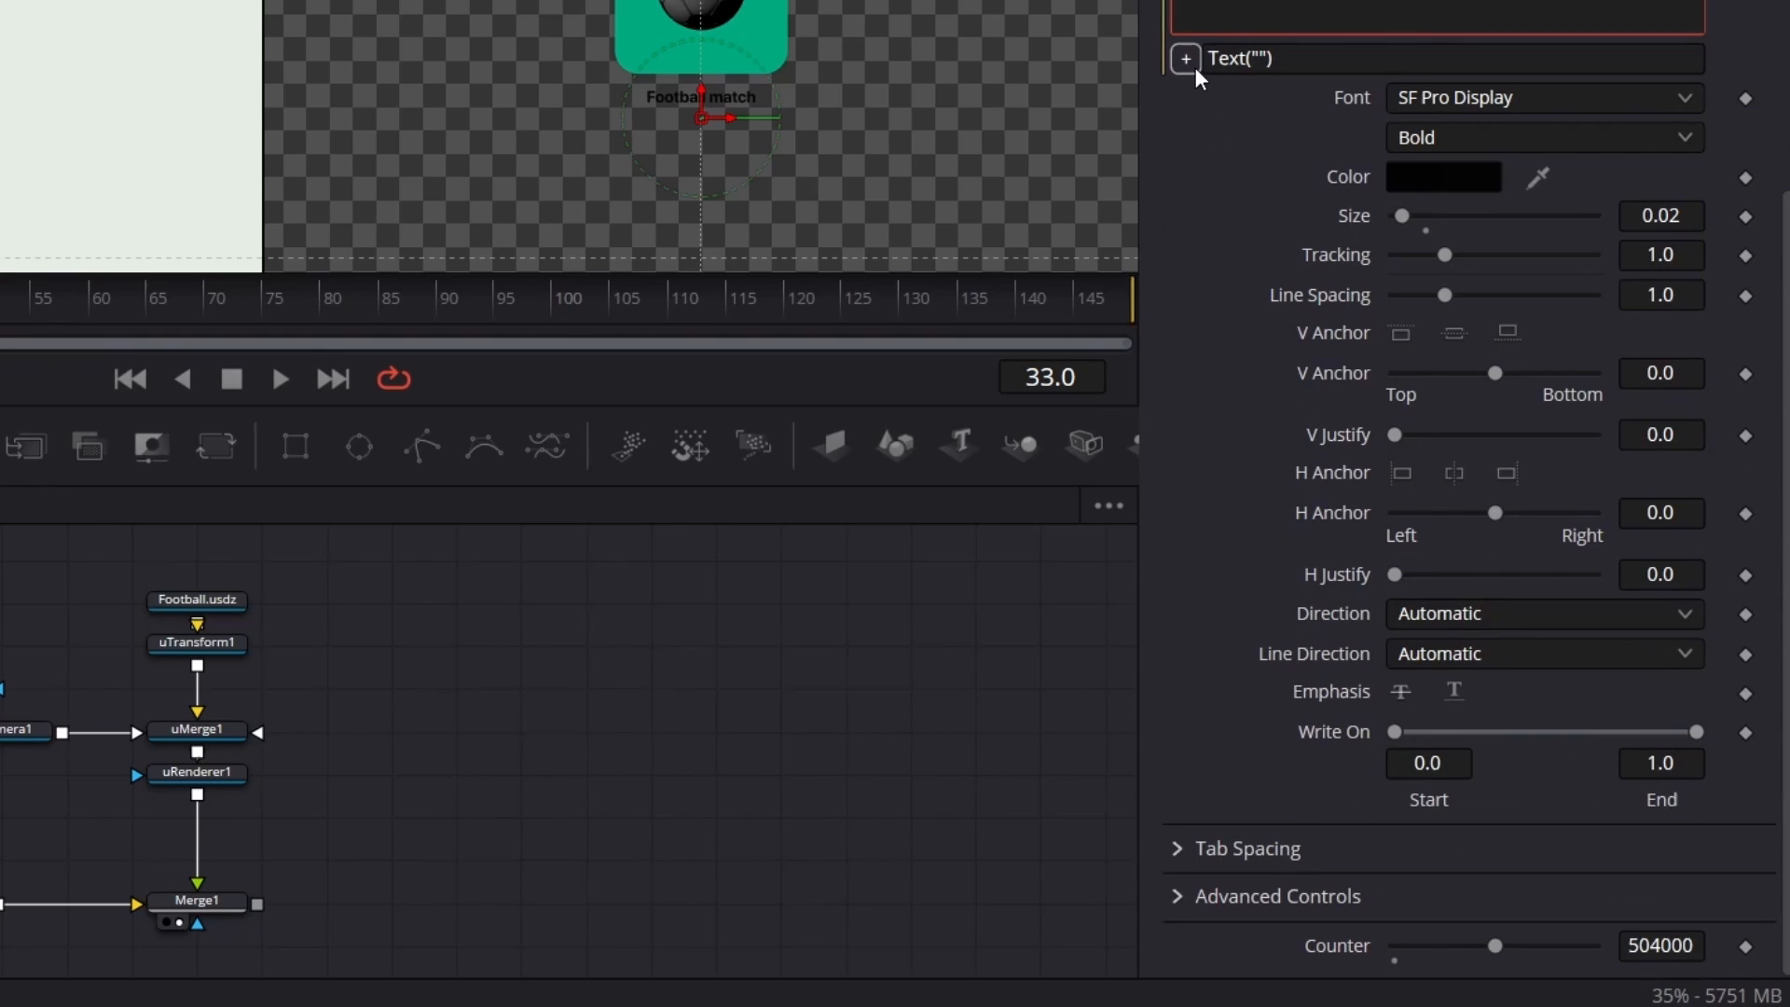
{"action": "left_click_drag", "start_coordinate": [1196, 69], "coordinate": [1318, 947]}
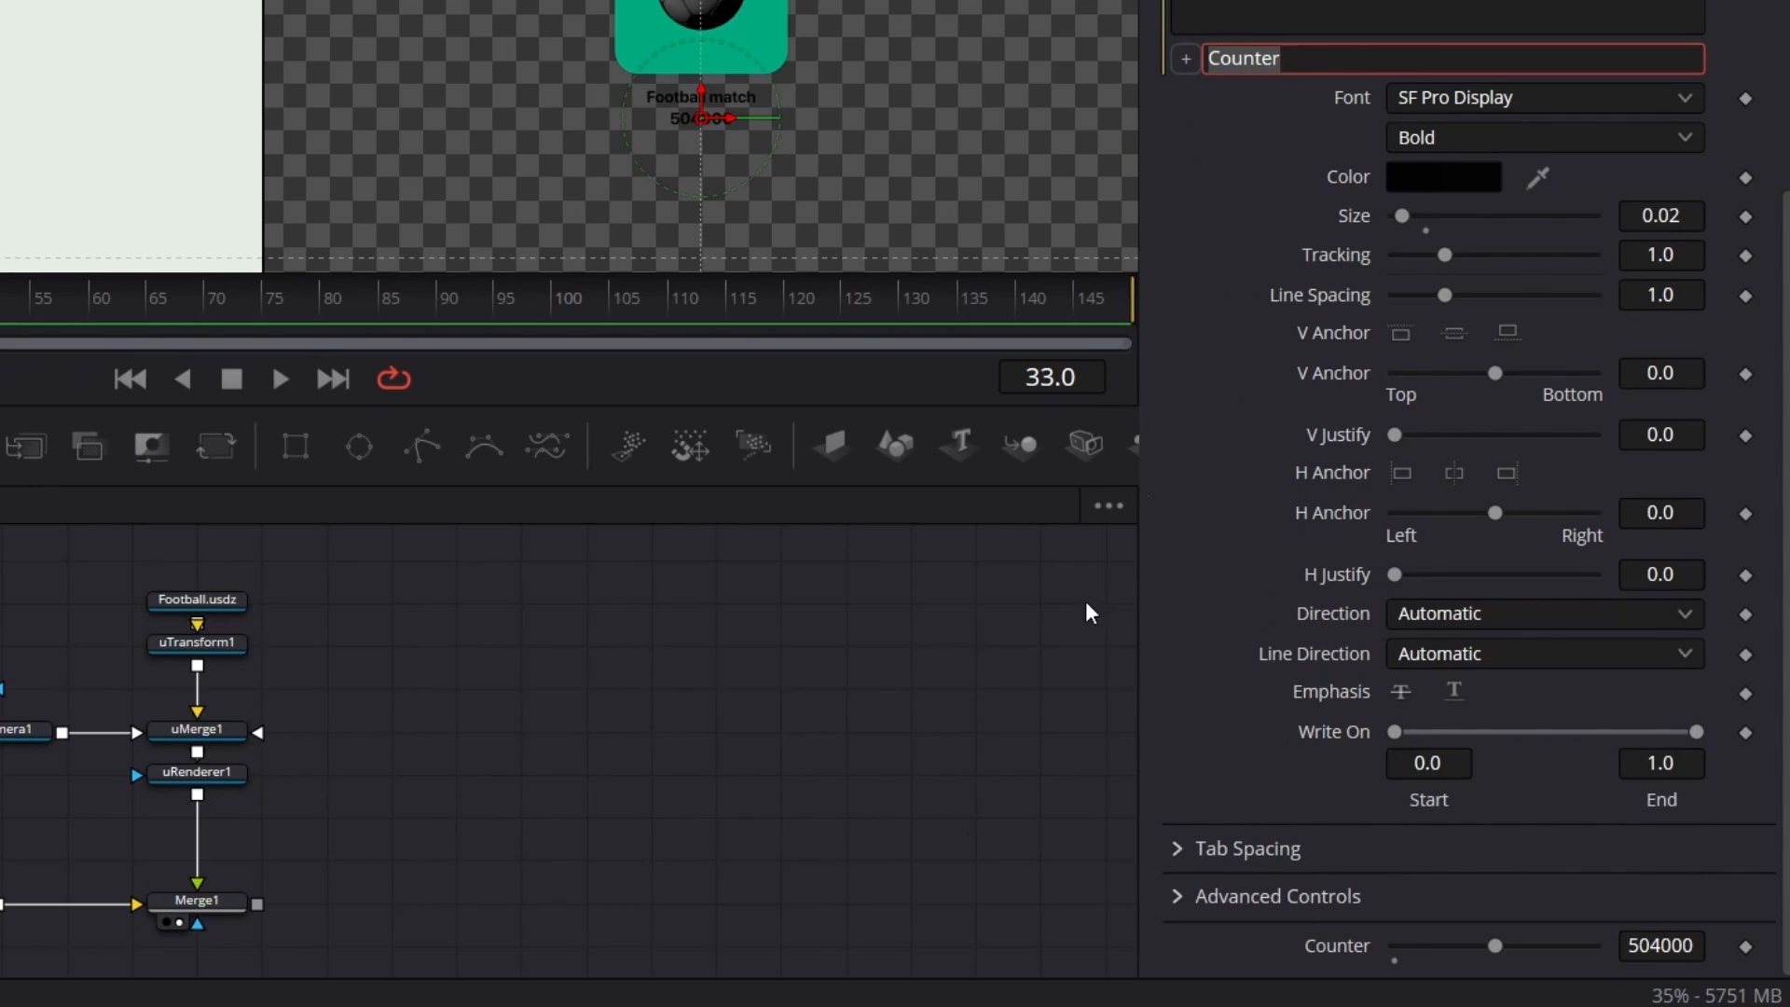
Replace the Counter expression with the copied number-formatting code that has a thousands separator, prefix and postfix.
{"action": "key", "text": "BackSpace"}
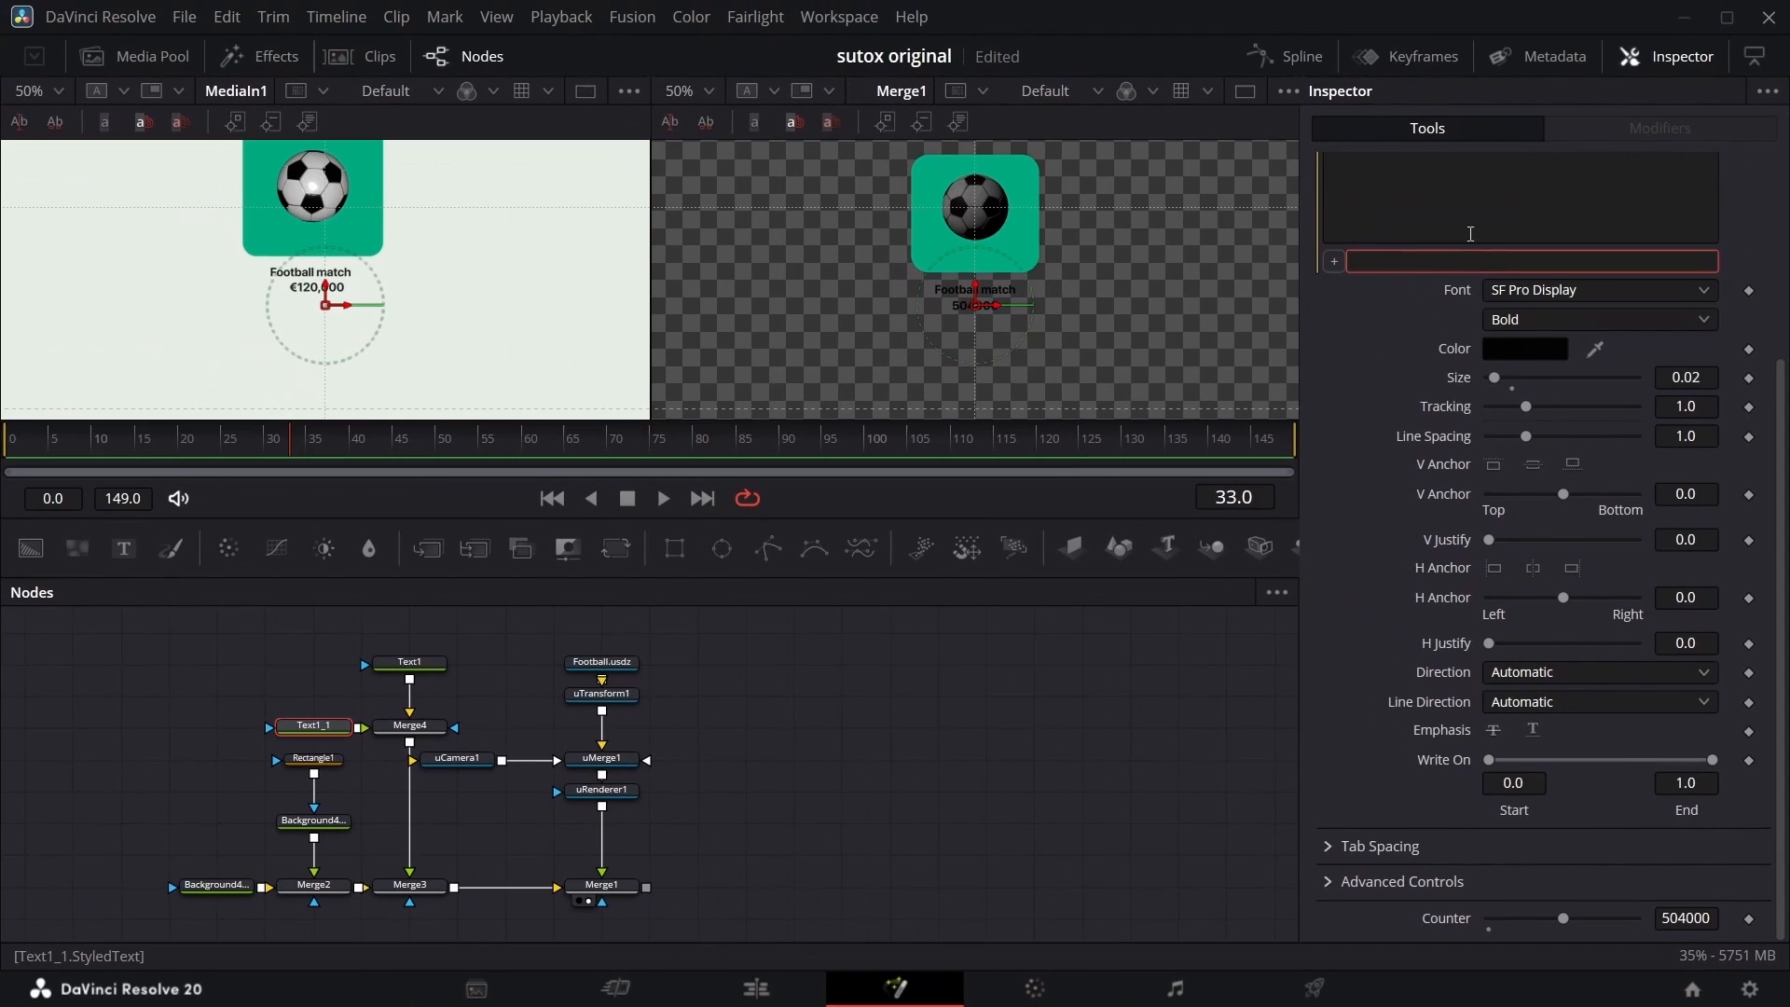
{"action": "key", "text": "ctrl+v"}
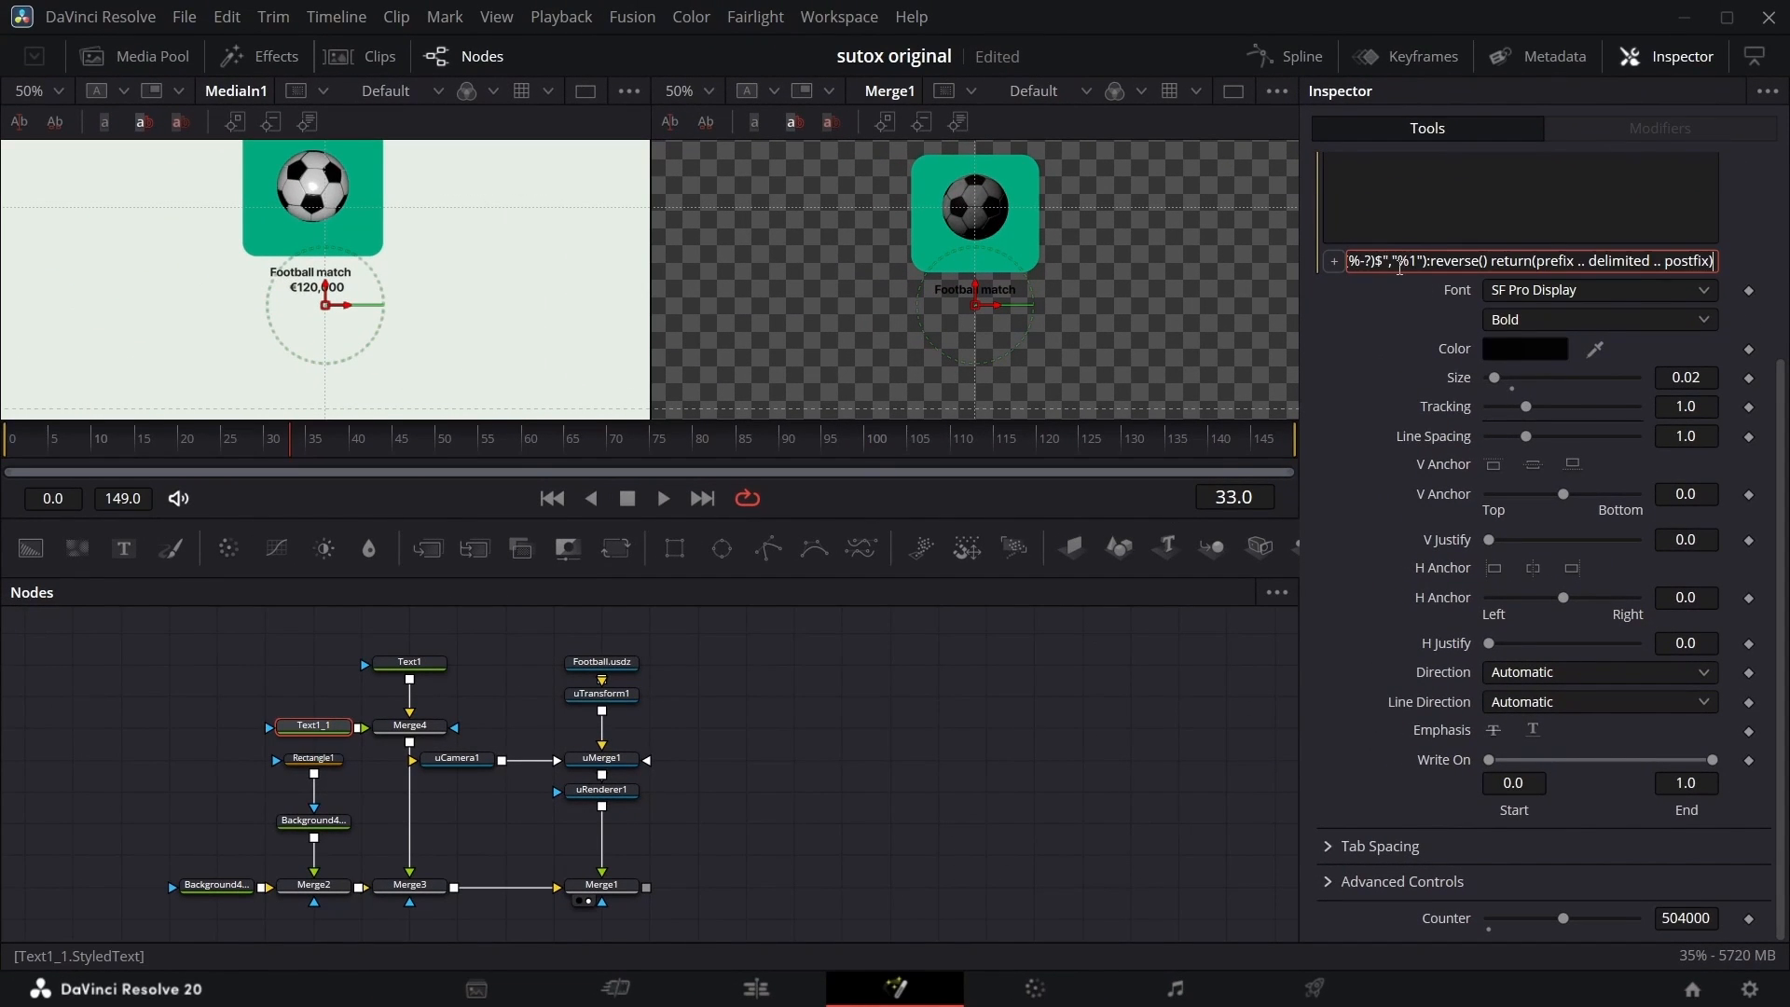
{"action": "key", "text": "Return"}
Merge the output of Merge1 over Background4 and view MediaOut1.
{"action": "scroll", "coordinate": [756, 811], "scroll_direction": "down", "scroll_amount": 3}
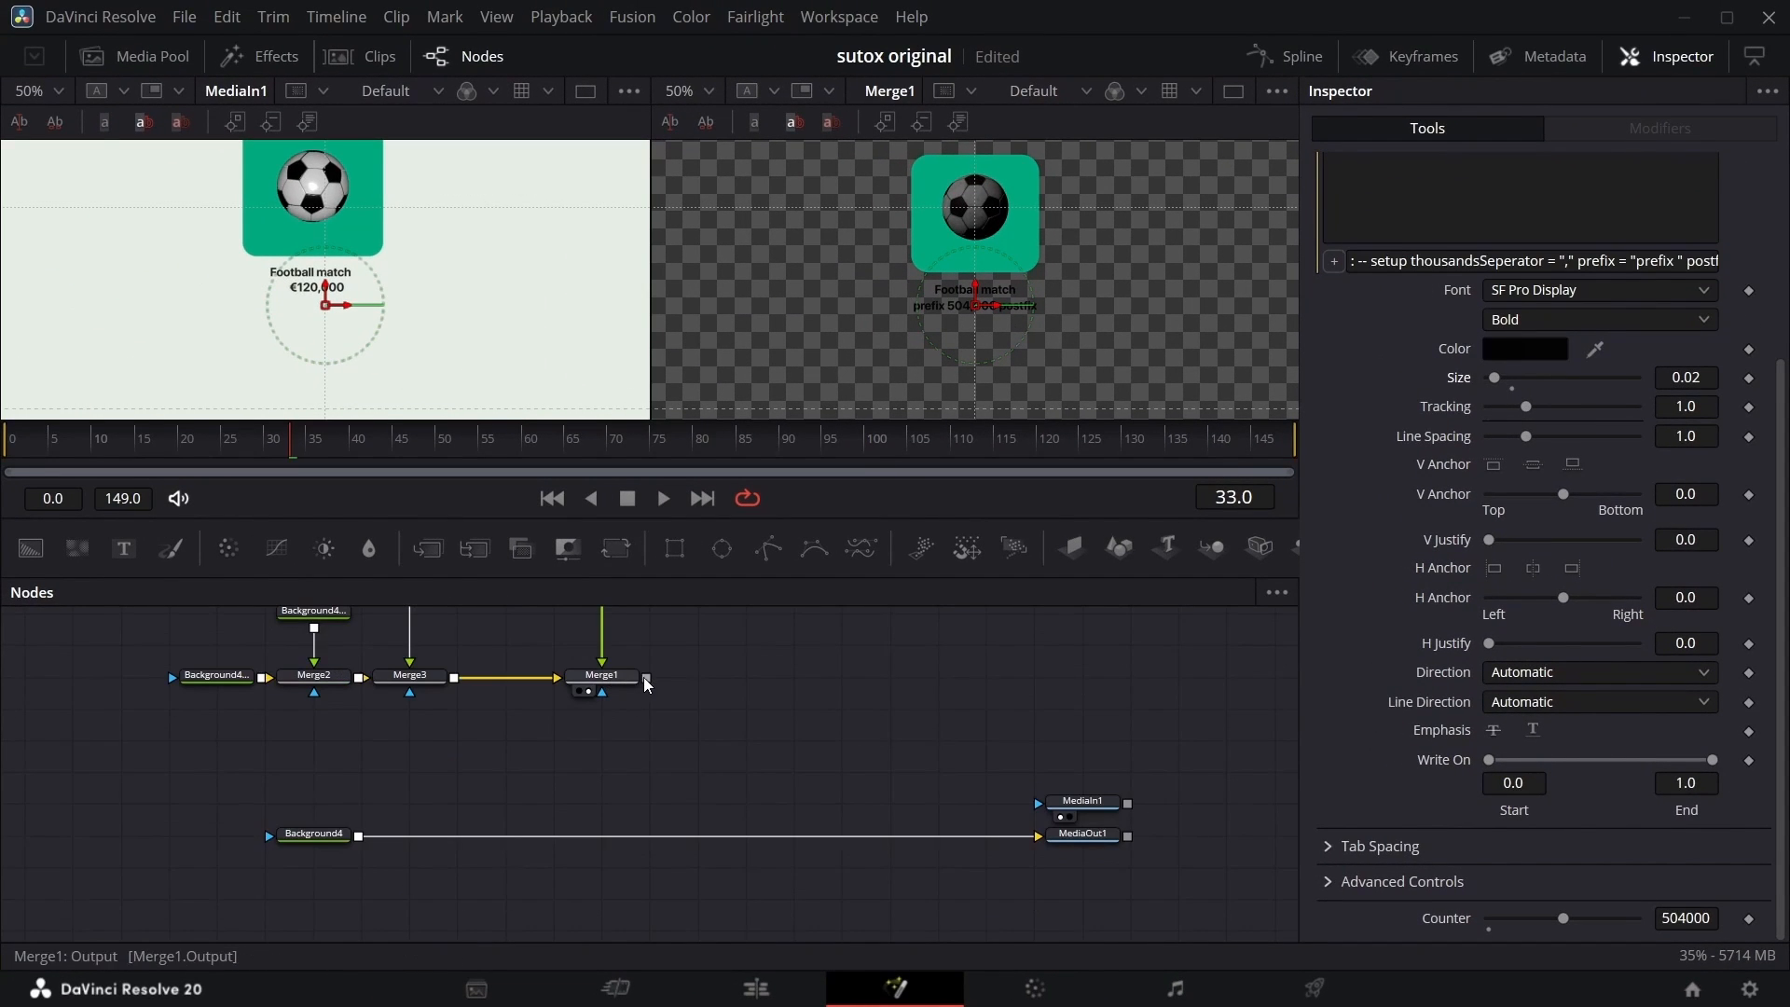
{"action": "left_click_drag", "start_coordinate": [648, 679], "coordinate": [364, 841]}
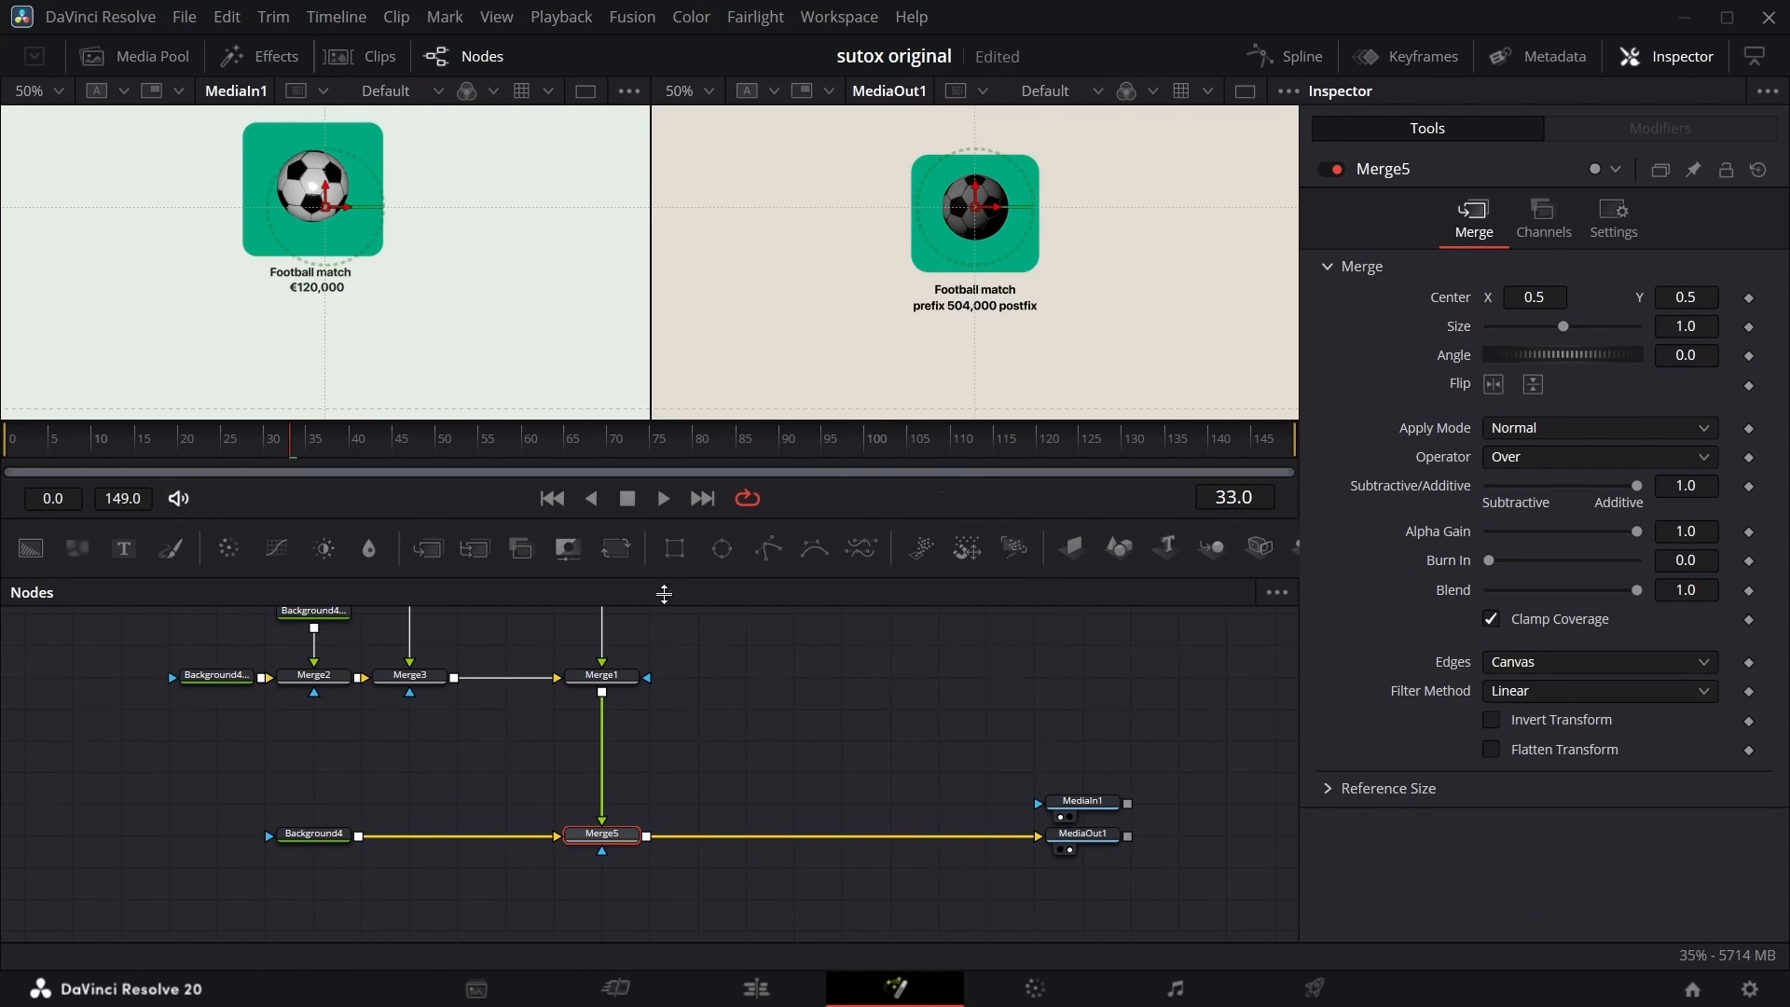
Remove the word "prefix" from the prefix value in Text1_1's text expression.
{"action": "scroll", "coordinate": [582, 765], "scroll_direction": "up", "scroll_amount": 4}
{"action": "left_click", "coordinate": [334, 800]}
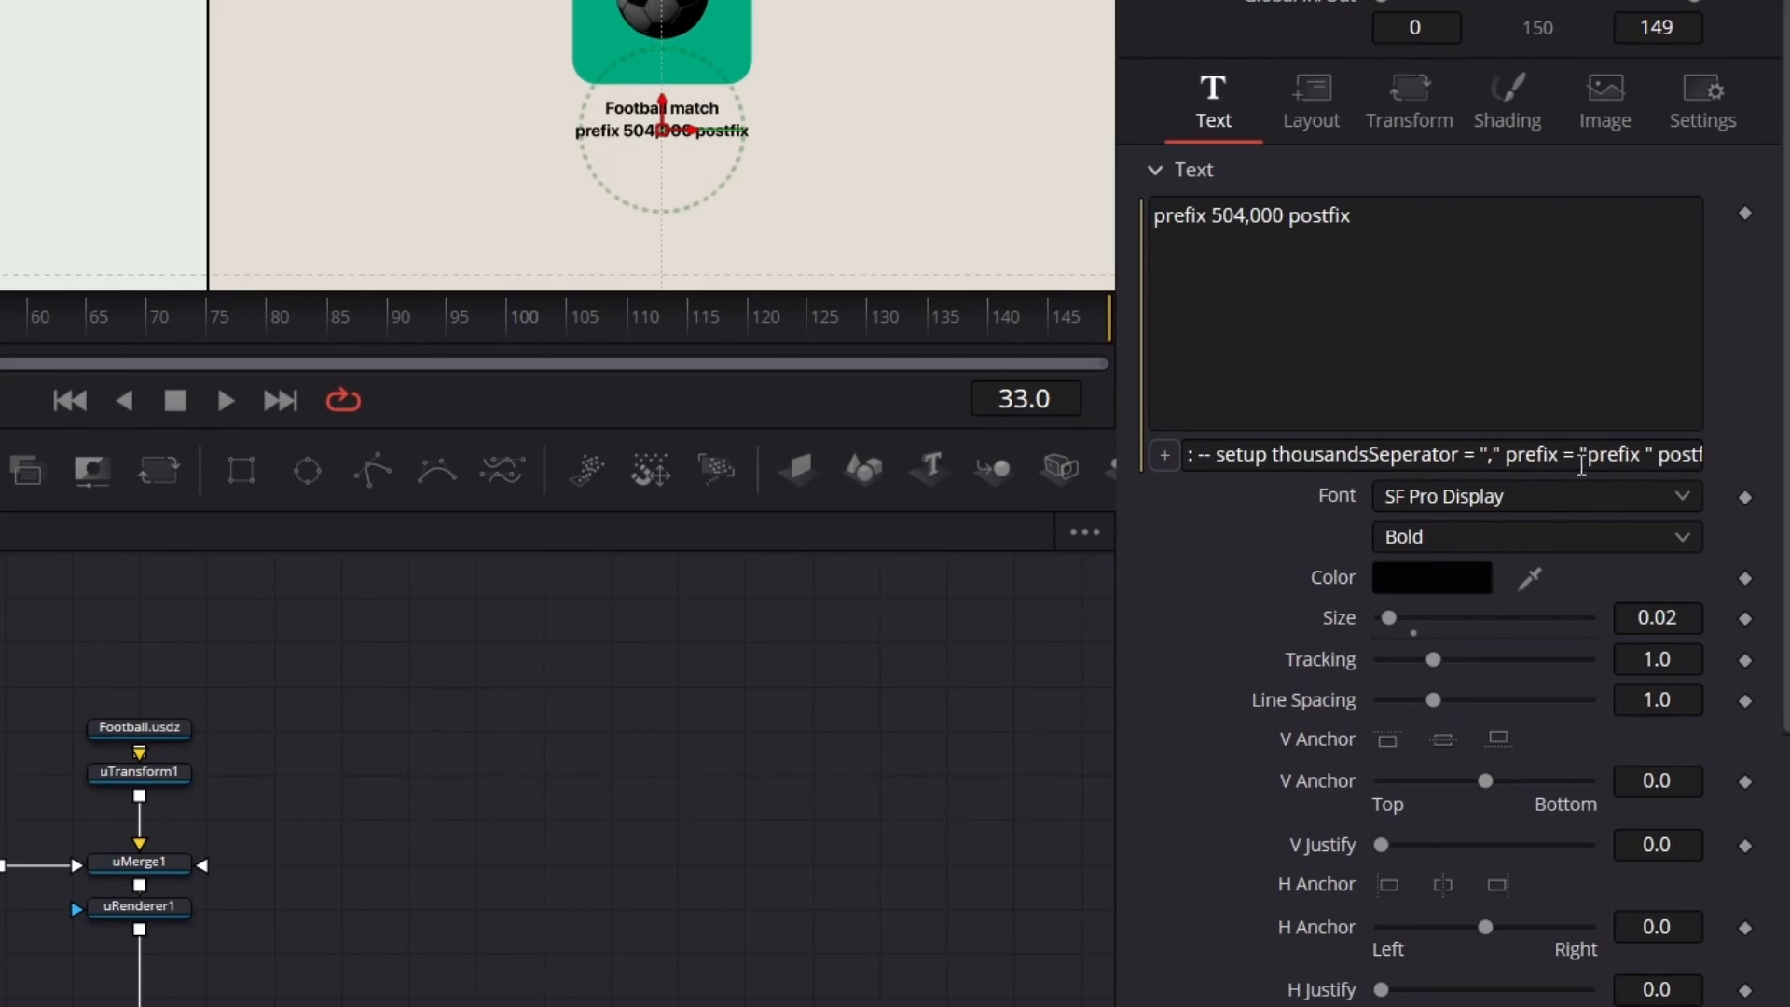
{"action": "left_click", "coordinate": [1640, 456]}
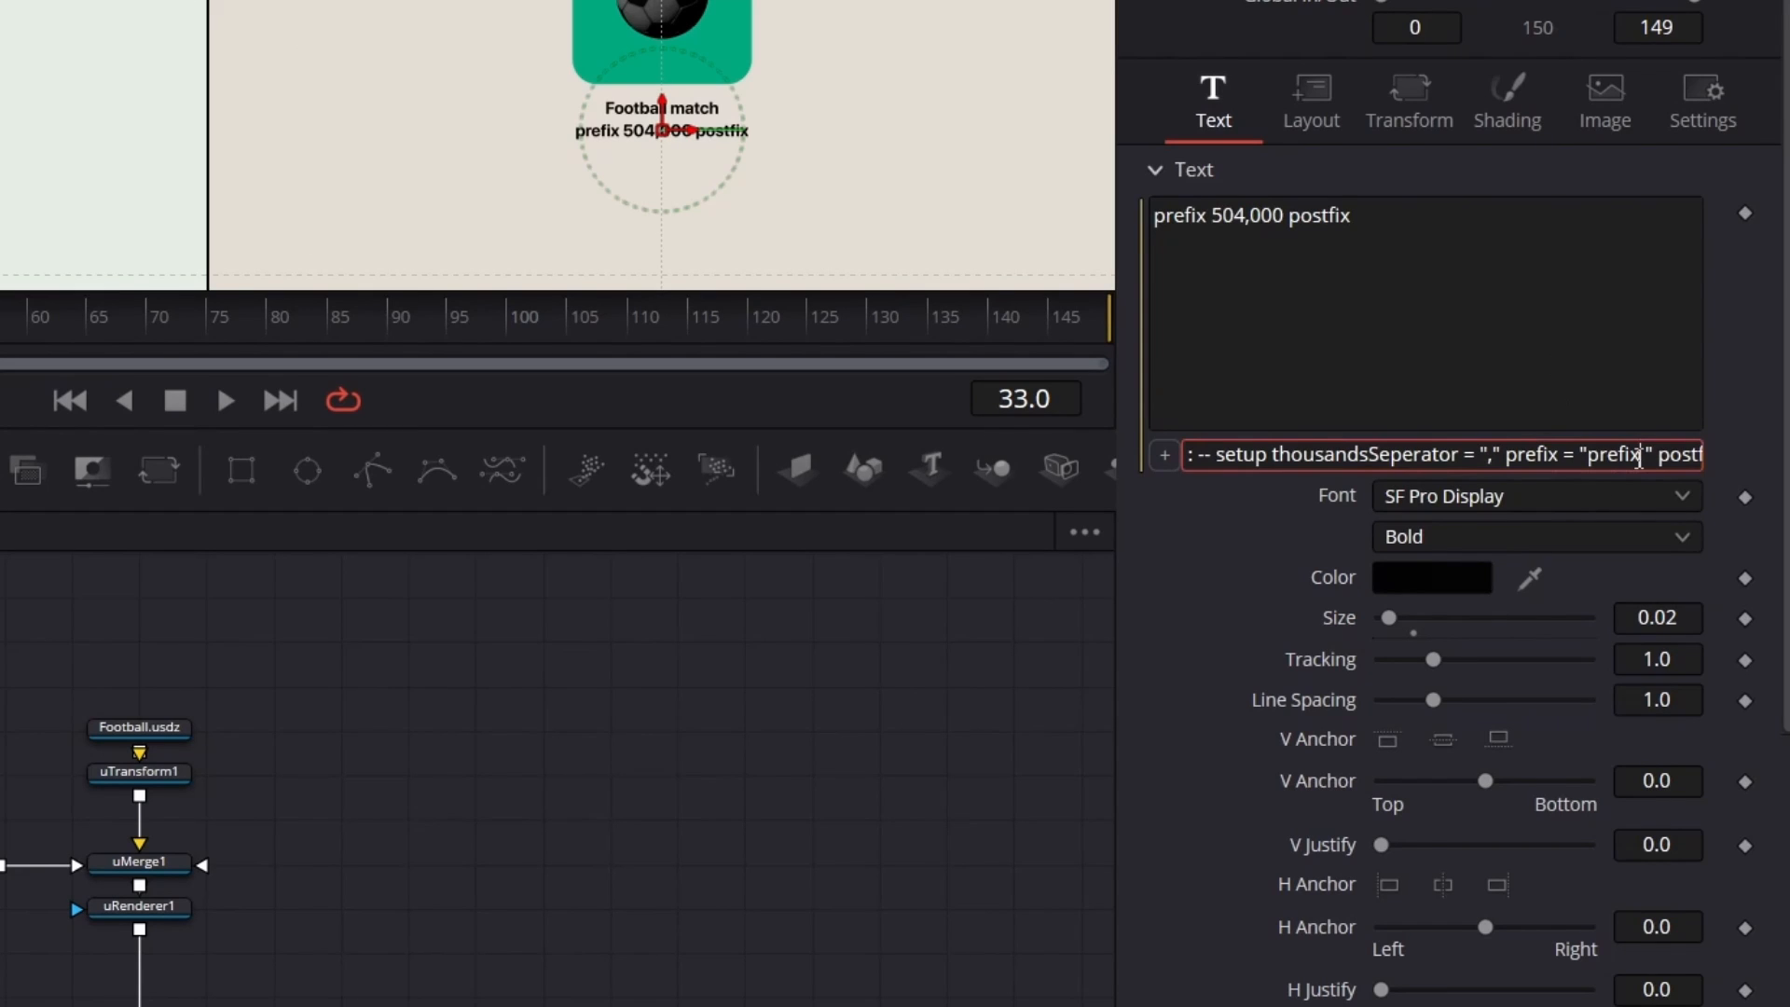
{"action": "key", "text": "BackSpace"}
{"action": "key", "text": "BackSpace"}
{"action": "key", "text": "BackSpace"}
{"action": "key", "text": "BackSpace"}
{"action": "key", "text": "BackSpace"}
{"action": "key", "text": "BackSpace"}
{"action": "key", "text": "Return"}
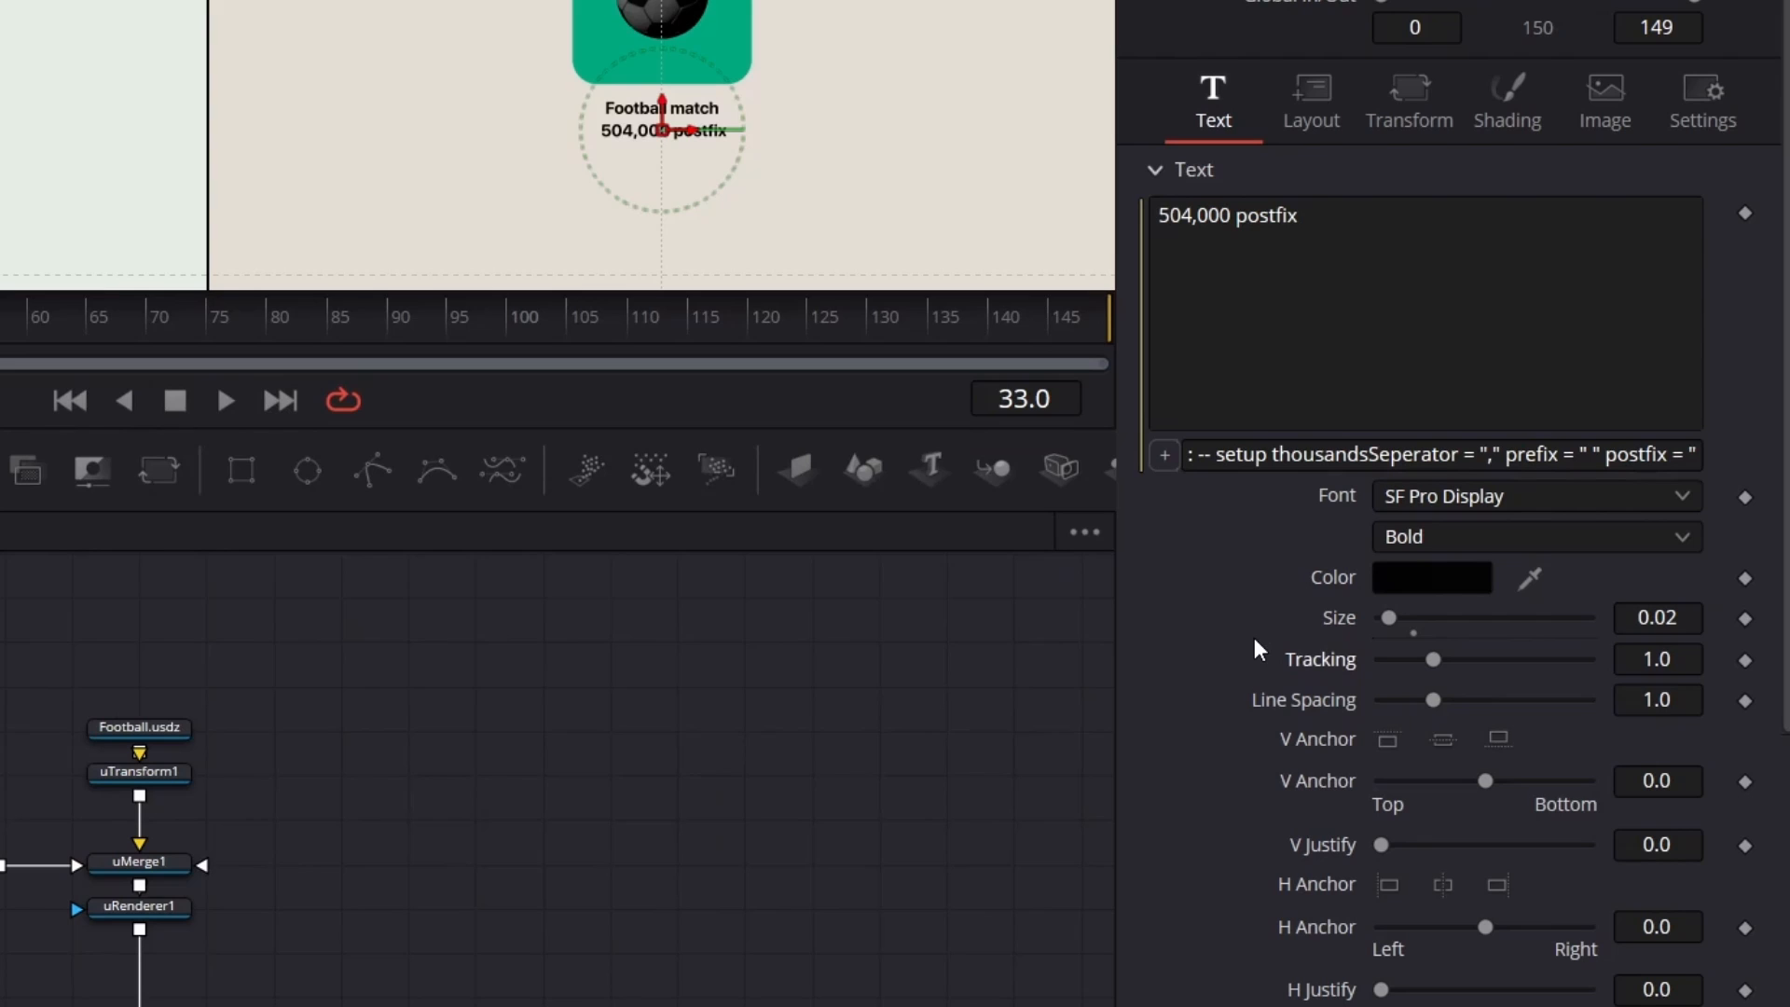
Set the prefix value in the text expression to the € symbol.
{"action": "left_click", "coordinate": [1591, 454]}
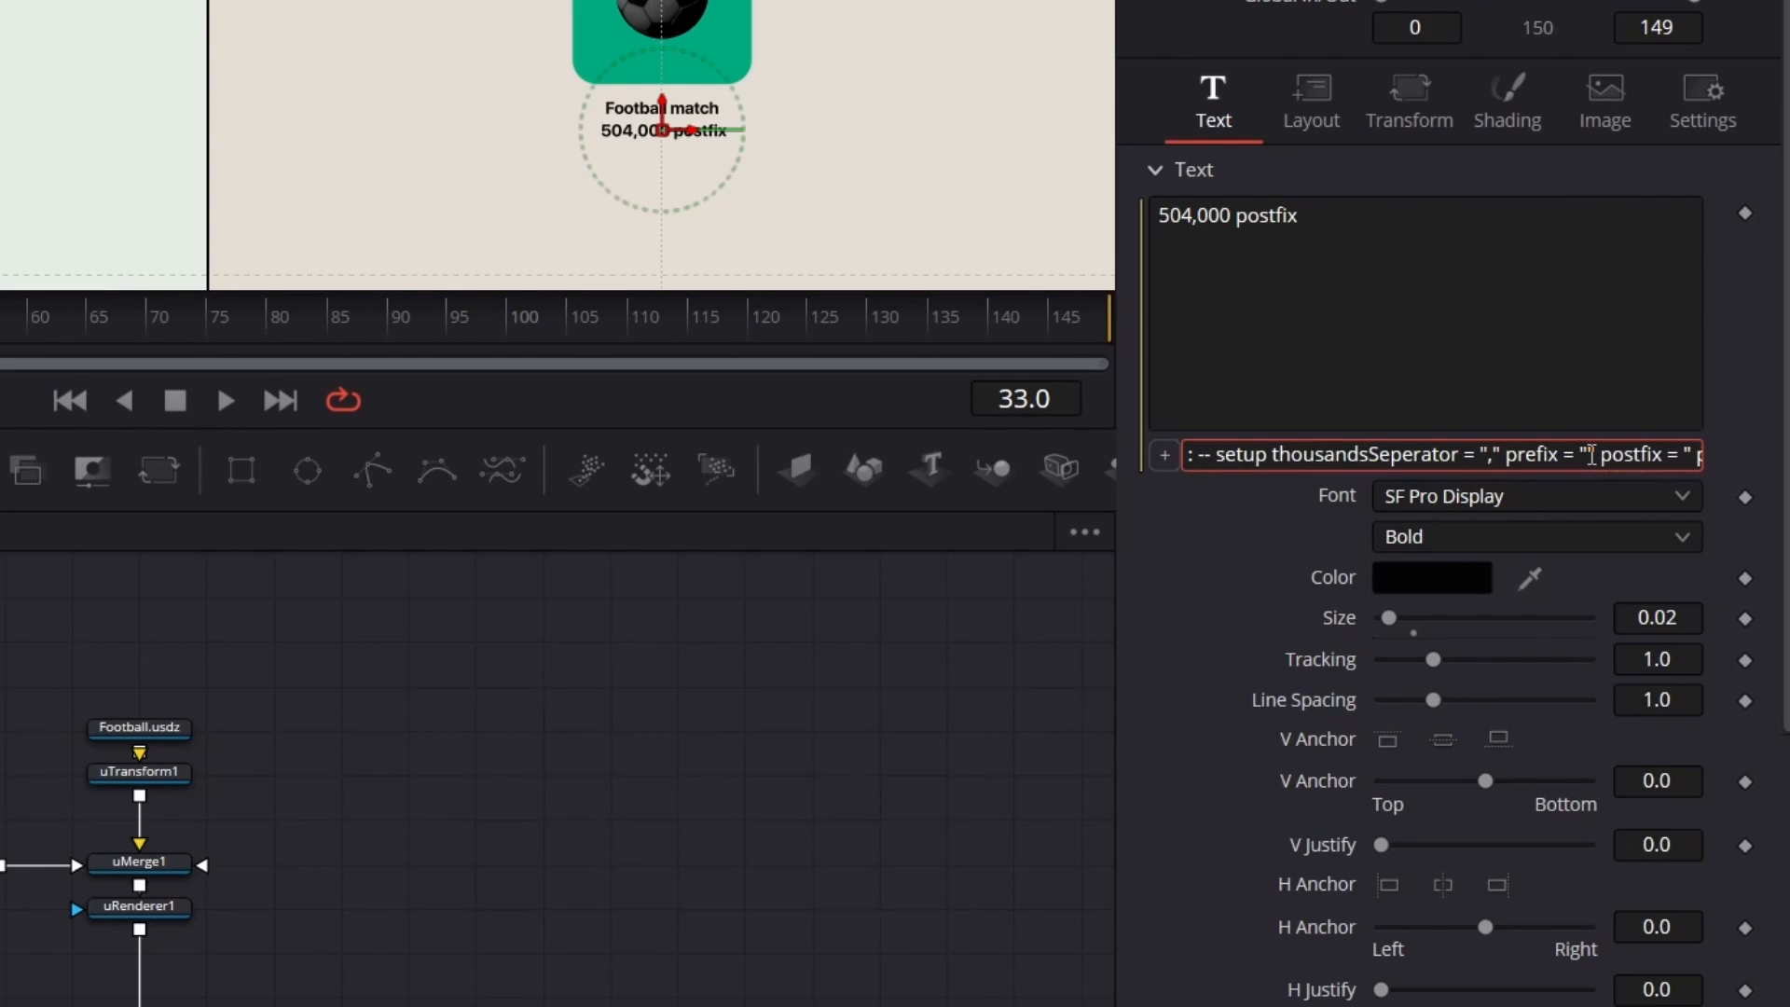
{"action": "key", "text": "super+period"}
{"action": "scroll", "coordinate": [1474, 709], "scroll_direction": "down", "scroll_amount": 3}
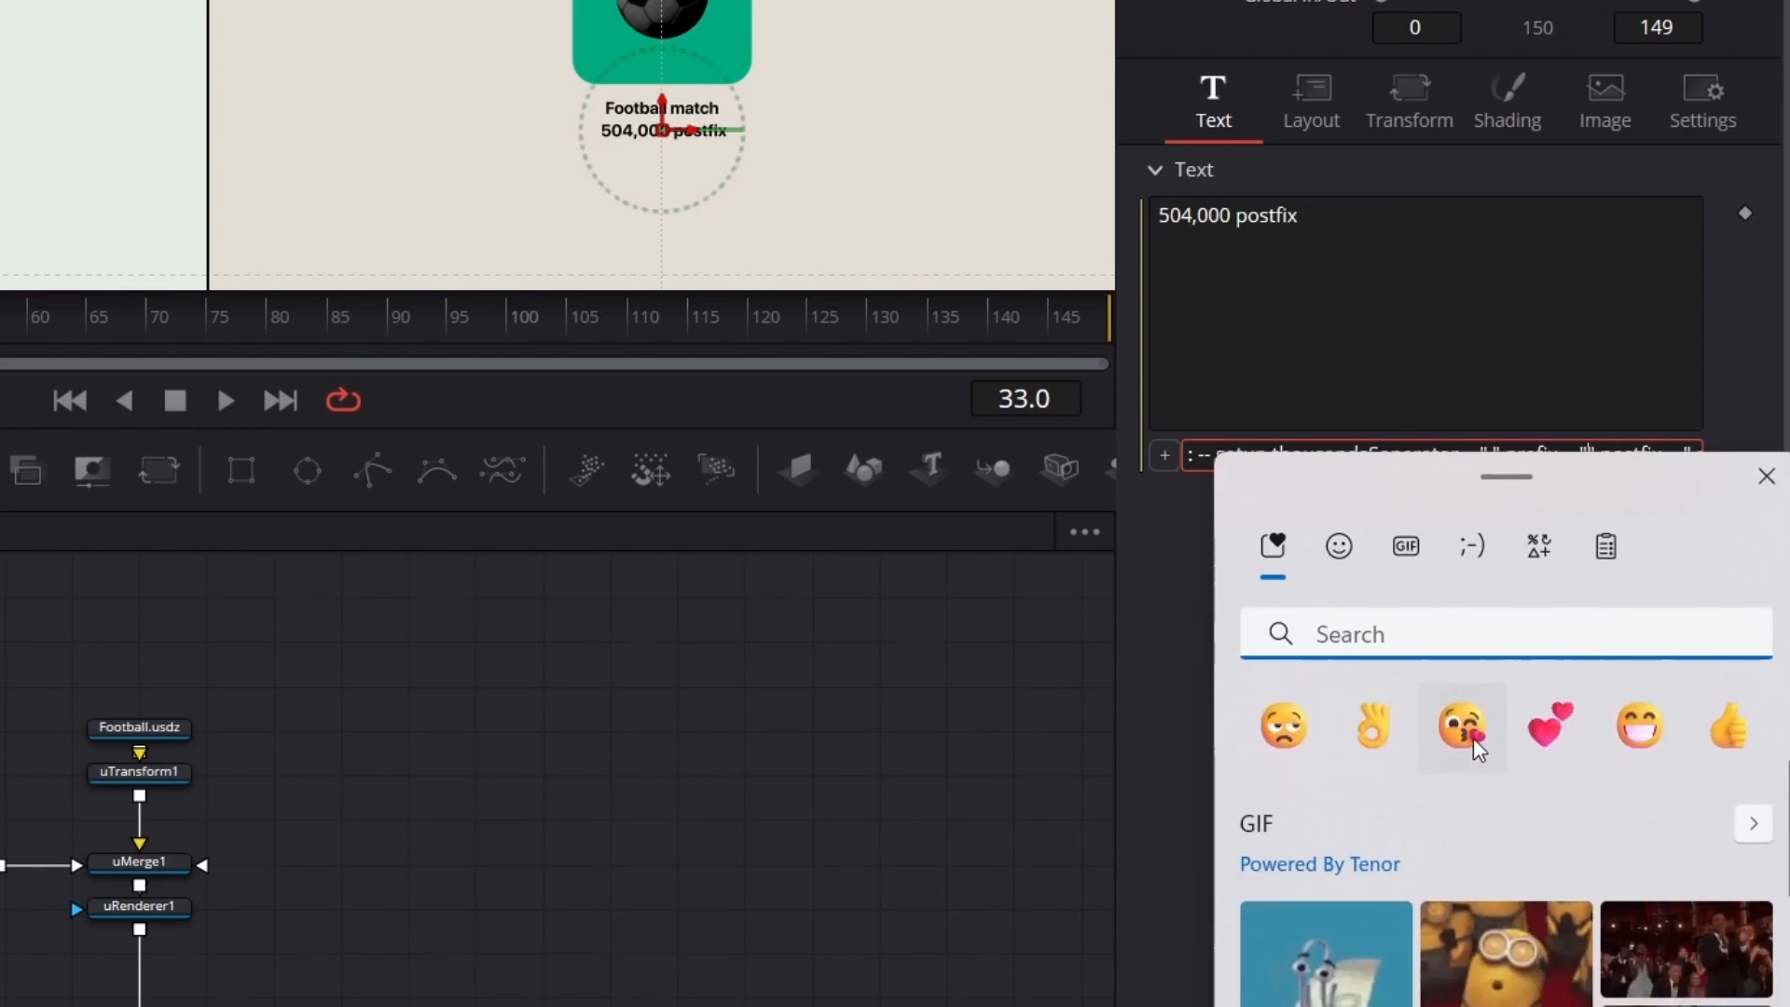
{"action": "scroll", "coordinate": [1480, 751], "scroll_direction": "down", "scroll_amount": 2}
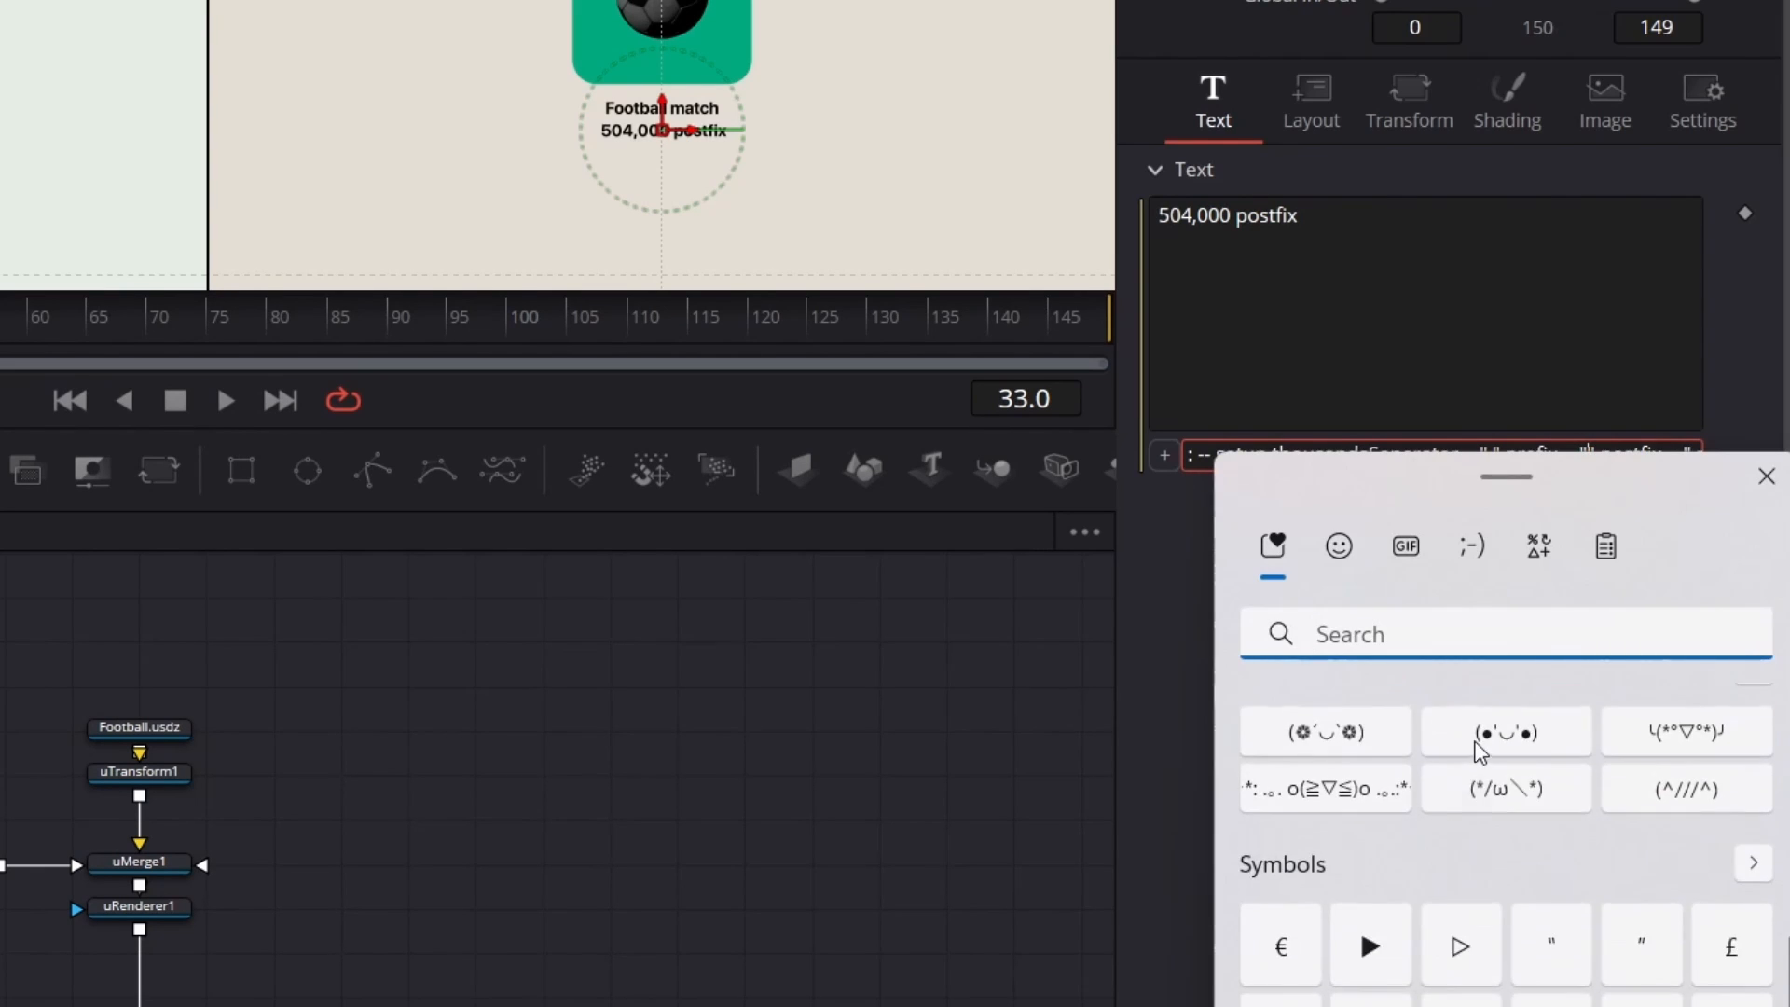
{"action": "left_click", "coordinate": [1280, 952]}
{"action": "key", "text": "Escape"}
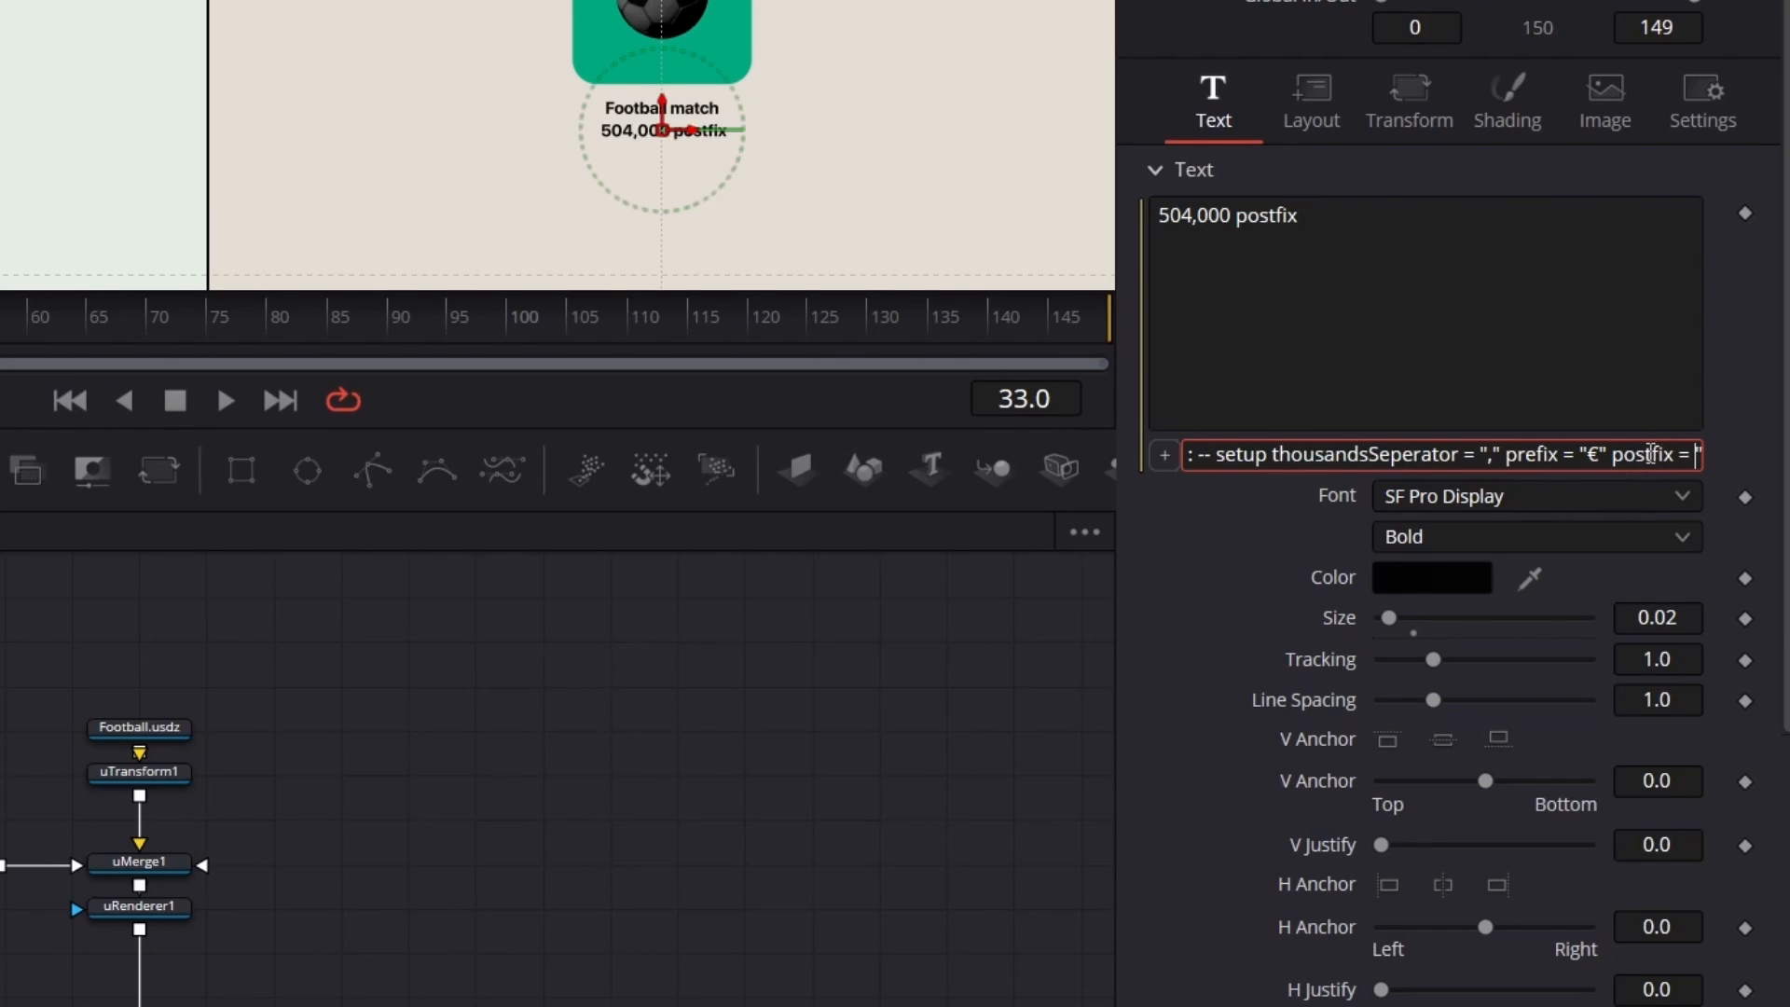
Remove the word "postfix" from the postfix value in the text expression and apply it.
{"action": "type", "text": "postfix\""}
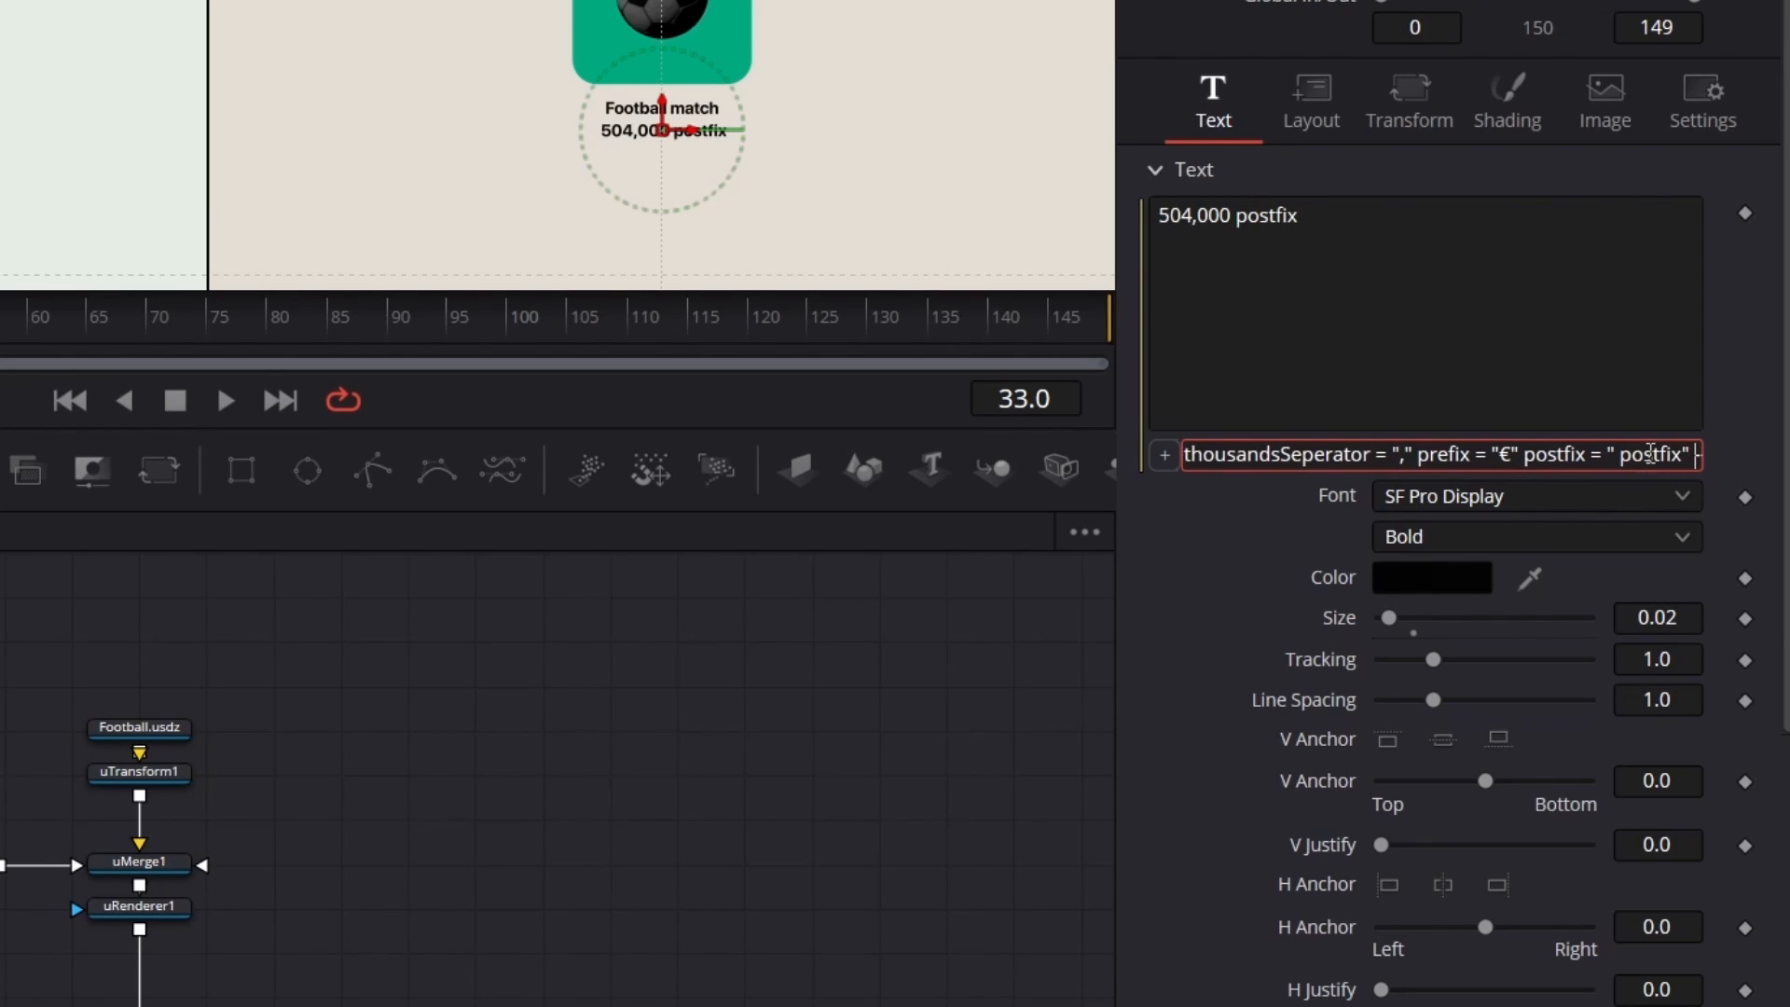
{"action": "key", "text": "BackSpace"}
{"action": "key", "text": "BackSpace"}
{"action": "key", "text": "BackSpace"}
{"action": "key", "text": "BackSpace"}
{"action": "key", "text": "BackSpace"}
{"action": "key", "text": "BackSpace"}
{"action": "key", "text": "BackSpace"}
{"action": "key", "text": "BackSpace"}
{"action": "key", "text": "Return"}
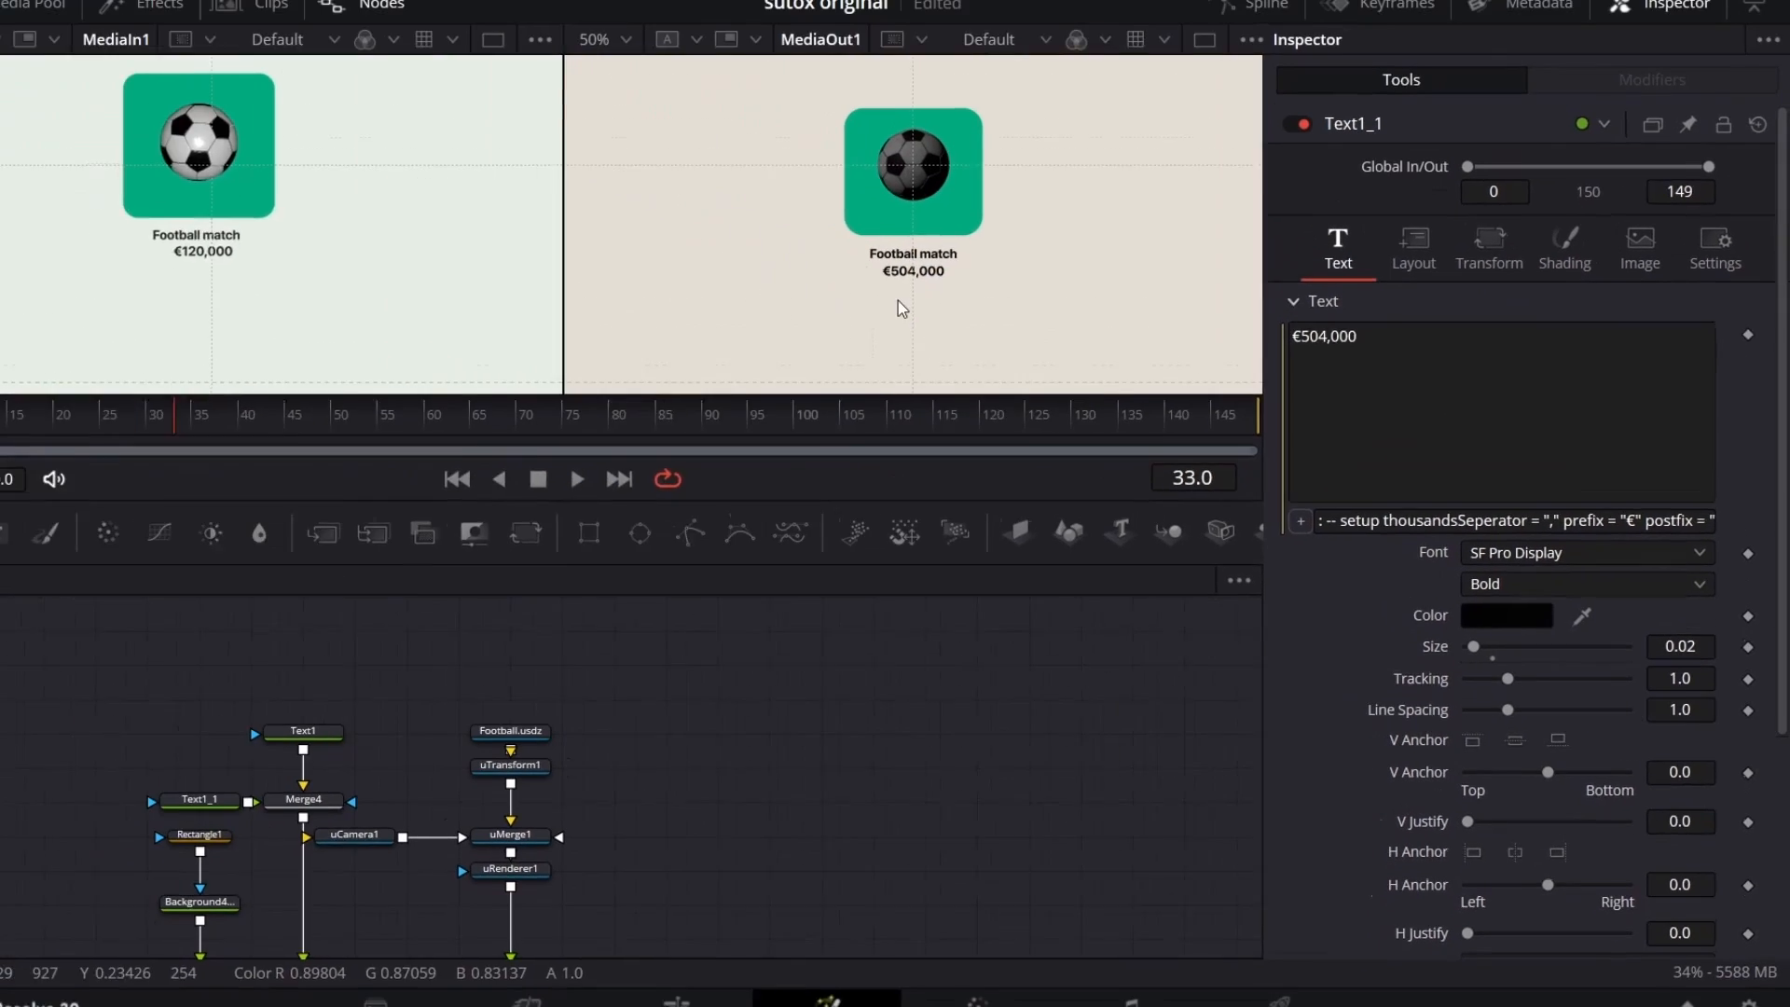
Raise the euro amount slightly by setting Text1_1's layout center Y to 0.309.
{"action": "left_click", "coordinate": [1448, 291]}
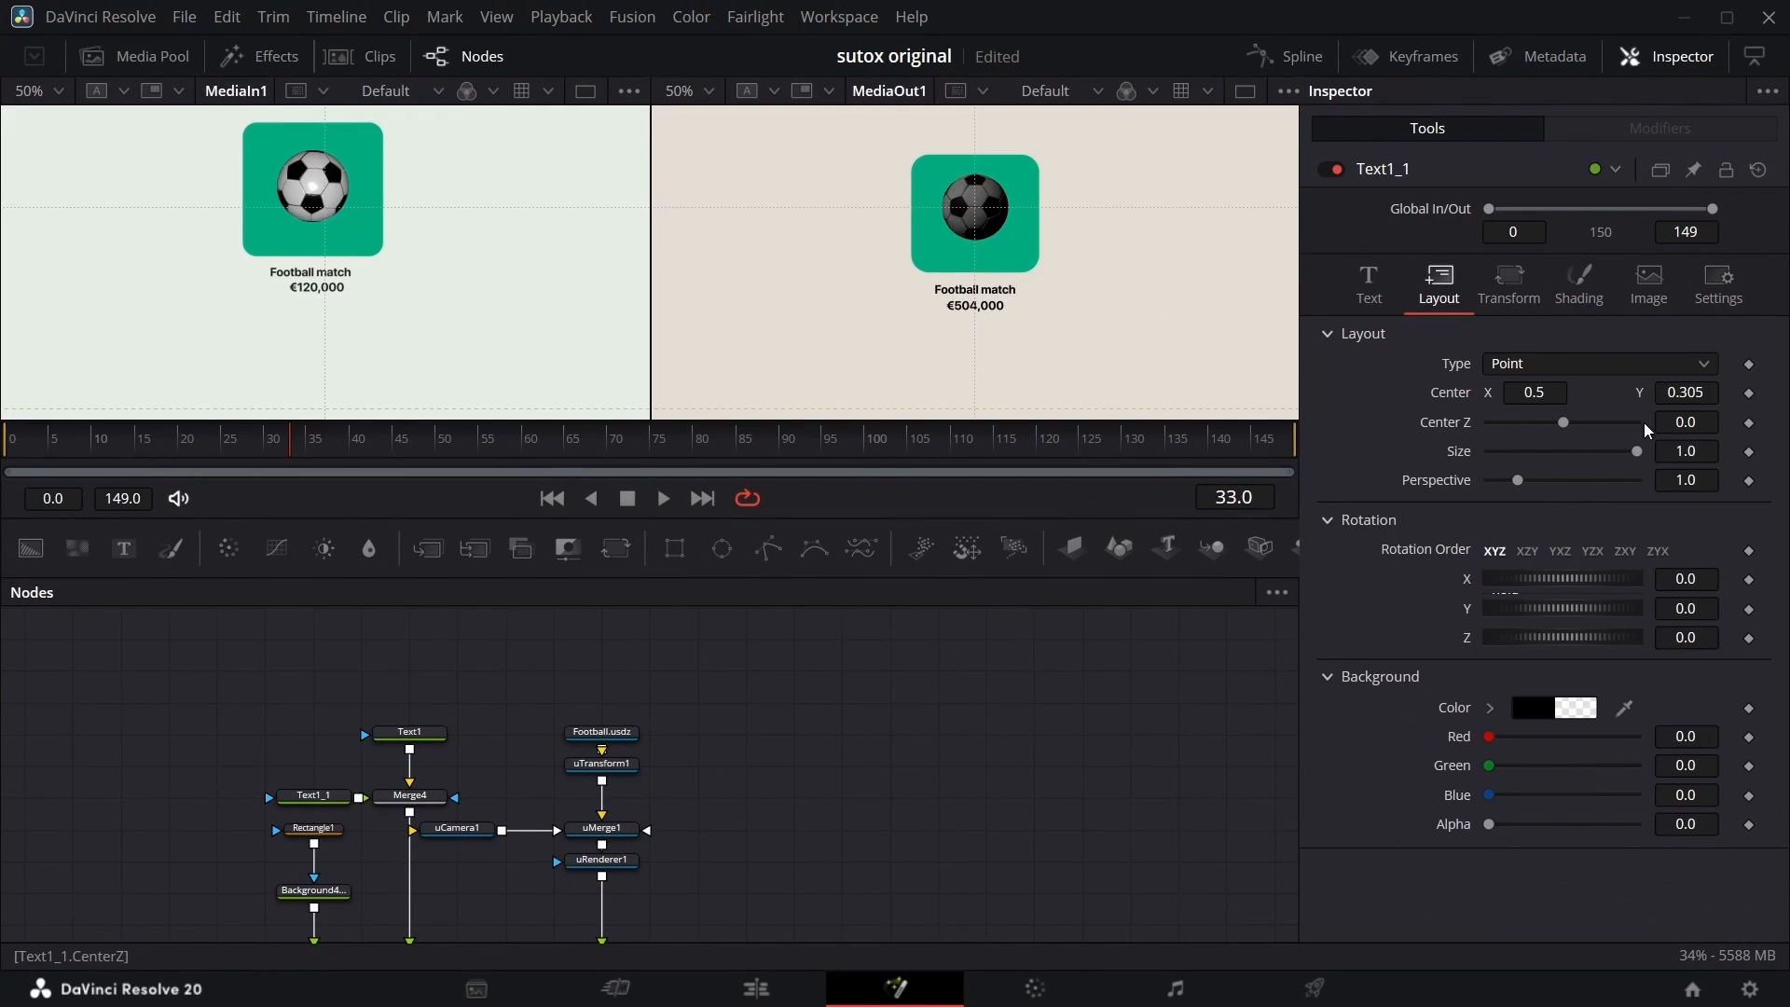
{"action": "left_click_drag", "start_coordinate": [1684, 401], "coordinate": [1694, 401]}
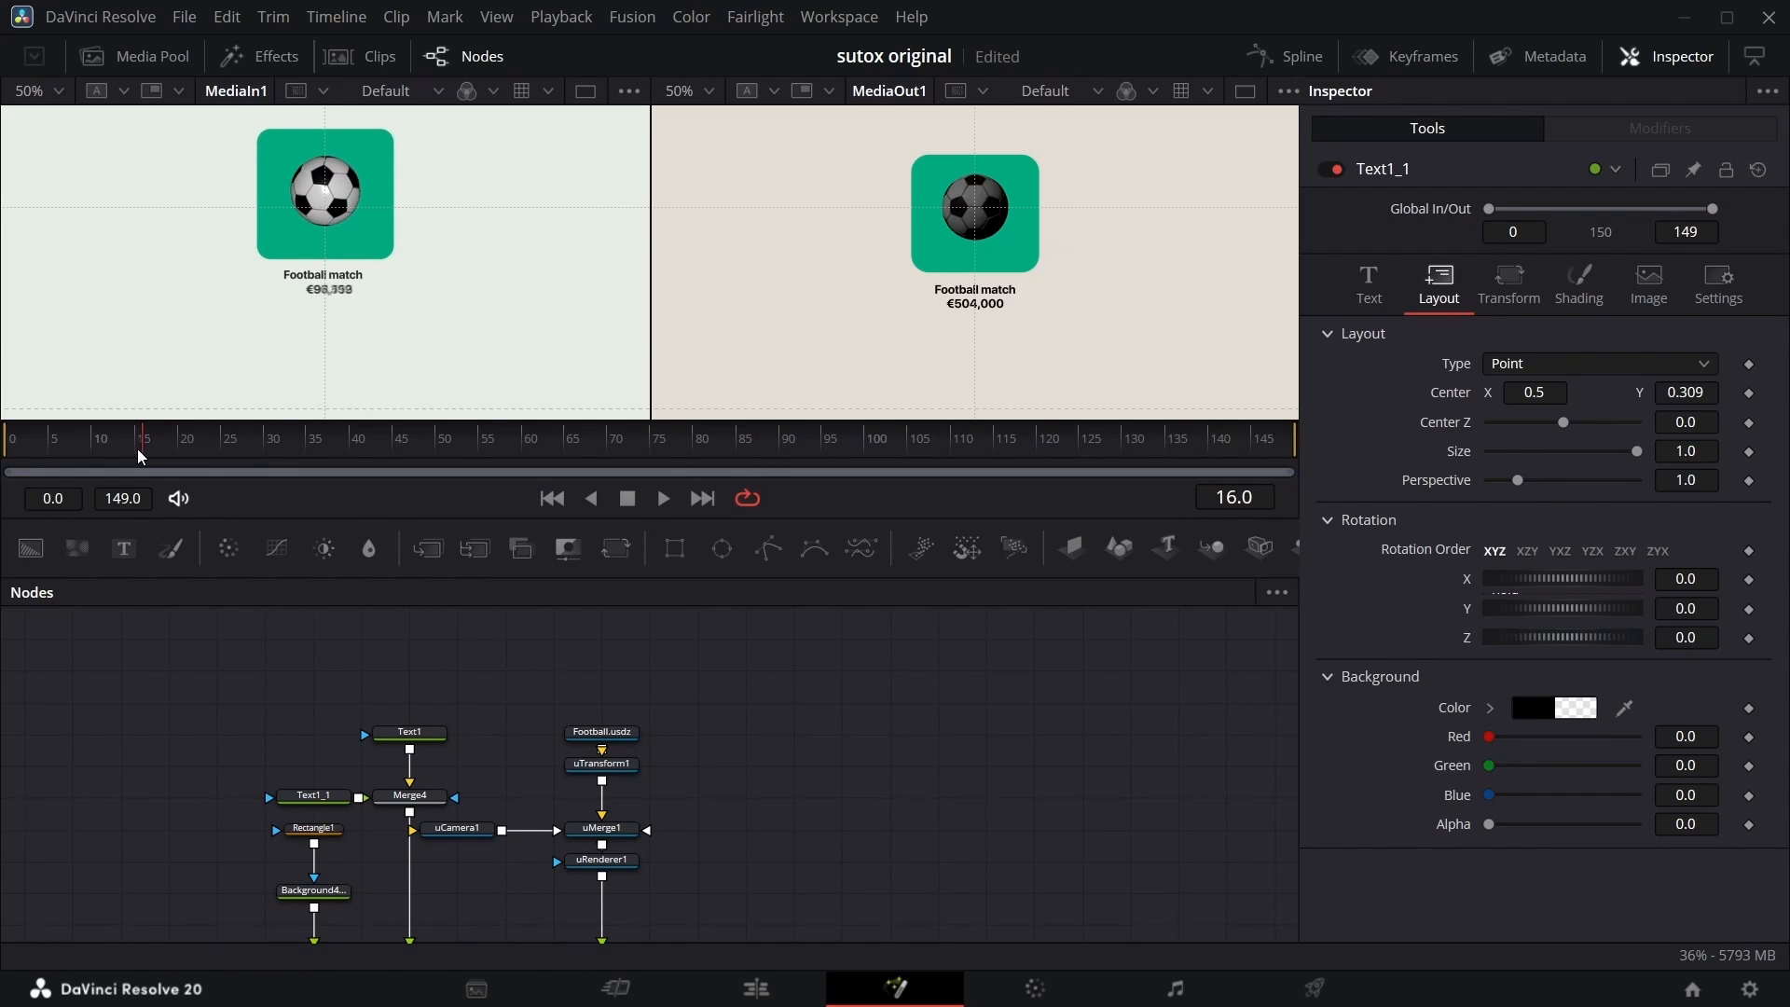
At frame 0, set Text1_1's Counter to 55000 and keyframe it.
{"action": "left_click_drag", "start_coordinate": [142, 456], "coordinate": [12, 452]}
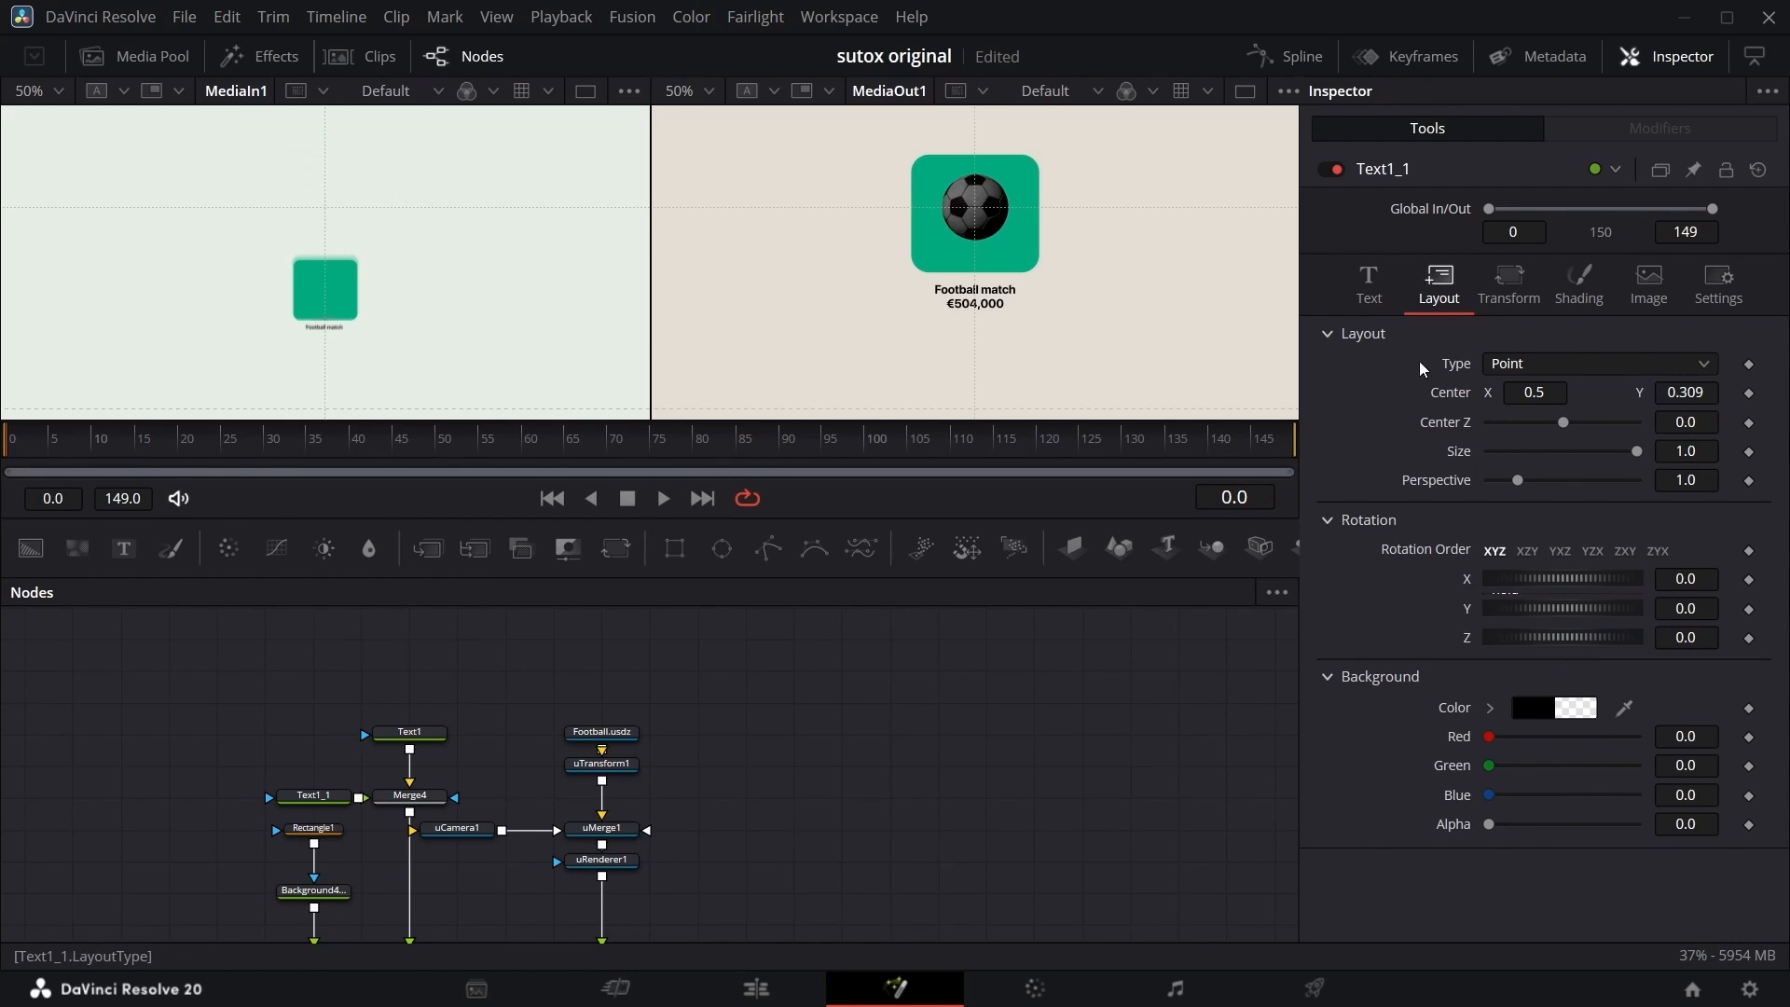
{"action": "left_click", "coordinate": [314, 795]}
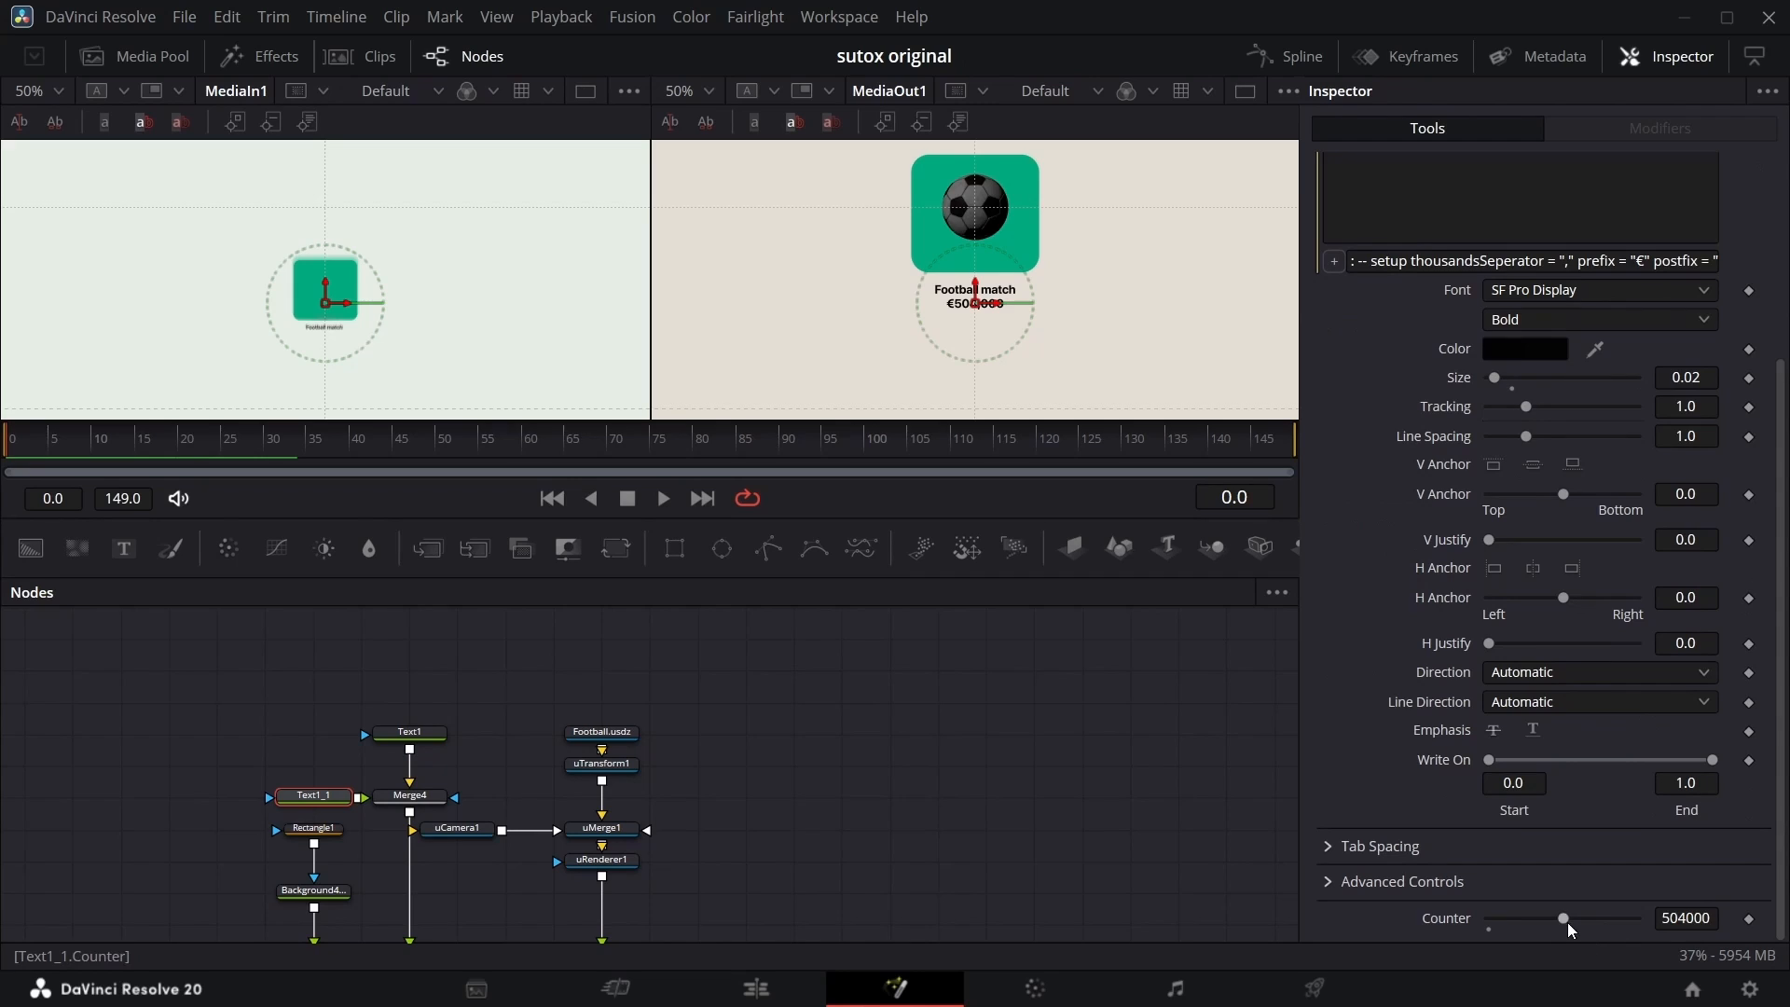
{"action": "left_click_drag", "start_coordinate": [1568, 921], "coordinate": [1490, 912]}
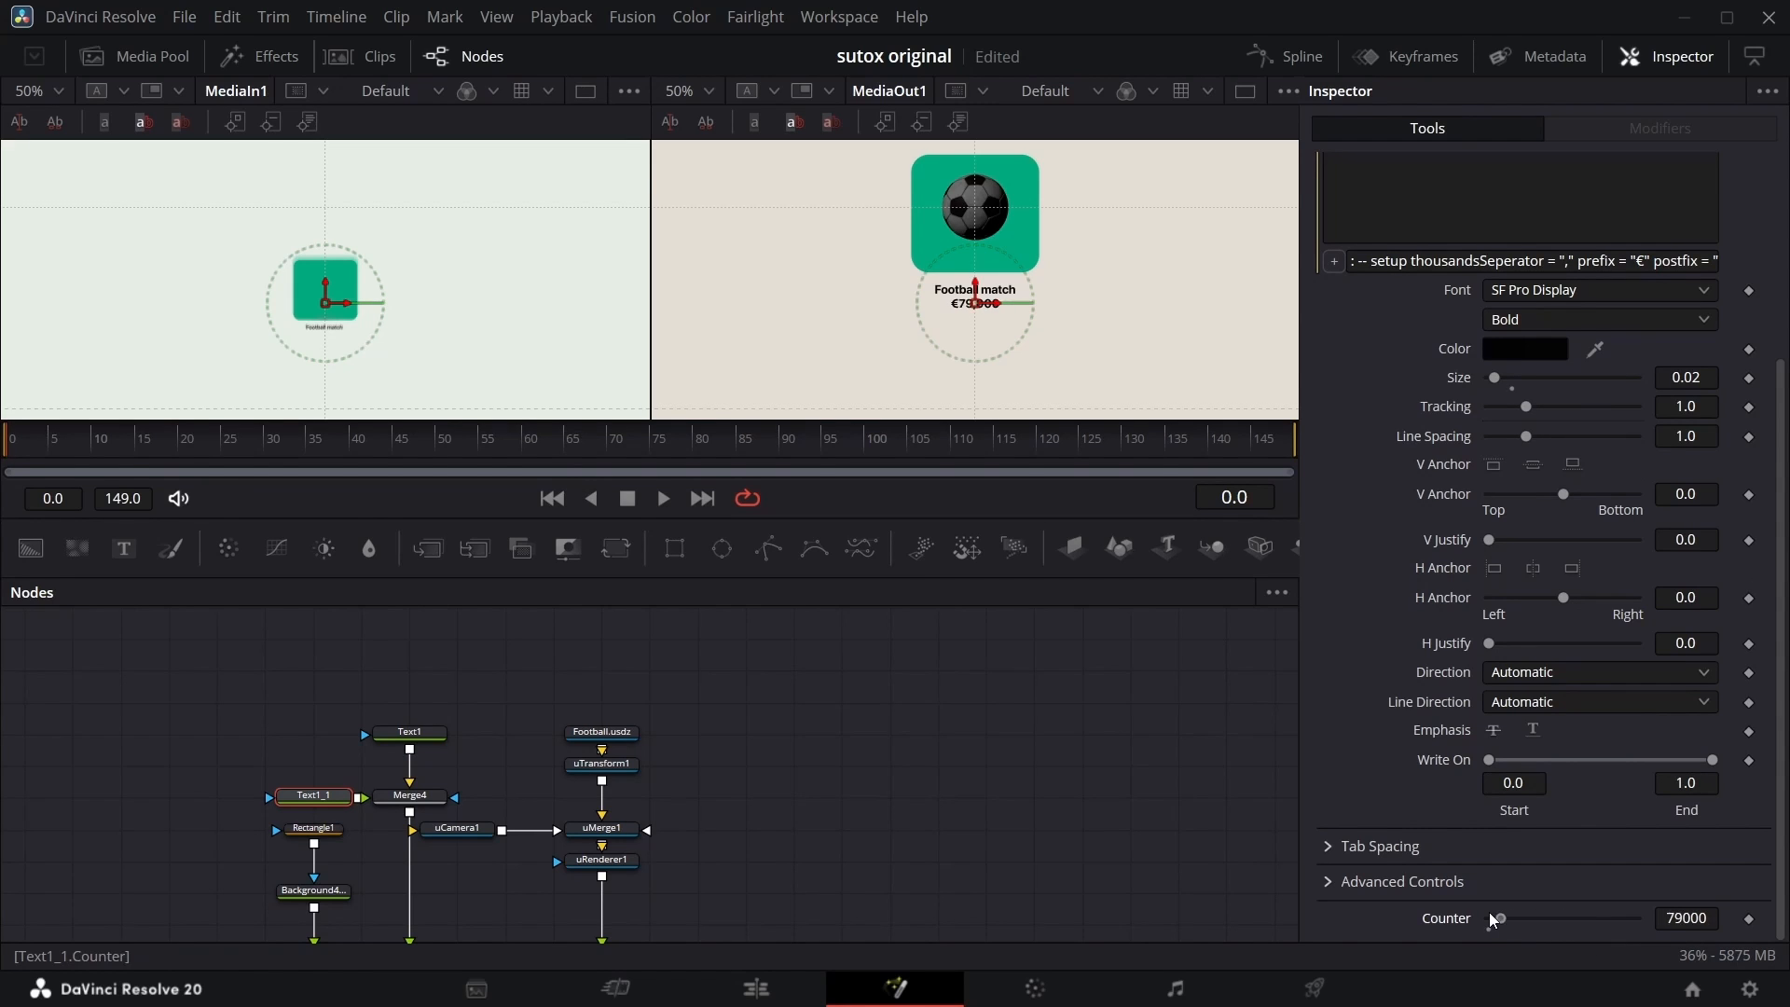
{"action": "left_click", "coordinate": [1750, 919]}
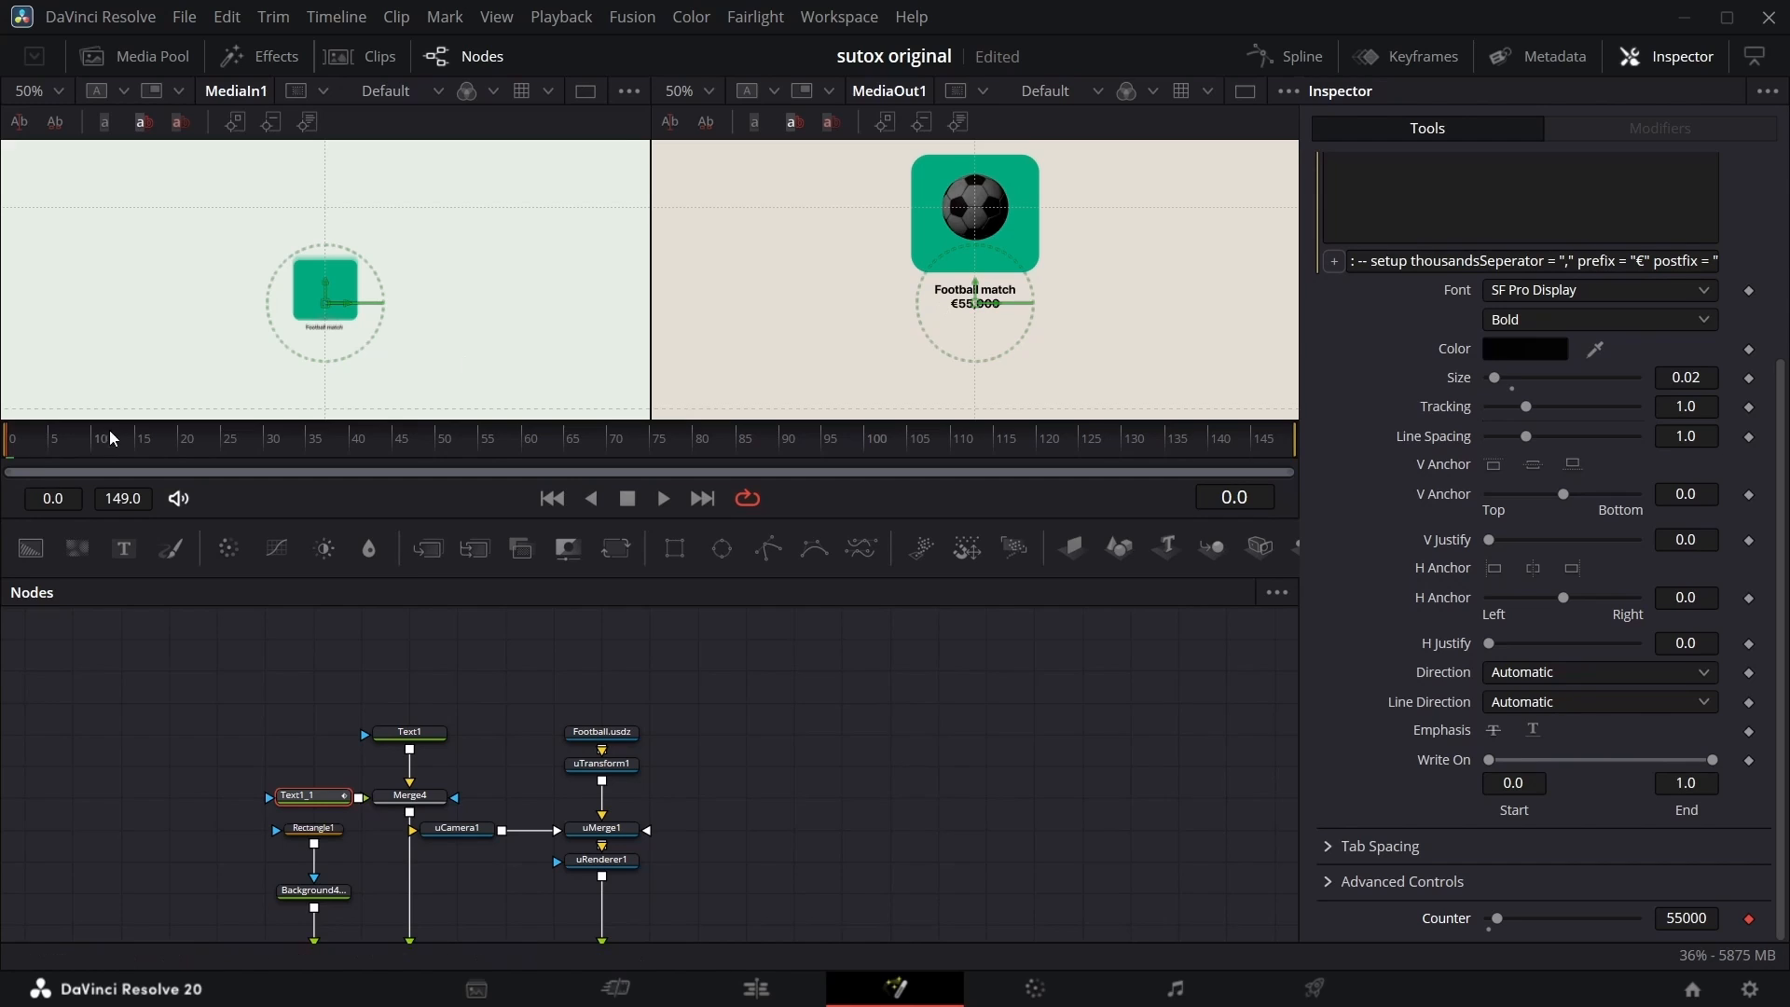
Keyframe Text1_1's Counter at 120000 at frame 22 and smooth its animation curve.
{"action": "left_click_drag", "start_coordinate": [31, 451], "coordinate": [193, 455]}
{"action": "left_click", "coordinate": [1750, 920]}
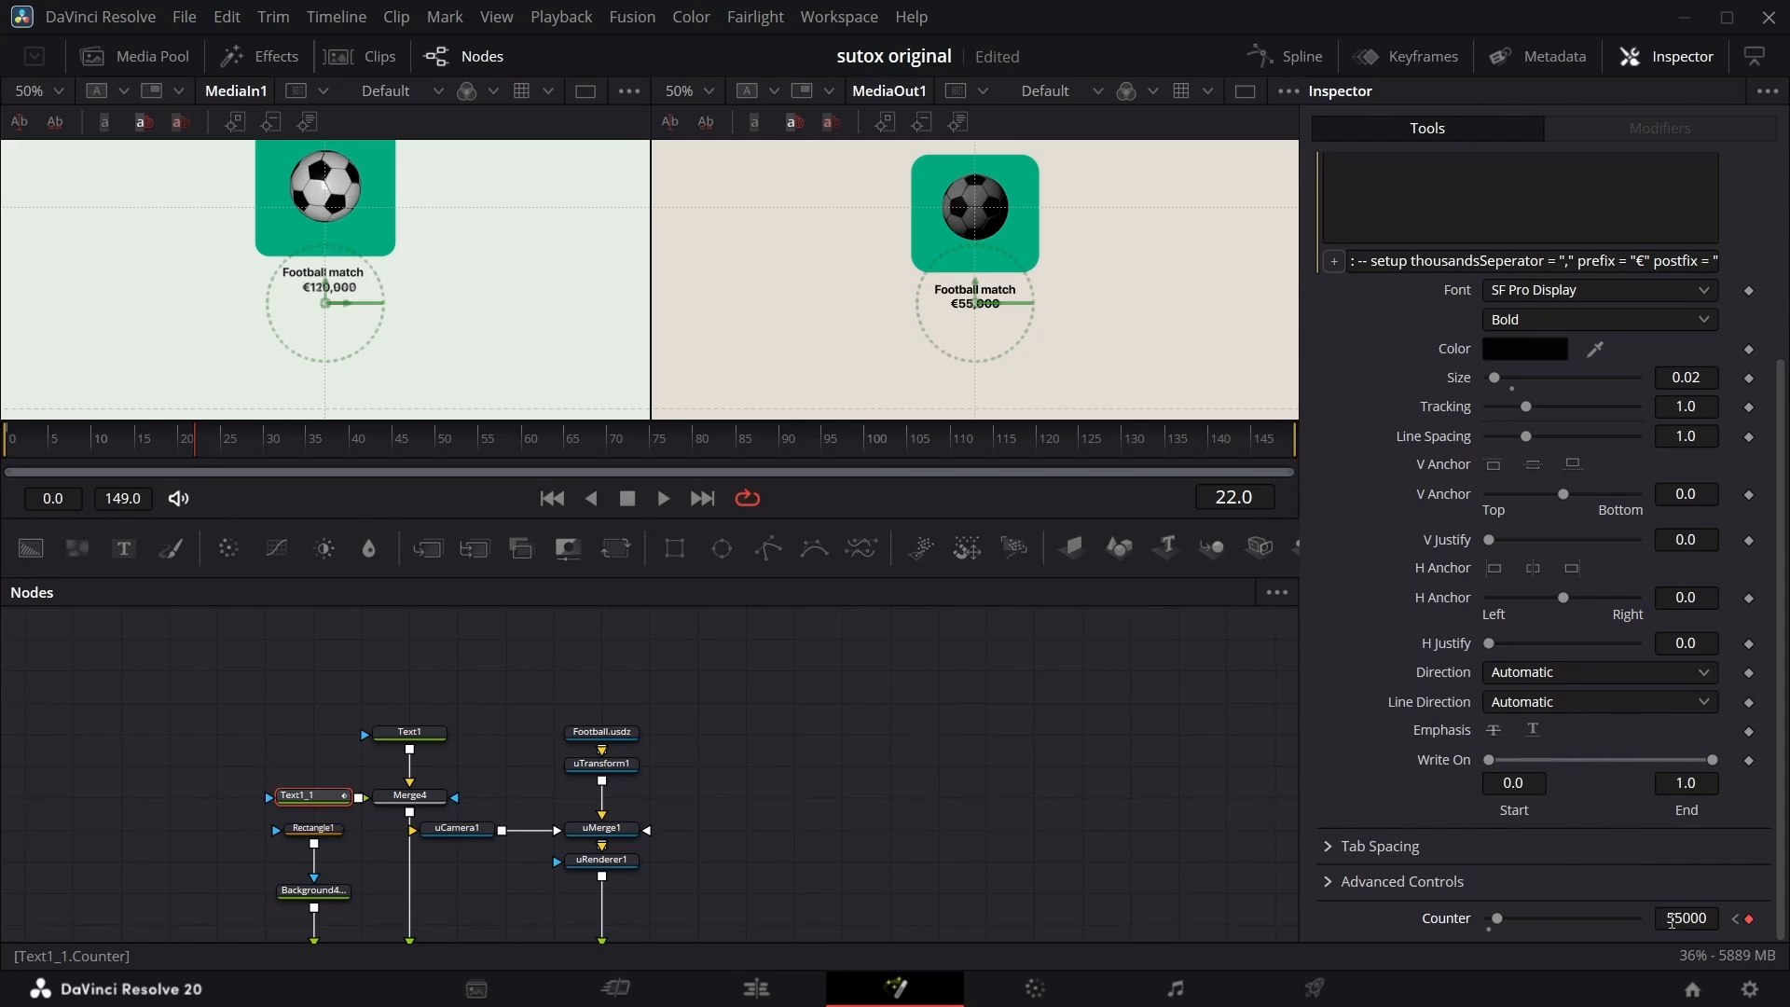
{"action": "key", "text": "ctrl+z"}
{"action": "left_click", "coordinate": [987, 608]}
{"action": "left_click", "coordinate": [1287, 56]}
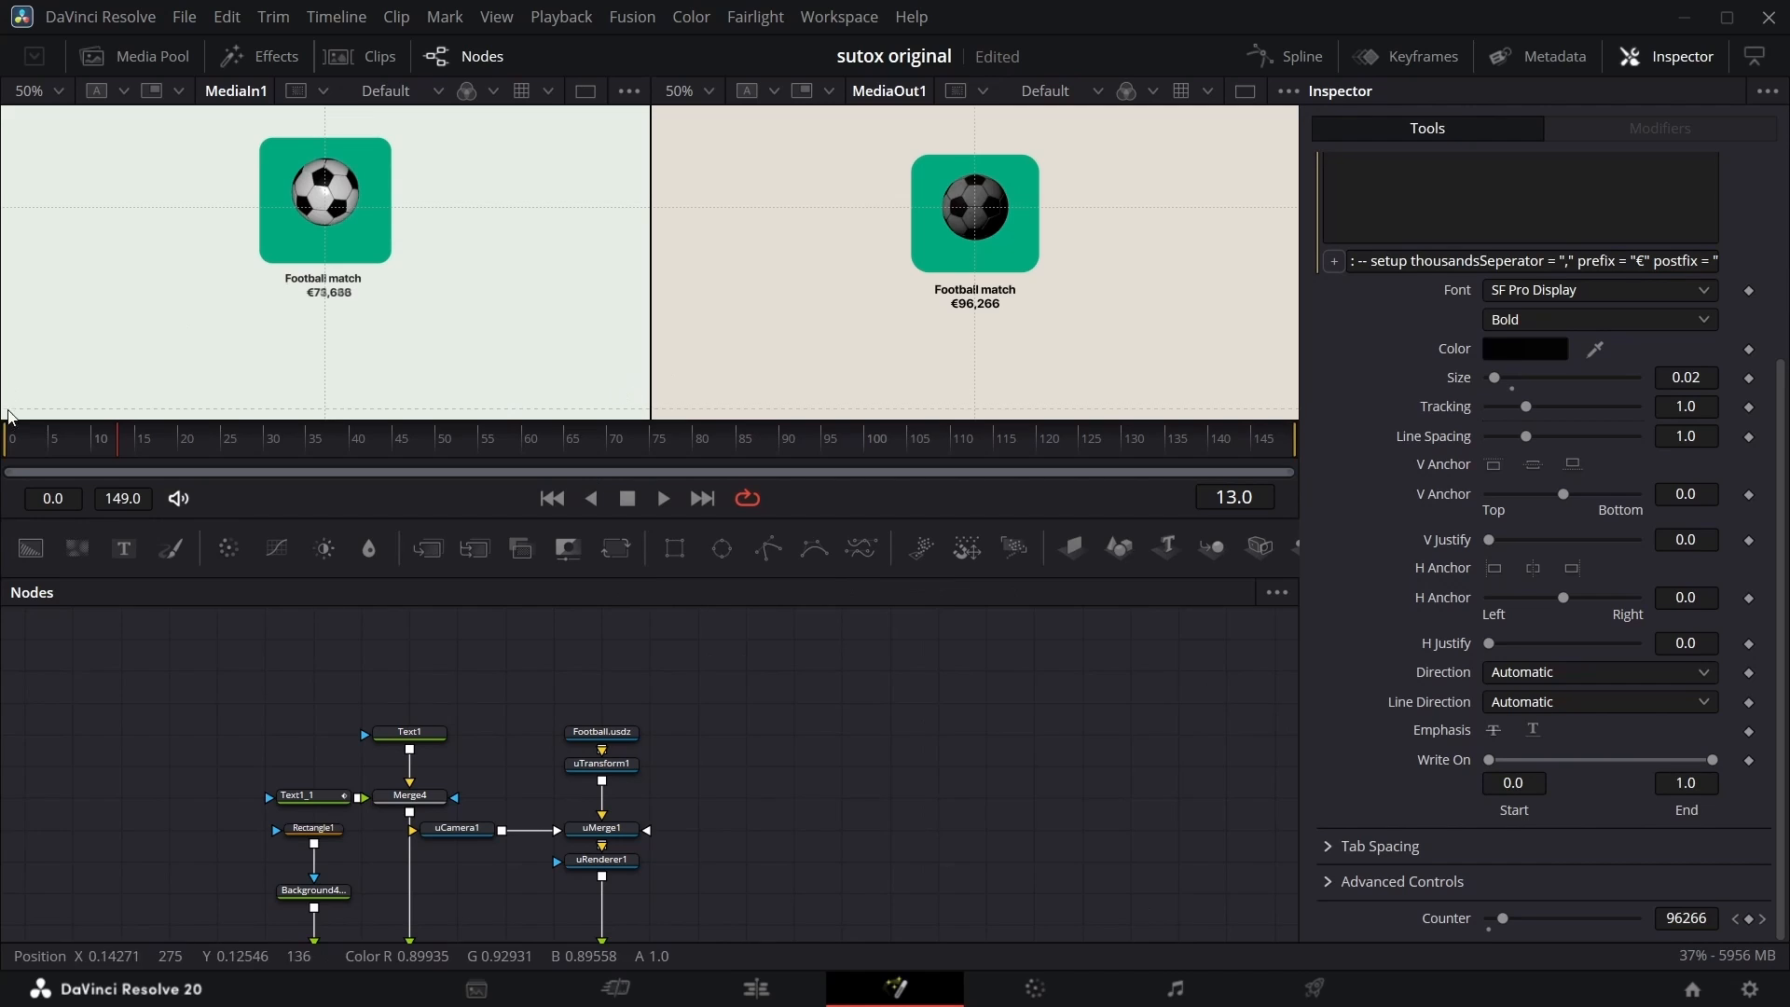
At frame 0, merge uRenderer1's output over a new Background node and feed the result into Merge1's foreground.
{"action": "left_click_drag", "start_coordinate": [115, 444], "coordinate": [26, 455]}
{"action": "scroll", "coordinate": [457, 327], "scroll_direction": "down", "scroll_amount": 5}
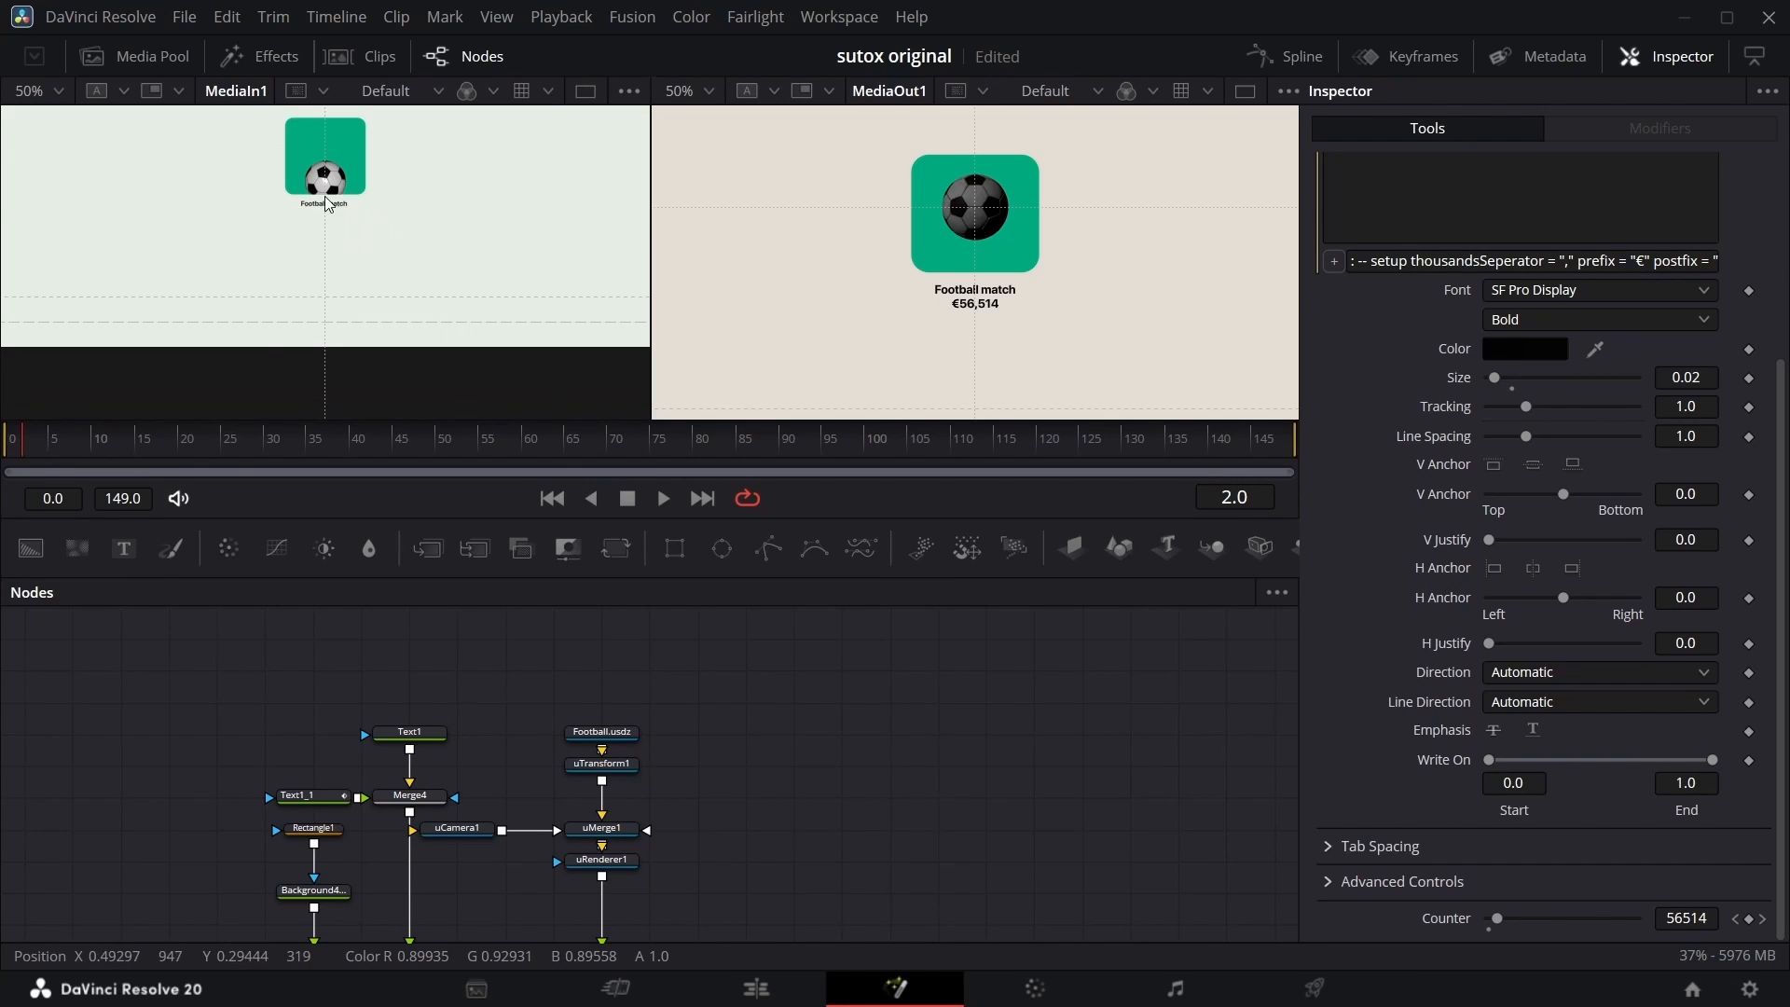
{"action": "scroll", "coordinate": [310, 641], "scroll_direction": "down", "scroll_amount": 3}
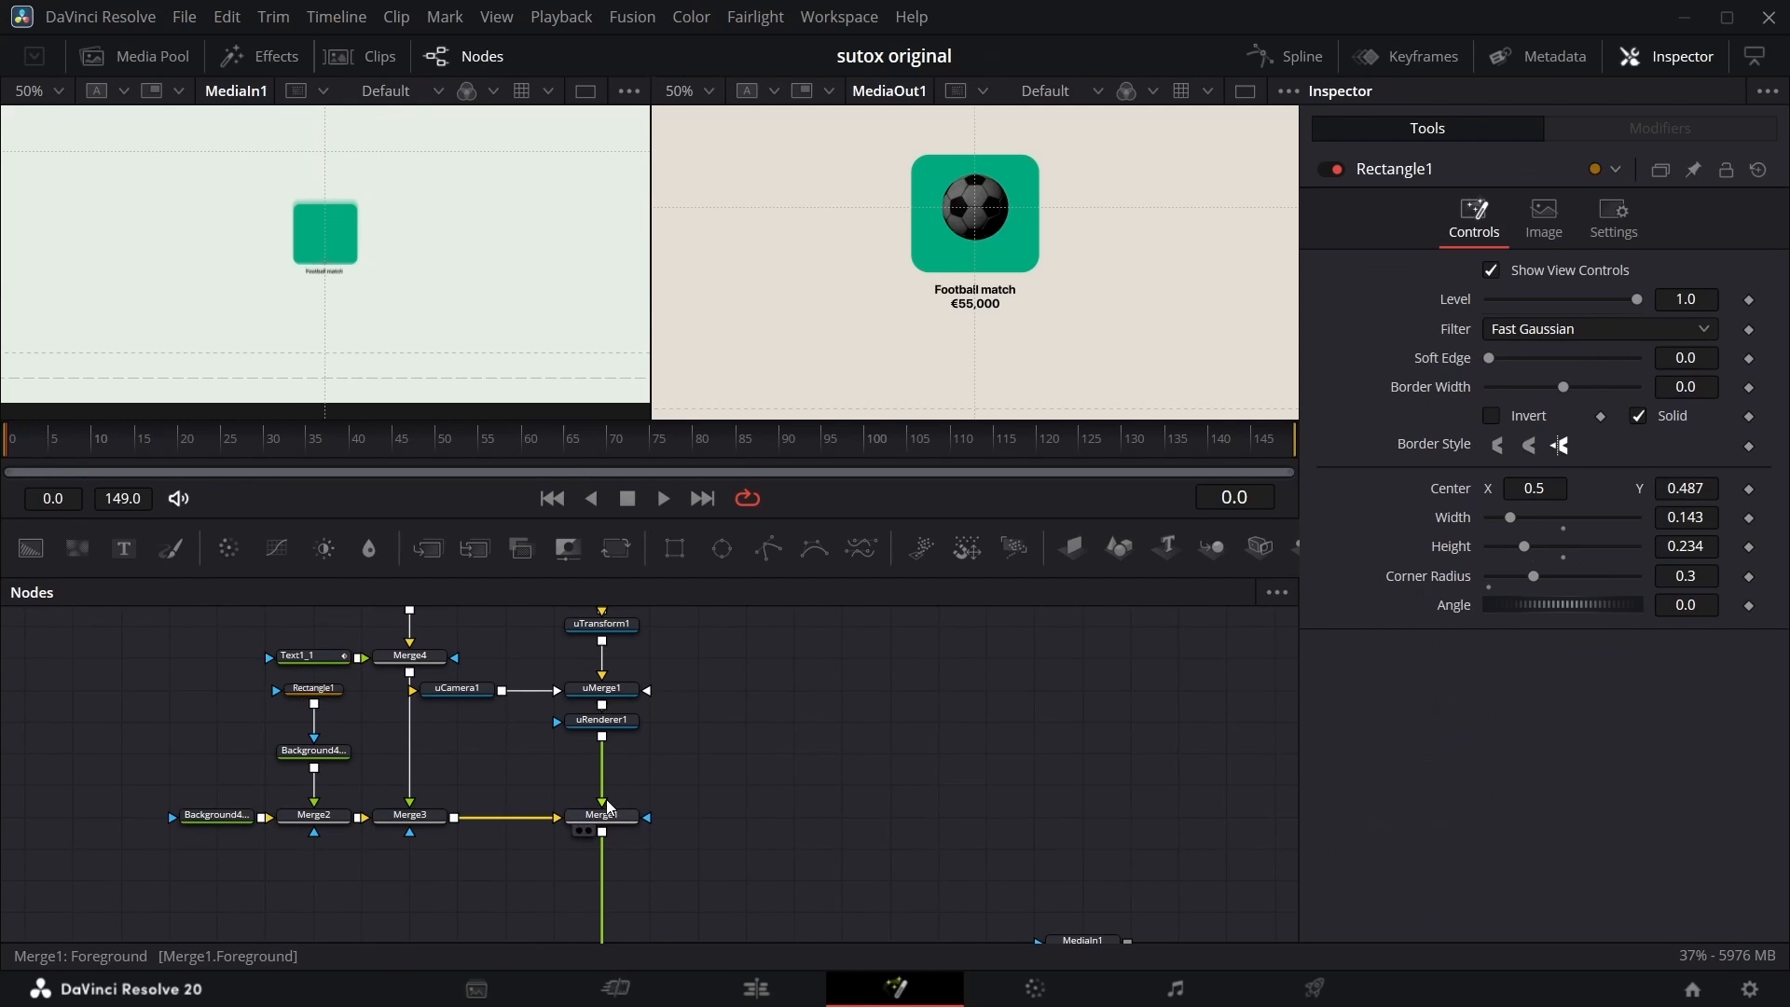
{"action": "left_click_drag", "start_coordinate": [607, 798], "coordinate": [573, 774]}
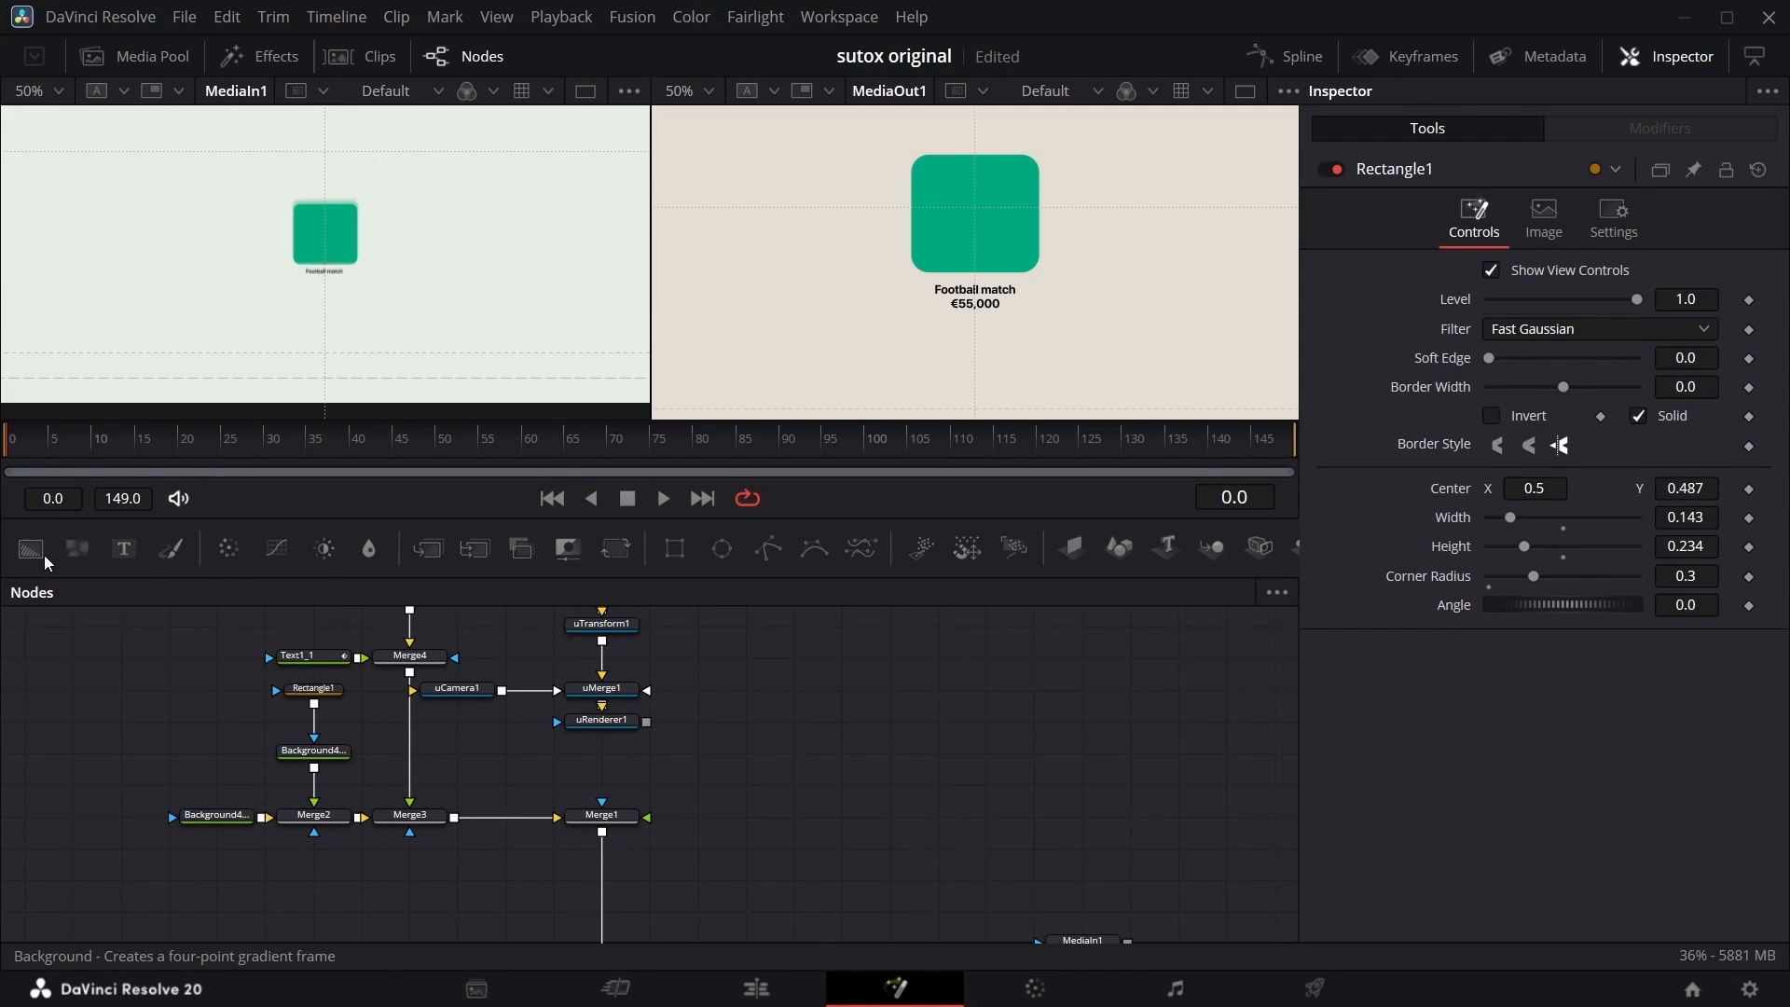
{"action": "left_click_drag", "start_coordinate": [37, 554], "coordinate": [466, 782]}
{"action": "left_click_drag", "start_coordinate": [643, 722], "coordinate": [506, 786]}
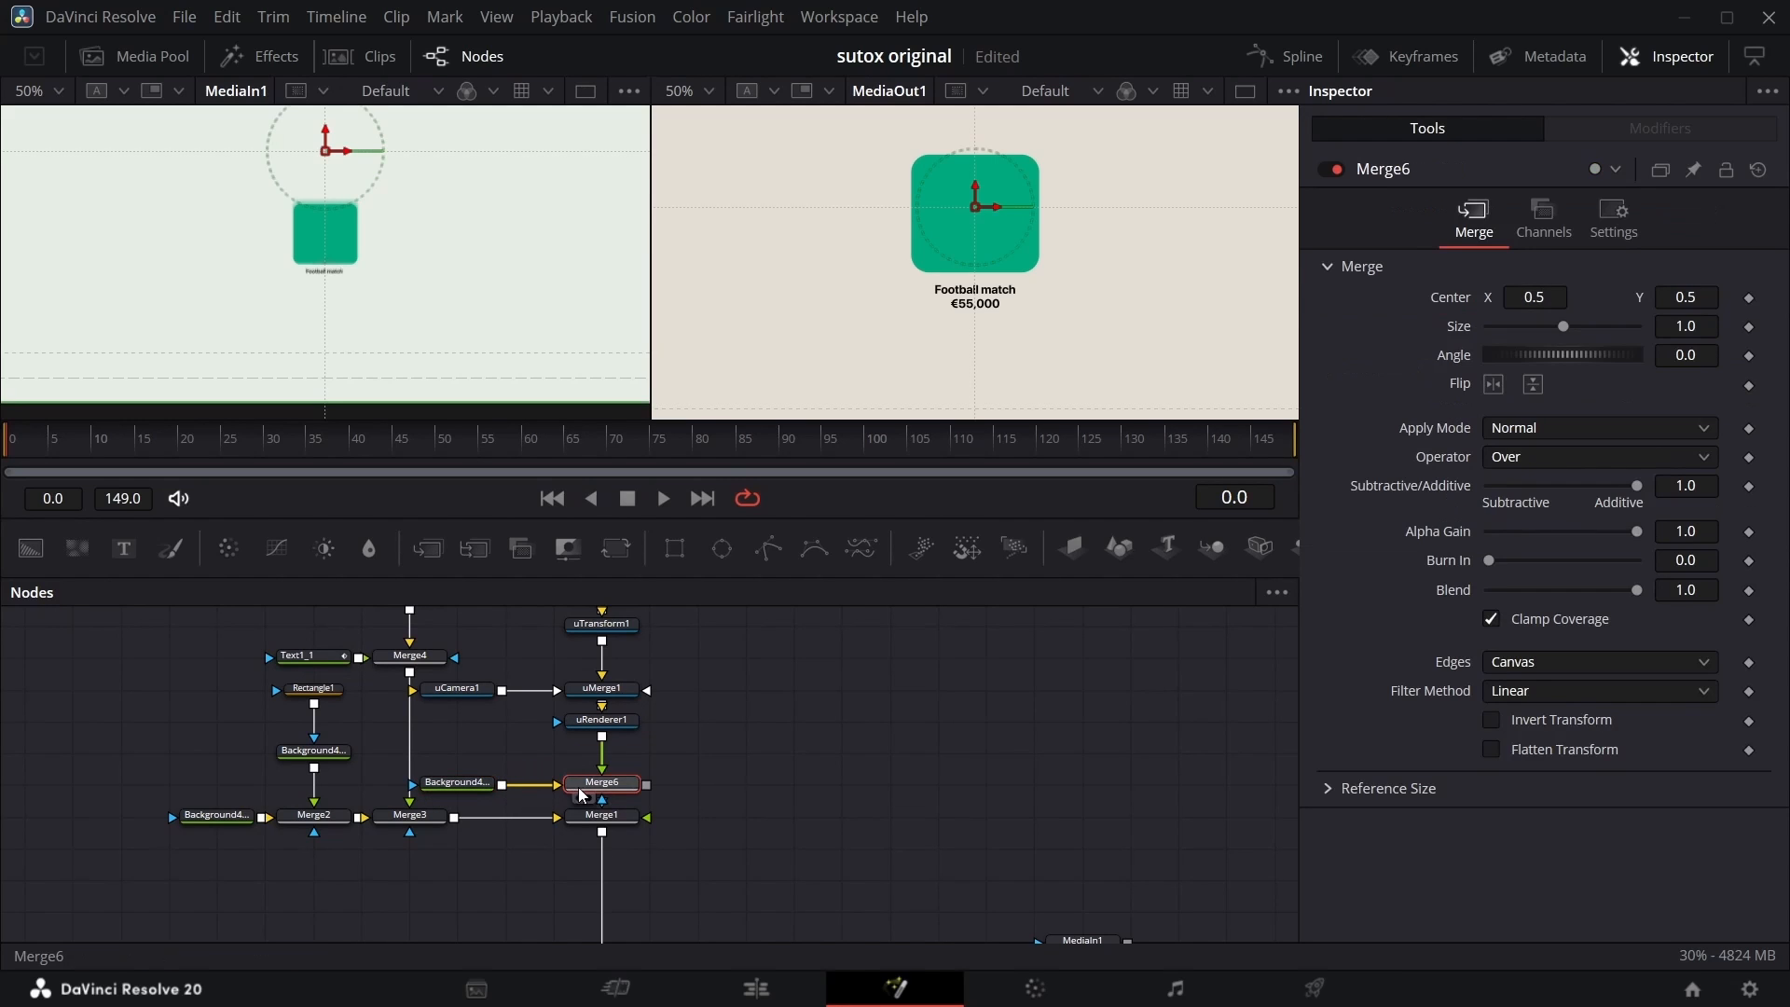
{"action": "left_click_drag", "start_coordinate": [645, 785], "coordinate": [613, 819]}
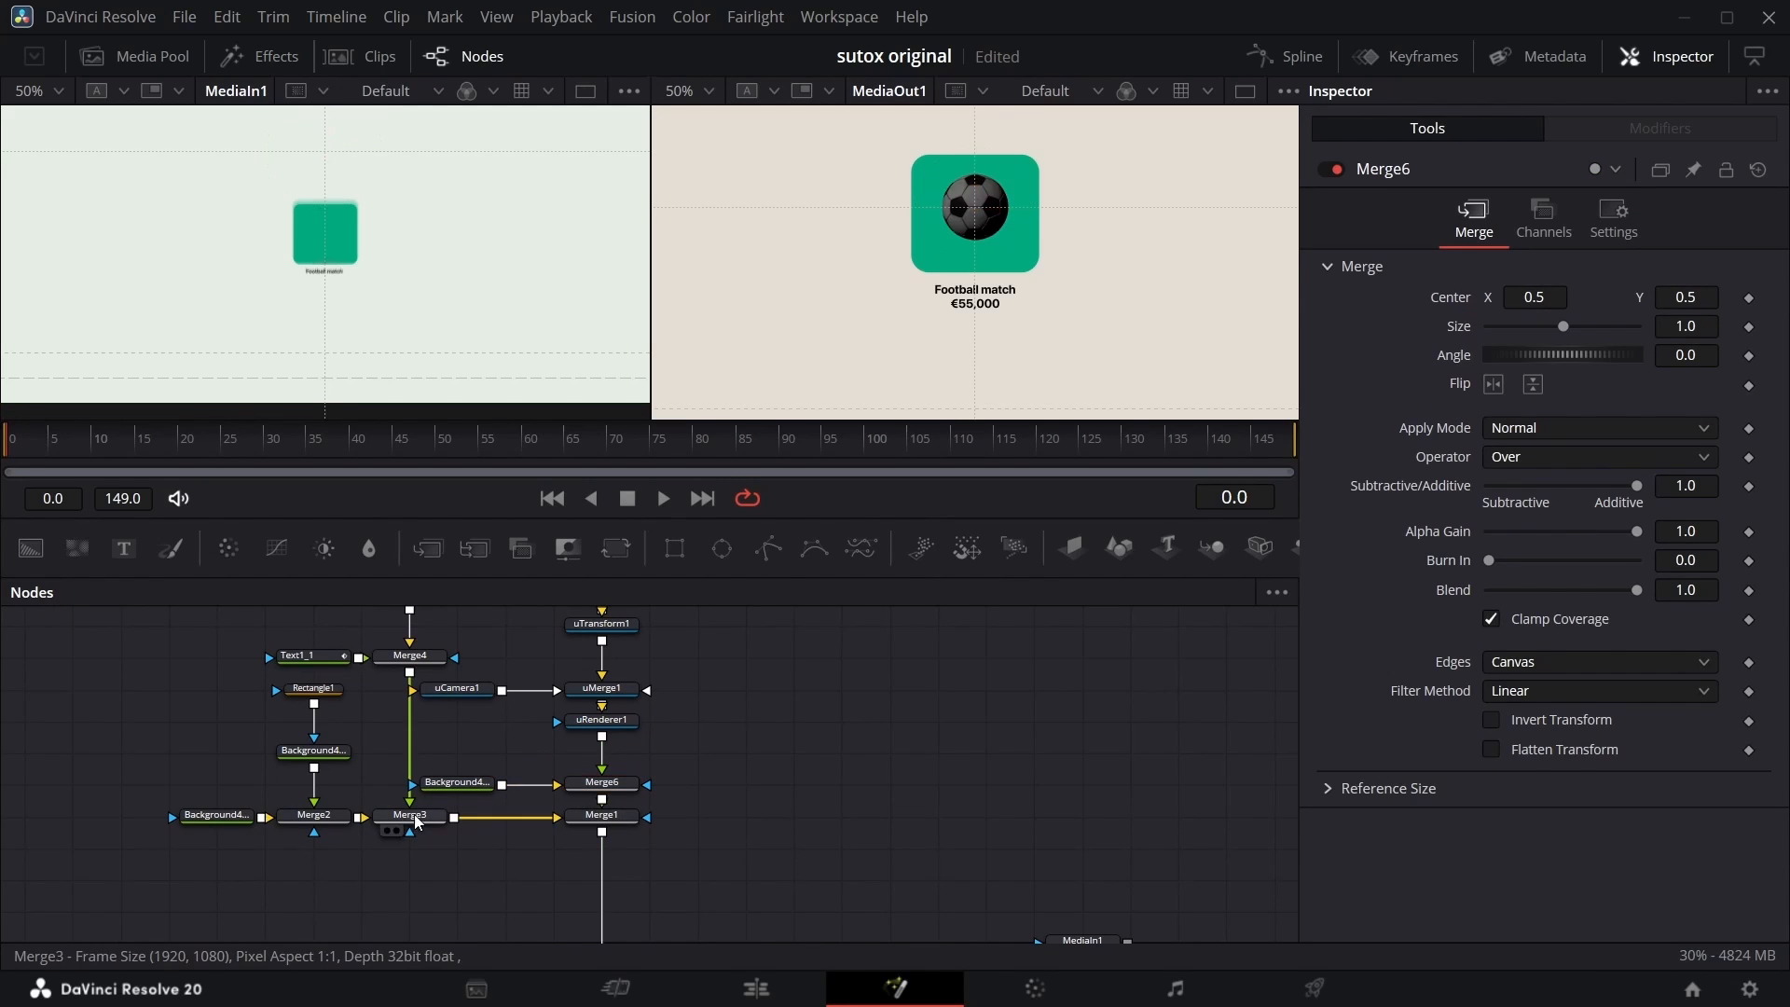
Paste an instance of Rectangle1 and connect it as Merge6's effect mask to clip the football to the card.
{"action": "left_click", "coordinate": [321, 694]}
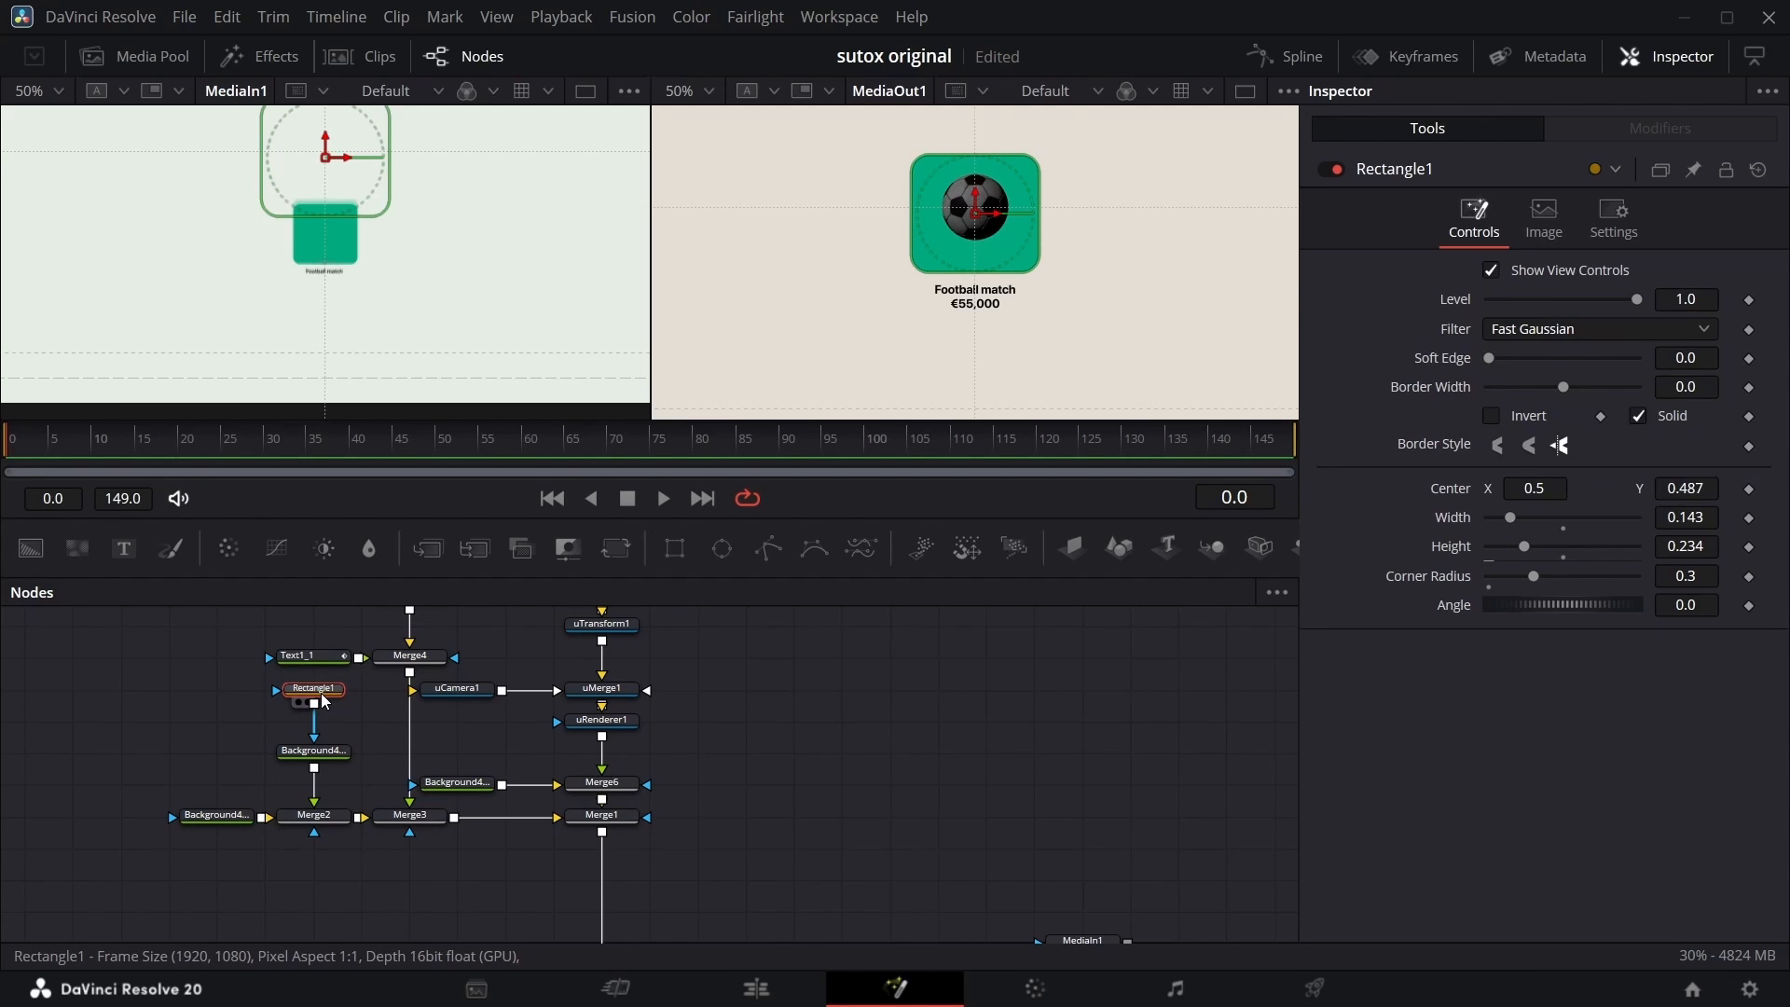
{"action": "left_click", "coordinate": [702, 780]}
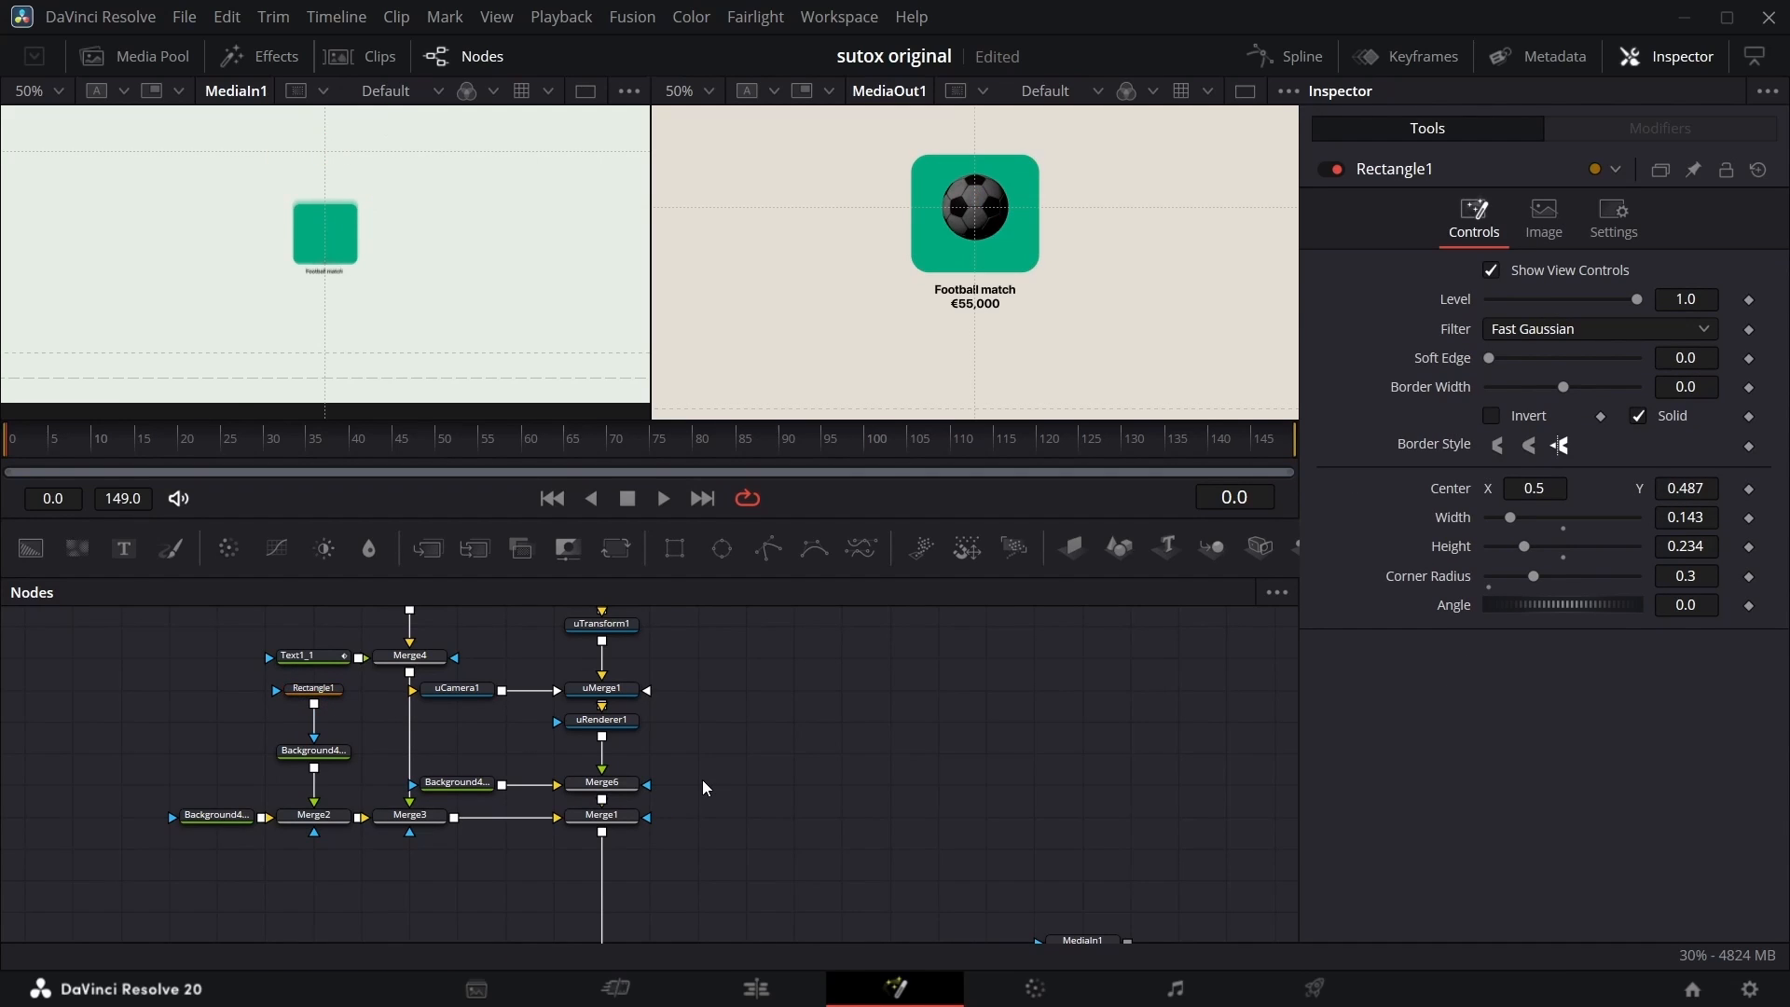
{"action": "key", "text": "ctrl+shift+v"}
{"action": "left_click_drag", "start_coordinate": [702, 780], "coordinate": [647, 784]}
{"action": "scroll", "coordinate": [608, 684], "scroll_direction": "down", "scroll_amount": 2}
{"action": "scroll", "coordinate": [607, 684], "scroll_direction": "up", "scroll_amount": 2}
{"action": "scroll", "coordinate": [605, 676], "scroll_direction": "up", "scroll_amount": 1}
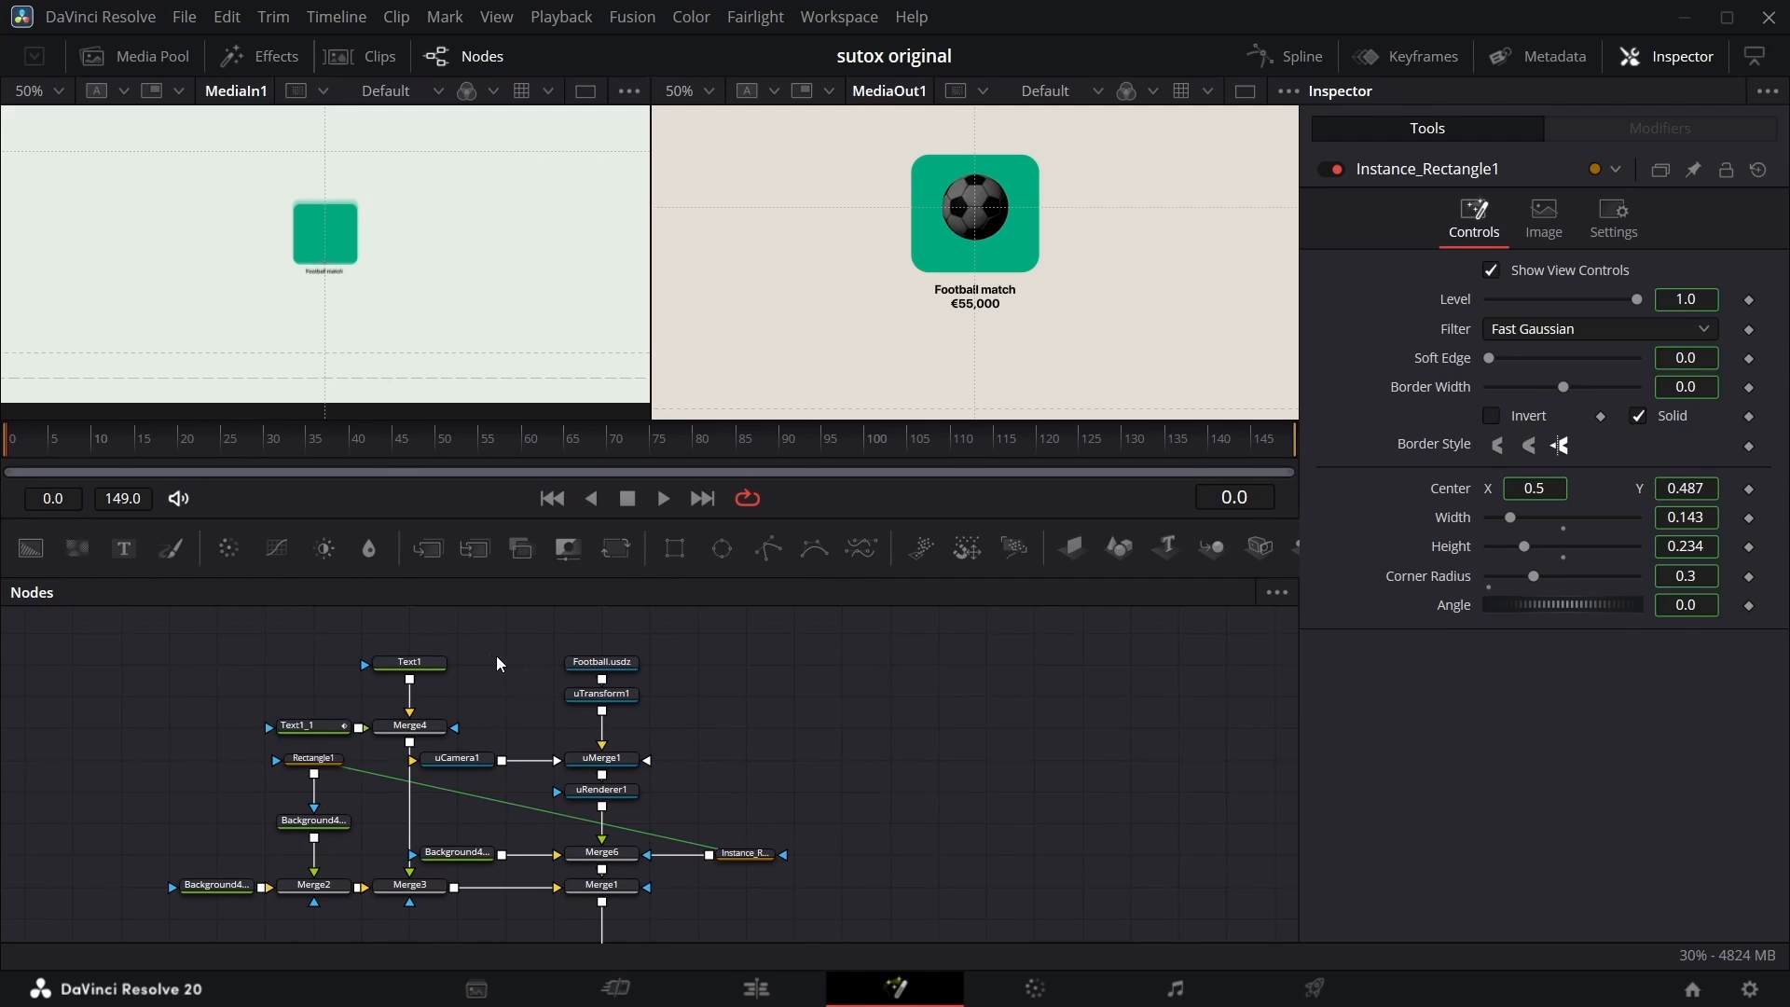
Move the football's 3D nodes up and insert a Transform node after uRenderer1.
{"action": "left_click_drag", "start_coordinate": [490, 651], "coordinate": [621, 740]}
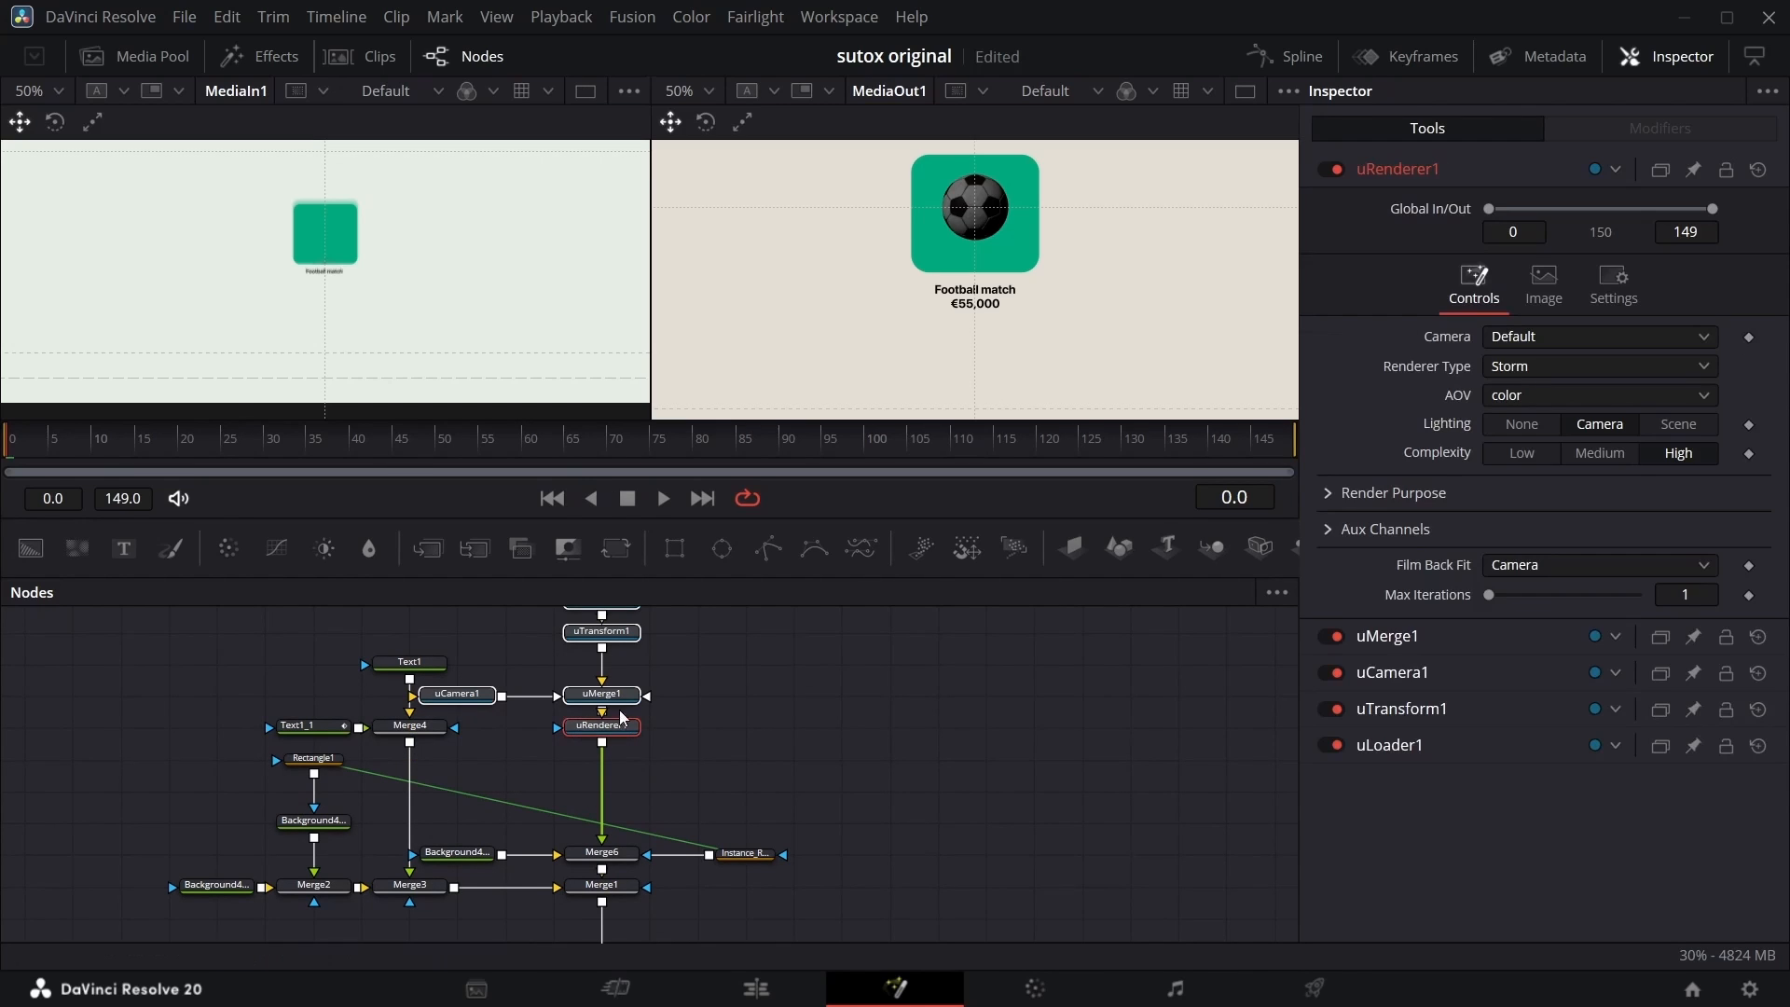
{"action": "left_click", "coordinate": [623, 561]}
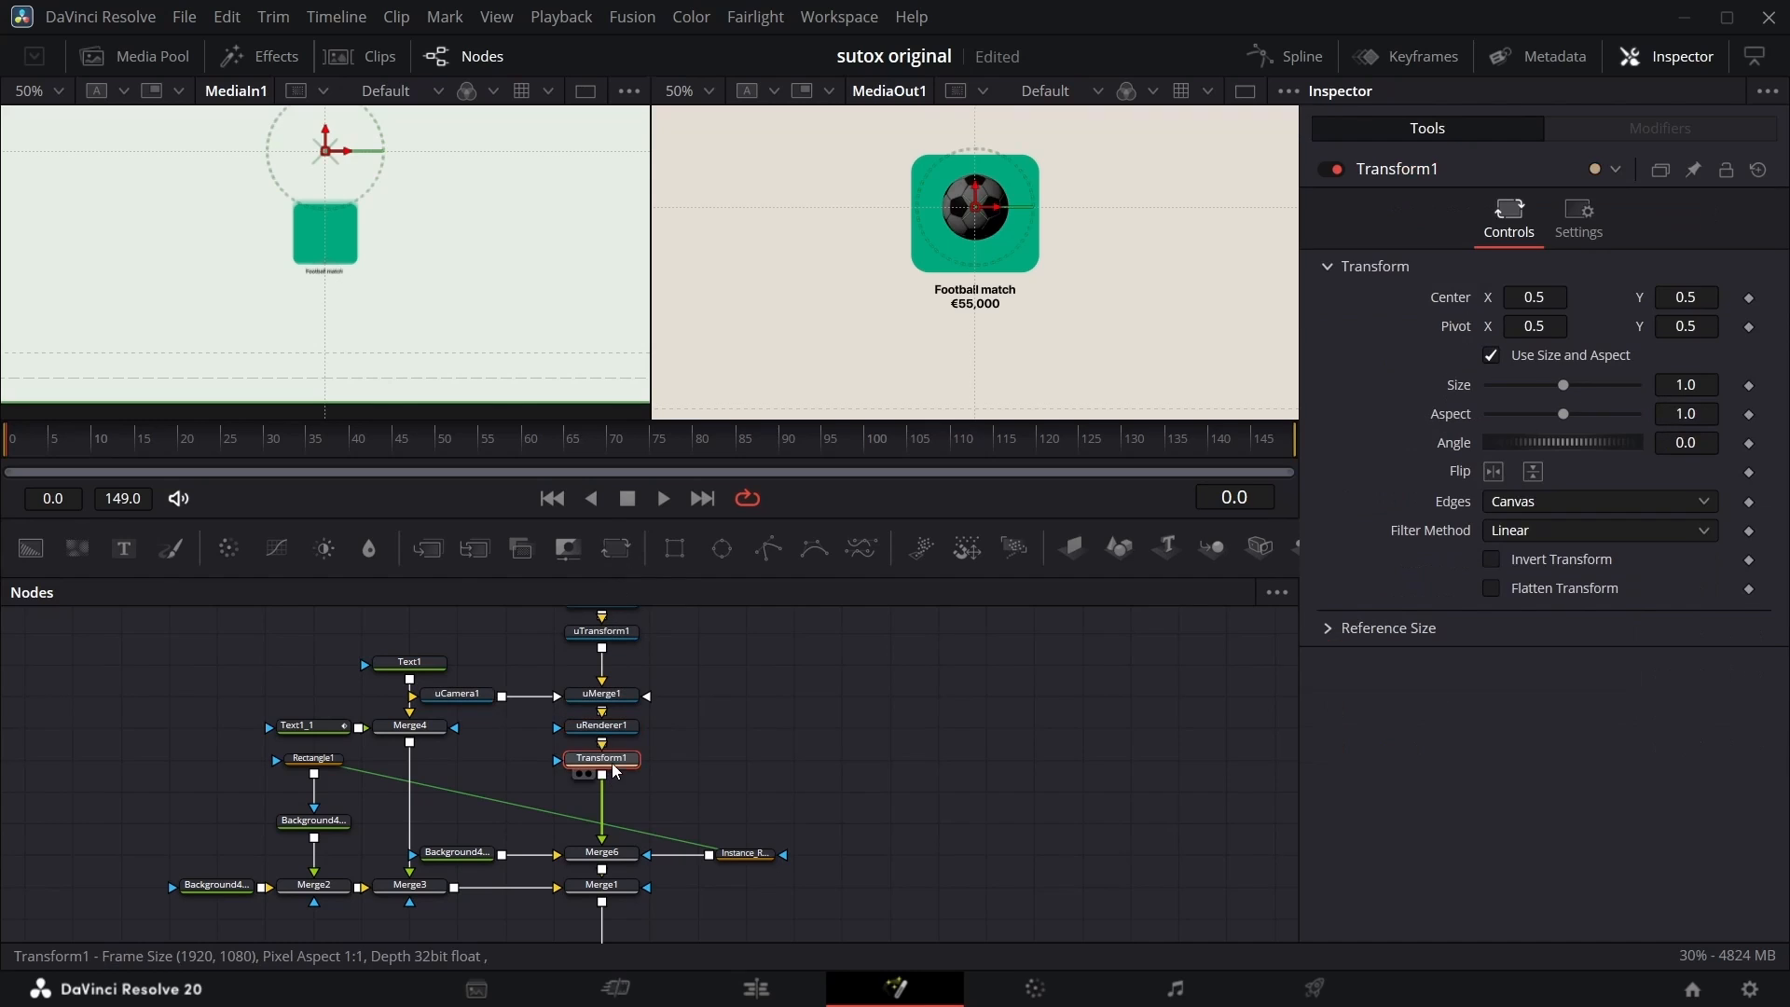
{"action": "left_click_drag", "start_coordinate": [1686, 297], "coordinate": [1740, 297]}
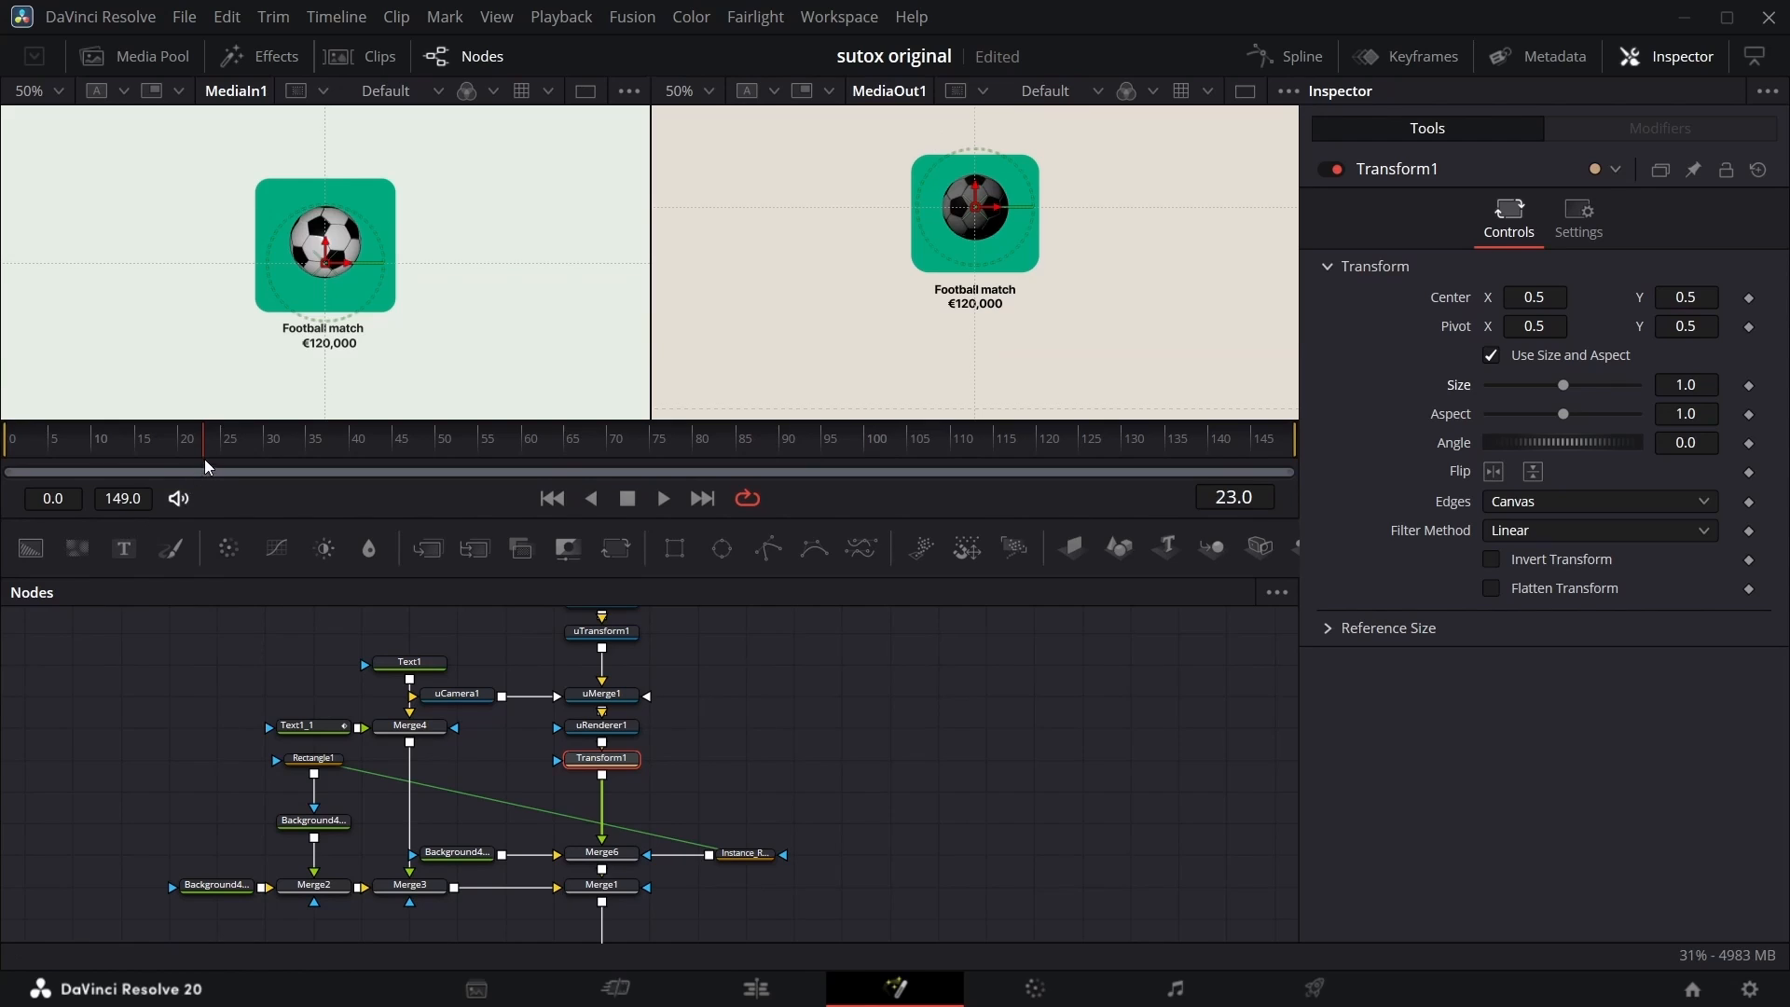
Keyframe Transform1's Center at frames 0 and 20, with Center Y at 0.301 on frame 0 and 0.5 on frame 20.
{"action": "left_click_drag", "start_coordinate": [205, 456], "coordinate": [9, 457]}
{"action": "left_click", "coordinate": [1750, 296]}
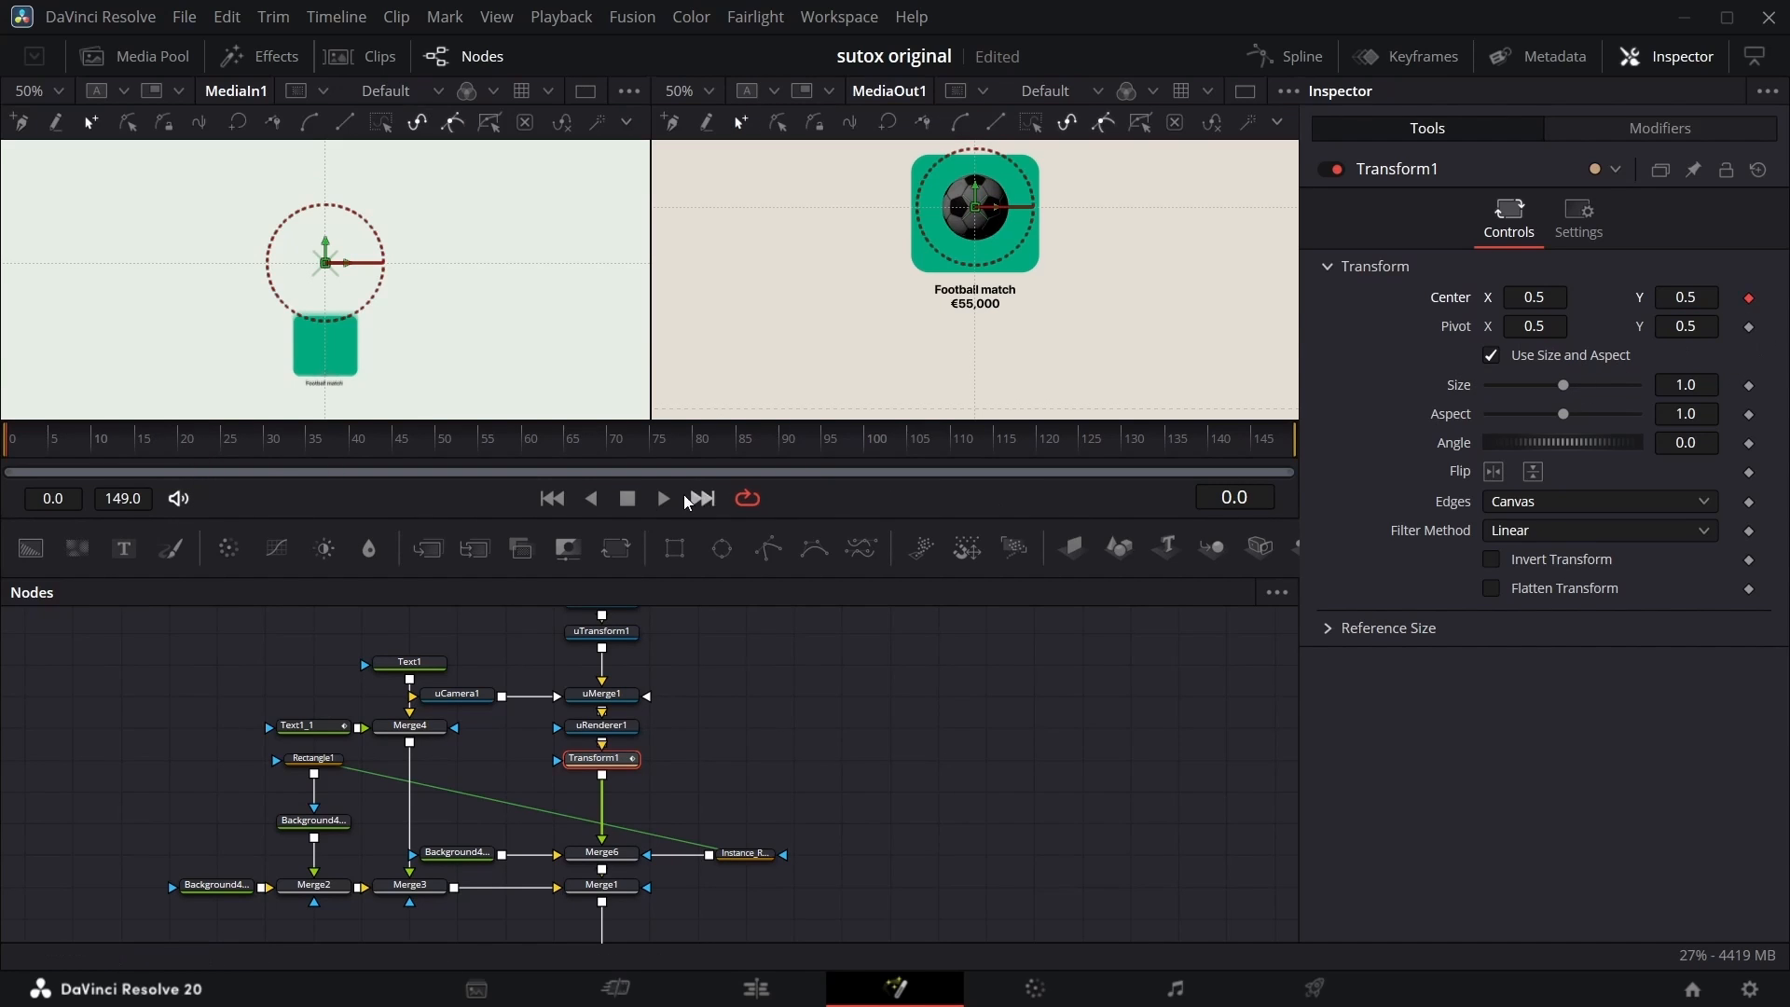
{"action": "key", "text": "]"}
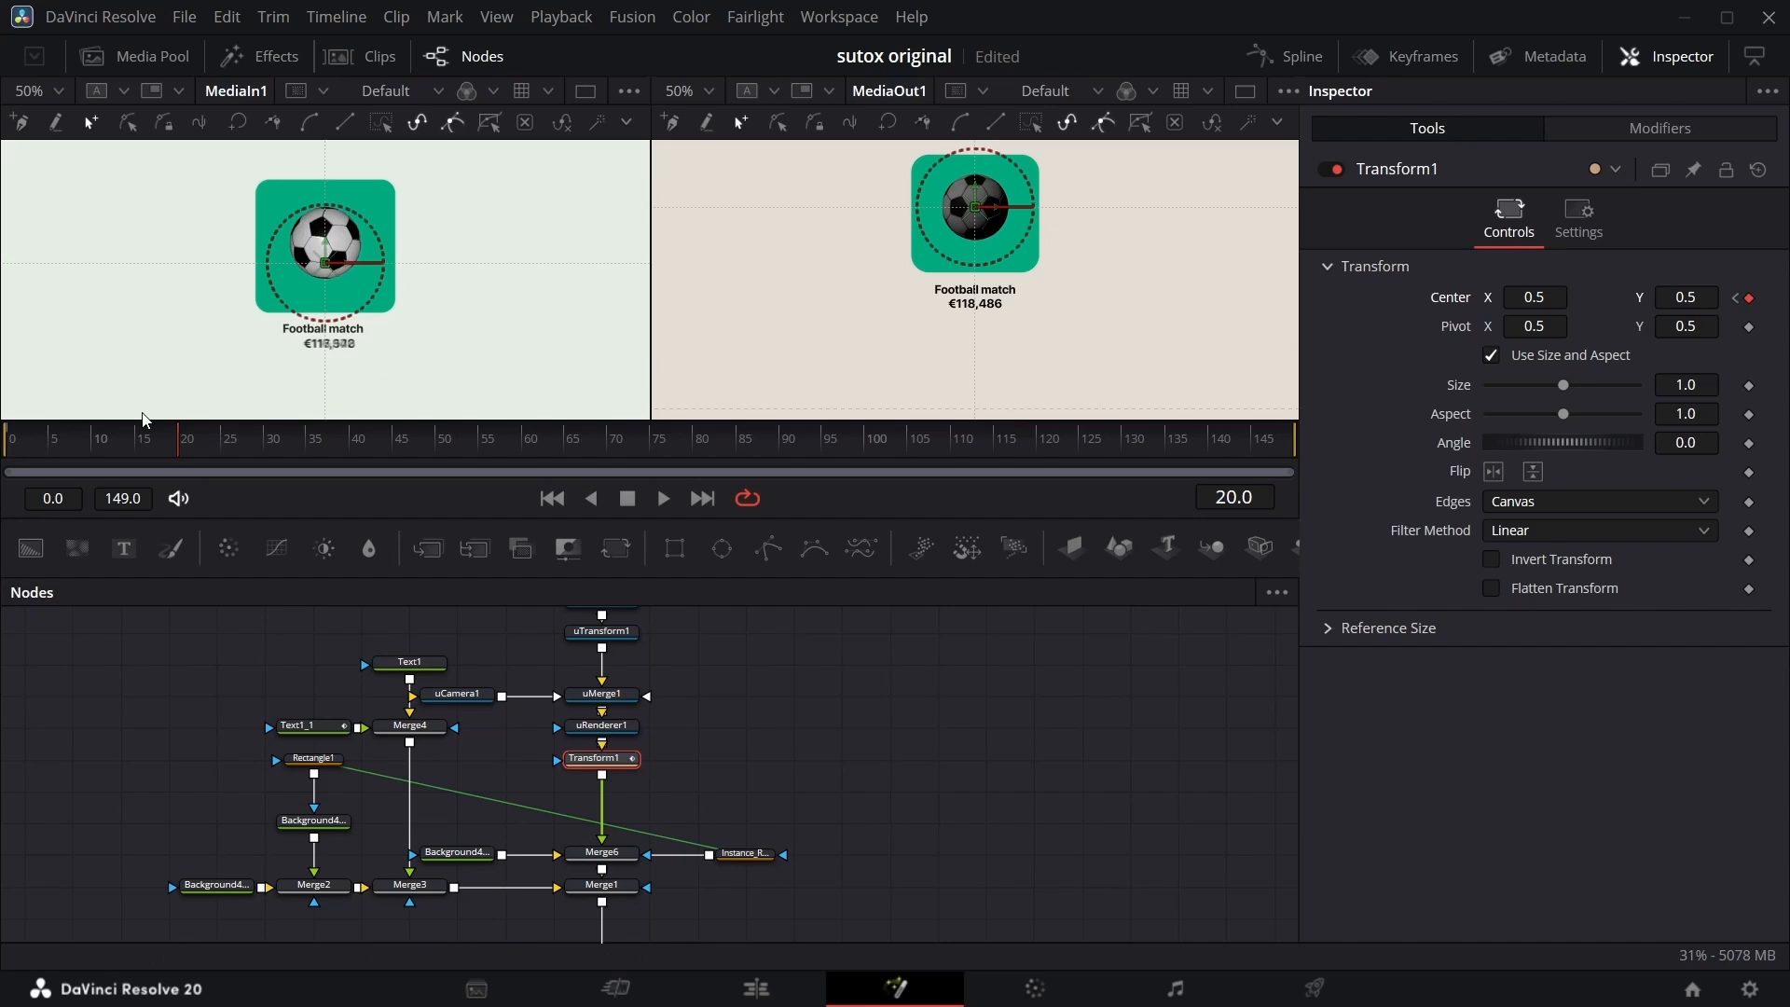
{"action": "left_click_drag", "start_coordinate": [175, 457], "coordinate": [10, 455]}
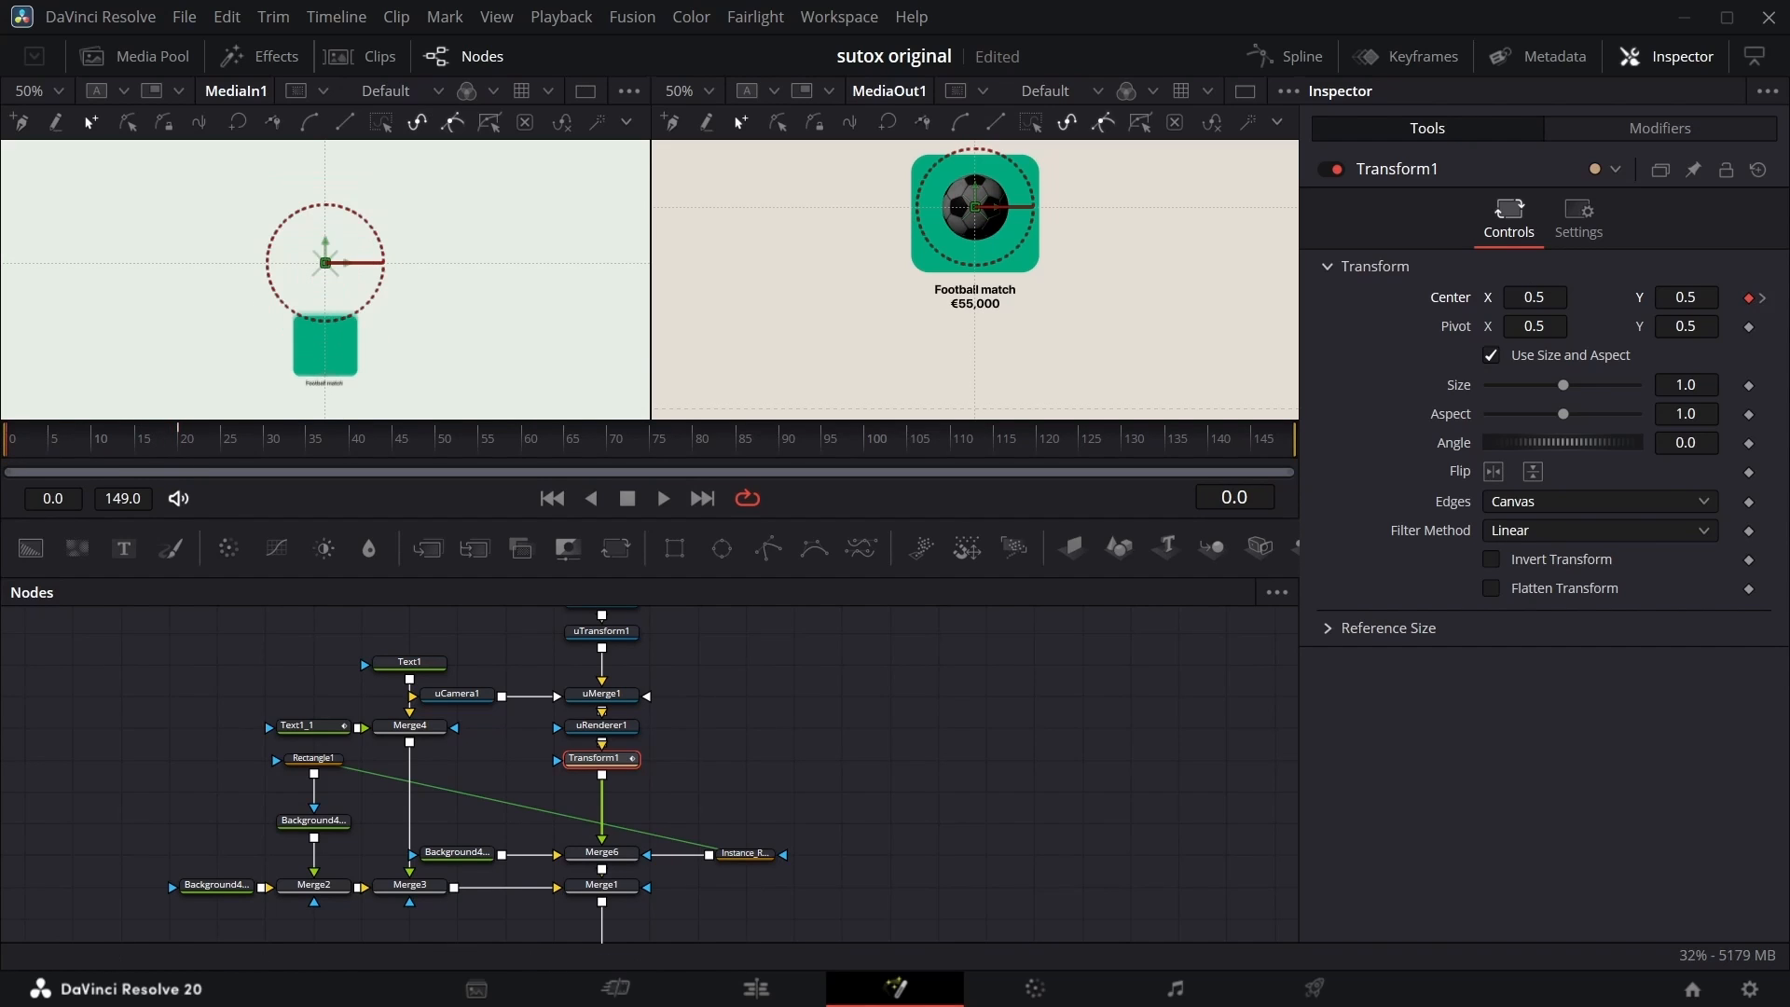
{"action": "left_click_drag", "start_coordinate": [1691, 298], "coordinate": [1653, 299]}
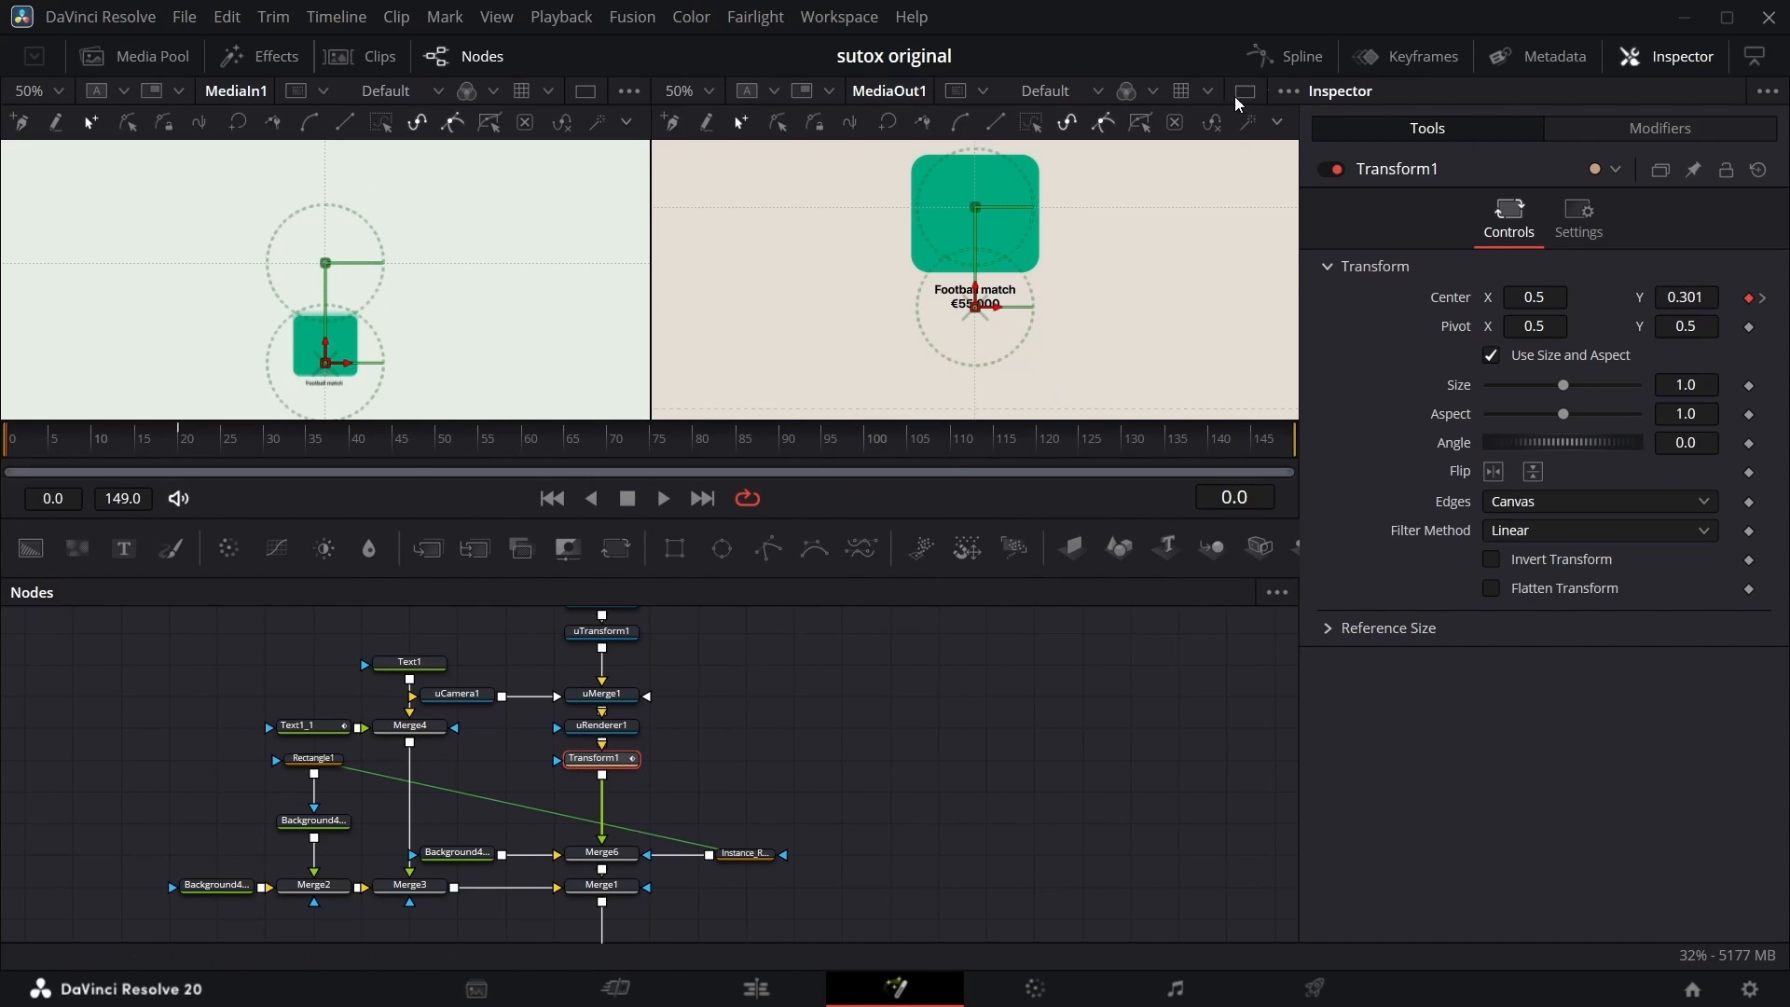
Apply the Out Back Cubic ease to Transform1's center path Displacement curve.
{"action": "left_click", "coordinate": [1285, 56]}
{"action": "left_click", "coordinate": [1137, 746]}
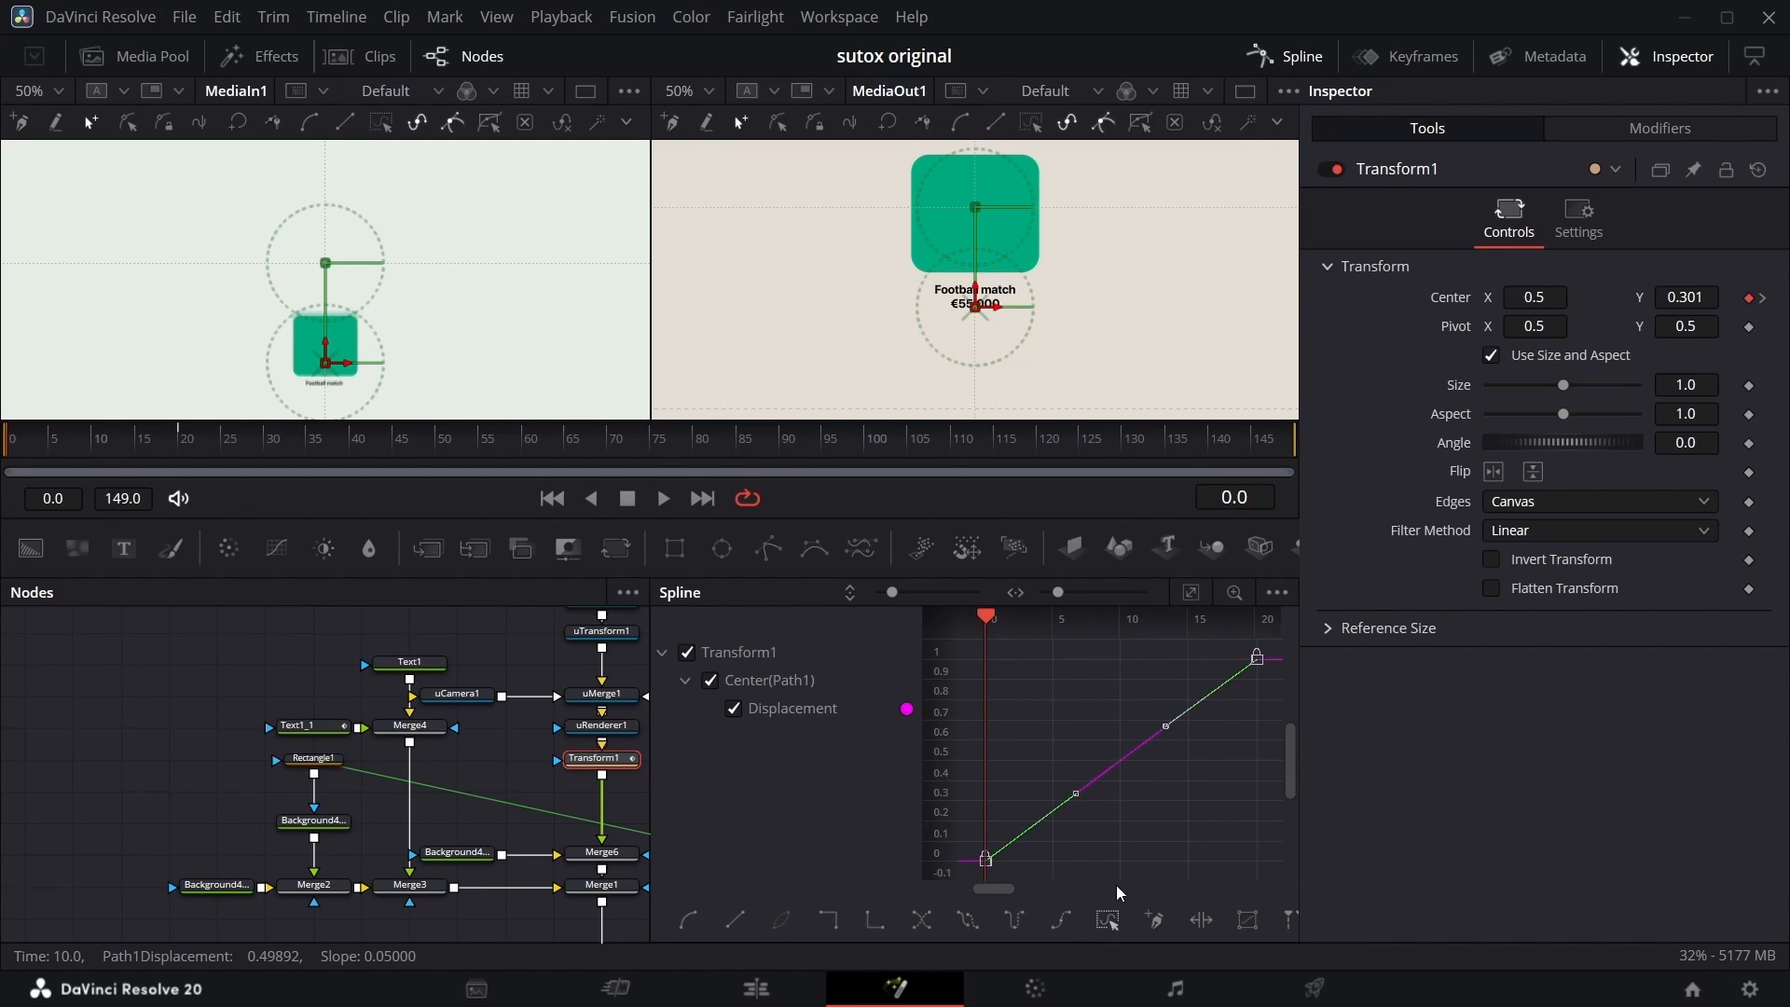
{"action": "right_click", "coordinate": [1138, 746]}
{"action": "mouse_move", "coordinate": [1216, 507]}
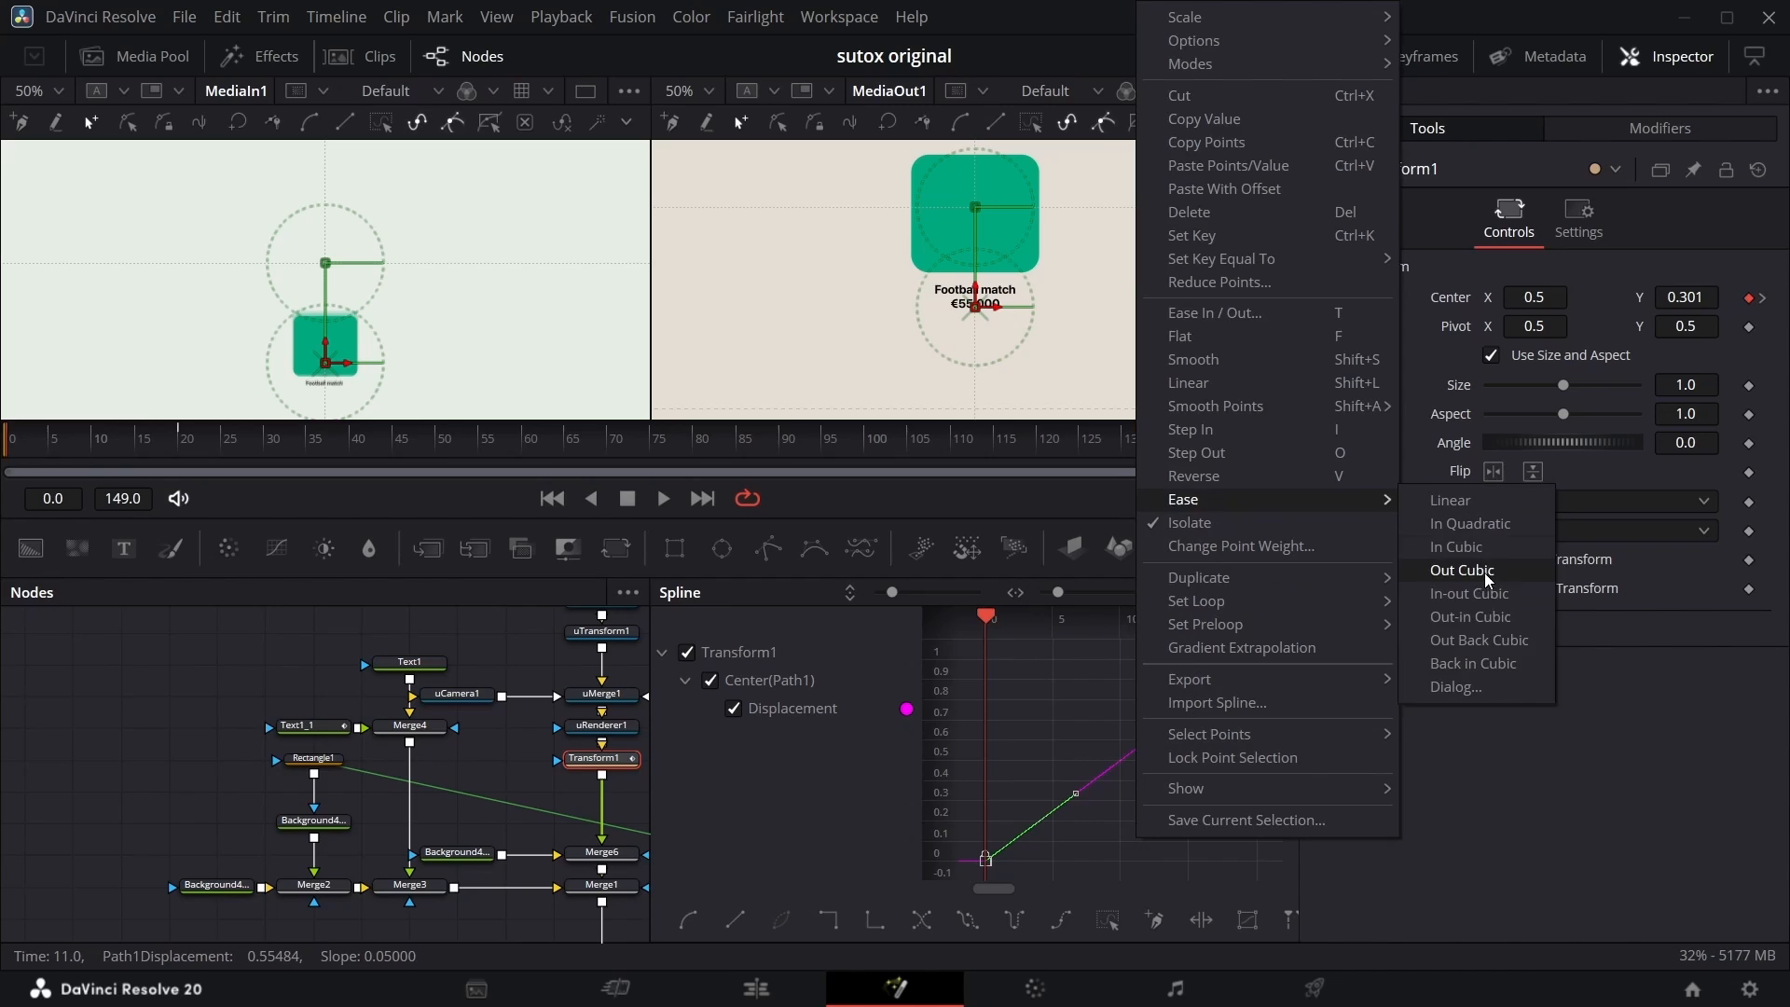
{"action": "left_click", "coordinate": [1479, 638]}
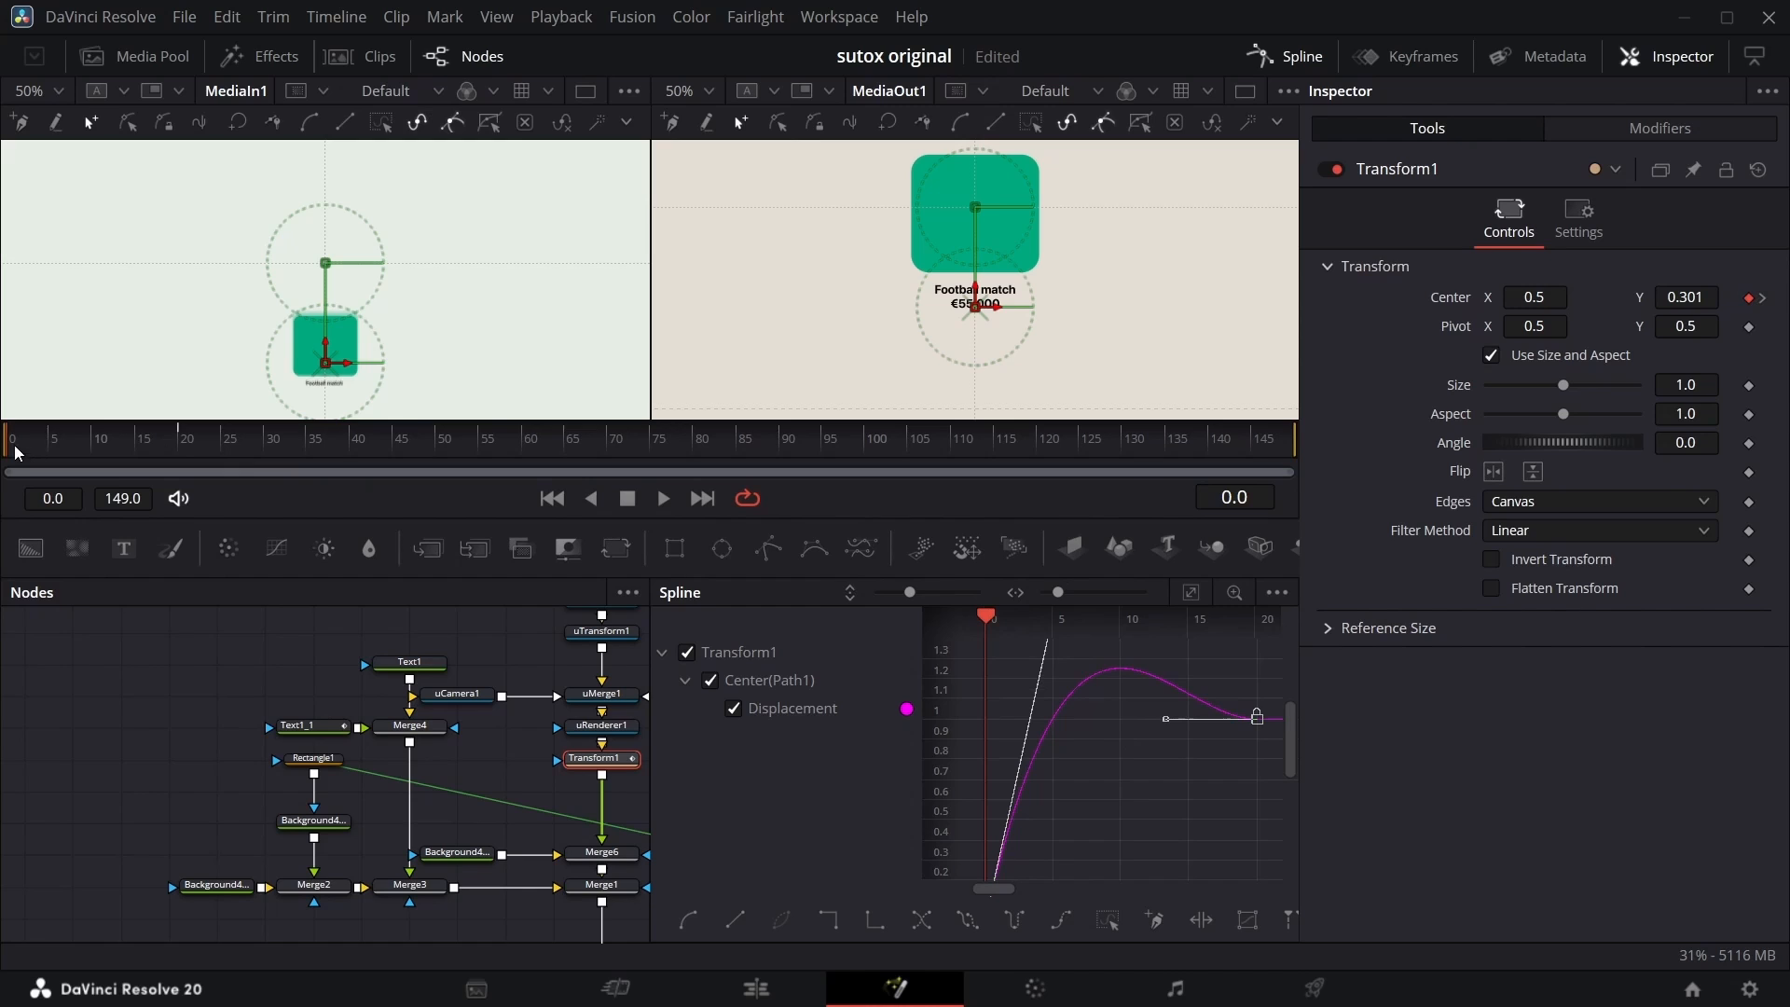
Reduce the overshoot of the Displacement curve by lowering the first keyframe's handle to about 1.68.
{"action": "left_click_drag", "start_coordinate": [16, 449], "coordinate": [91, 435]}
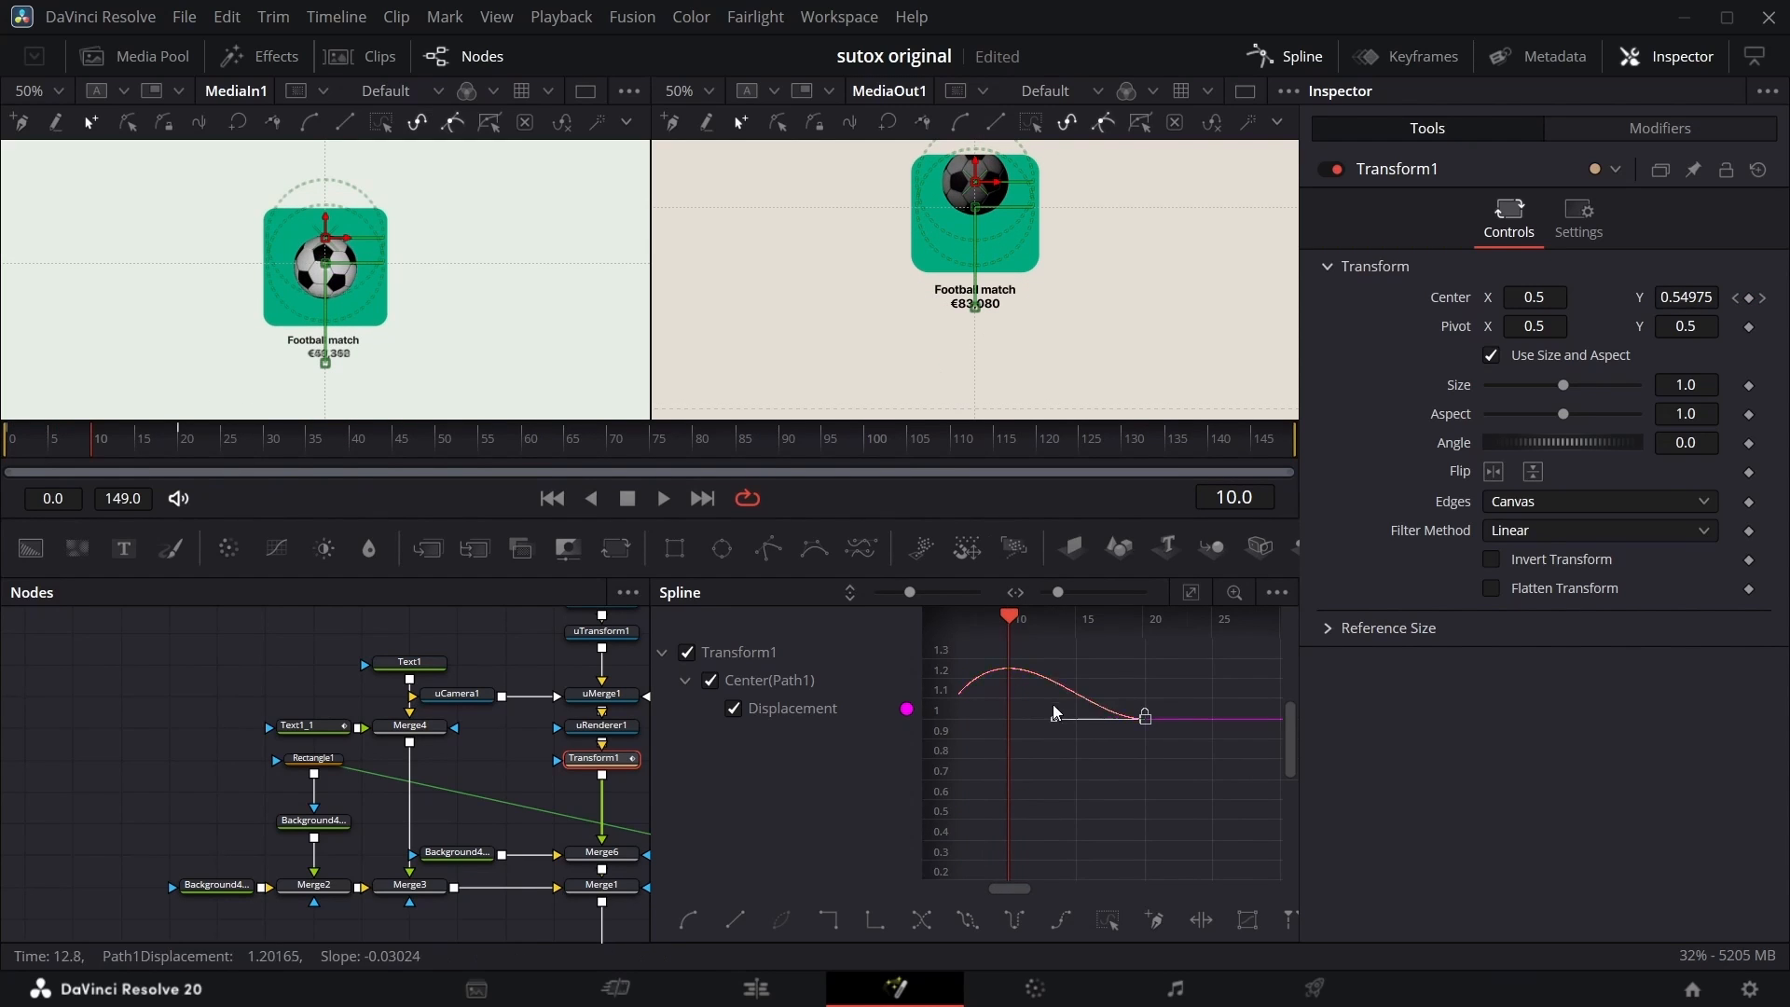
{"action": "key", "text": "ctrl+f"}
{"action": "left_click_drag", "start_coordinate": [1008, 820], "coordinate": [1061, 698]}
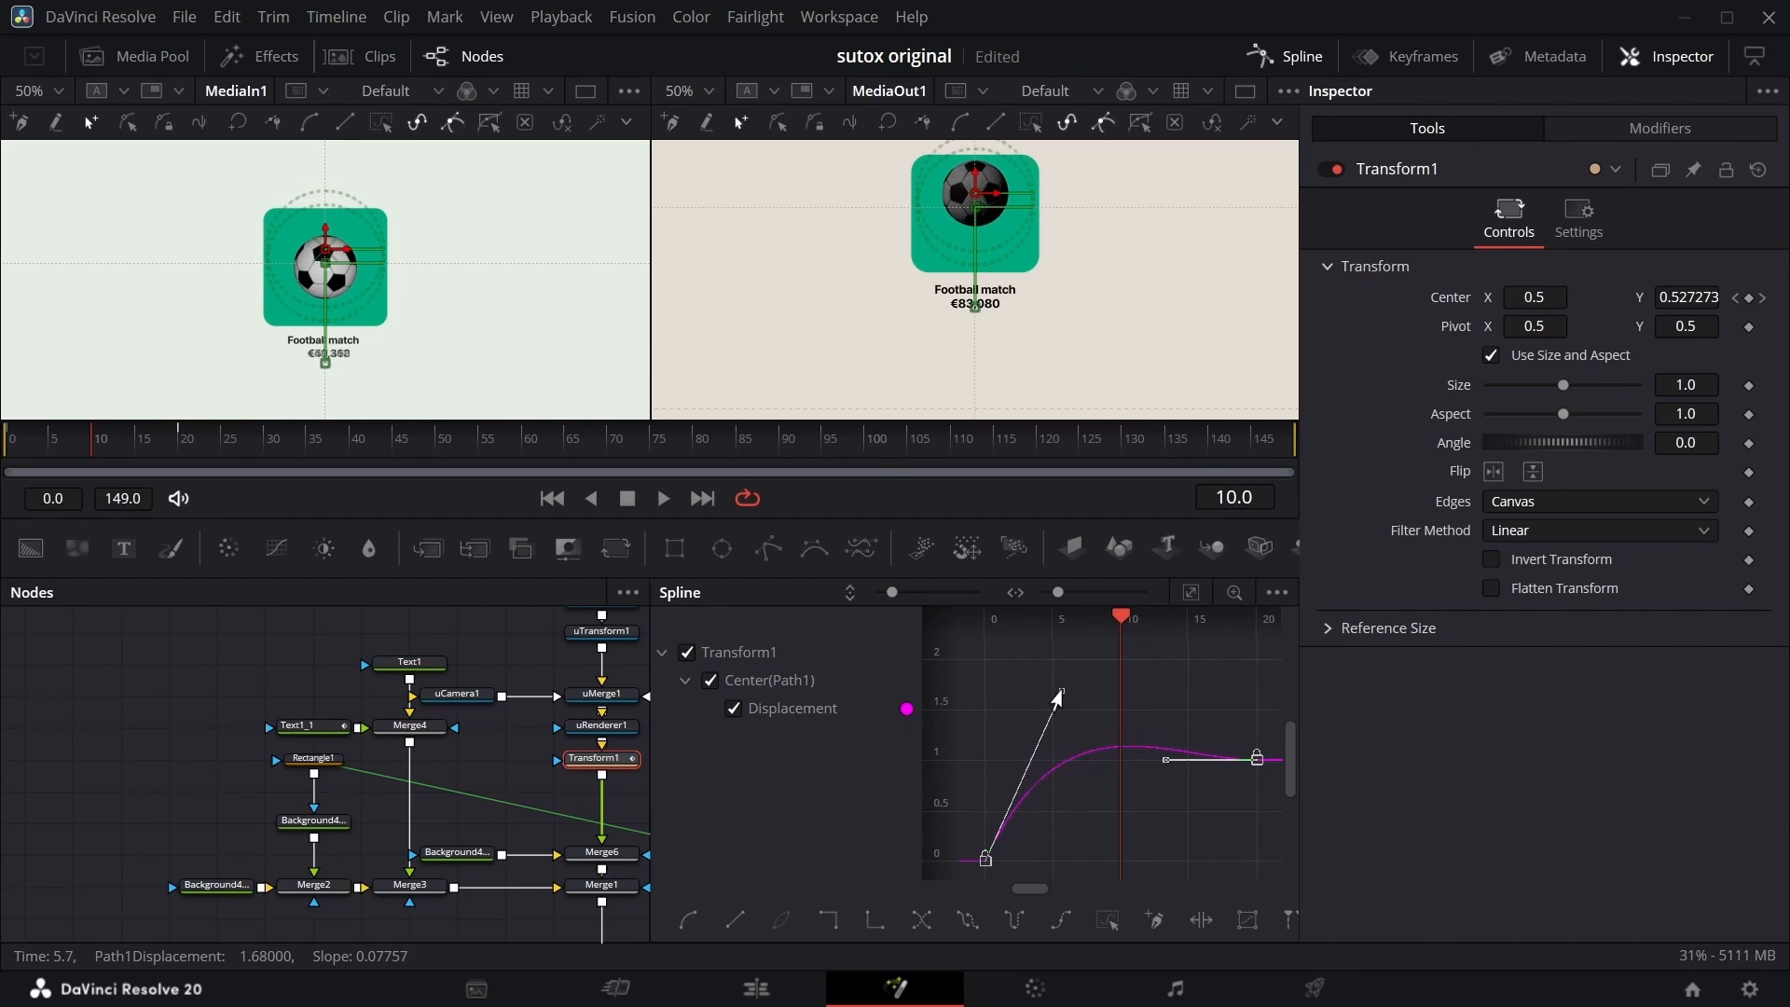
Play the football's entrance from frame 0, close the Spline editor and check the movement against the reference.
{"action": "left_click_drag", "start_coordinate": [88, 448], "coordinate": [7, 448]}
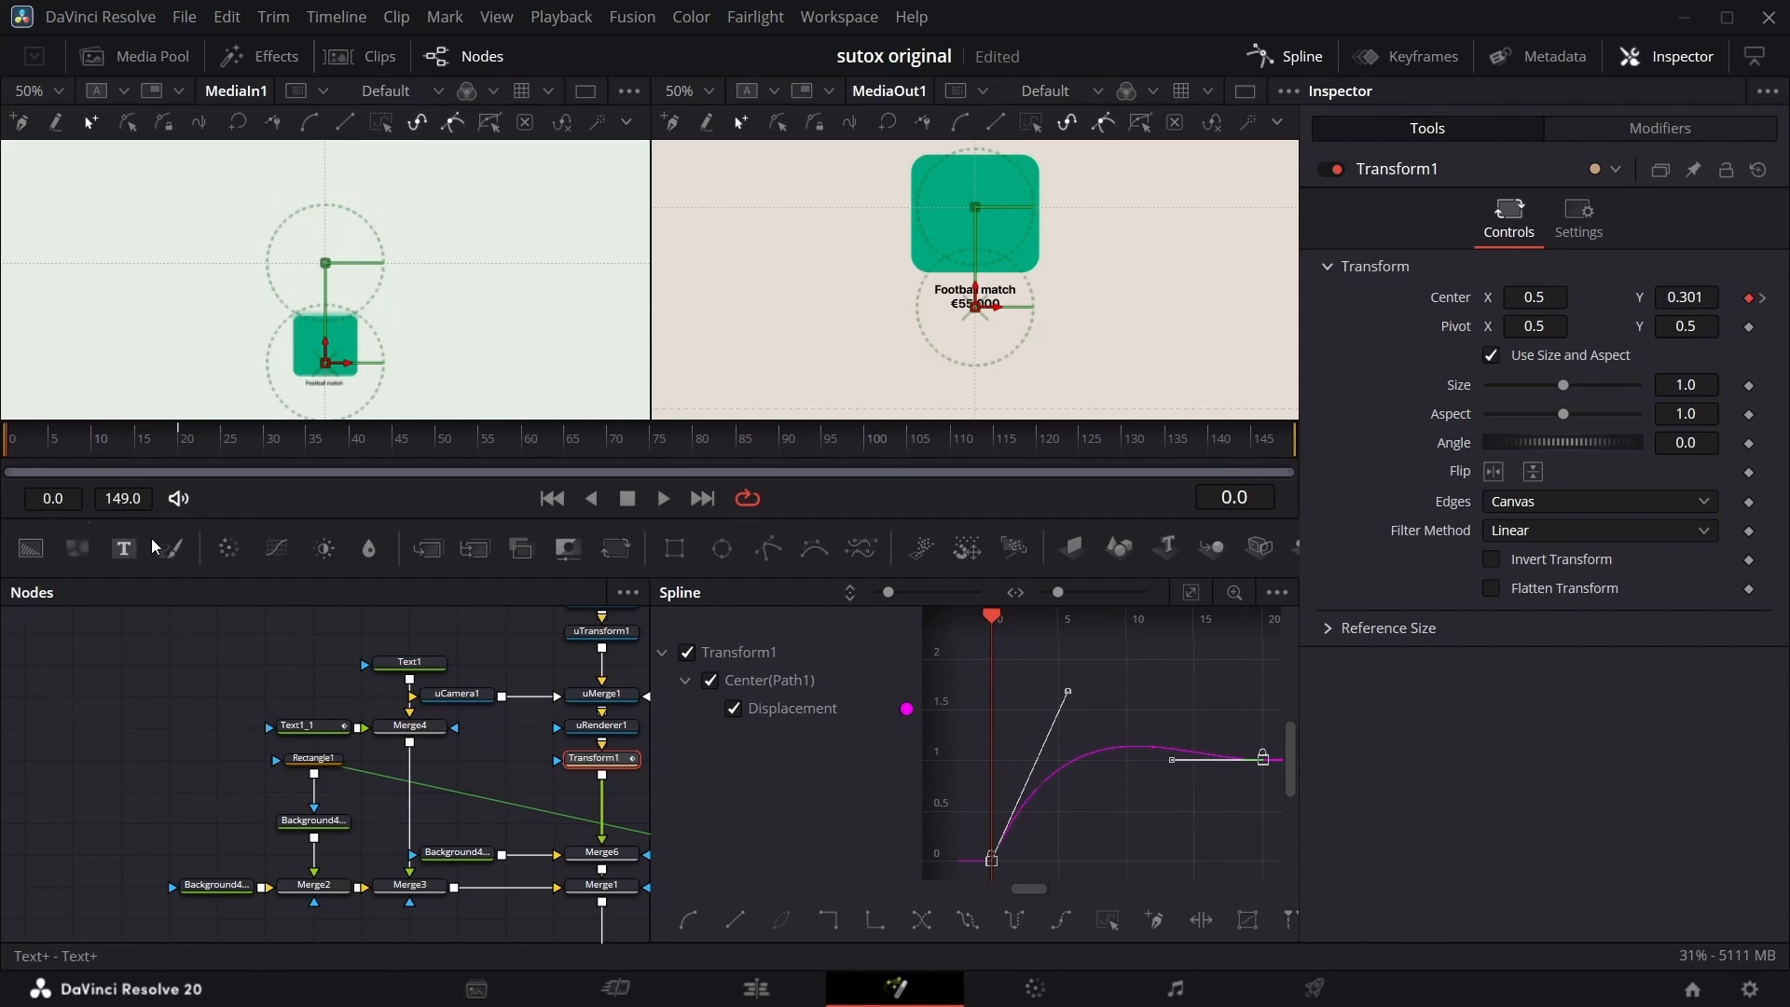
{"action": "key", "text": "space"}
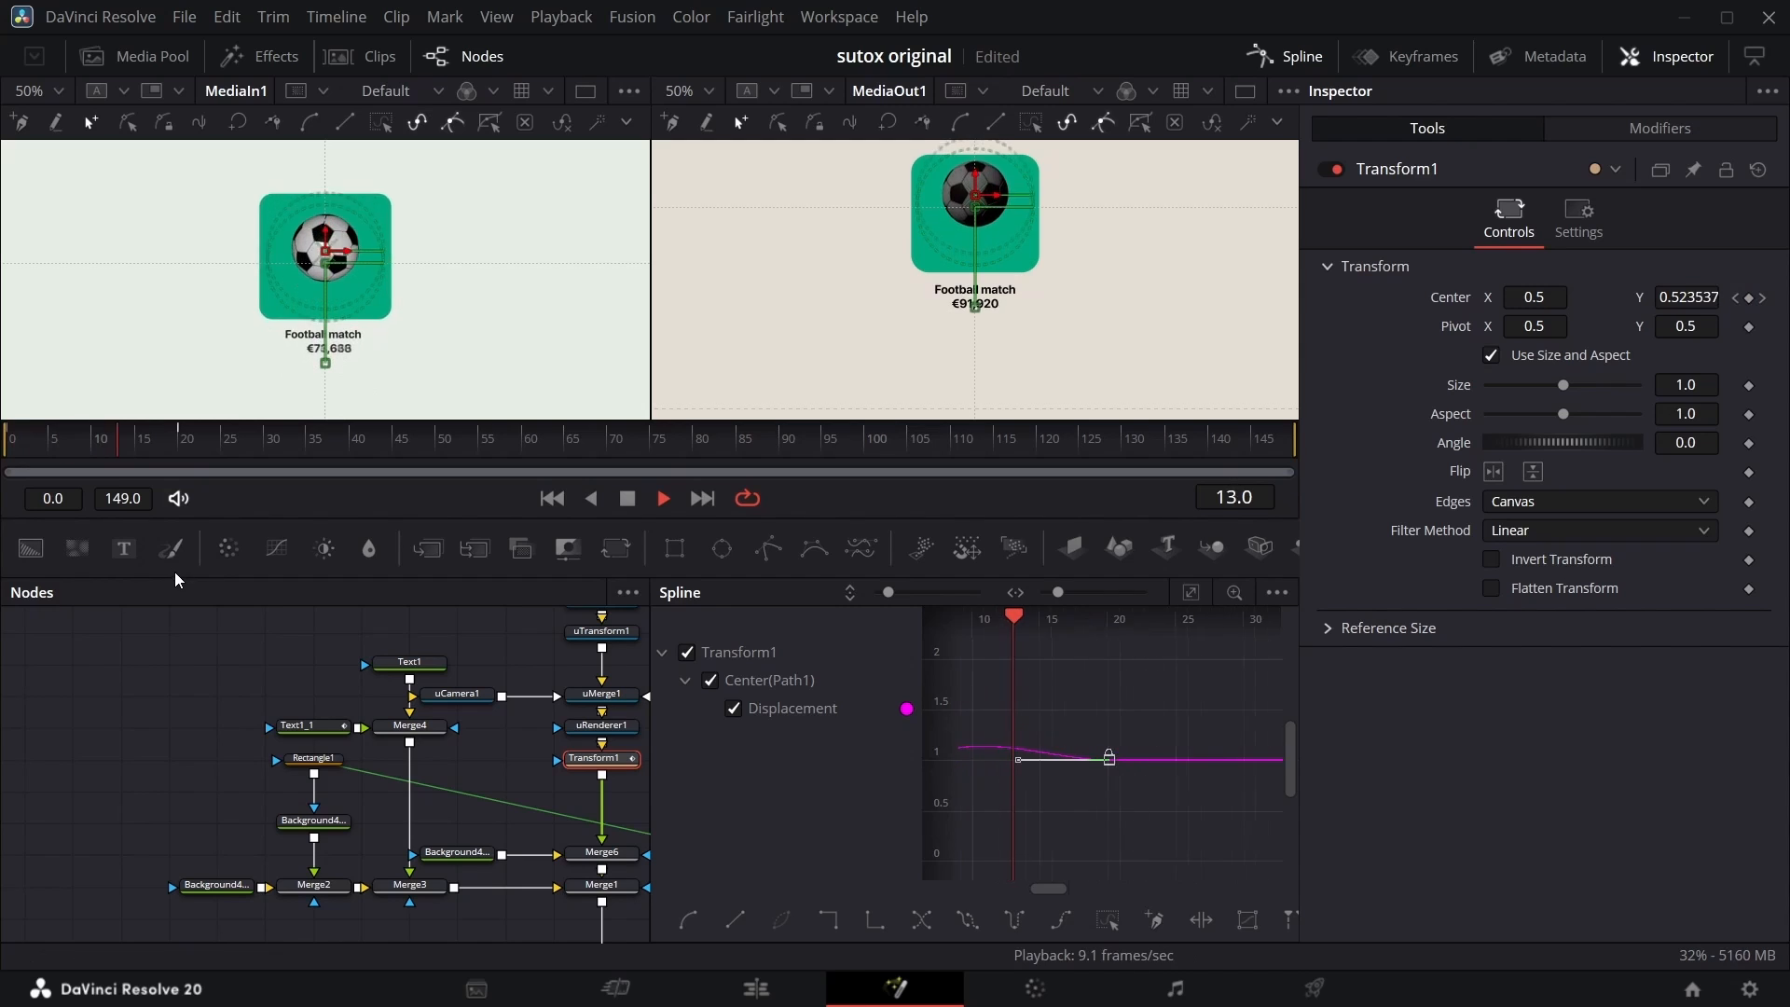
{"action": "key", "text": "F6"}
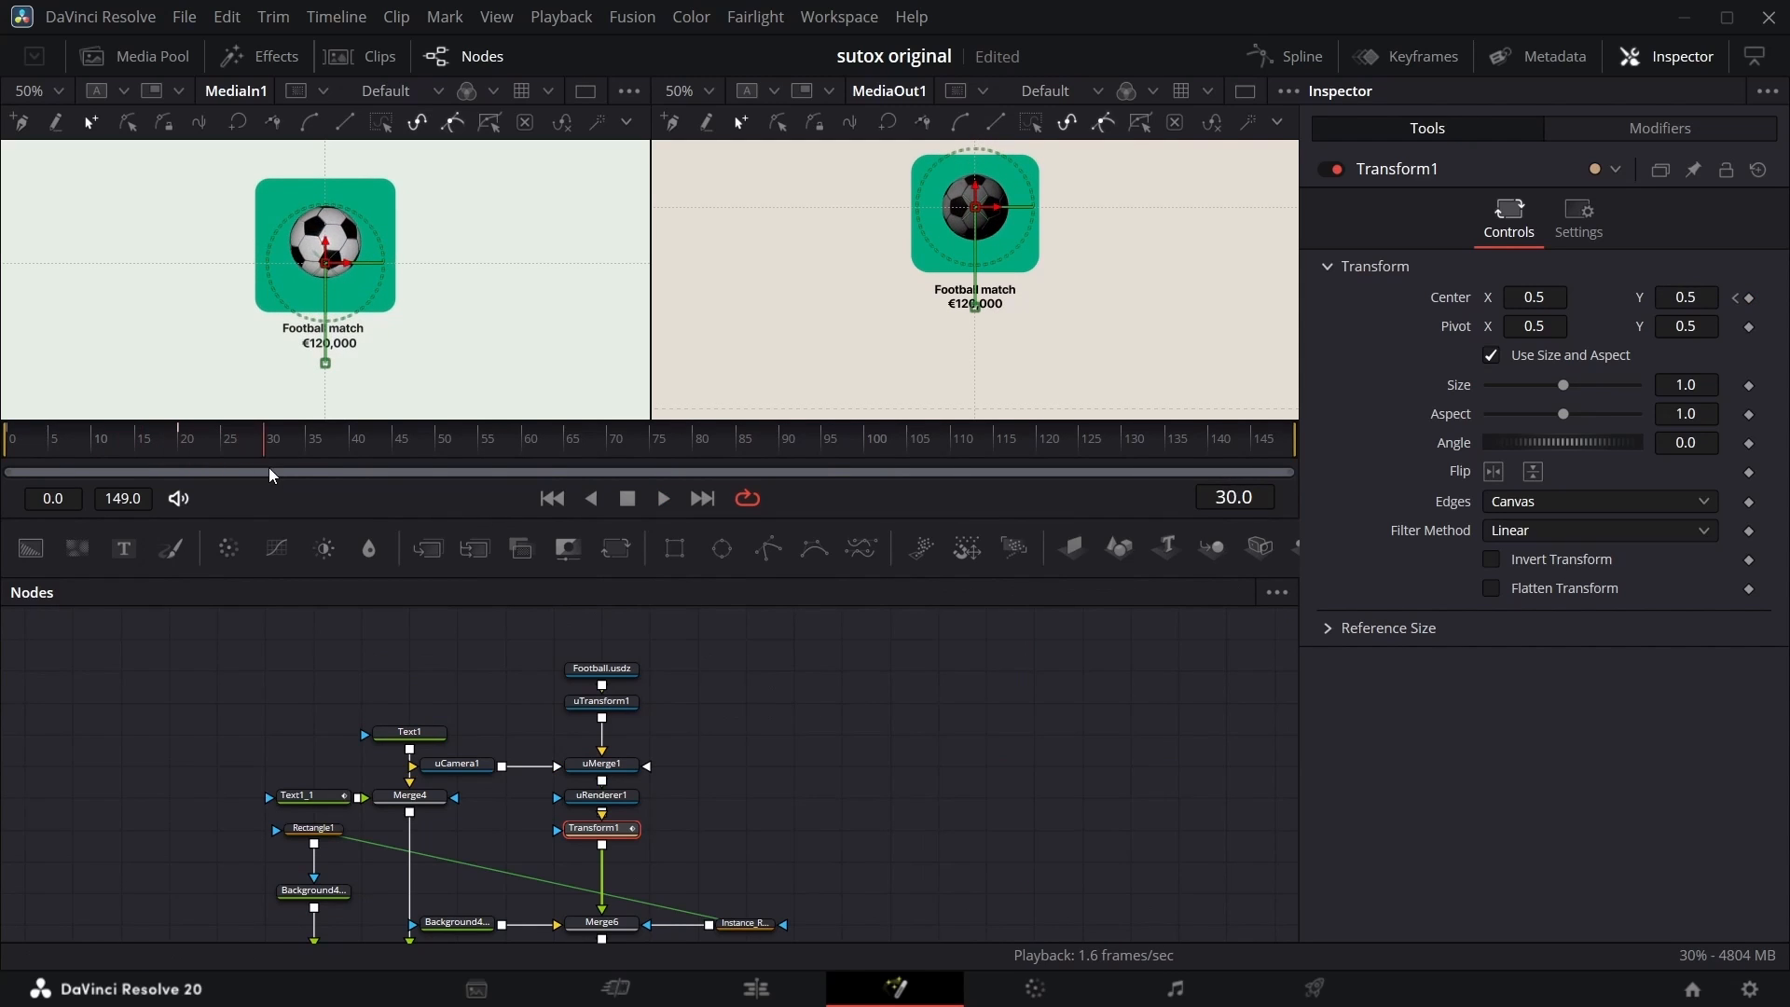
{"action": "key", "text": "space"}
{"action": "left_click_drag", "start_coordinate": [317, 467], "coordinate": [142, 443]}
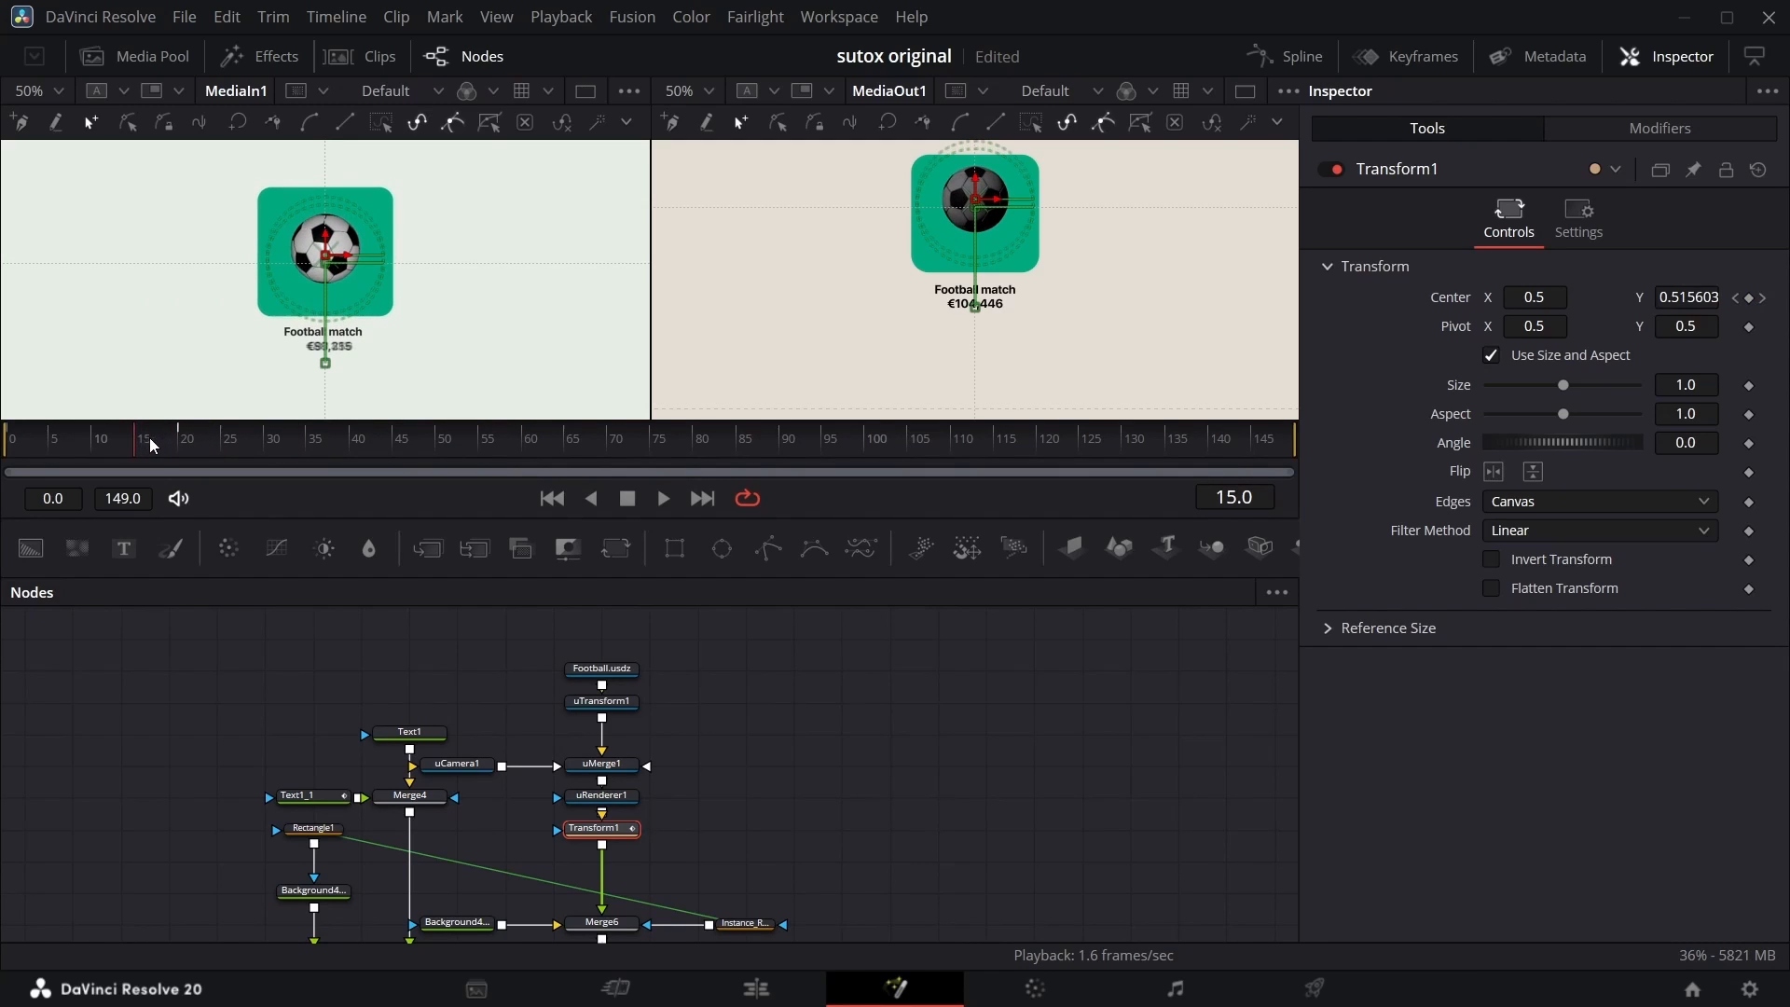
Keyframe uTransform1's Y rotation at 0.0 on frame 15 and at -402.8 on frame 110.
{"action": "left_click", "coordinate": [616, 704]}
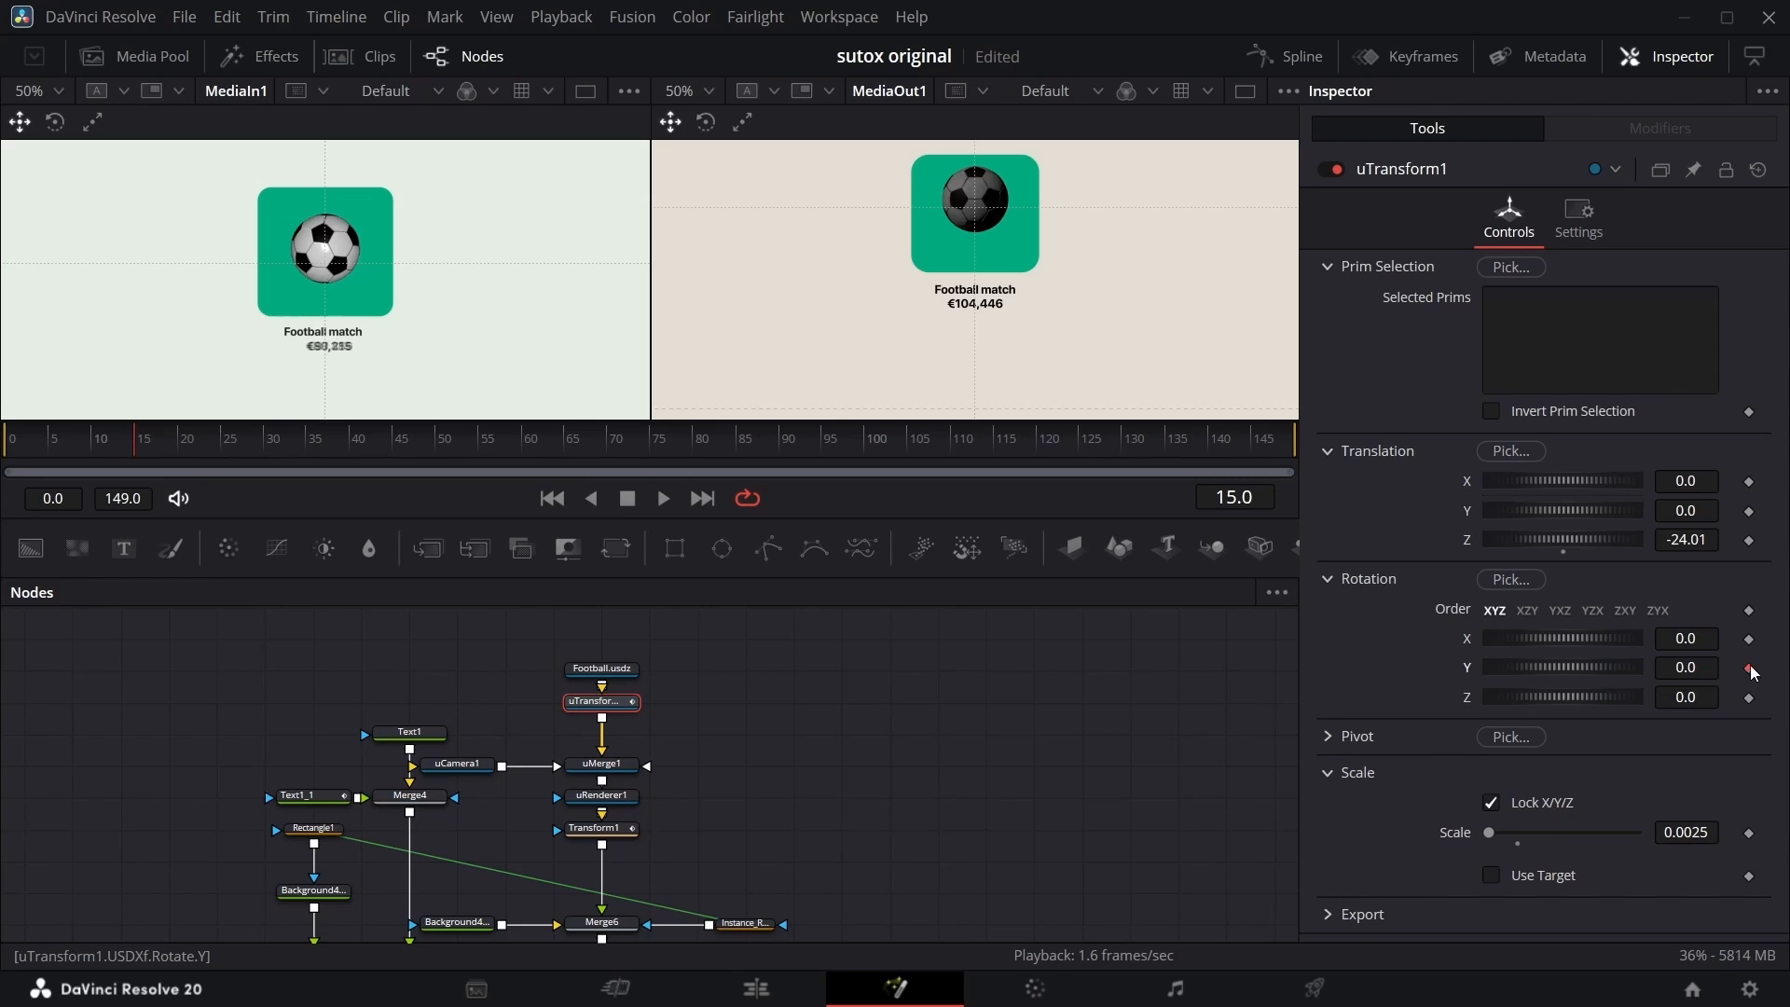
{"action": "left_click", "coordinate": [970, 443]}
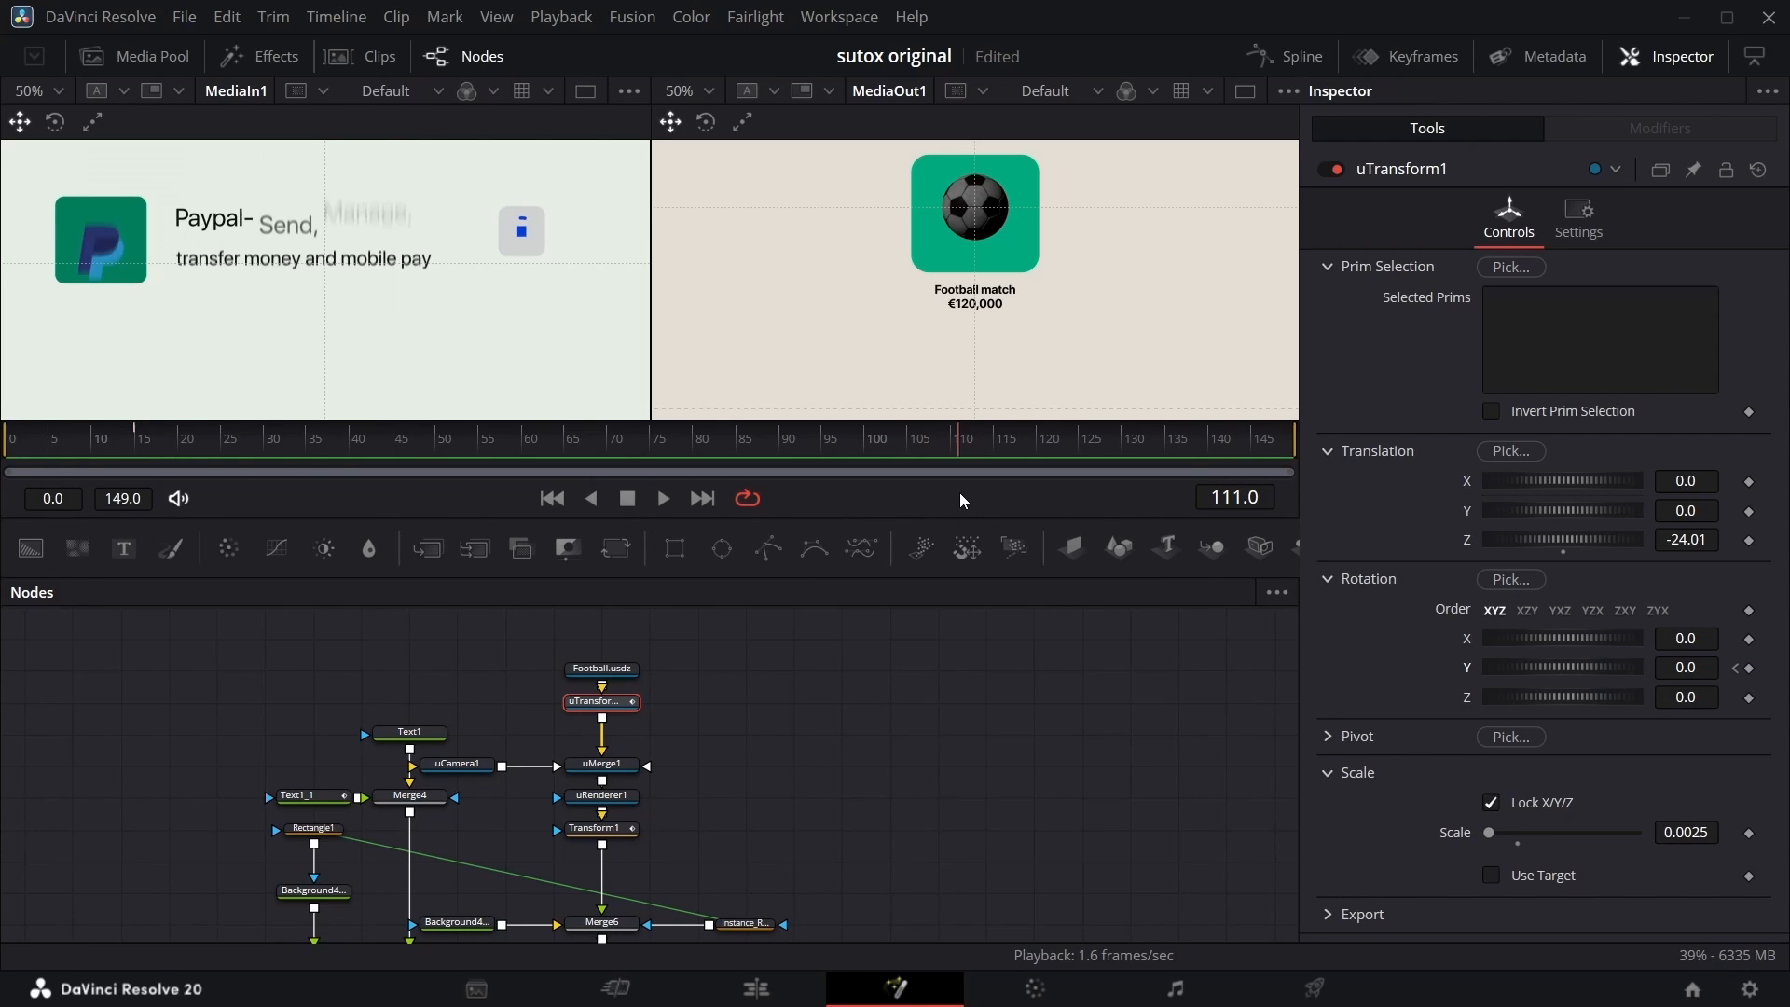
{"action": "key", "text": "Left"}
{"action": "left_click_drag", "start_coordinate": [1686, 668], "coordinate": [1417, 668]}
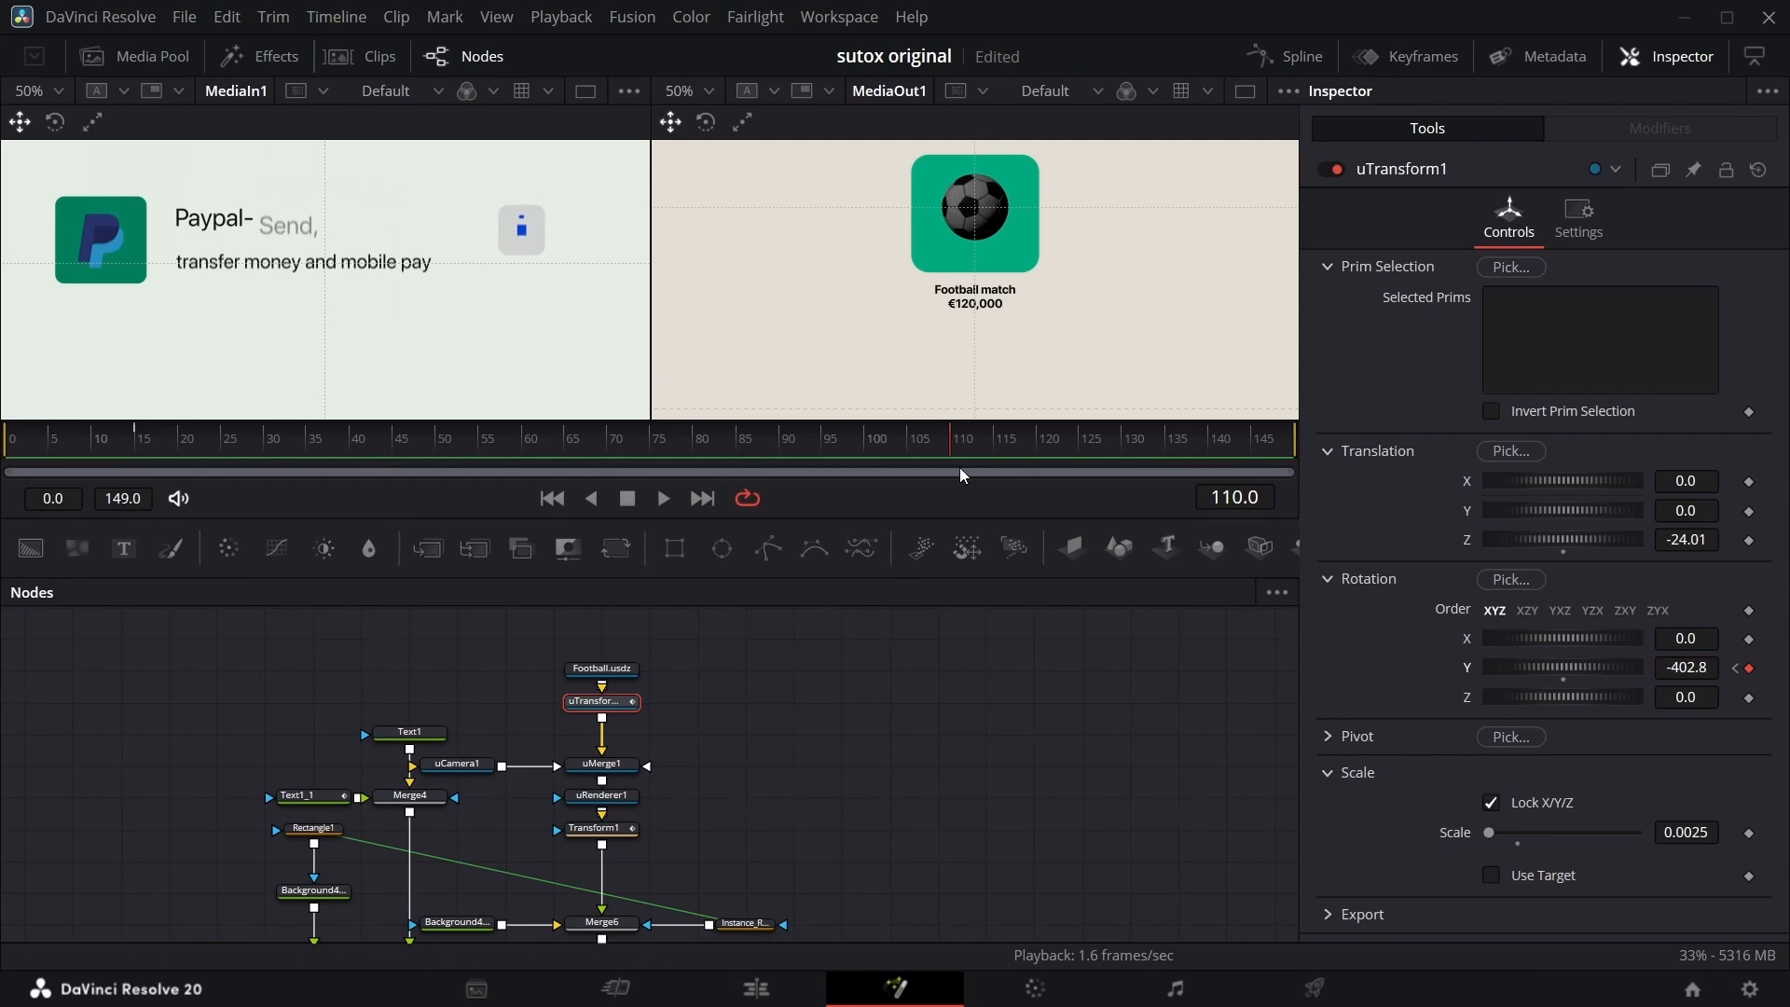
Select all keyframes on uTransform1's Y Rotation curve and smooth them.
{"action": "left_click", "coordinate": [1287, 54]}
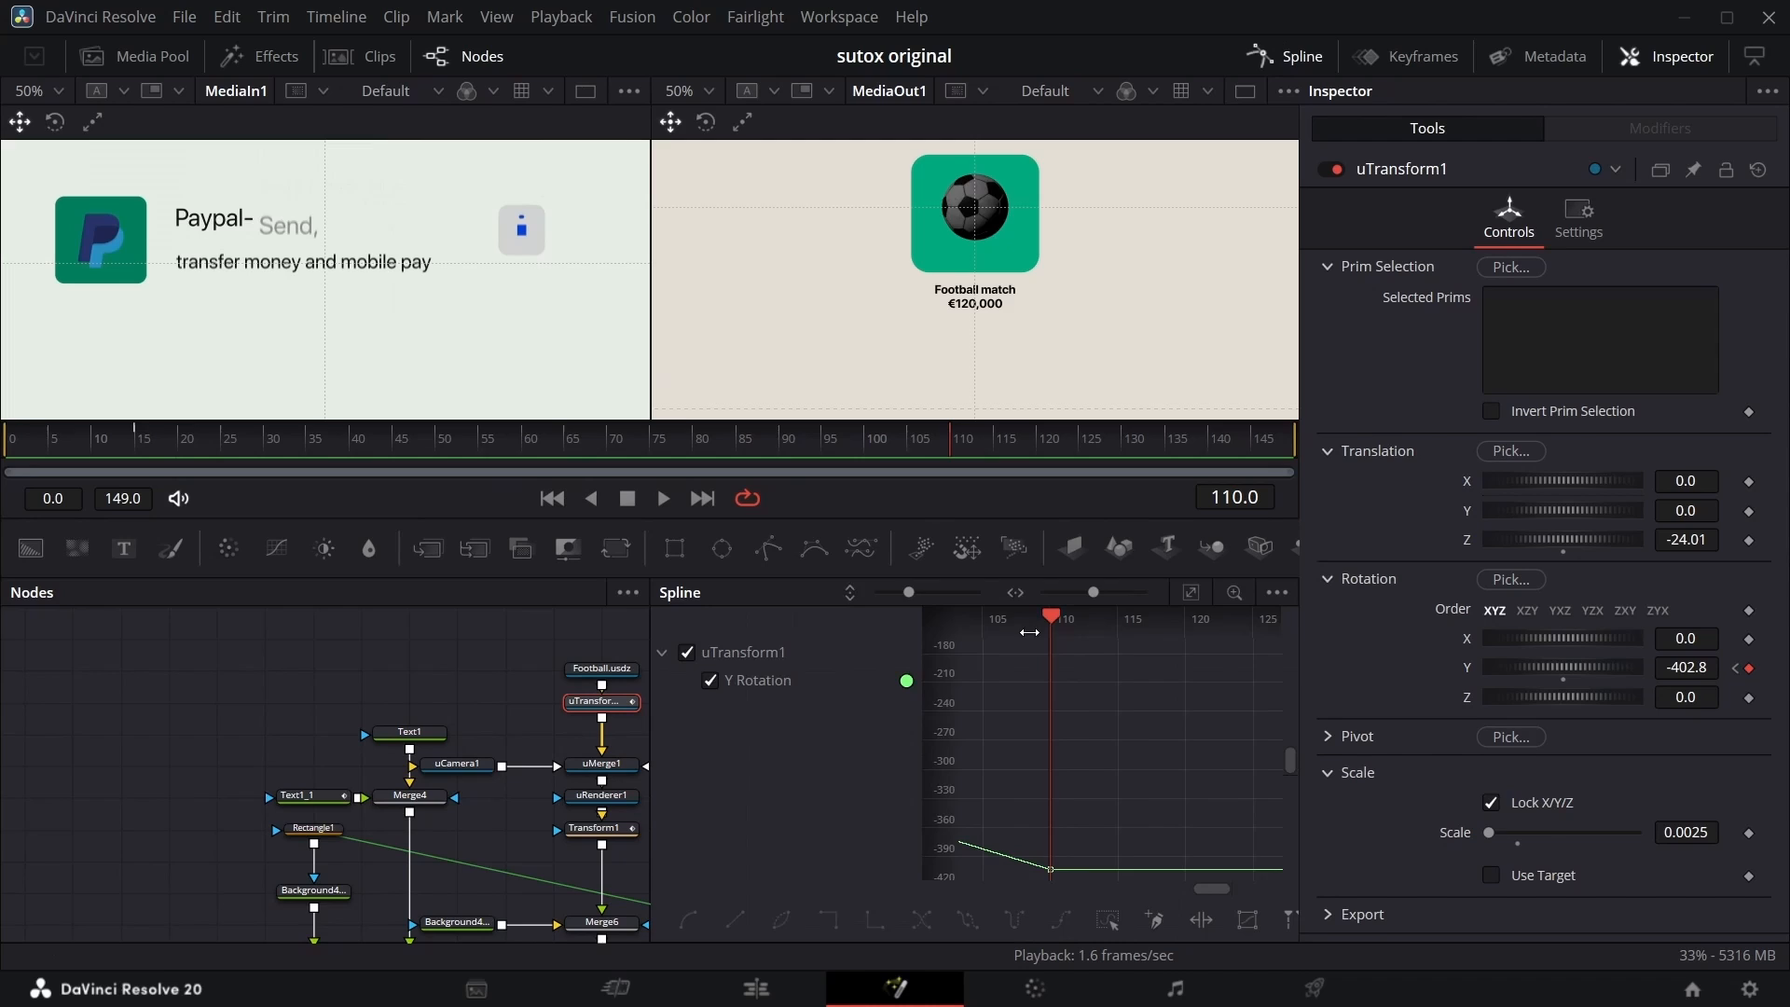
{"action": "left_click", "coordinate": [1191, 593]}
{"action": "left_click", "coordinate": [1111, 918]}
{"action": "key", "text": "shift+s"}
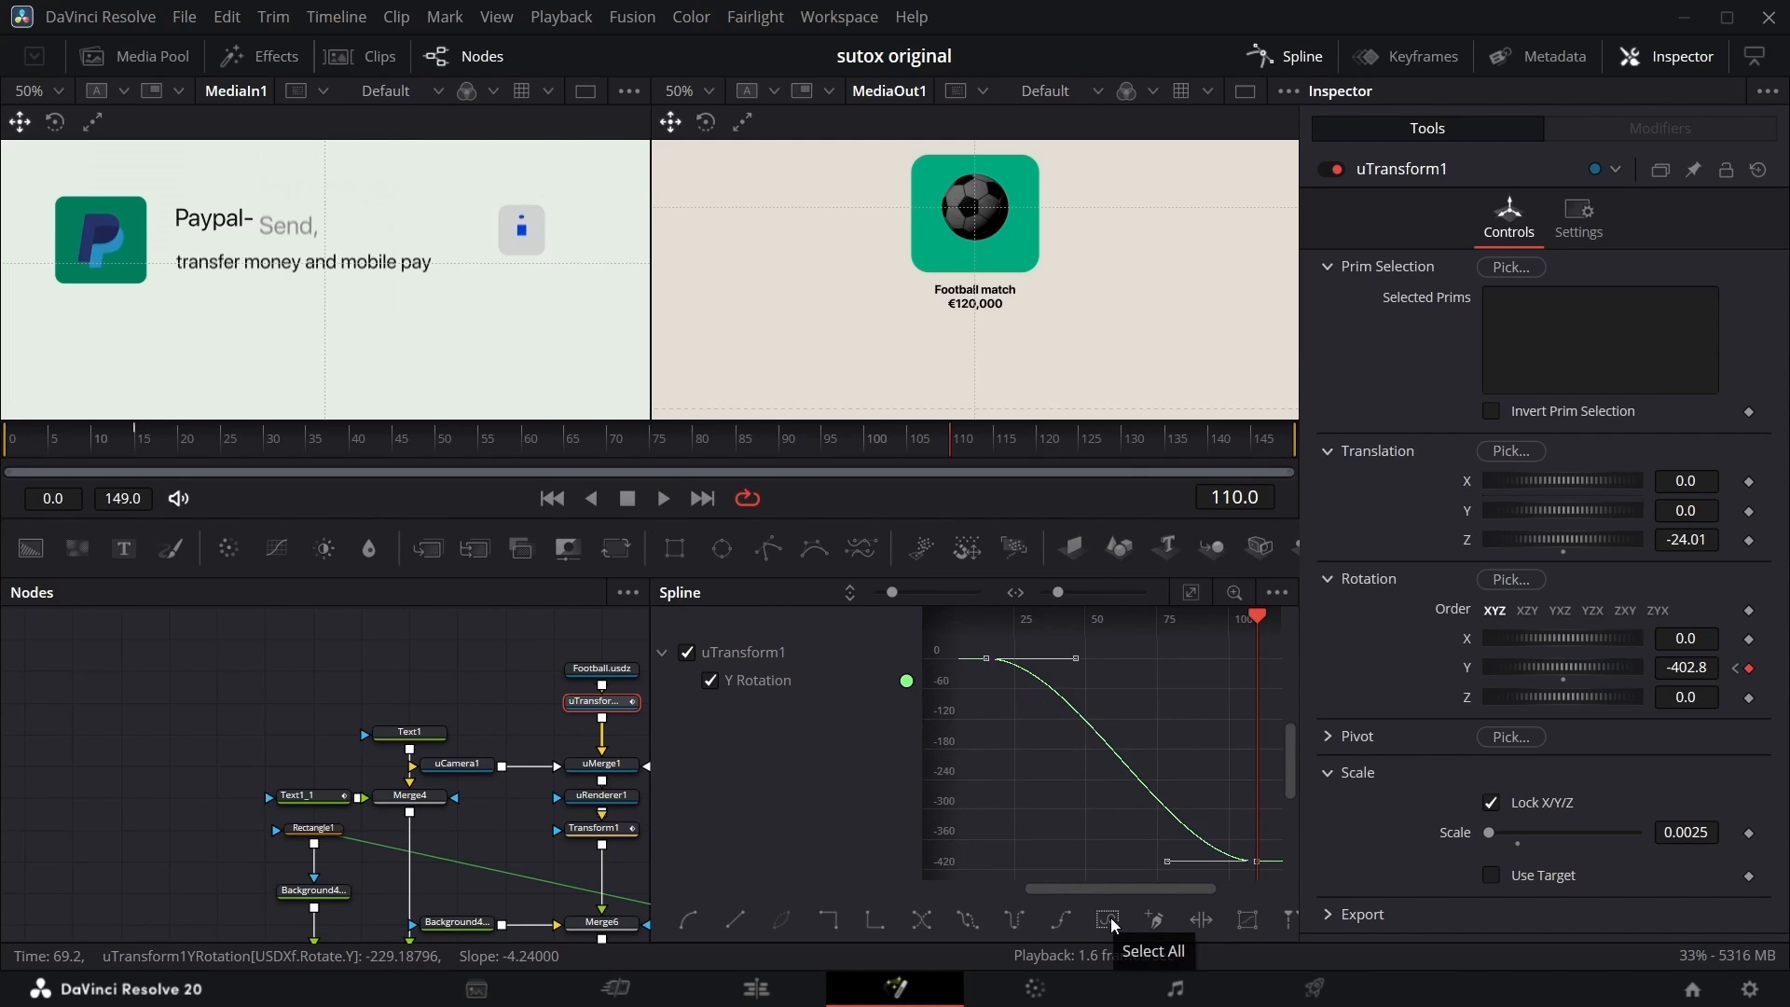
Close the Spline editor and insert a Transform node directly after Merge1.
{"action": "left_click", "coordinate": [1287, 54]}
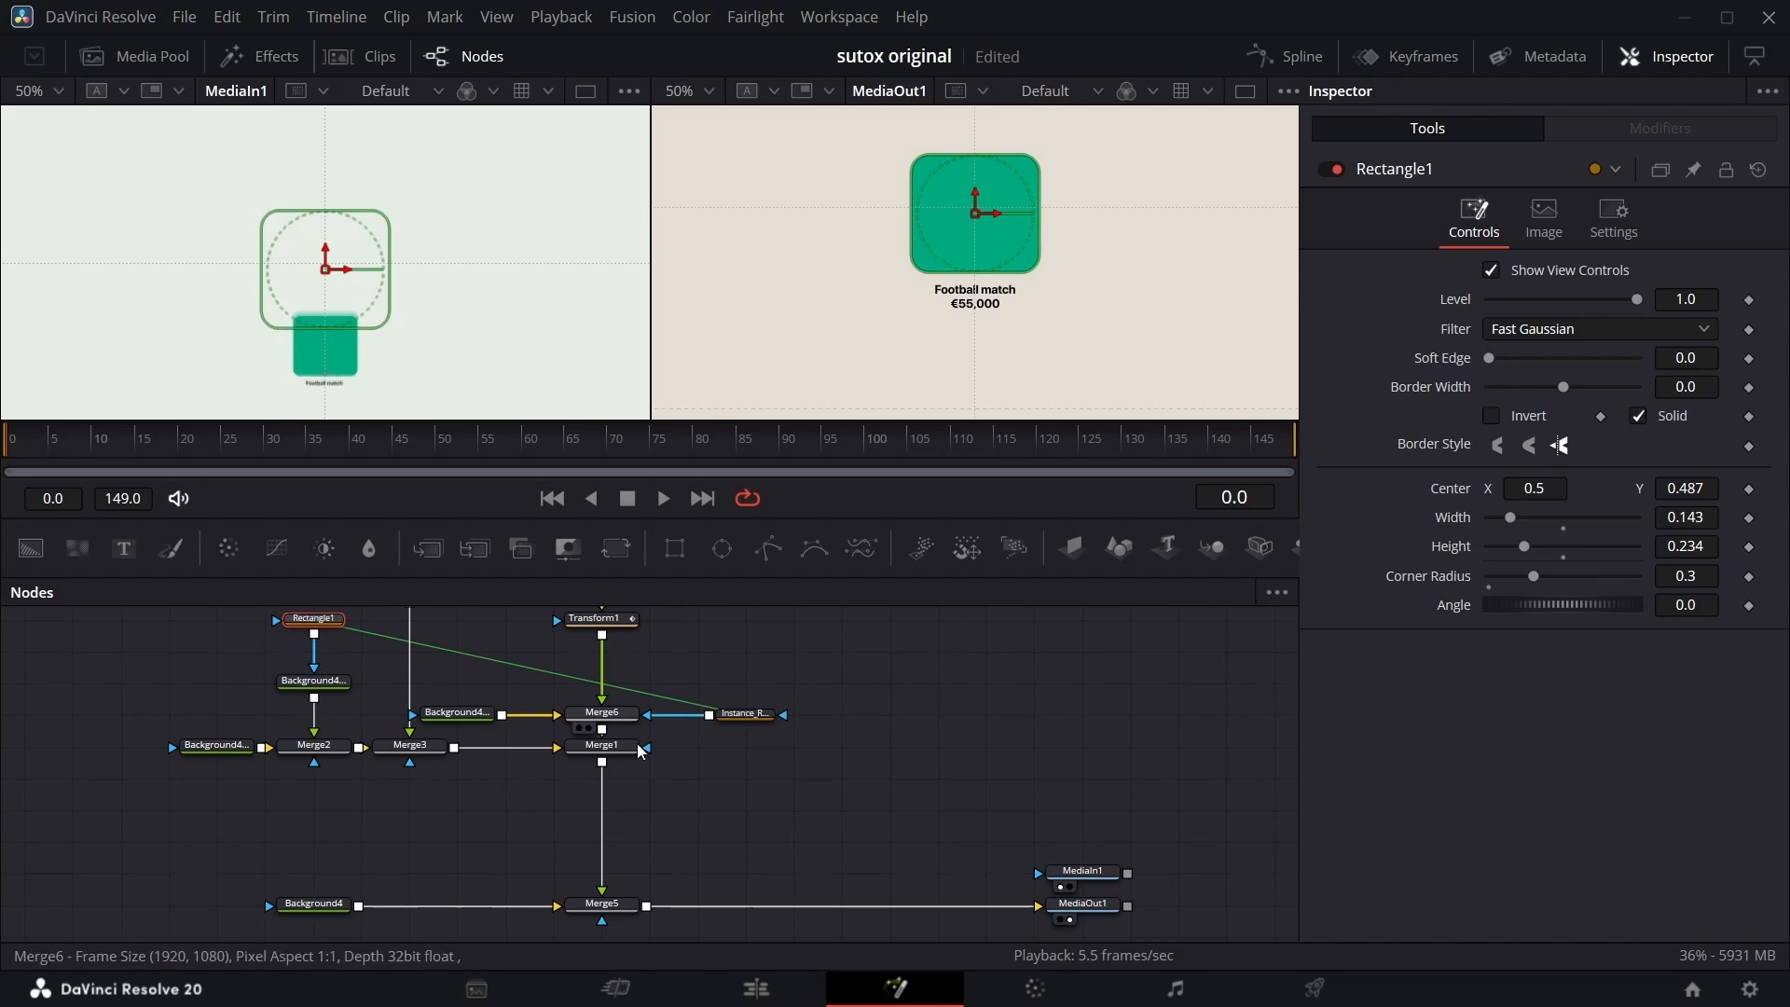
{"action": "left_click", "coordinate": [602, 745]}
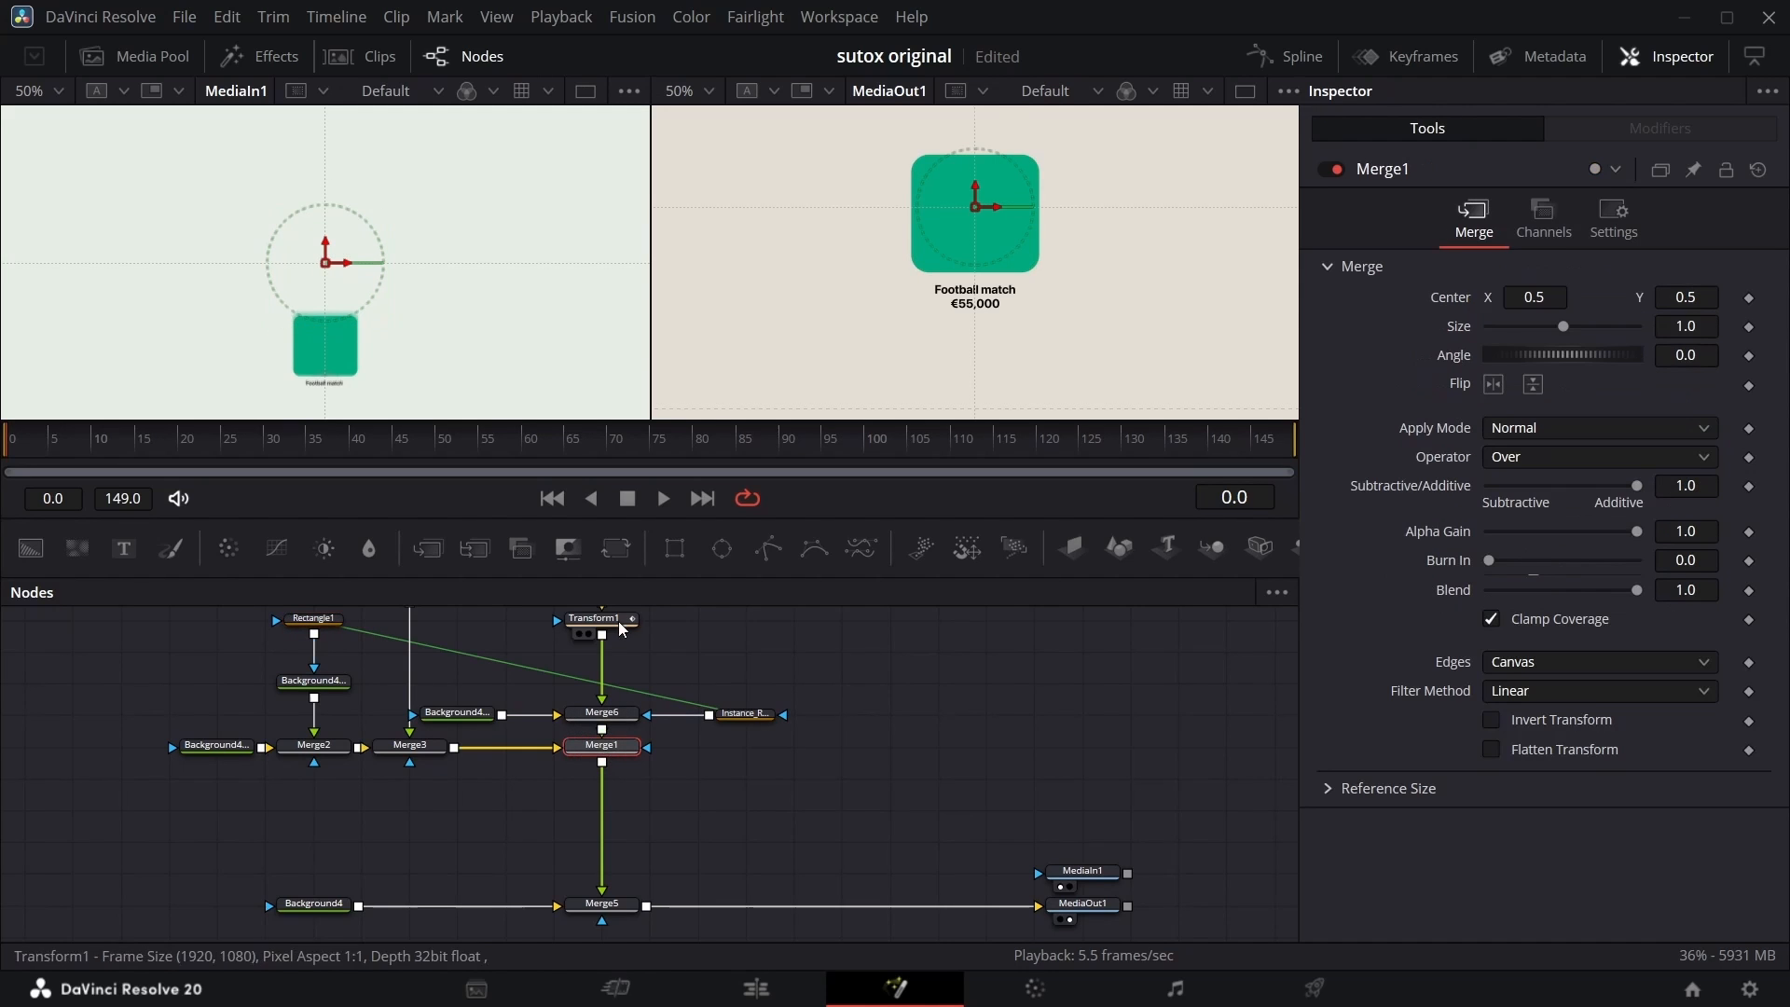
{"action": "left_click", "coordinate": [618, 554]}
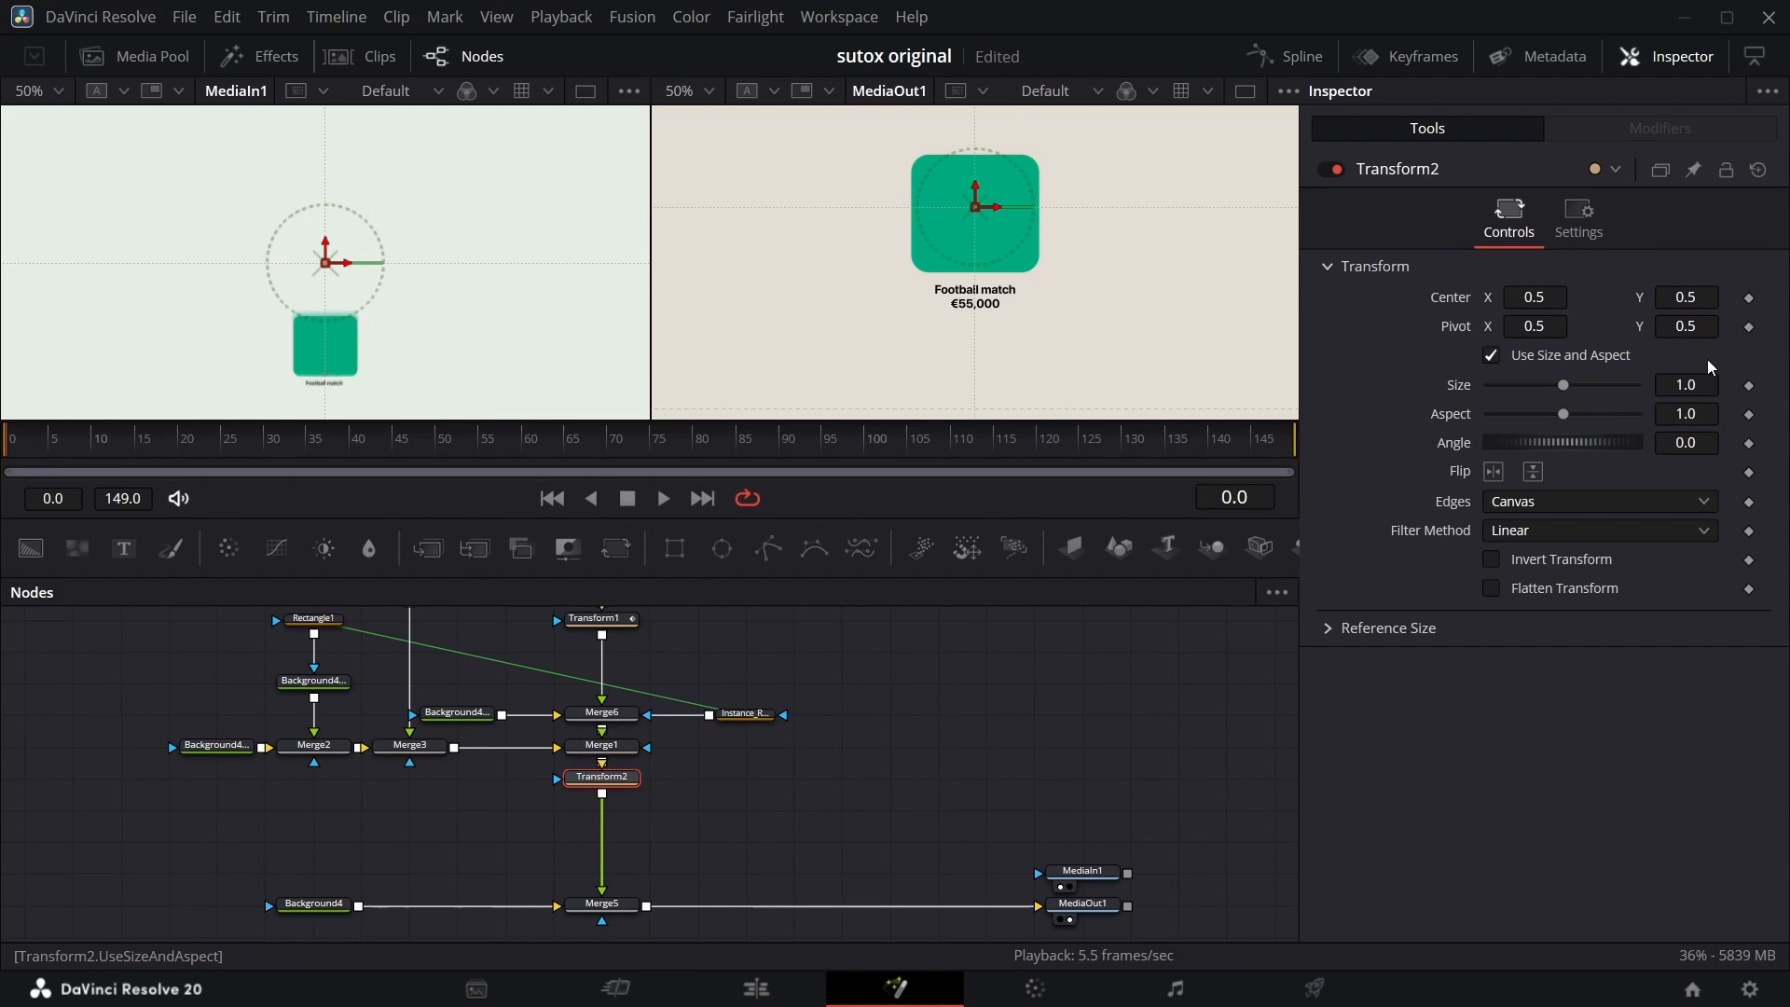
Keyframe Transform2's Center at 0.5, 0.5 and its Size at 1.0 on frames 0 and 20.
{"action": "left_click", "coordinate": [1749, 297]}
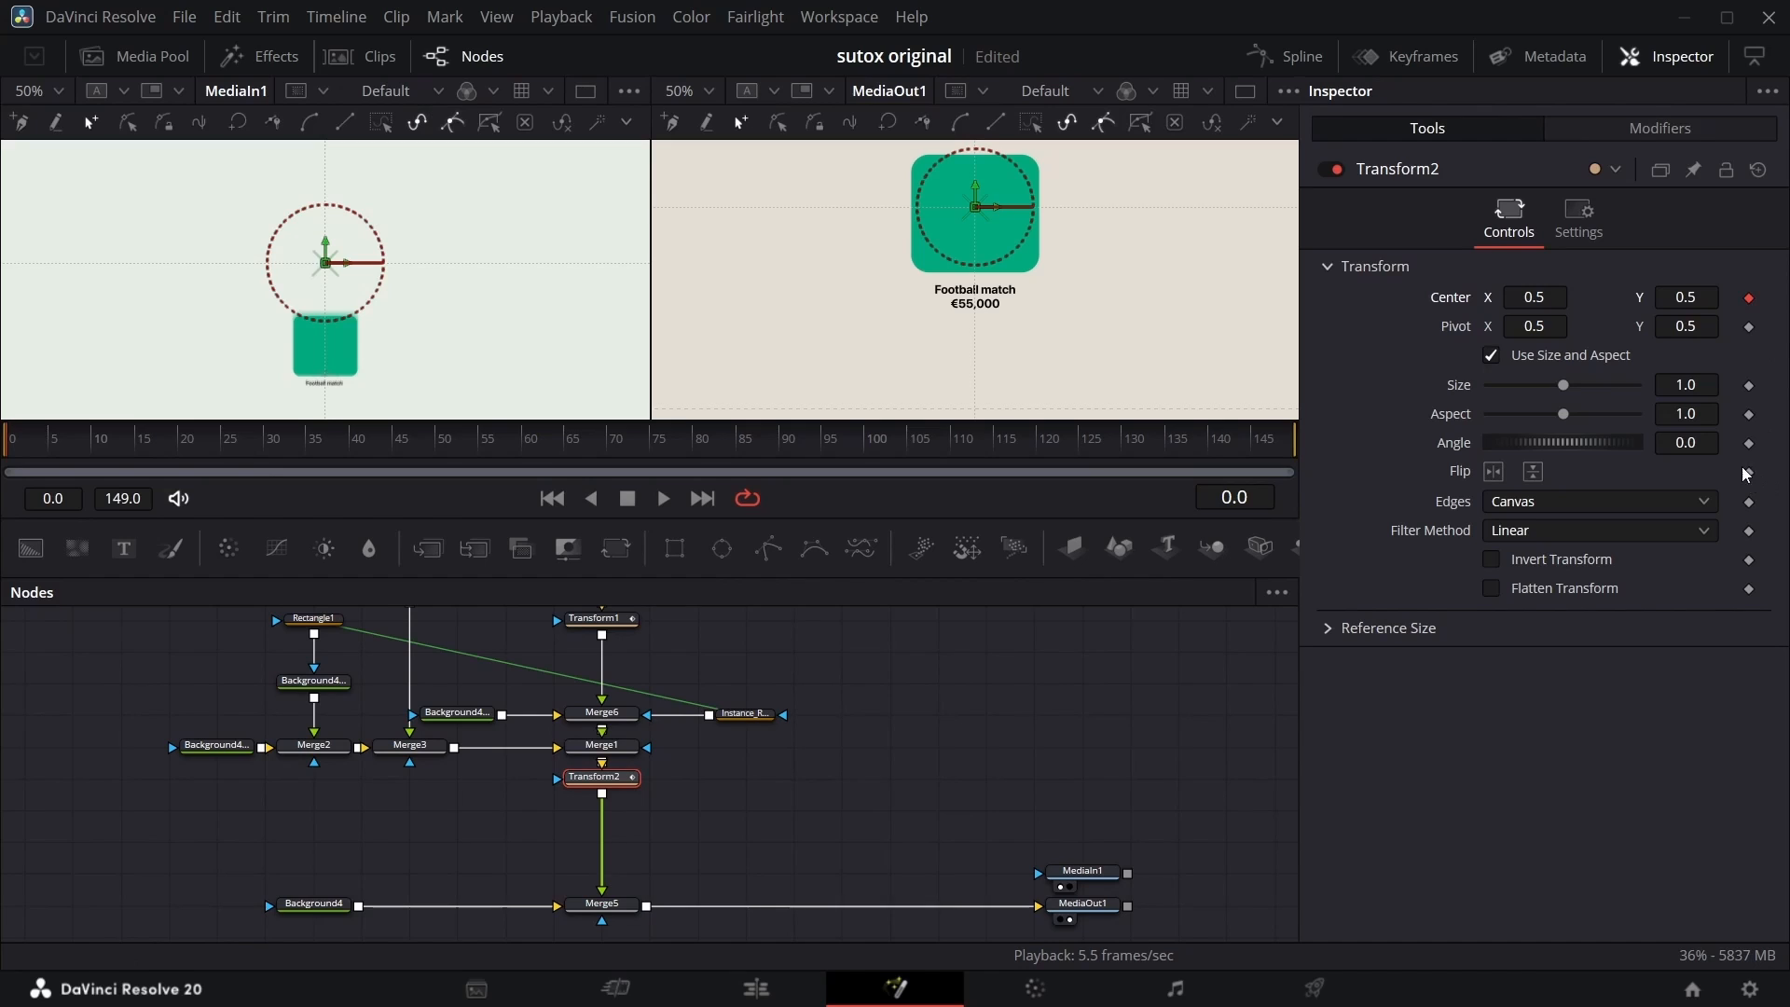
{"action": "left_click", "coordinate": [1749, 385]}
{"action": "key", "text": "shift+Right"}
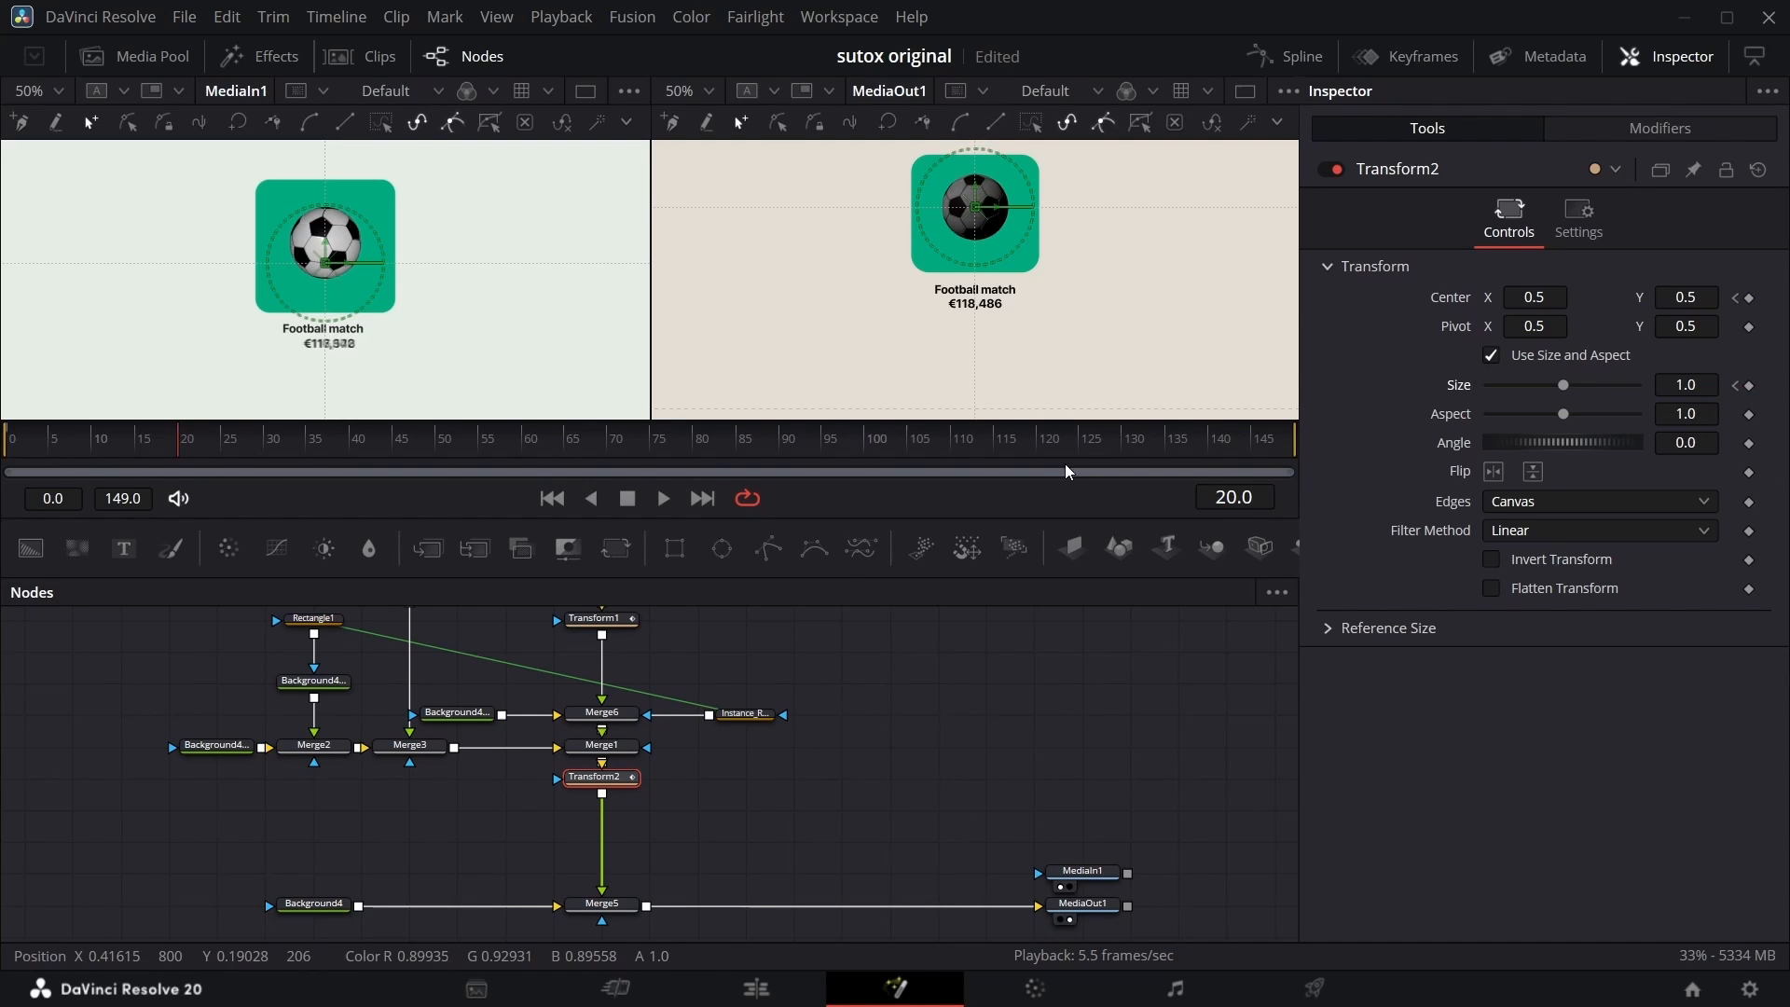
{"action": "left_click", "coordinate": [1751, 386]}
On frame 0, set Transform2's Center Y to 0.3 and its Size to 0.0.
{"action": "key", "text": "Home"}
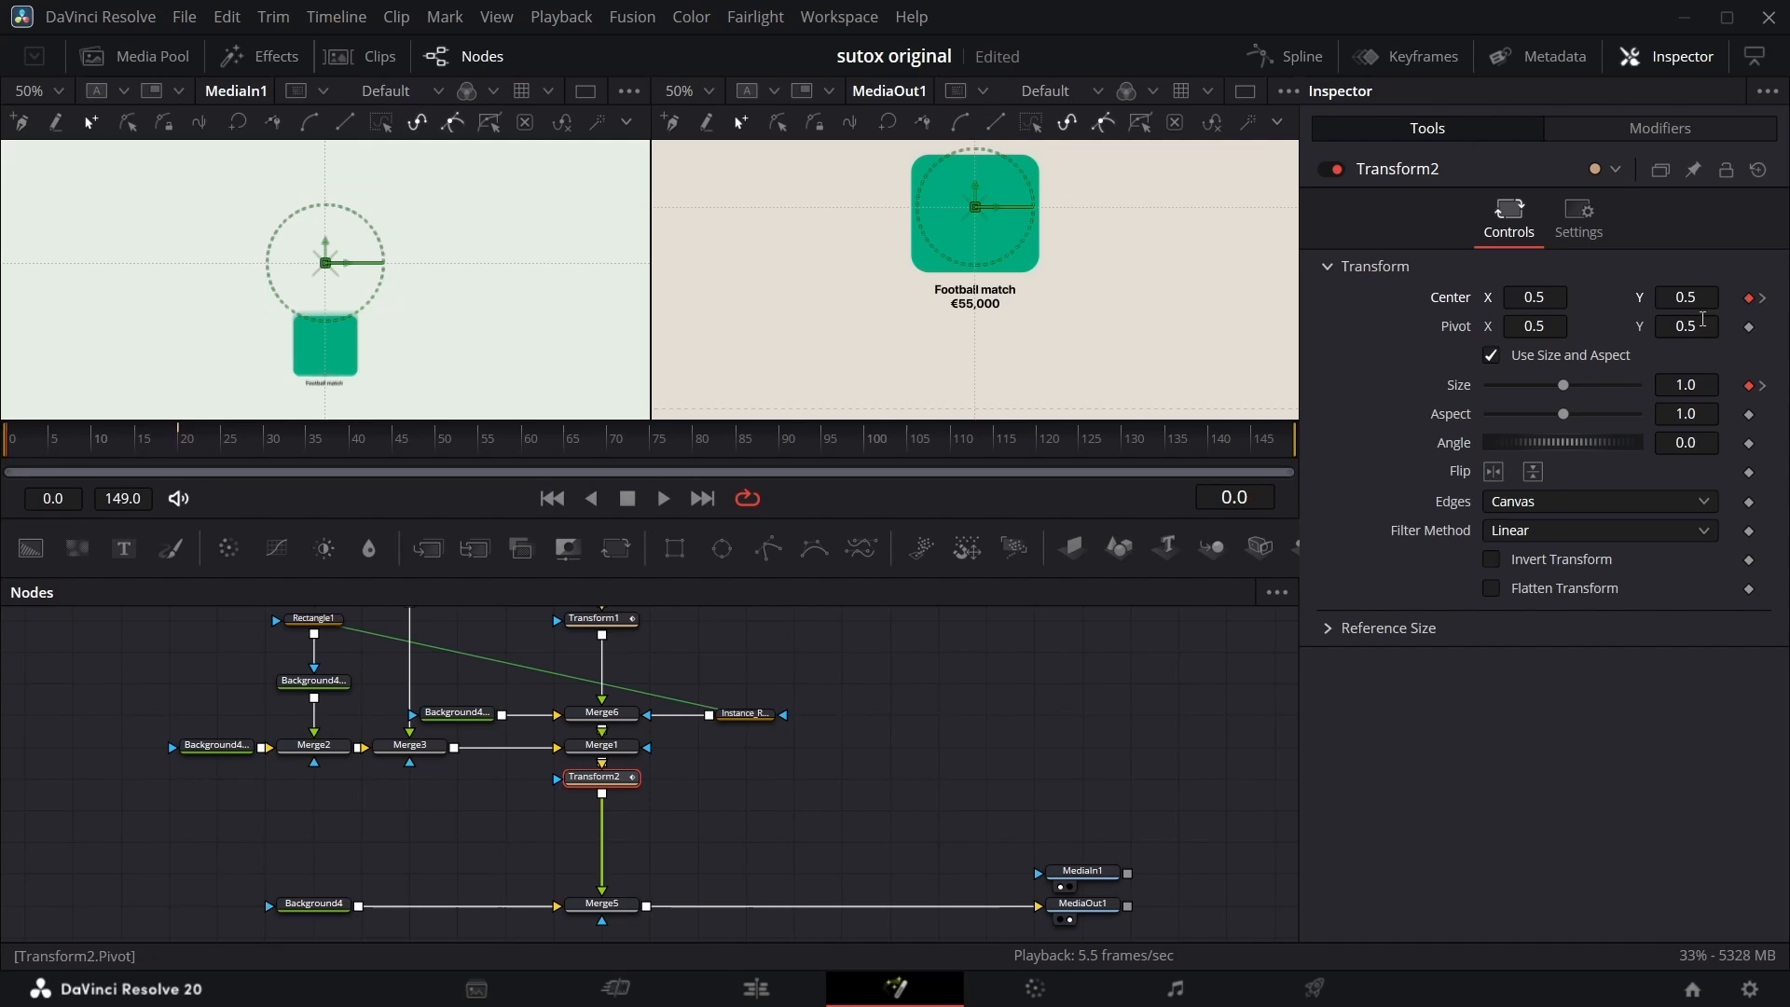
{"action": "left_click_drag", "start_coordinate": [1699, 301], "coordinate": [1635, 301]}
{"action": "left_click_drag", "start_coordinate": [1563, 385], "coordinate": [1346, 442]}
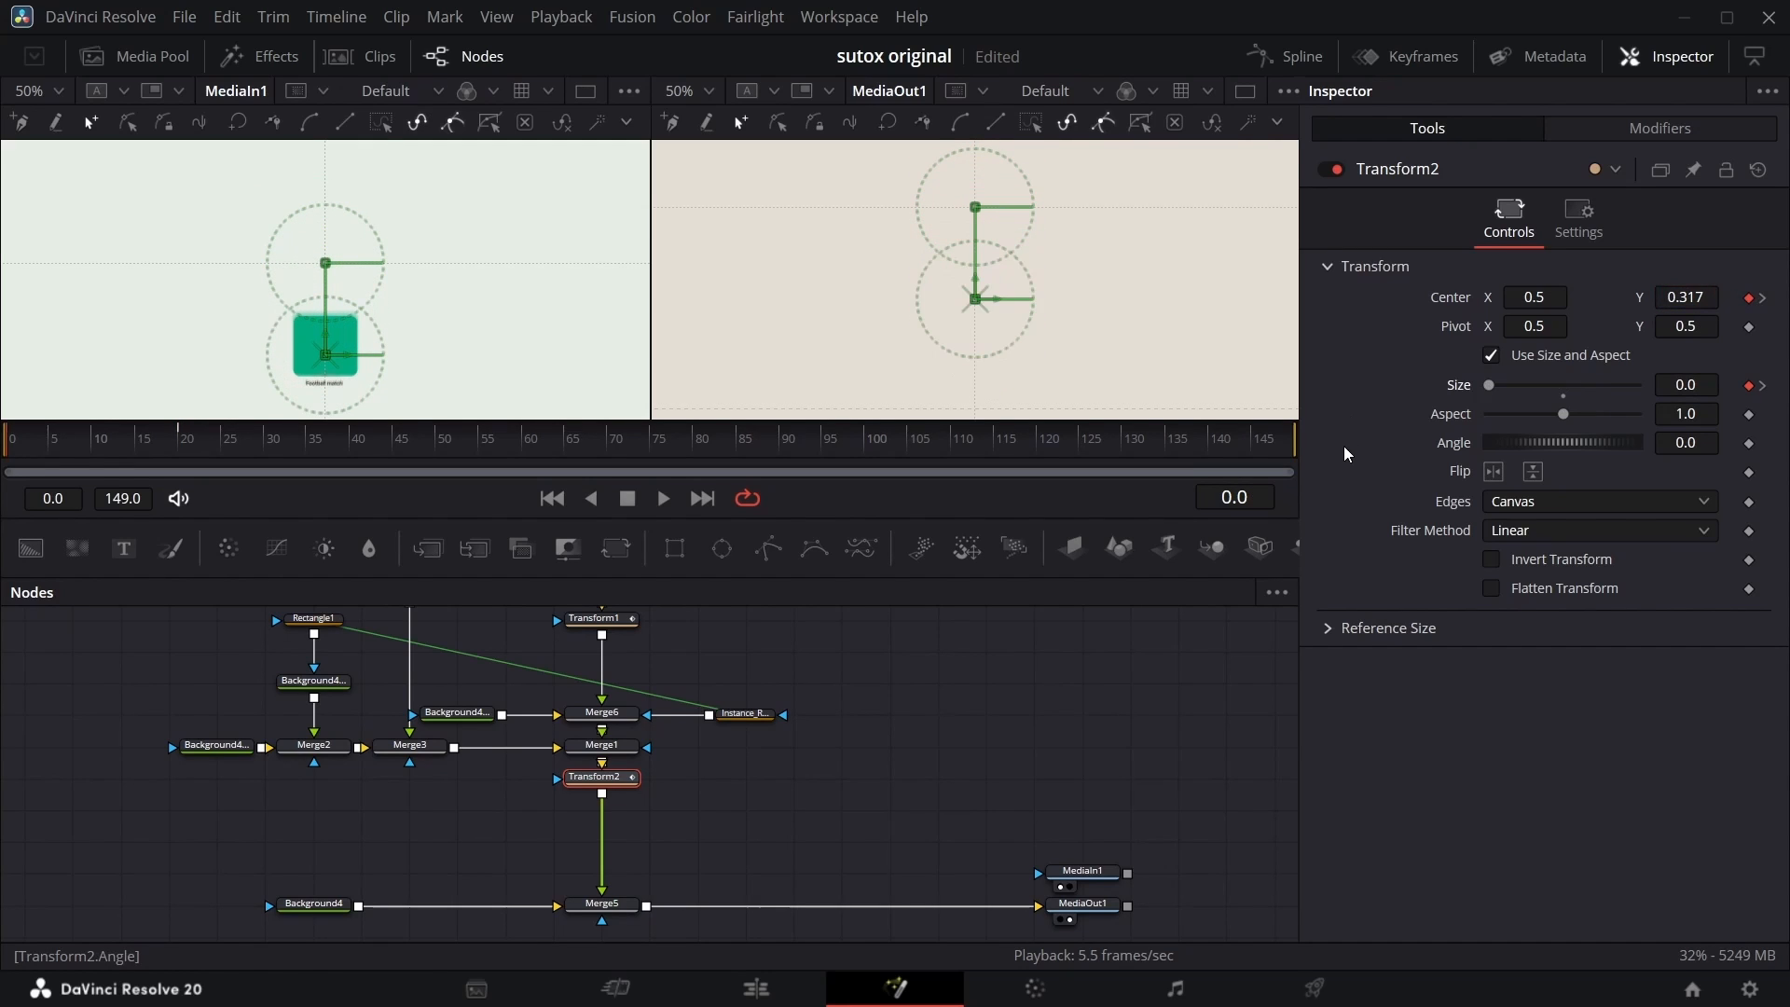
{"action": "left_click_drag", "start_coordinate": [1717, 297], "coordinate": [1712, 292]}
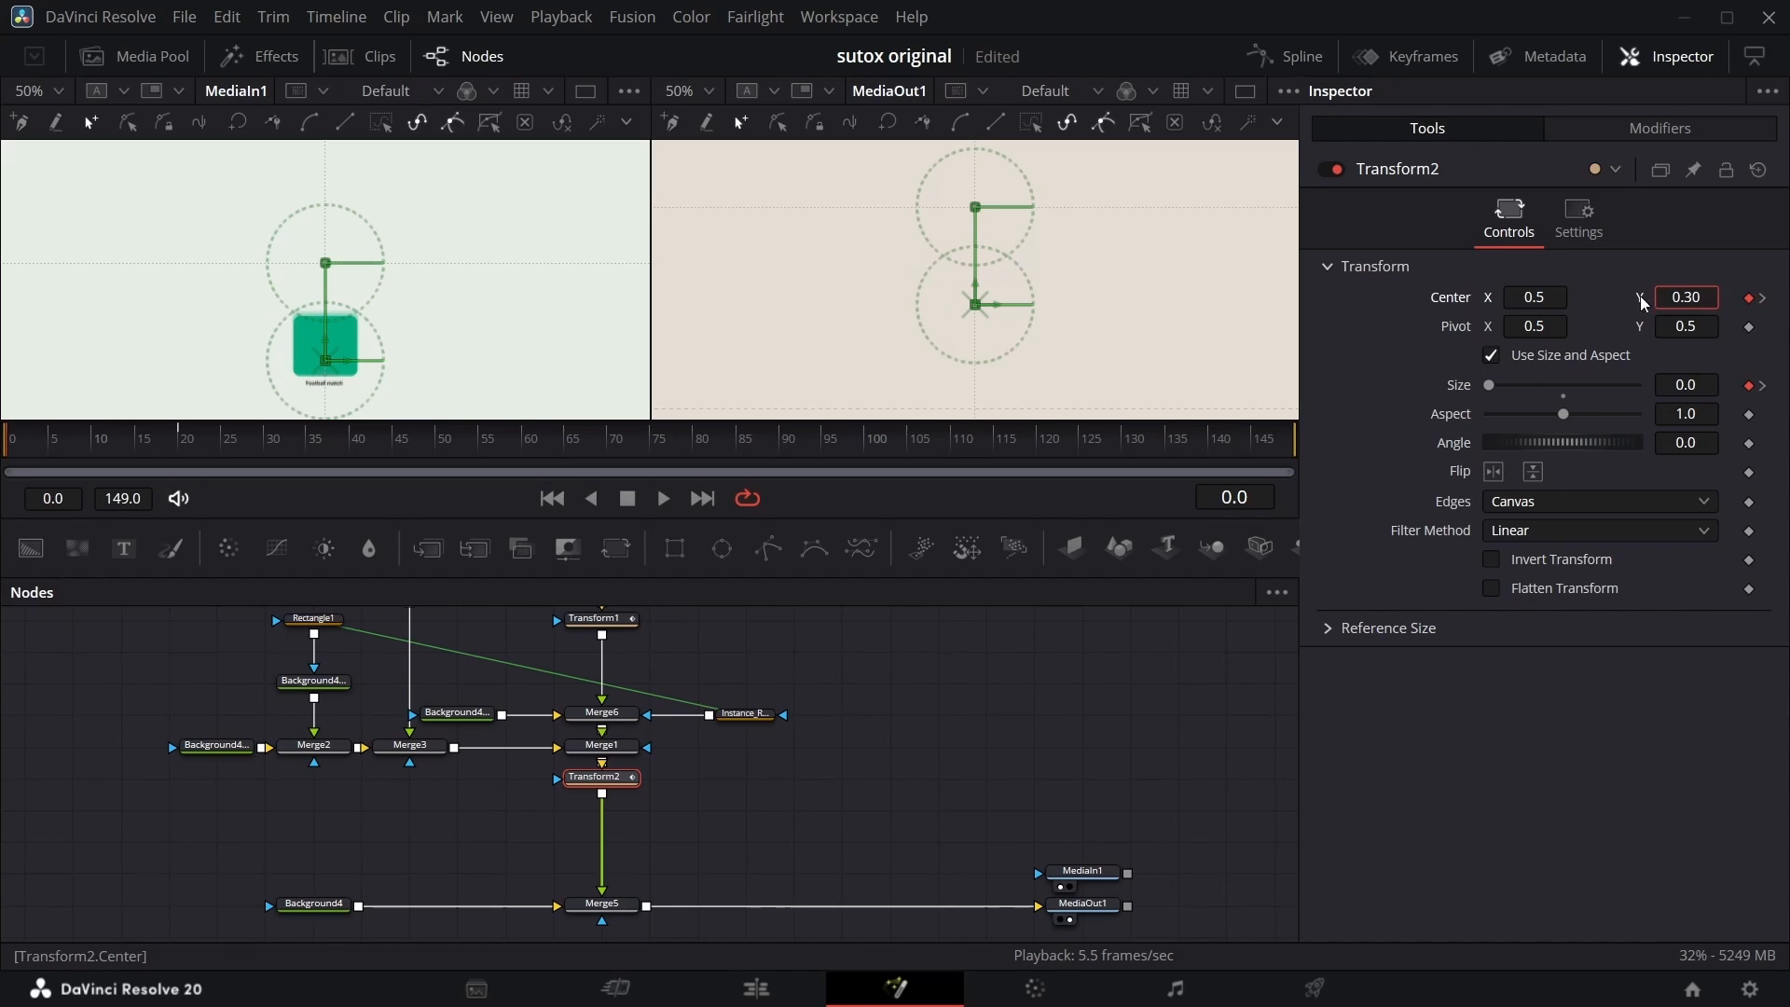
Fit Transform2's curves in the Spline editor and apply an overshooting ease to all Displacement and Size keyframes.
{"action": "left_click", "coordinate": [1296, 56]}
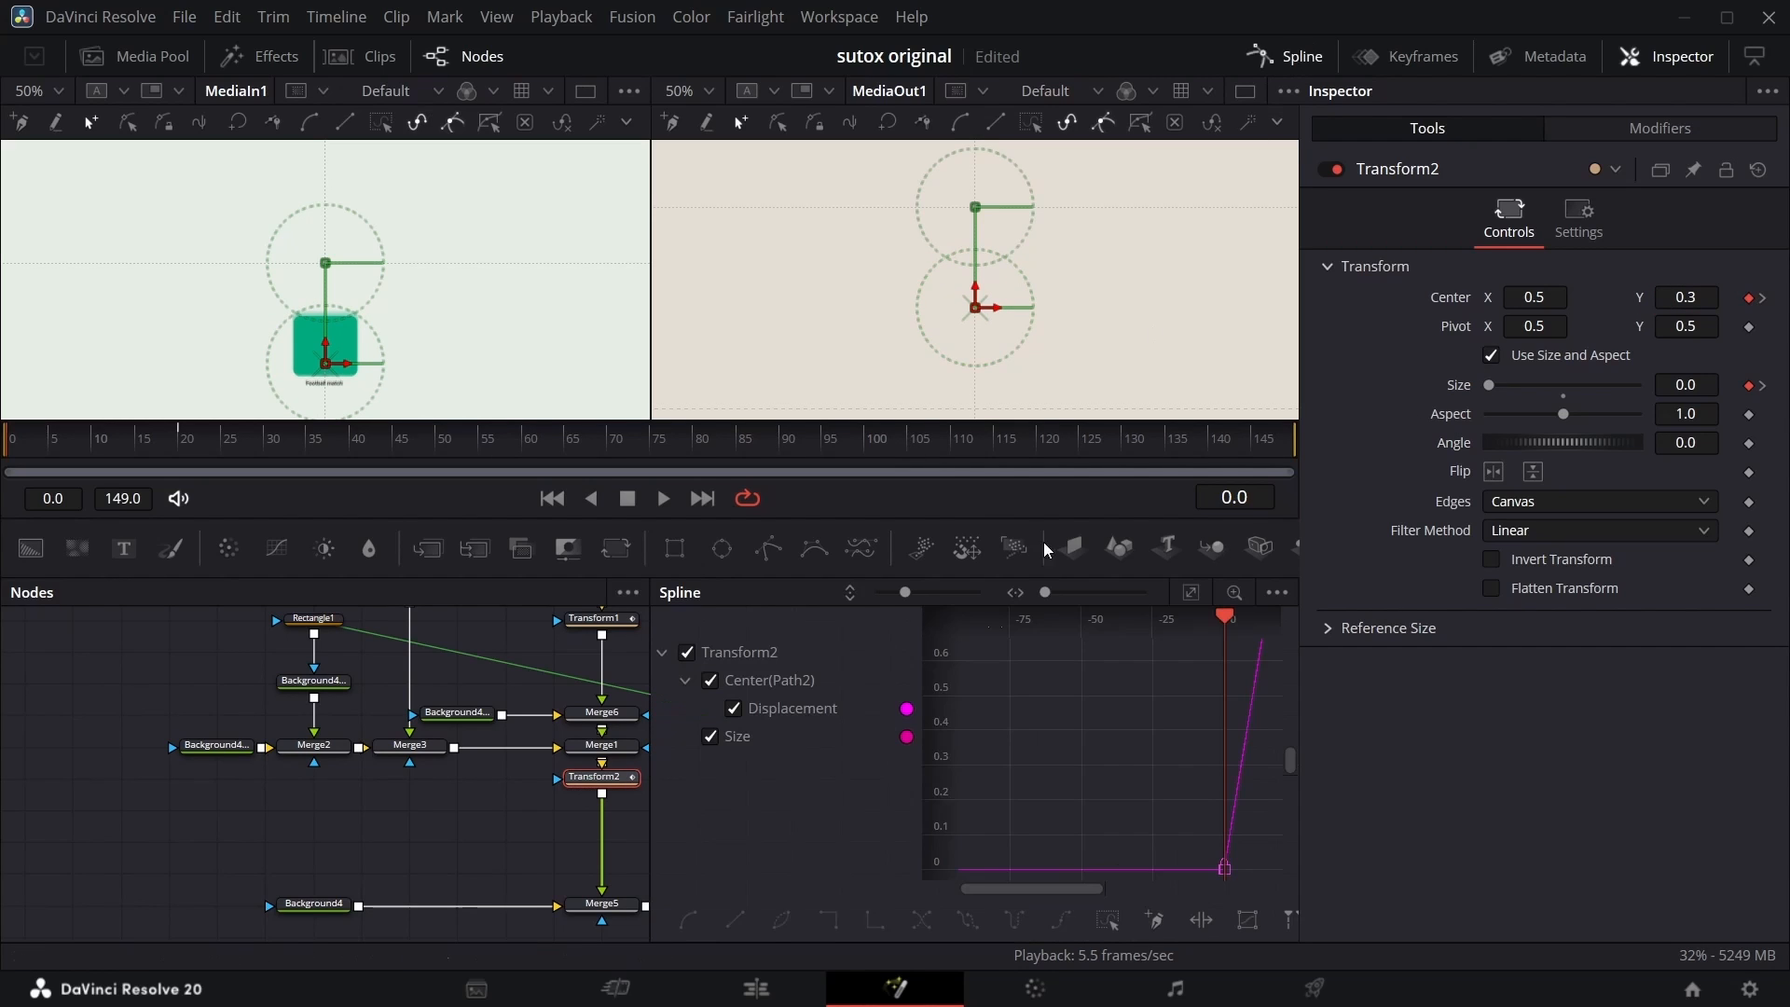
{"action": "left_click", "coordinate": [1194, 594]}
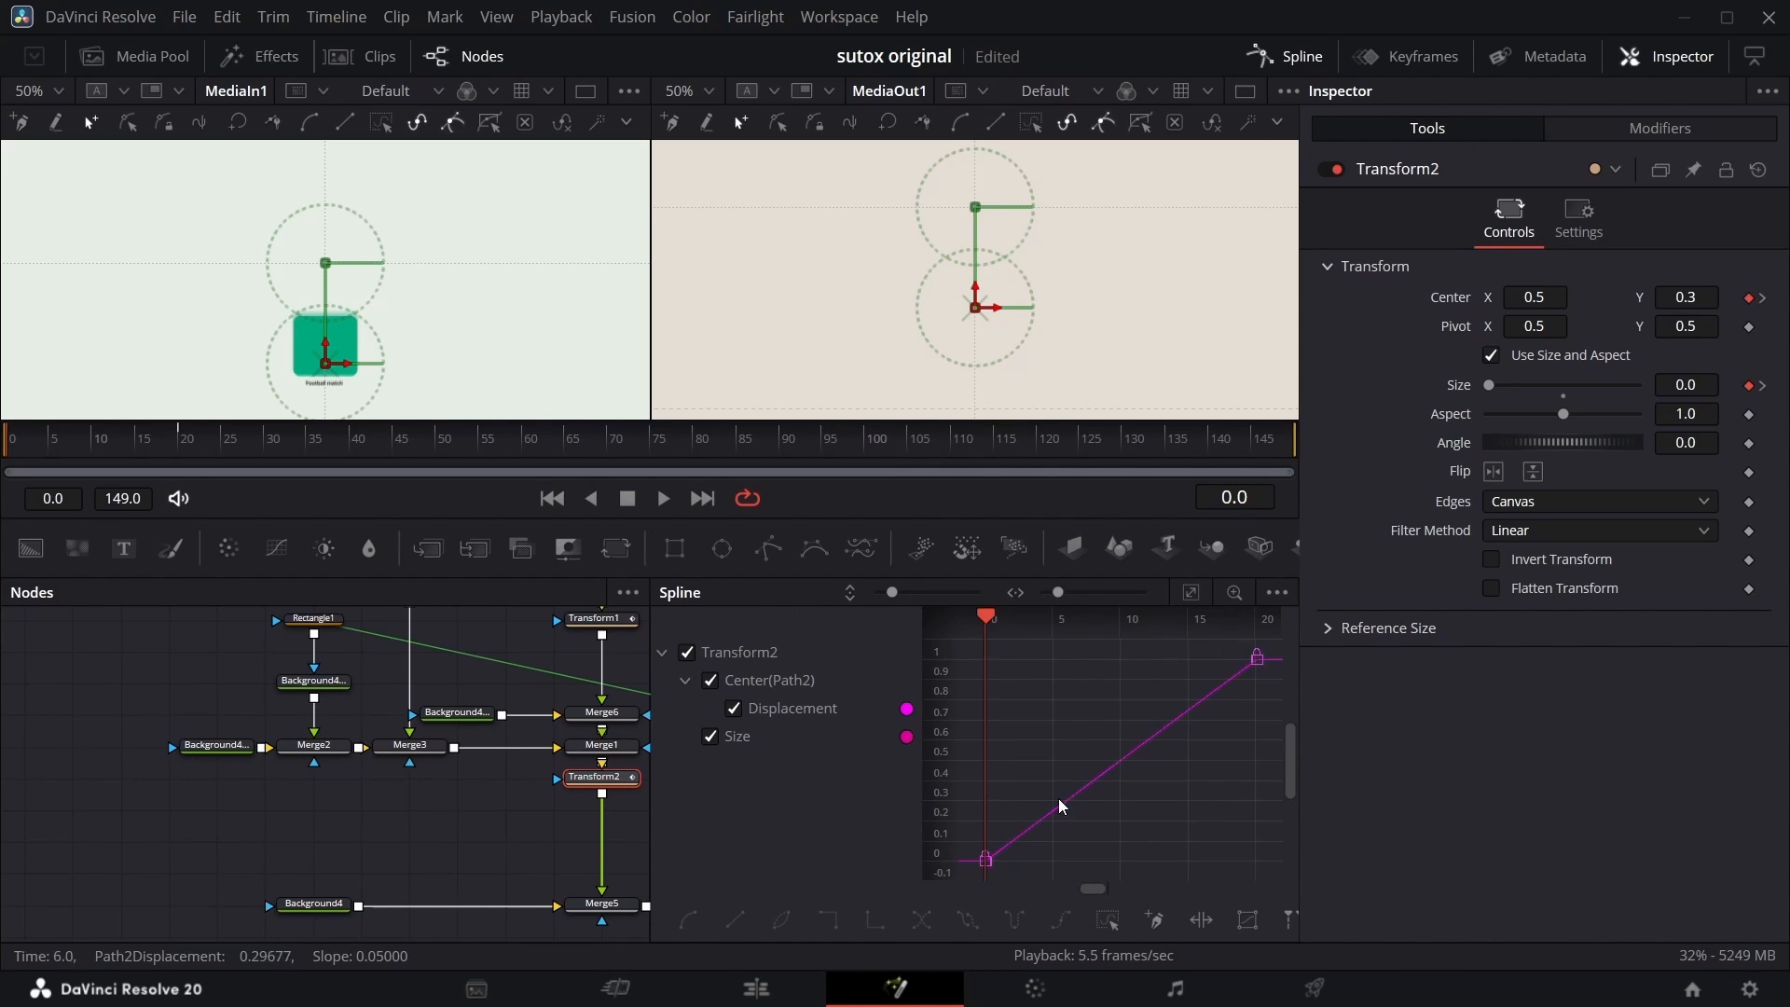
{"action": "left_click", "coordinate": [1119, 920]}
{"action": "right_click", "coordinate": [1162, 815]}
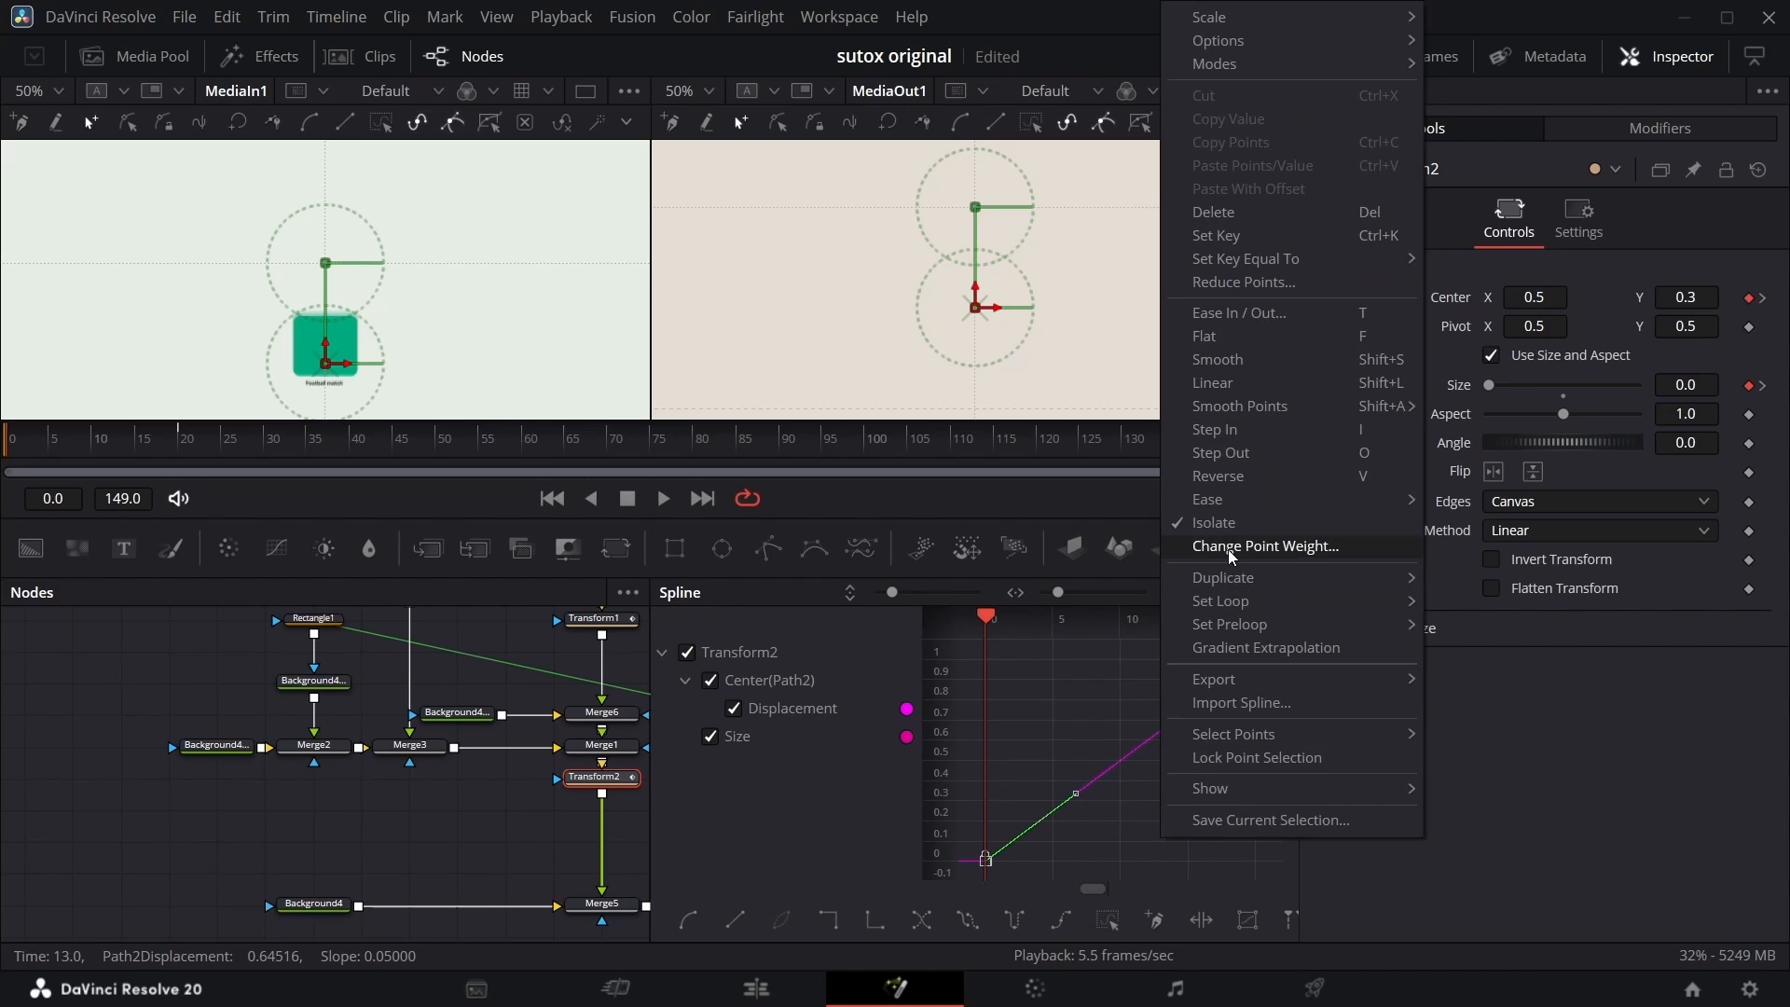
{"action": "mouse_move", "coordinate": [1266, 501]}
{"action": "left_click", "coordinate": [1468, 638]}
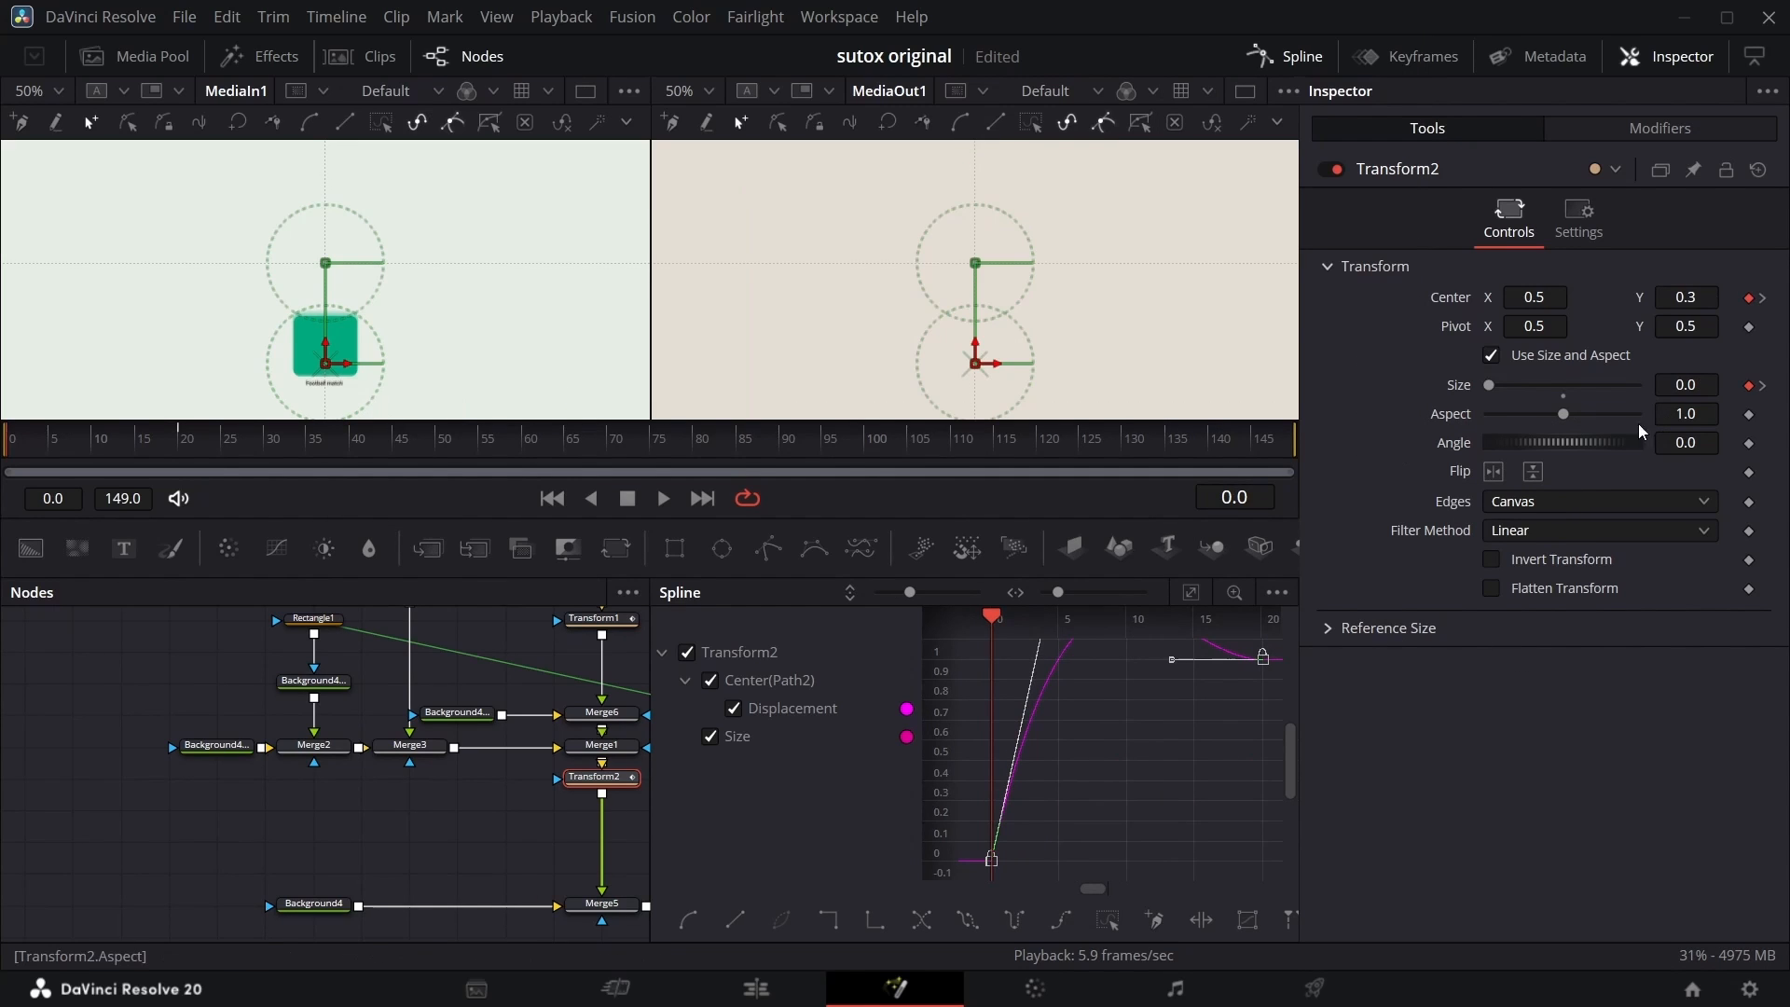
Raise Transform2's starting Size slightly above zero on frame 0 and check the card's entrance against the reference down to frame 3.
{"action": "left_click_drag", "start_coordinate": [1489, 385], "coordinate": [1517, 386]}
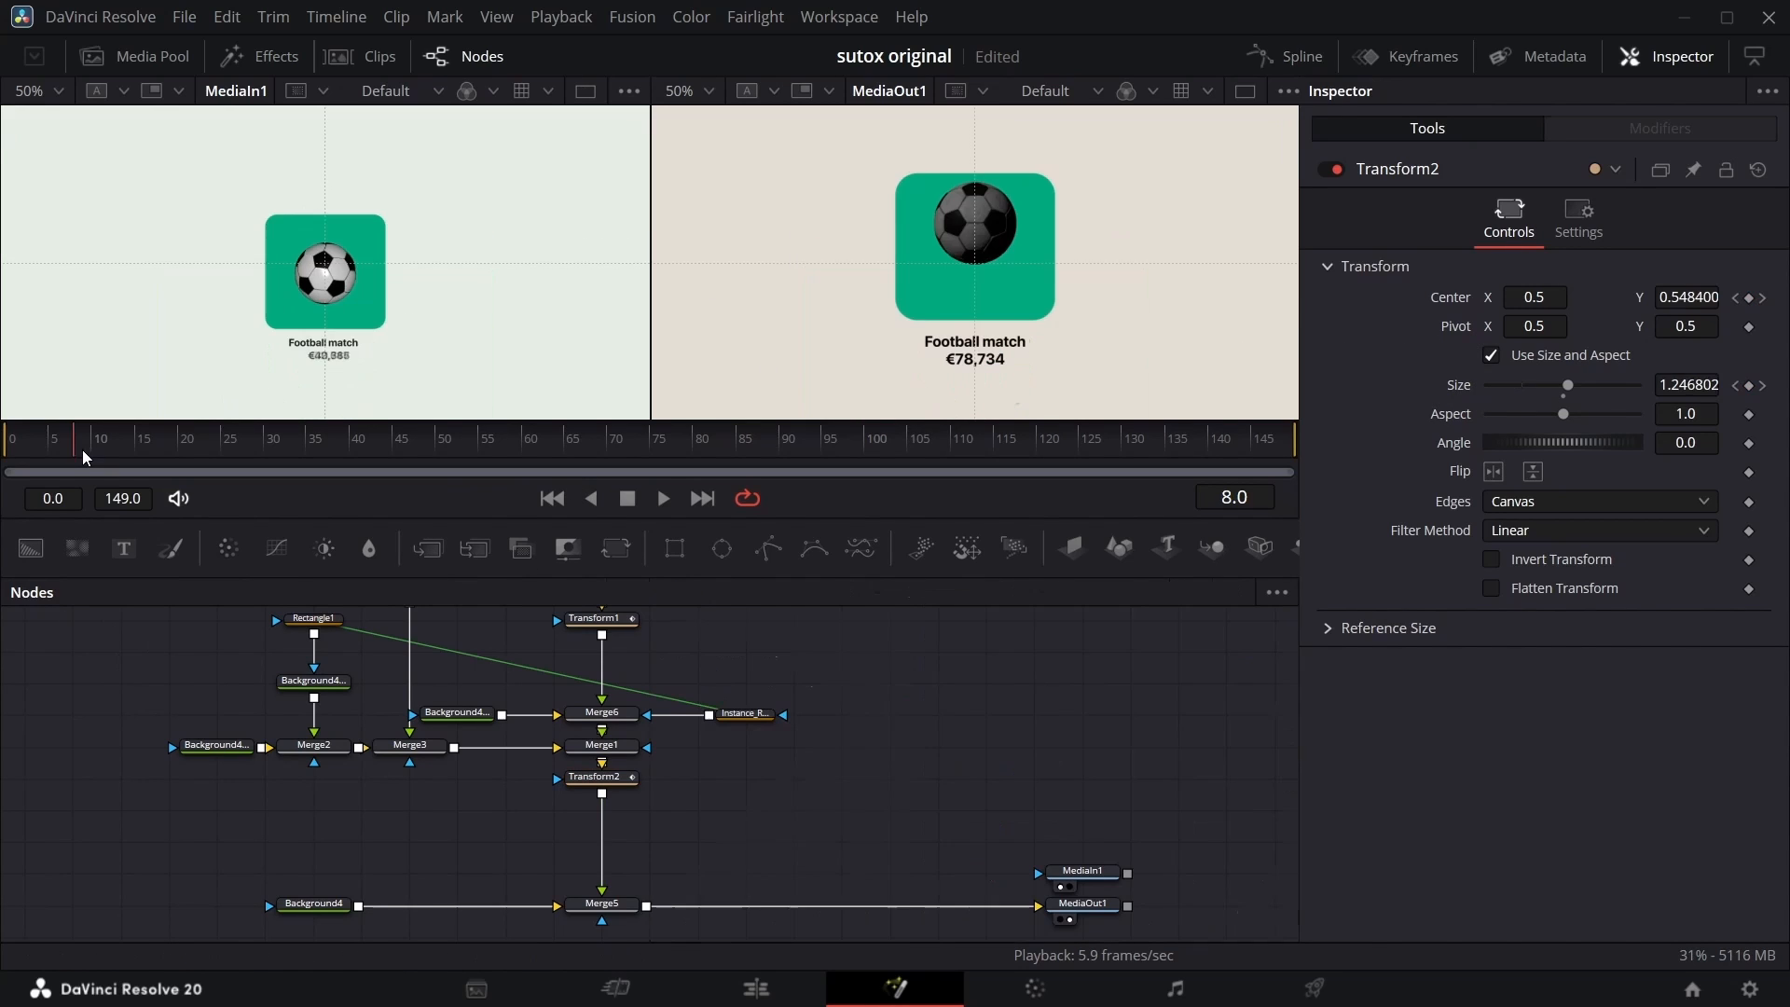
{"action": "left_click_drag", "start_coordinate": [82, 450], "coordinate": [31, 450]}
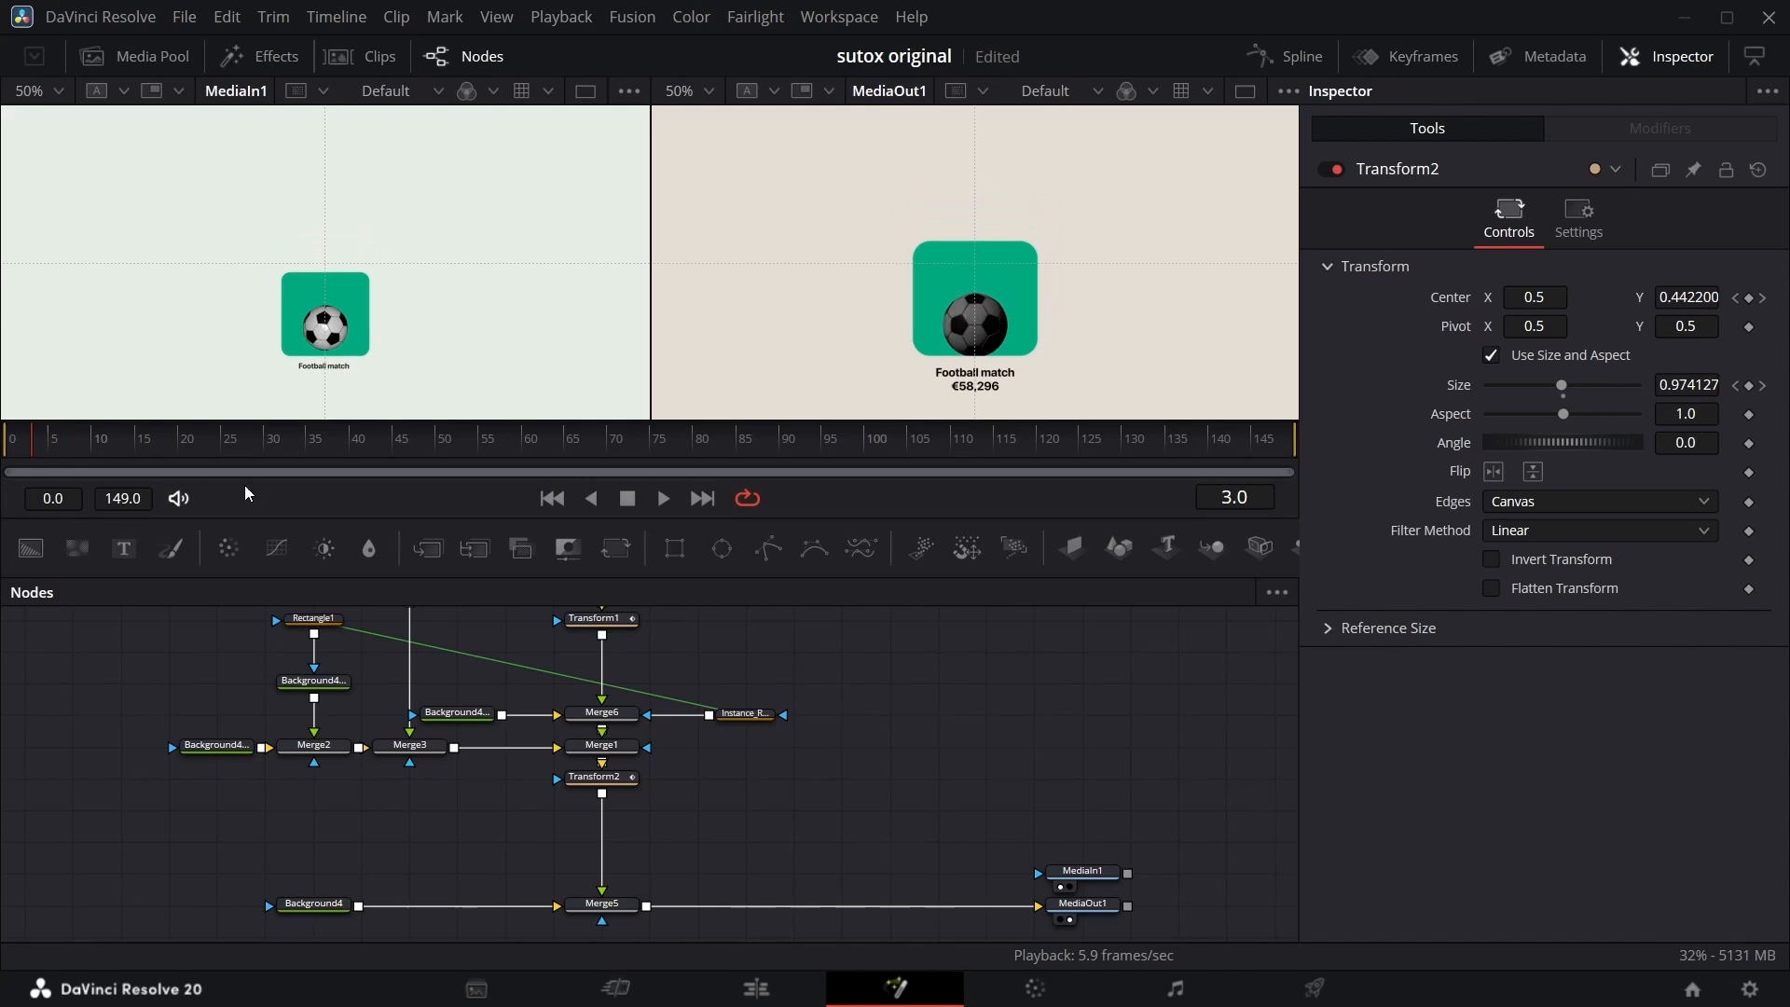
Rename the Text1_1 node as counter.
{"action": "scroll", "coordinate": [455, 752], "scroll_direction": "up", "scroll_amount": 3}
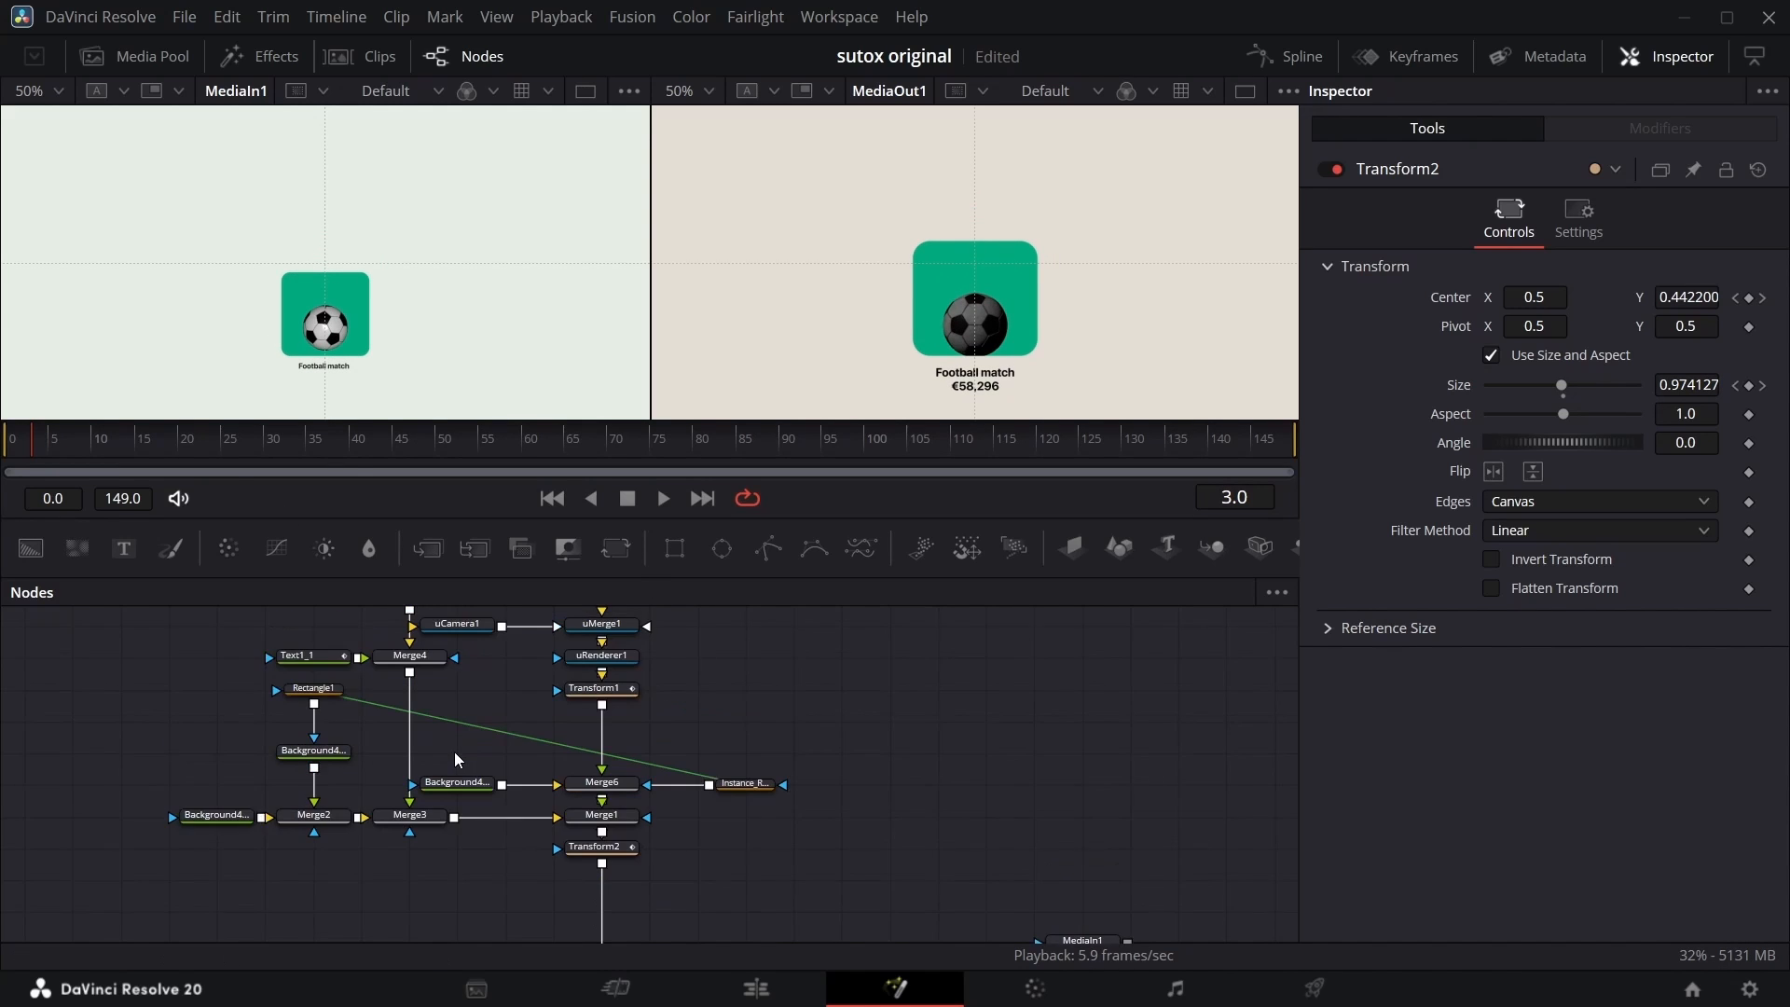
{"action": "left_click", "coordinate": [332, 732]}
{"action": "key", "text": "F2"}
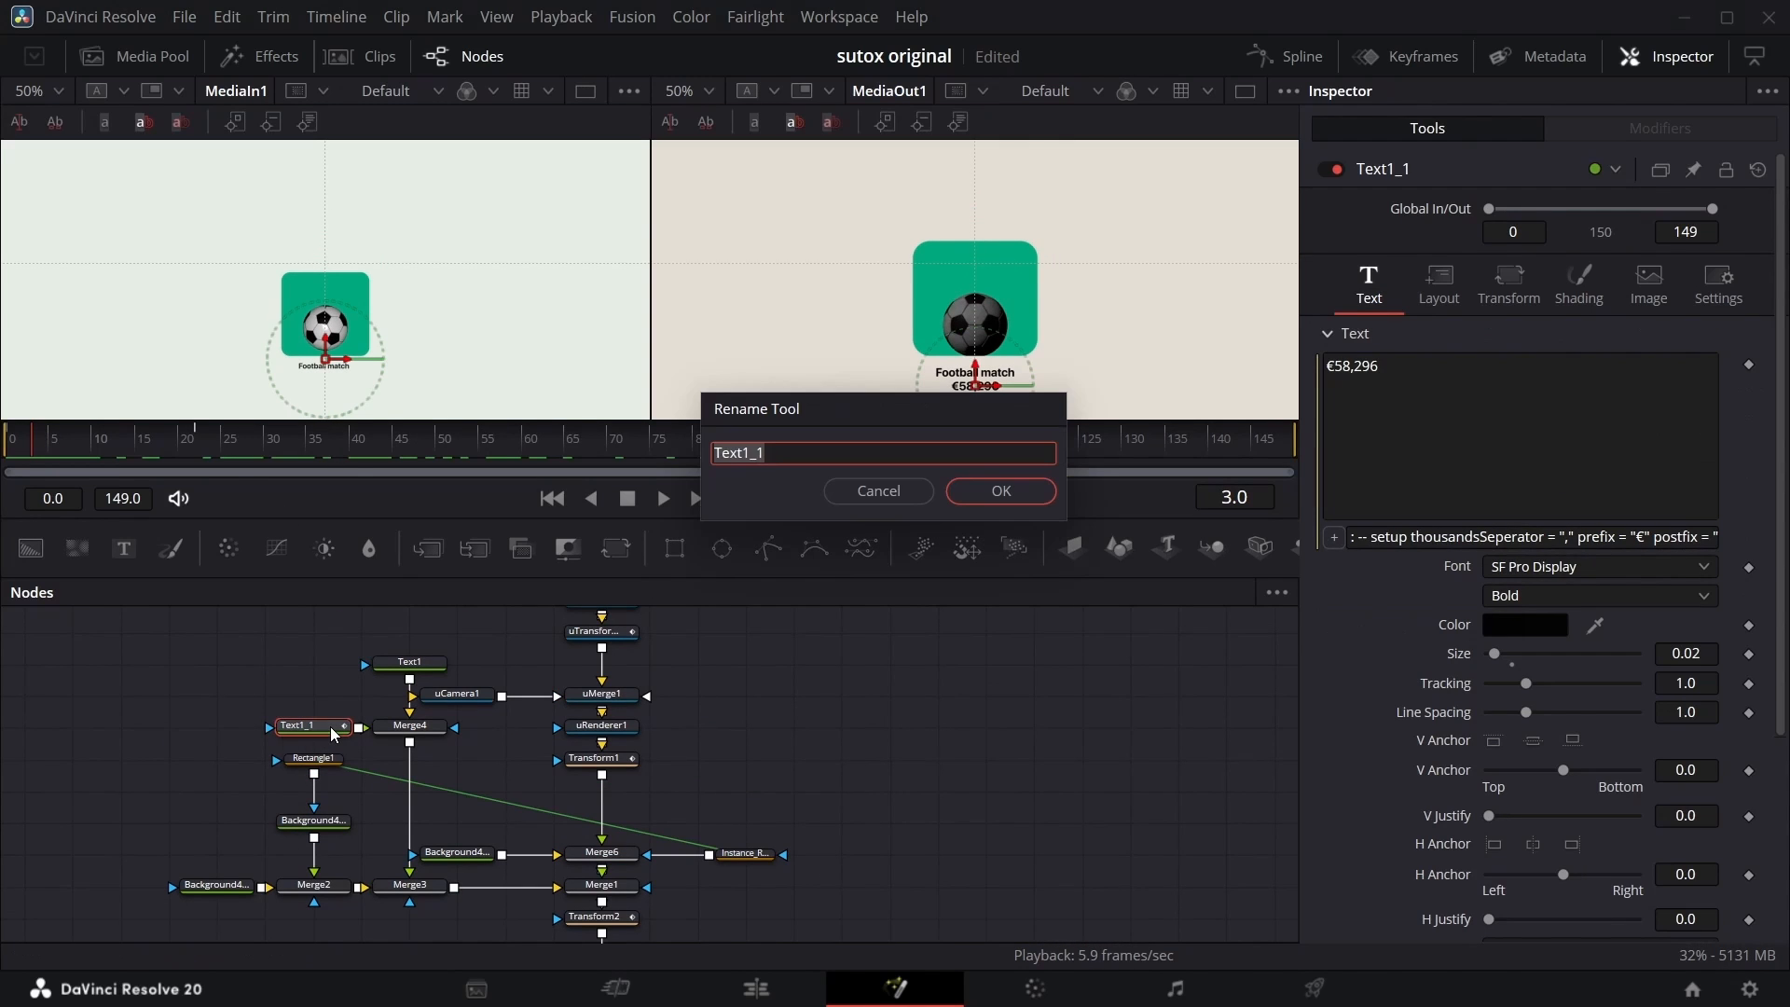
{"action": "type", "text": "counter"}
{"action": "key", "text": "Return"}
Keyframe the shading Opacity of Text1 at 1.0 on frames 3 and 13.
{"action": "left_click", "coordinate": [409, 662]}
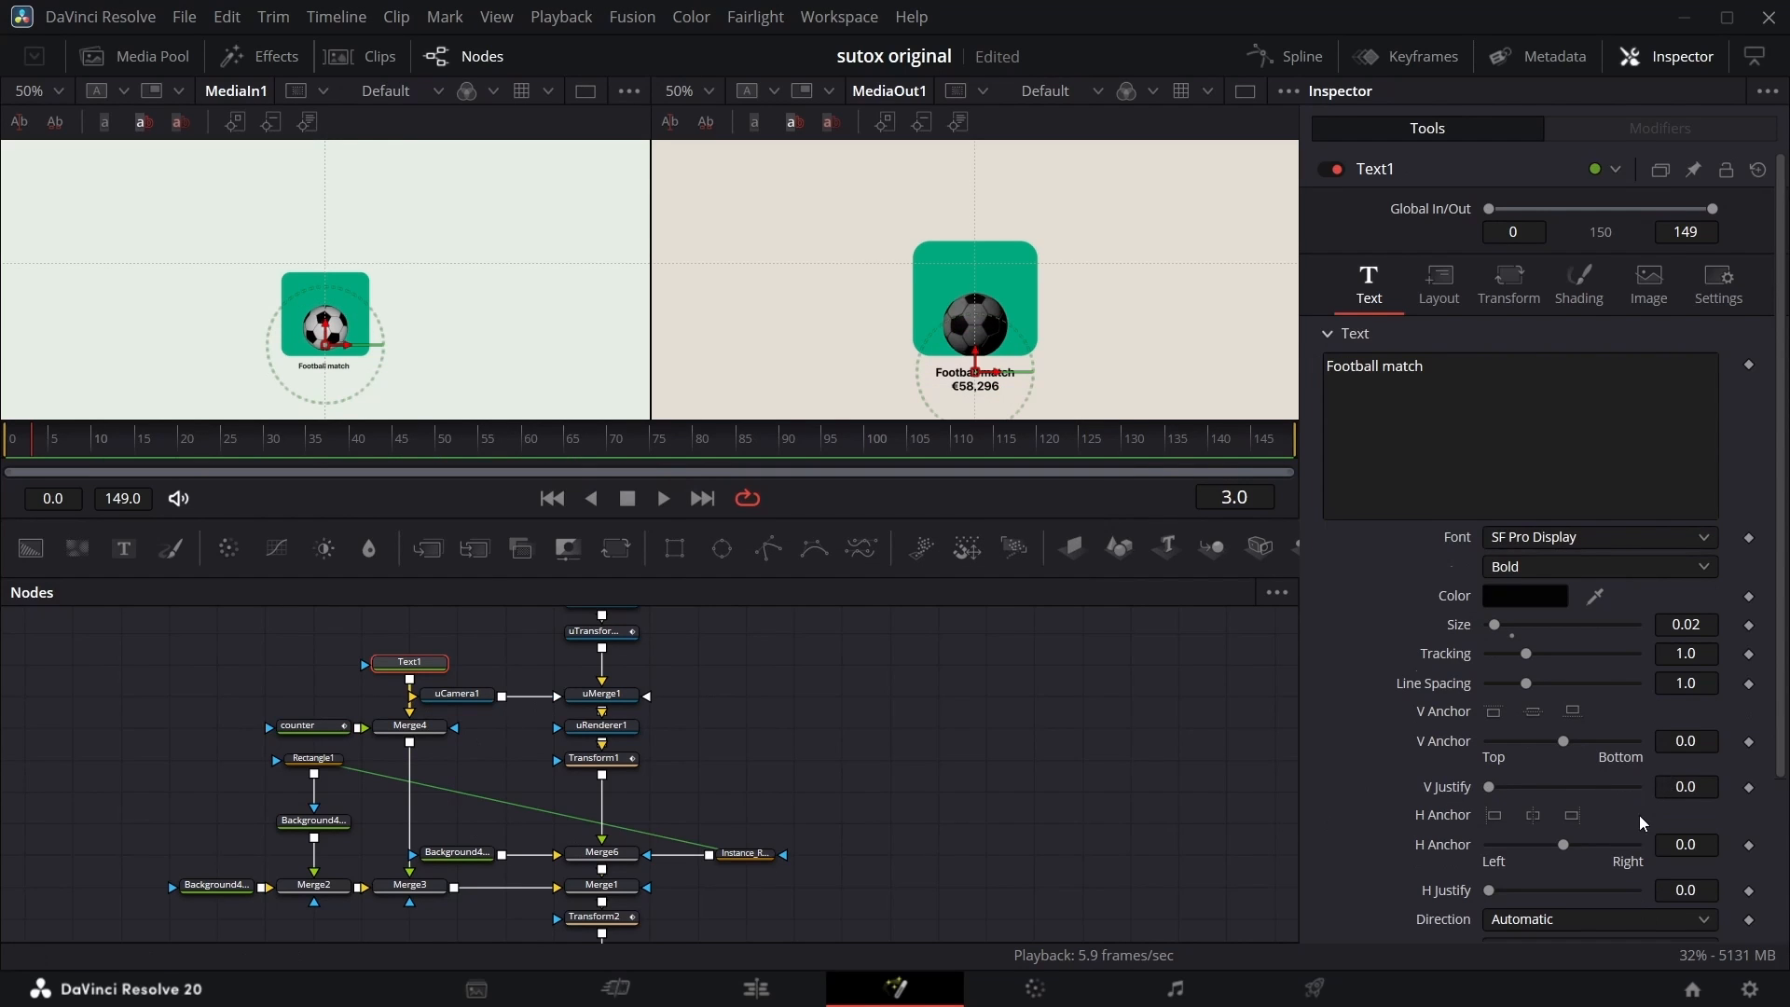
{"action": "left_click", "coordinate": [1579, 284]}
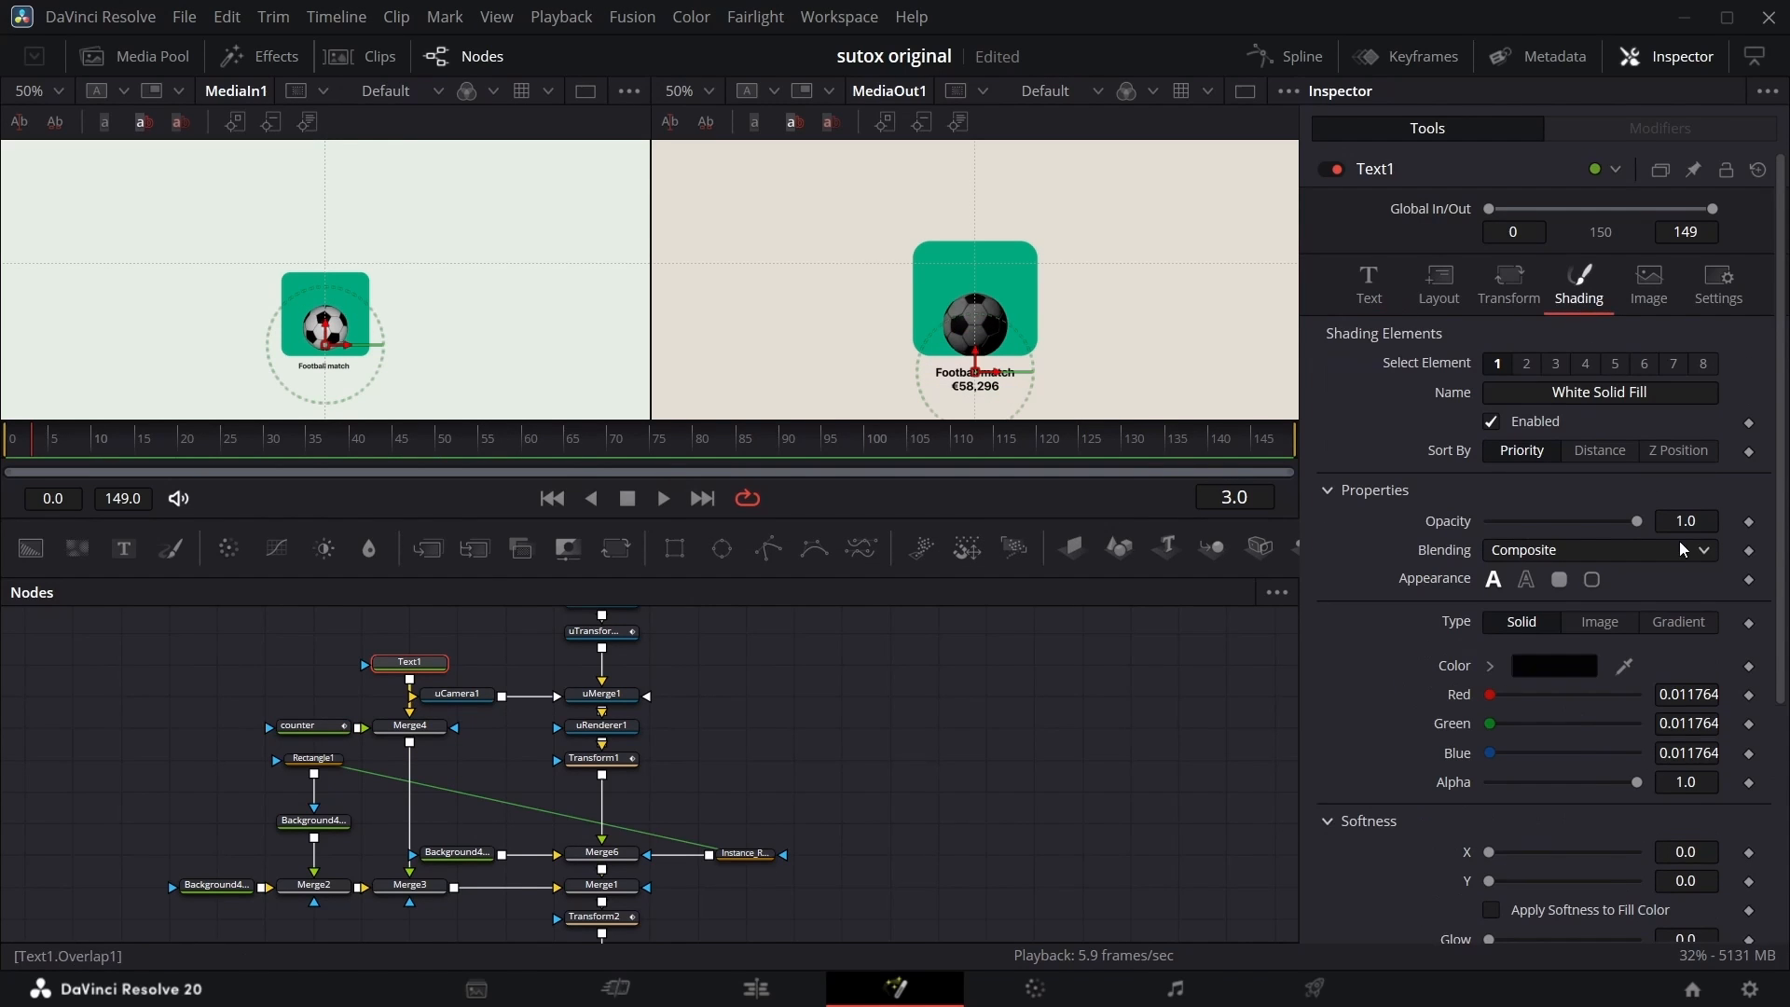
{"action": "left_click", "coordinate": [1750, 523]}
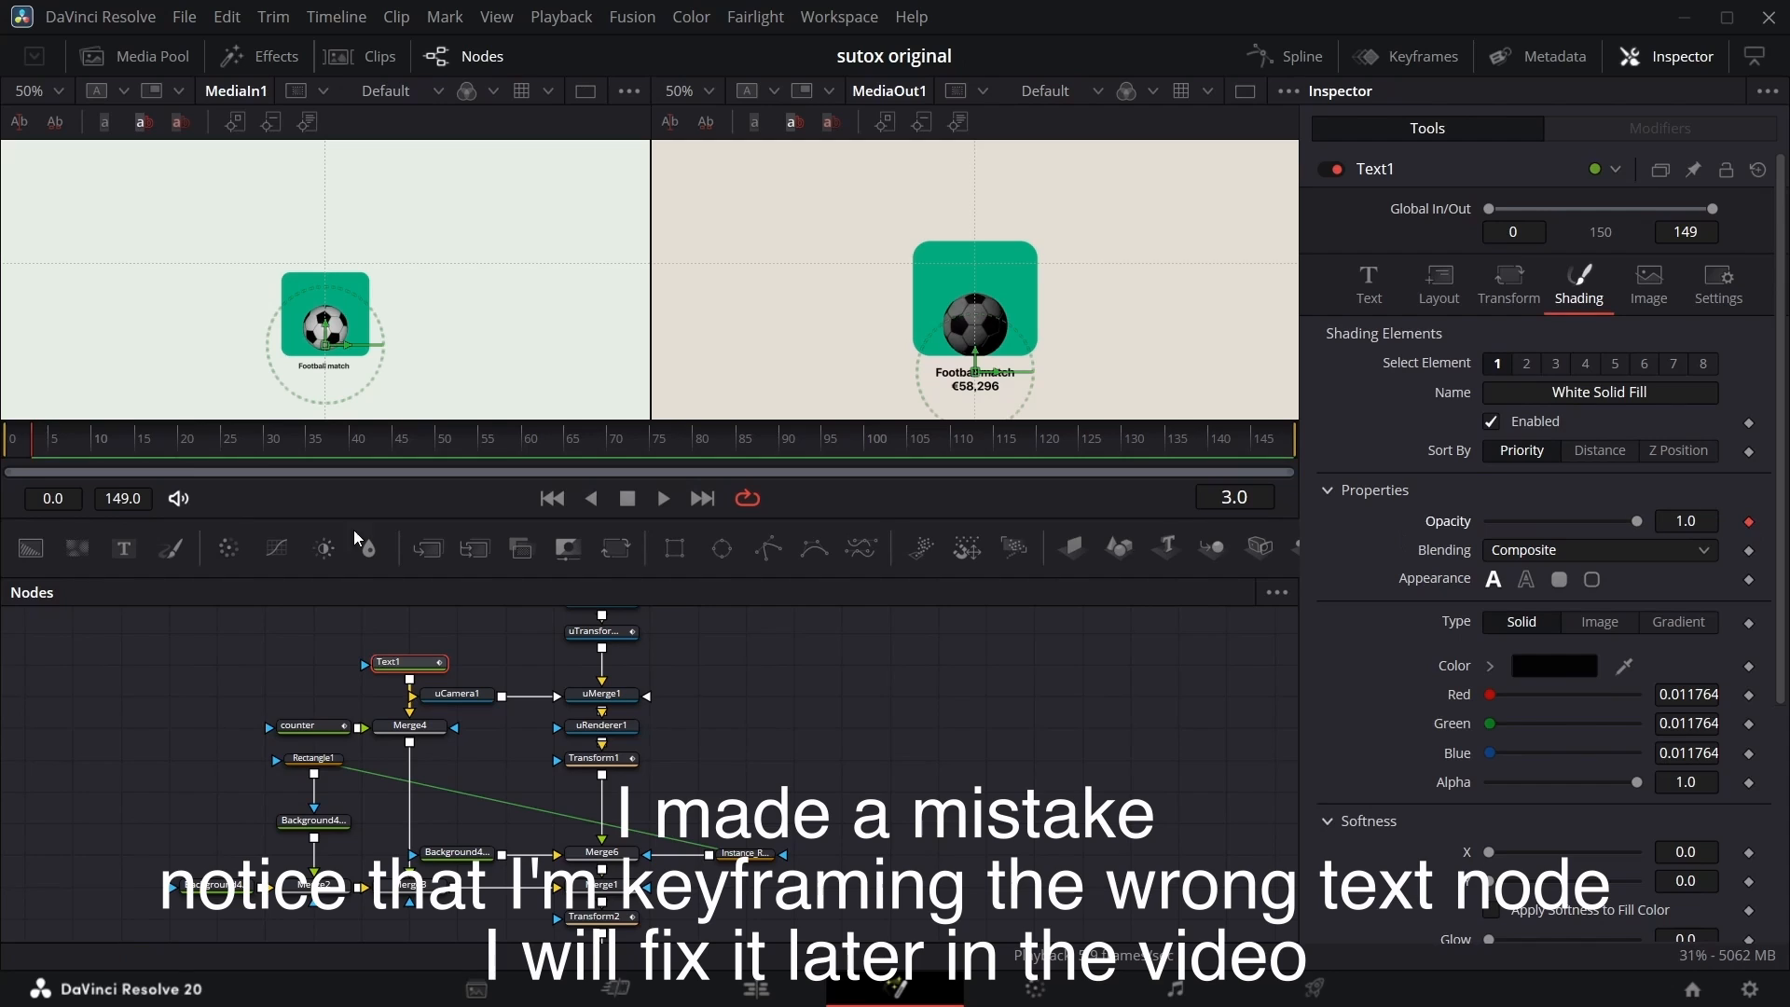
{"action": "left_click_drag", "start_coordinate": [35, 446], "coordinate": [116, 446]}
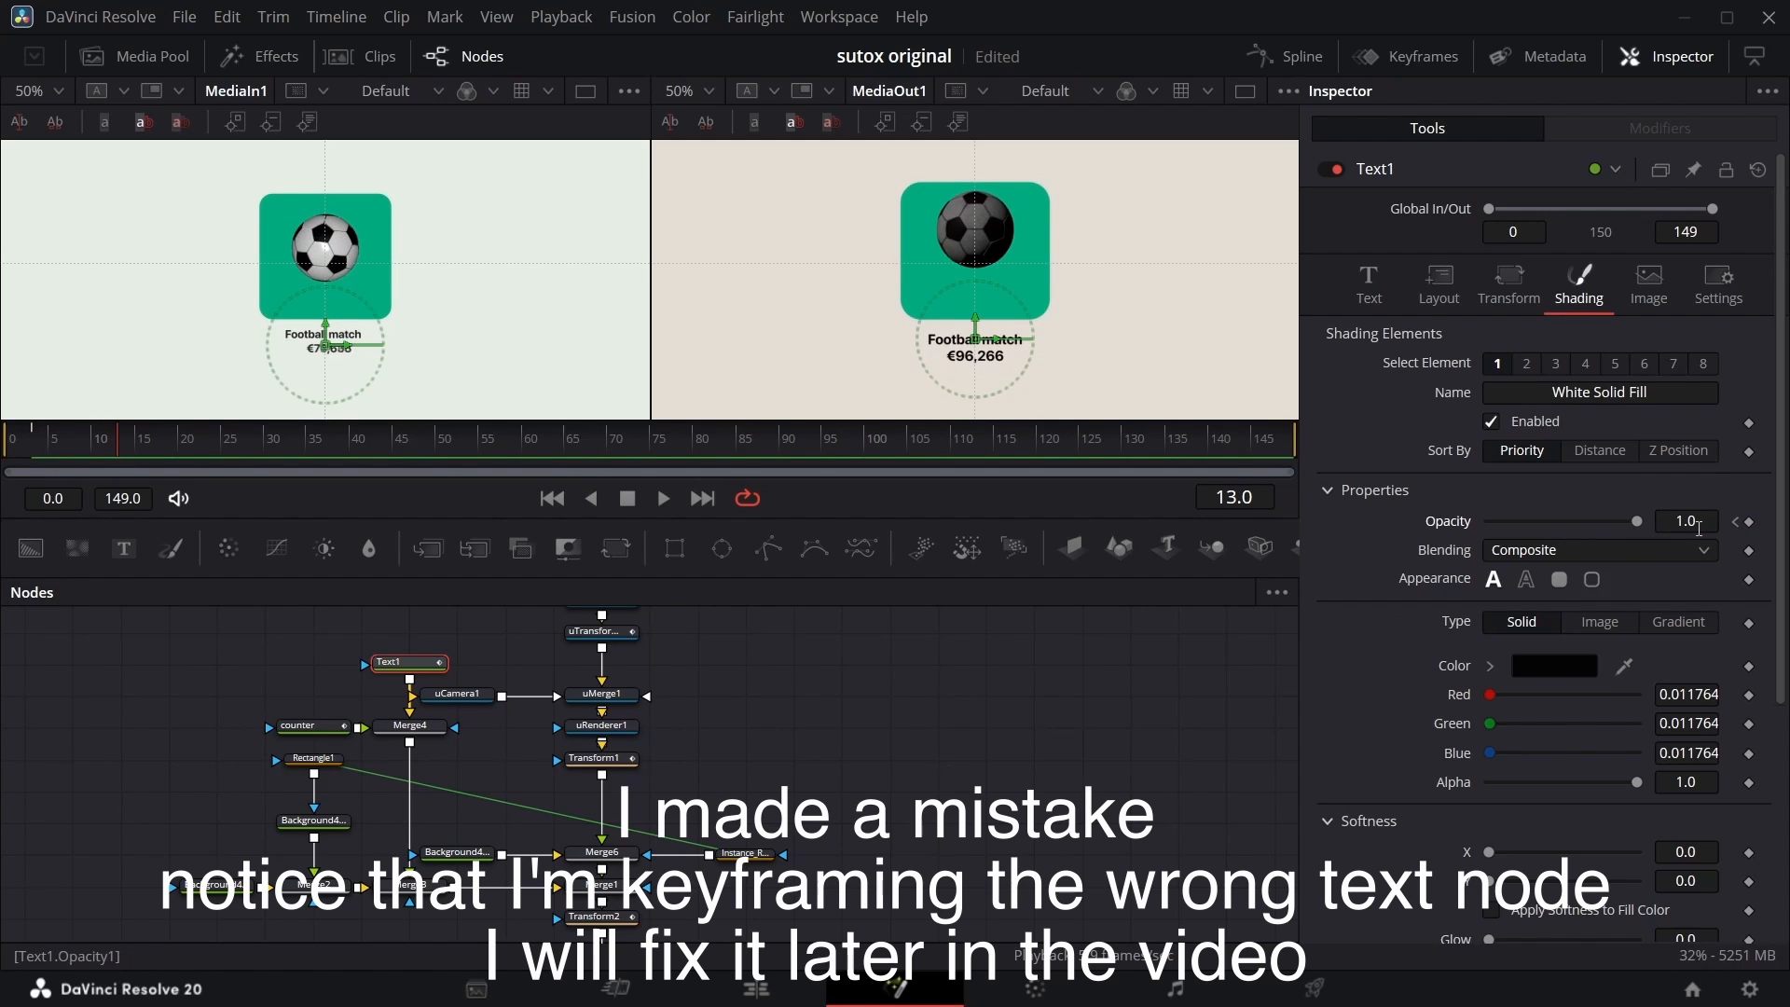
{"action": "left_click", "coordinate": [1736, 521]}
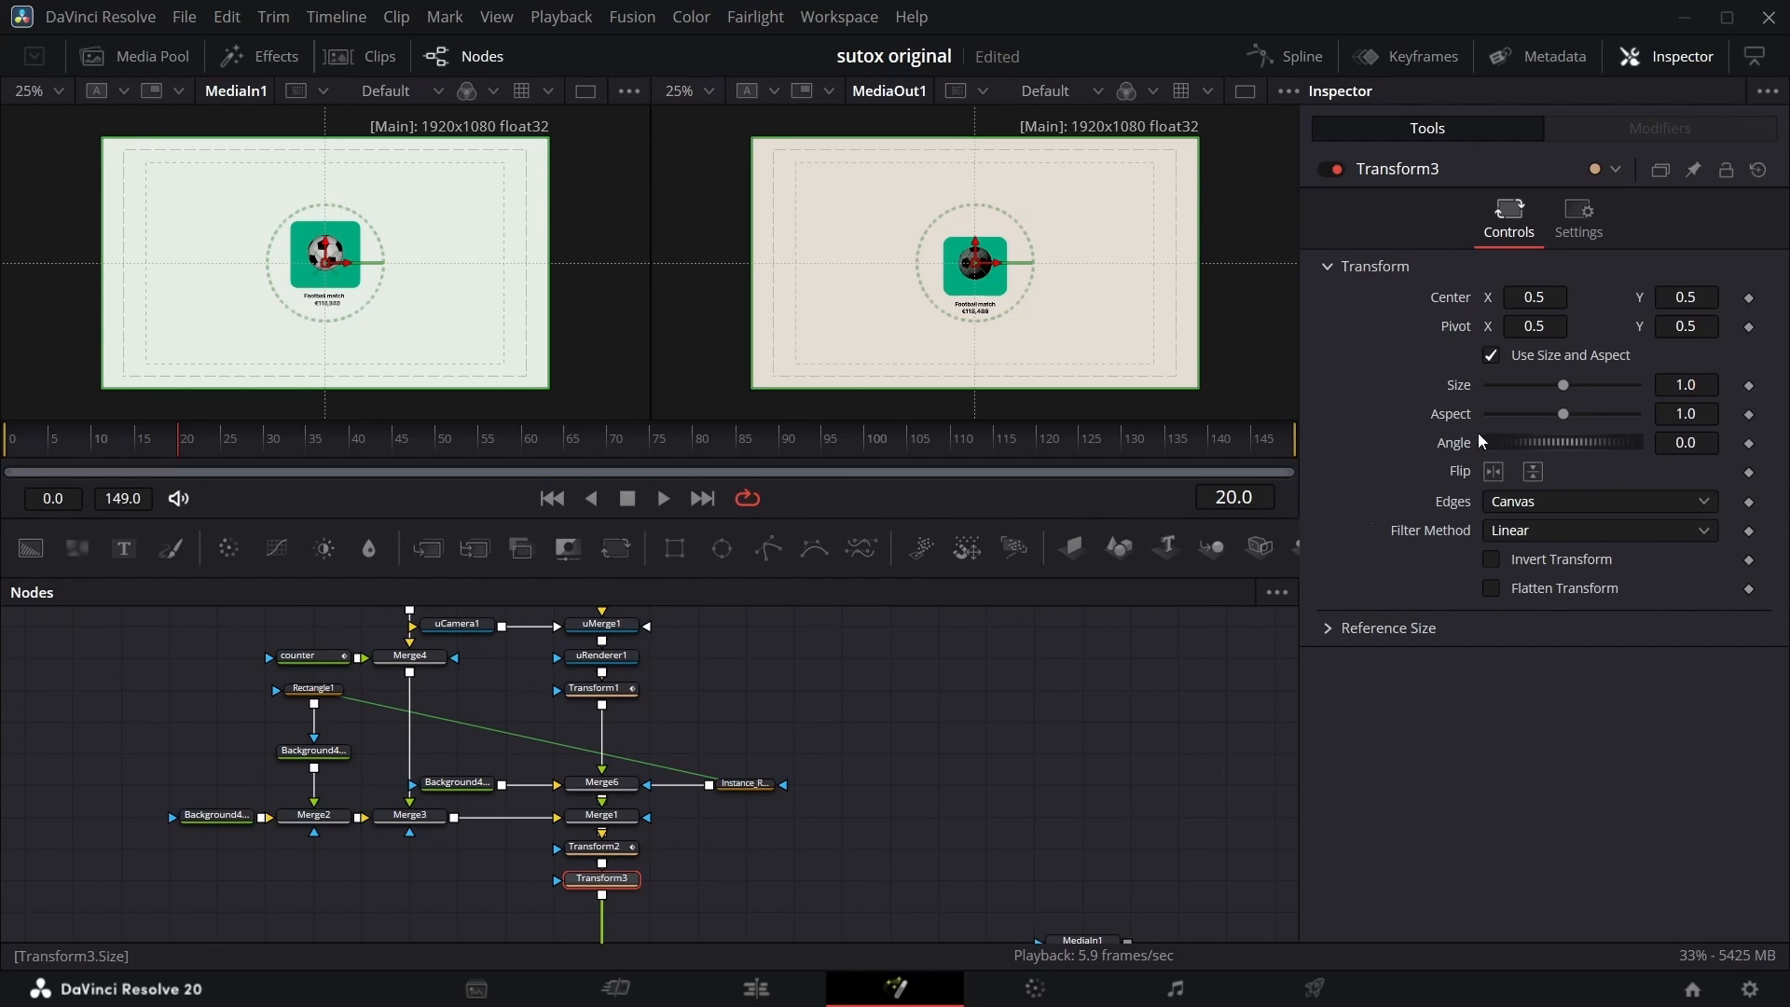
Keyframe Transform3's Center at 0.5, 0.5 on frame 20 and set Center X to 0.291 on frame 90.
{"action": "left_click", "coordinate": [1750, 298]}
{"action": "left_click", "coordinate": [779, 439]}
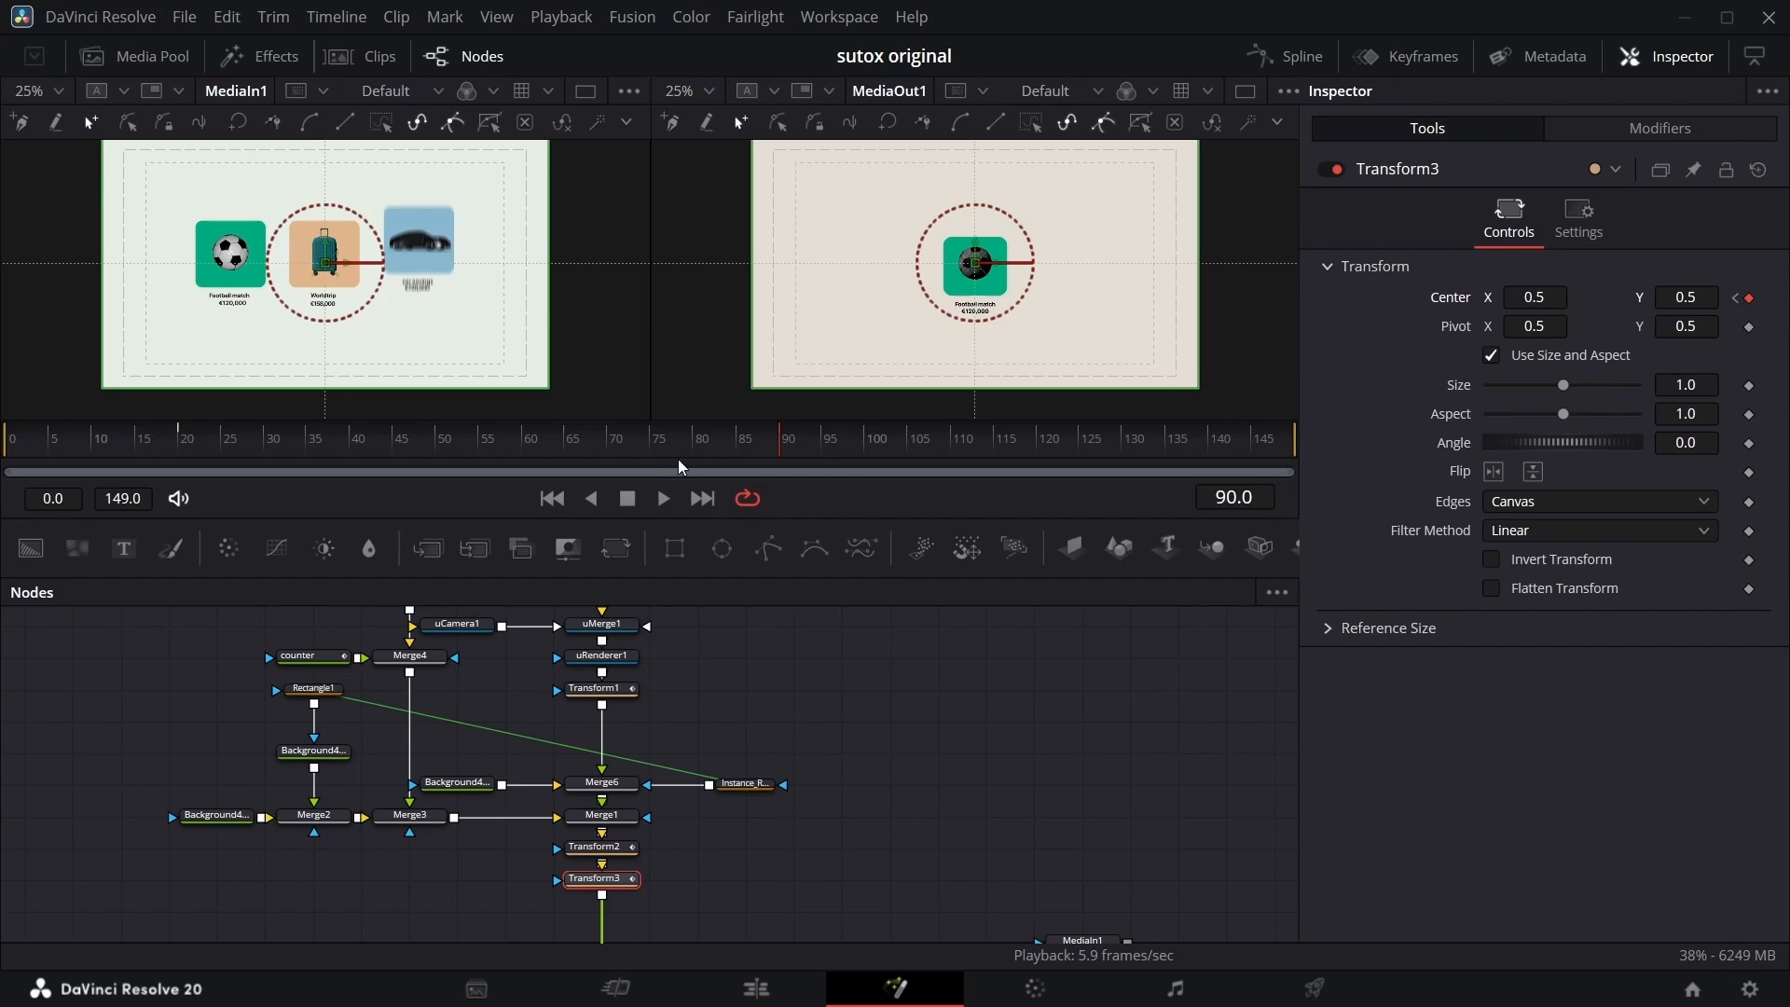
{"action": "left_click_drag", "start_coordinate": [1539, 297], "coordinate": [1376, 297]}
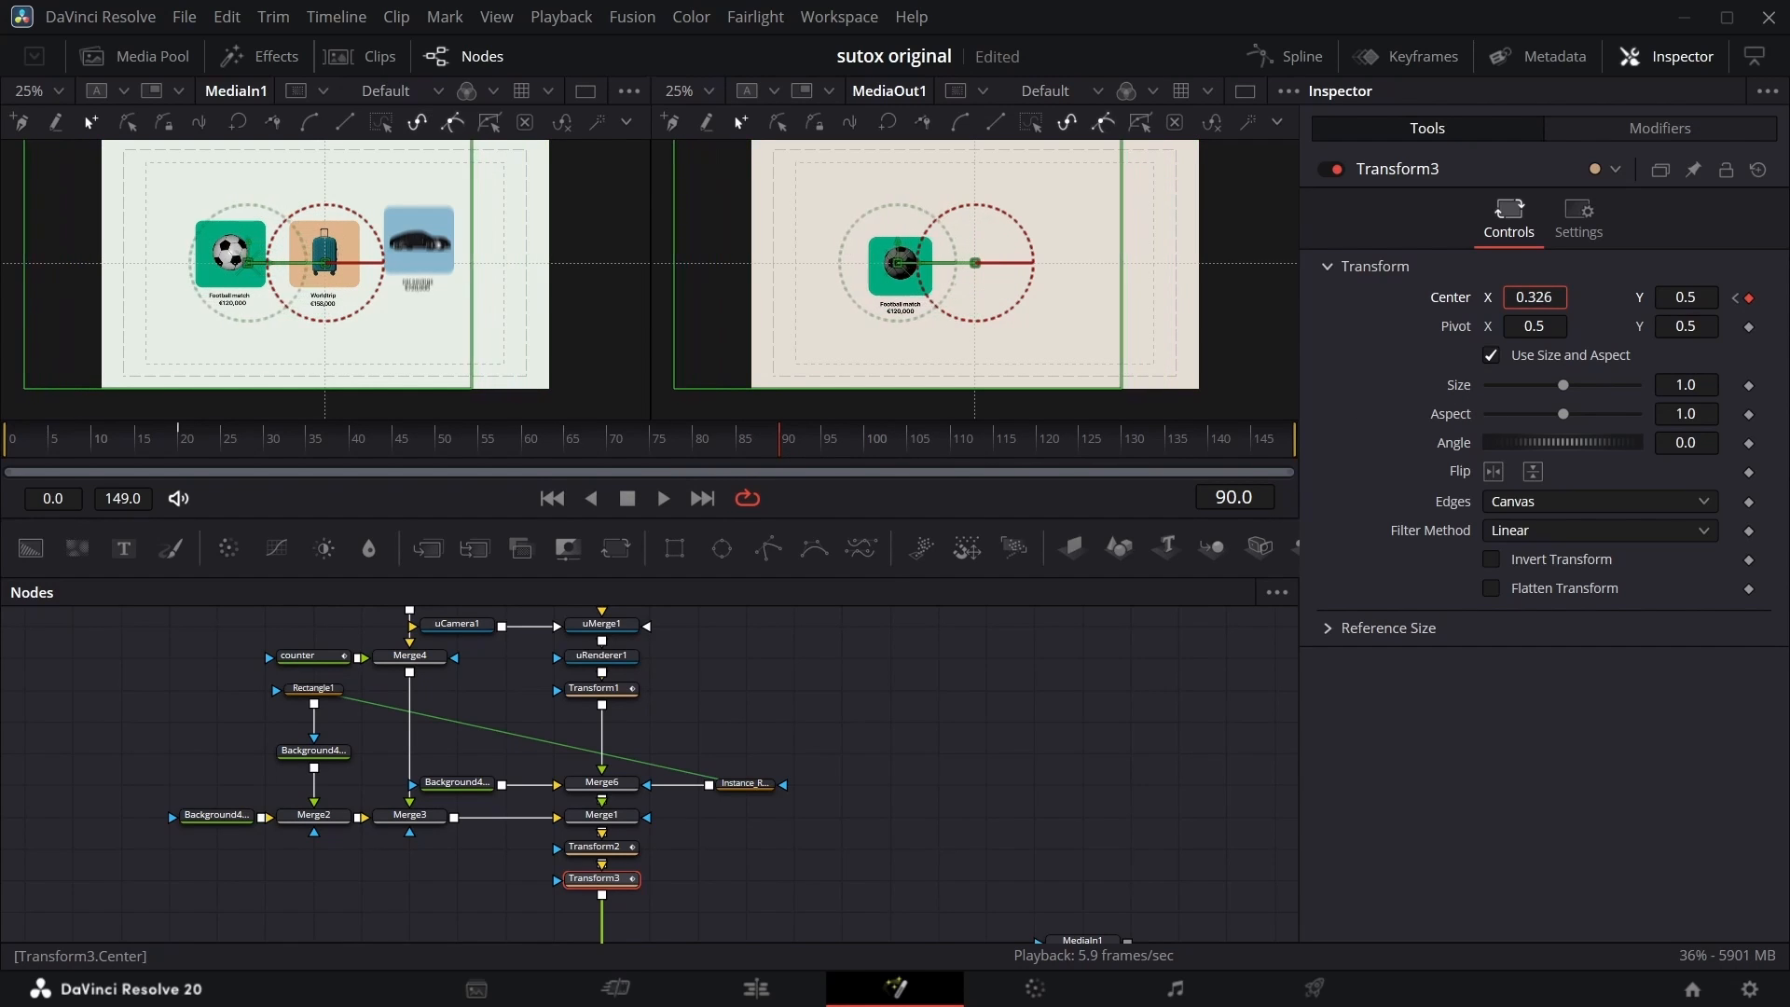
Move the MediaIn1 and MediaOut1 nodes farther along the chain and insert a Grid node after Merge5.
{"action": "left_click_drag", "start_coordinate": [1070, 697], "coordinate": [1191, 773]}
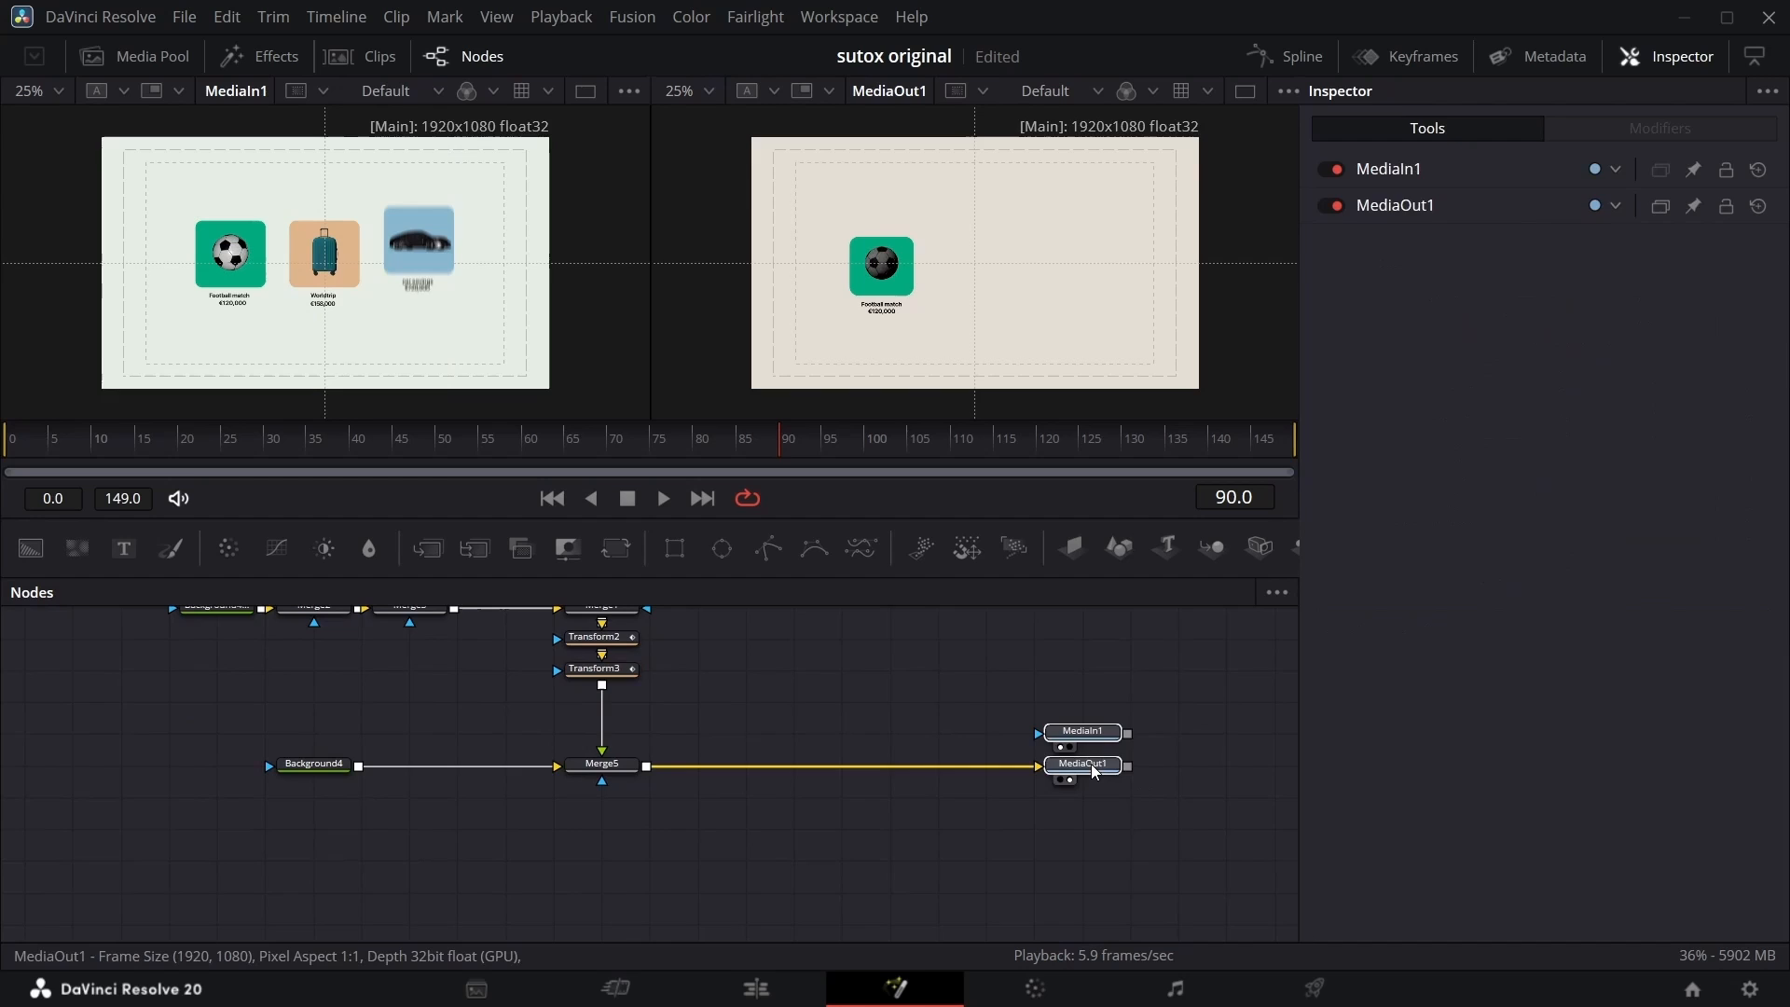
{"action": "left_click", "coordinate": [602, 765]}
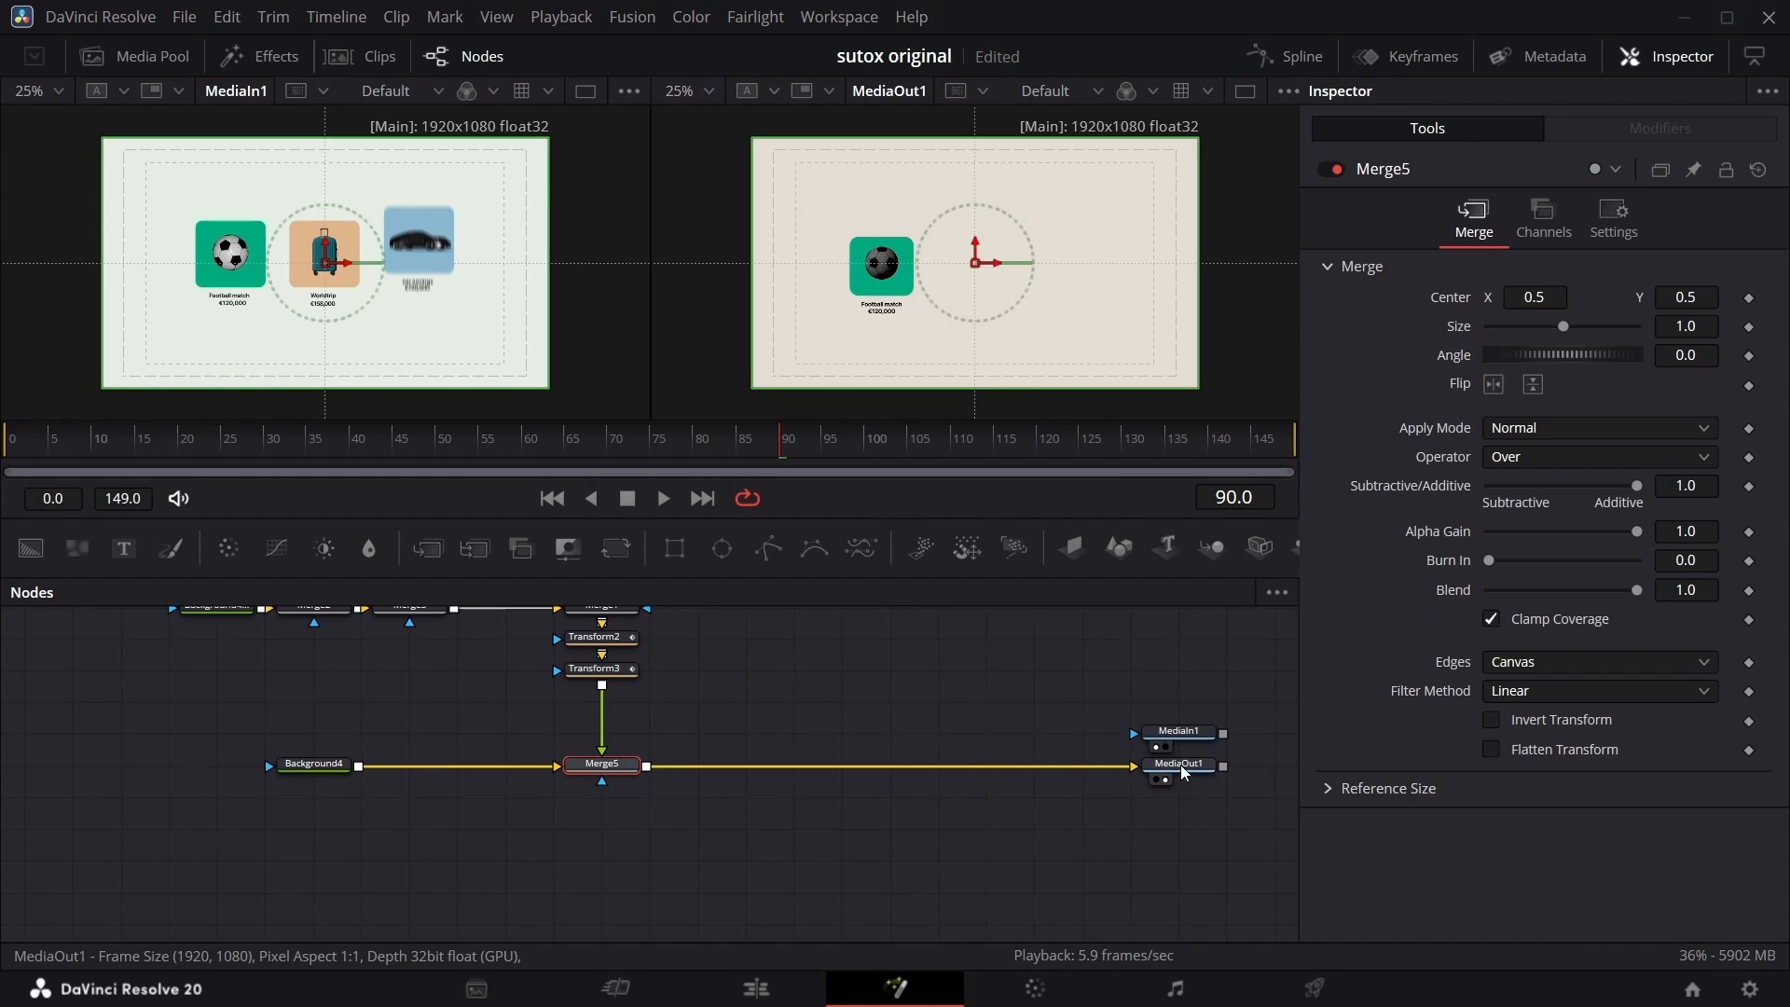
{"action": "key", "text": "shift+space"}
{"action": "type", "text": "grid"}
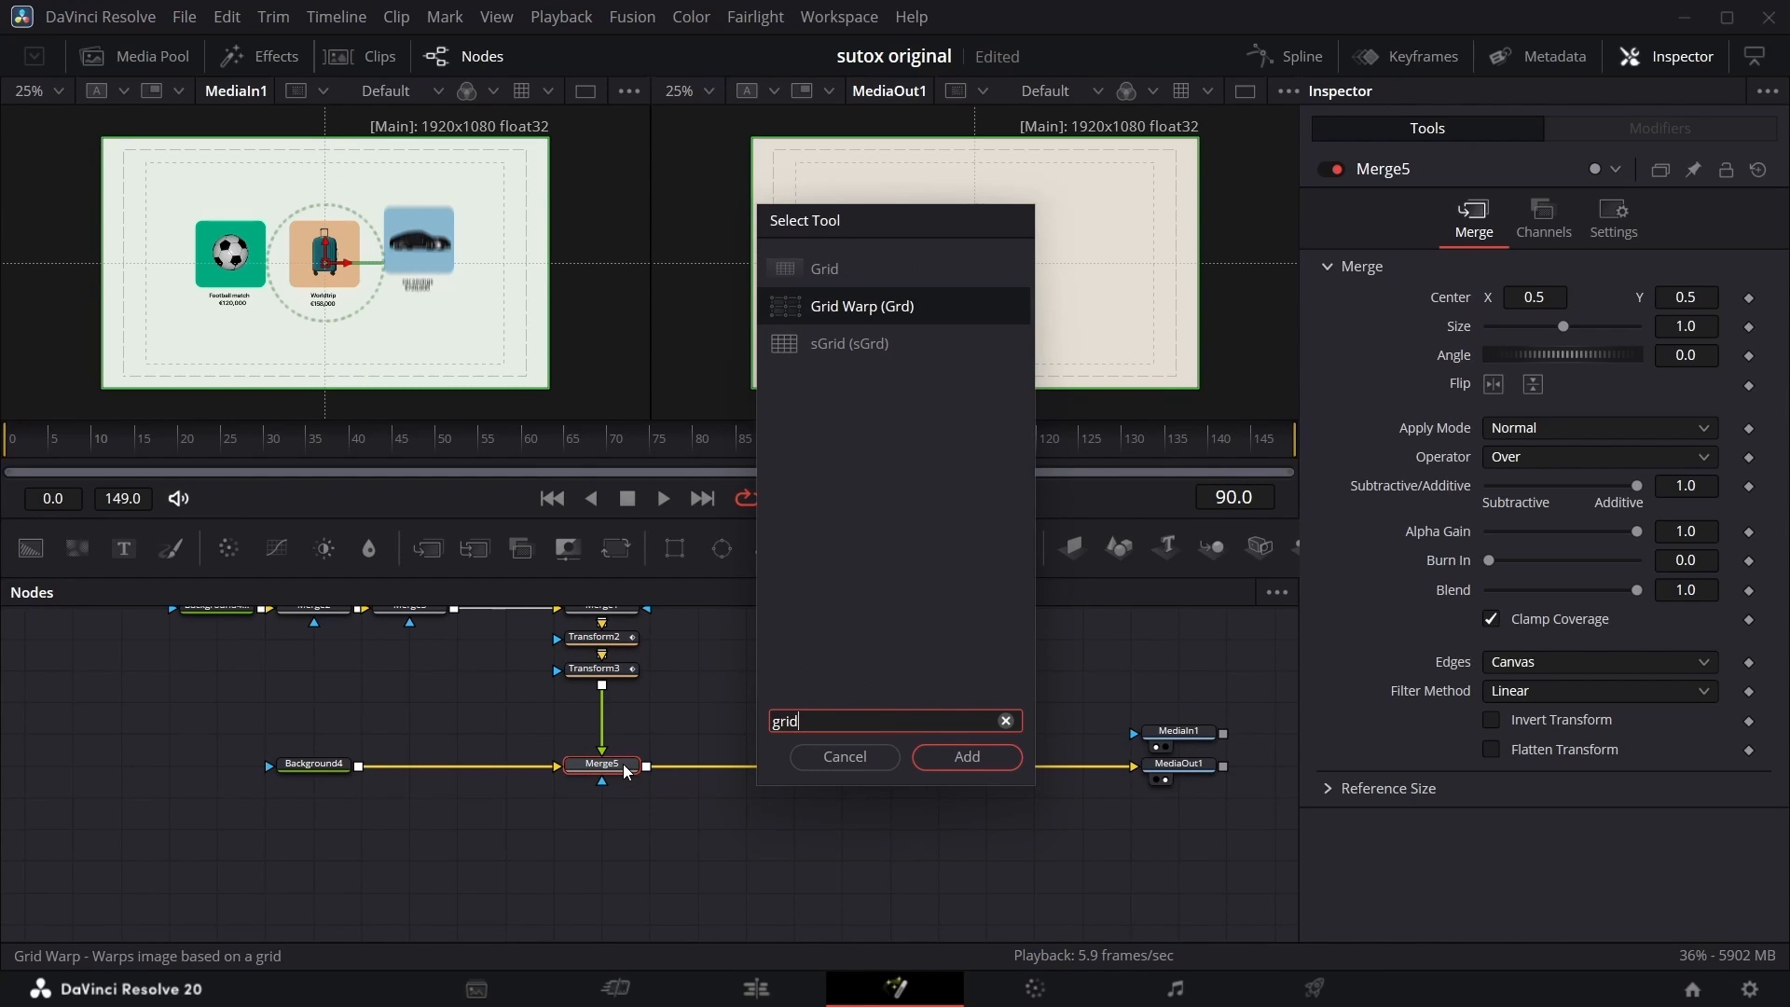
{"action": "left_click", "coordinate": [839, 268]}
{"action": "left_click", "coordinate": [967, 757]}
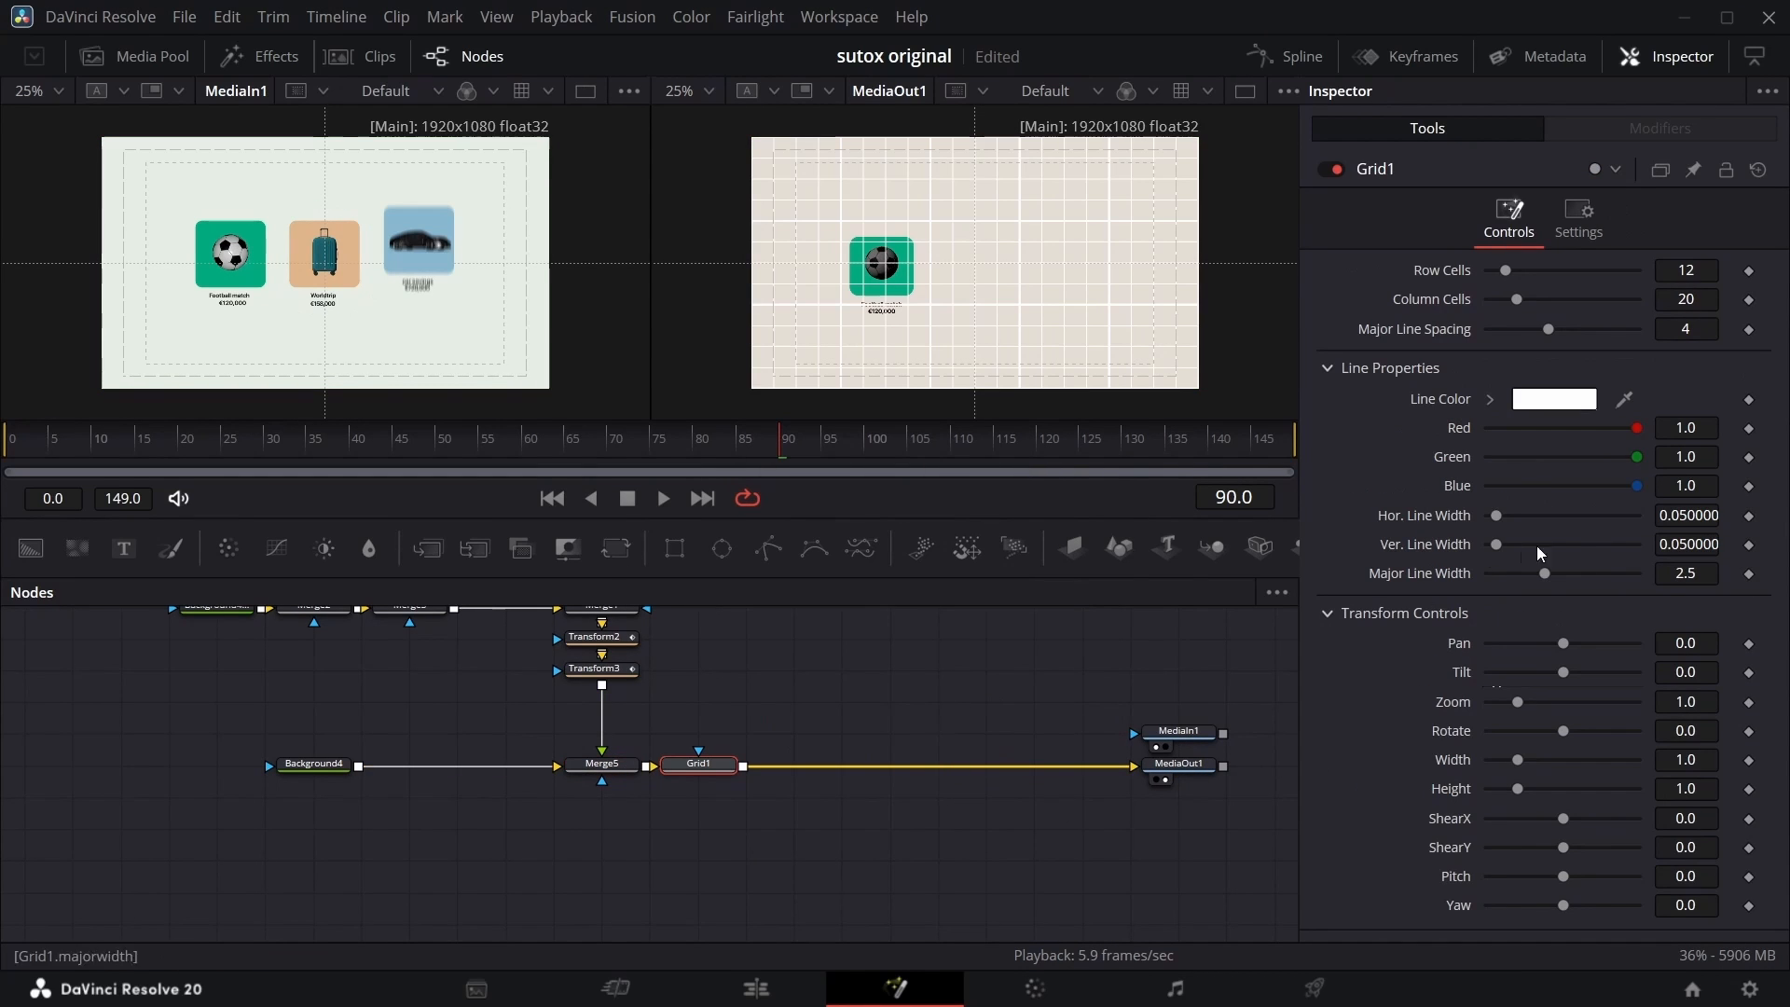
Give Grid1 6 row cells, 8 column cells, major line spacing 0, major line width 1.0 and a blend of 0.646.
{"action": "left_click_drag", "start_coordinate": [1546, 574], "coordinate": [1489, 574]}
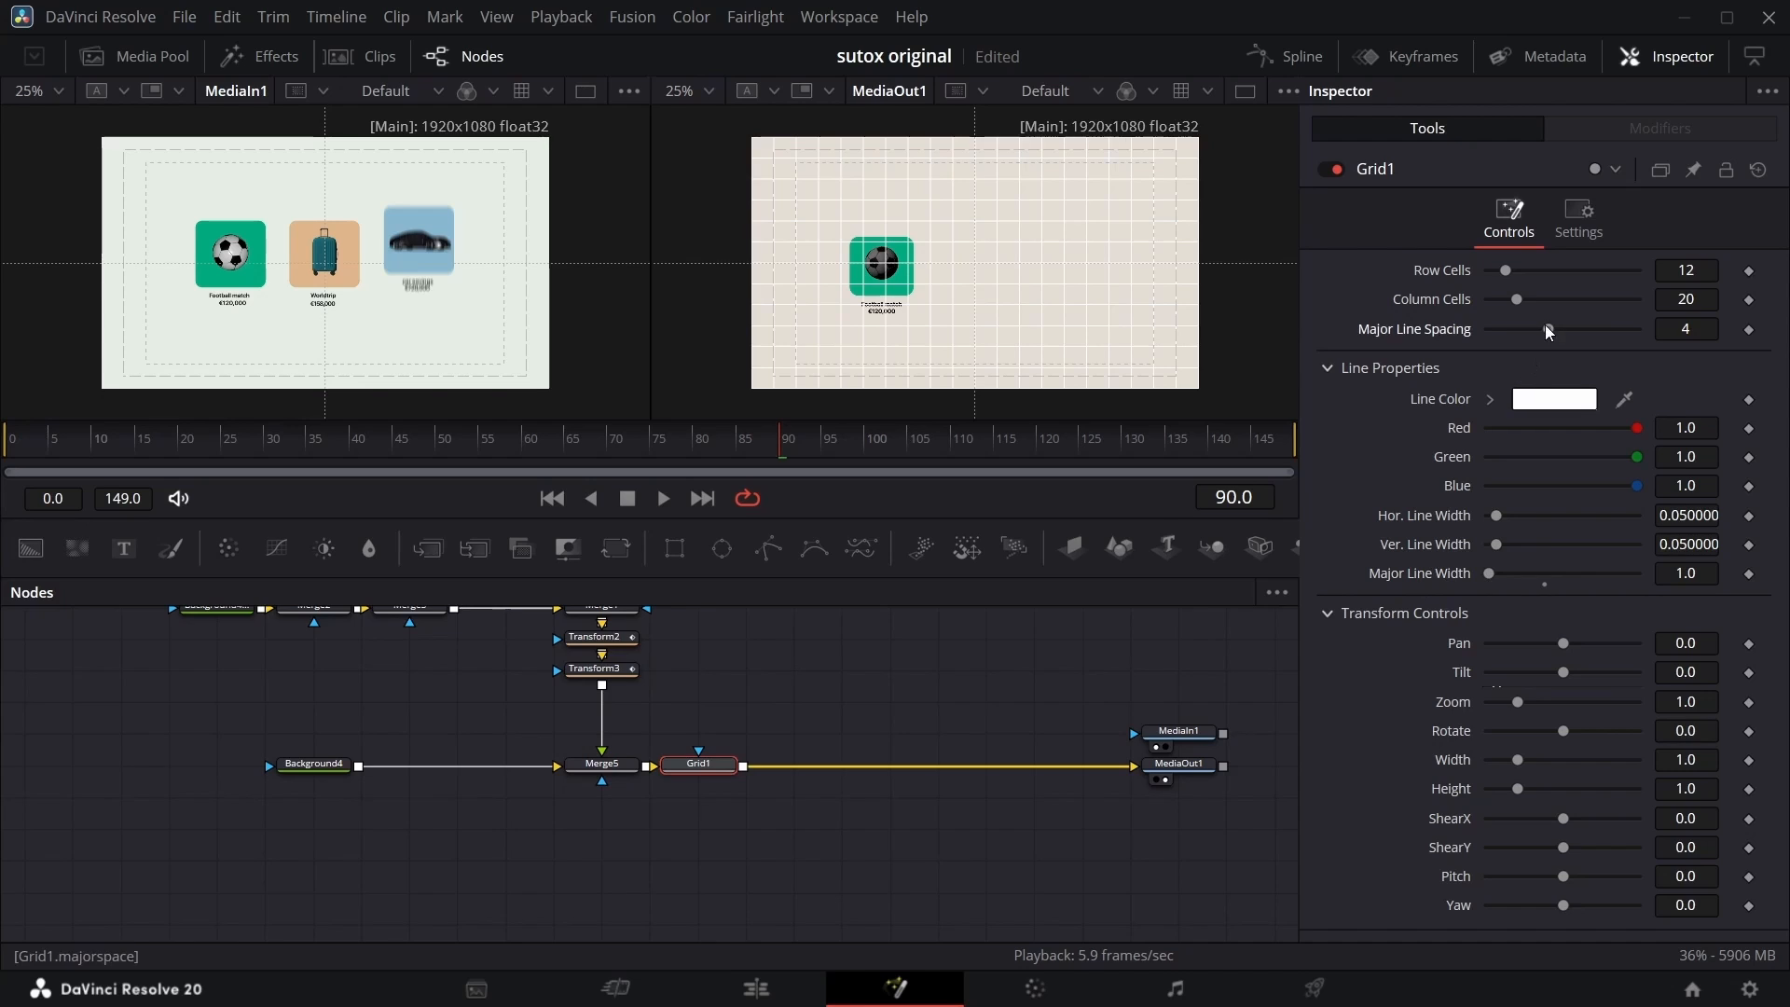
{"action": "left_click_drag", "start_coordinate": [1549, 329], "coordinate": [1489, 329]}
{"action": "left_click", "coordinate": [1697, 270]}
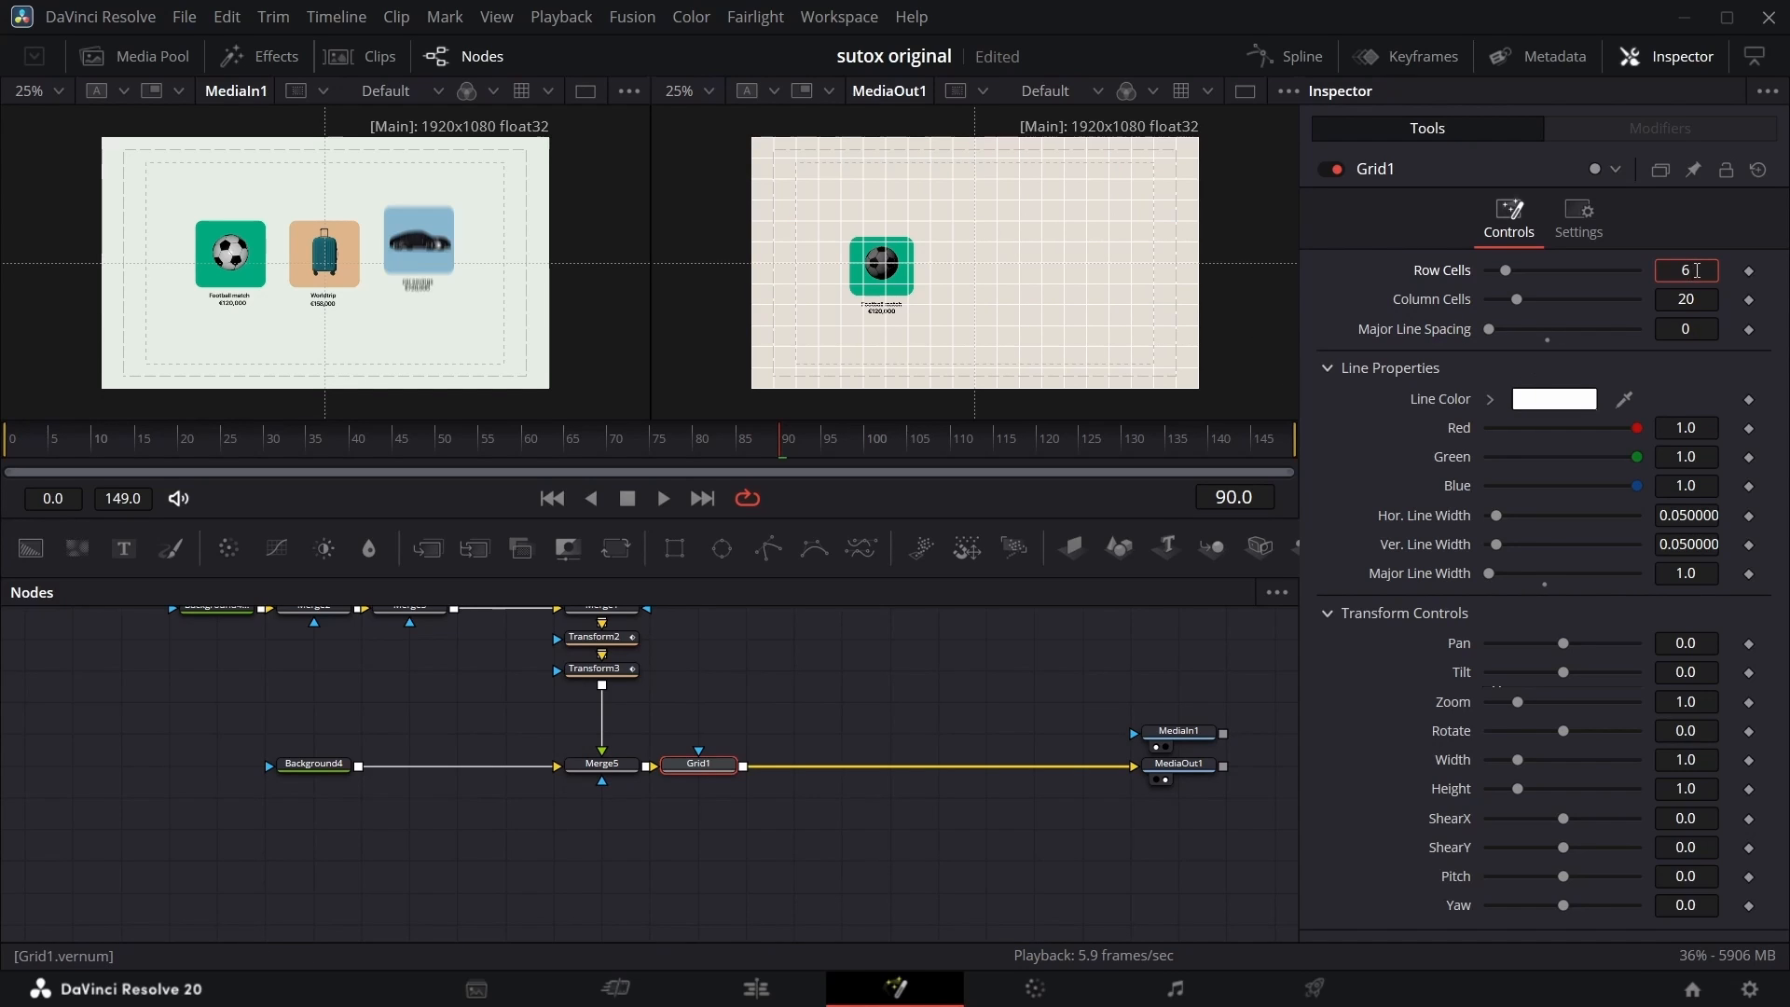
{"action": "type", "text": "6"}
{"action": "key", "text": "Tab"}
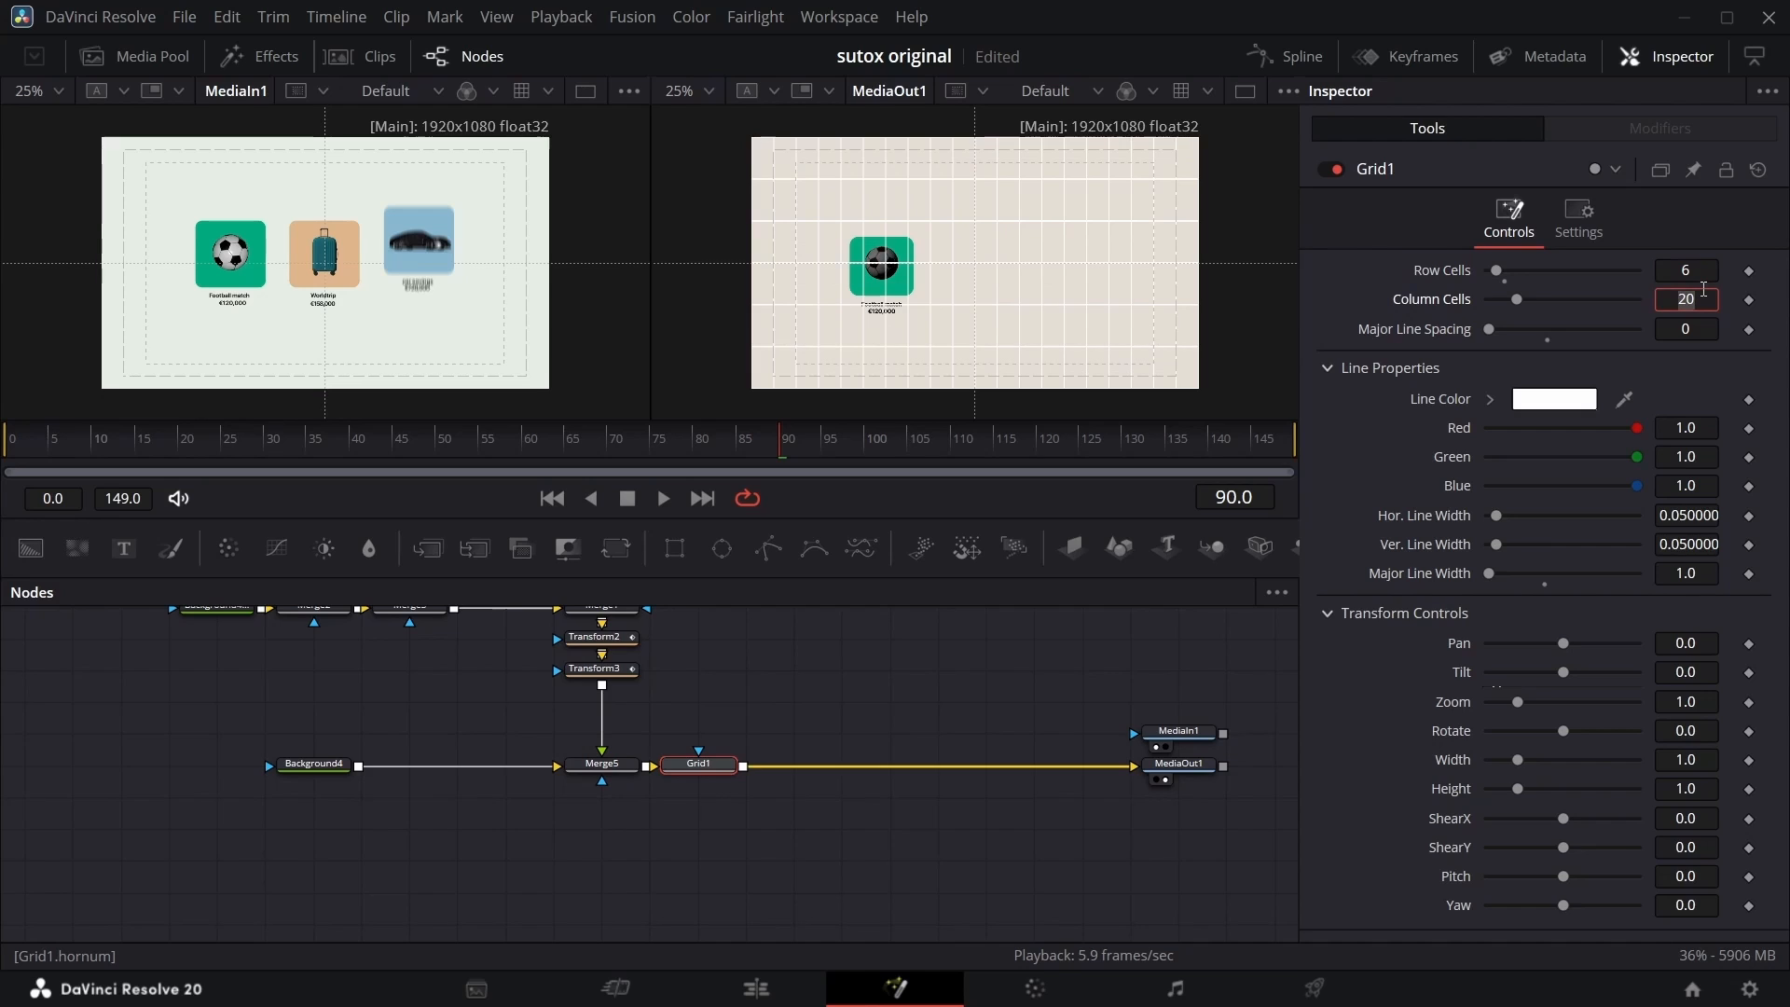
{"action": "type", "text": "8"}
{"action": "key", "text": "Return"}
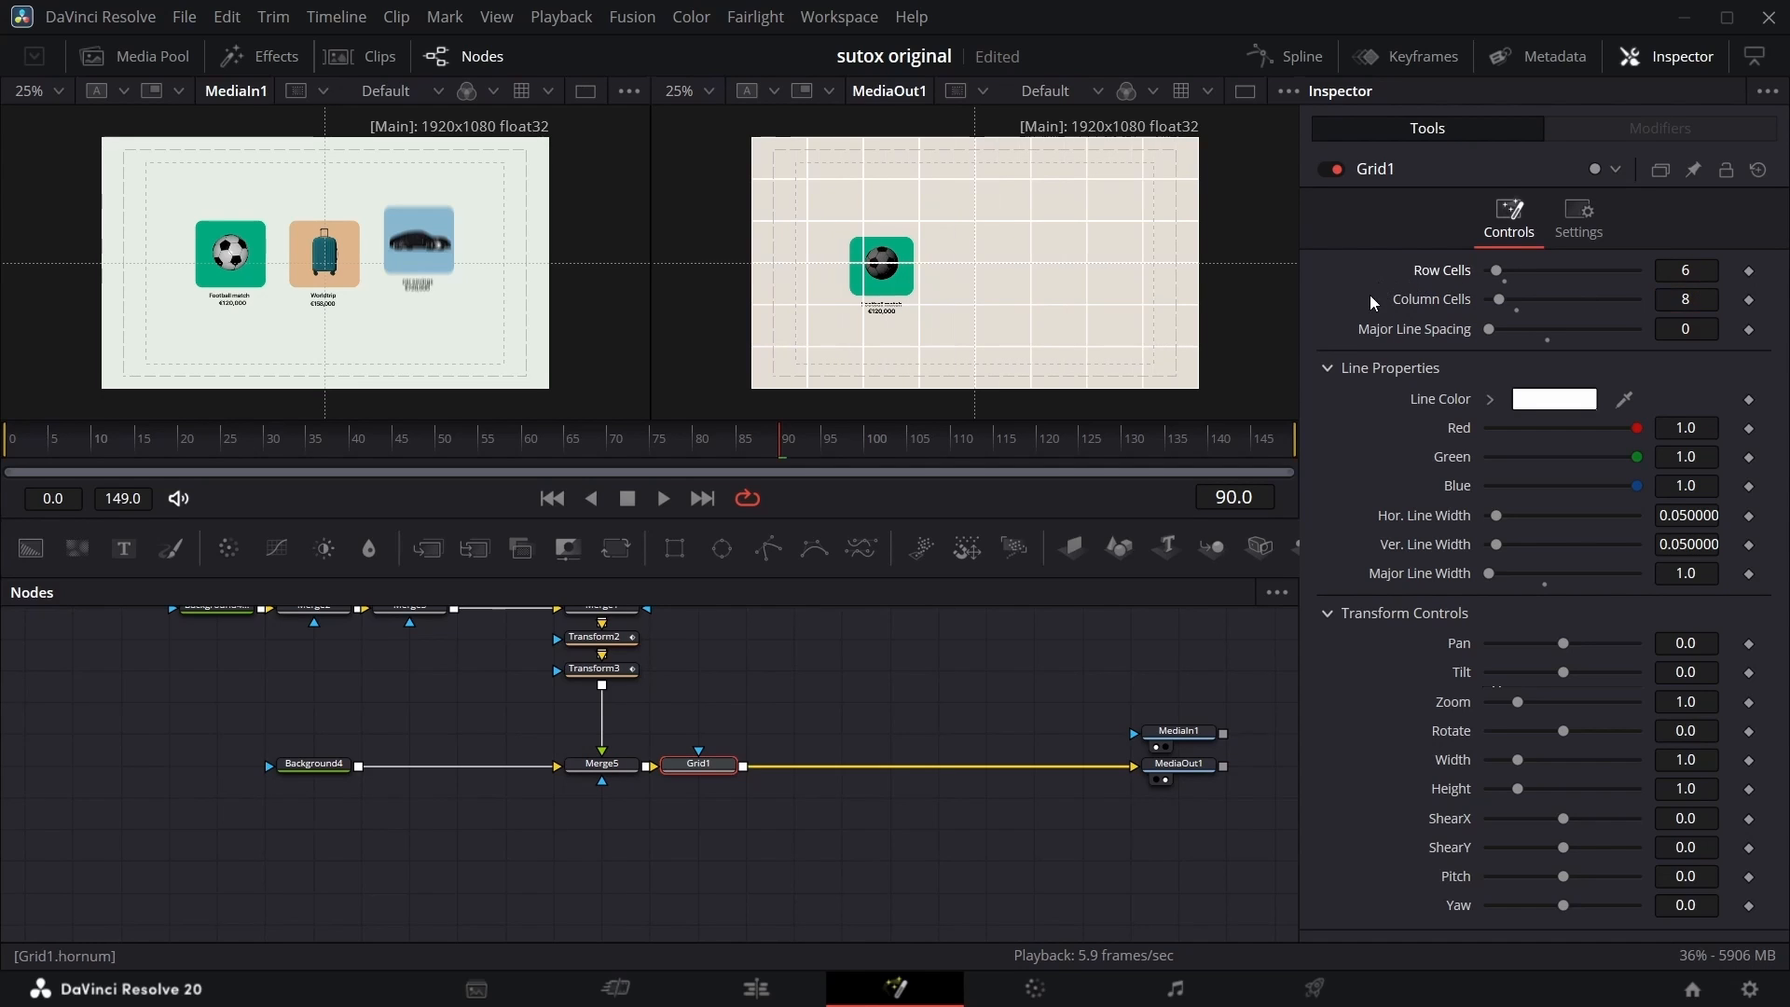
{"action": "left_click", "coordinate": [1580, 220]}
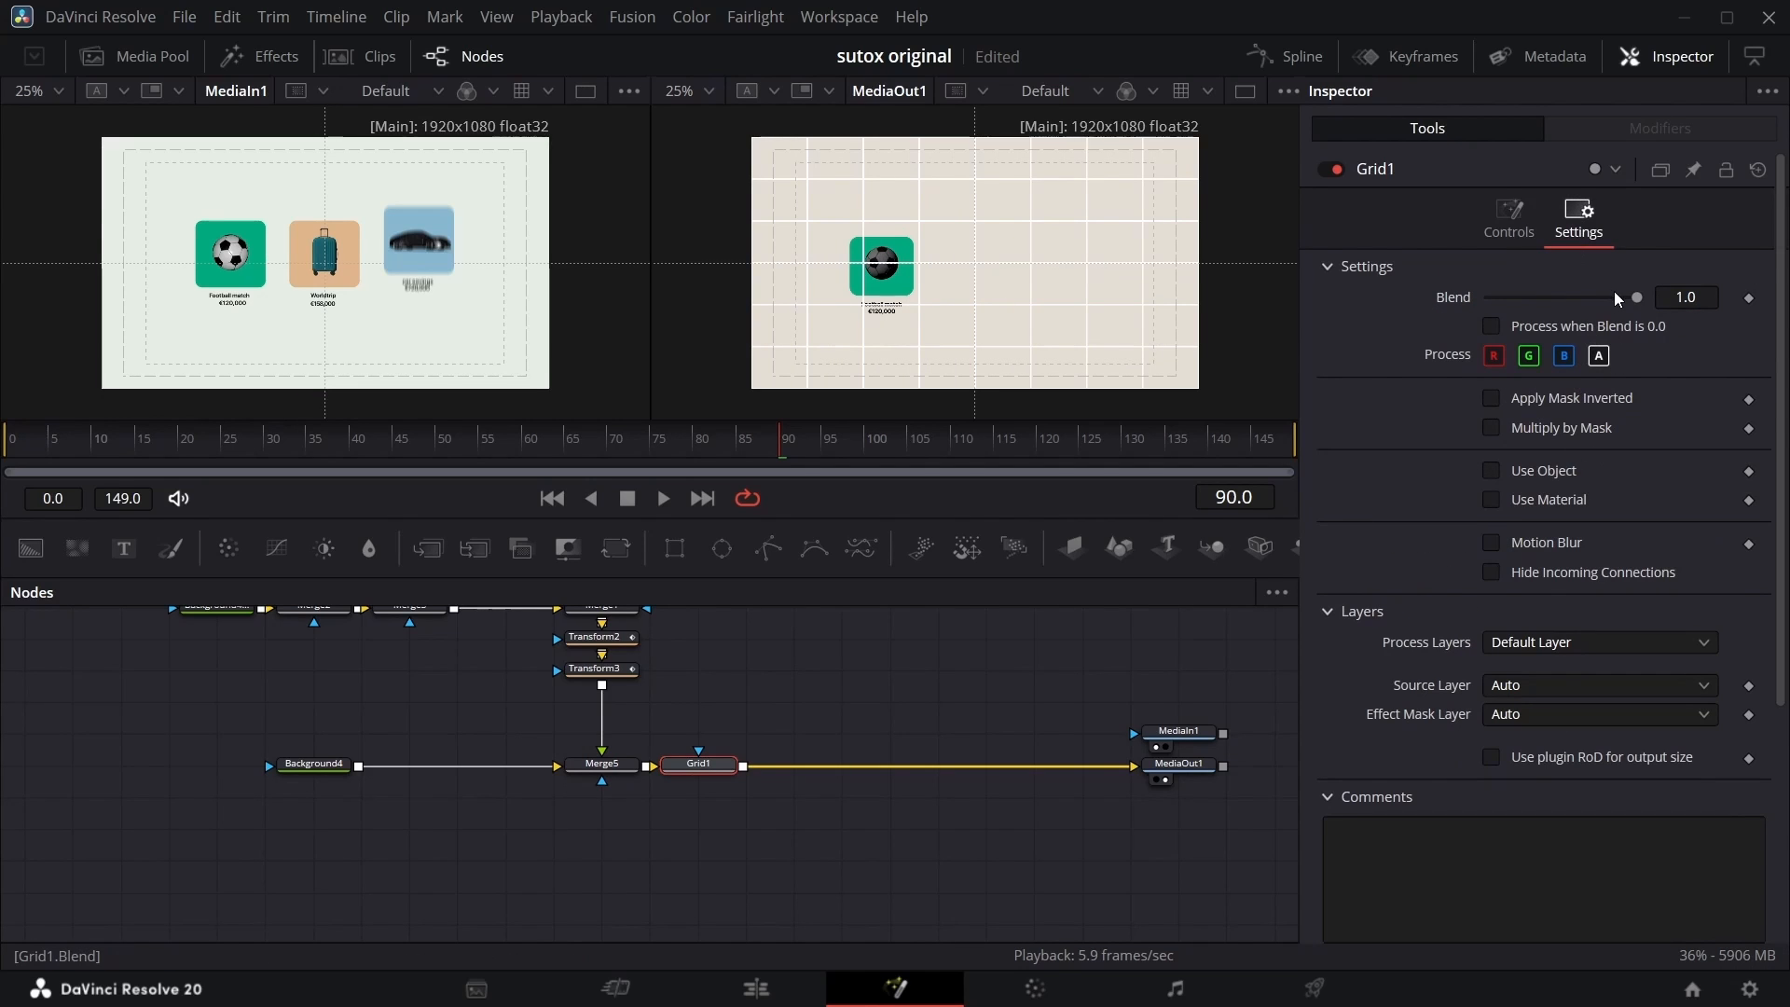
{"action": "left_click_drag", "start_coordinate": [1623, 304], "coordinate": [1585, 304]}
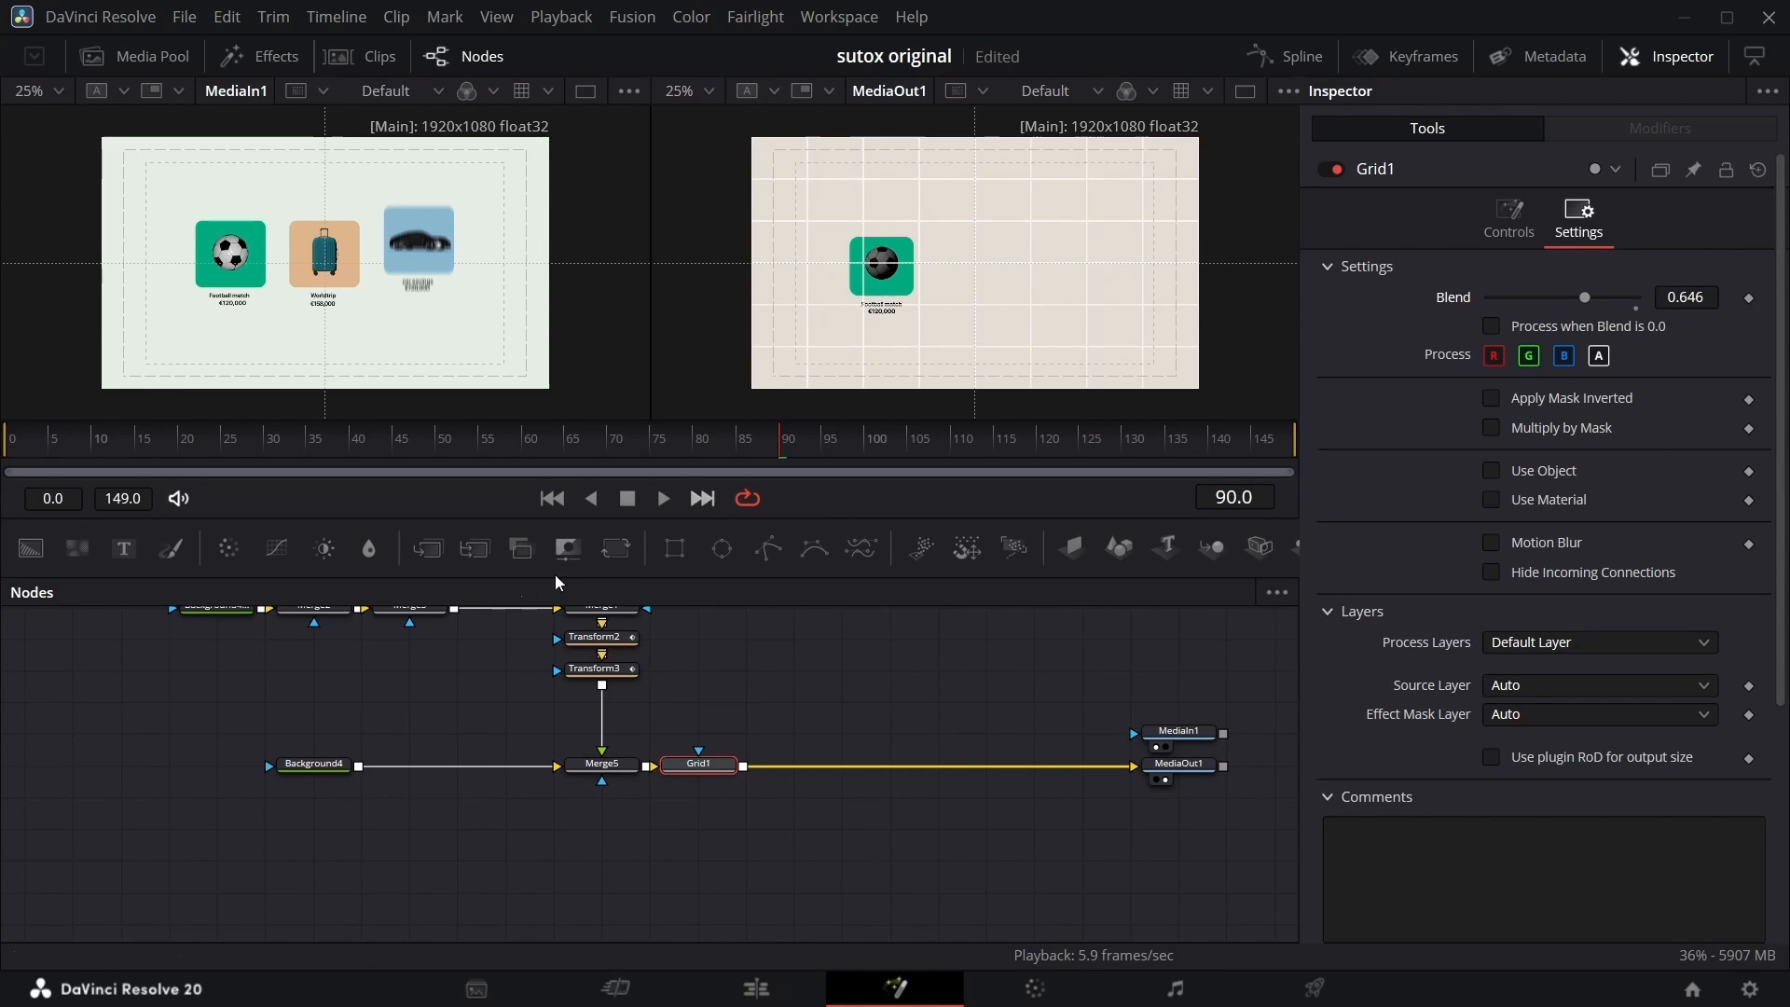
Align the football card with the grid by setting Transform3's Center X to 0.246 on frame 90.
{"action": "left_click", "coordinate": [595, 669]}
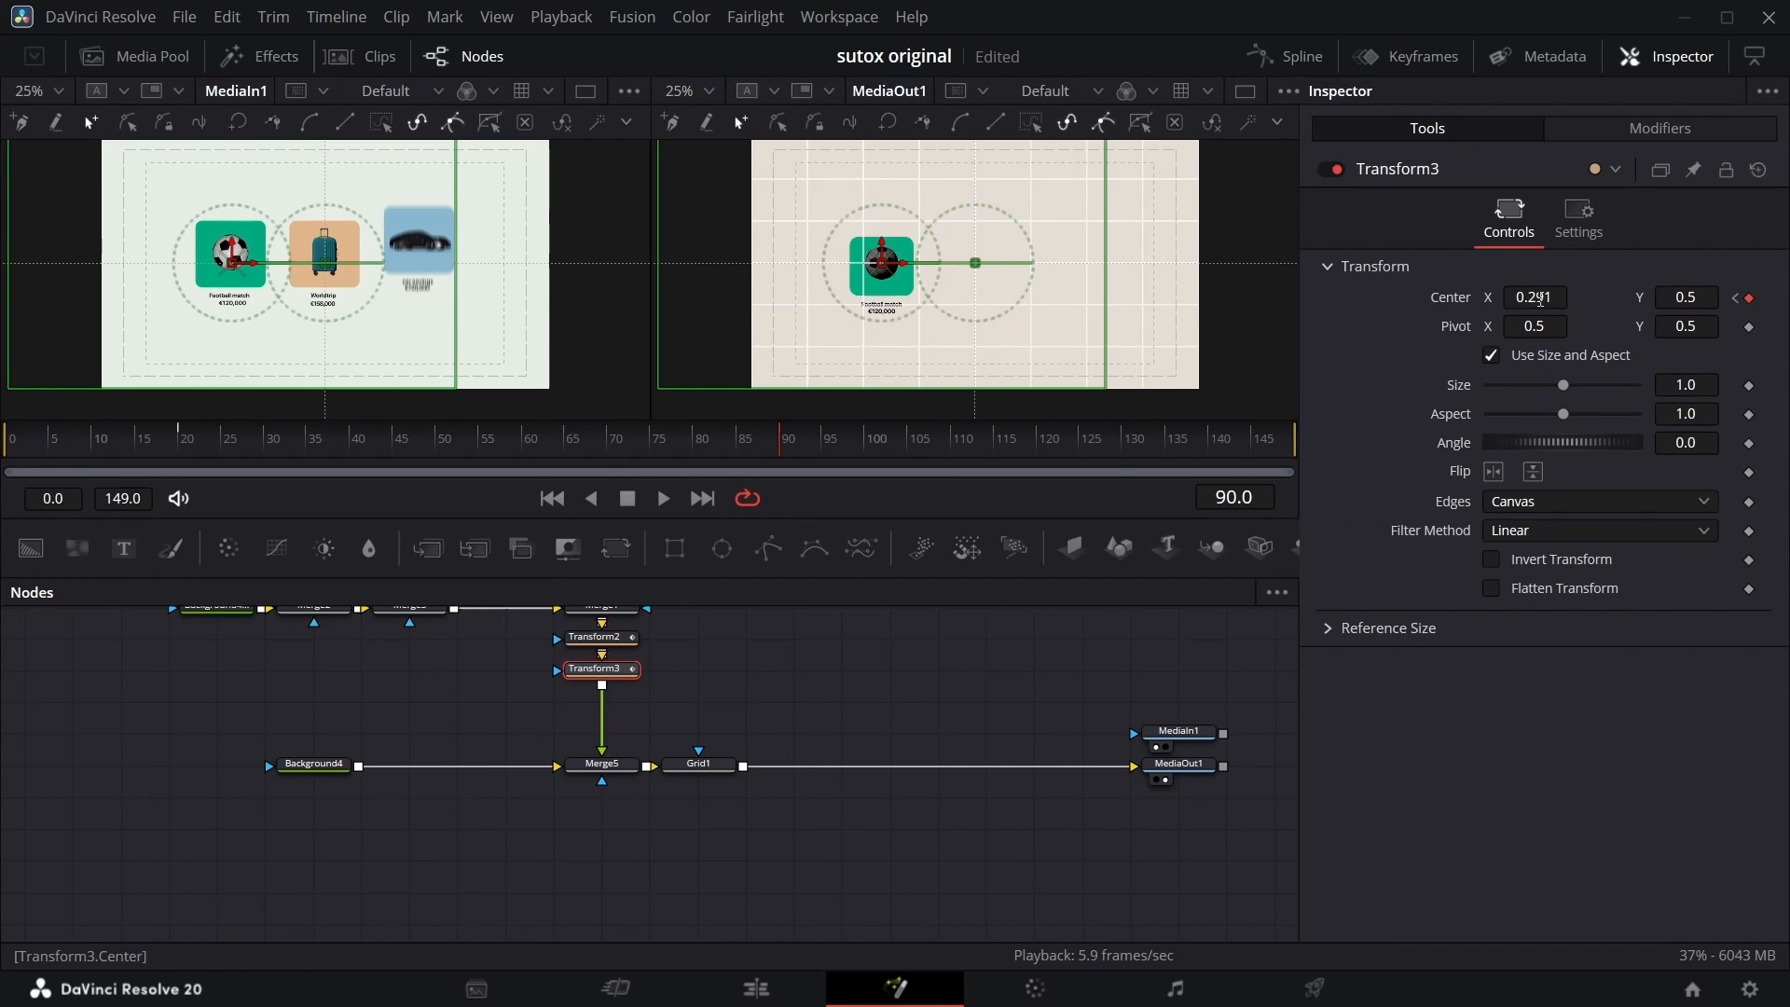
{"action": "left_click_drag", "start_coordinate": [1540, 298], "coordinate": [1507, 299]}
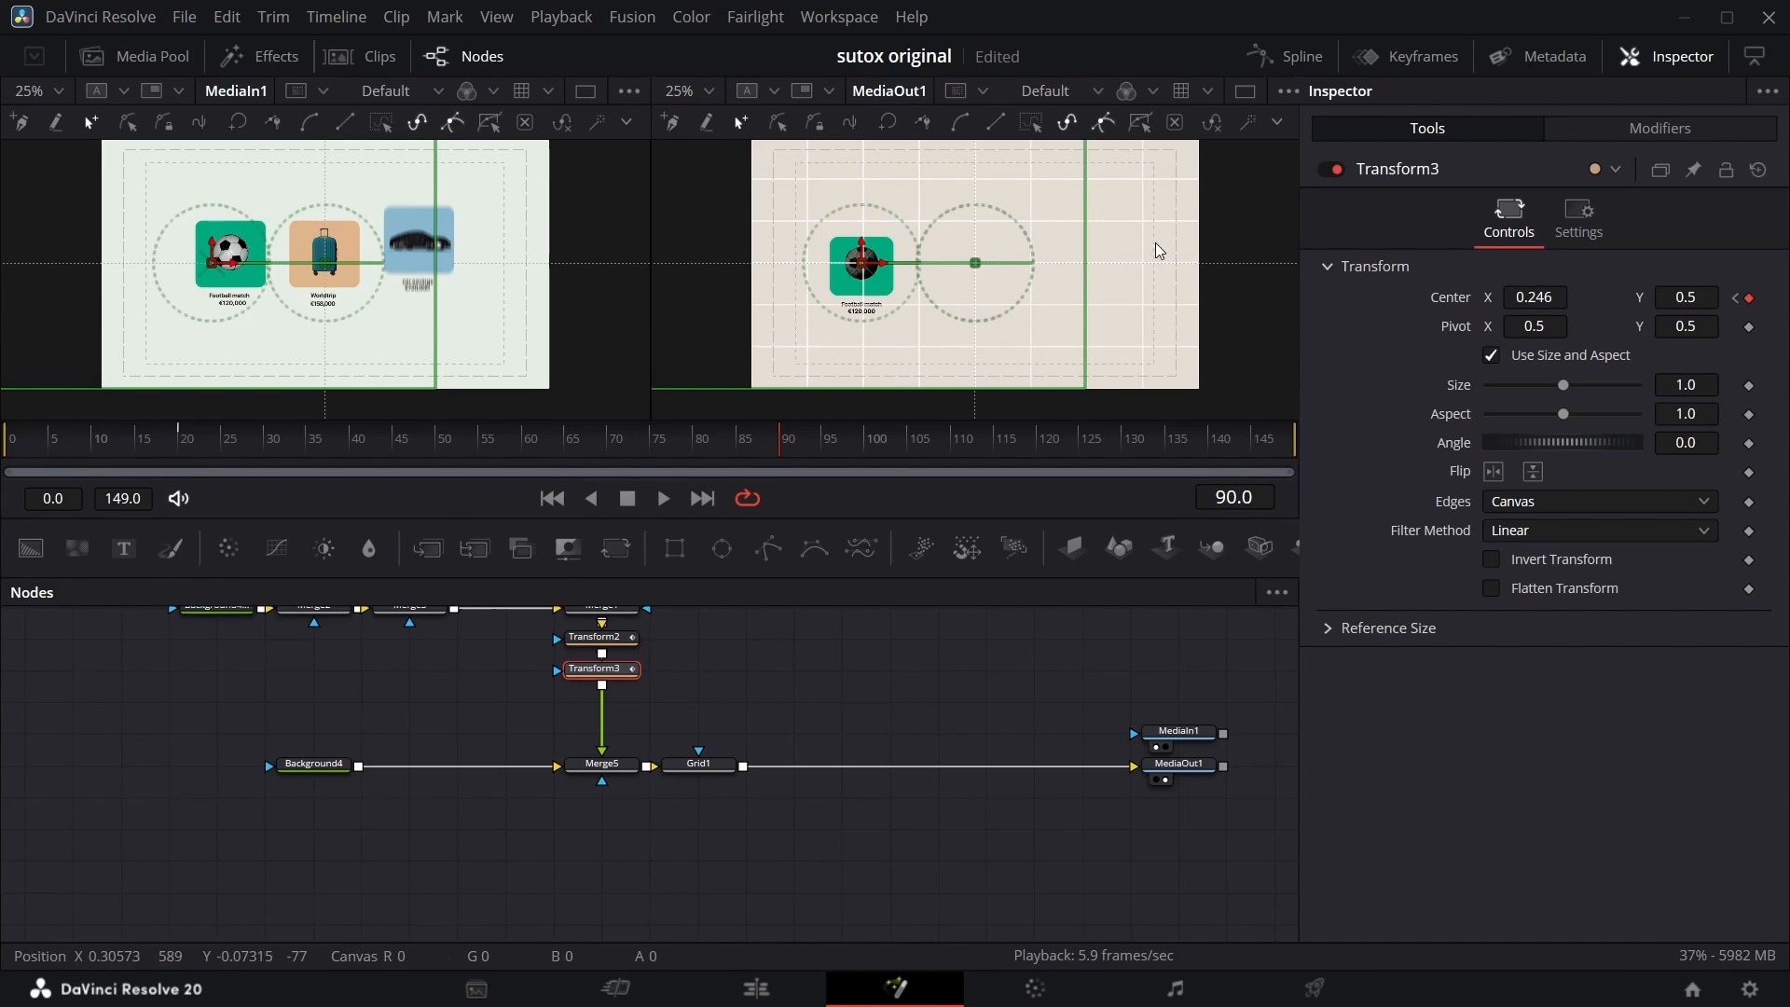
Apply an S-shaped ease to Transform3's Center displacement spline and play back the card's sideways move.
{"action": "left_click", "coordinate": [1287, 56]}
{"action": "left_click", "coordinate": [694, 652]}
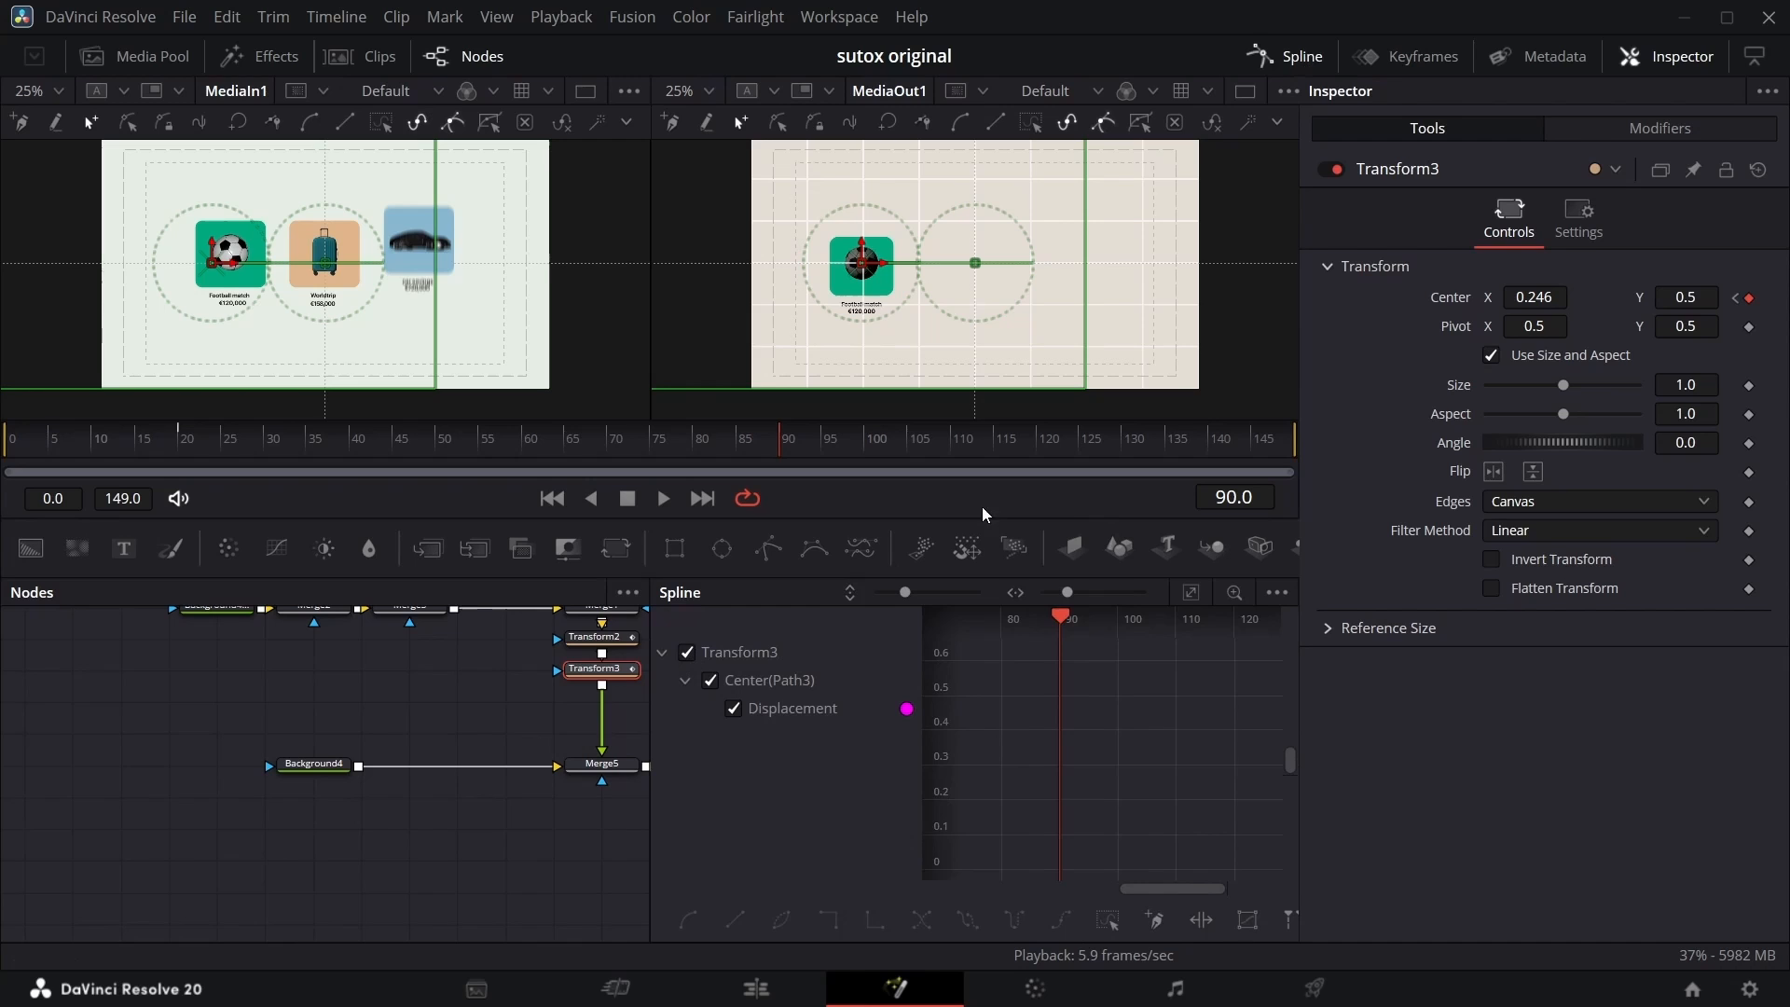
{"action": "left_click", "coordinate": [1192, 592]}
{"action": "right_click", "coordinate": [1156, 842]}
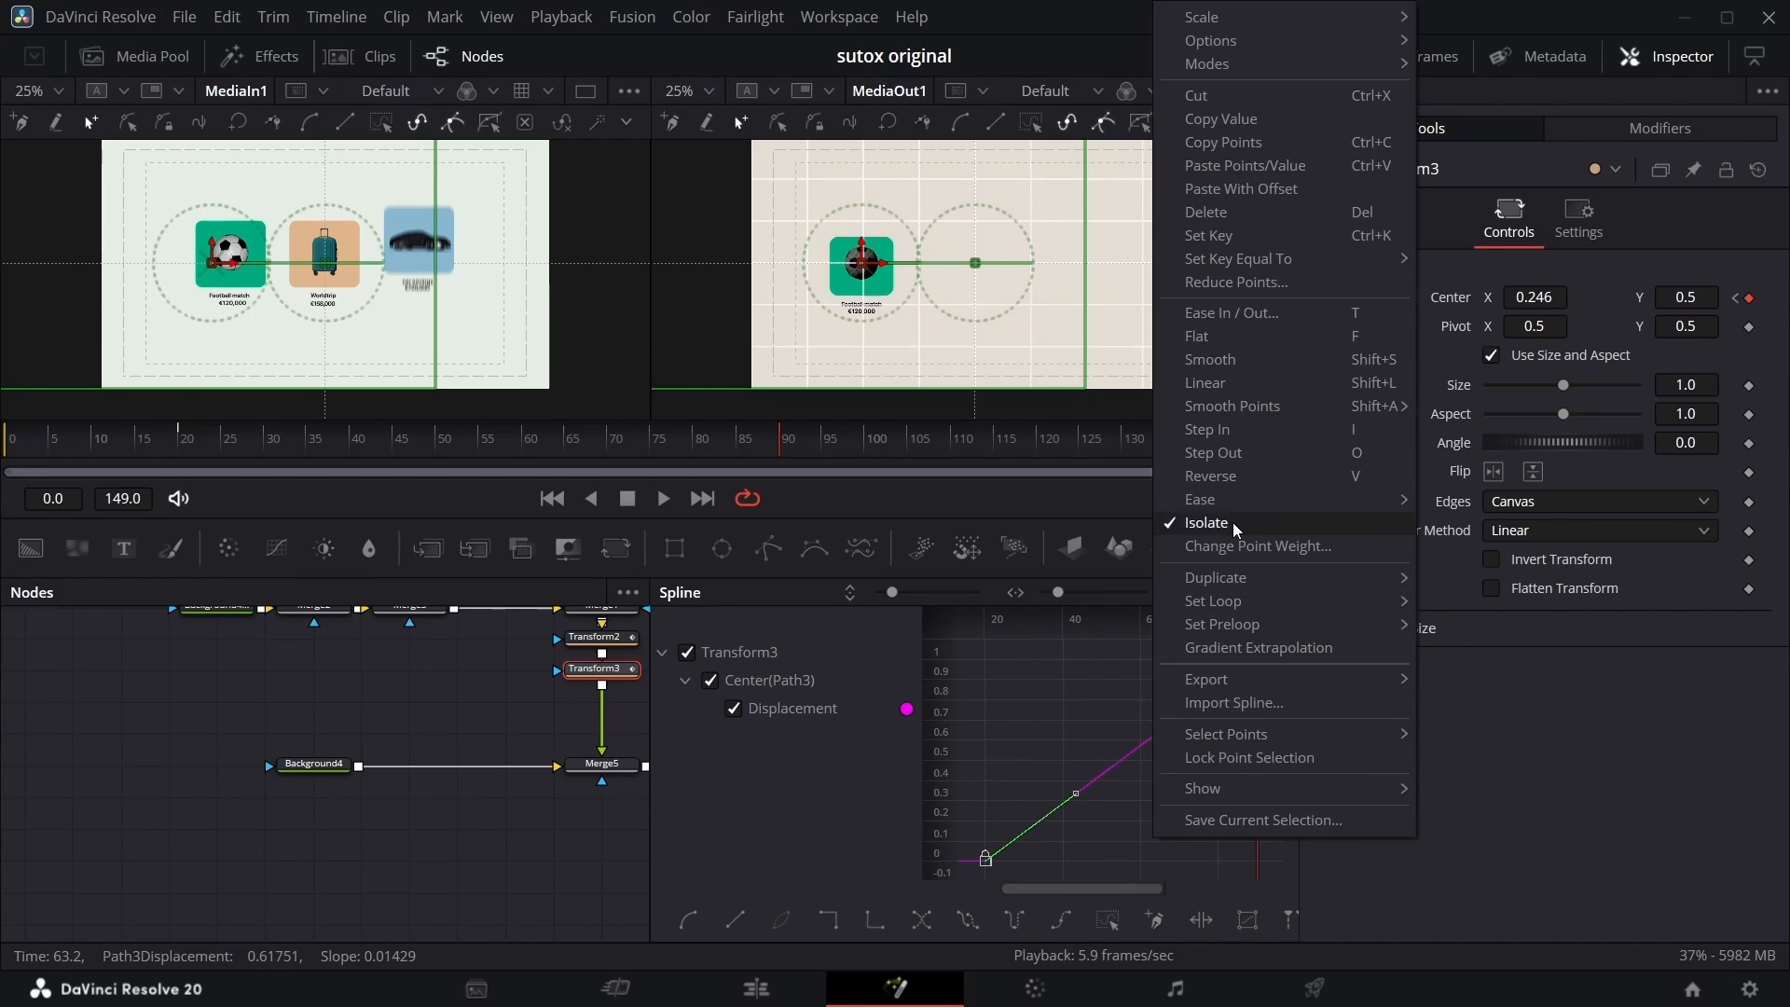
{"action": "mouse_move", "coordinate": [1212, 500]}
{"action": "left_click", "coordinate": [1481, 571]}
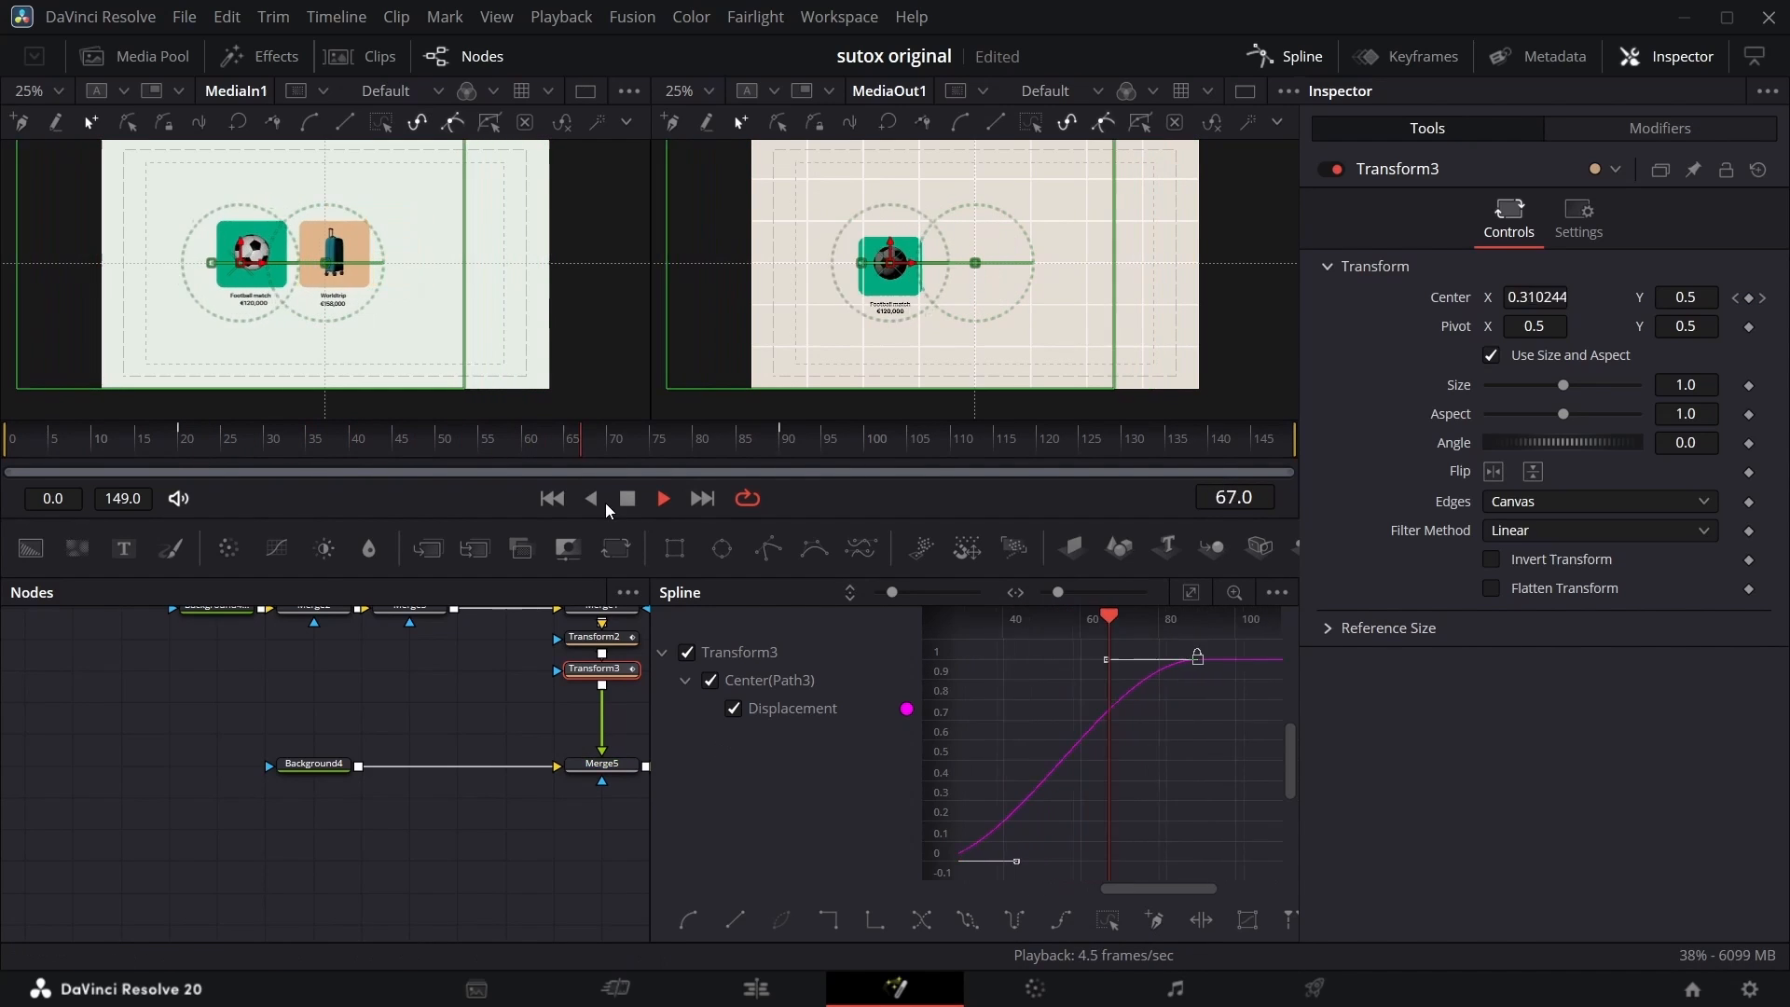
{"action": "key", "text": "space"}
{"action": "left_click", "coordinate": [1287, 56]}
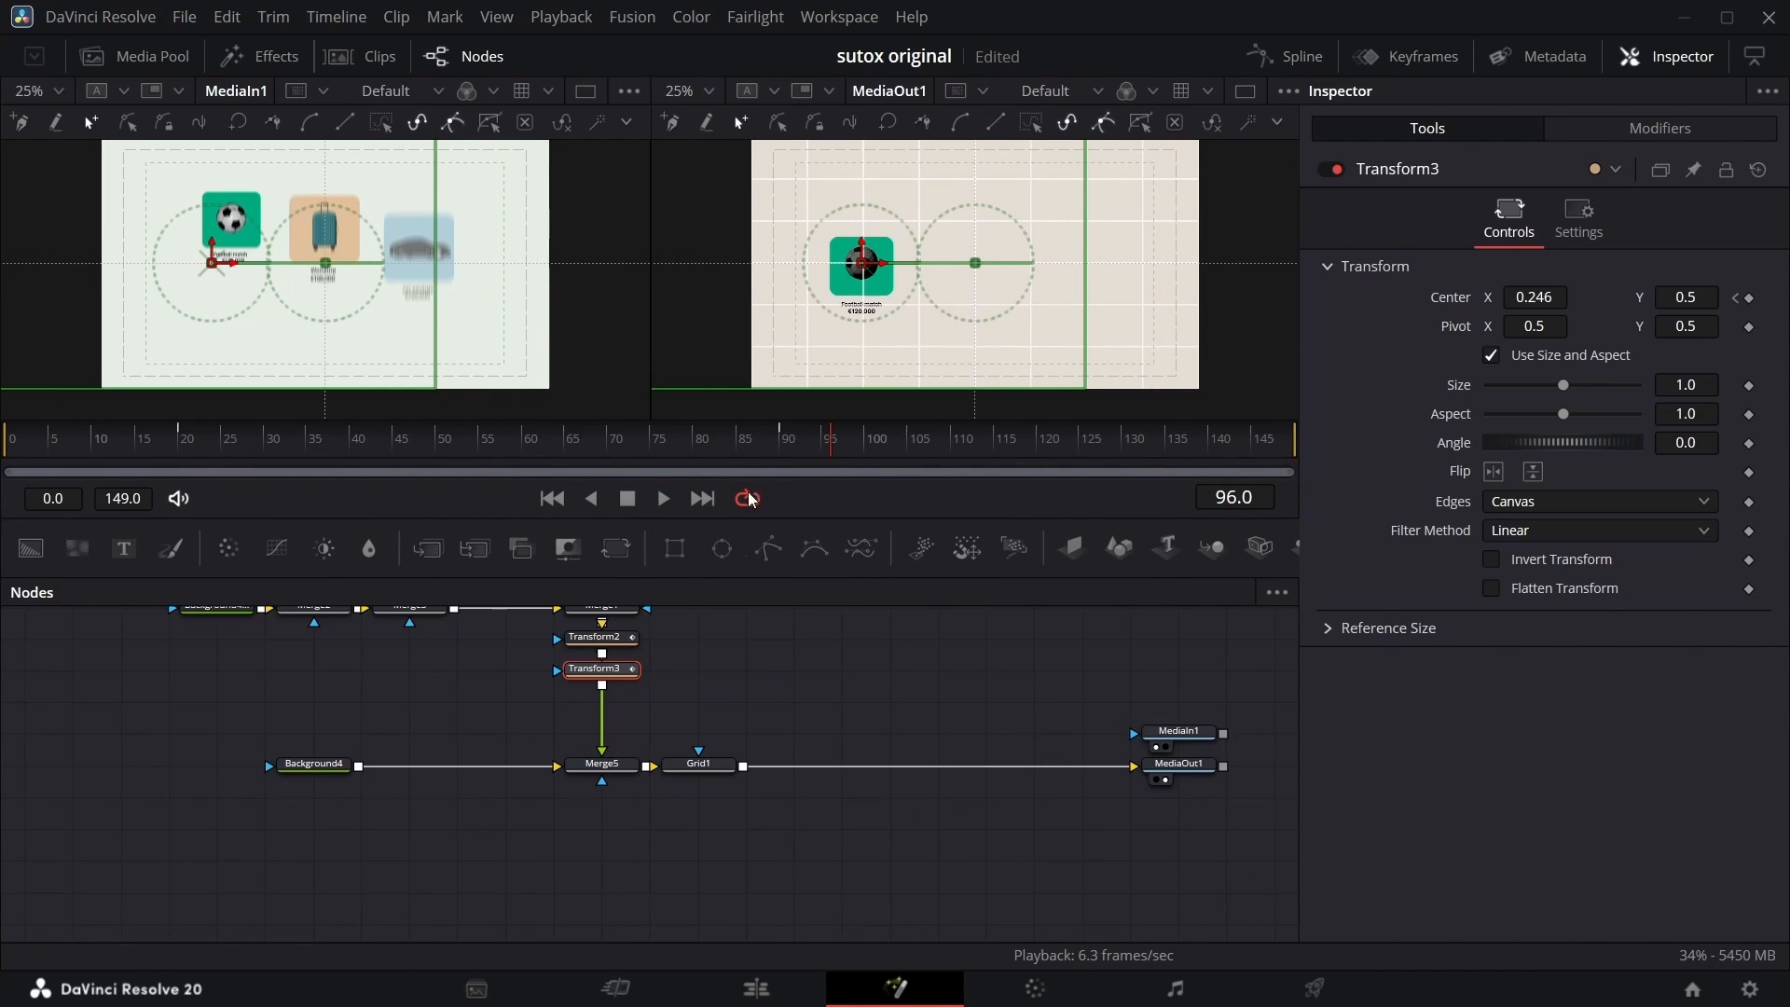
Insert a Transform node after Transform3 and keyframe its Center at 0.5, 0.5 and Size at 1.0 on frame 90.
{"action": "left_click", "coordinate": [782, 455]}
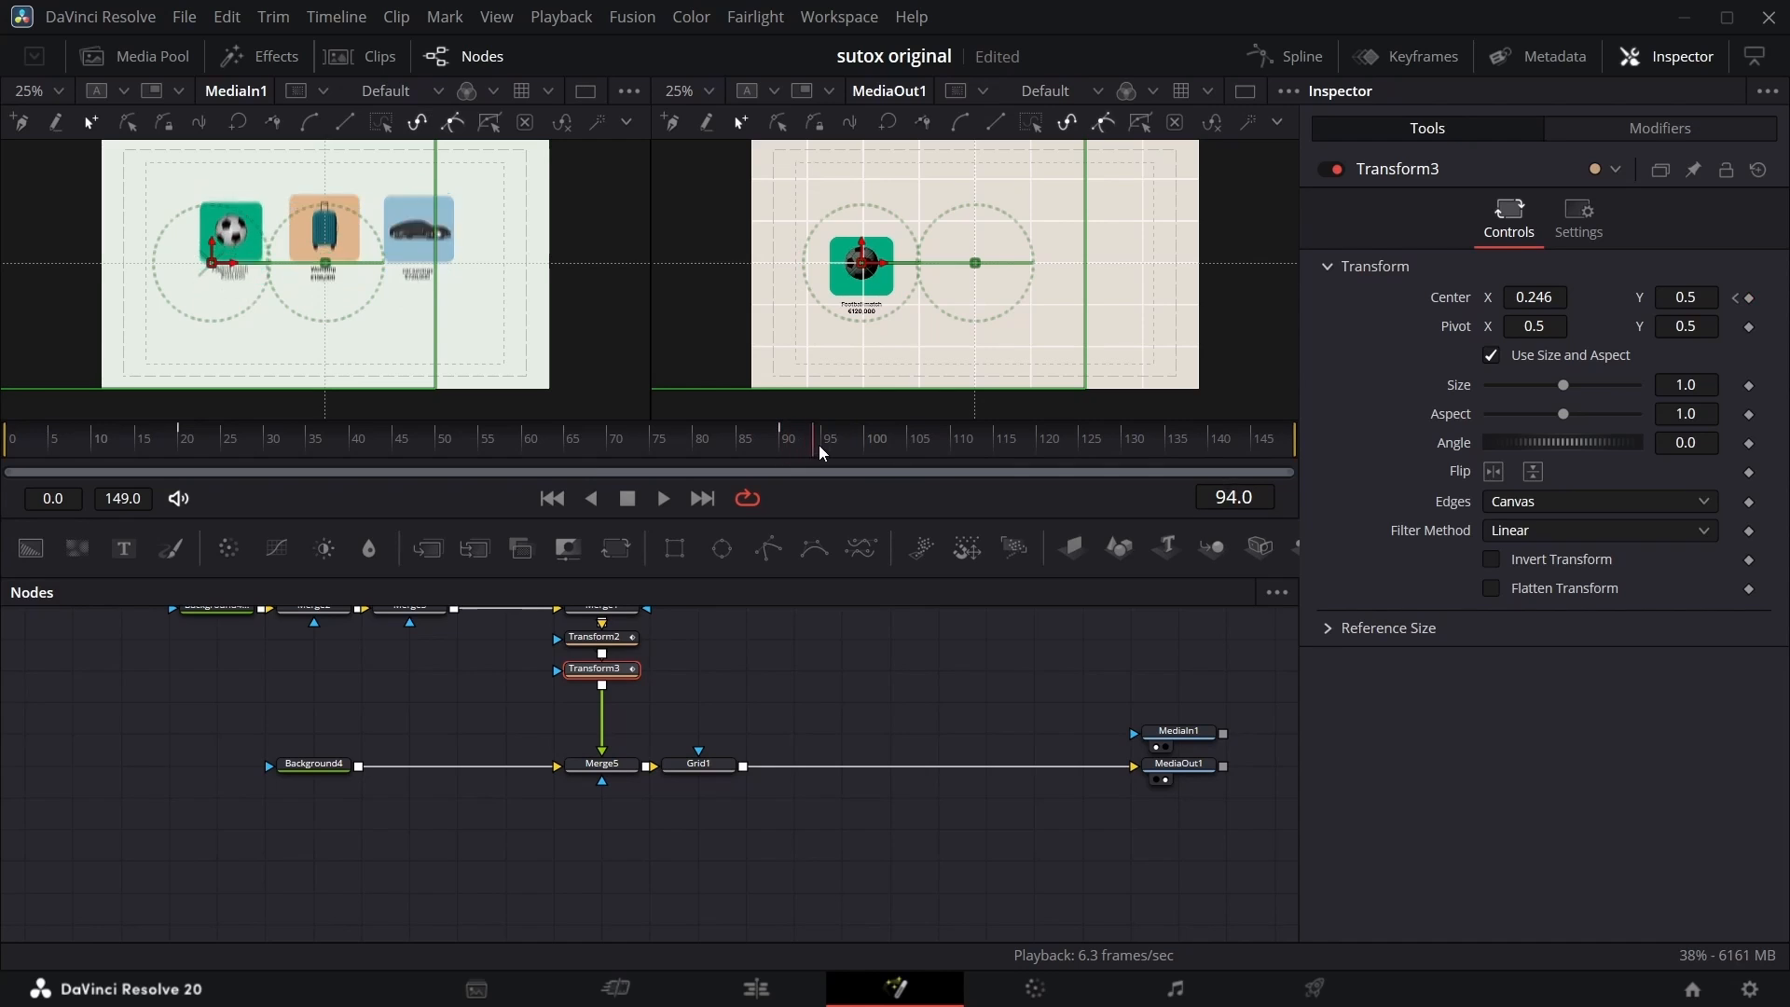
{"action": "mouse_move", "coordinate": [822, 453]}
{"action": "left_mouse_down"}
{"action": "mouse_move", "coordinate": [863, 448]}
{"action": "mouse_move", "coordinate": [786, 437]}
{"action": "mouse_move", "coordinate": [877, 438]}
{"action": "mouse_move", "coordinate": [802, 434]}
{"action": "mouse_move", "coordinate": [830, 438]}
{"action": "mouse_move", "coordinate": [792, 448]}
{"action": "mouse_move", "coordinate": [827, 453]}
{"action": "mouse_move", "coordinate": [787, 467]}
{"action": "mouse_move", "coordinate": [927, 454]}
{"action": "mouse_move", "coordinate": [791, 440]}
{"action": "mouse_move", "coordinate": [953, 440]}
{"action": "mouse_move", "coordinate": [791, 440]}
{"action": "left_mouse_up"}
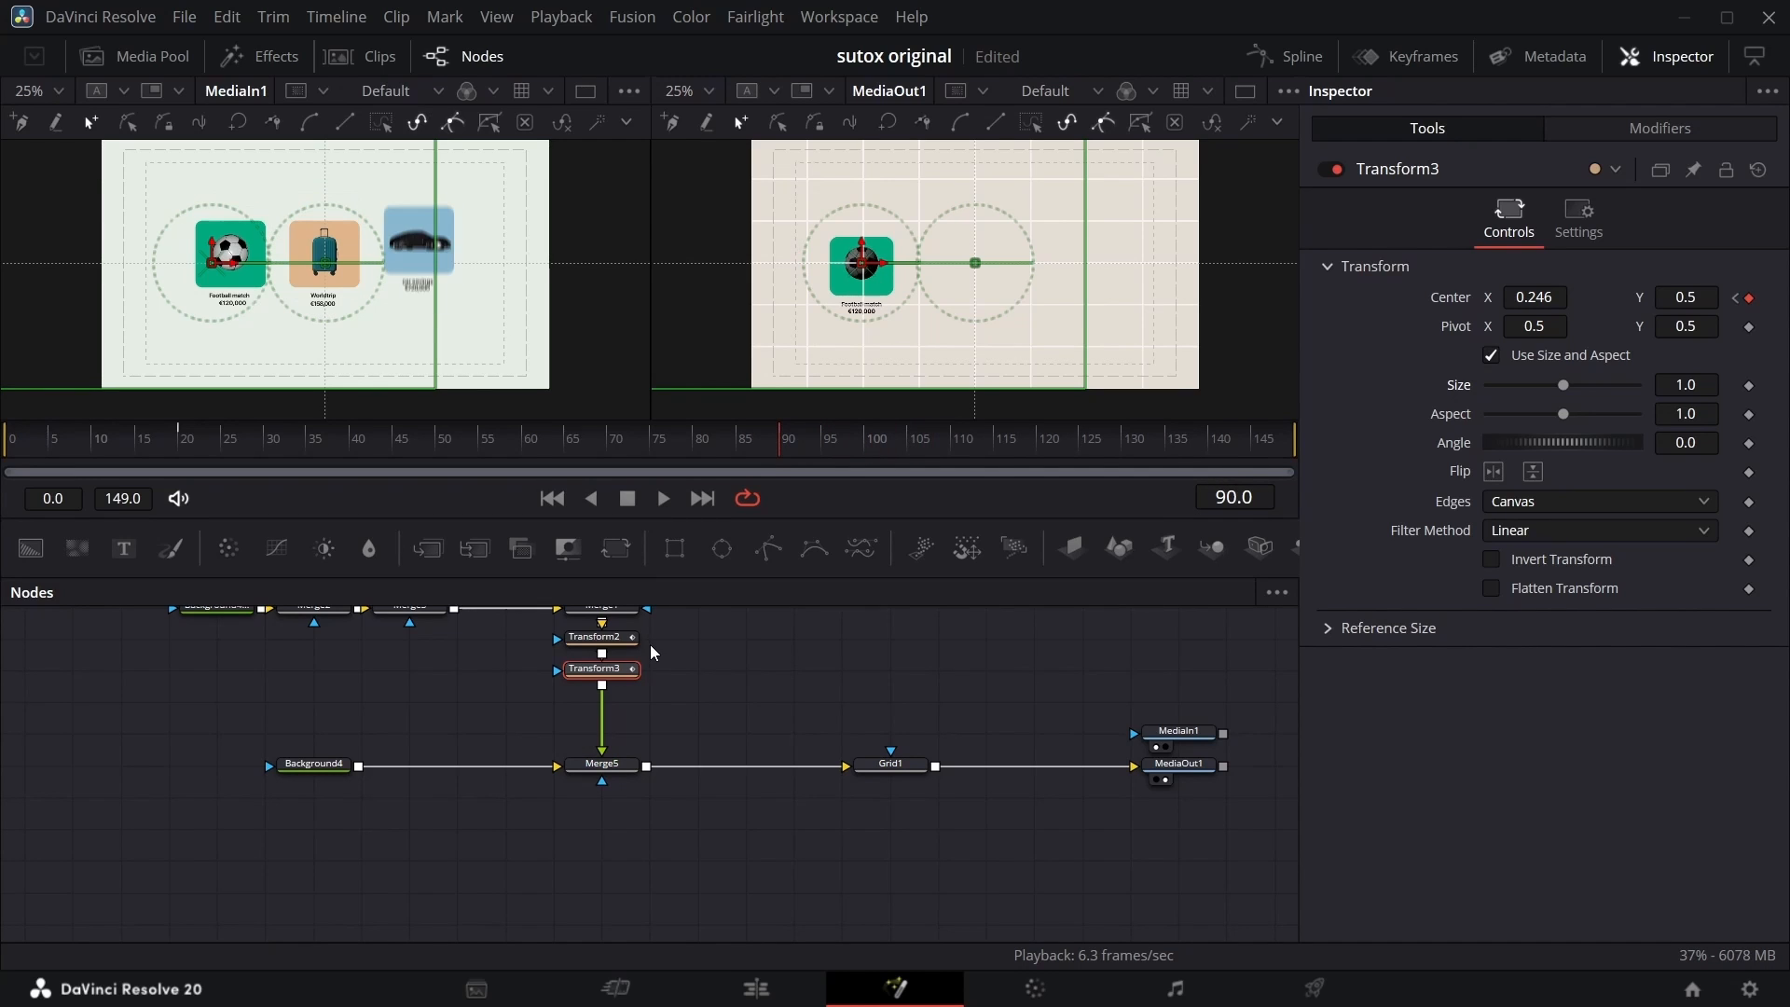
{"action": "key", "text": "ctrl+t"}
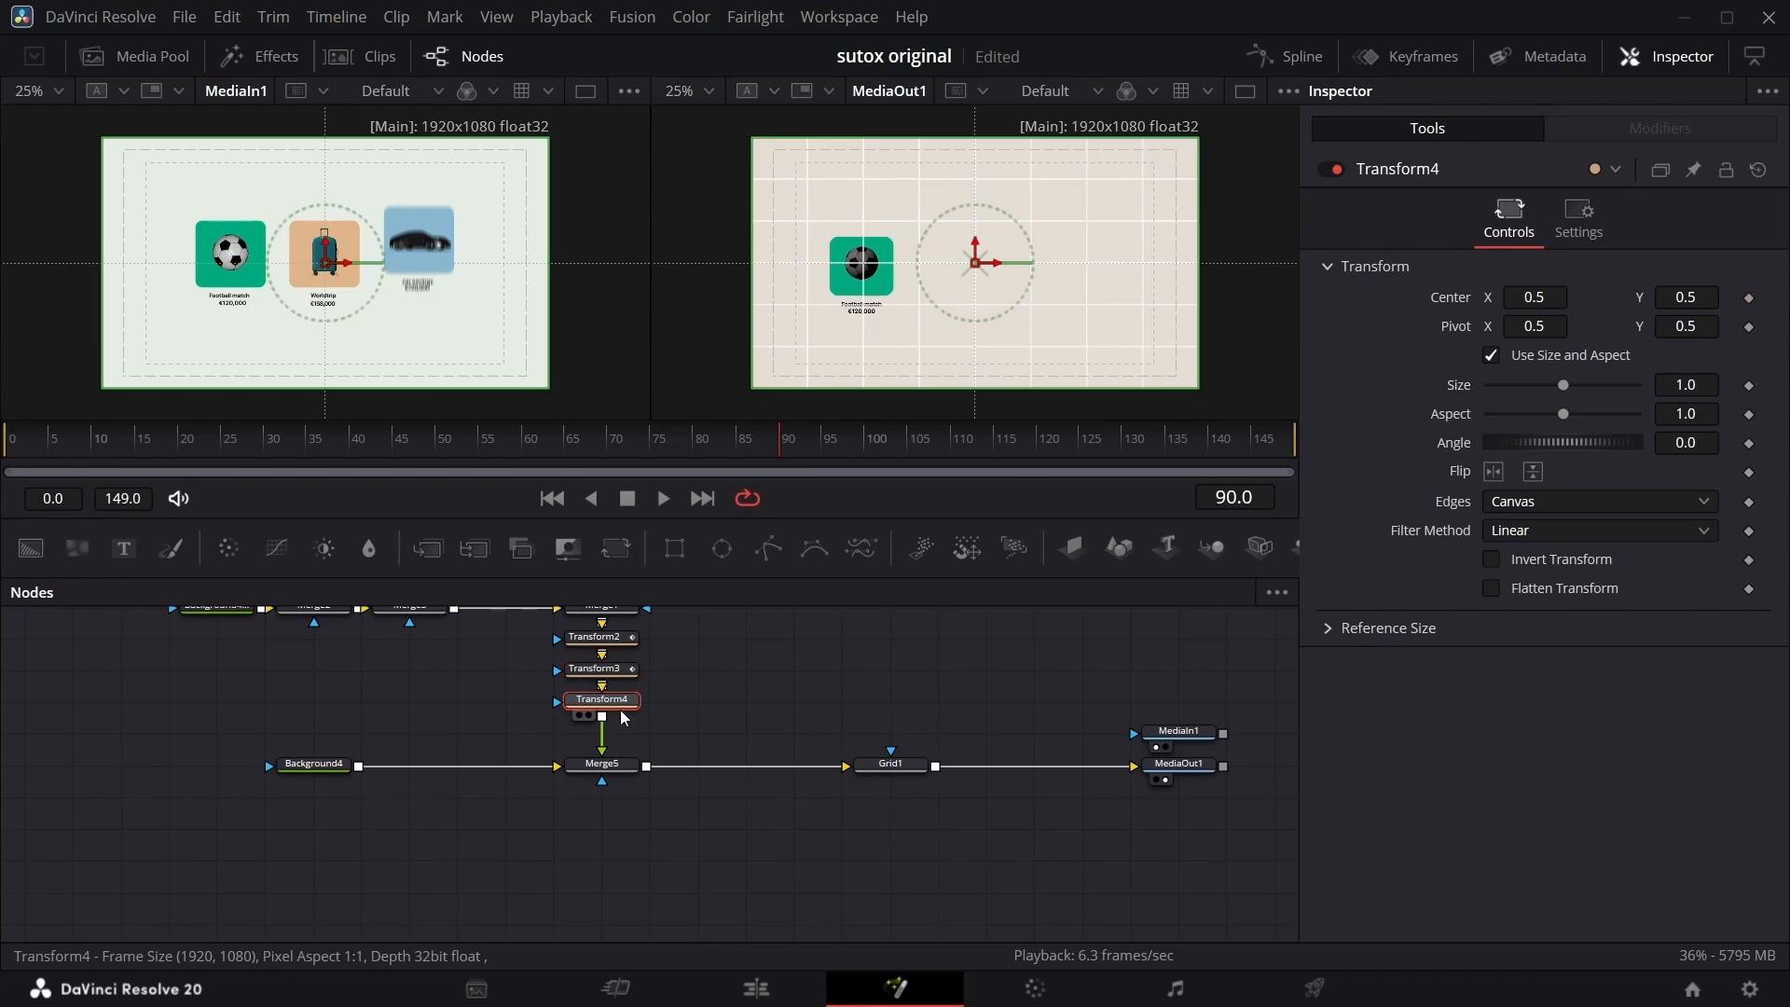
{"action": "scroll", "coordinate": [898, 759], "scroll_direction": "up", "scroll_amount": 5}
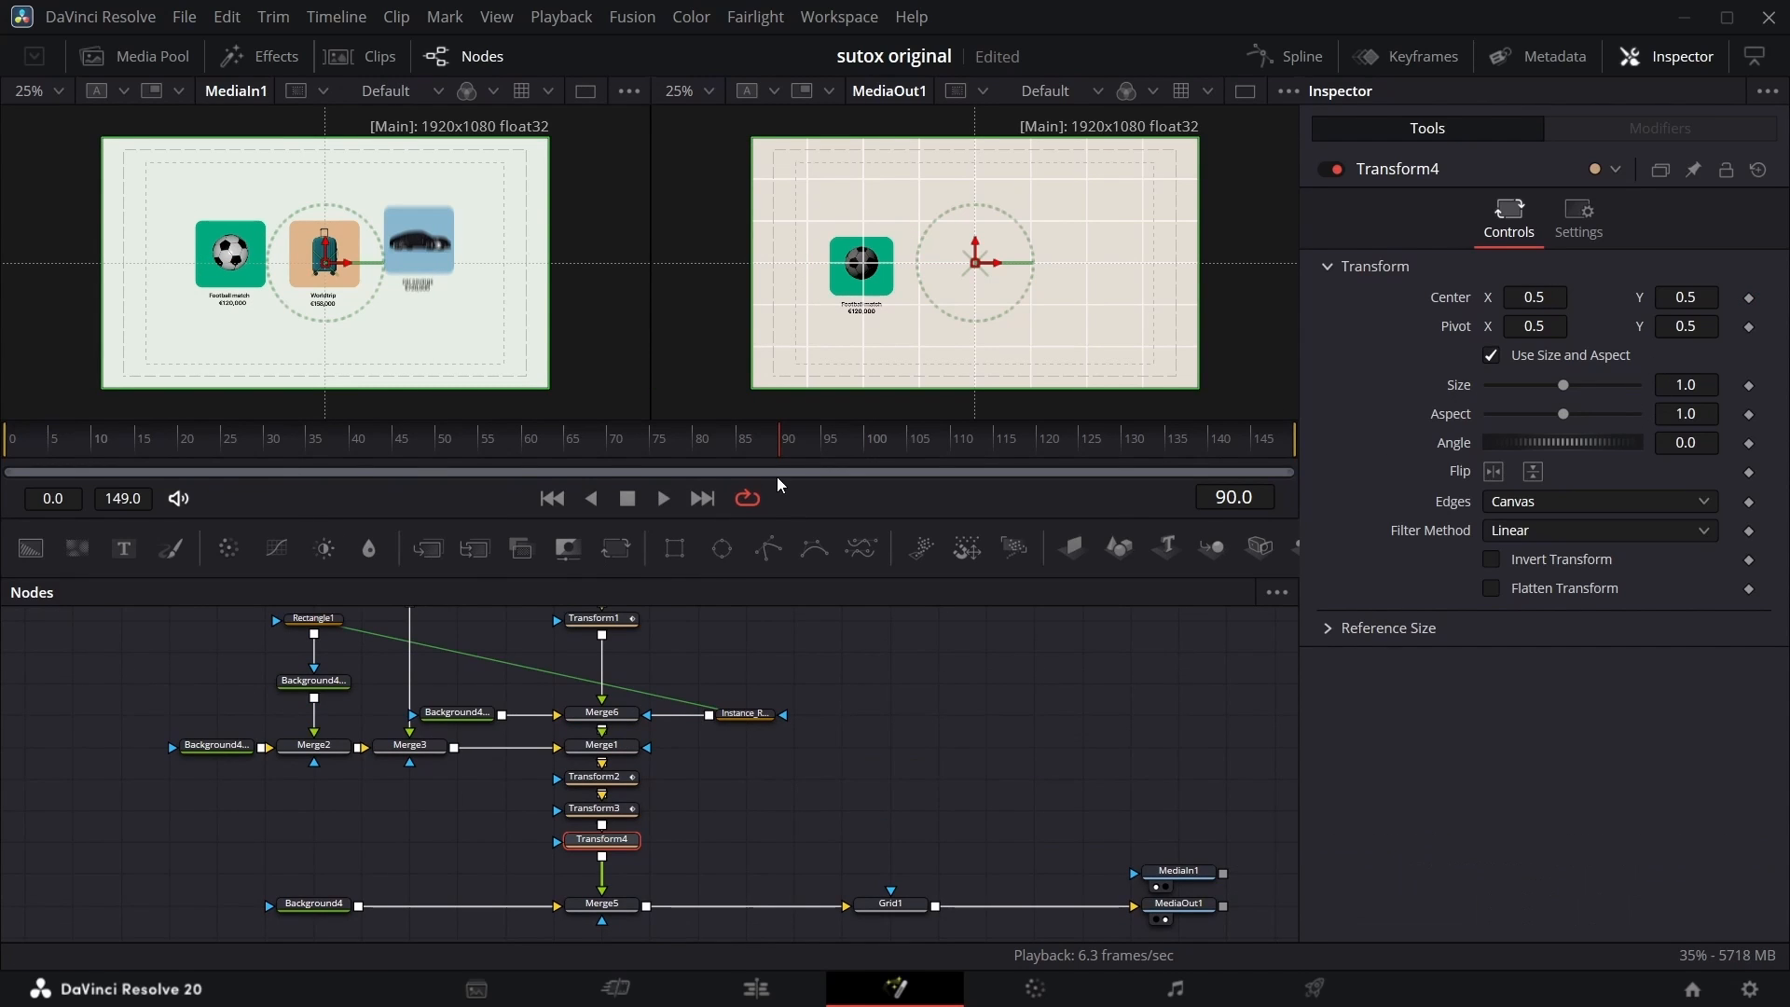
{"action": "left_click", "coordinate": [1751, 299]}
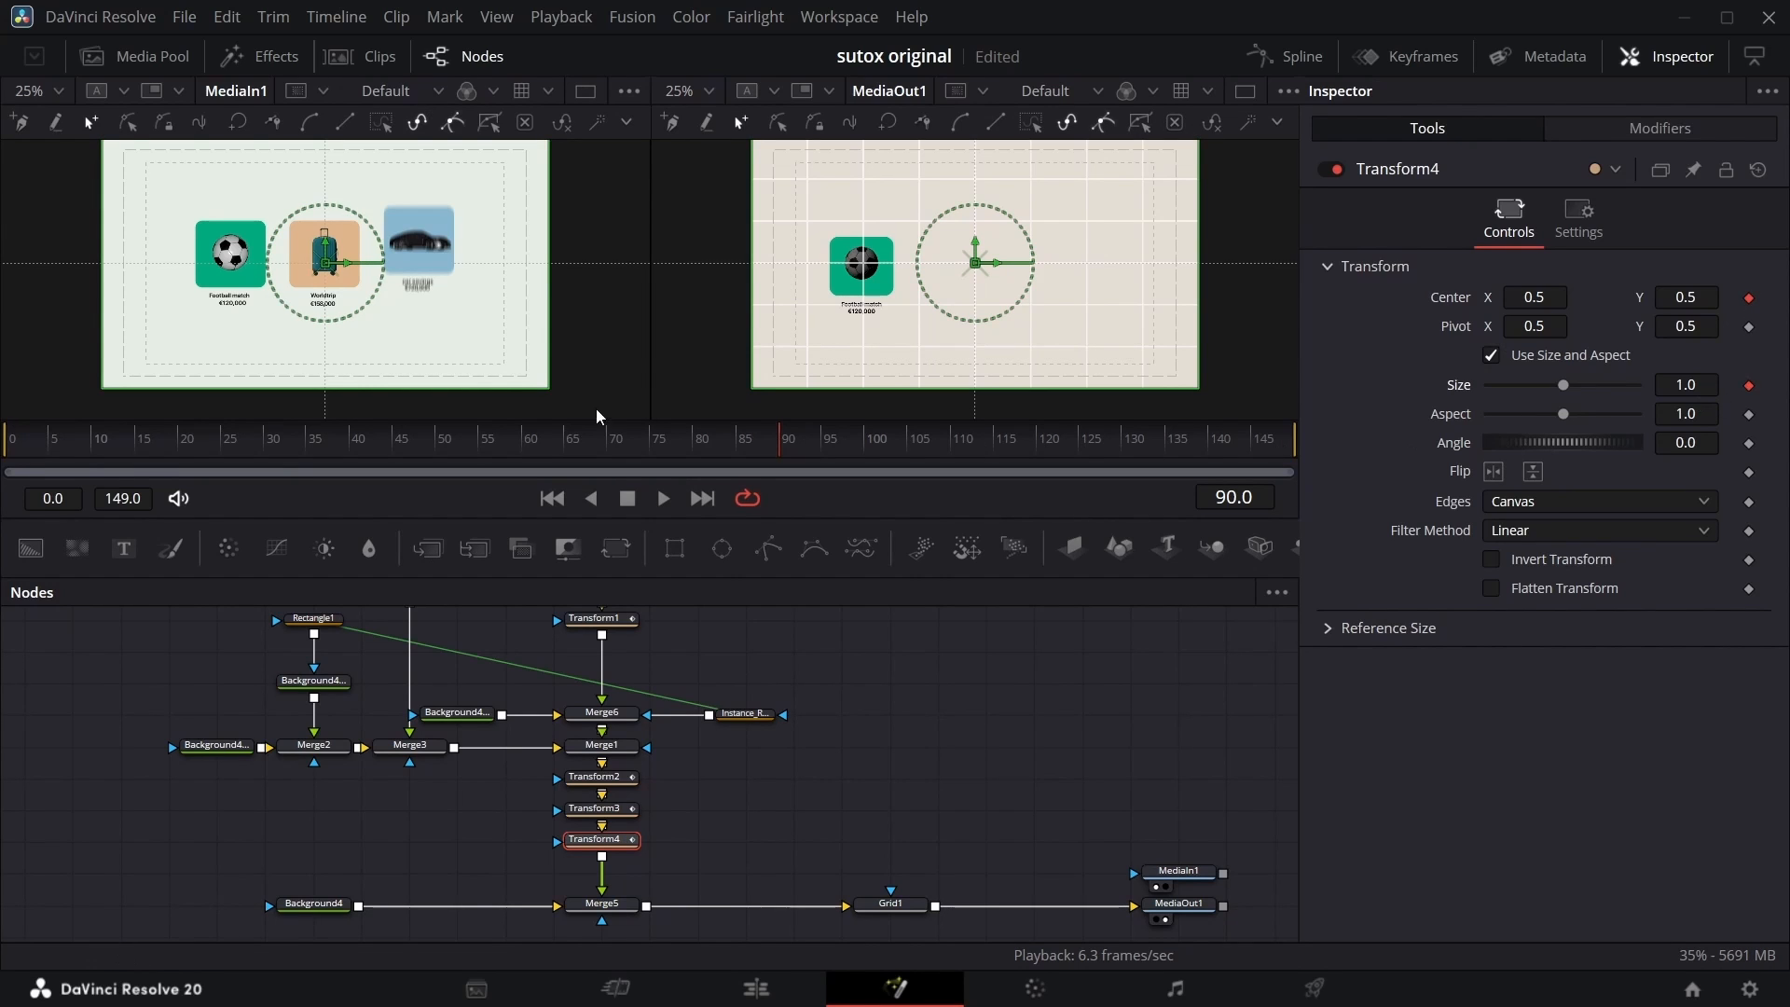
Add Center keyframes at 0.5, 0.5 to Transform4 on frames 100 and 105.
{"action": "left_click_drag", "start_coordinate": [782, 445], "coordinate": [870, 445]}
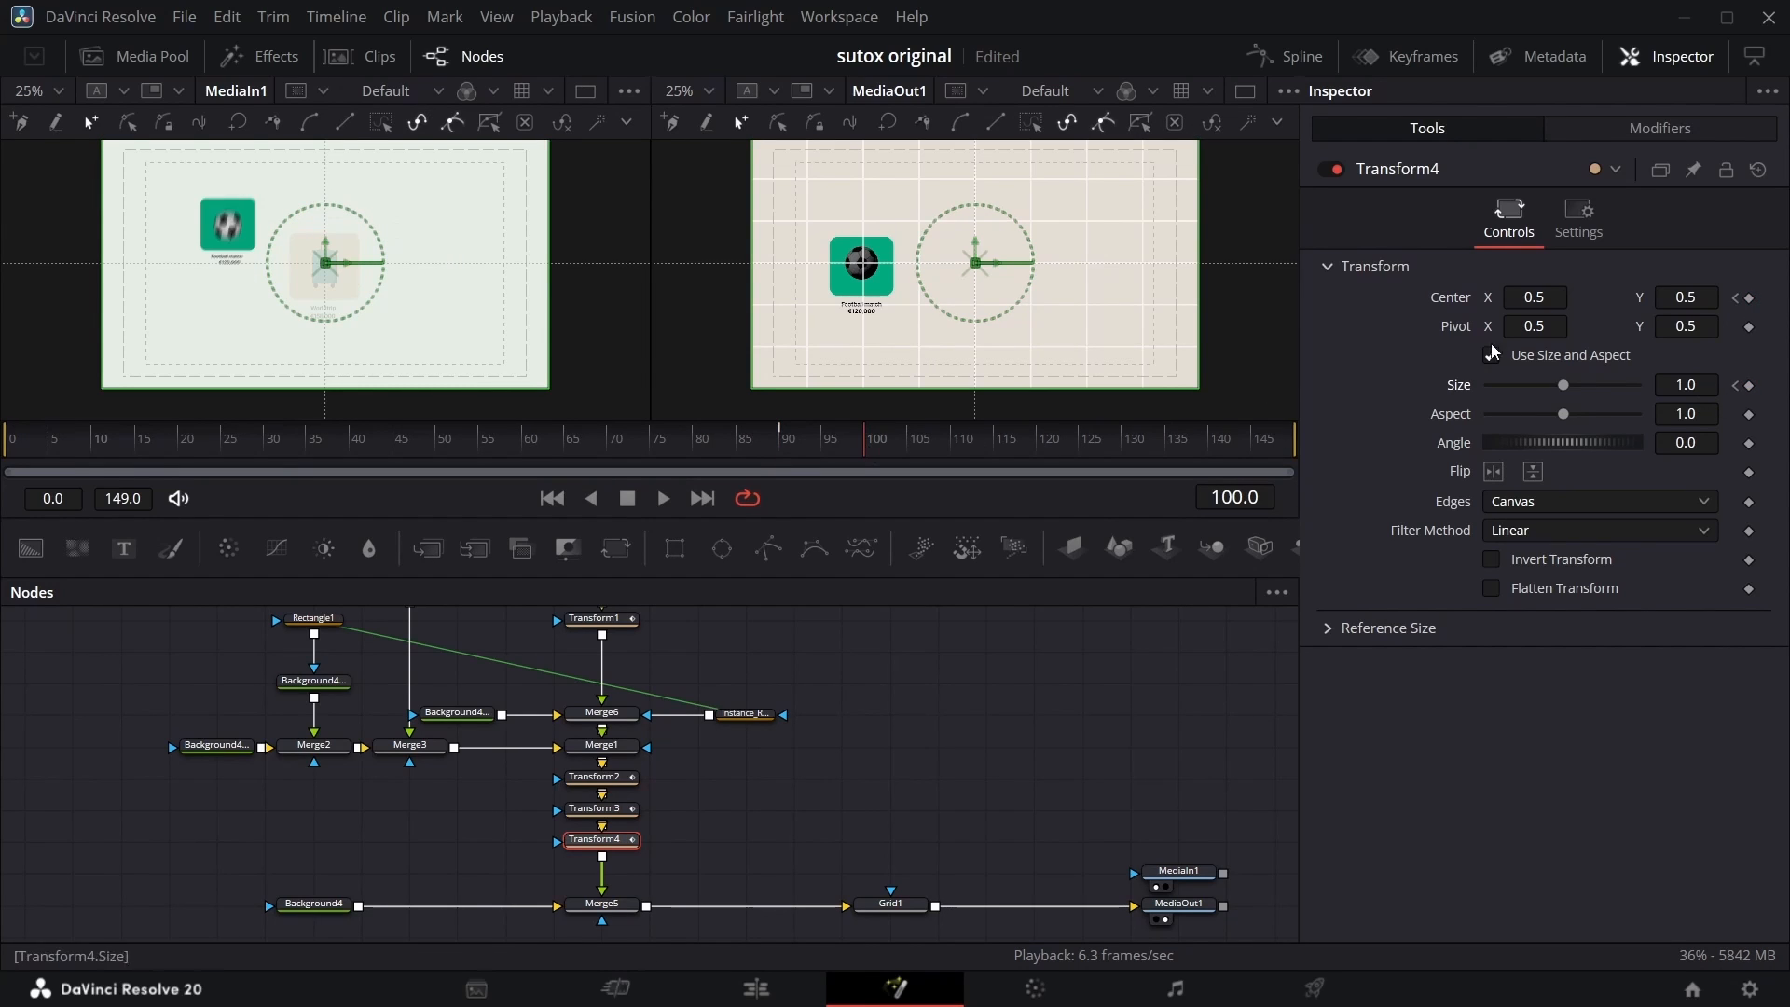
{"action": "left_click", "coordinate": [926, 446]}
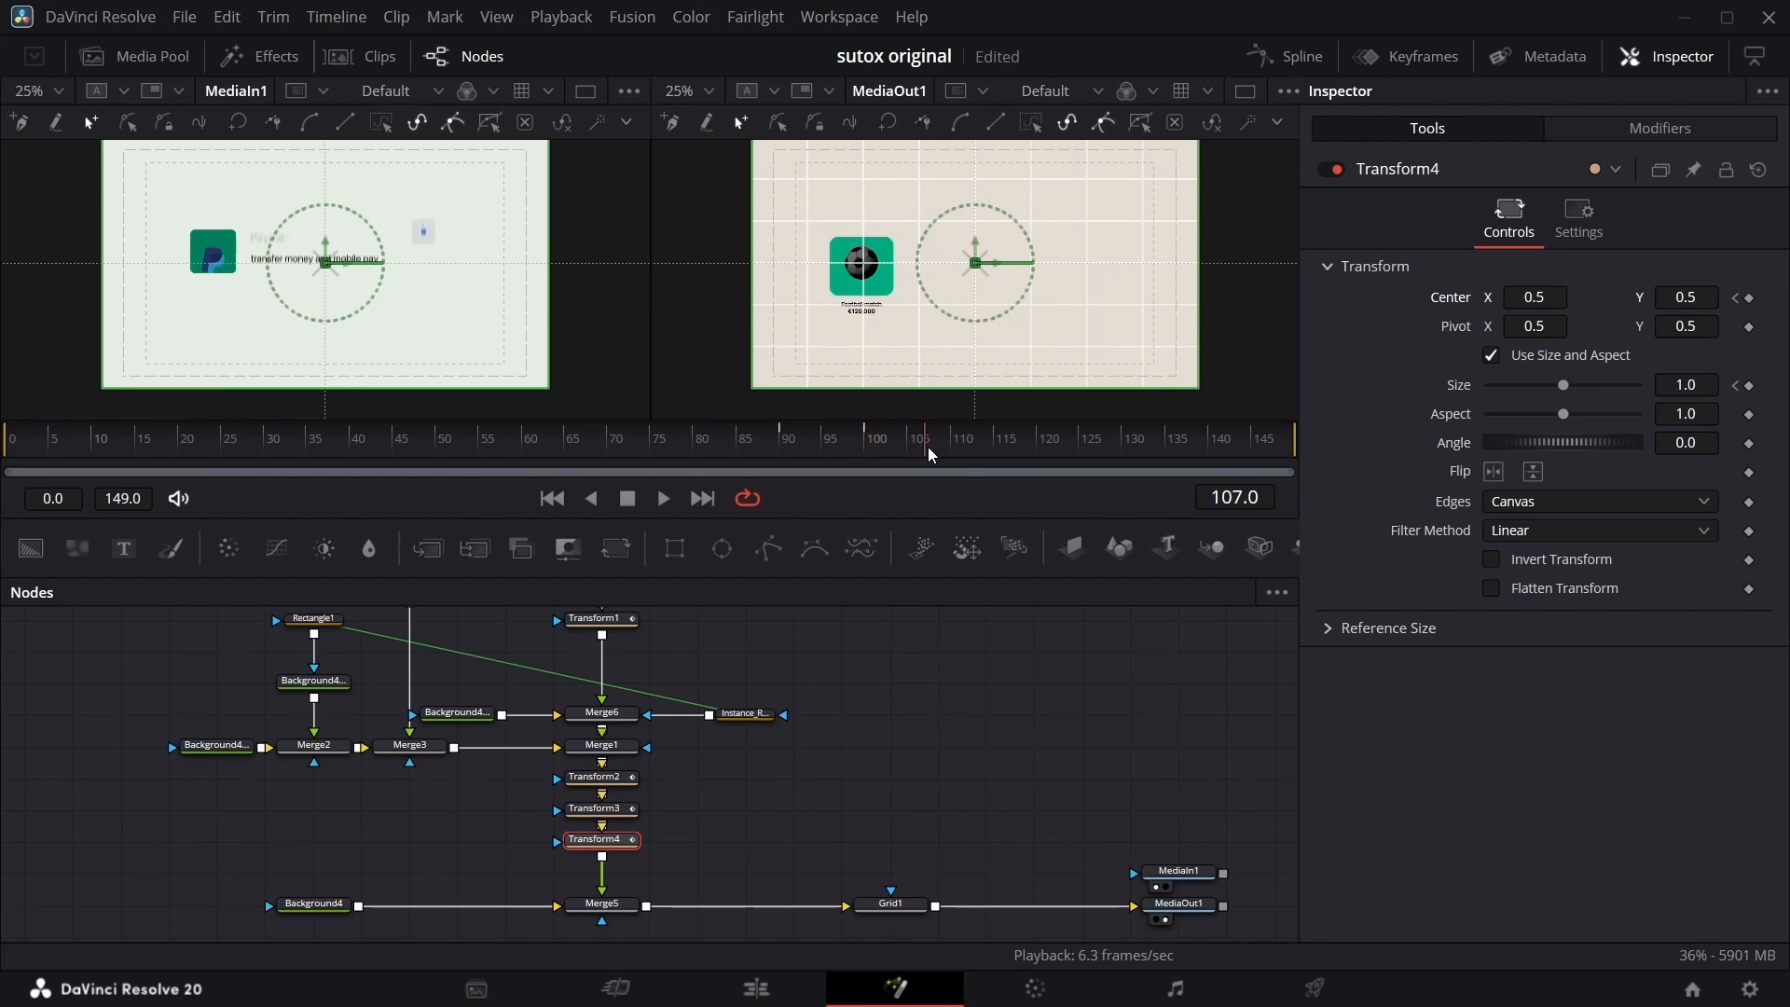
{"action": "left_click", "coordinate": [906, 446]}
{"action": "left_click", "coordinate": [1736, 298]}
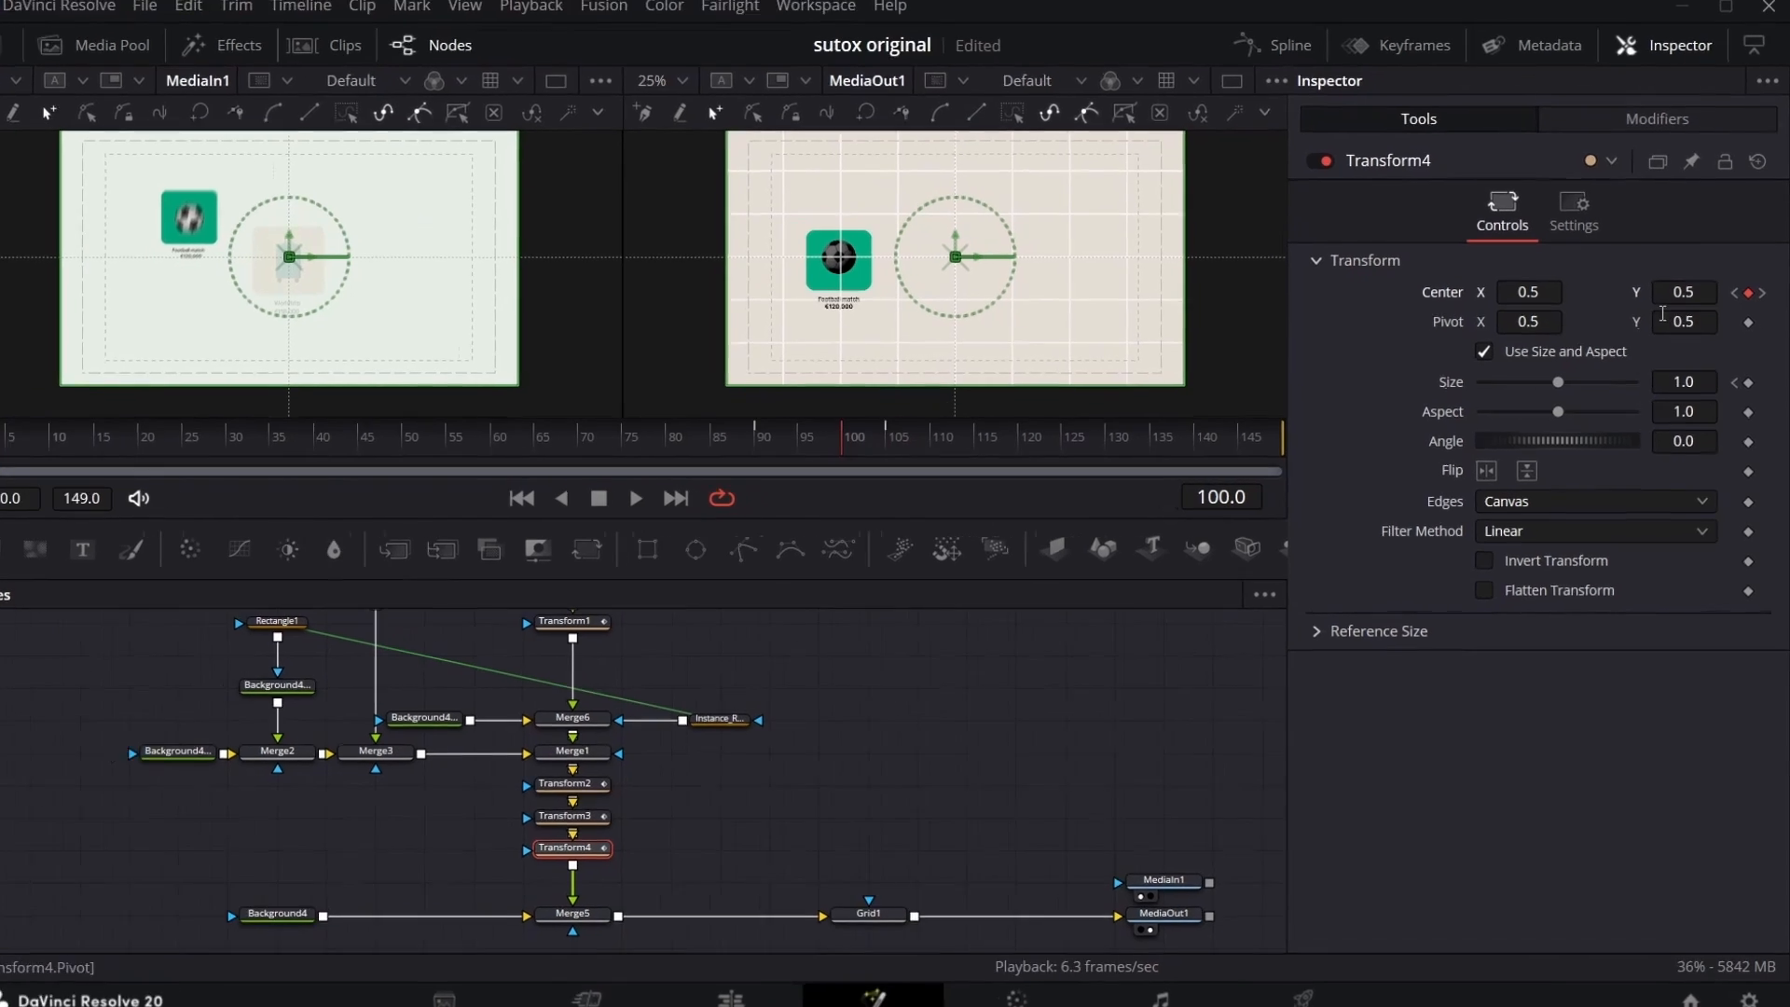
On frame 100, set Transform4's Pivot X to 0.25, Center Y to 0.658 and Size to 0.802.
{"action": "left_click_drag", "start_coordinate": [1658, 227], "coordinate": [1670, 352]}
{"action": "left_click_drag", "start_coordinate": [1658, 346], "coordinate": [1566, 326]}
{"action": "type", "text": "0.25"}
{"action": "key", "text": "Return"}
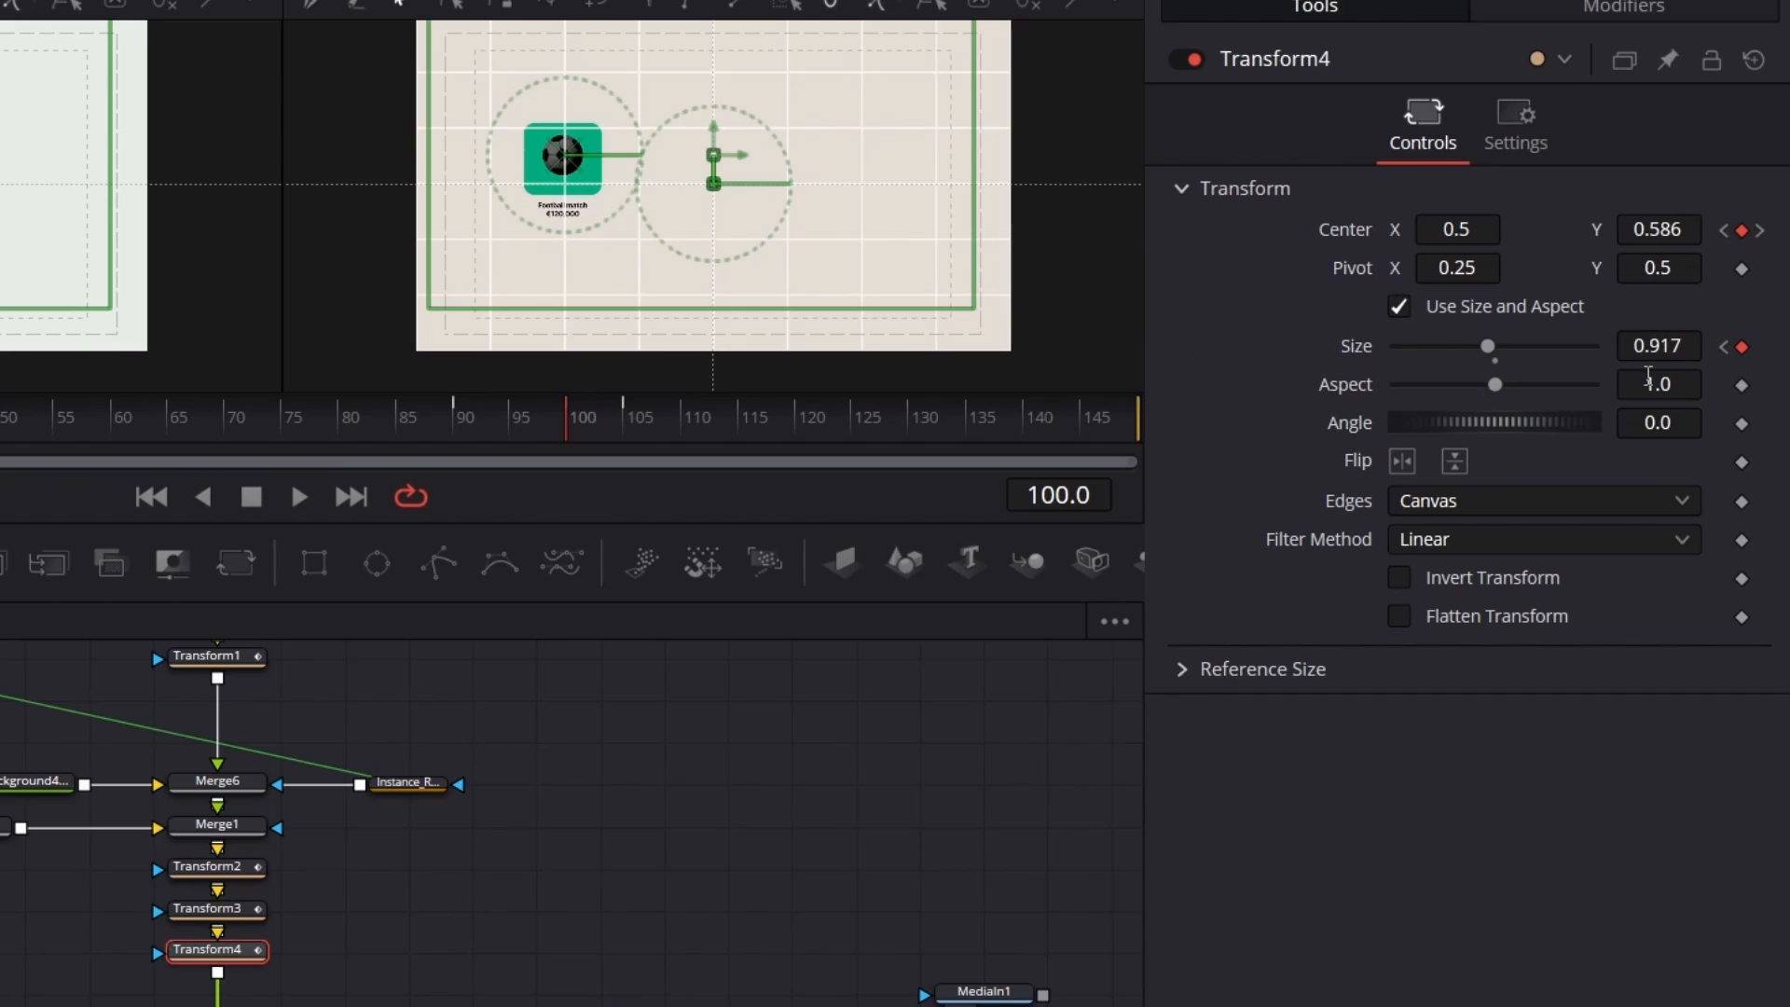
{"action": "left_click_drag", "start_coordinate": [1659, 229], "coordinate": [1678, 229]}
{"action": "left_click_drag", "start_coordinate": [1658, 346], "coordinate": [1604, 346]}
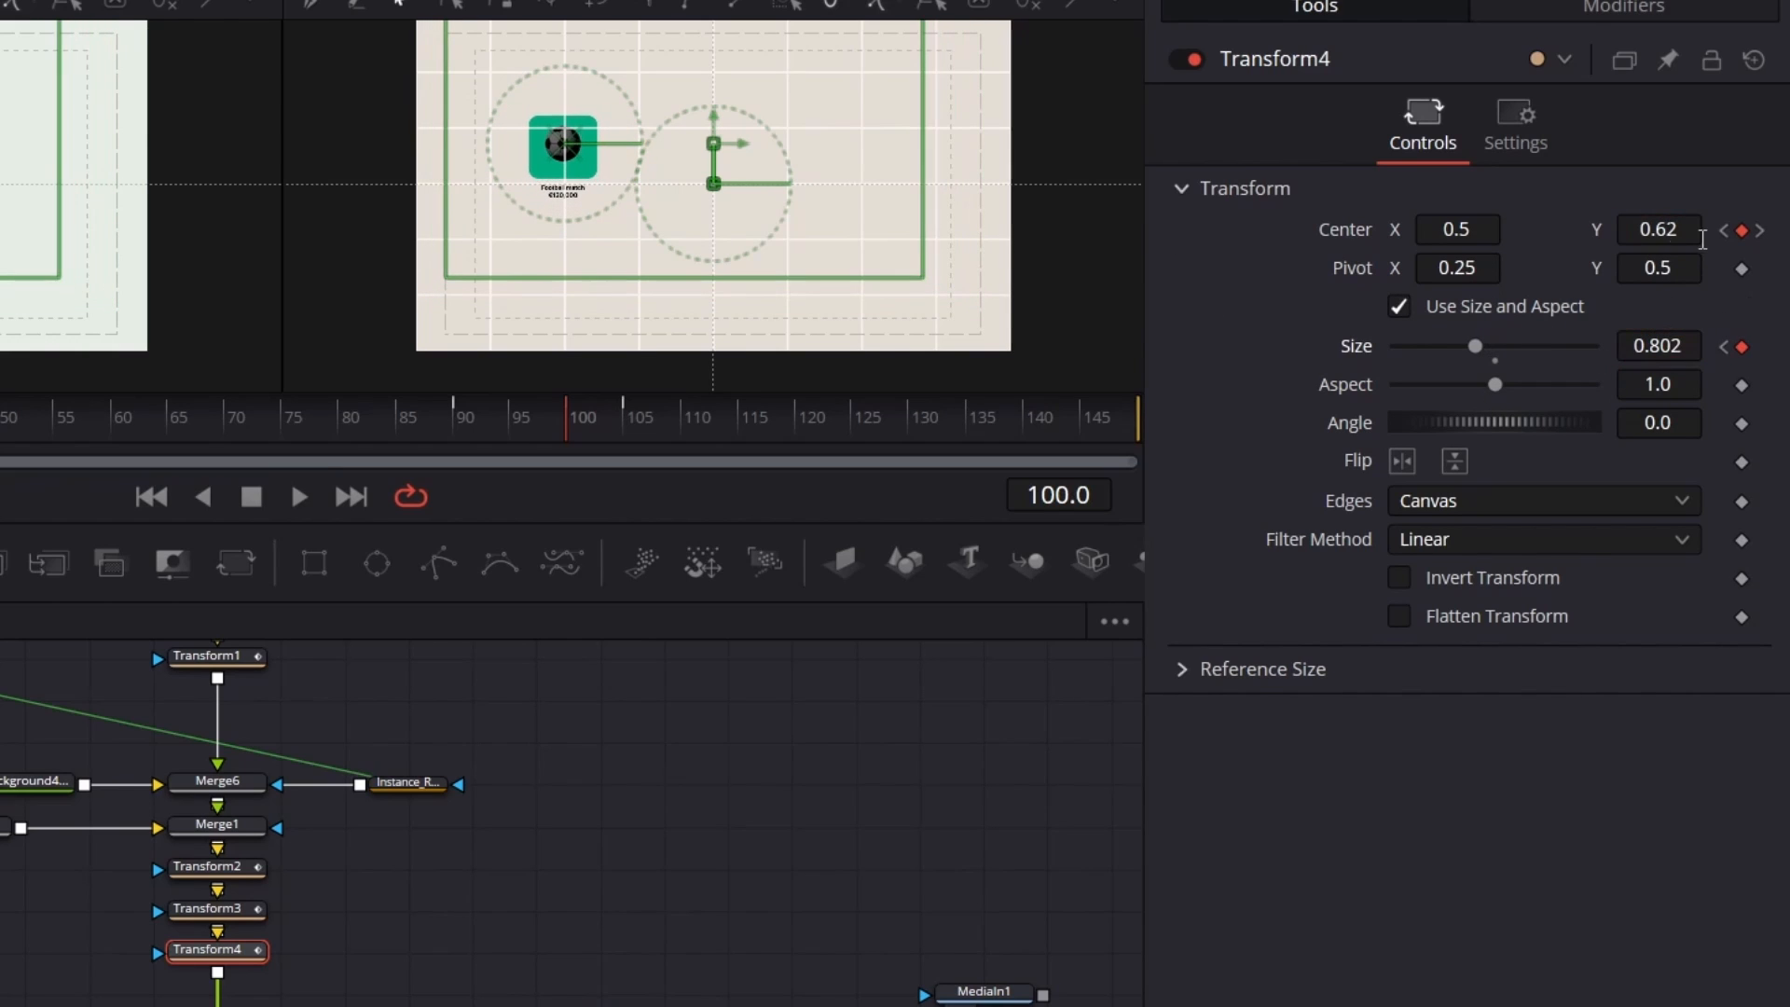
{"action": "left_click_drag", "start_coordinate": [1659, 229], "coordinate": [1679, 229]}
On frame 105, set Transform4's Center to X 0.47 and Y 0.575.
{"action": "left_click_drag", "start_coordinate": [567, 436], "coordinate": [625, 435]}
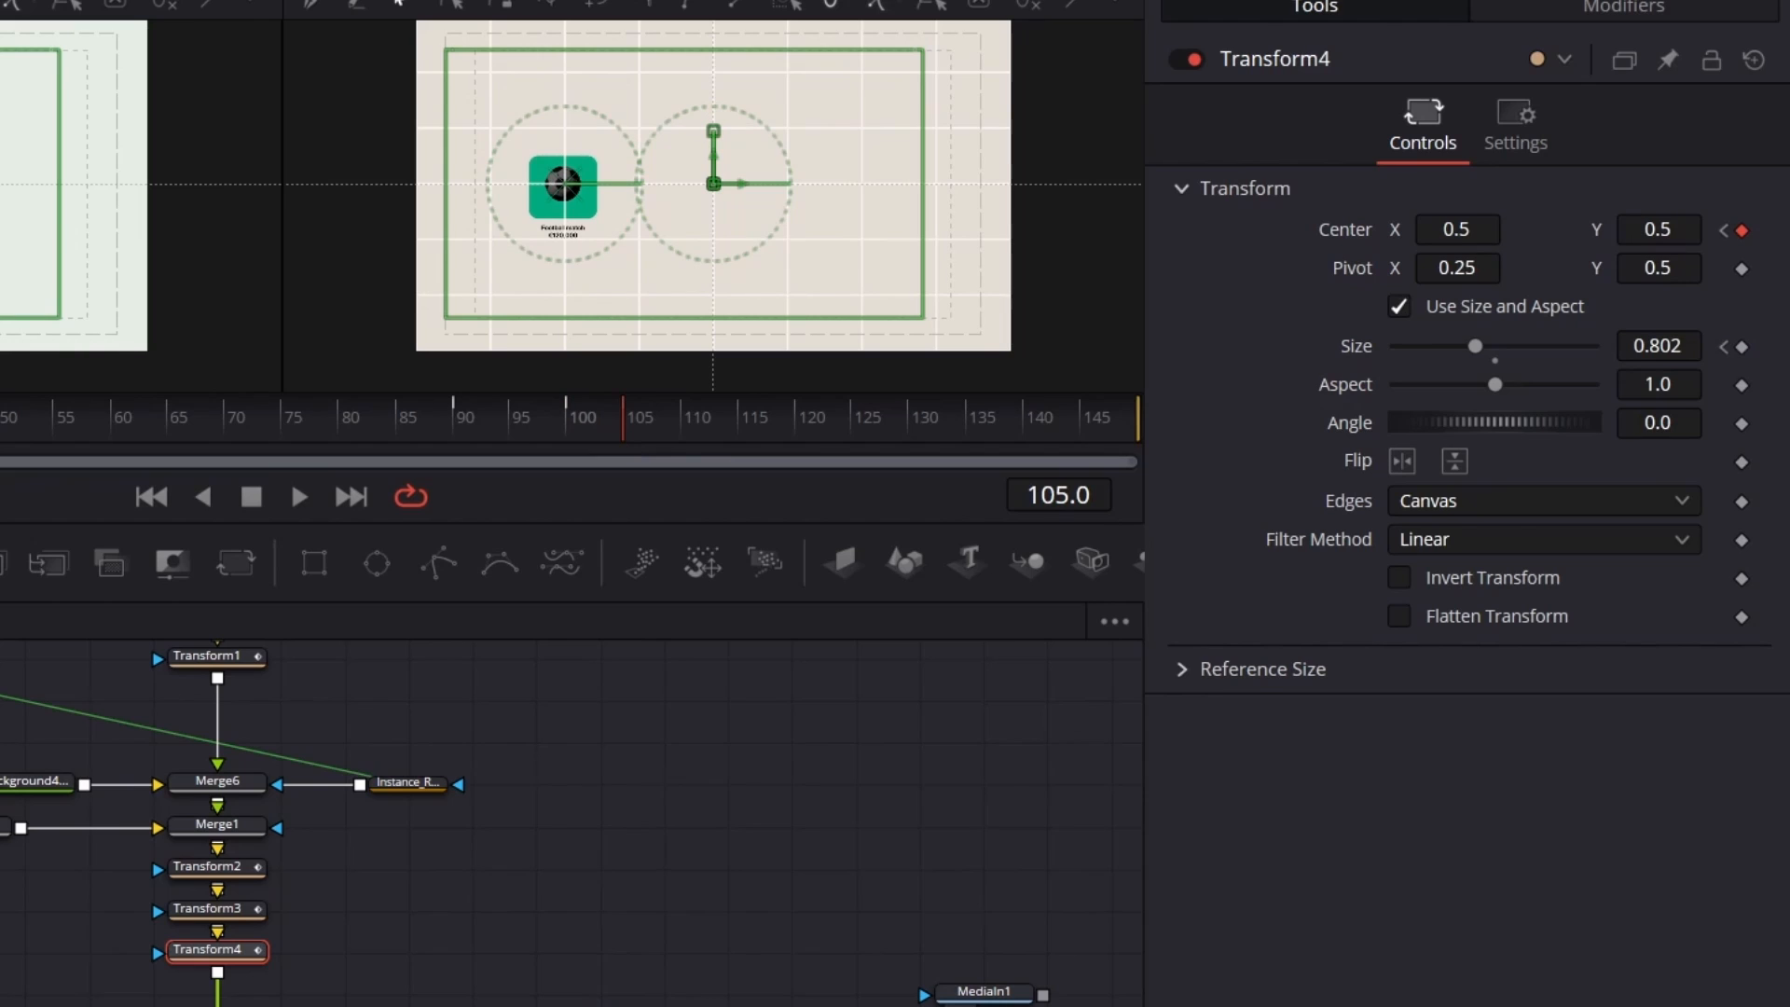
{"action": "left_click_drag", "start_coordinate": [1646, 229], "coordinate": [1661, 230]}
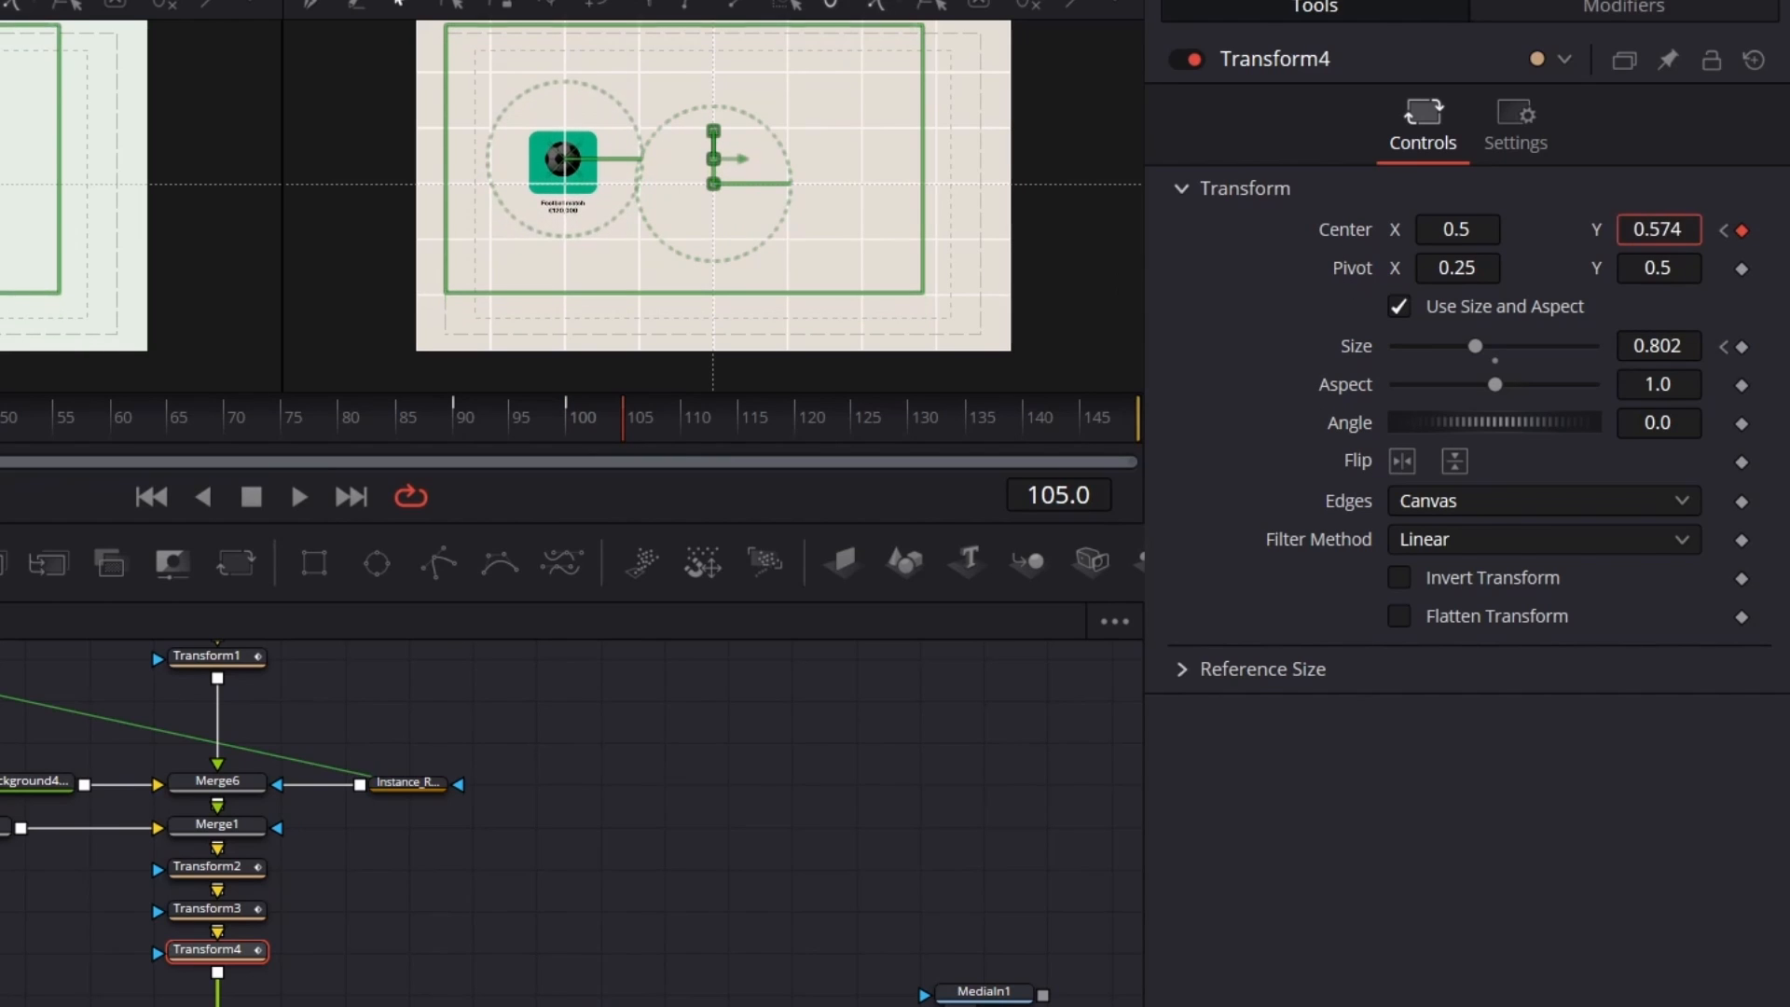
{"action": "left_click_drag", "start_coordinate": [1487, 229], "coordinate": [1471, 232]}
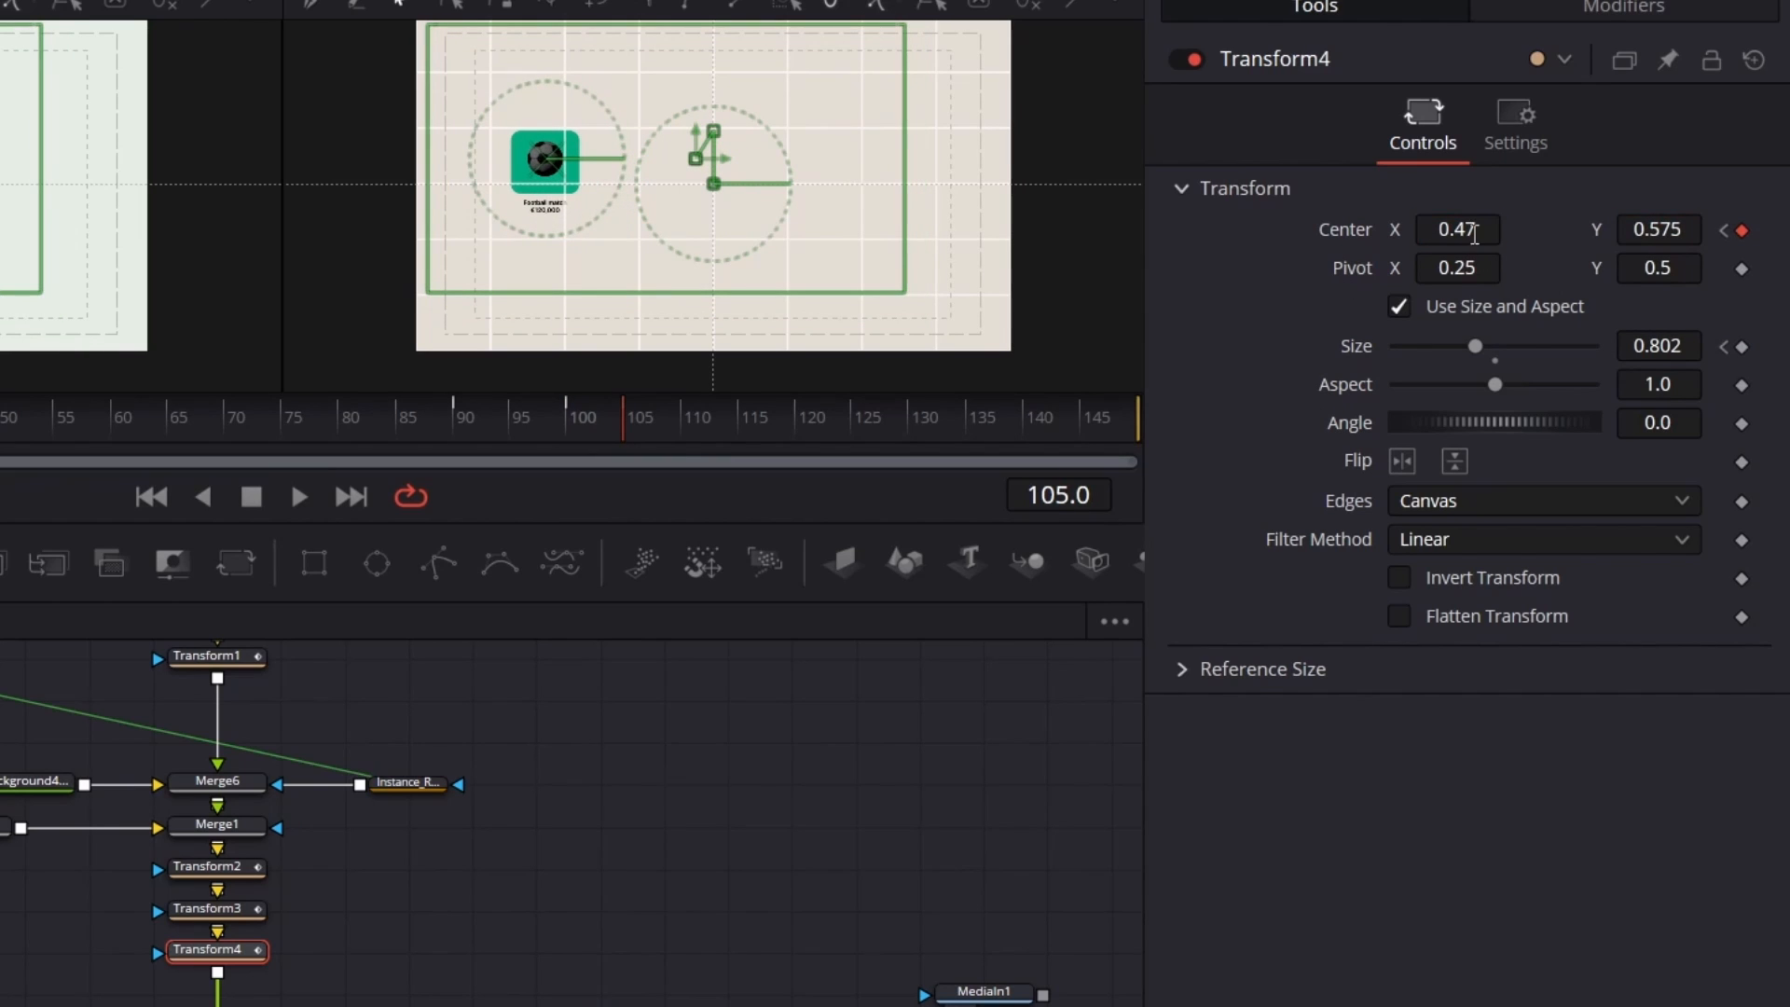
Remove Transform4's Size keyframe on frame 100 and set Size to 0.8 on frame 105.
{"action": "left_click_drag", "start_coordinate": [643, 434], "coordinate": [569, 419]}
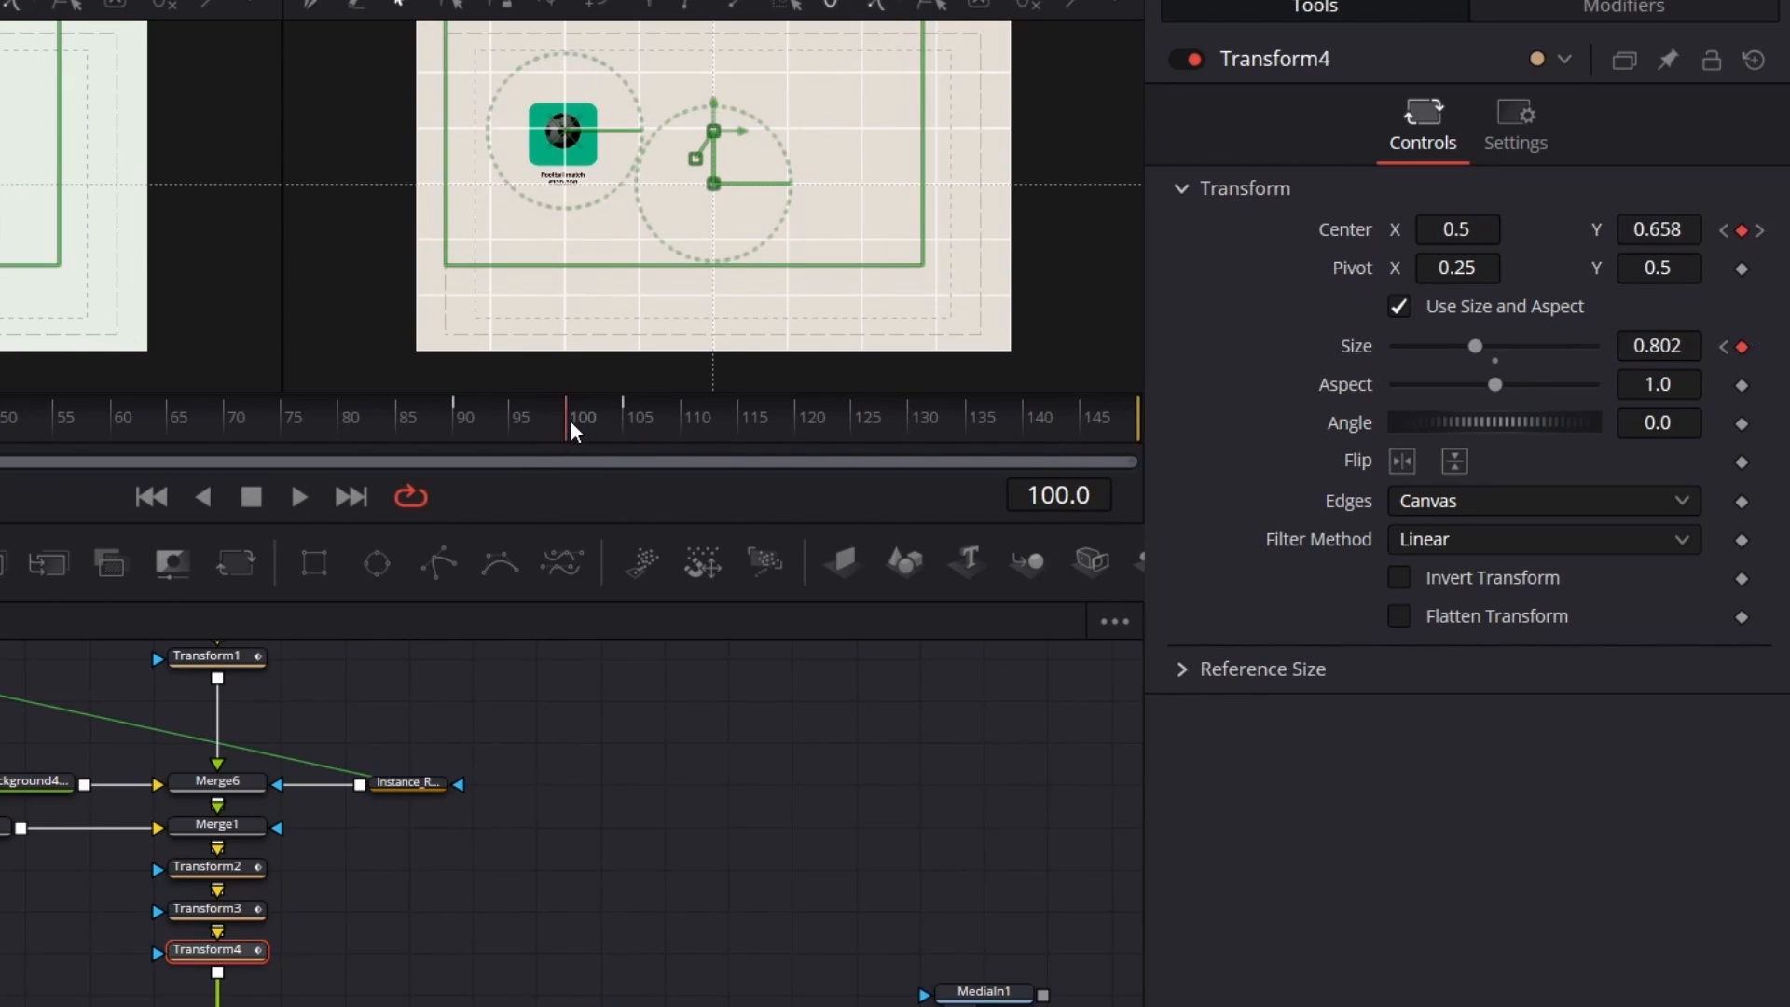
{"action": "left_click", "coordinate": [1678, 346]}
{"action": "key", "text": "BackSpace"}
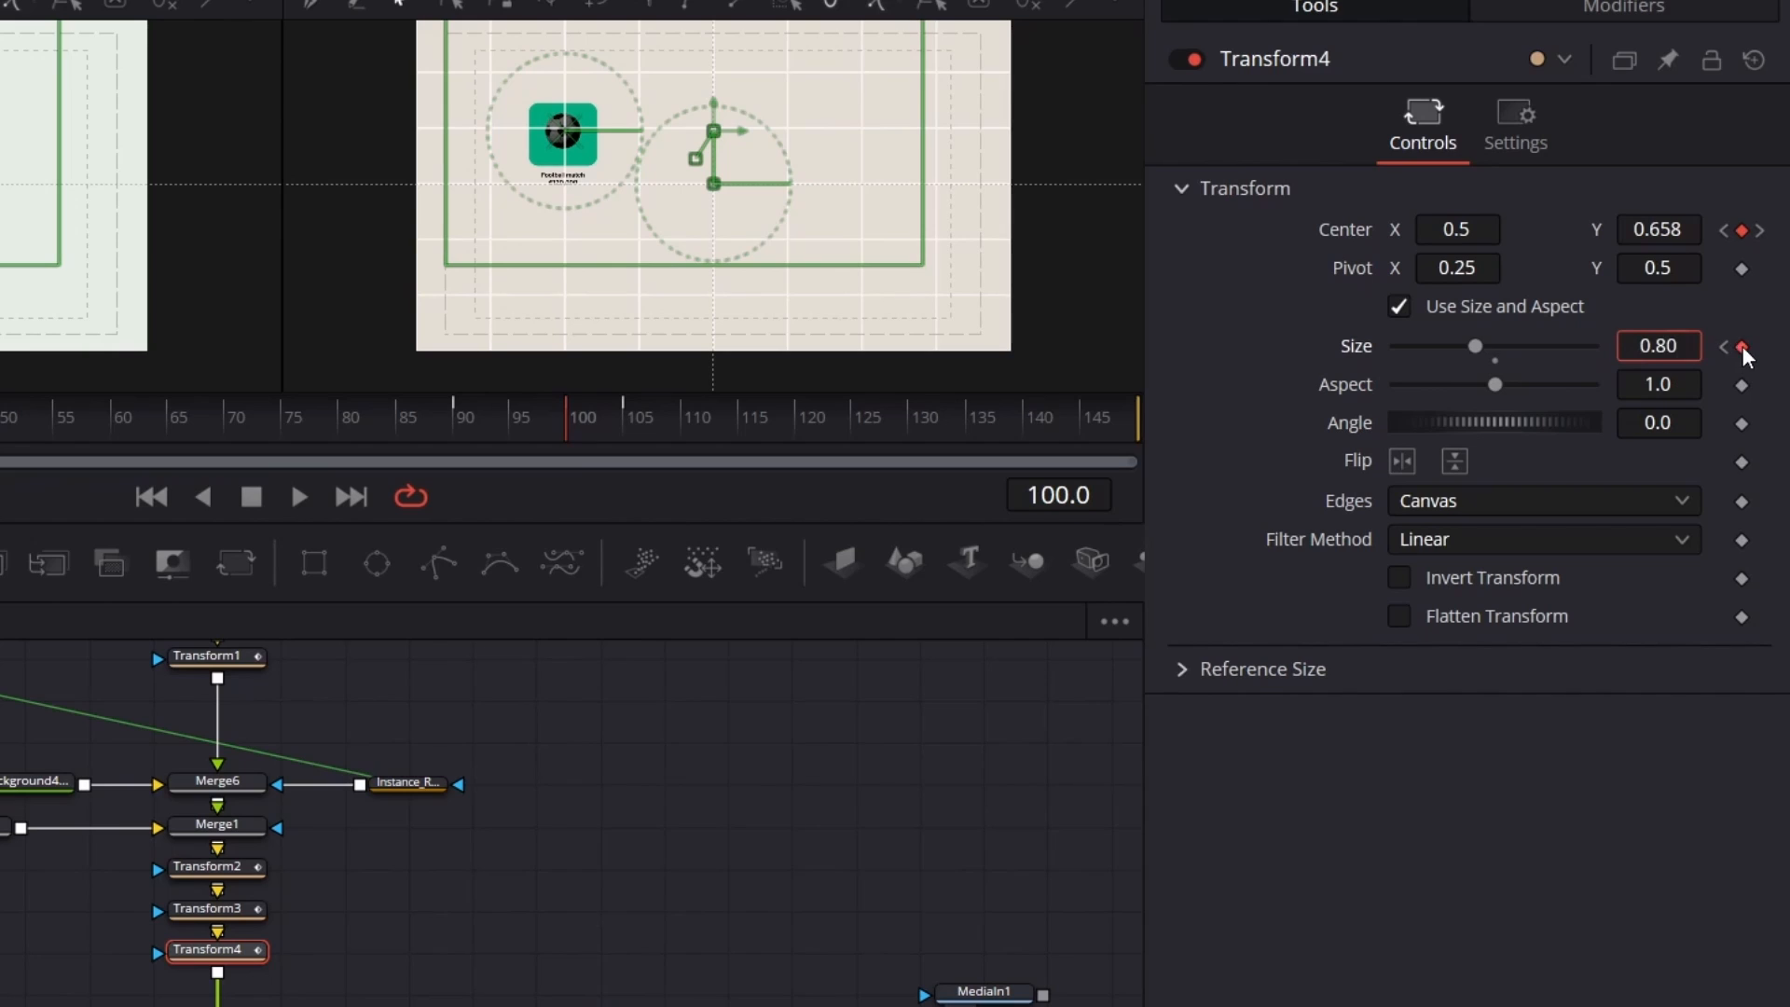
{"action": "left_click", "coordinate": [1742, 346]}
{"action": "left_click_drag", "start_coordinate": [622, 424], "coordinate": [636, 422]}
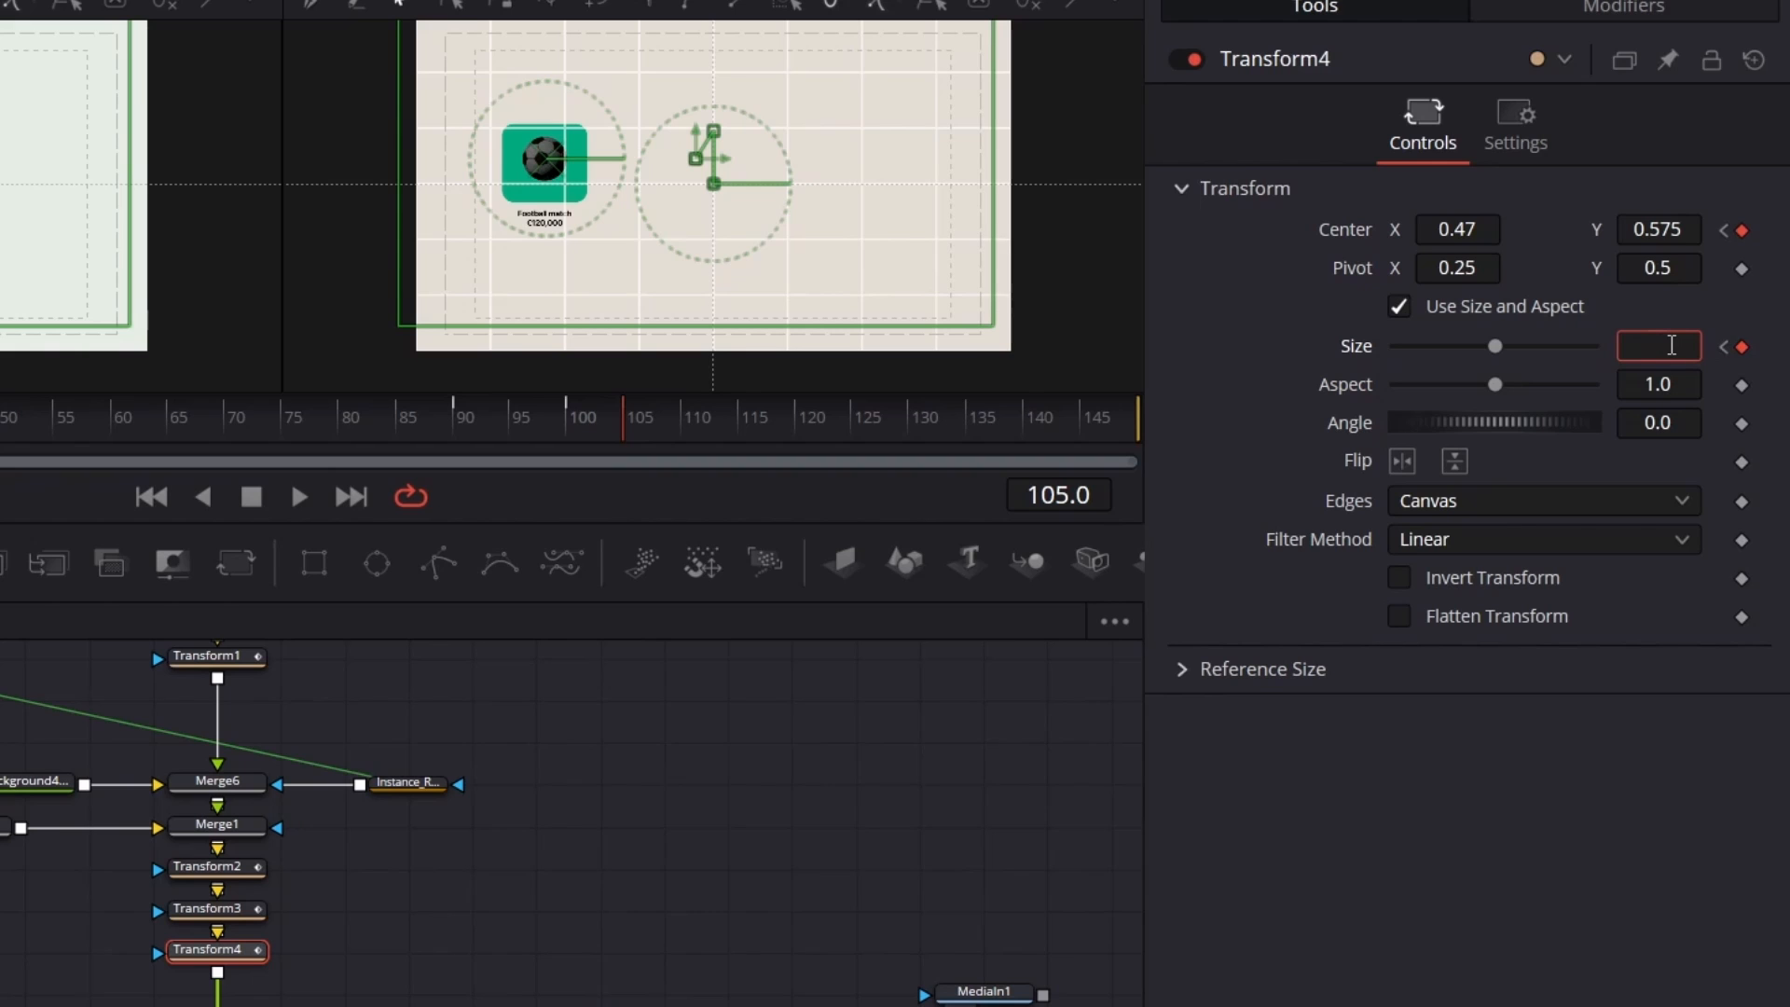
{"action": "key", "text": "Return"}
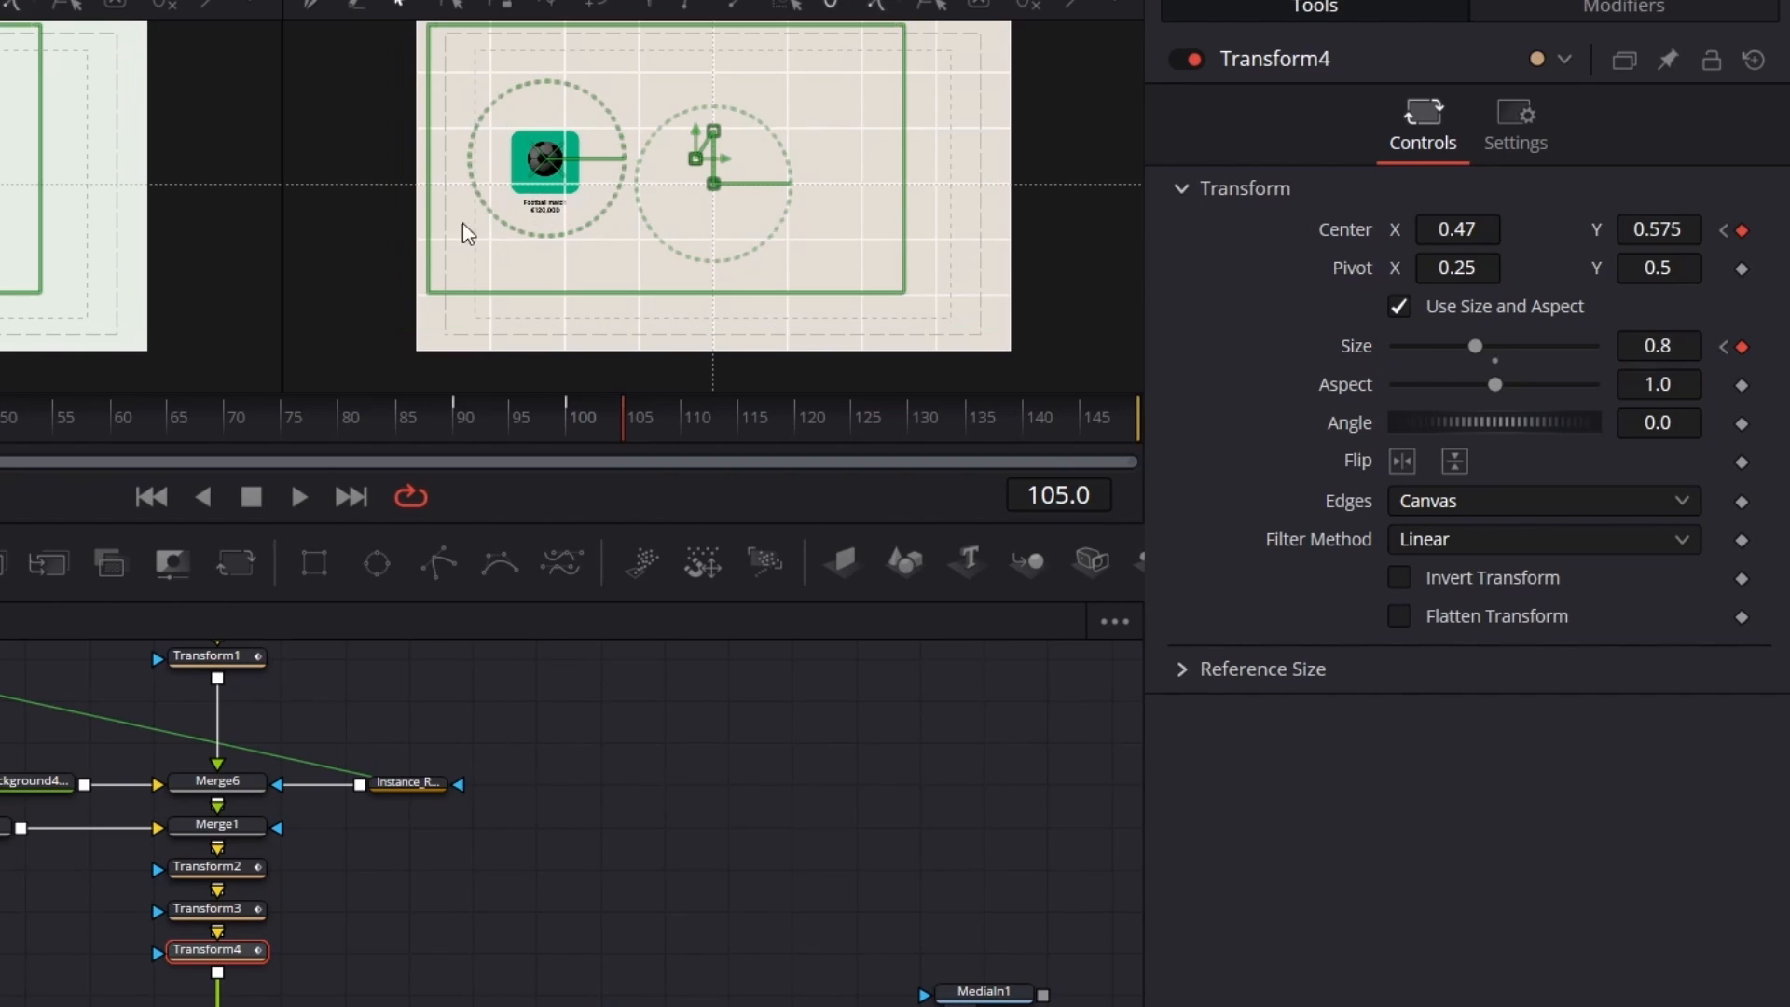
Hide the Size curve, smooth Transform4's Center displacement spline and flatten the handles of its frame 100 key.
{"action": "key", "text": "Left"}
{"action": "key", "text": "Left"}
{"action": "key", "text": "Left"}
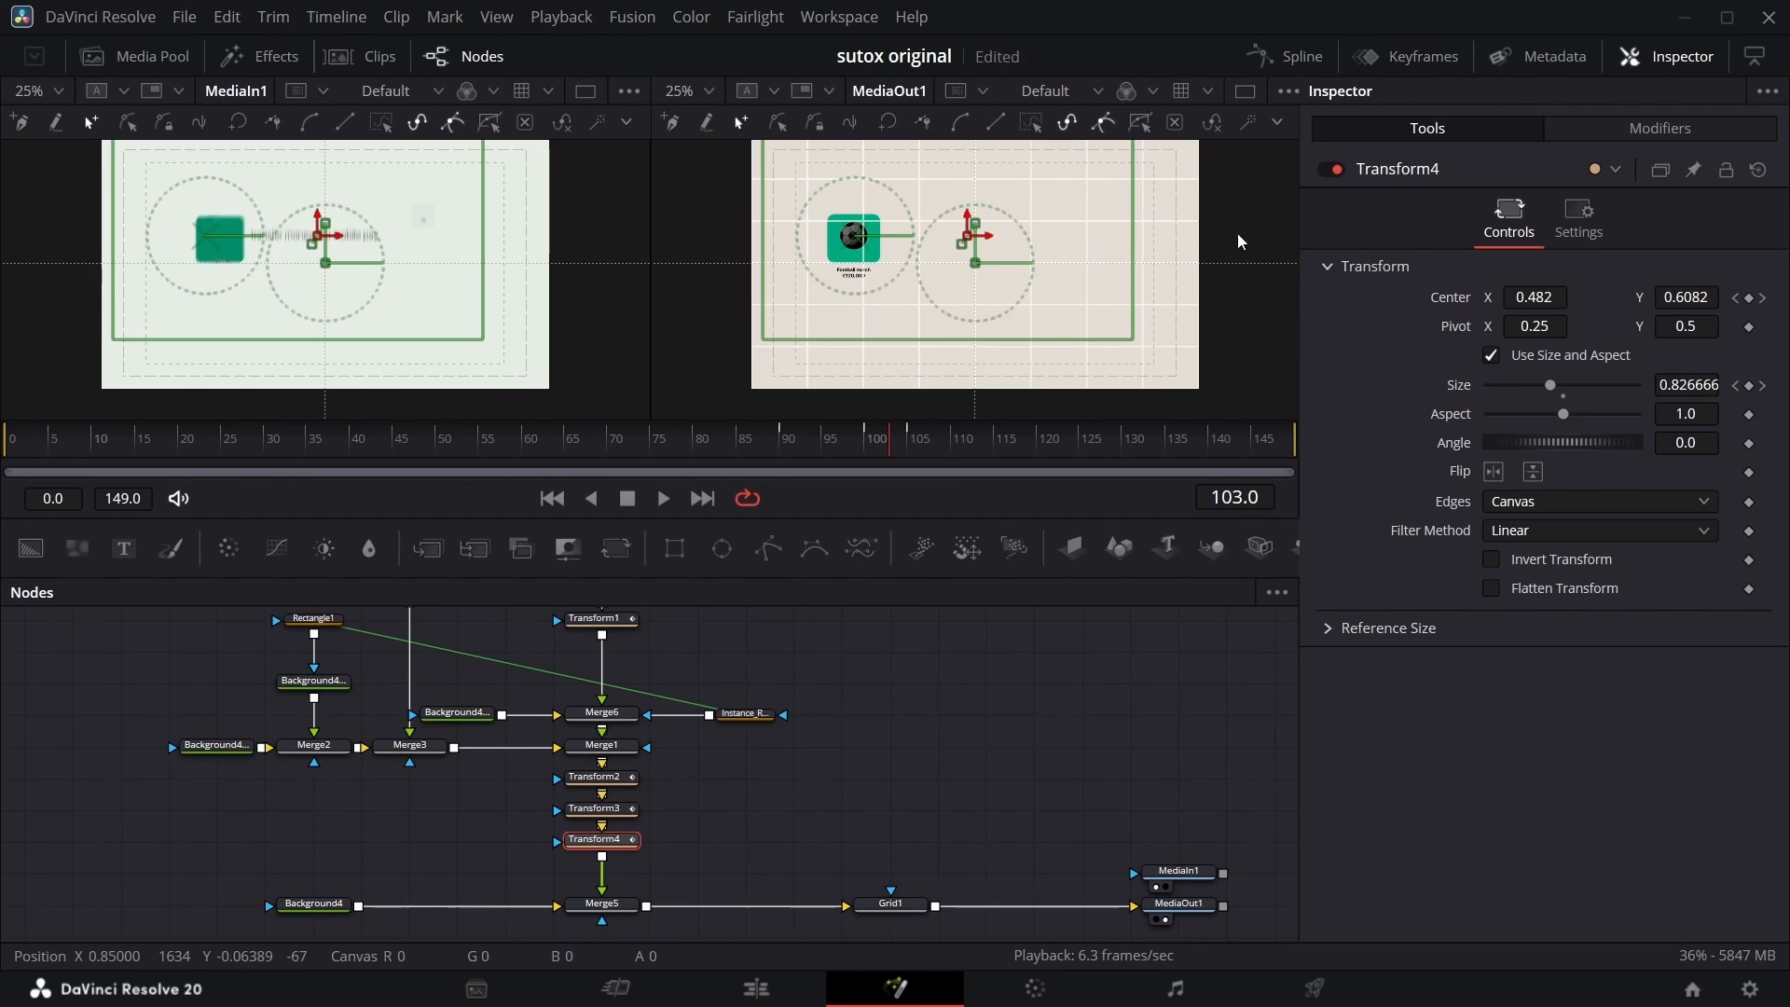
{"action": "left_click", "coordinate": [1287, 56]}
{"action": "left_click", "coordinate": [1197, 594]}
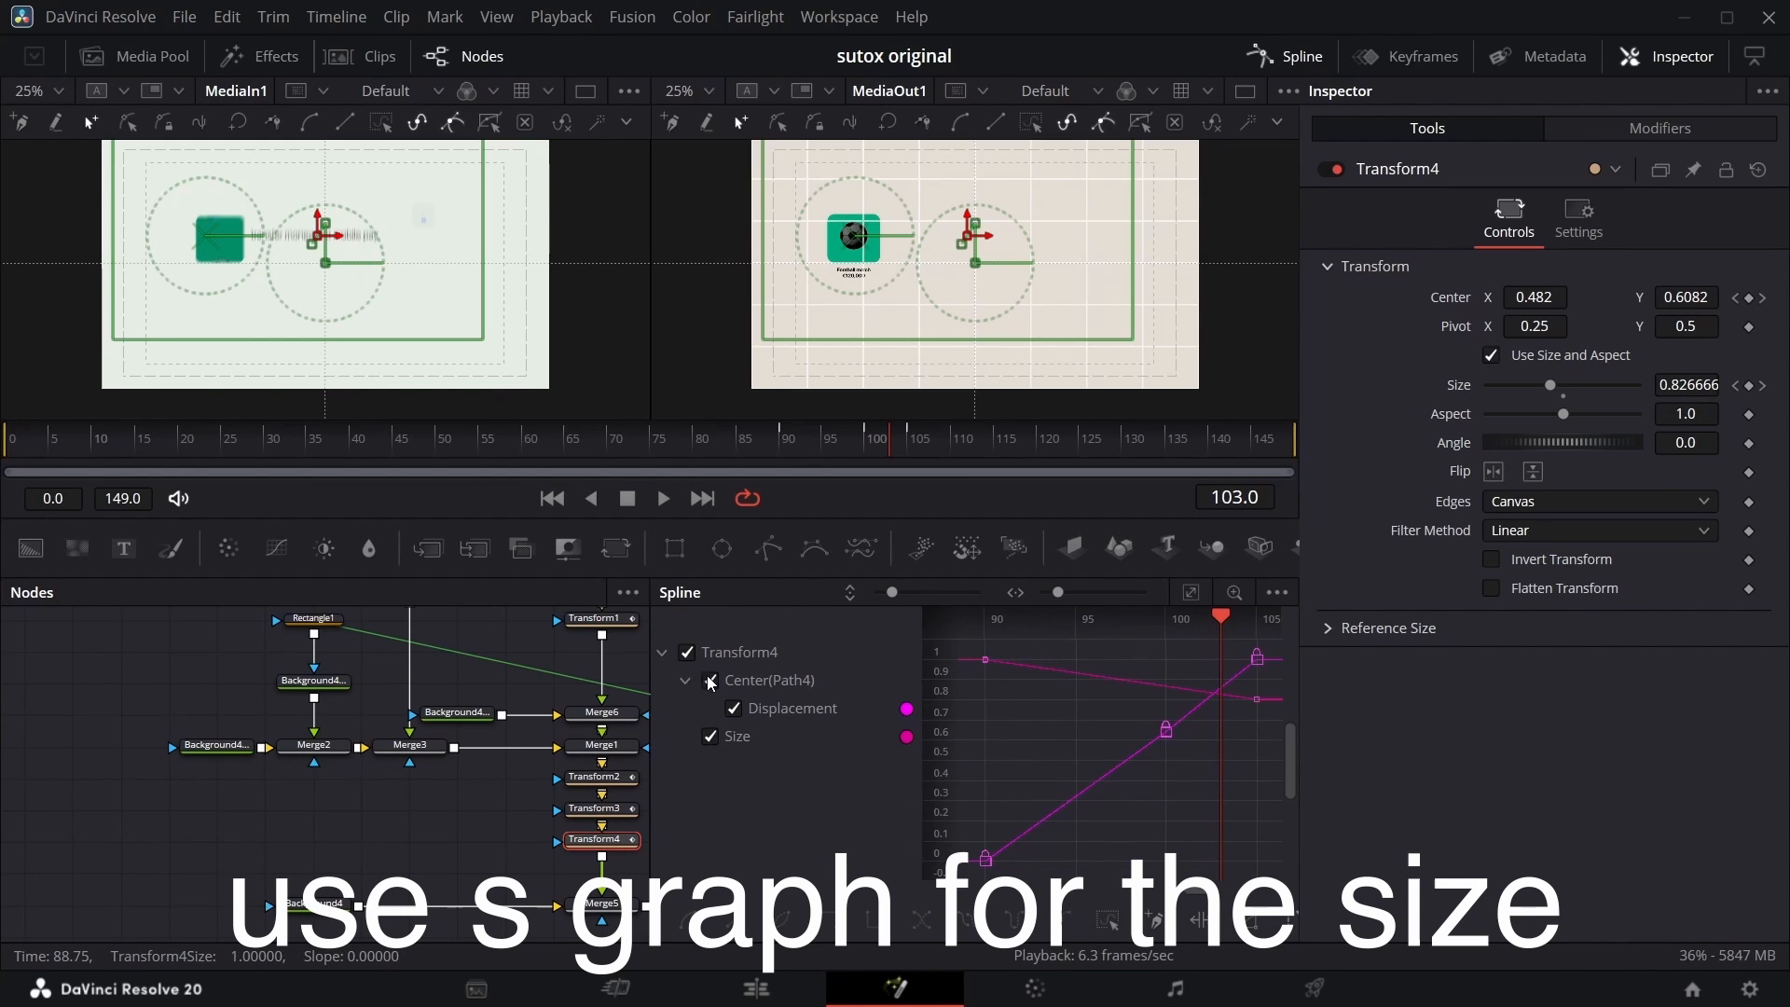
{"action": "left_click", "coordinate": [711, 737]}
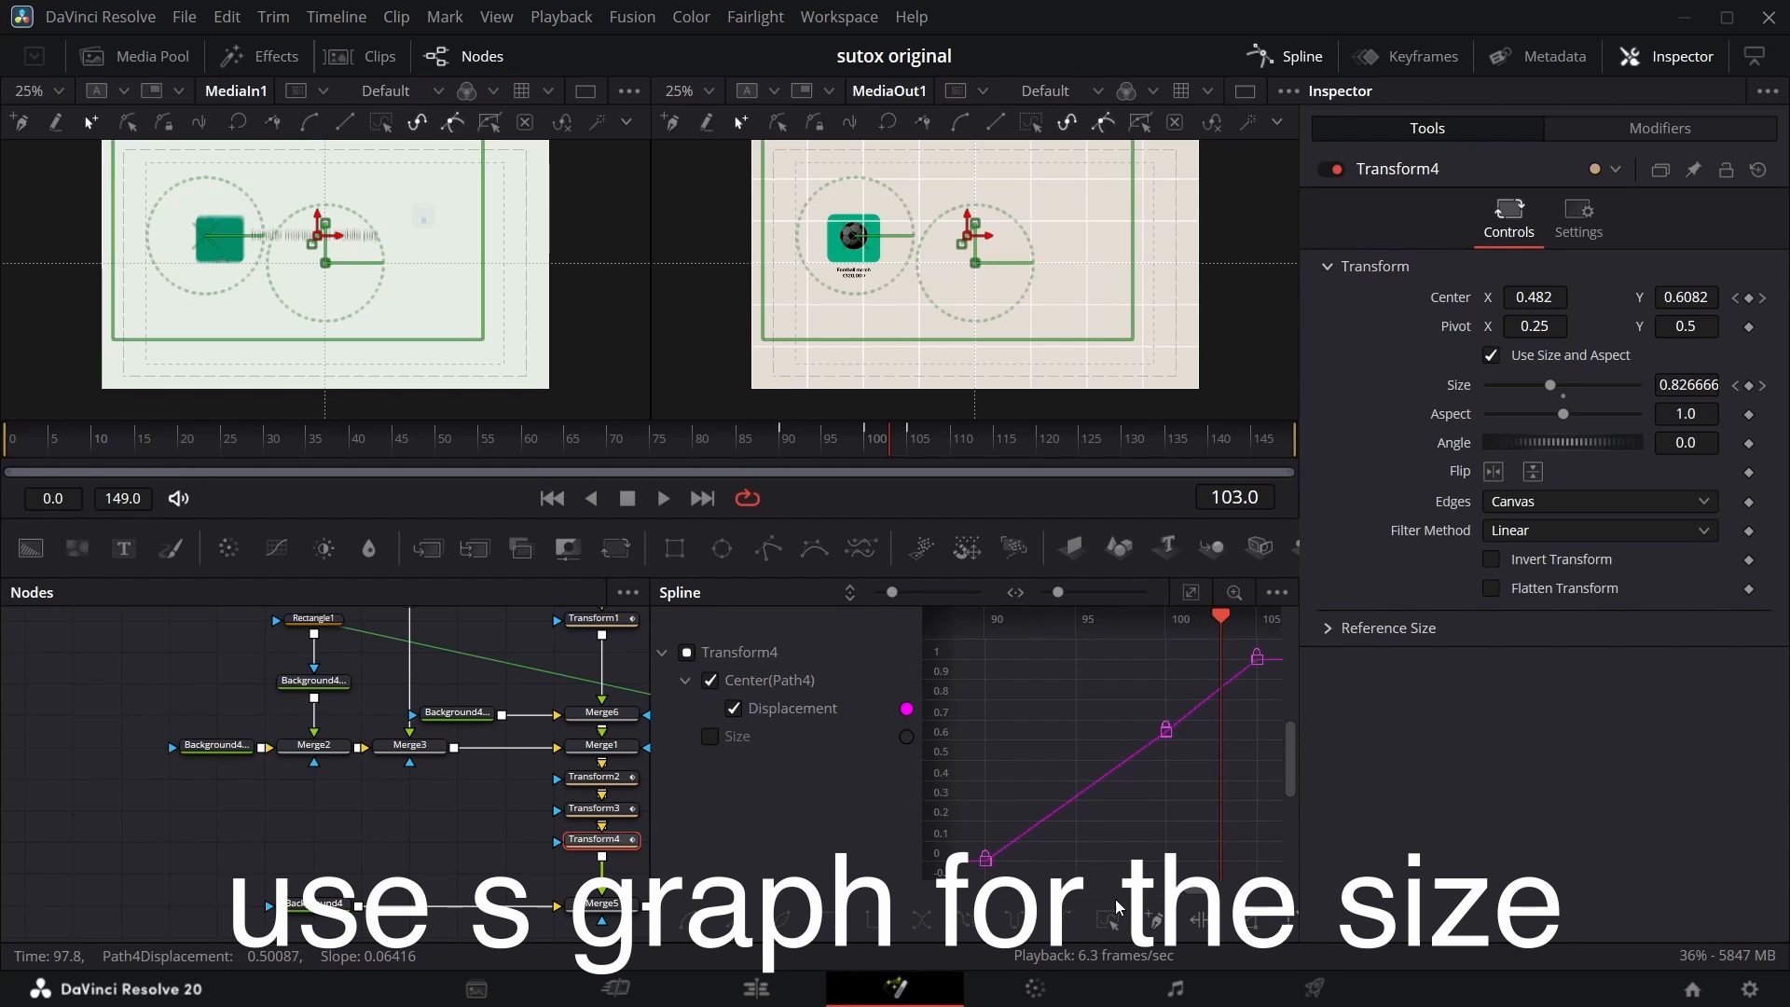
{"action": "key", "text": "s"}
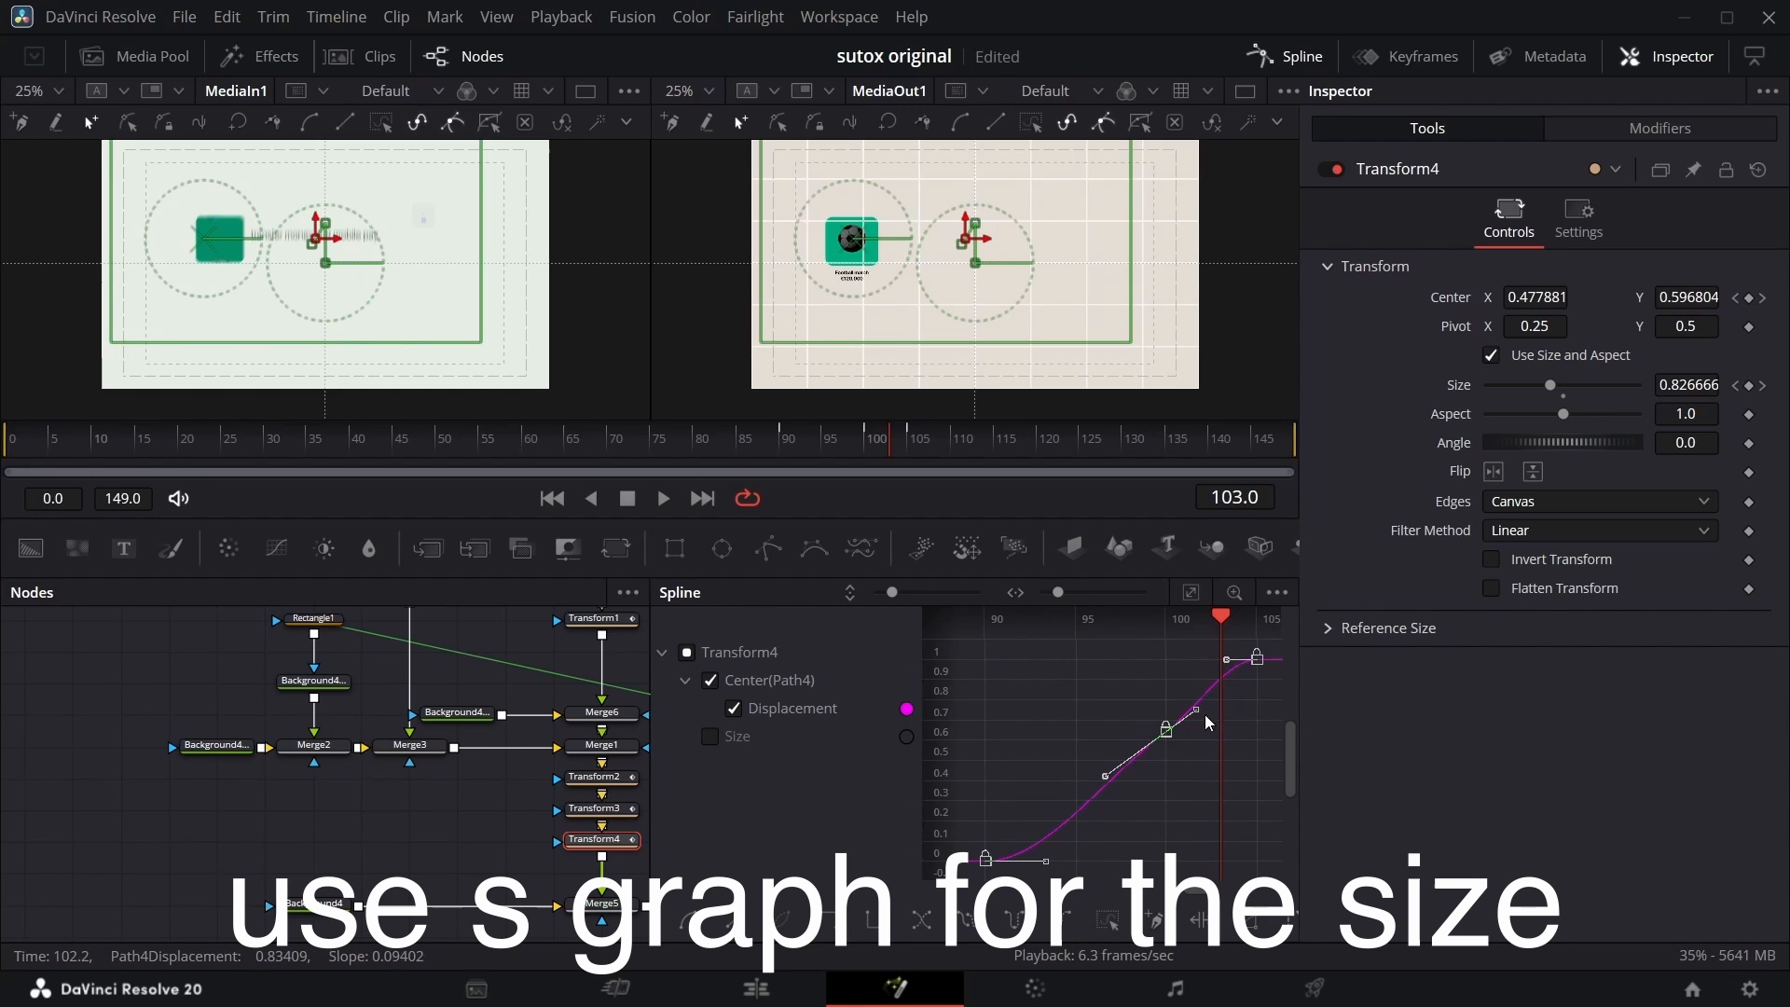
{"action": "left_click_drag", "start_coordinate": [1197, 713], "coordinate": [1216, 726]}
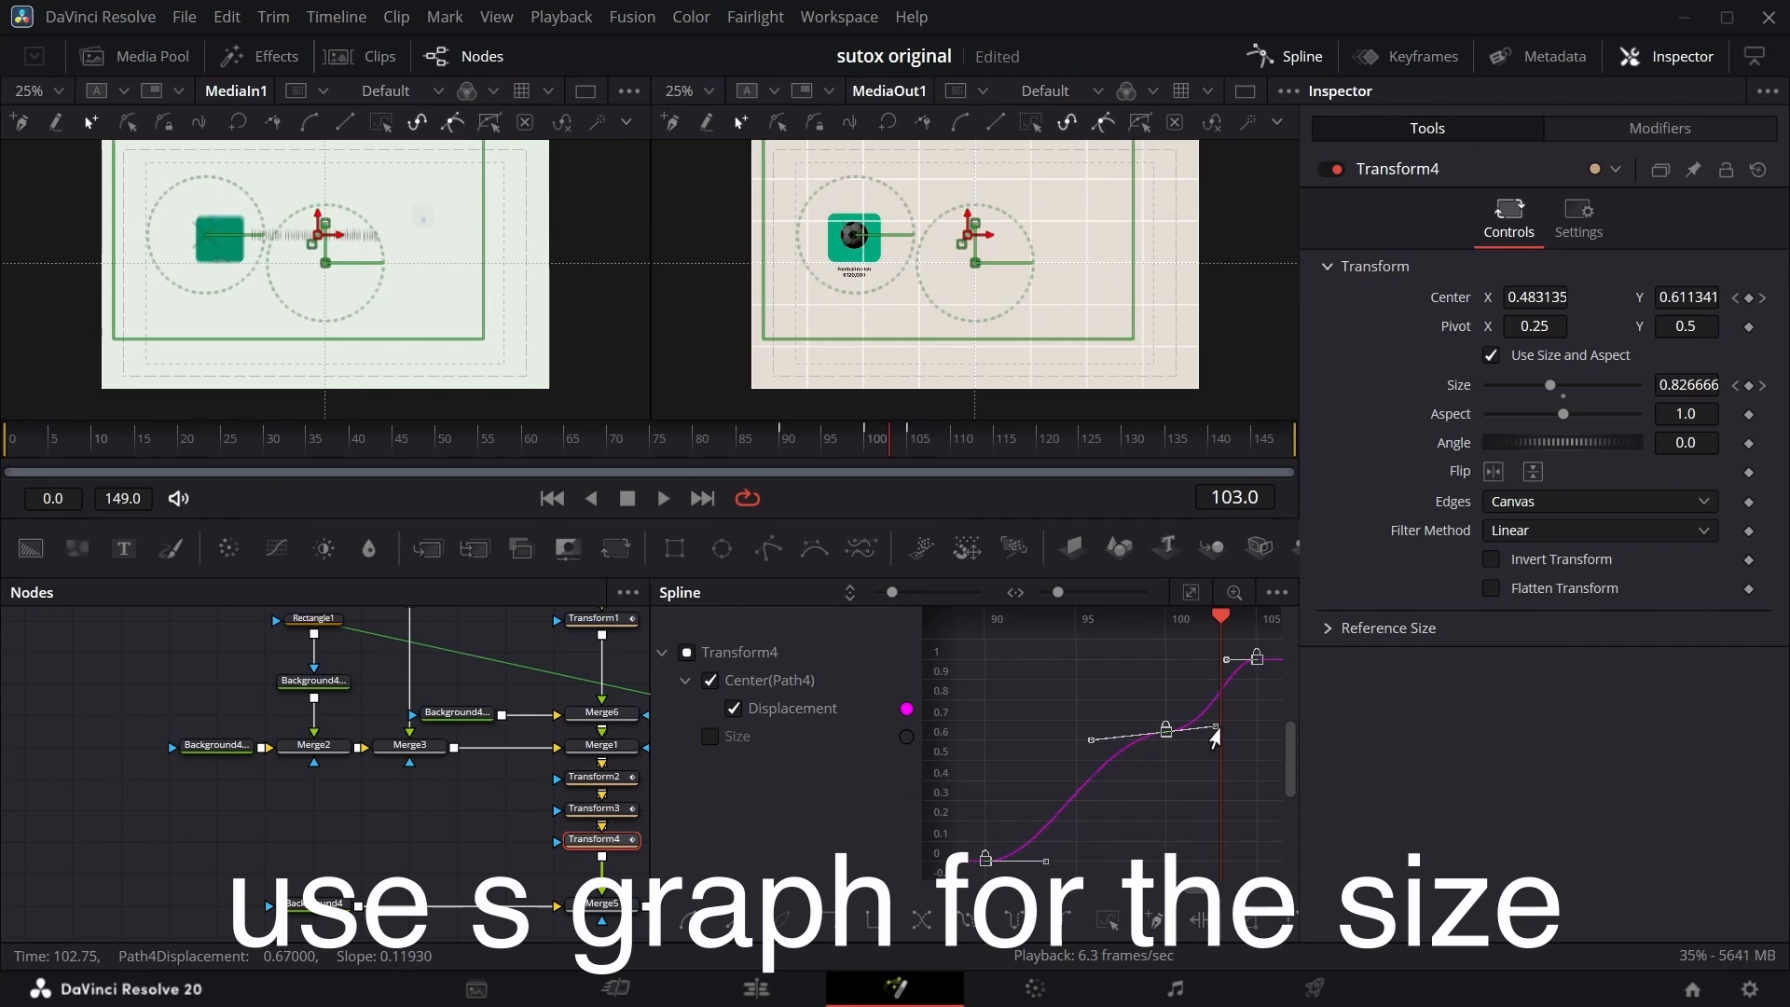
{"action": "key", "text": "Right"}
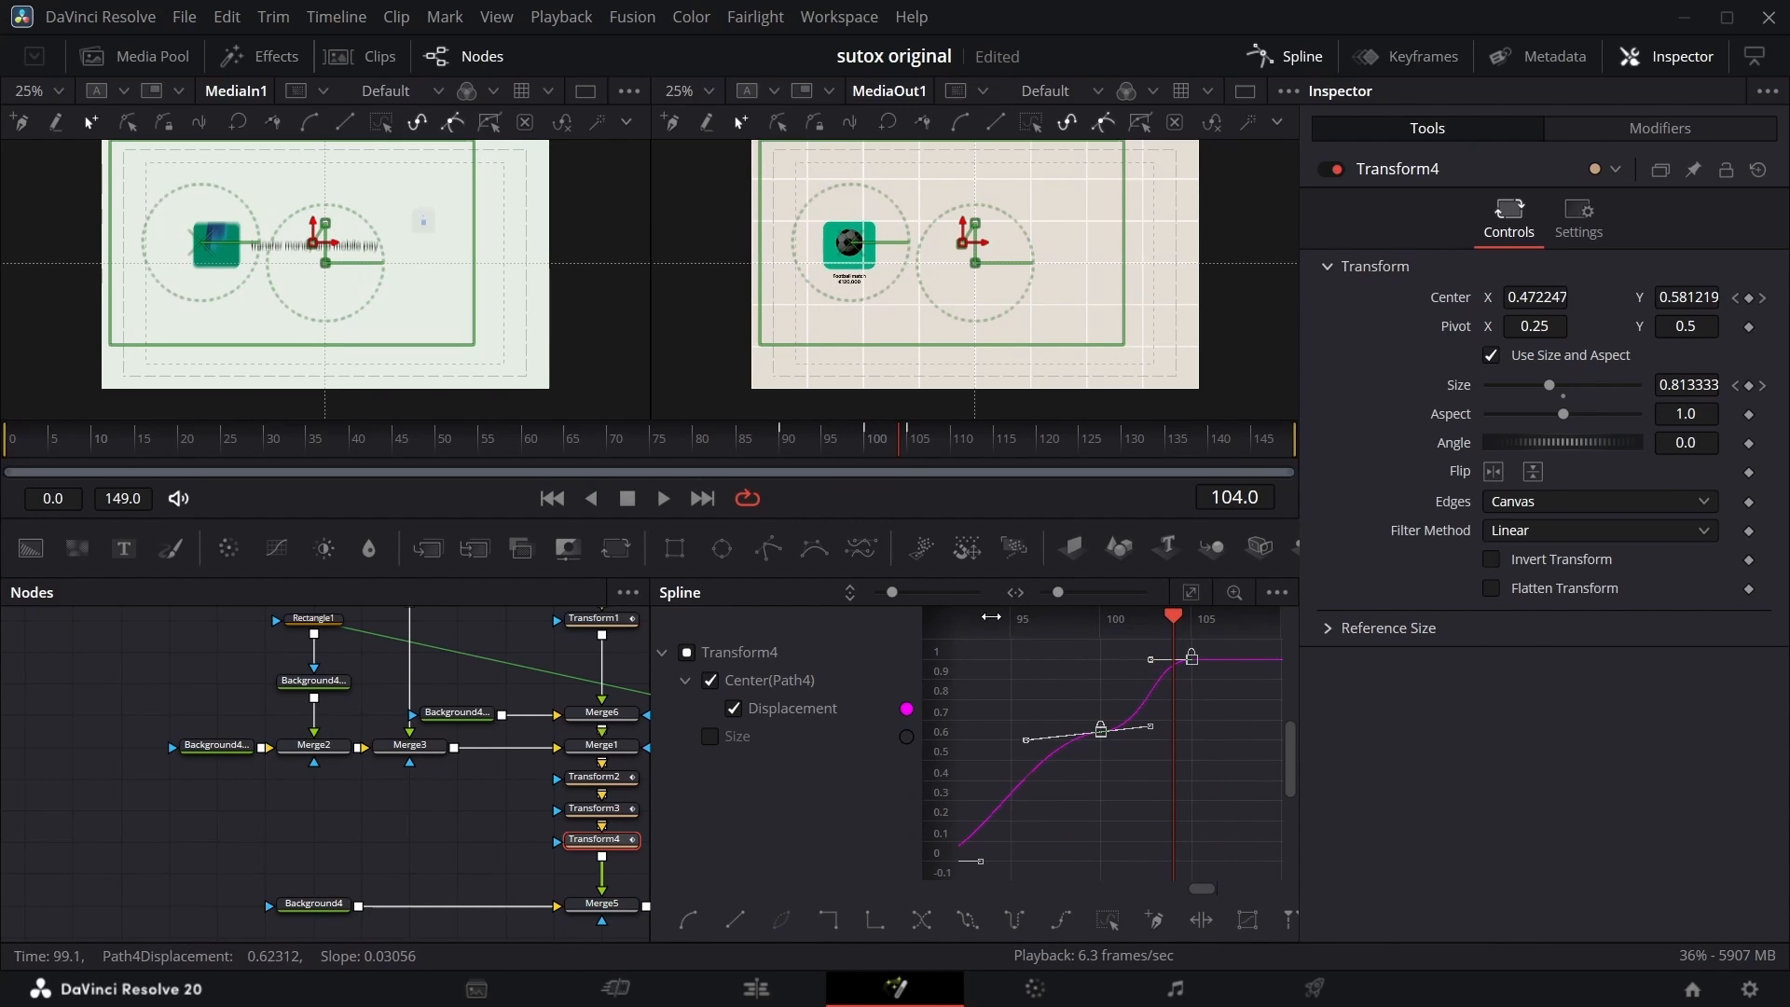
{"action": "key", "text": "Left"}
{"action": "key", "text": "shift+7"}
Enlarge the reference viewer to 50% and keyframe Merge3's Blend at 1.0 on frame 100 and 0.0 on frame 103.
{"action": "left_click_drag", "start_coordinate": [881, 450], "coordinate": [856, 452]}
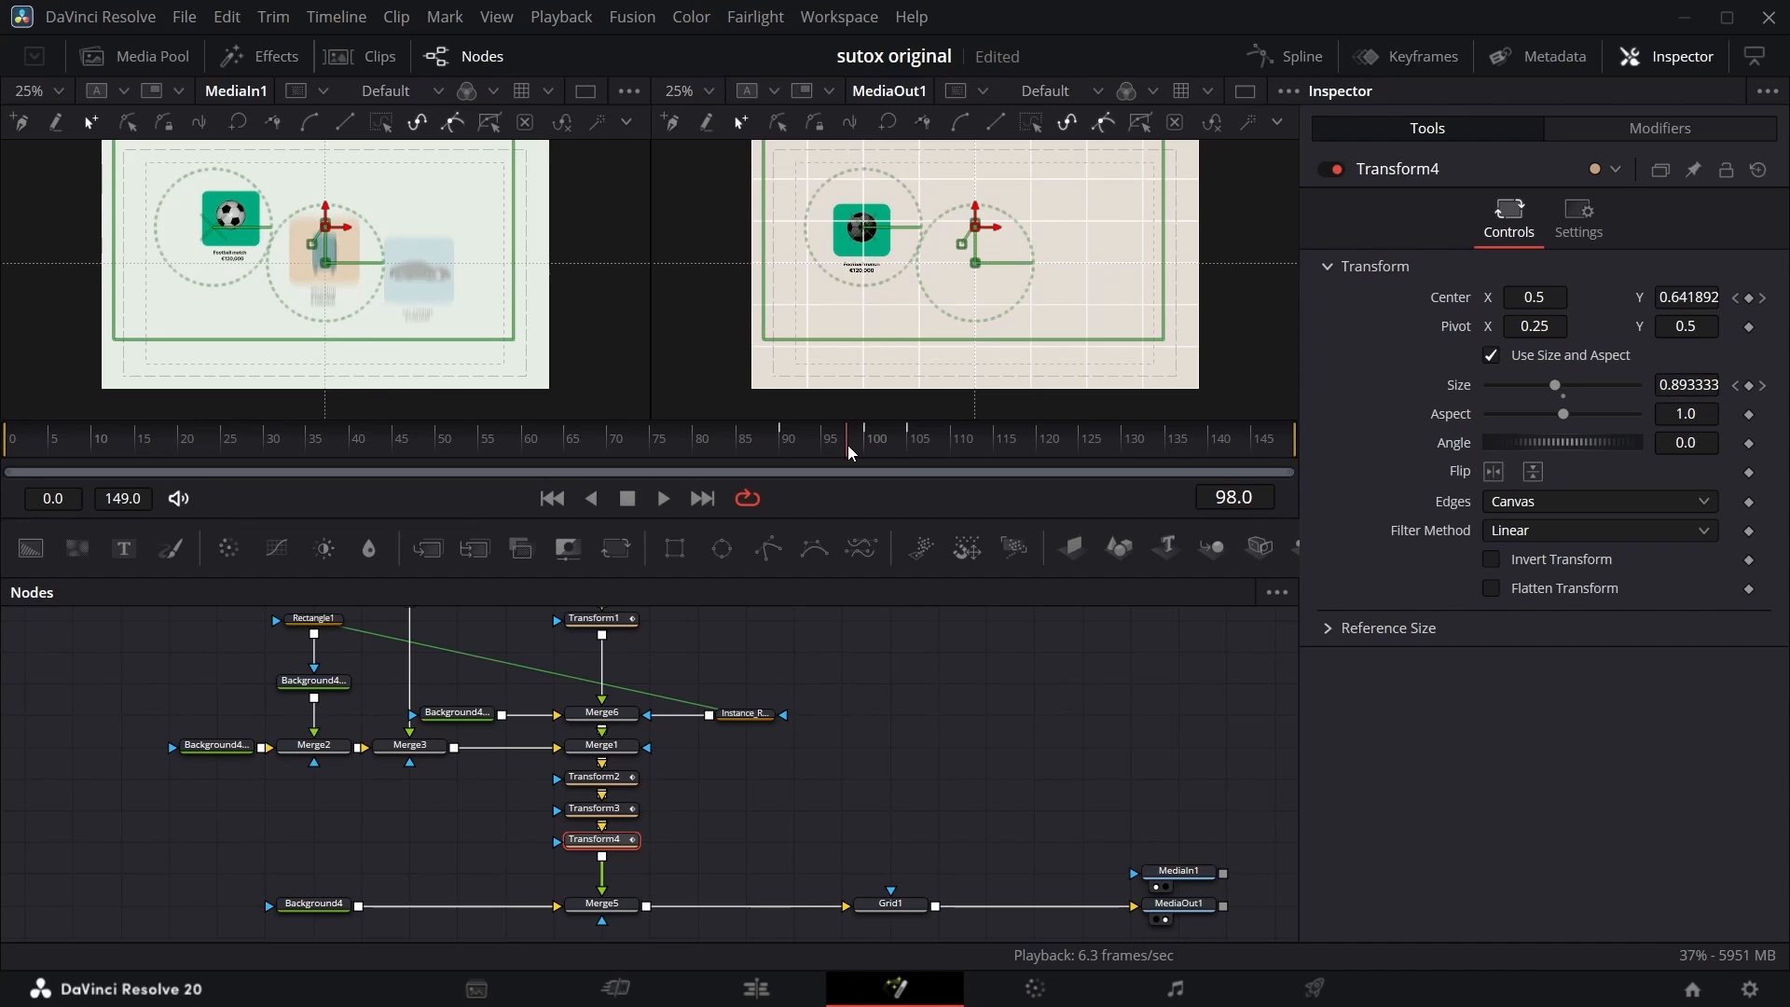
{"action": "left_click", "coordinate": [58, 92]}
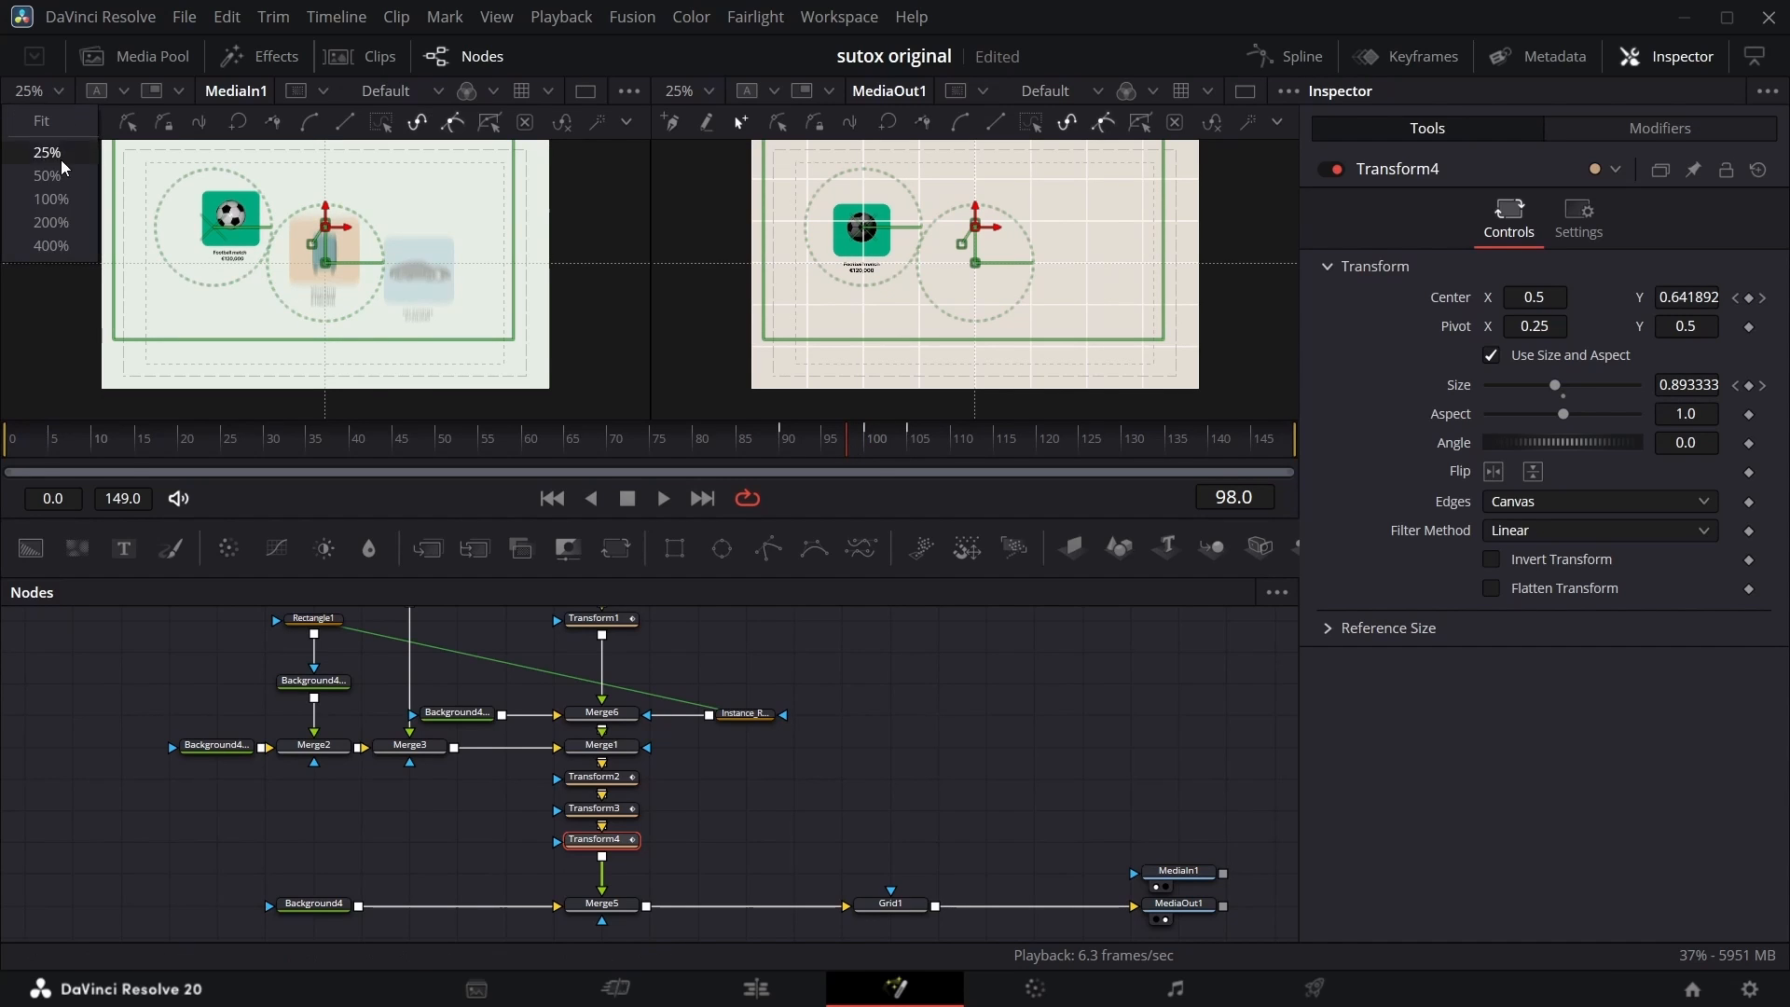
{"action": "left_click", "coordinate": [60, 174]}
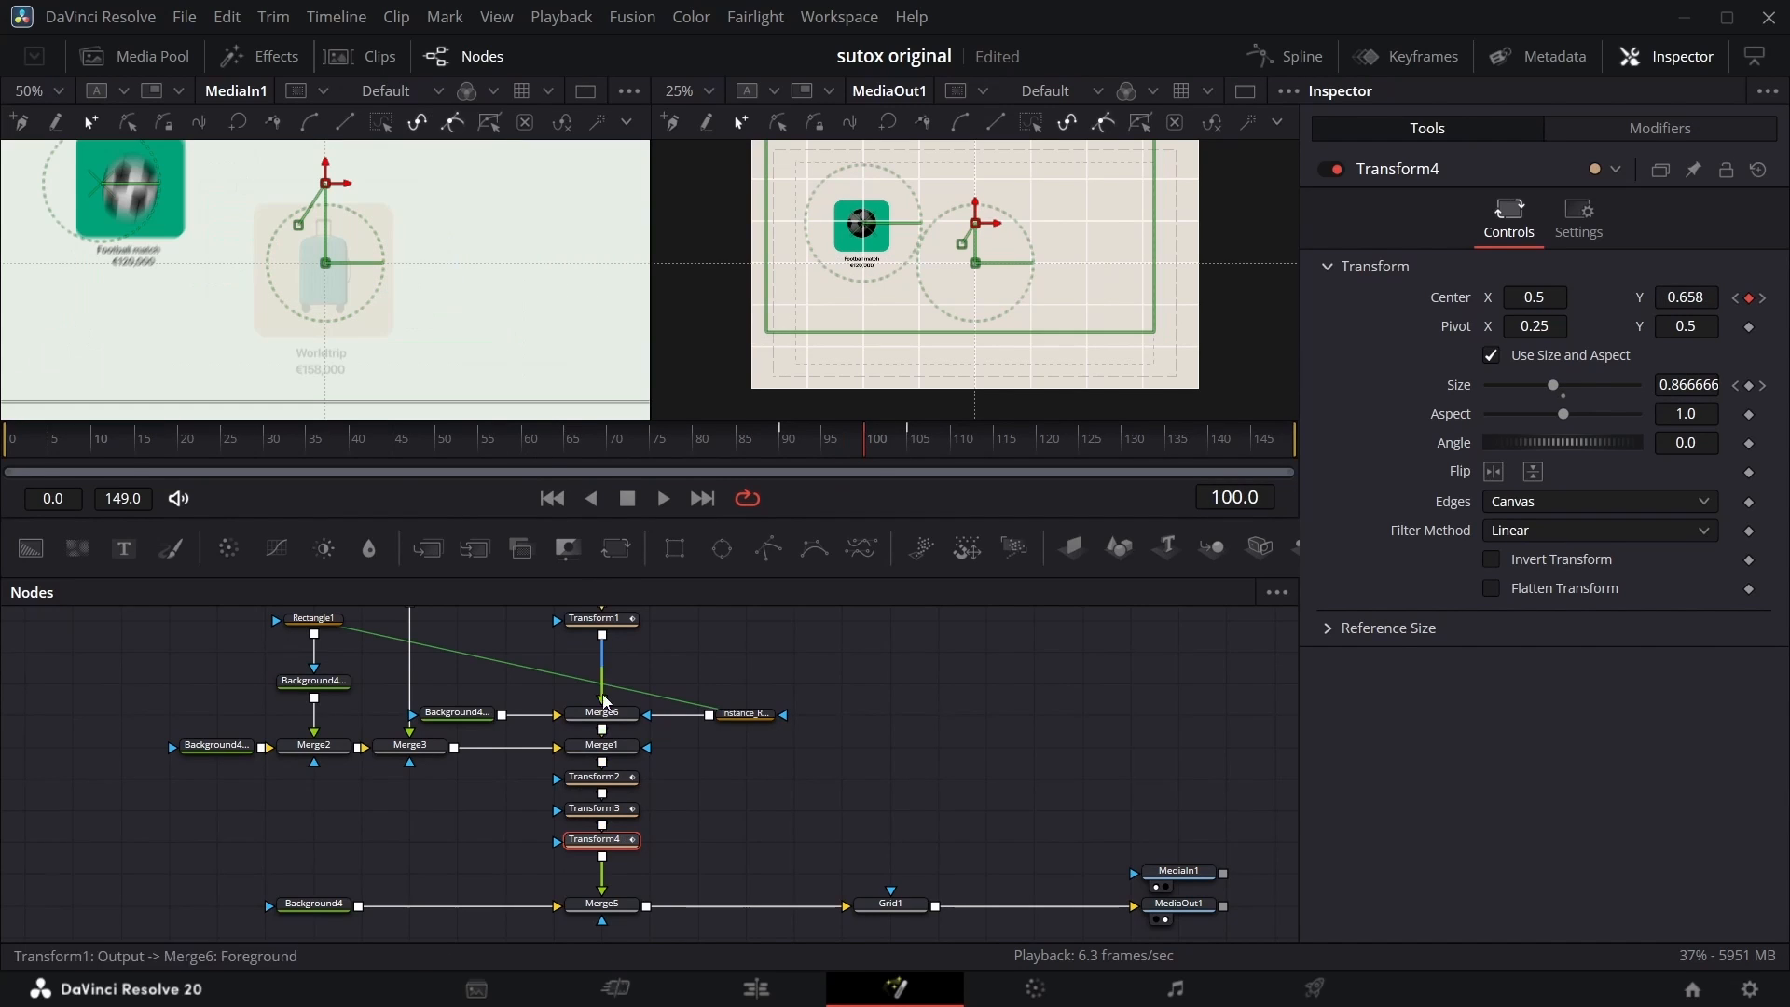
{"action": "scroll", "coordinate": [612, 762], "scroll_direction": "up", "scroll_amount": 2}
{"action": "left_click", "coordinate": [410, 815]}
{"action": "scroll", "coordinate": [438, 802], "scroll_direction": "up", "scroll_amount": 2}
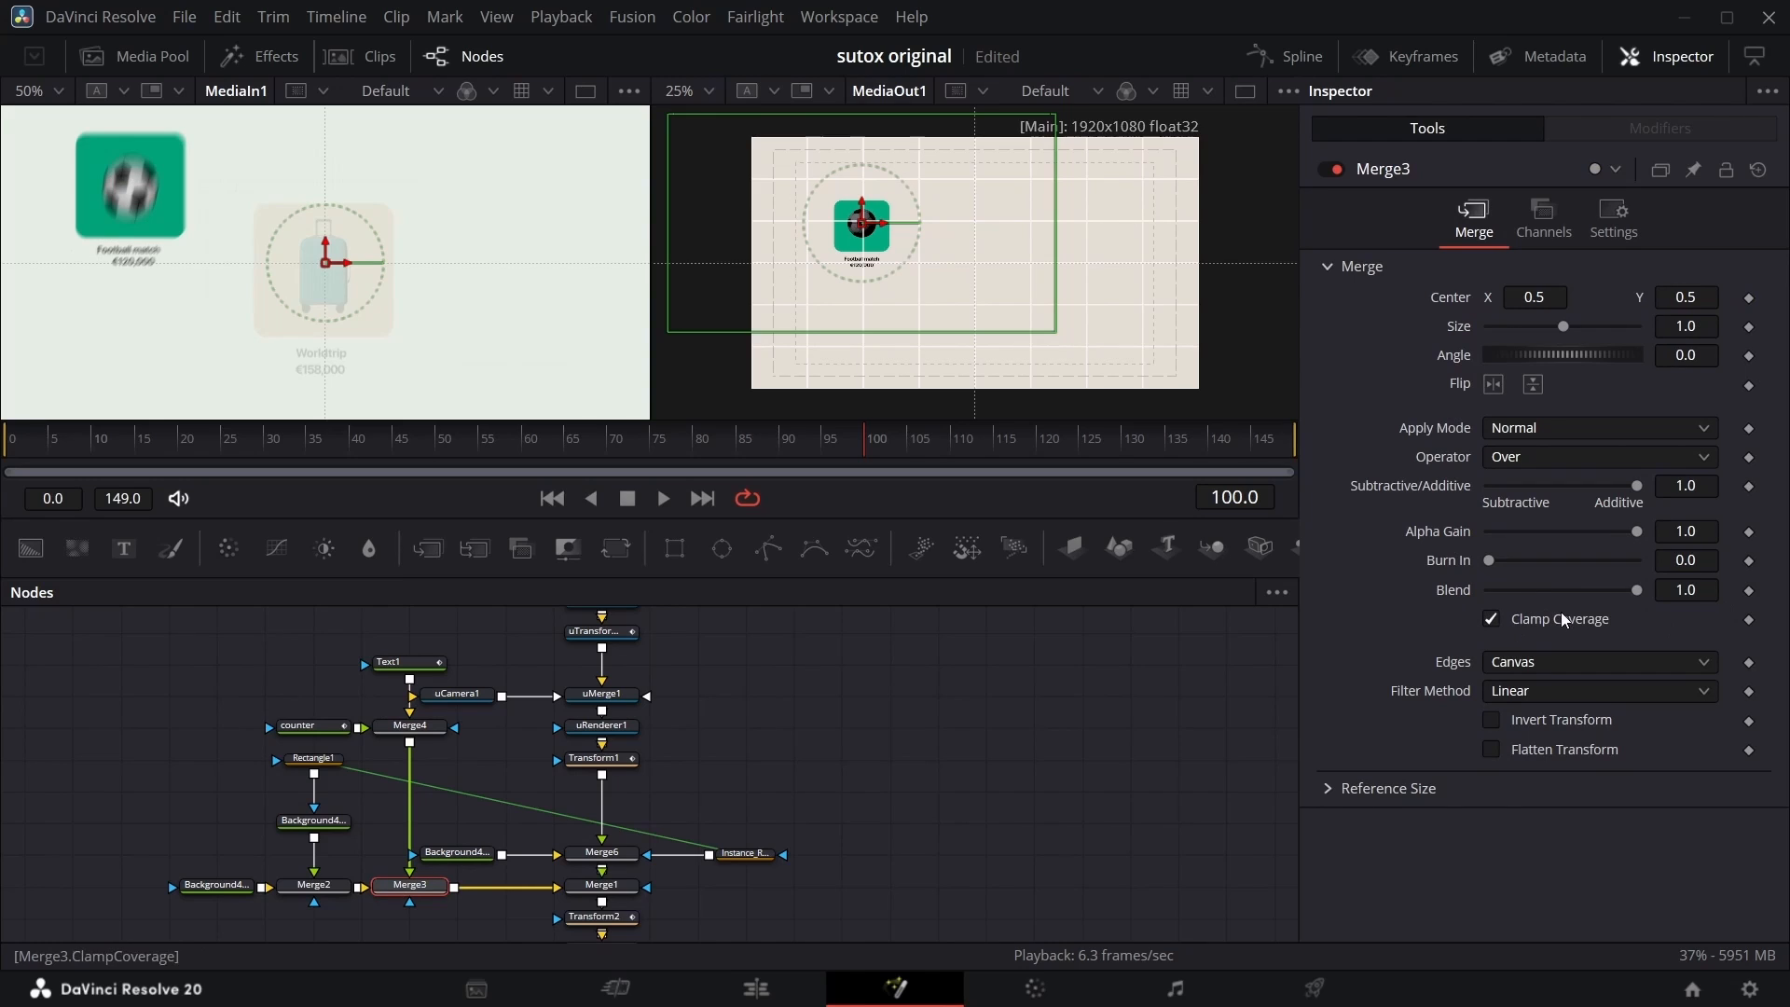
{"action": "left_click", "coordinate": [1750, 592]}
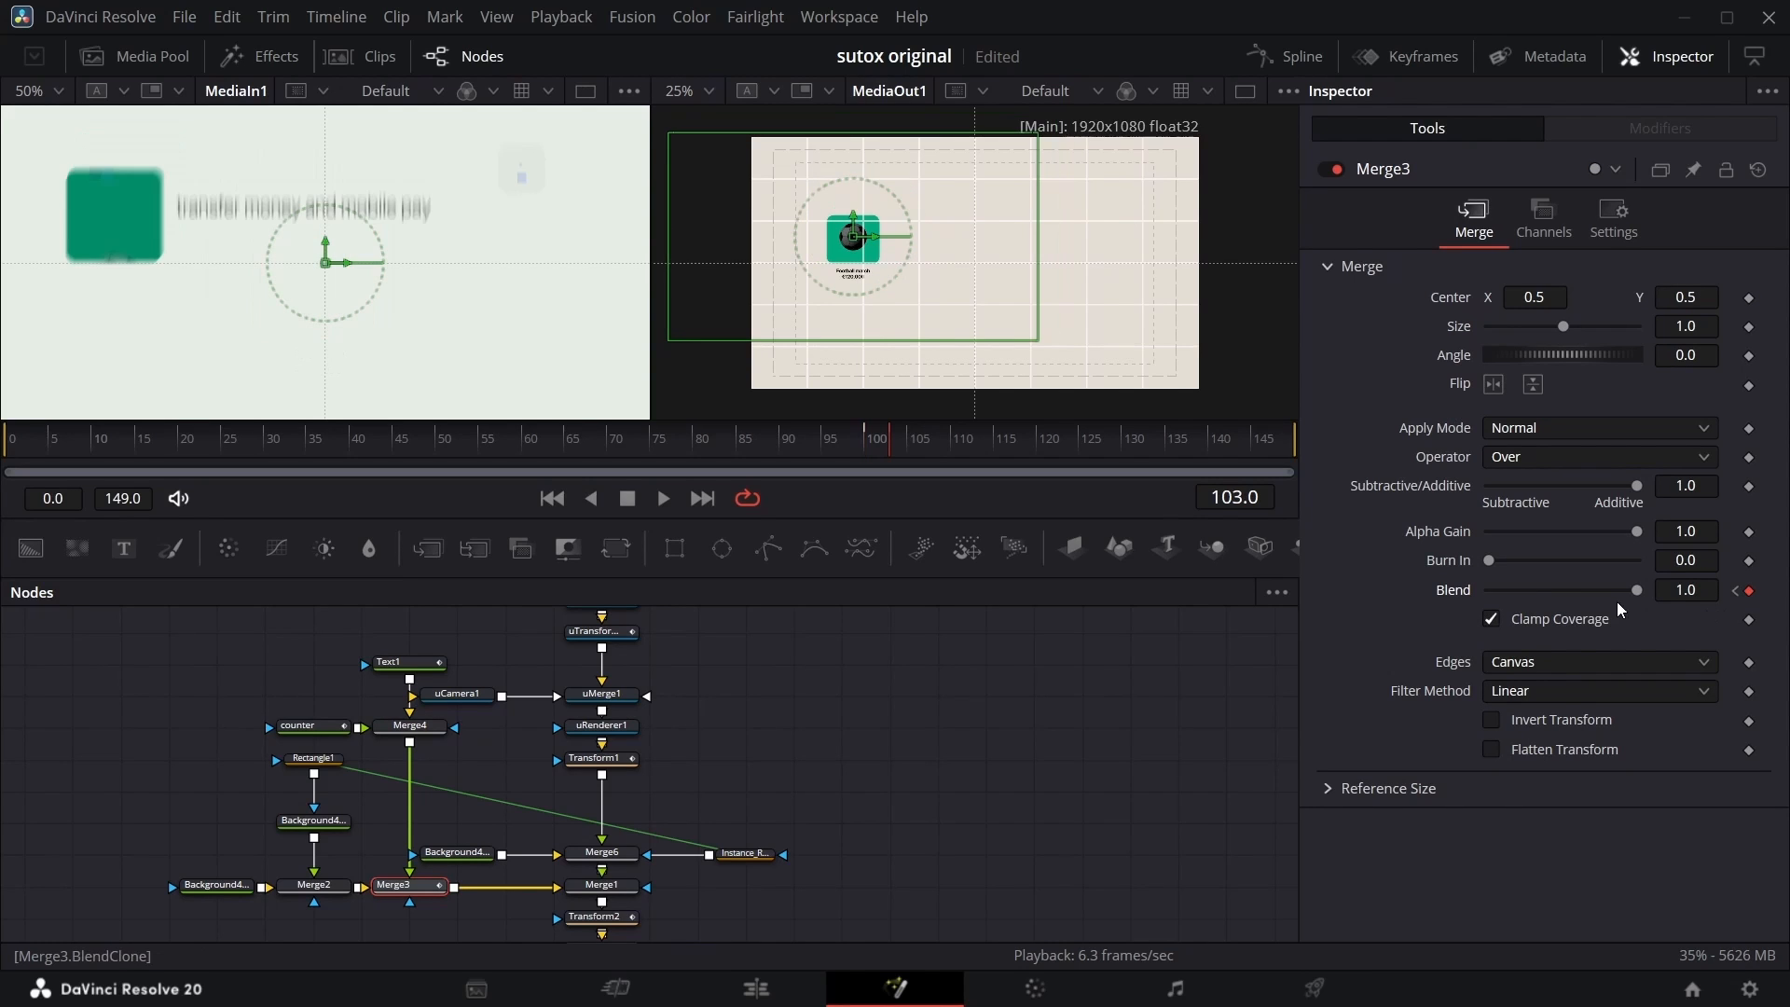
{"action": "left_click_drag", "start_coordinate": [1633, 589], "coordinate": [1287, 608]}
{"action": "mouse_move", "coordinate": [882, 442]}
{"action": "left_mouse_down"}
{"action": "mouse_move", "coordinate": [852, 440]}
{"action": "mouse_move", "coordinate": [885, 446]}
{"action": "left_mouse_up"}
Keyframe Transform1's Center at Y 0.5 on frame 100 and at Y 0.303 on frame 105.
{"action": "left_click", "coordinate": [906, 436]}
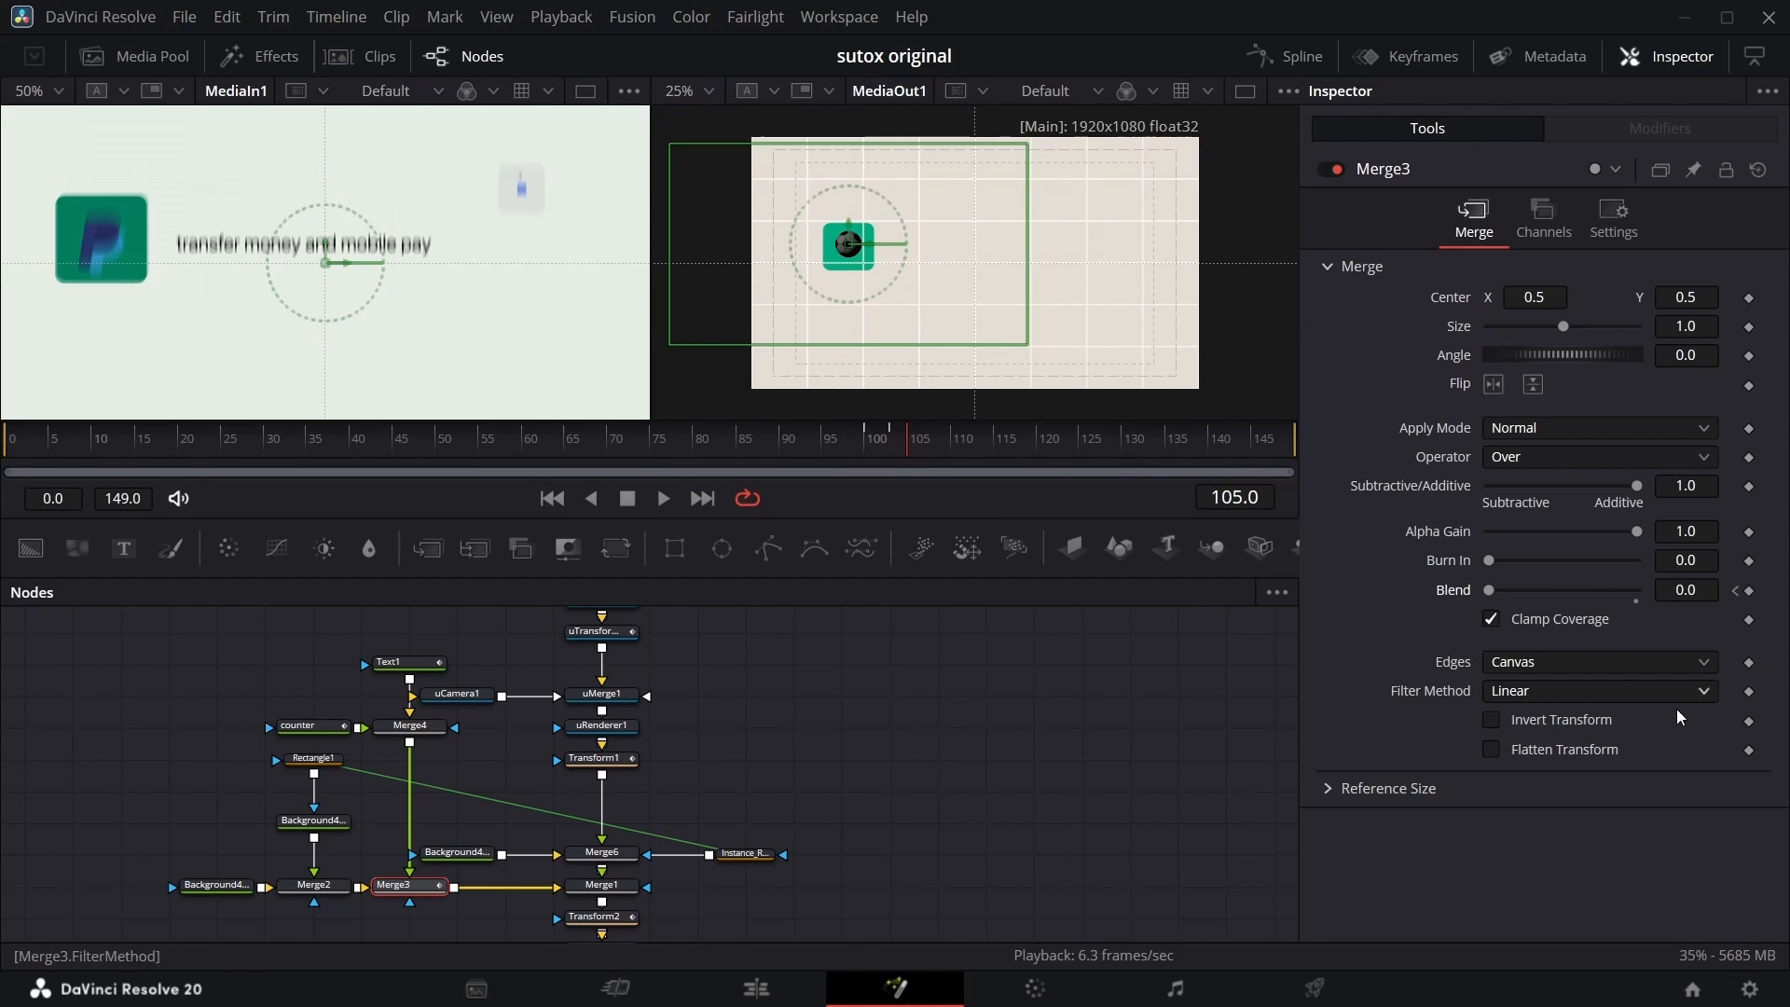
{"action": "left_click", "coordinate": [610, 763]}
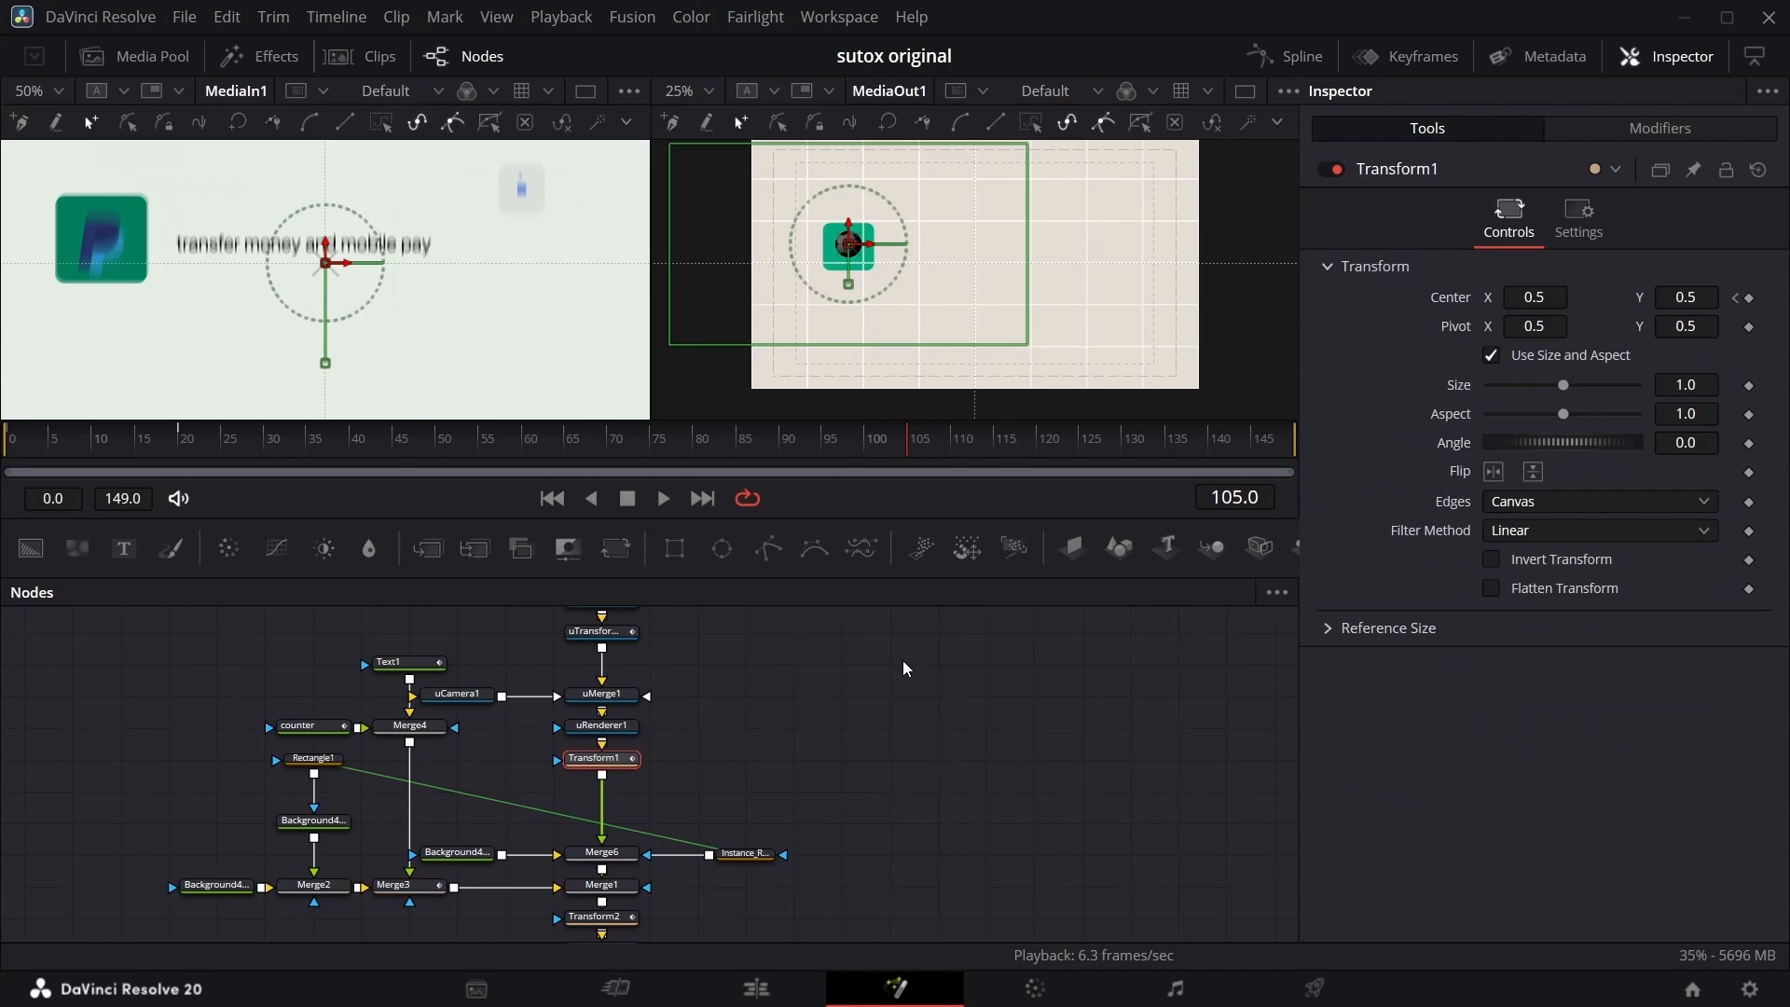
{"action": "left_click", "coordinate": [1748, 299]}
{"action": "key", "text": "Left"}
{"action": "key", "text": "Left"}
{"action": "key", "text": "Left"}
{"action": "key", "text": "Left"}
{"action": "key", "text": "Left"}
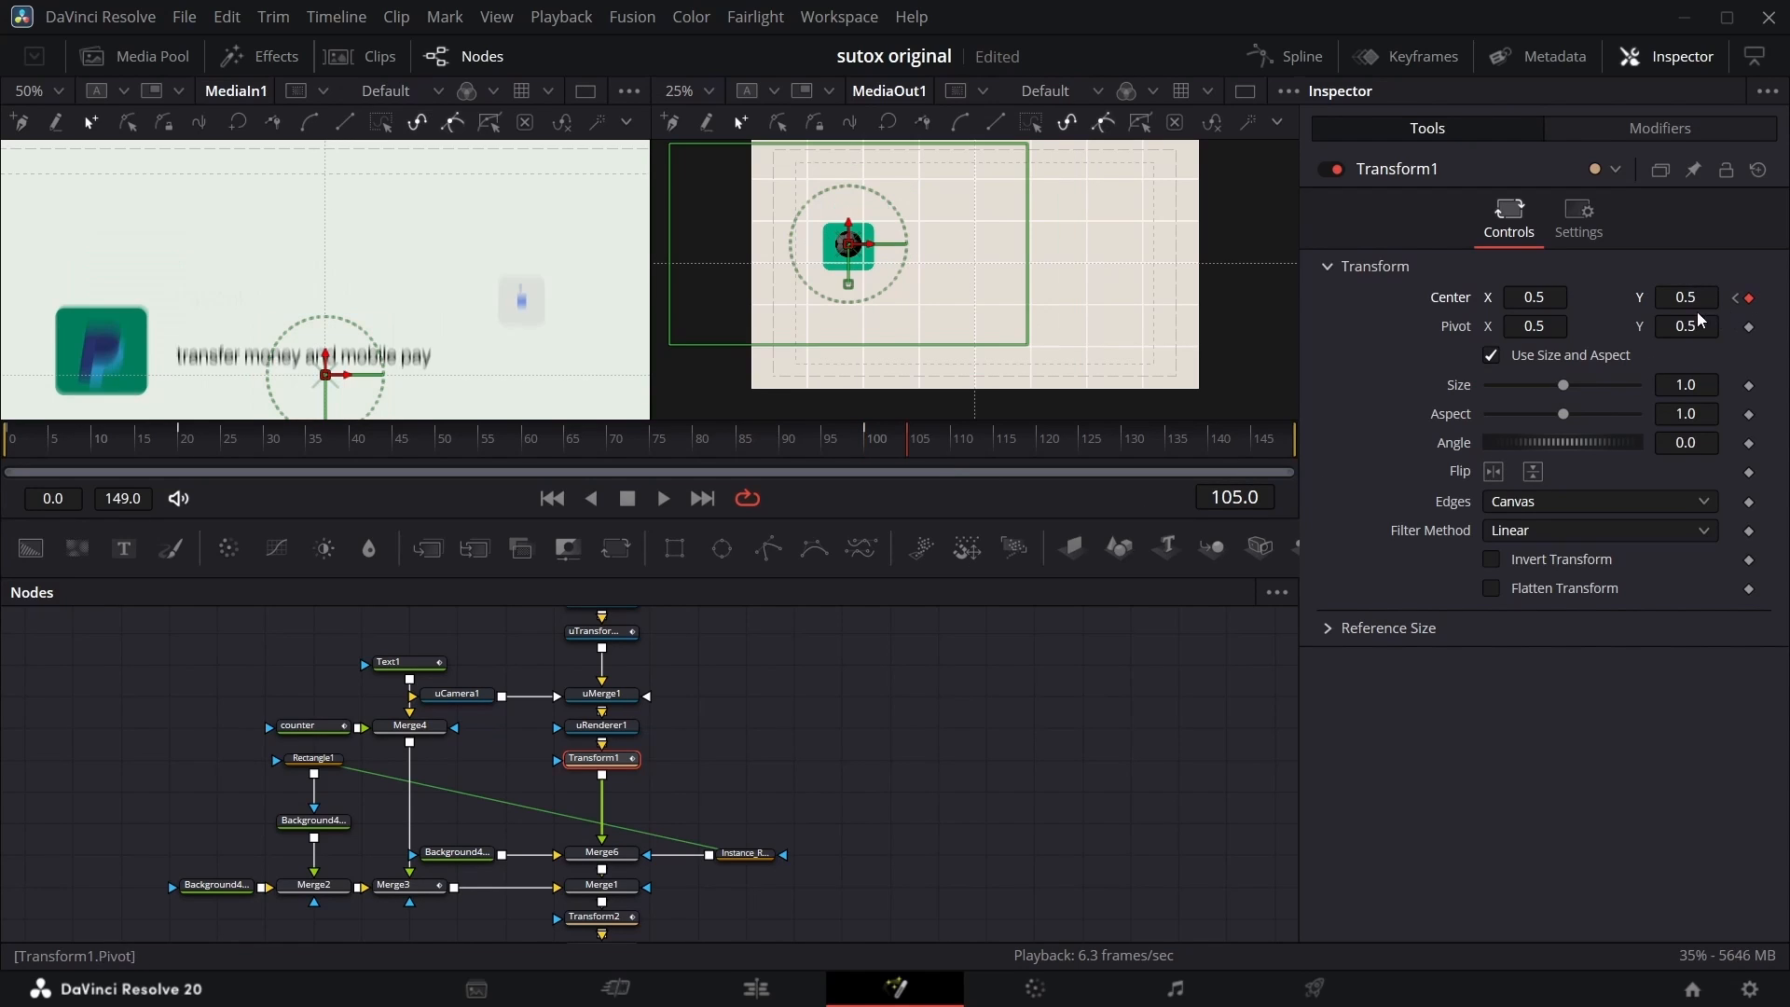
{"action": "left_click_drag", "start_coordinate": [1699, 317], "coordinate": [1606, 317]}
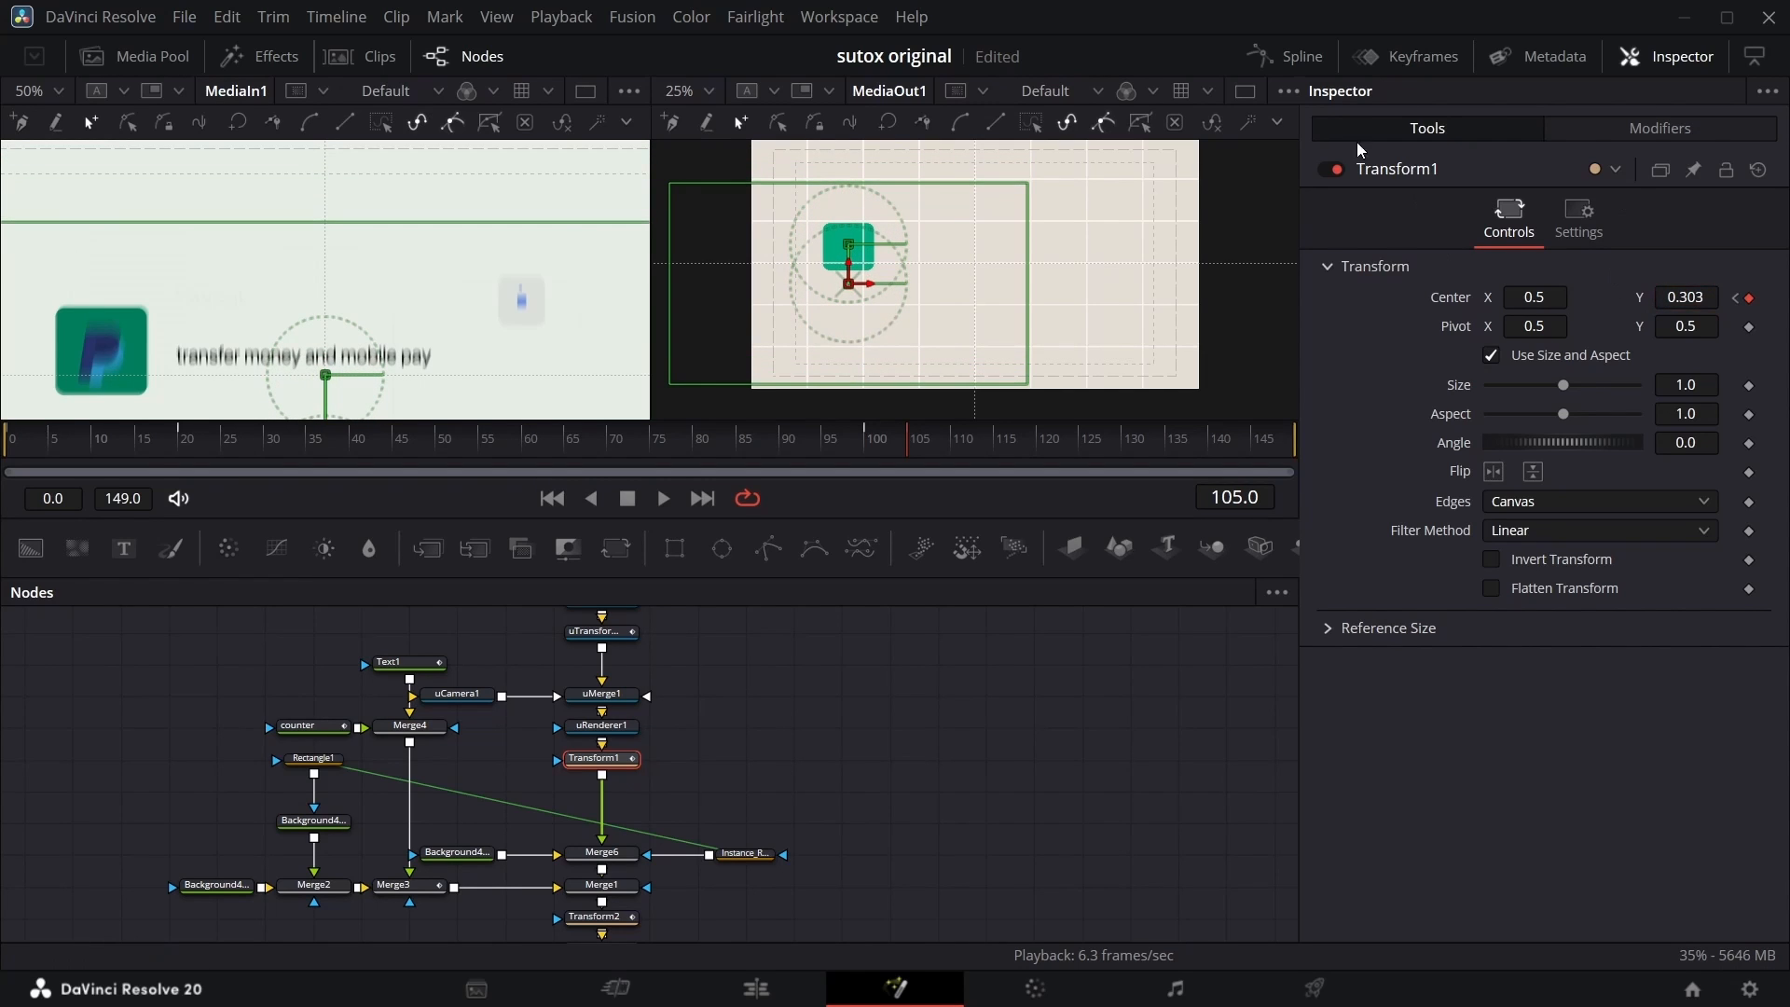
Ease the Displacement spline of Transform1's Center between its keyframes on frames 100 and 105.
{"action": "left_click", "coordinate": [1313, 62]}
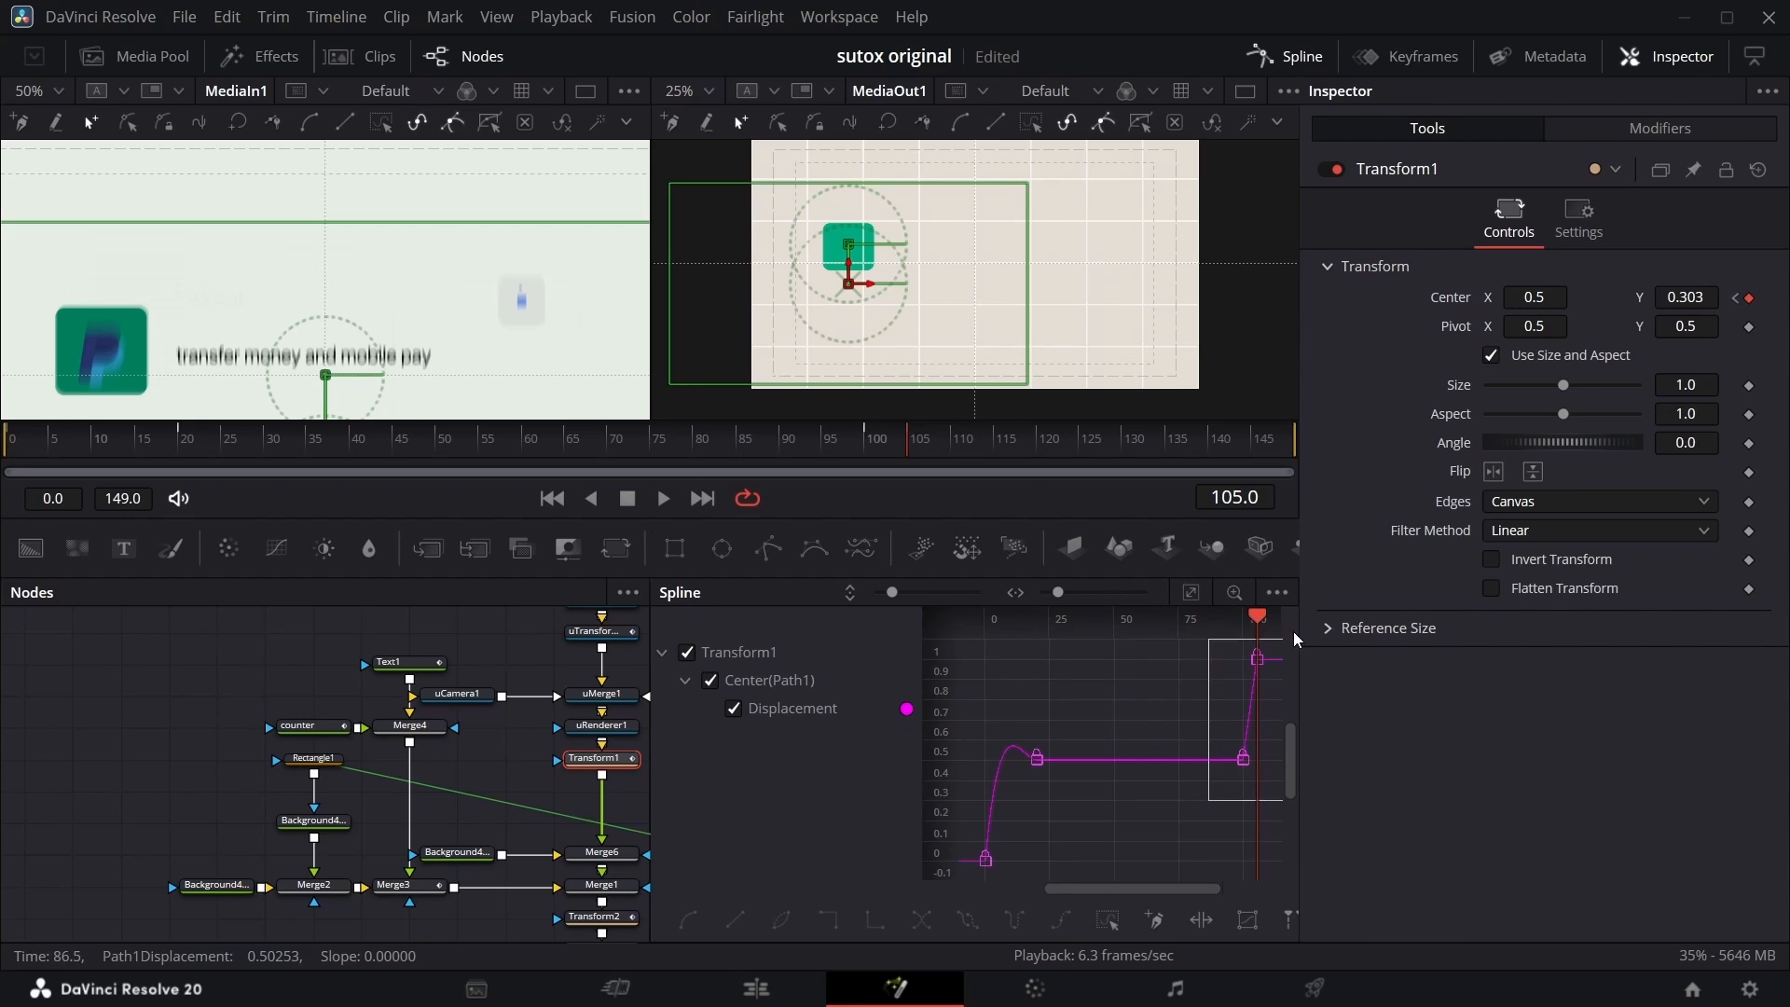
{"action": "left_click_drag", "start_coordinate": [1295, 639], "coordinate": [1295, 639]}
{"action": "scroll", "coordinate": [1201, 836], "scroll_direction": "right", "scroll_amount": 3}
{"action": "scroll", "coordinate": [1100, 775], "scroll_direction": "left", "scroll_amount": 1}
{"action": "left_click_drag", "start_coordinate": [1055, 819], "coordinate": [1165, 643]}
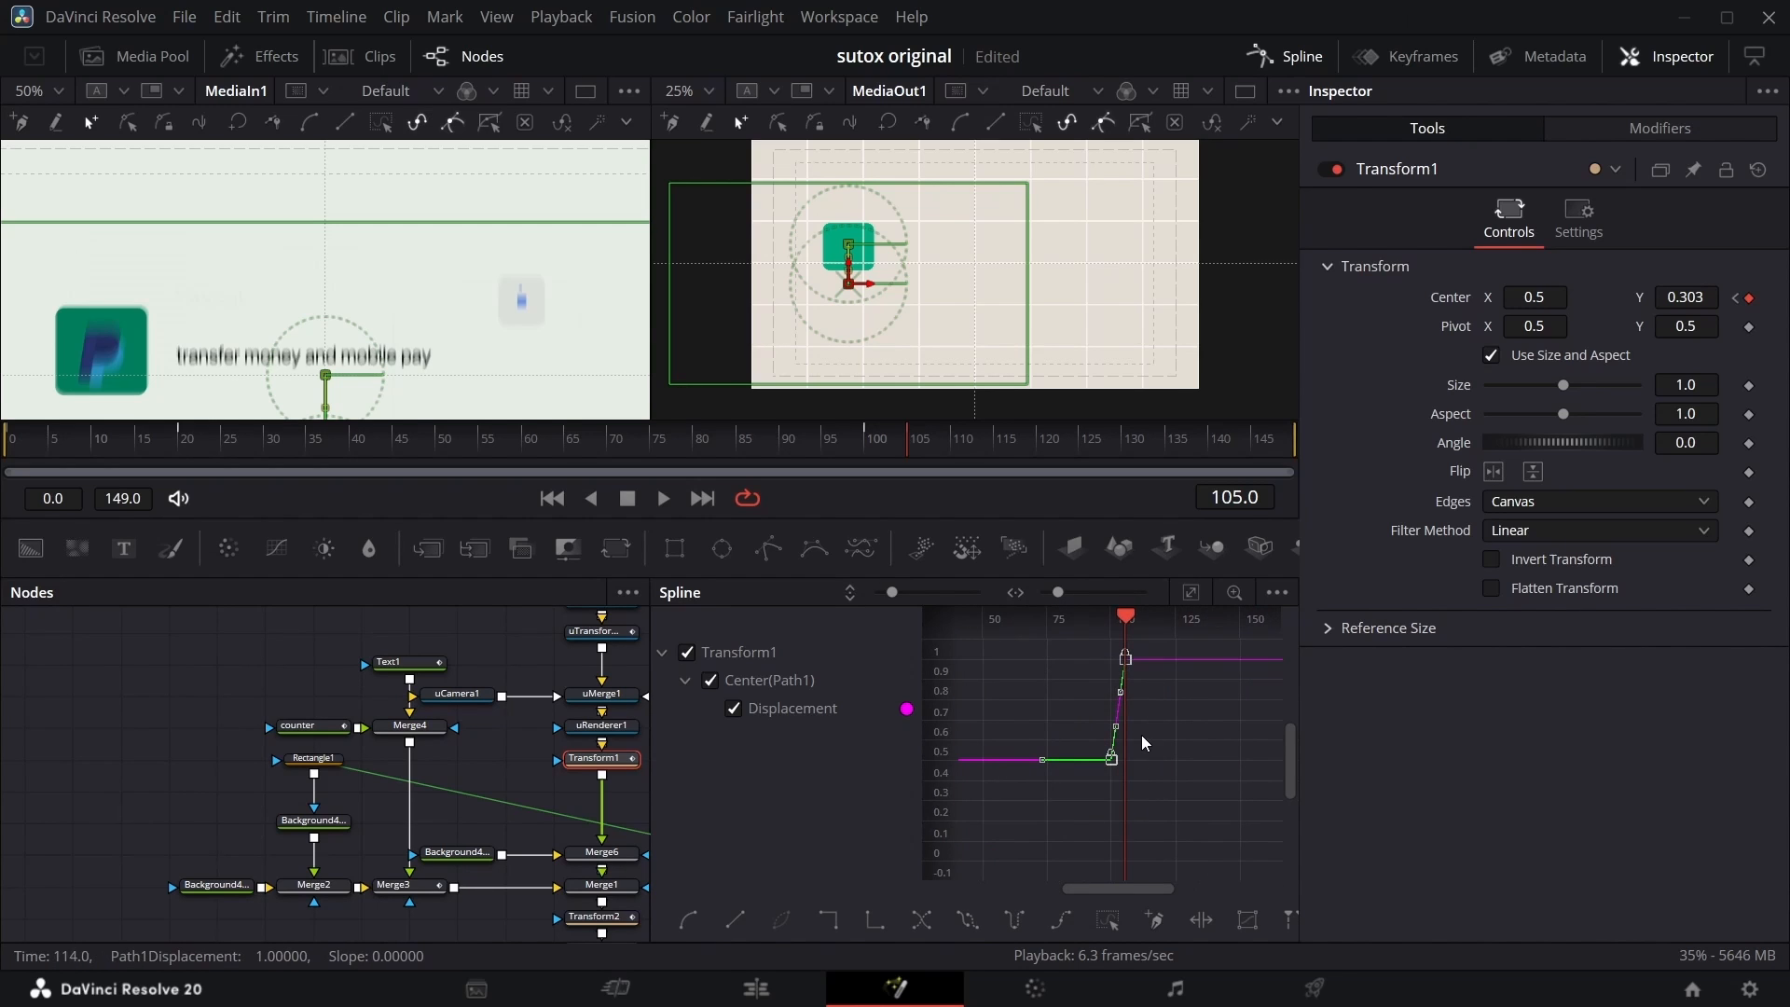
{"action": "right_click", "coordinate": [1145, 743]}
{"action": "mouse_move", "coordinate": [1305, 508]}
{"action": "left_click", "coordinate": [1502, 664]}
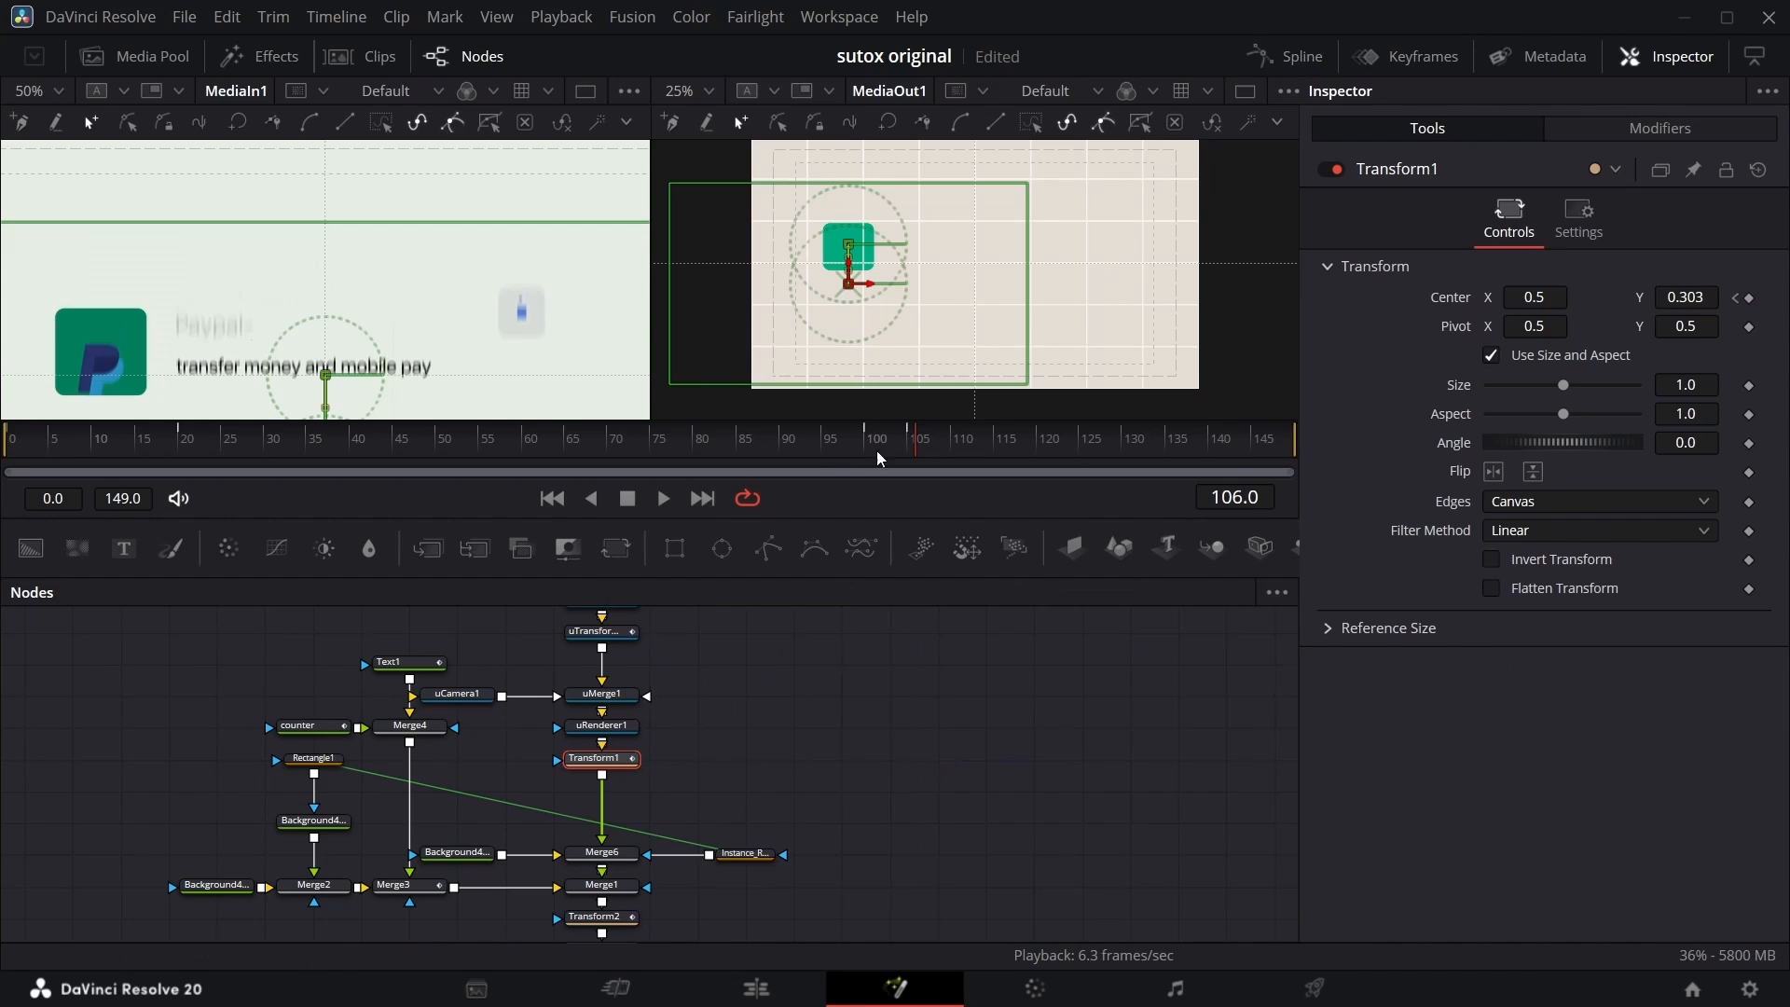
Return to frame 73, switch off High Quality and Motion Blur in the playback options and switch on Auto Proxy.
{"action": "left_click_drag", "start_coordinate": [881, 458], "coordinate": [633, 438]}
{"action": "right_click", "coordinate": [862, 503]}
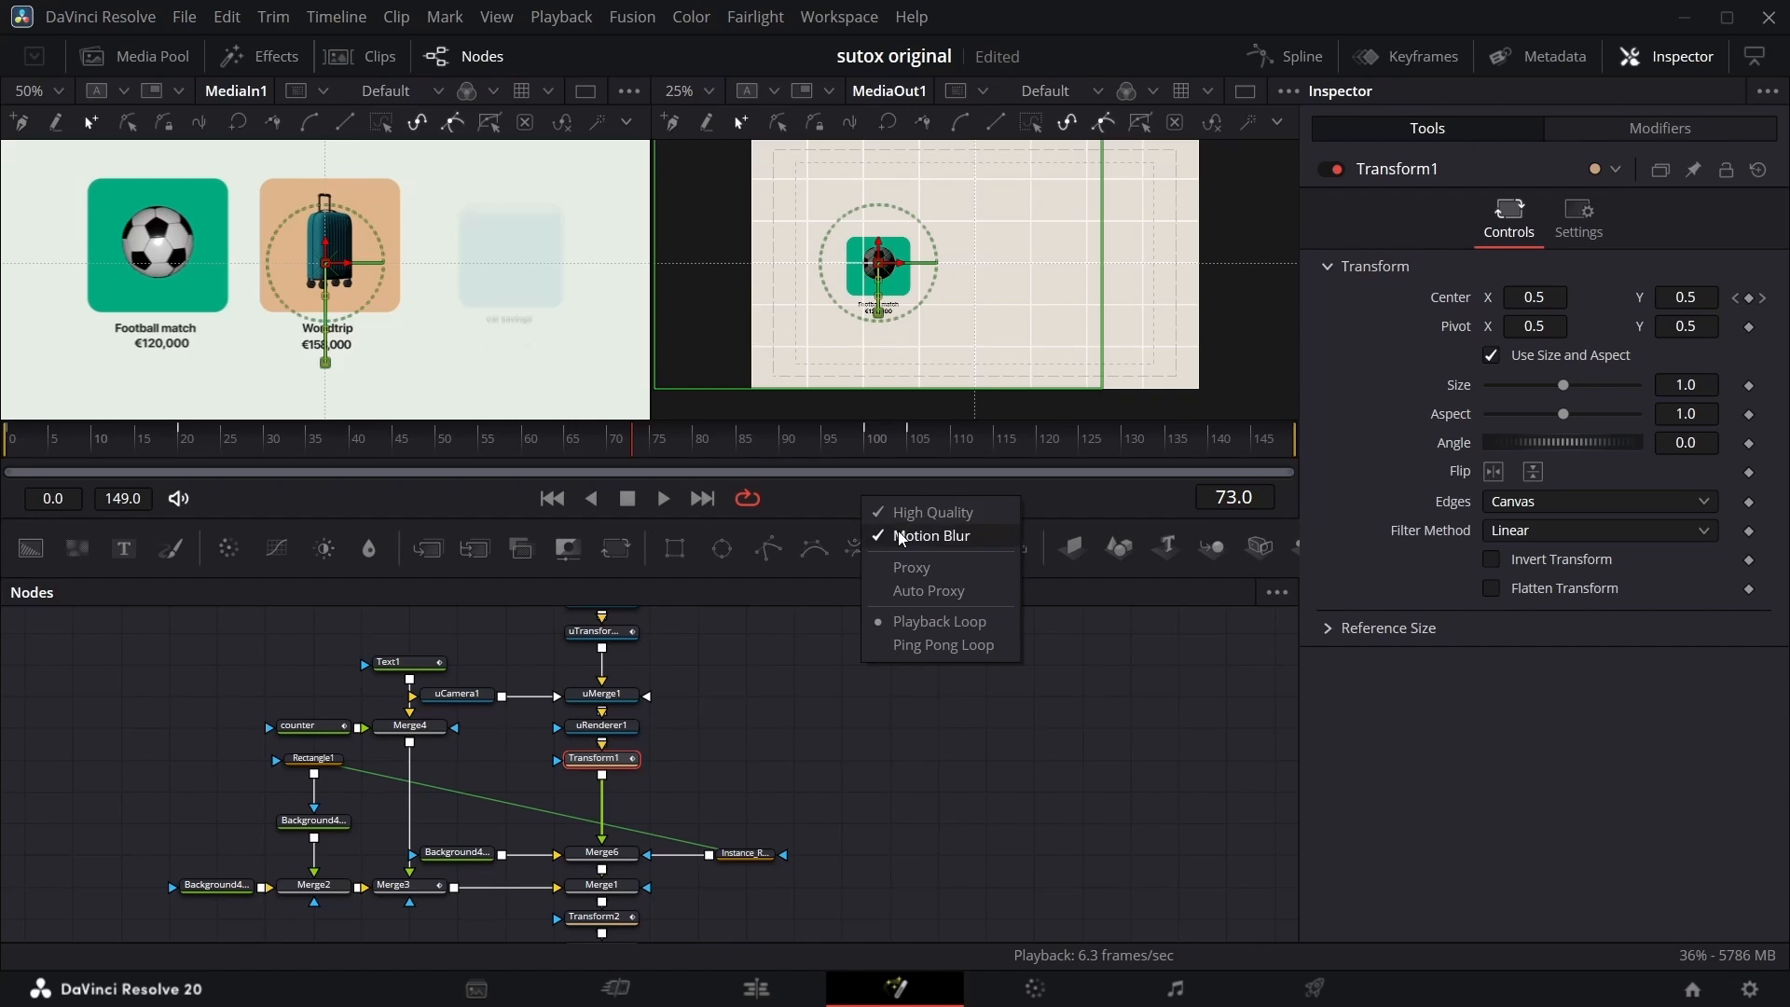
{"action": "left_click", "coordinate": [876, 536]}
{"action": "right_click", "coordinate": [878, 492]}
{"action": "left_click", "coordinate": [891, 532]}
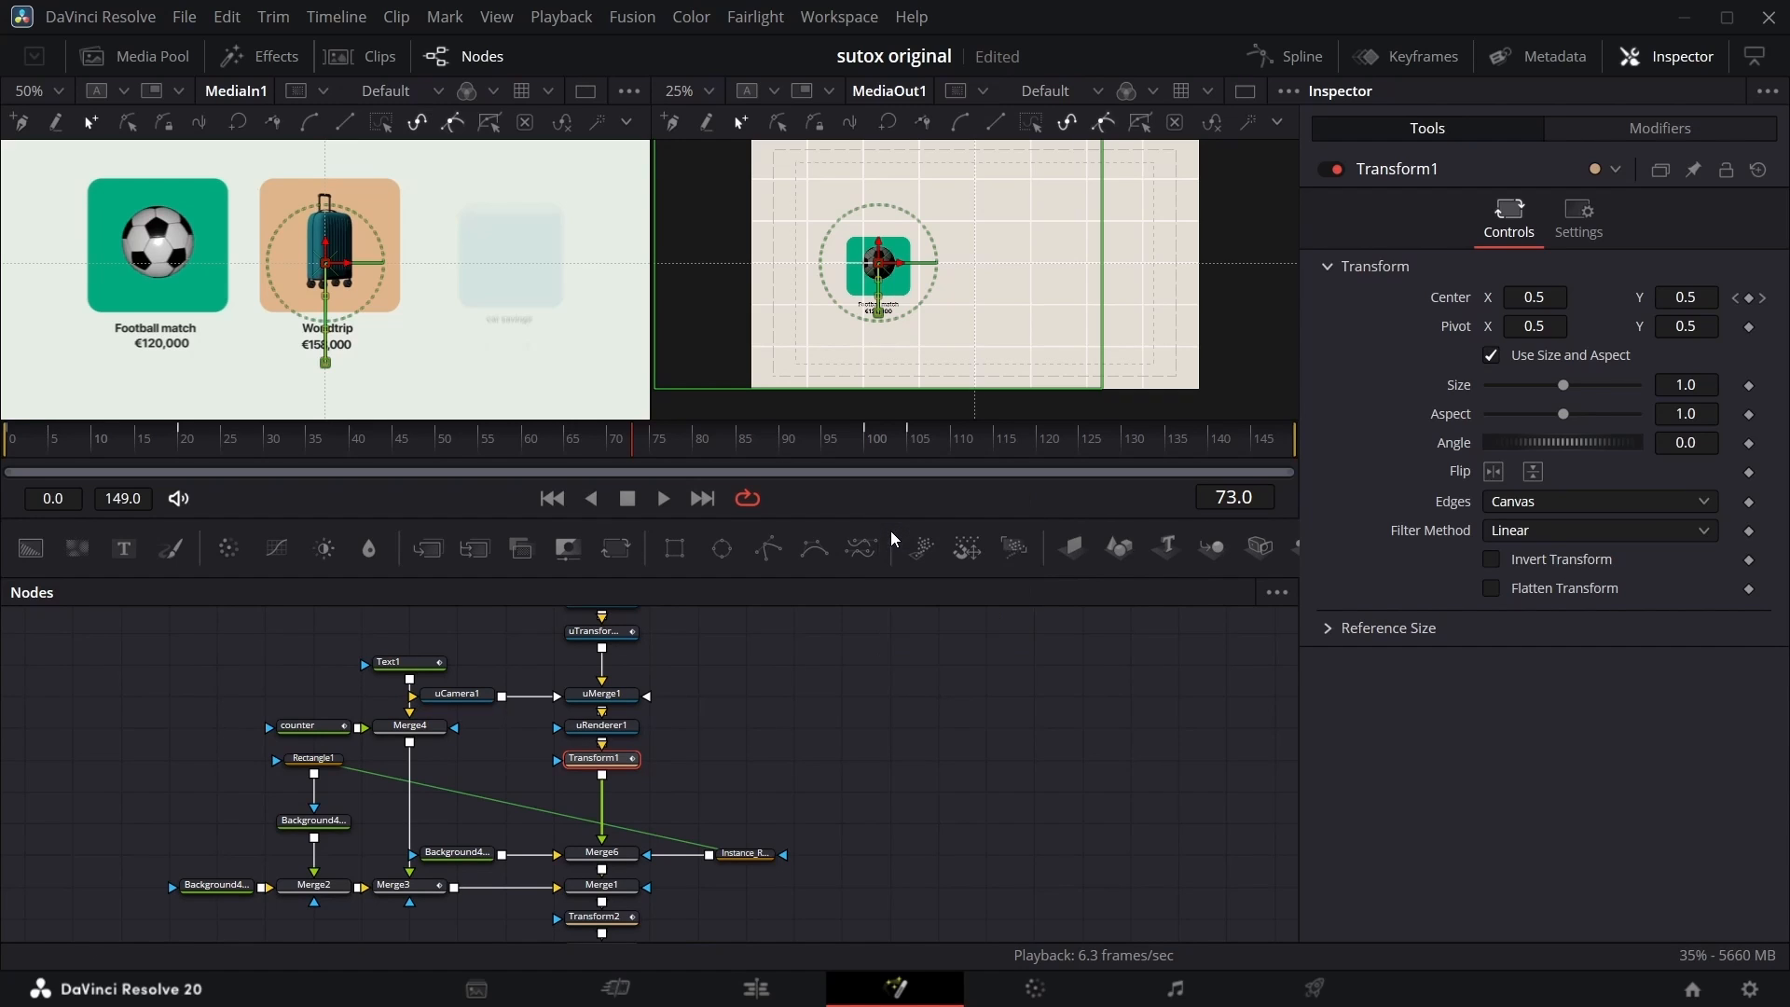
{"action": "right_click", "coordinate": [892, 505]}
{"action": "left_click", "coordinate": [907, 597]}
{"action": "right_click", "coordinate": [893, 508]}
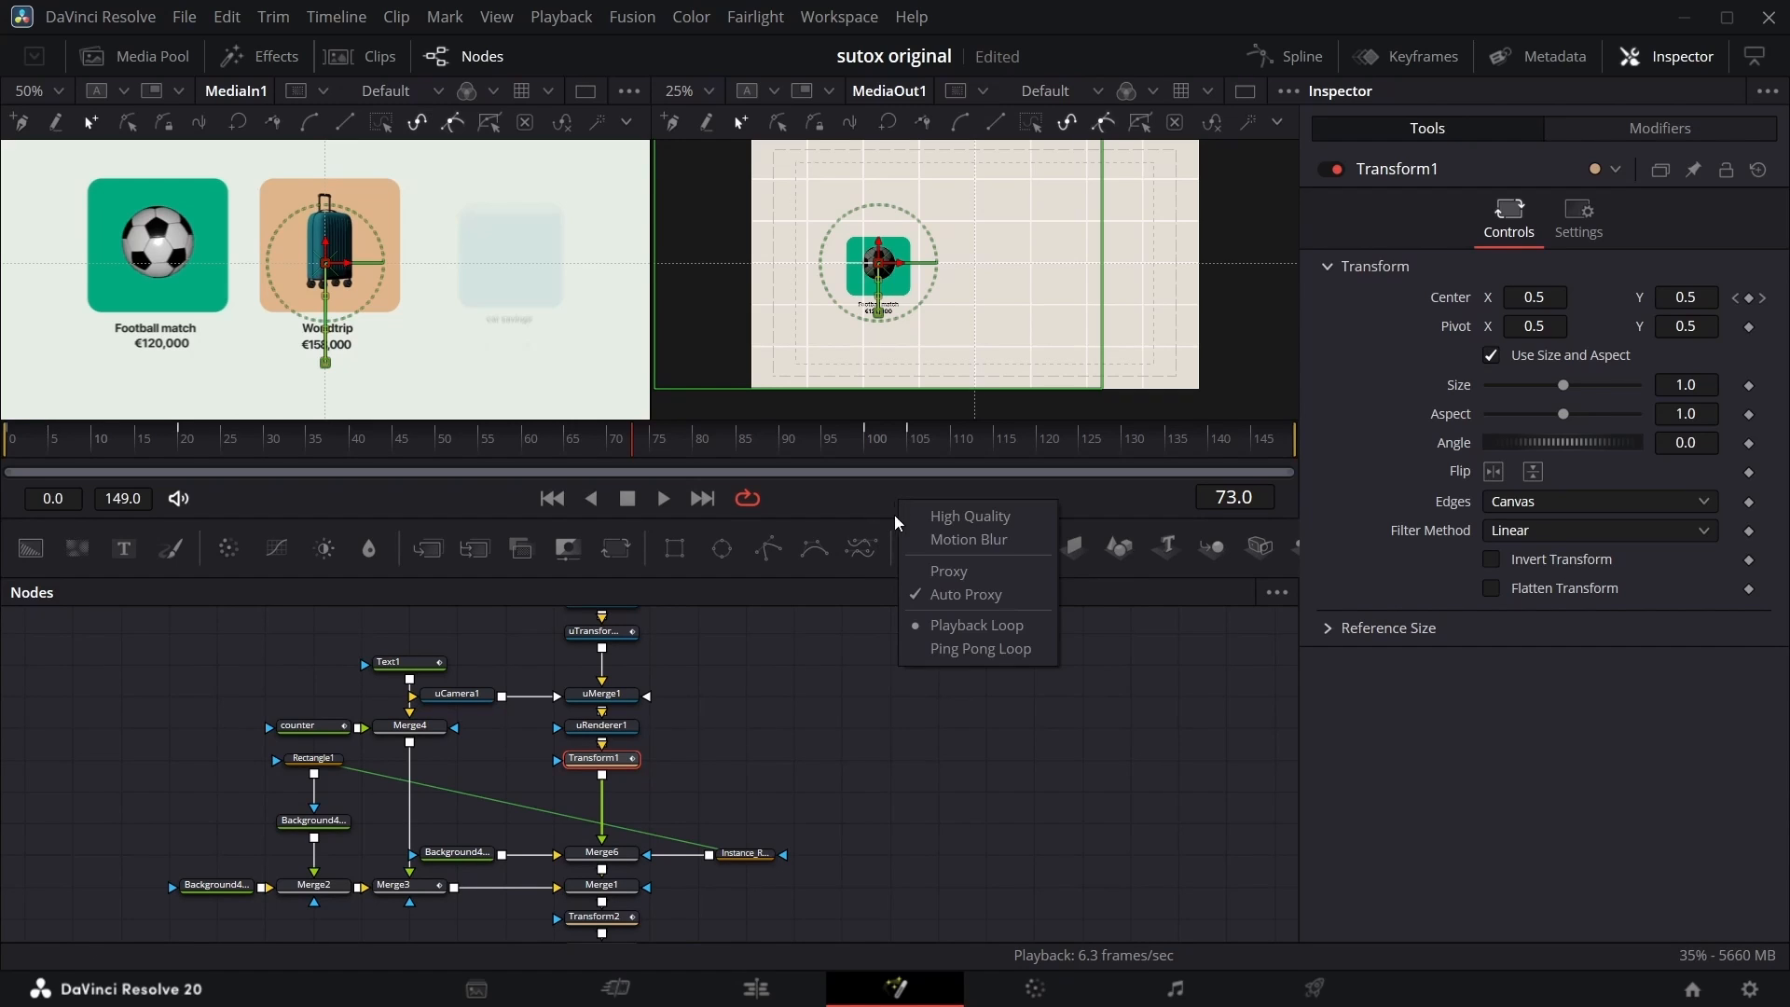
{"action": "left_click", "coordinate": [901, 565]}
Enable Motion Blur on Transform1 and Transform2, raising Transform1's Quality and Shutter Angle and setting Transform2's Quality to 8.
{"action": "left_click", "coordinate": [1578, 224]}
{"action": "left_click", "coordinate": [1492, 513]}
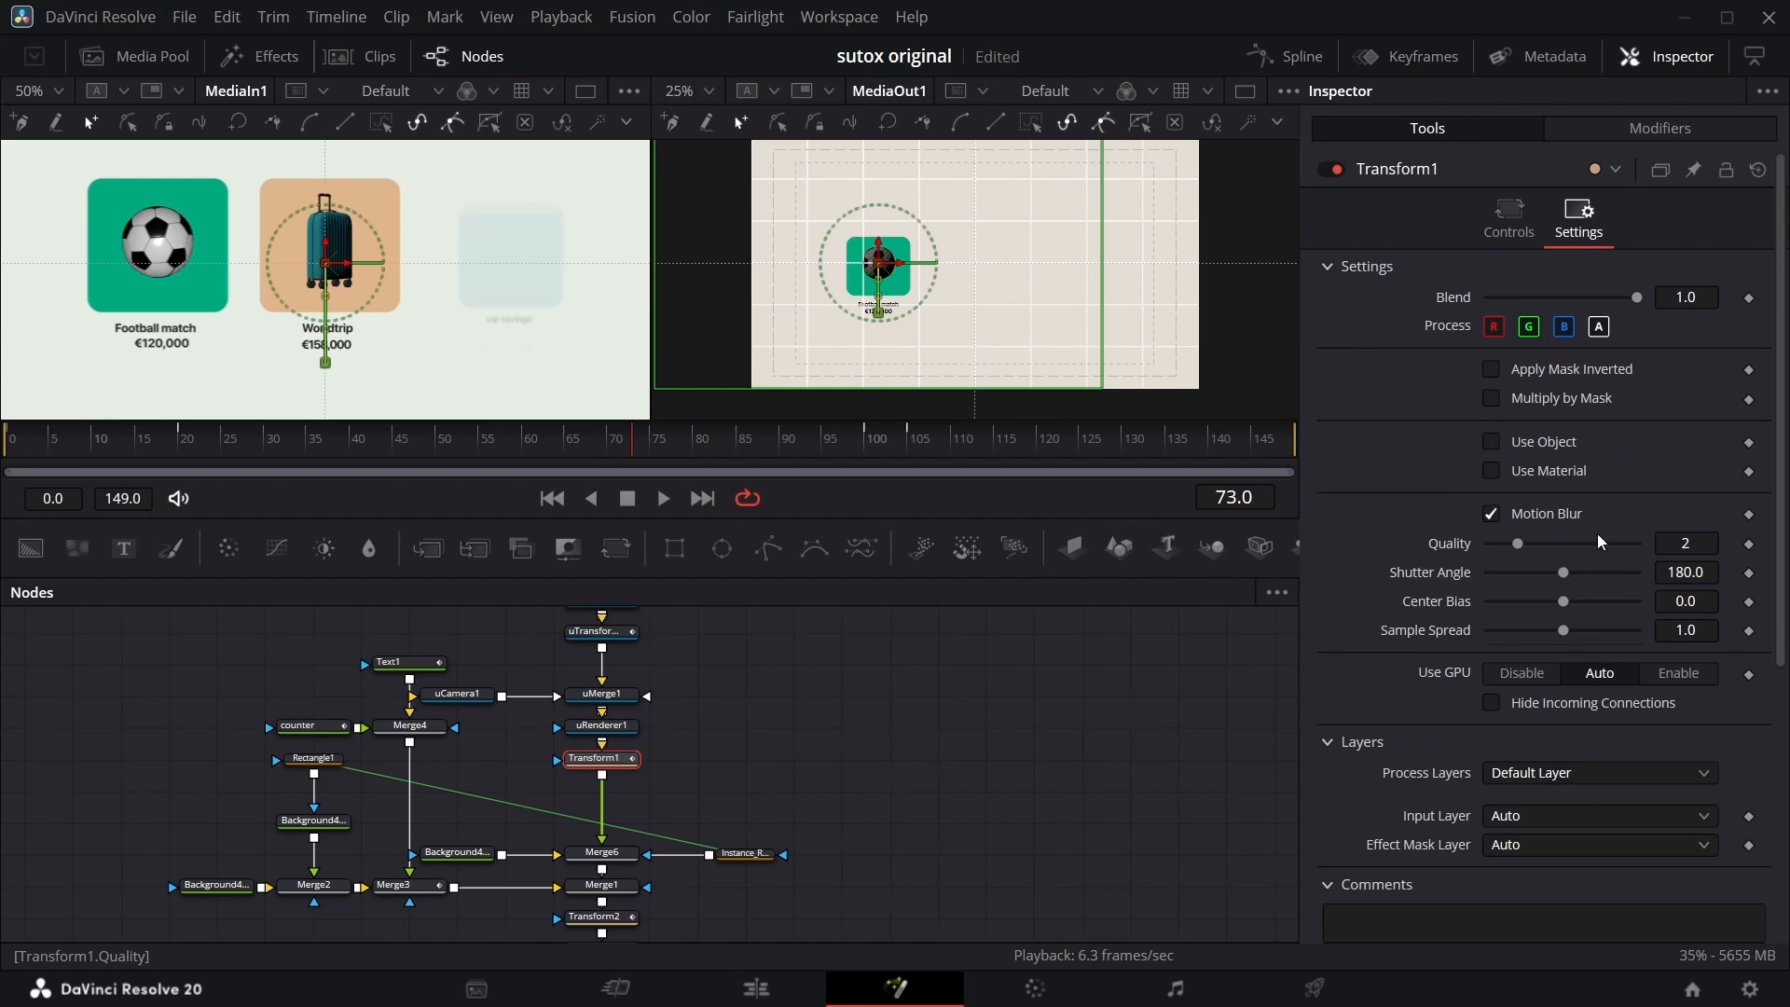
{"action": "left_click", "coordinate": [1604, 541]}
{"action": "left_click", "coordinate": [1604, 570]}
{"action": "right_click", "coordinate": [891, 503]}
{"action": "scroll", "coordinate": [771, 723], "scroll_direction": "down", "scroll_amount": 3}
{"action": "left_click", "coordinate": [596, 777]}
{"action": "left_click", "coordinate": [1589, 241]}
{"action": "left_click", "coordinate": [1492, 513]}
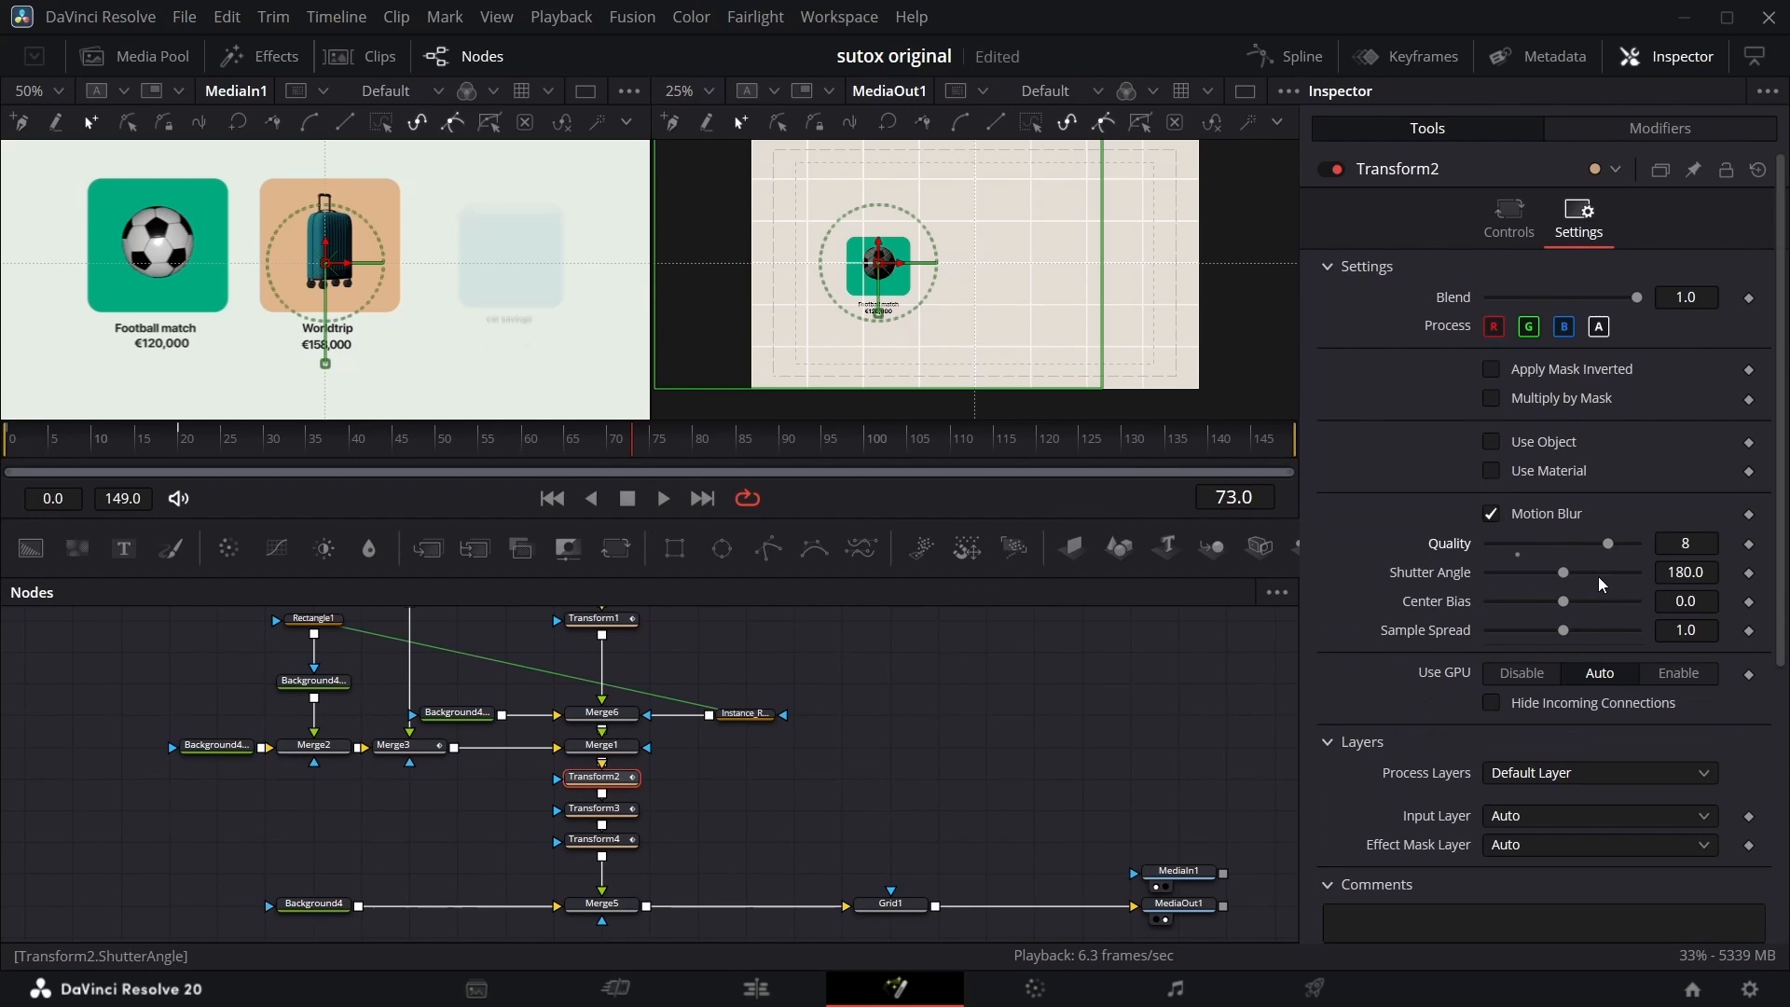
Enable Motion Blur on Transform3 and Transform4 with increased Quality and Shutter Angle.
{"action": "left_click", "coordinate": [596, 808]}
{"action": "left_click", "coordinate": [1577, 224]}
{"action": "left_click", "coordinate": [1492, 512]}
{"action": "left_click", "coordinate": [1601, 571]}
{"action": "left_click", "coordinate": [597, 839]}
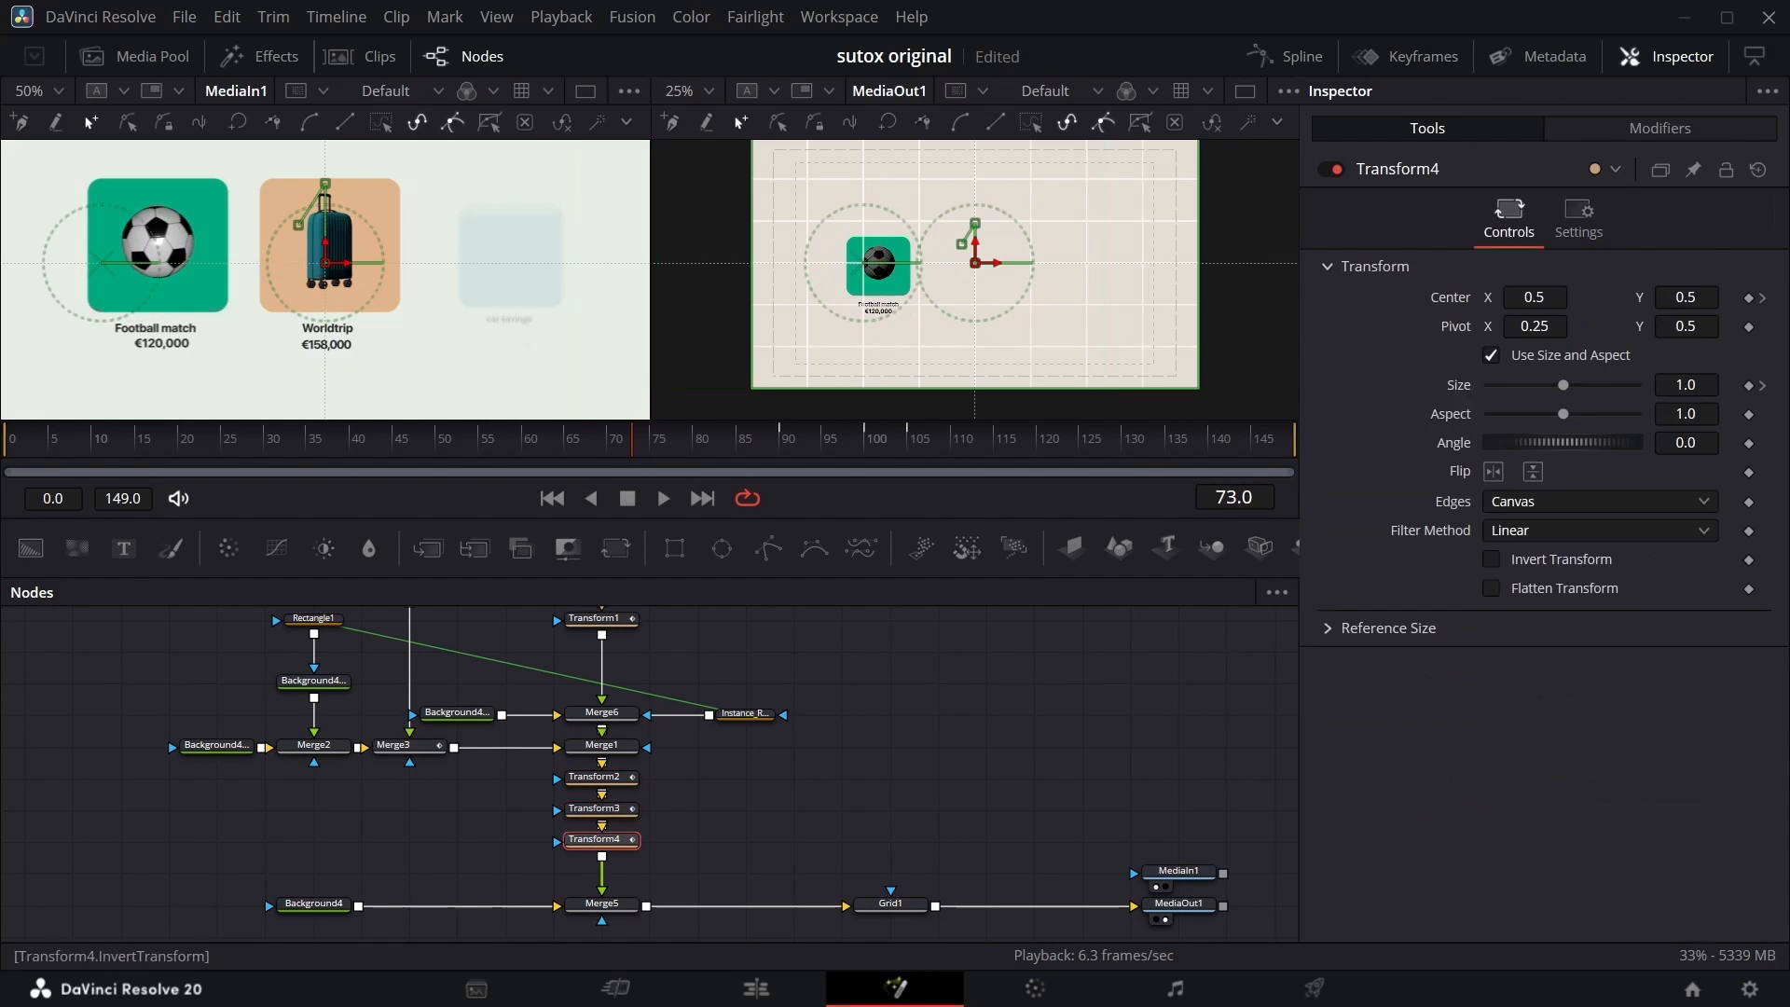
{"action": "left_click", "coordinate": [1578, 223]}
{"action": "left_click", "coordinate": [1492, 513]}
{"action": "left_click", "coordinate": [1606, 544]}
{"action": "left_click", "coordinate": [1605, 571]}
Enable Motion Blur on Text1 and counter, giving counter a Quality of 8 and a Shutter Angle of 280.
{"action": "scroll", "coordinate": [699, 793], "scroll_direction": "up", "scroll_amount": 3}
{"action": "left_click", "coordinate": [409, 662]}
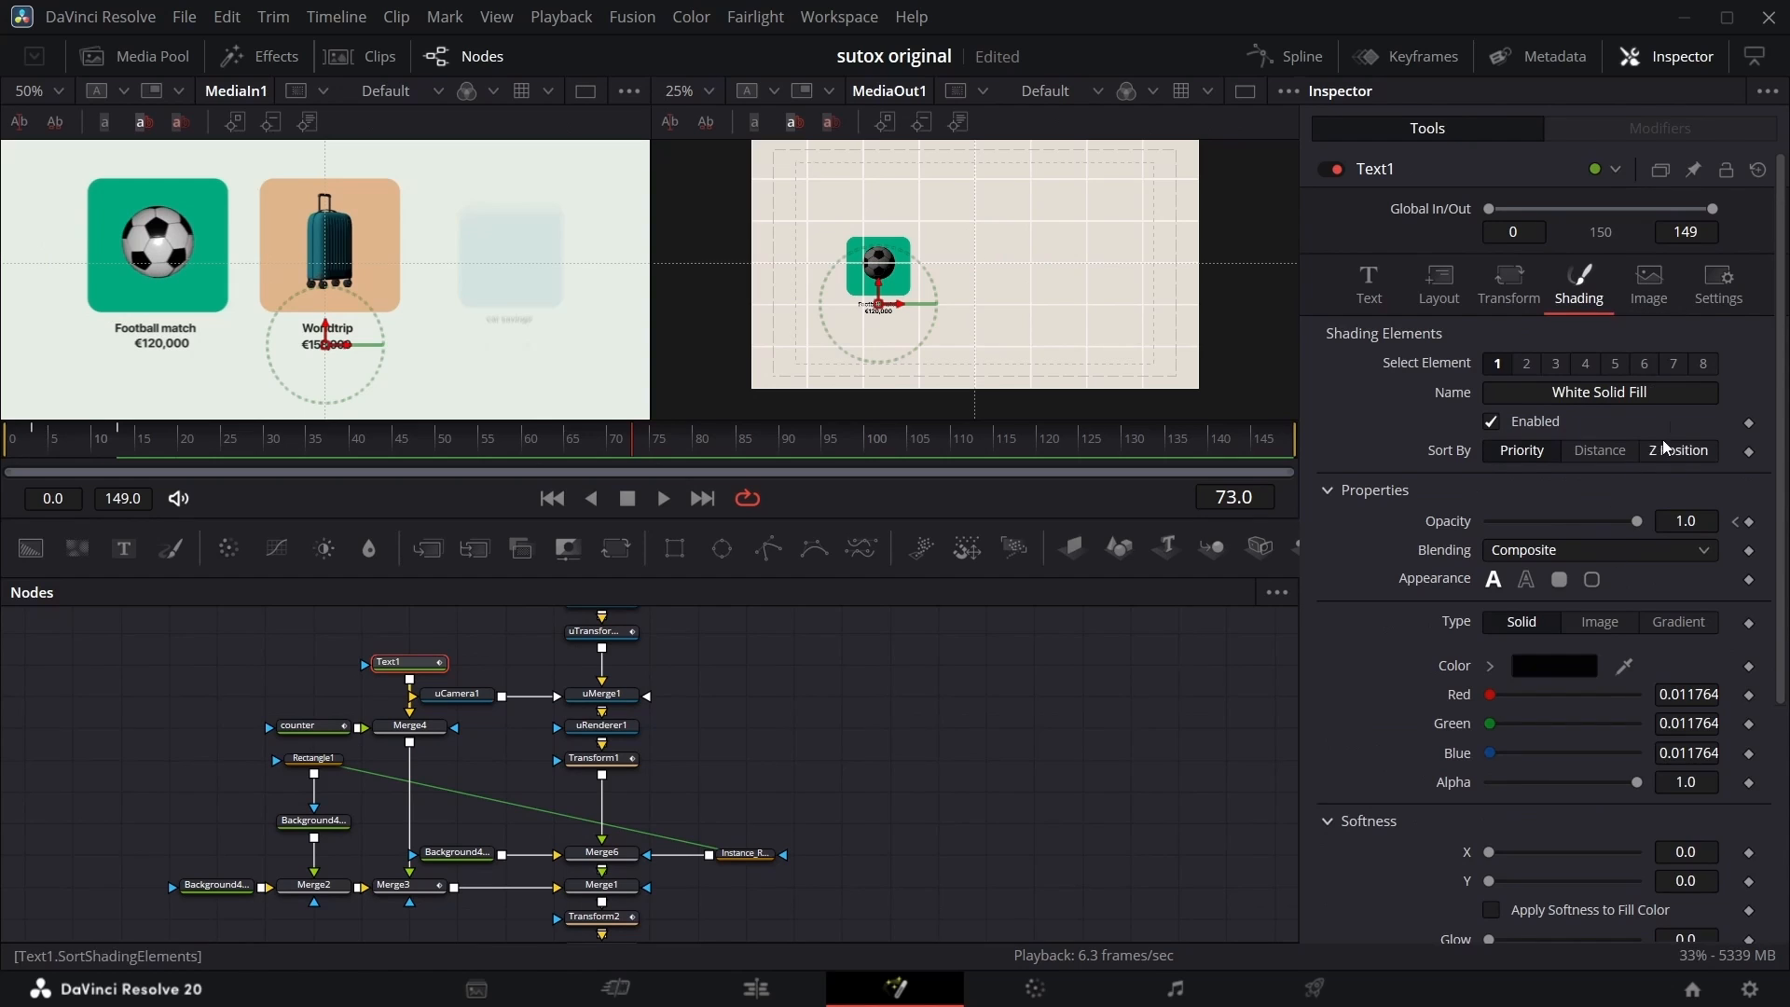
{"action": "left_click", "coordinate": [1718, 280]}
{"action": "left_click", "coordinate": [1492, 434]}
{"action": "left_click", "coordinate": [297, 725]}
{"action": "left_click", "coordinate": [1719, 280]}
{"action": "left_click", "coordinate": [1492, 434]}
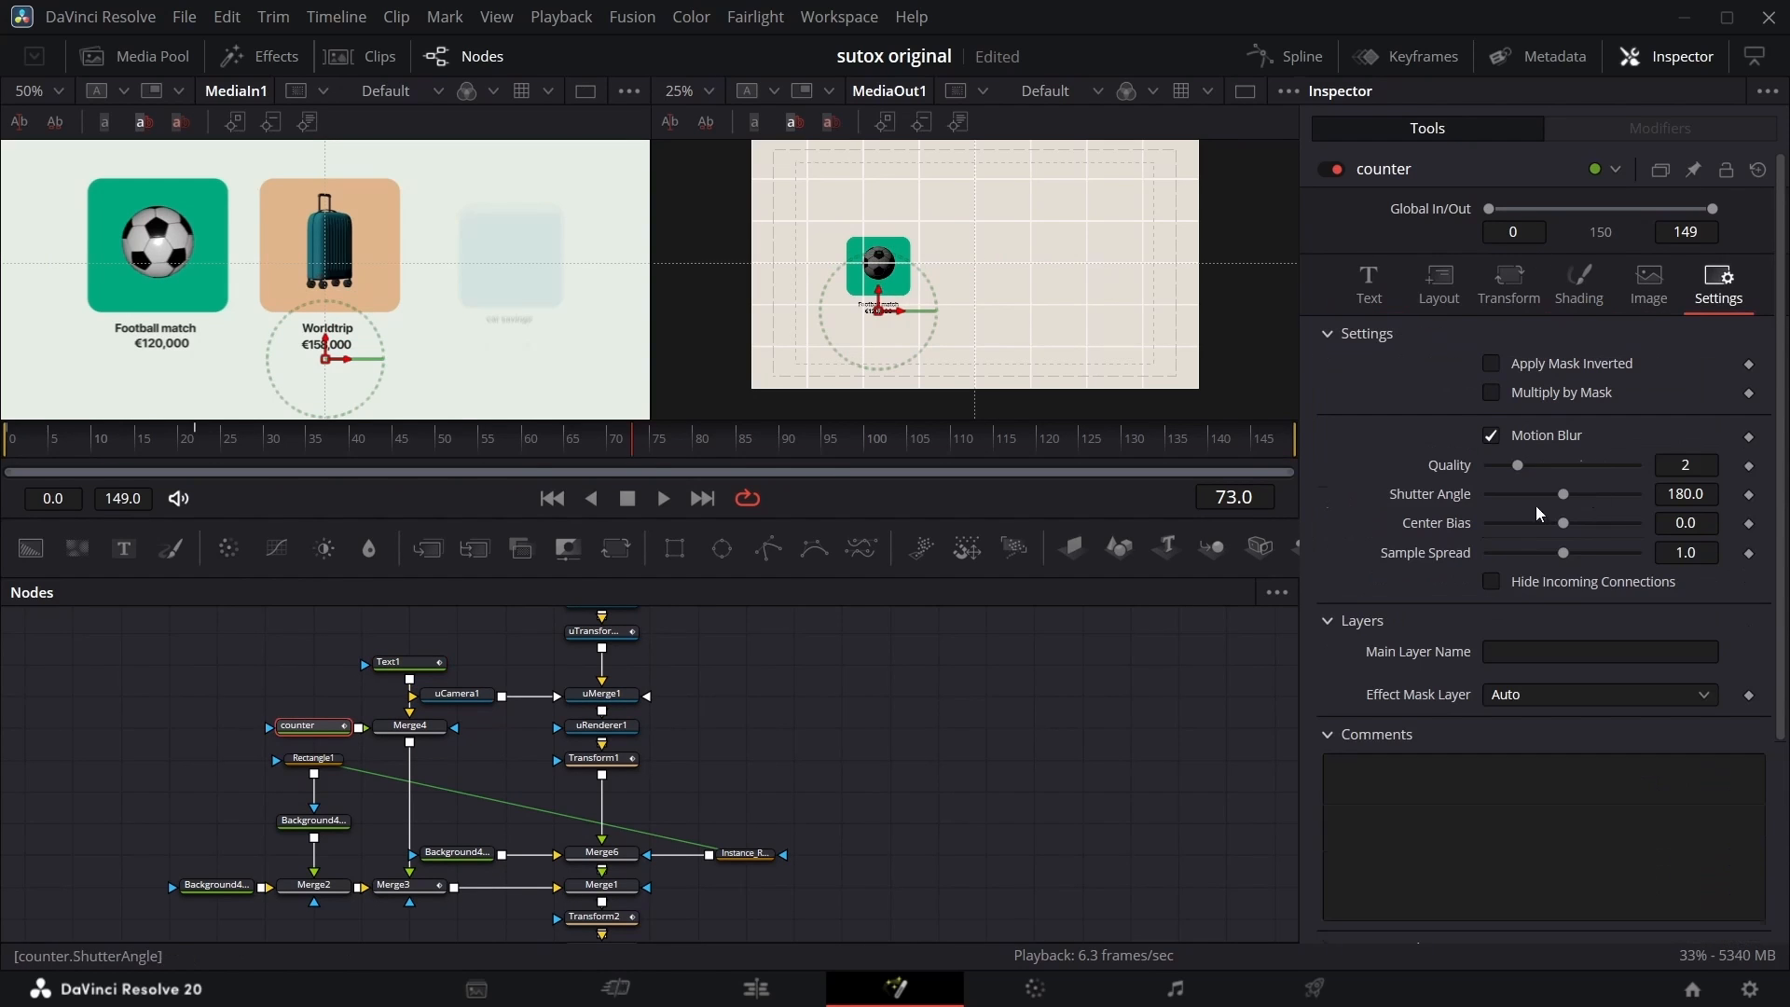
{"action": "left_click", "coordinate": [1609, 465]}
{"action": "left_click", "coordinate": [1604, 494]}
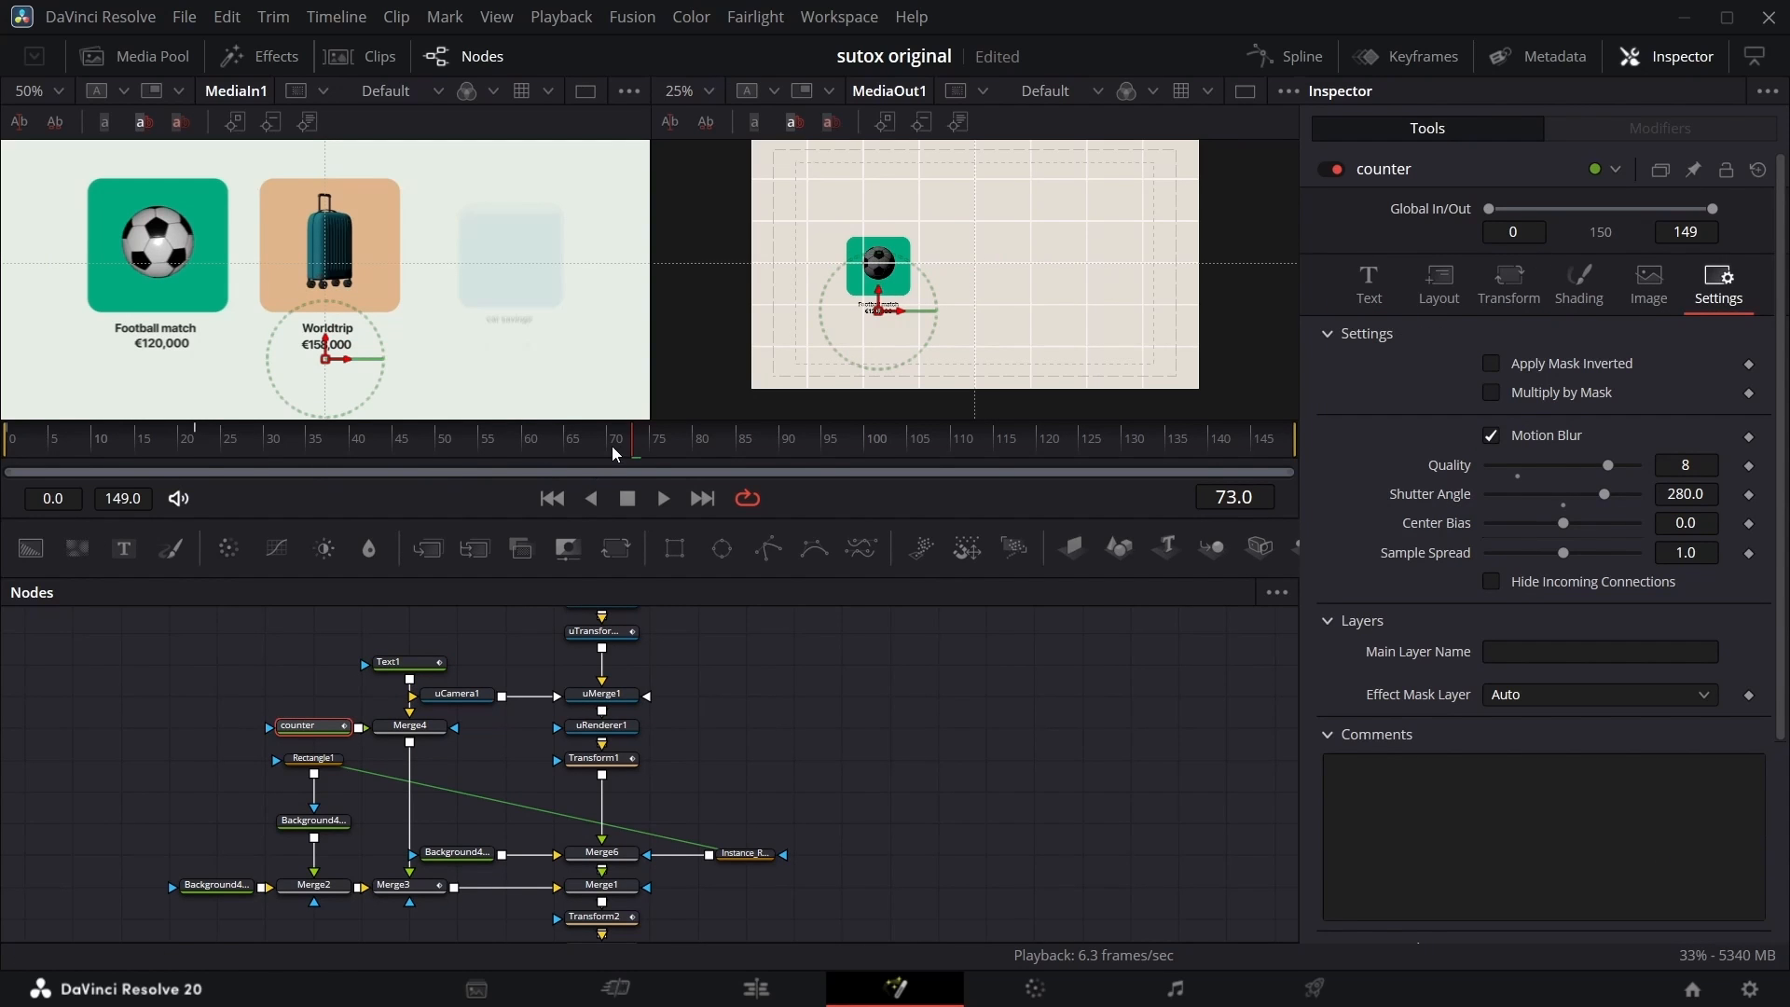
Duplicate the football card's whole node branch through Transform4 and merge the copy's output over Merge5's output.
{"action": "left_click_drag", "start_coordinate": [612, 446], "coordinate": [1093, 494]}
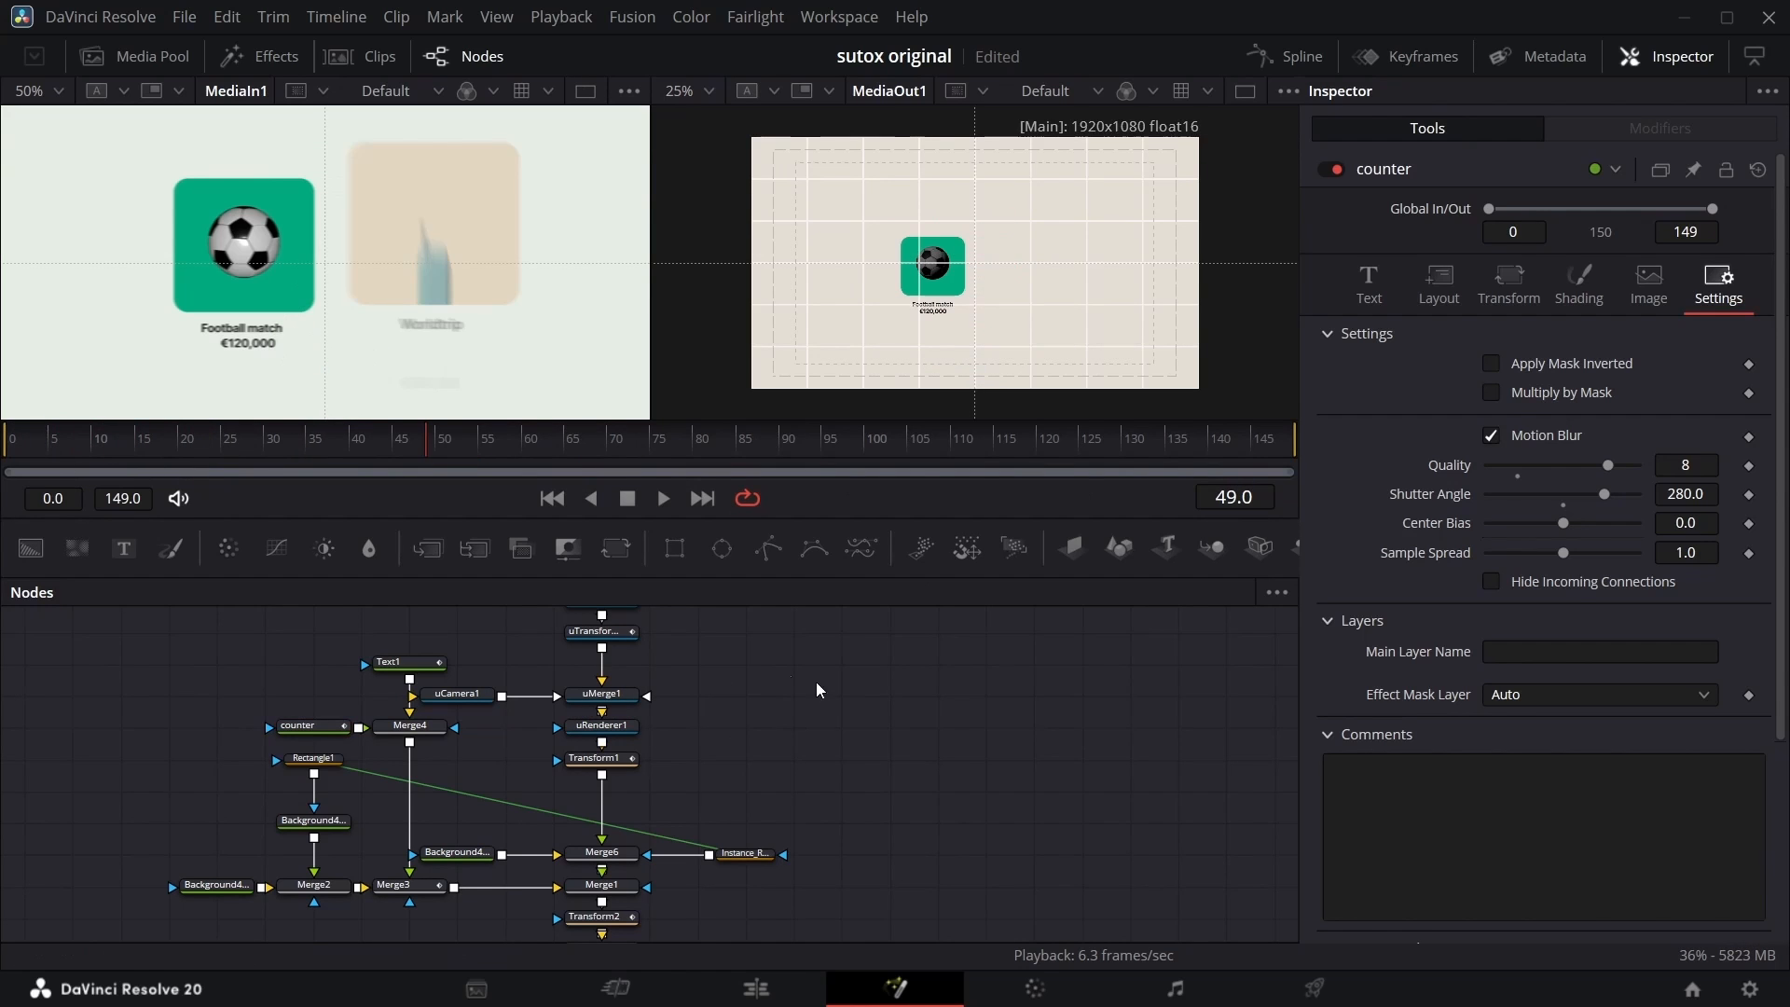
{"action": "scroll", "coordinate": [457, 802], "scroll_direction": "up", "scroll_amount": 3}
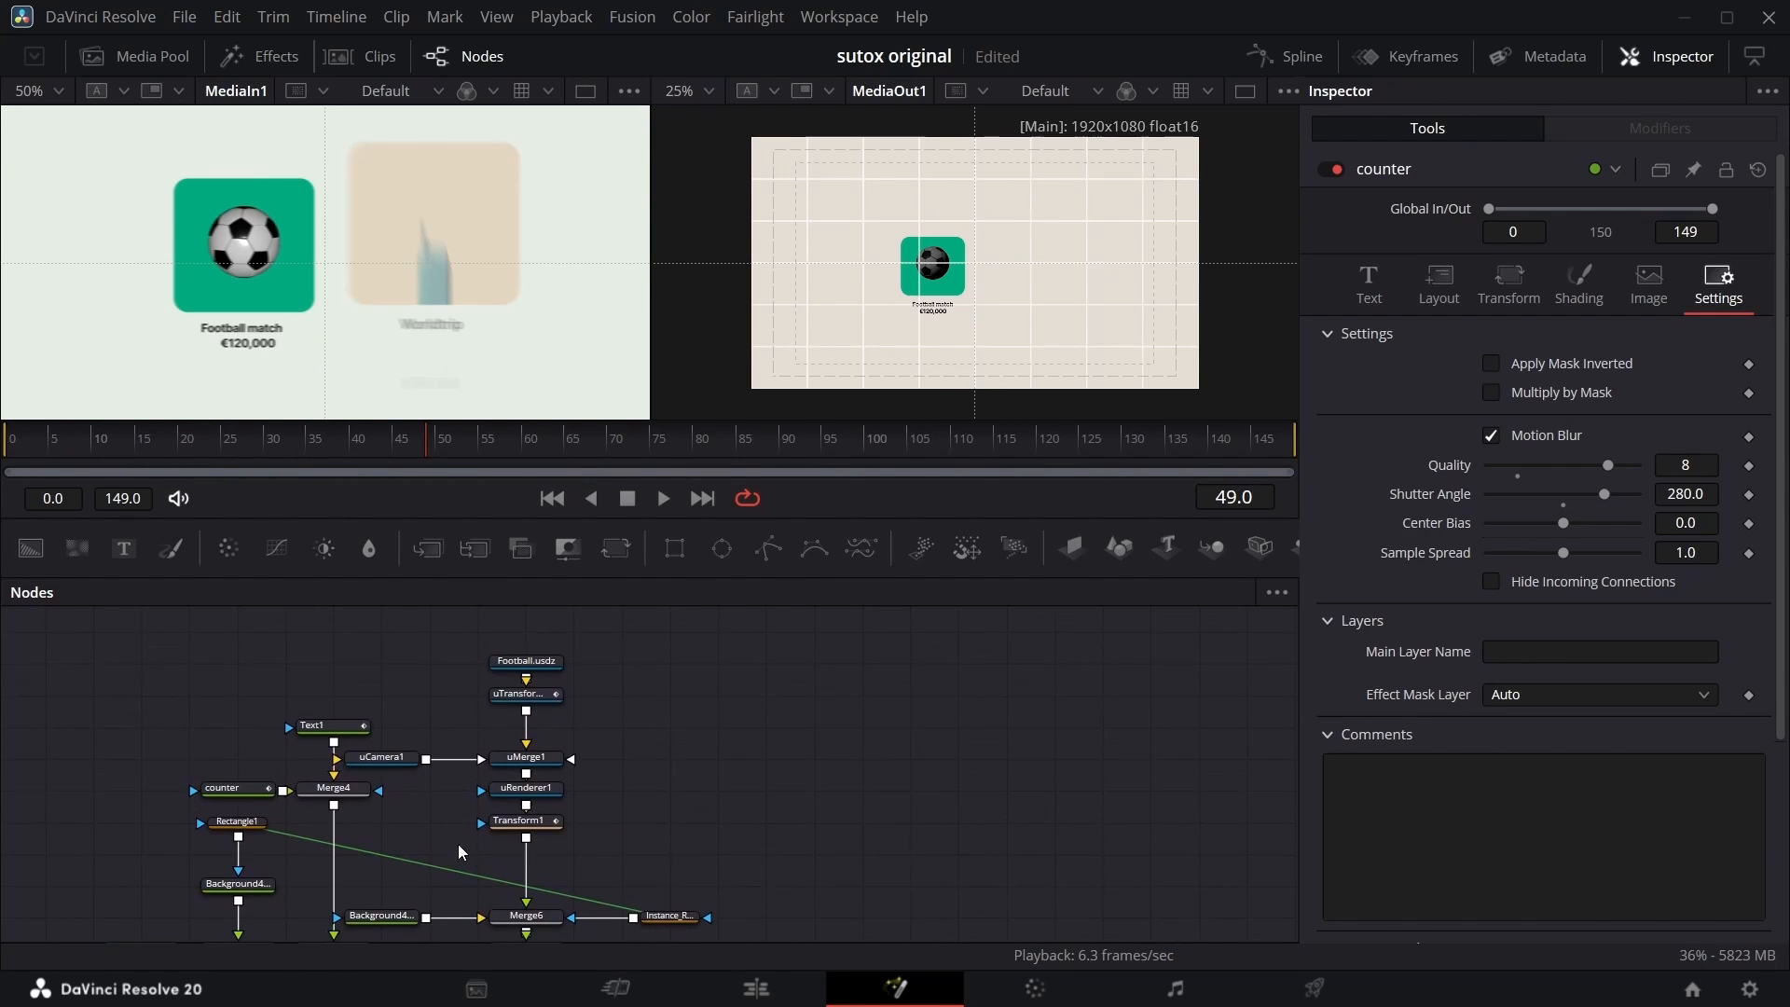
{"action": "left_click_drag", "start_coordinate": [104, 639], "coordinate": [662, 736]}
{"action": "left_click", "coordinate": [470, 679]}
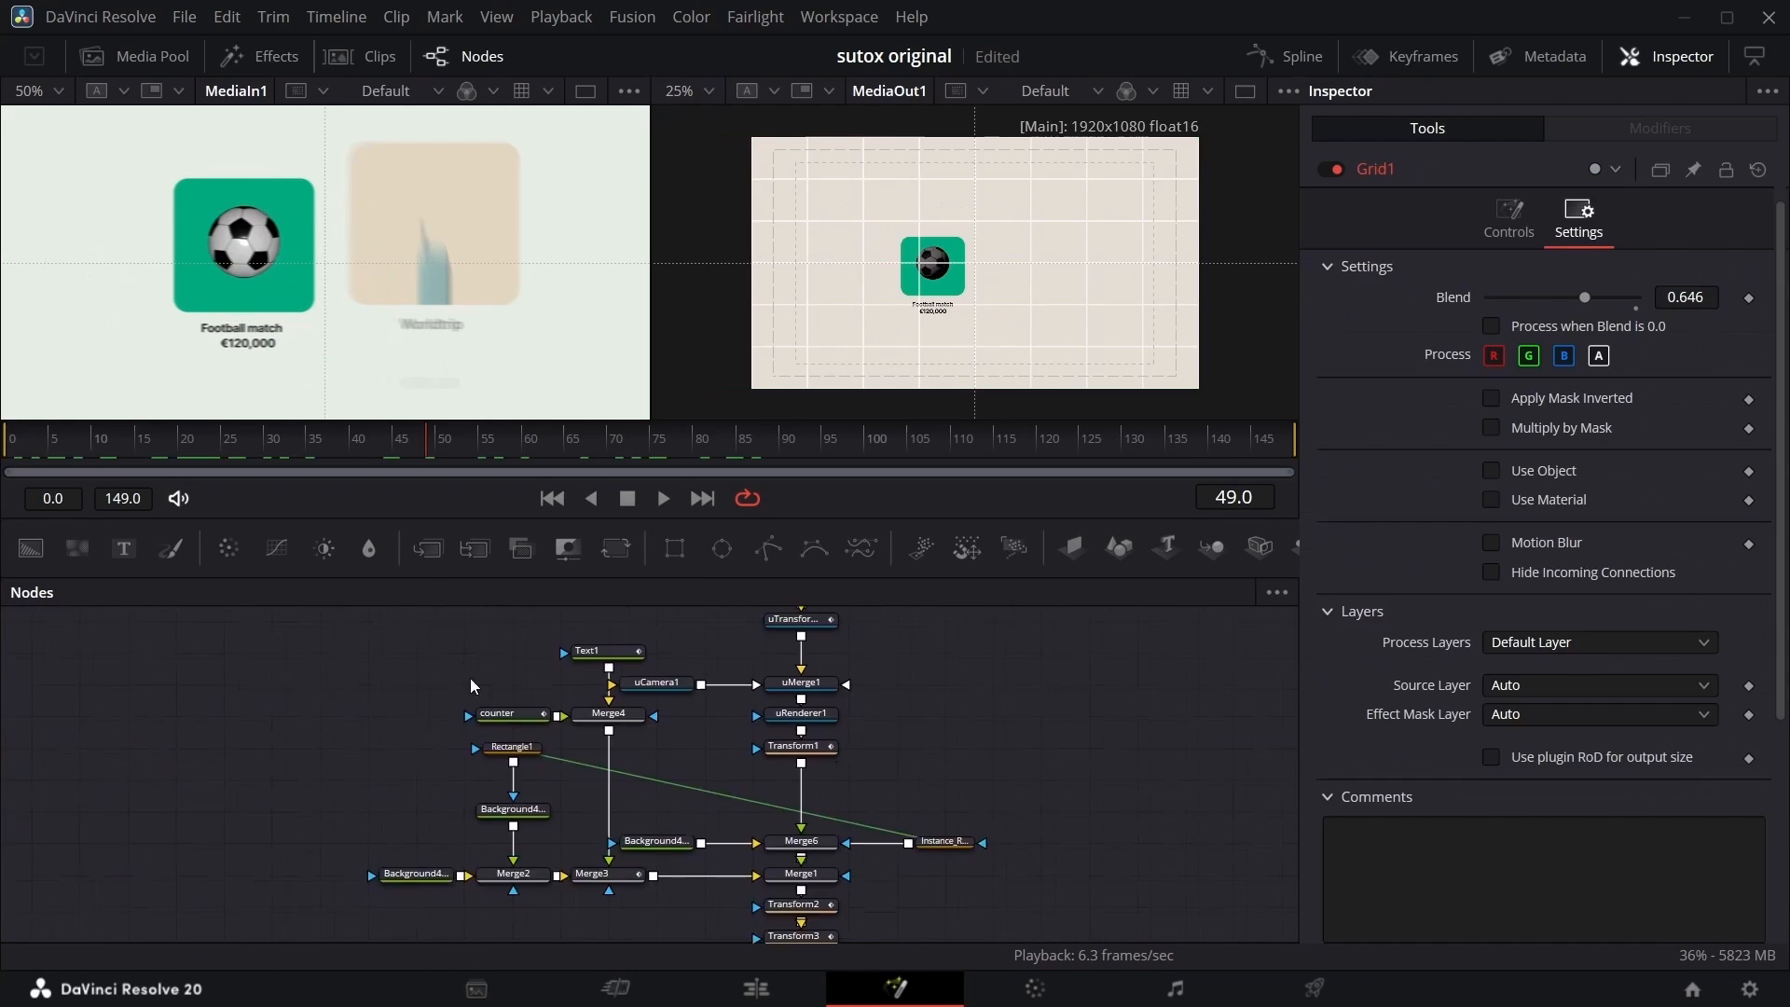
{"action": "left_click_drag", "start_coordinate": [471, 683], "coordinate": [377, 756]}
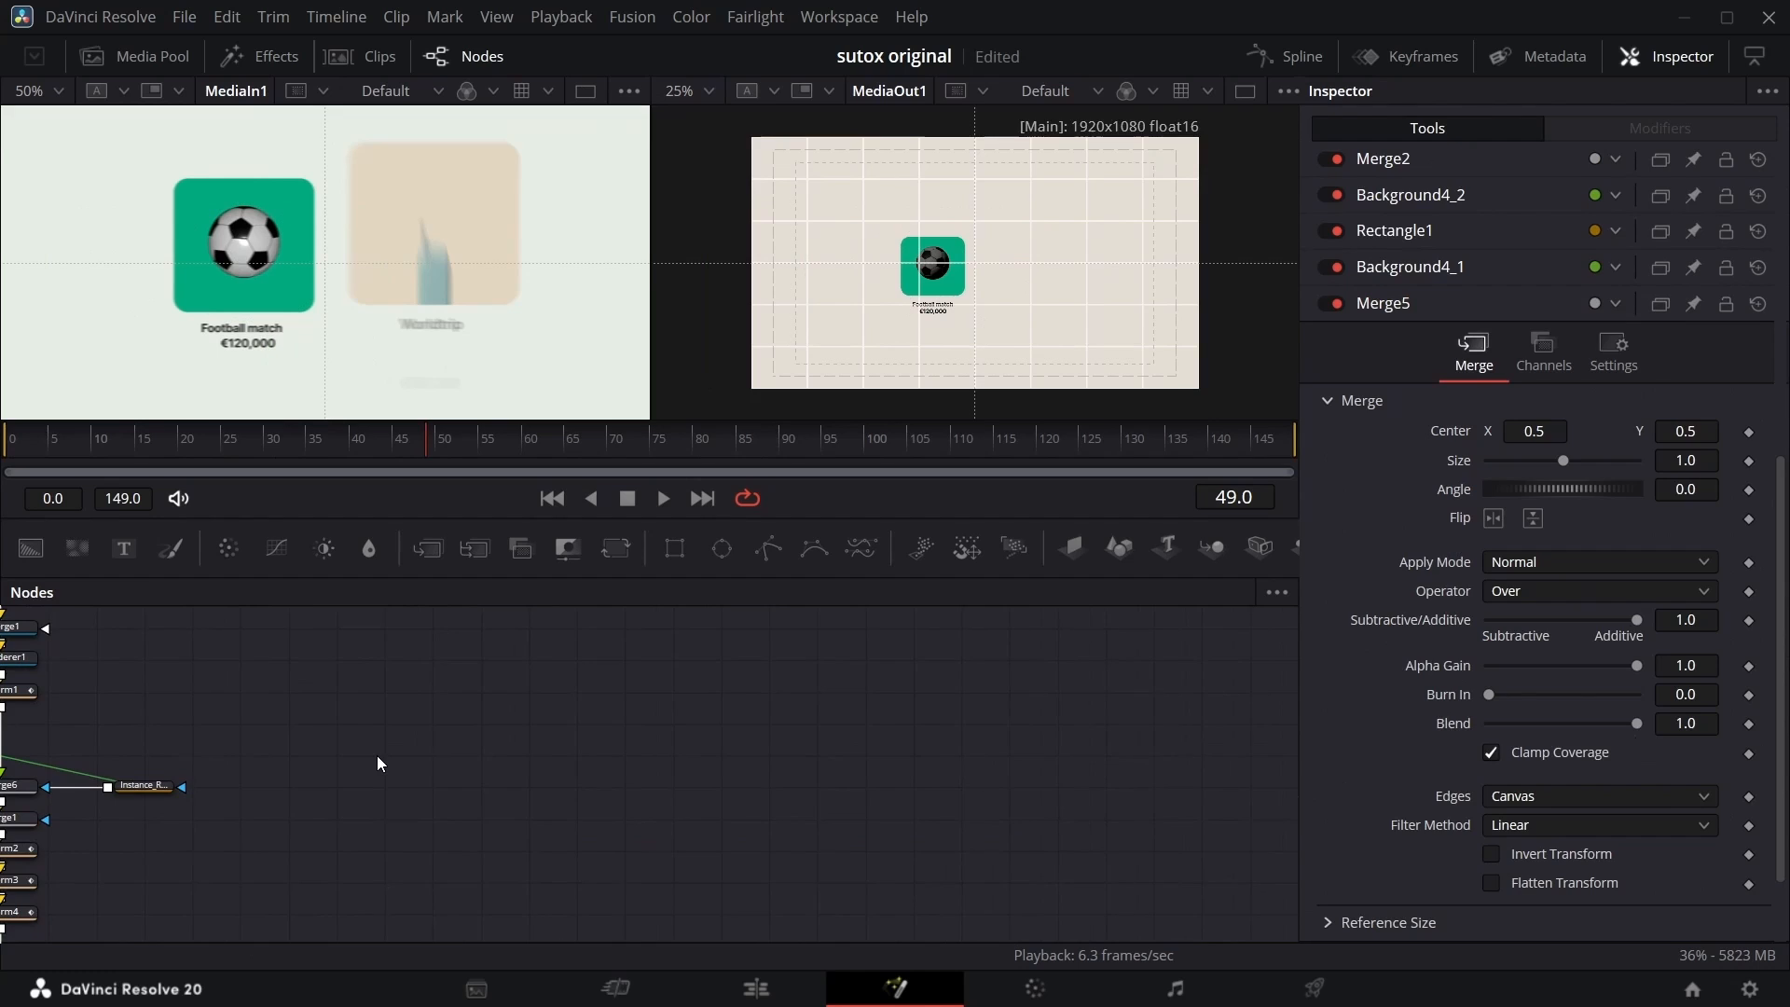
{"action": "key", "text": "ctrl+v"}
{"action": "scroll", "coordinate": [560, 746], "scroll_direction": "down", "scroll_amount": 3}
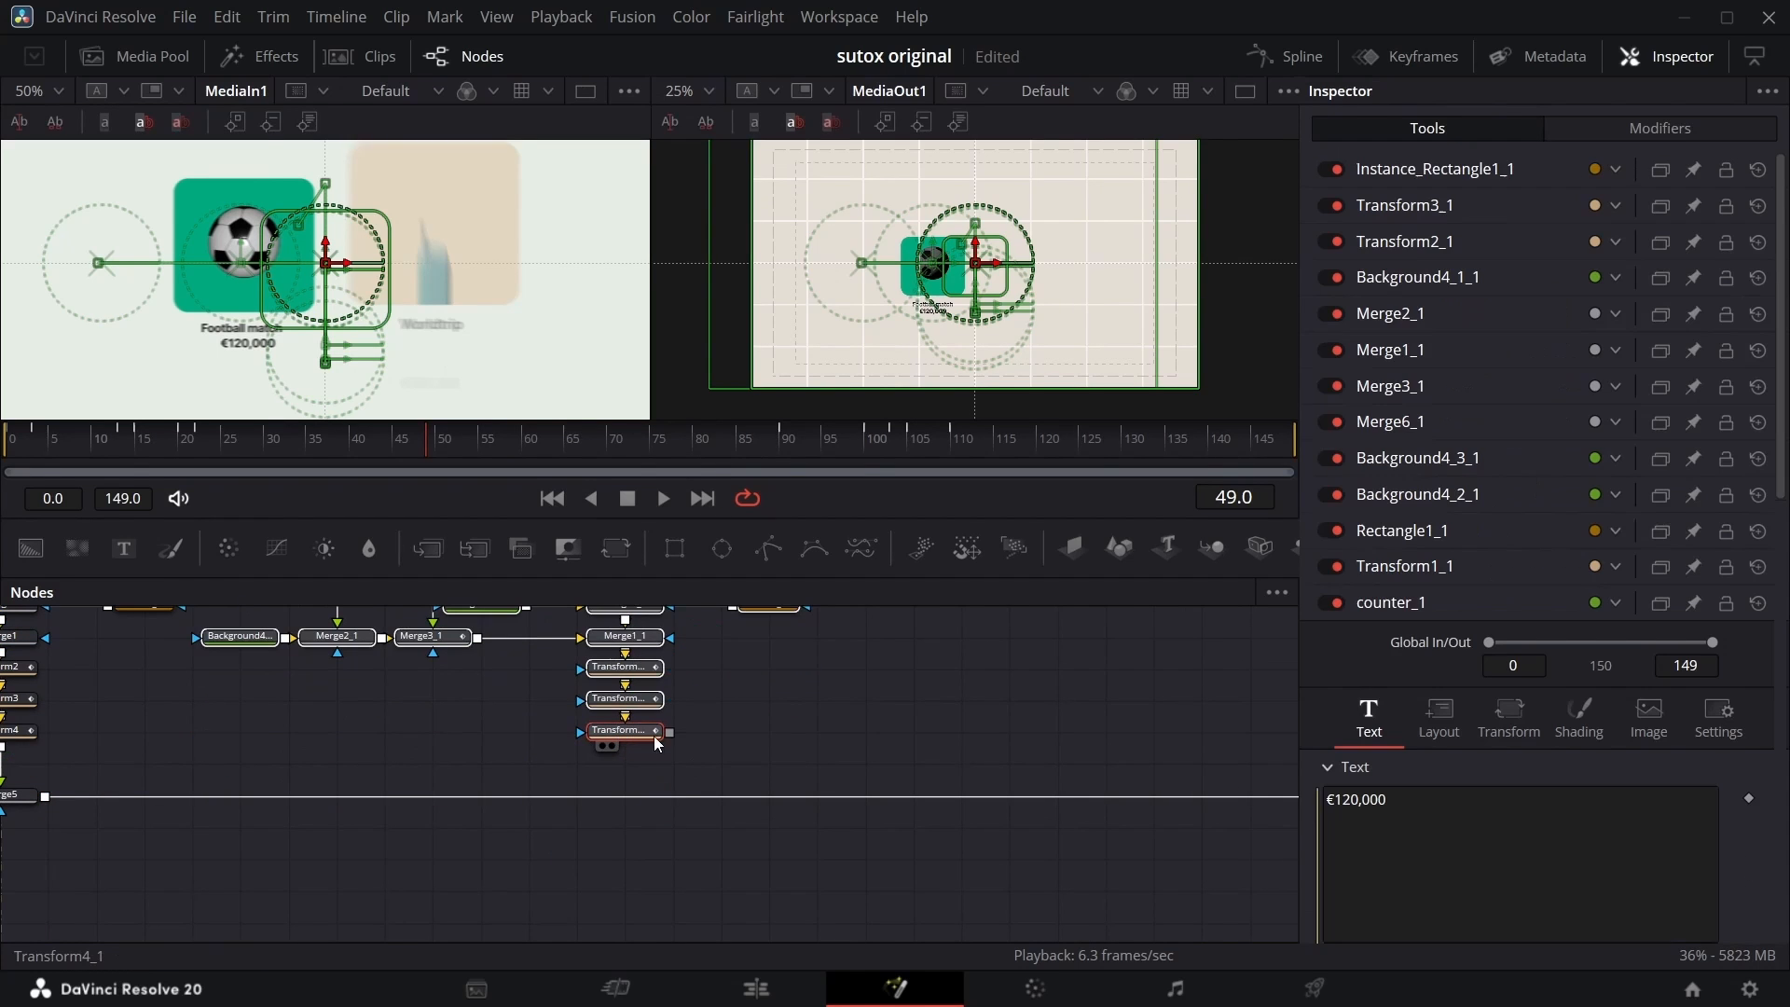
{"action": "left_click_drag", "start_coordinate": [670, 733], "coordinate": [49, 800]}
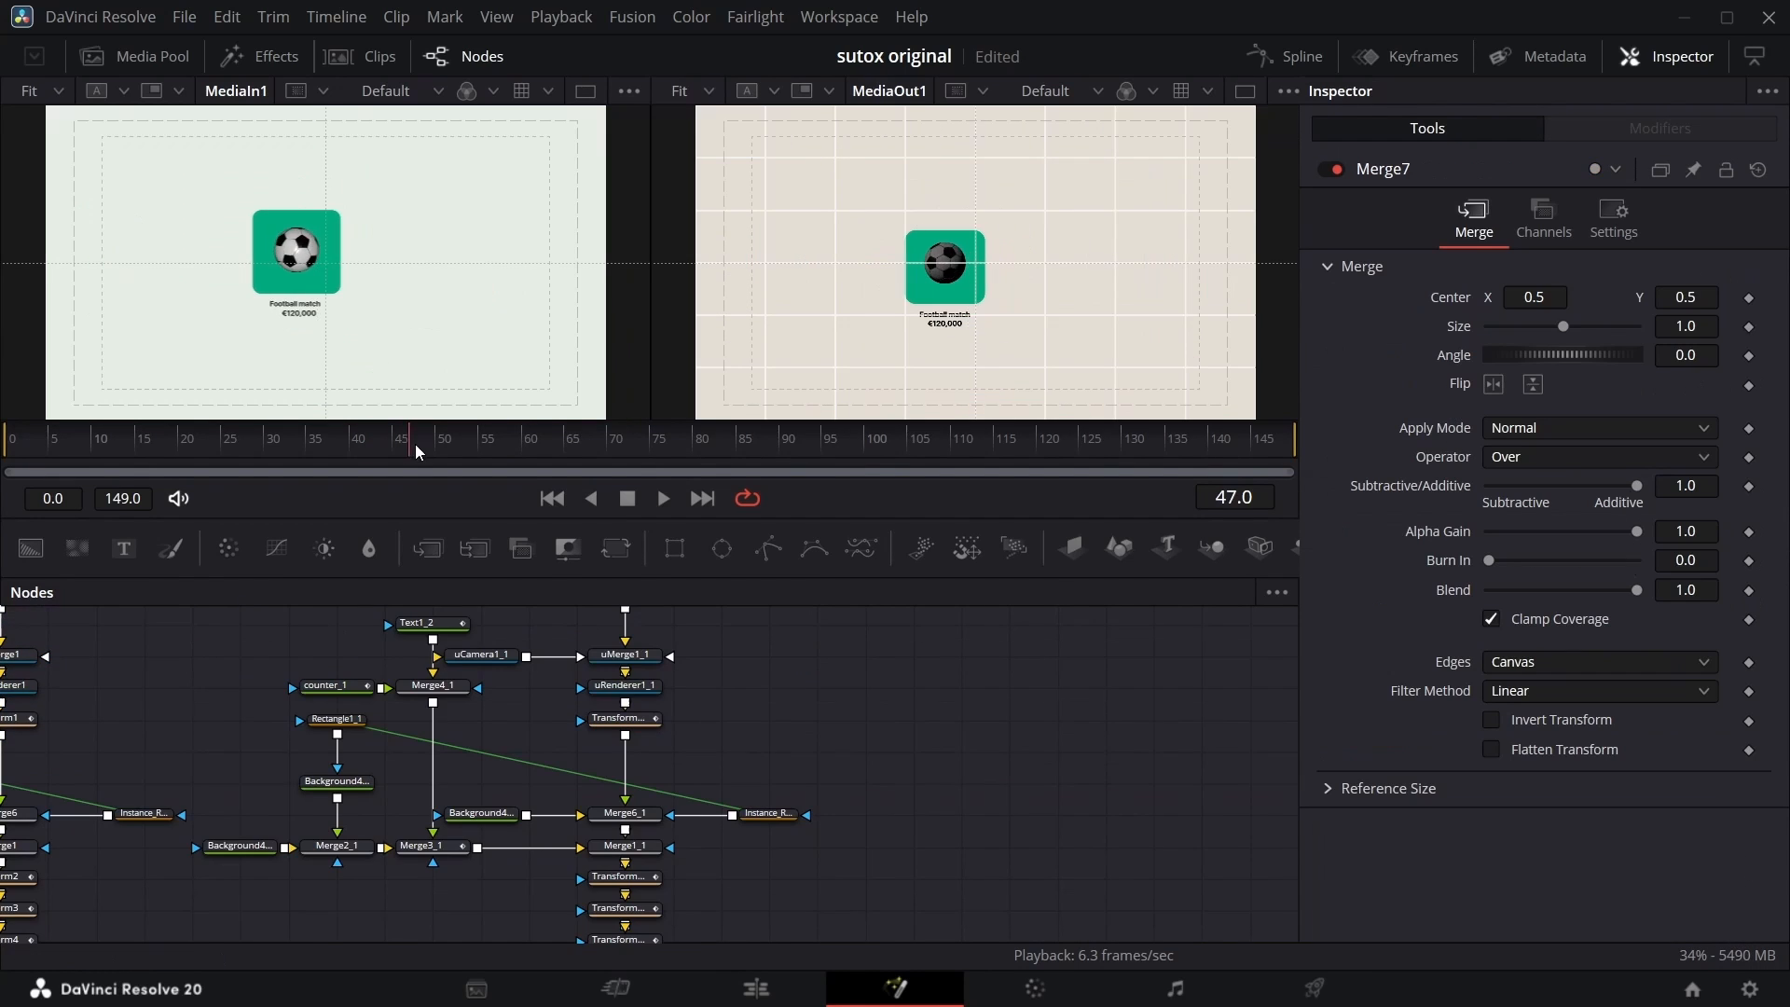
Go to frame 55 and disable the Grid1 node.
{"action": "left_click_drag", "start_coordinate": [416, 444], "coordinate": [481, 457]}
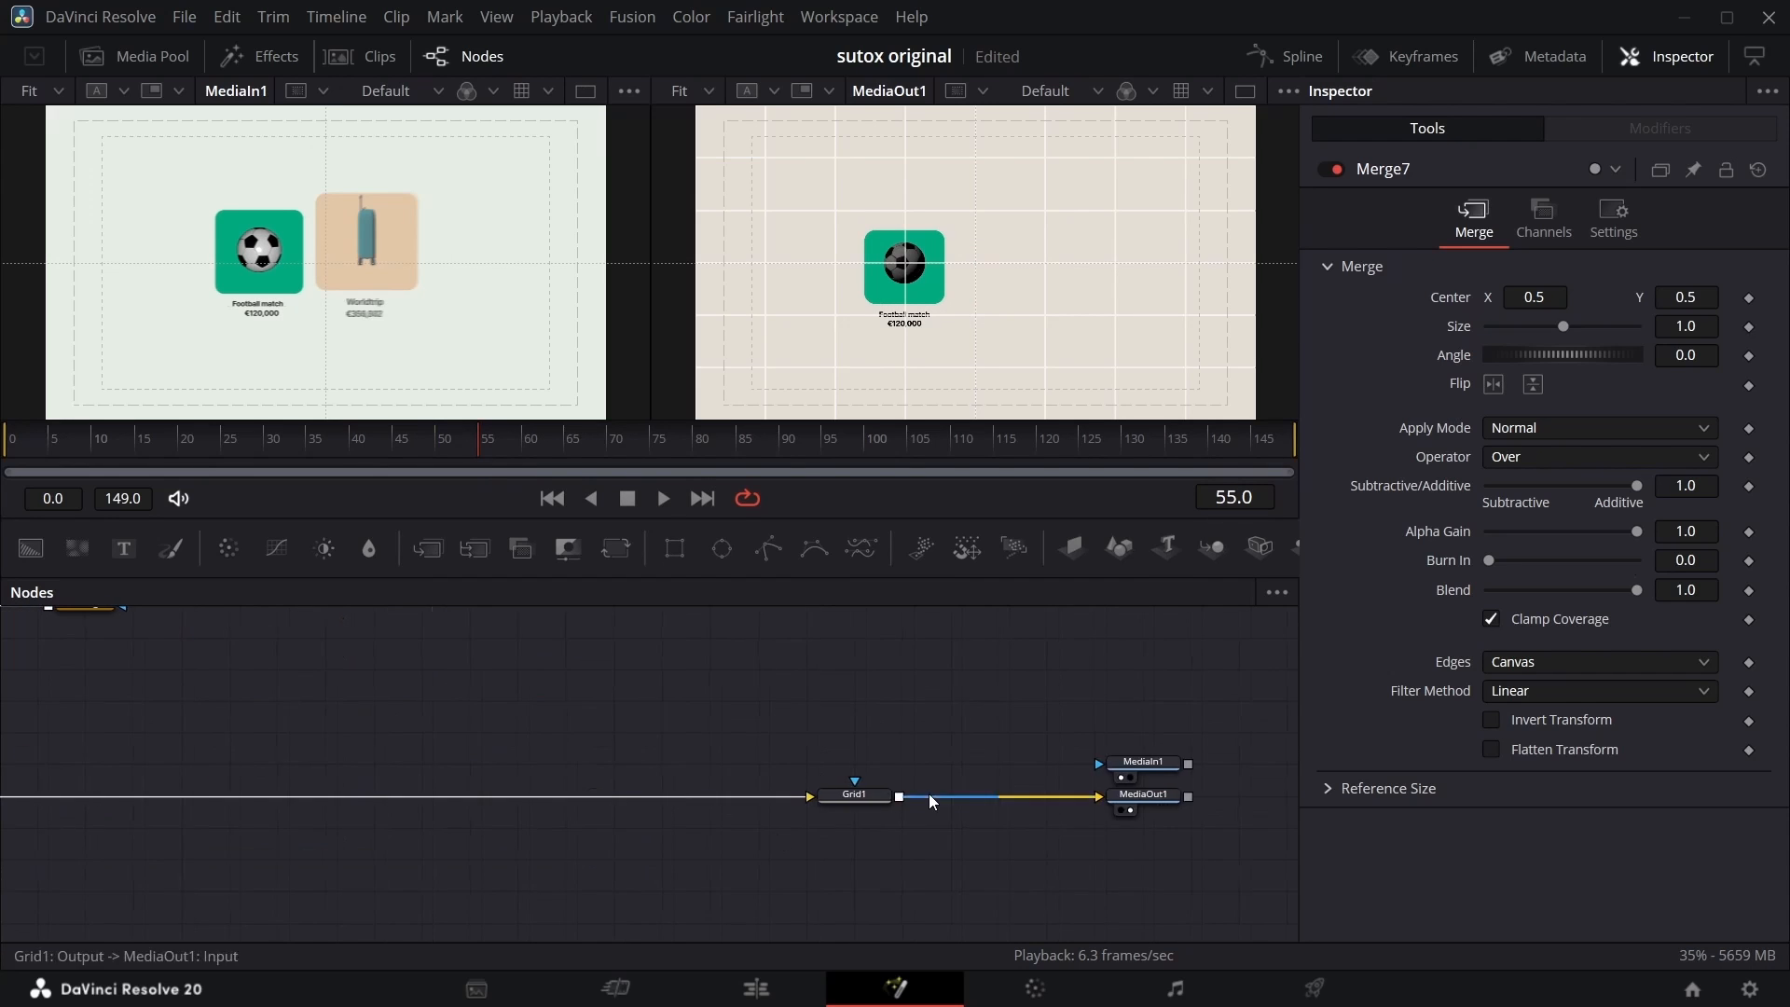
{"action": "left_click_drag", "start_coordinate": [929, 792], "coordinate": [844, 792]}
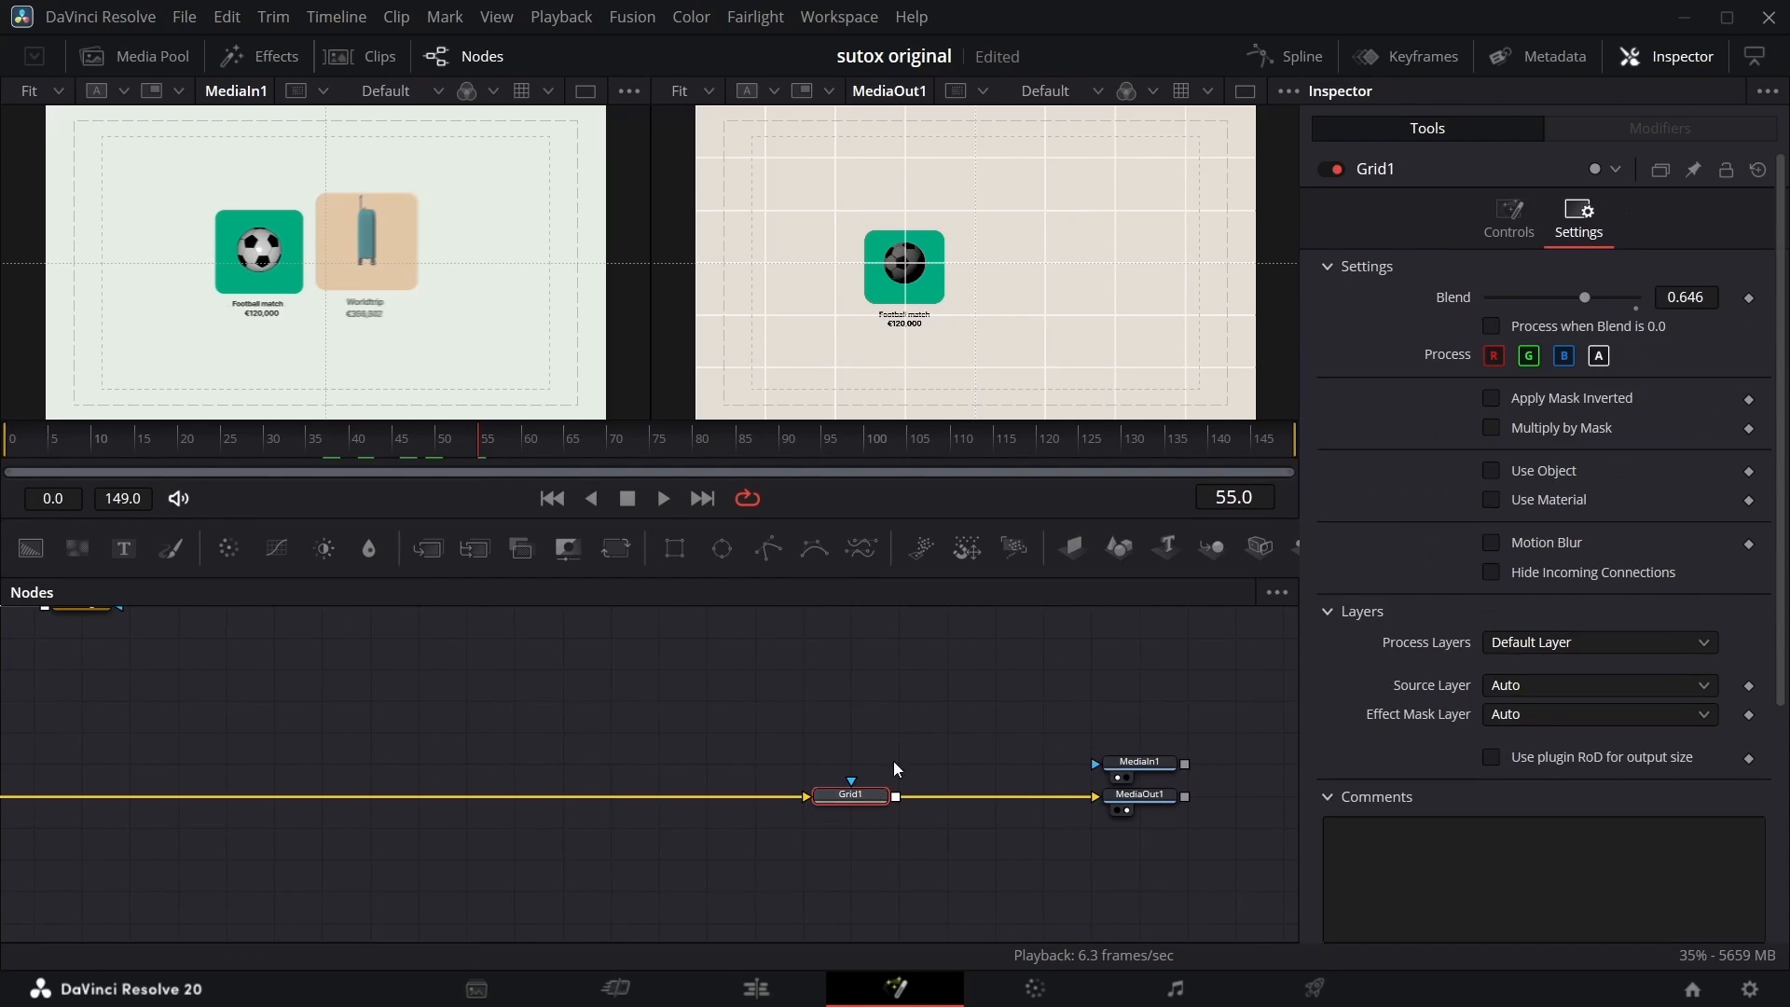
{"action": "left_click", "coordinate": [1339, 171]}
Insert a new Transform node between Transform4_1 and Merge7 and set its Center X to 0.7.
{"action": "scroll", "coordinate": [578, 752], "scroll_direction": "up", "scroll_amount": 5}
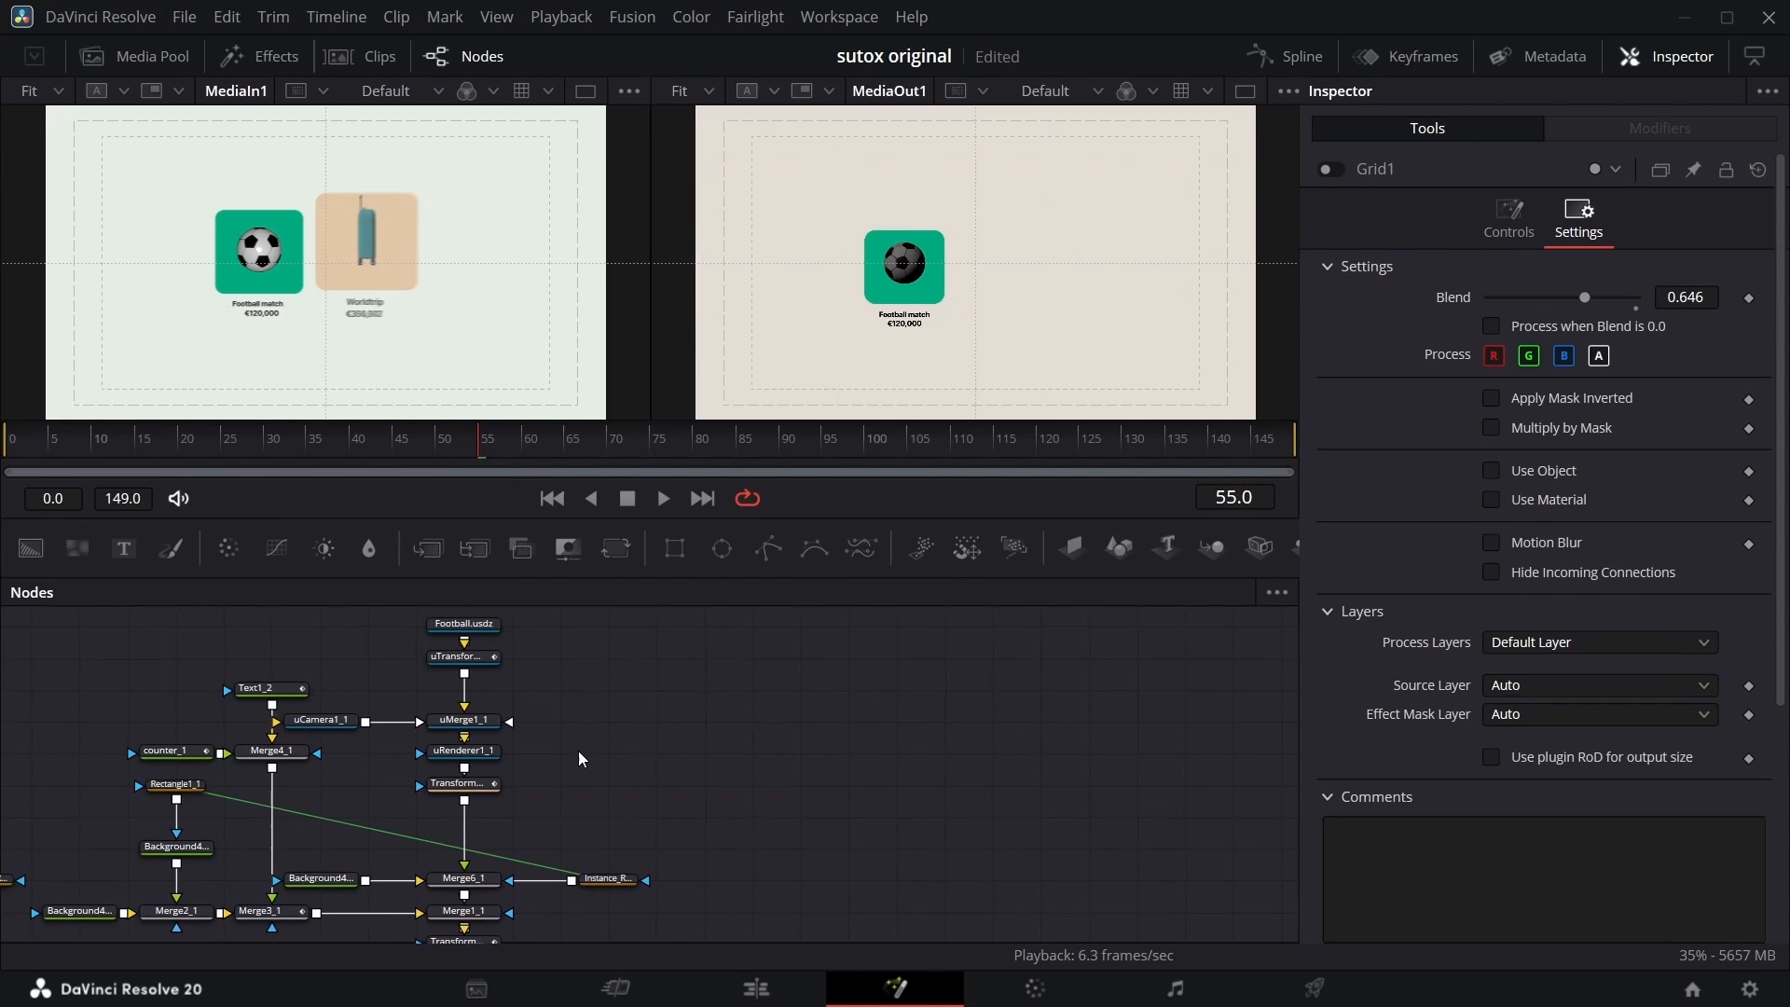
{"action": "scroll", "coordinate": [600, 725], "scroll_direction": "down", "scroll_amount": 4}
{"action": "left_click", "coordinate": [510, 850]}
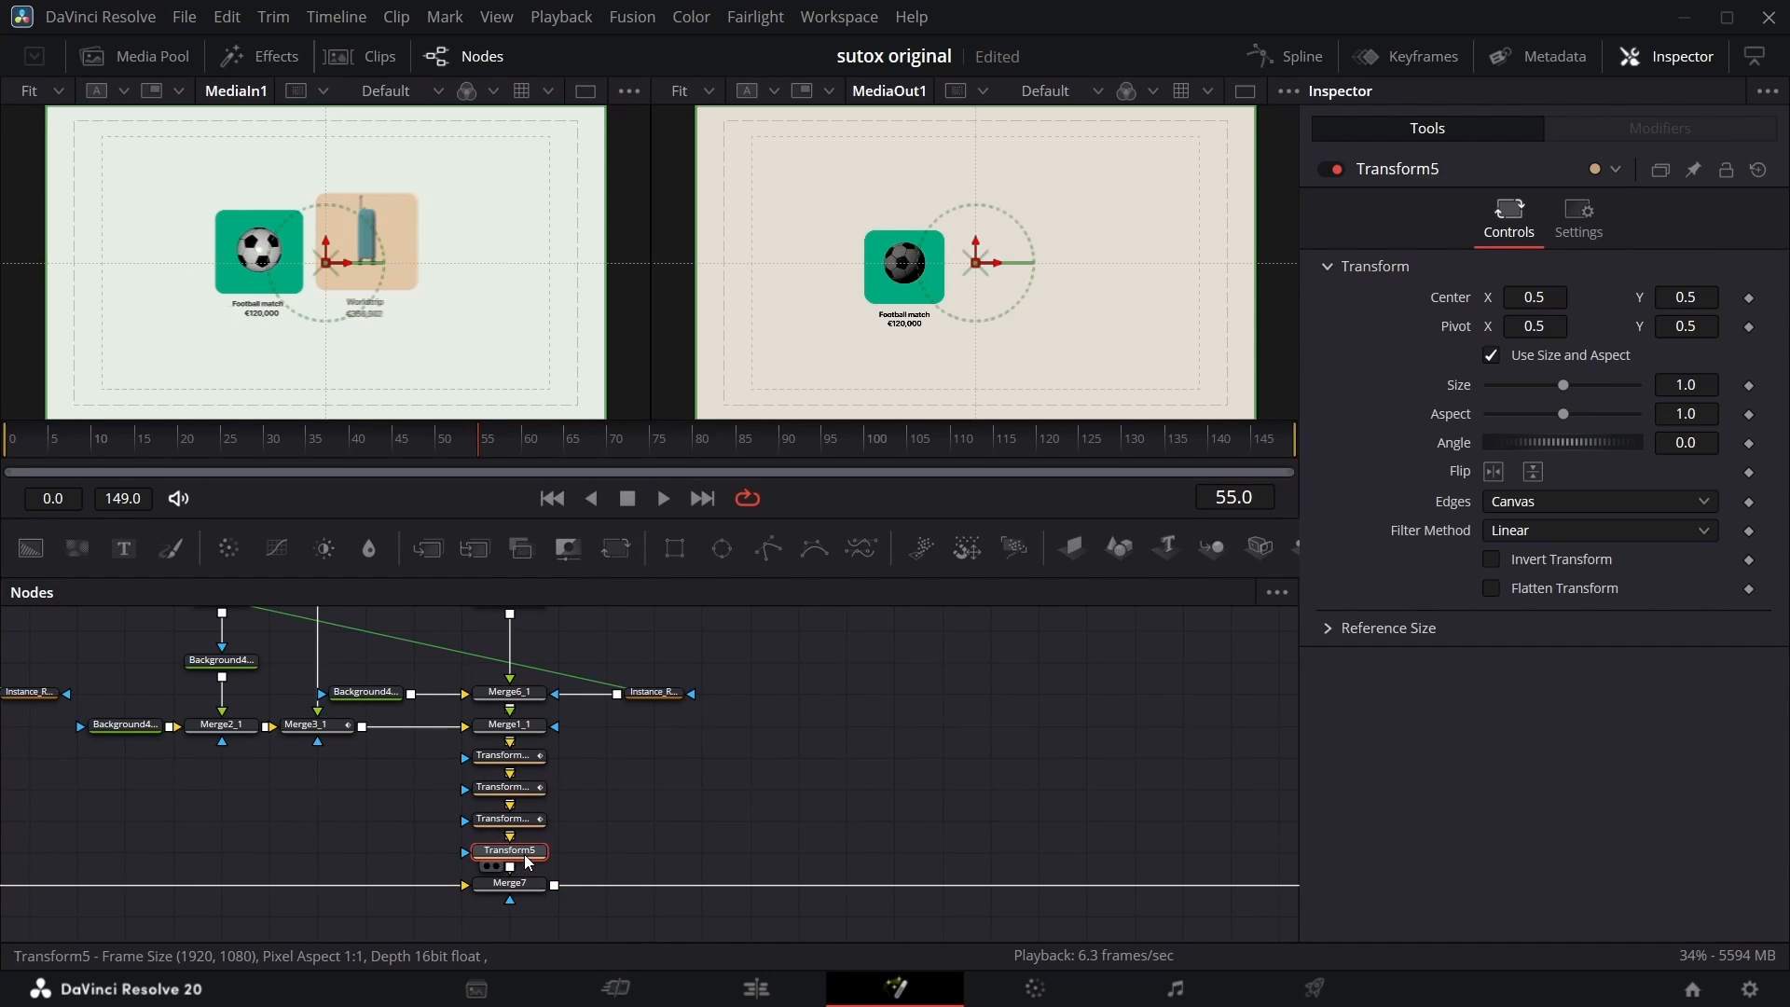
{"action": "left_click", "coordinate": [536, 756]}
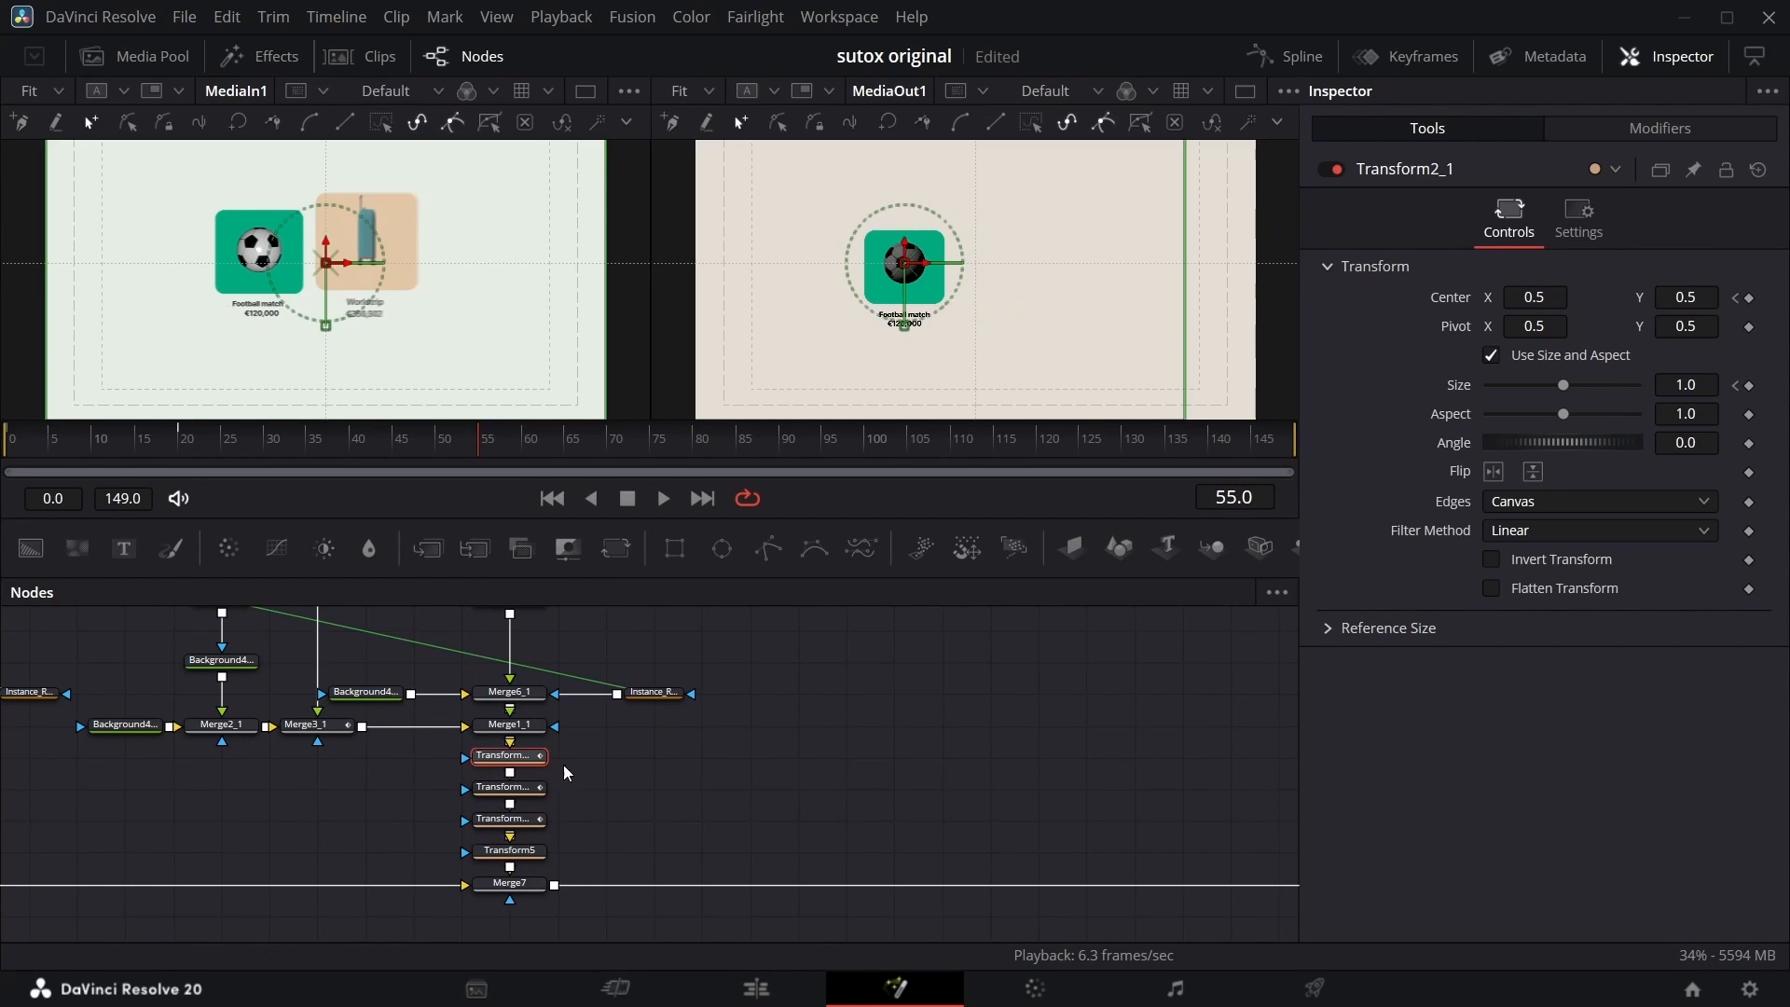
{"action": "left_click", "coordinate": [543, 788]}
{"action": "left_click_drag", "start_coordinate": [529, 845], "coordinate": [529, 847]}
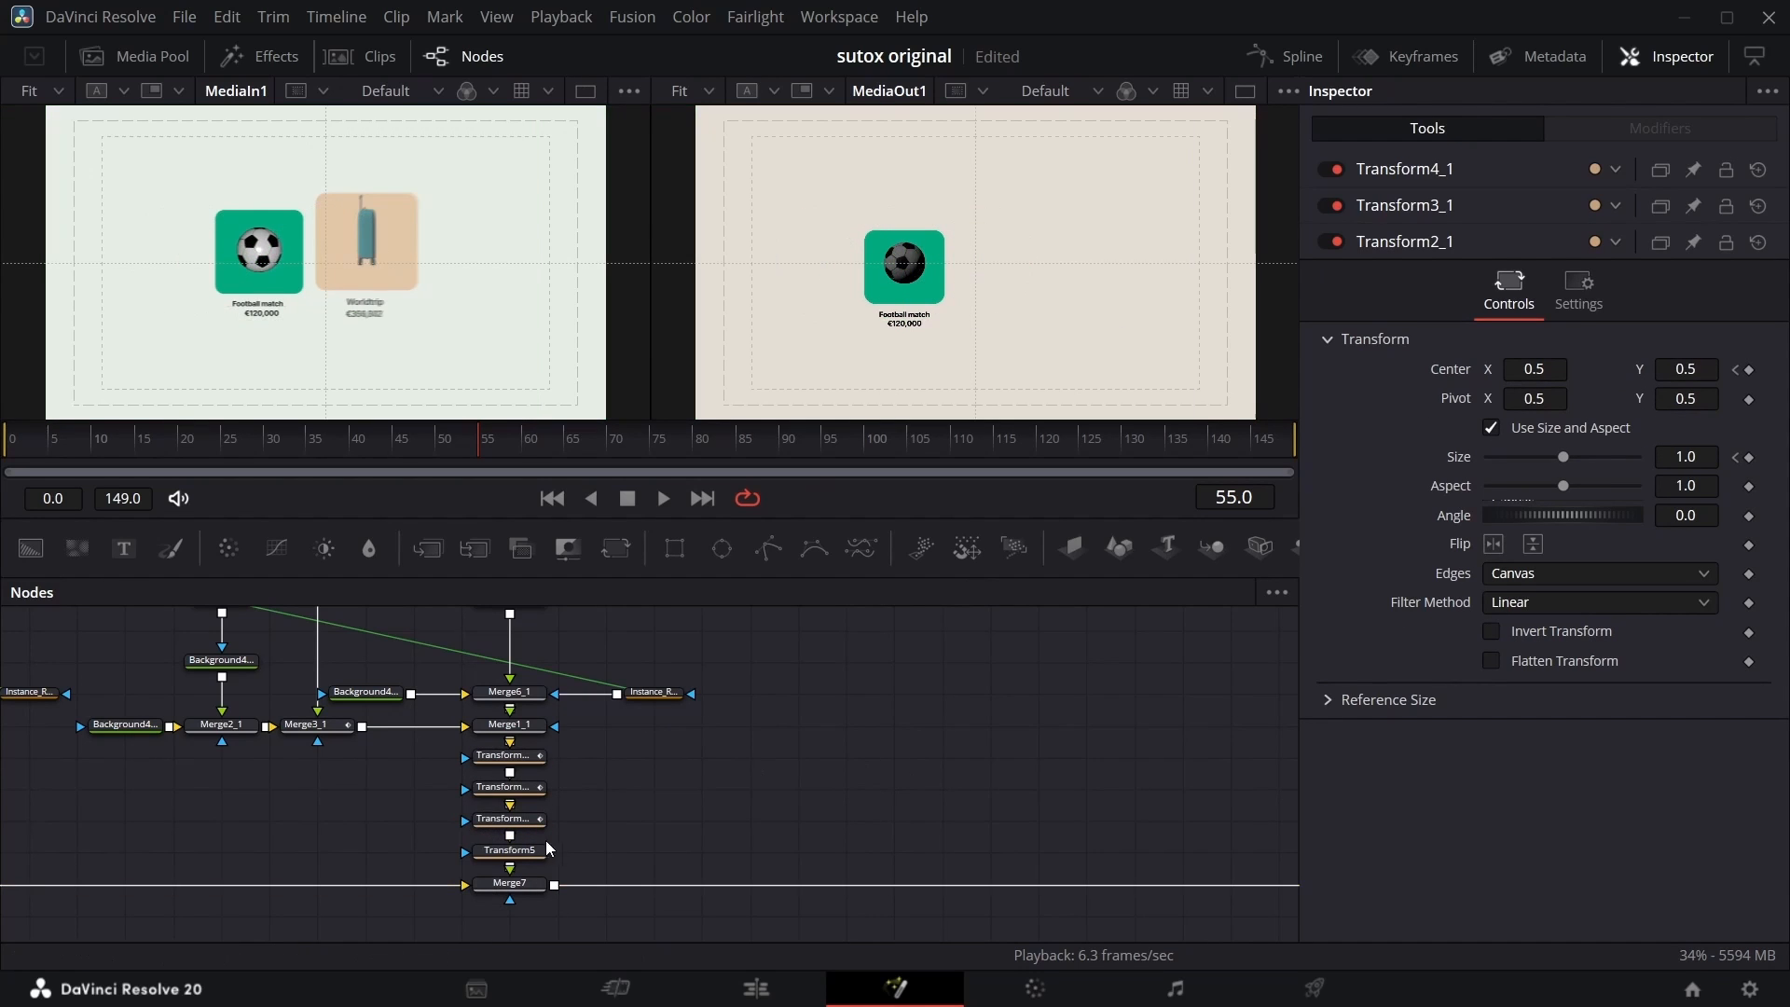
{"action": "left_click", "coordinate": [545, 847]}
{"action": "left_click_drag", "start_coordinate": [1522, 301], "coordinate": [1709, 301]}
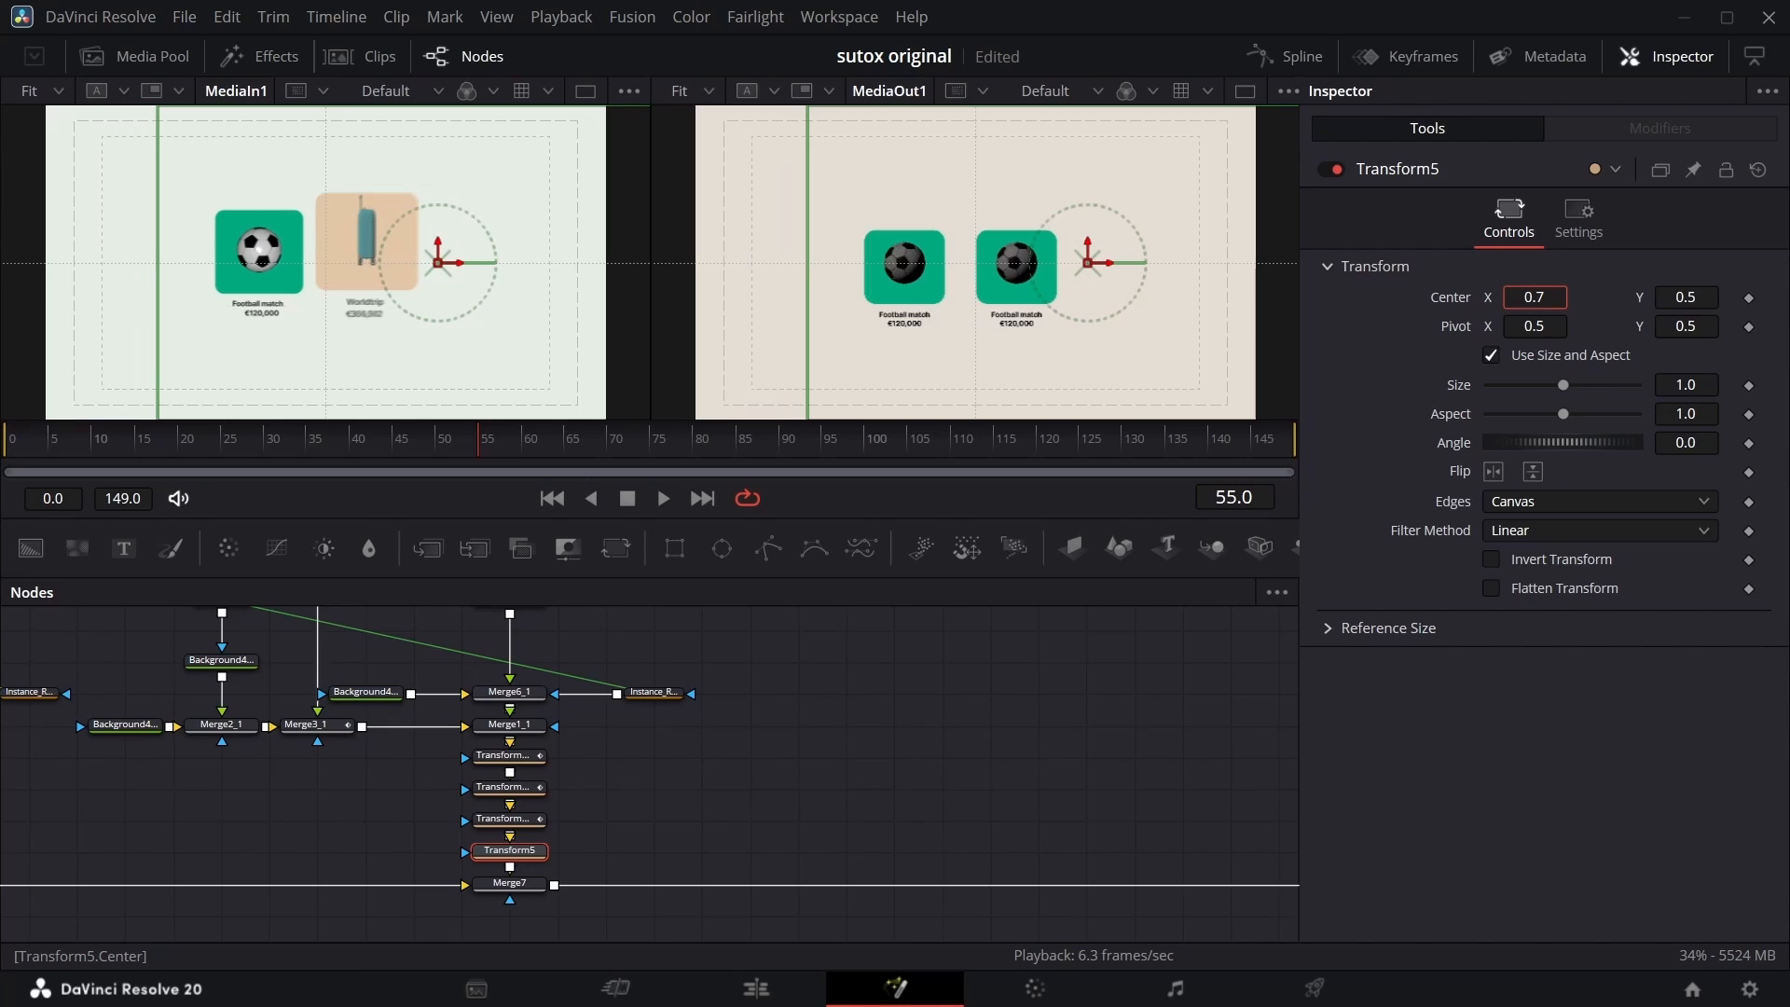
Recolour the duplicated card's Background4_2_1 to the suitcase card's tan, Red 0.858, Green 0.666666 and Blue 0.498039.
{"action": "scroll", "coordinate": [372, 713], "scroll_direction": "up", "scroll_amount": 5}
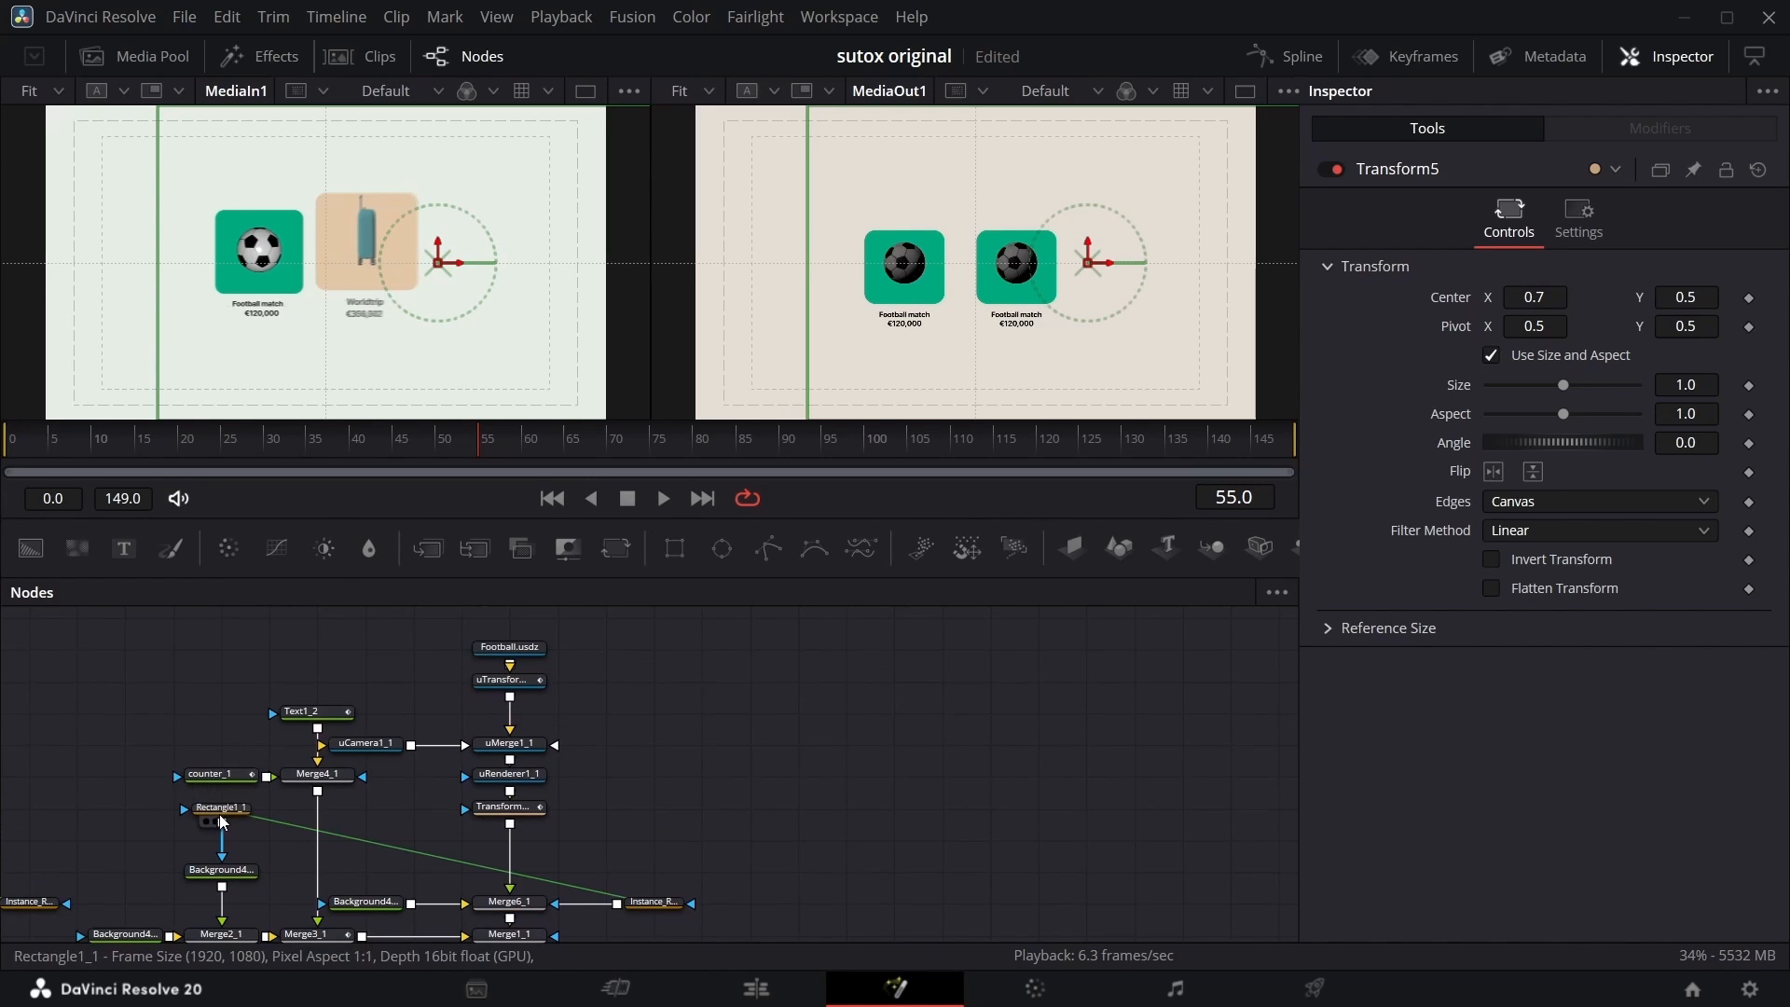
{"action": "scroll", "coordinate": [224, 814], "scroll_direction": "left", "scroll_amount": 6}
{"action": "scroll", "coordinate": [421, 808], "scroll_direction": "down", "scroll_amount": 2}
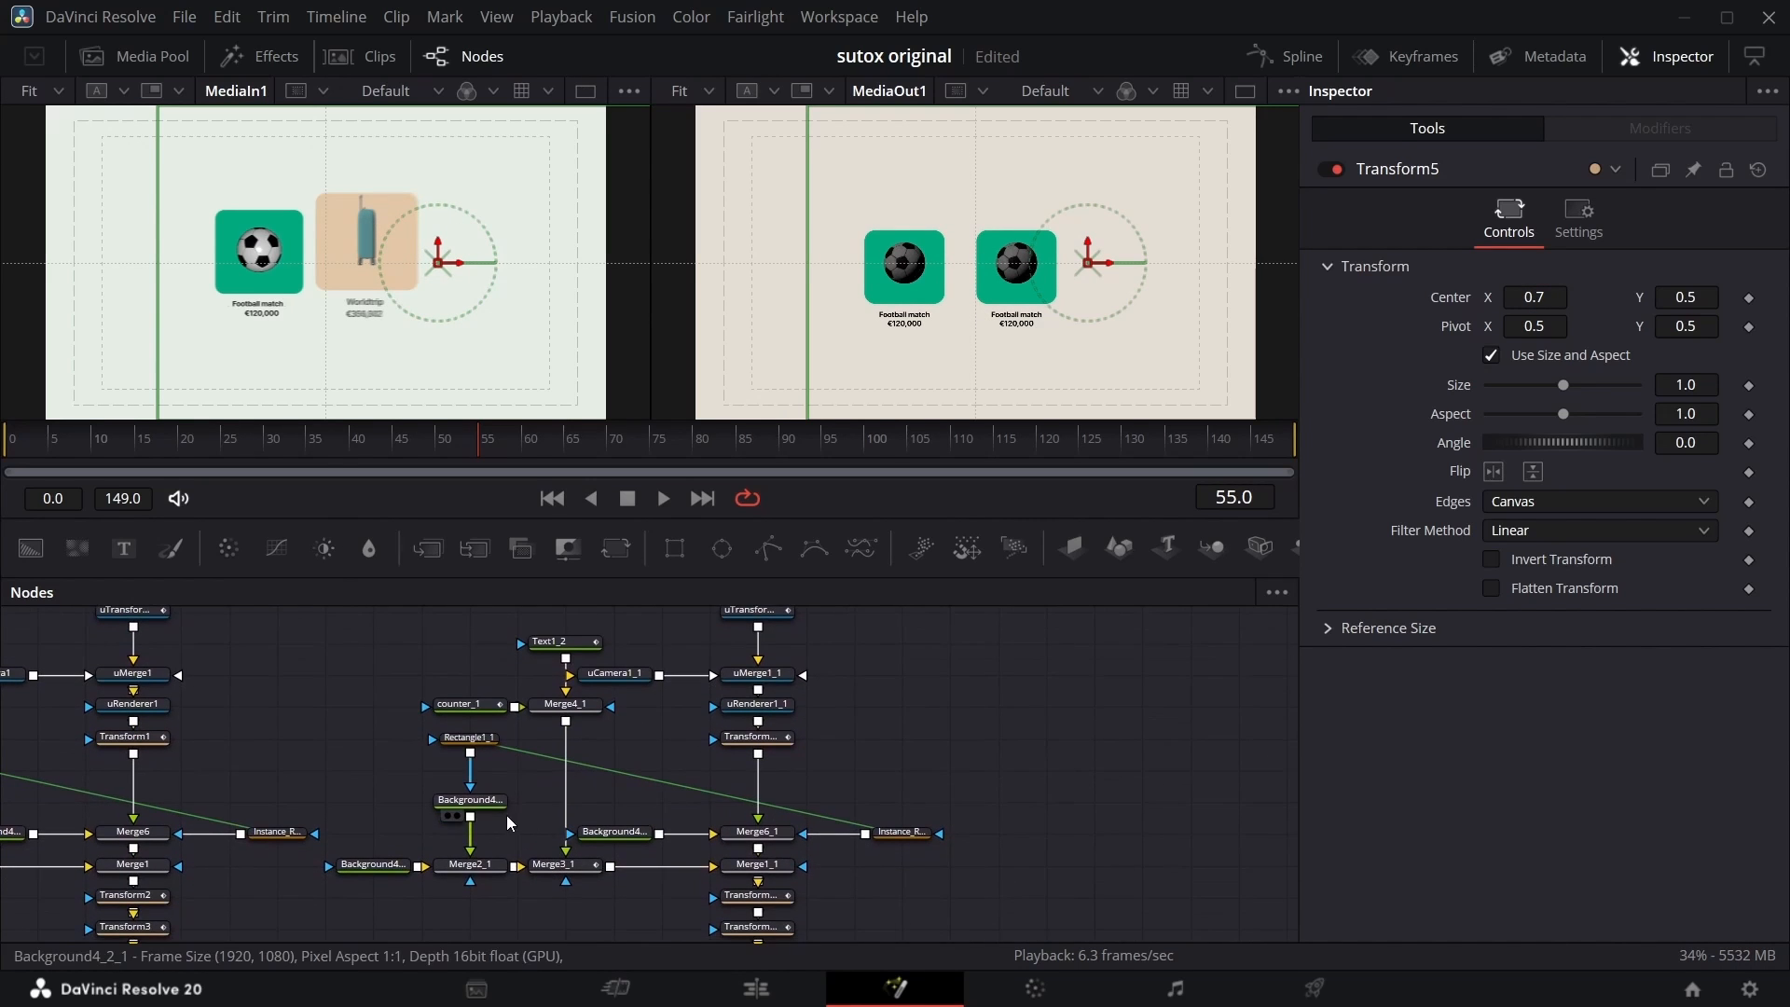
{"action": "left_click", "coordinate": [503, 806]}
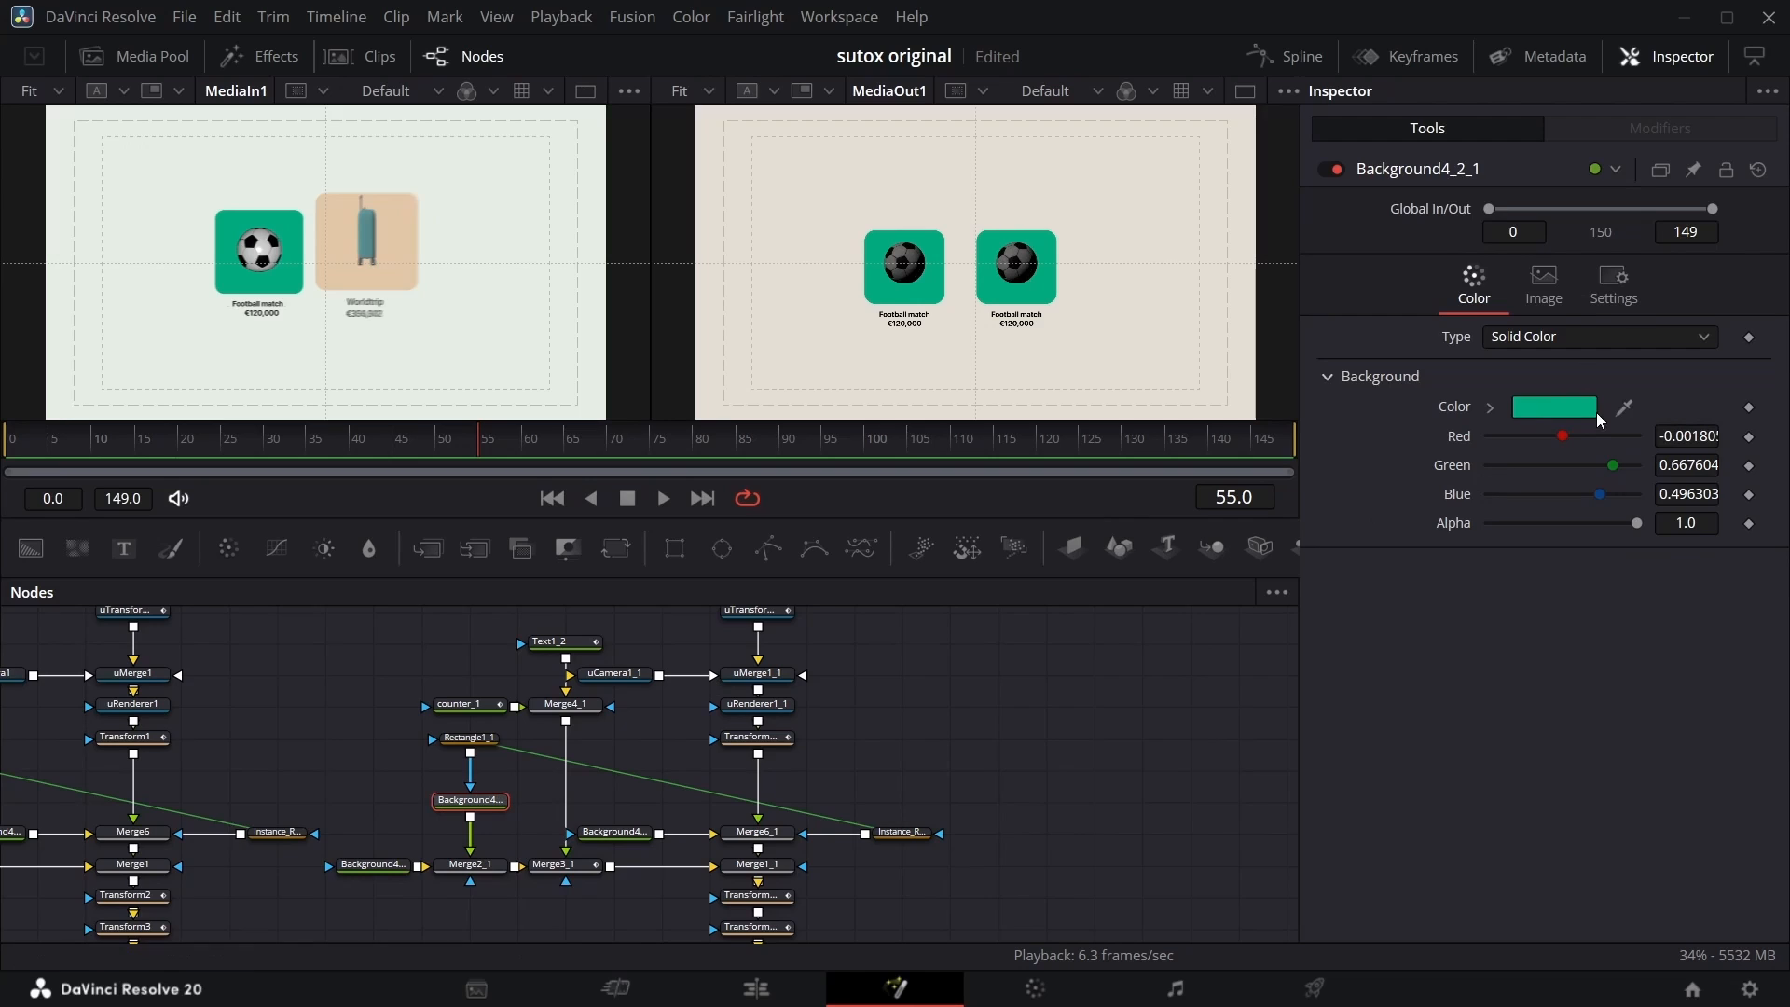
{"action": "left_click_drag", "start_coordinate": [1591, 417], "coordinate": [391, 228]}
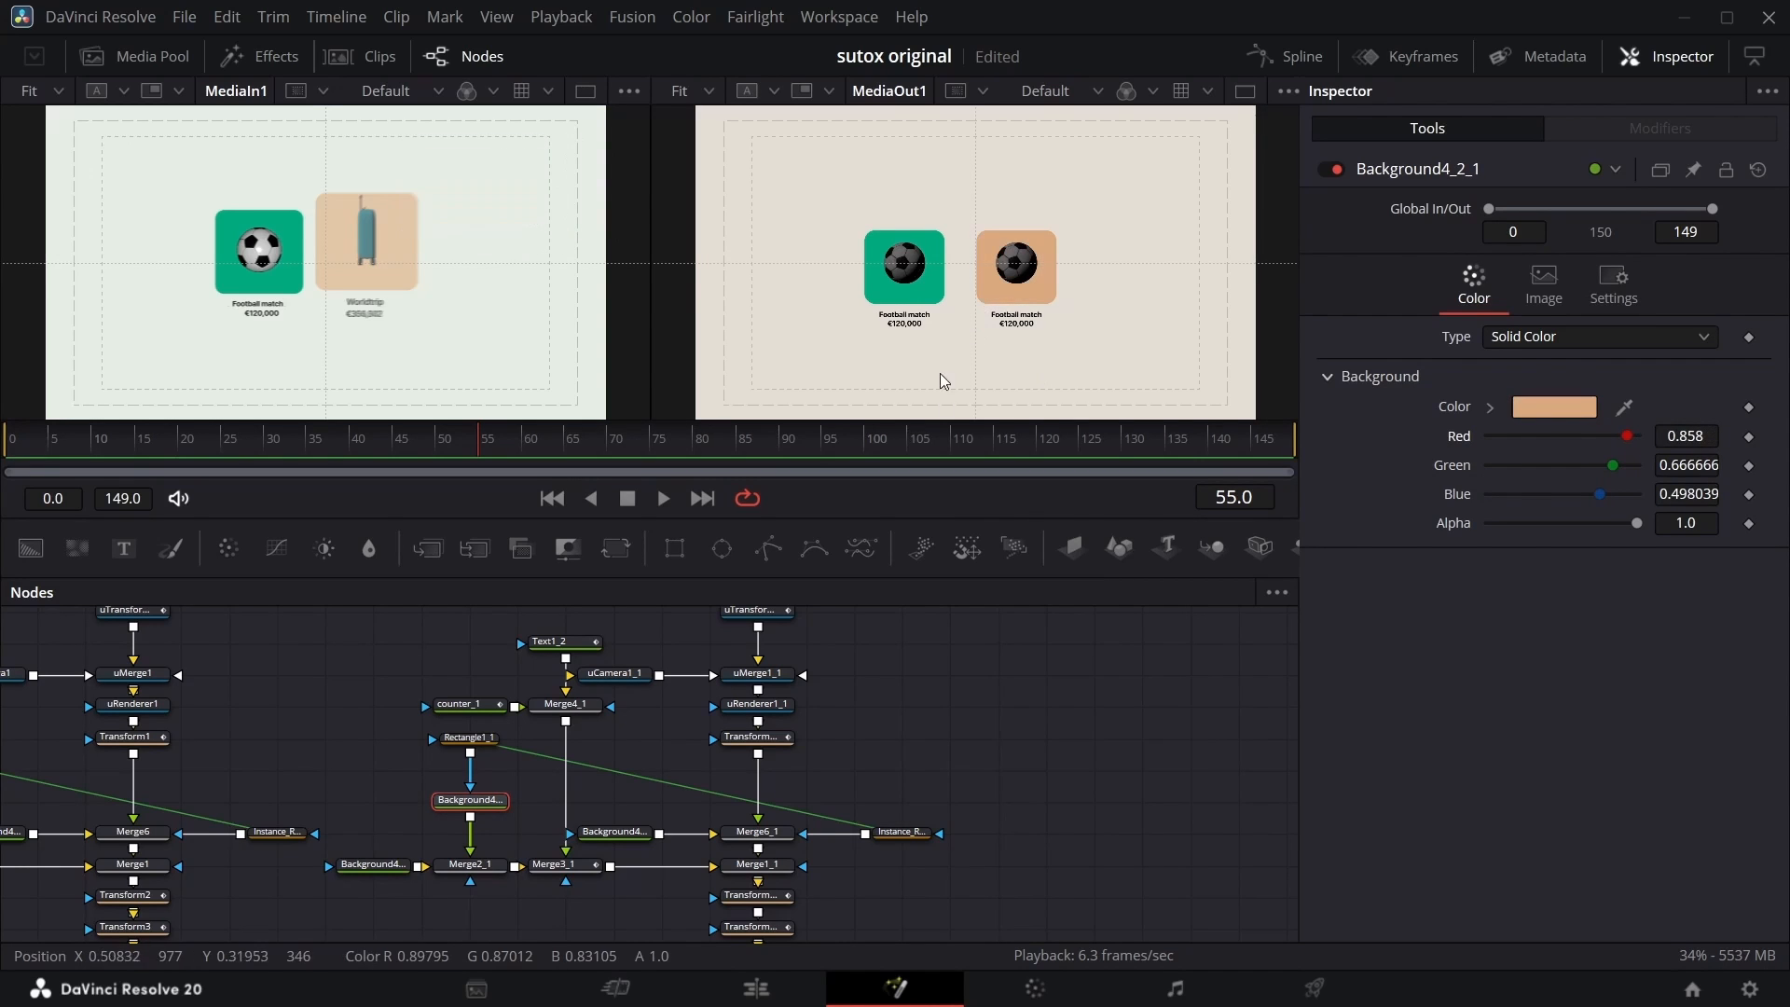
Delete the duplicated Football.usdz loader node from the second card's branch.
{"action": "scroll", "coordinate": [767, 783], "scroll_direction": "up", "scroll_amount": 3}
{"action": "left_click", "coordinate": [780, 725]}
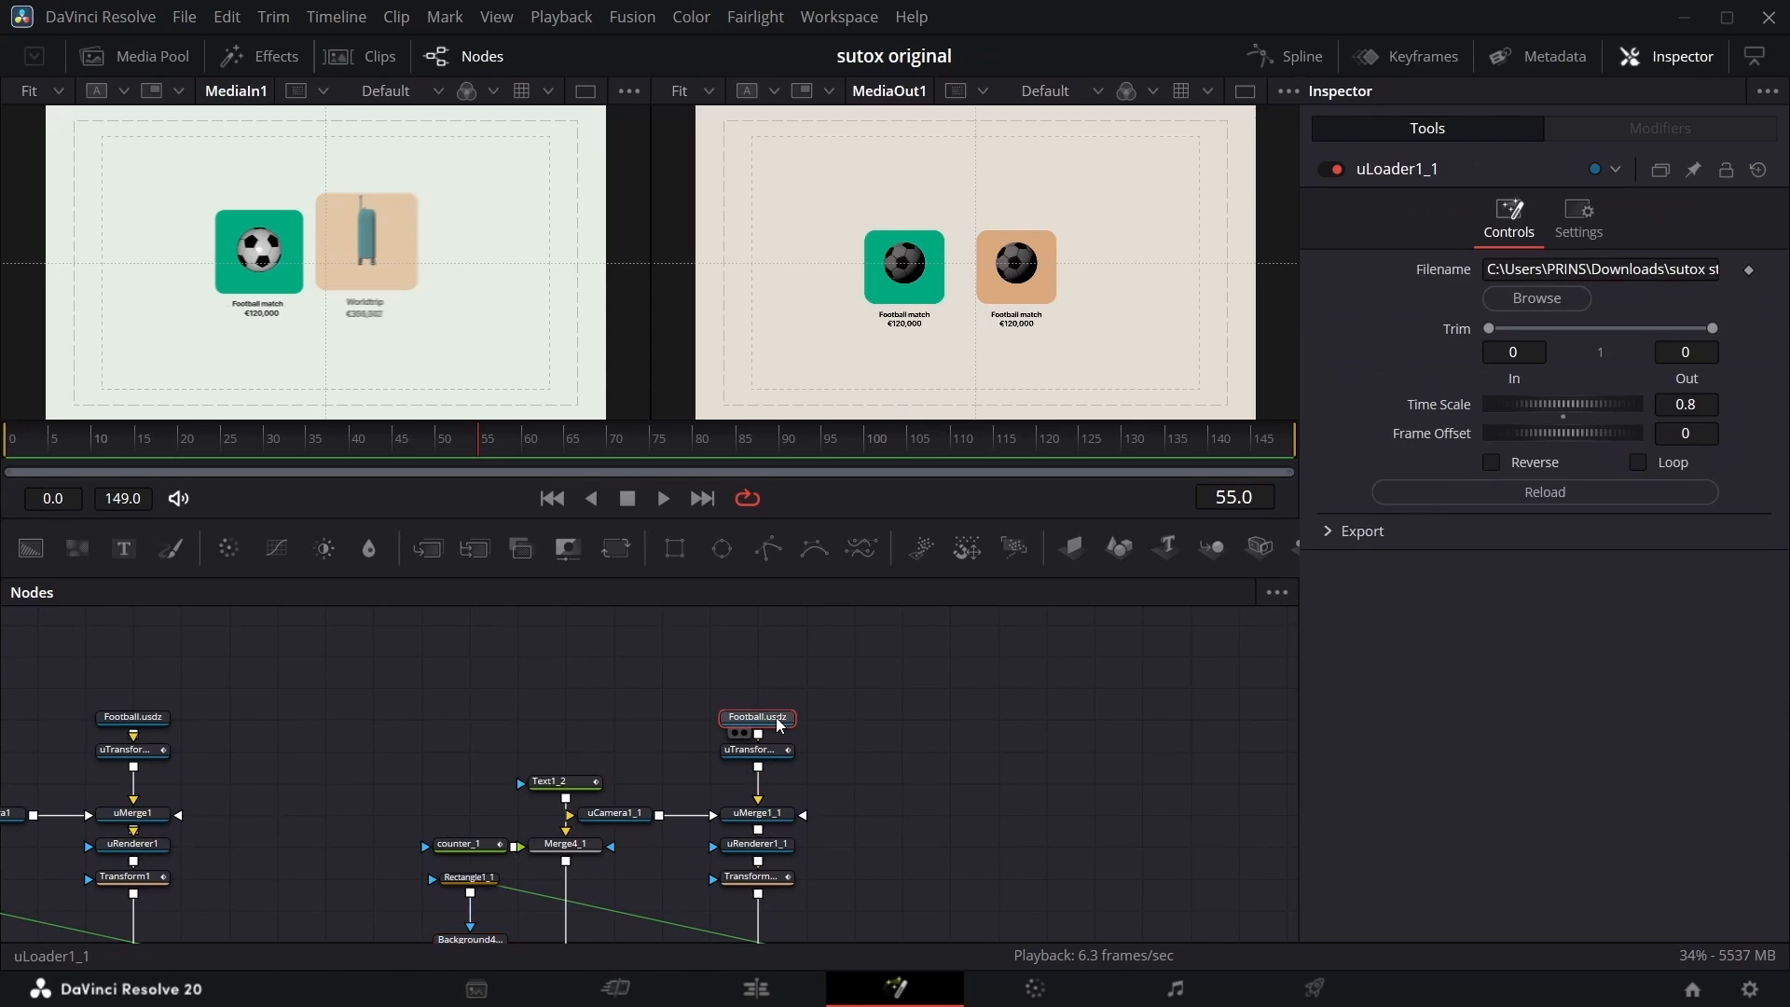
{"action": "key", "text": "Delete"}
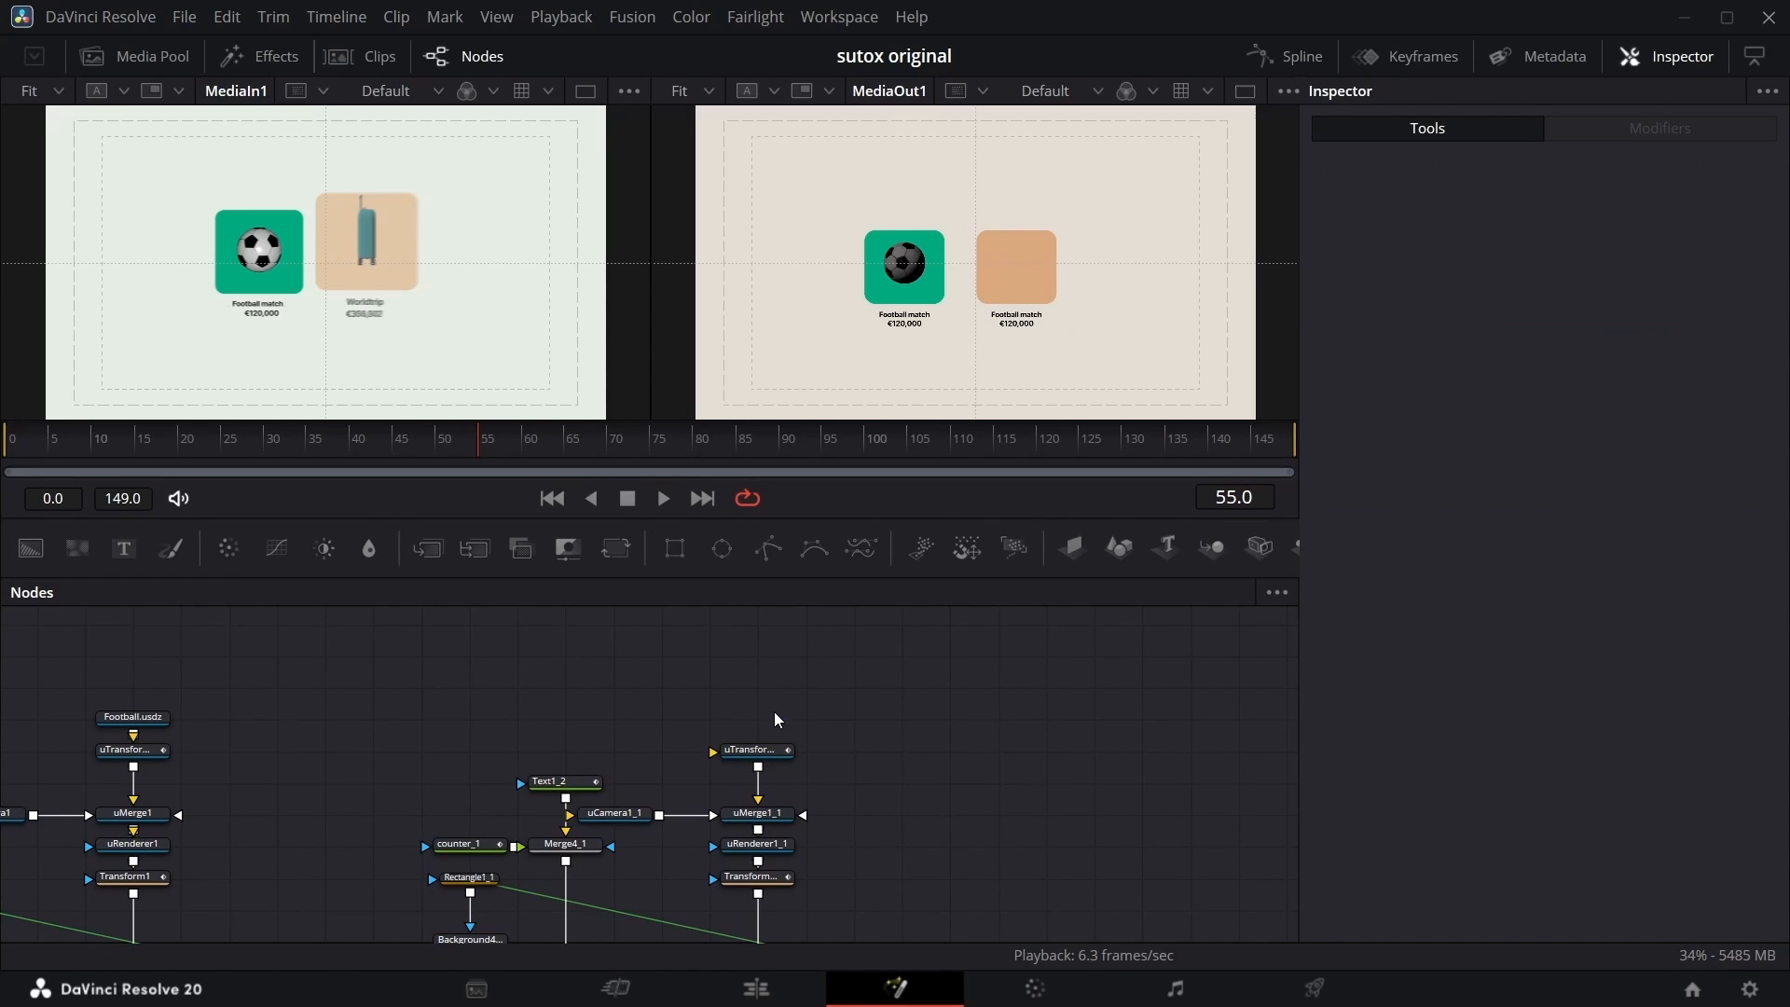
Add Suitcase.usdz from the media pool as the model source for the second card's uTransform1_1 node.
{"action": "left_click", "coordinate": [136, 56]}
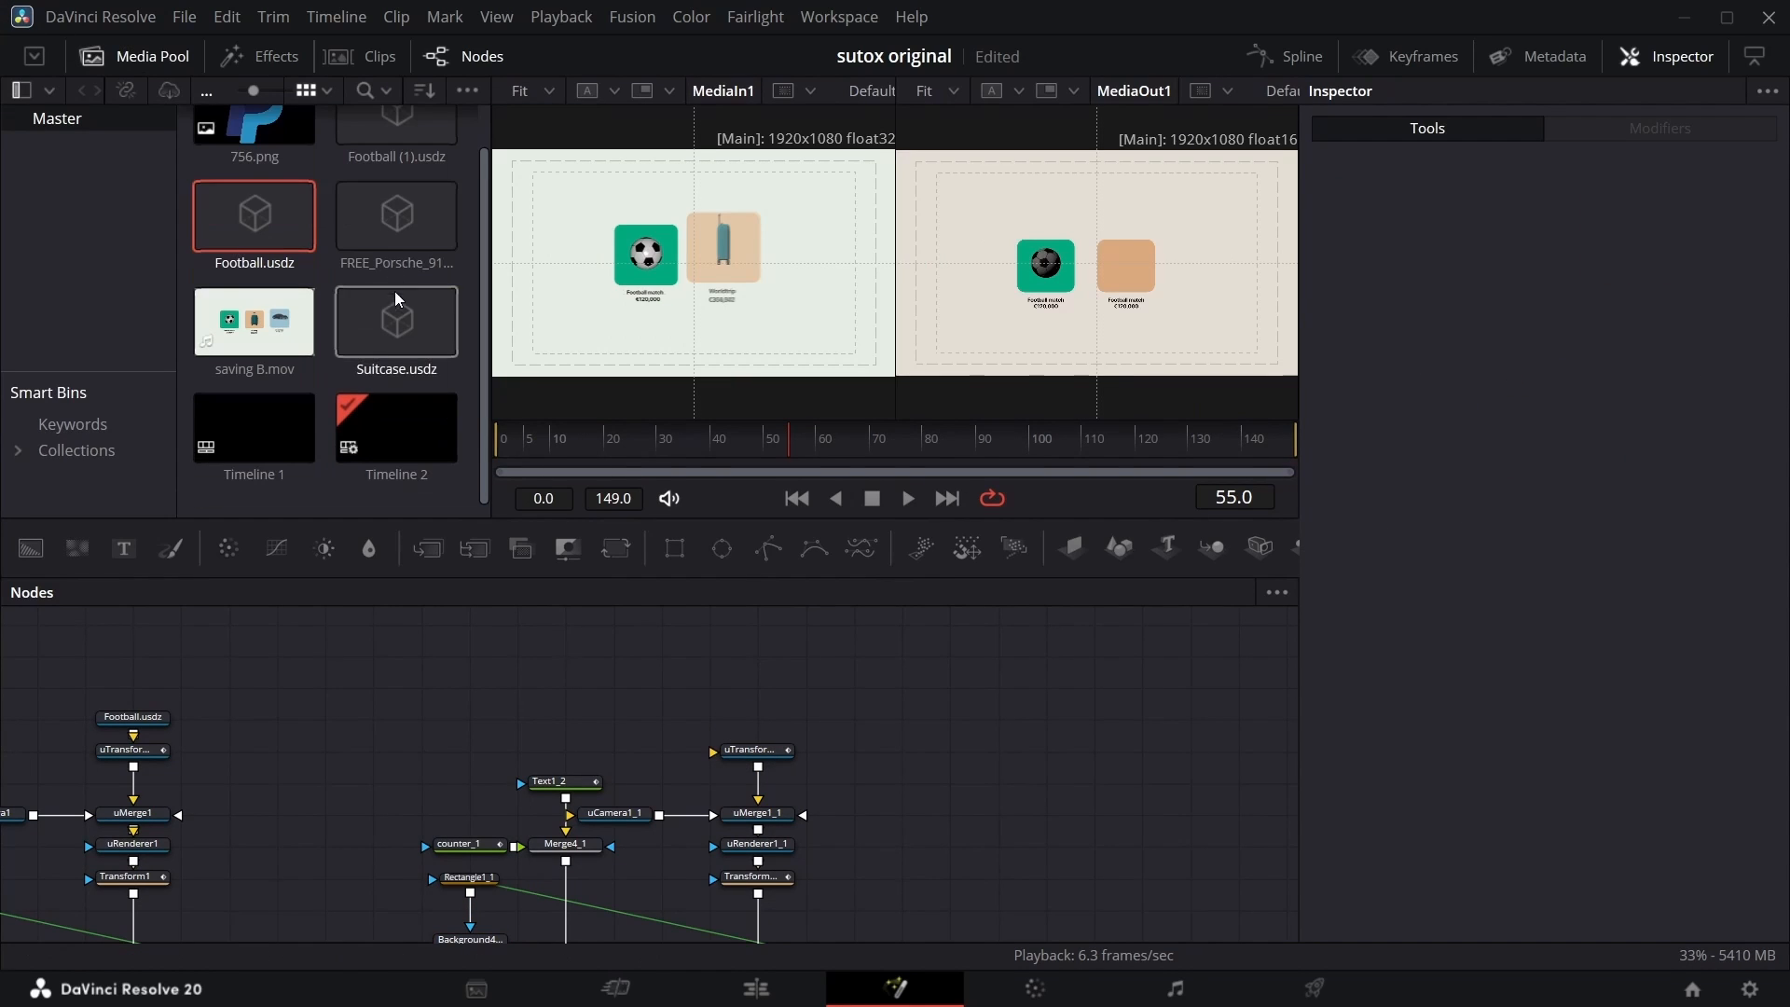
{"action": "left_click_drag", "start_coordinate": [398, 298], "coordinate": [756, 760]}
{"action": "left_click", "coordinate": [152, 62]}
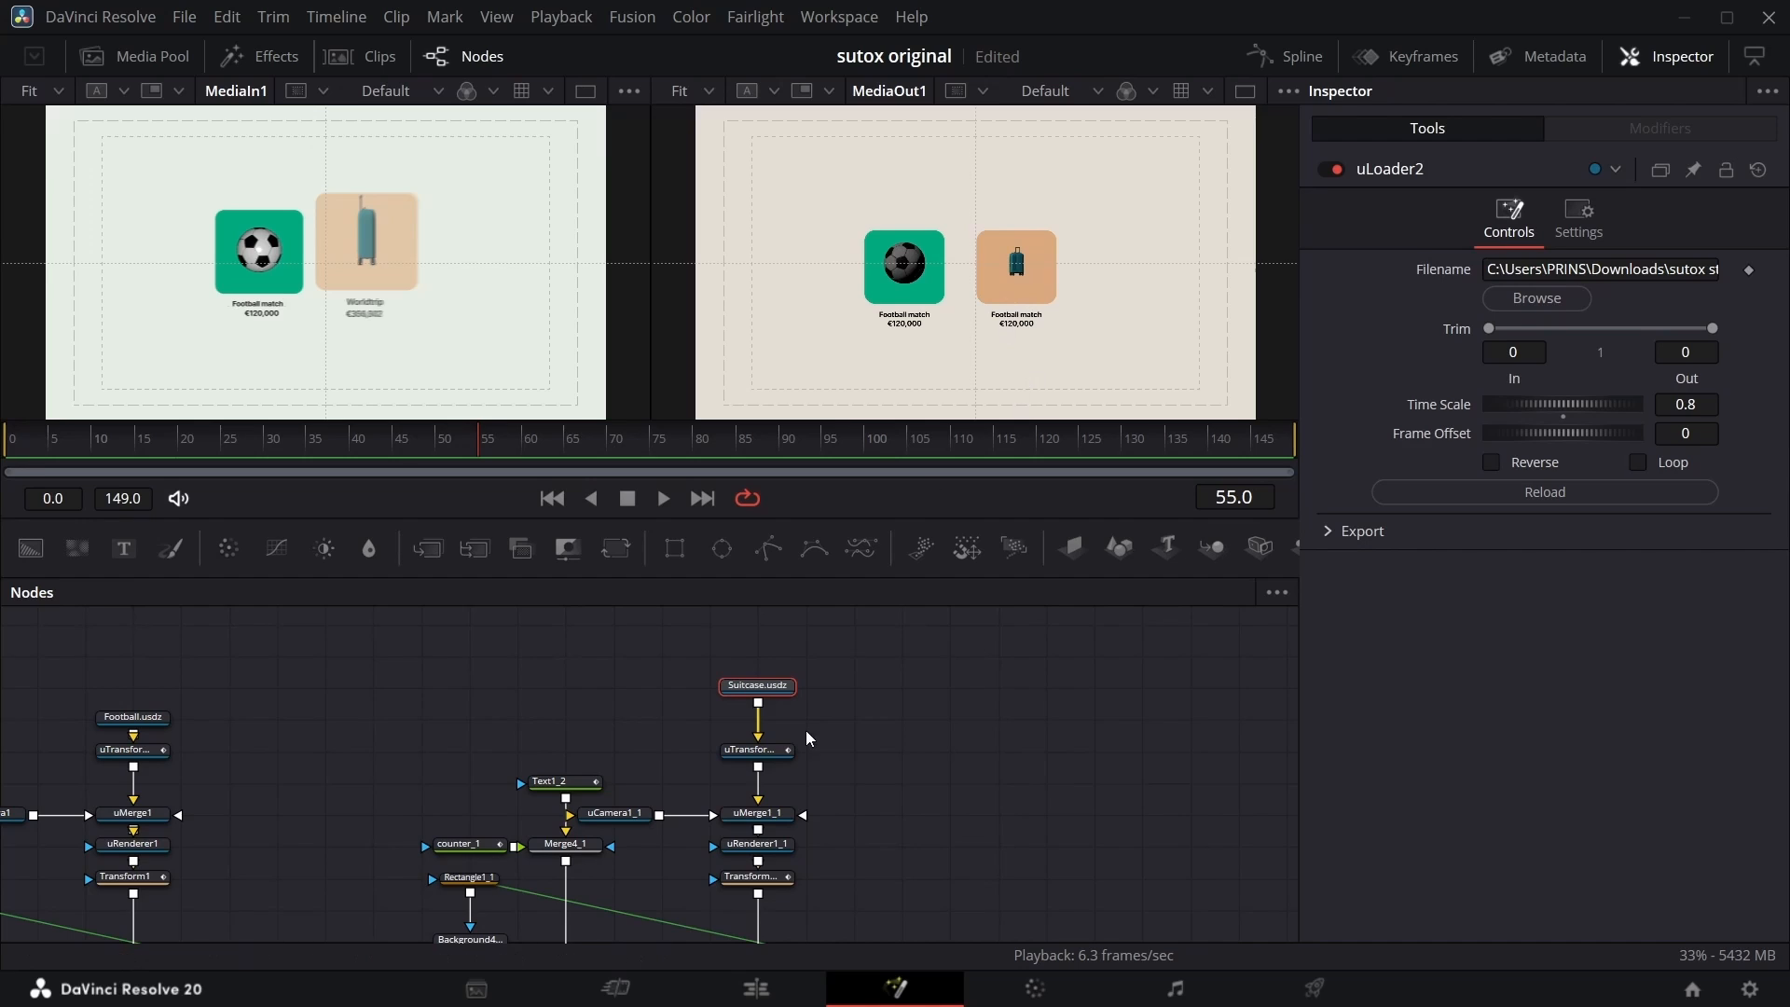
Set uTransform1_1's Scale to 0.005 and its Translation Y to -0.122 to fit the suitcase in its card.
{"action": "left_click", "coordinate": [782, 753]}
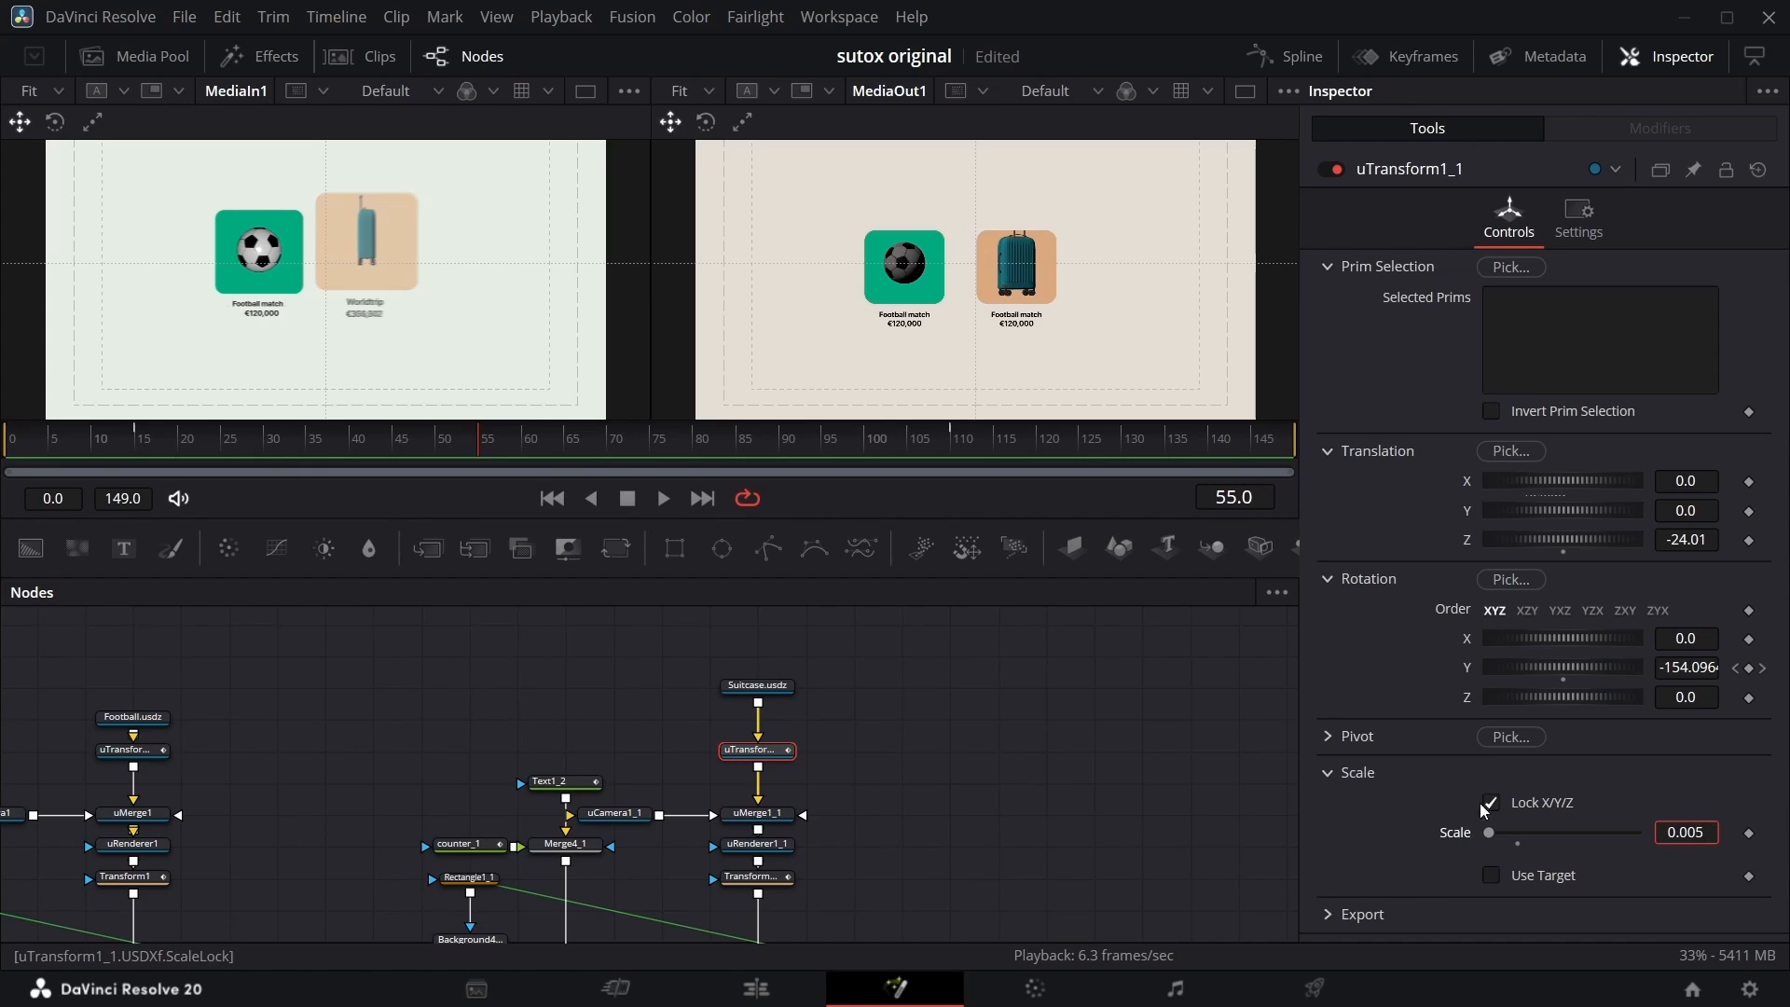
{"action": "left_click_drag", "start_coordinate": [1686, 510], "coordinate": [1683, 510]}
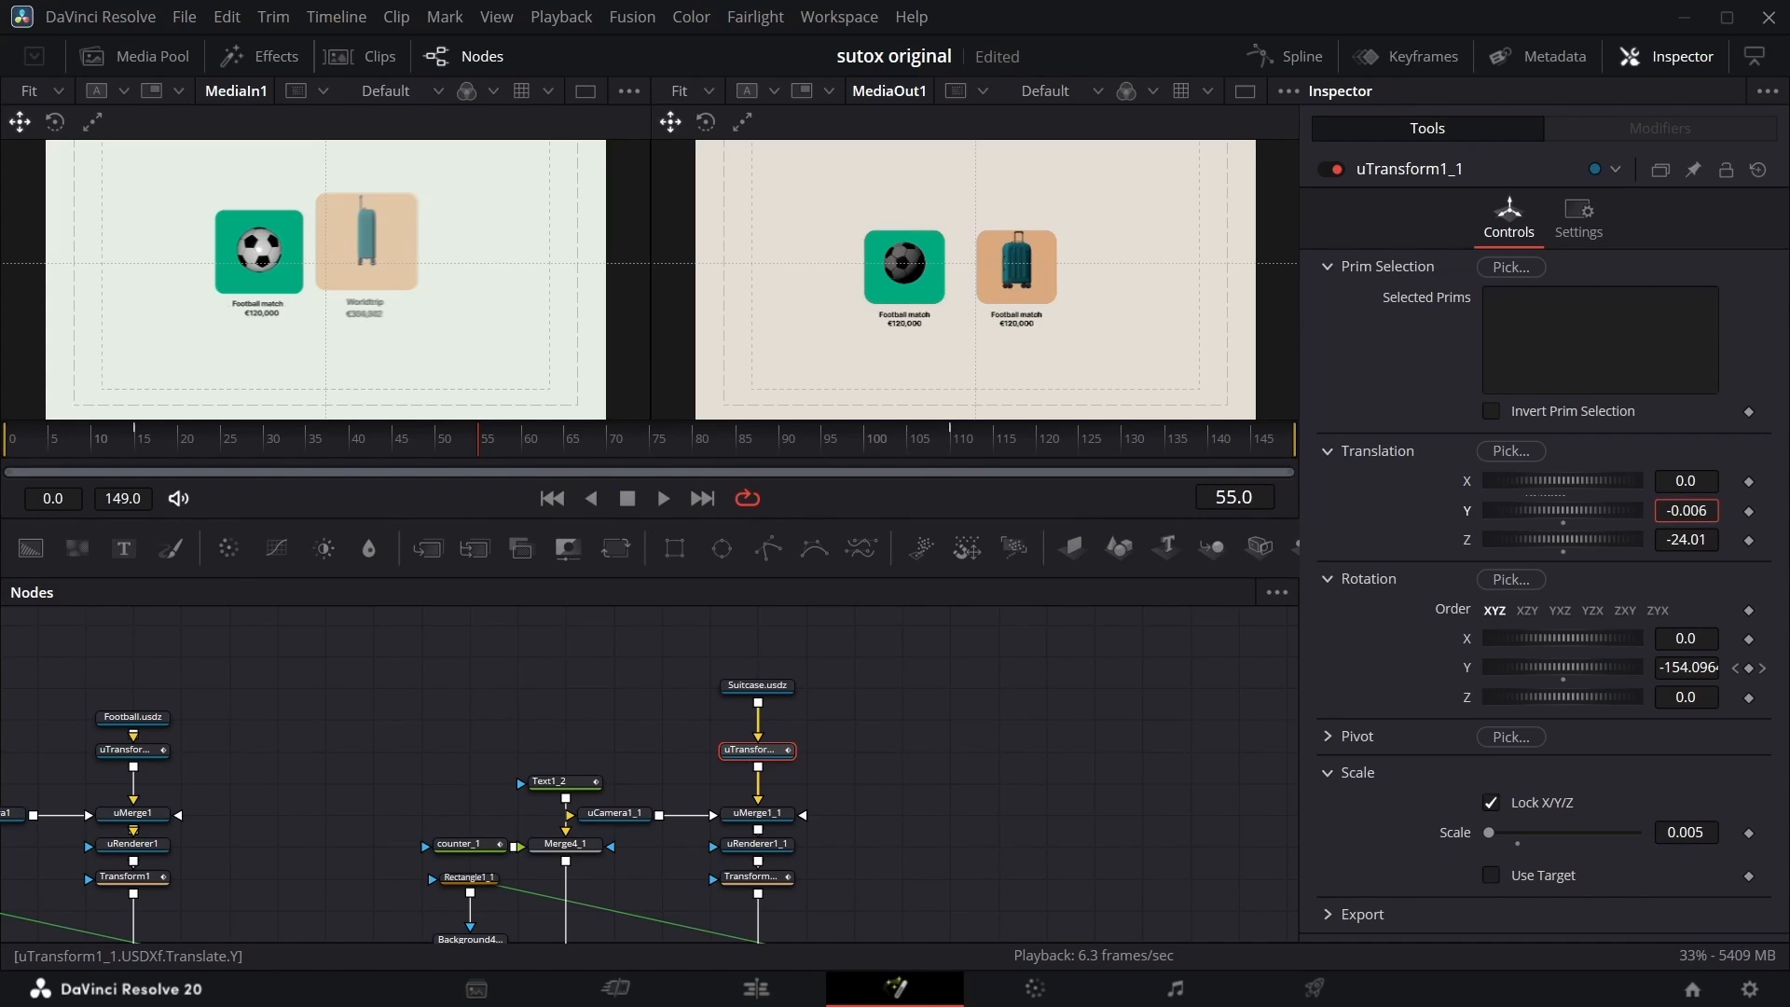
{"action": "left_click_drag", "start_coordinate": [1683, 510], "coordinate": [1675, 510]}
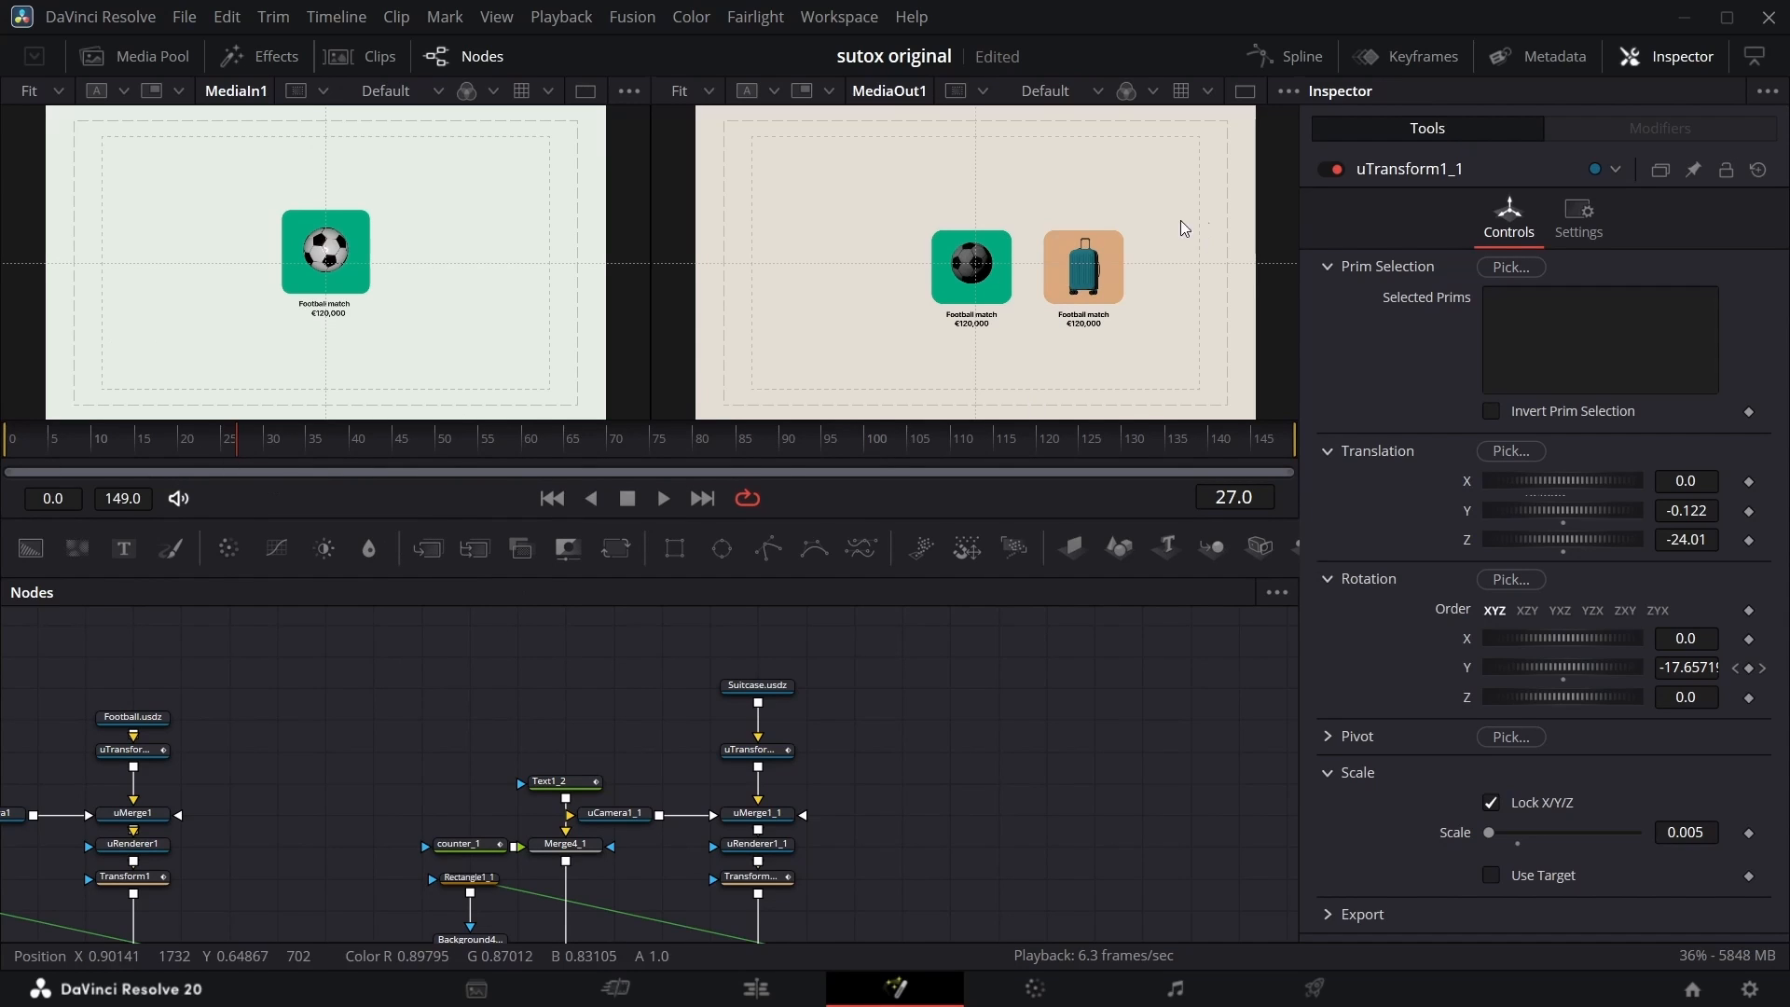
Go to frame 62 and replace the Text1_2 caption on the suitcase card with "Worldtrip".
{"action": "left_click", "coordinate": [256, 452]}
{"action": "left_click_drag", "start_coordinate": [255, 451], "coordinate": [491, 448]}
{"action": "left_click_drag", "start_coordinate": [517, 456], "coordinate": [539, 438]}
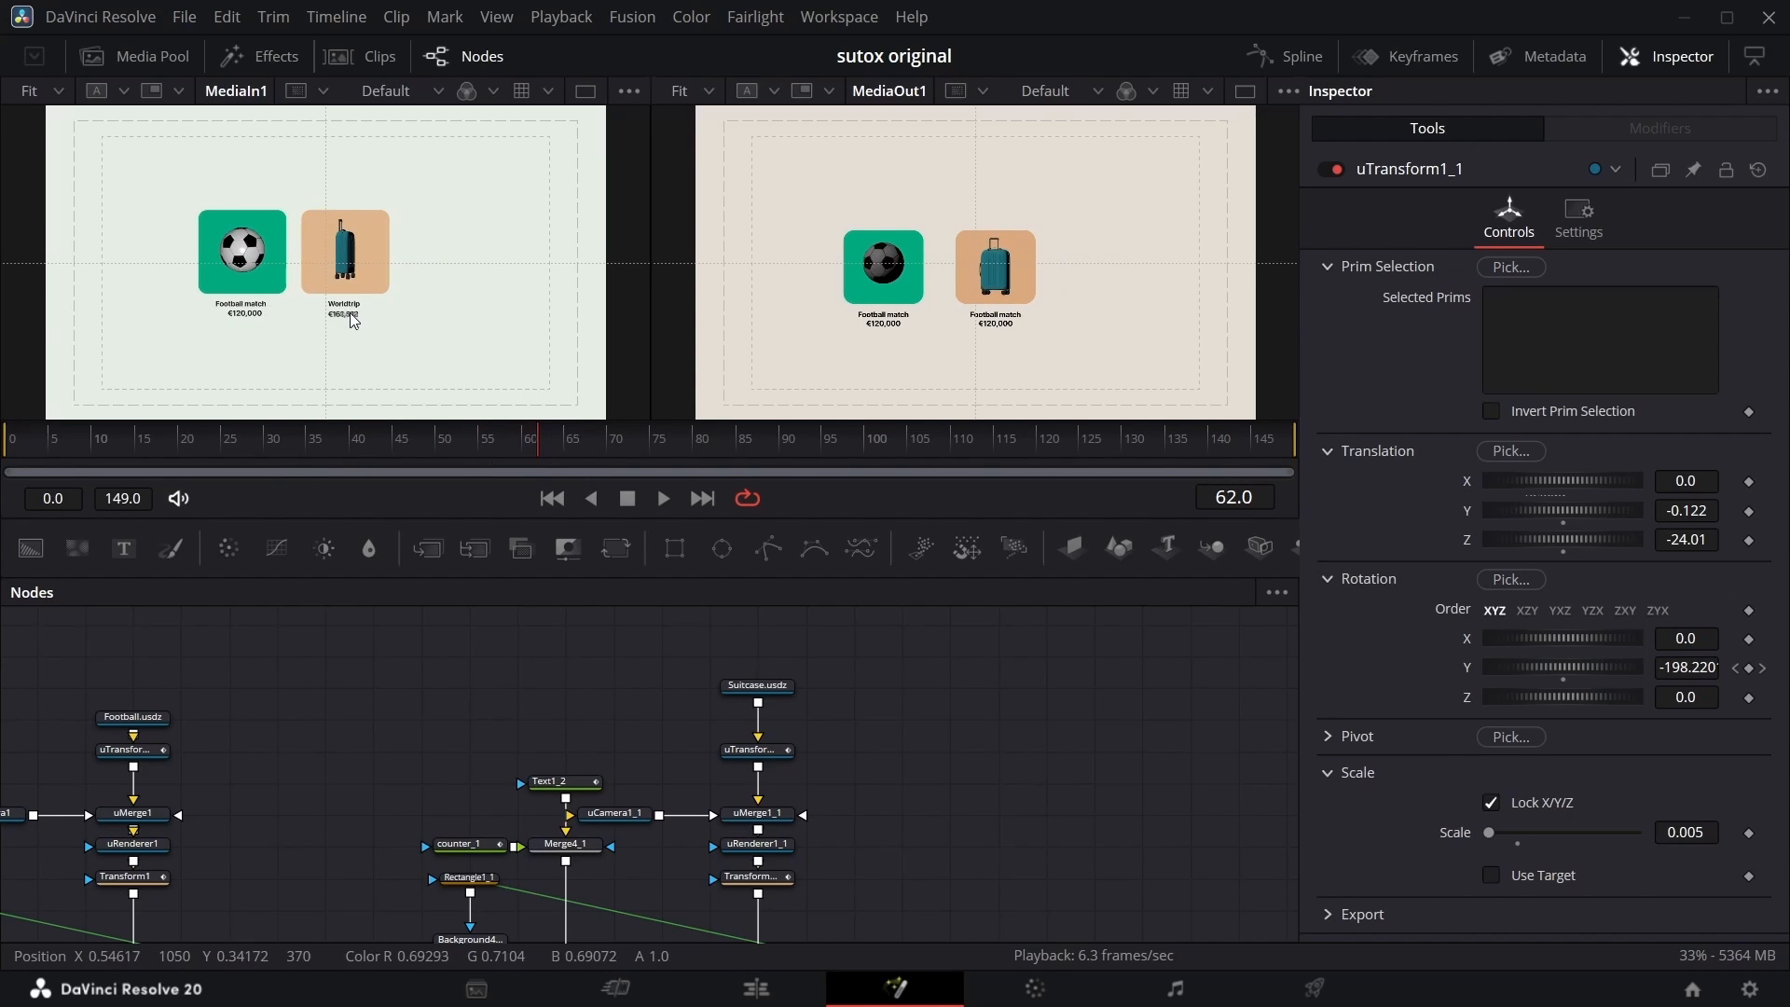
{"action": "left_click", "coordinate": [562, 782]}
{"action": "left_click", "coordinate": [1471, 379]}
{"action": "key", "text": "BackSpace"}
{"action": "key", "text": "BackSpace"}
{"action": "key", "text": "BackSpace"}
{"action": "key", "text": "BackSpace"}
{"action": "key", "text": "BackSpace"}
{"action": "key", "text": "BackSpace"}
{"action": "key", "text": "BackSpace"}
{"action": "key", "text": "BackSpace"}
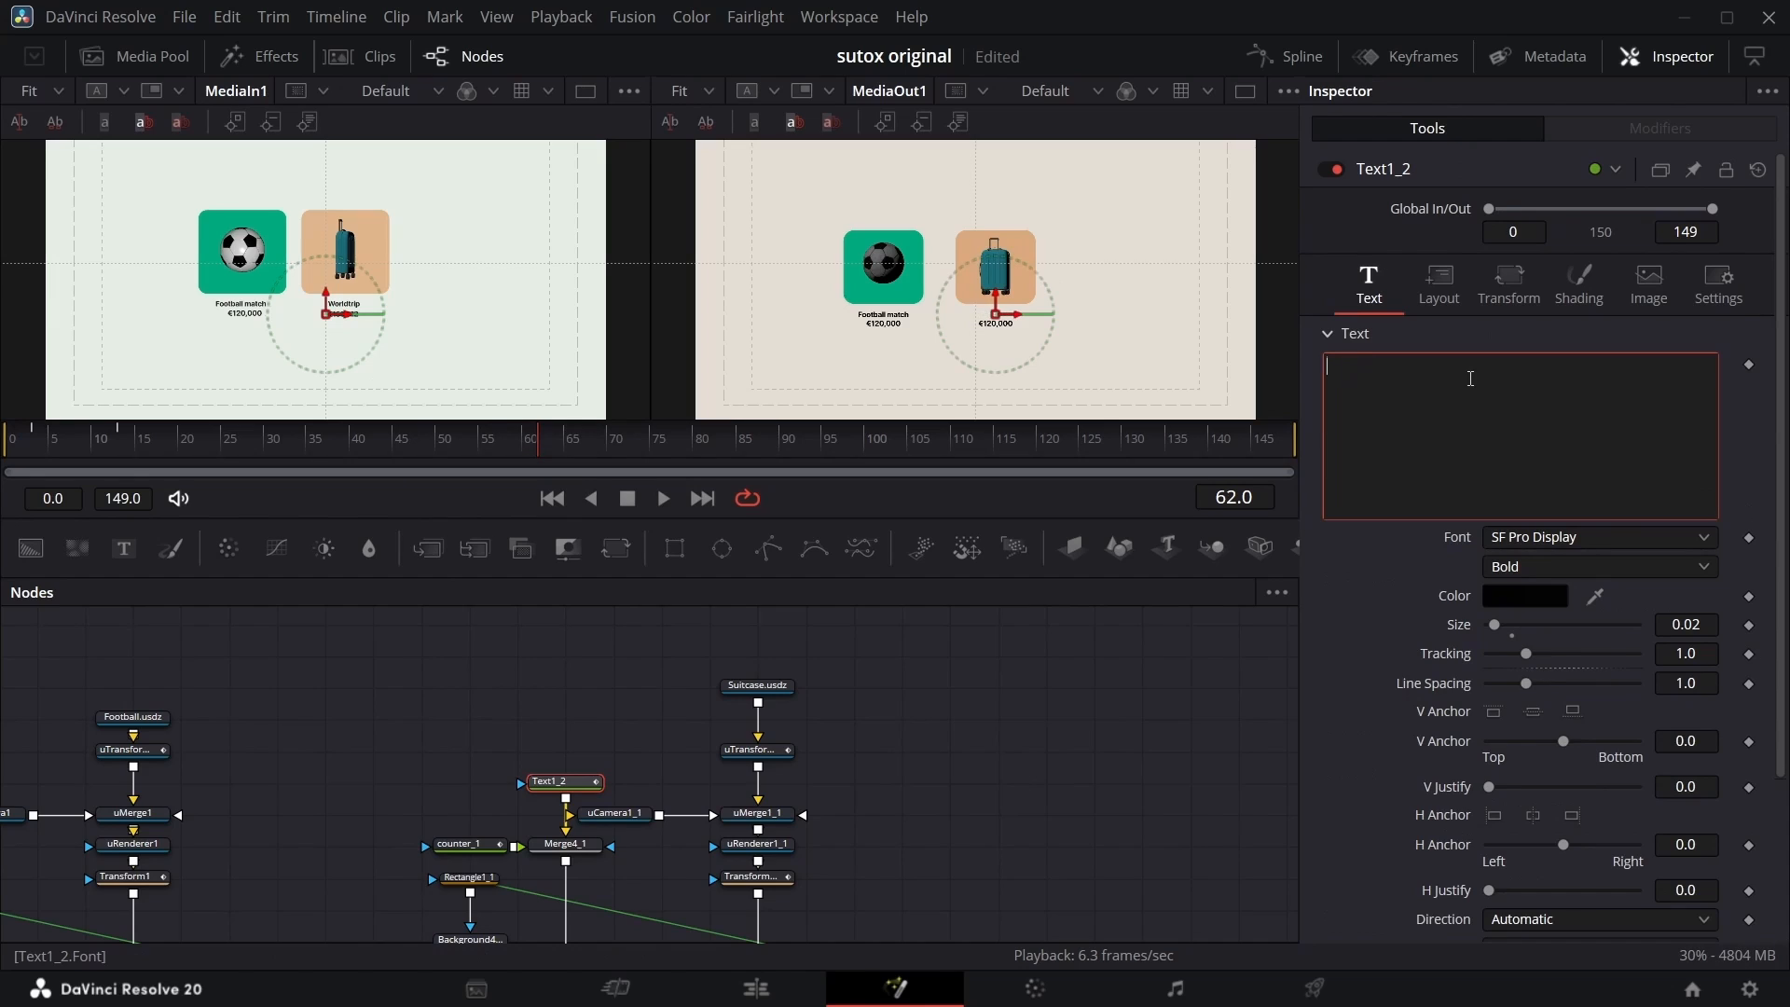
{"action": "type", "text": "World"}
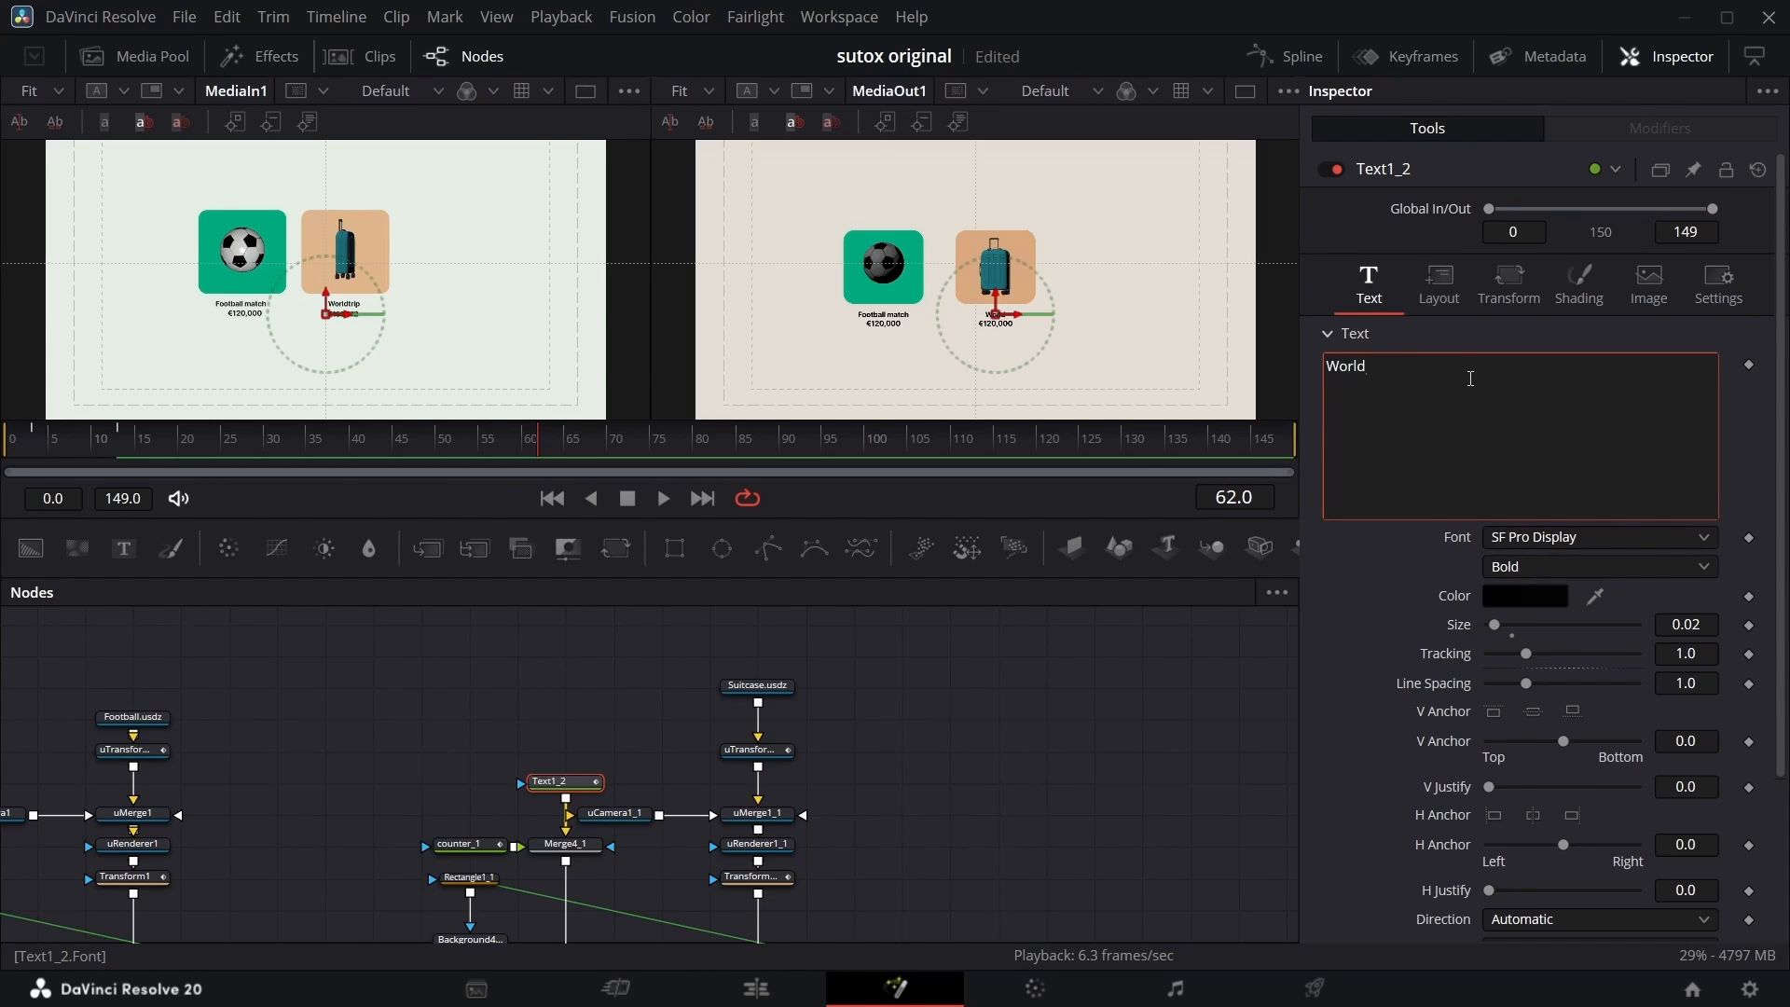
{"action": "type", "text": "trip"}
{"action": "left_click", "coordinate": [417, 438]}
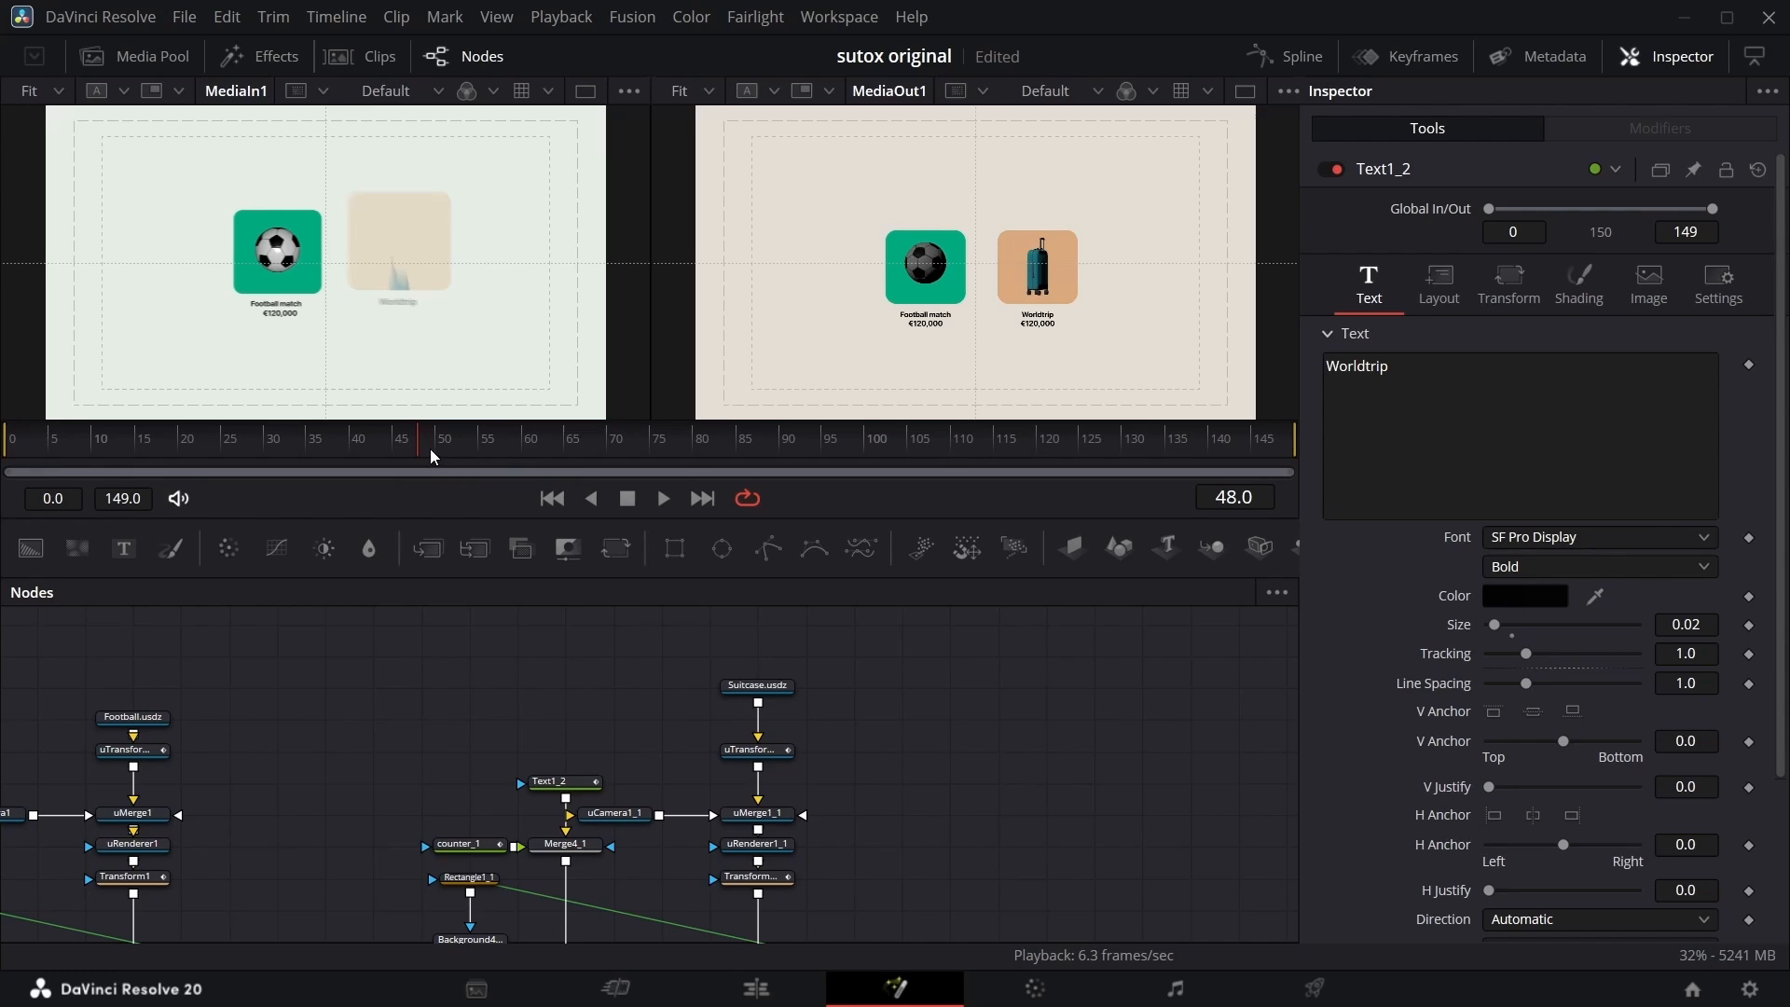
{"action": "left_click", "coordinate": [1604, 293]}
{"action": "left_click", "coordinate": [458, 844]}
{"action": "left_click", "coordinate": [1286, 56]}
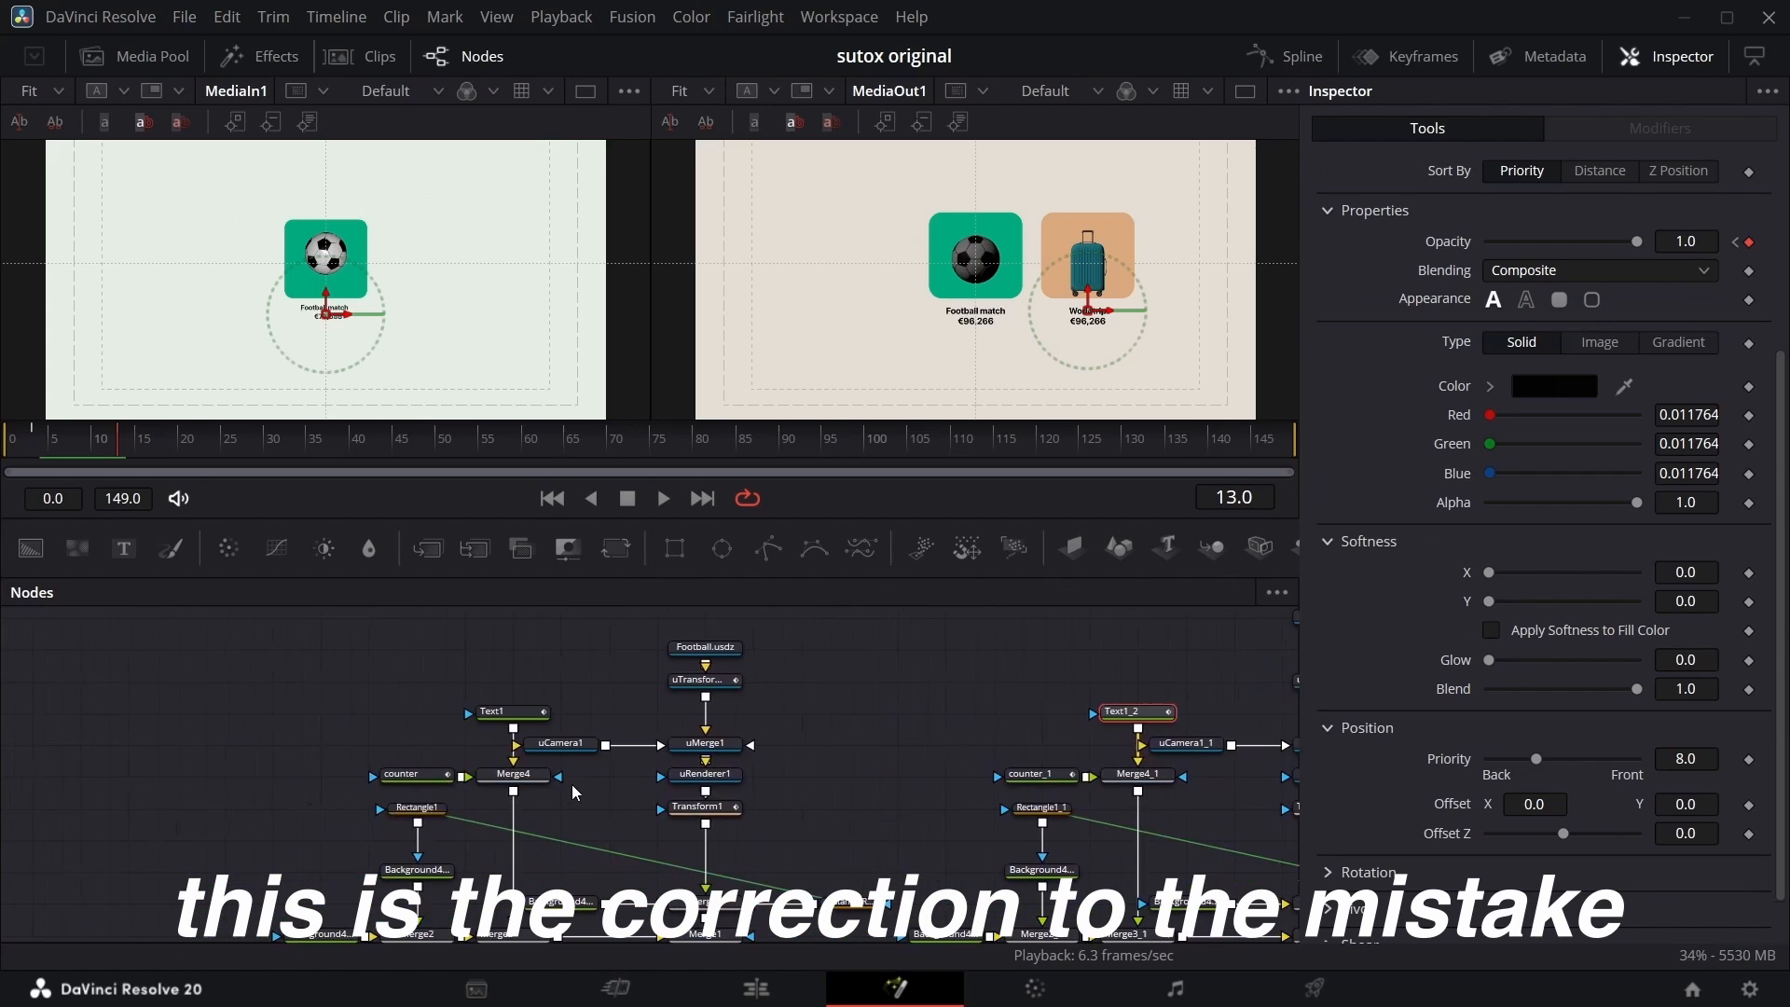
Check Text1's Opacity animation, and keyframe the football card's counter node Opacity to fade in from frame 3 to frame 13.
{"action": "left_click", "coordinate": [774, 709]}
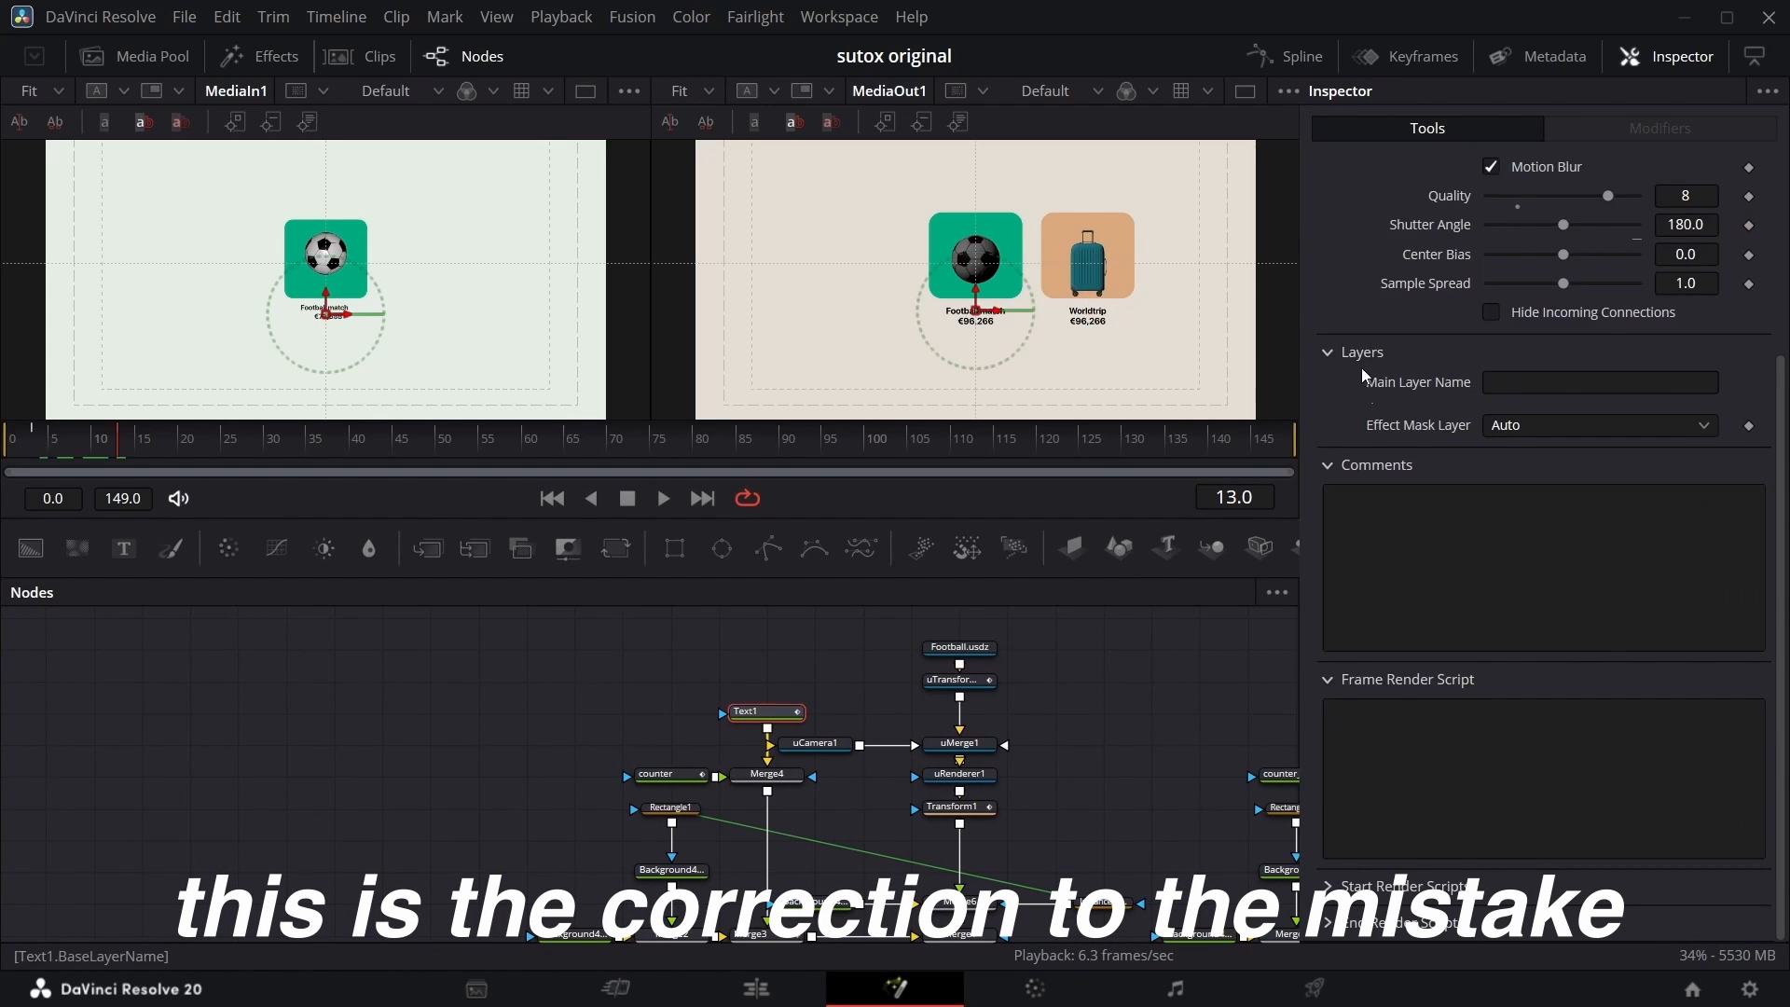
{"action": "left_click", "coordinate": [1579, 285]}
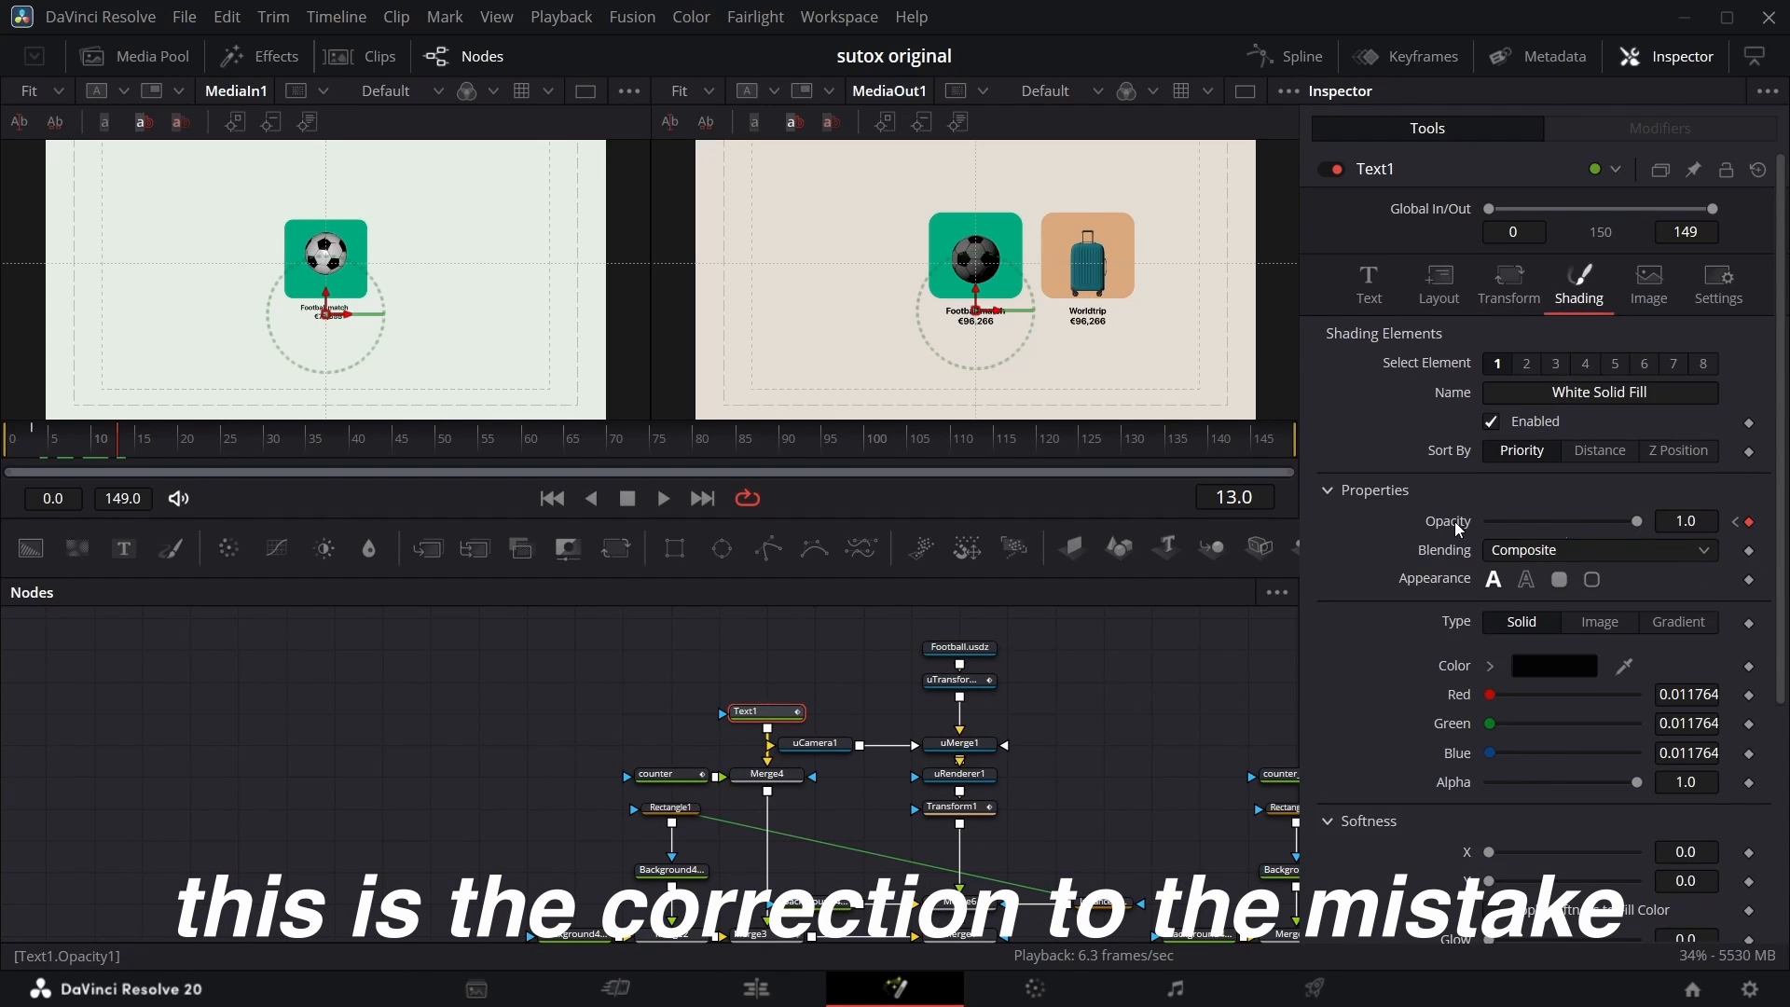
{"action": "left_click", "coordinate": [690, 777]}
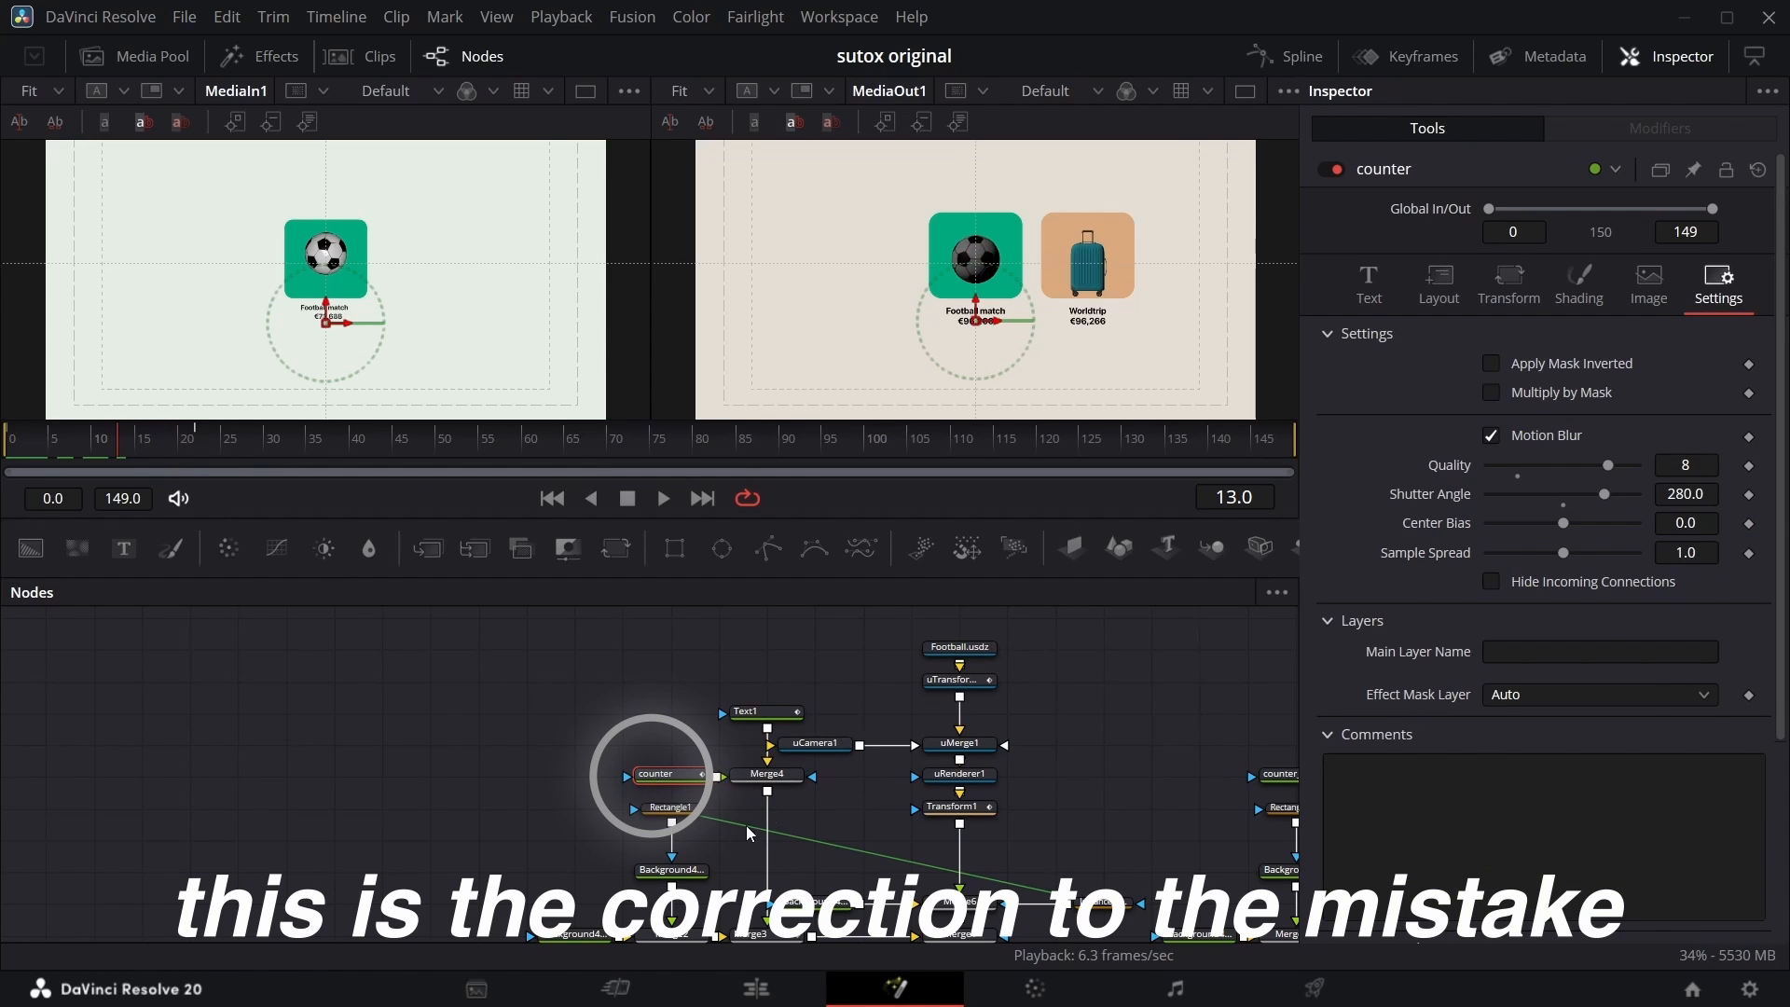
{"action": "left_click", "coordinate": [1579, 284]}
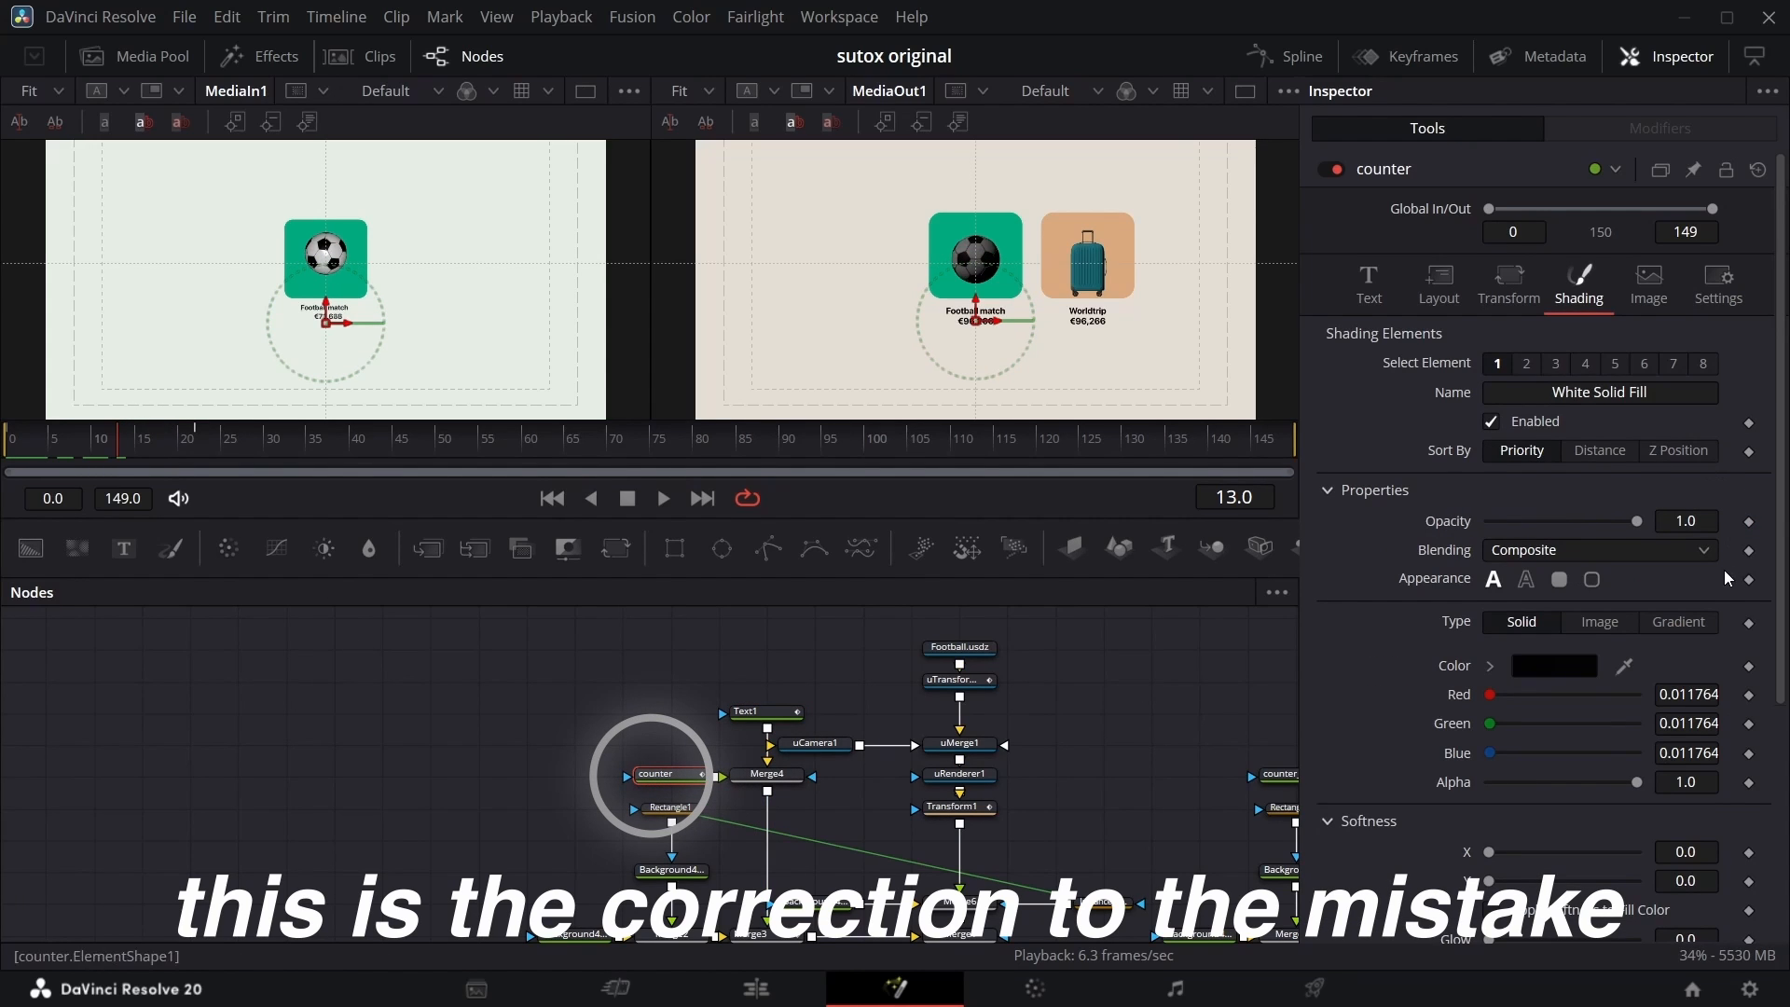
{"action": "left_click", "coordinate": [1748, 523]}
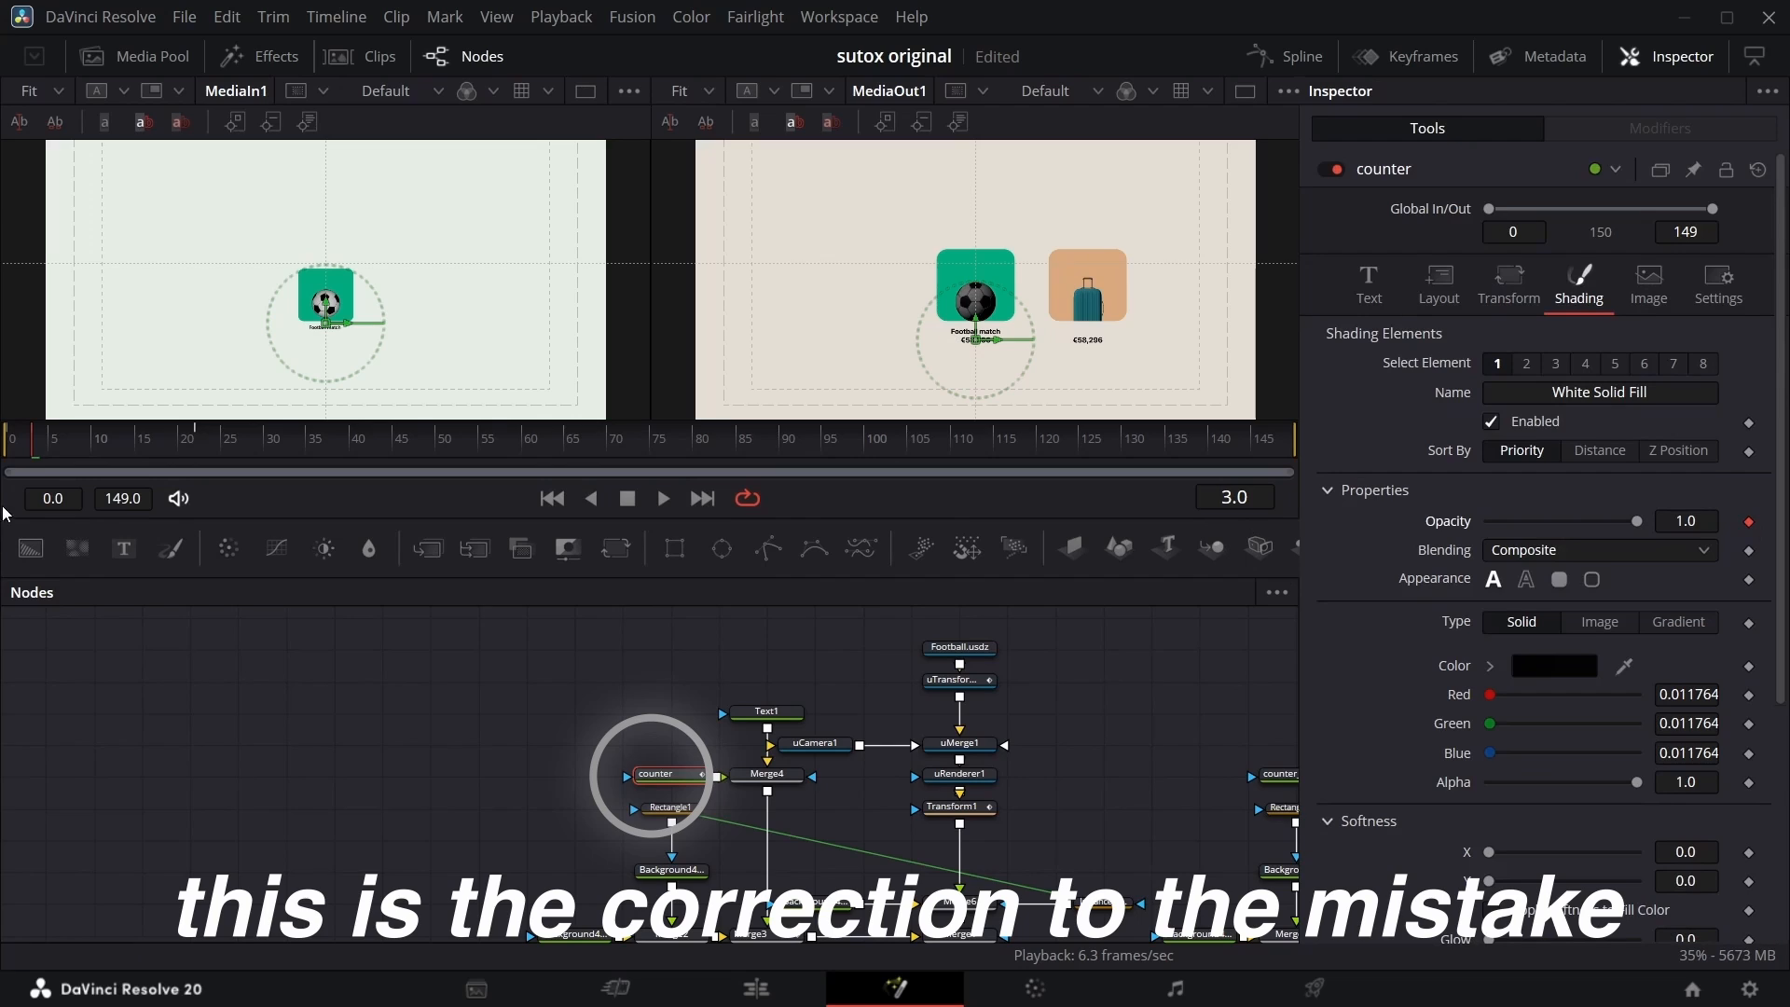
{"action": "left_click_drag", "start_coordinate": [30, 450], "coordinate": [120, 447]}
{"action": "left_click", "coordinate": [1735, 521]}
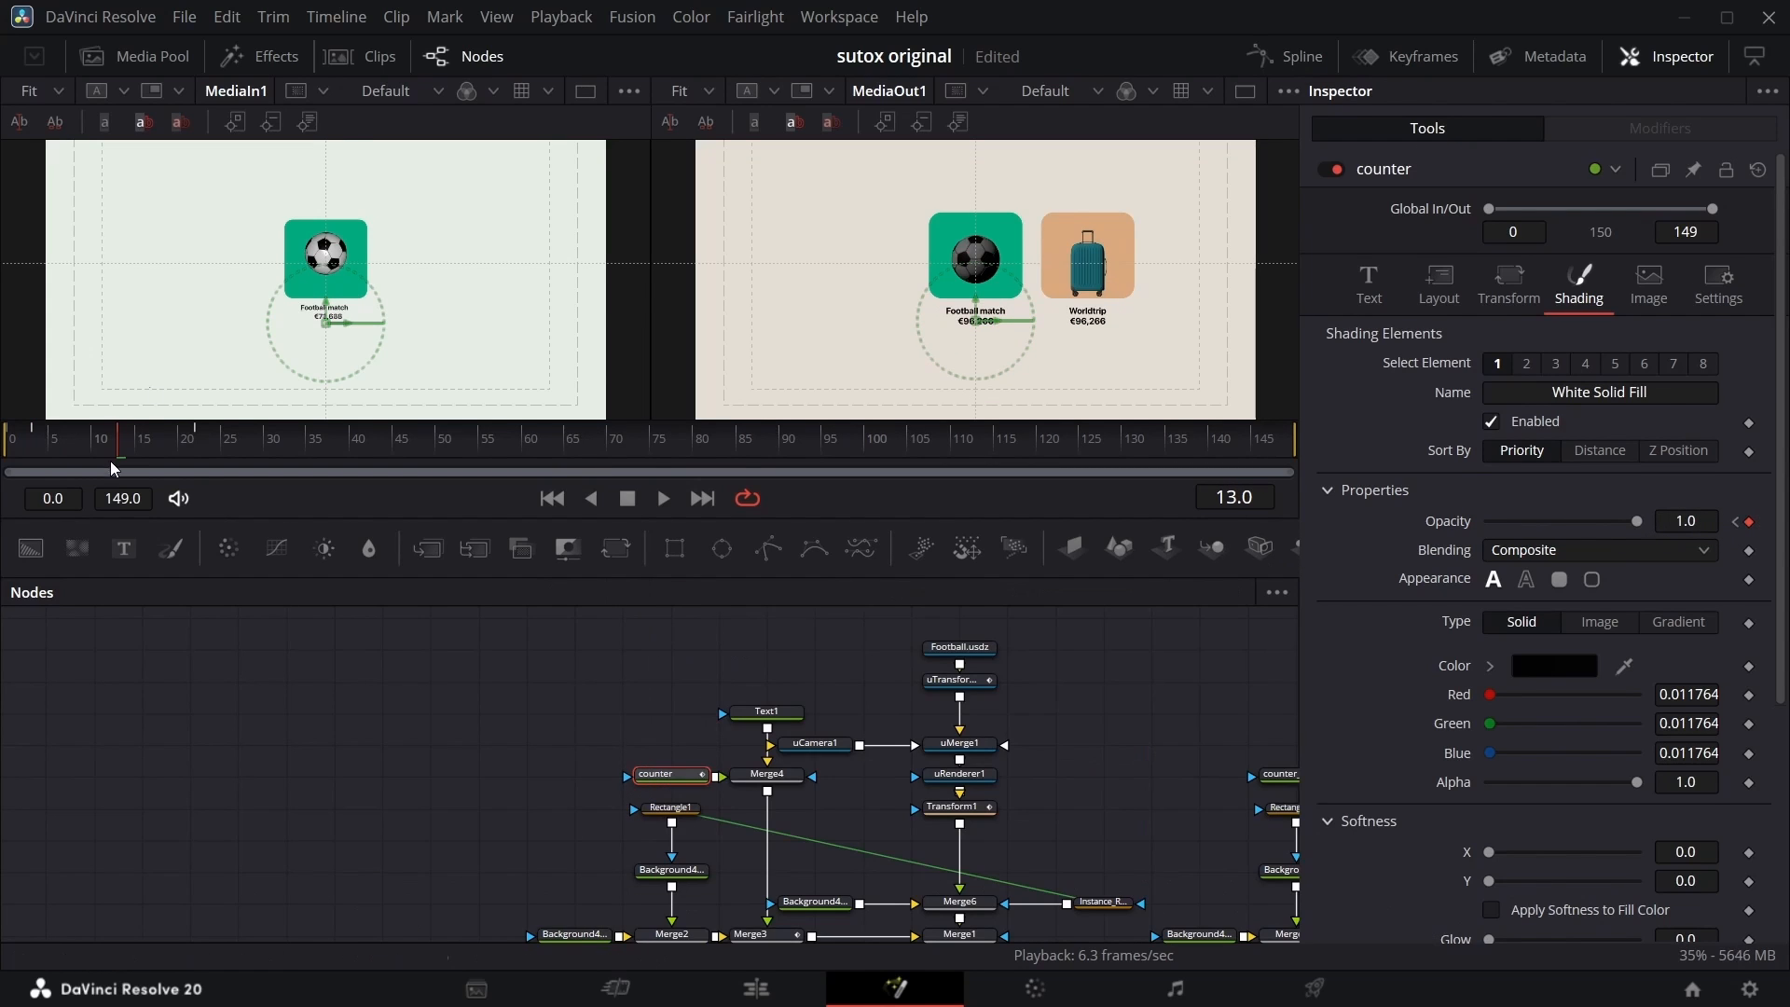
Reset the Opacity of the Worldtrip caption node Text1_2 to its default, removing its animation.
{"action": "scroll", "coordinate": [959, 918], "scroll_direction": "right", "scroll_amount": 10}
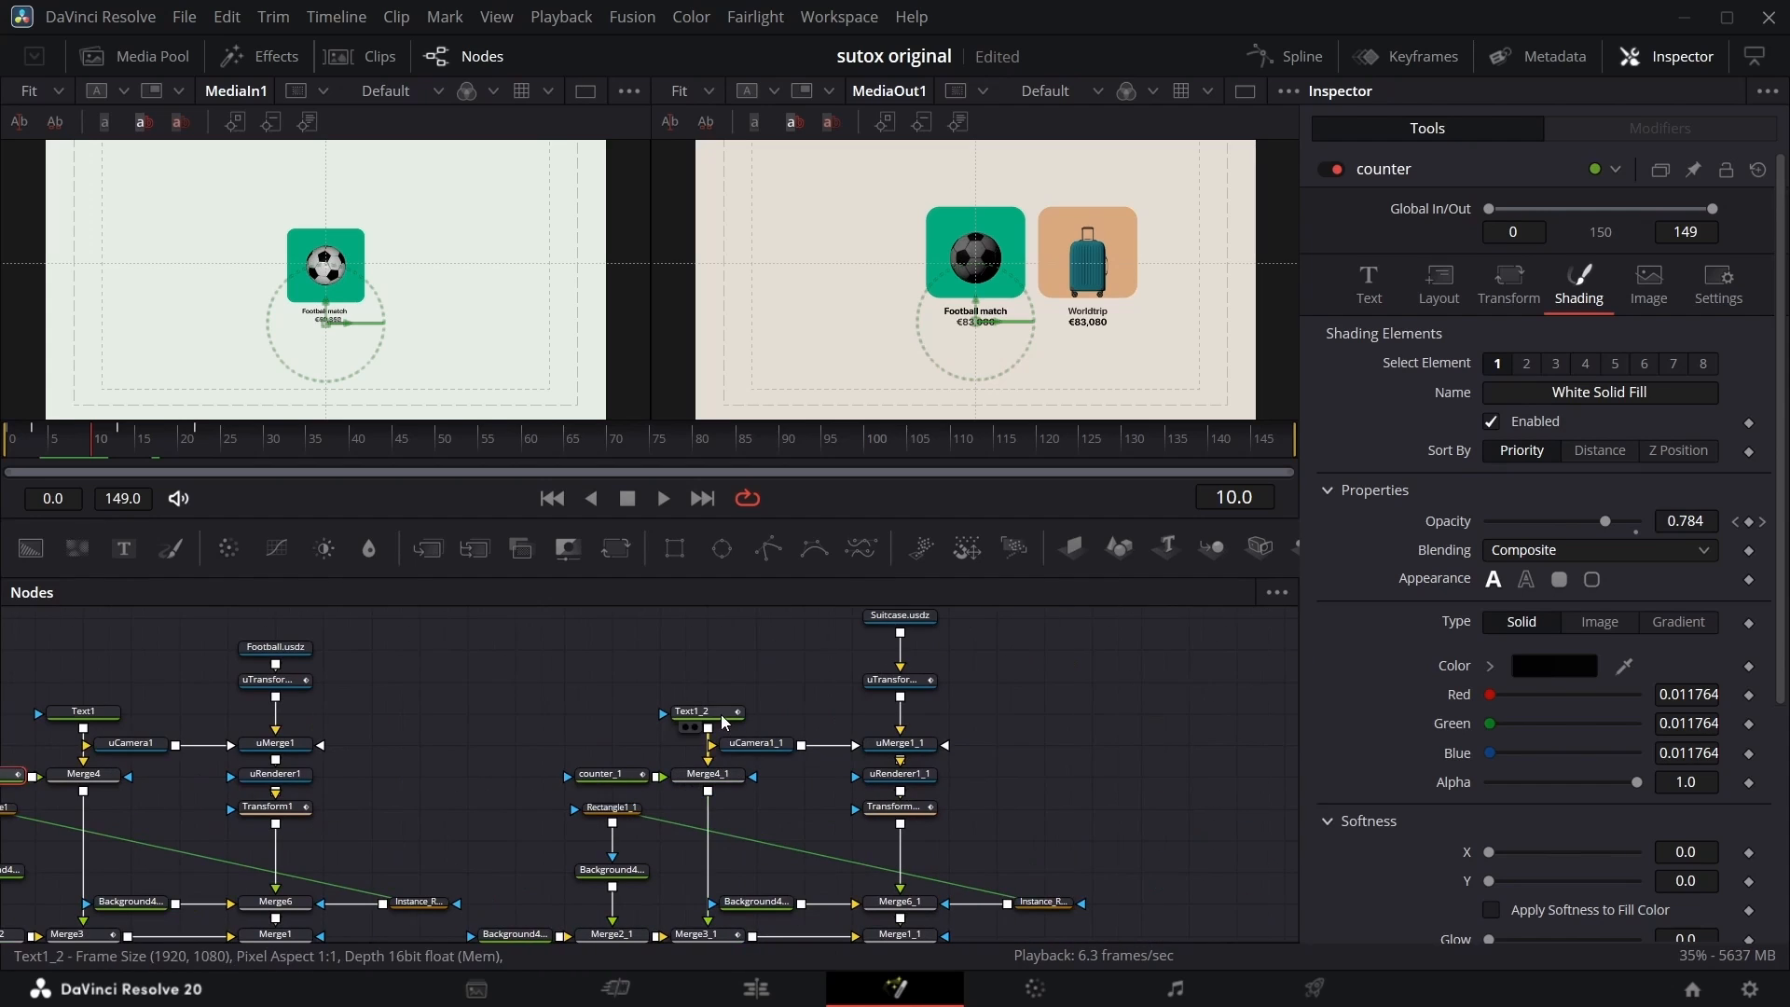
{"action": "left_click", "coordinate": [706, 712]}
{"action": "double_click", "coordinate": [1400, 524]}
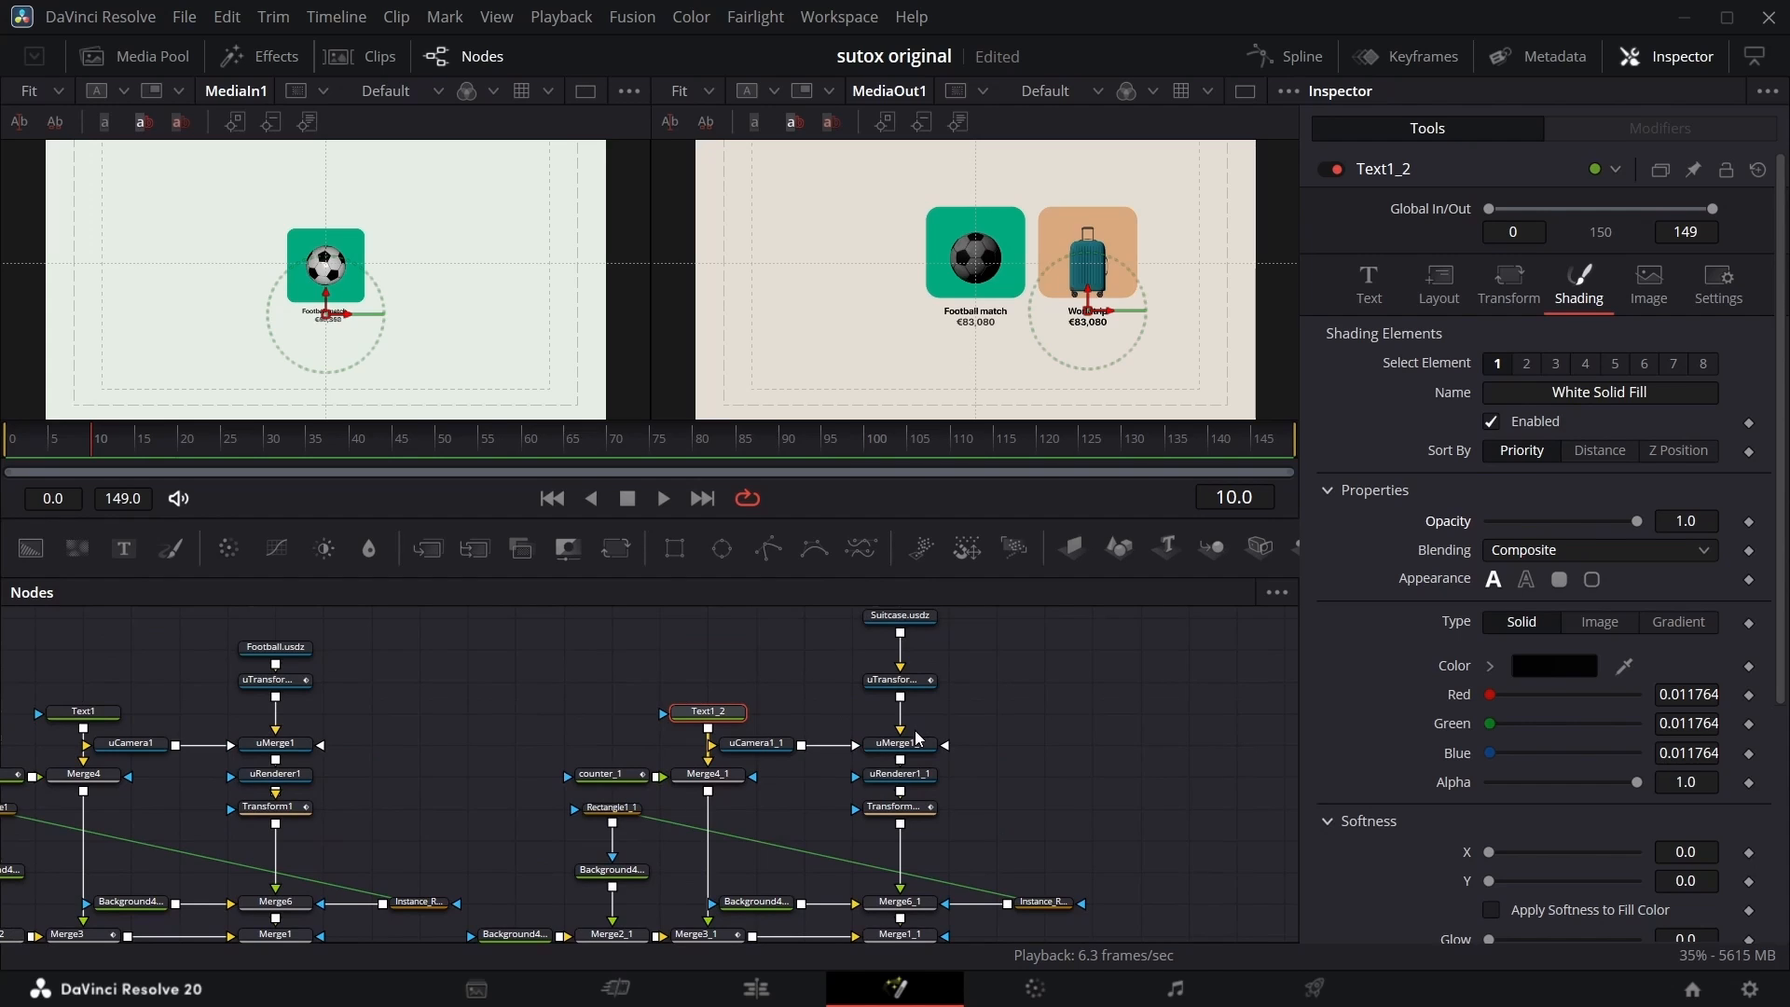
Shift counter_1's Counter keyframes in time so that they start at frame 45 and end at frame 67.
{"action": "scroll", "coordinate": [709, 728], "scroll_direction": "down", "scroll_amount": 2}
{"action": "left_click", "coordinate": [607, 704]}
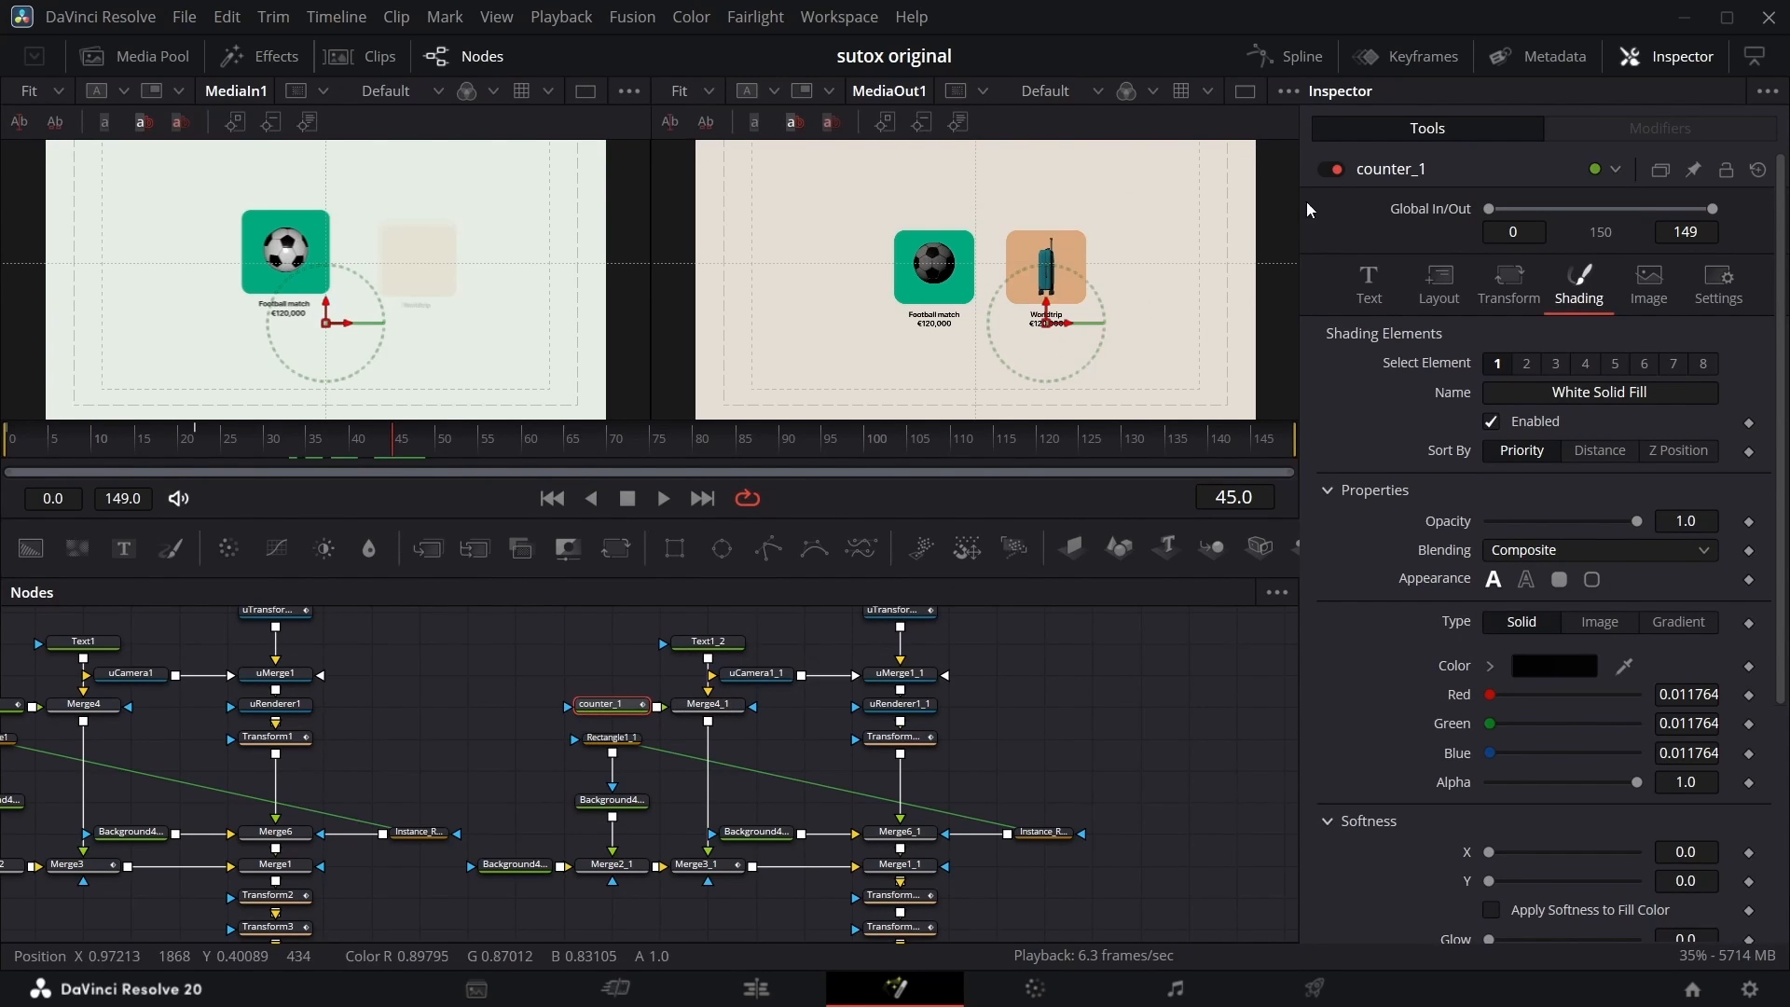
{"action": "left_click", "coordinate": [1425, 60]}
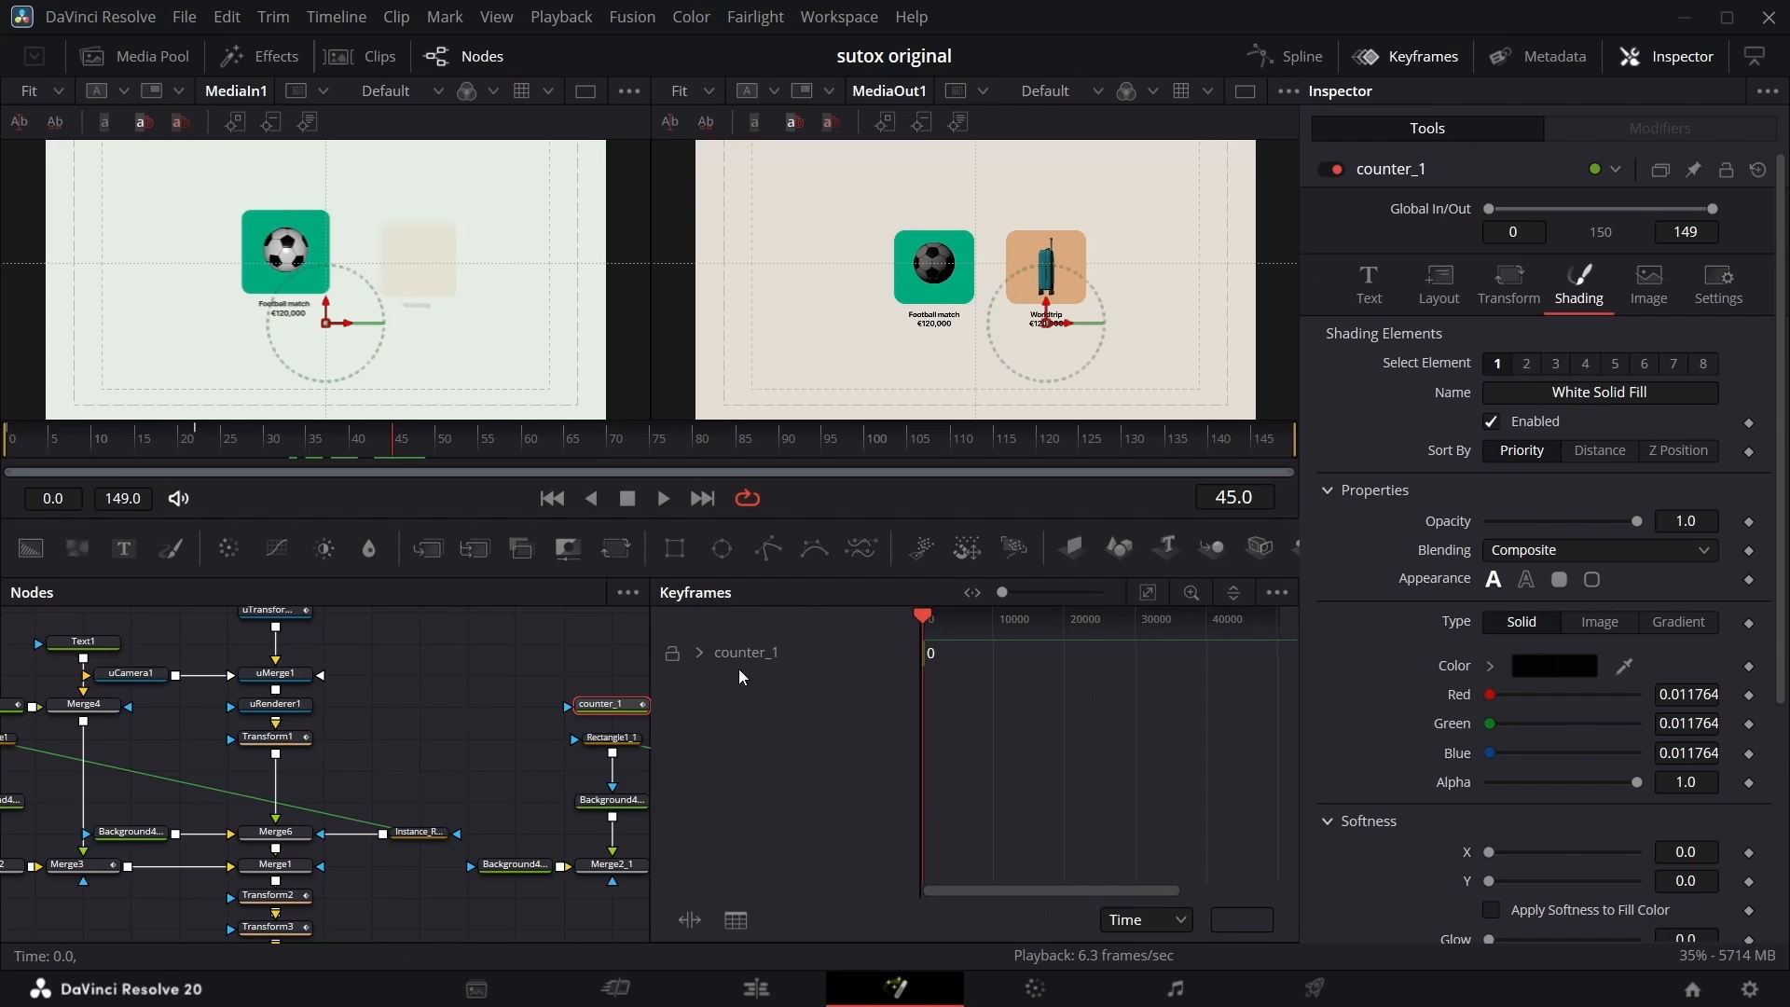
{"action": "left_click", "coordinate": [700, 654]}
{"action": "left_click", "coordinate": [1147, 594]}
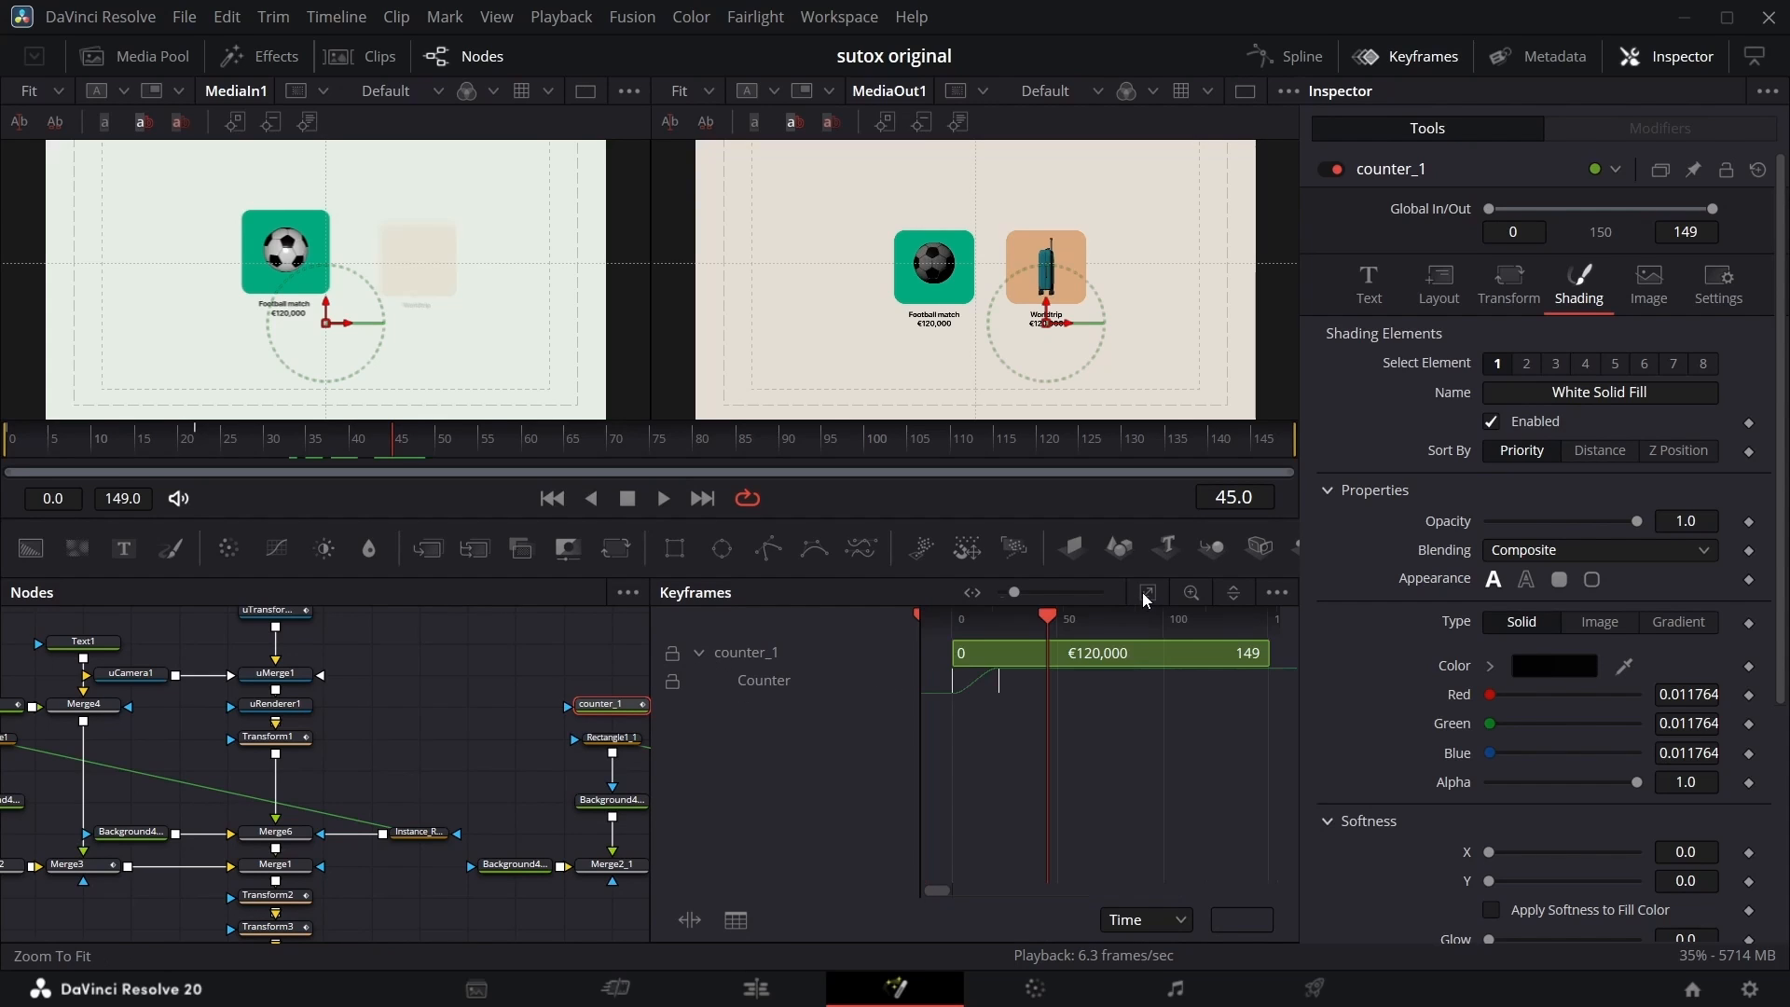
{"action": "left_click_drag", "start_coordinate": [1089, 713], "coordinate": [1010, 697]}
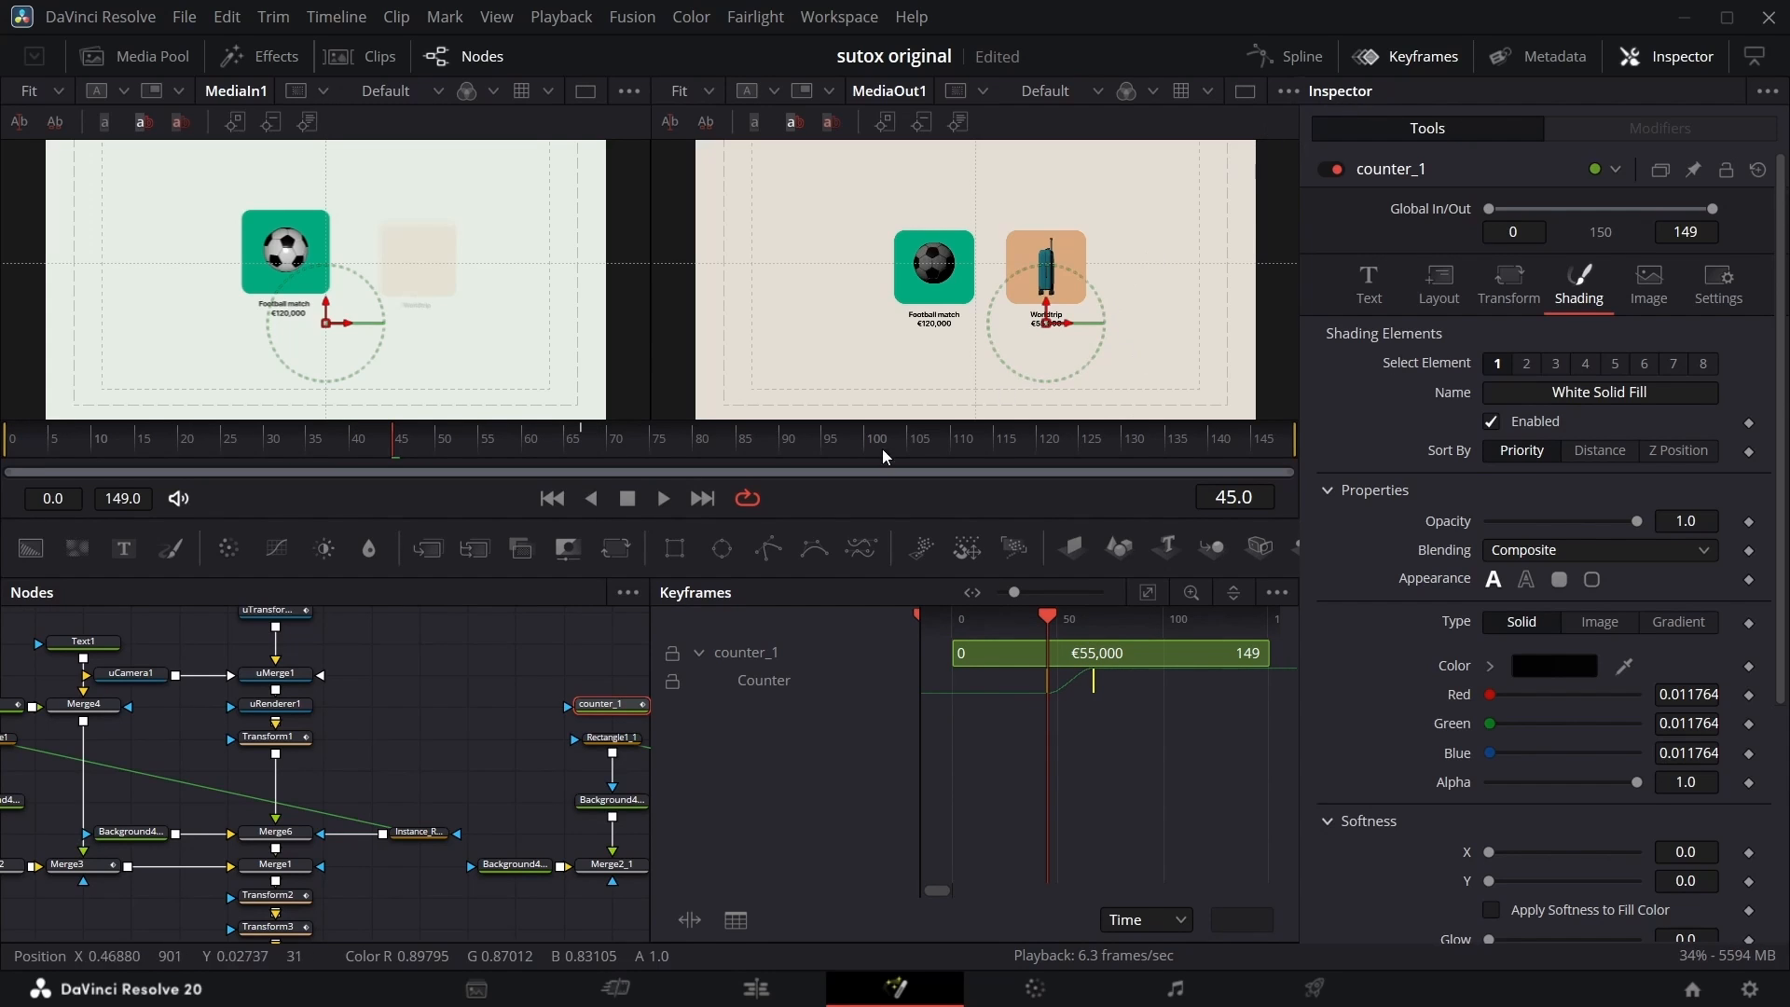
{"action": "left_click", "coordinate": [1398, 61]}
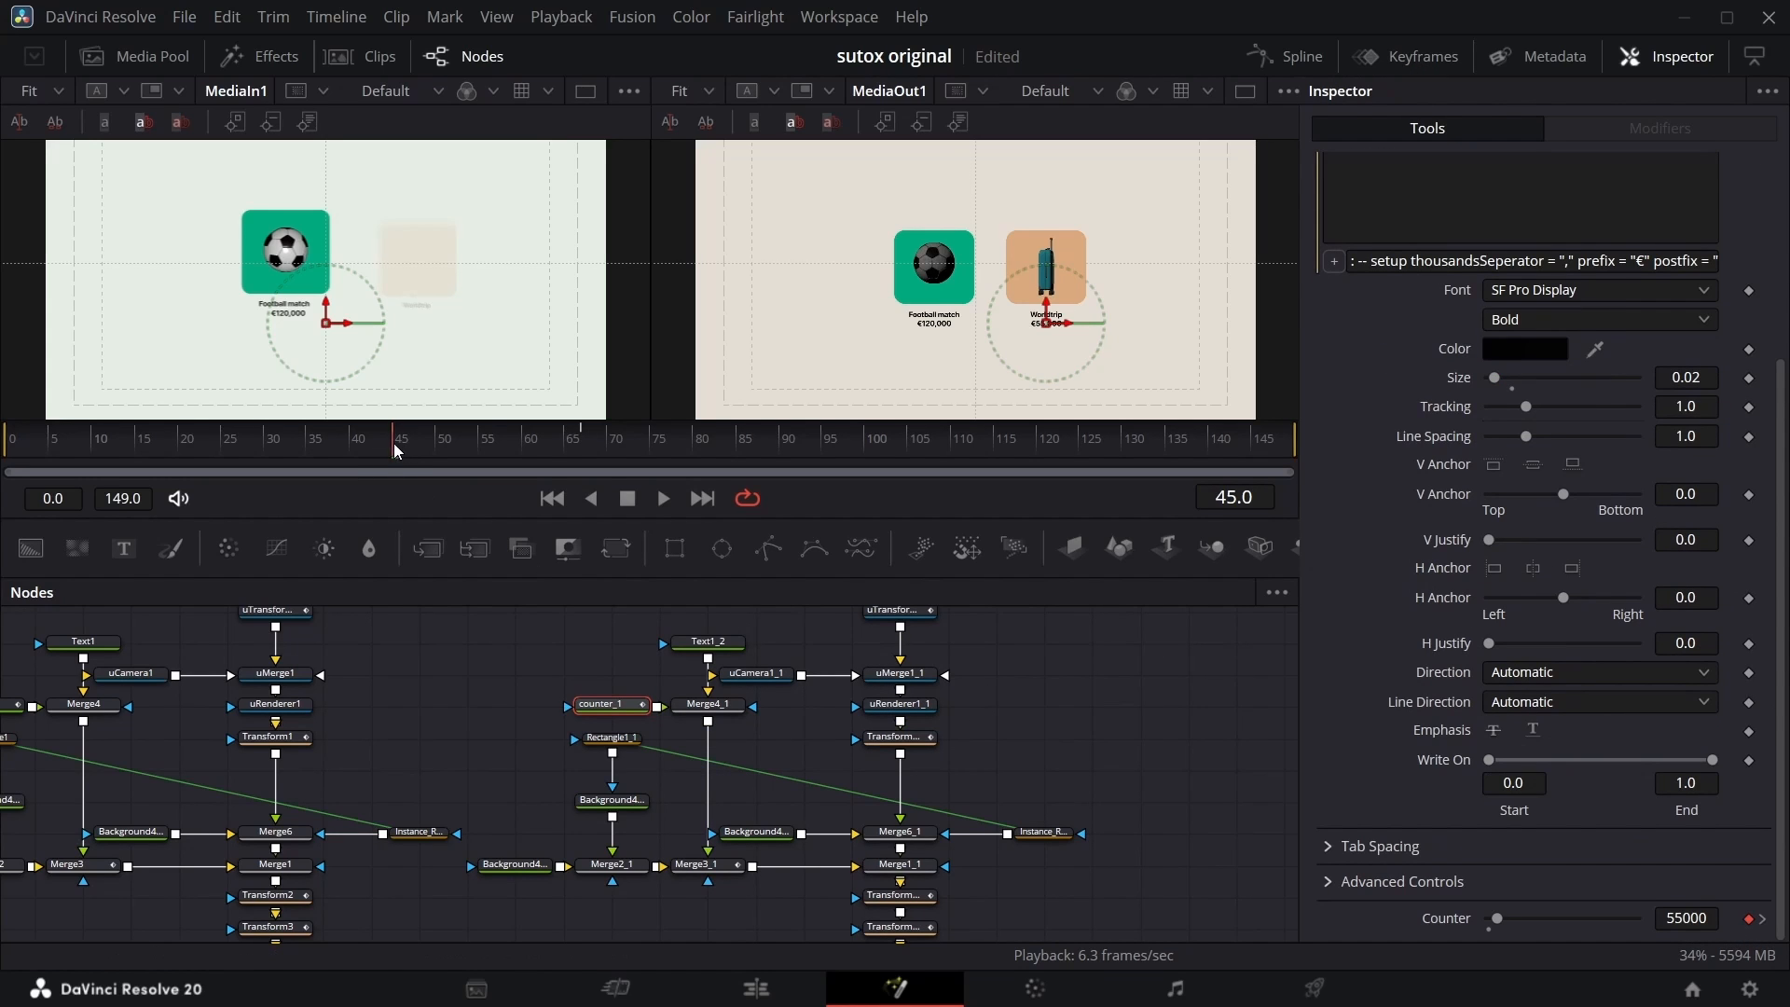
Set counter_1's Counter value to 158000 at the frame 67 keyframe and to 98000 at the frame 45 keyframe.
{"action": "left_click_drag", "start_coordinate": [397, 451], "coordinate": [600, 439]}
{"action": "left_click", "coordinate": [984, 804]}
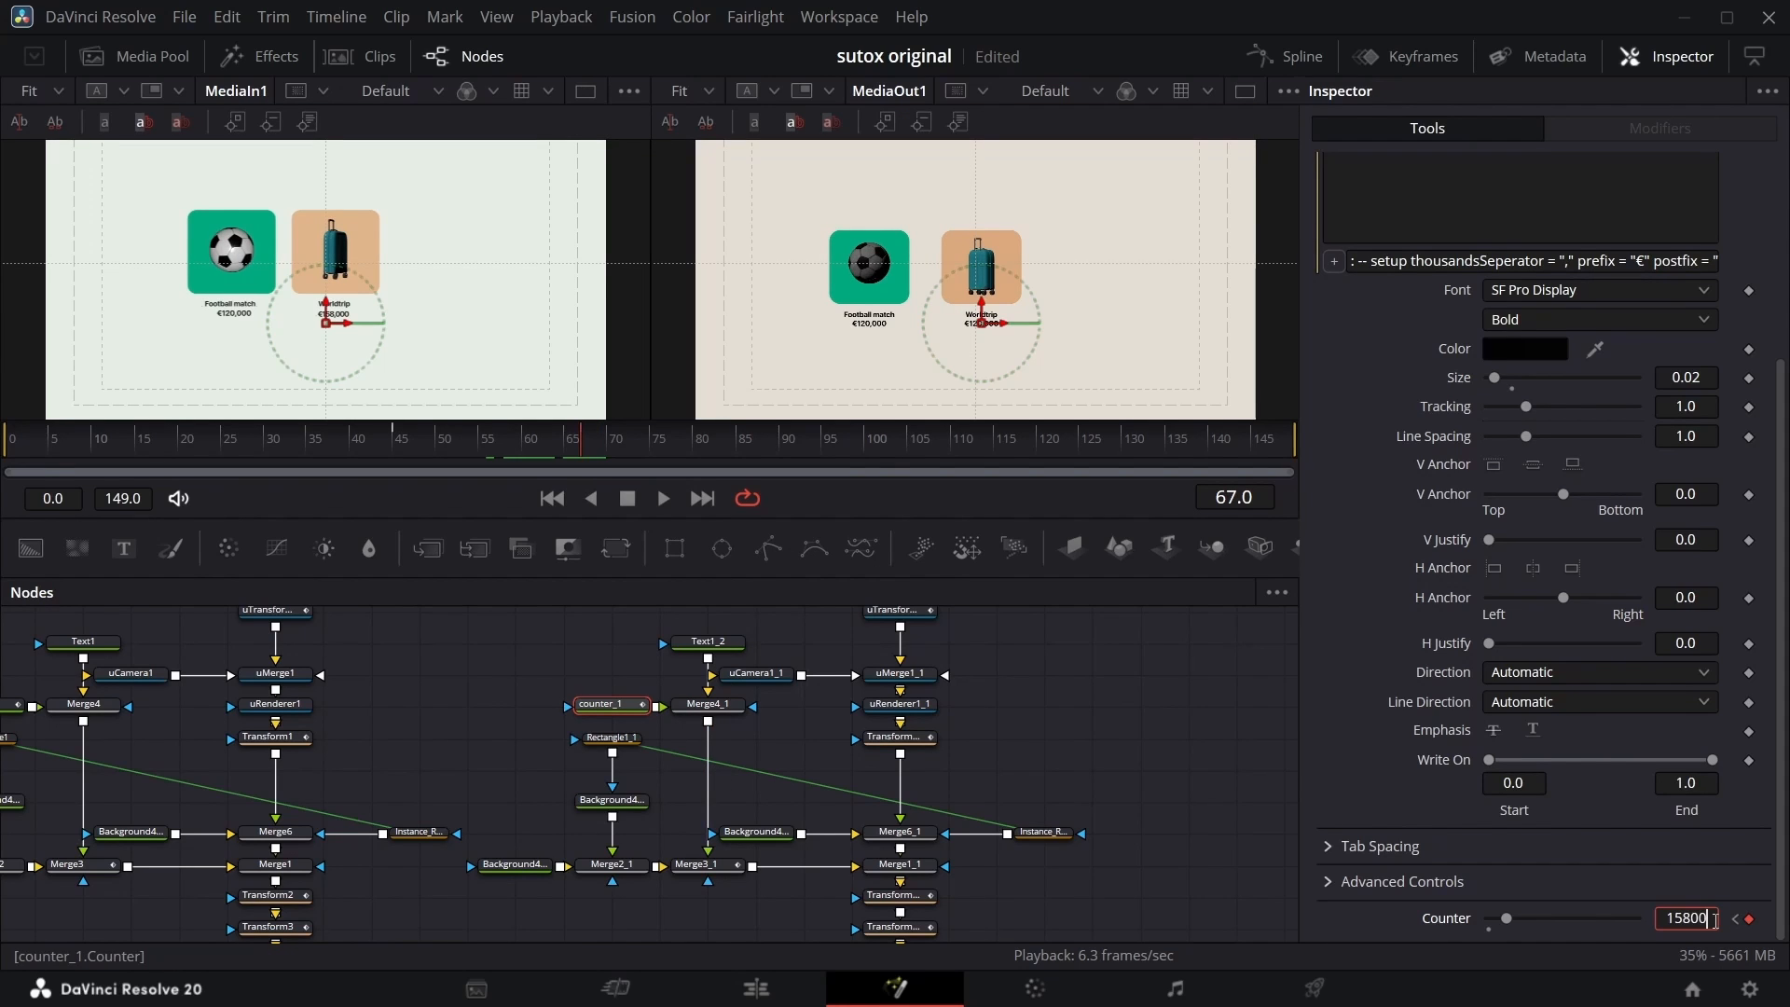
{"action": "key", "text": "Return"}
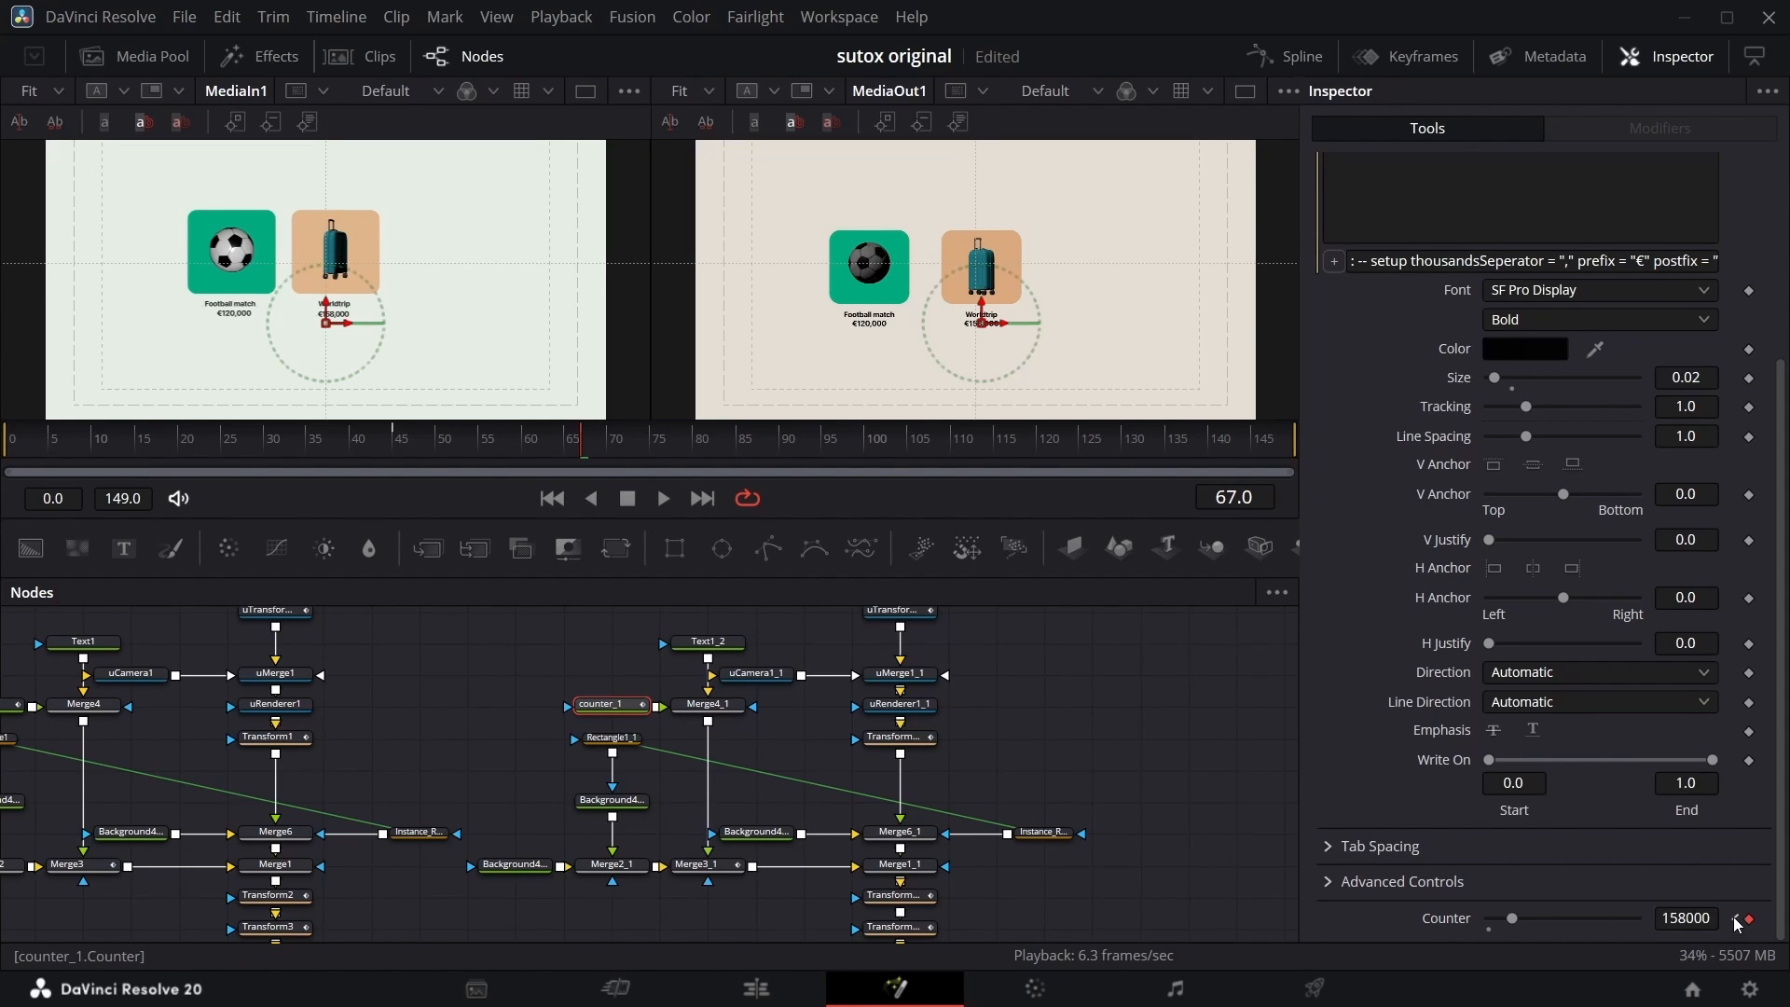
{"action": "left_click", "coordinate": [1737, 920]}
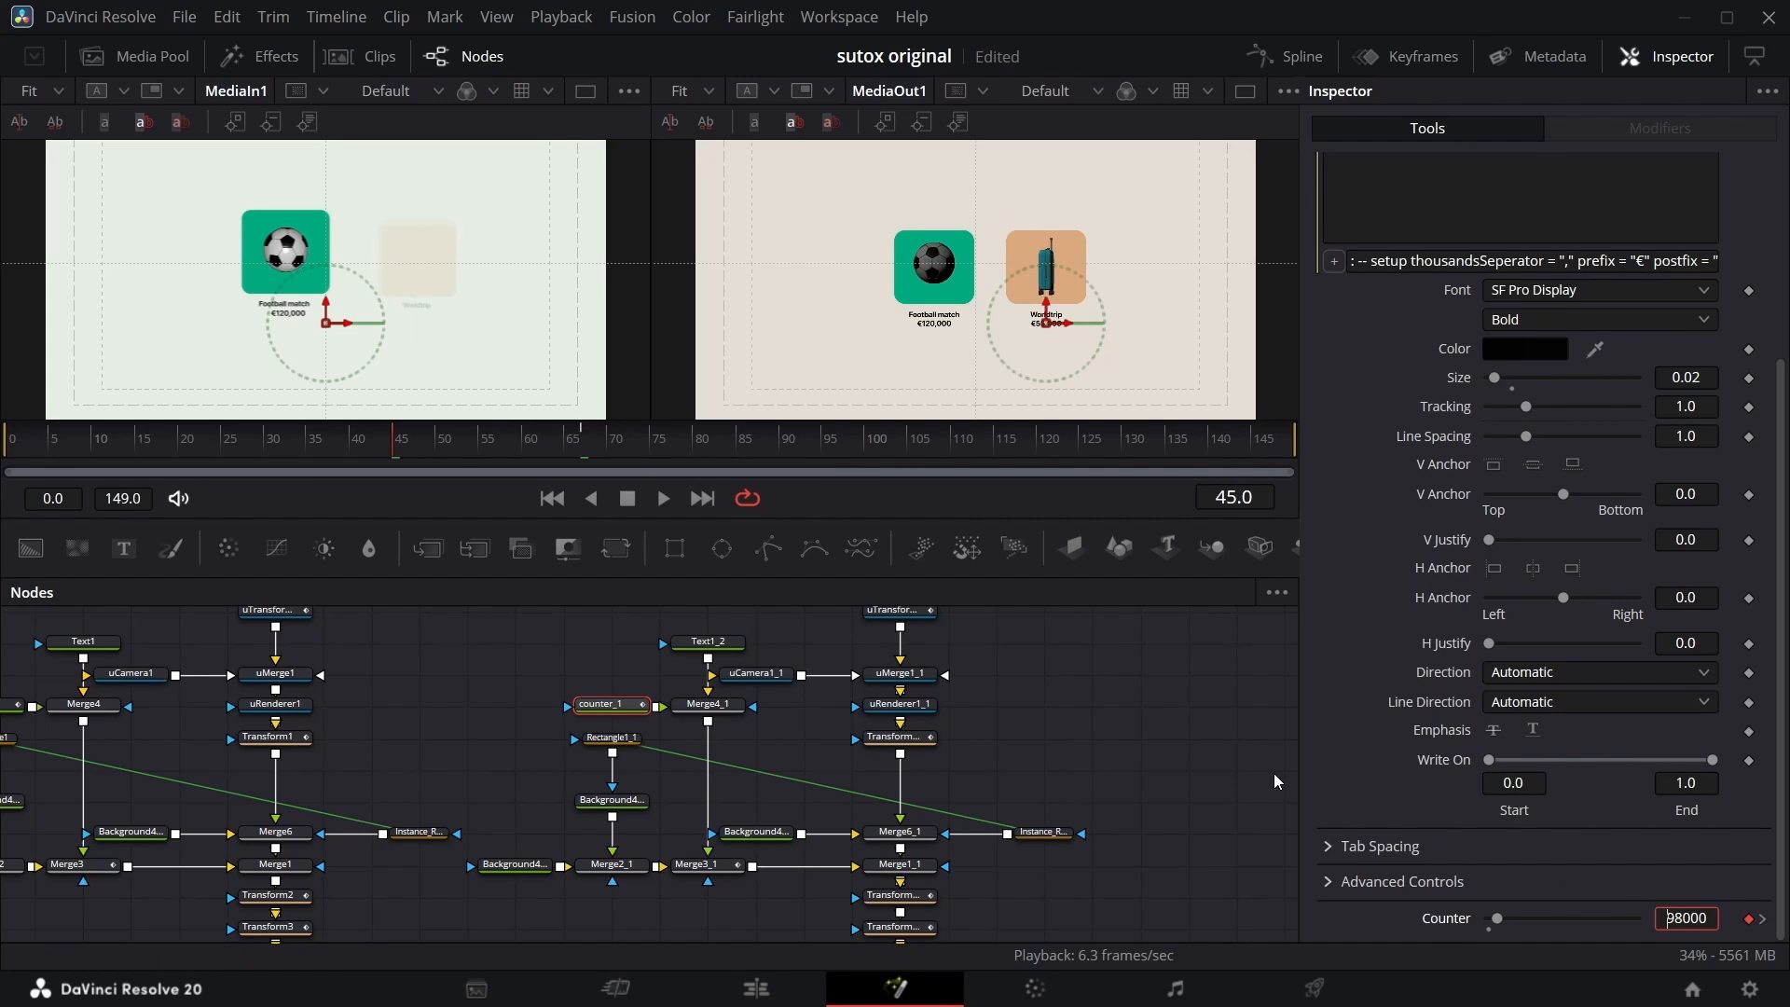
{"action": "key", "text": "Return"}
{"action": "left_click", "coordinate": [1238, 751]}
Go to frame 48 and add a keyframe for Merge4_1's Blend at 1.0.
{"action": "left_click_drag", "start_coordinate": [397, 446], "coordinate": [448, 445]}
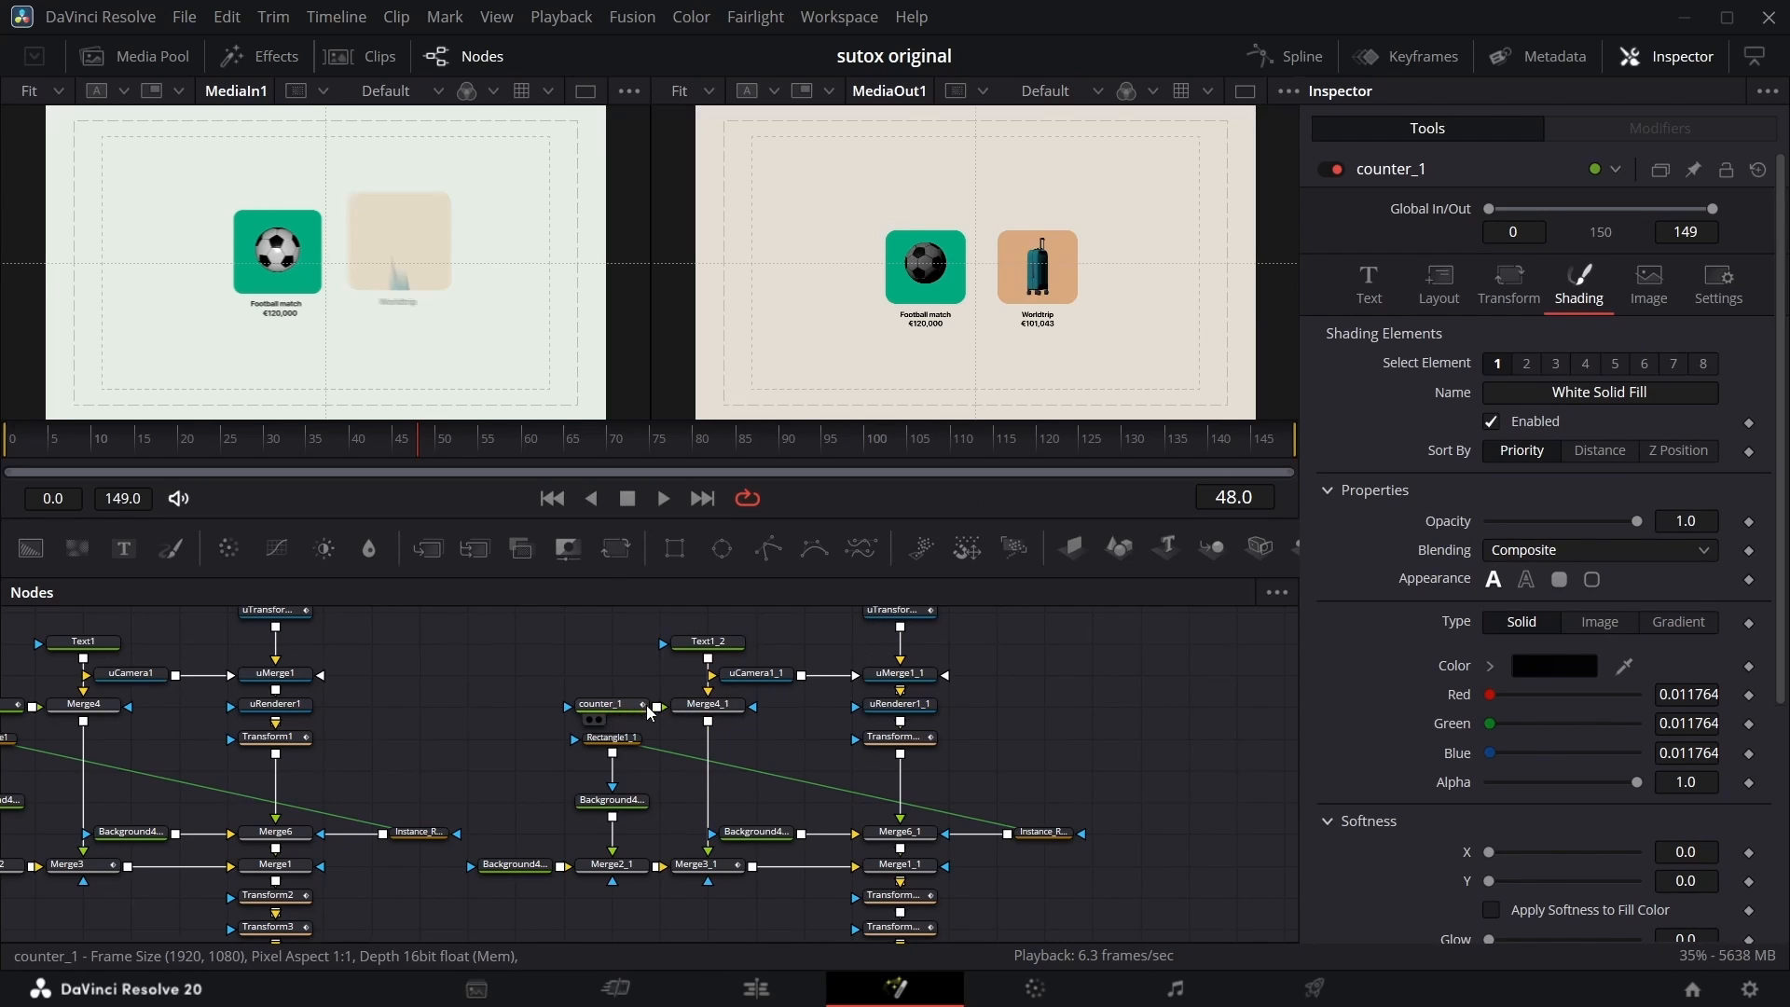
{"action": "left_click", "coordinate": [707, 706]}
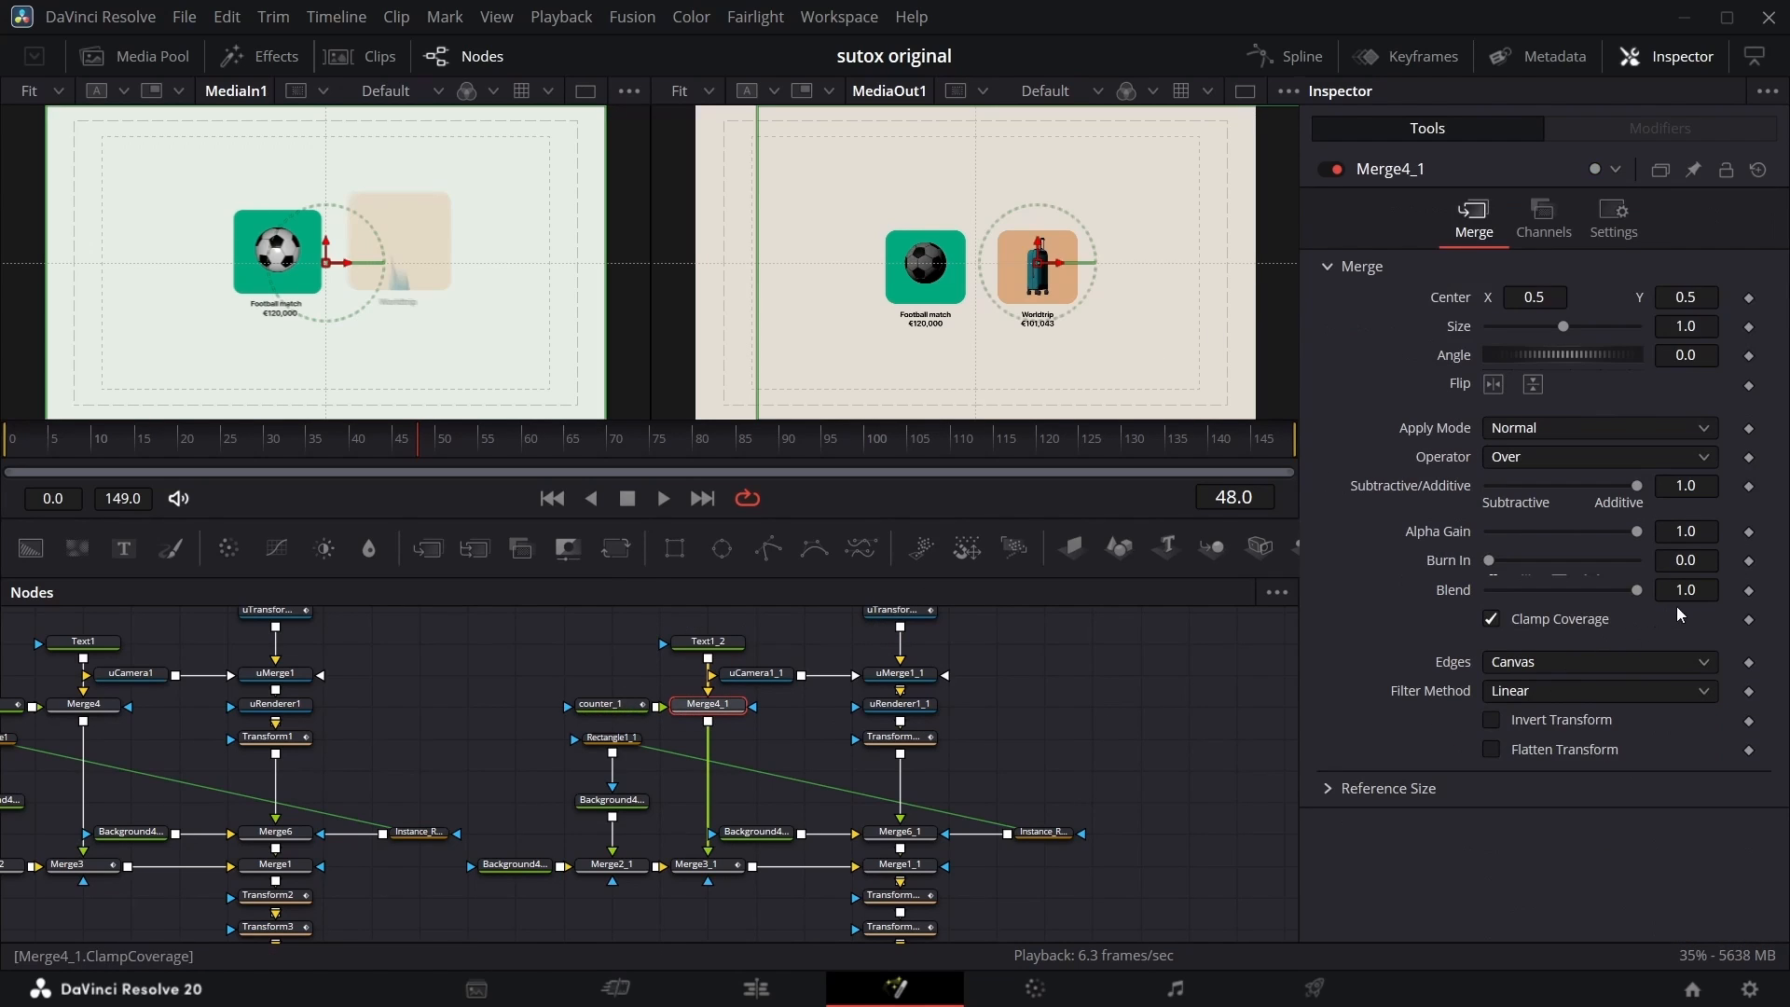
{"action": "left_click", "coordinate": [1748, 591]}
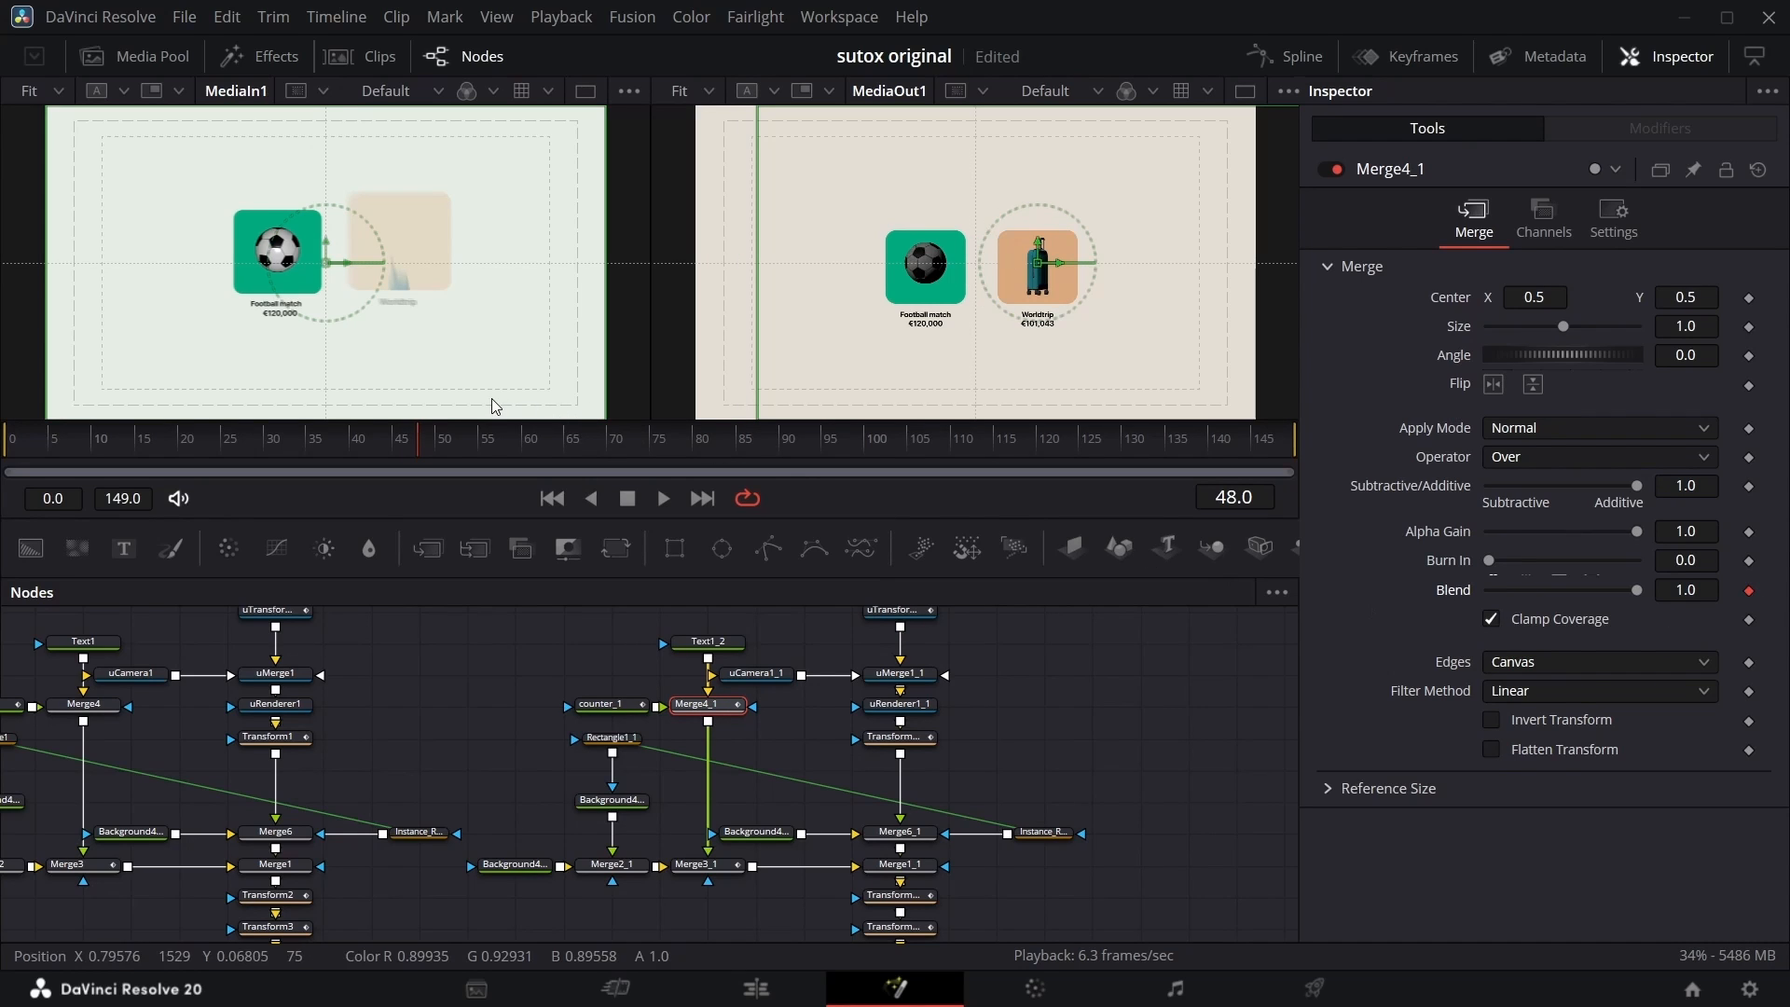
Keyframe counter_1's layout Center with Y at 0.309 on frame 55 and Y at 0.2 on frame 48.
{"action": "left_click", "coordinate": [631, 706]}
{"action": "left_click", "coordinate": [1444, 284]}
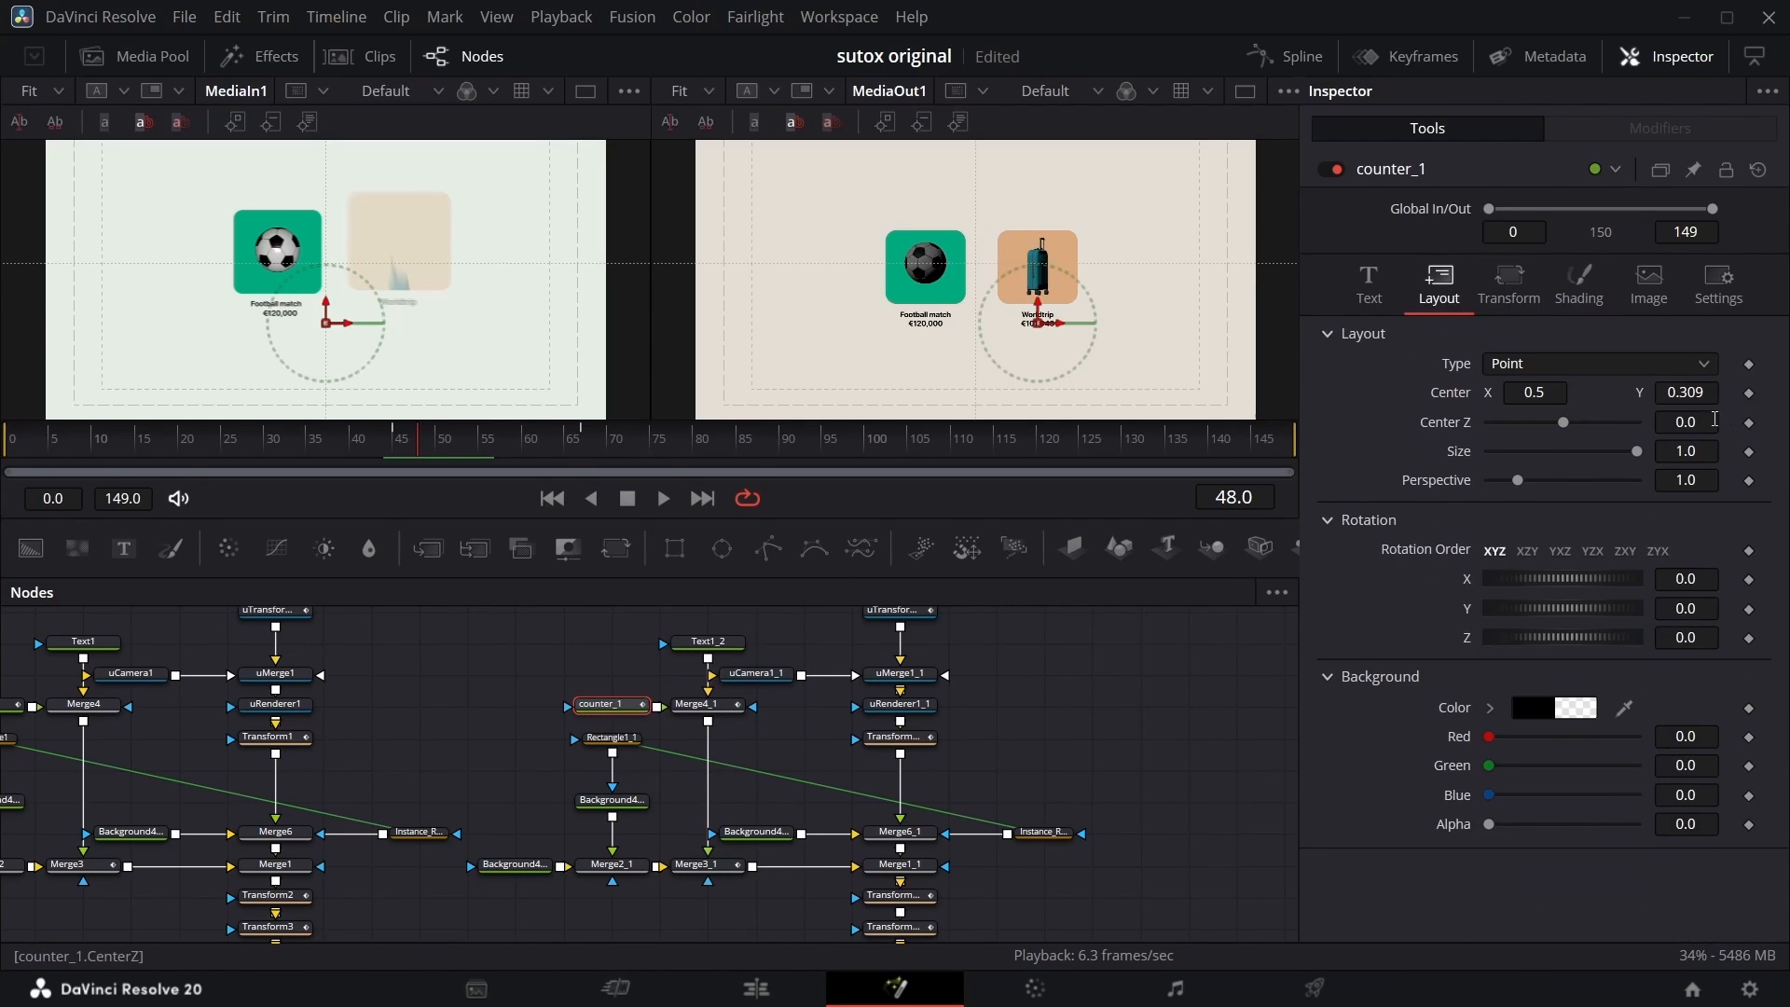
{"action": "left_click", "coordinate": [1748, 393]}
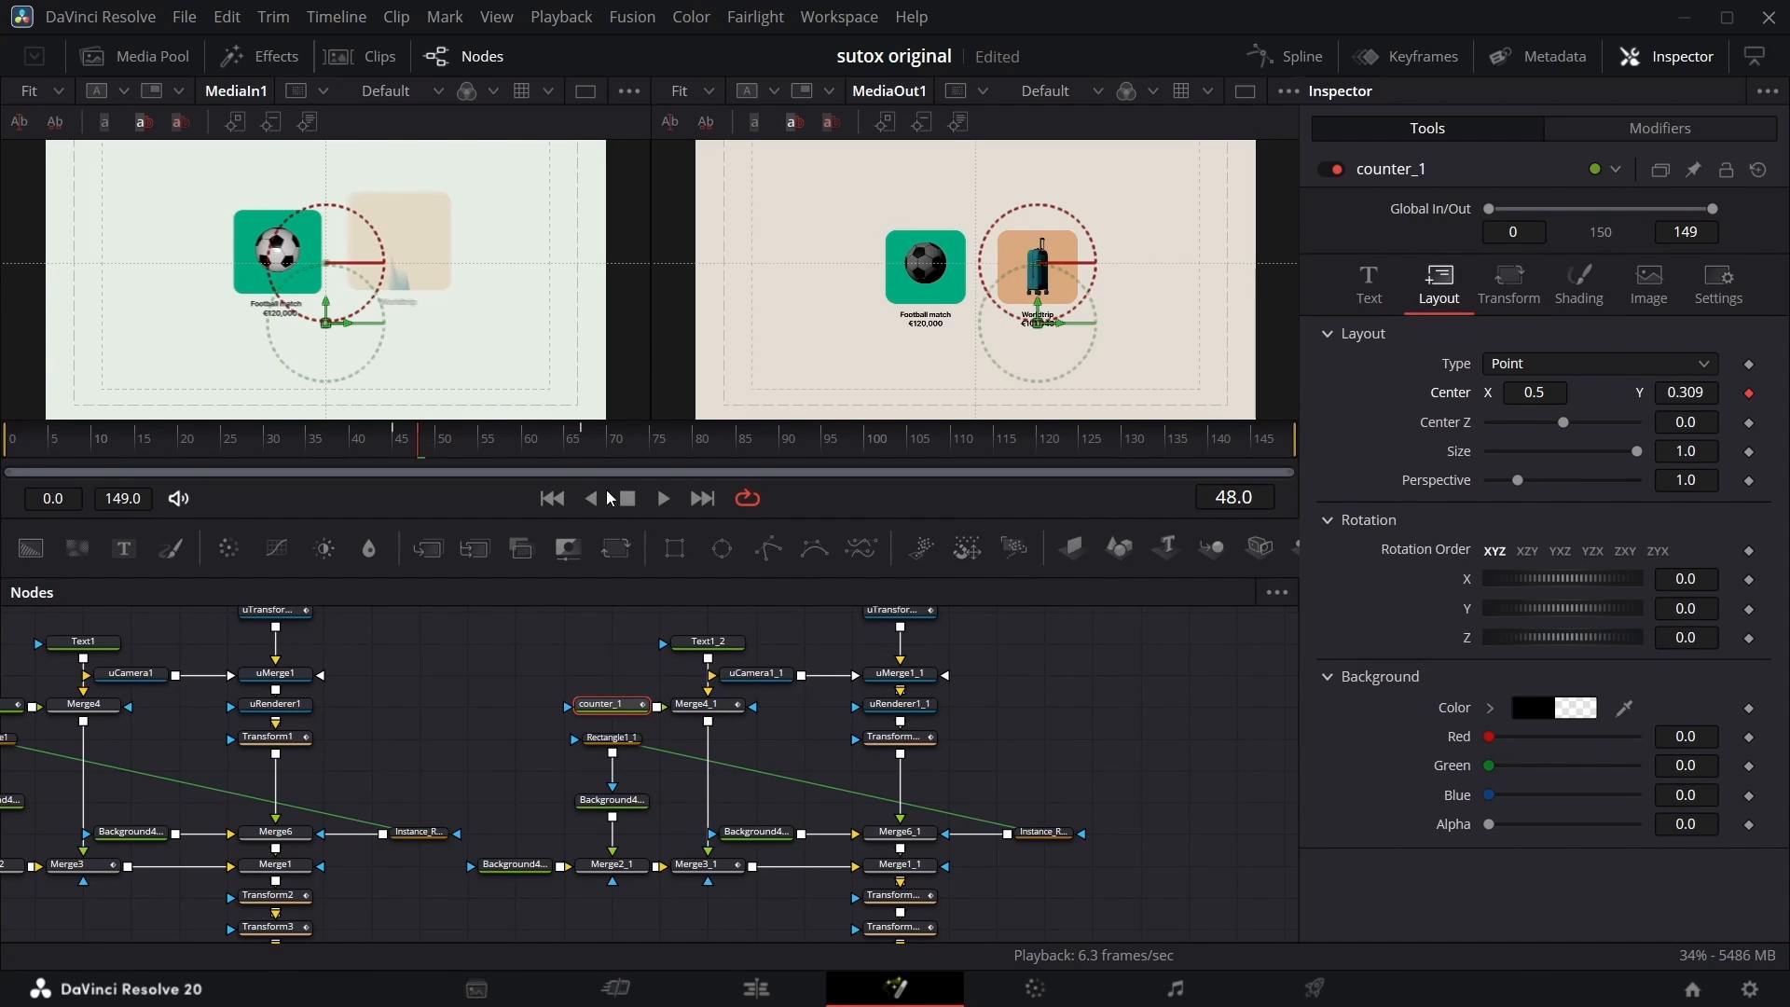
{"action": "left_click_drag", "start_coordinate": [418, 459], "coordinate": [487, 444]}
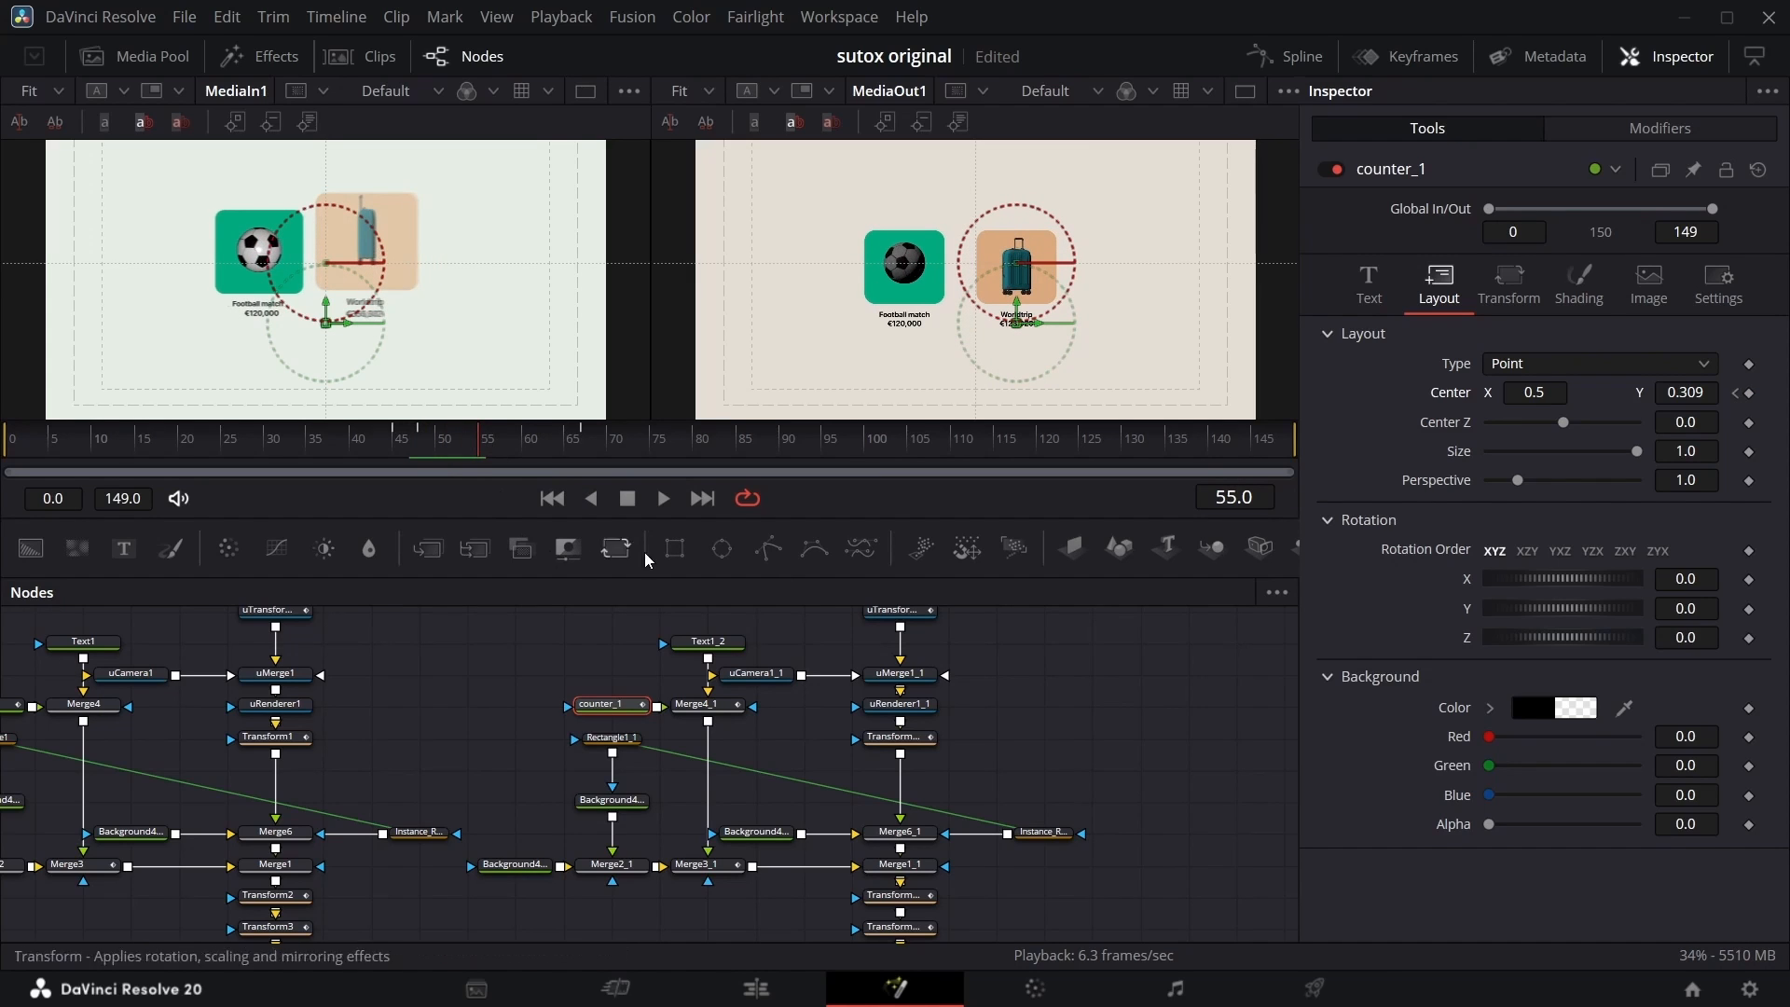
{"action": "left_click", "coordinate": [1750, 394]}
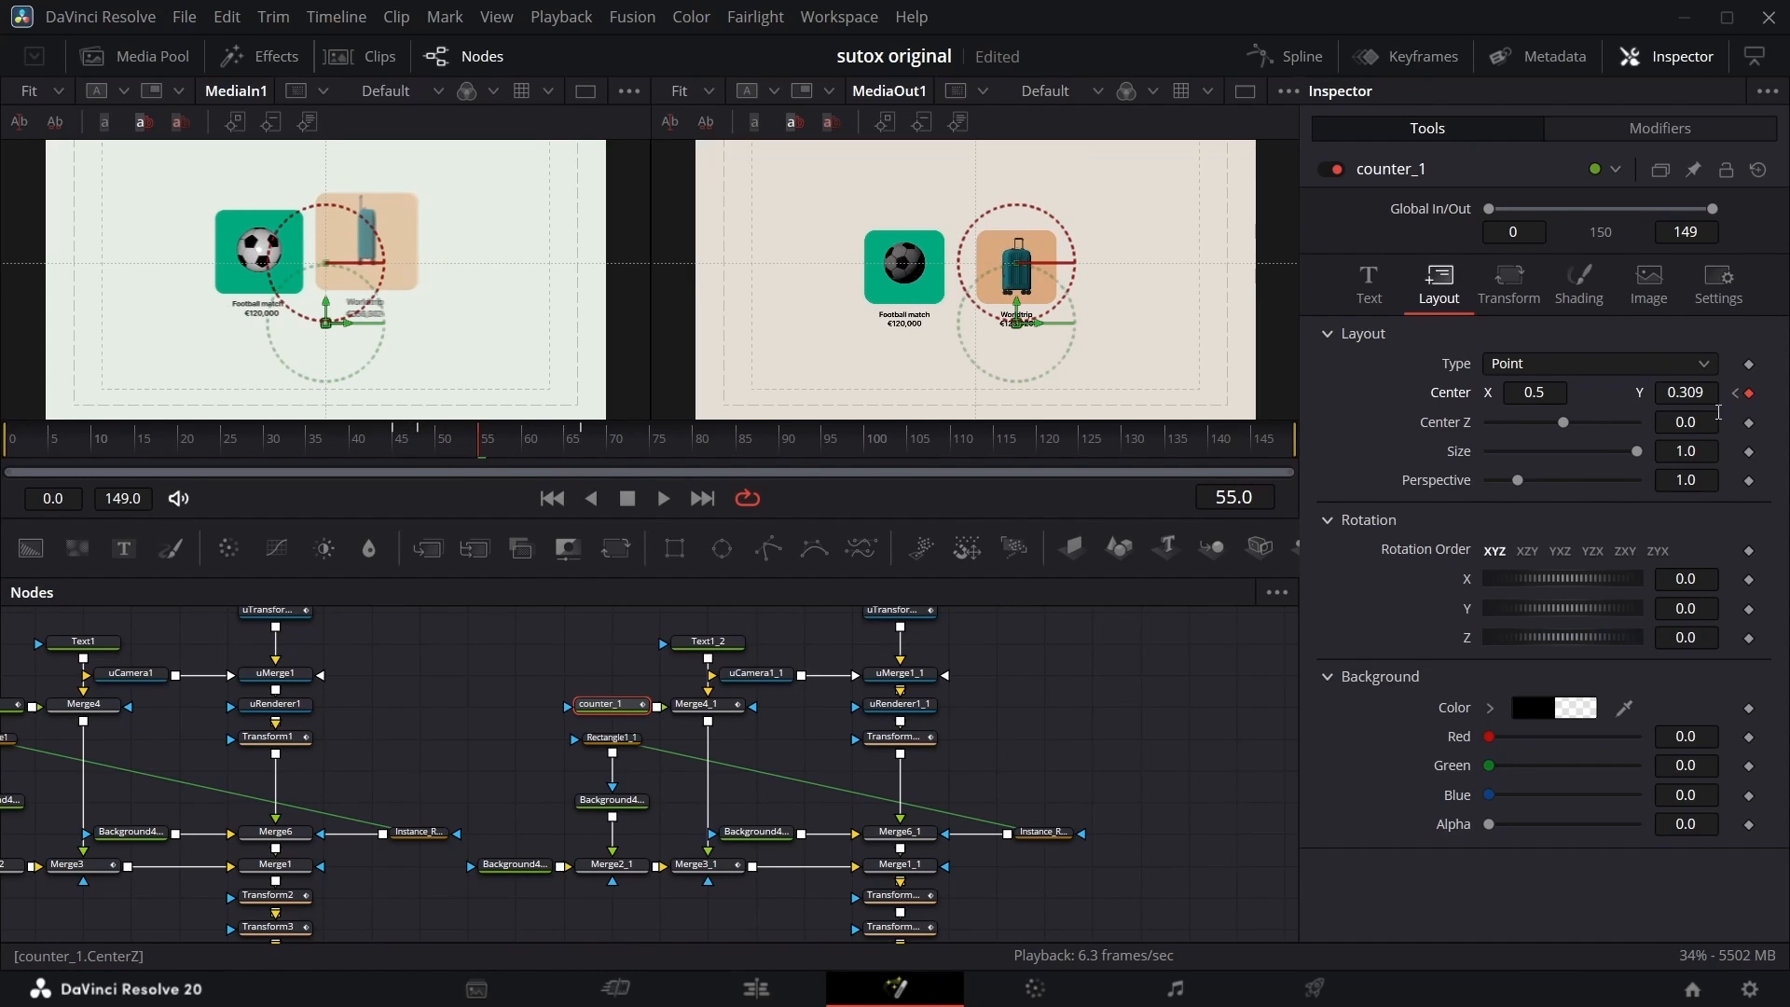
{"action": "left_click", "coordinate": [1736, 395]}
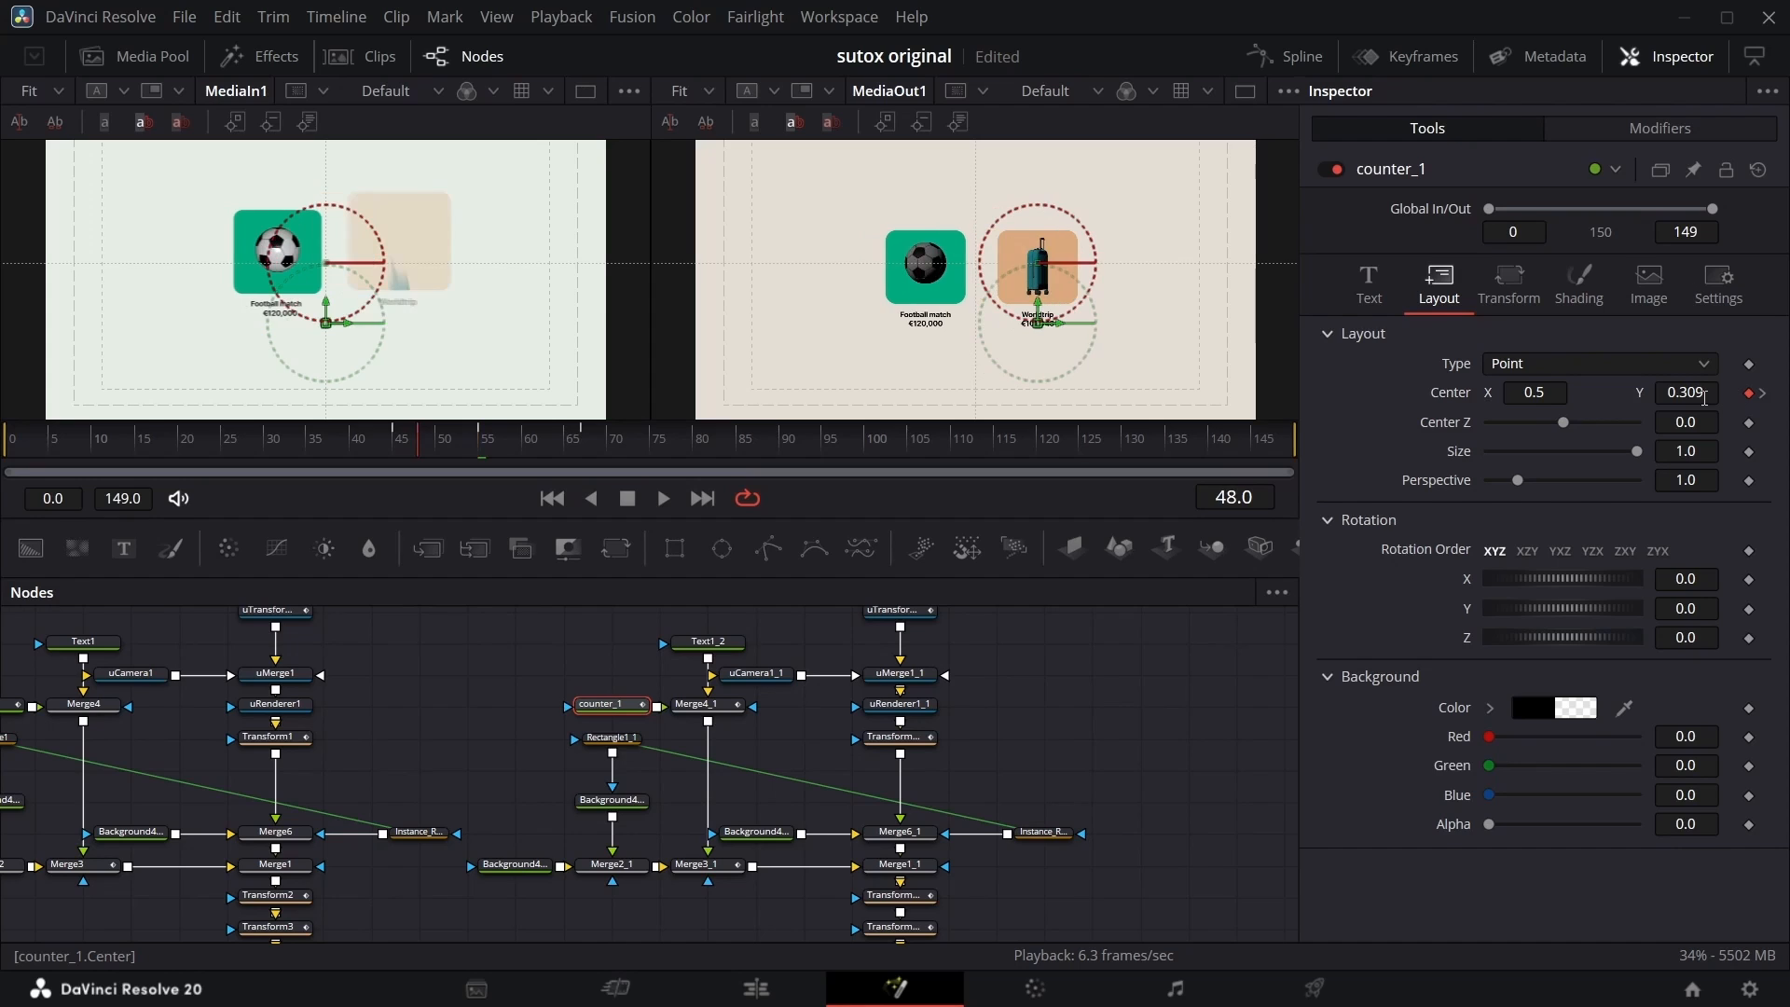
{"action": "left_click_drag", "start_coordinate": [1685, 392], "coordinate": [1584, 393]}
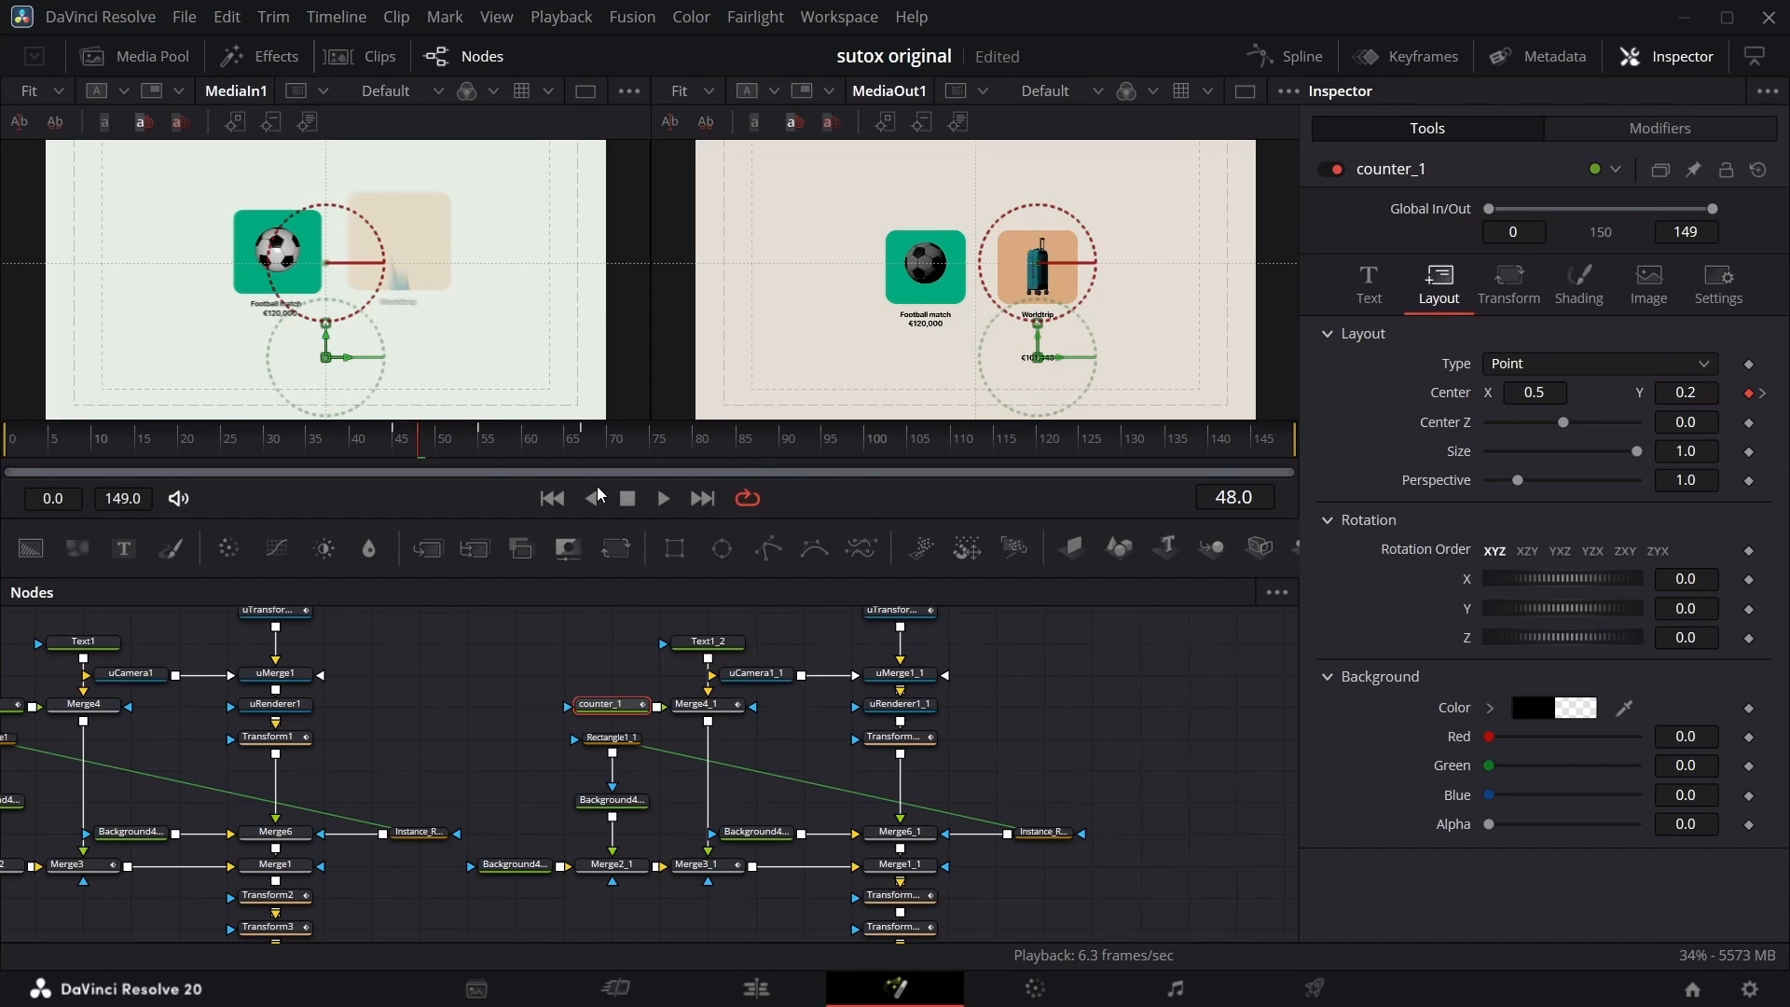
Keyframe Merge4_1's Blend at 1.0 on frame 55 and at 0.0 on frame 48.
{"action": "left_click", "coordinate": [1763, 393]}
{"action": "left_click", "coordinate": [706, 704]}
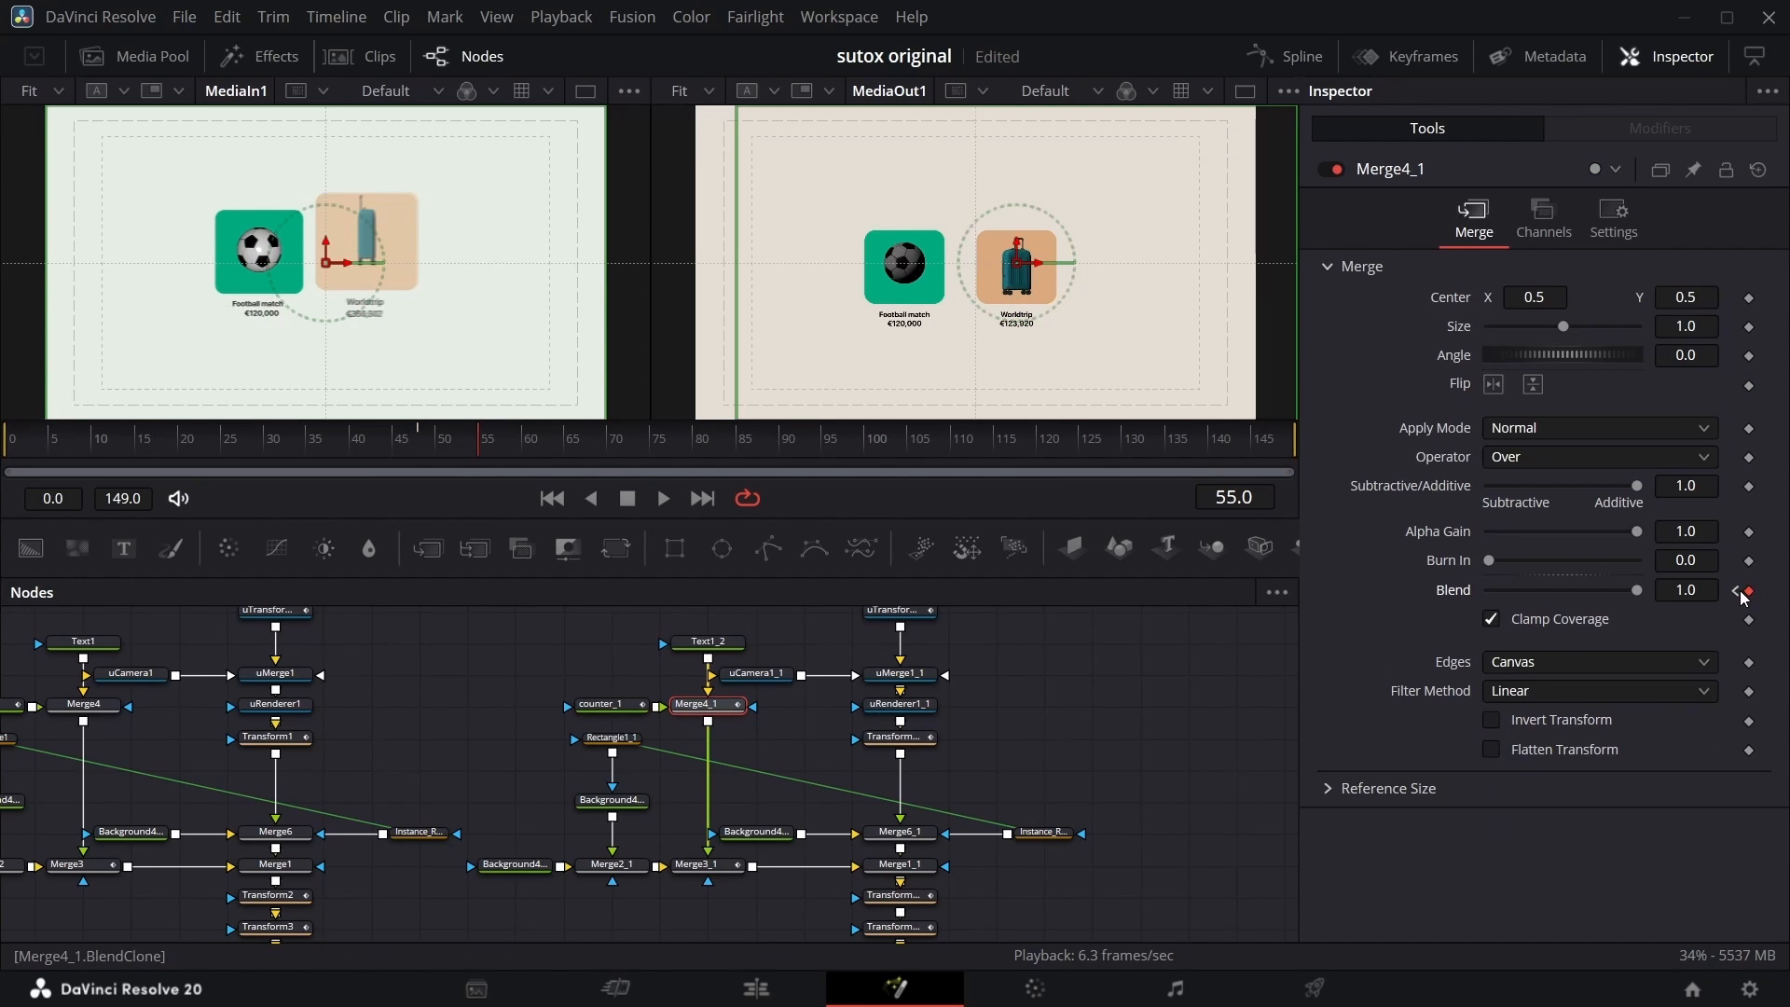
{"action": "left_click", "coordinate": [1738, 591]}
{"action": "left_click_drag", "start_coordinate": [1639, 599], "coordinate": [1341, 603]}
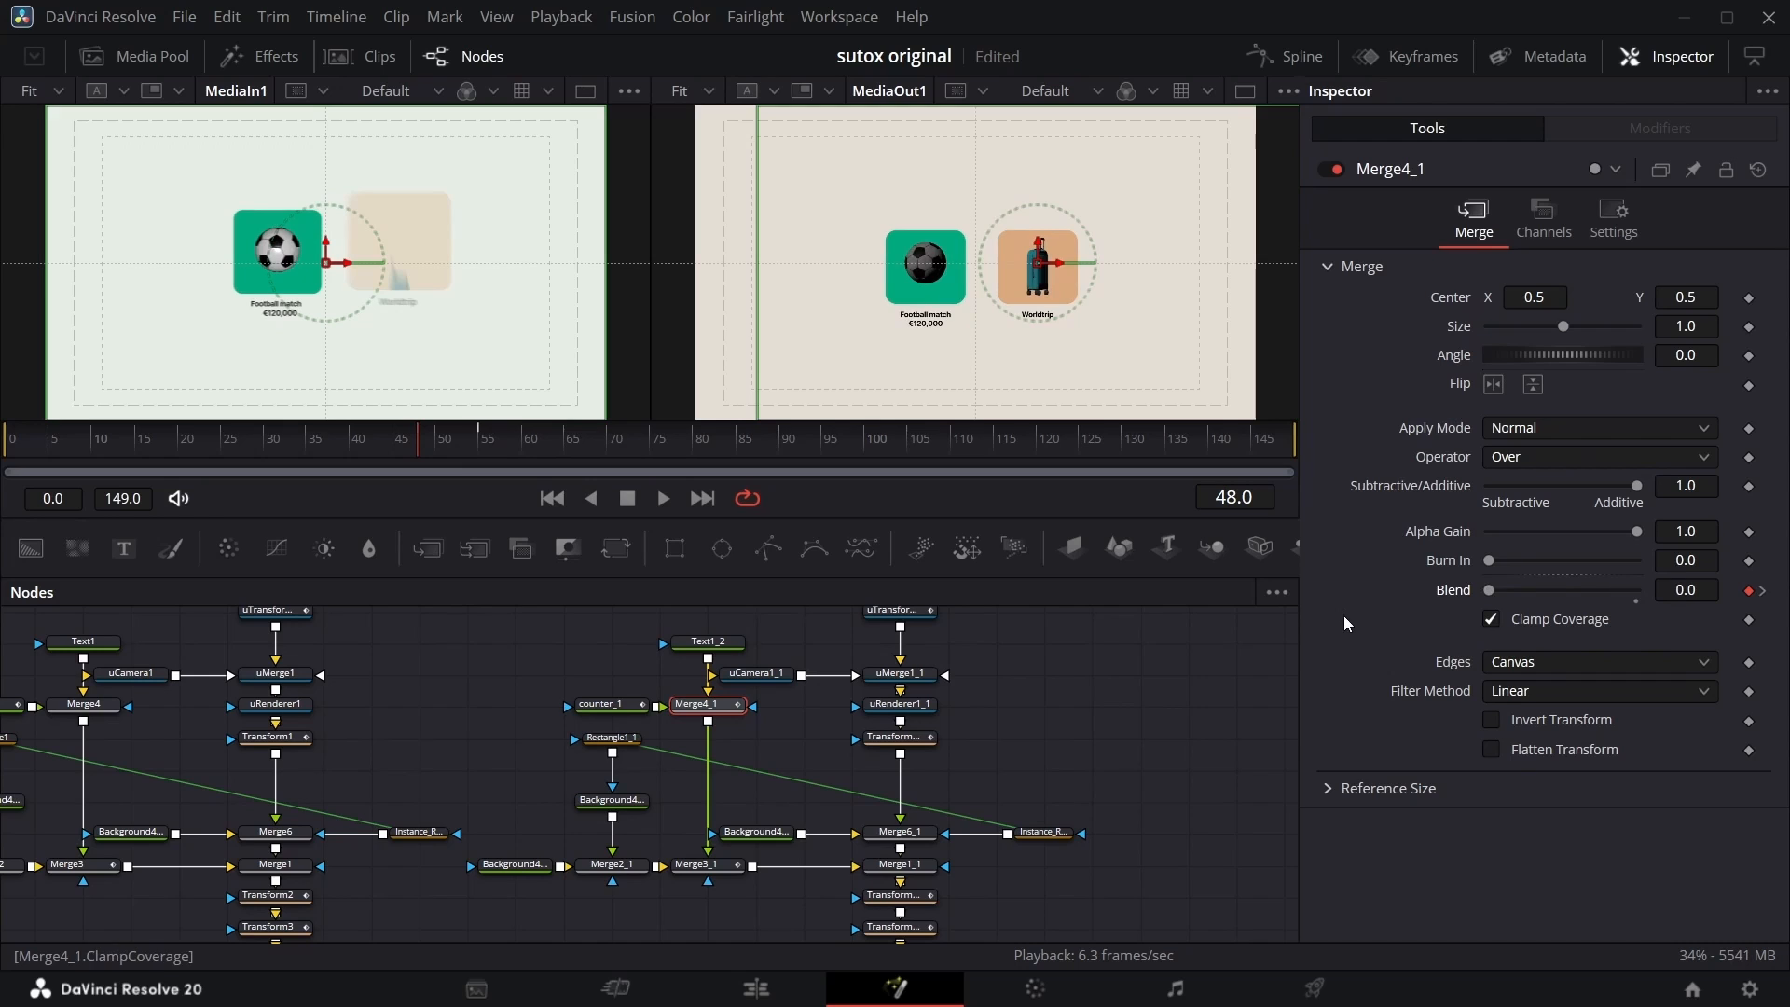
Apply an ease-out curve to counter_1's layout Center displacement in the spline editor, with the Counter curve excluded.
{"action": "left_click_drag", "start_coordinate": [416, 444], "coordinate": [483, 438]}
{"action": "left_click", "coordinate": [608, 704]}
{"action": "left_click", "coordinate": [1287, 56]}
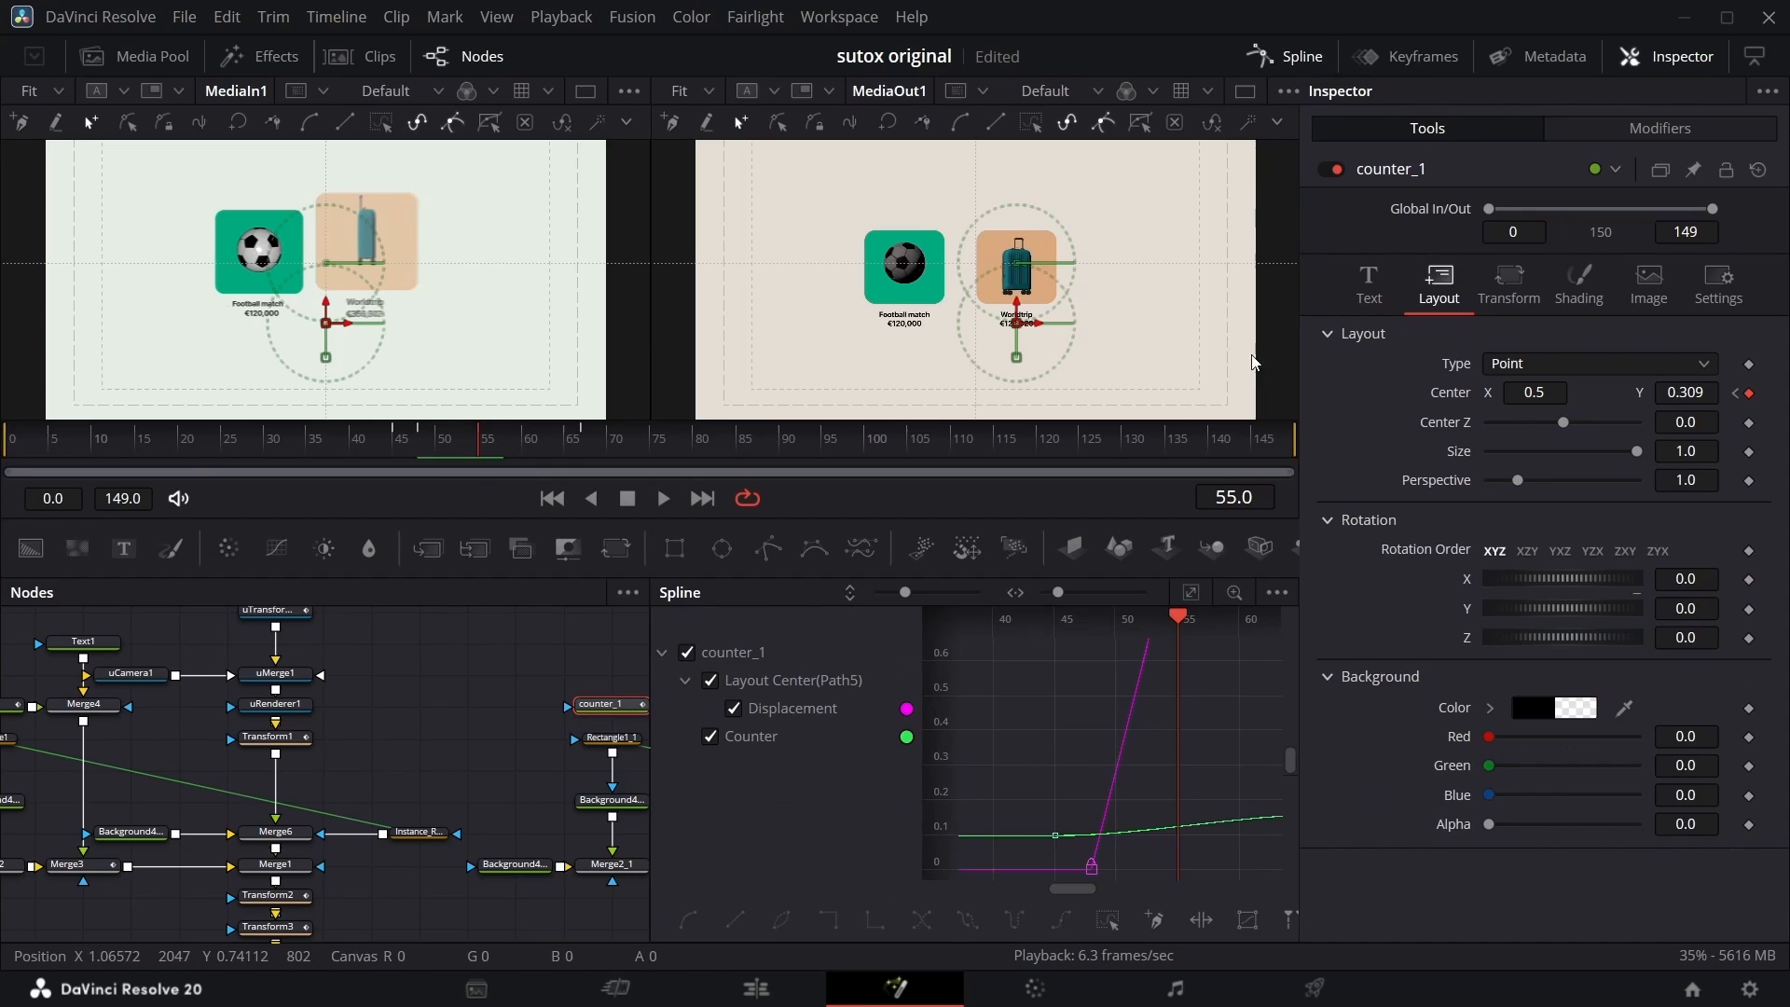
{"action": "left_click", "coordinate": [716, 737]}
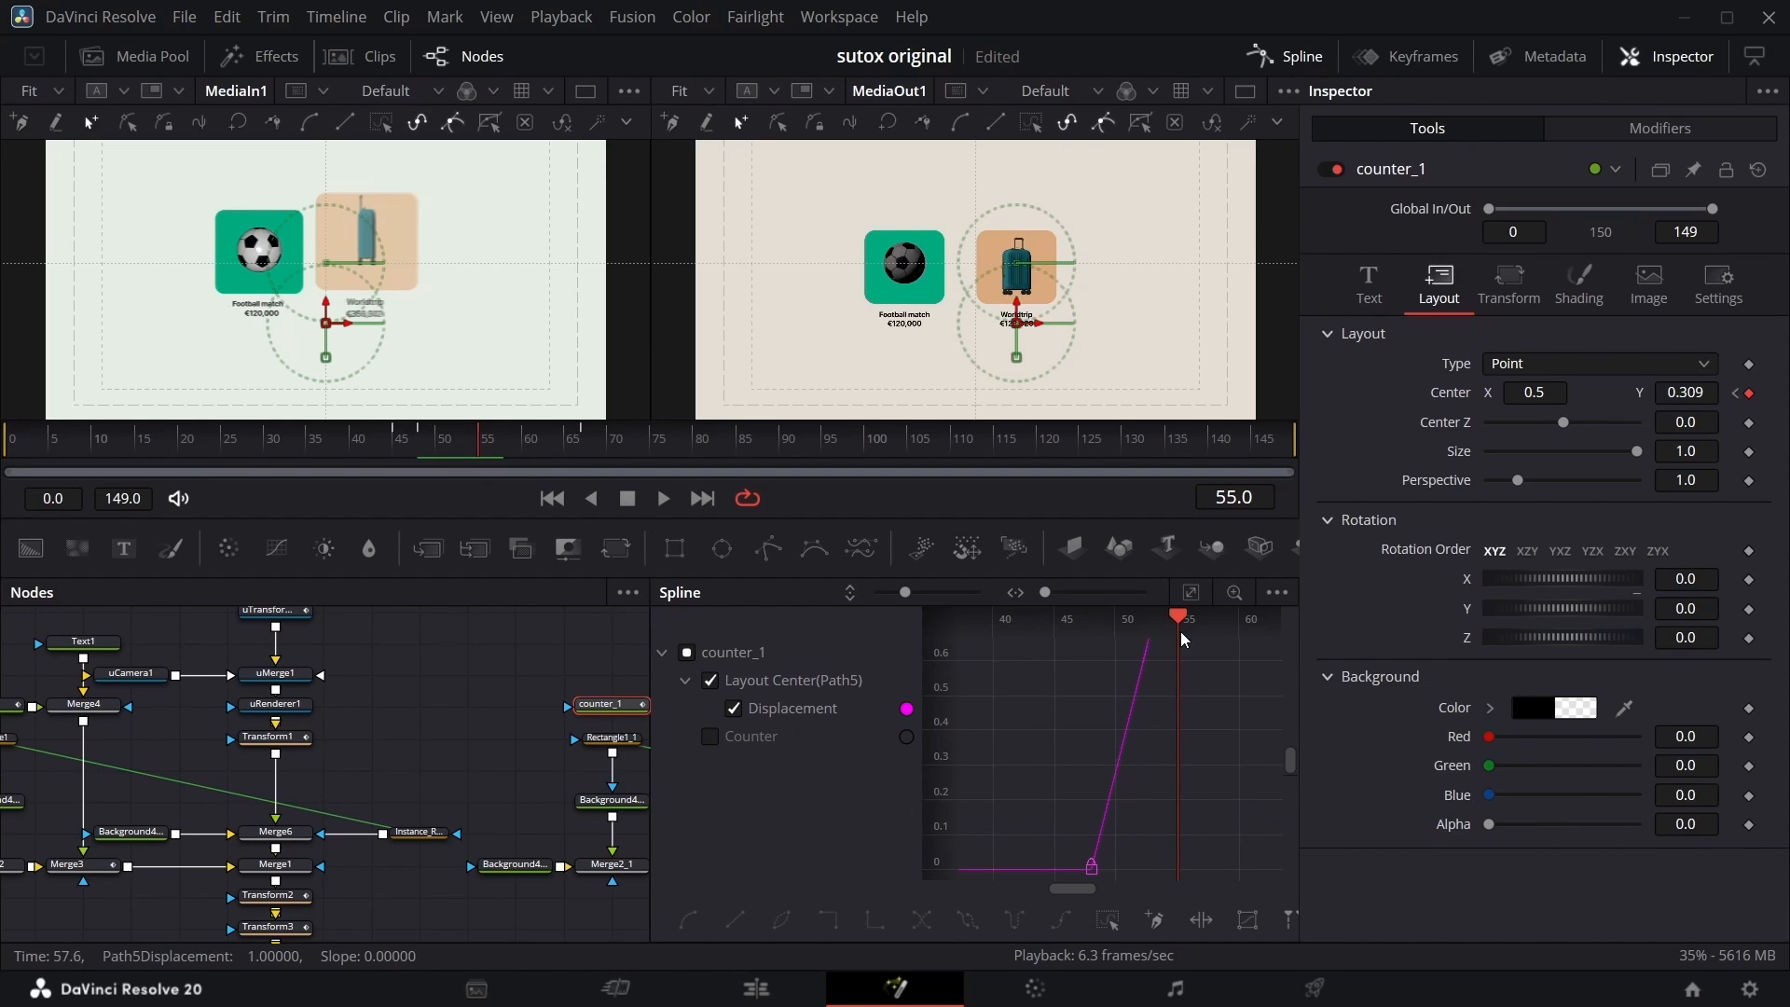
{"action": "left_click", "coordinate": [1108, 921]}
{"action": "right_click", "coordinate": [1145, 839]}
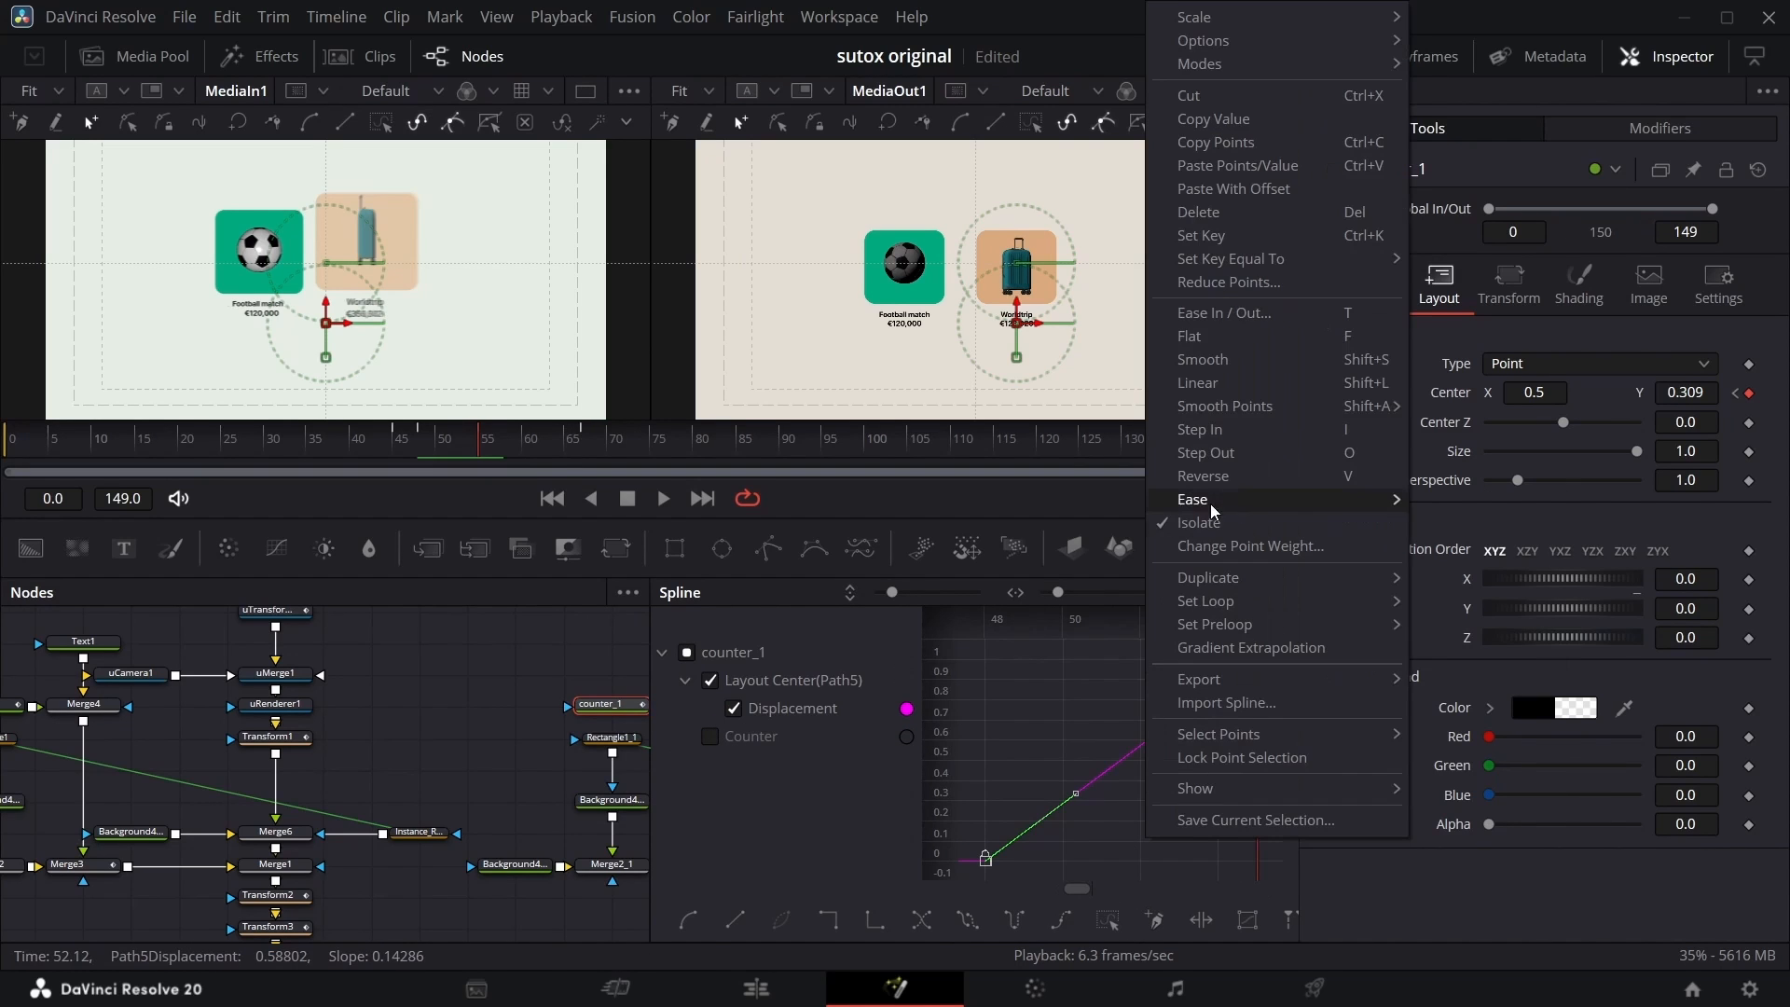
{"action": "mouse_move", "coordinate": [1371, 500]}
{"action": "left_click", "coordinate": [1469, 590]}
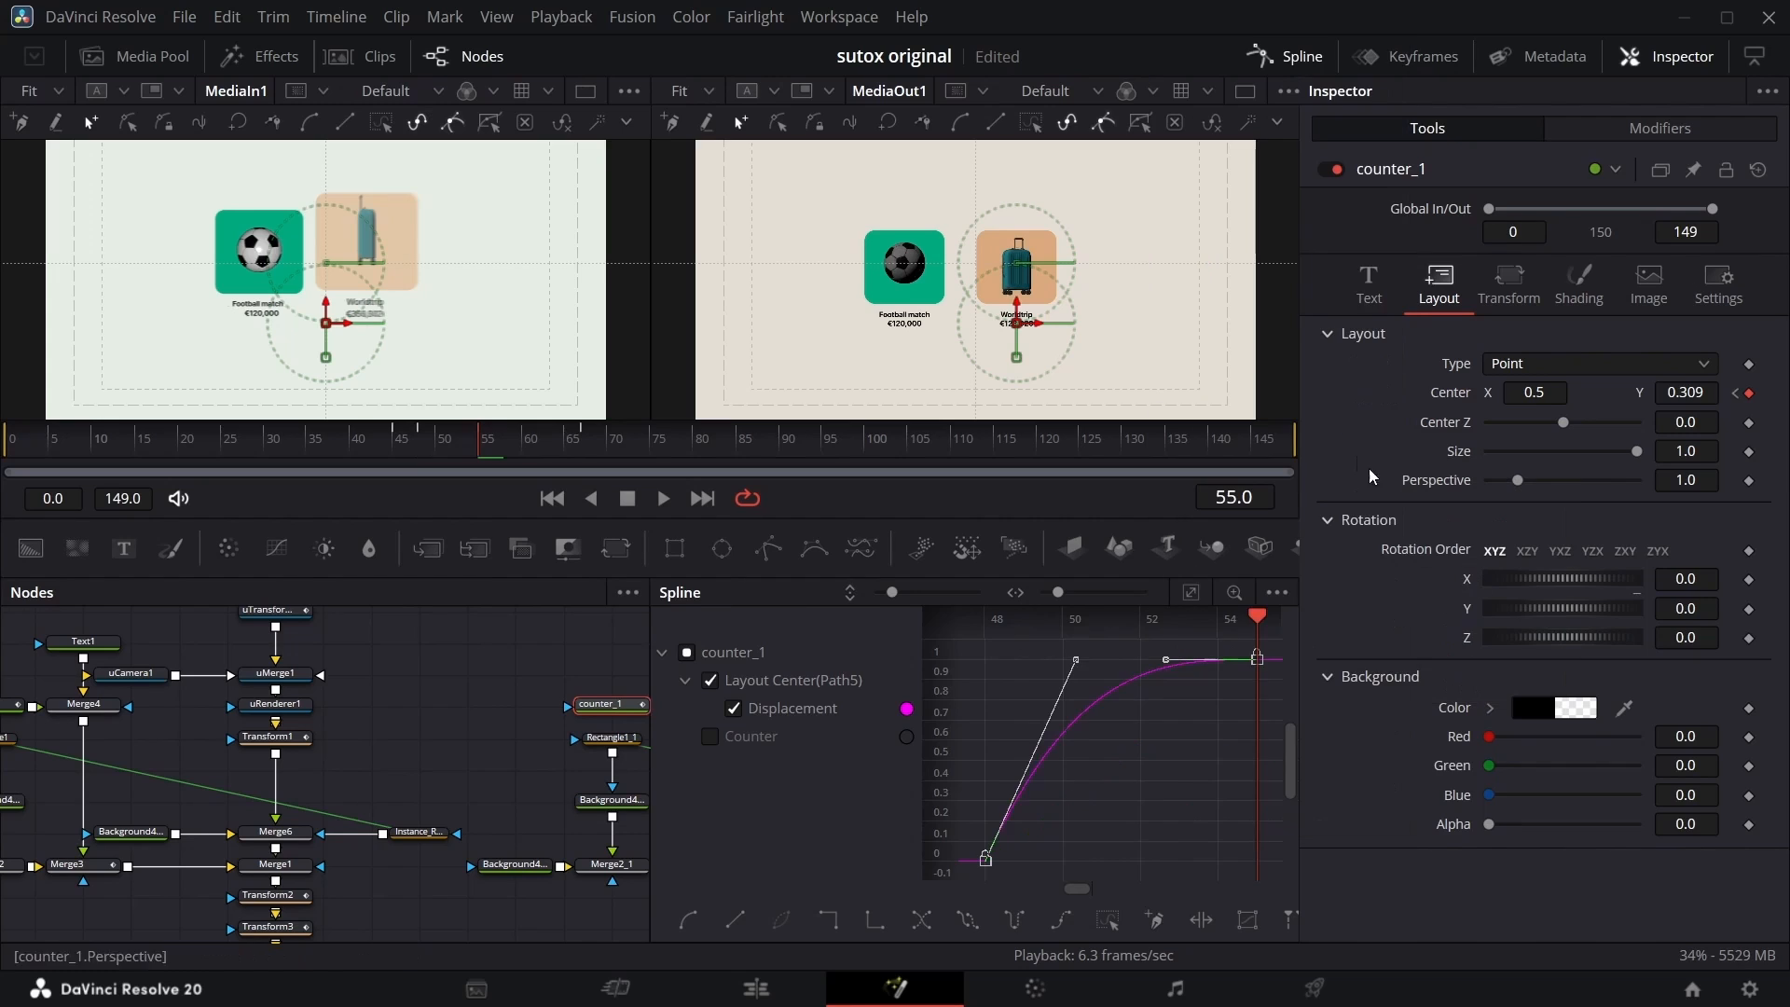
{"action": "left_click", "coordinate": [1286, 56]}
Go to frame 43 and save the project.
{"action": "left_click", "coordinate": [434, 450]}
{"action": "left_click_drag", "start_coordinate": [433, 450], "coordinate": [390, 447]}
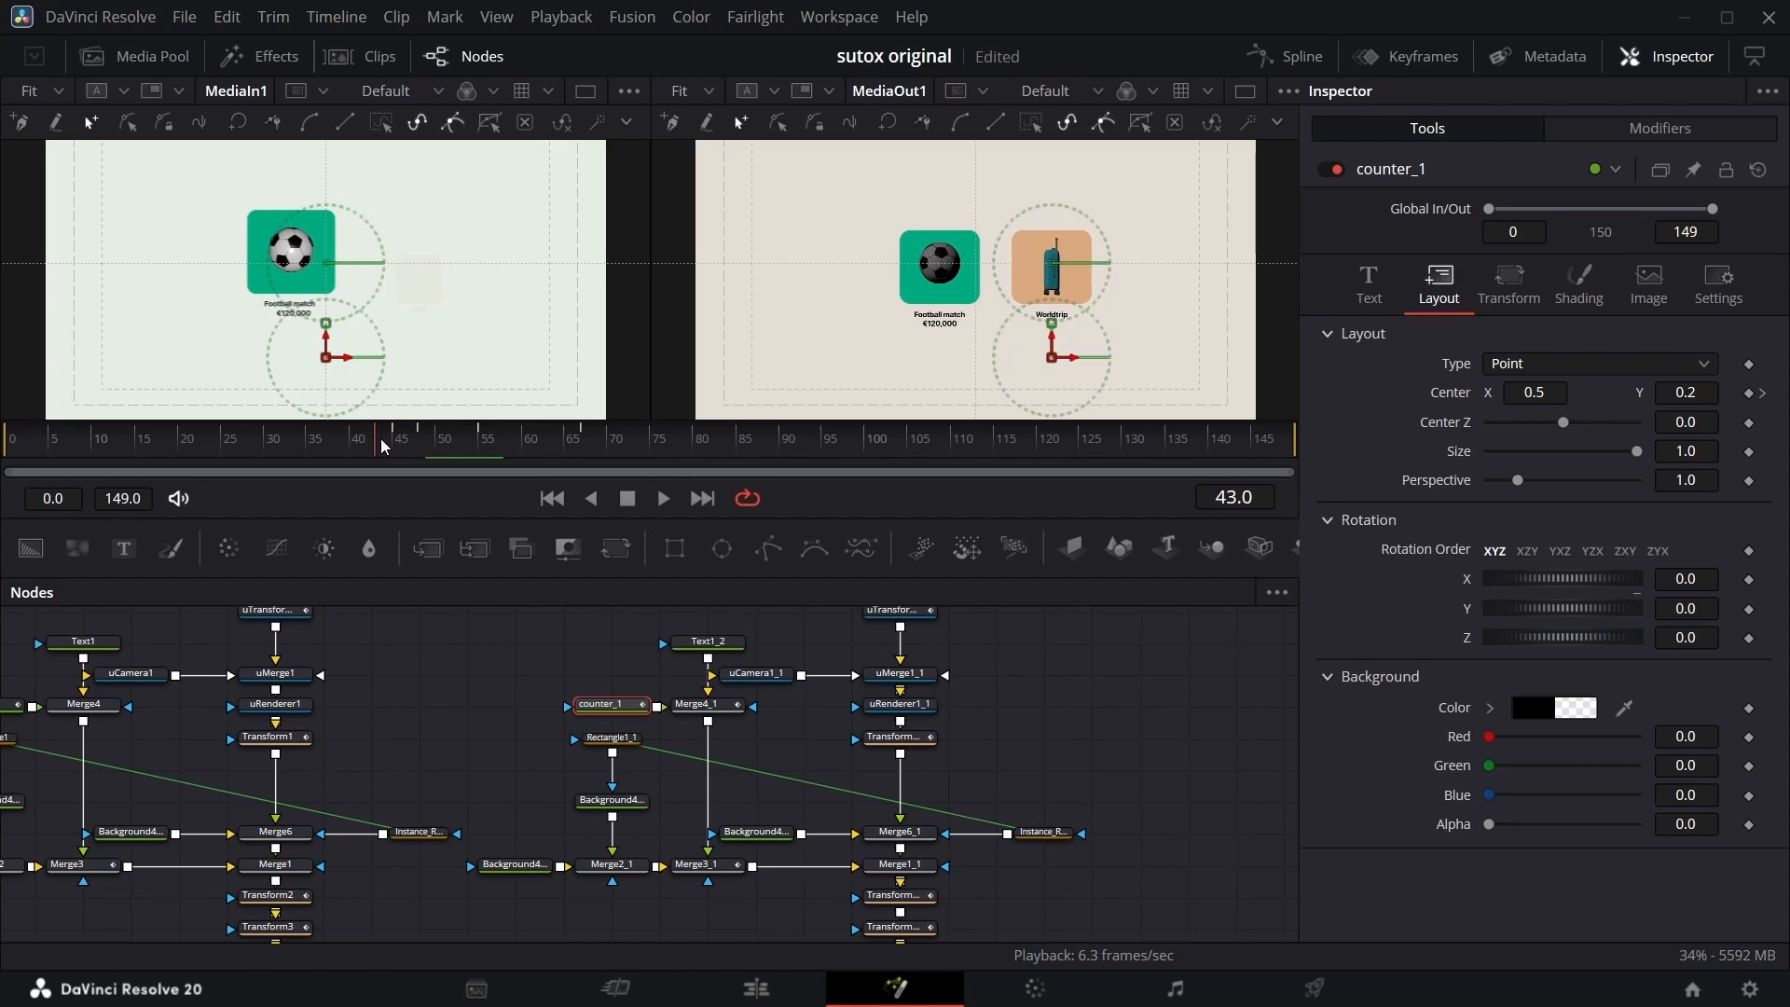
{"action": "key", "text": "ctrl+s"}
Fade in the suitcase card by keyframing Merge7's Blend at 0.0 on frame 43 and at 1.0 on frame 60.
{"action": "scroll", "coordinate": [888, 673], "scroll_direction": "down", "scroll_amount": 5}
{"action": "scroll", "coordinate": [889, 671], "scroll_direction": "up", "scroll_amount": 5}
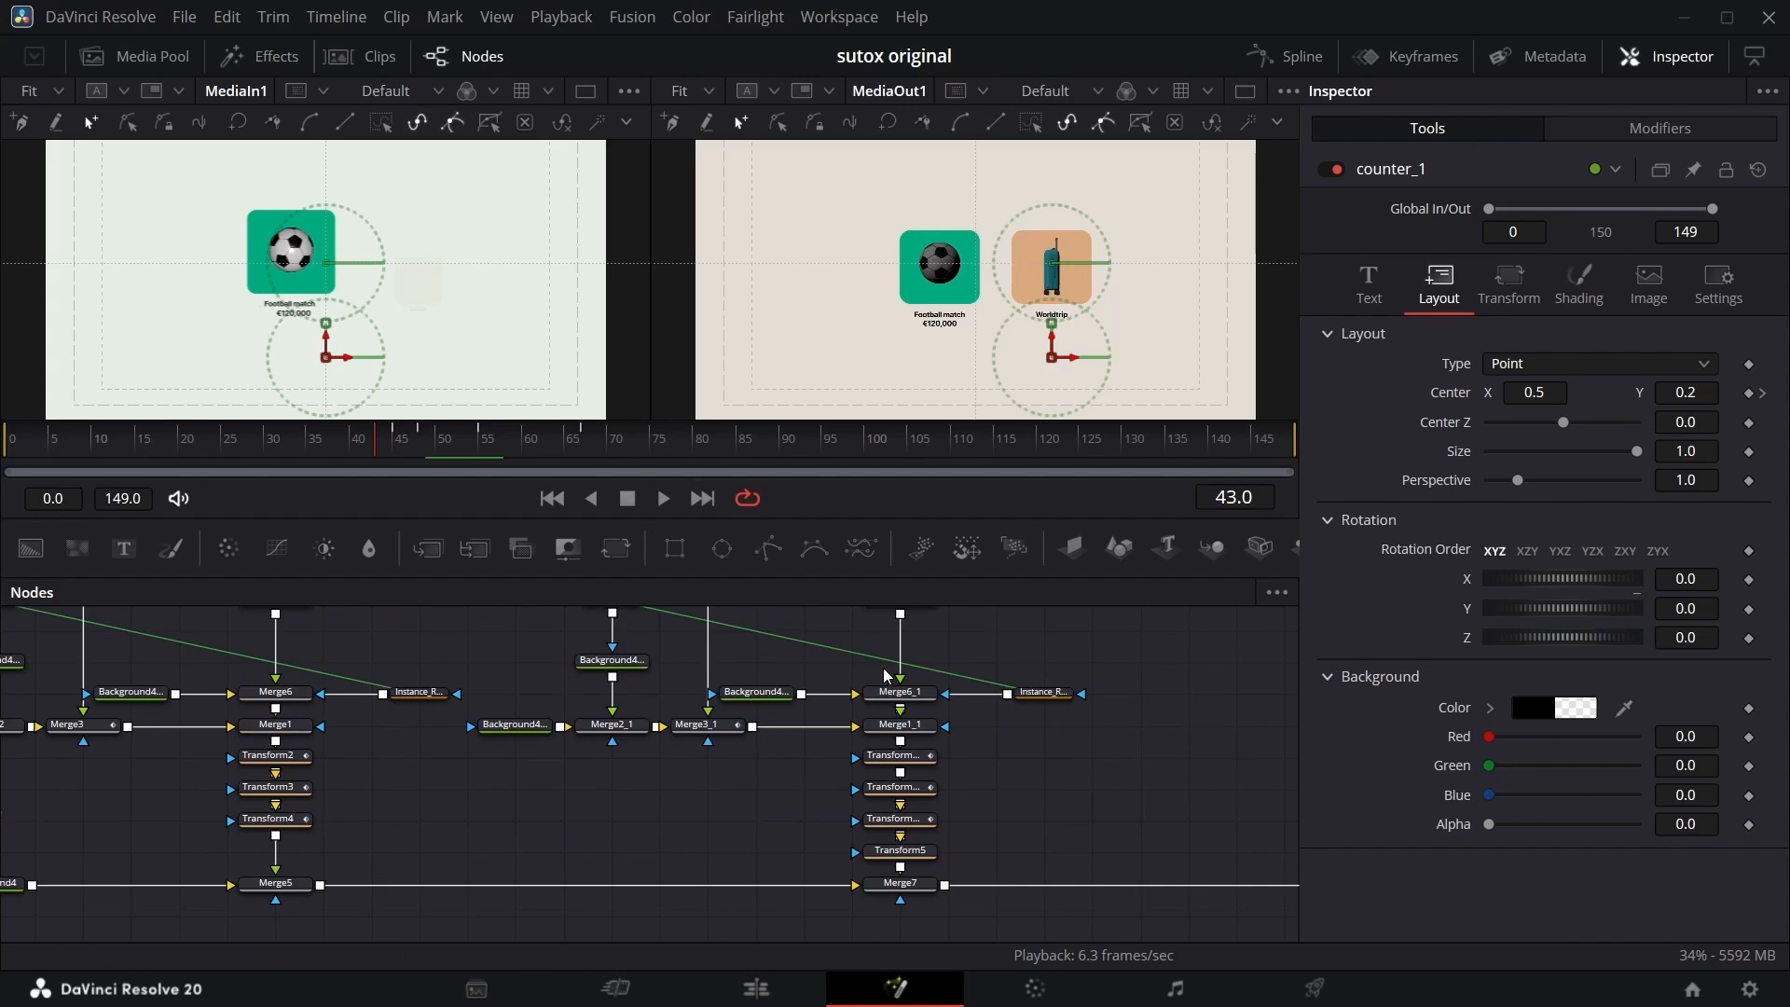
{"action": "left_click", "coordinate": [706, 864]}
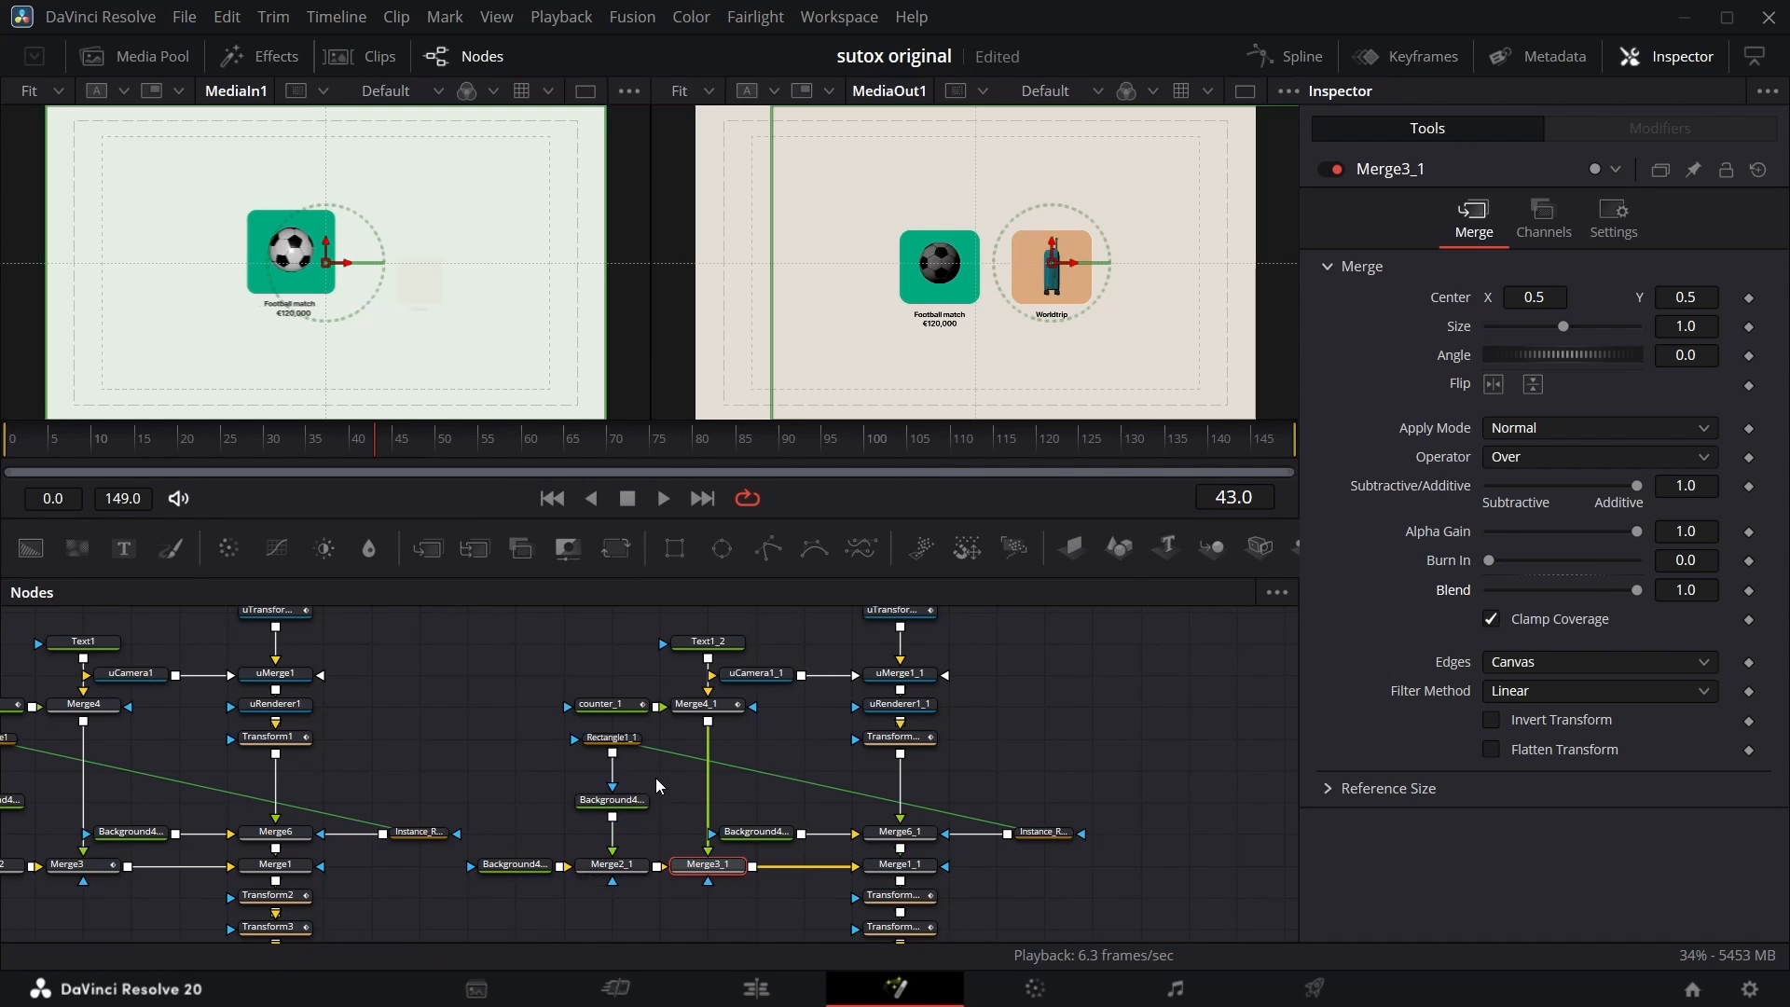
{"action": "scroll", "coordinate": [656, 777], "scroll_direction": "down", "scroll_amount": 3}
{"action": "left_click", "coordinate": [900, 885]}
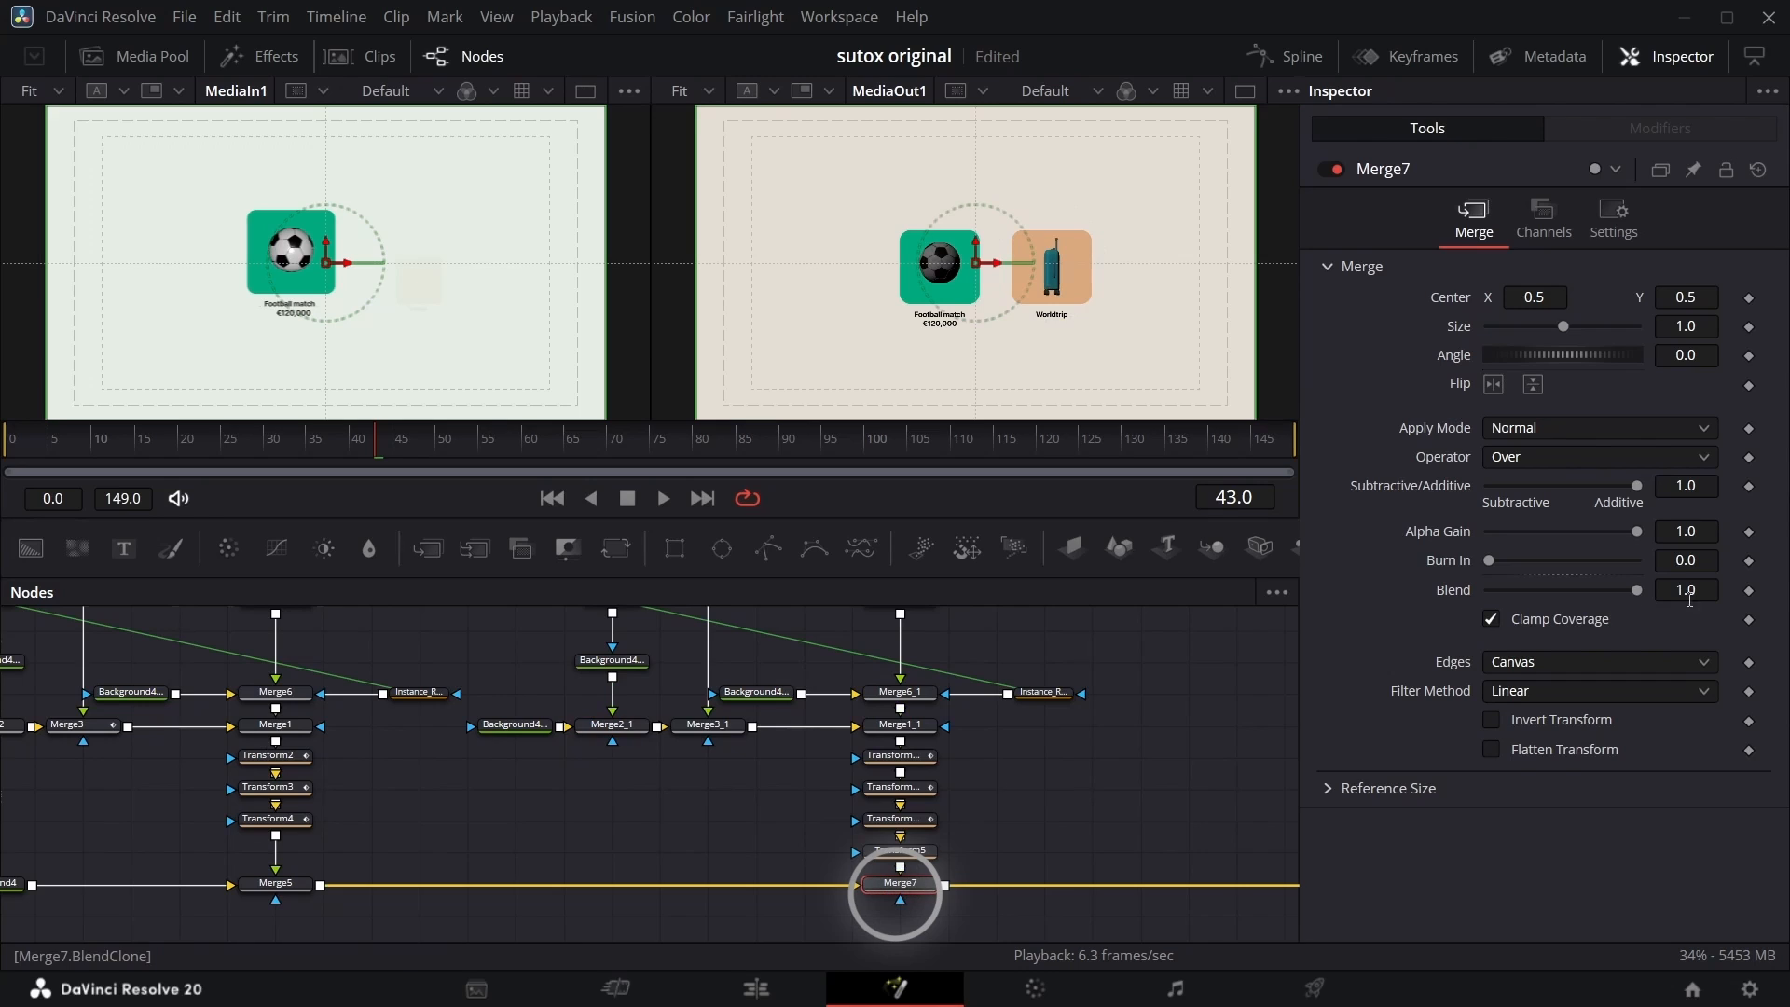
{"action": "left_click", "coordinate": [1747, 593]}
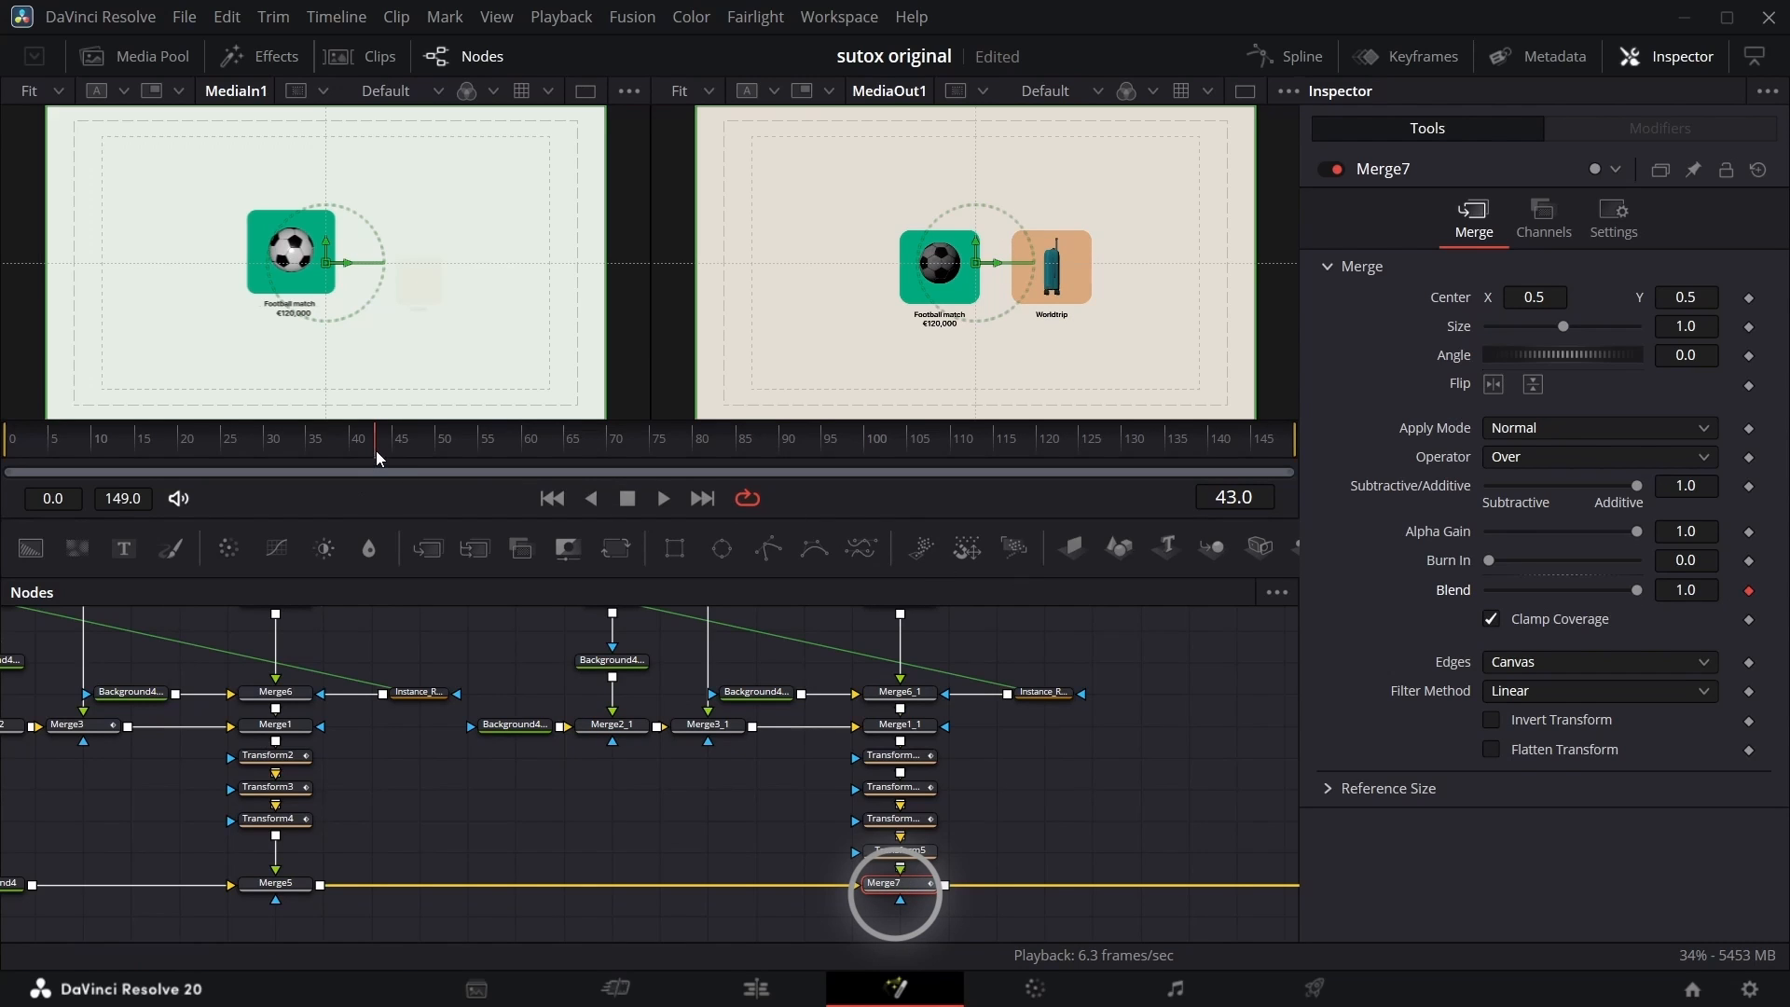
{"action": "left_click_drag", "start_coordinate": [377, 450], "coordinate": [524, 466]}
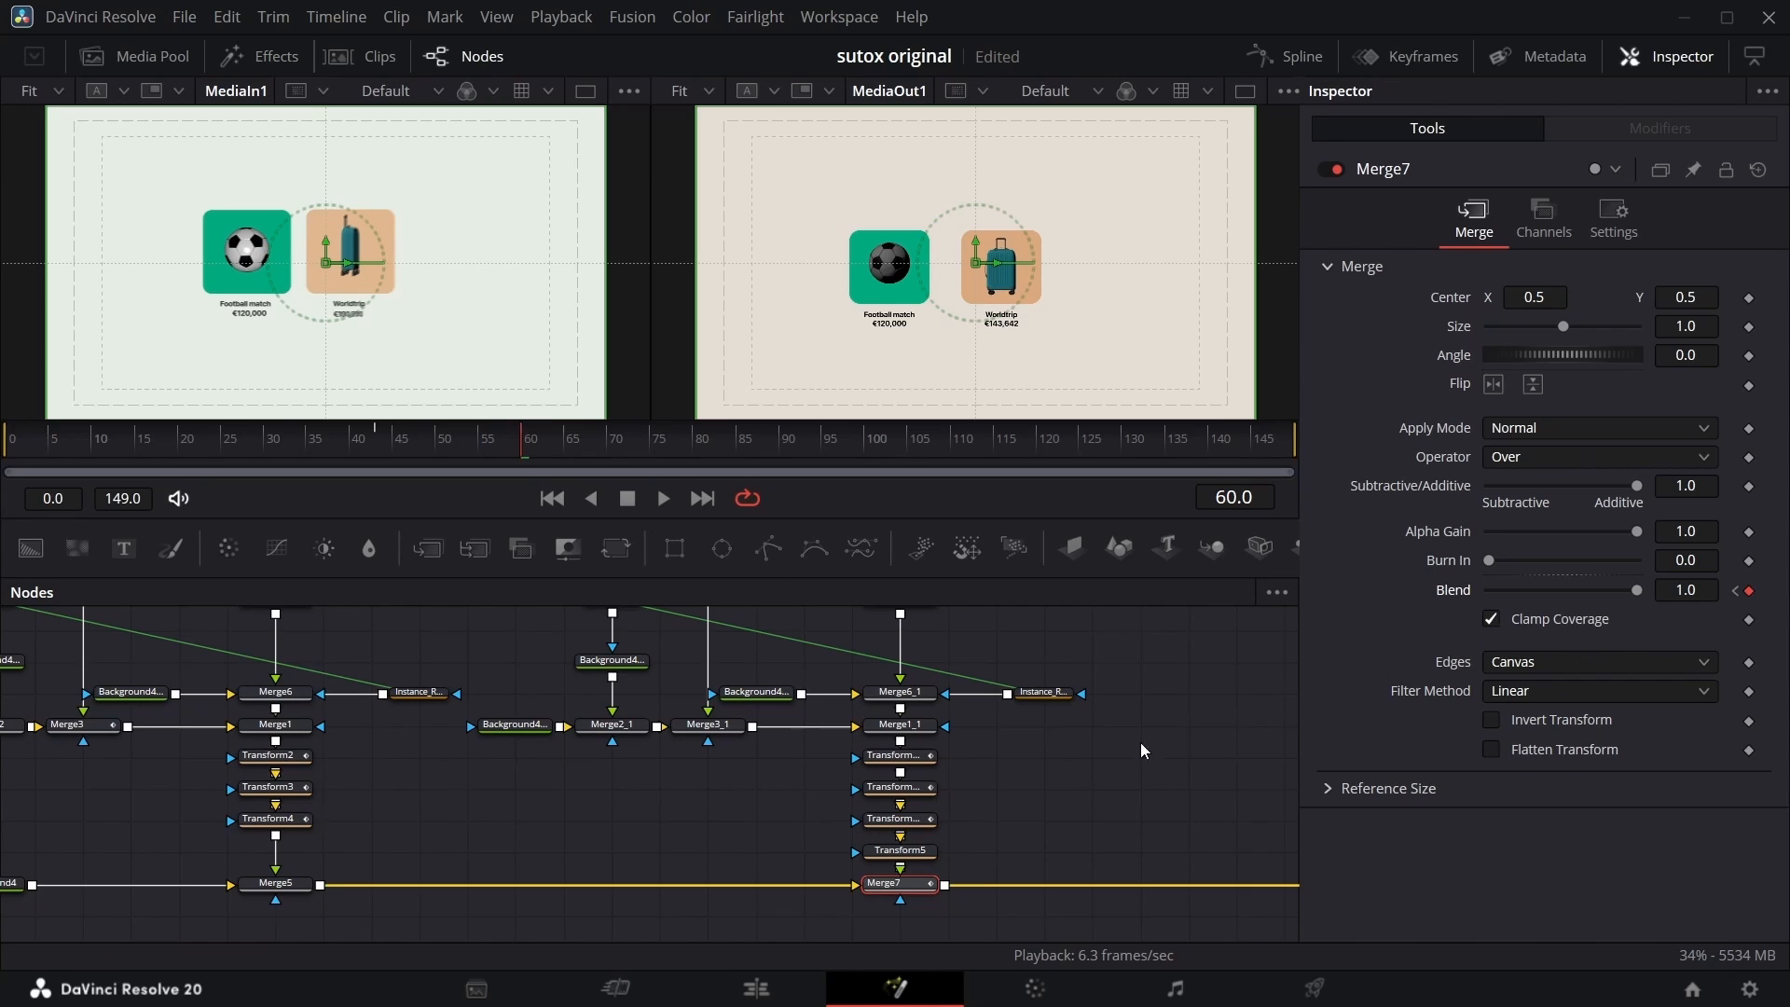
{"action": "left_click", "coordinate": [1738, 591]}
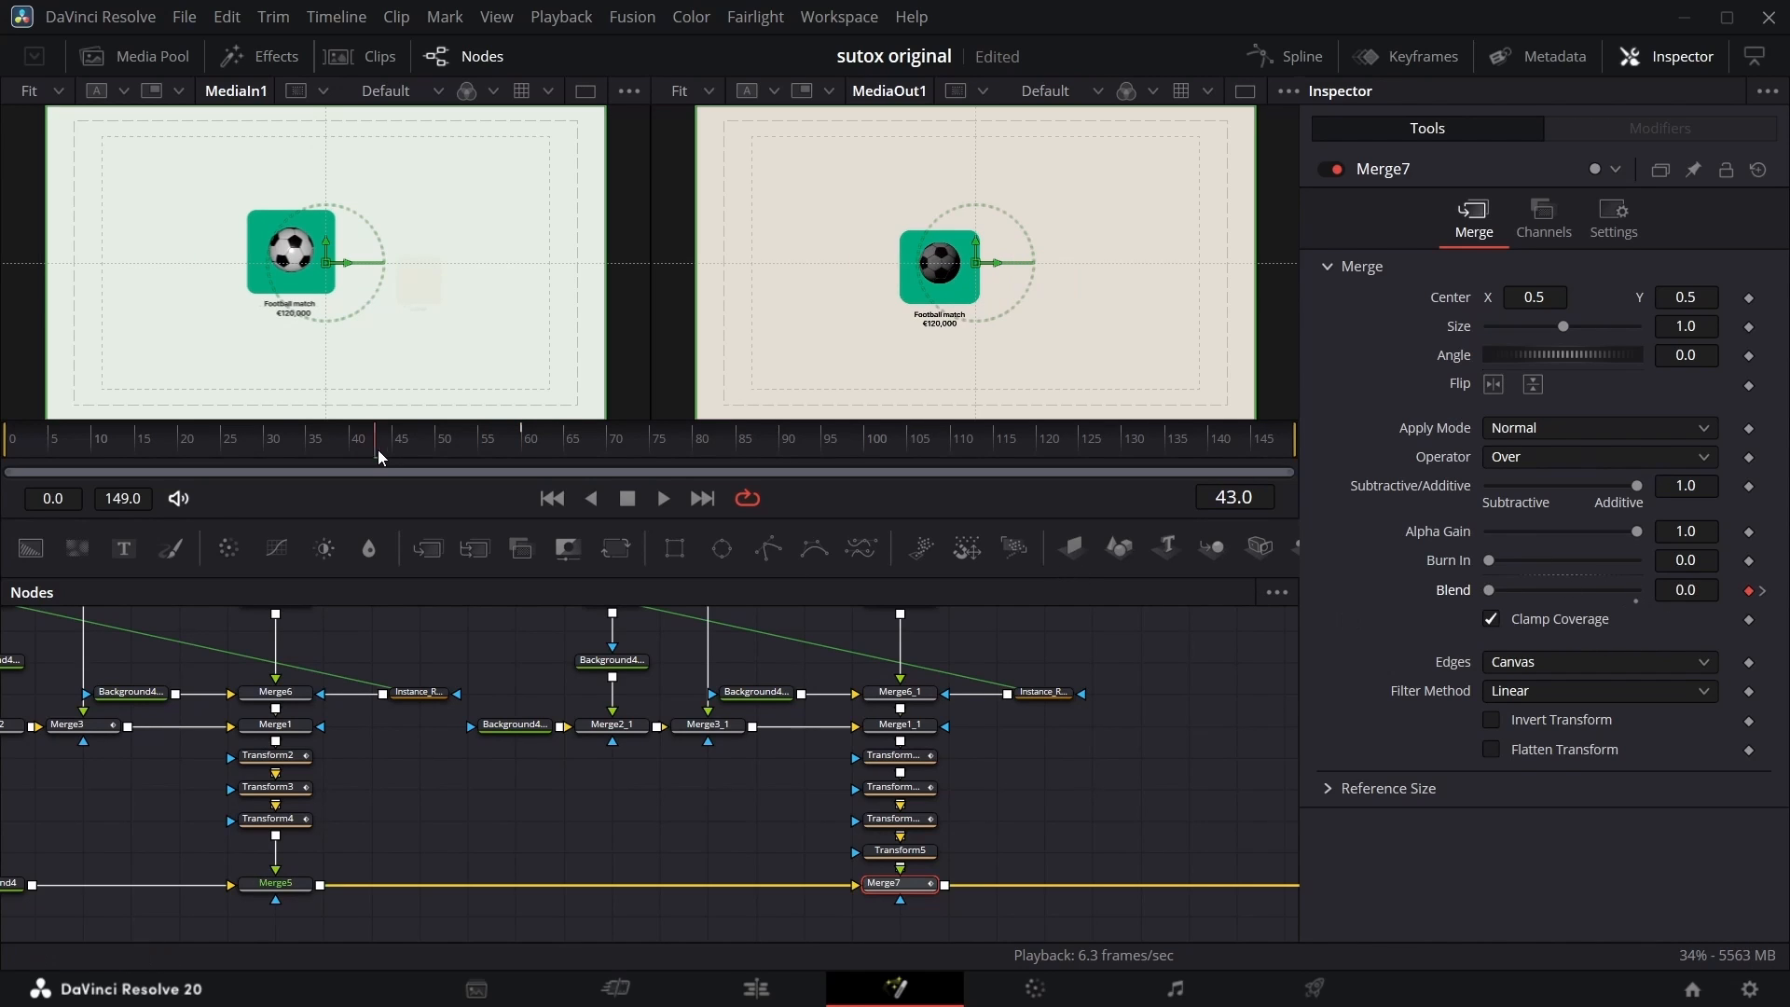
{"action": "left_click_drag", "start_coordinate": [378, 449], "coordinate": [520, 451]}
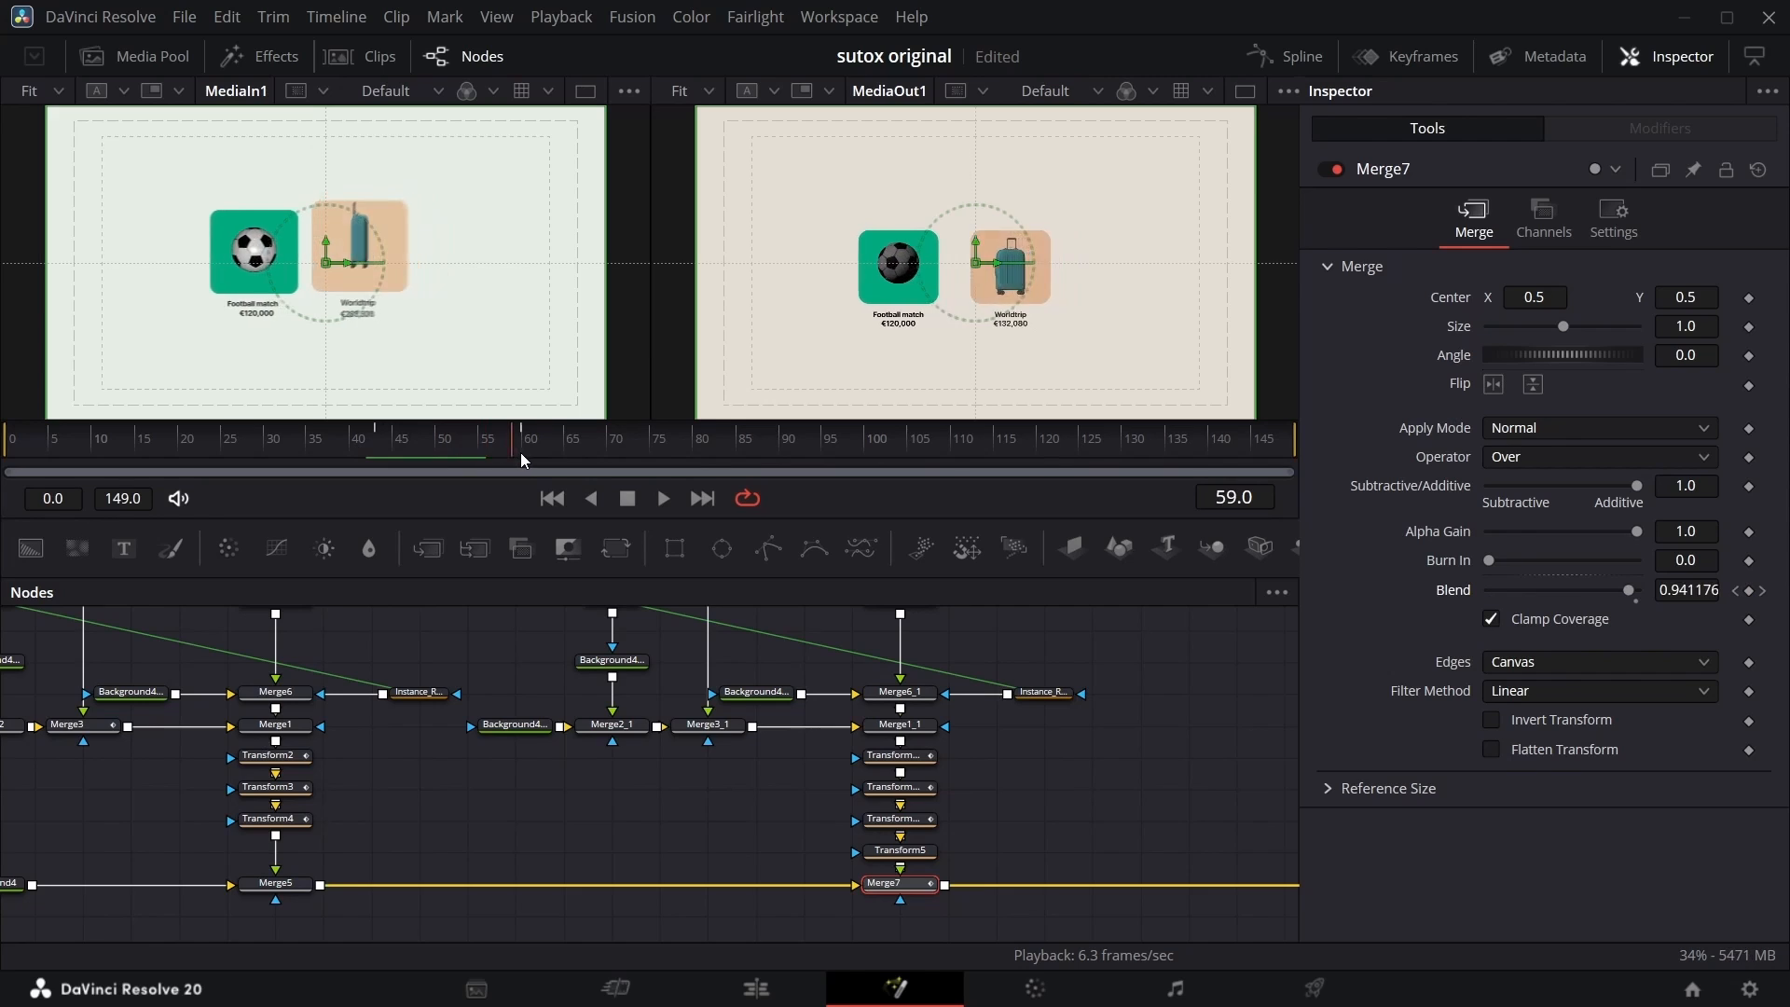
Shift Transform2_1's Size and Center keyframes in time so that they start at frame 43.
{"action": "key", "text": "bracketleft"}
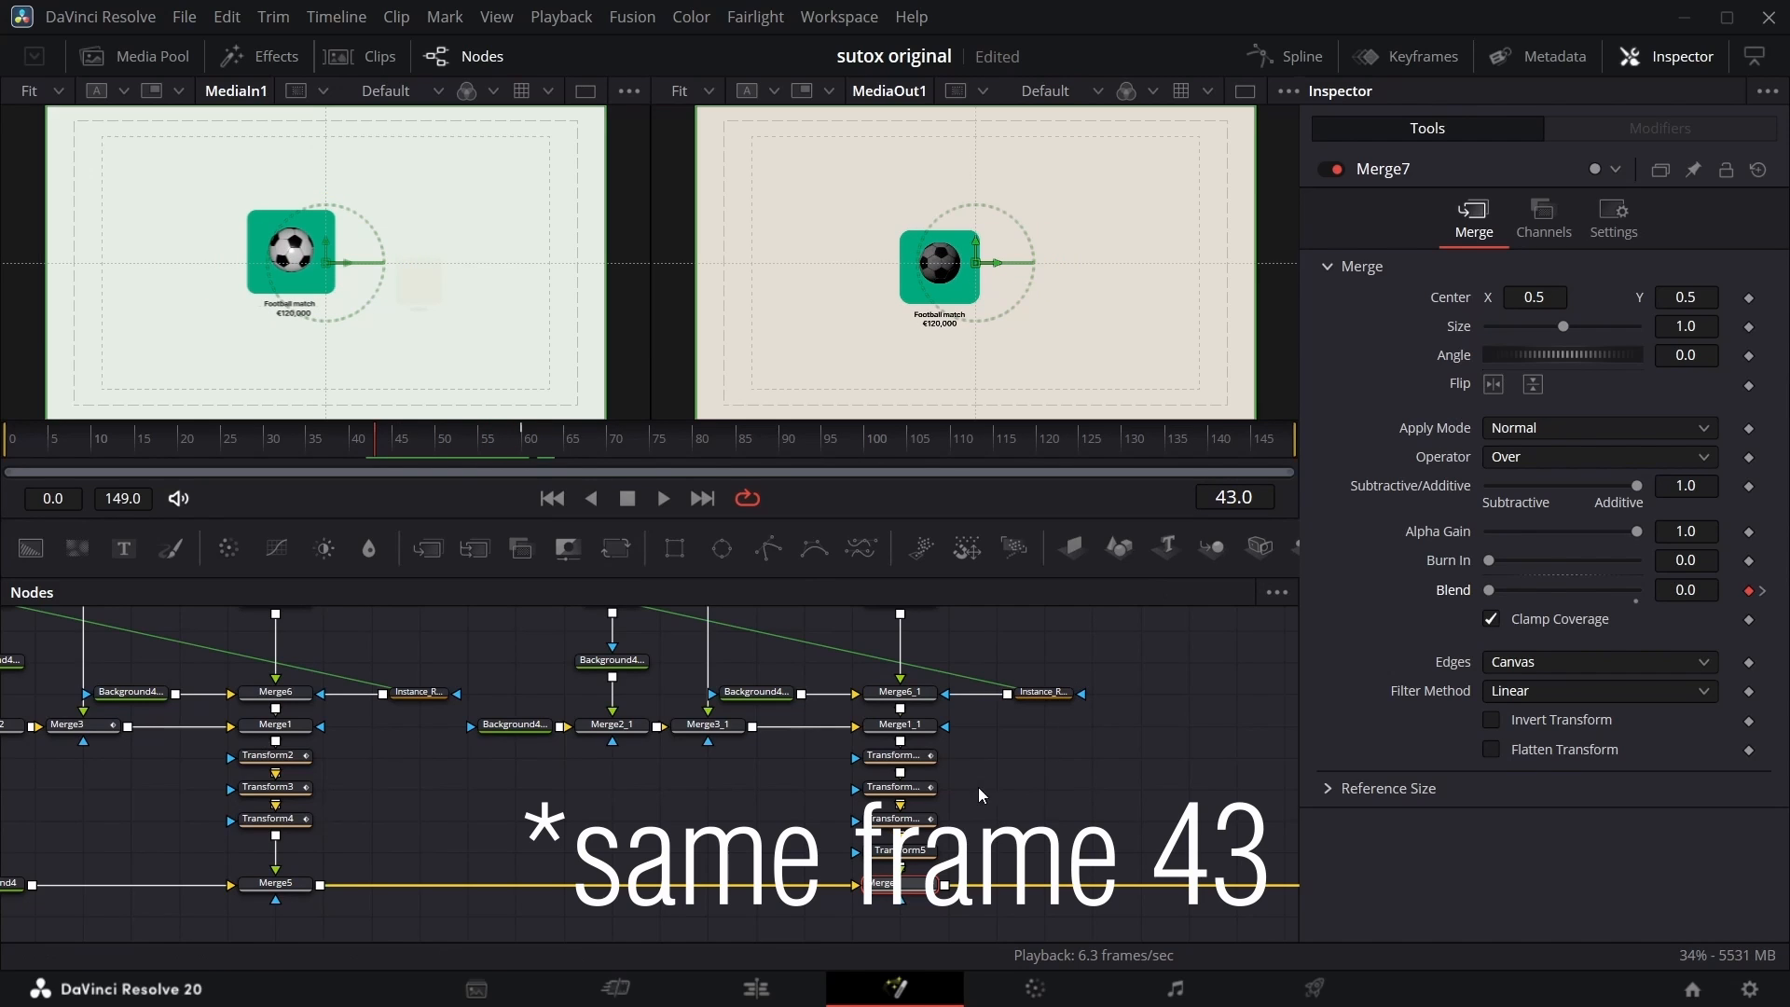
{"action": "left_click", "coordinate": [928, 761]}
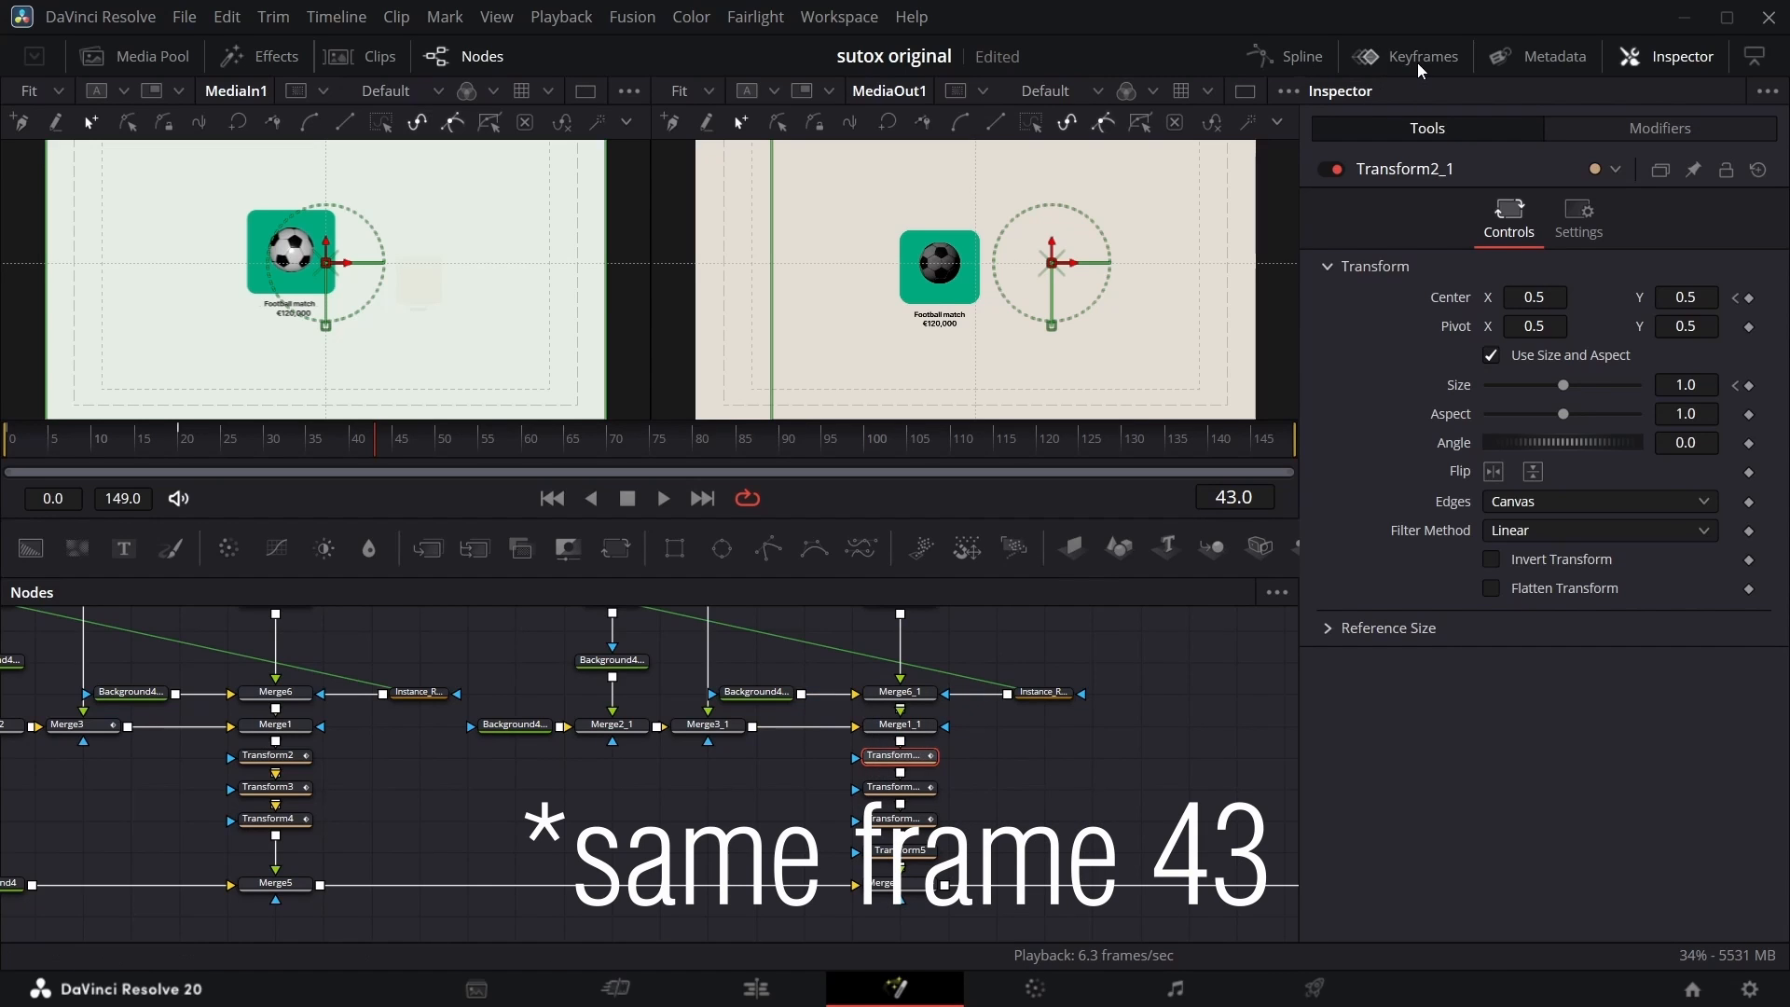
{"action": "left_click", "coordinate": [1367, 56]}
{"action": "left_click", "coordinate": [699, 651]}
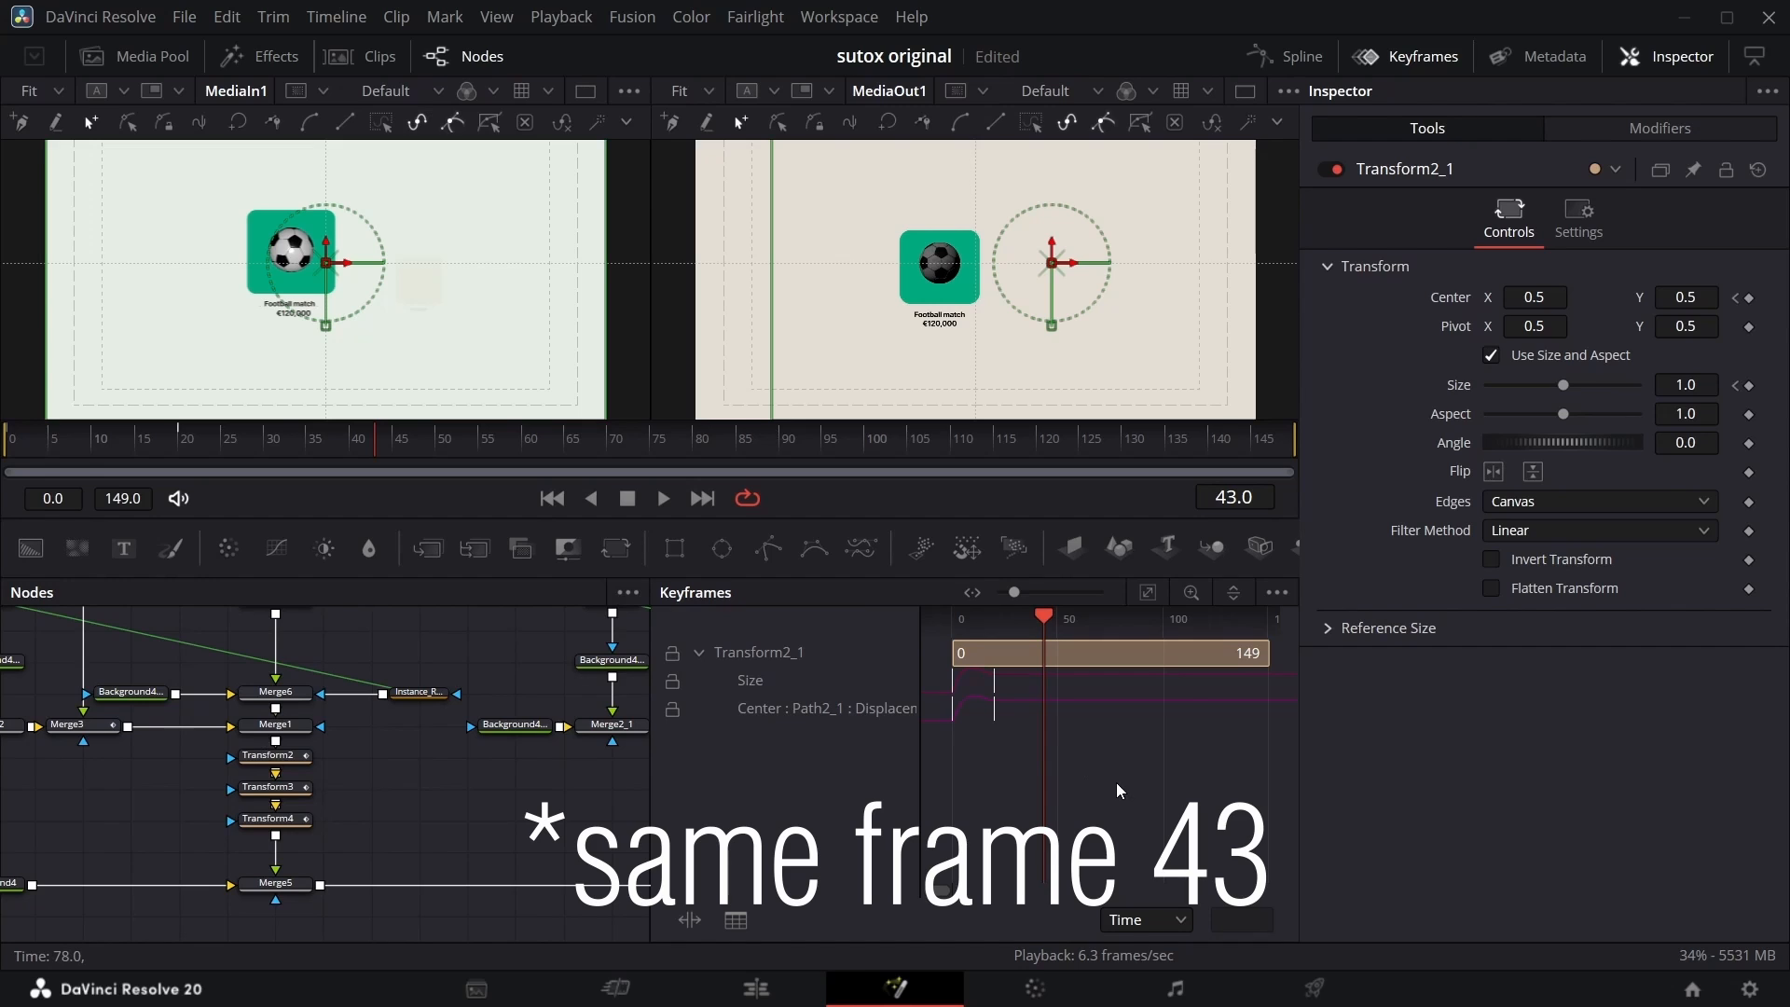
{"action": "left_click_drag", "start_coordinate": [1069, 774], "coordinate": [1041, 726]}
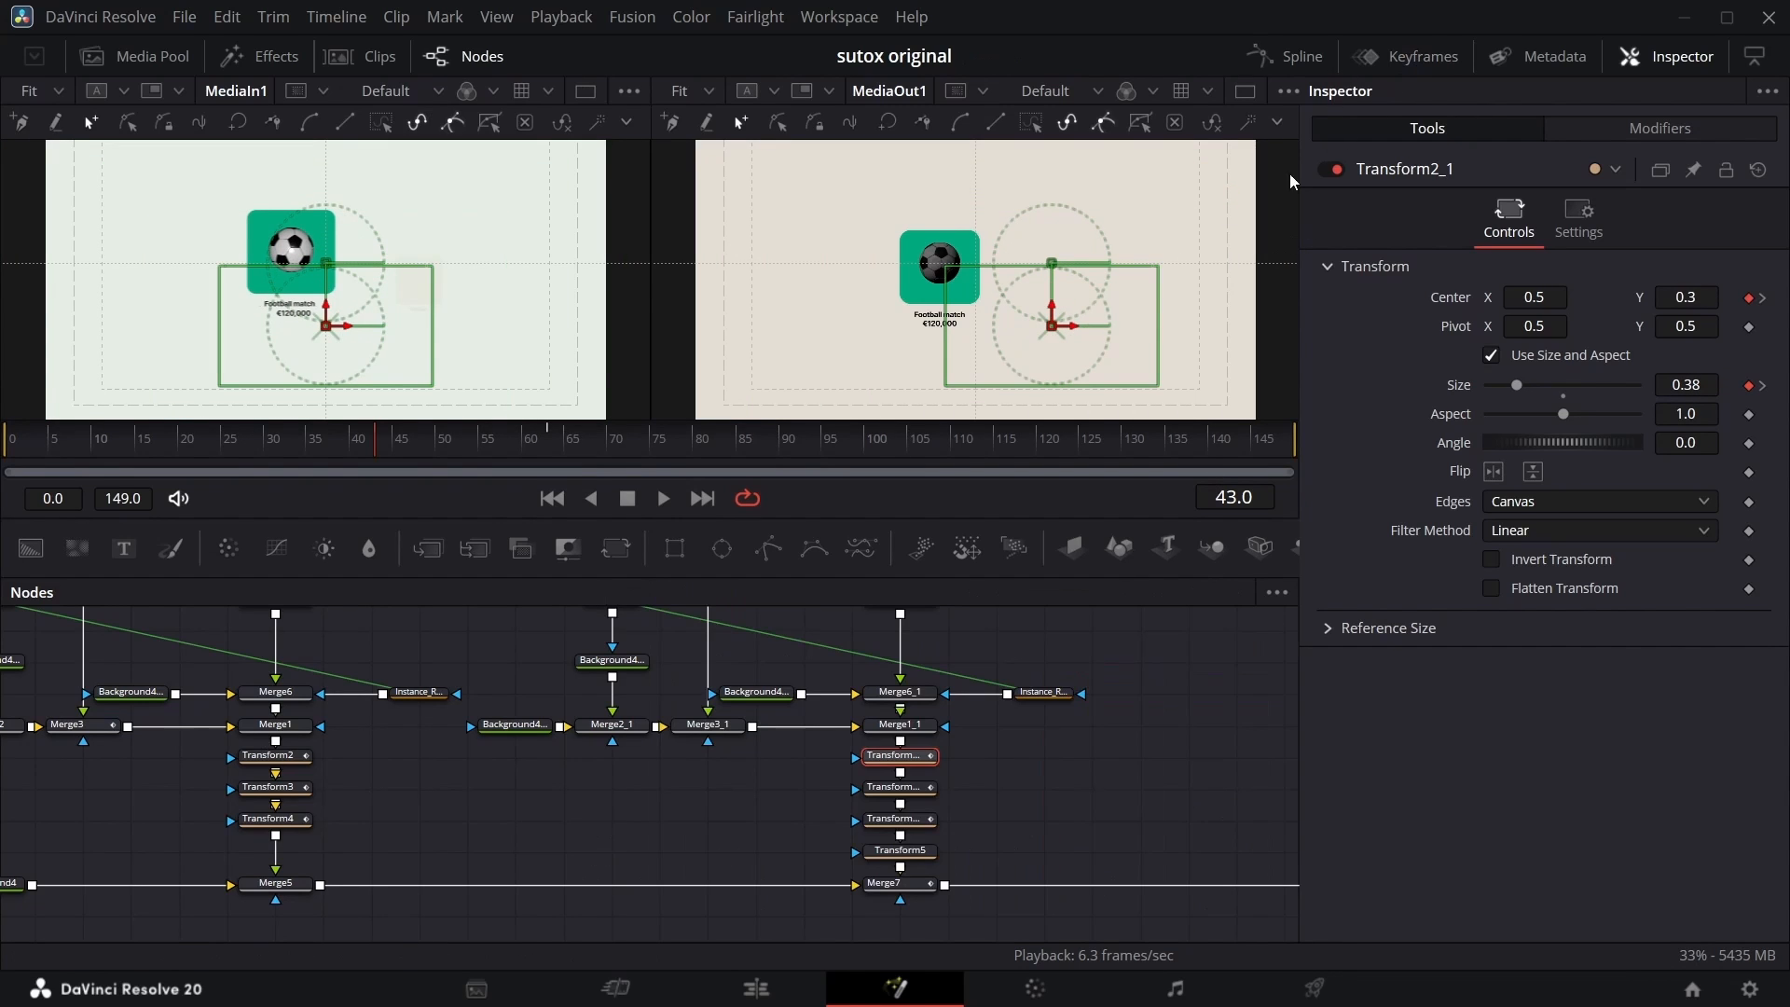
Set Transform3_1's Center X to 0.3 at the frame 90 keyframe.
{"action": "left_click_drag", "start_coordinate": [375, 453], "coordinate": [550, 451]}
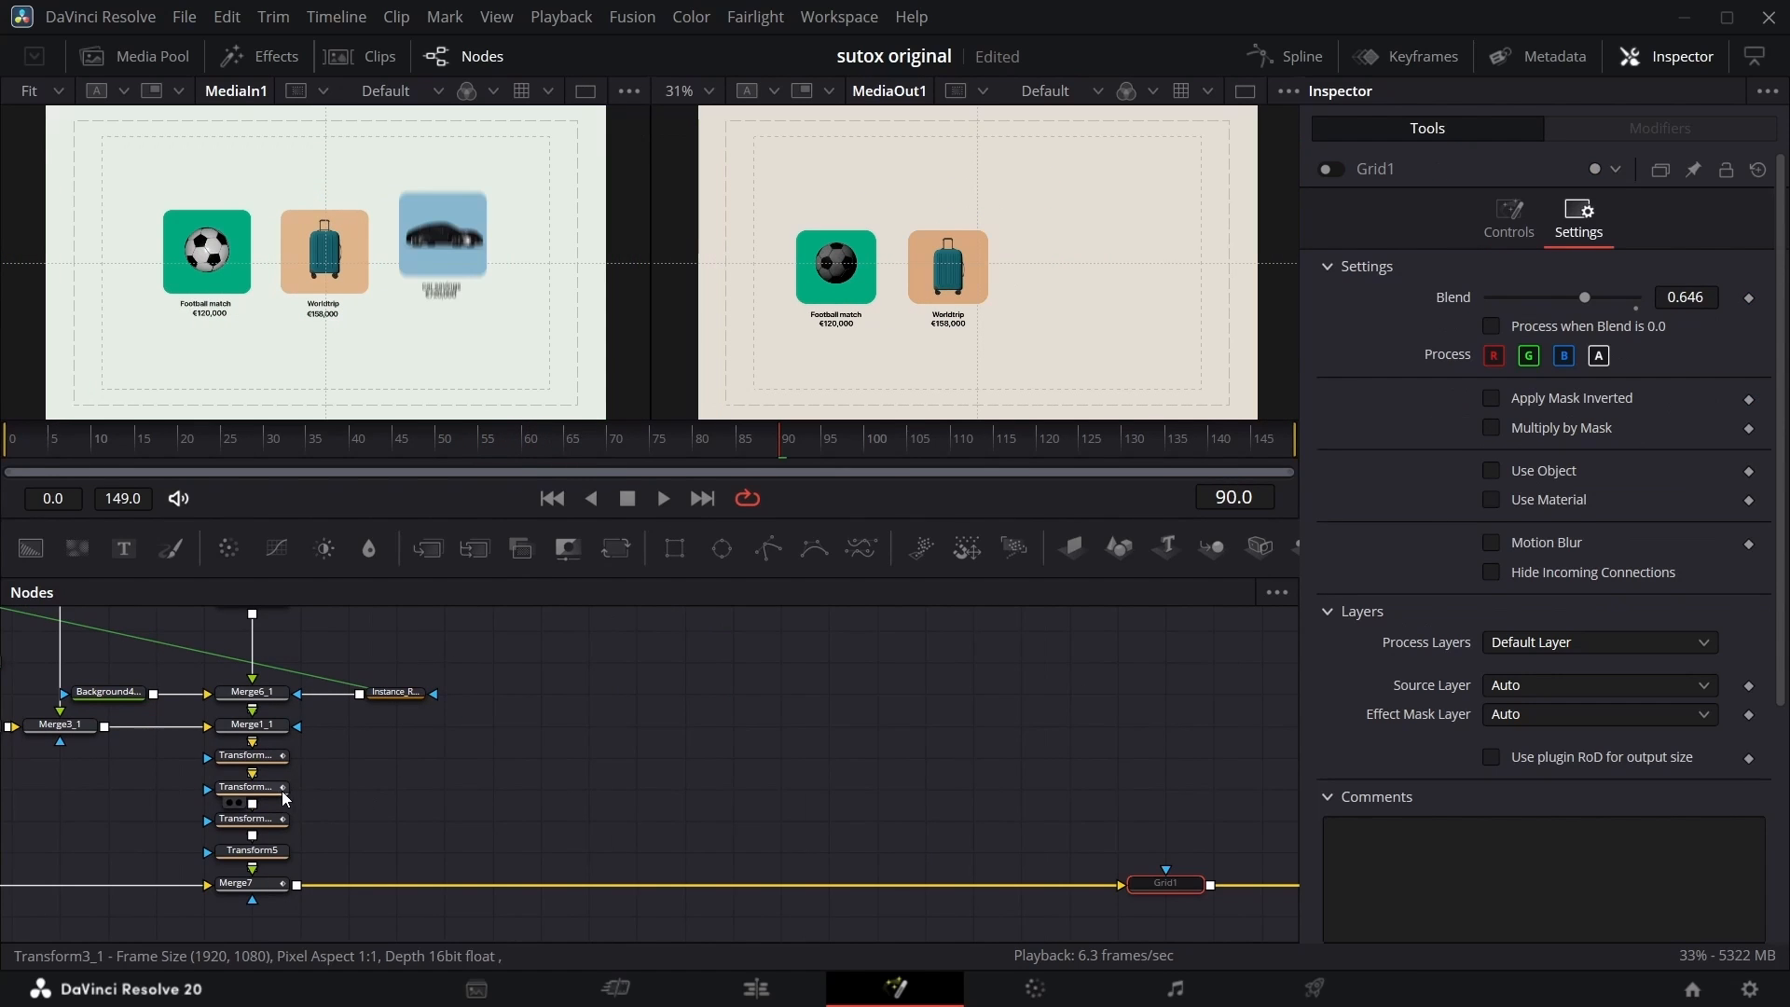
{"action": "left_click", "coordinate": [283, 786]}
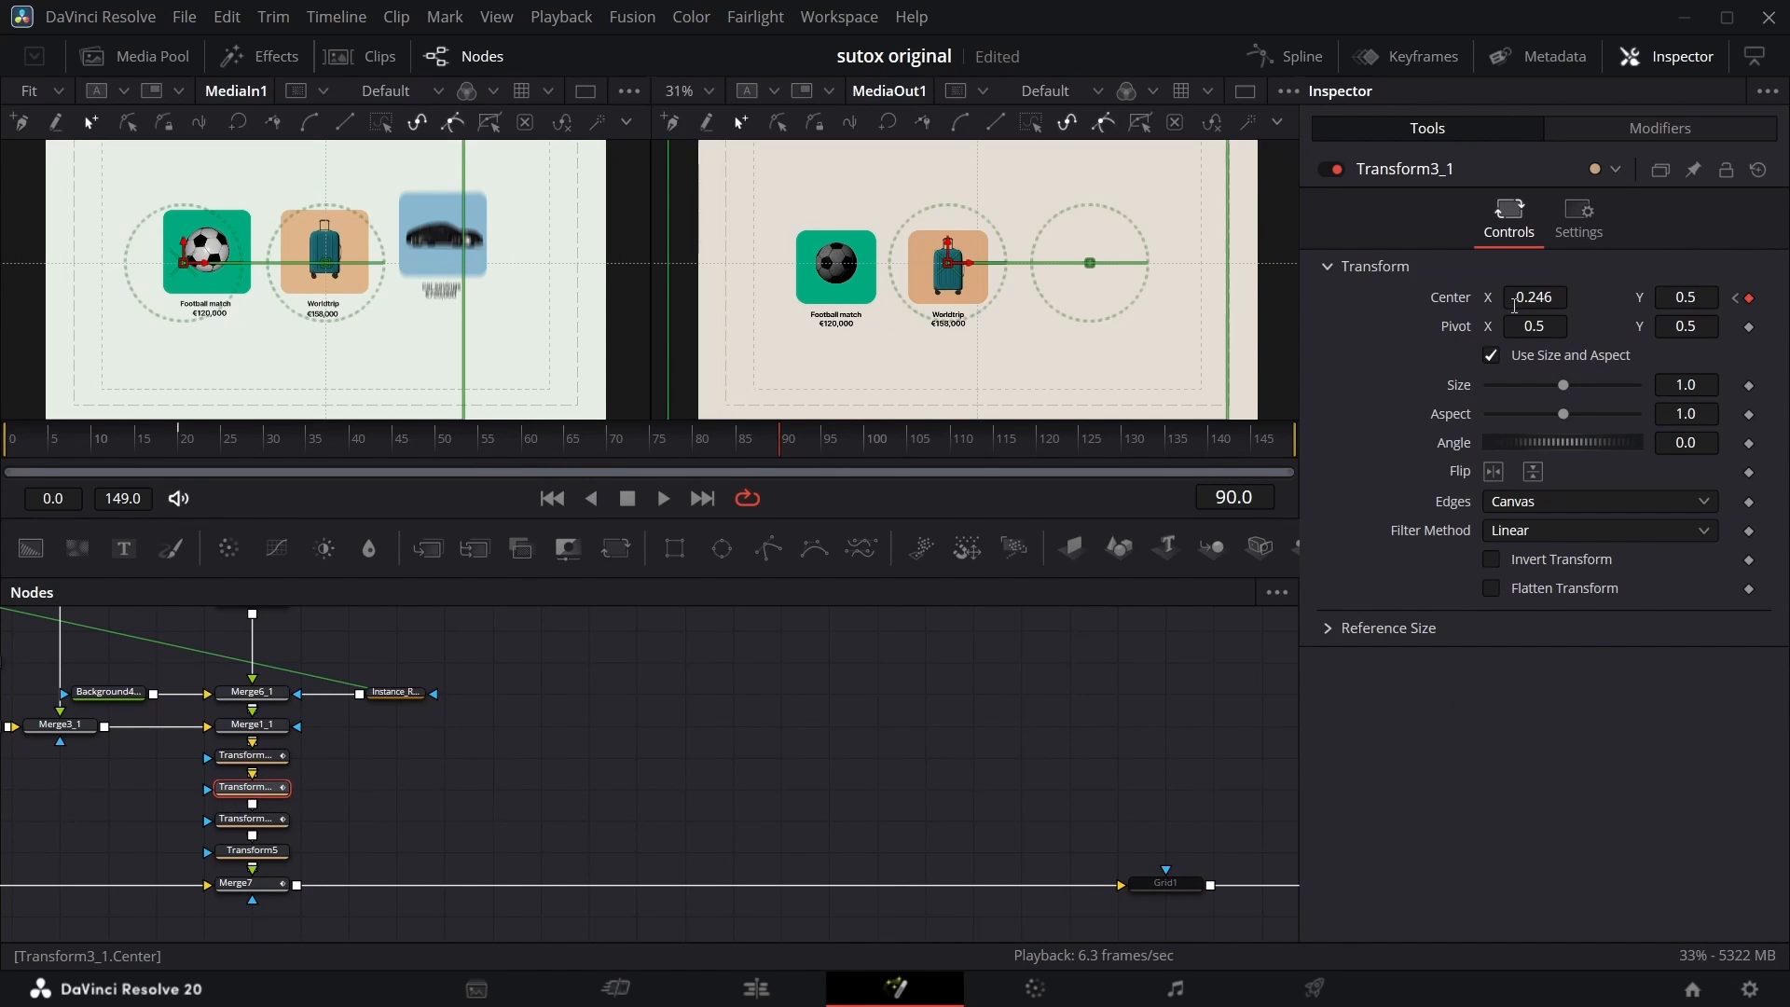
{"action": "scroll", "coordinate": [1527, 297], "scroll_direction": "up", "scroll_amount": 5}
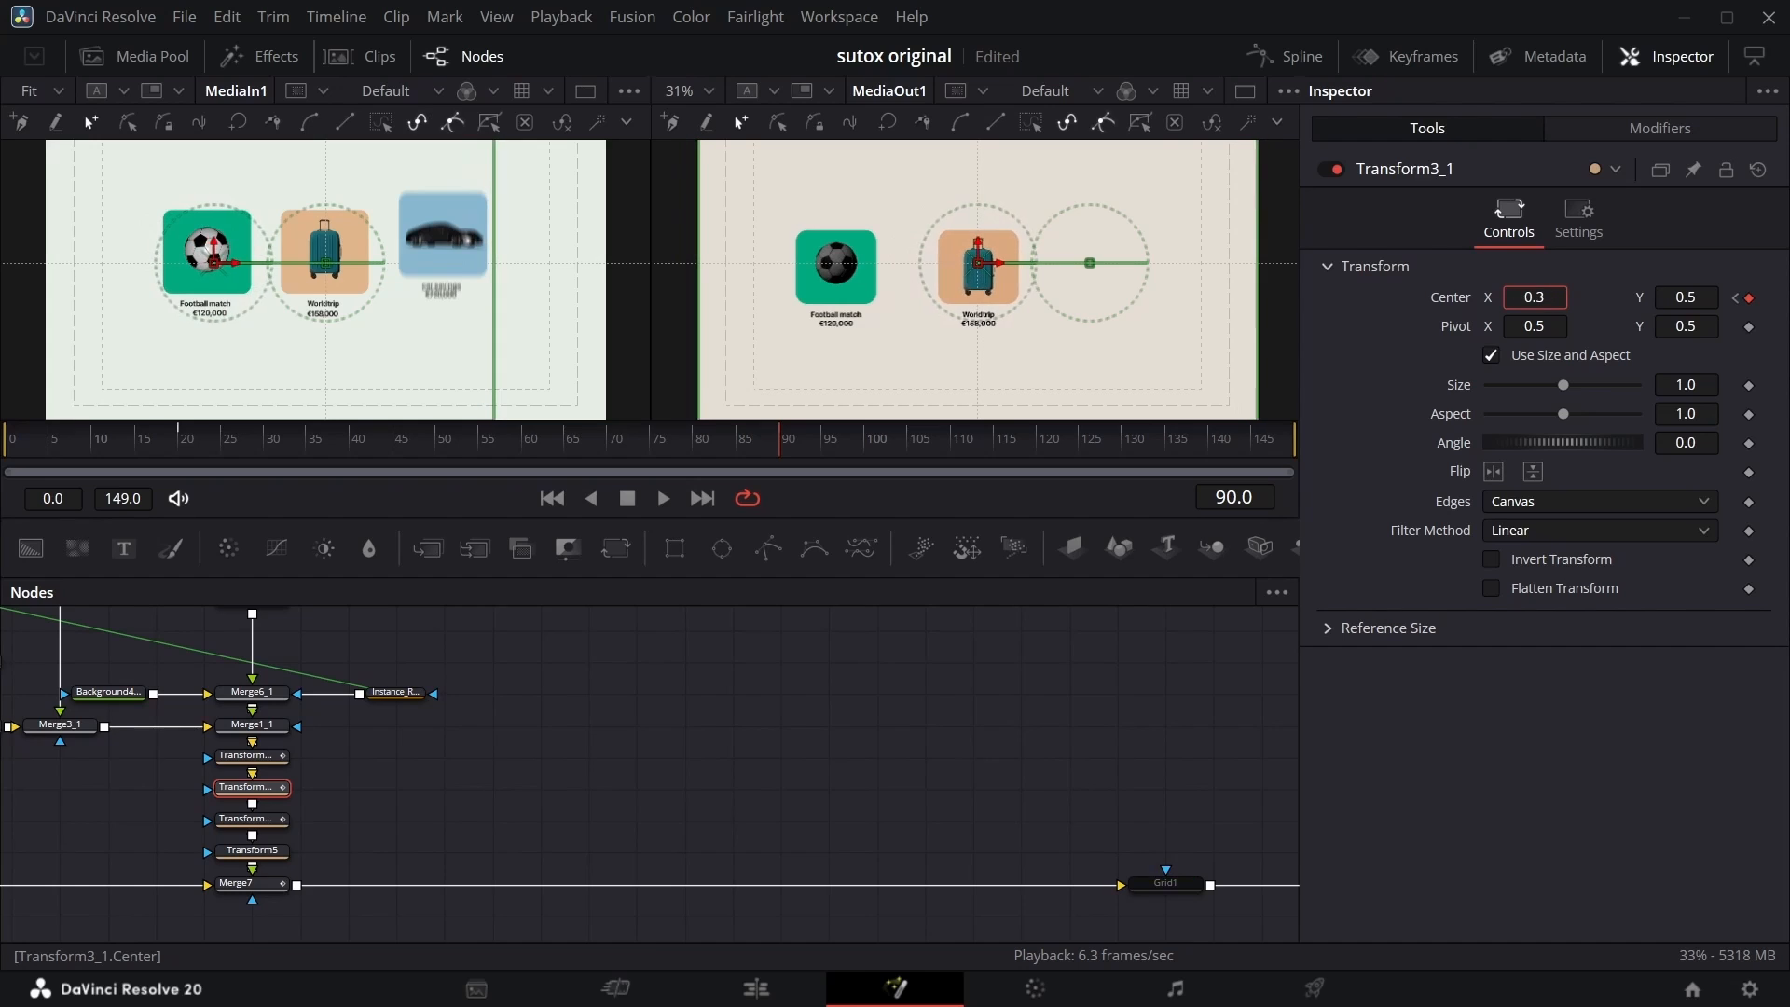
Set the football card's Transform3 Center X to 0.311 at the frame 90 keyframe, moving it nearer to the suitcase card.
{"action": "scroll", "coordinate": [524, 798], "scroll_direction": "left", "scroll_amount": 10}
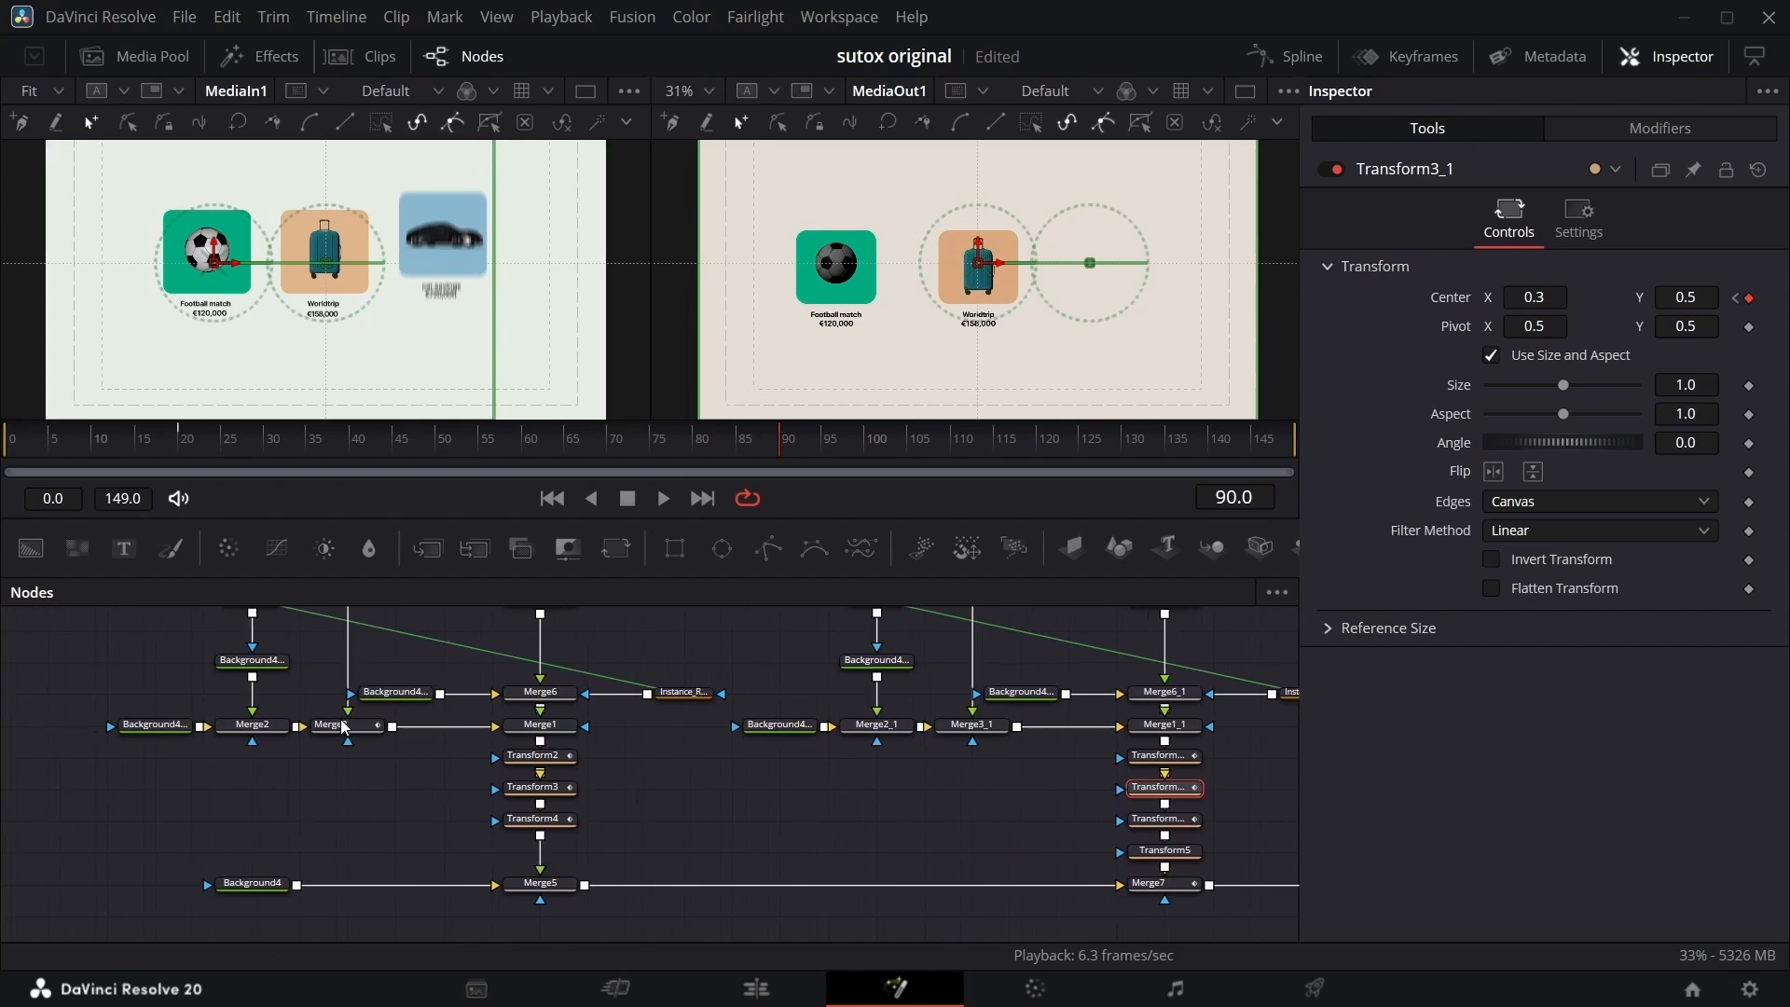
{"action": "left_click", "coordinate": [542, 791]}
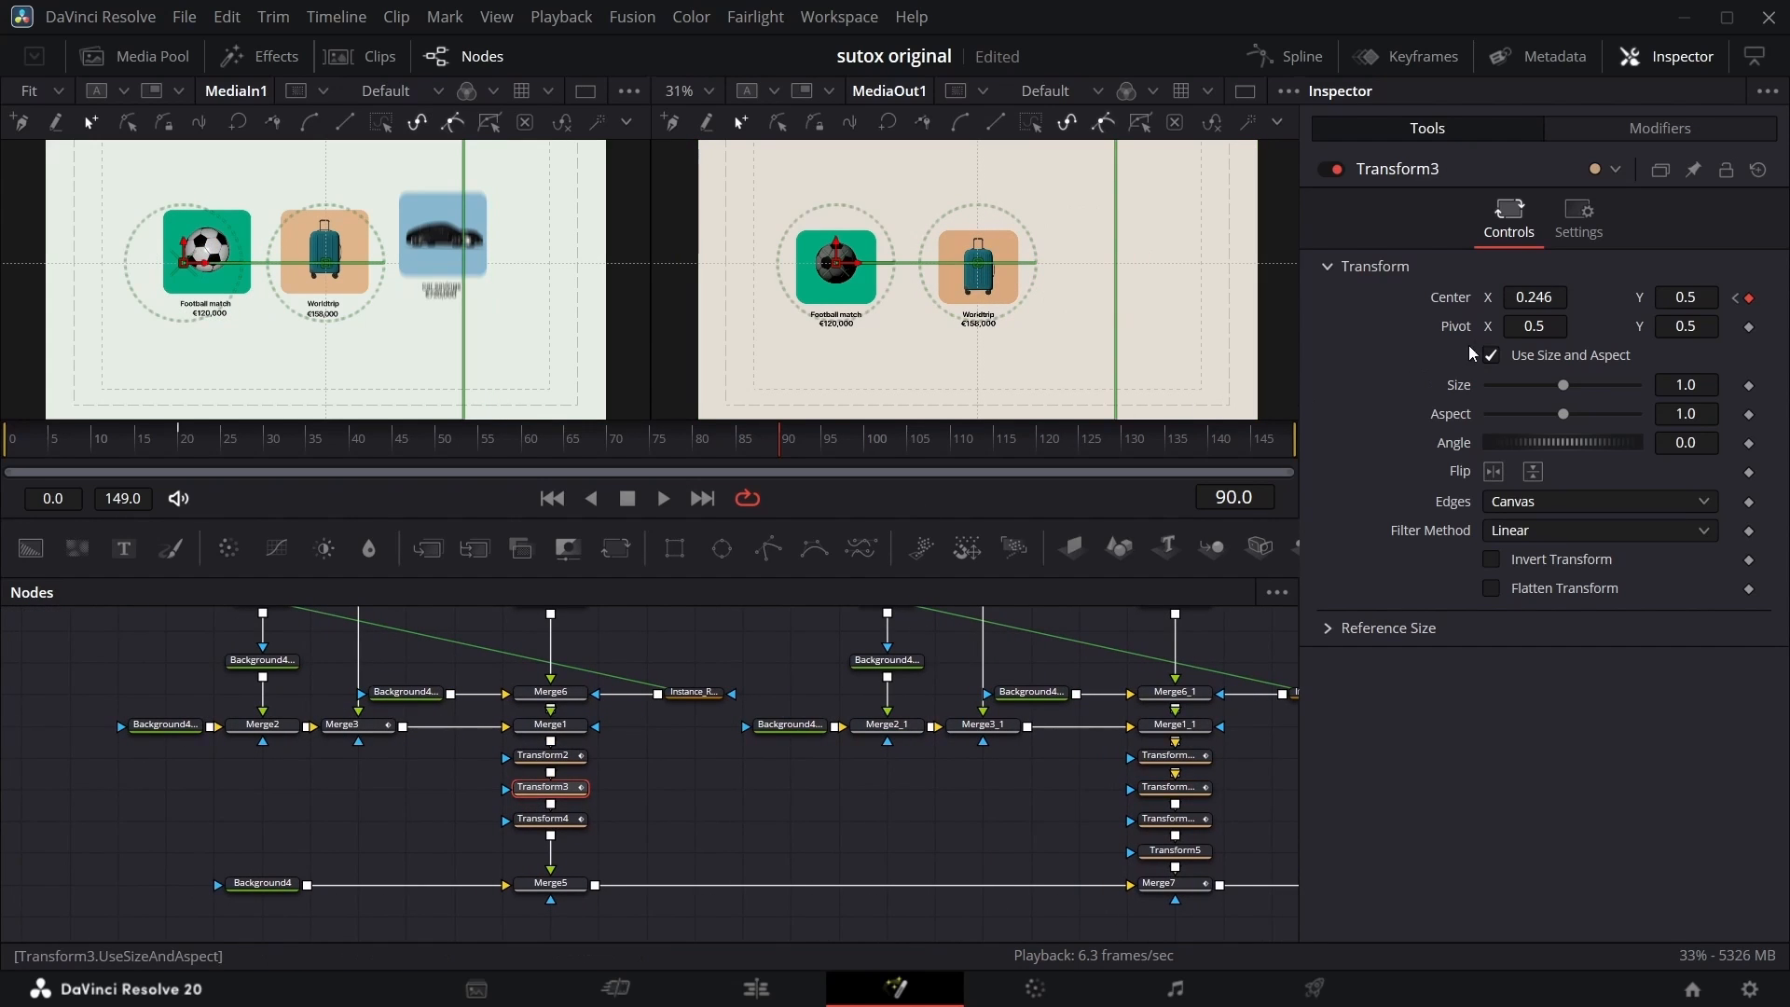
{"action": "scroll", "coordinate": [1530, 296], "scroll_direction": "up", "scroll_amount": 5}
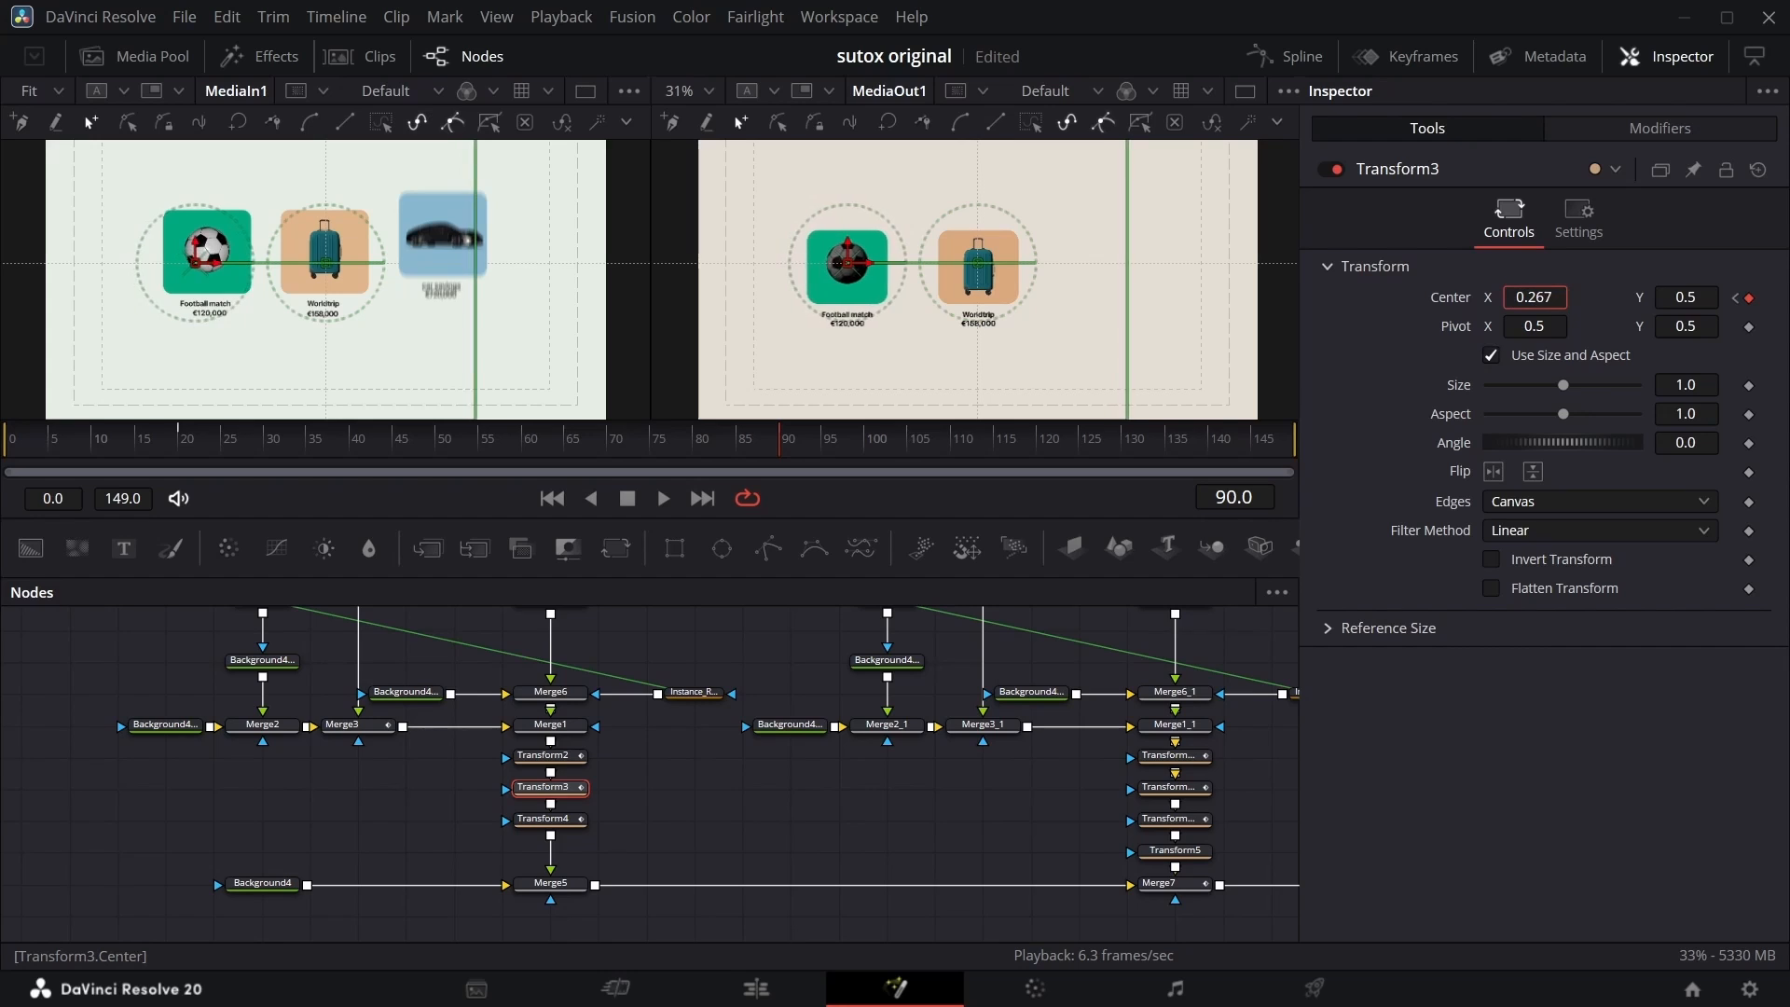
{"action": "scroll", "coordinate": [1534, 297], "scroll_direction": "up", "scroll_amount": 3}
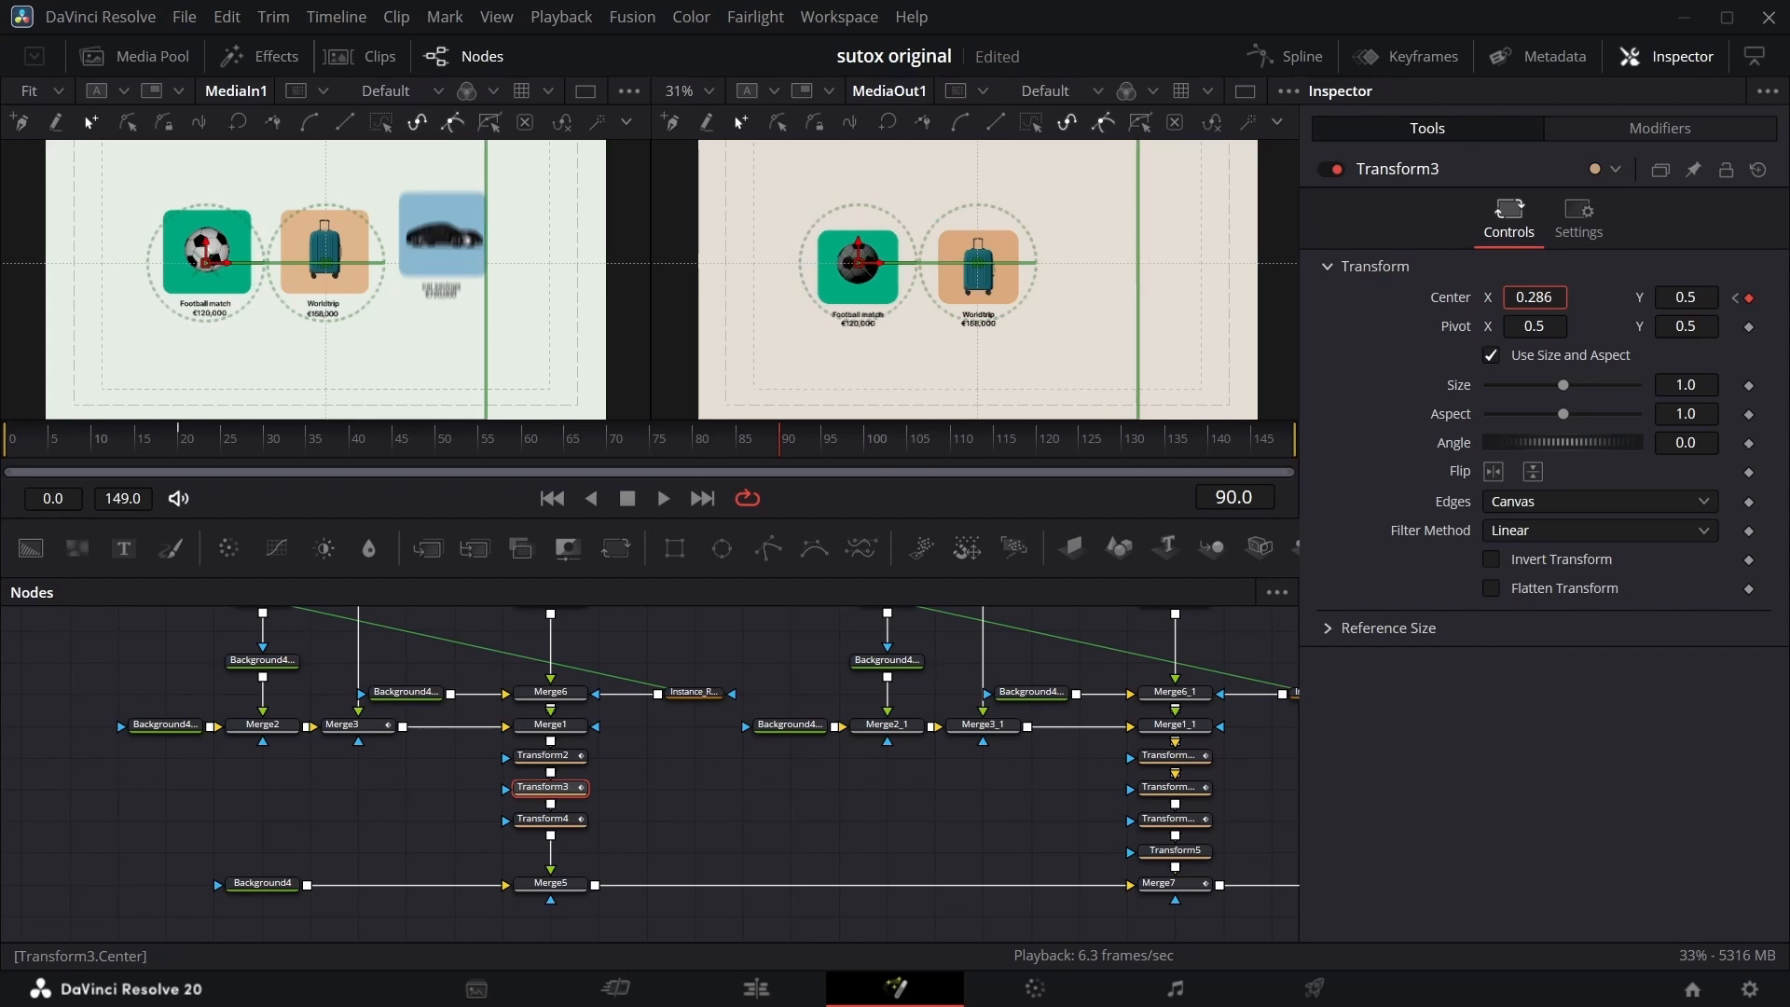
{"action": "left_click", "coordinate": [1175, 787]}
{"action": "scroll", "coordinate": [484, 836], "scroll_direction": "down", "scroll_amount": 2}
{"action": "scroll", "coordinate": [484, 835], "scroll_direction": "right", "scroll_amount": 3}
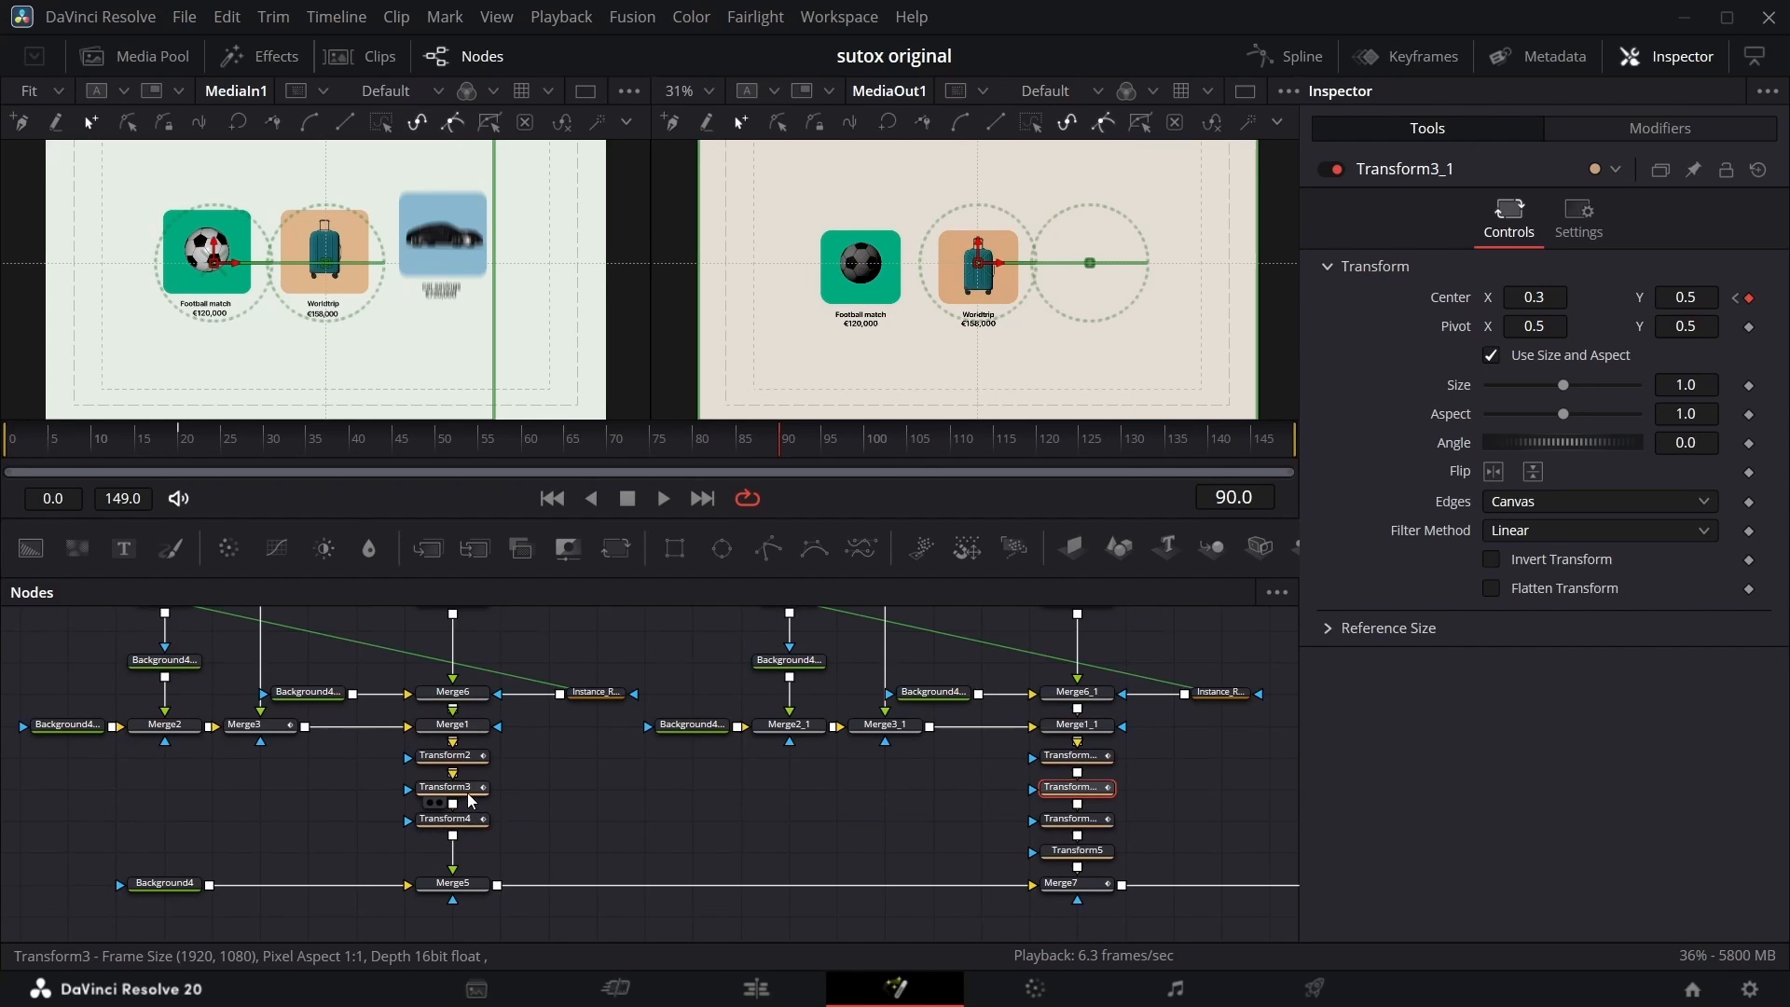
{"action": "left_click", "coordinate": [457, 788]}
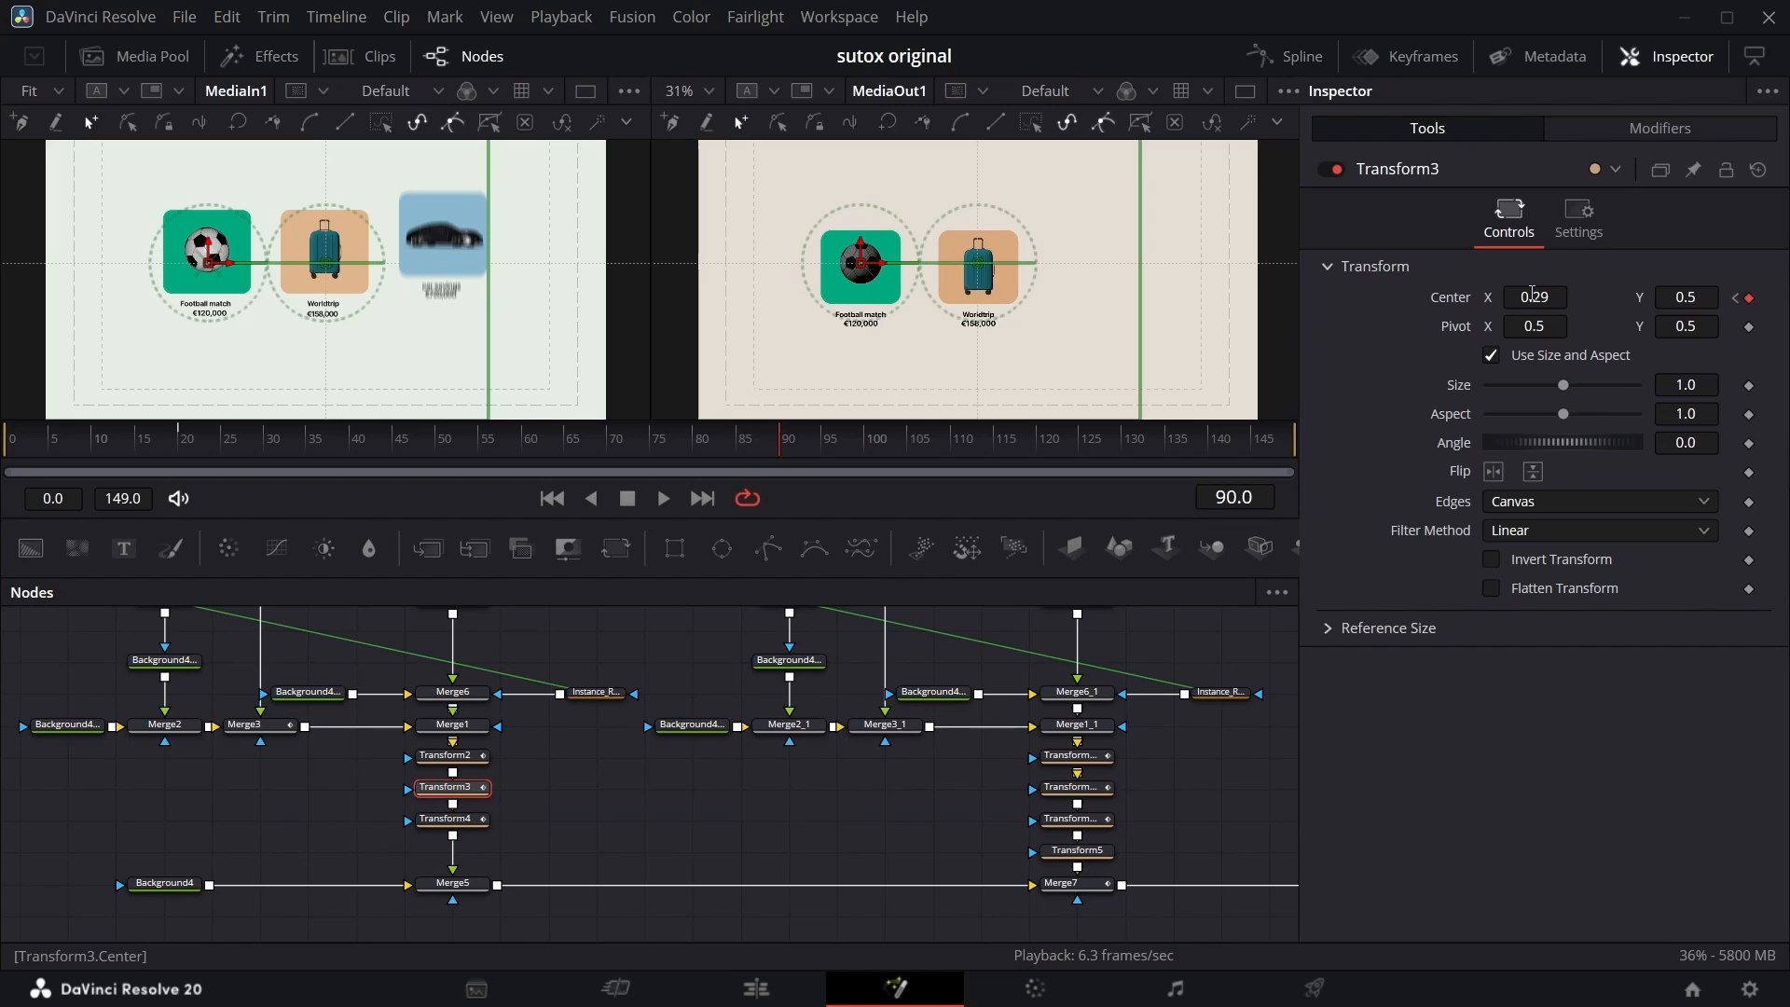
{"action": "left_click_drag", "start_coordinate": [1534, 297], "coordinate": [1563, 296]}
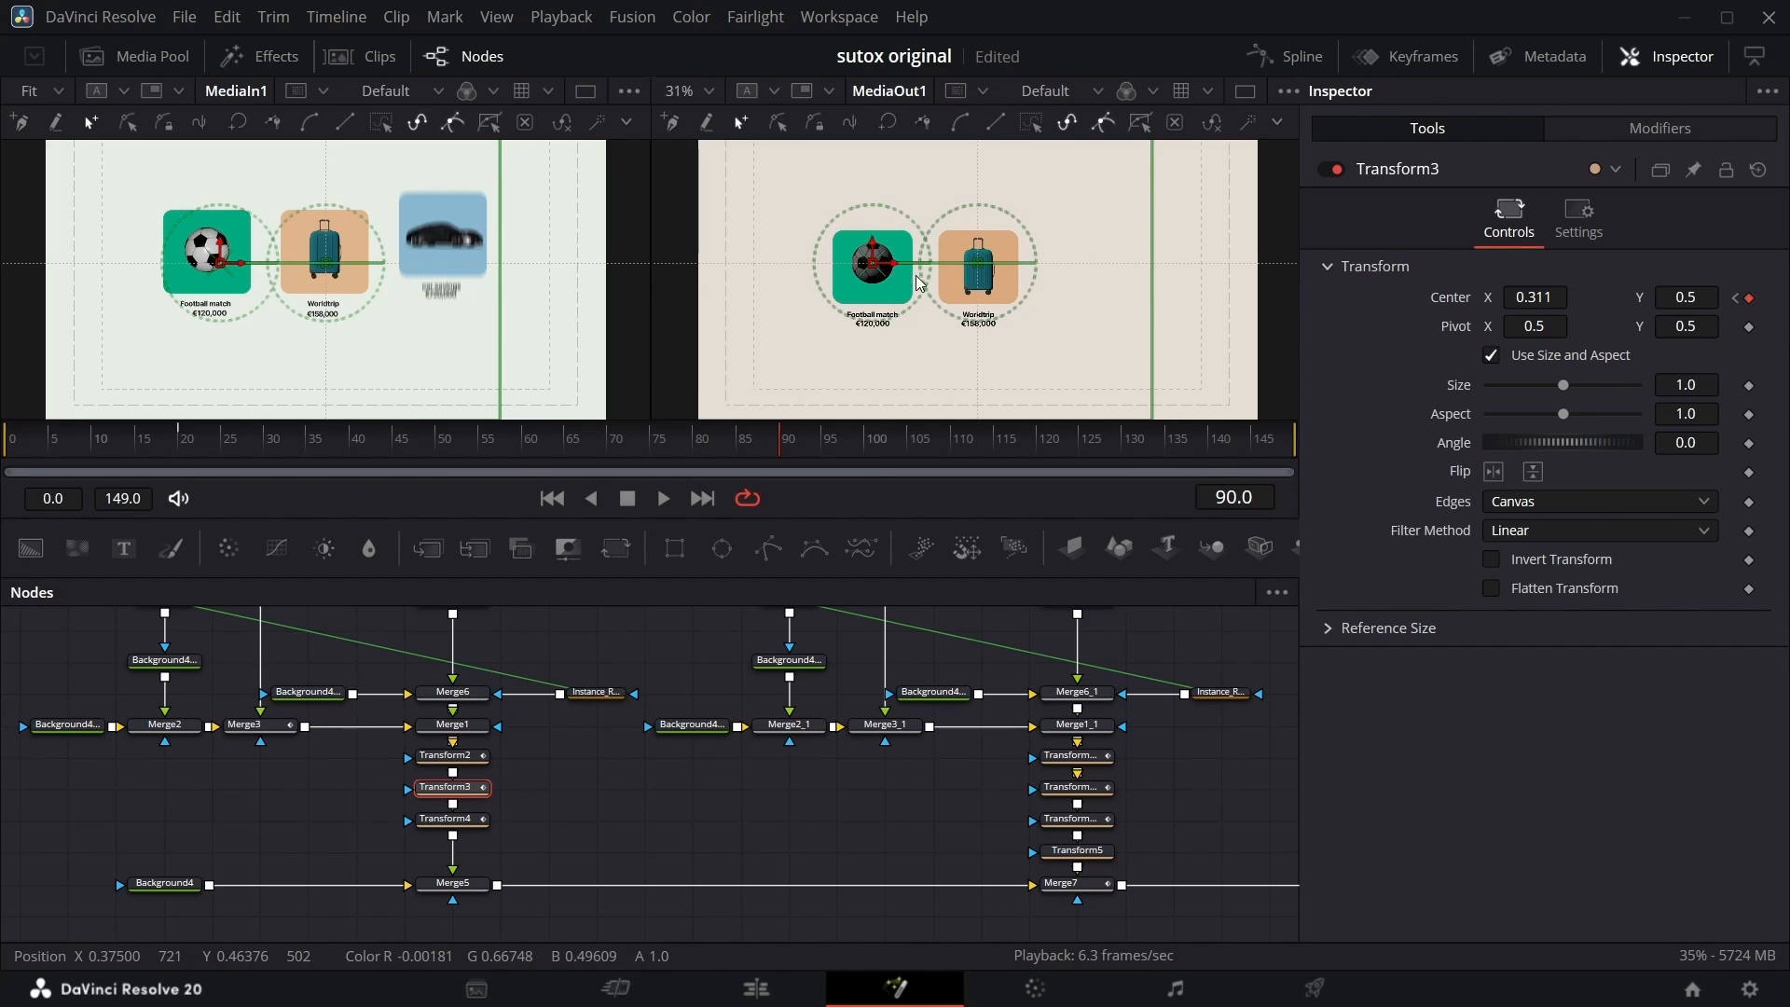
Set the suitcase model's Y rotation in uTransform1_1 to -234.1 at the frame 110 keyframe.
{"action": "left_click_drag", "start_coordinate": [676, 436], "coordinate": [763, 439]}
{"action": "scroll", "coordinate": [1087, 729], "scroll_direction": "up", "scroll_amount": 3}
{"action": "scroll", "coordinate": [1086, 729], "scroll_direction": "up", "scroll_amount": 3}
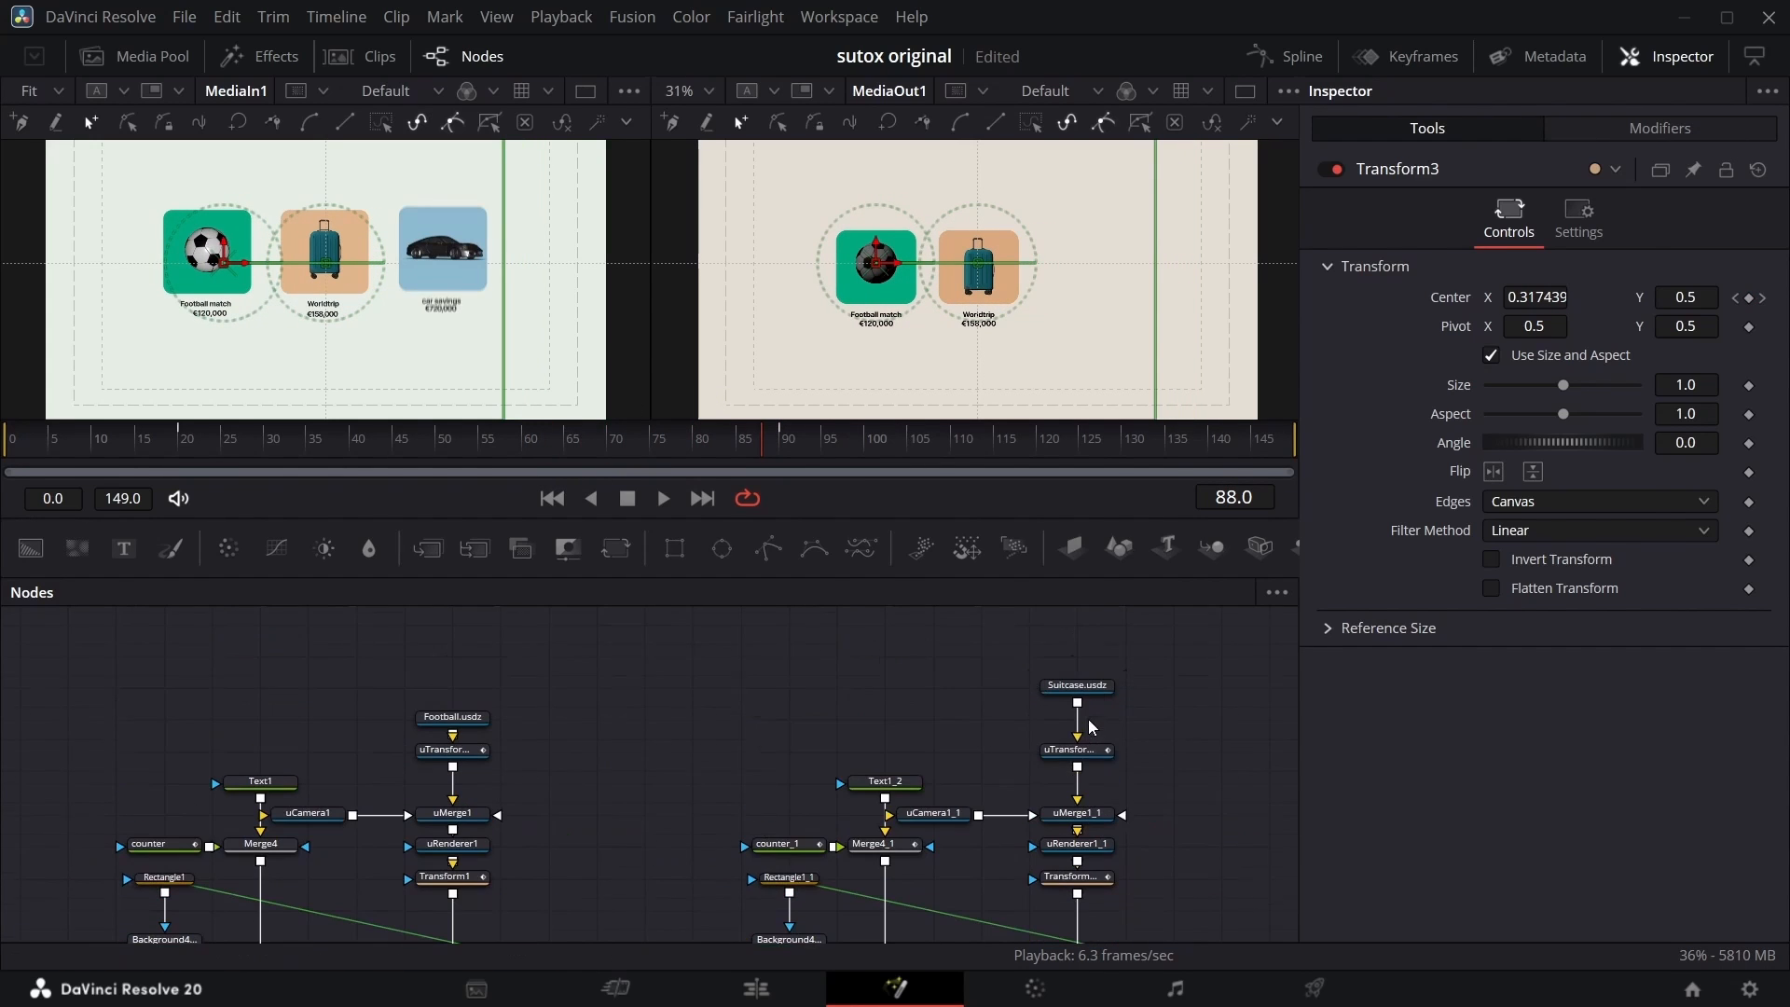
{"action": "left_click", "coordinate": [1077, 750]}
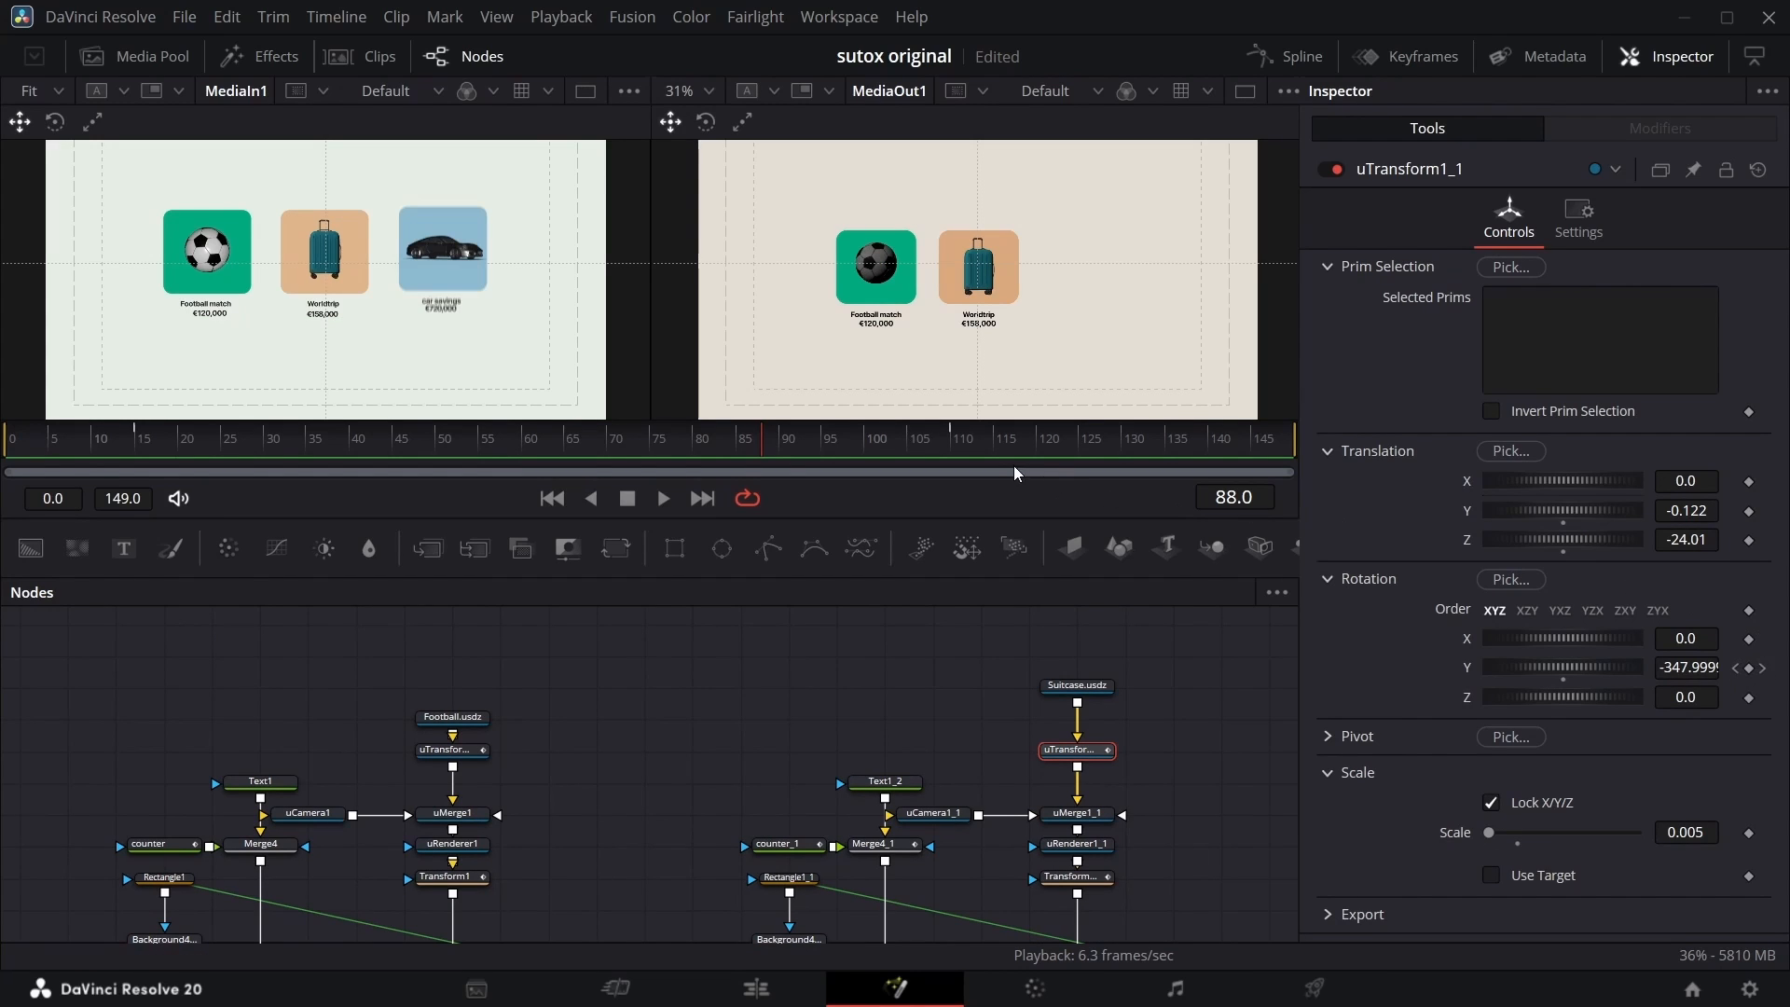
{"action": "left_click", "coordinate": [953, 438]}
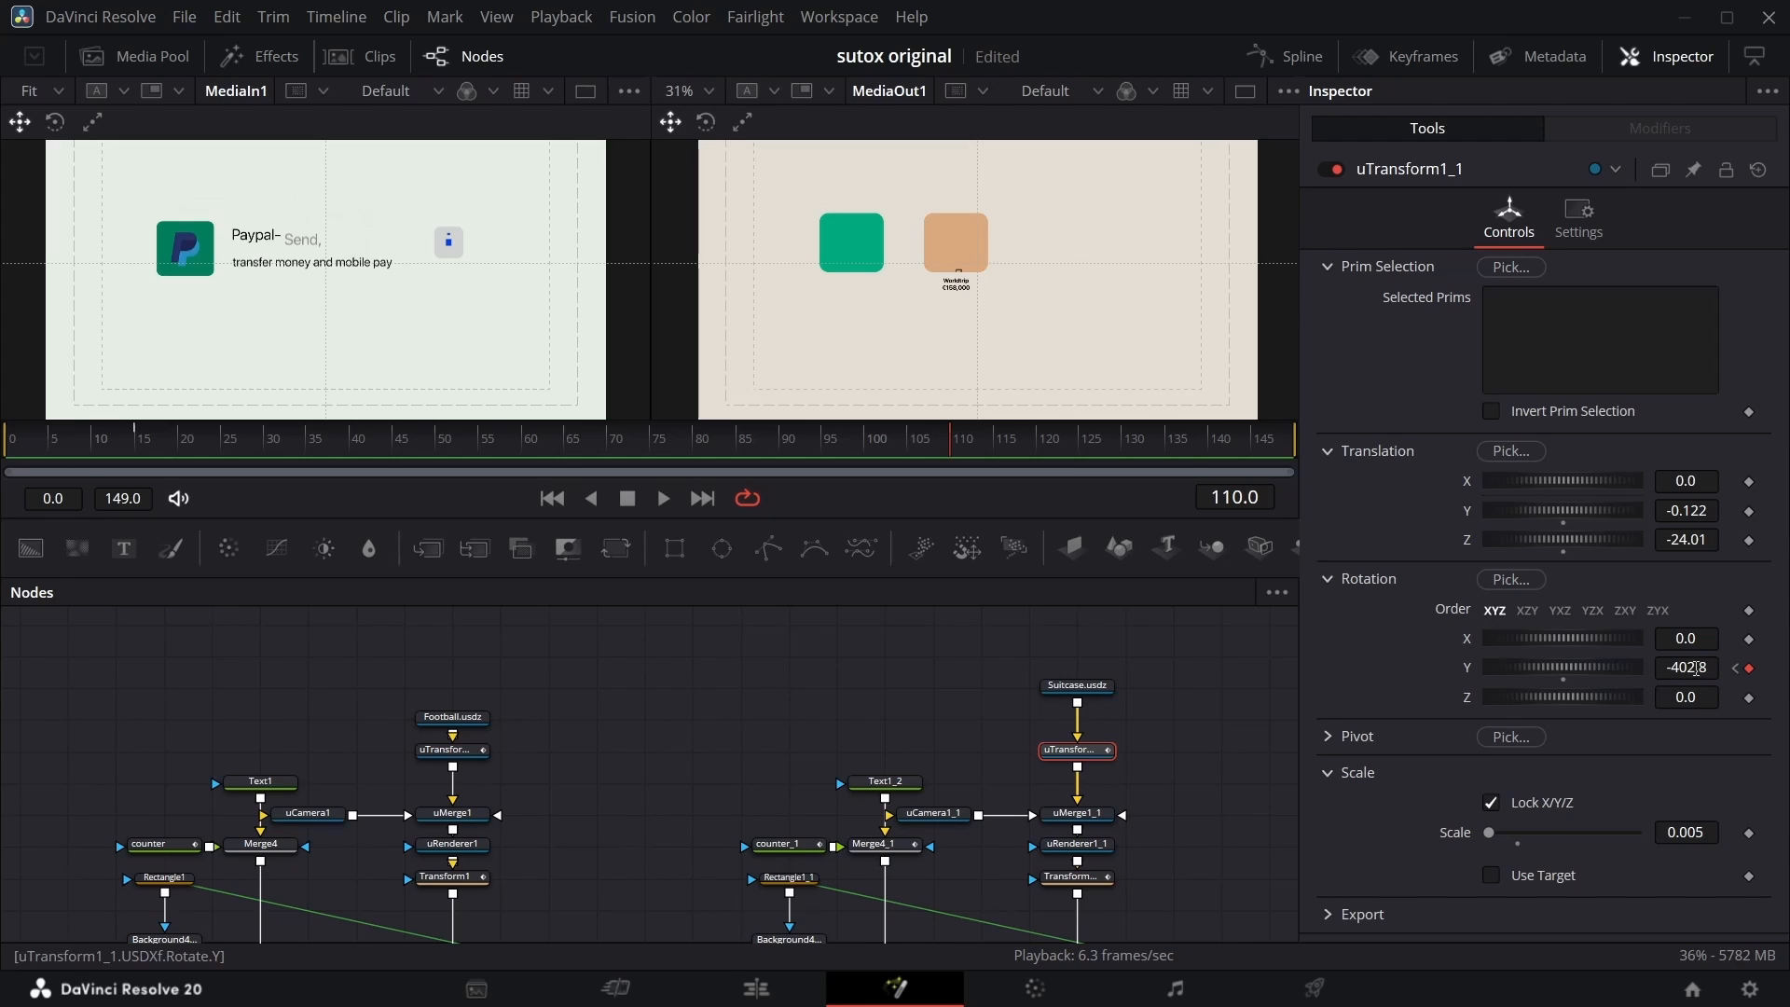
{"action": "mouse_move", "coordinate": [1699, 668]}
{"action": "left_mouse_down"}
{"action": "mouse_move", "coordinate": [1676, 668]}
{"action": "mouse_move", "coordinate": [1721, 668]}
{"action": "left_mouse_up"}
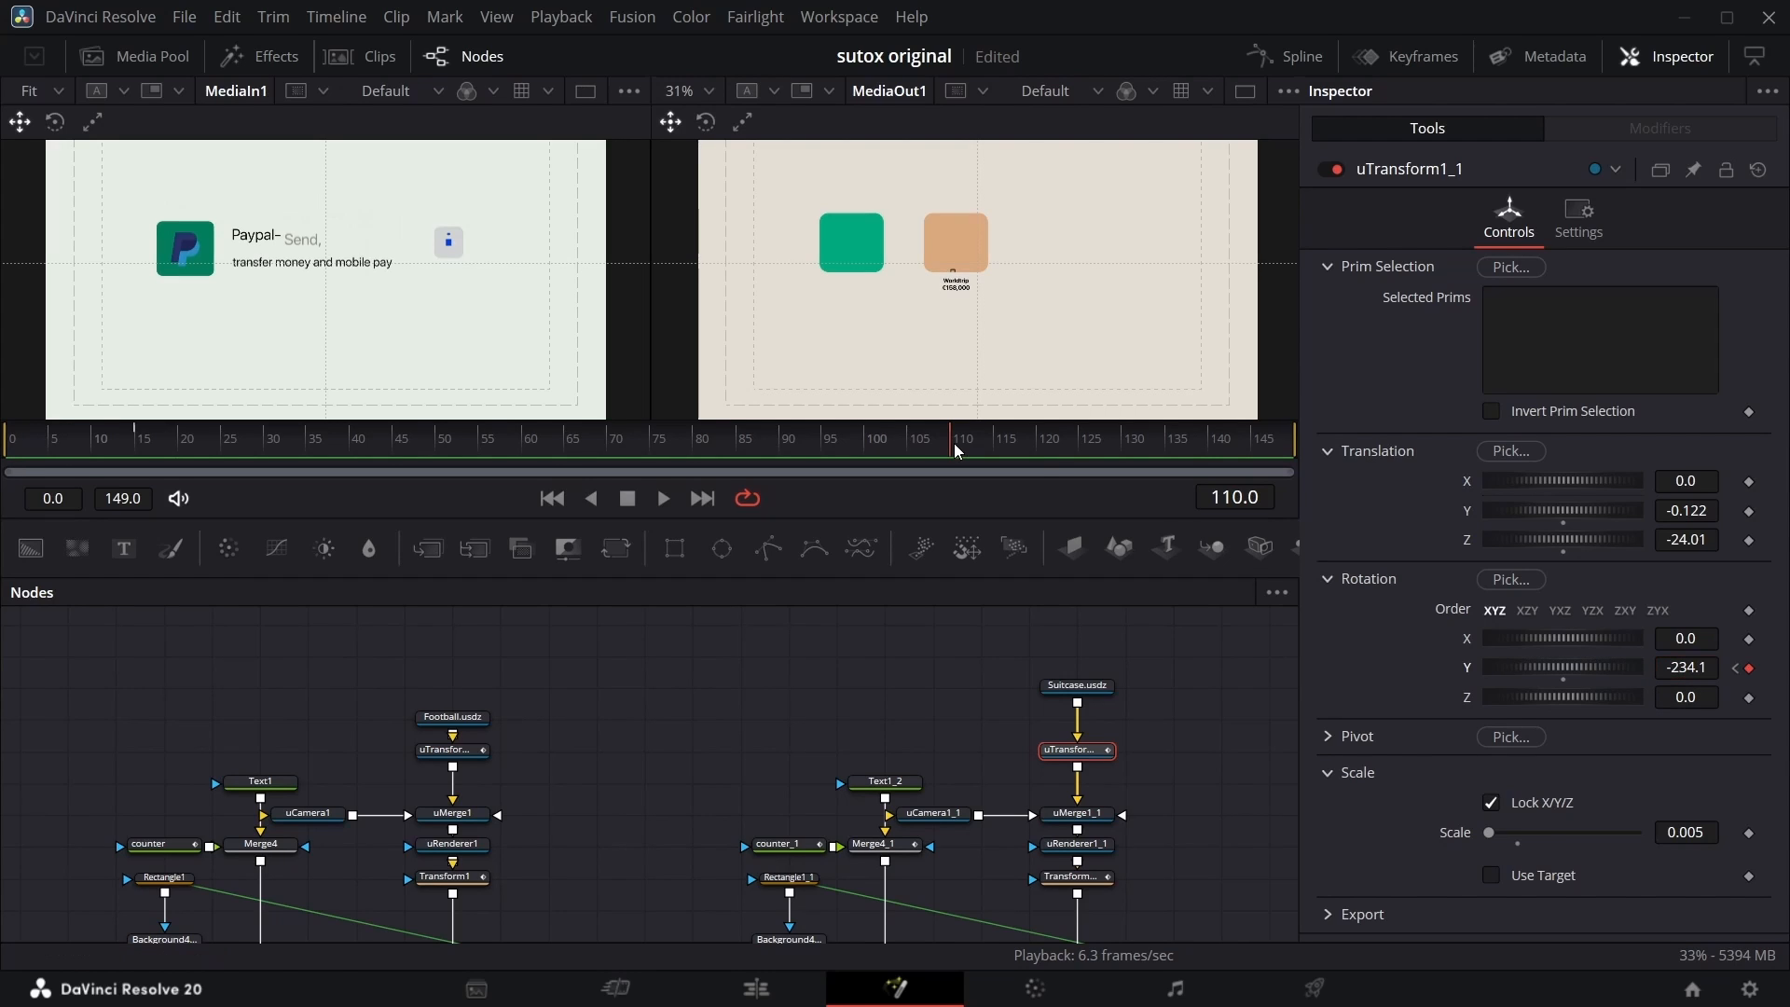
Set Transform4_1's Center X to 0.5 at the frame 105 keyframe so the suitcase card does not shift sideways.
{"action": "left_click_drag", "start_coordinate": [951, 444], "coordinate": [877, 444]}
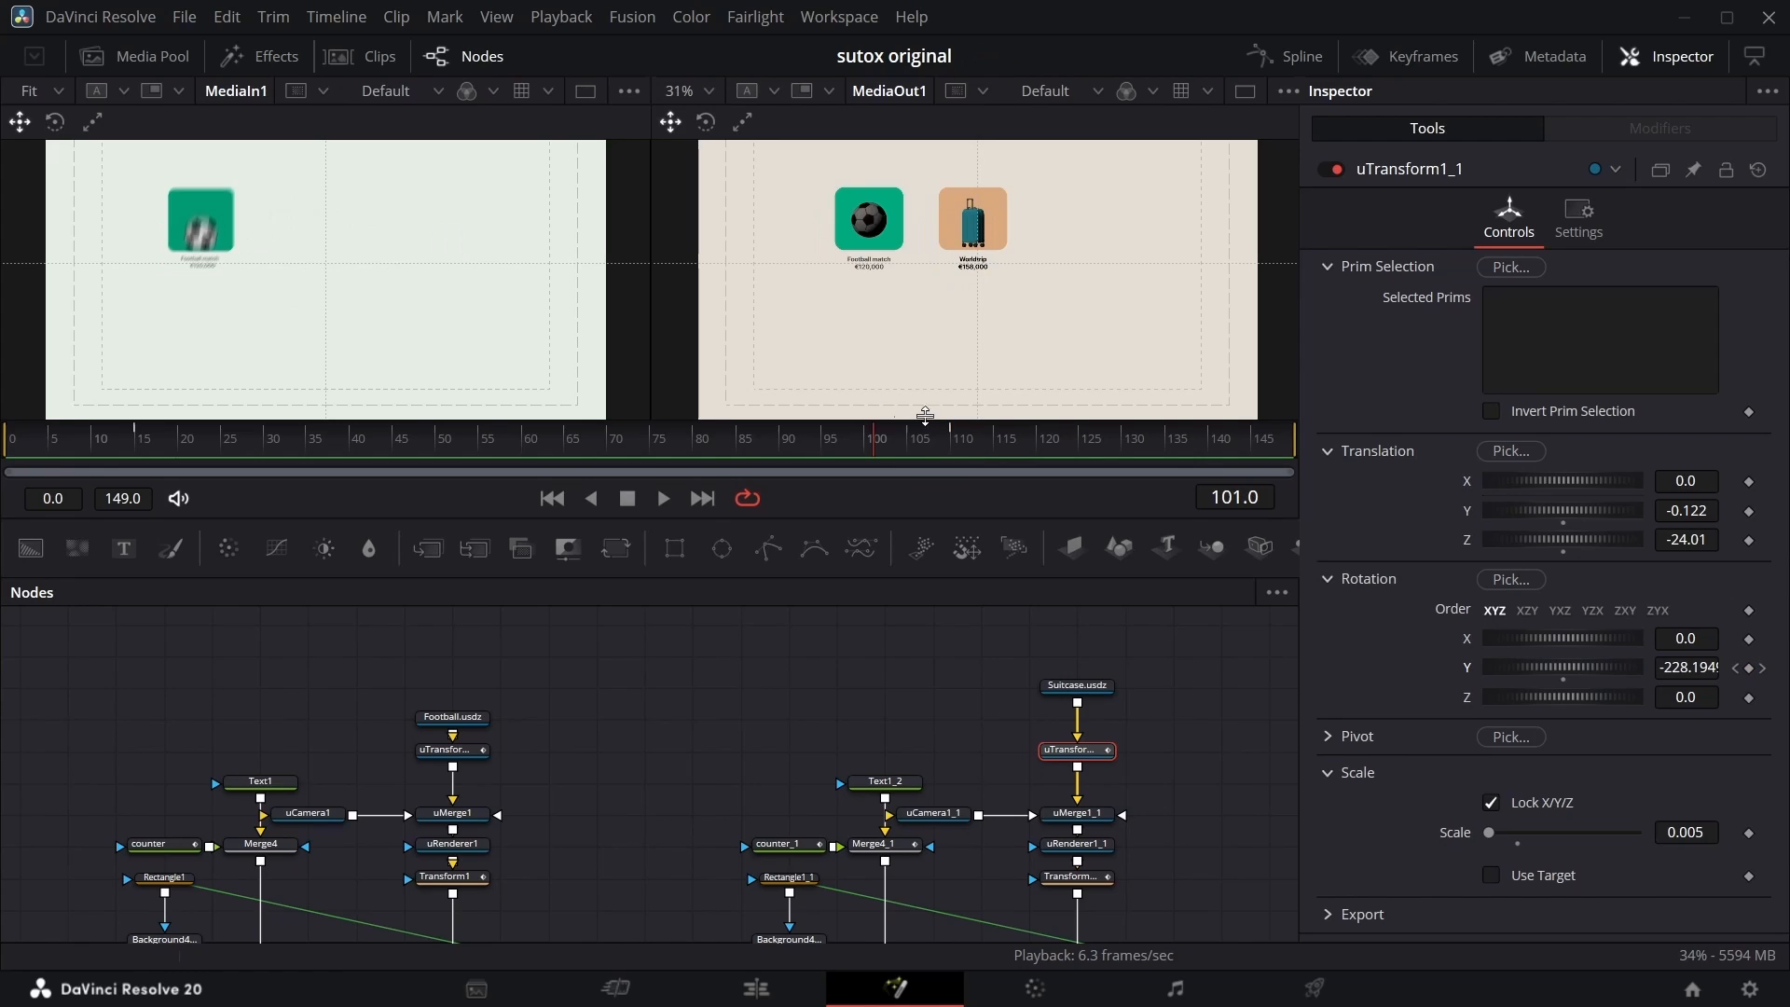
{"action": "left_click", "coordinate": [932, 813]}
{"action": "scroll", "coordinate": [1123, 736], "scroll_direction": "down", "scroll_amount": 5}
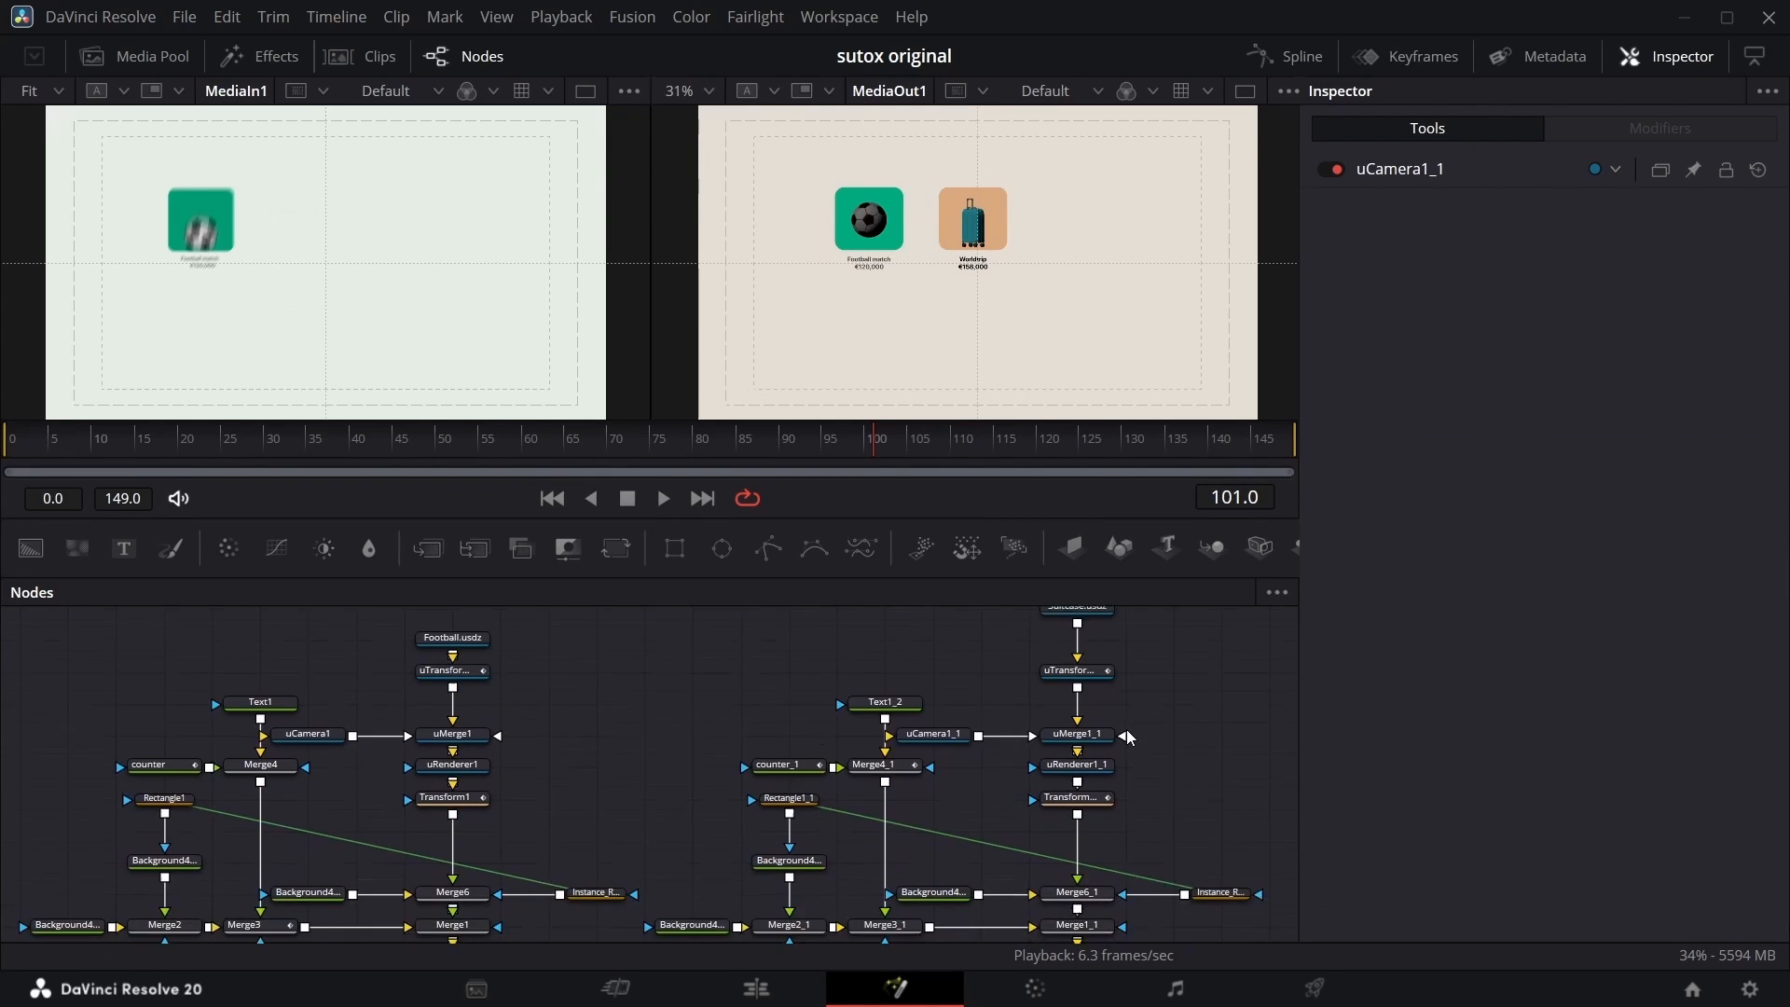
{"action": "left_click", "coordinate": [1093, 788]}
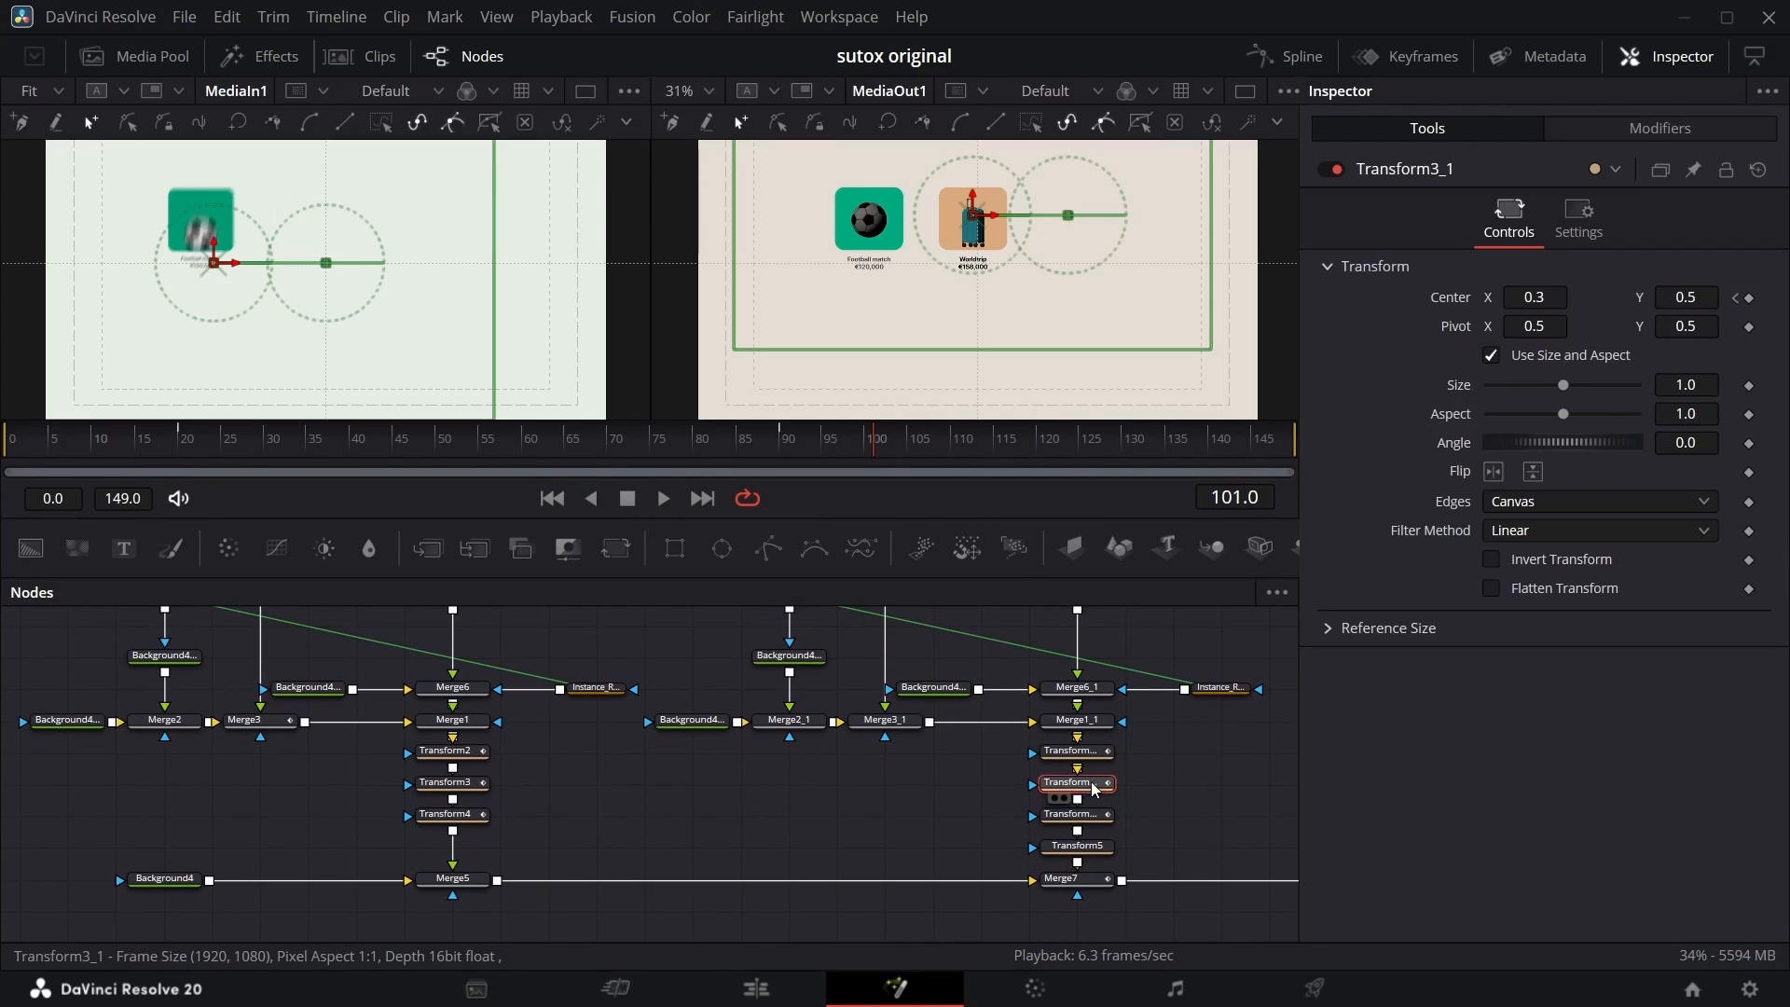
{"action": "left_click", "coordinate": [1099, 823]}
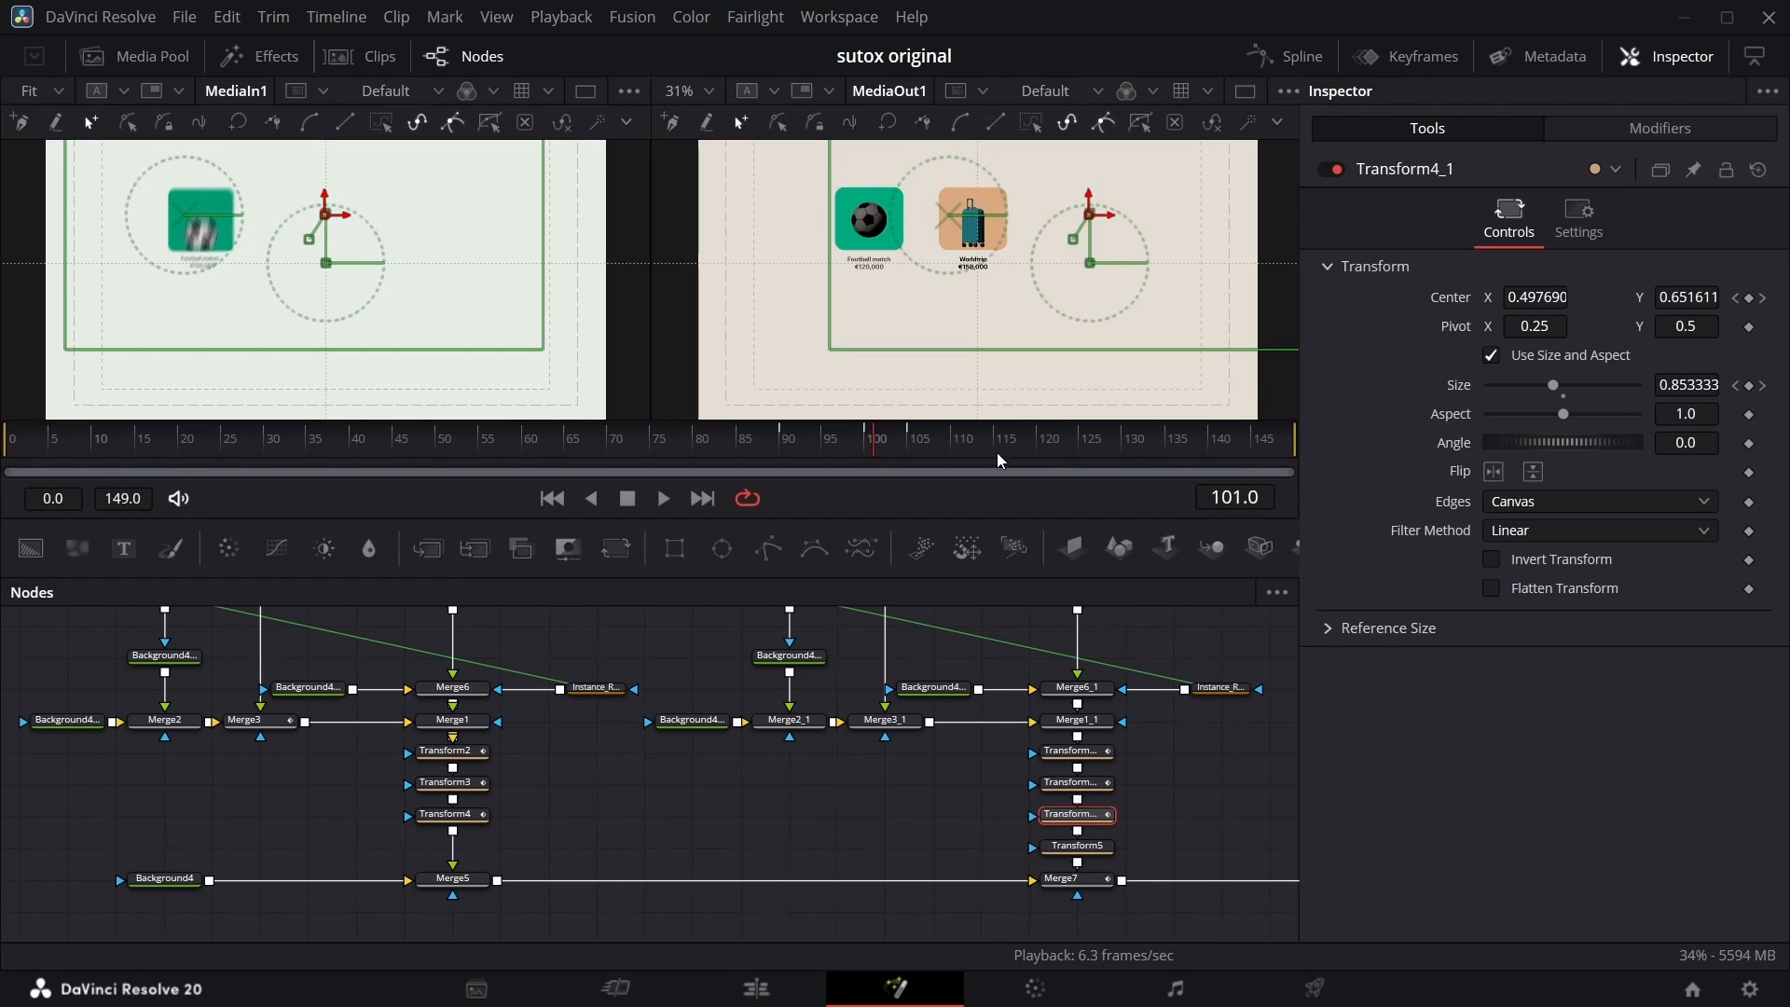
{"action": "left_click_drag", "start_coordinate": [846, 457], "coordinate": [874, 429]}
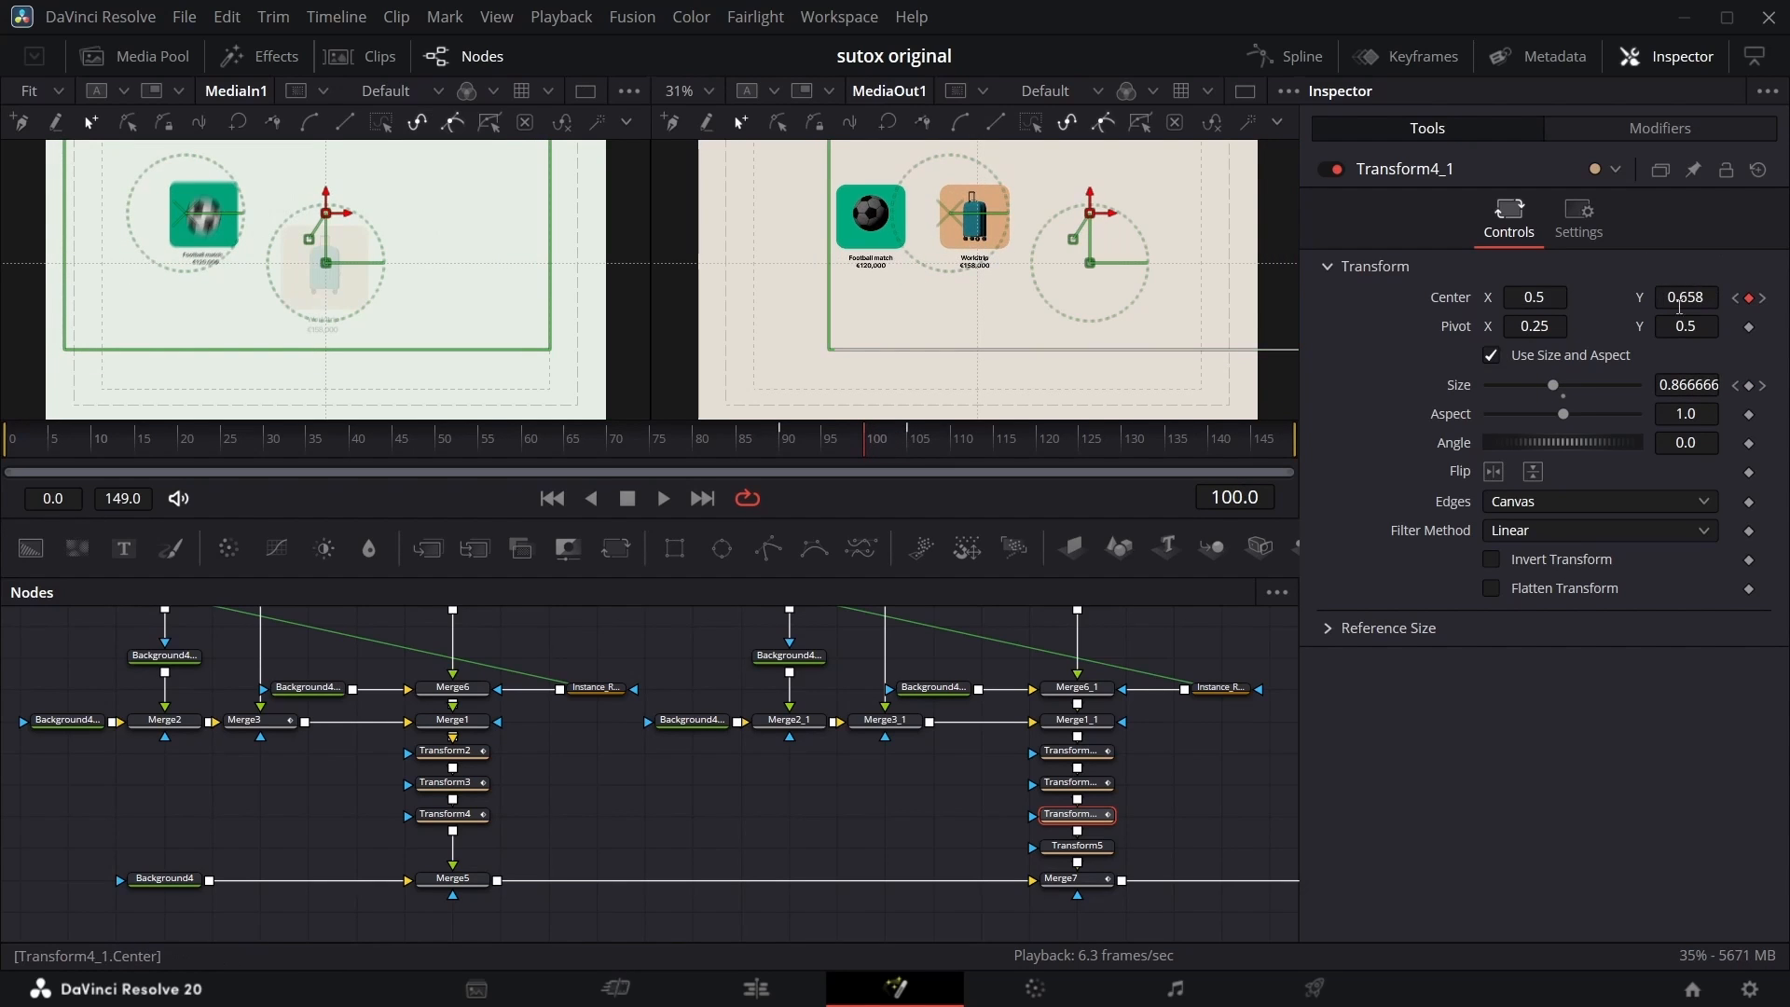
{"action": "left_click", "coordinate": [1762, 297]}
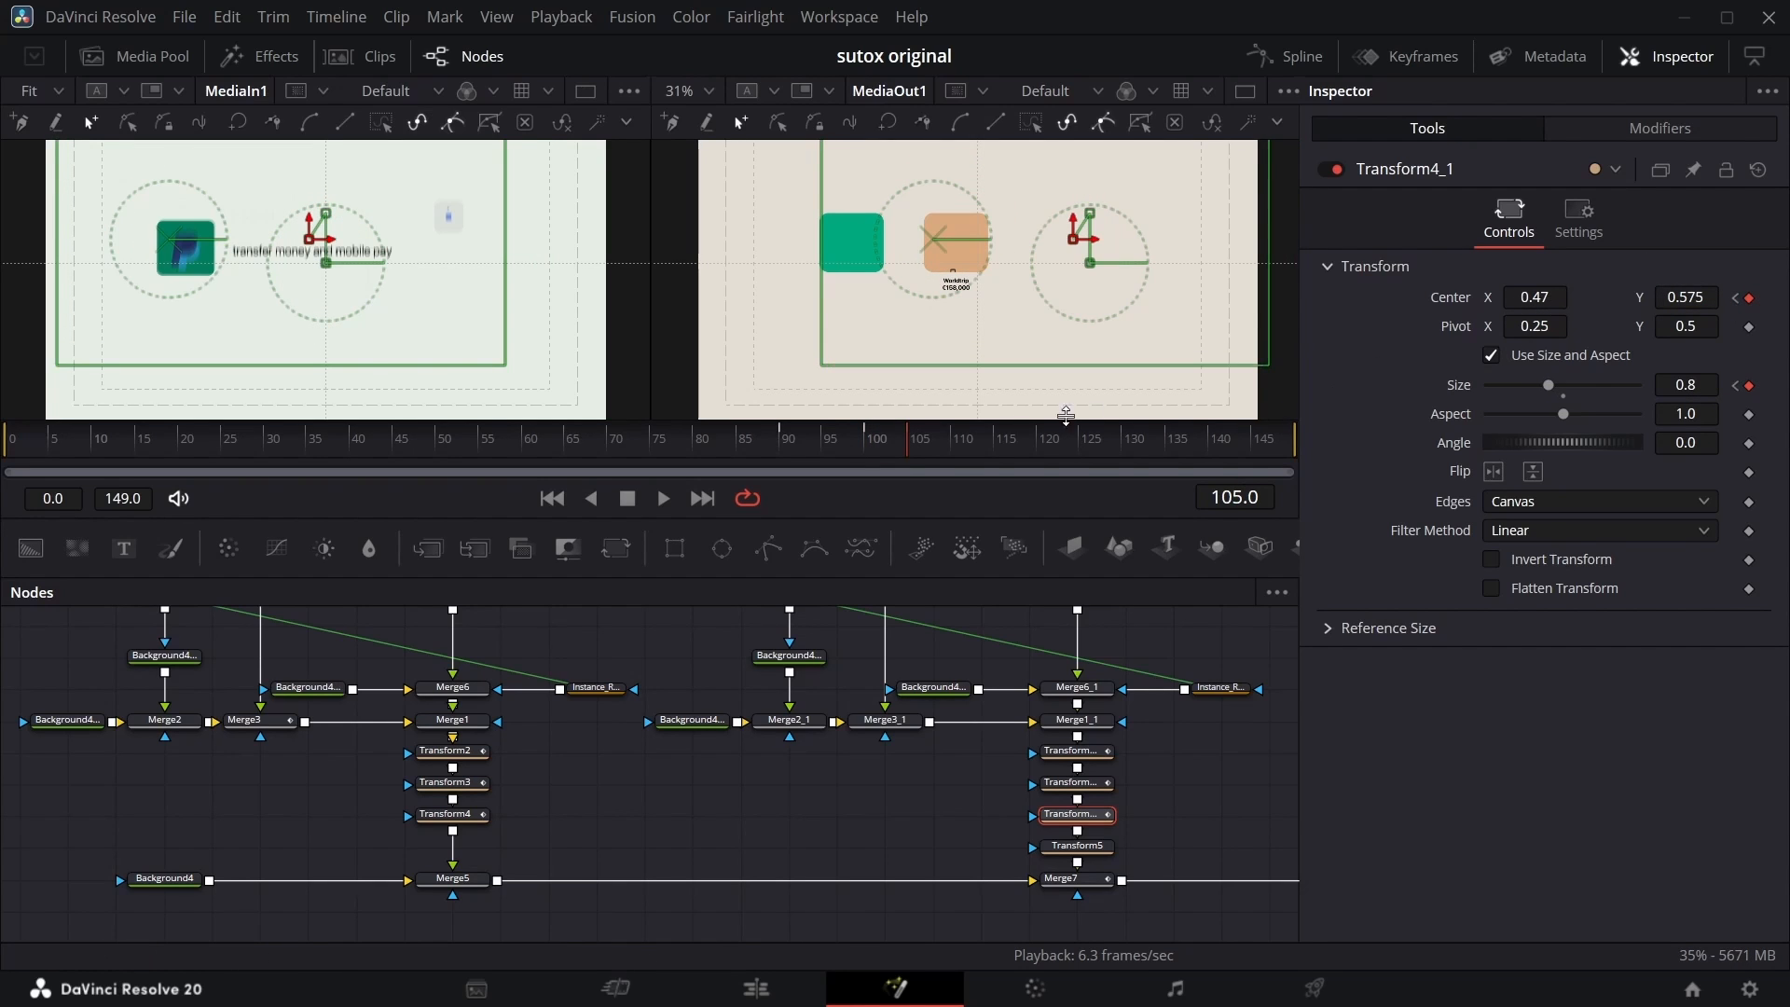
{"action": "left_click", "coordinate": [782, 444]}
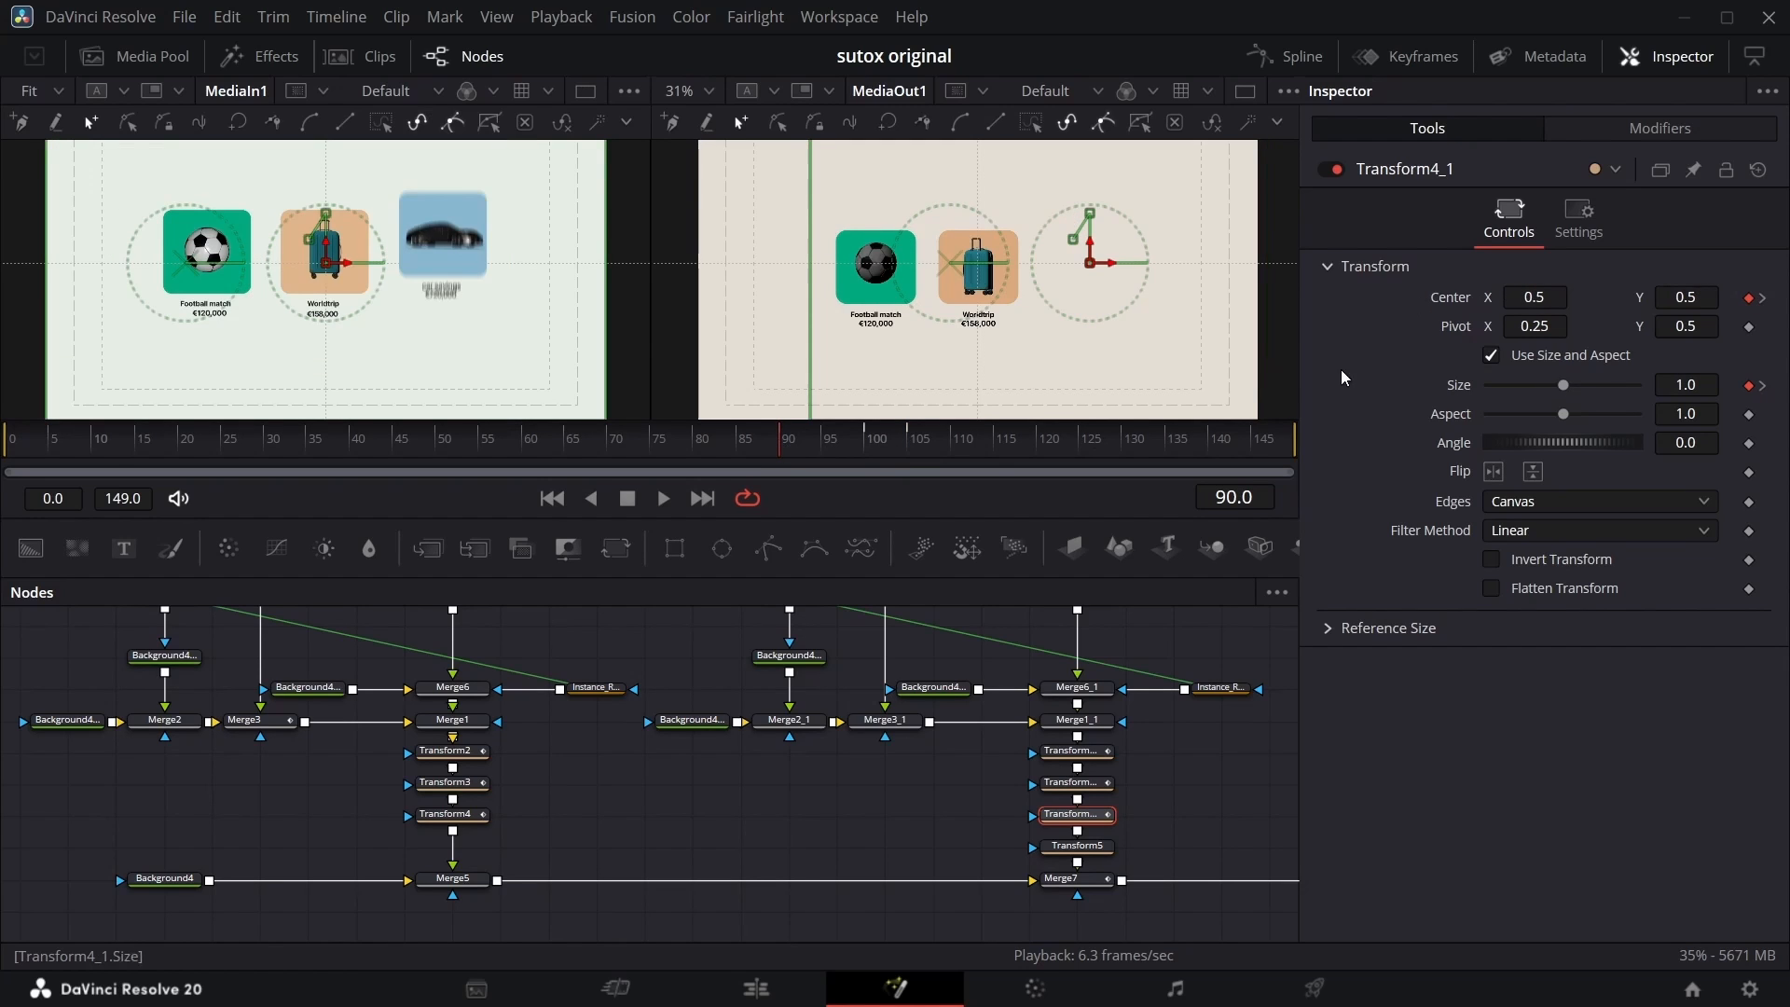
{"action": "left_click", "coordinate": [907, 444]}
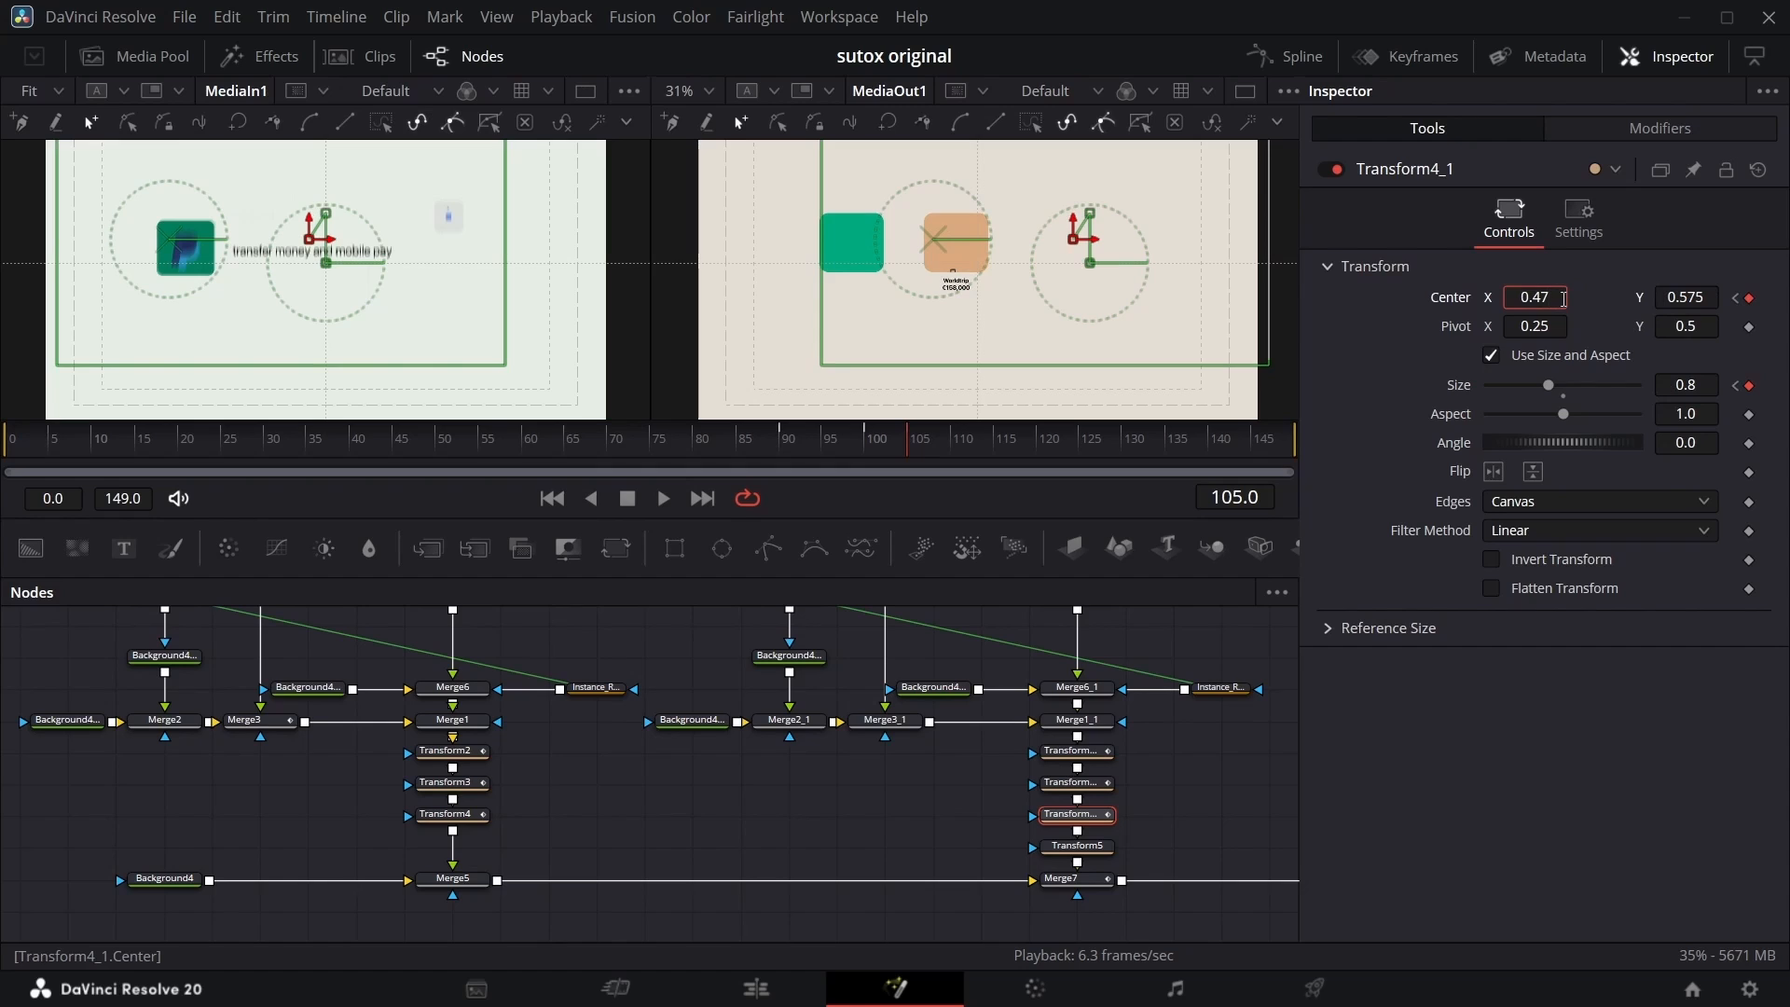
{"action": "key", "text": "Return"}
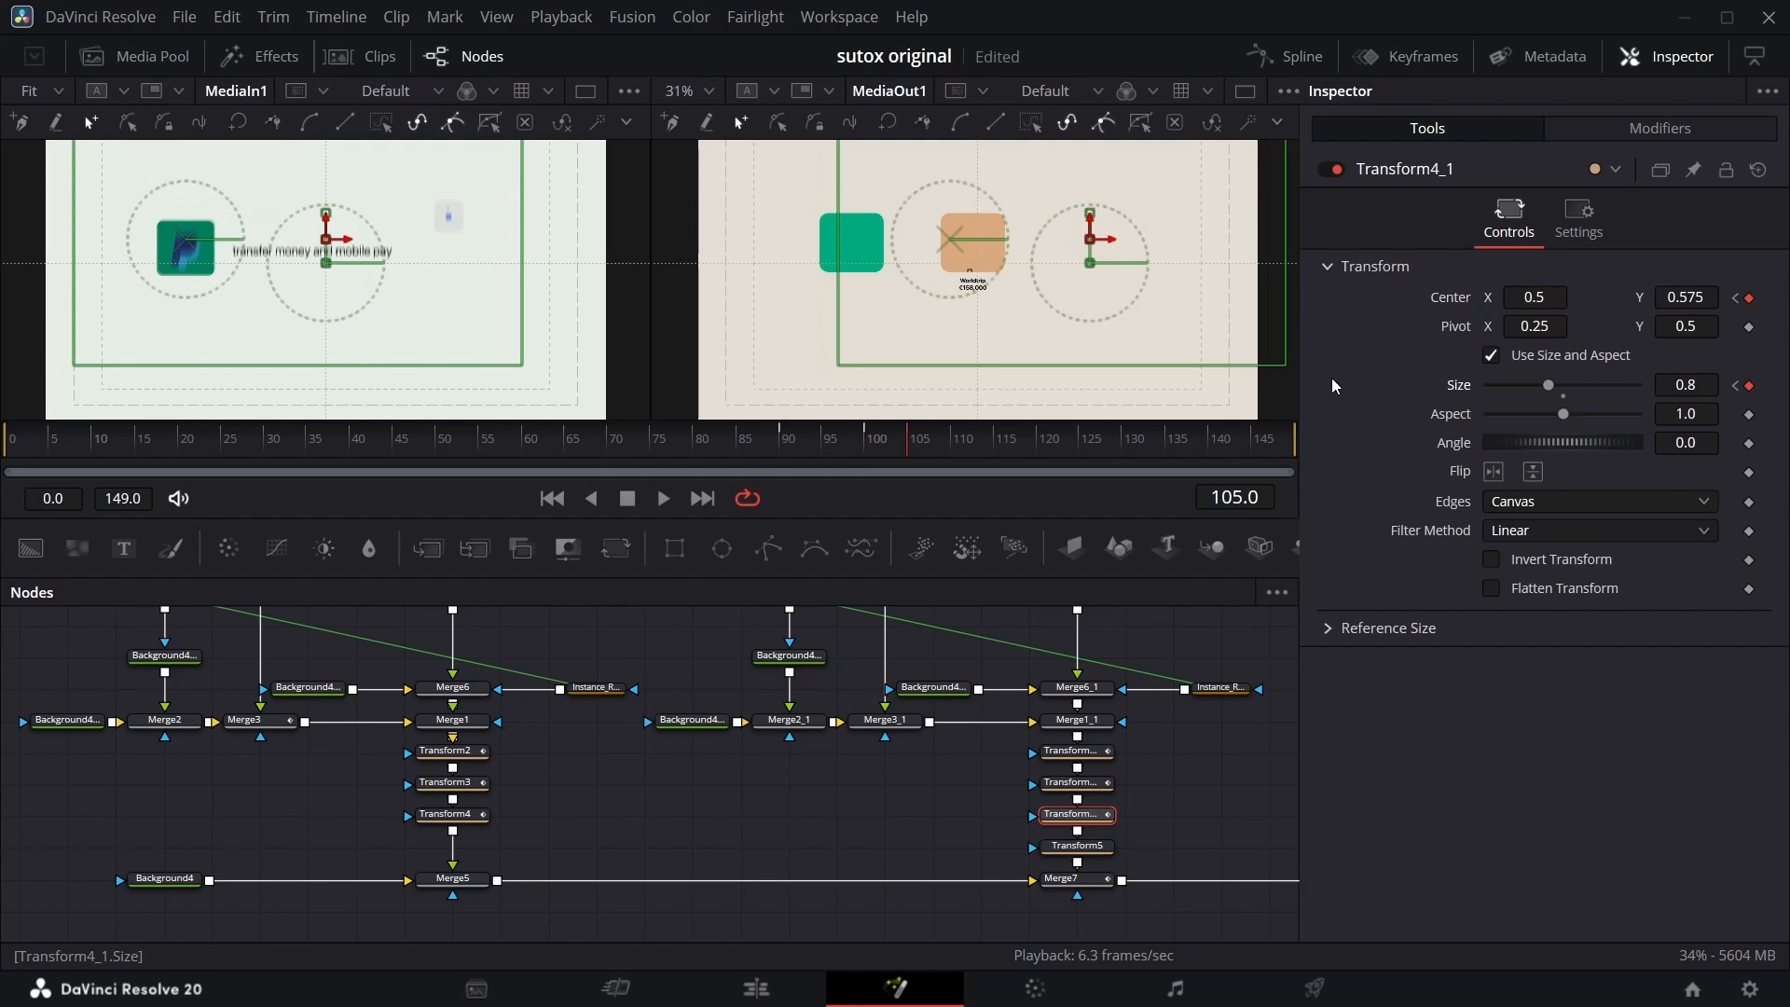
Reset Transform4_1's Size to 1.0 and clear its keyframes, then review the card's motion up to frame 105.
{"action": "mouse_move", "coordinate": [871, 445]}
{"action": "left_mouse_down"}
{"action": "mouse_move", "coordinate": [931, 444]}
{"action": "mouse_move", "coordinate": [881, 440]}
{"action": "left_mouse_up"}
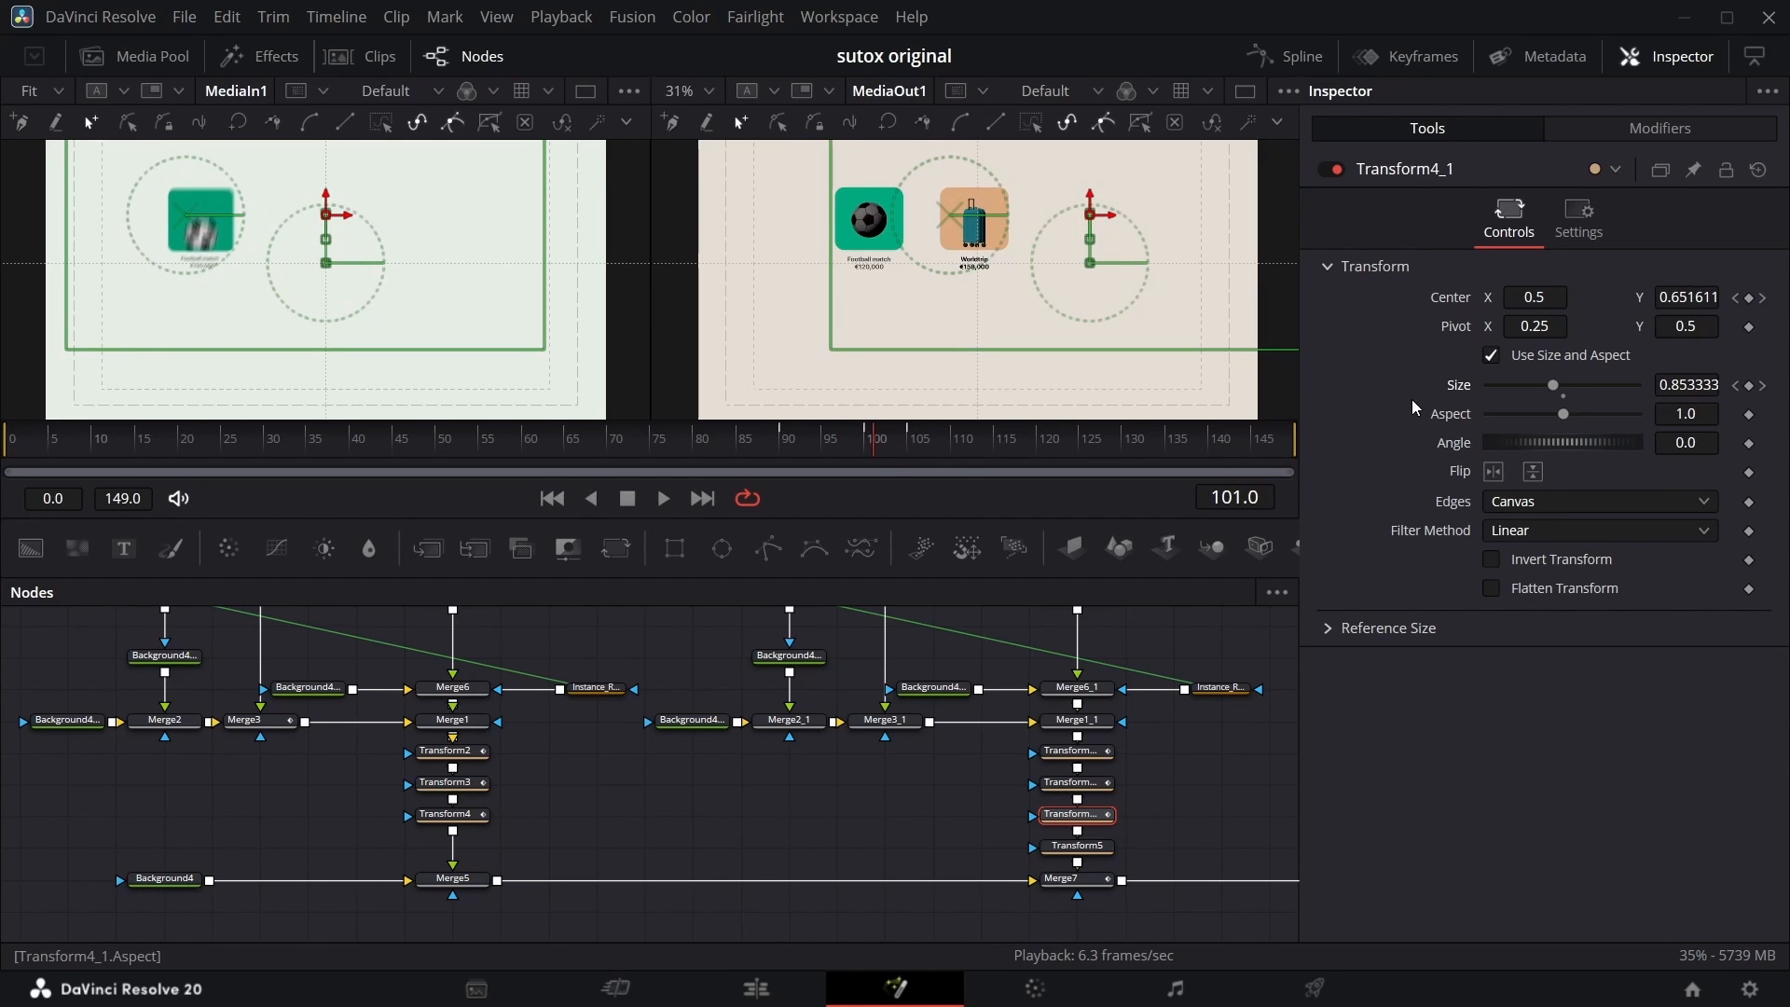
{"action": "double_click", "coordinate": [1435, 384]}
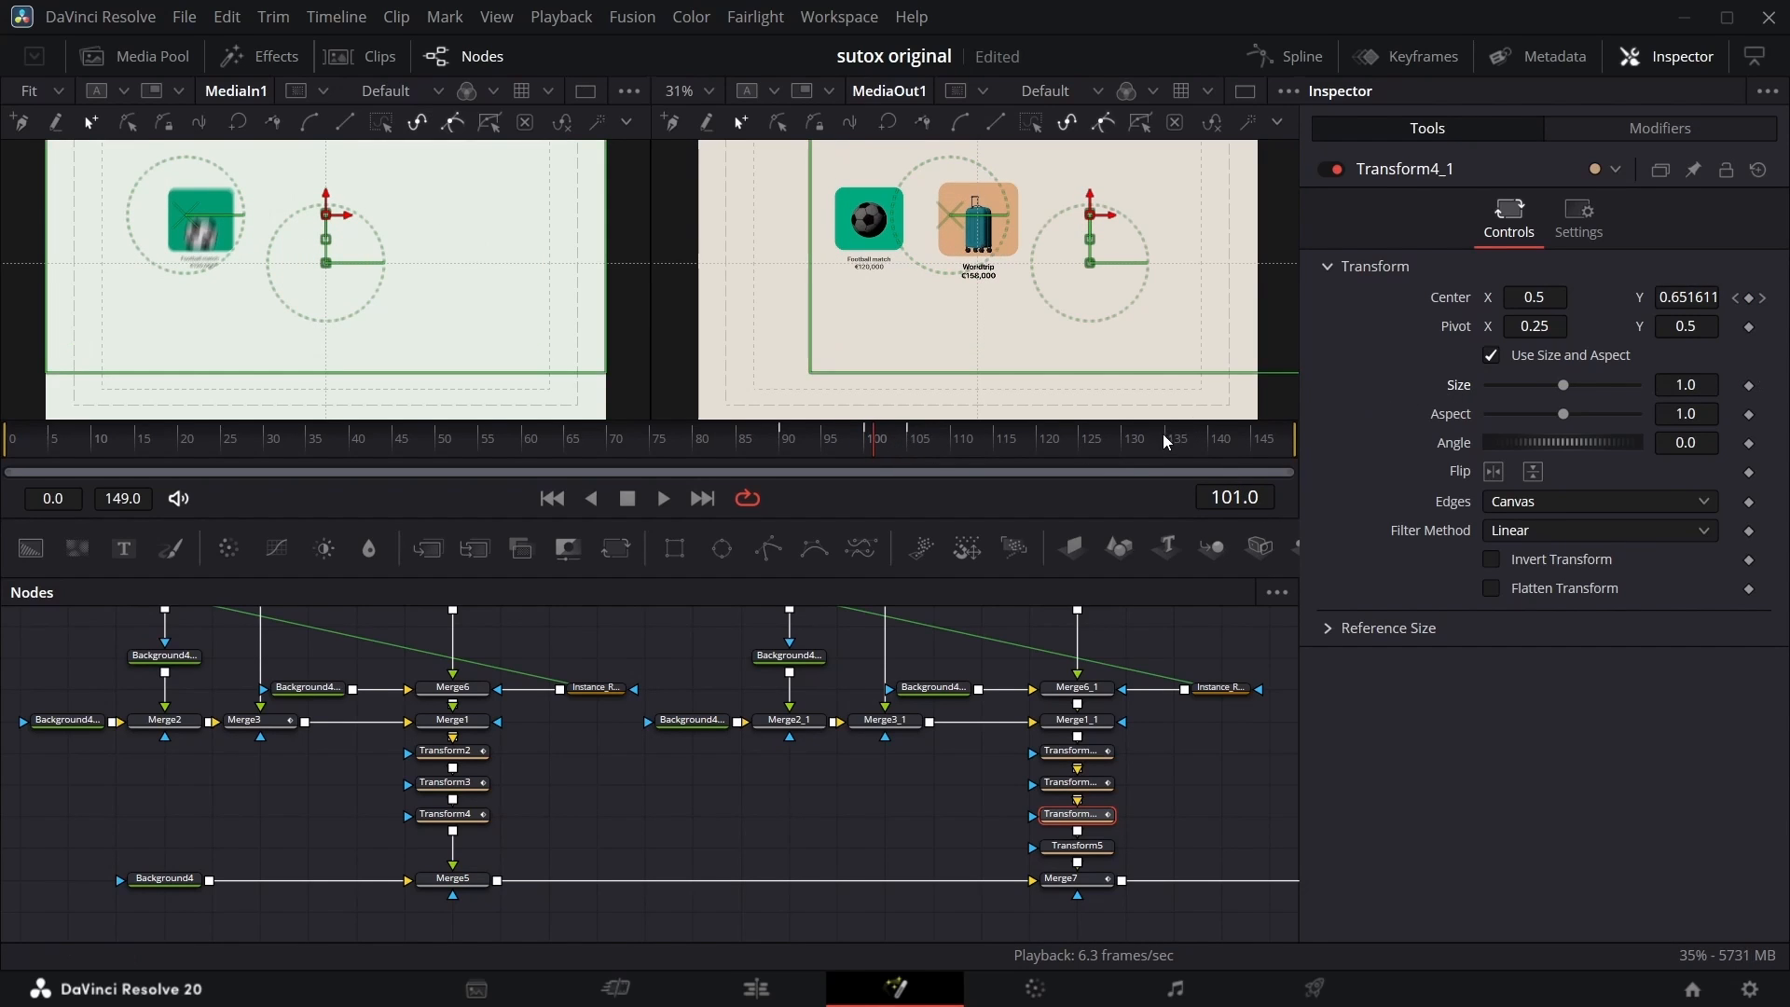
{"action": "left_click_drag", "start_coordinate": [884, 463], "coordinate": [912, 434]}
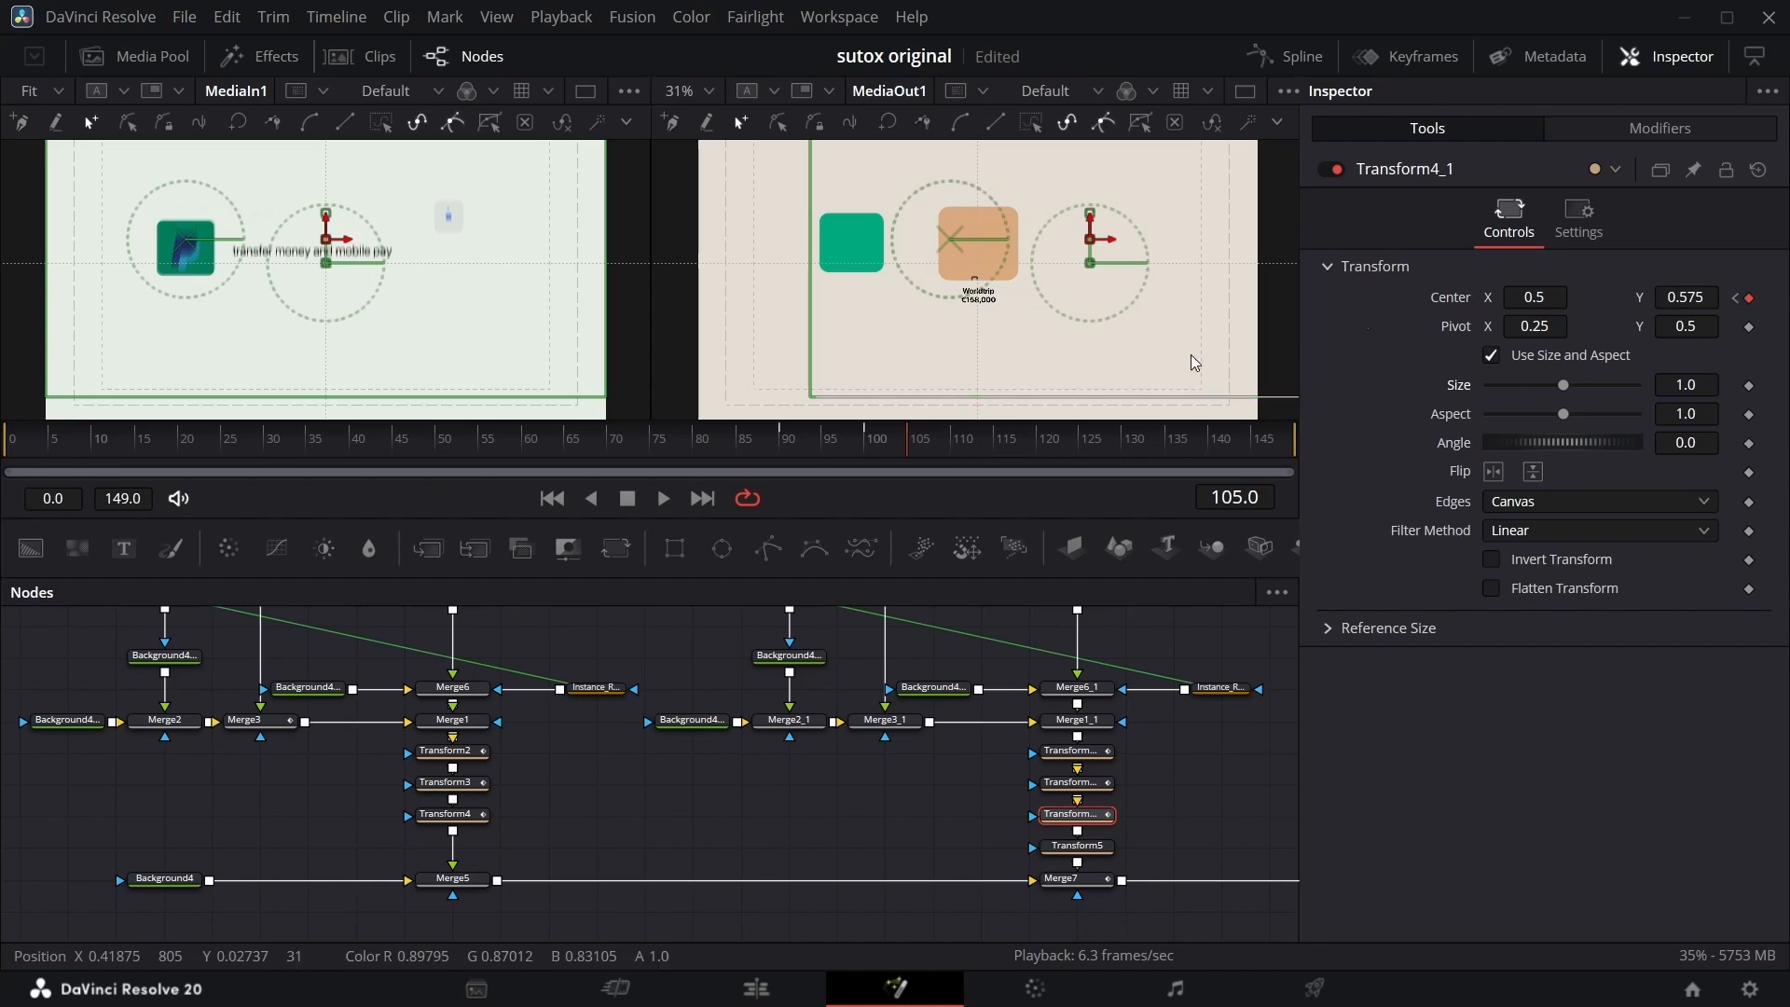
{"action": "mouse_move", "coordinate": [1691, 301]}
{"action": "left_mouse_down"}
{"action": "mouse_move", "coordinate": [1508, 323]}
{"action": "mouse_move", "coordinate": [1527, 323]}
{"action": "left_mouse_up"}
{"action": "mouse_move", "coordinate": [874, 444]}
{"action": "left_mouse_down"}
{"action": "mouse_move", "coordinate": [813, 444]}
{"action": "mouse_move", "coordinate": [899, 429]}
{"action": "left_mouse_up"}
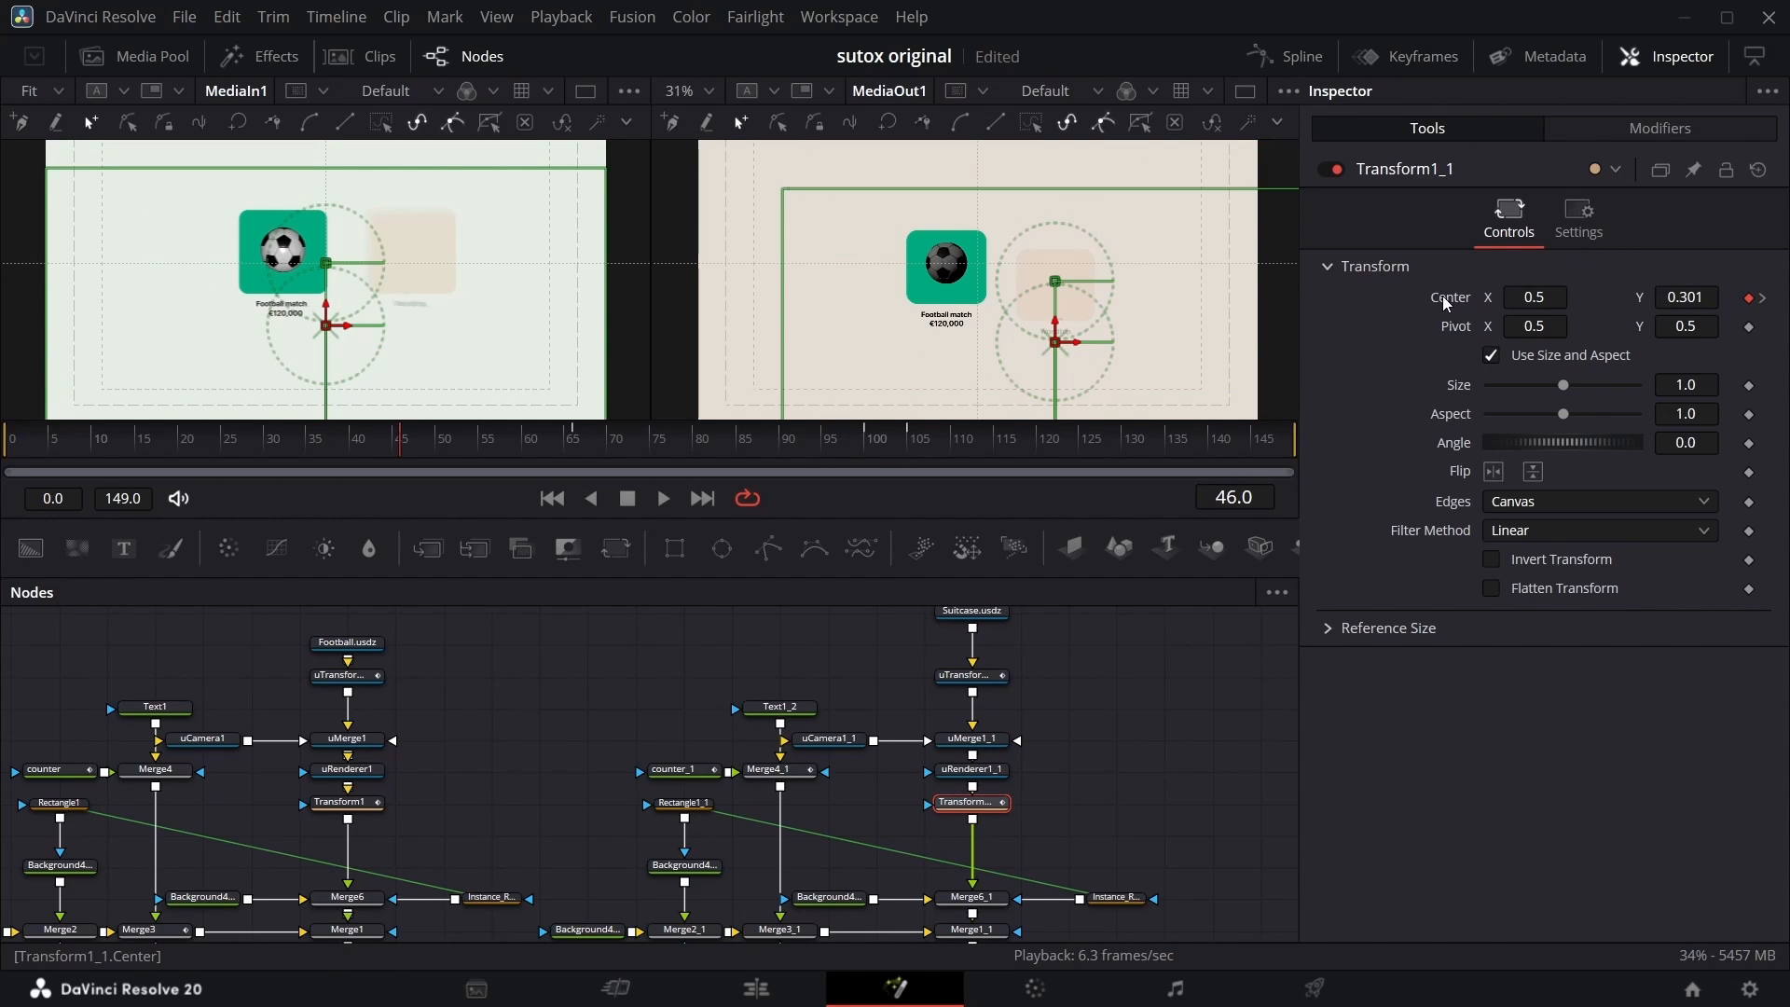
Reset the suitcase's Transform1_1 Center to X 0.5, Y 0.5 and keyframe it at frames 46 and 65.
{"action": "double_click", "coordinate": [1443, 297]}
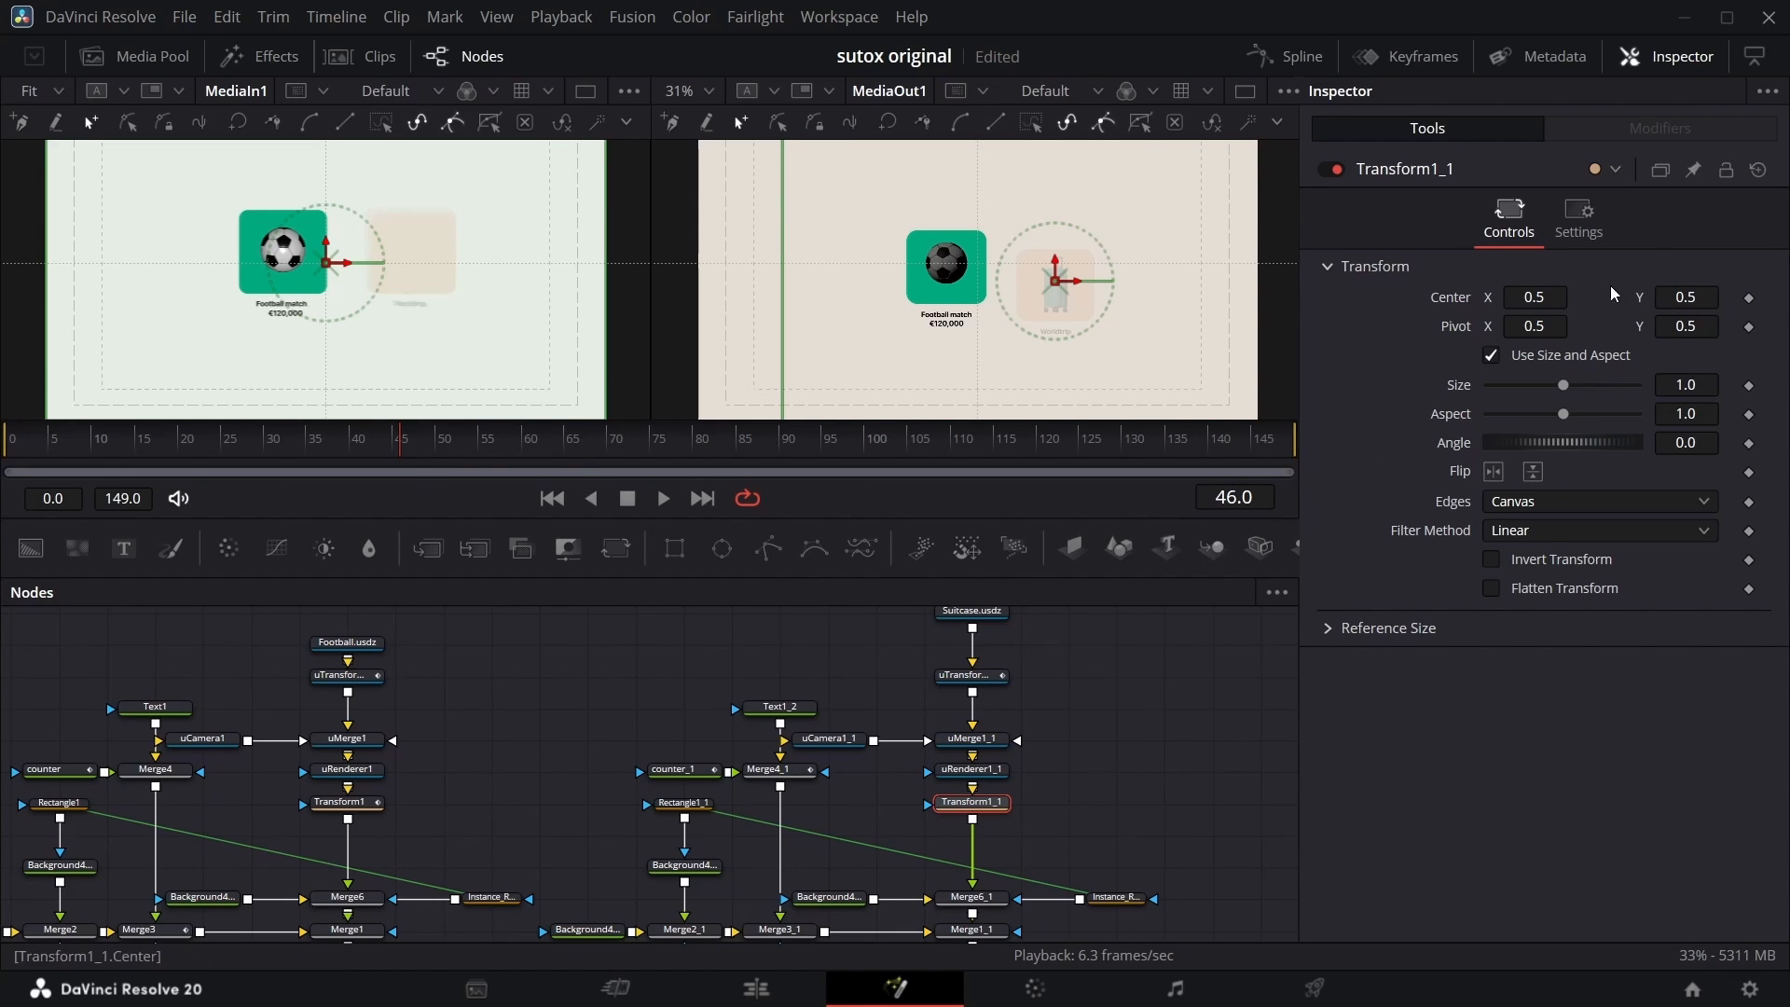
{"action": "left_click", "coordinate": [1750, 298]}
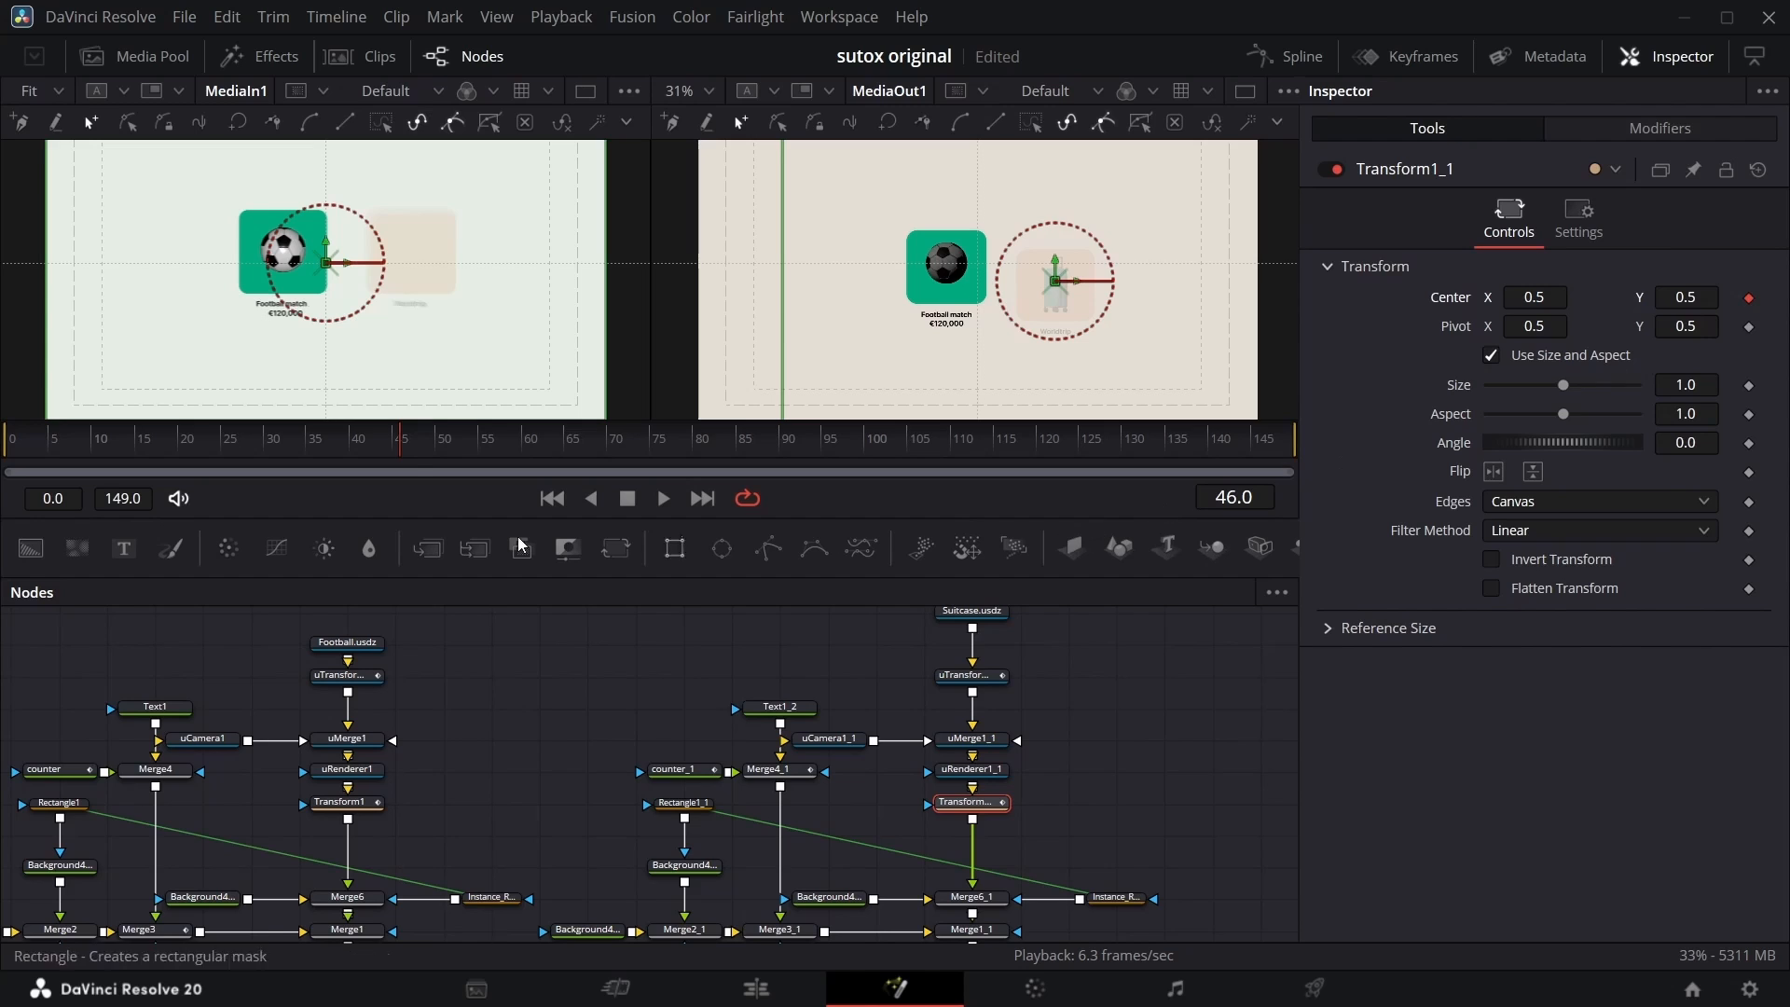
{"action": "left_click_drag", "start_coordinate": [406, 451], "coordinate": [563, 445]}
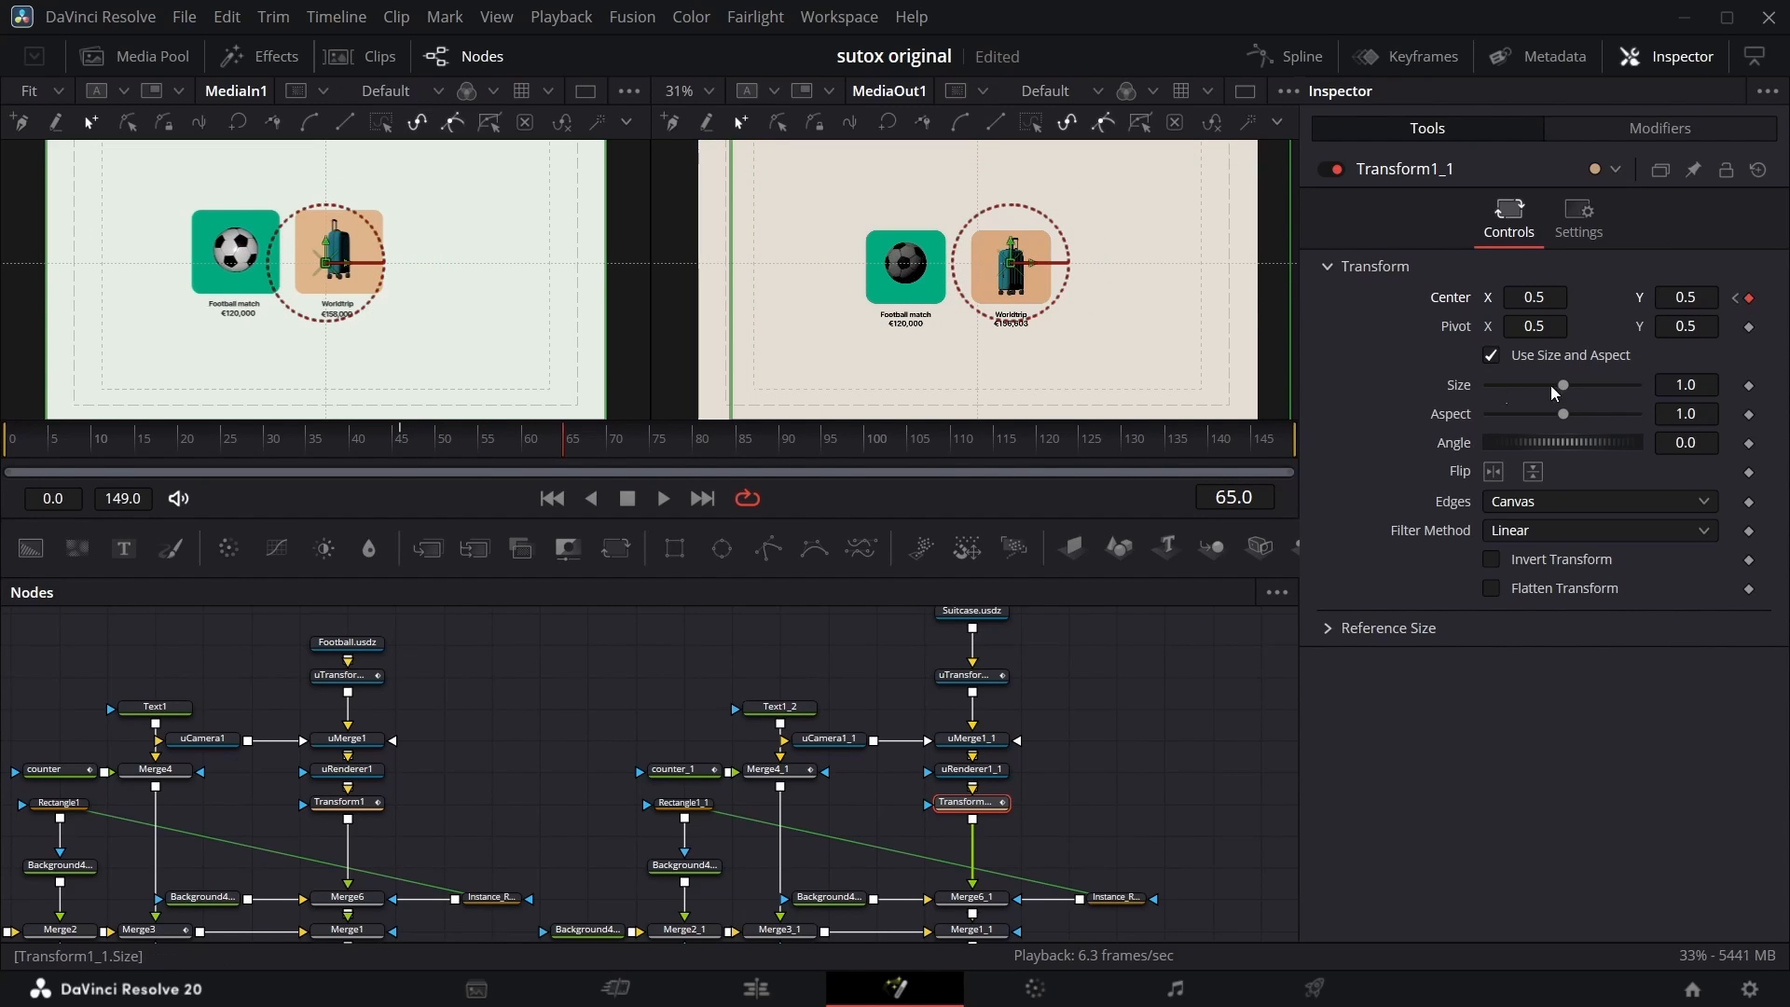
{"action": "left_click", "coordinate": [1735, 299]}
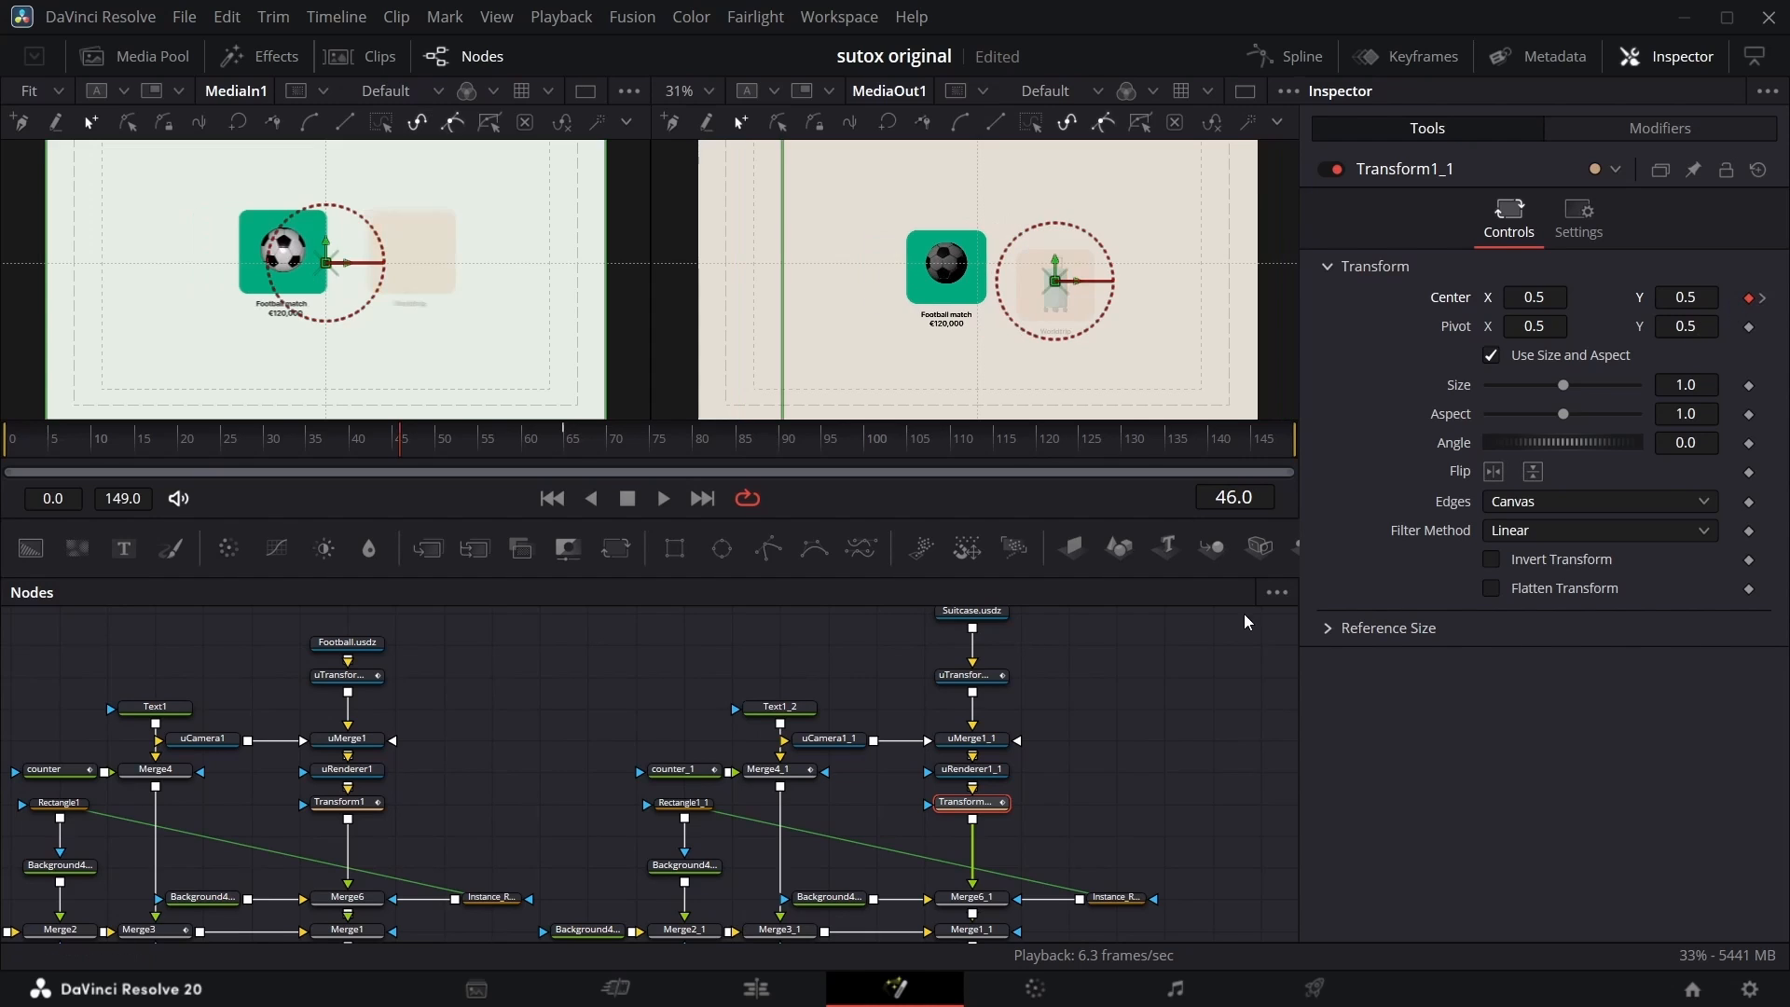
Set Transform1_1's Center Y to 0.275 at frame 46 and apply an overshooting ease to its displacement keyframes.
{"action": "left_click_drag", "start_coordinate": [1685, 298], "coordinate": [1478, 297]}
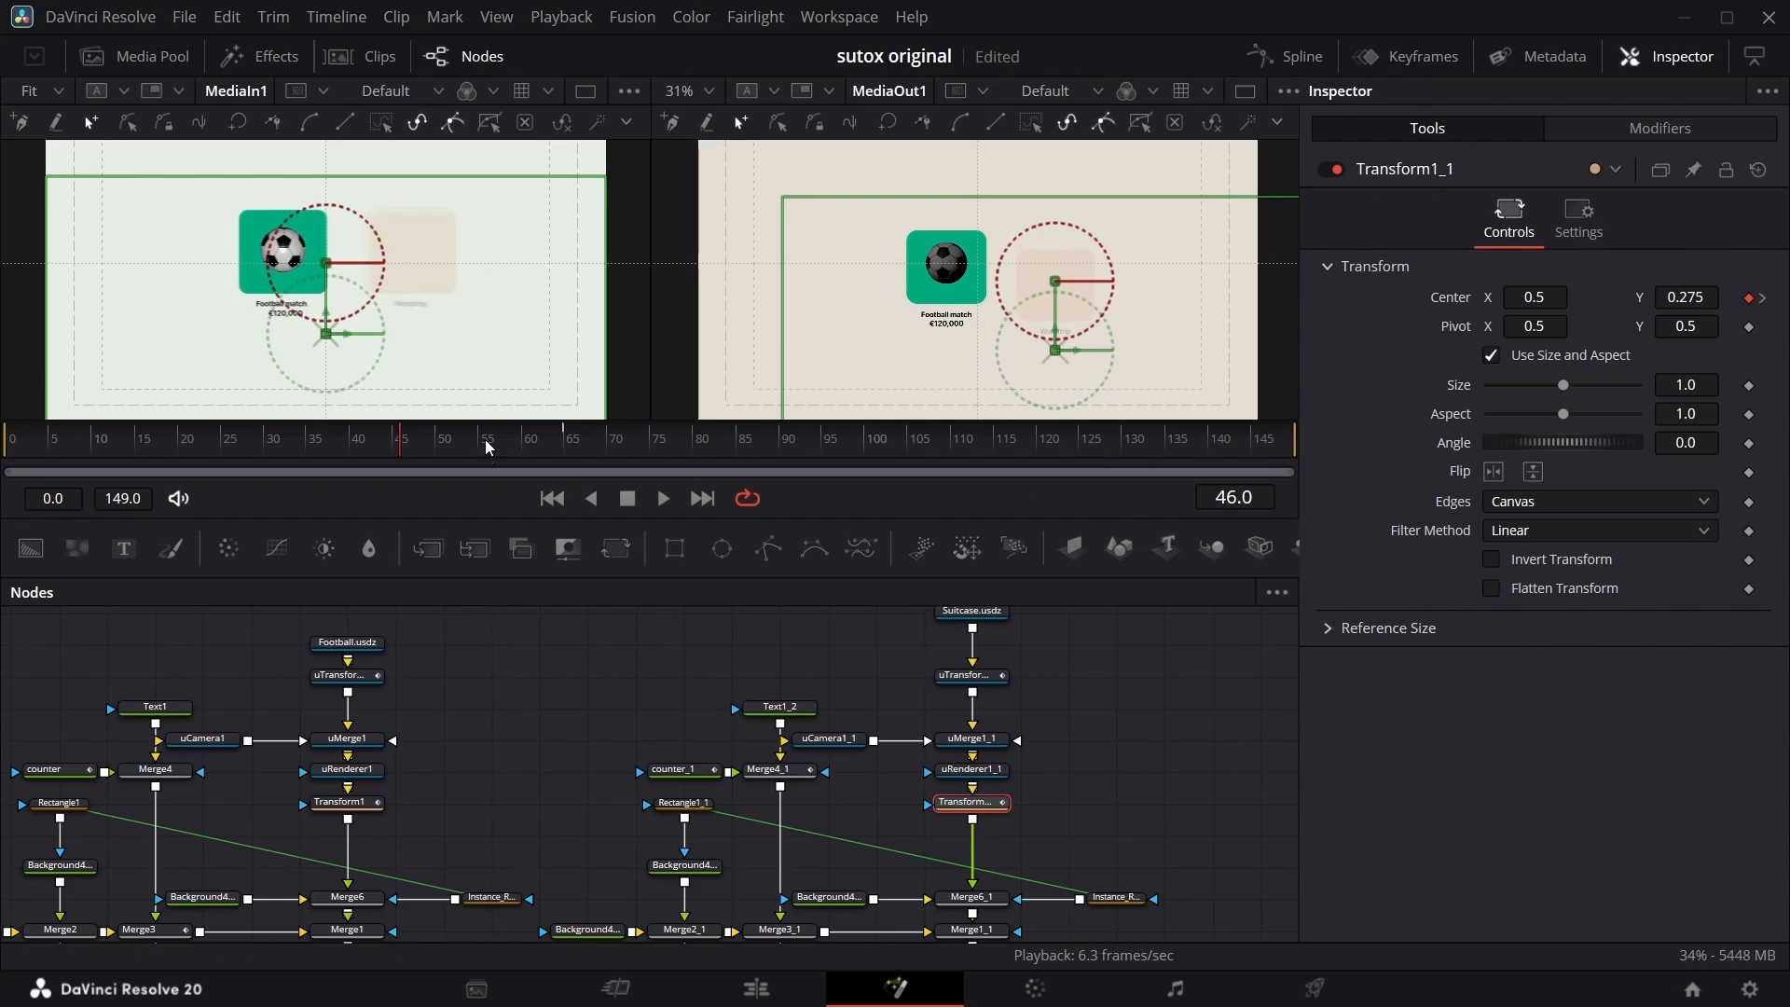
{"action": "left_click", "coordinate": [1302, 61]}
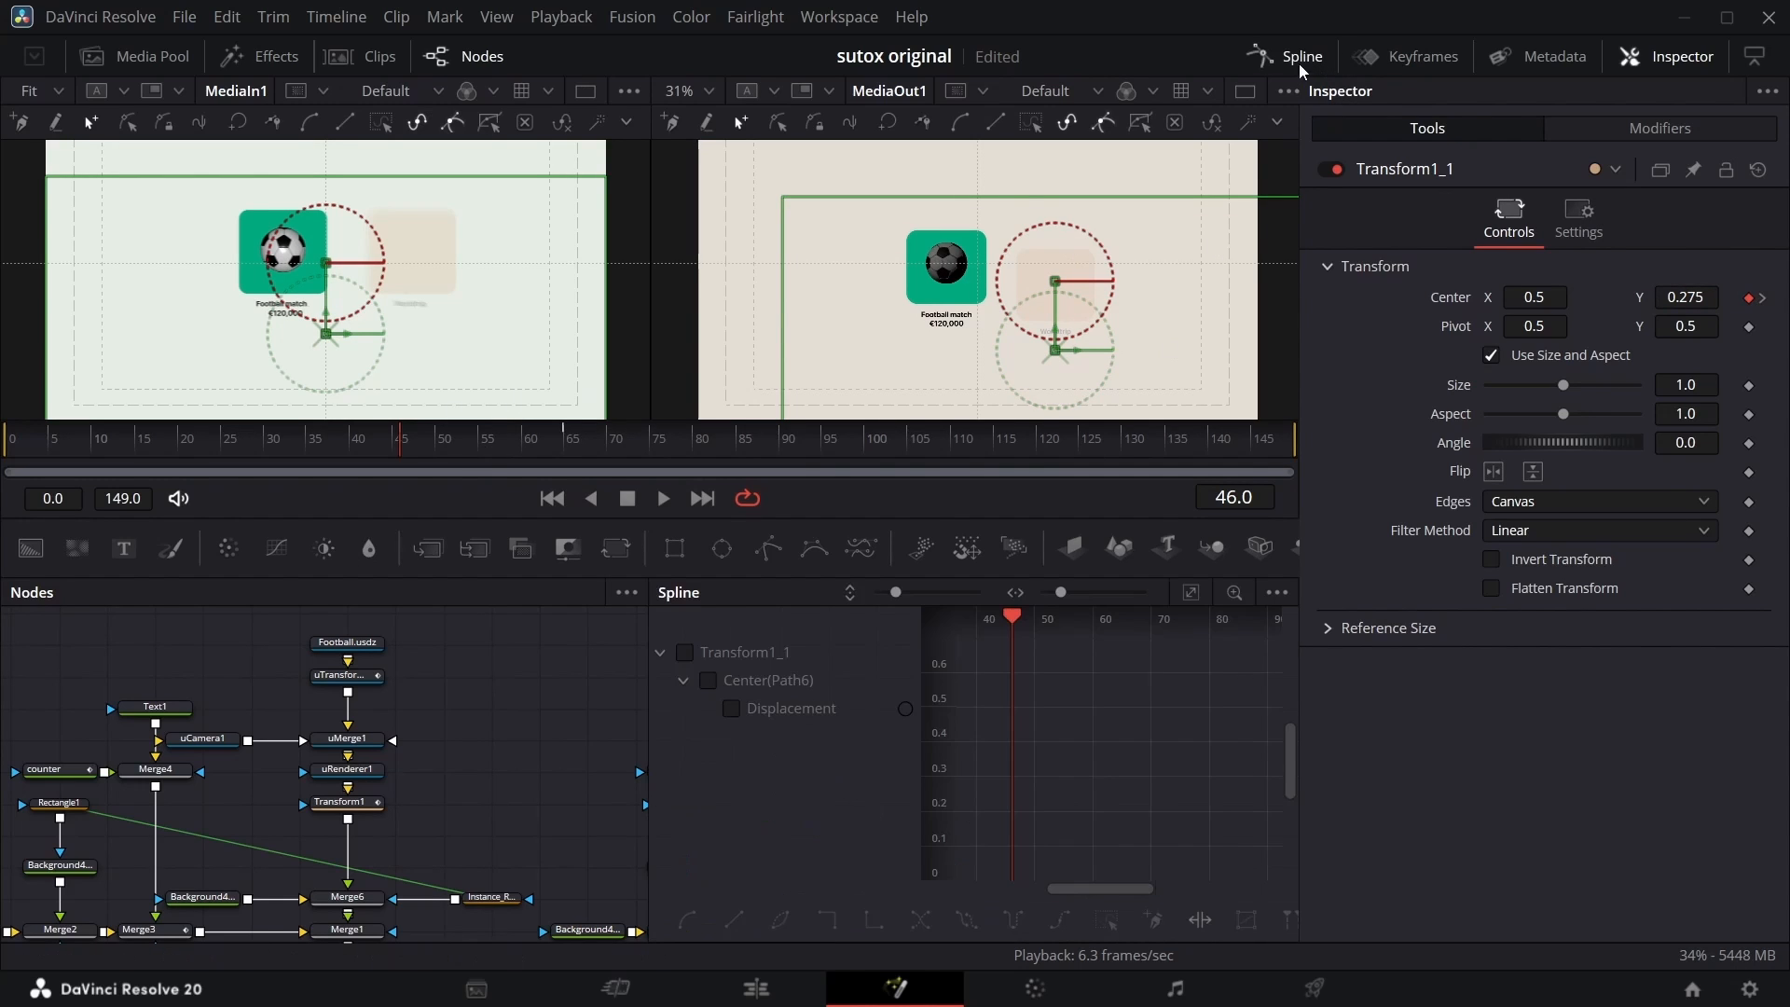
{"action": "left_click", "coordinate": [685, 651]}
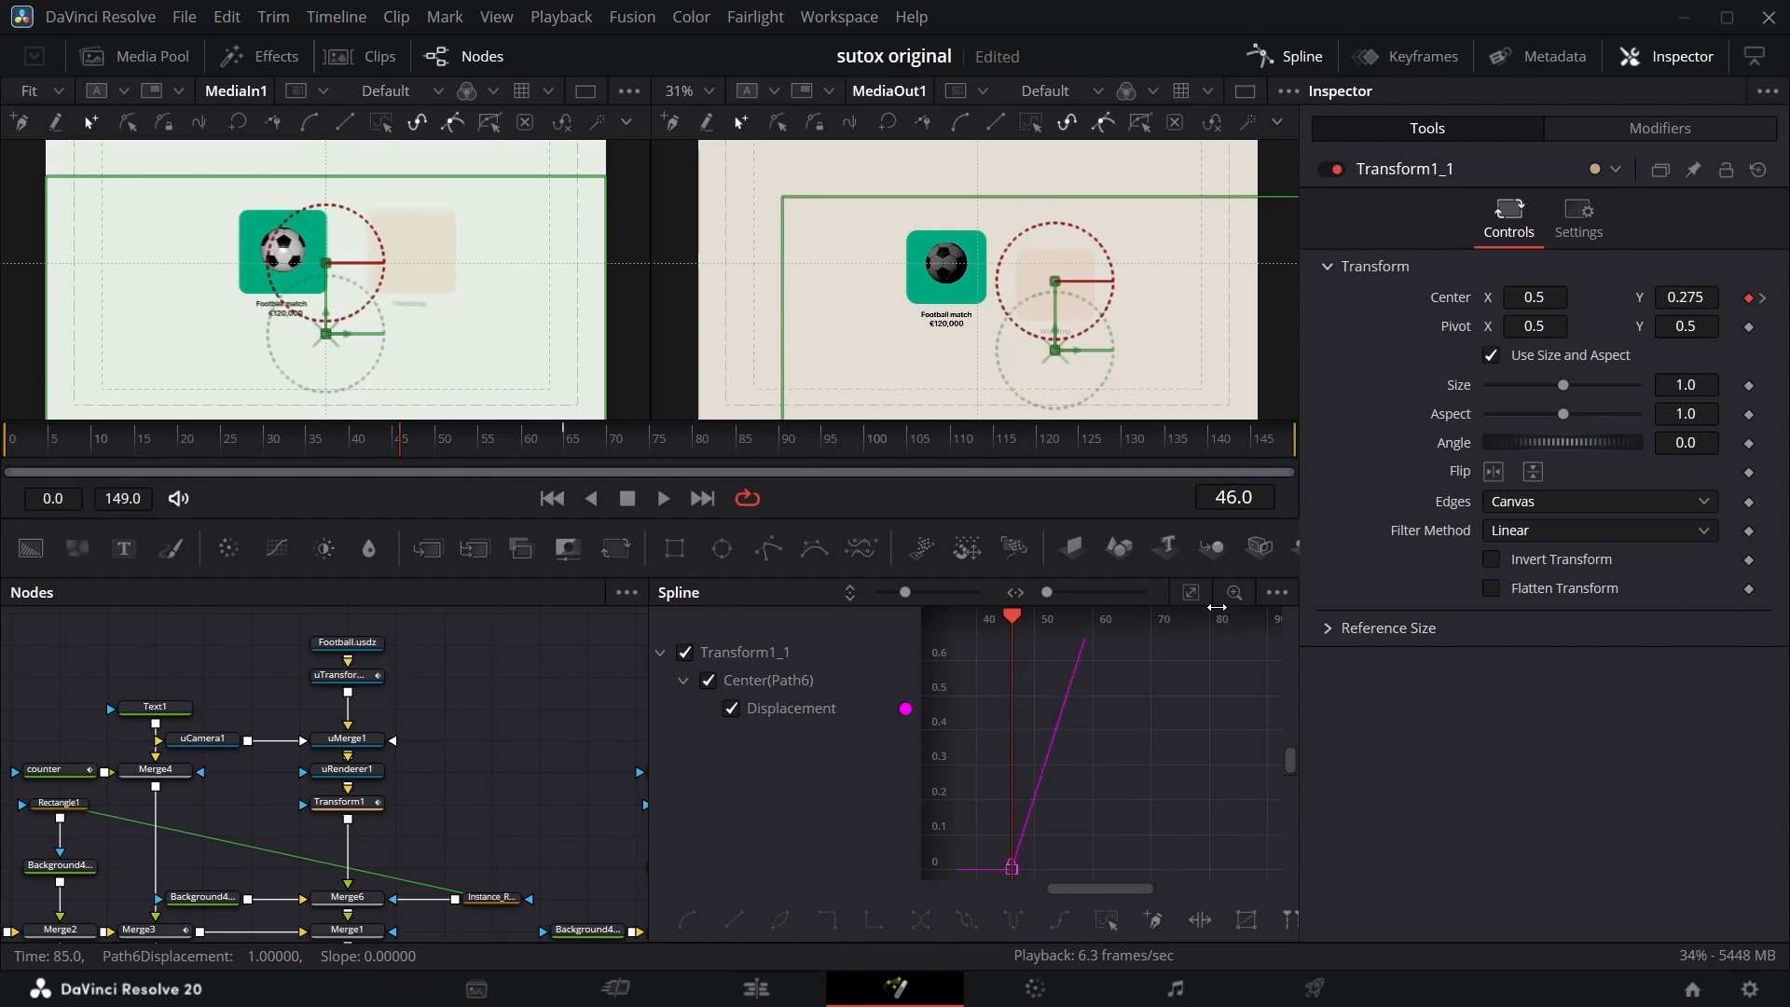
{"action": "left_click", "coordinate": [1191, 593]}
{"action": "key", "text": "ctrl+a"}
{"action": "right_click", "coordinate": [1212, 791]}
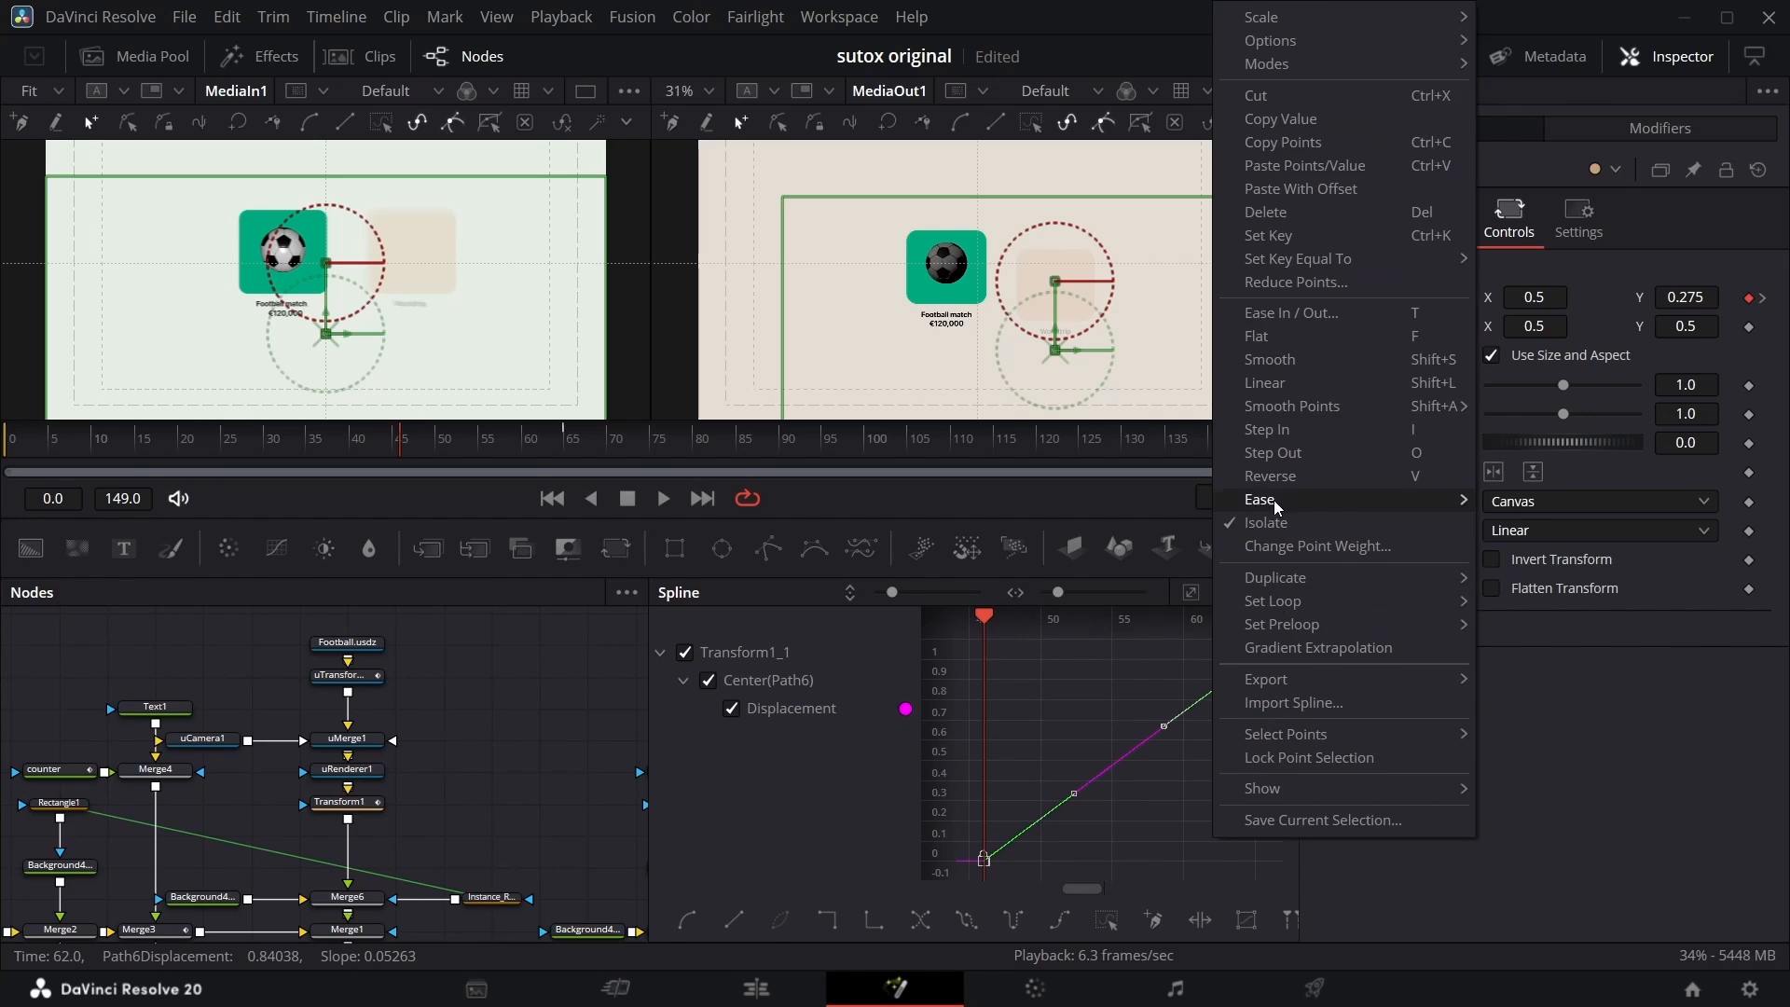
{"action": "mouse_move", "coordinate": [1274, 499]}
{"action": "left_click", "coordinate": [1509, 585]}
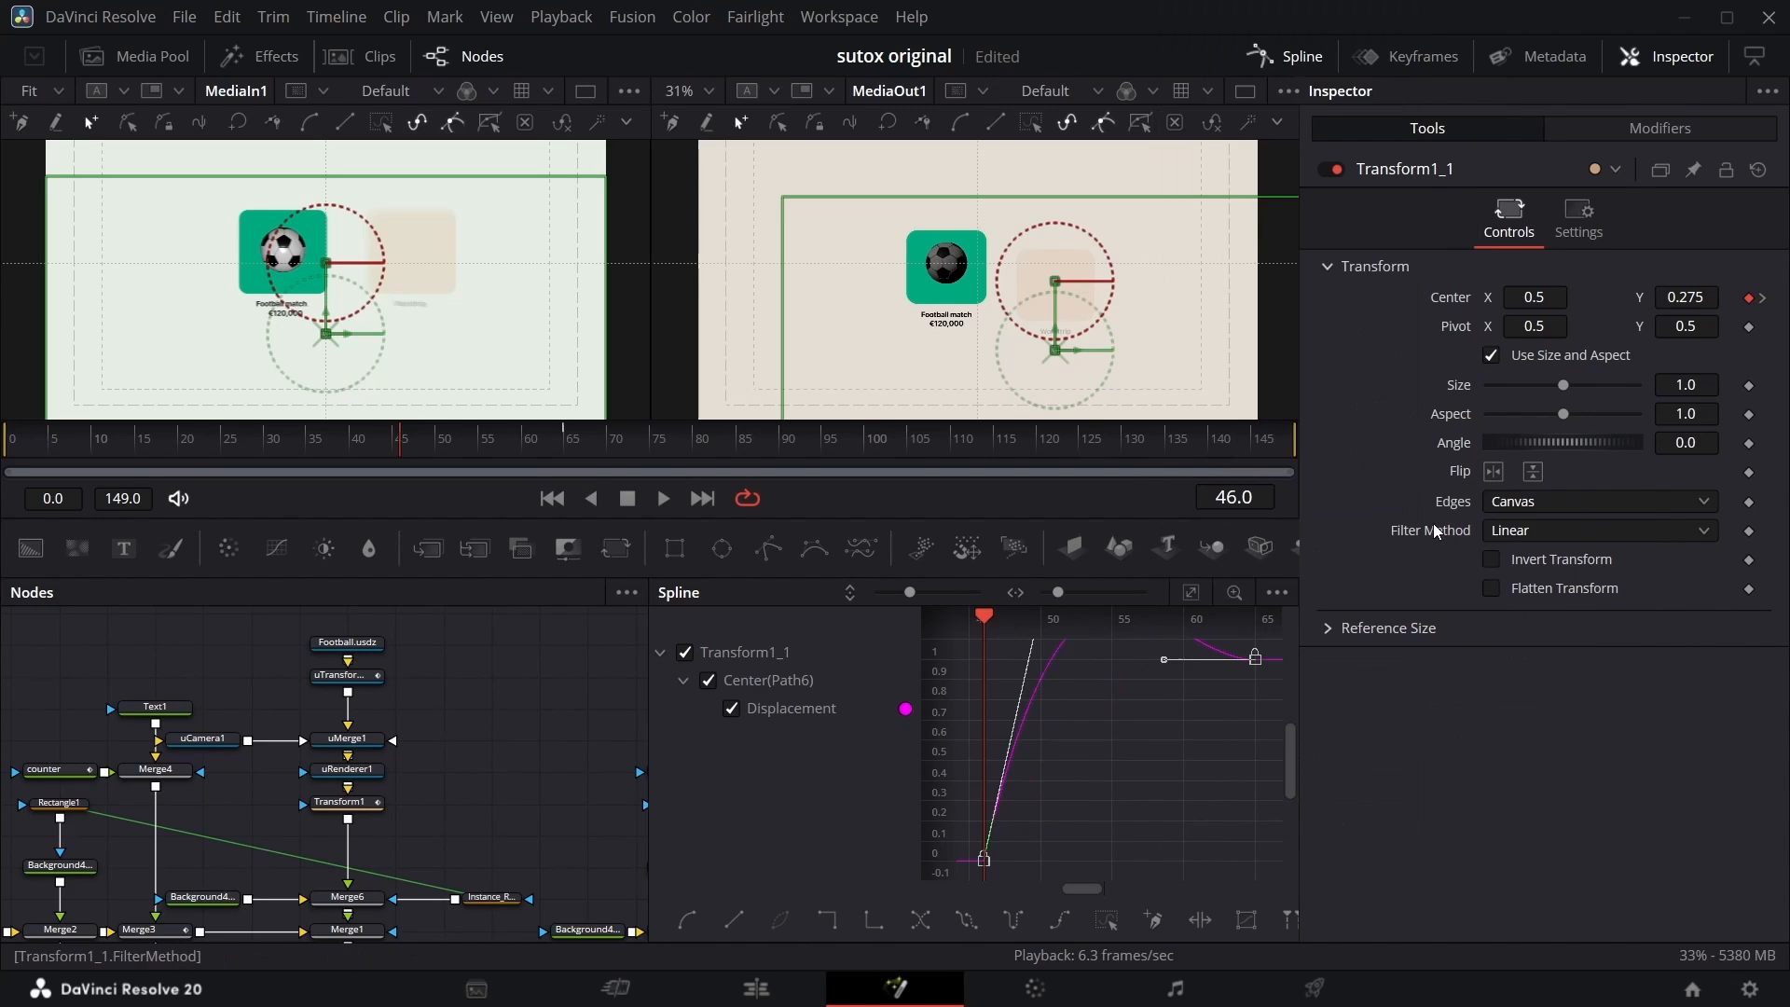
Lower the first displacement keyframe's curve handle to about 1.5 to reduce the overshoot, and play the animation from frame 46.
{"action": "left_click_drag", "start_coordinate": [385, 444], "coordinate": [479, 459]}
{"action": "left_click", "coordinate": [1194, 593]}
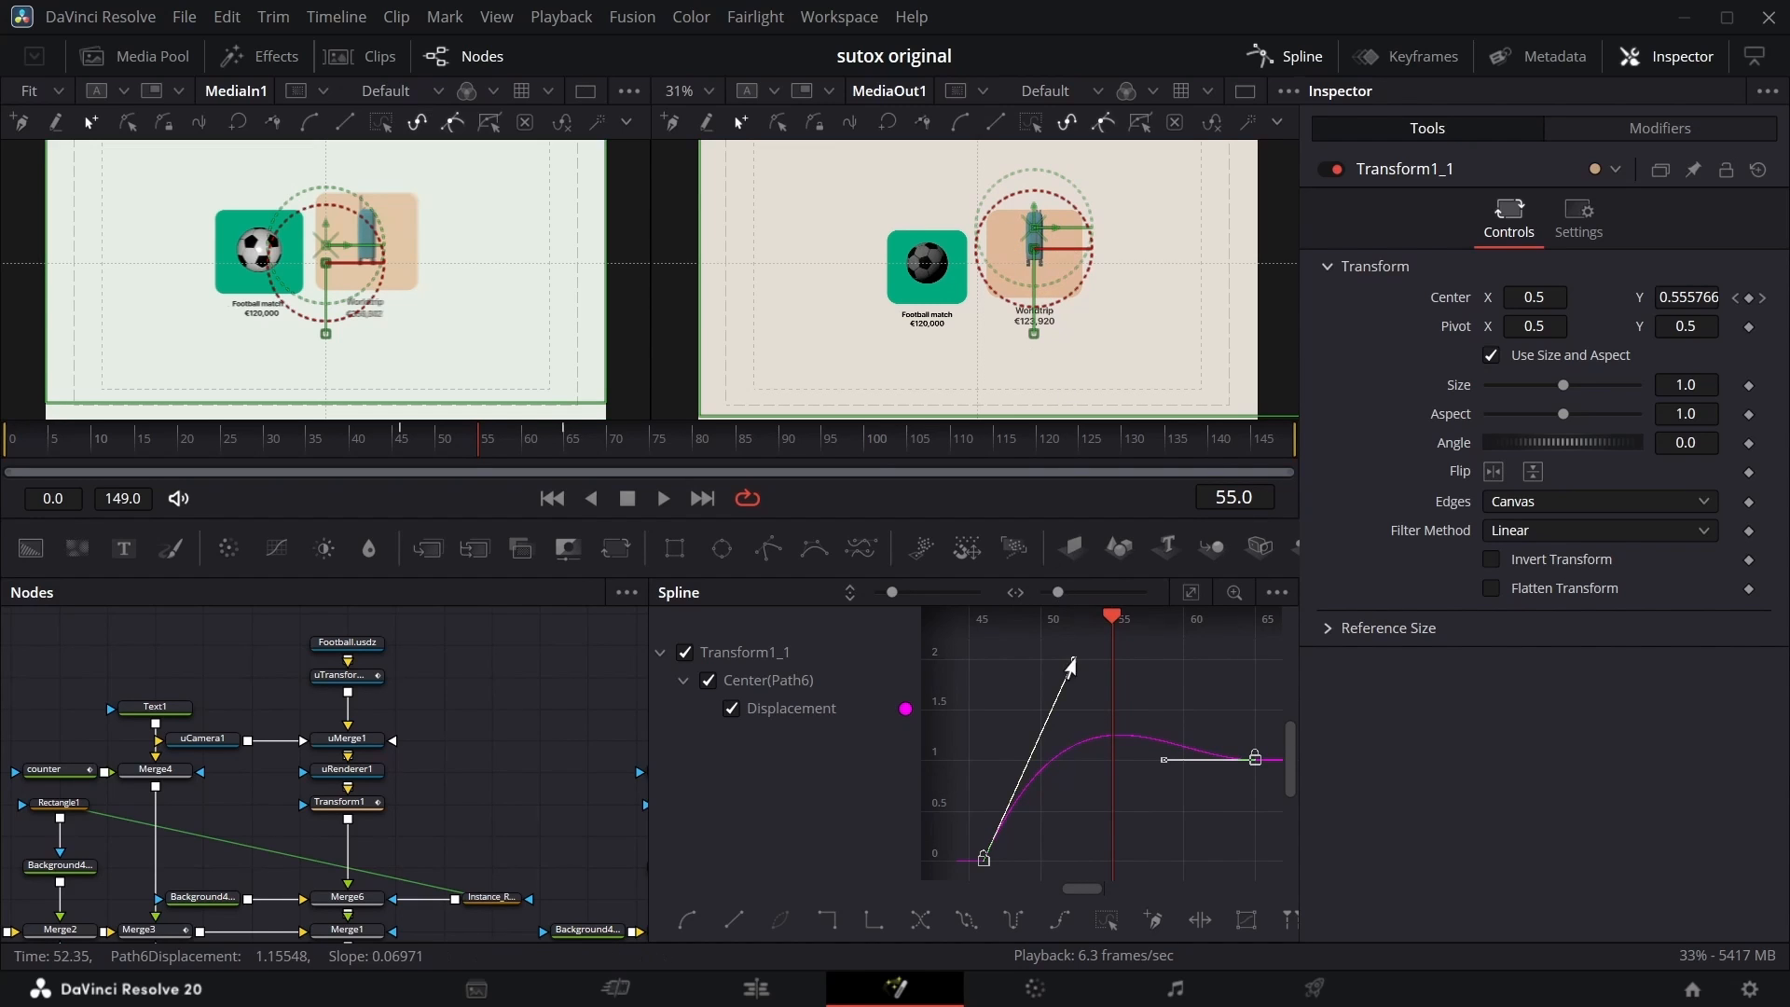
{"action": "left_click_drag", "start_coordinate": [1072, 666], "coordinate": [1047, 715]}
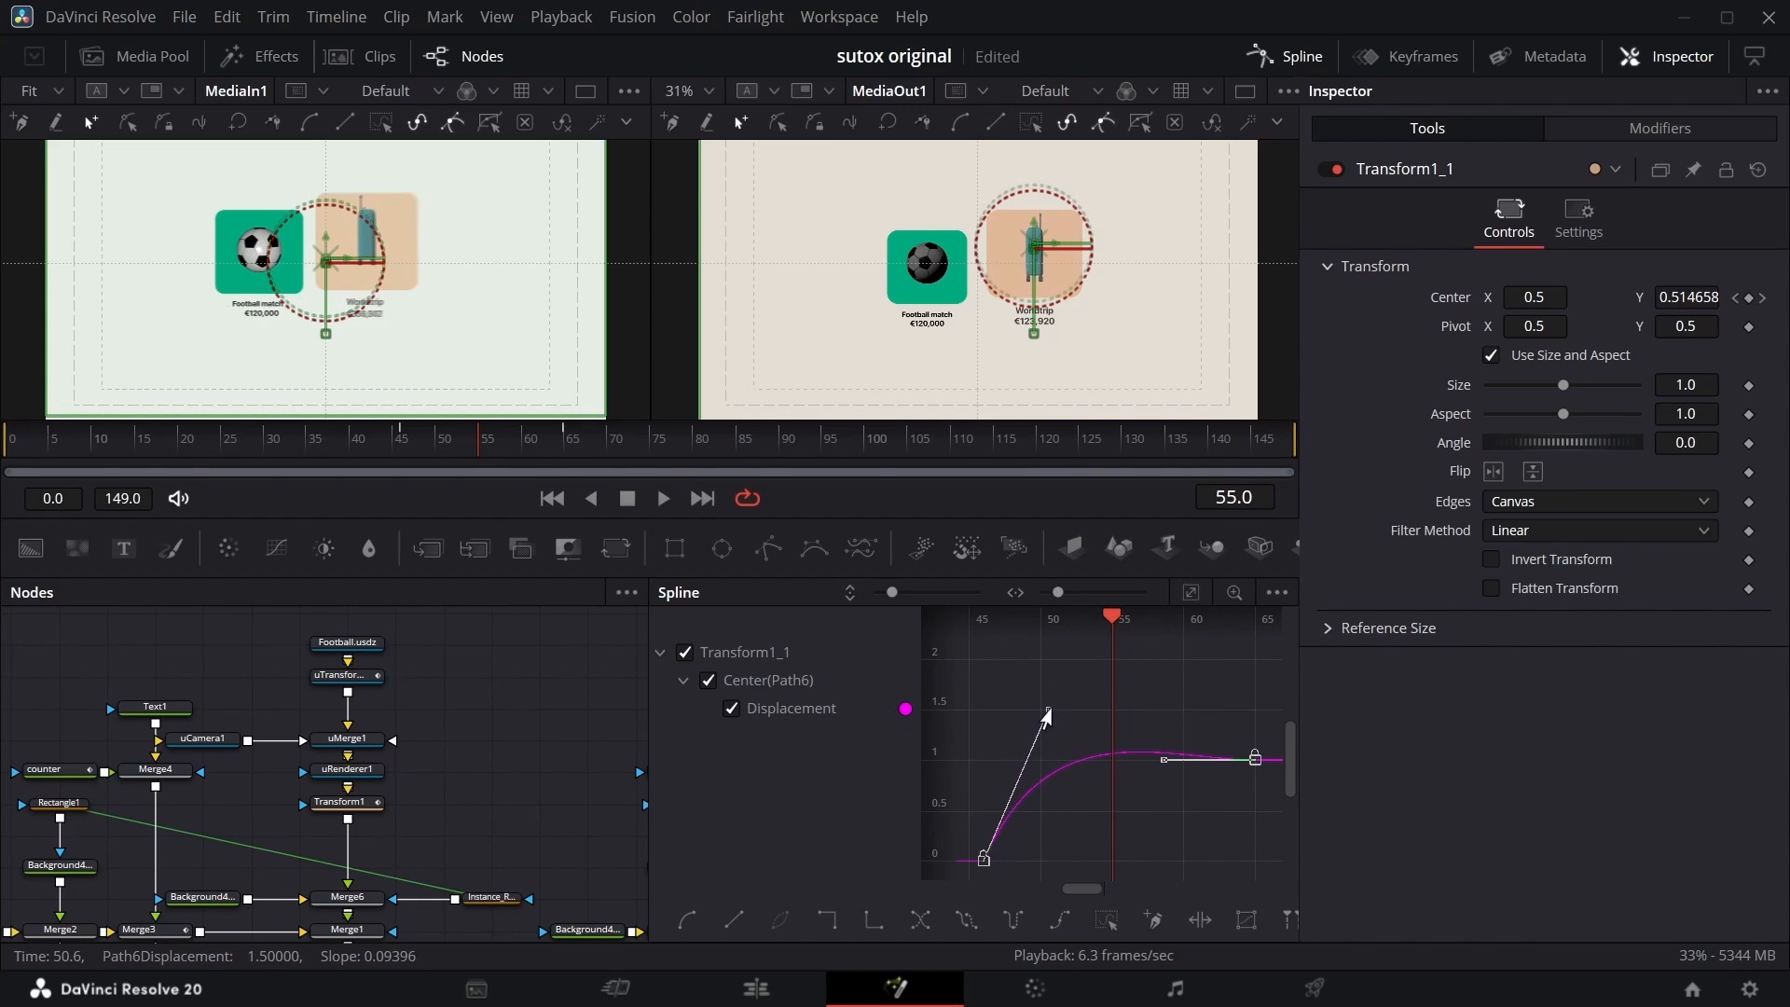
{"action": "left_click", "coordinate": [400, 442]}
{"action": "key", "text": "space"}
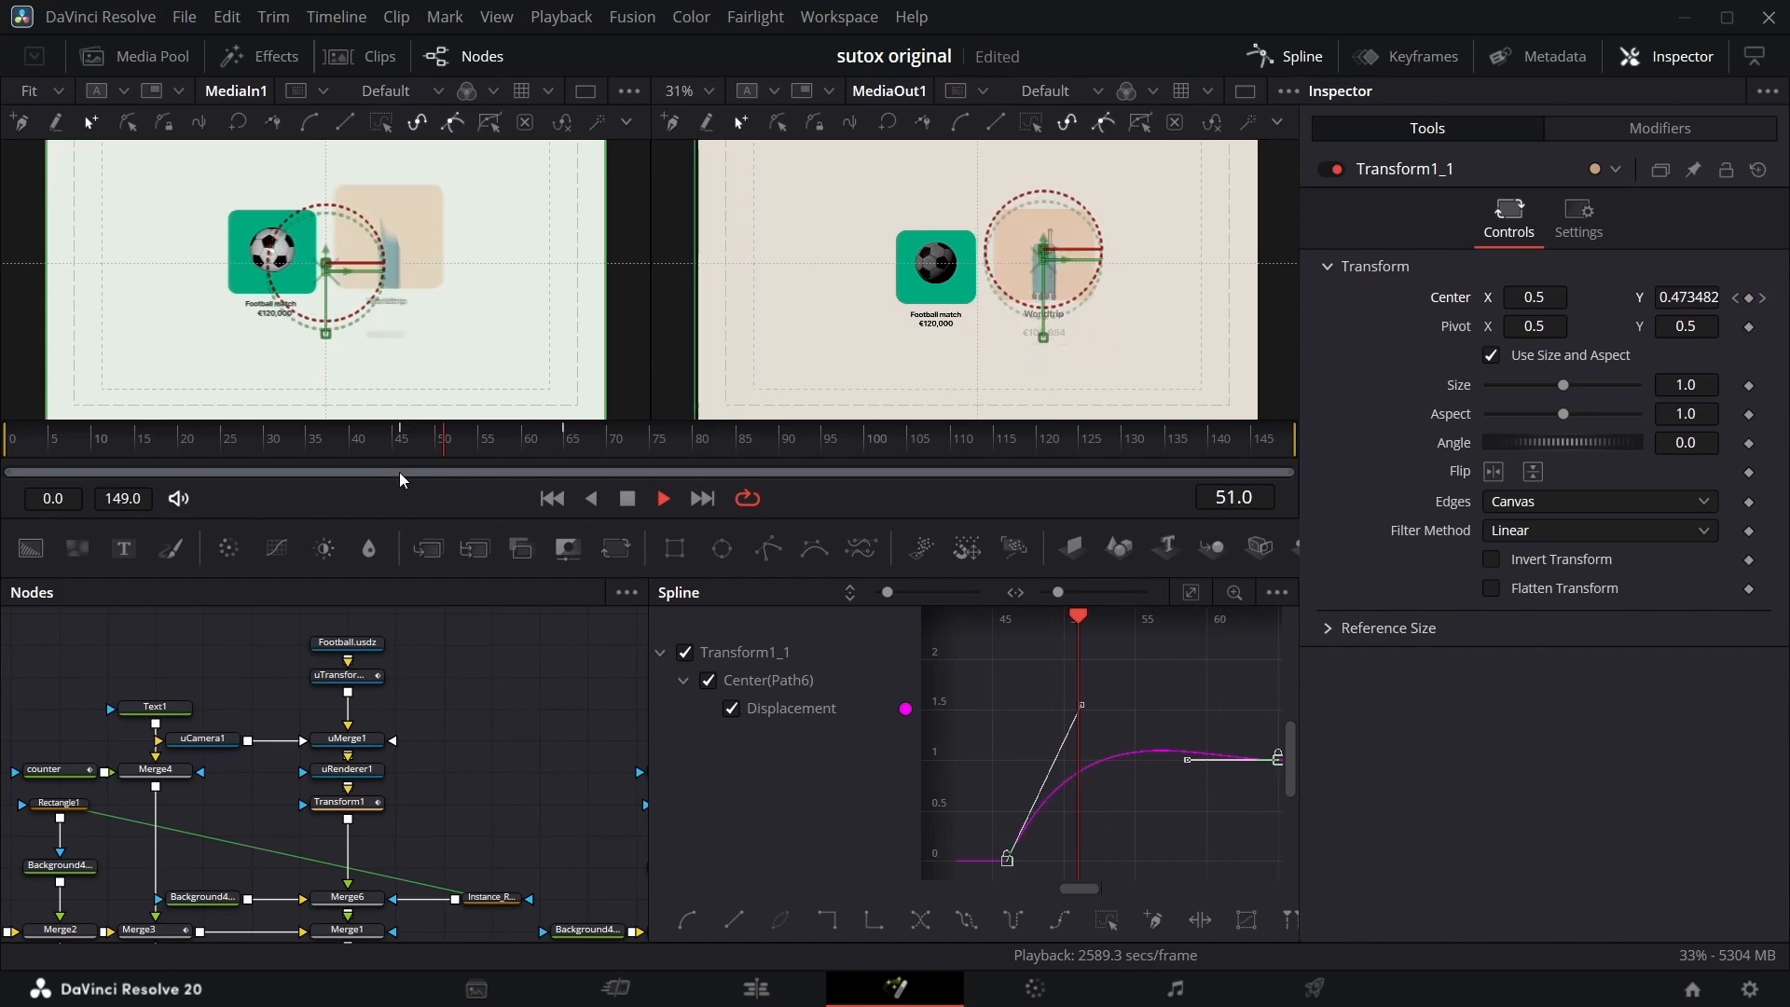
{"action": "key", "text": "space"}
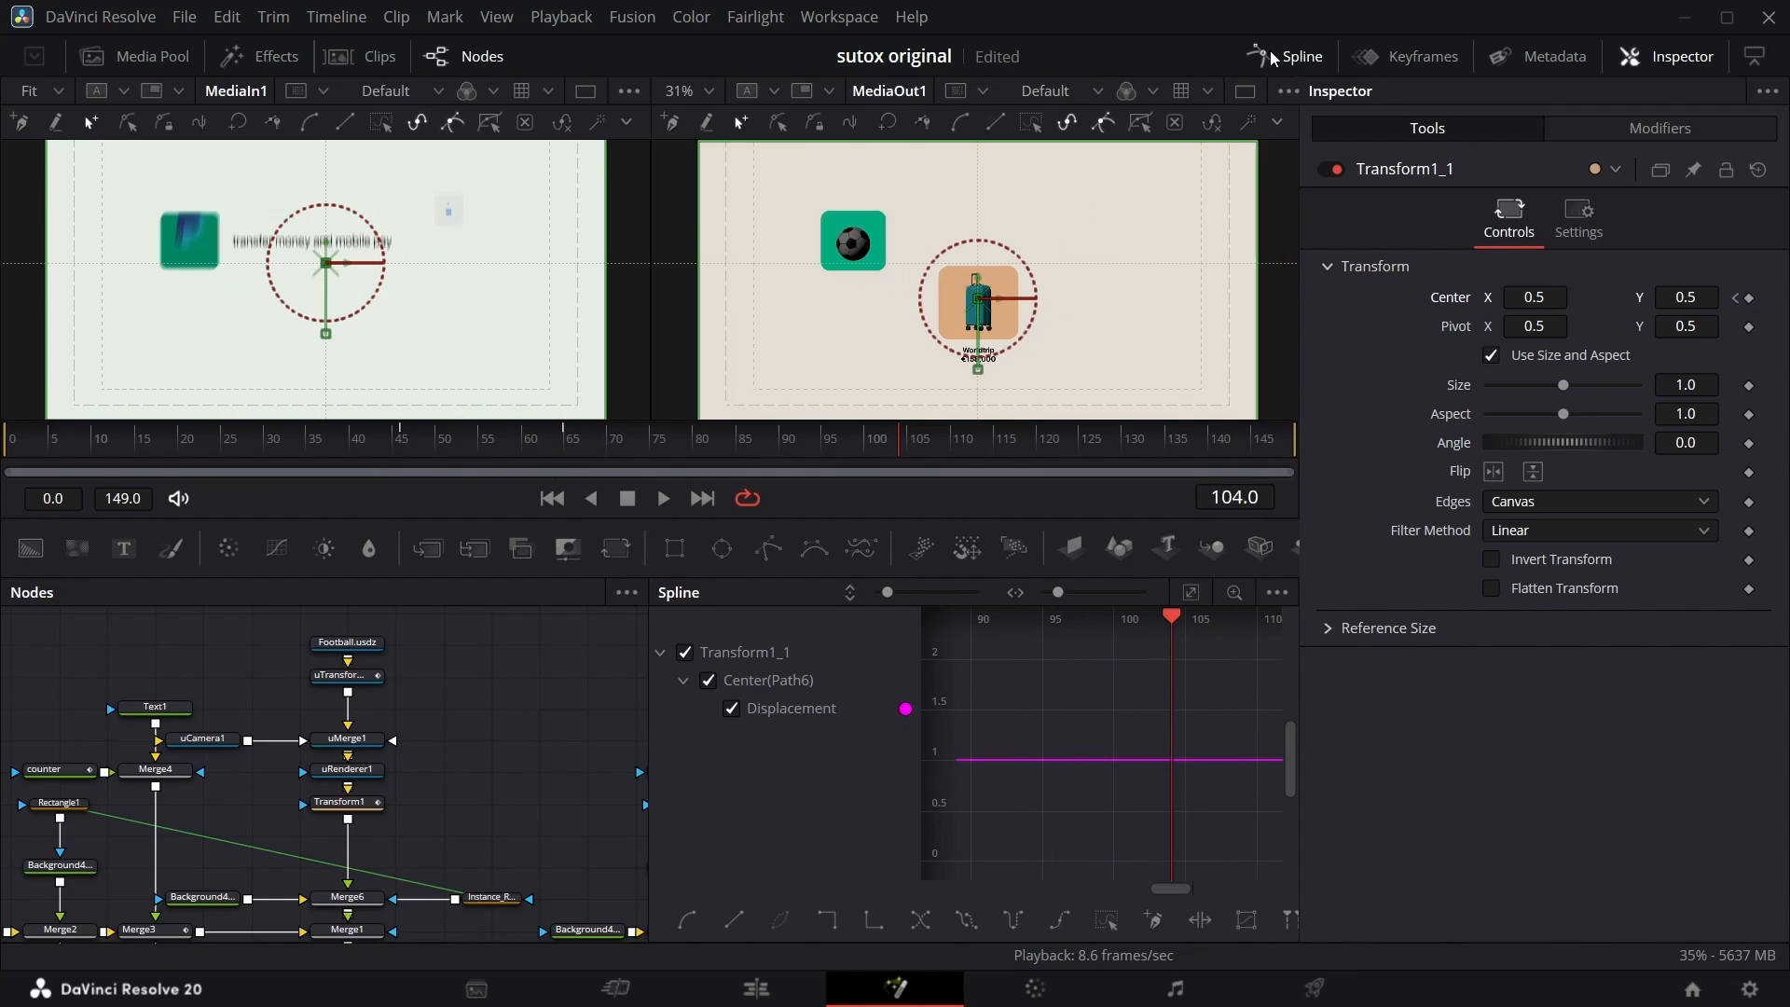
{"action": "left_click", "coordinate": [1287, 56]}
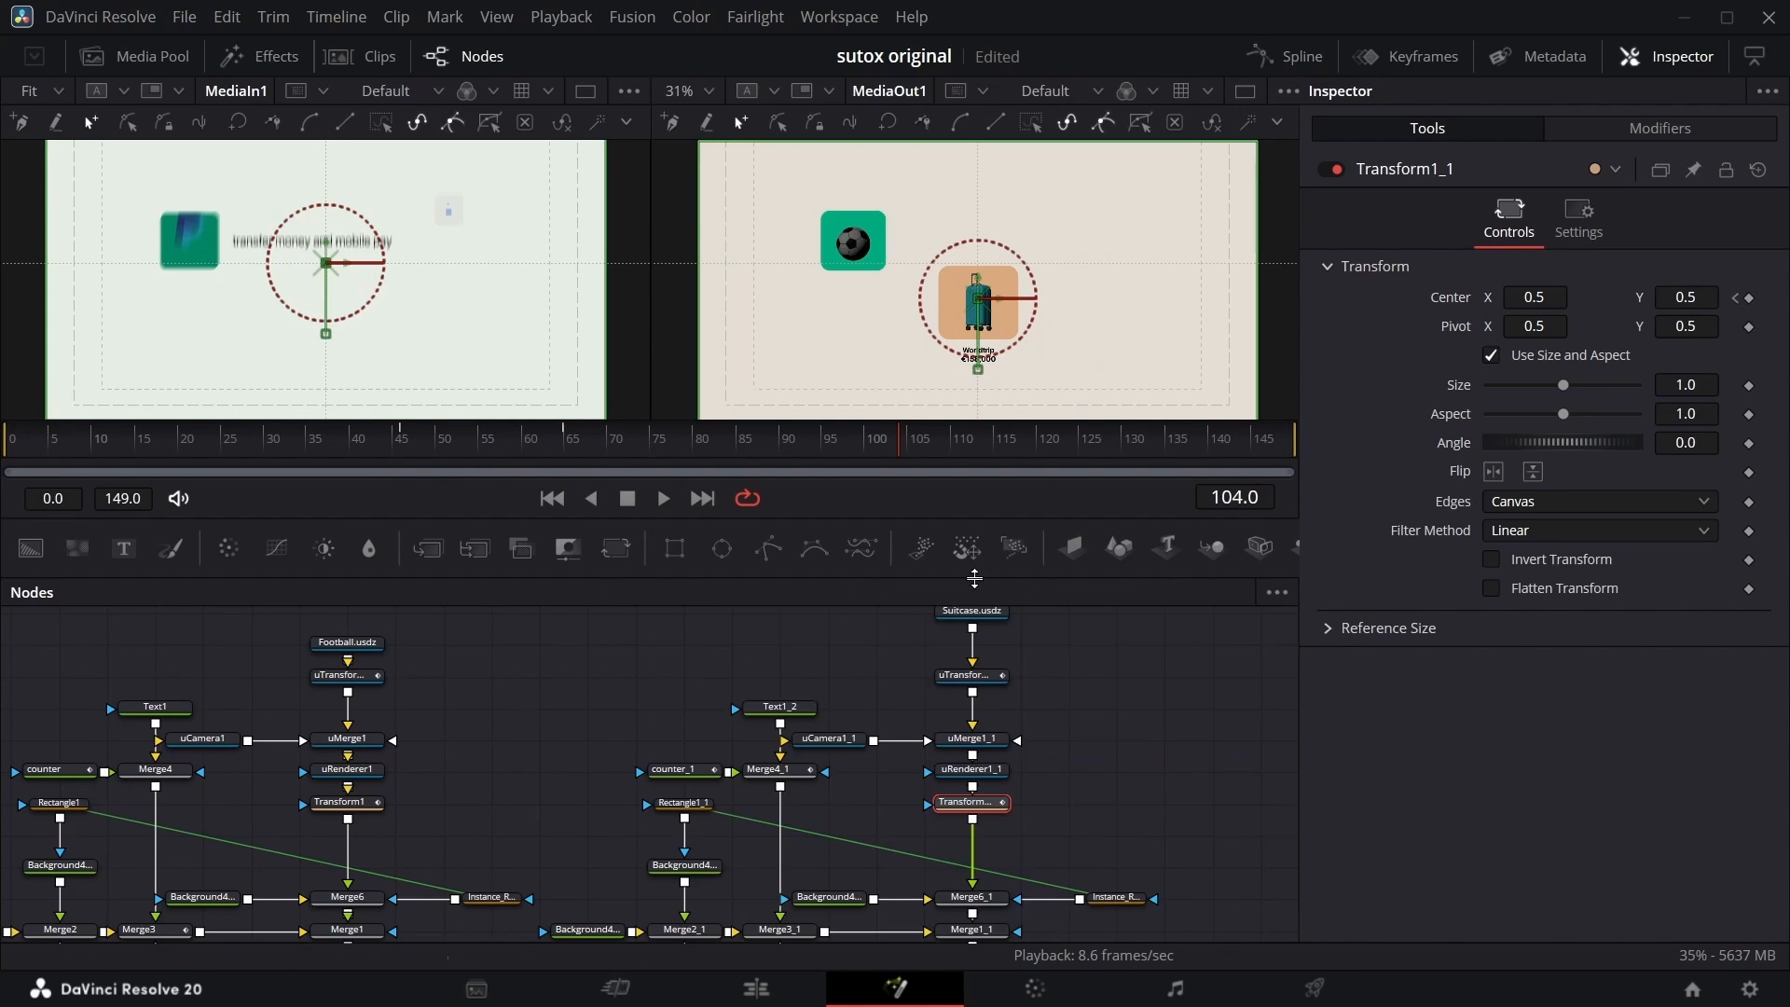
Review Transform4_1's displacement curve and its motion around frame 100.
{"action": "scroll", "coordinate": [886, 779], "scroll_direction": "down", "scroll_amount": 4}
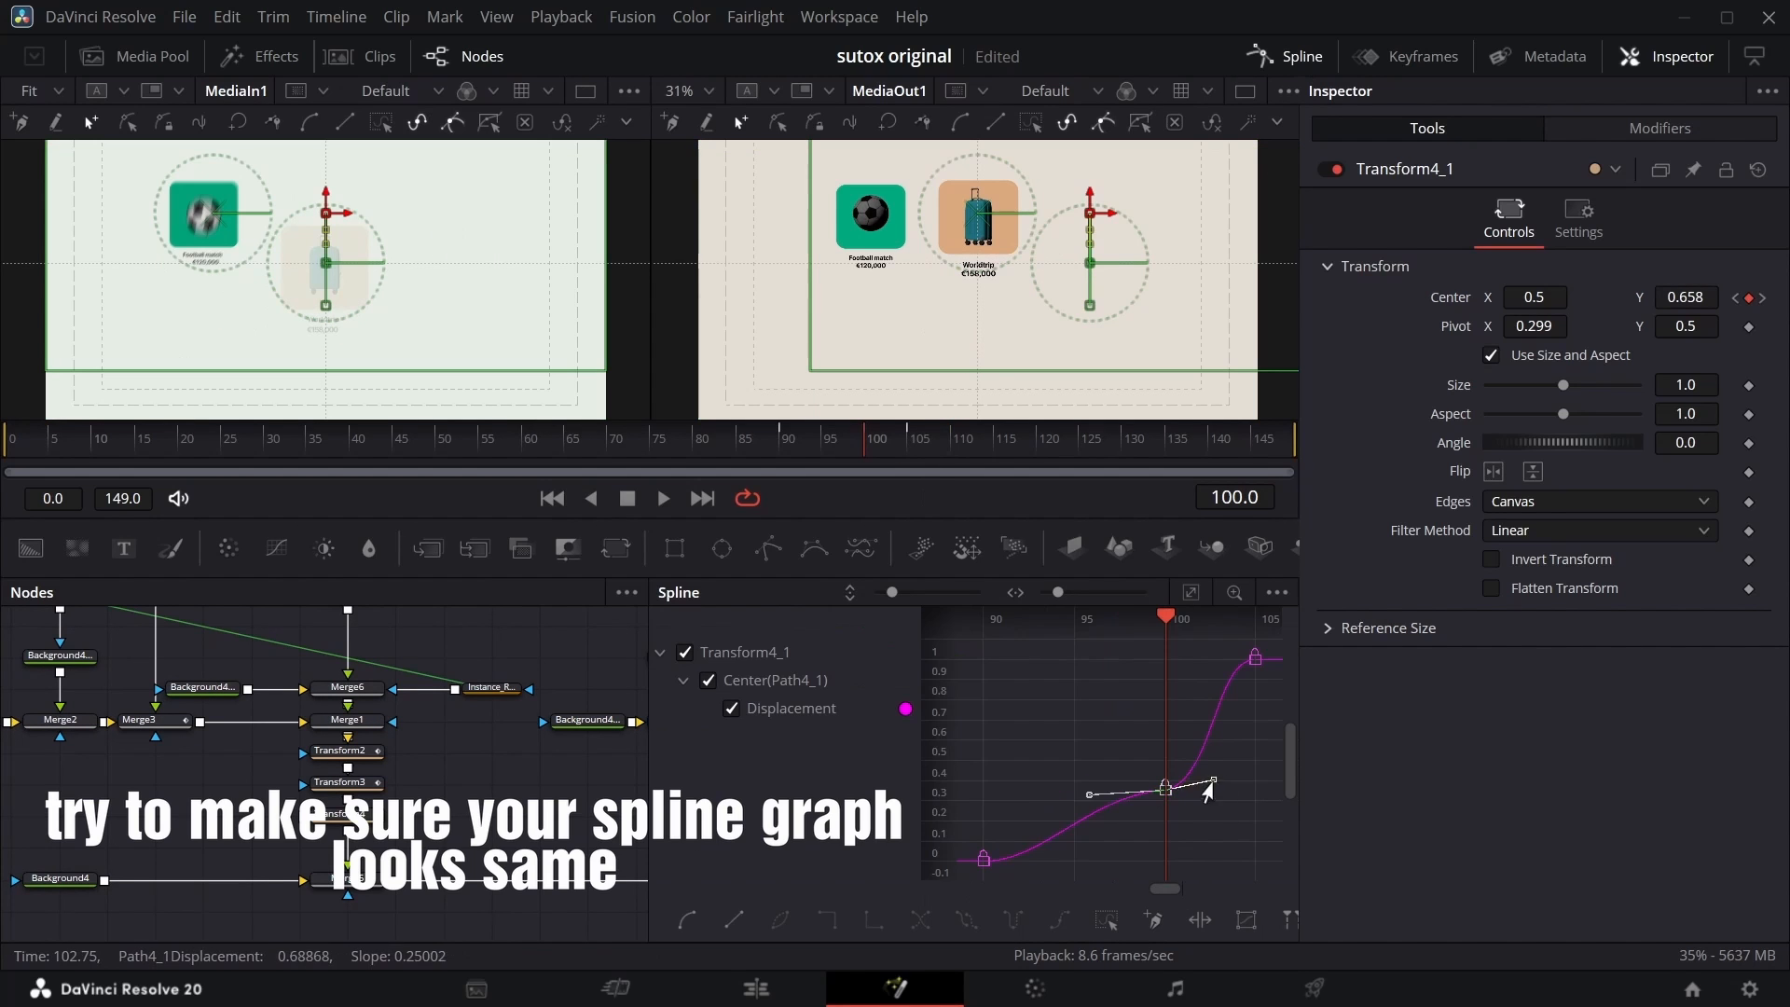
{"action": "left_click", "coordinate": [897, 433]}
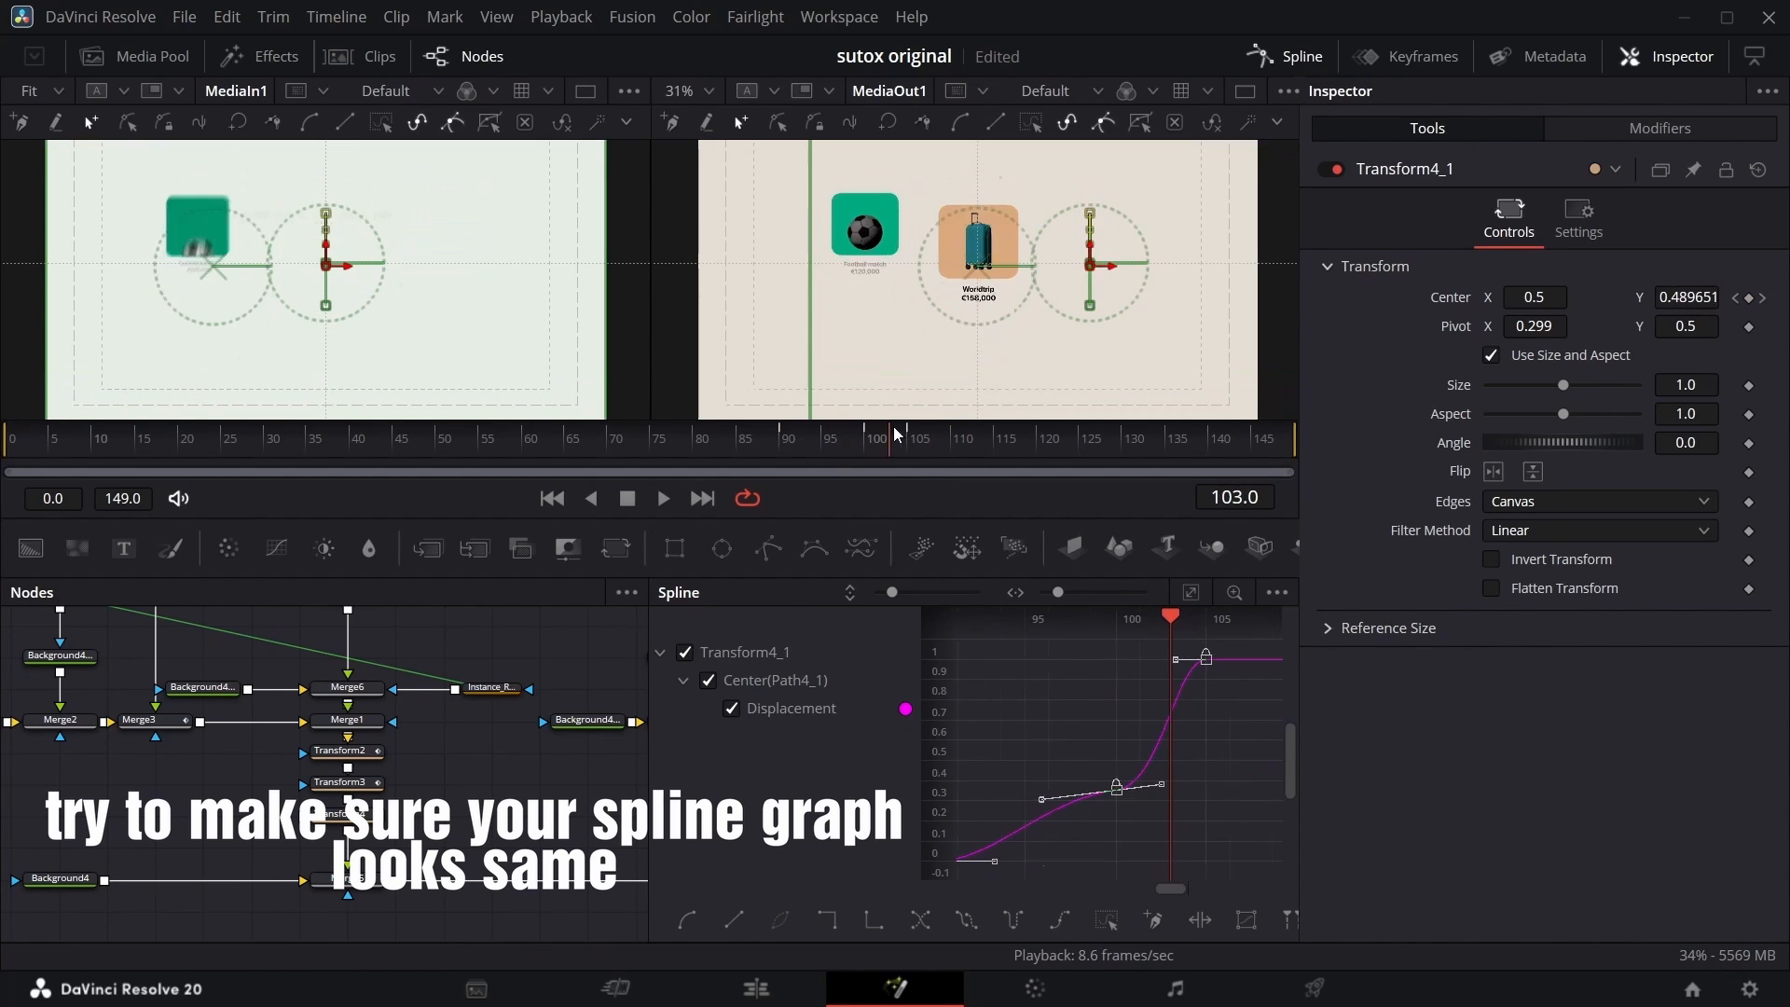
{"action": "mouse_move", "coordinate": [882, 451]}
{"action": "left_mouse_down"}
{"action": "mouse_move", "coordinate": [828, 439]}
{"action": "mouse_move", "coordinate": [955, 449]}
{"action": "mouse_move", "coordinate": [897, 440]}
{"action": "left_mouse_up"}
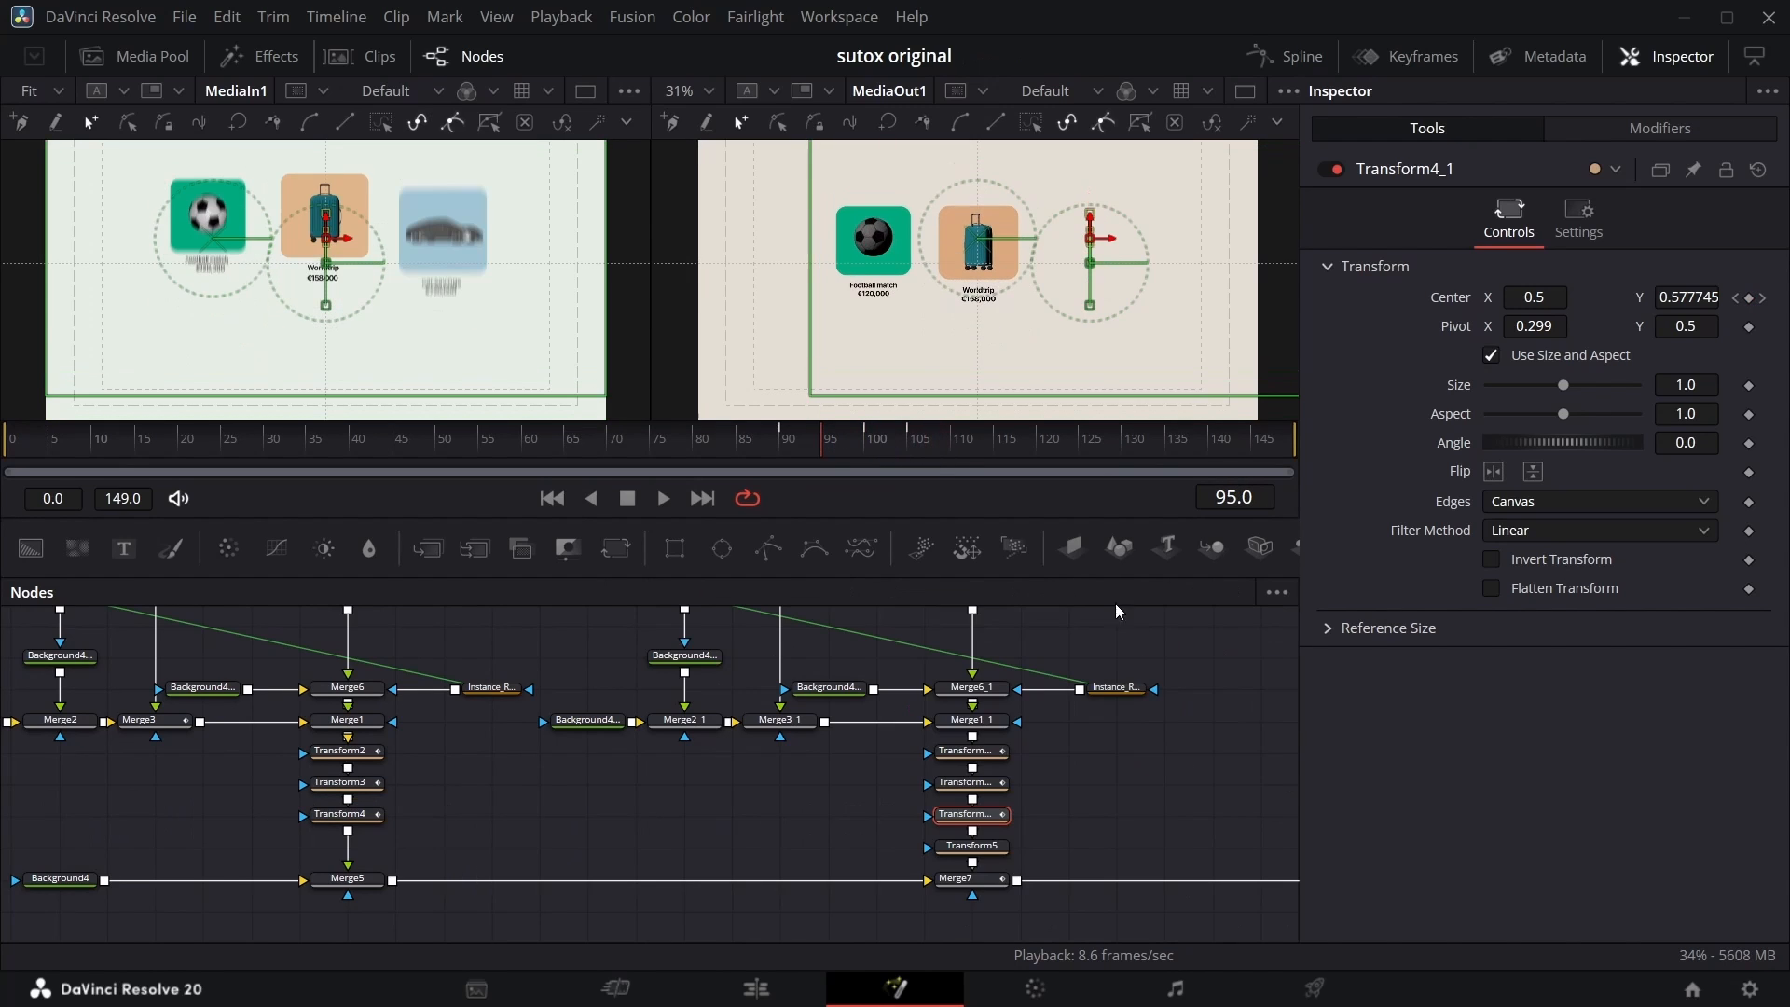
Keyframe Merge7's Blend at frame 95 and set it to 0.0 at frame 101.
{"action": "left_click", "coordinate": [989, 879]}
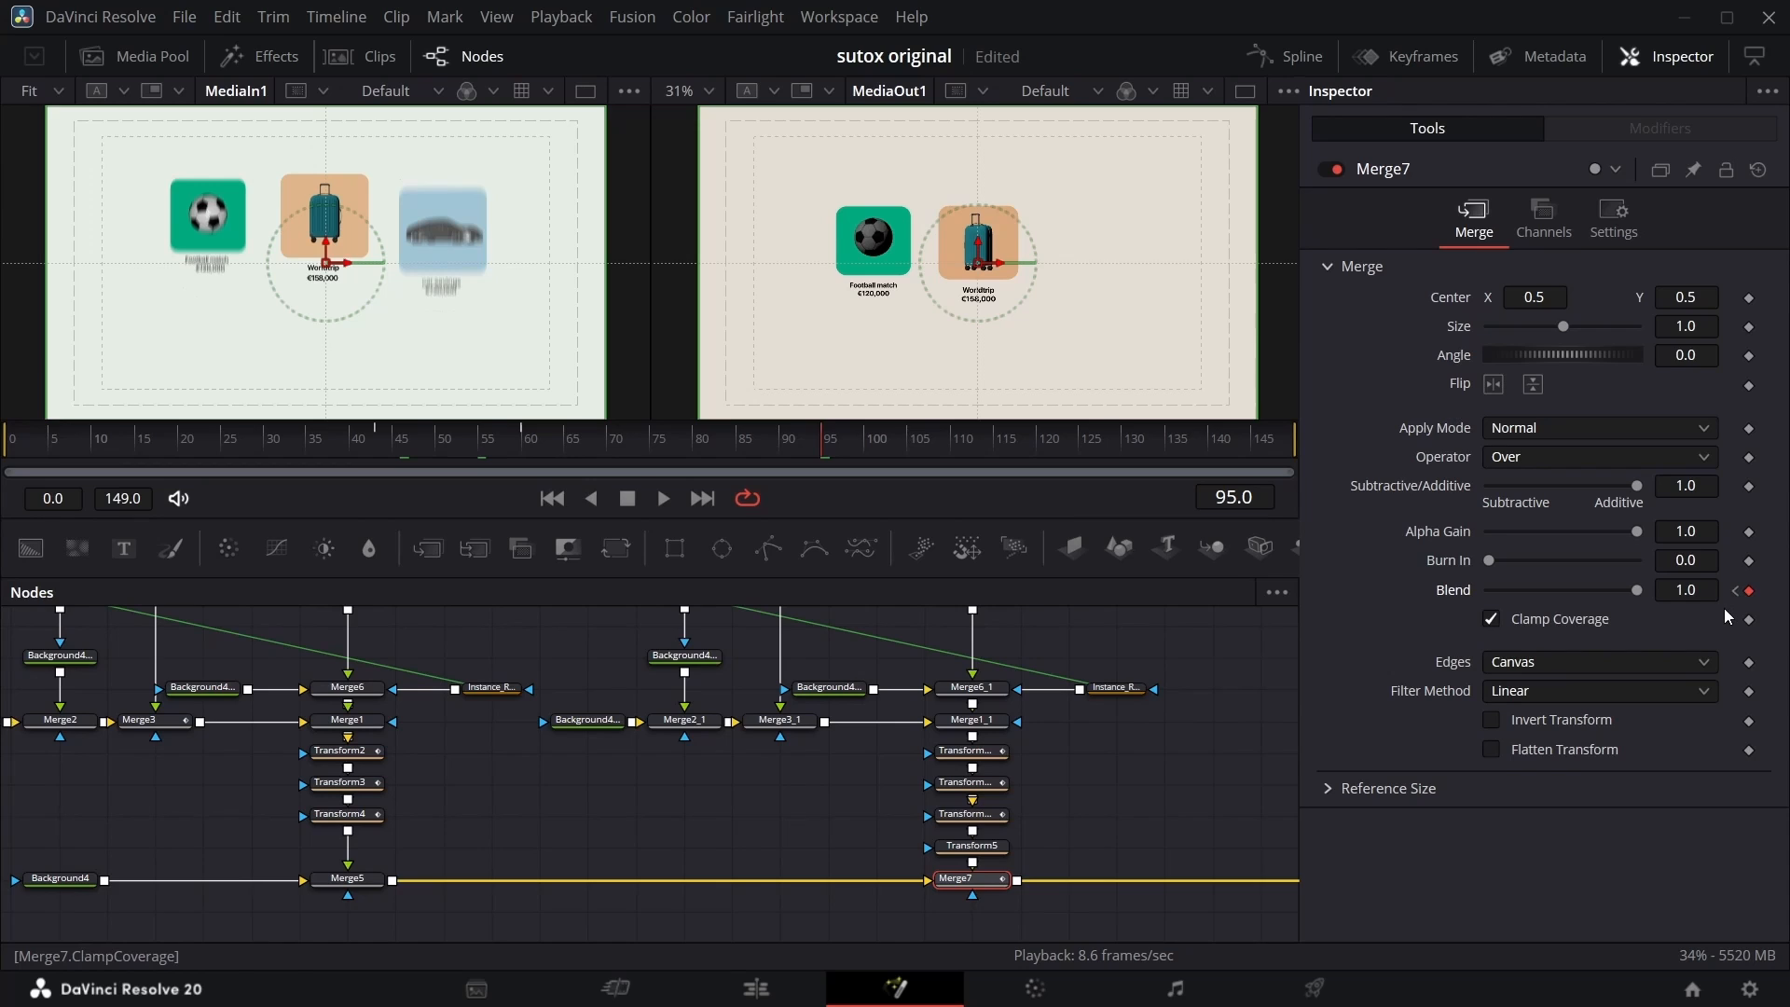
{"action": "key", "text": "Right"}
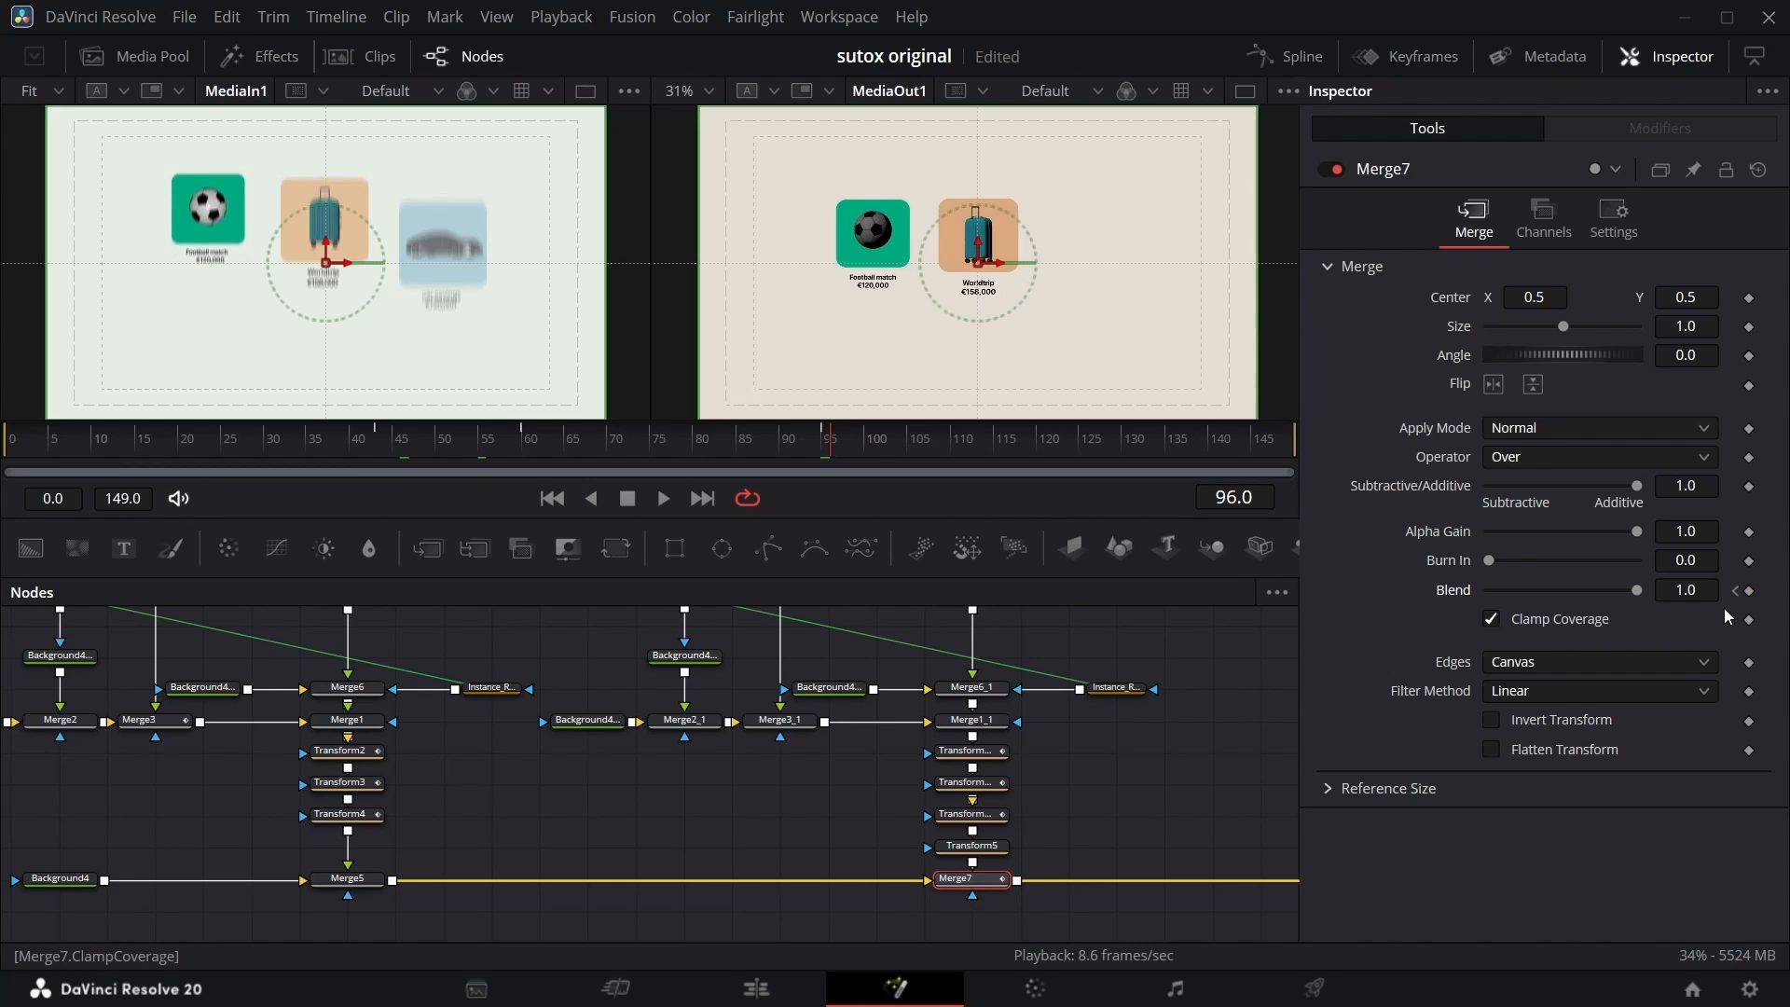
{"action": "key", "text": "Right"}
{"action": "key", "text": "Right"}
{"action": "key", "text": "Right"}
{"action": "key", "text": "Right"}
{"action": "key", "text": "Right"}
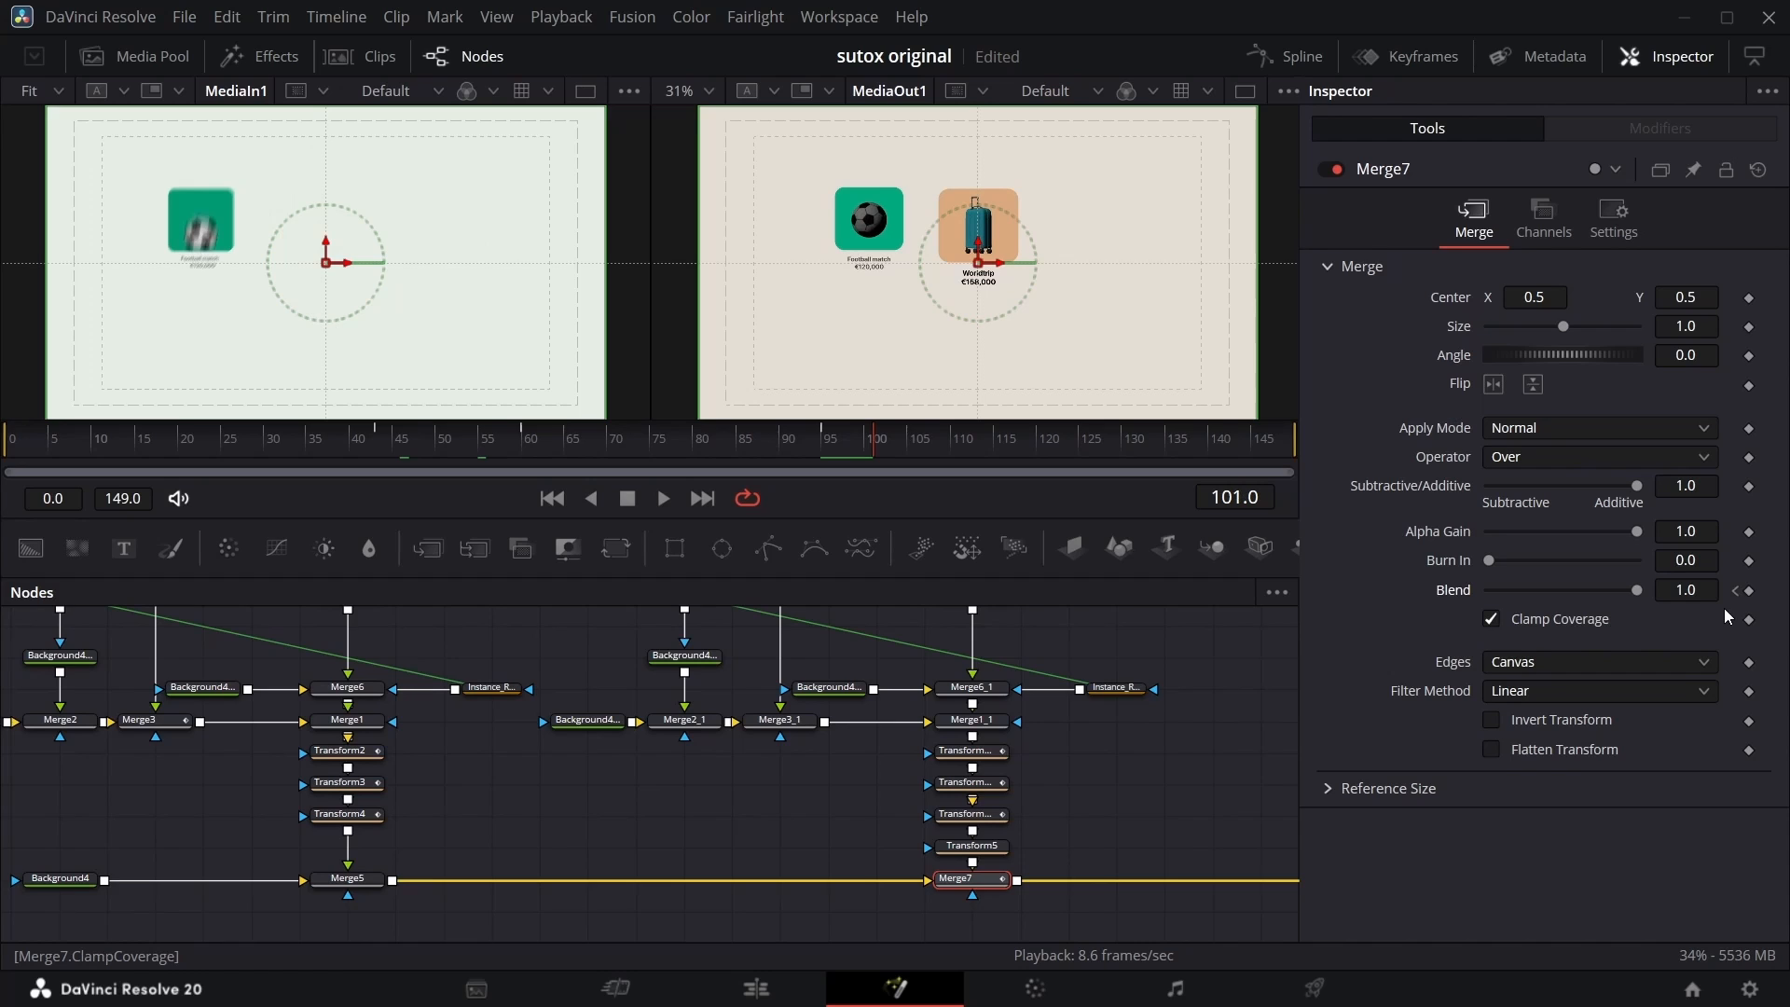
{"action": "left_click_drag", "start_coordinate": [1642, 587], "coordinate": [1492, 589]}
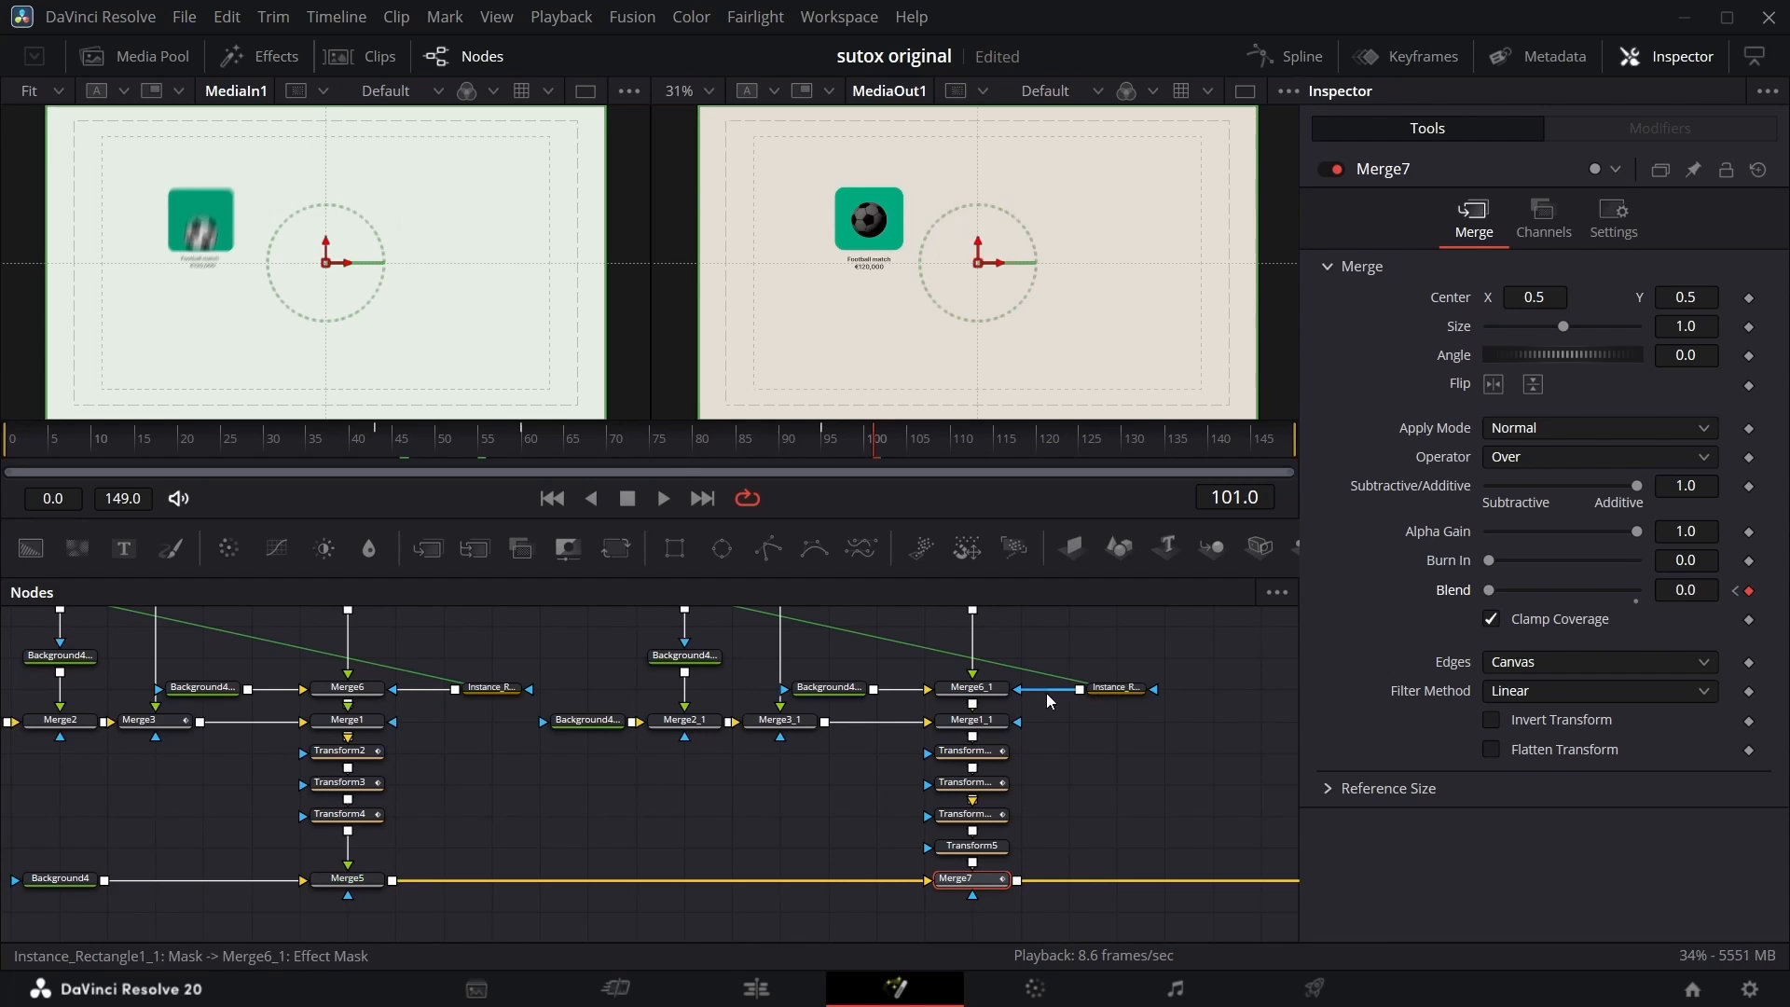
Move Transform4_1's last Center displacement keyframe to frame 102.
{"action": "left_click", "coordinate": [969, 814]}
{"action": "key", "text": "F7"}
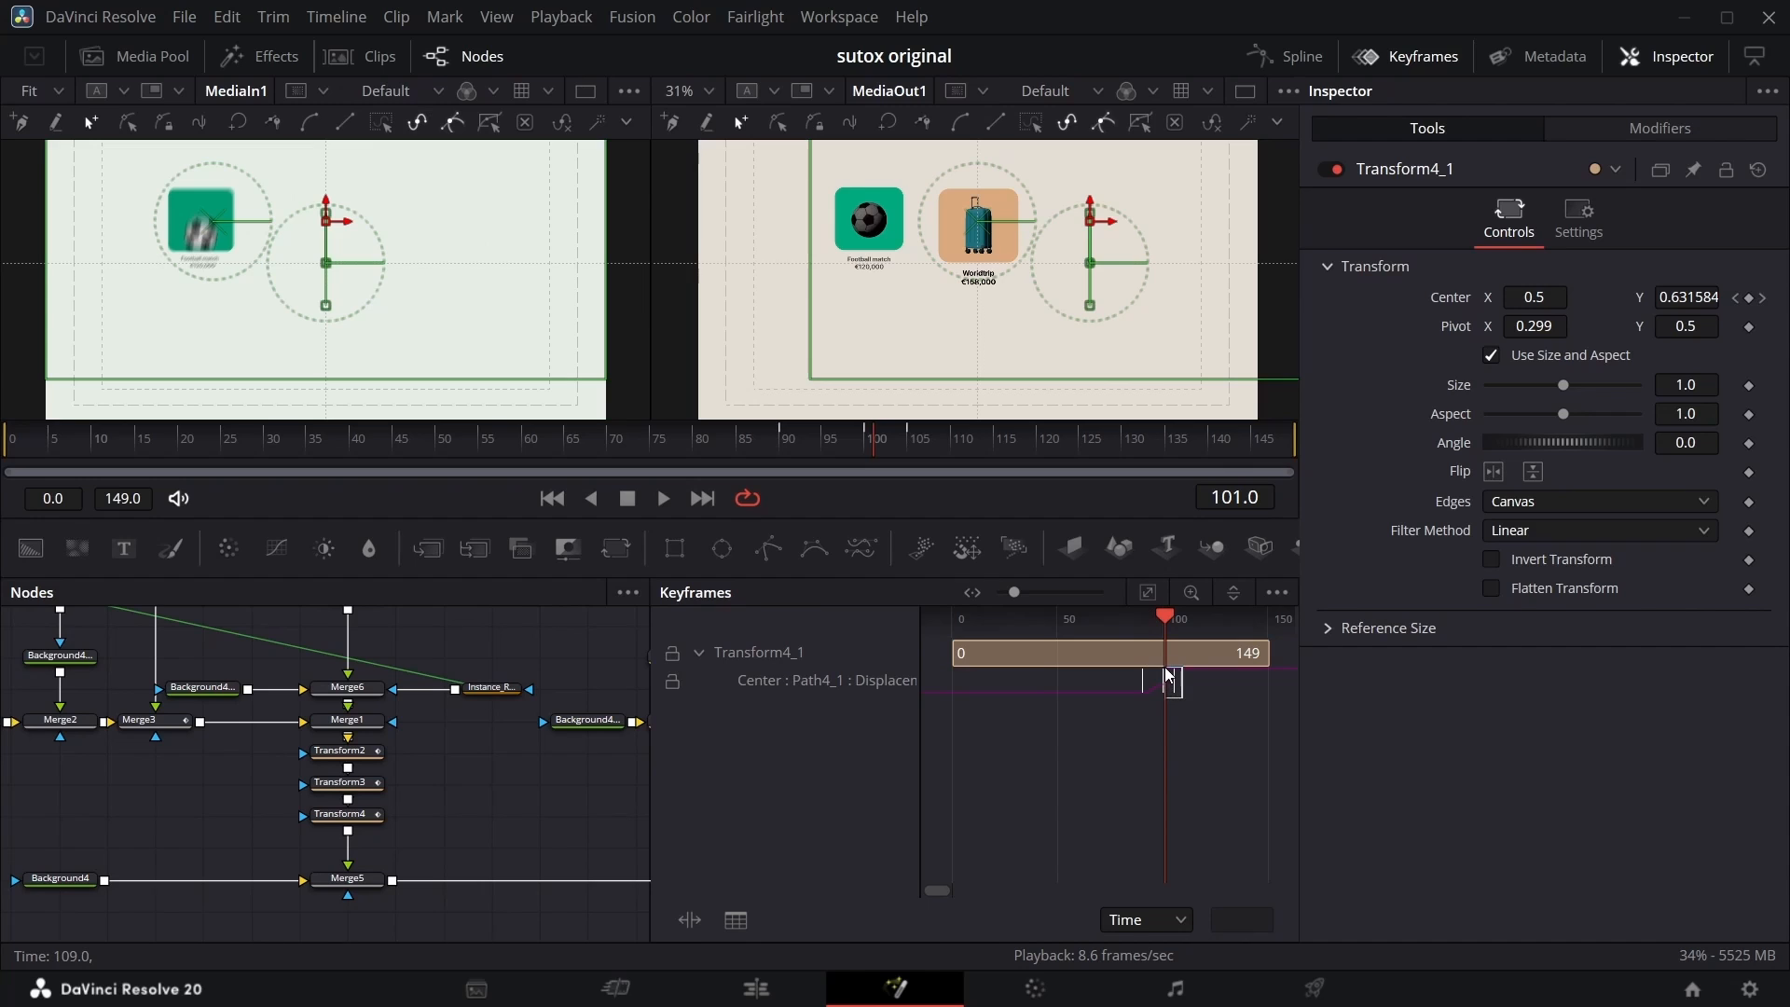
{"action": "left_click_drag", "start_coordinate": [1169, 675], "coordinate": [1166, 691]}
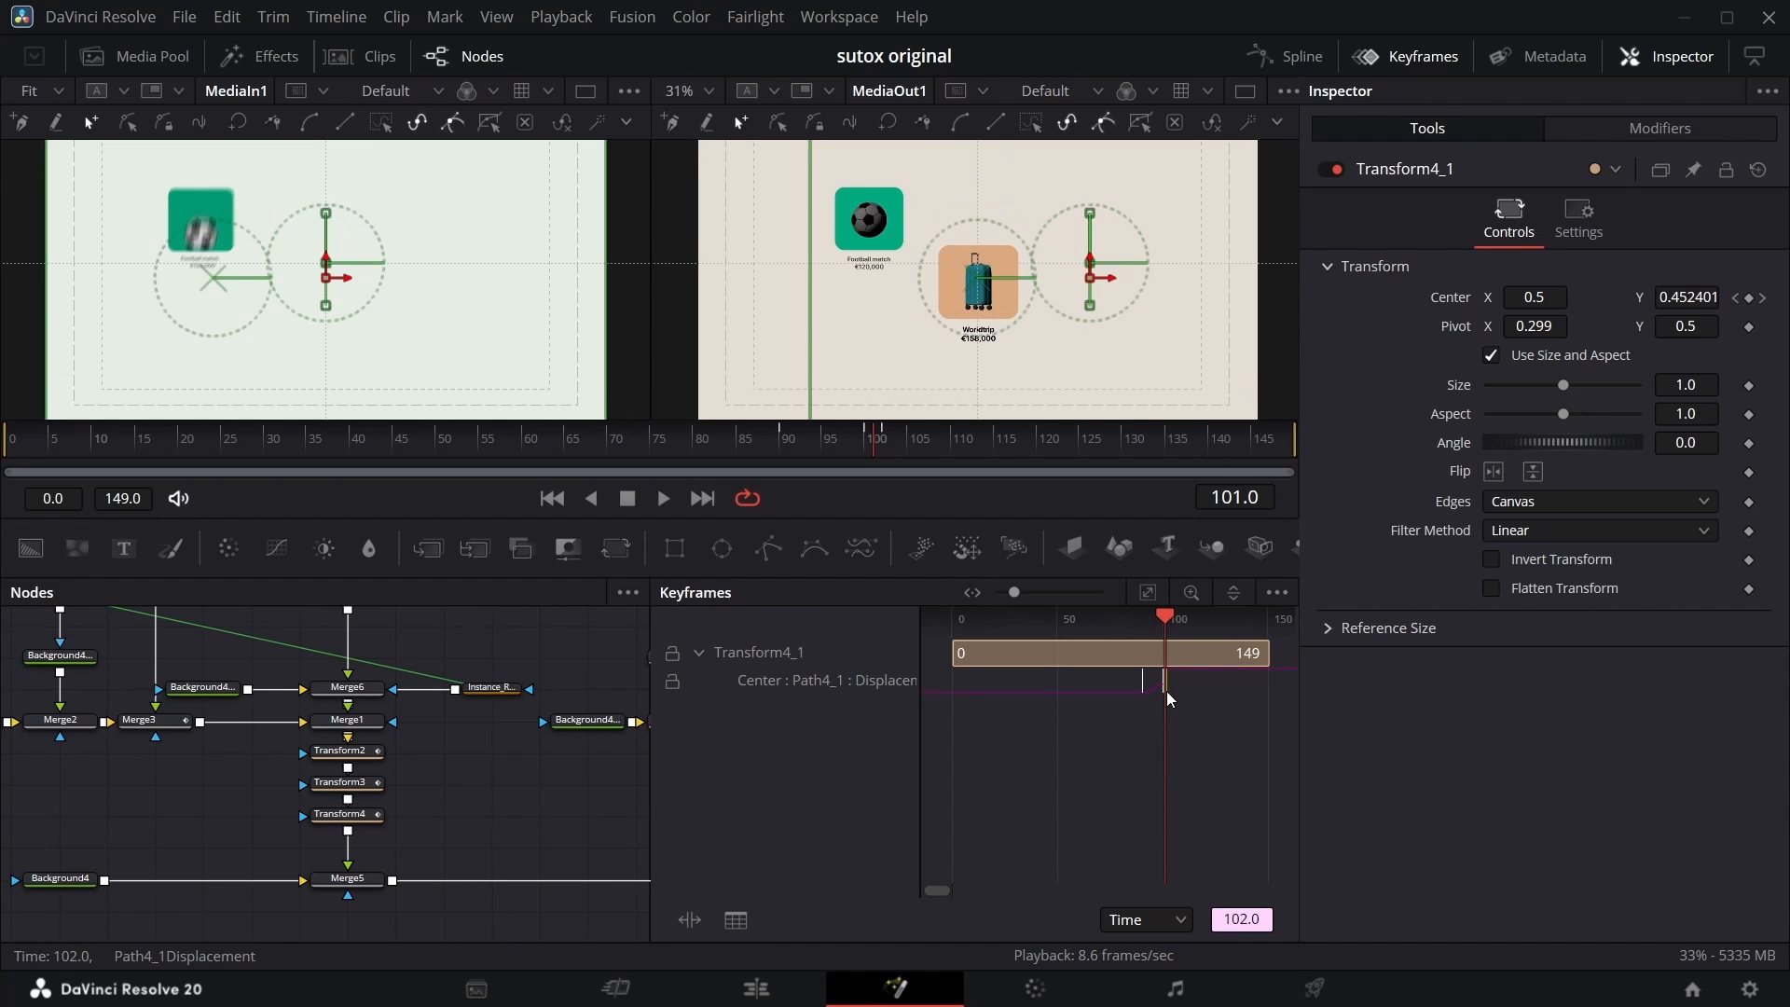
{"action": "key", "text": "F7"}
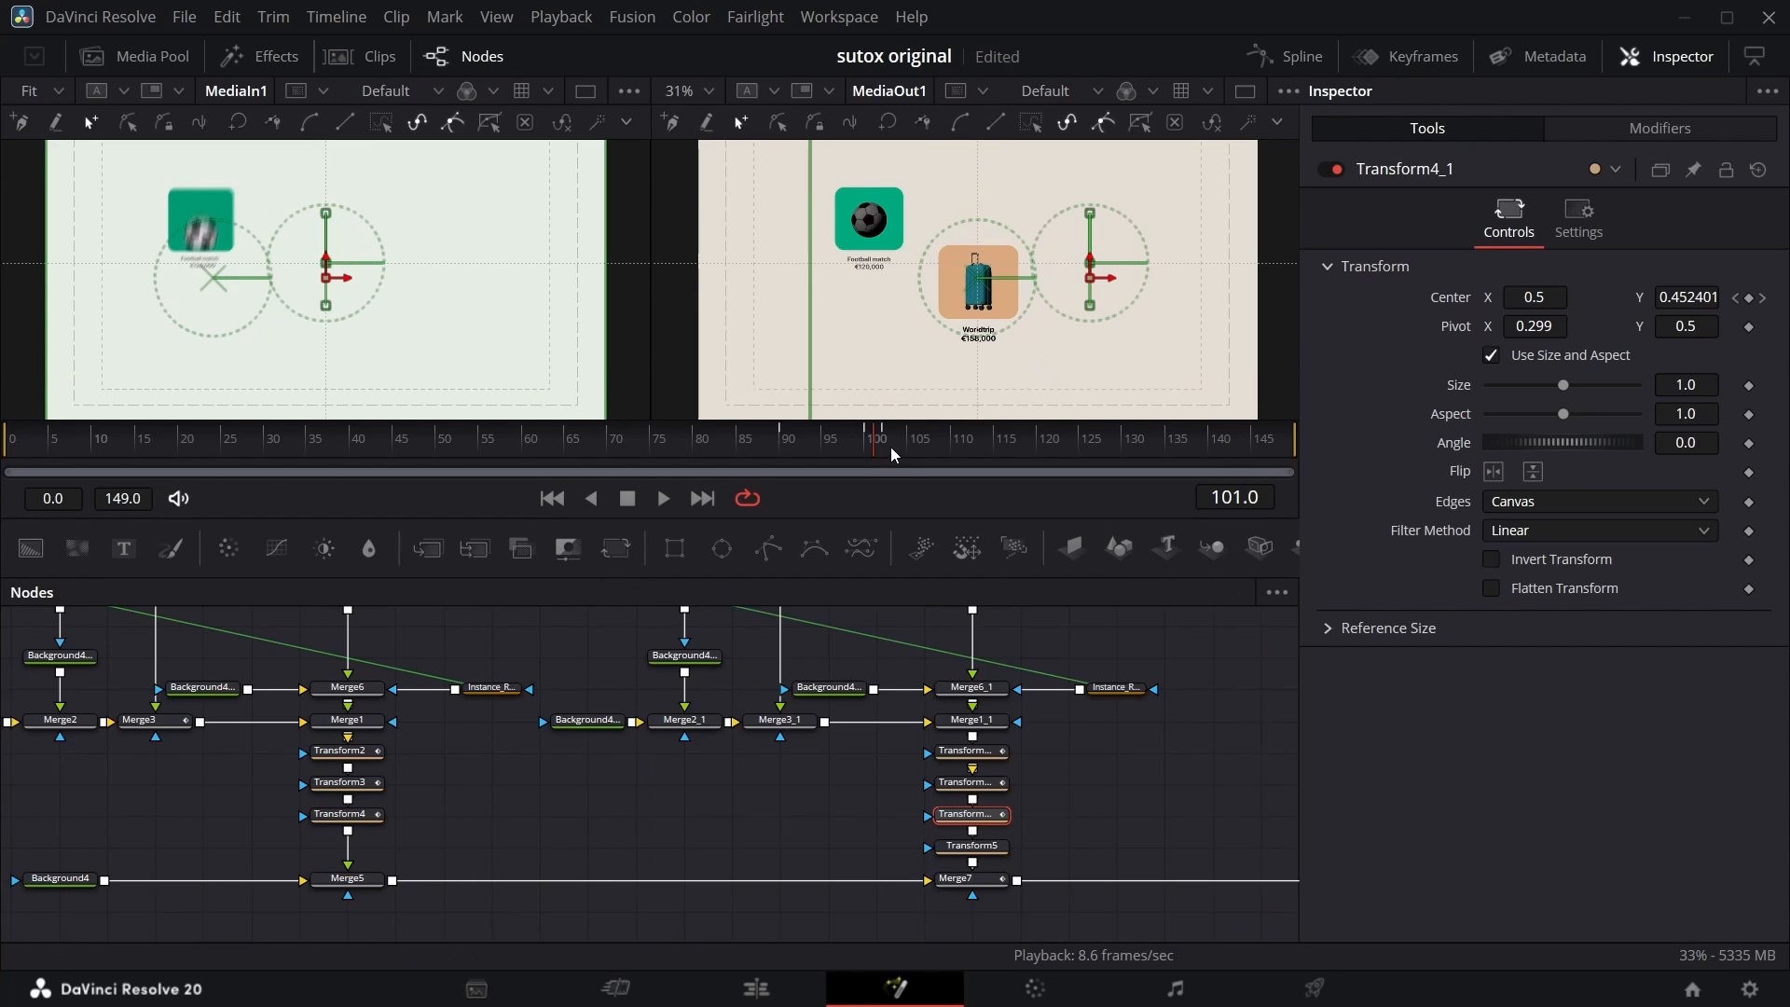
Move Transform4_1's middle displacement keyframe to frame 98 on the spline curve.
{"action": "left_click", "coordinate": [862, 438]}
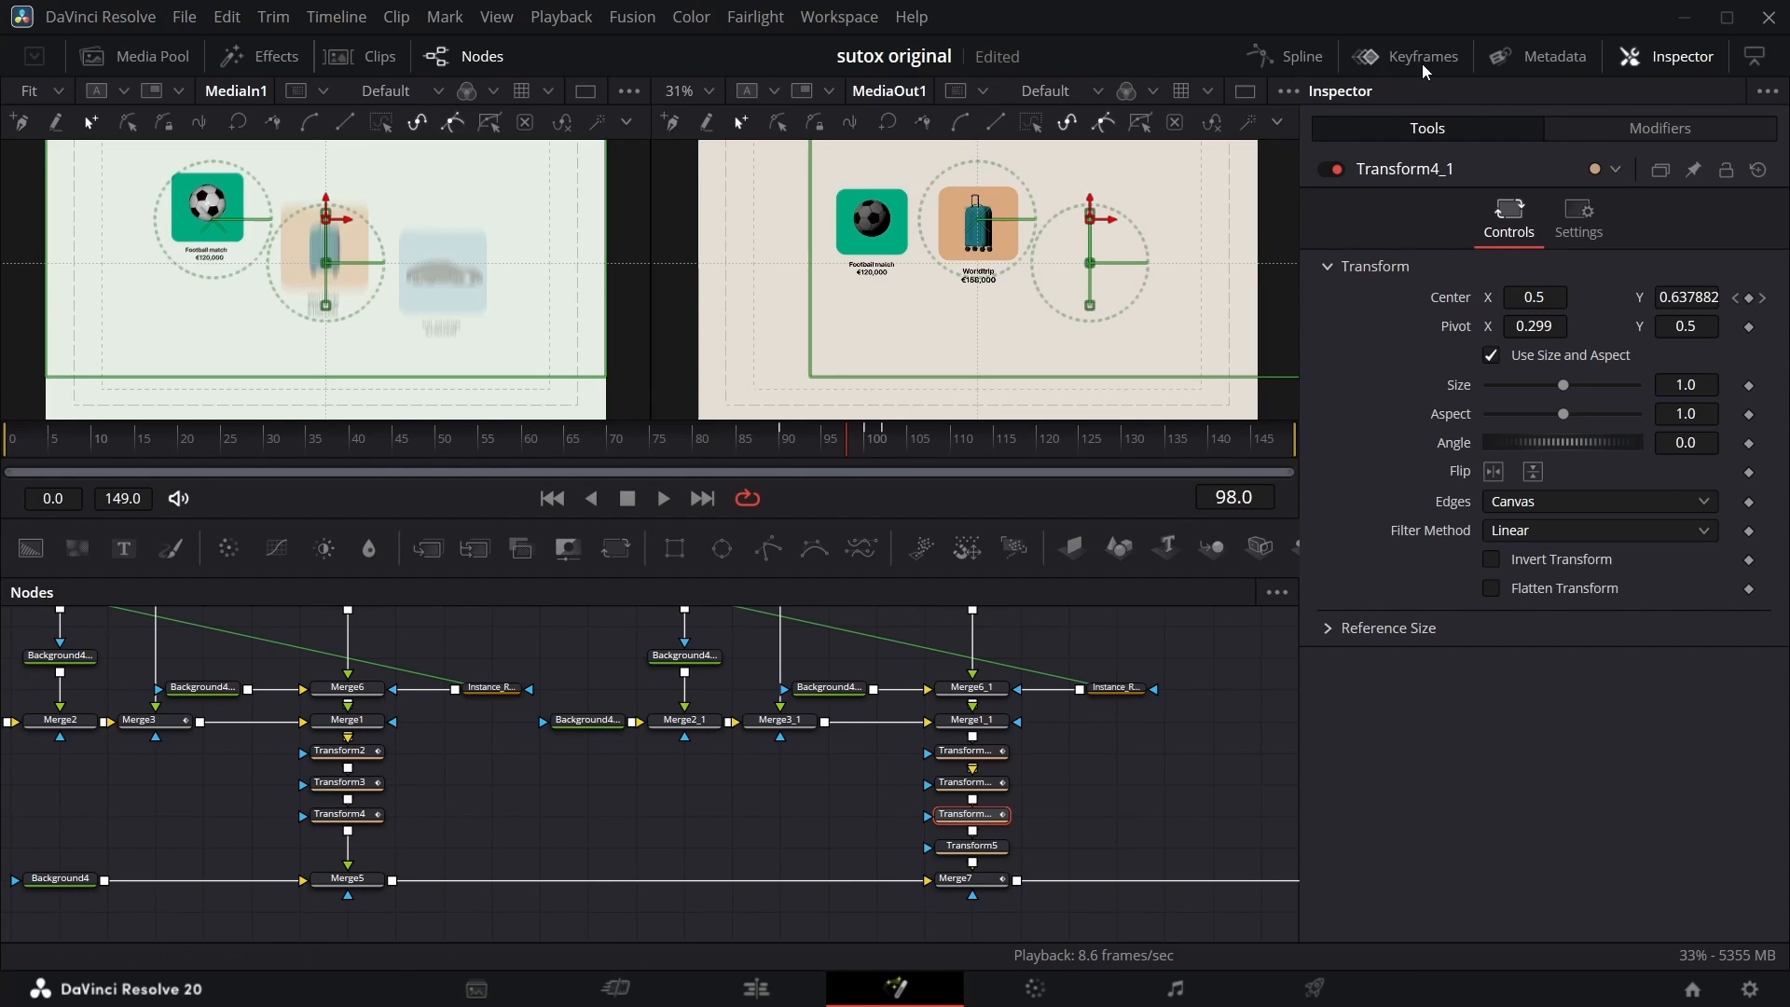
{"action": "left_click", "coordinate": [1287, 56]}
{"action": "left_click", "coordinate": [1409, 56]}
{"action": "left_click", "coordinate": [1409, 56]}
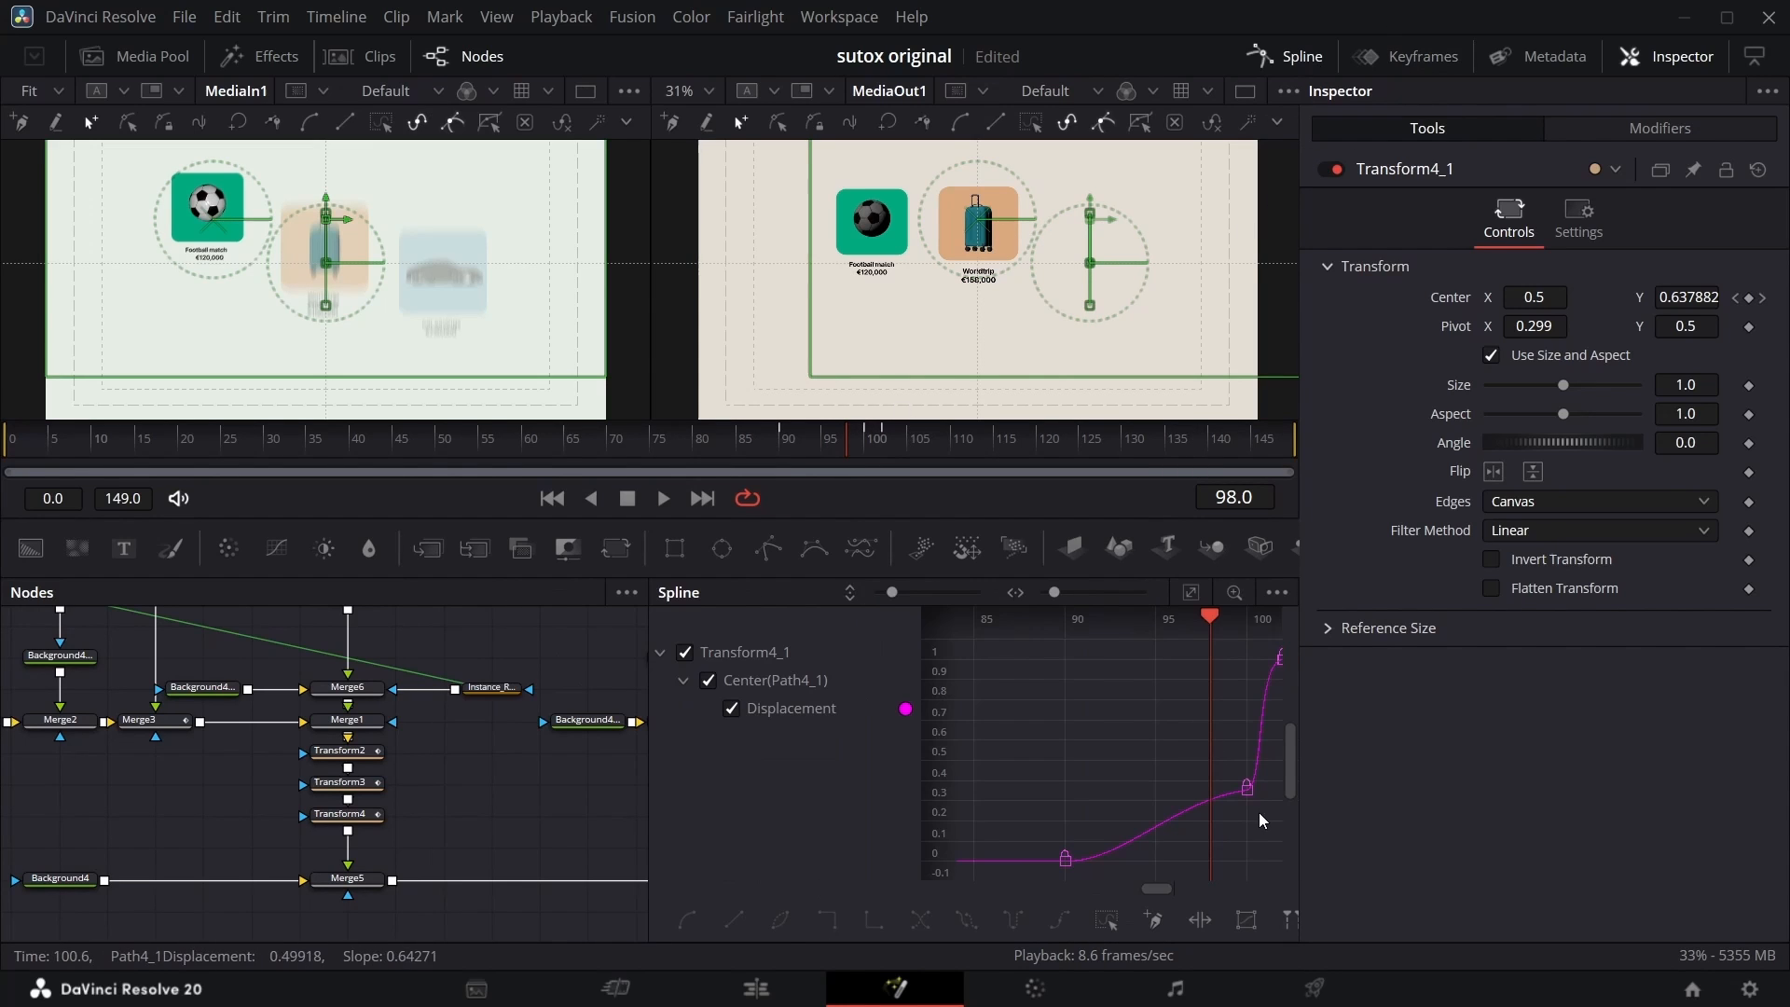
{"action": "left_click", "coordinate": [1247, 789]}
{"action": "left_click_drag", "start_coordinate": [1246, 790], "coordinate": [1209, 789]}
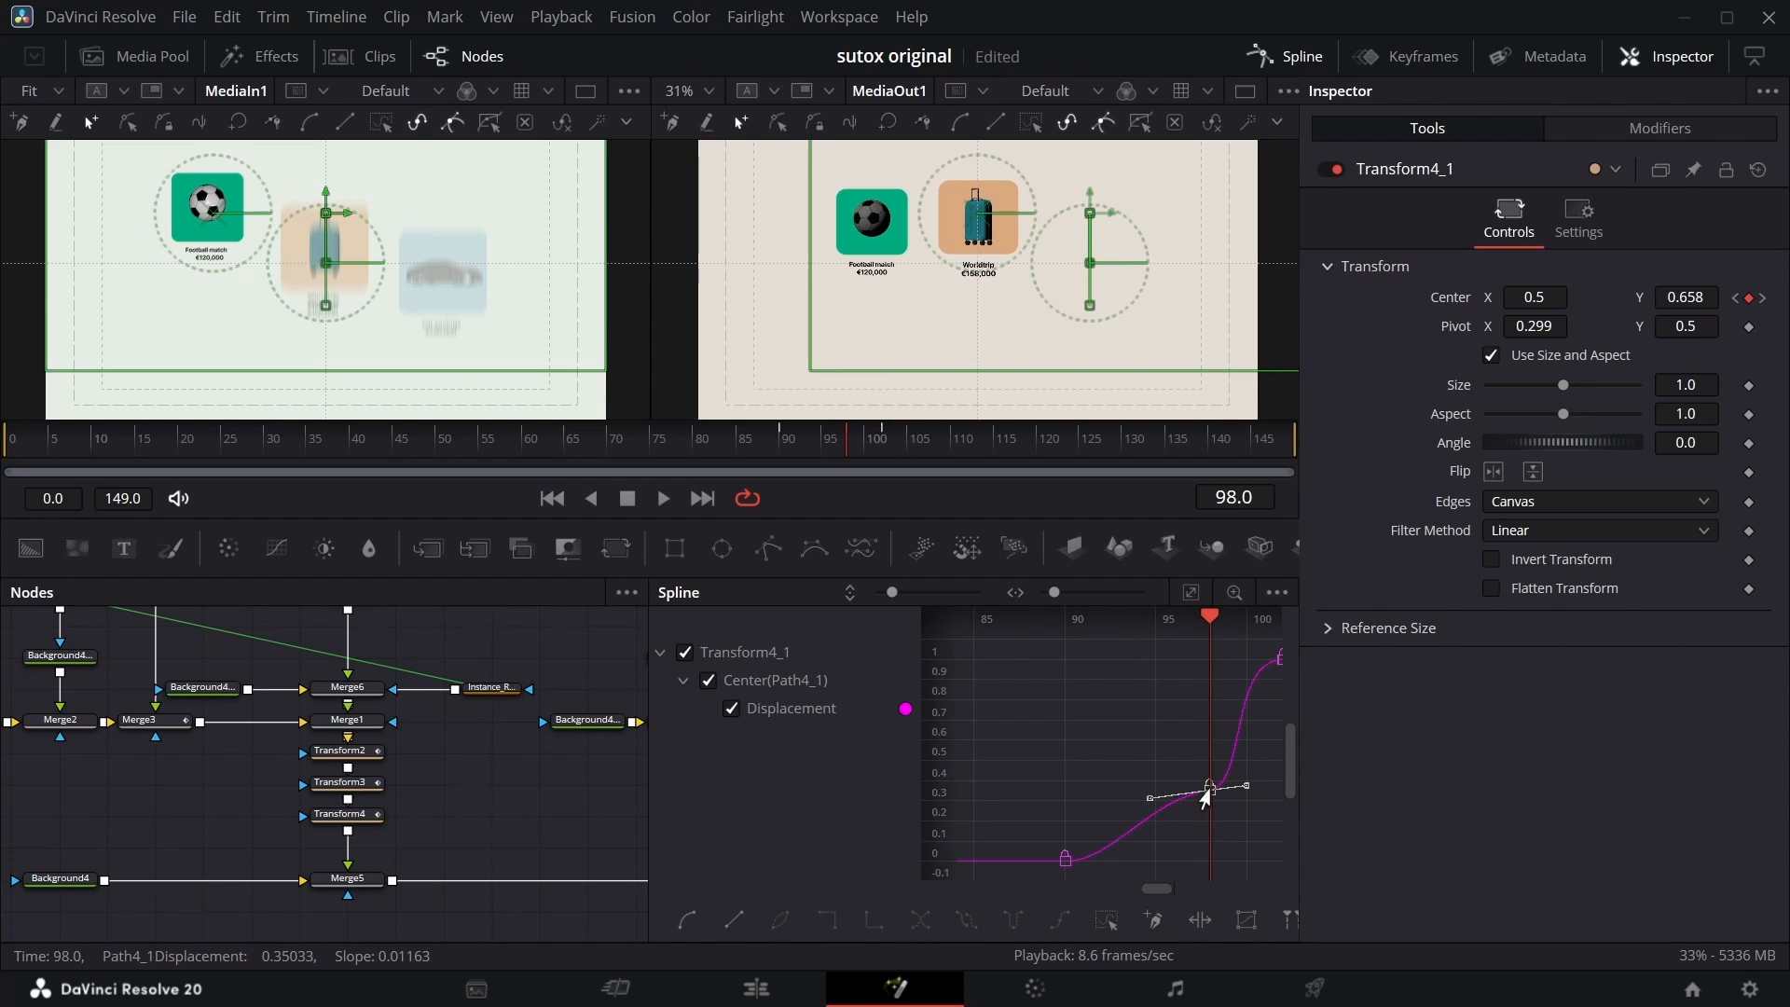
{"action": "key", "text": "F7"}
Fade out the suitcase card by keyframing Merge7's Blend at 1.0 on frame 95 and 0.0 on frame 101, and save the project.
{"action": "left_click_drag", "start_coordinate": [786, 438], "coordinate": [878, 451]}
{"action": "left_click", "coordinate": [970, 878]}
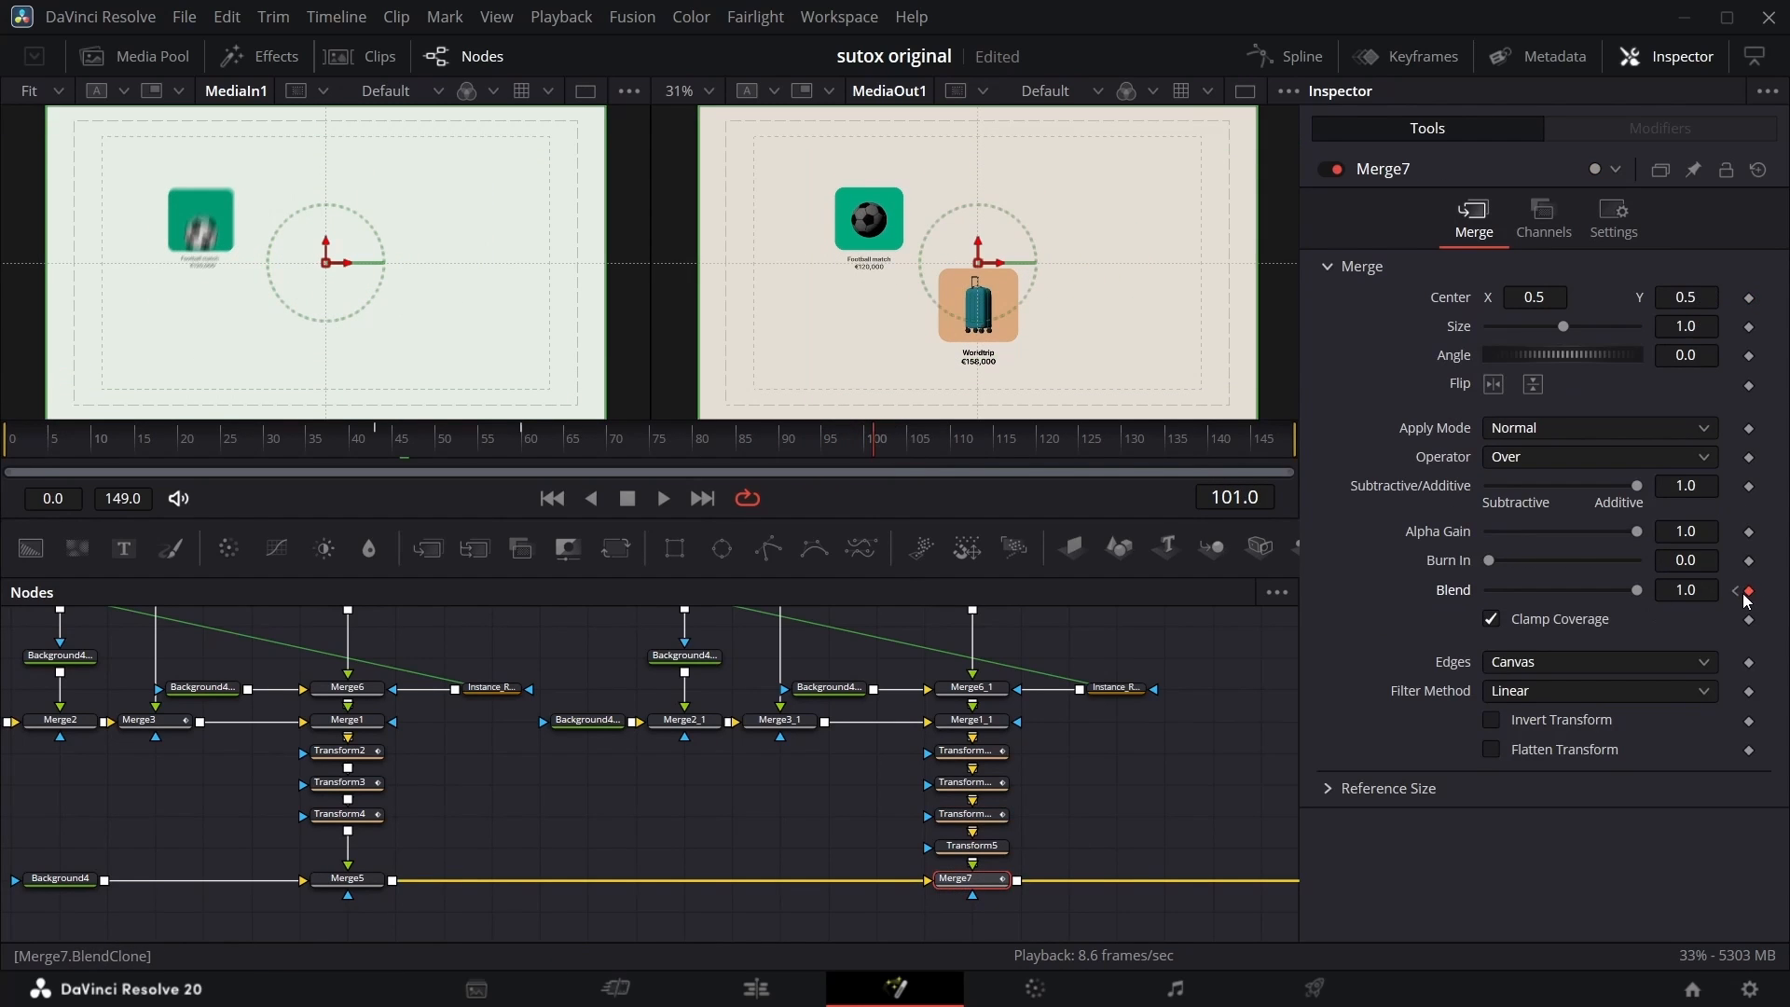
{"action": "key", "text": "Left"}
{"action": "key", "text": "Left"}
{"action": "key", "text": "Left"}
{"action": "key", "text": "Left"}
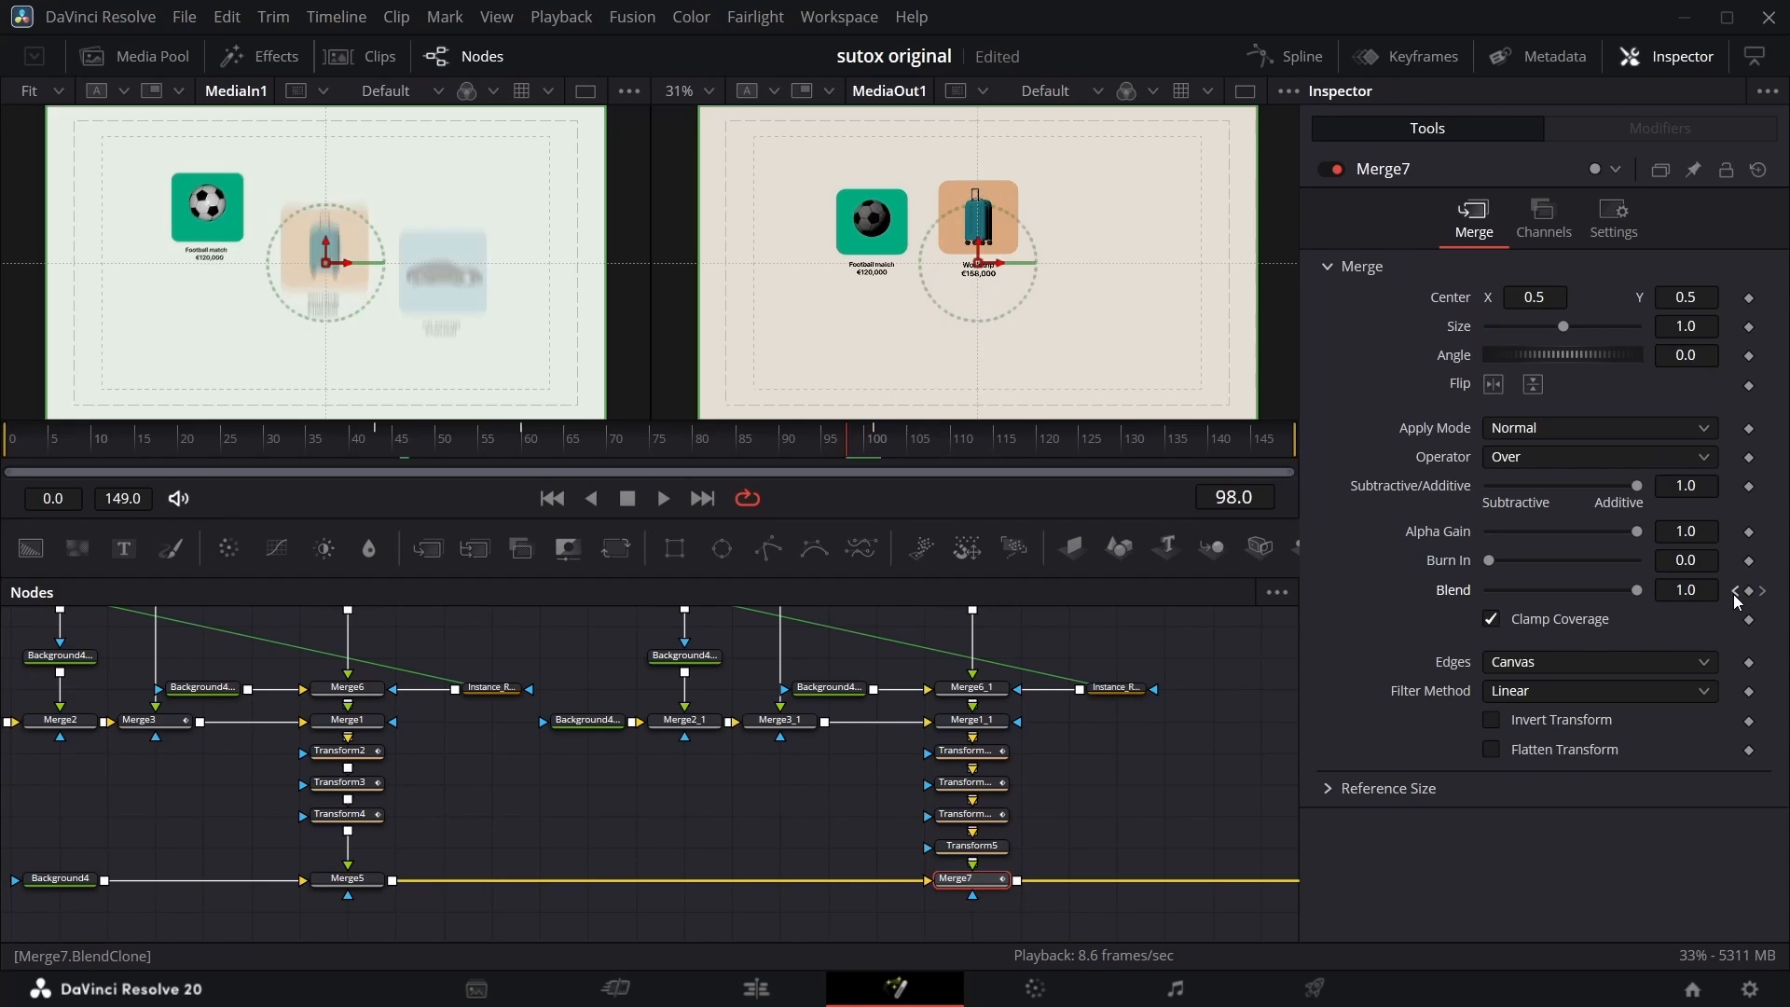
{"action": "key", "text": "Left"}
{"action": "key", "text": "Left"}
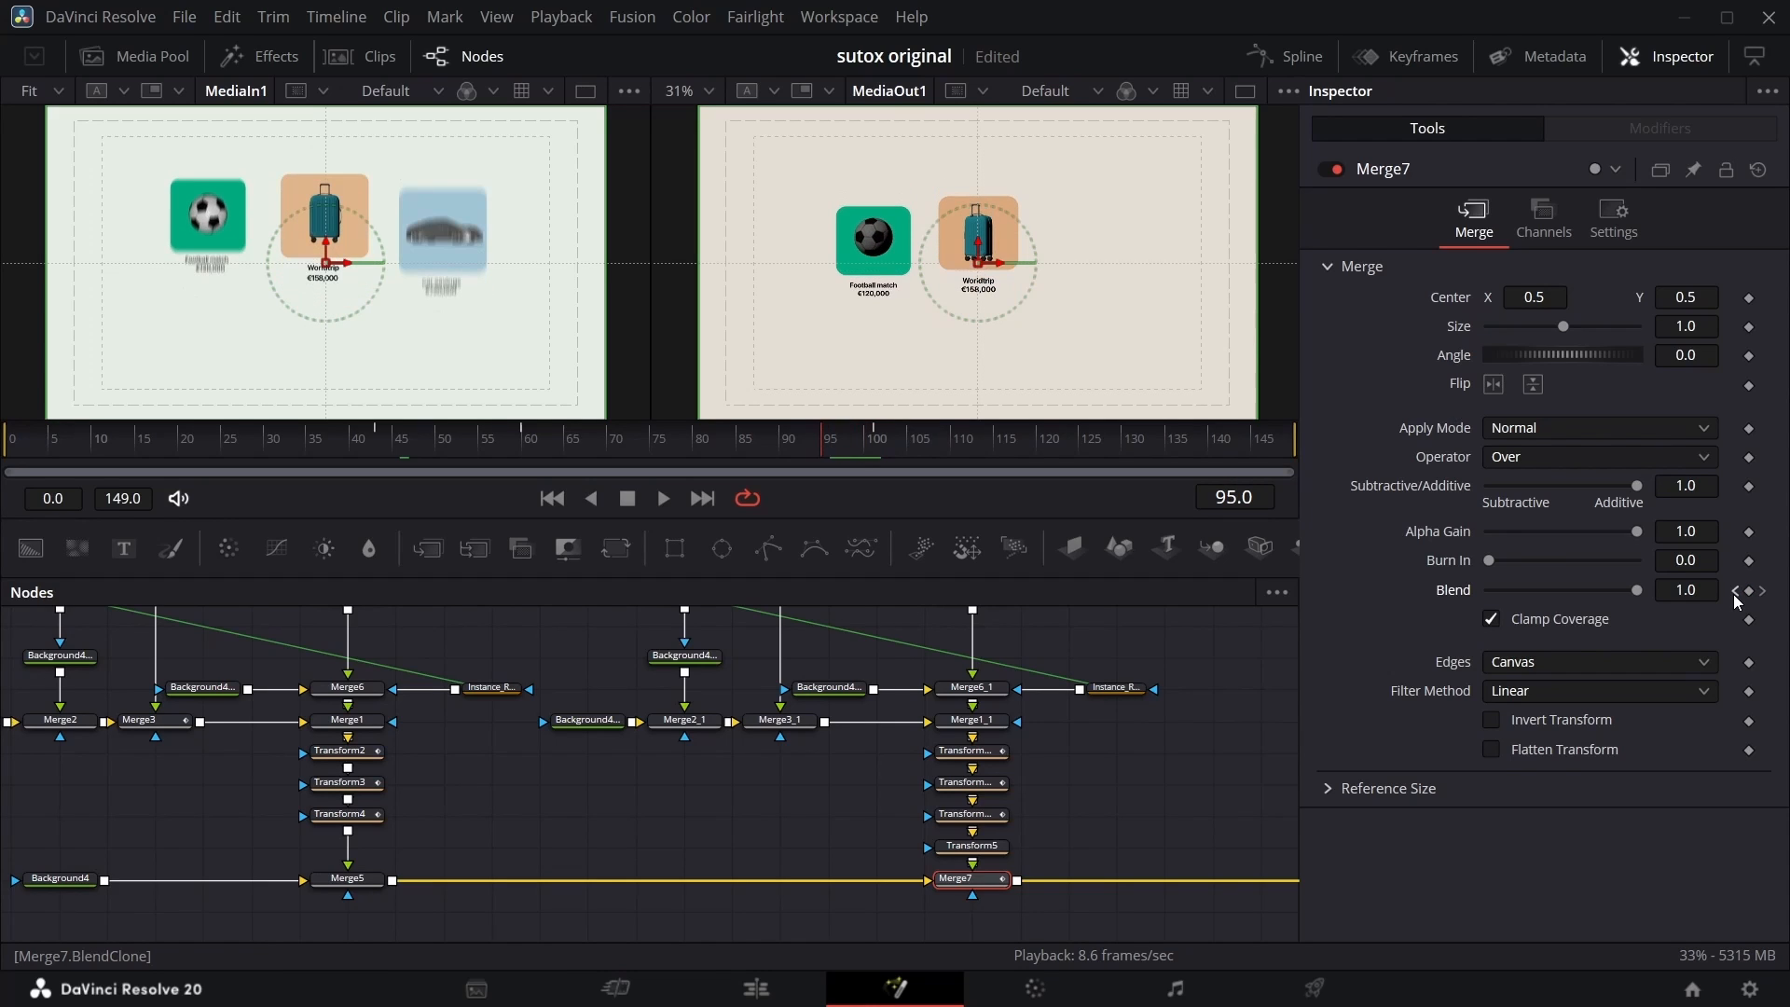
{"action": "left_click", "coordinate": [1750, 591]}
{"action": "left_click", "coordinate": [1767, 593]}
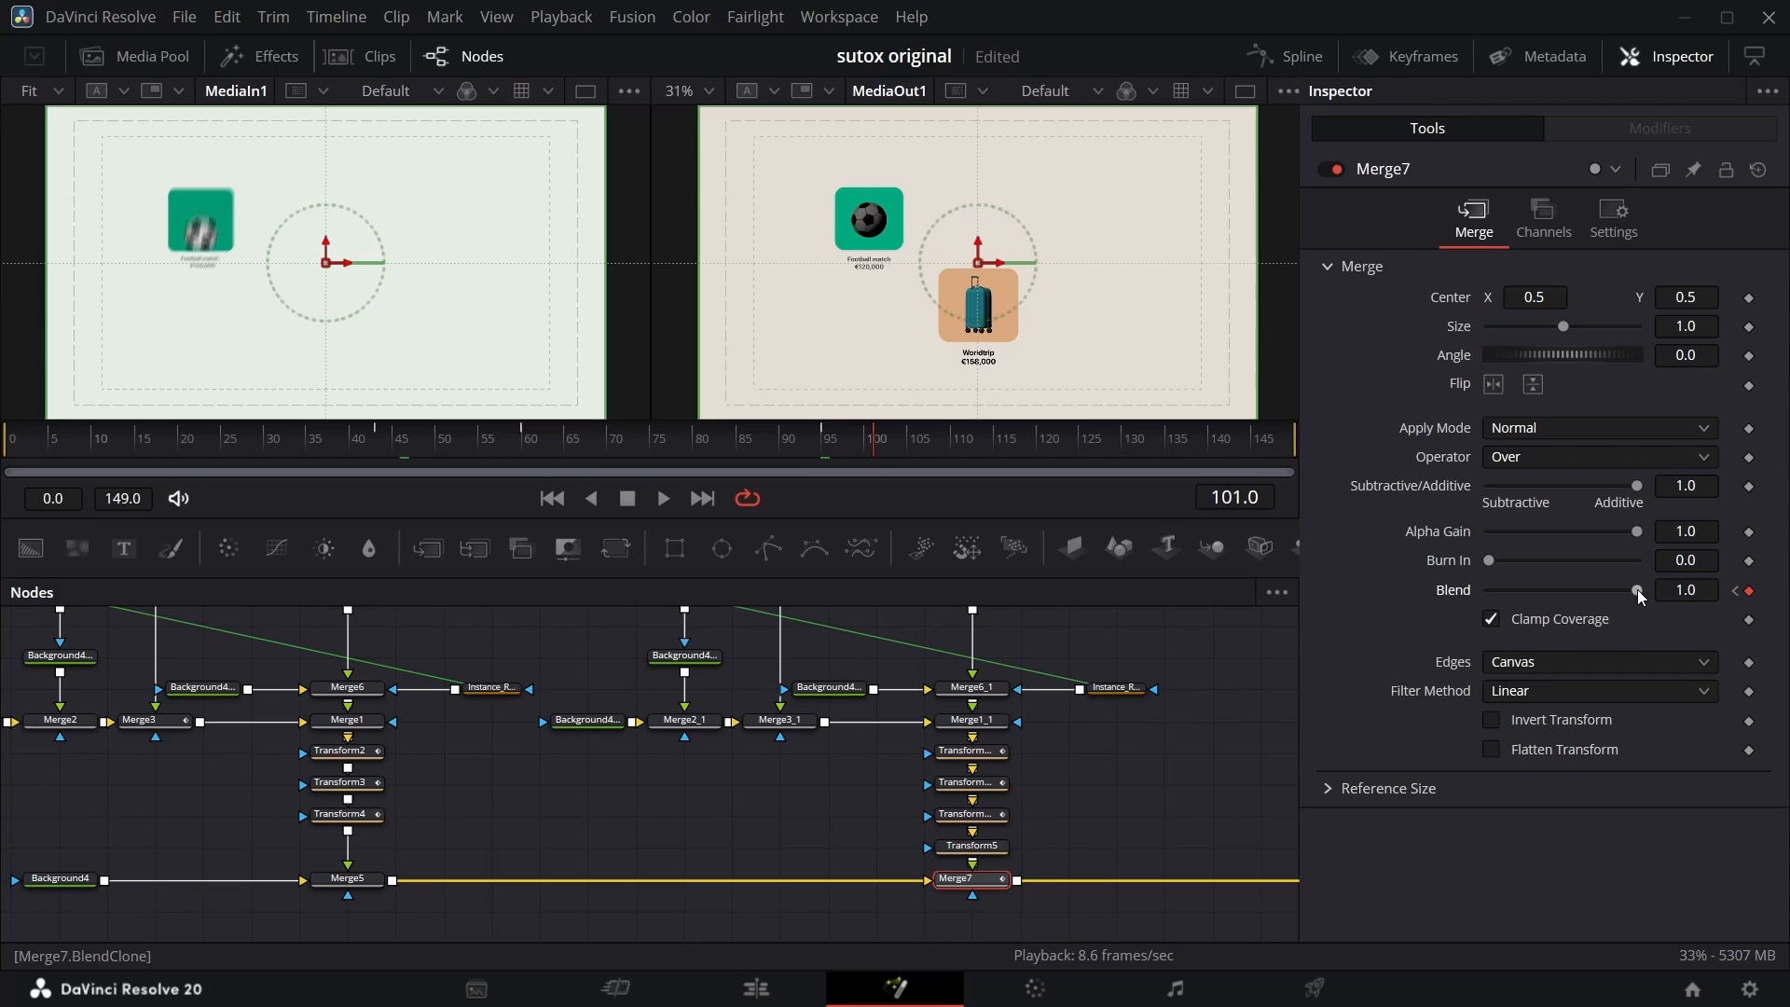
{"action": "left_click_drag", "start_coordinate": [1637, 589], "coordinate": [1212, 579]}
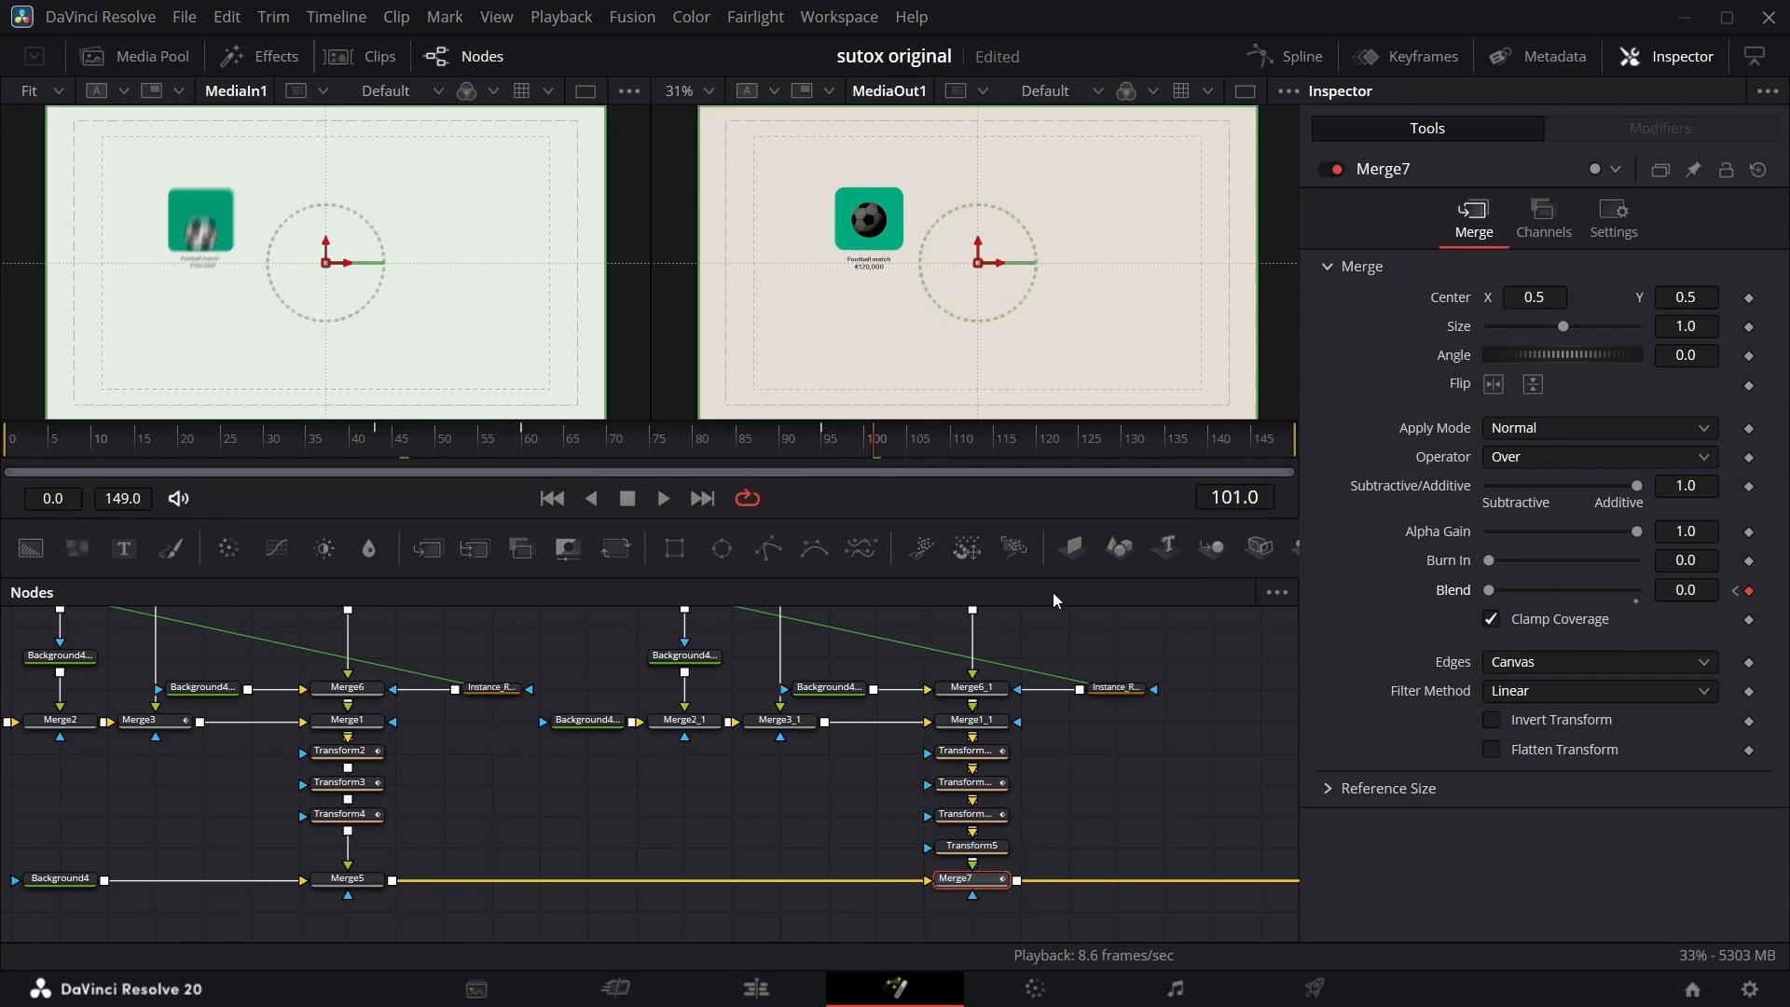
{"action": "key", "text": "ctrl+s"}
{"action": "left_click_drag", "start_coordinate": [868, 453], "coordinate": [841, 419]}
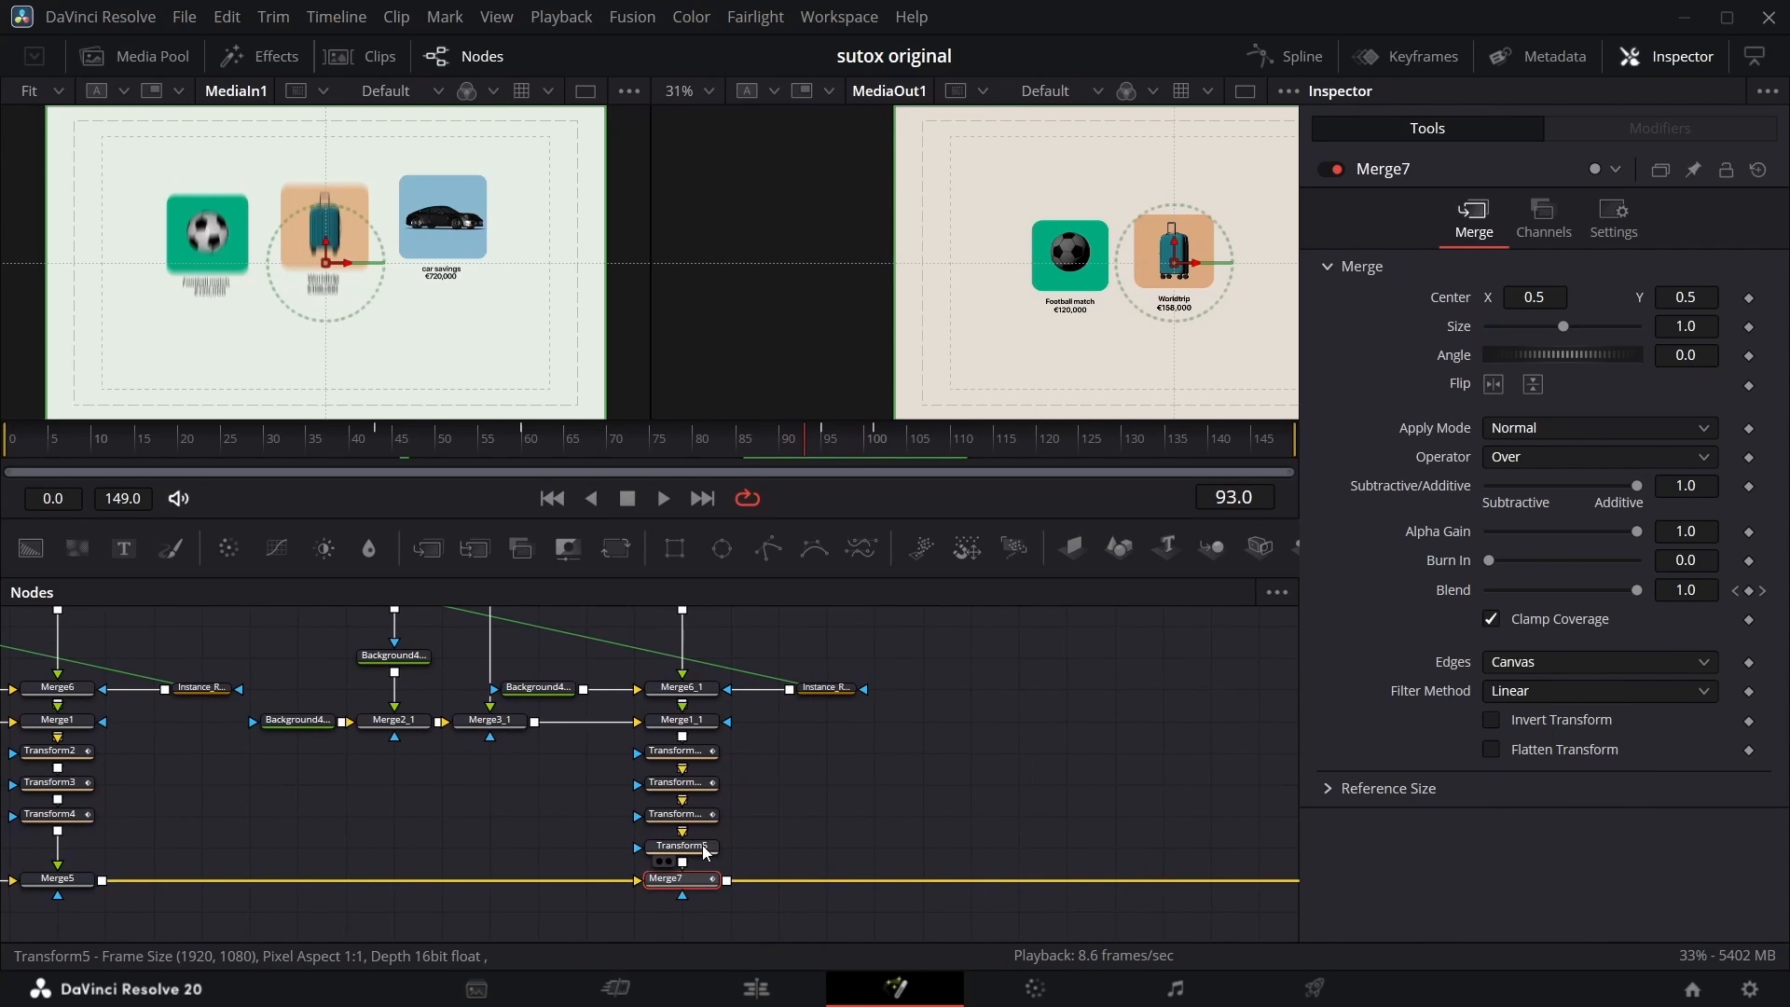
Duplicate the suitcase card's entire node branch, from Suitcase.usdz through Merge7, into empty space beside the original.
{"action": "left_click", "coordinate": [690, 847]}
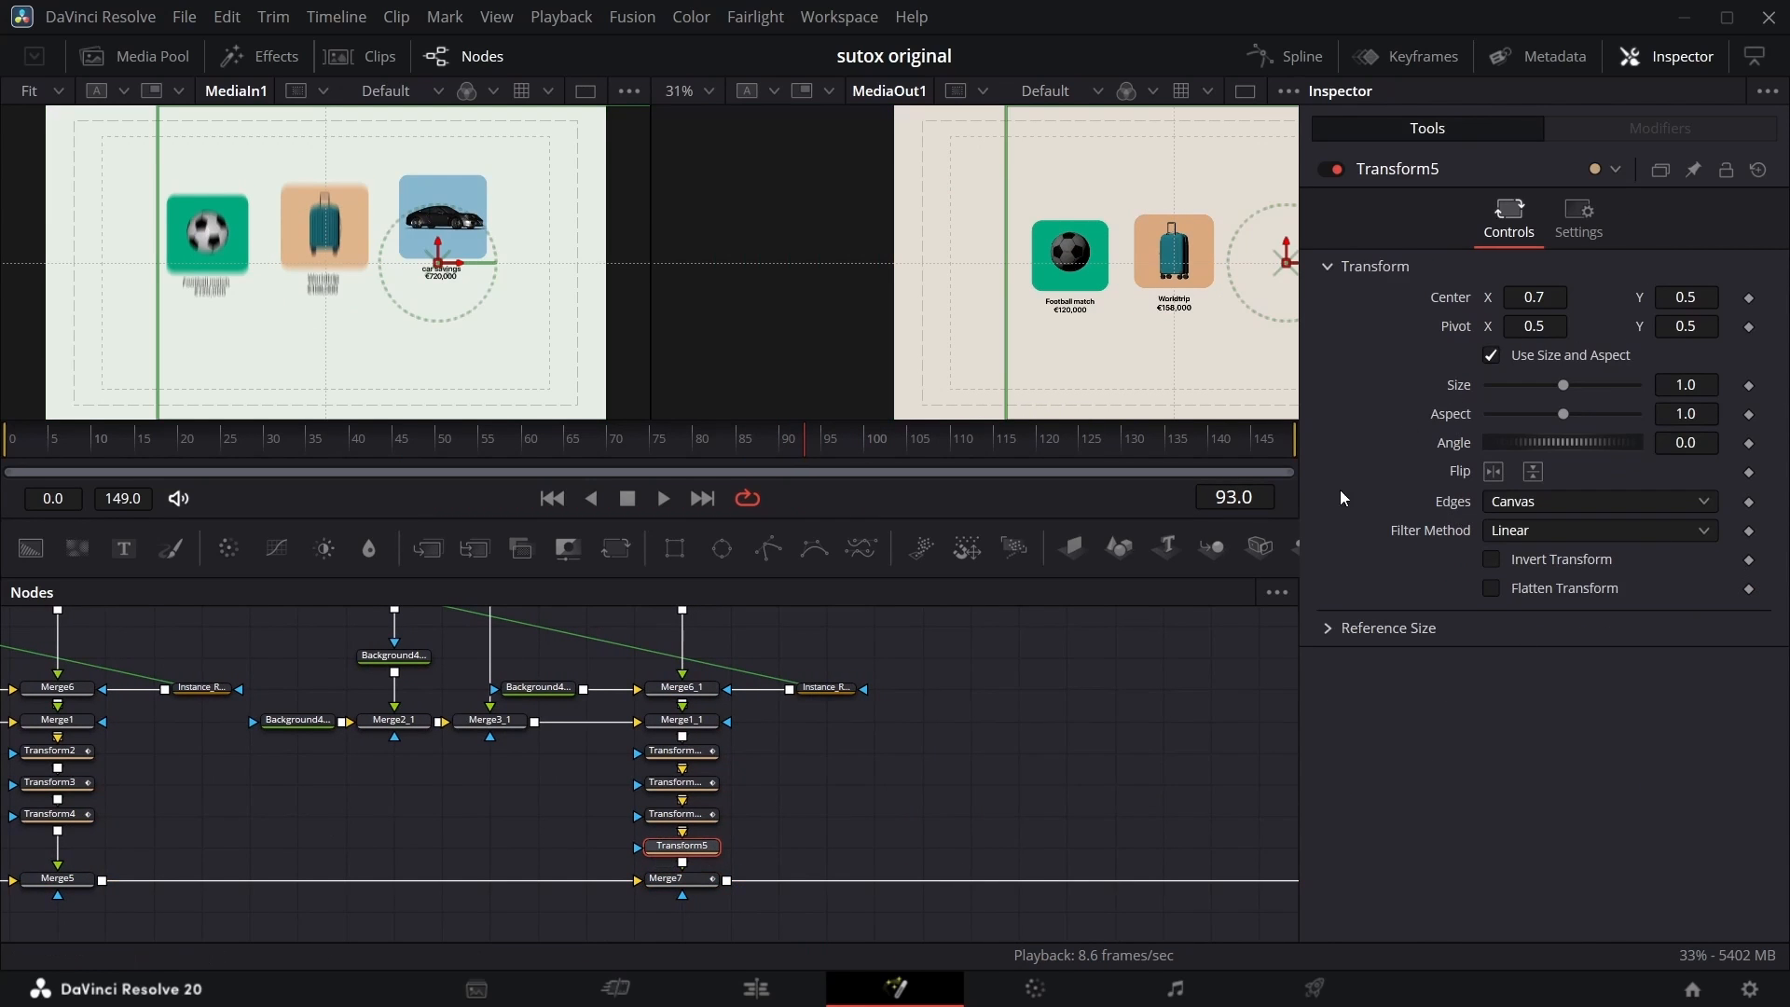
{"action": "scroll", "coordinate": [690, 821], "scroll_direction": "up", "scroll_amount": 3}
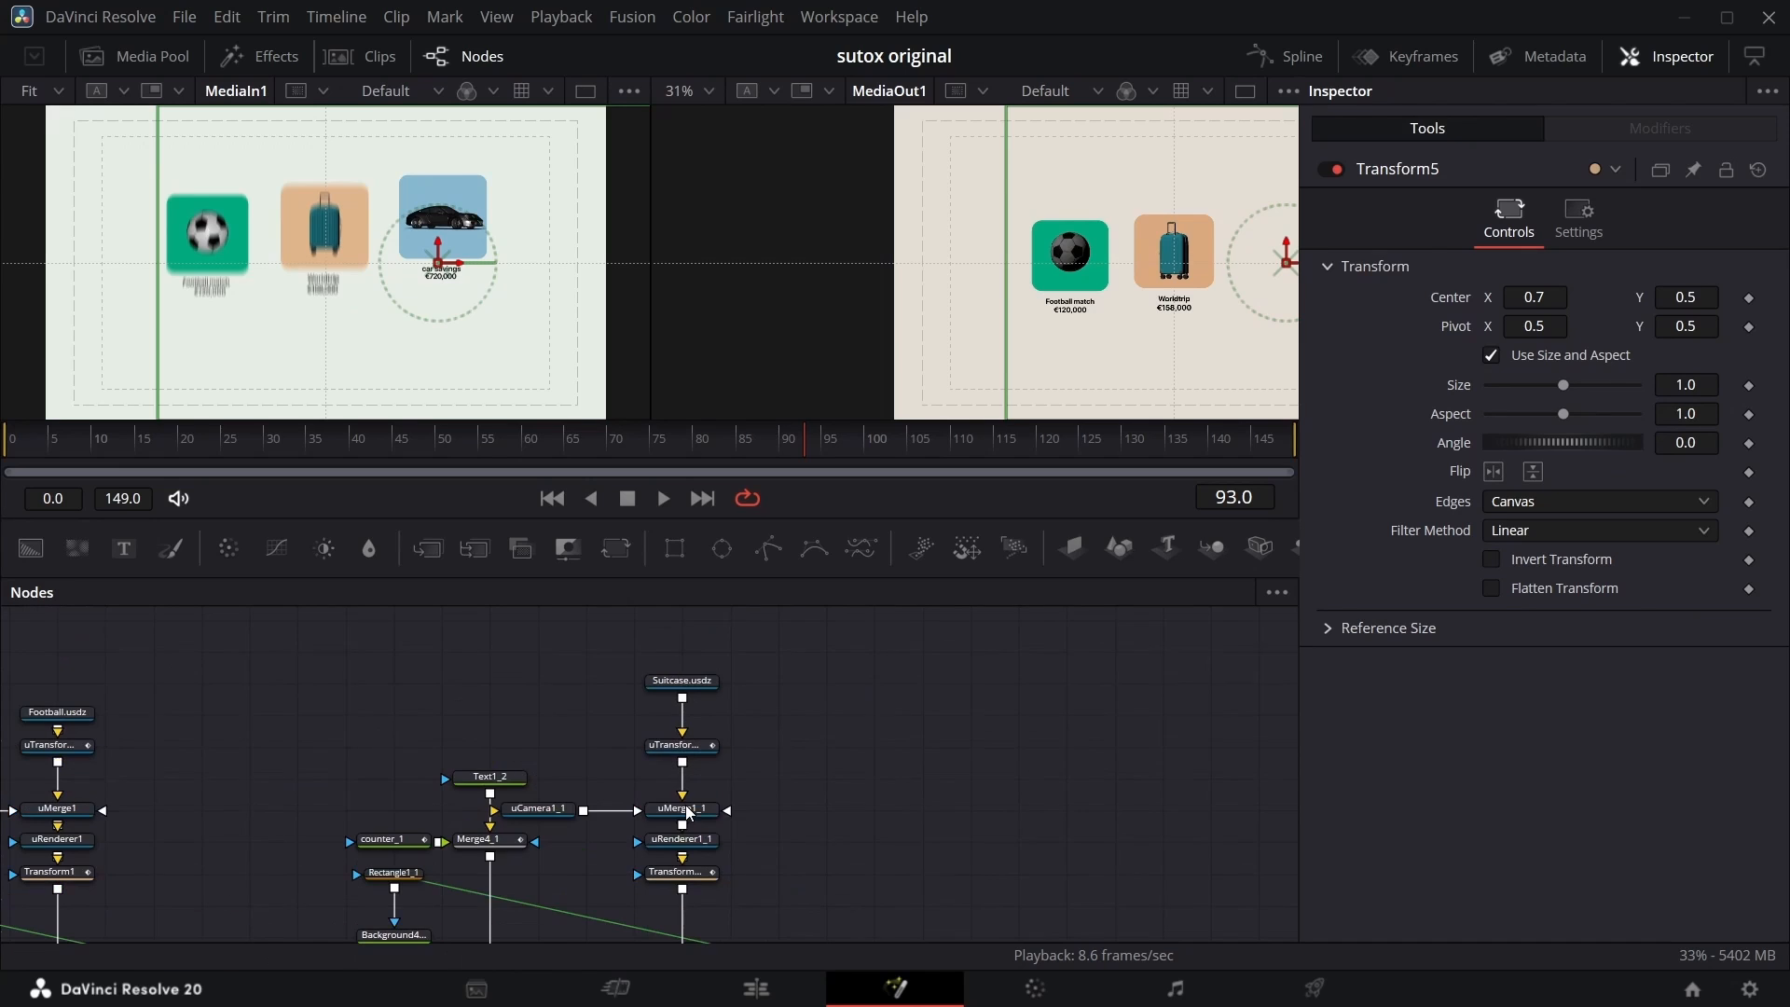
{"action": "left_click", "coordinate": [682, 746]}
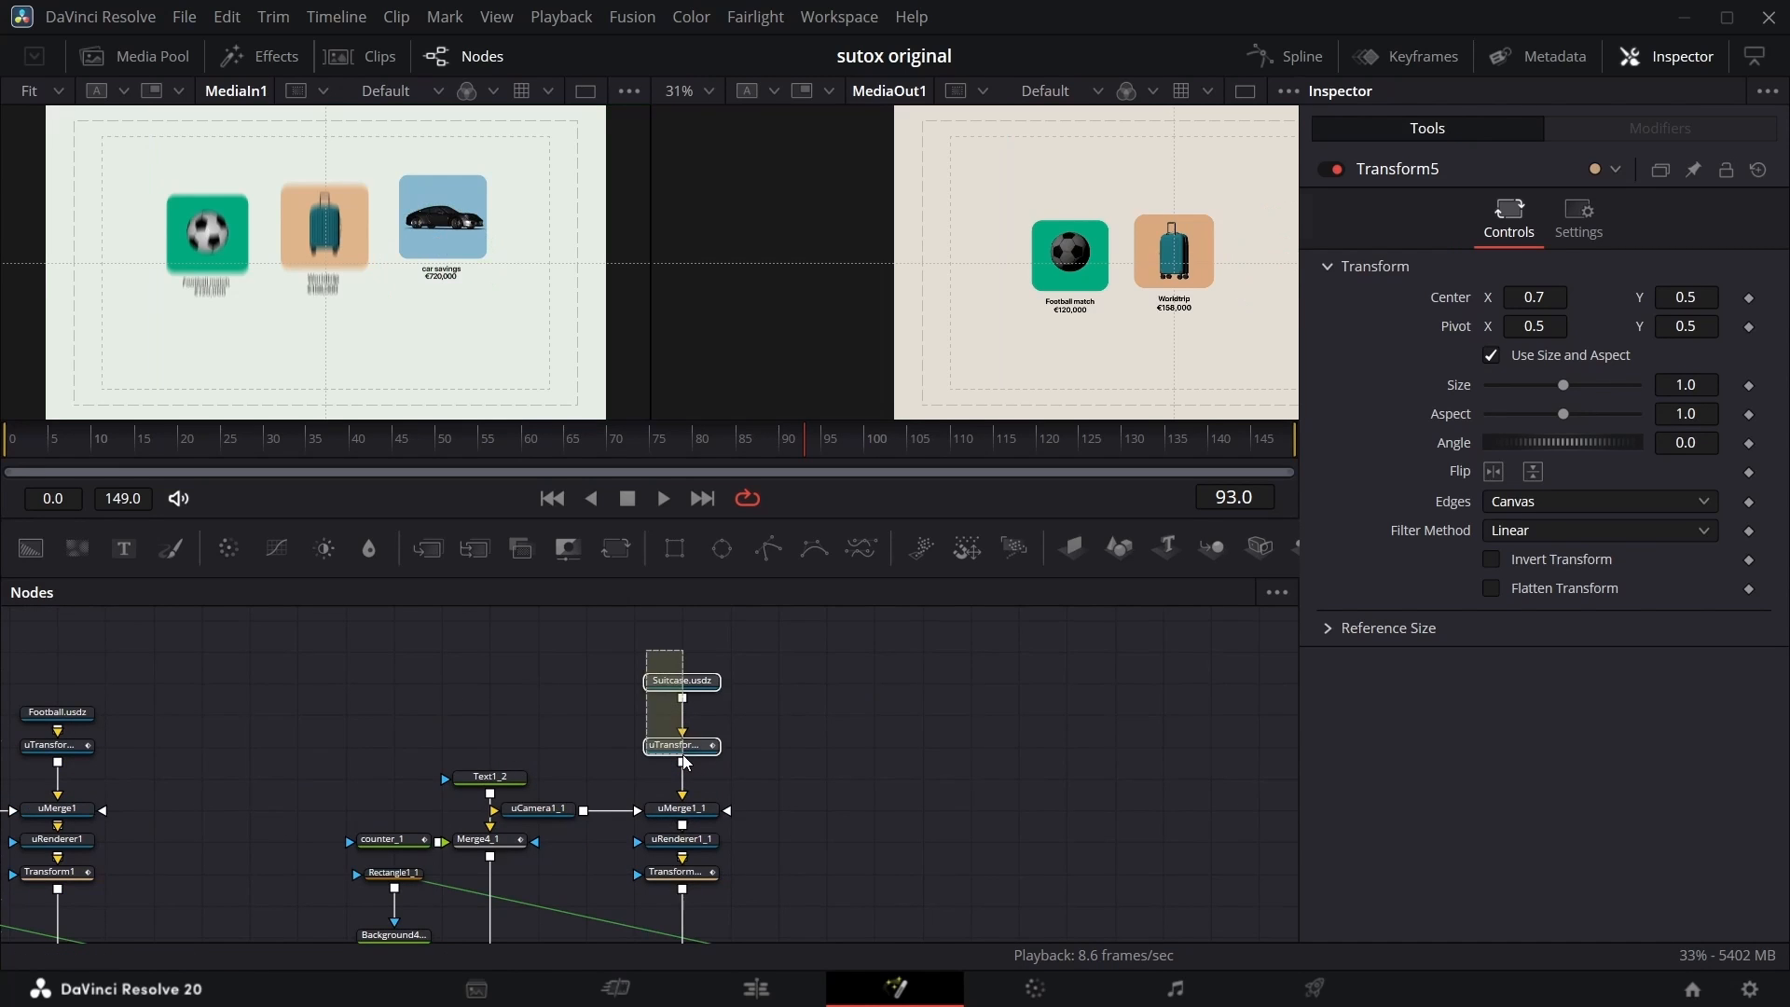
{"action": "left_click_drag", "start_coordinate": [315, 653], "coordinate": [836, 891]}
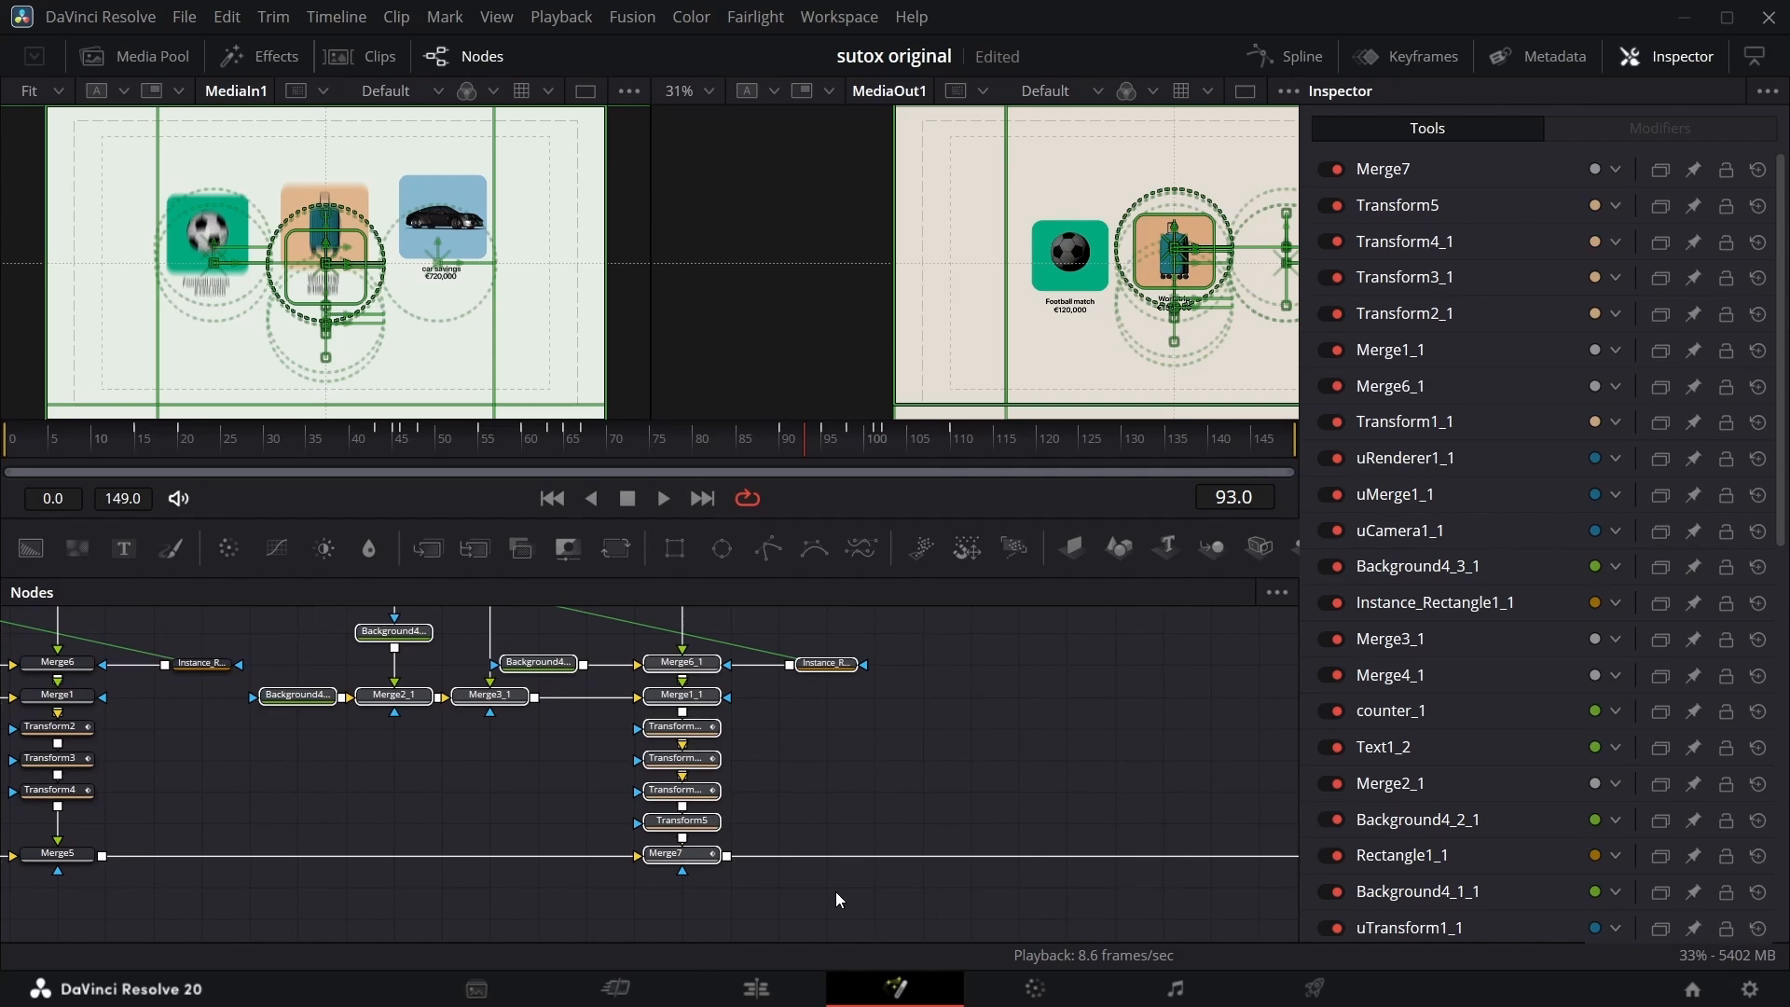
{"action": "scroll", "coordinate": [834, 839], "scroll_direction": "right", "scroll_amount": 10}
{"action": "scroll", "coordinate": [835, 811], "scroll_direction": "up", "scroll_amount": 8}
{"action": "scroll", "coordinate": [802, 818], "scroll_direction": "right", "scroll_amount": 9}
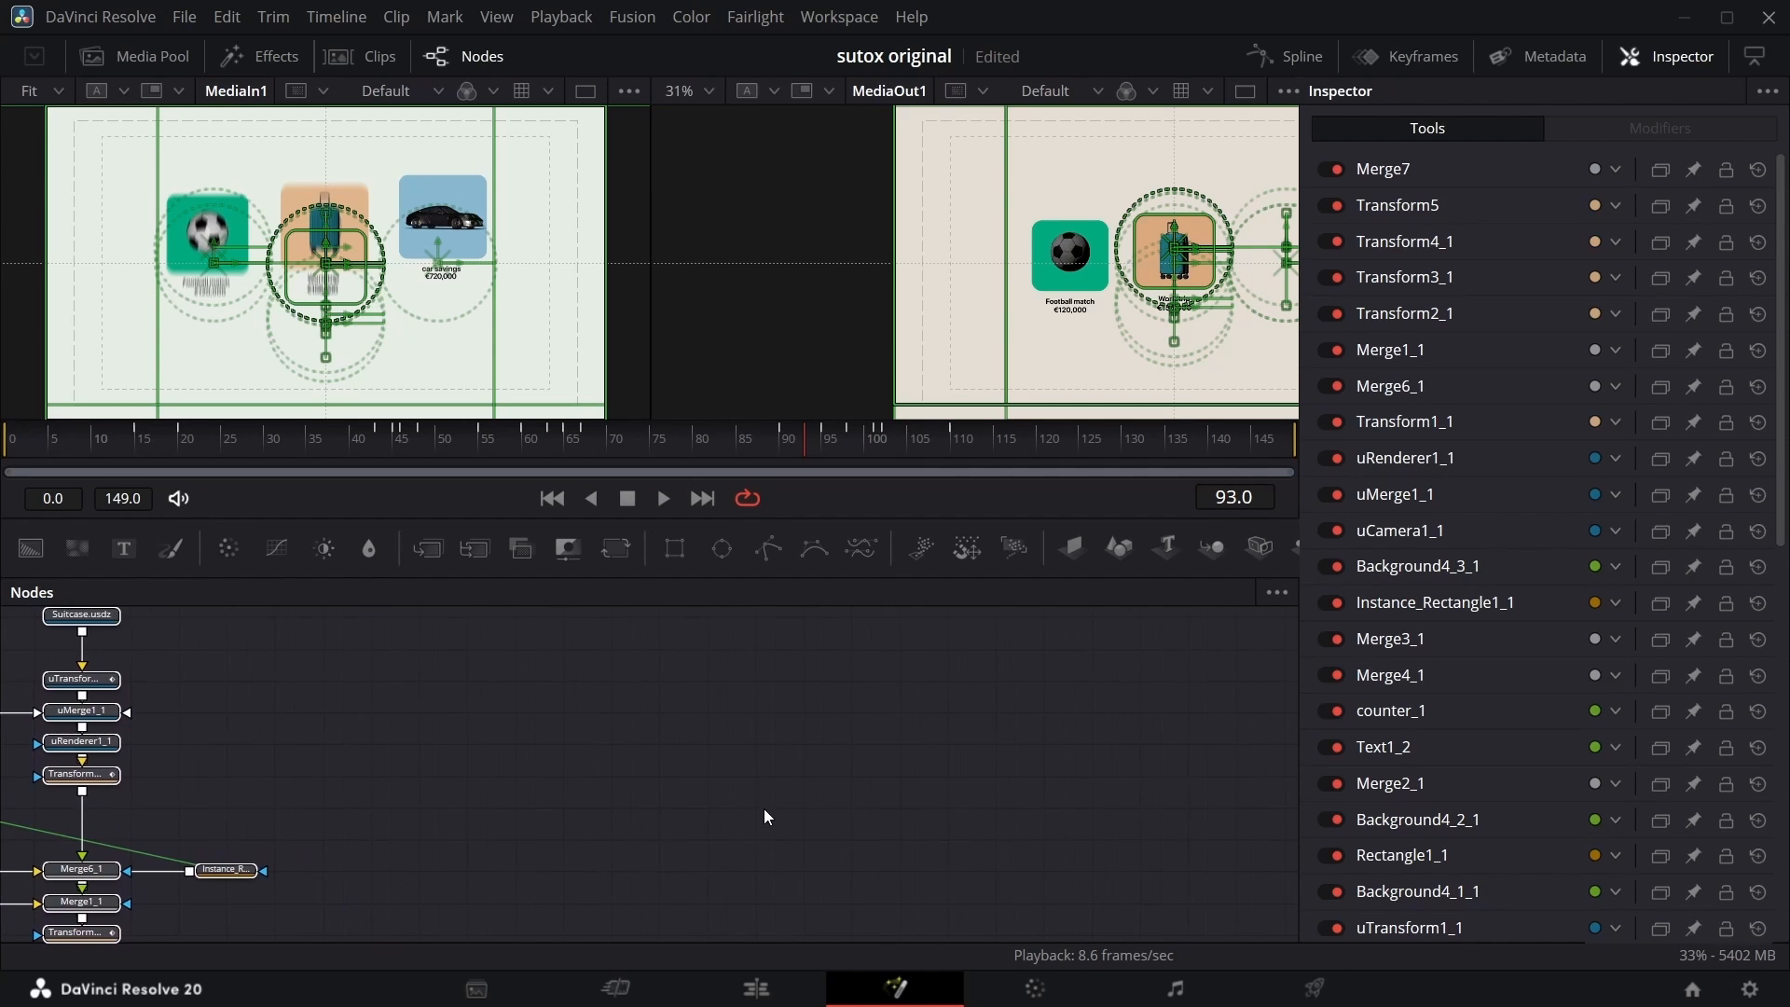
{"action": "scroll", "coordinate": [948, 794], "scroll_direction": "down", "scroll_amount": 7}
{"action": "left_click", "coordinate": [1072, 874]}
{"action": "scroll", "coordinate": [541, 690], "scroll_direction": "left", "scroll_amount": 8}
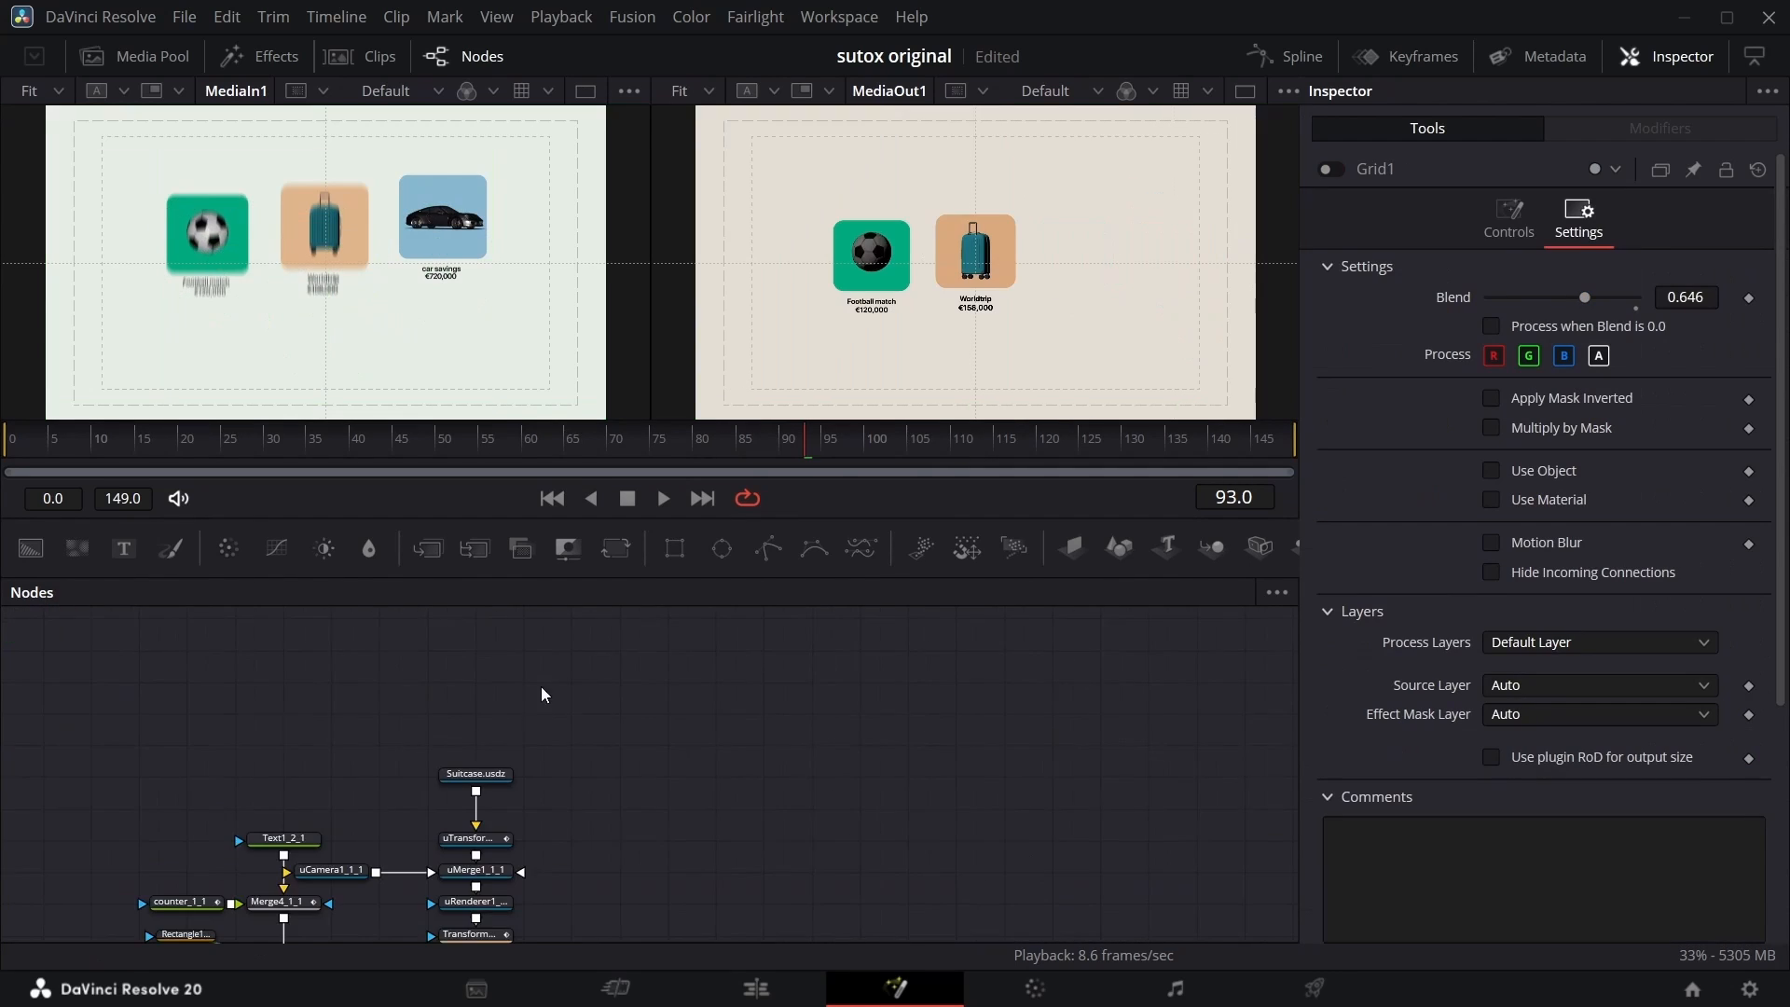
Replace the duplicated branch's Suitcase.usdz node with the FREE_Porsche model, feeding it into uTransform1_1_1.
{"action": "scroll", "coordinate": [539, 709], "scroll_direction": "up", "scroll_amount": 3}
{"action": "scroll", "coordinate": [511, 670], "scroll_direction": "up", "scroll_amount": 2}
{"action": "scroll", "coordinate": [511, 670], "scroll_direction": "up", "scroll_amount": 2}
{"action": "left_click", "coordinate": [494, 772]}
{"action": "key", "text": "Delete"}
{"action": "left_click", "coordinate": [147, 63]}
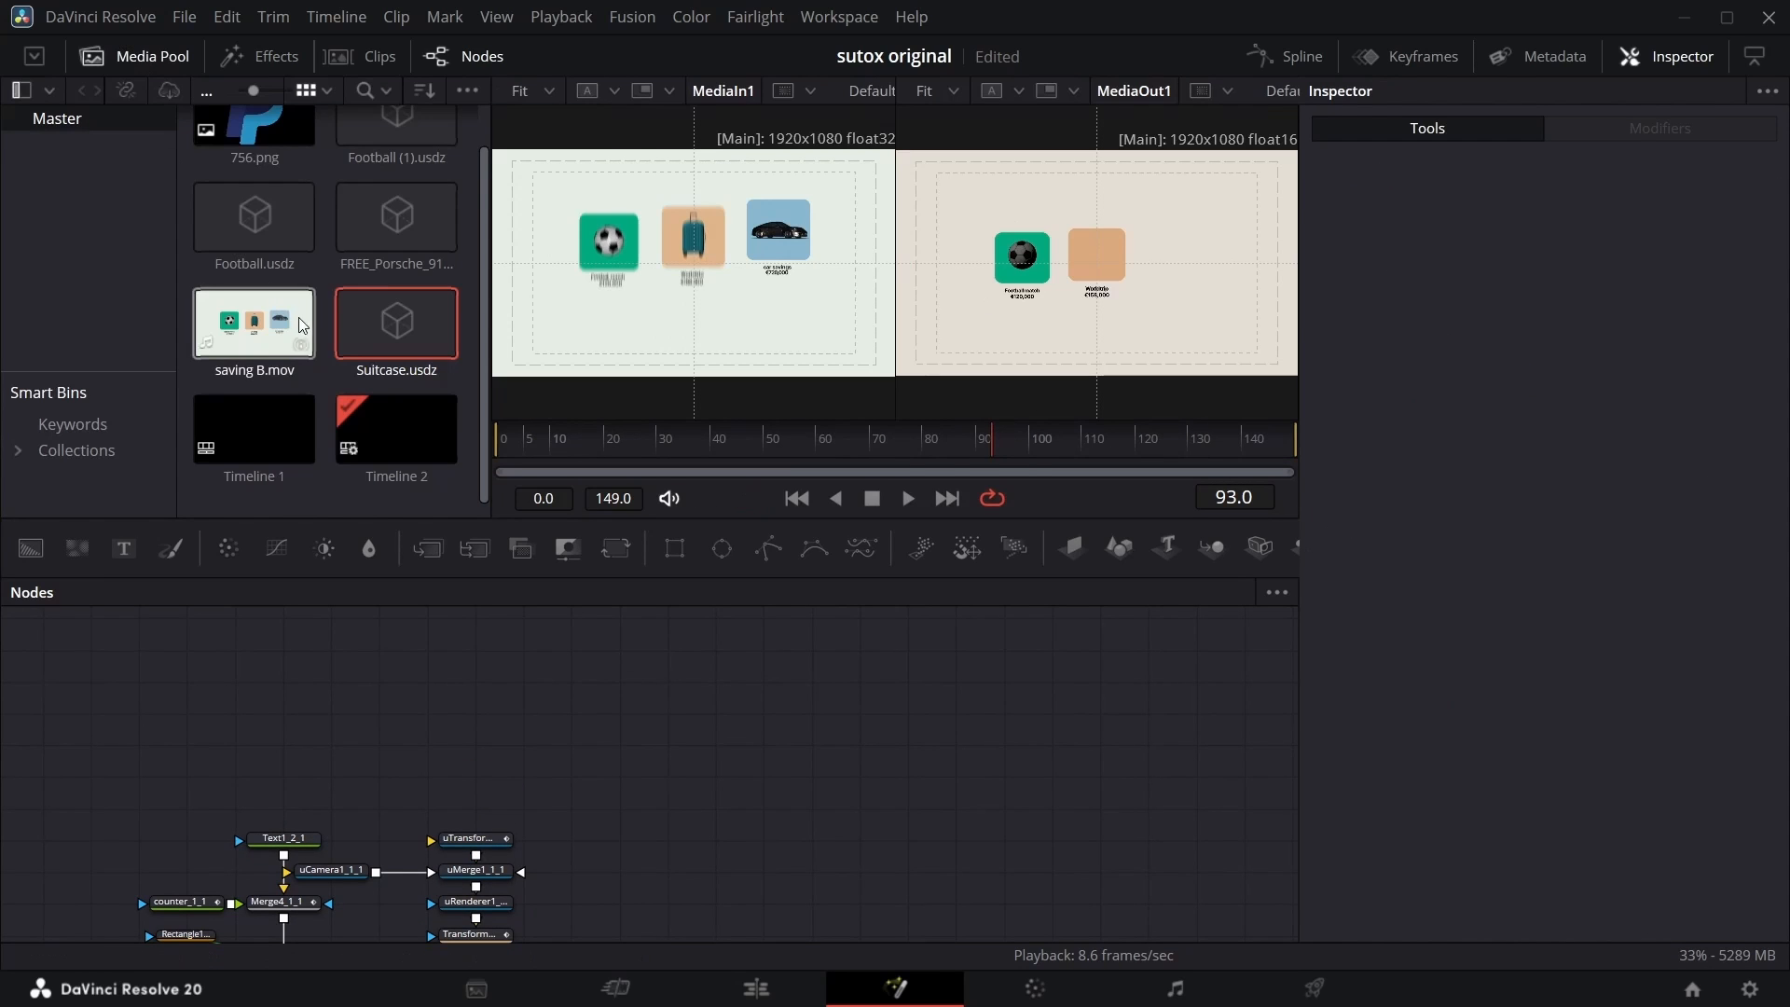
{"action": "left_click_drag", "start_coordinate": [397, 216], "coordinate": [457, 680]}
{"action": "left_click_drag", "start_coordinate": [472, 774], "coordinate": [475, 774]}
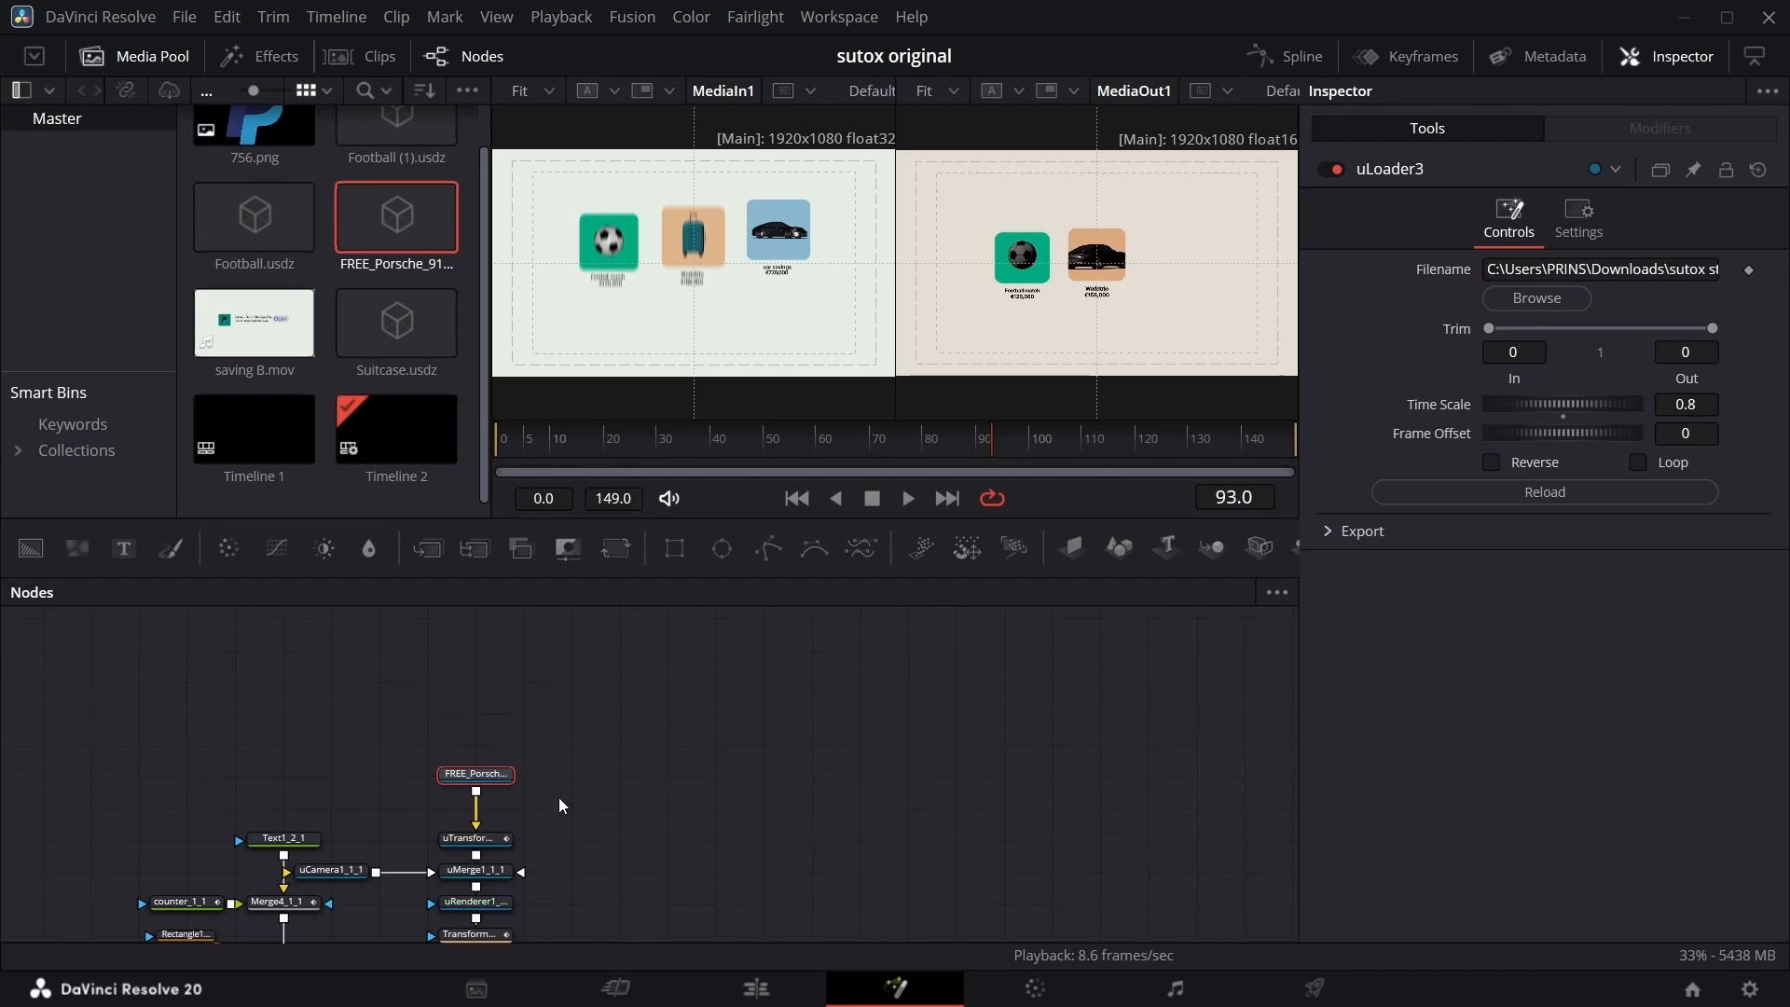
Offset the duplicated card horizontally by setting Transform5_1's Center X to 0.903.
{"action": "scroll", "coordinate": [457, 741], "scroll_direction": "down", "scroll_amount": 8}
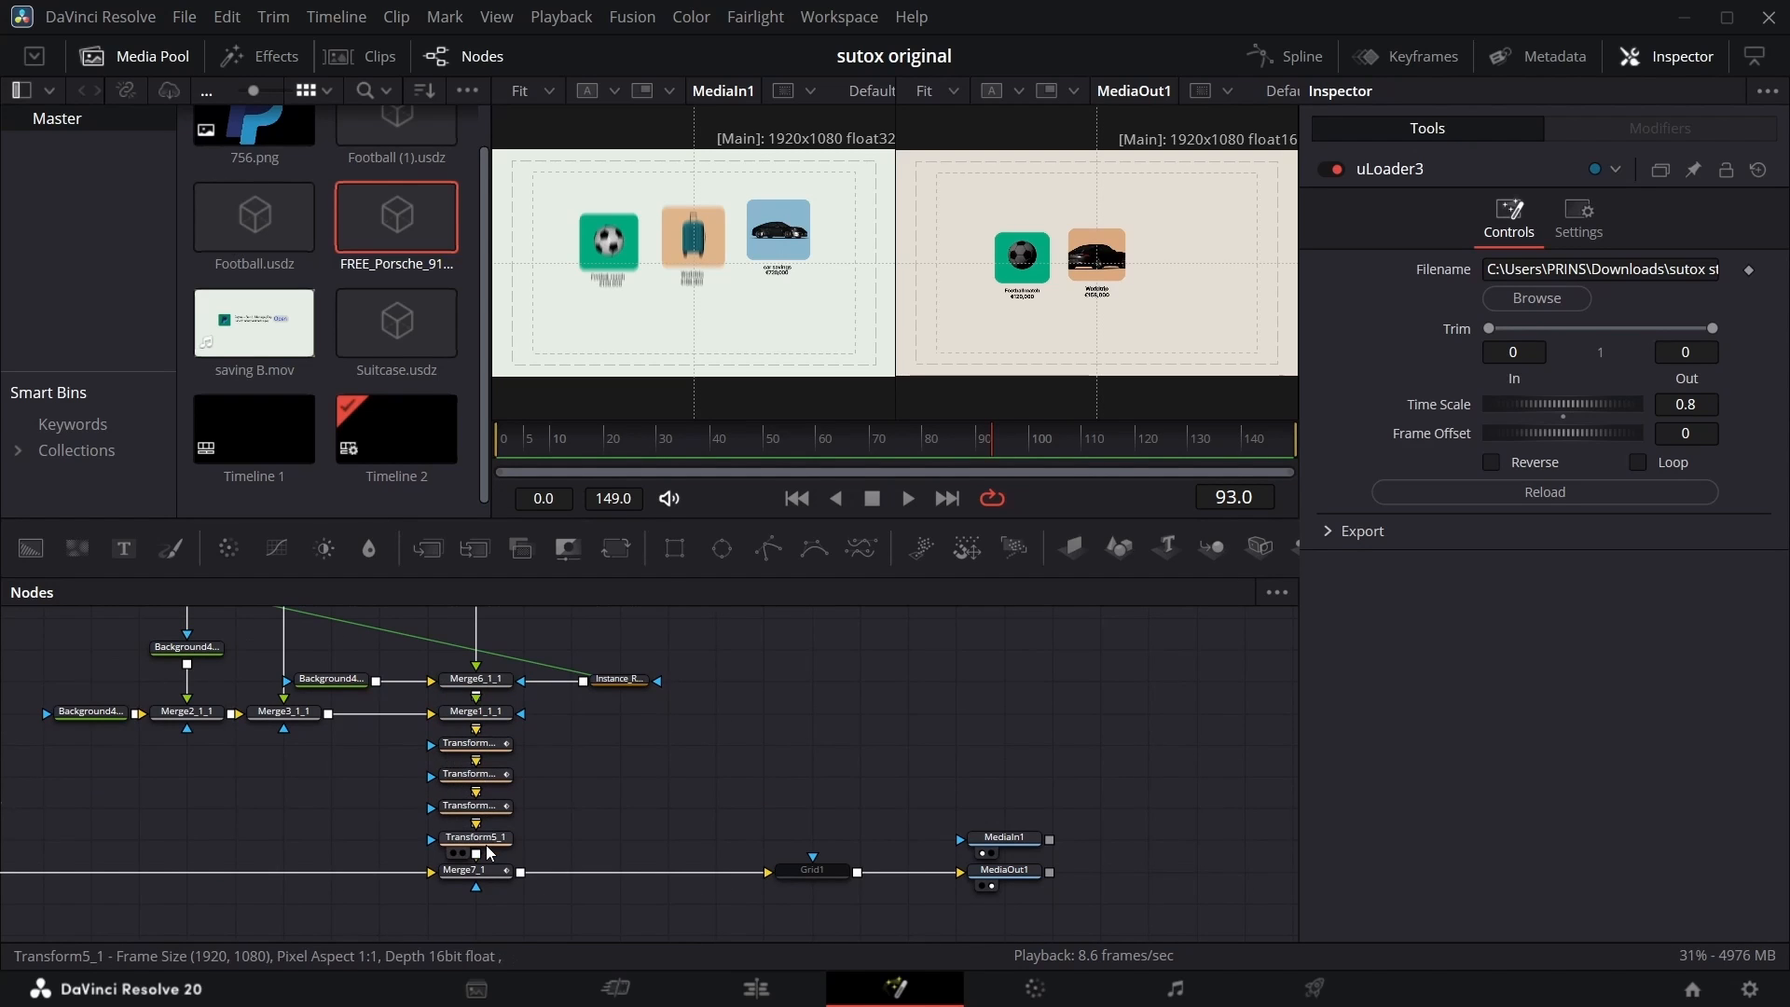
{"action": "left_click", "coordinate": [491, 848]}
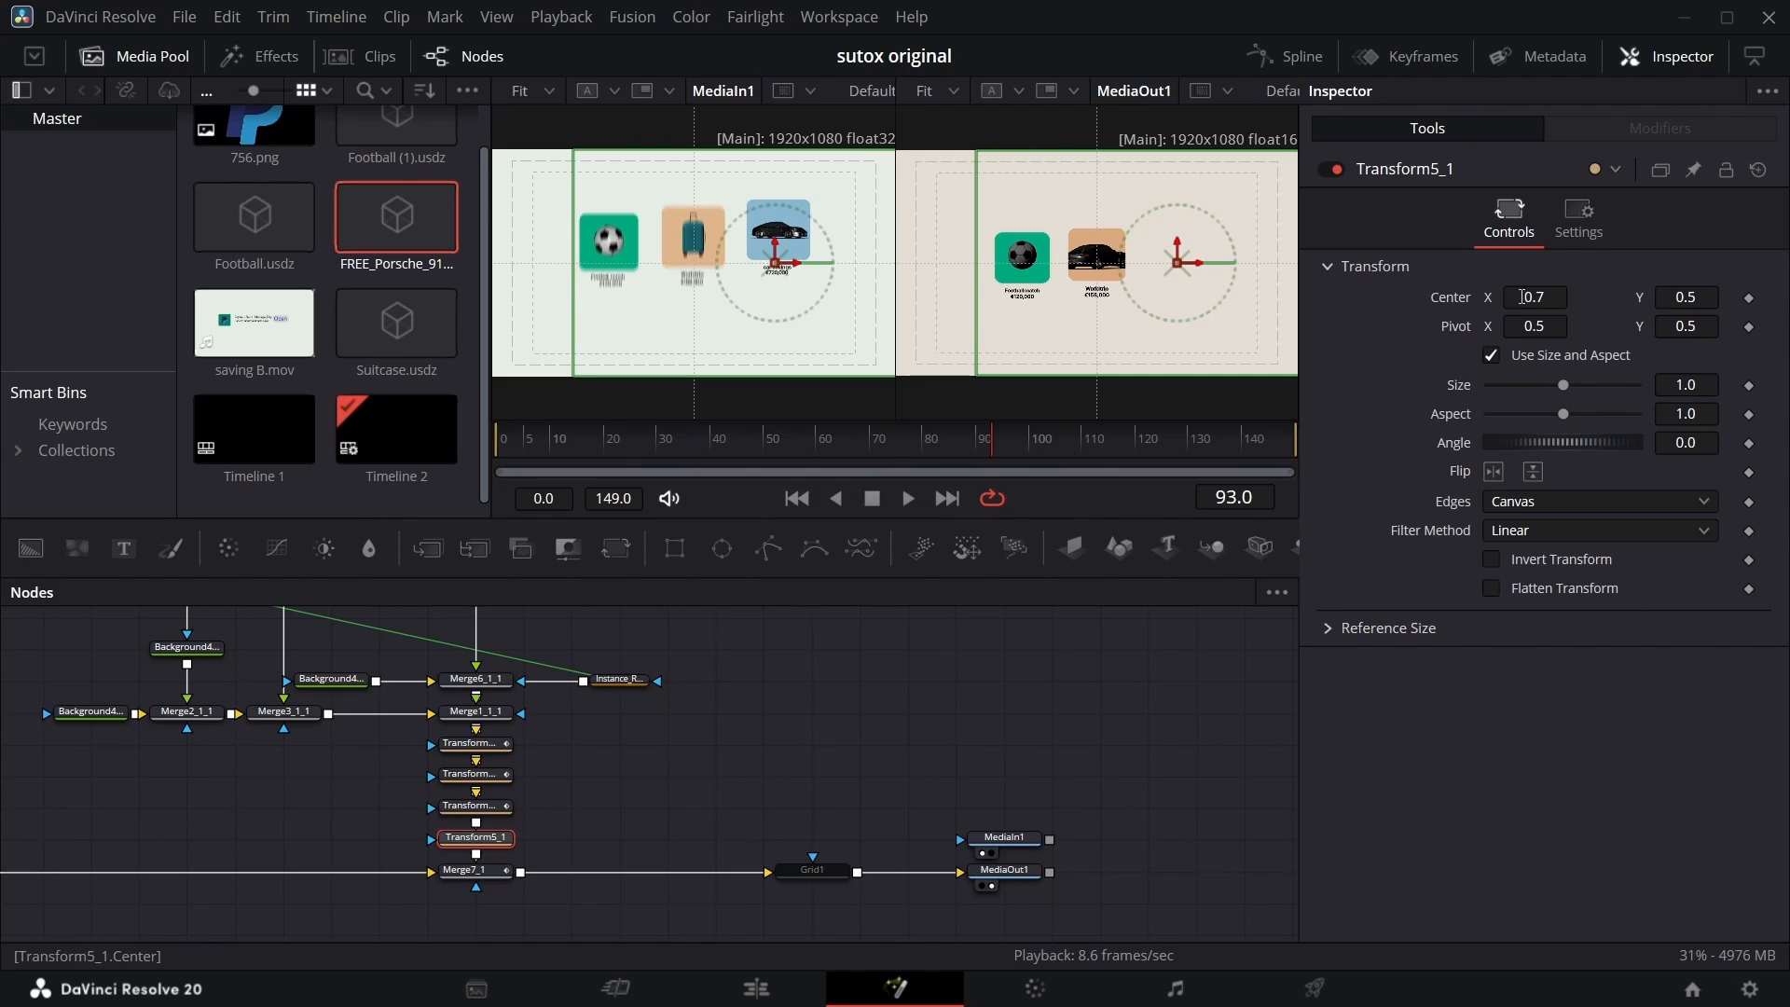
{"action": "left_click_drag", "start_coordinate": [1522, 297], "coordinate": [1712, 297]}
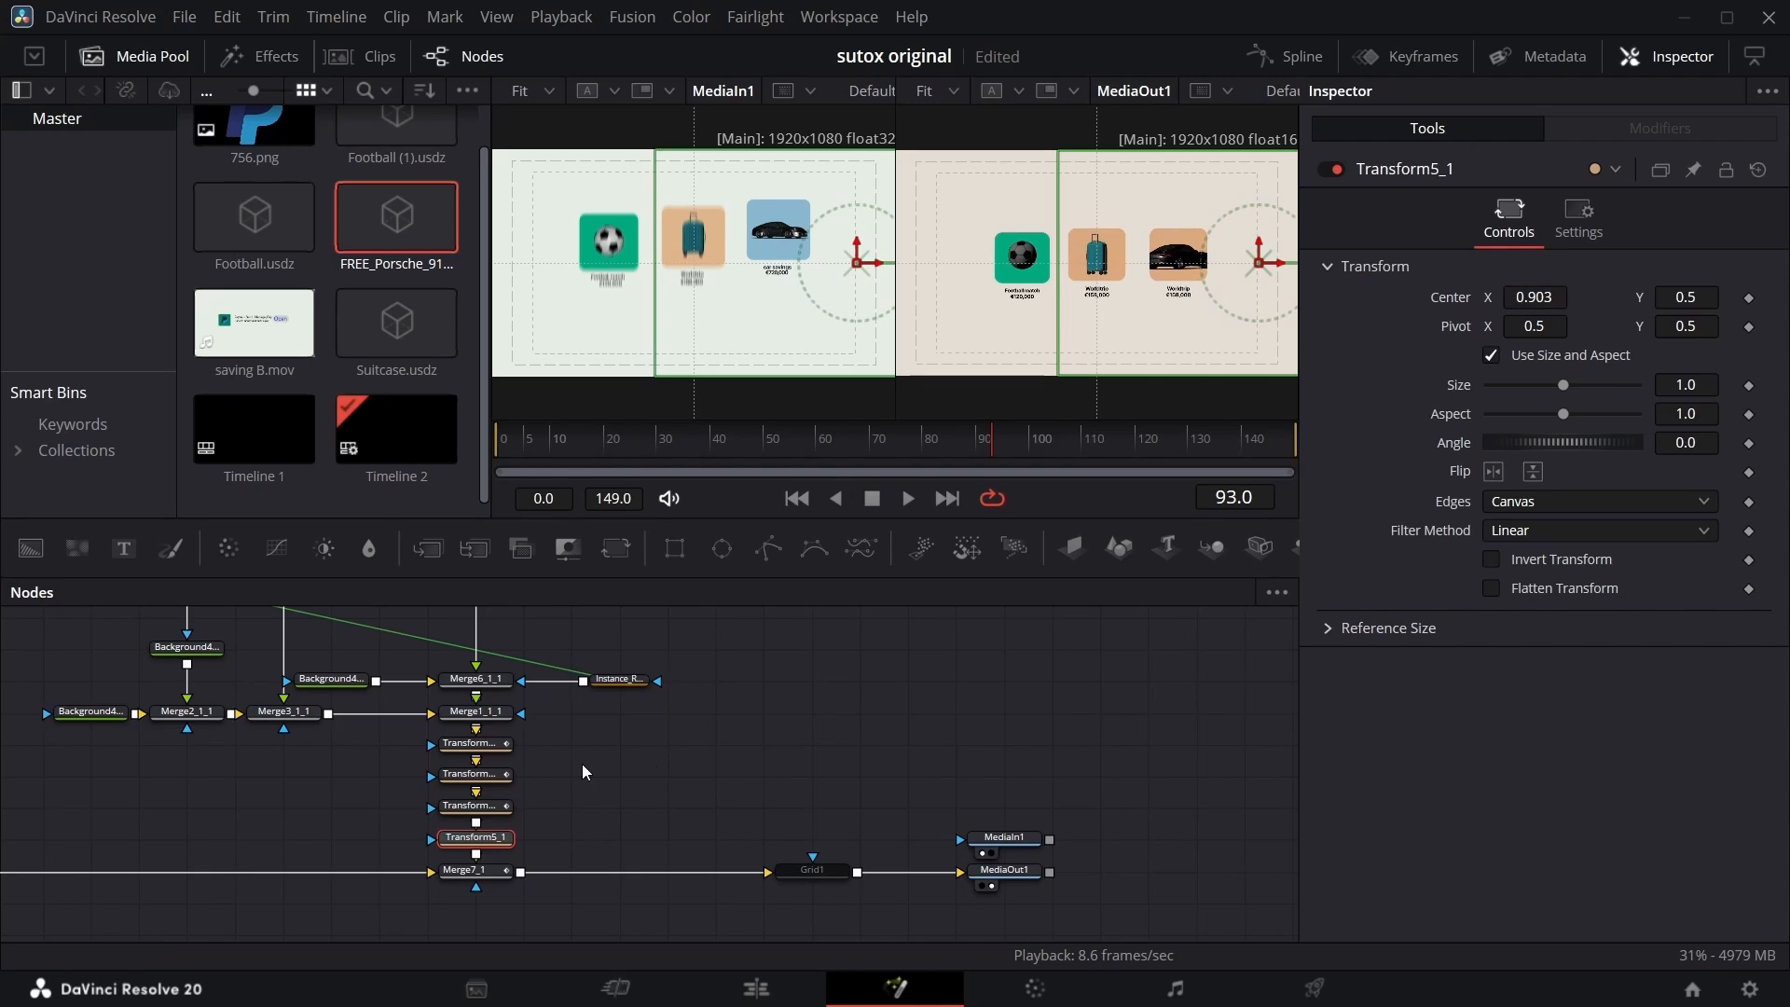
{"action": "scroll", "coordinate": [580, 763], "scroll_direction": "up", "scroll_amount": 3}
{"action": "scroll", "coordinate": [494, 744], "scroll_direction": "up", "scroll_amount": 3}
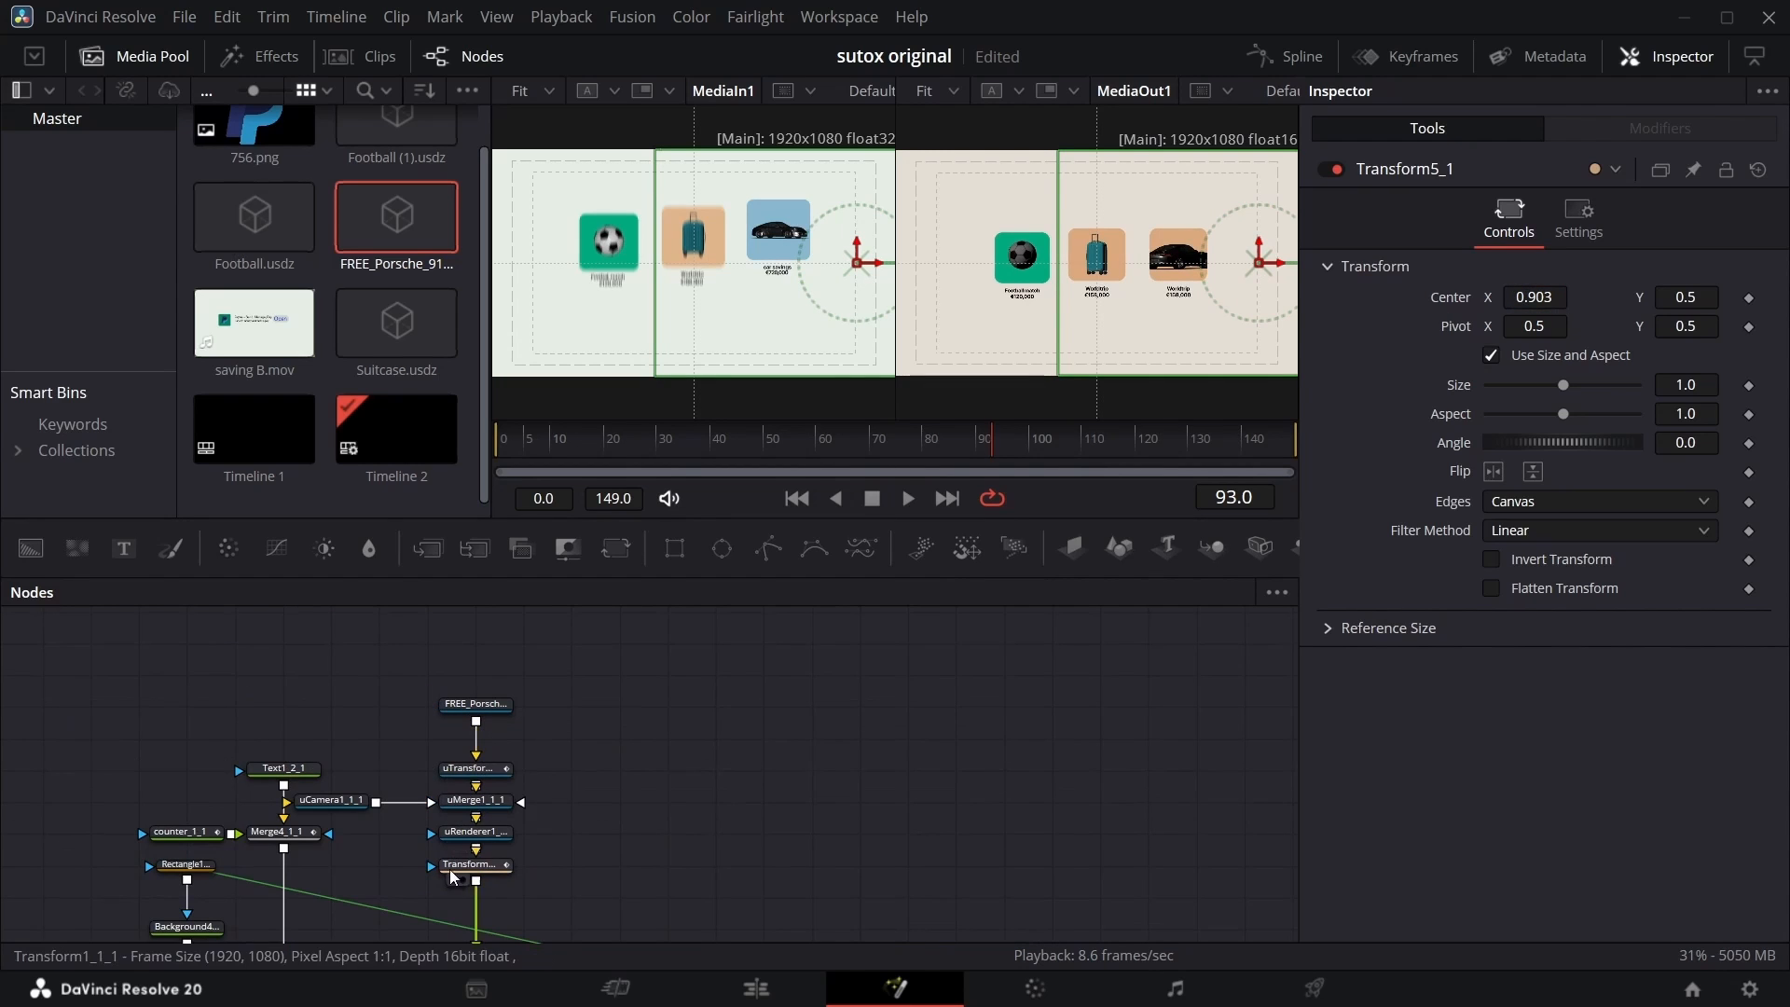
Resize the car model by setting uTransform1_1_1's locked Scale to 0.0035.
{"action": "left_click", "coordinate": [478, 877]}
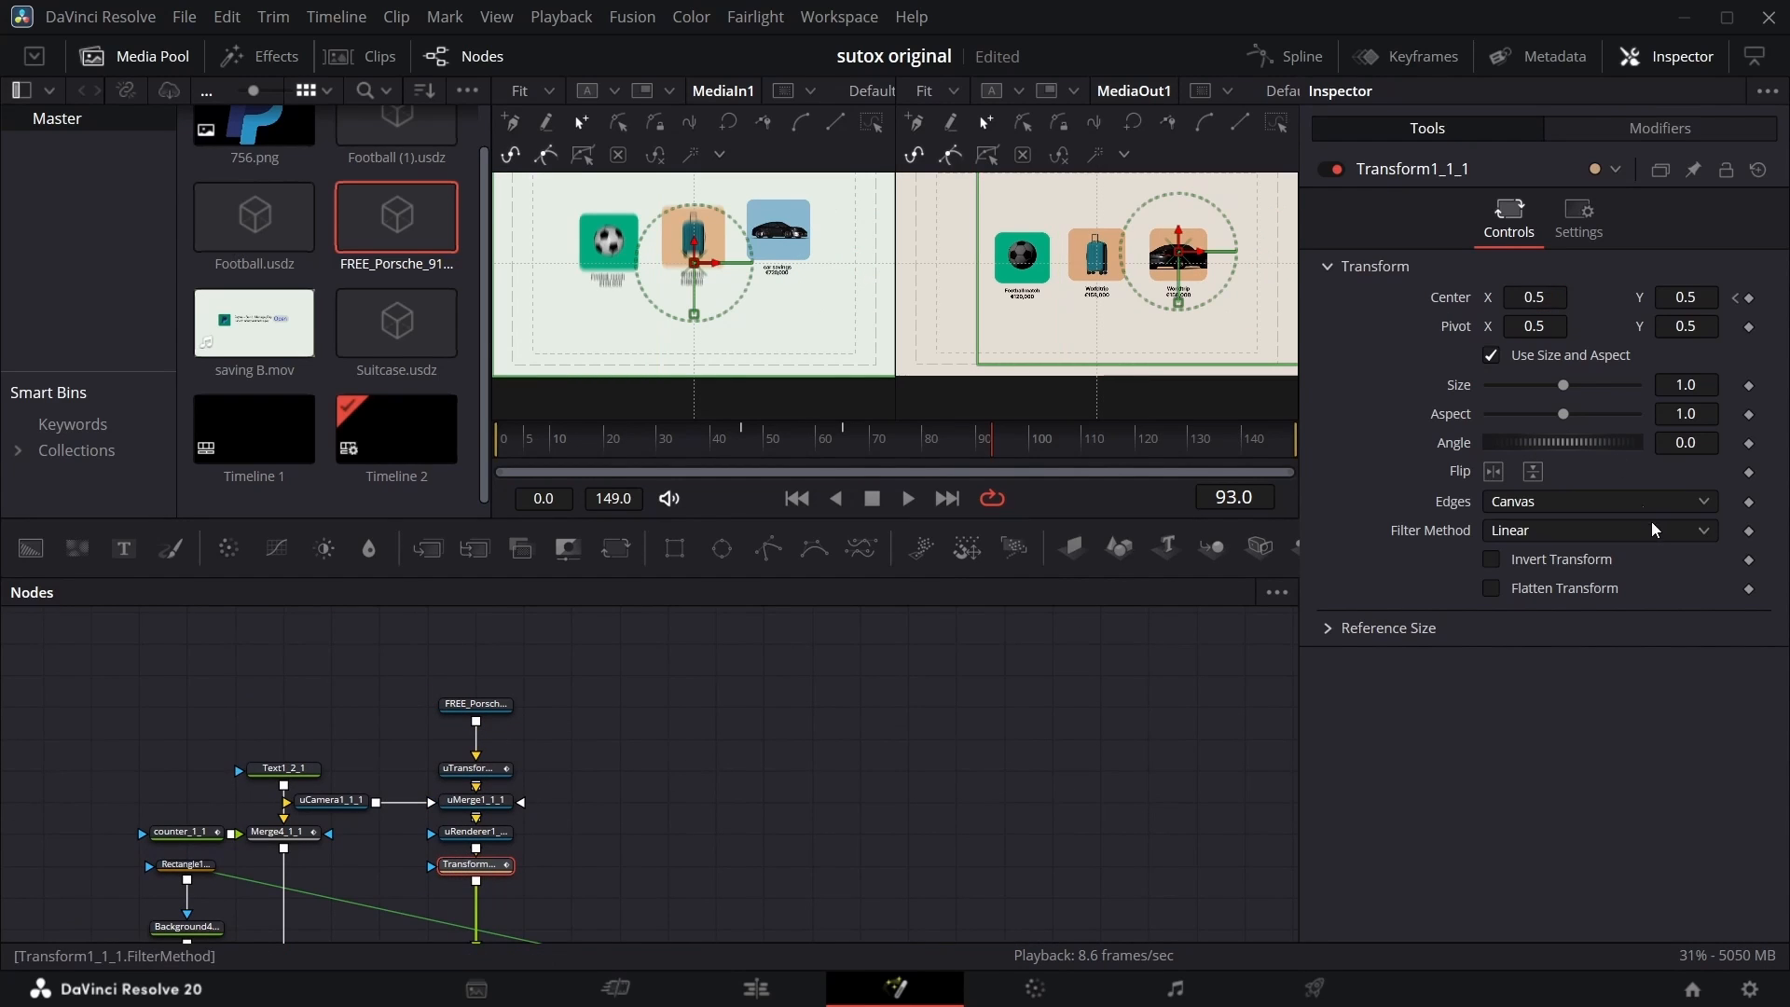
{"action": "left_click", "coordinate": [466, 777]}
{"action": "double_click", "coordinate": [1705, 832]}
{"action": "type", "text": "0.001"}
{"action": "key", "text": "Return"}
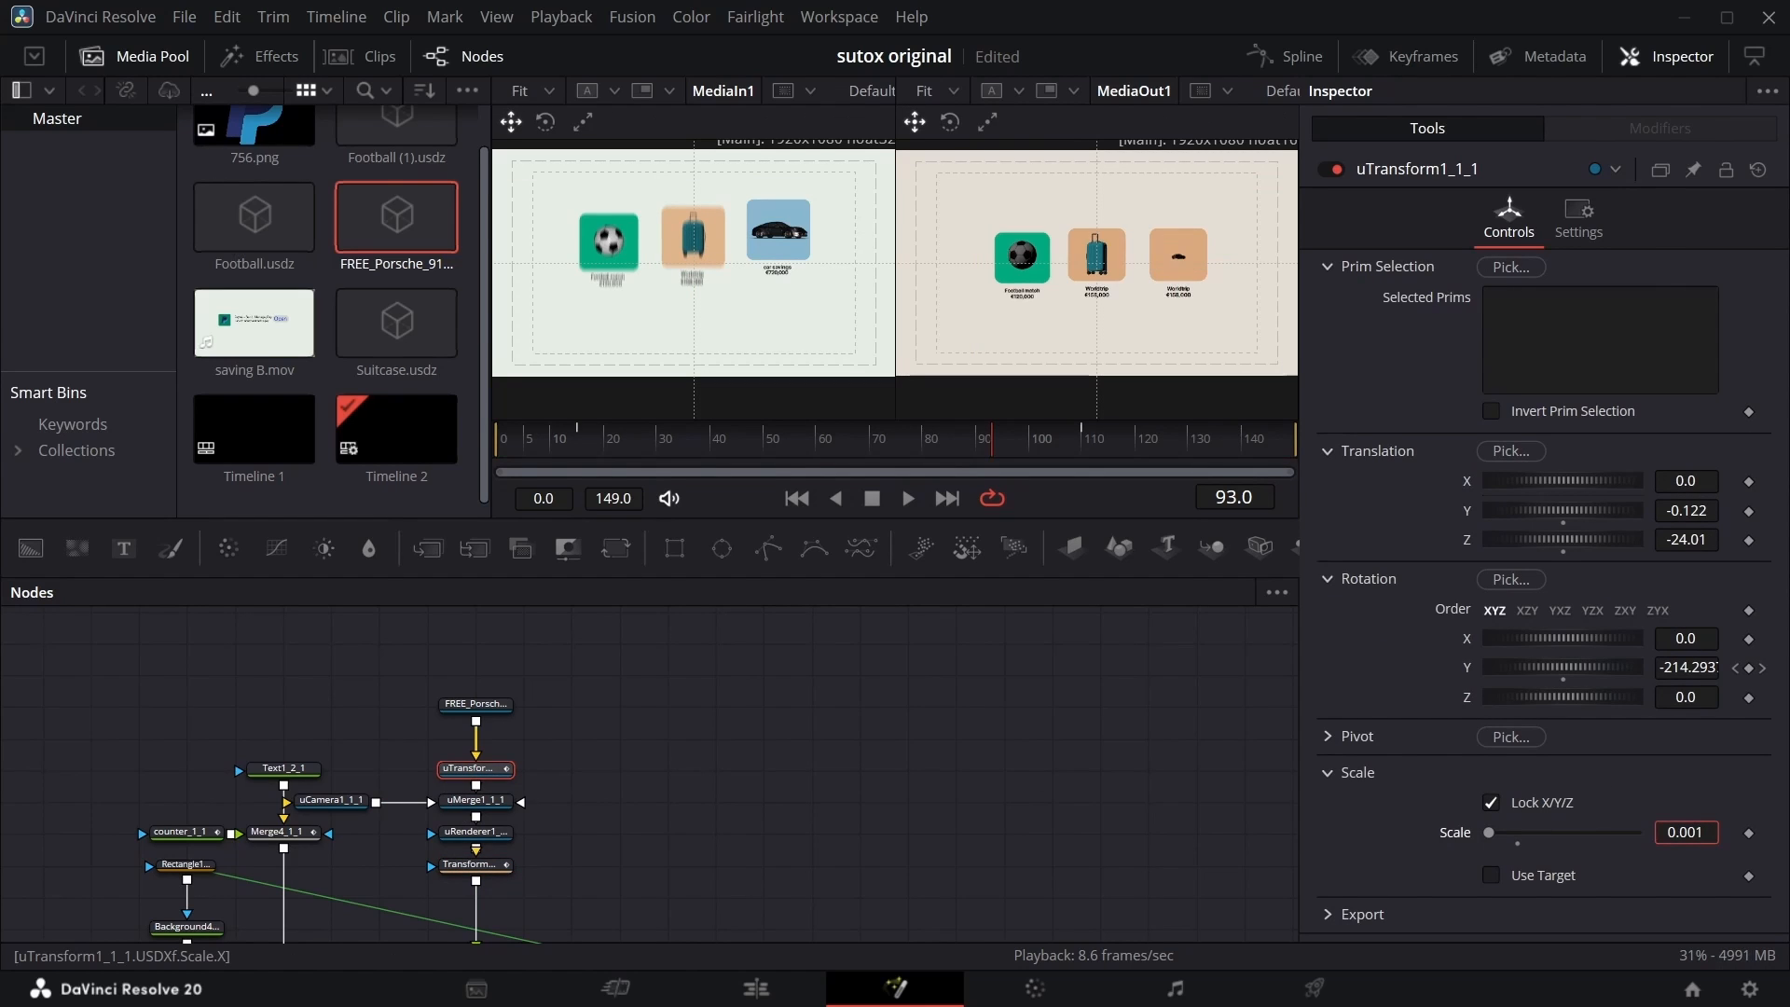
{"action": "type", "text": "0.003"}
{"action": "key", "text": "Return"}
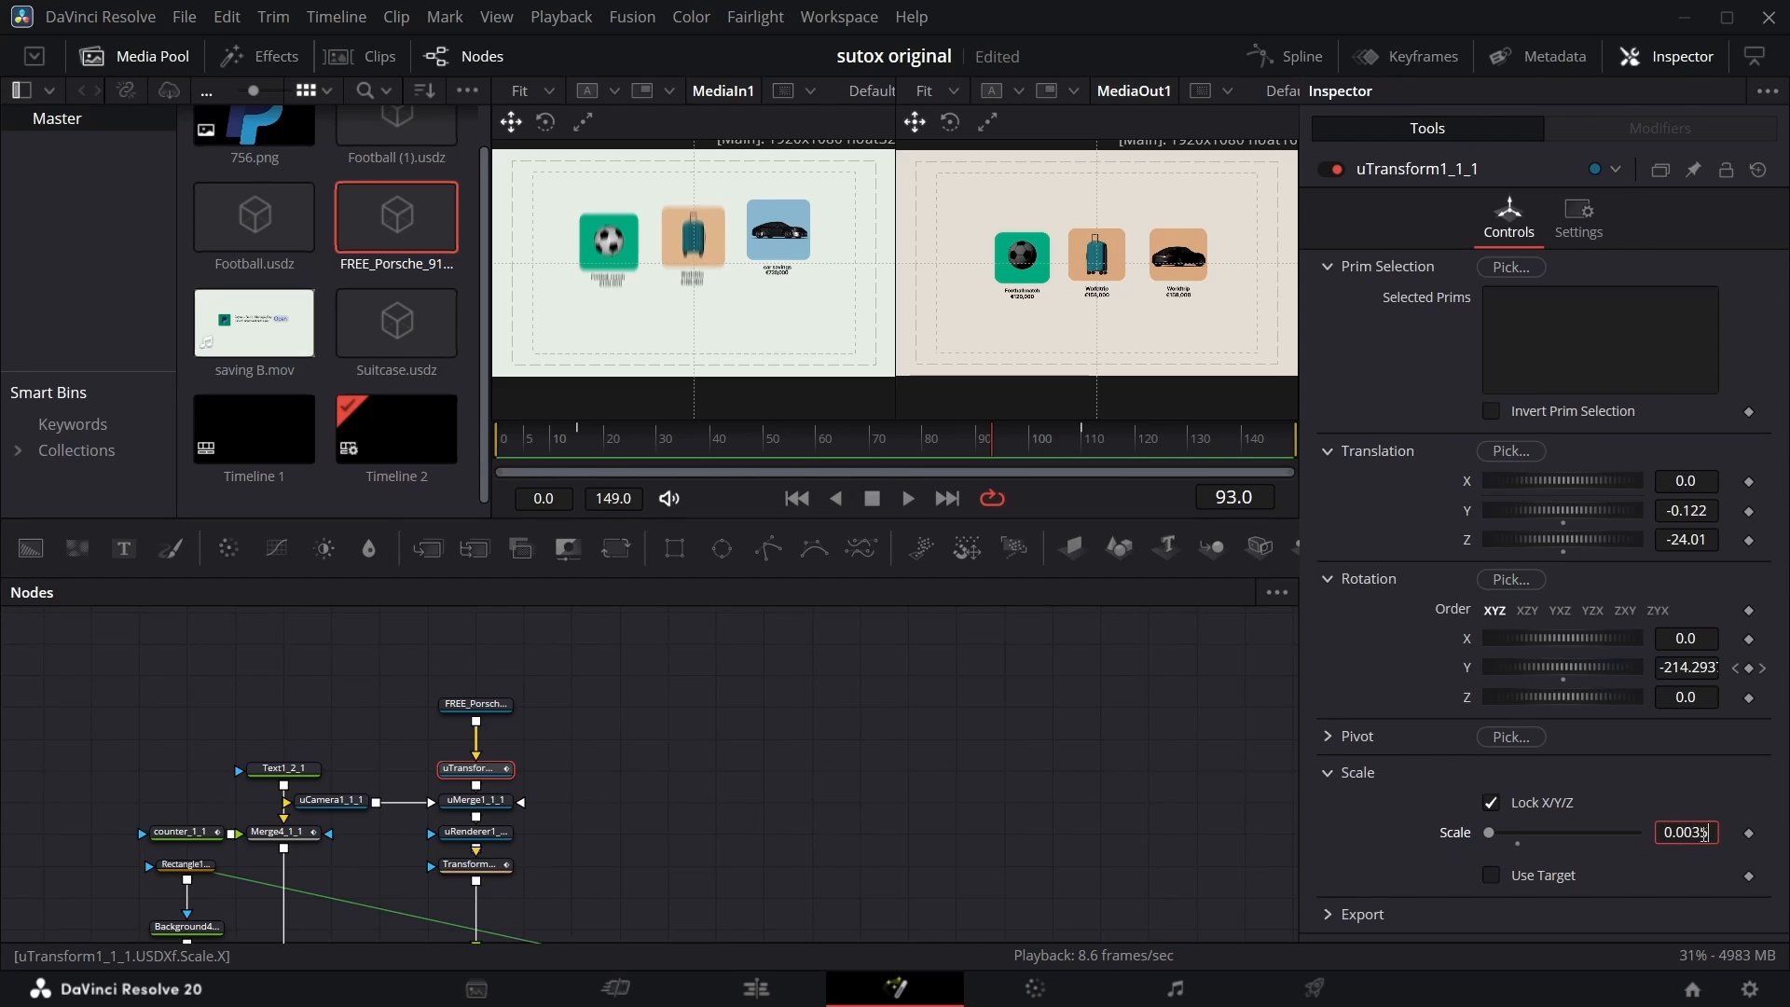
{"action": "key", "text": "Return"}
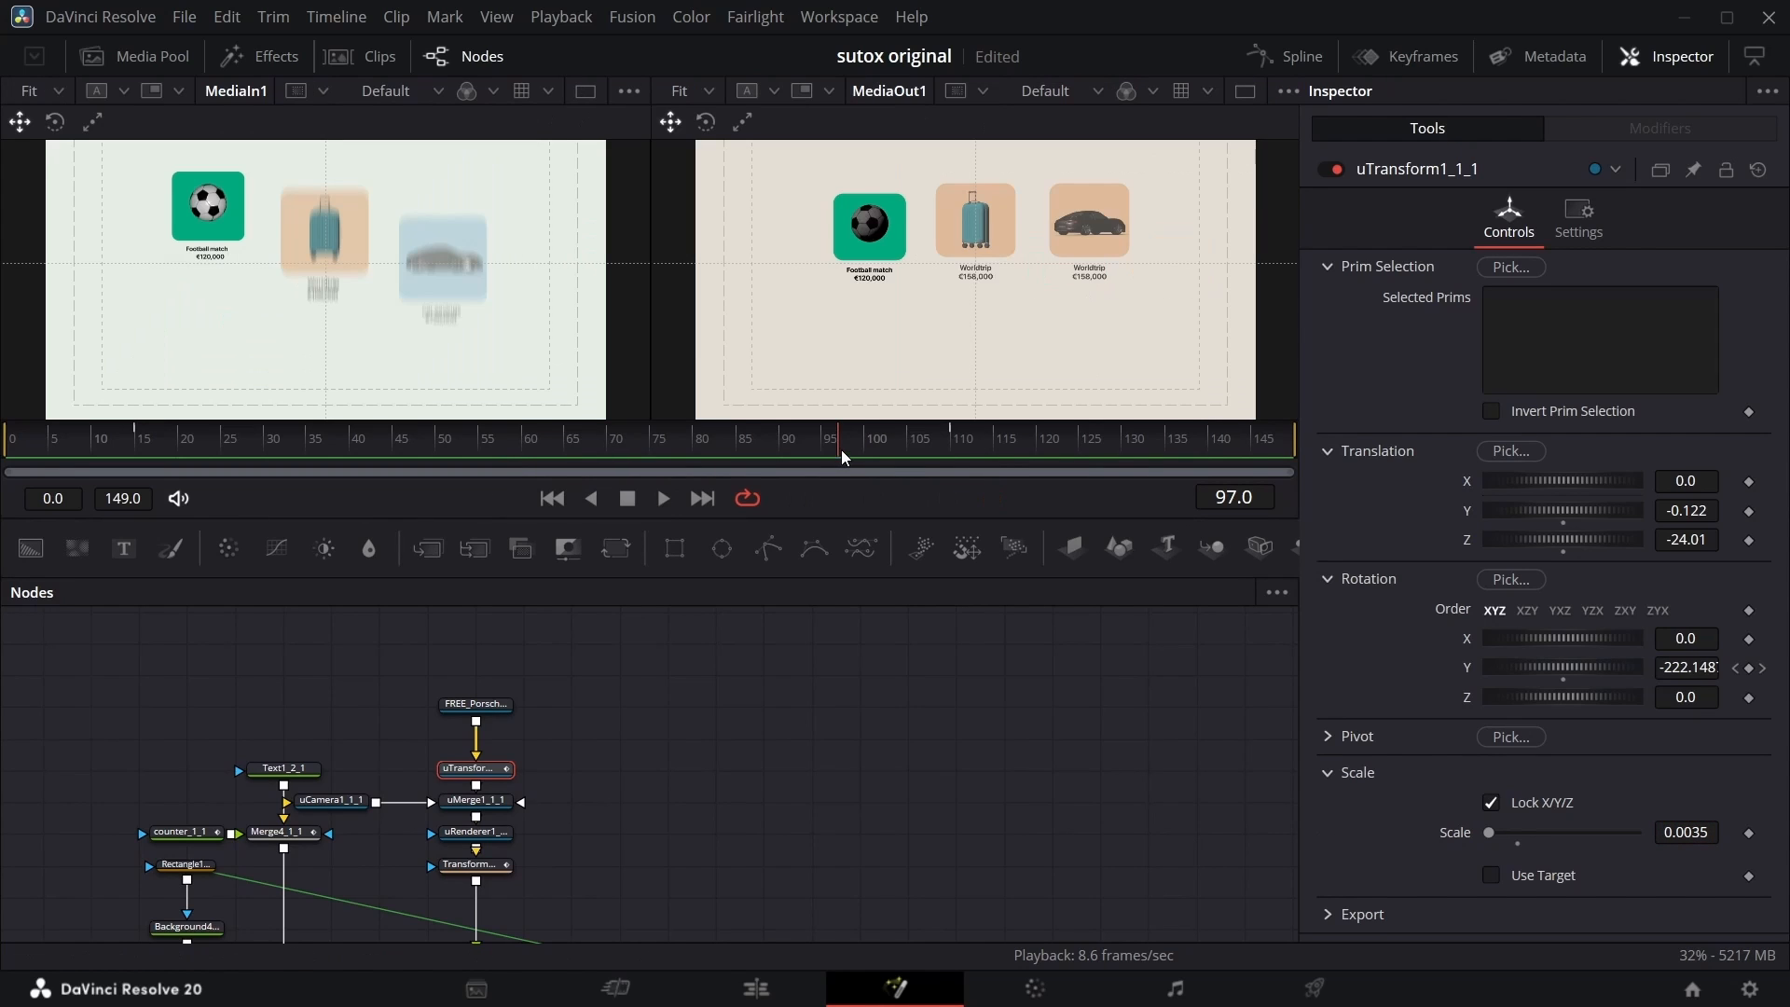
Give the duplicated card a blue background and change its Text1_2_1 label to "Car savings".
{"action": "mouse_move", "coordinate": [842, 444]}
{"action": "left_mouse_down"}
{"action": "mouse_move", "coordinate": [876, 444]}
{"action": "mouse_move", "coordinate": [856, 444]}
{"action": "left_mouse_up"}
{"action": "left_click_drag", "start_coordinate": [332, 767], "coordinate": [407, 768]}
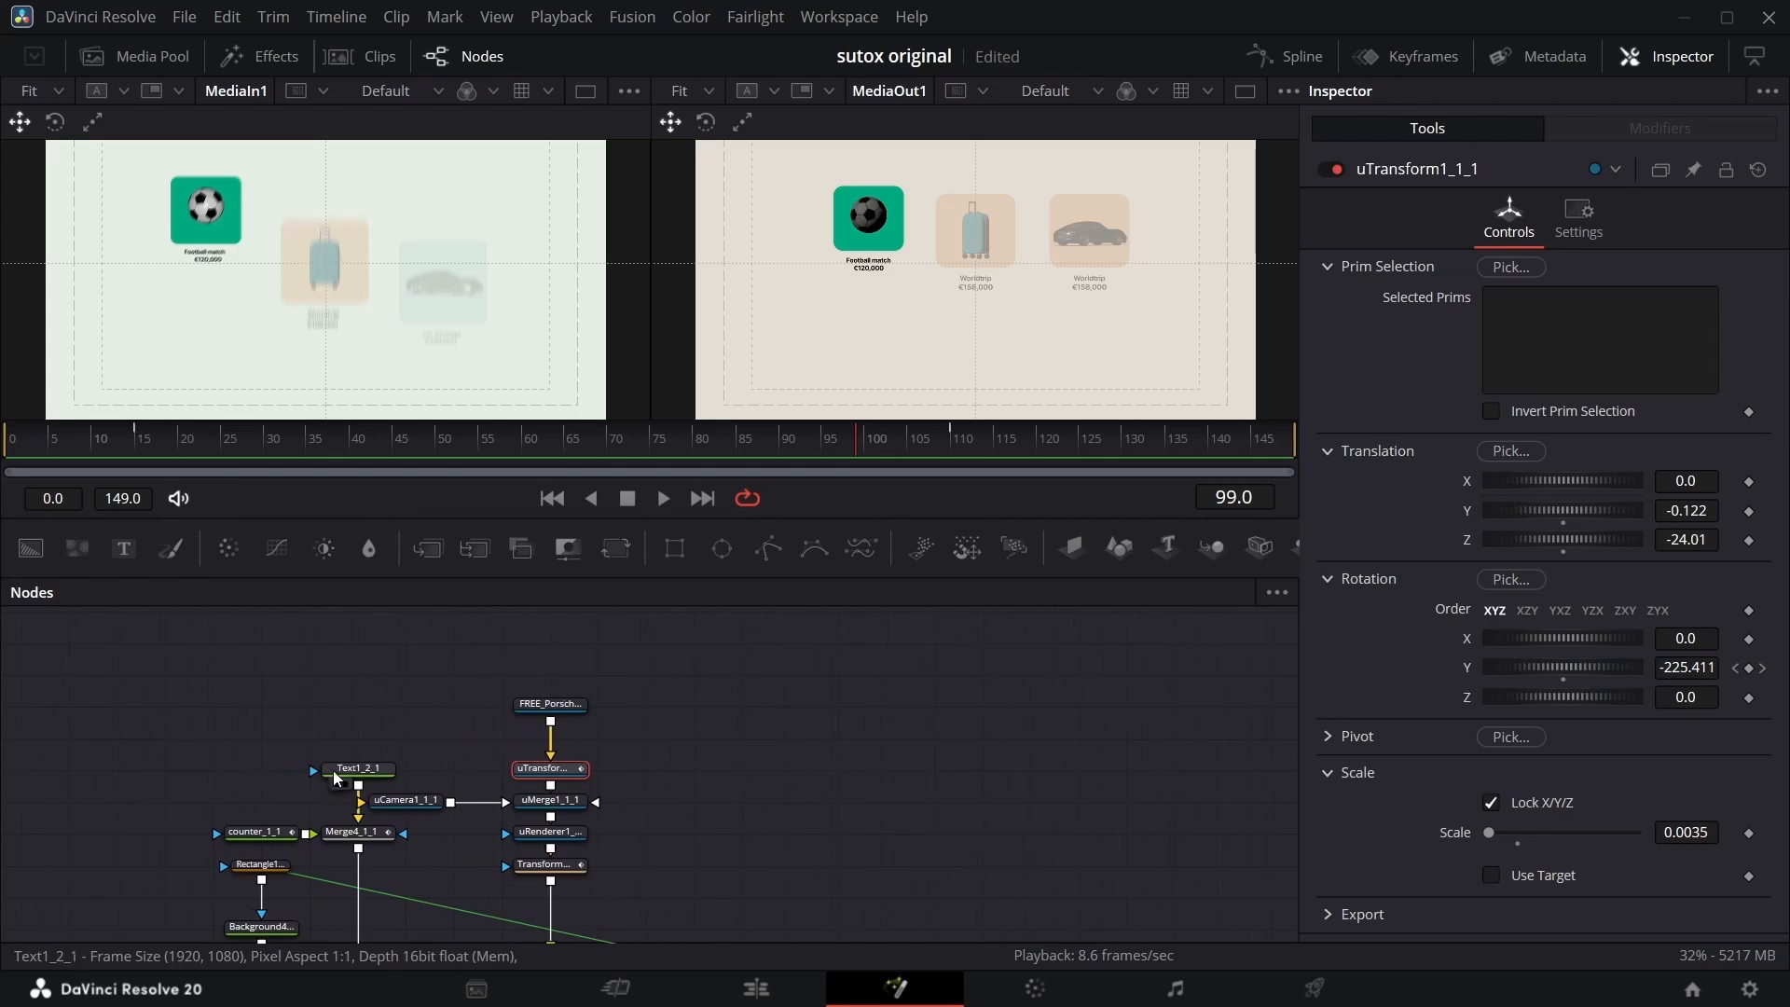
{"action": "left_click_drag", "start_coordinate": [285, 793], "coordinate": [427, 753]}
{"action": "left_click_drag", "start_coordinate": [907, 446], "coordinate": [894, 453]}
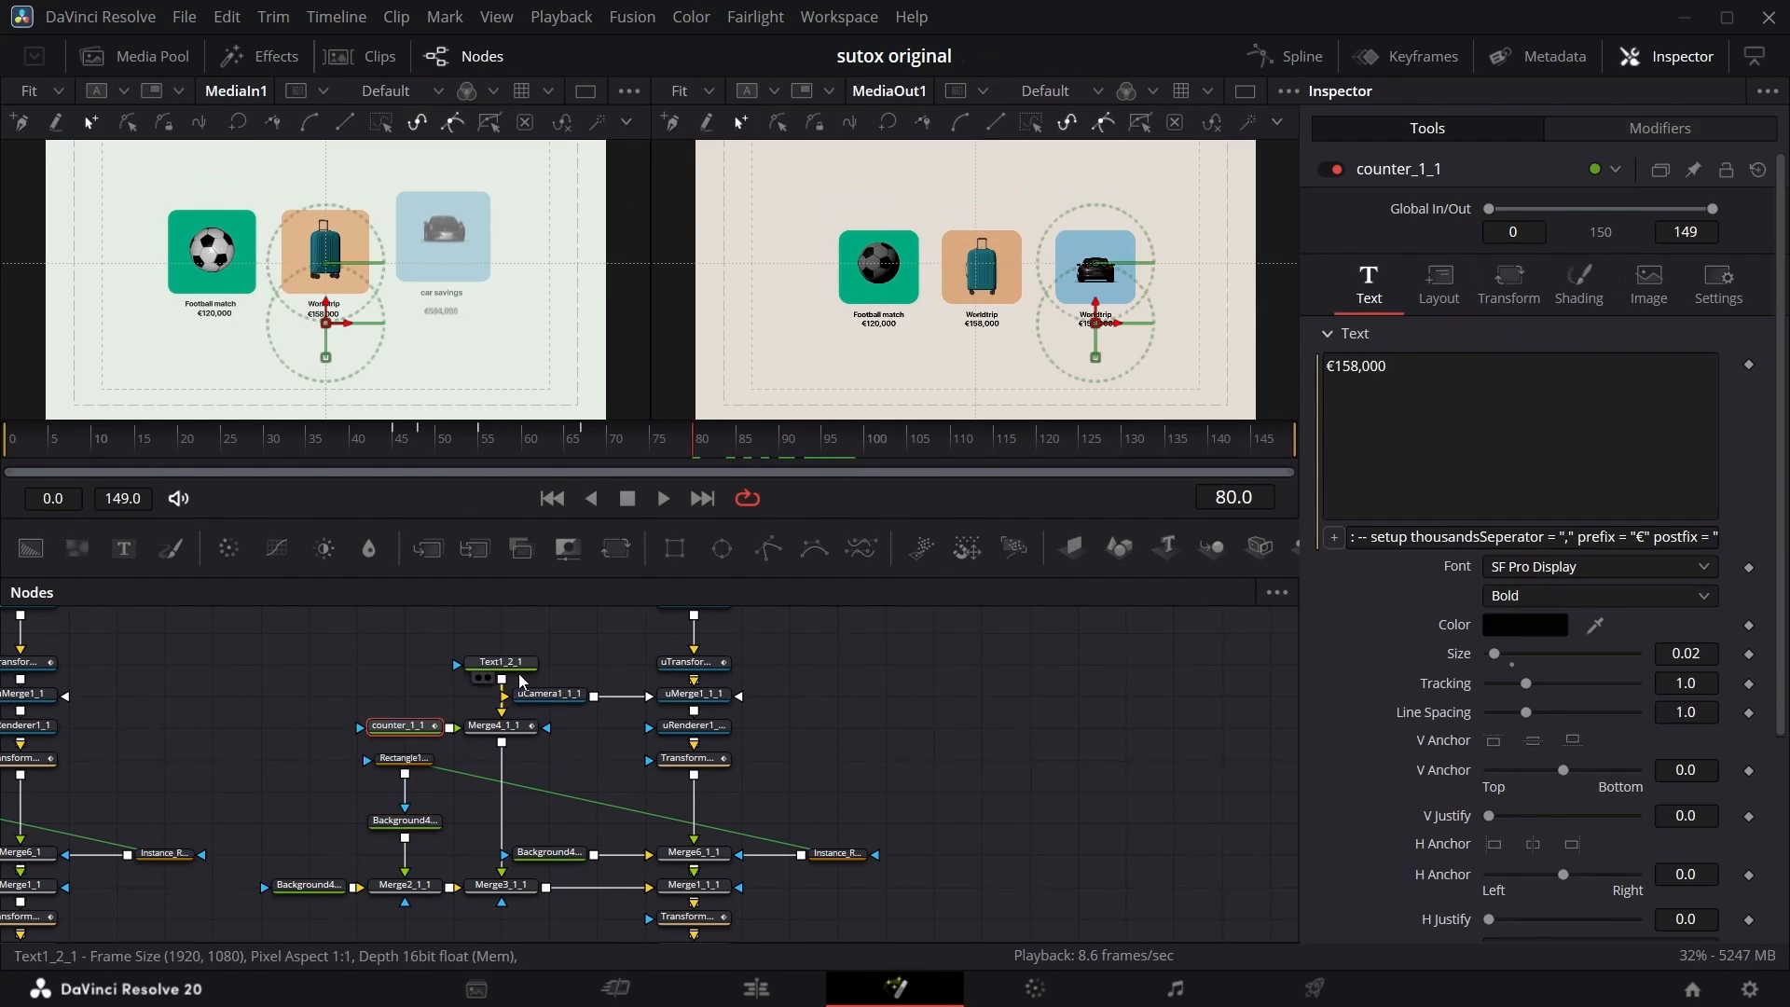
{"action": "left_click", "coordinate": [501, 662]}
{"action": "type", "text": "savings"}
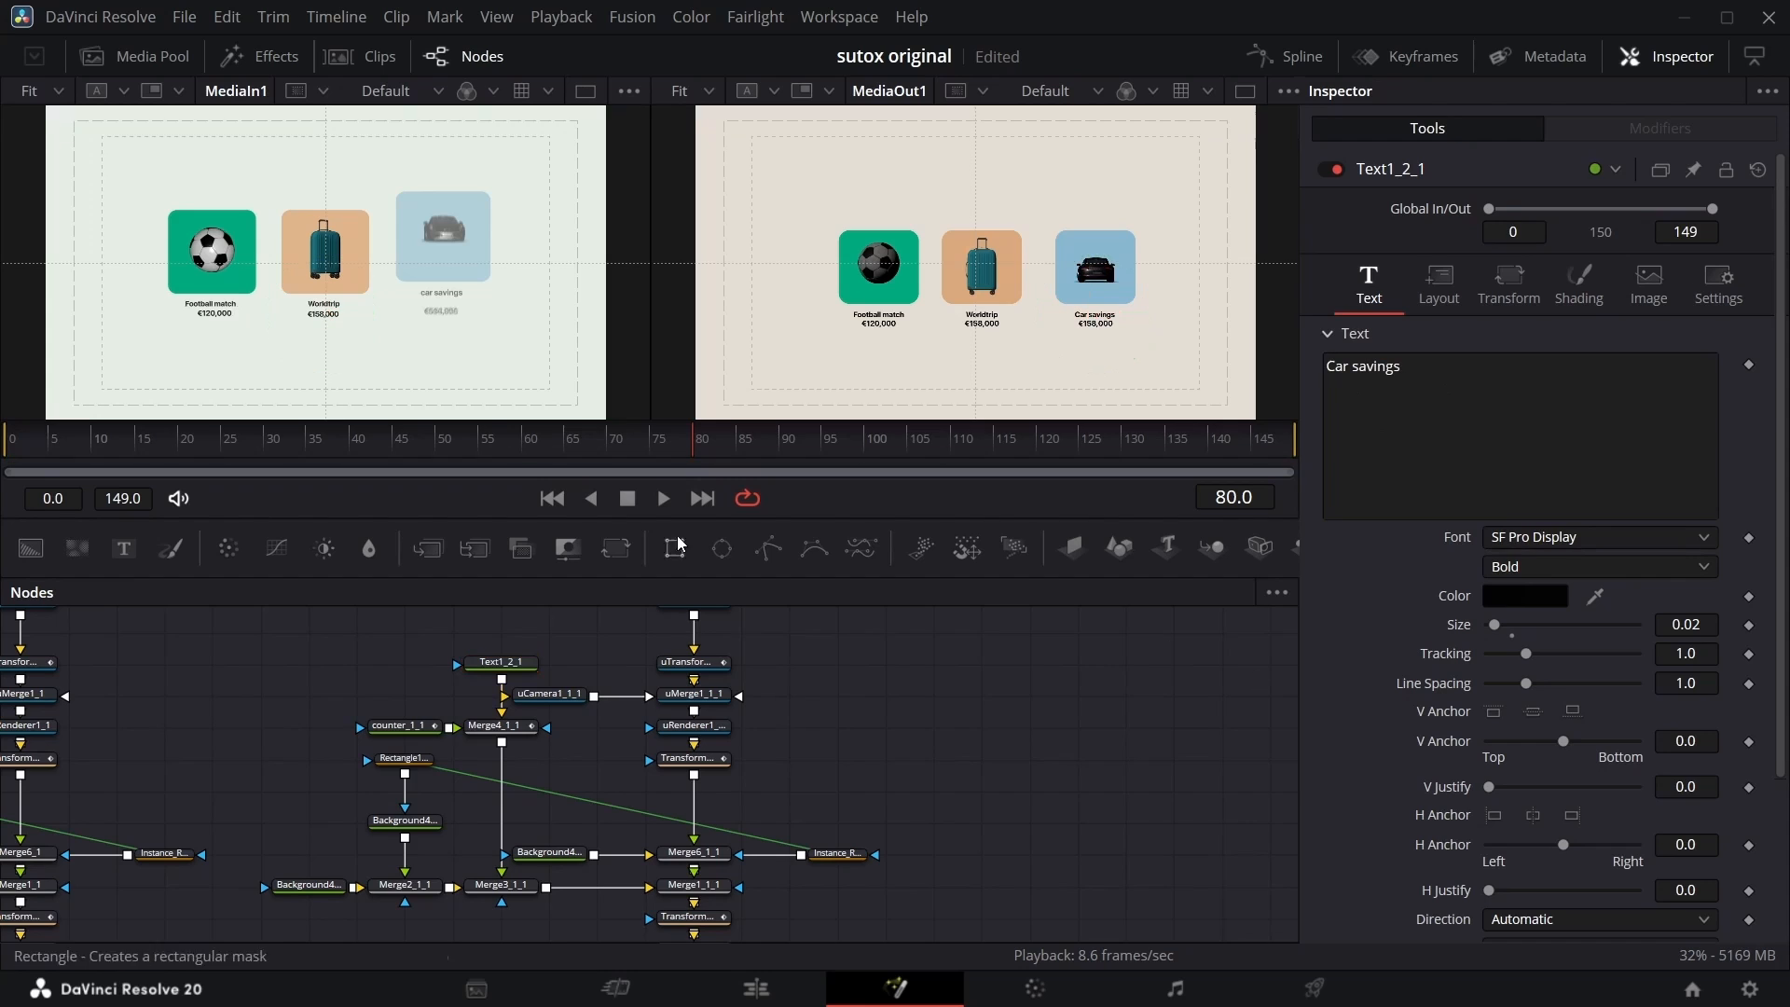
Set the car card's Counter keyframe value to 720000 at frame 85 in counter_1_1.
{"action": "left_click", "coordinate": [401, 726]}
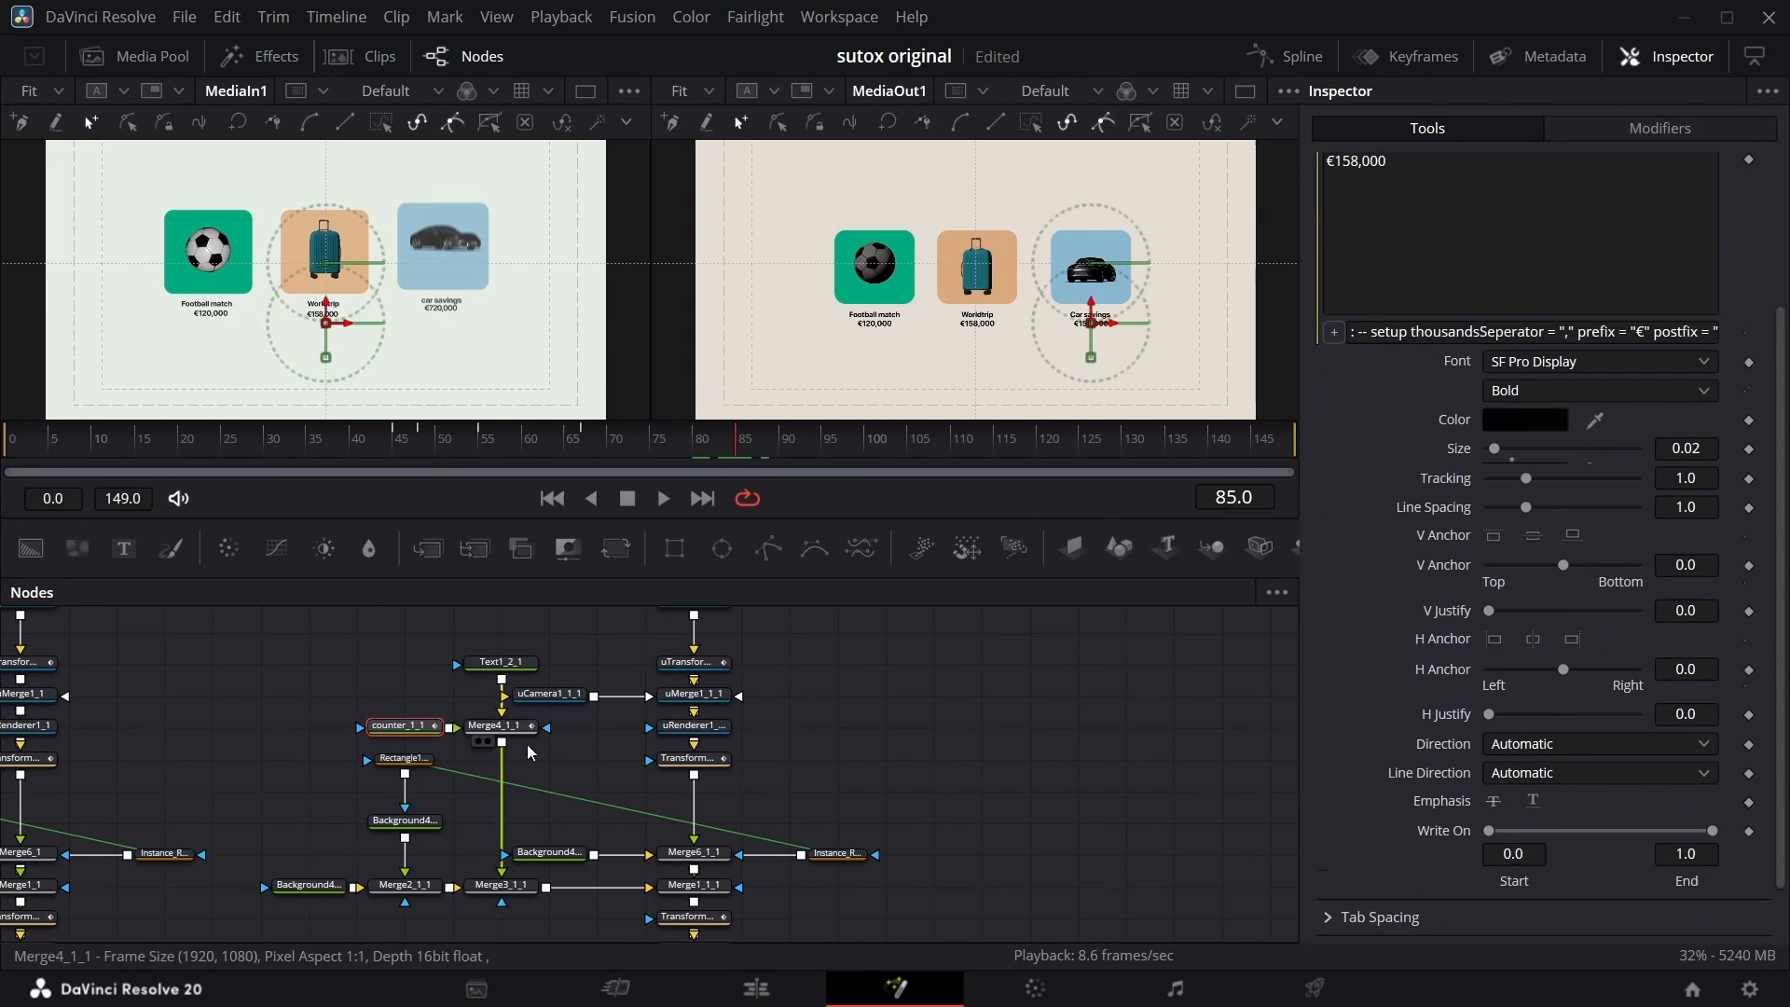
{"action": "left_click", "coordinate": [1407, 56]}
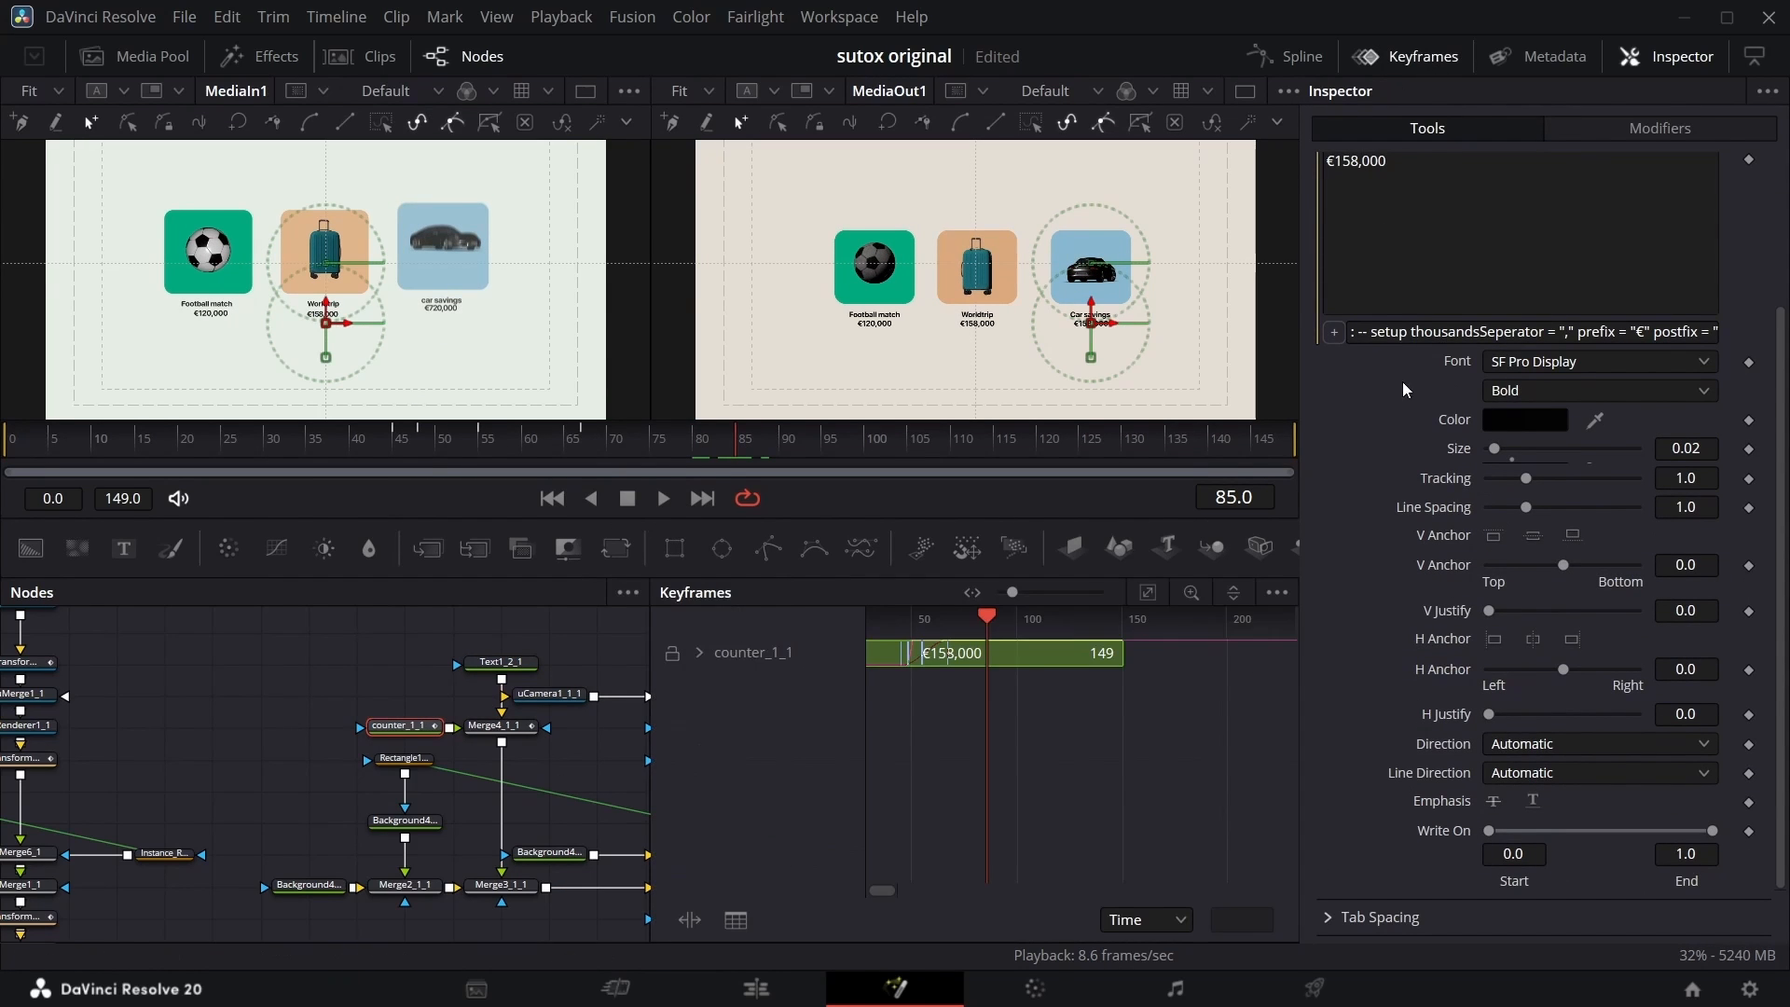
{"action": "left_click", "coordinate": [700, 654]}
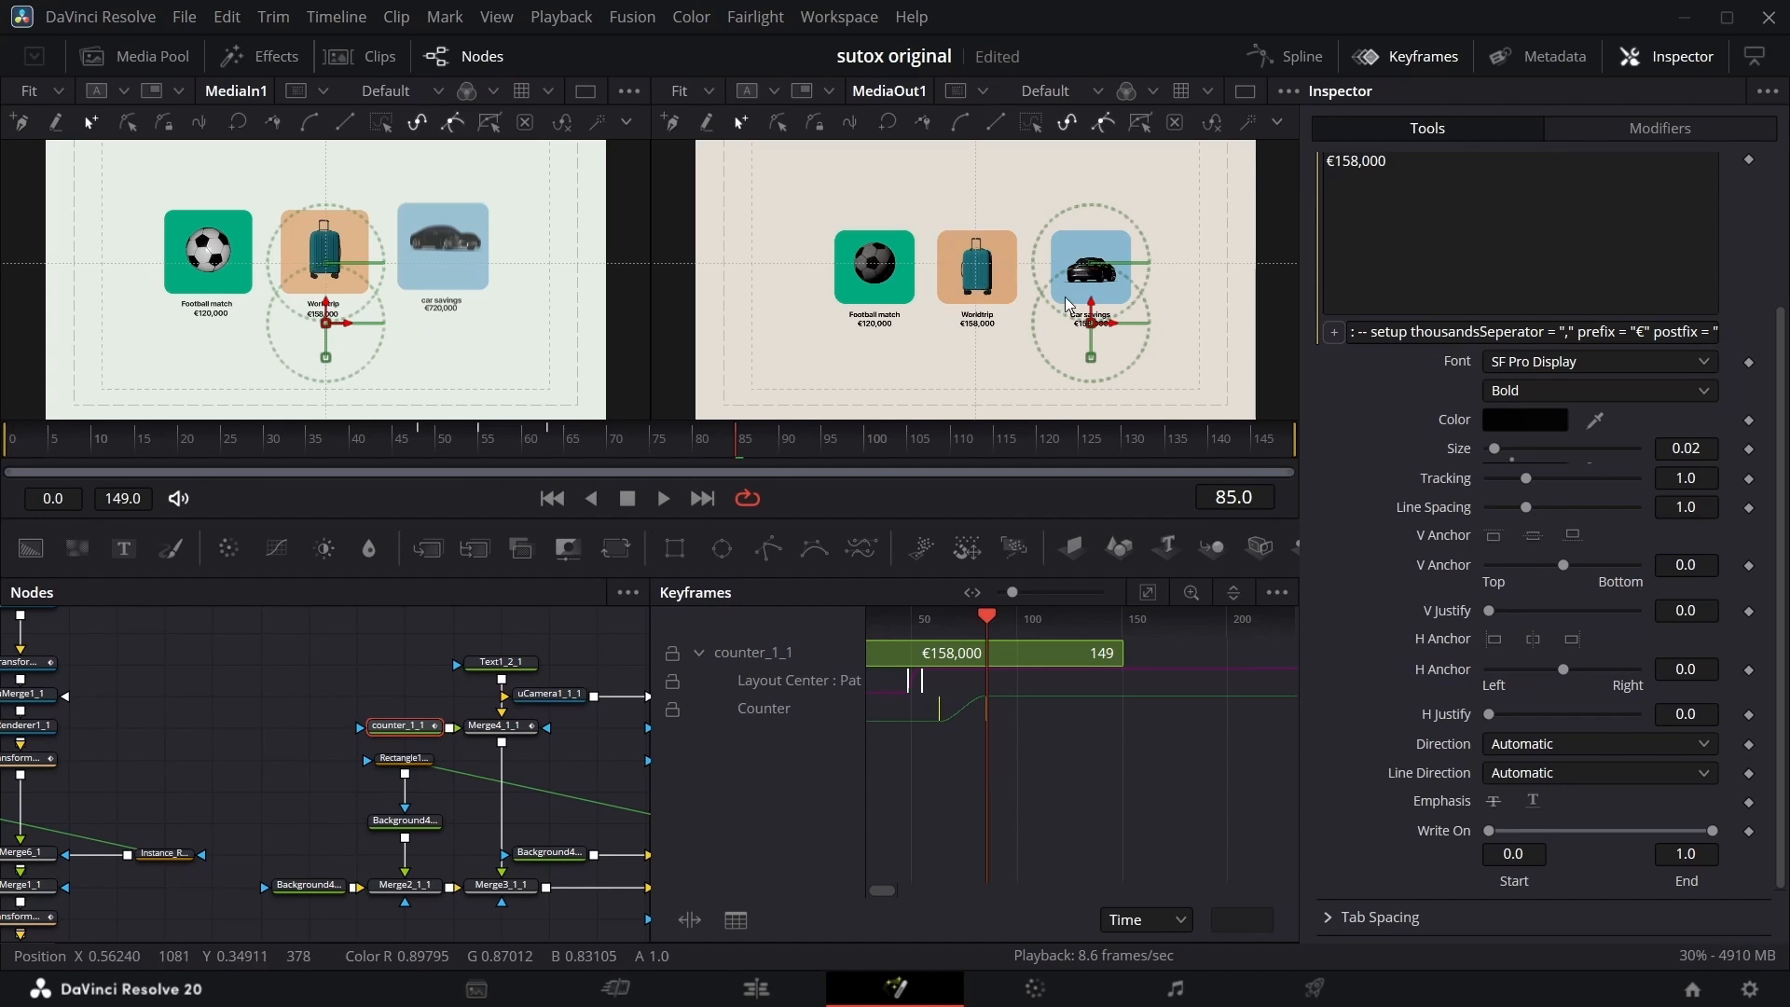
{"action": "scroll", "coordinate": [1692, 923], "scroll_direction": "down", "scroll_amount": 2}
{"action": "type", "text": "720000"}
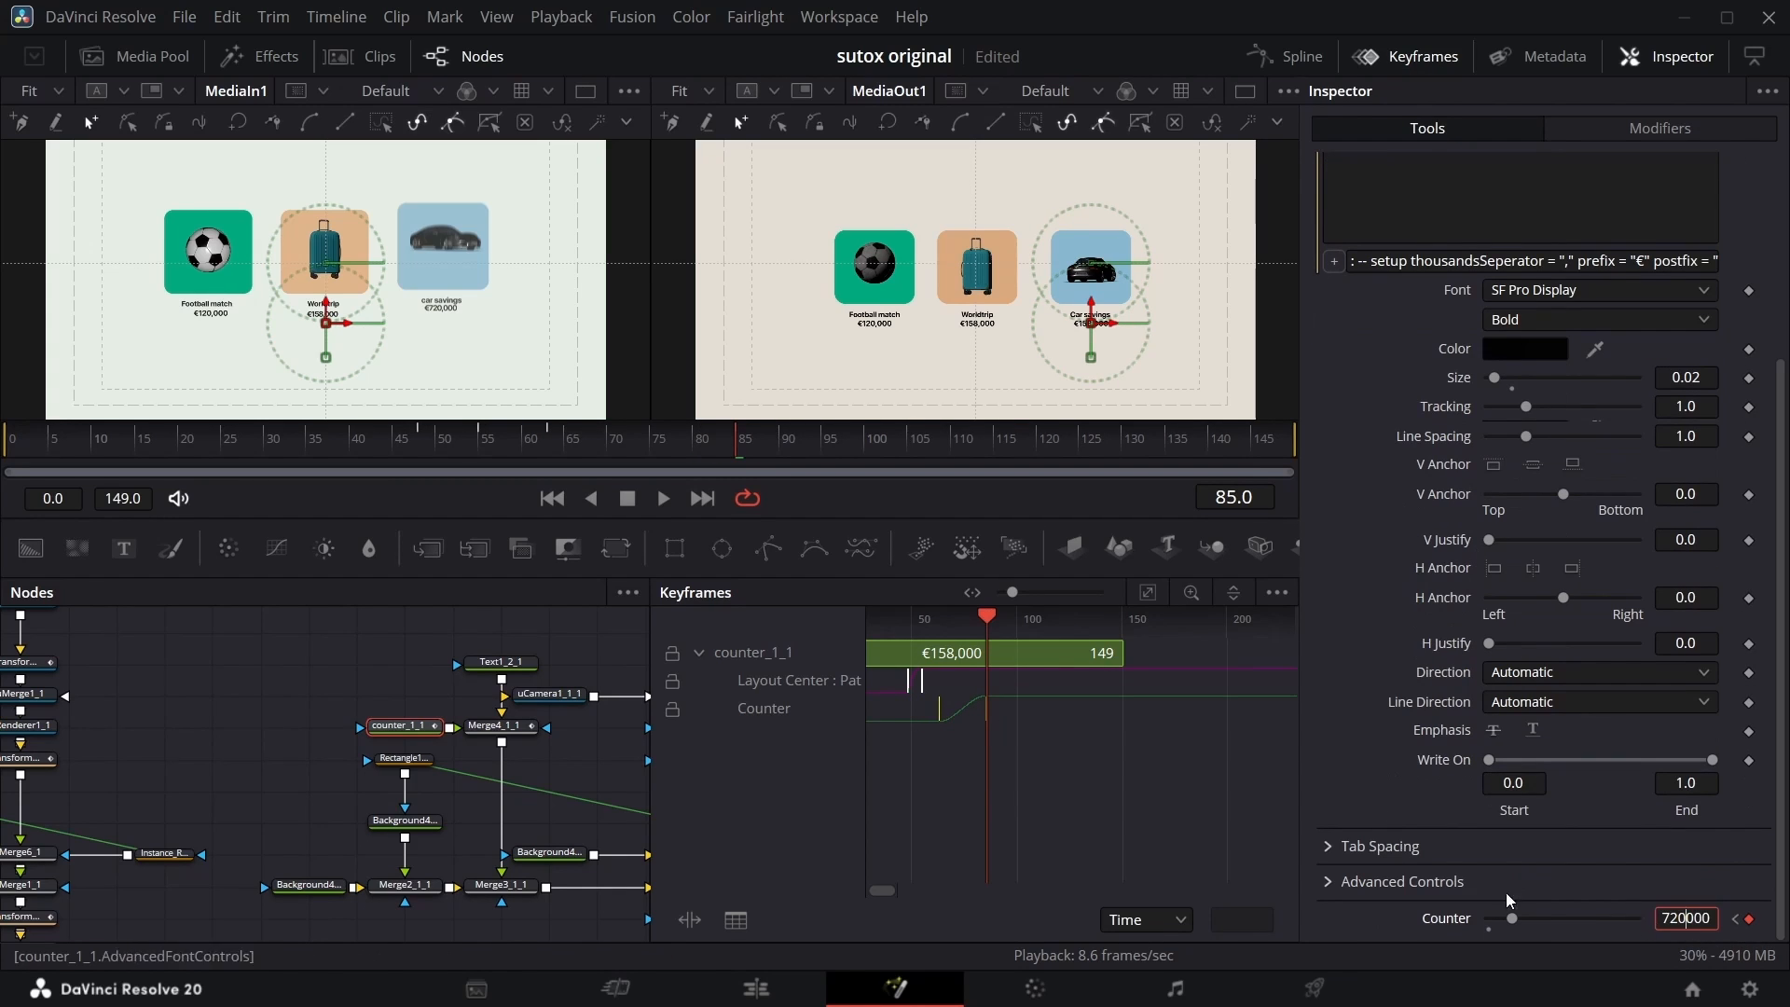
{"action": "key", "text": "Return"}
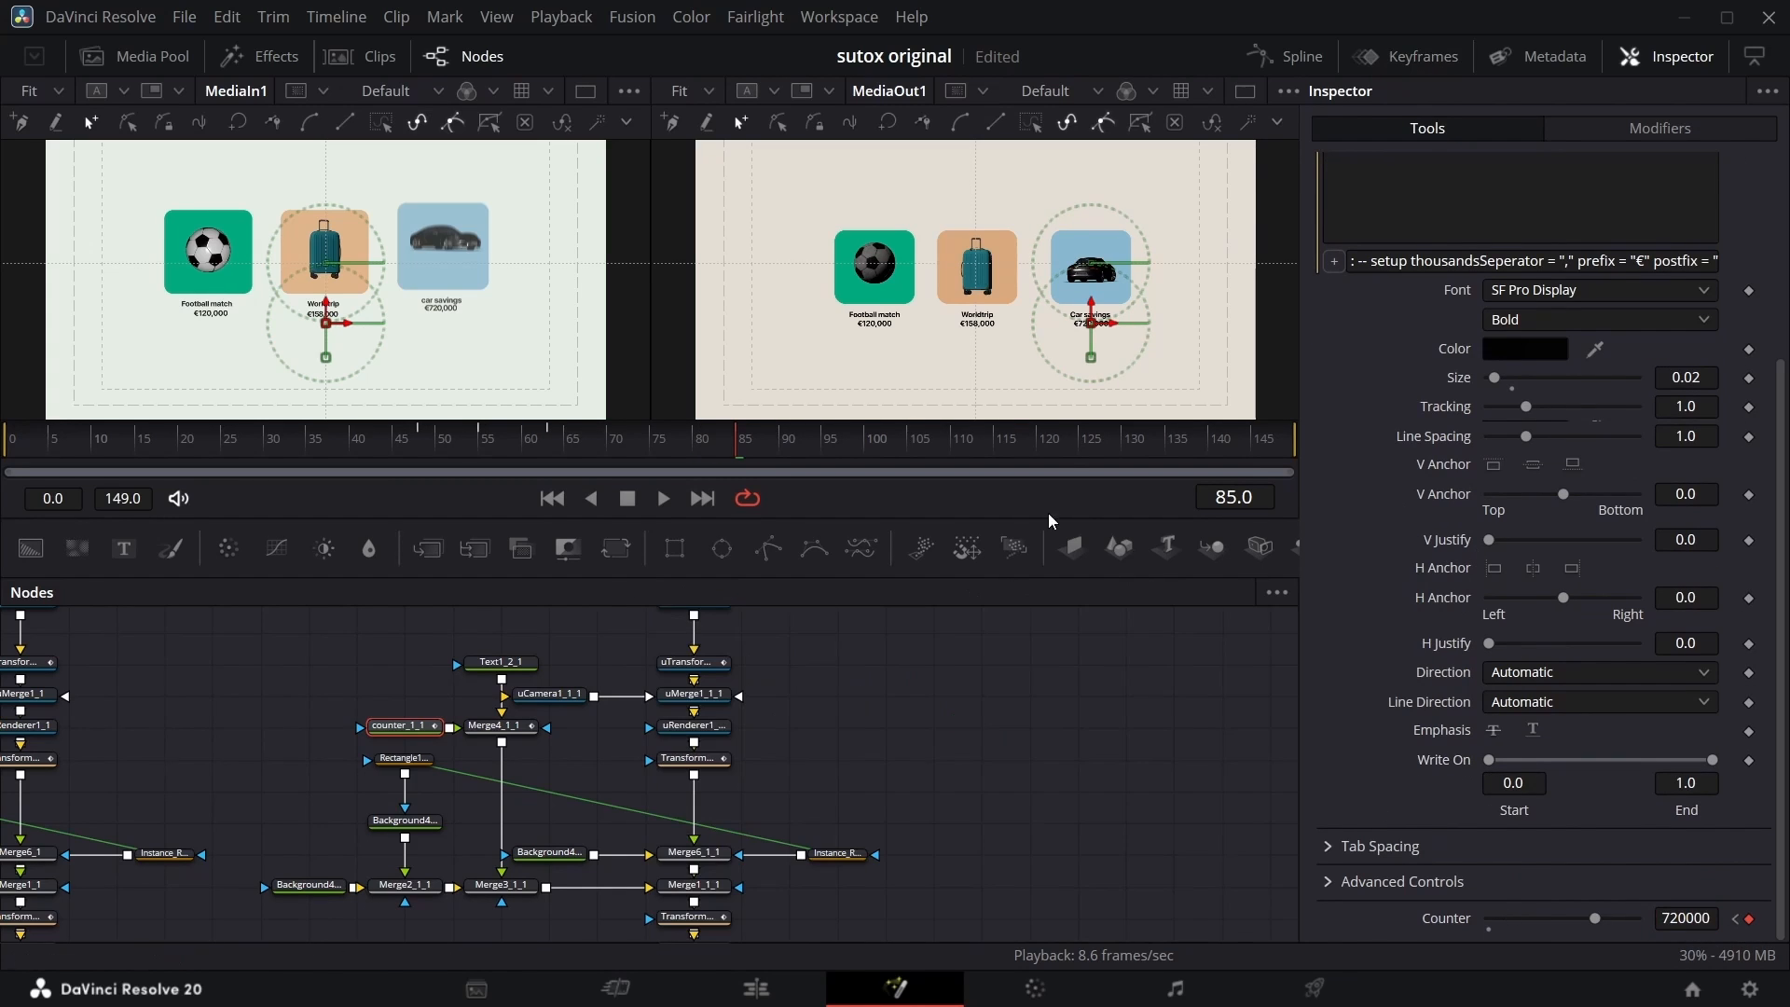
Shift counter_1_1's Layout Center keyframes and Merge4_1_1's Blend keyframes so both animations begin around frame 74.
{"action": "left_click_drag", "start_coordinate": [756, 449], "coordinate": [648, 463]}
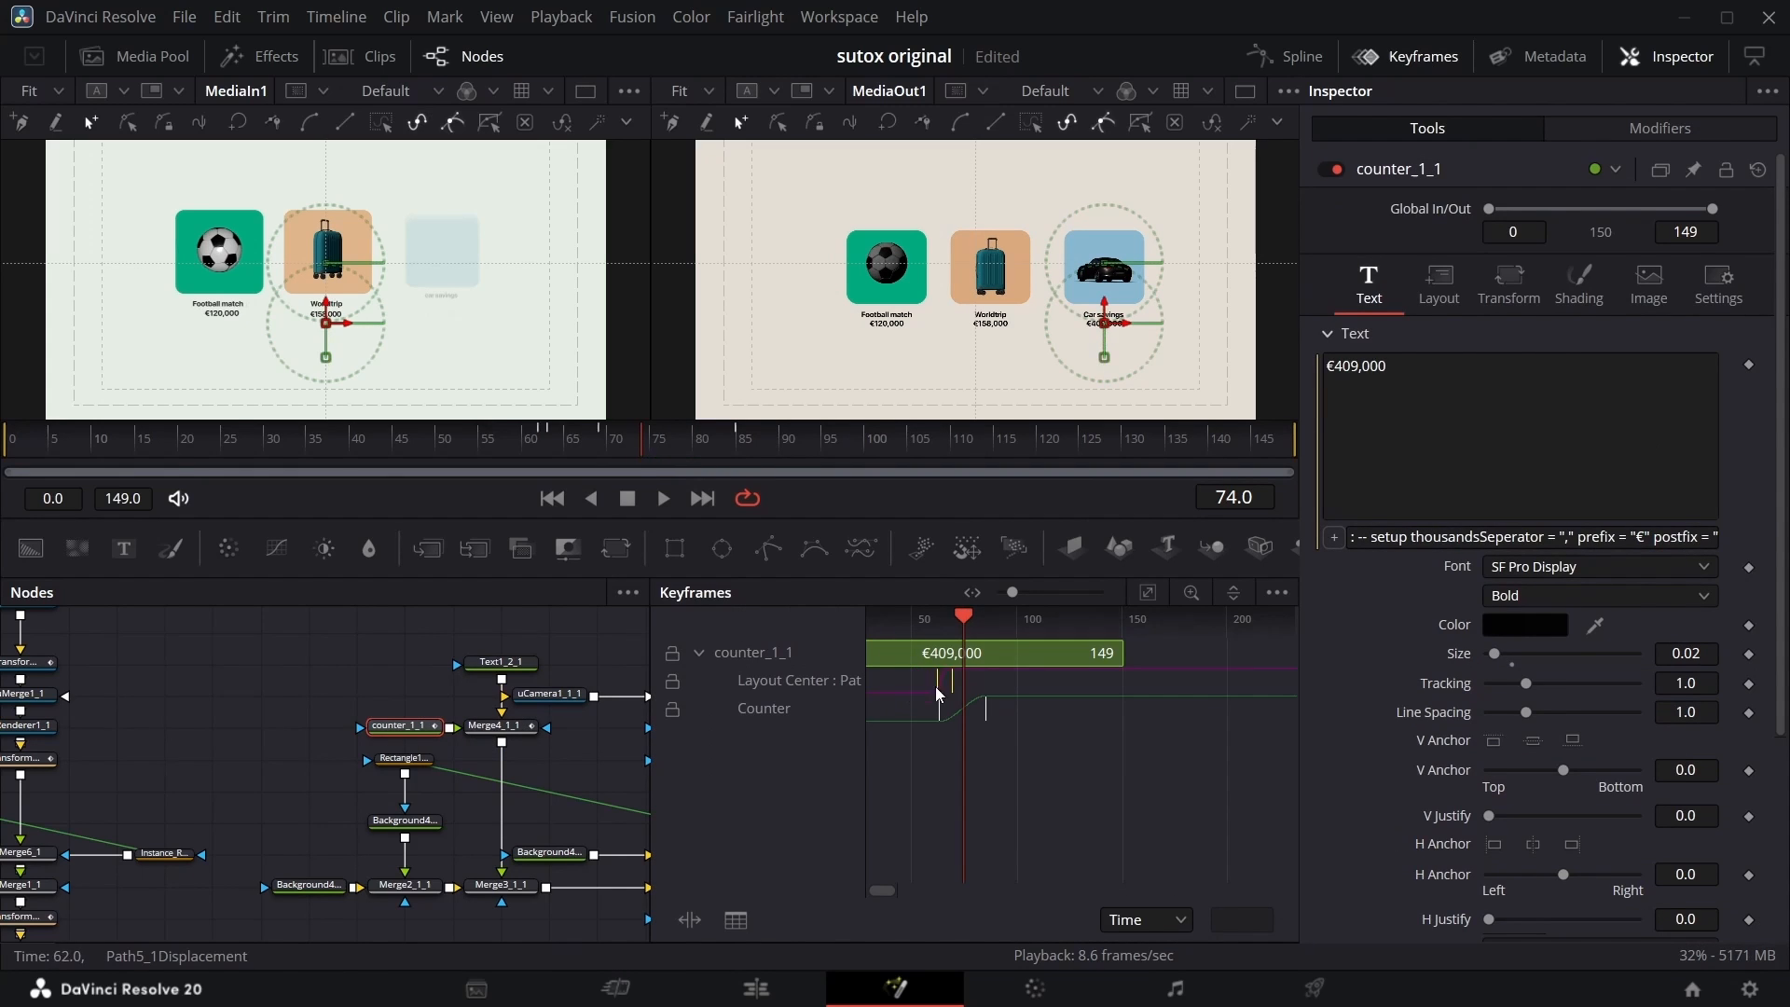
{"action": "left_click_drag", "start_coordinate": [940, 695], "coordinate": [966, 694]}
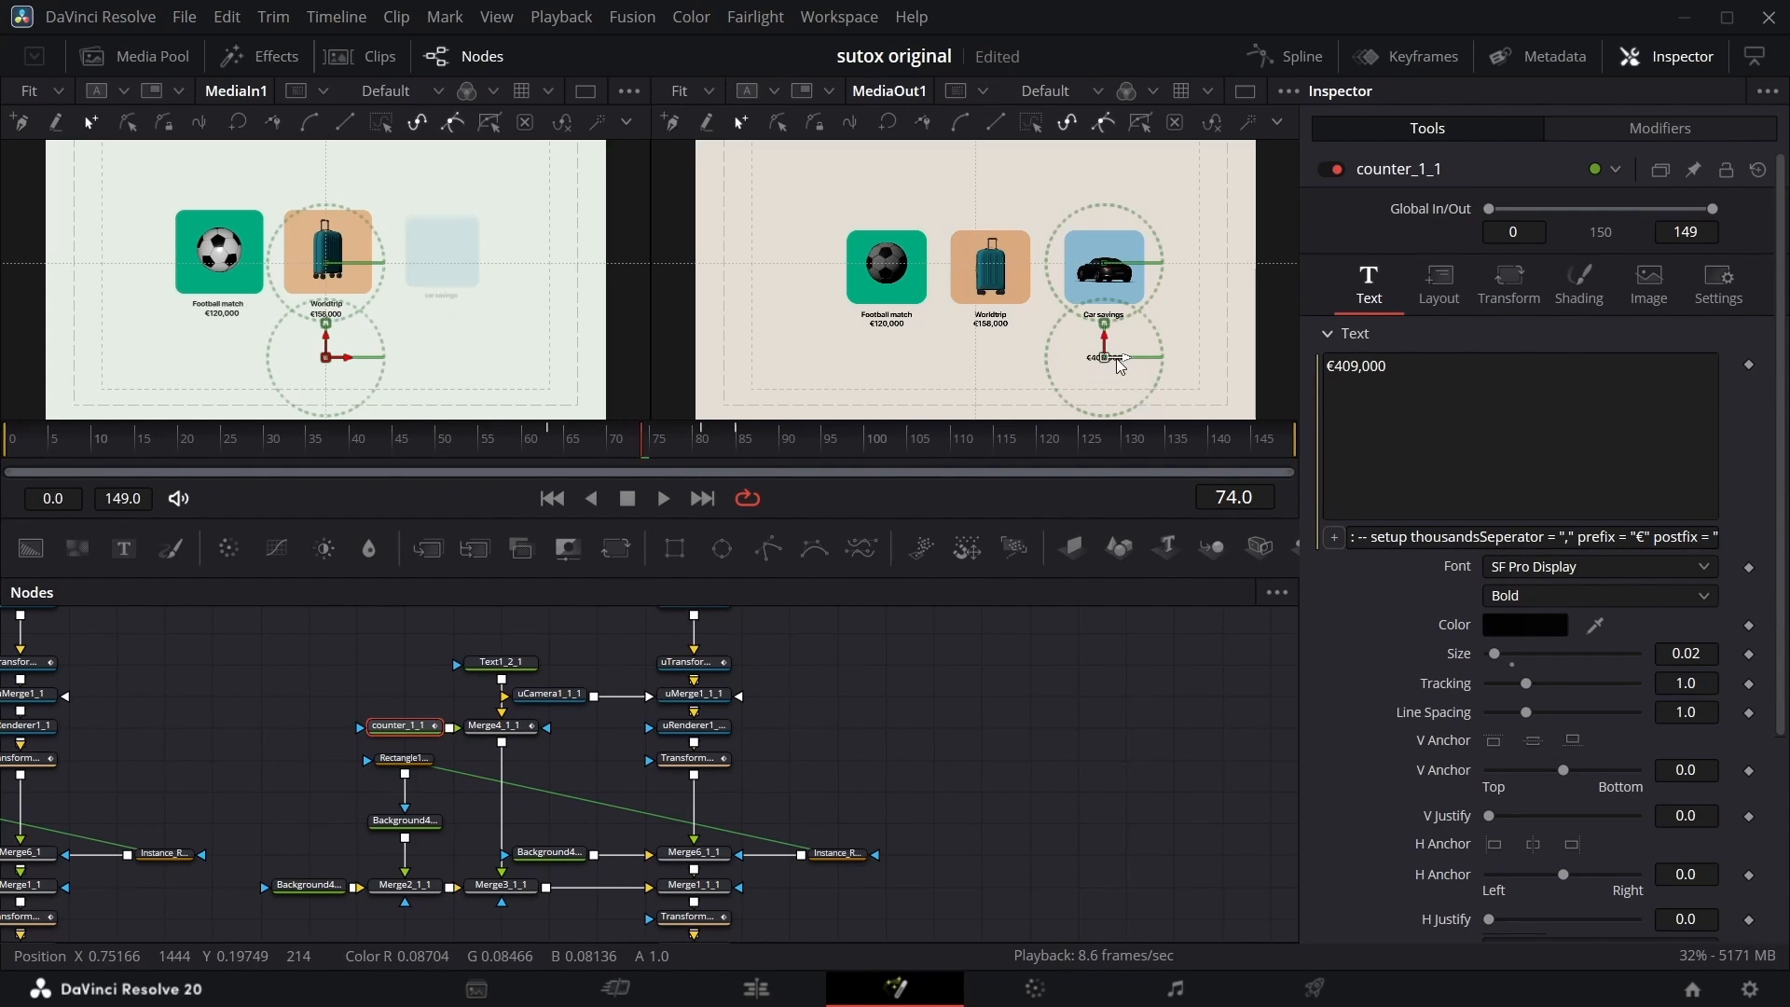
{"action": "left_click", "coordinate": [500, 725]}
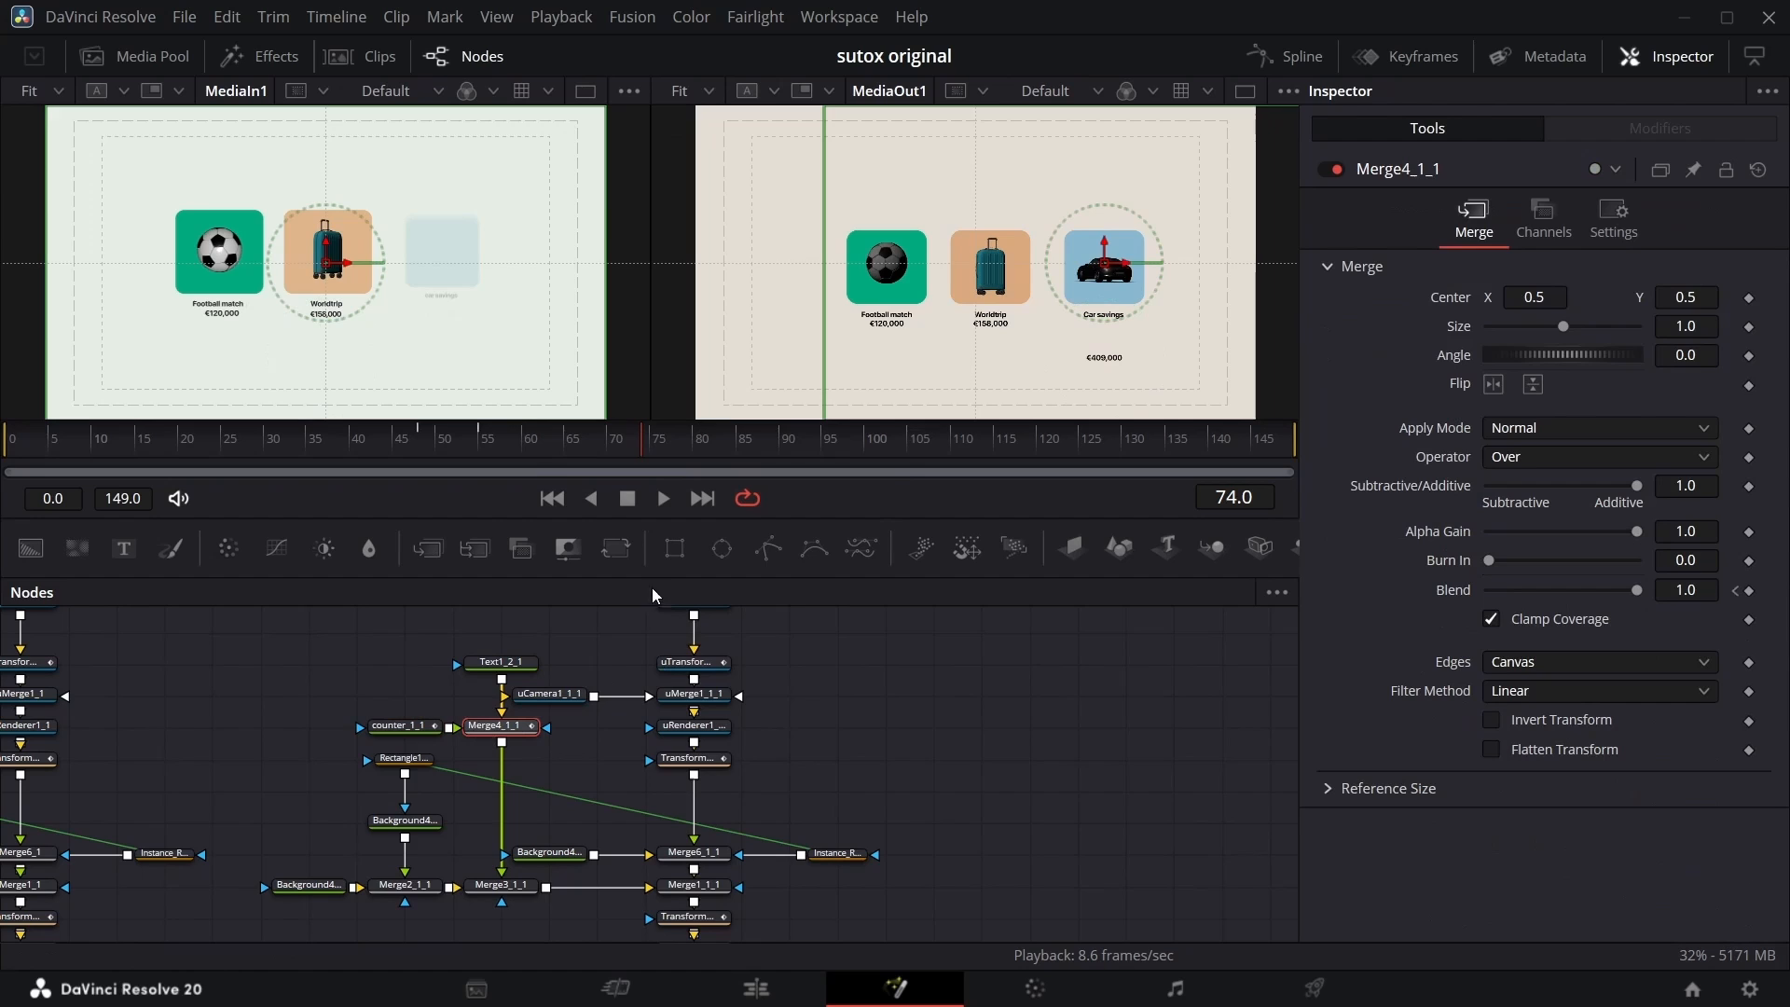
{"action": "left_click", "coordinate": [1387, 58]}
{"action": "left_click_drag", "start_coordinate": [904, 682], "coordinate": [970, 688]}
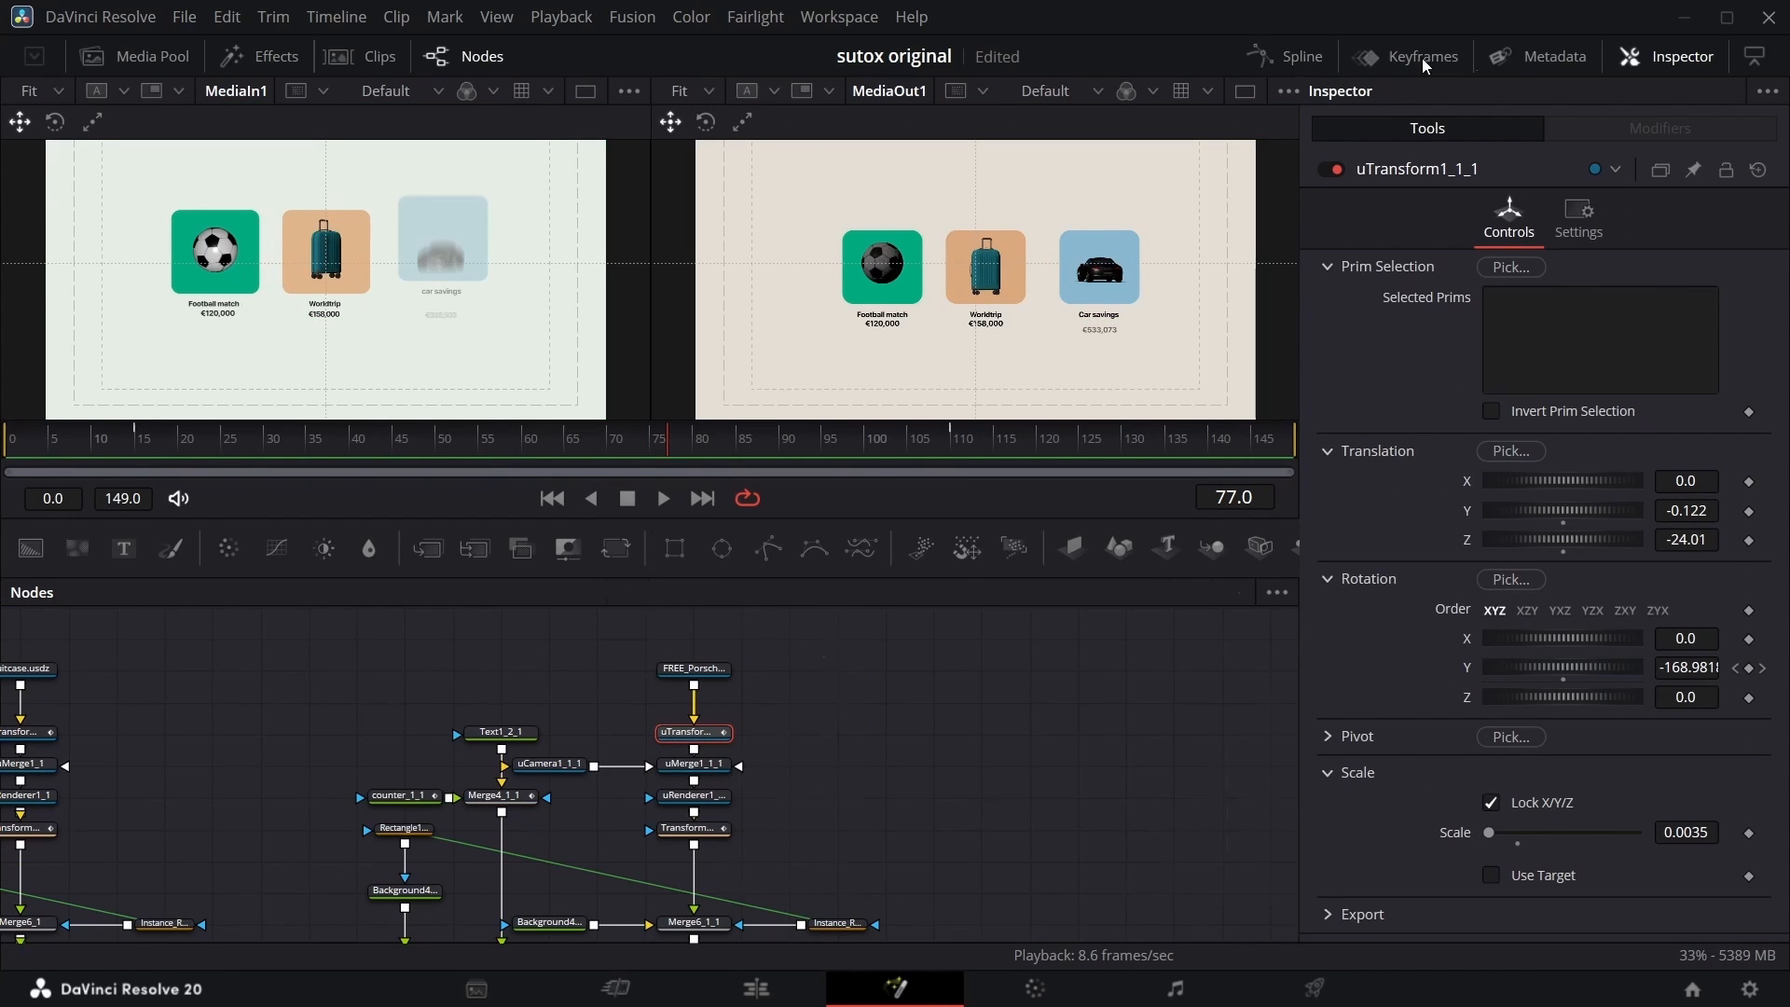
Retime the car's spin by moving uTransform1_1_1's starting Y Rotation keyframe to frame 49.
{"action": "left_click", "coordinate": [1423, 67]}
{"action": "scroll", "coordinate": [959, 724], "scroll_direction": "left", "scroll_amount": 3}
{"action": "left_click_drag", "start_coordinate": [1029, 688], "coordinate": [1099, 705]}
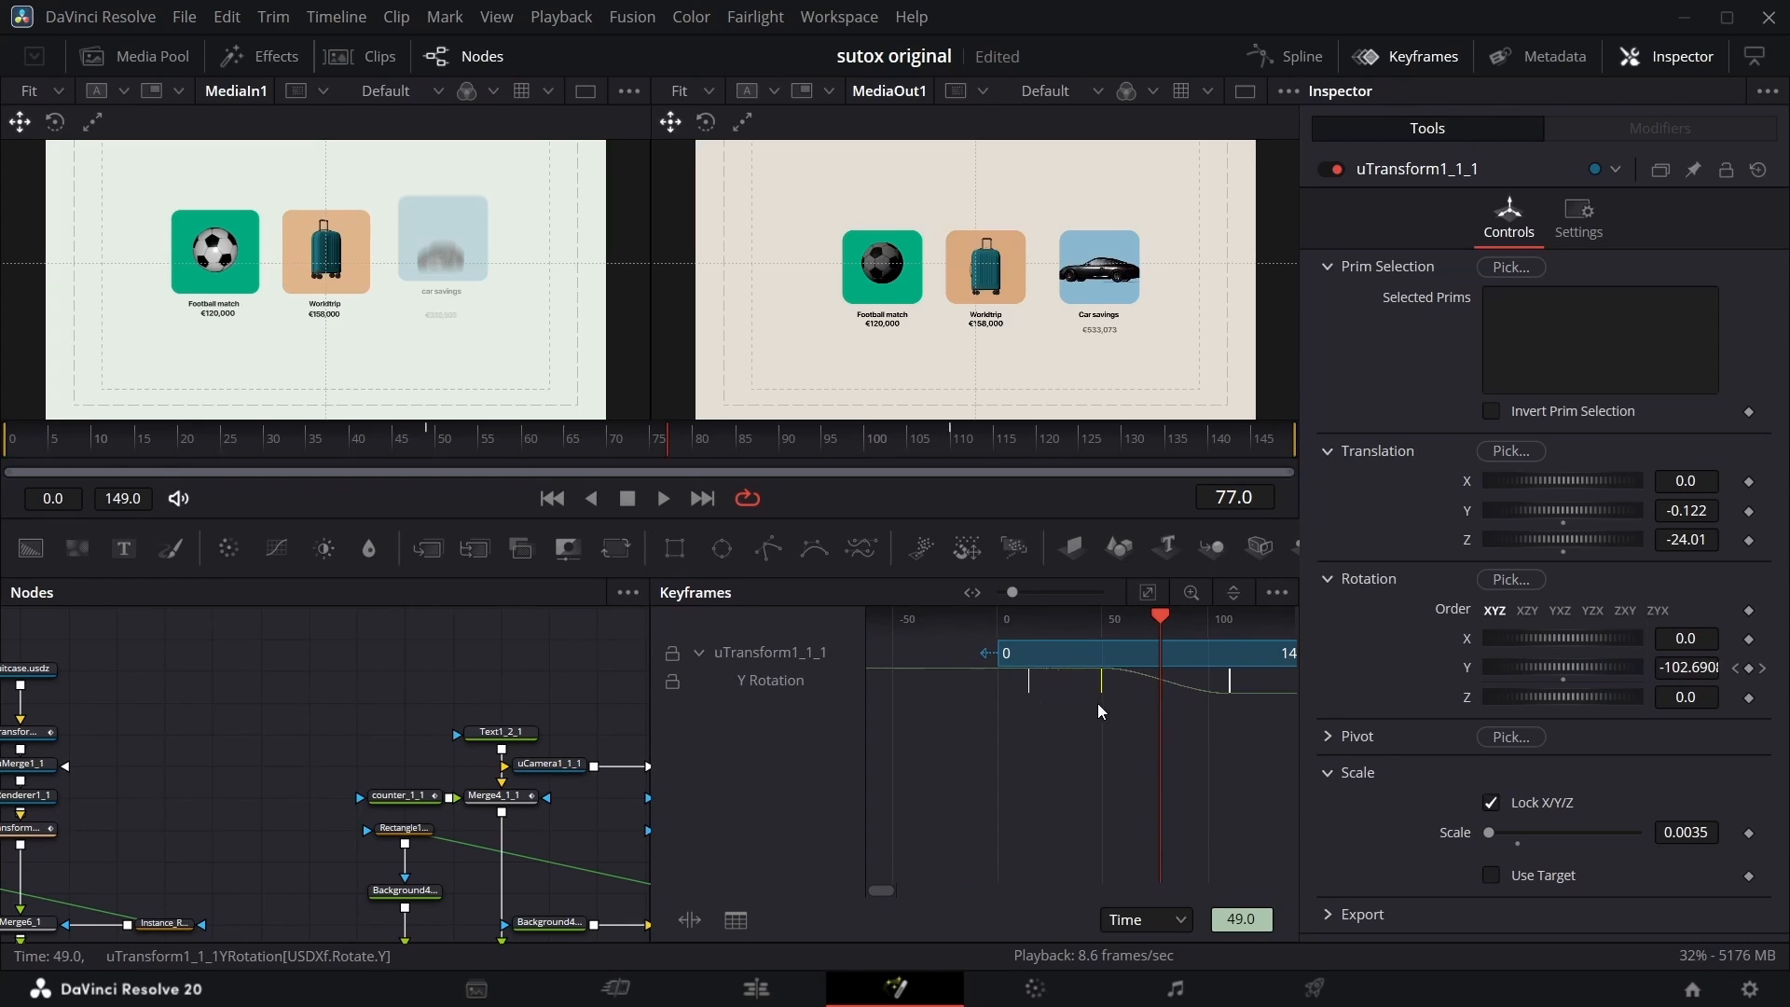
{"action": "left_click", "coordinate": [1041, 687]}
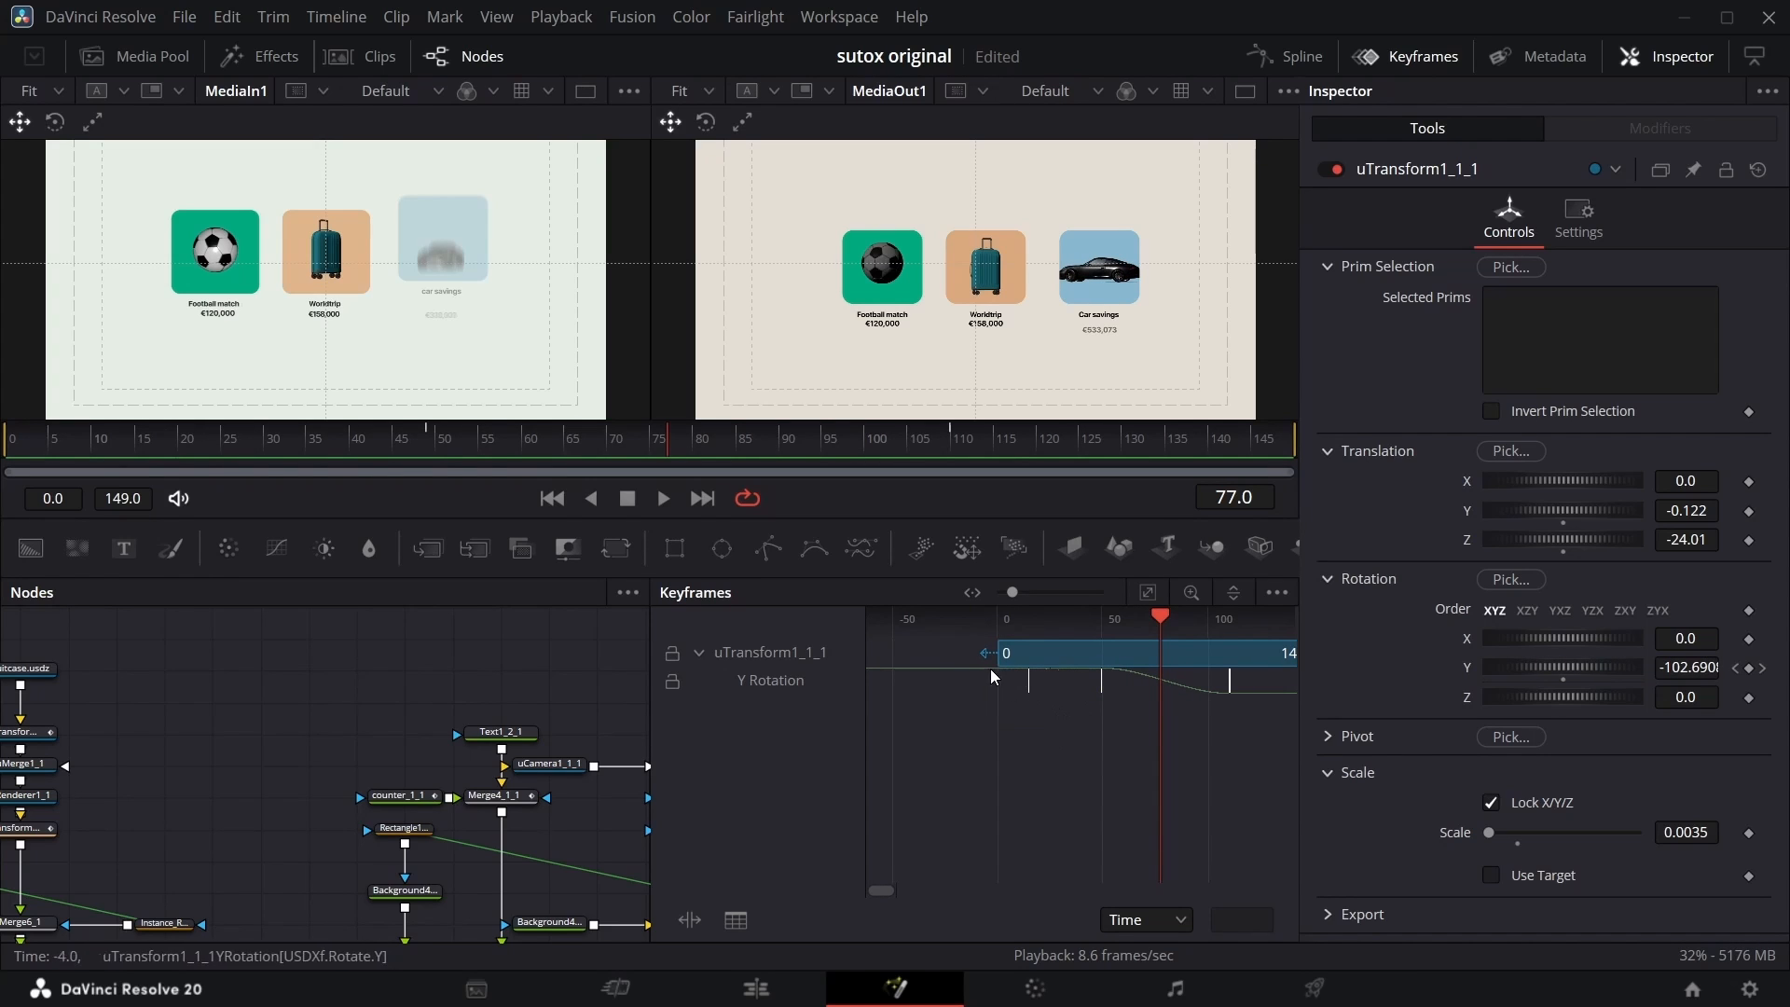
{"action": "key", "text": "ctrl+z"}
{"action": "left_click_drag", "start_coordinate": [1018, 701], "coordinate": [1061, 683]}
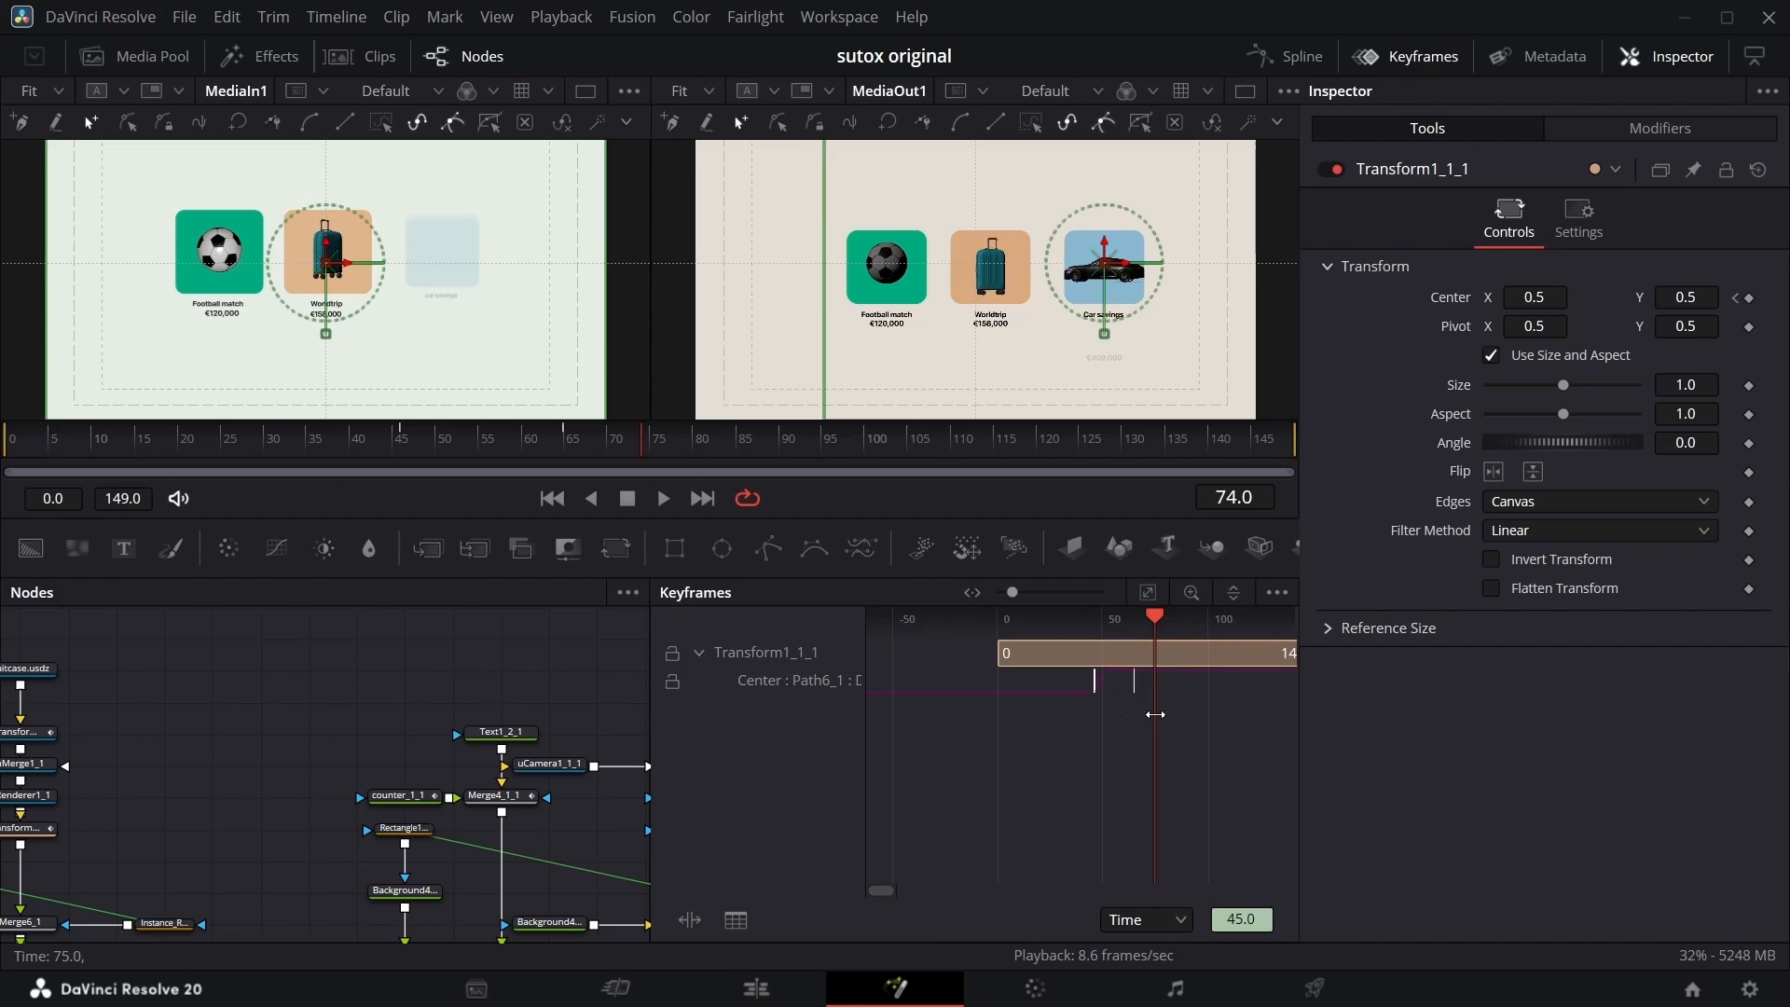
Shift Transform1_1_1's Center displacement keyframes so the car's movement starts at frame 74.
{"action": "mouse_move", "coordinate": [1156, 714]}
{"action": "left_mouse_down"}
{"action": "mouse_move", "coordinate": [1088, 687]}
{"action": "mouse_move", "coordinate": [1149, 691]}
{"action": "left_mouse_up"}
{"action": "left_click", "coordinate": [1407, 56]}
{"action": "left_click_drag", "start_coordinate": [634, 441], "coordinate": [712, 450]}
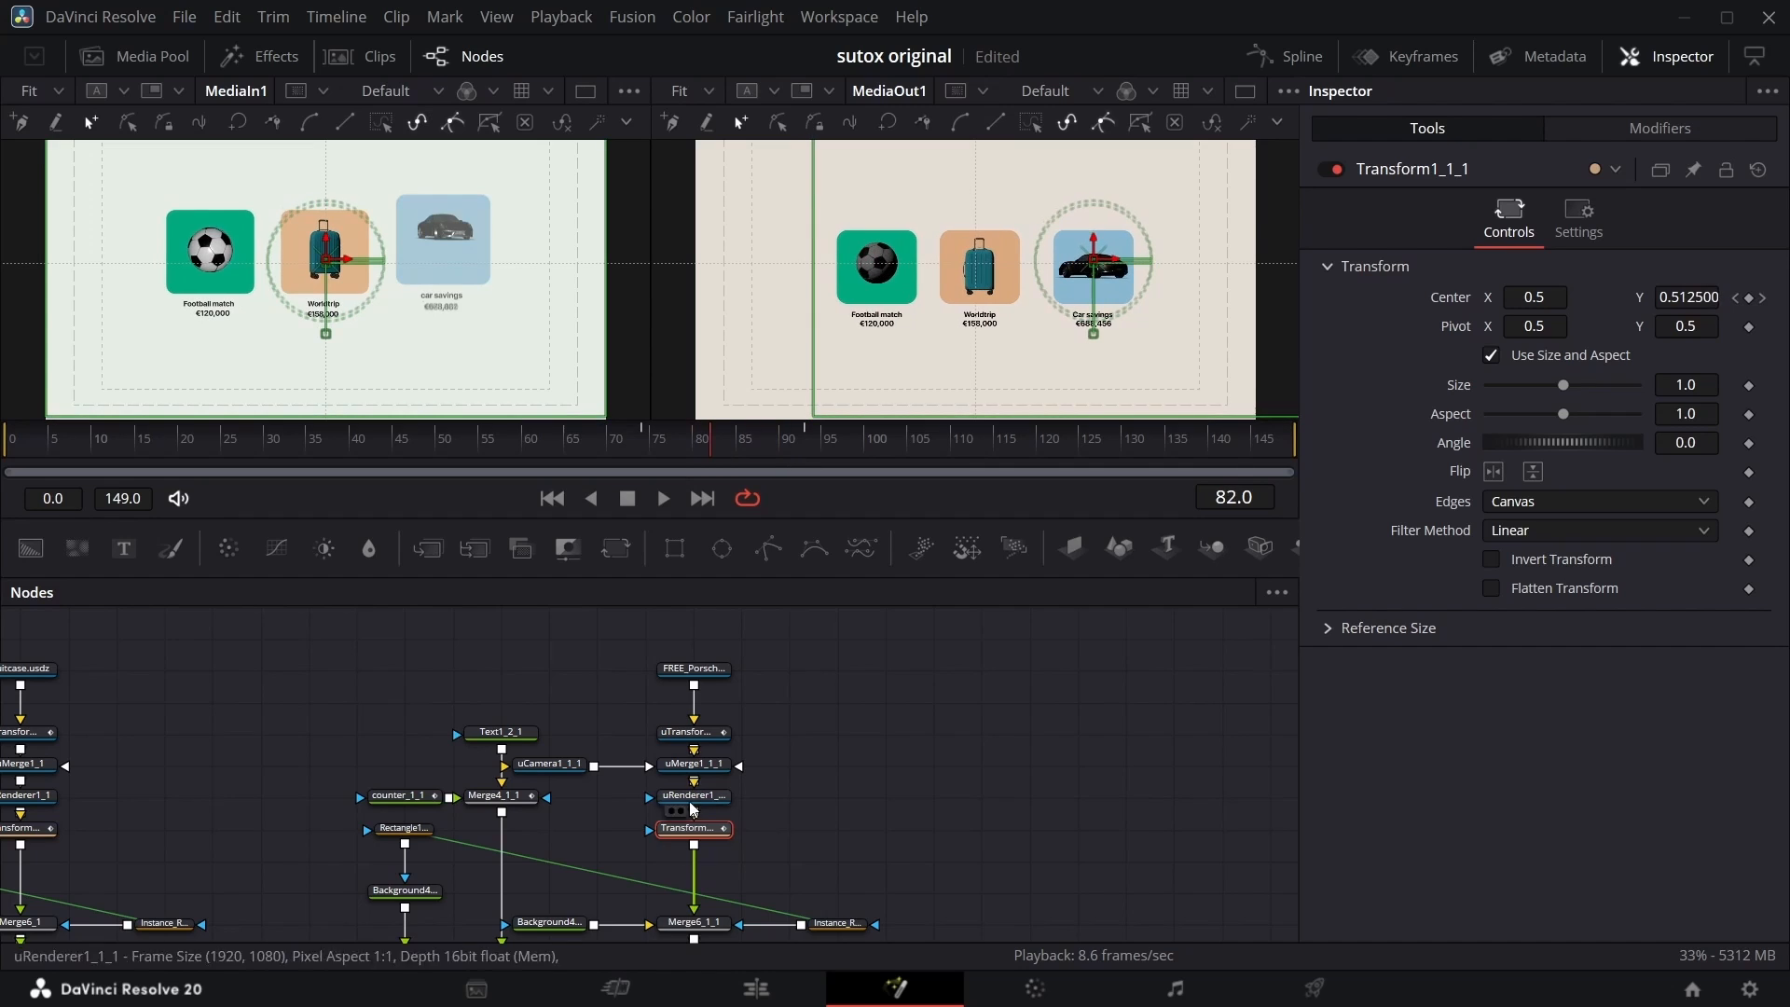
Apply the Out Back Cubic ease to Transform1_1_1's Center displacement curve.
{"action": "left_click", "coordinate": [1287, 56]}
{"action": "right_click", "coordinate": [1122, 793]}
{"action": "mouse_move", "coordinate": [1212, 500]}
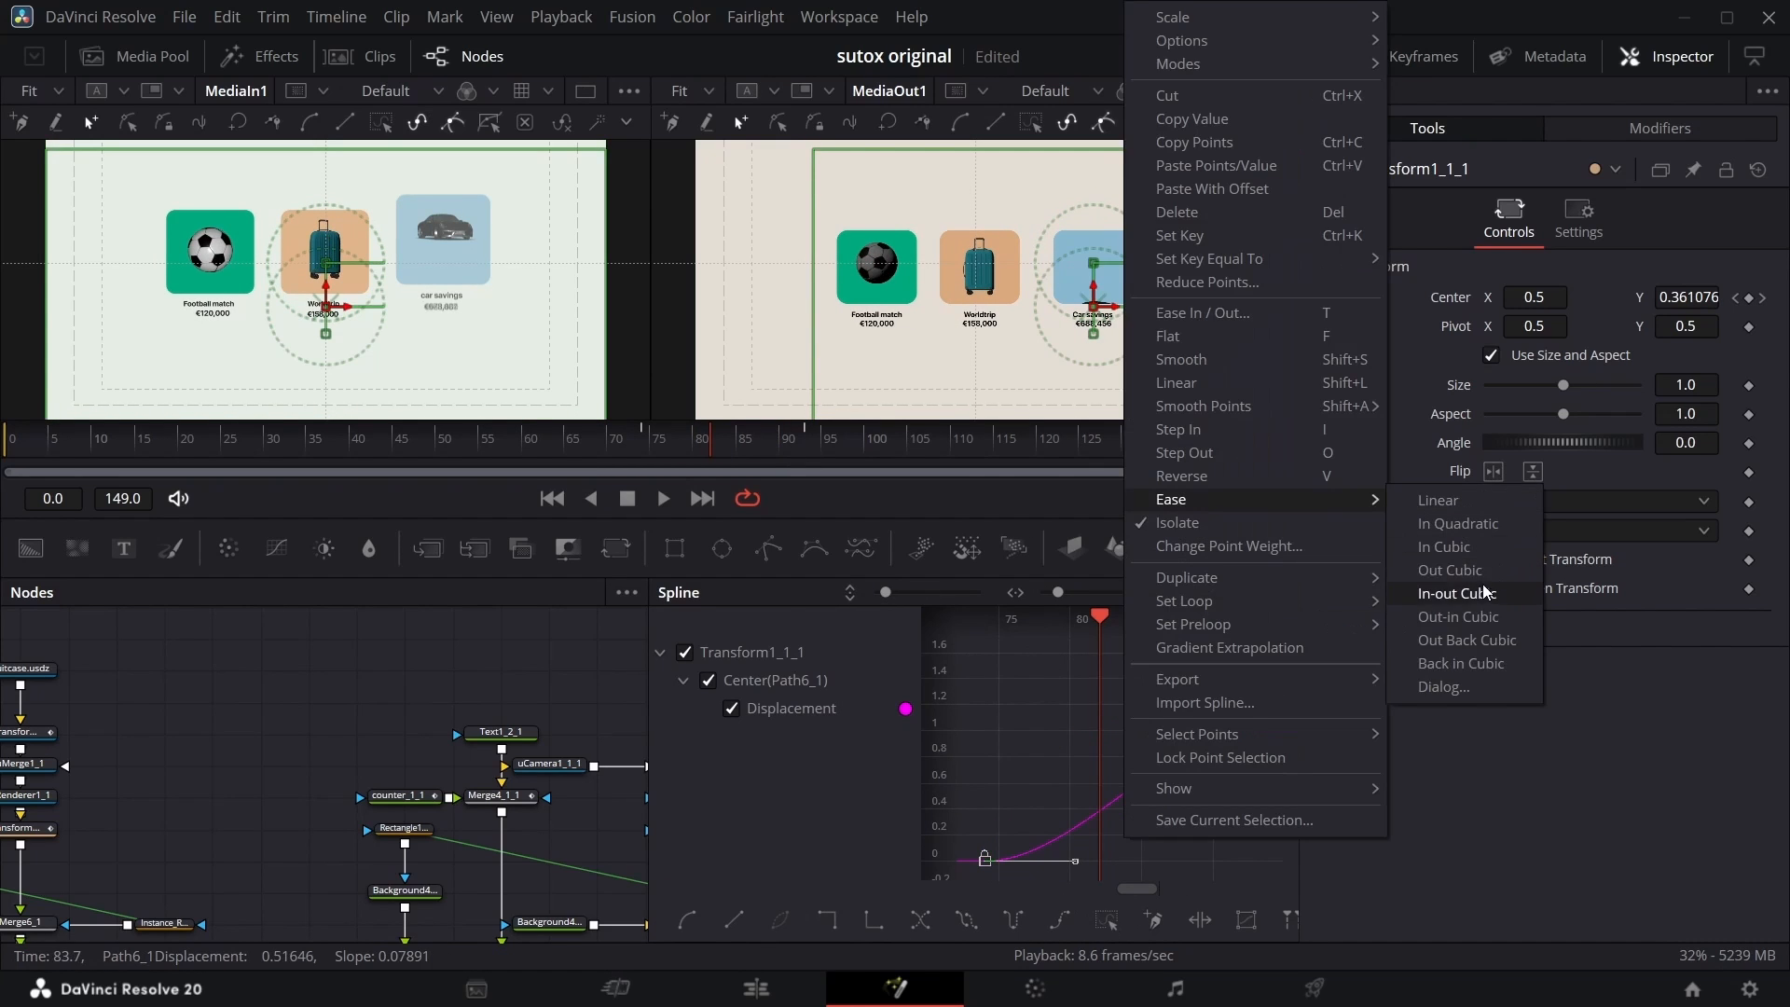
{"action": "left_click", "coordinate": [1441, 640]}
Move Transform4_1_1's middle Center displacement keyframe to frame 93 on the spline curve.
{"action": "scroll", "coordinate": [724, 864], "scroll_direction": "down", "scroll_amount": 3}
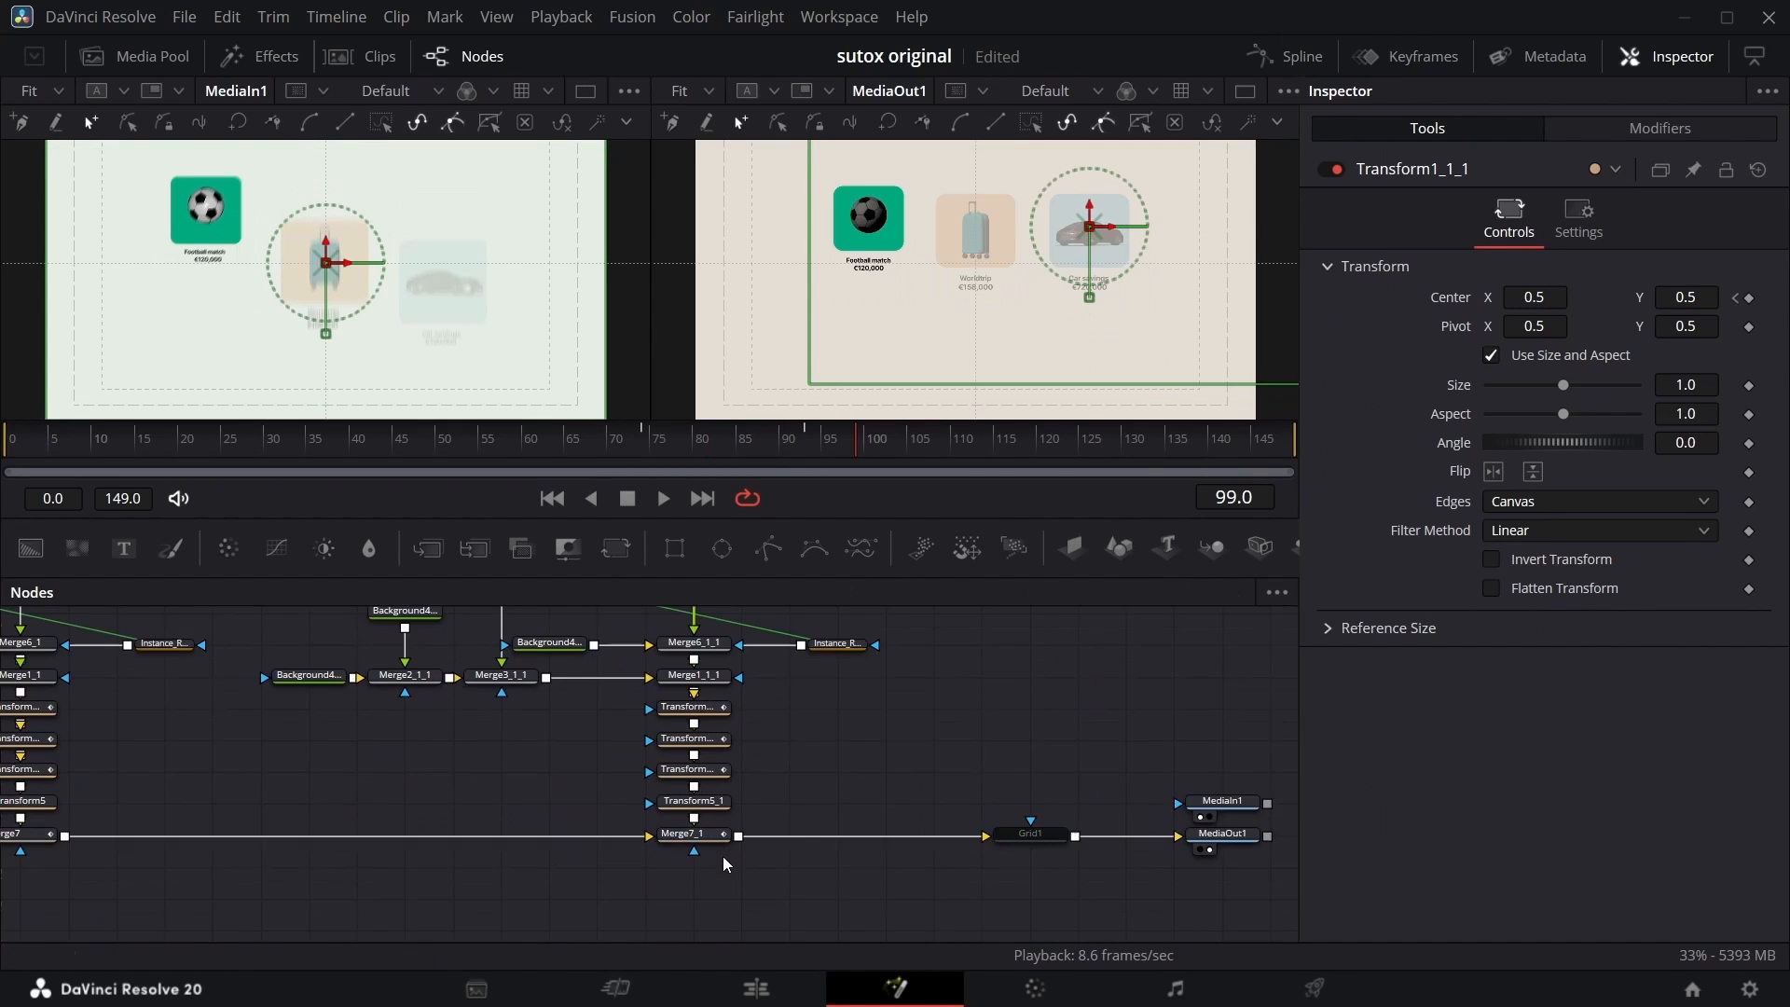
{"action": "left_click", "coordinate": [709, 770]}
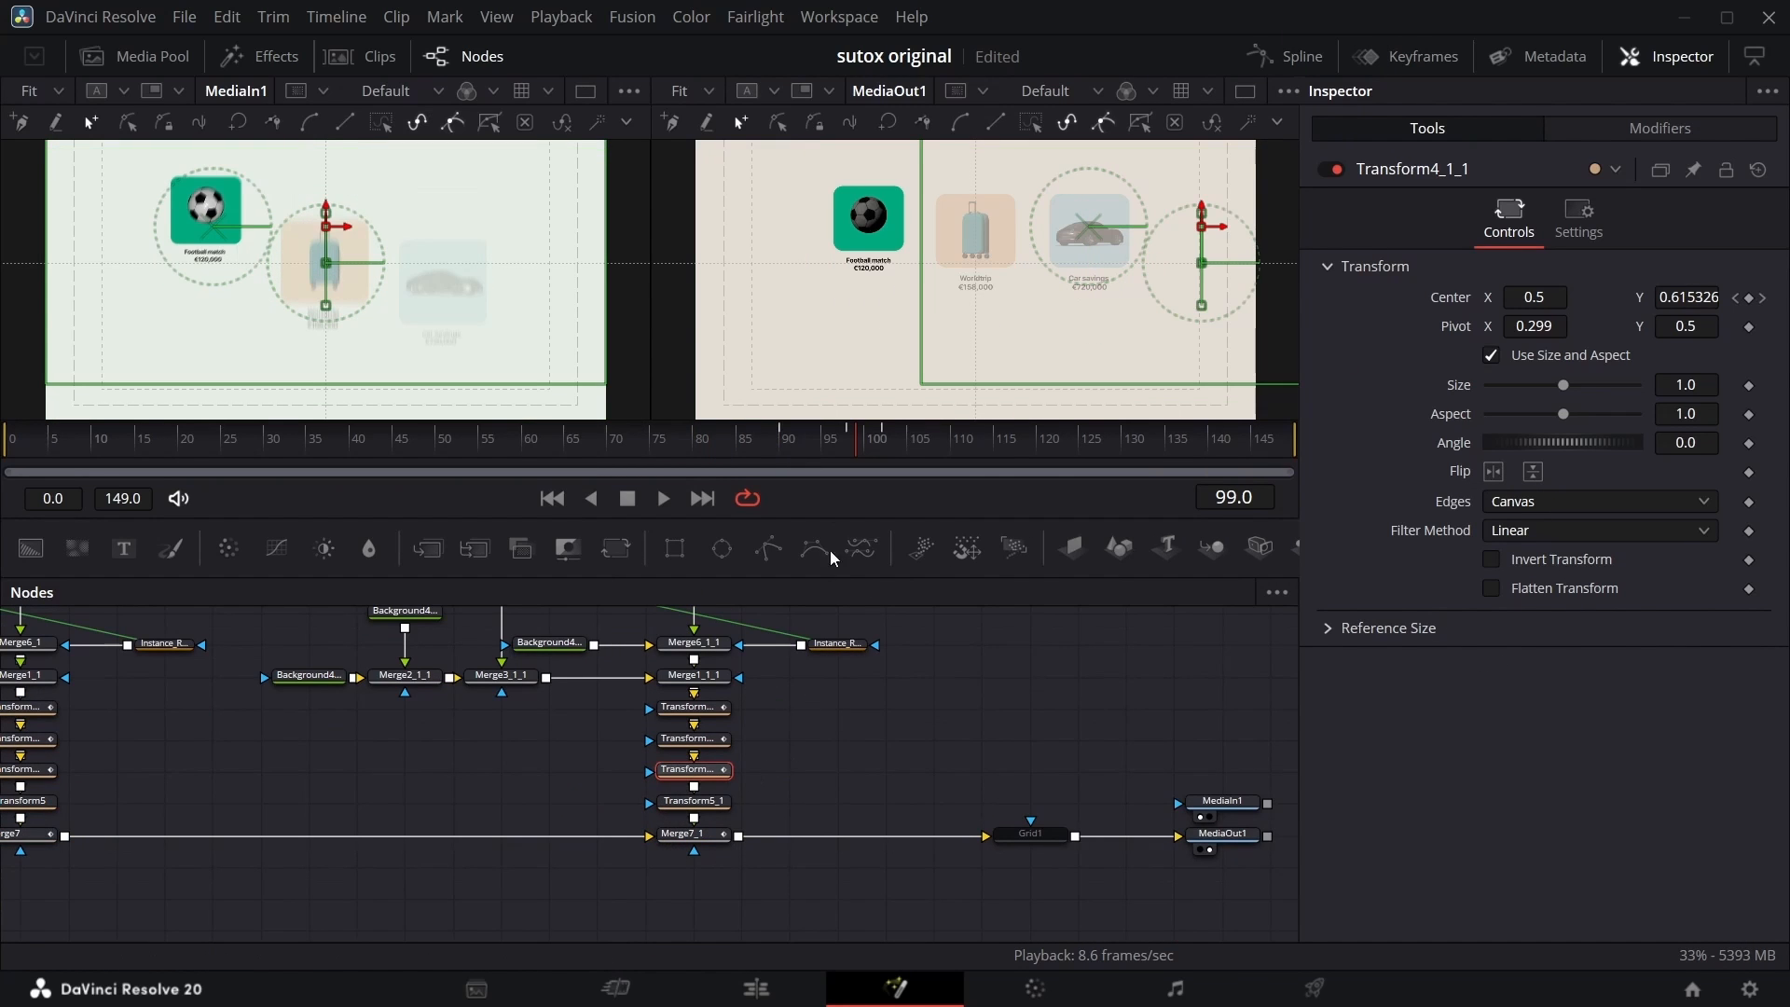
{"action": "left_click_drag", "start_coordinate": [872, 445], "coordinate": [811, 446]}
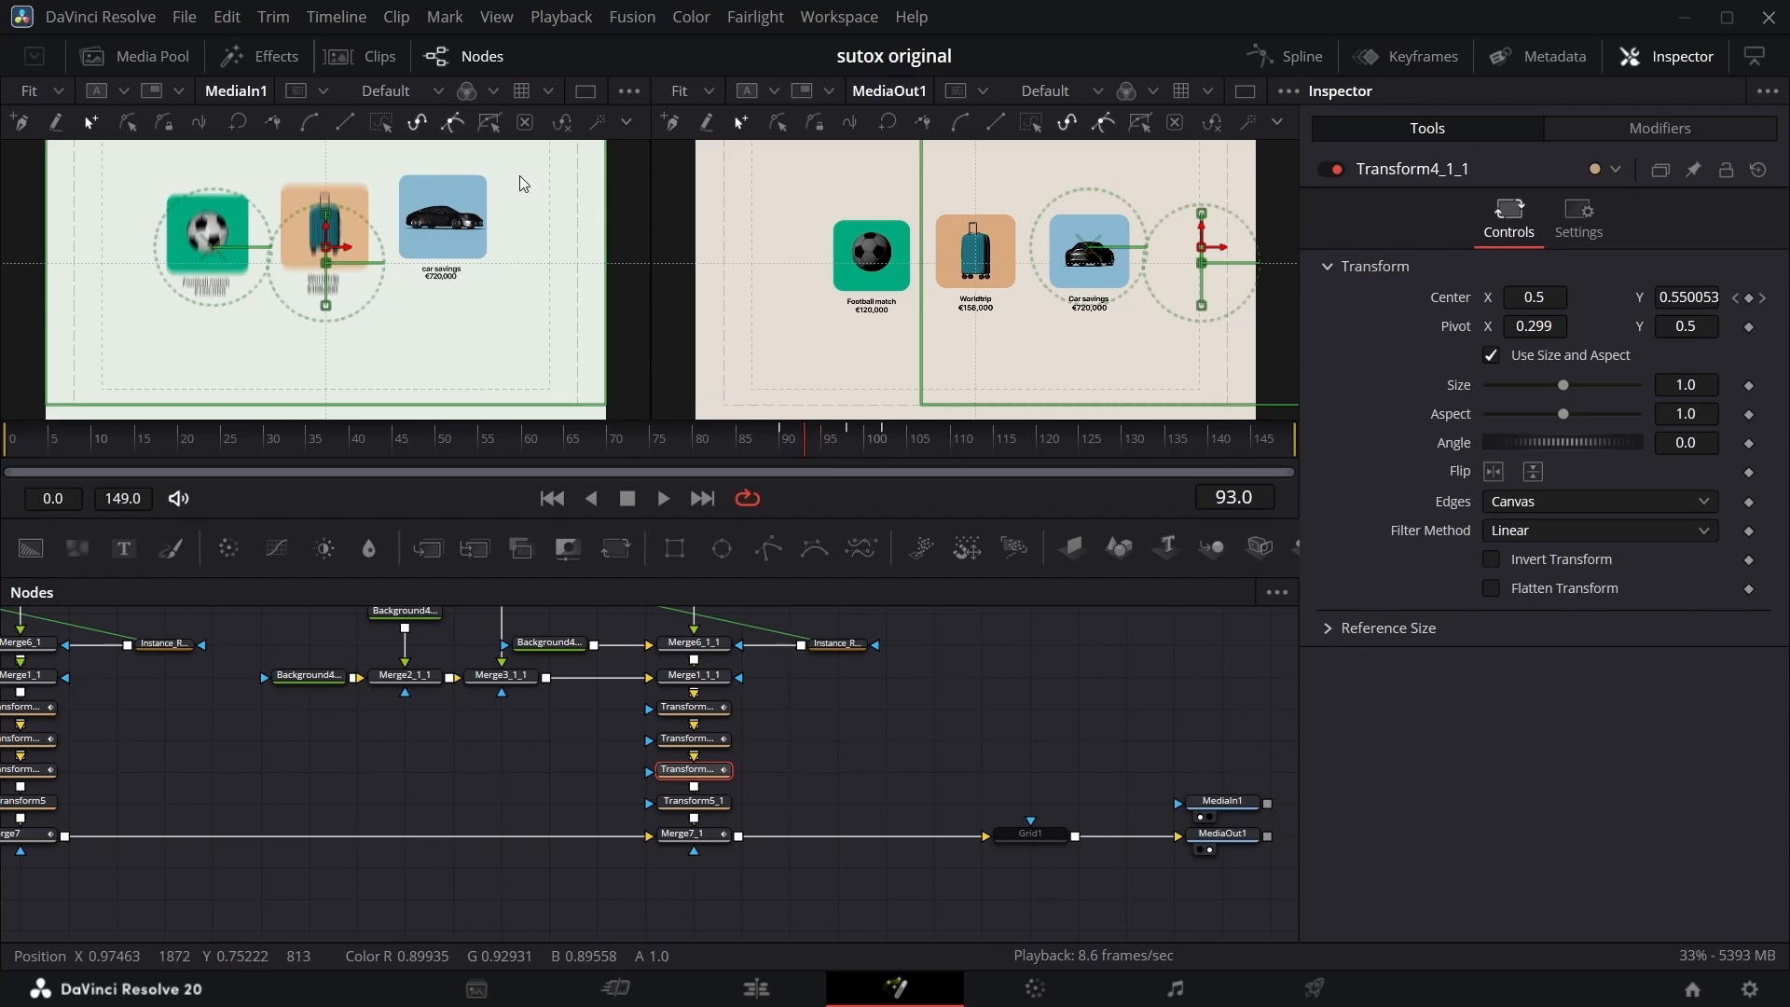
{"action": "left_click", "coordinate": [1289, 56]}
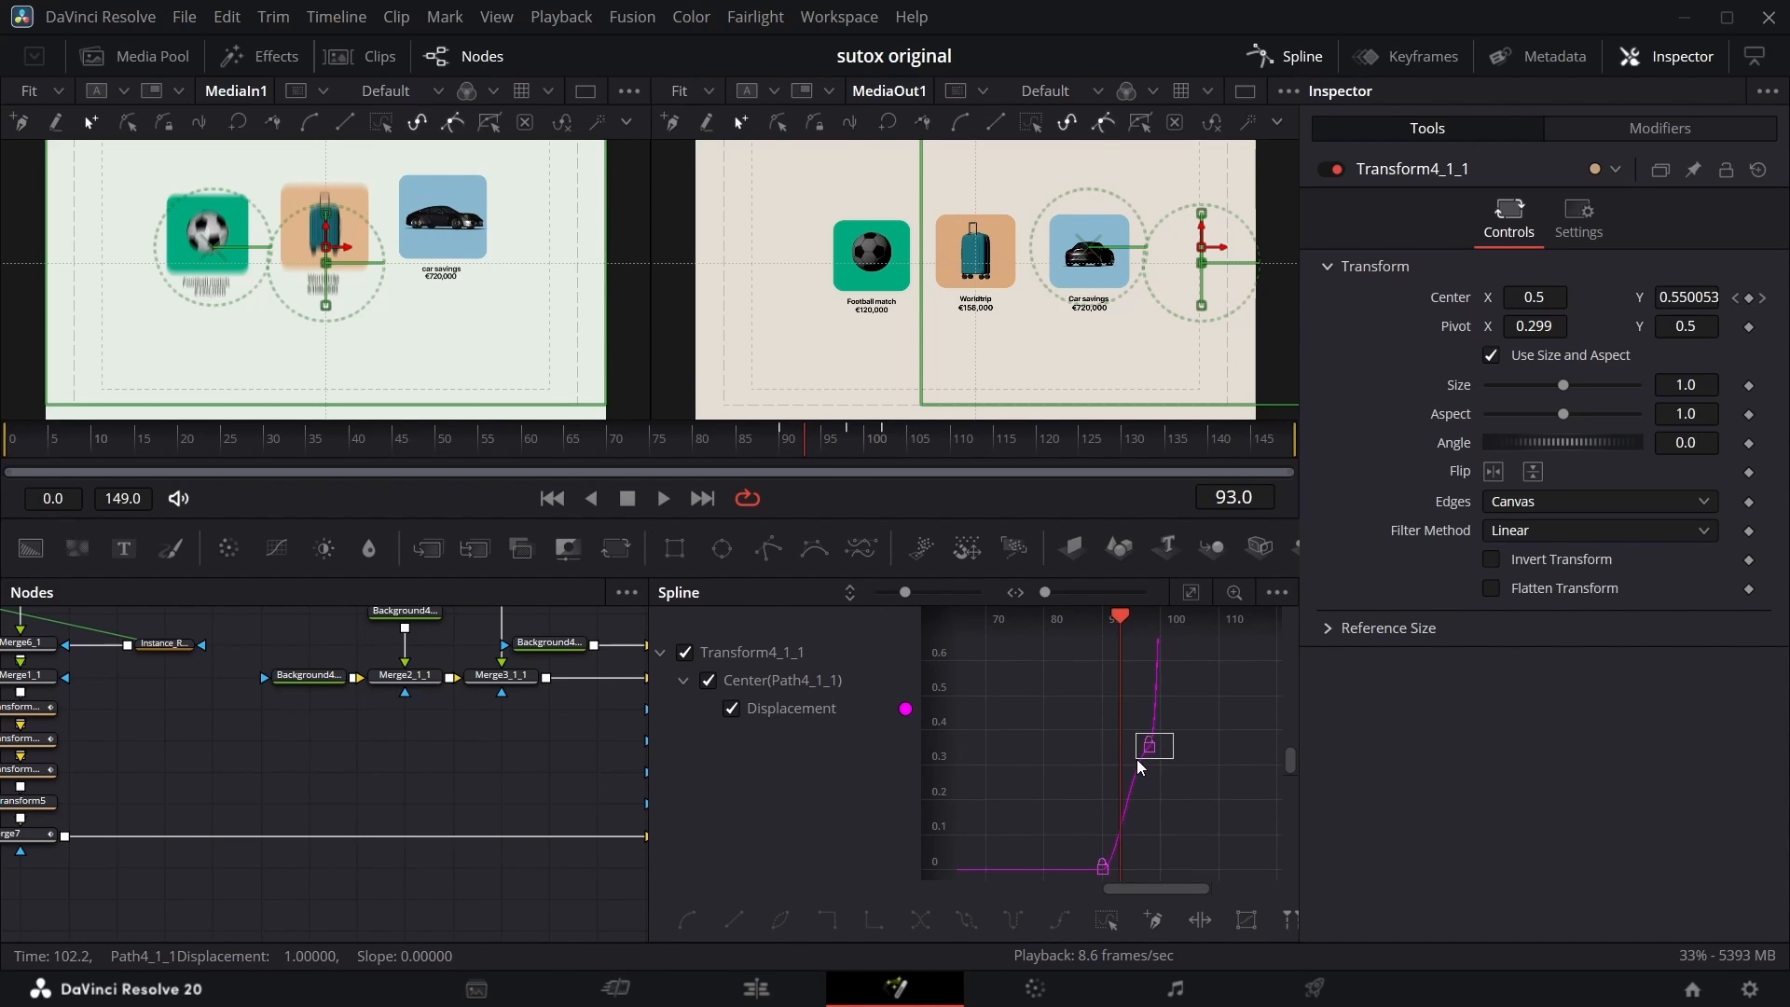
{"action": "left_click_drag", "start_coordinate": [1147, 747], "coordinate": [1118, 752]}
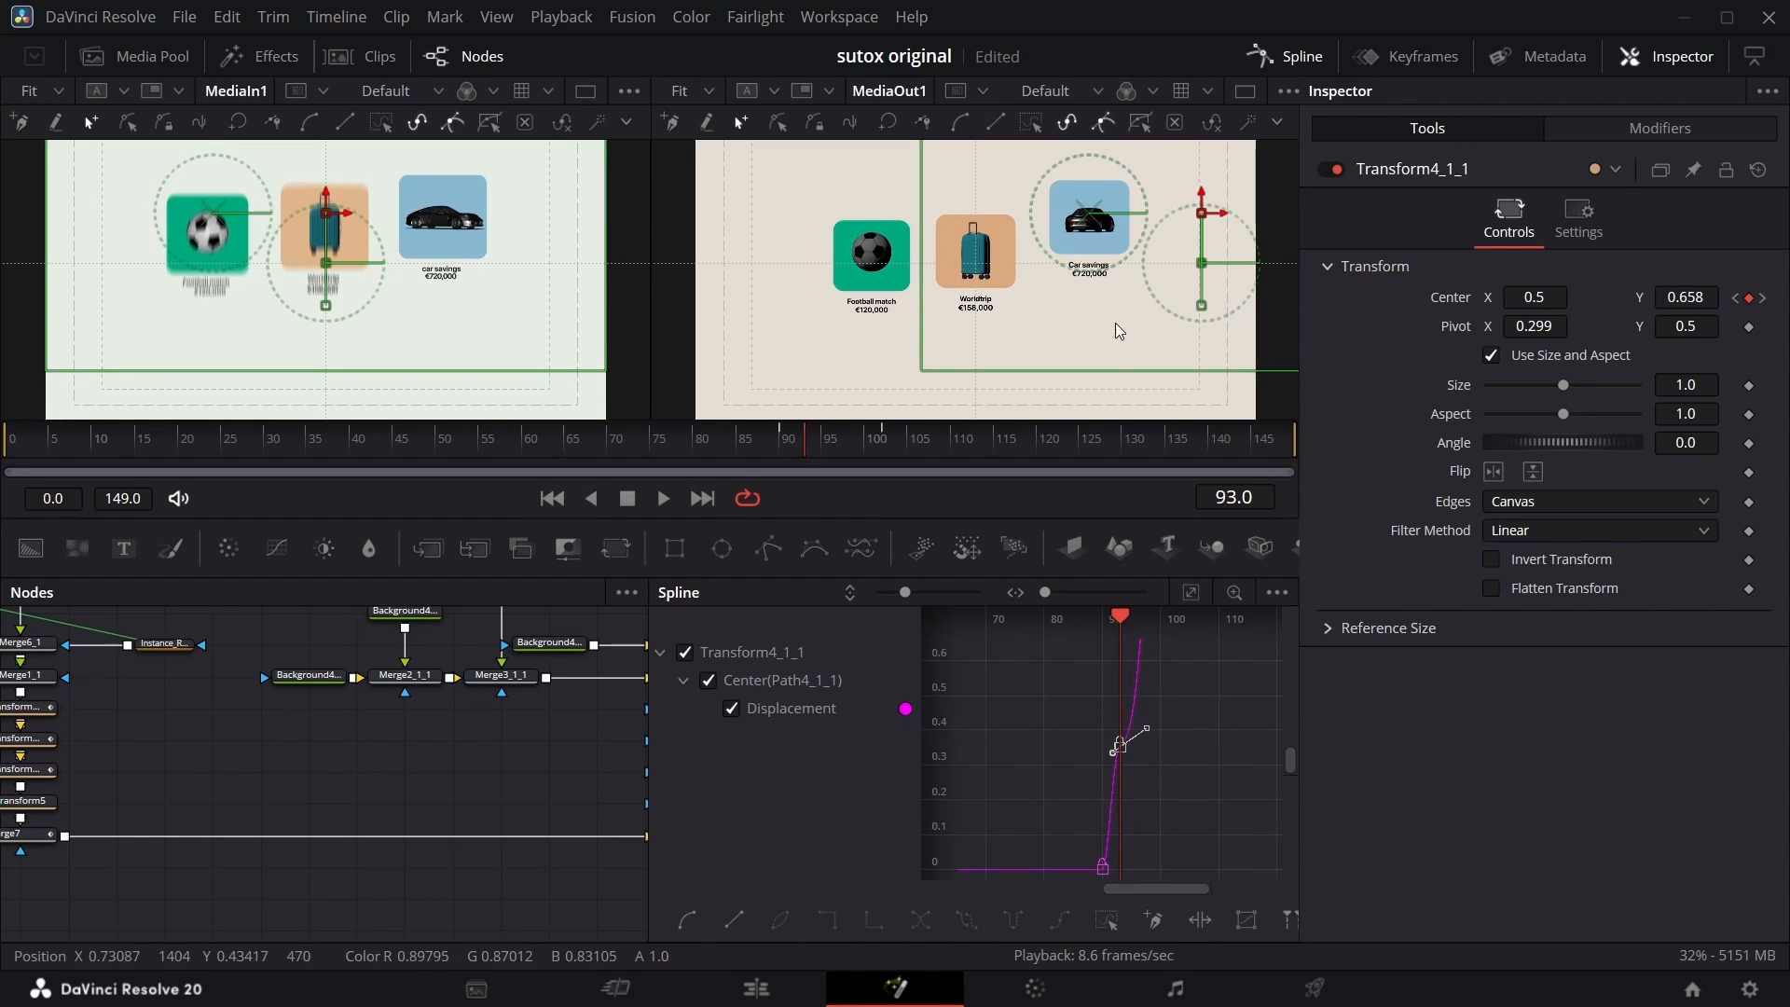
{"action": "left_click", "coordinate": [810, 460]}
Set Merge7_1's Blend keyframe to 0.0 at frame 100 and remove its frame 101 keyframe.
{"action": "left_click", "coordinate": [428, 835]}
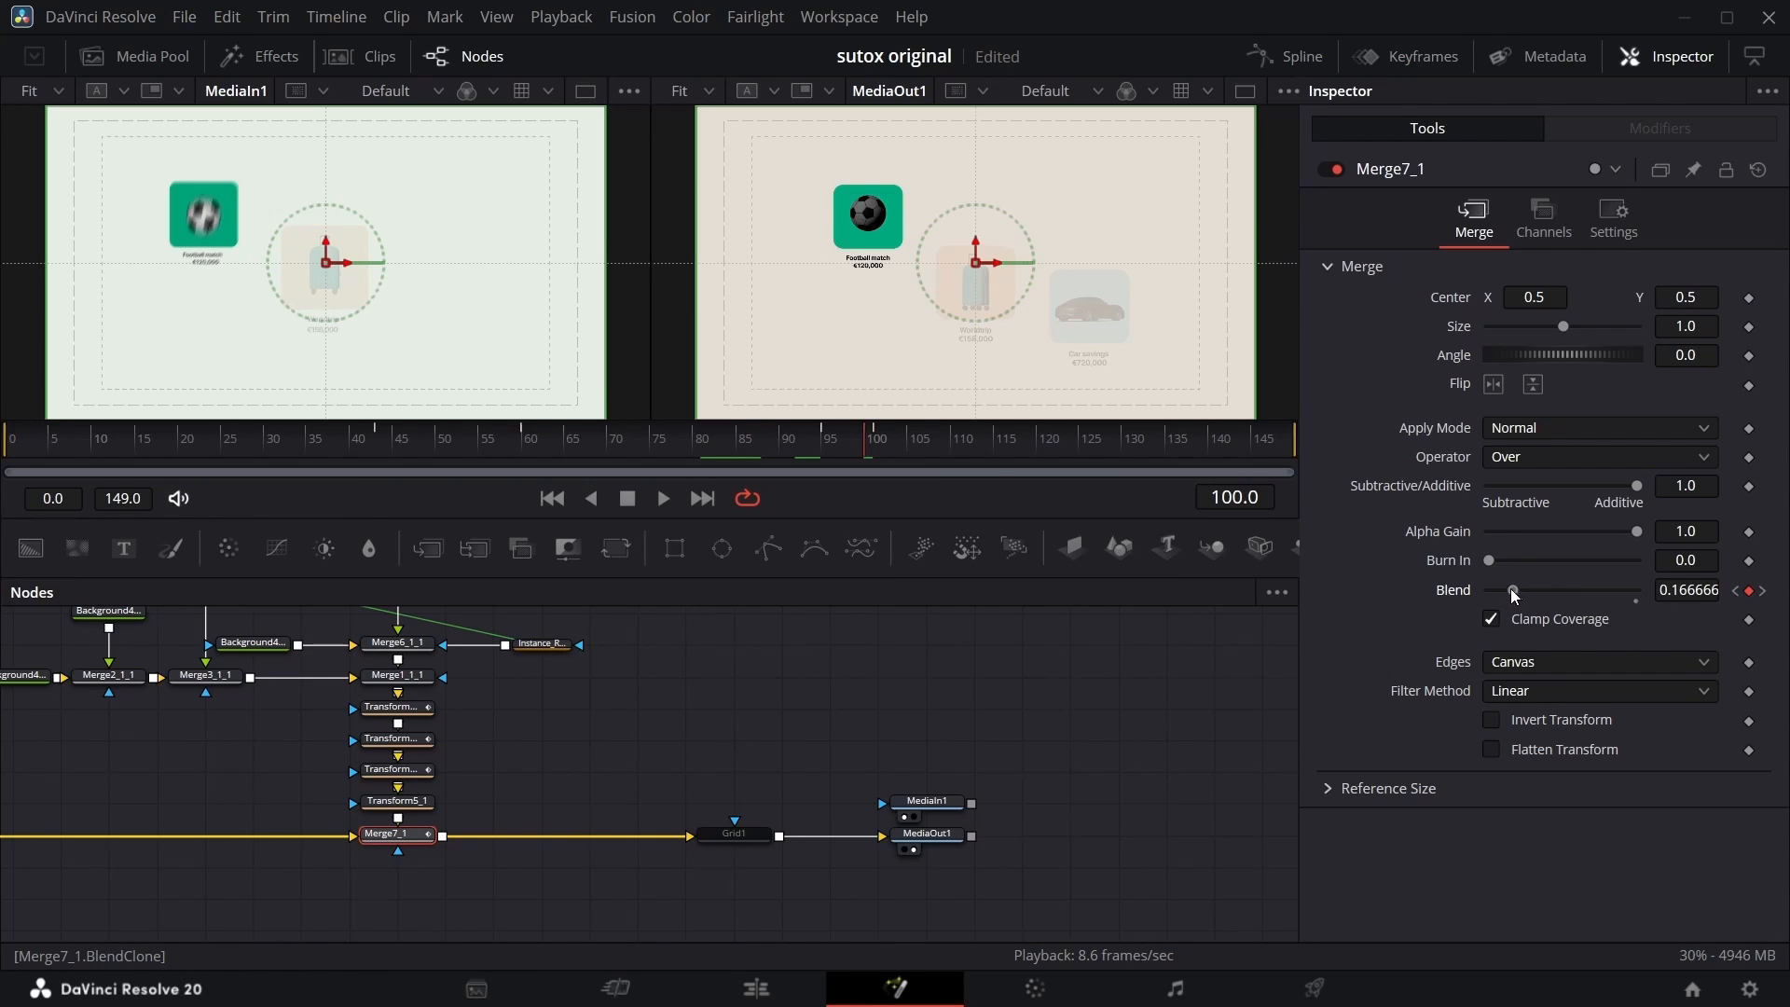
{"action": "left_click", "coordinate": [1759, 593]}
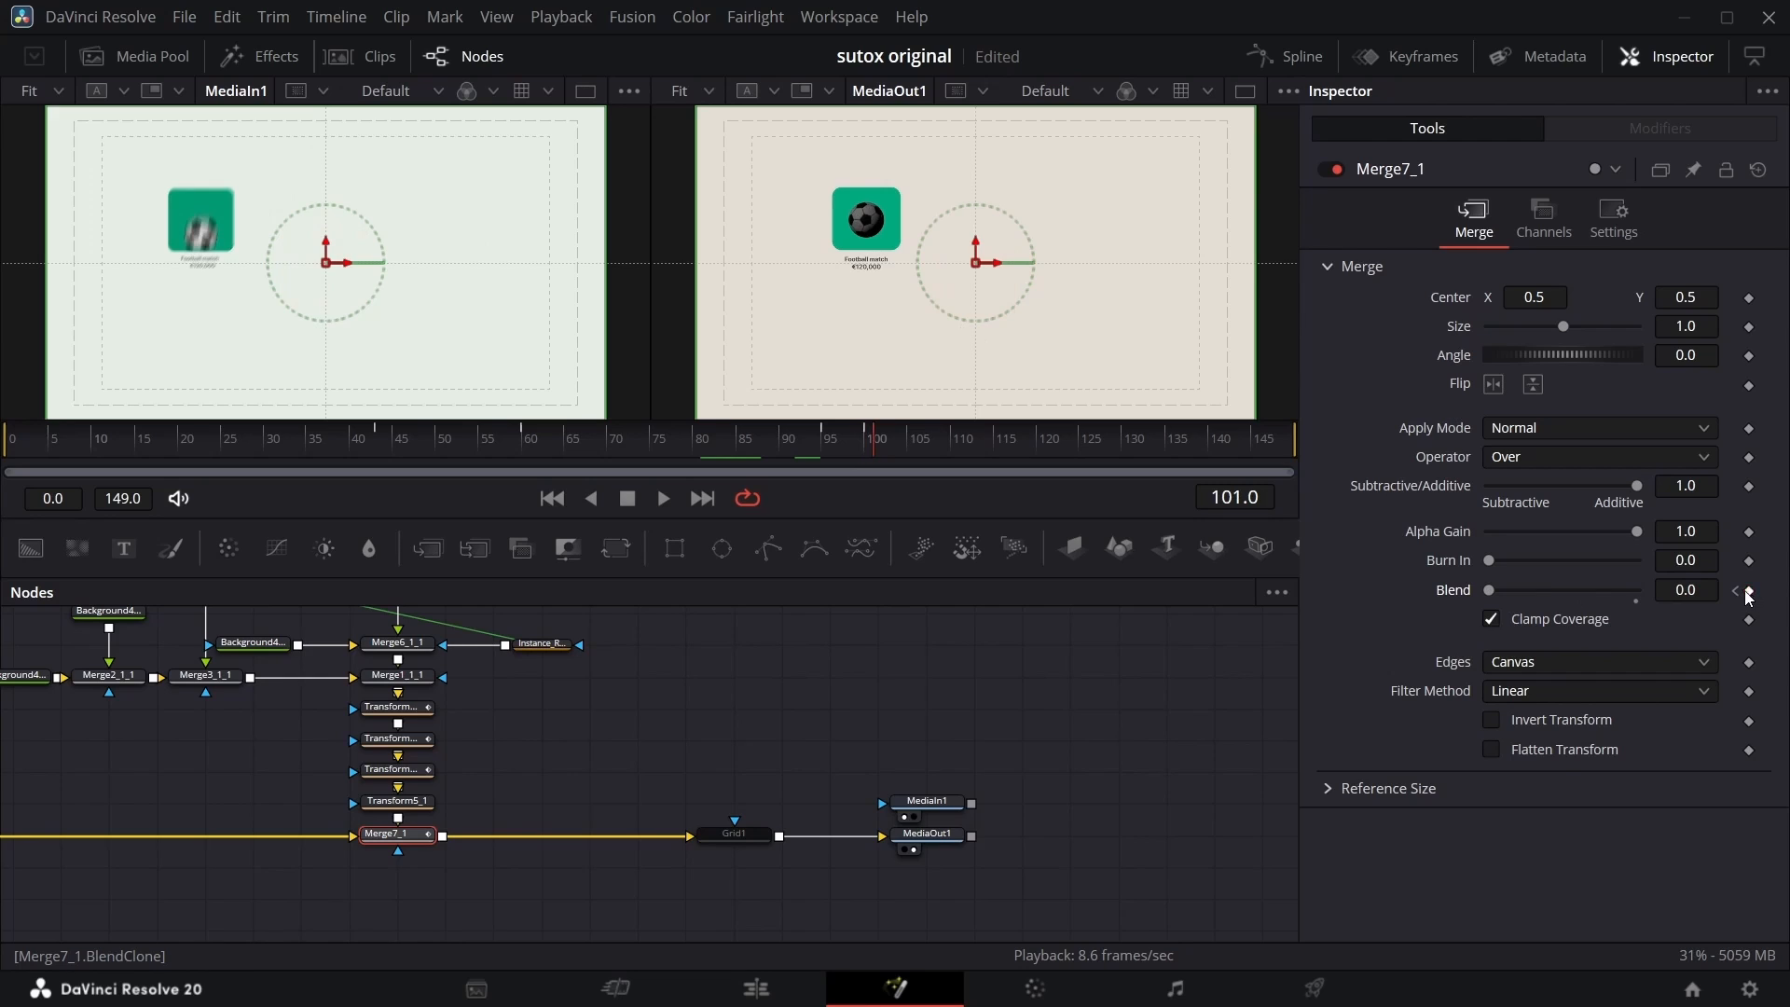
{"action": "left_click_drag", "start_coordinate": [870, 450], "coordinate": [811, 460]}
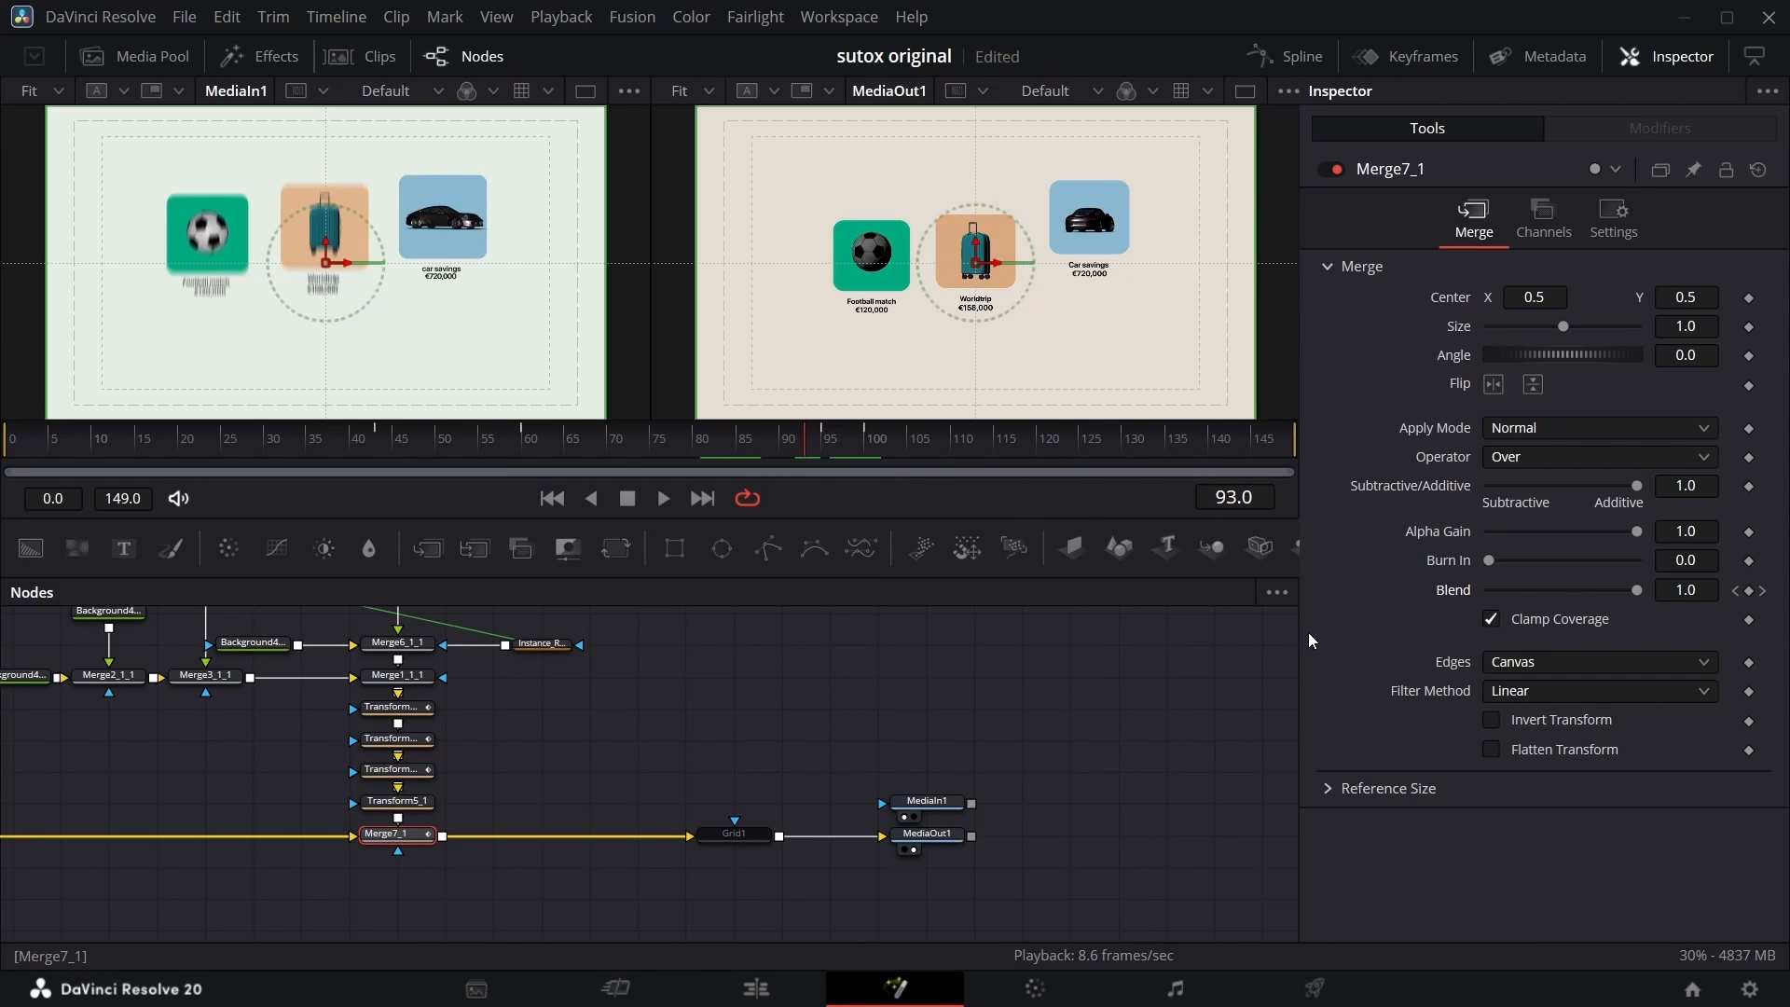
Keyframe Merge7_1's Blend at 1.0 on frame 94 and scrub through the car card's fade-out.
{"action": "key", "text": "Right"}
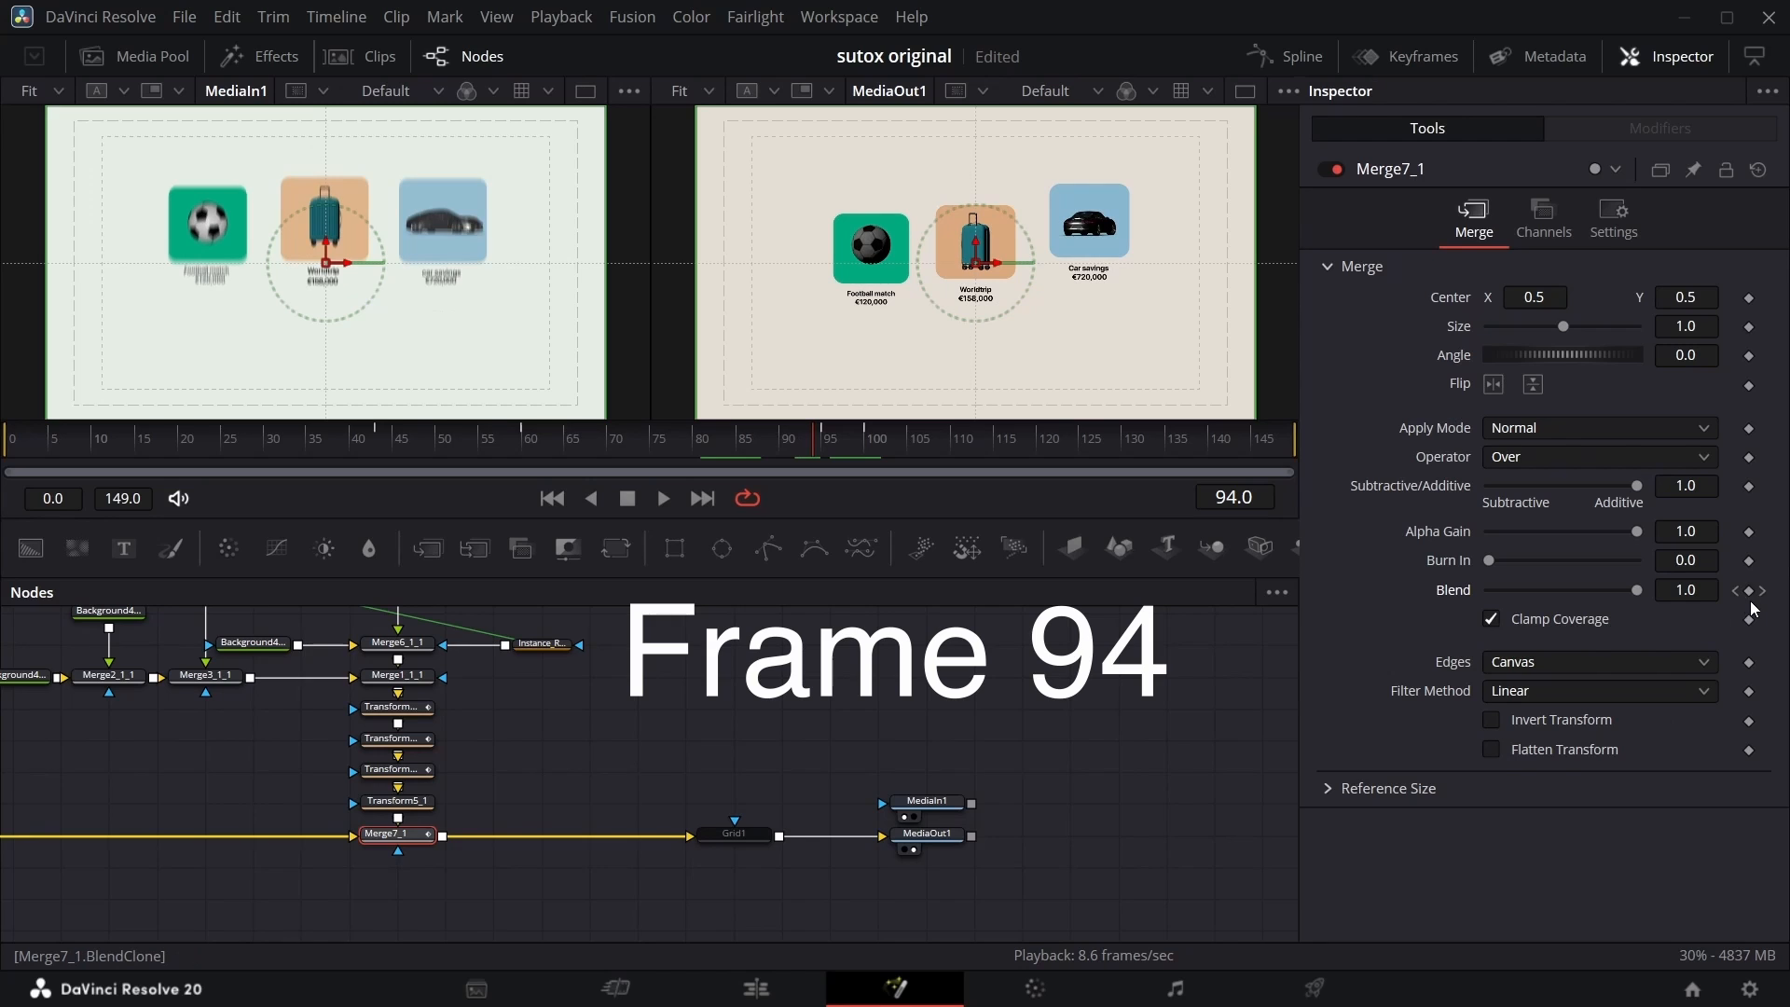
{"action": "mouse_move", "coordinate": [825, 495]}
{"action": "left_mouse_down"}
{"action": "mouse_move", "coordinate": [917, 474]}
{"action": "mouse_move", "coordinate": [839, 490]}
{"action": "left_mouse_up"}
{"action": "scroll", "coordinate": [600, 705], "scroll_direction": "up", "scroll_amount": 5}
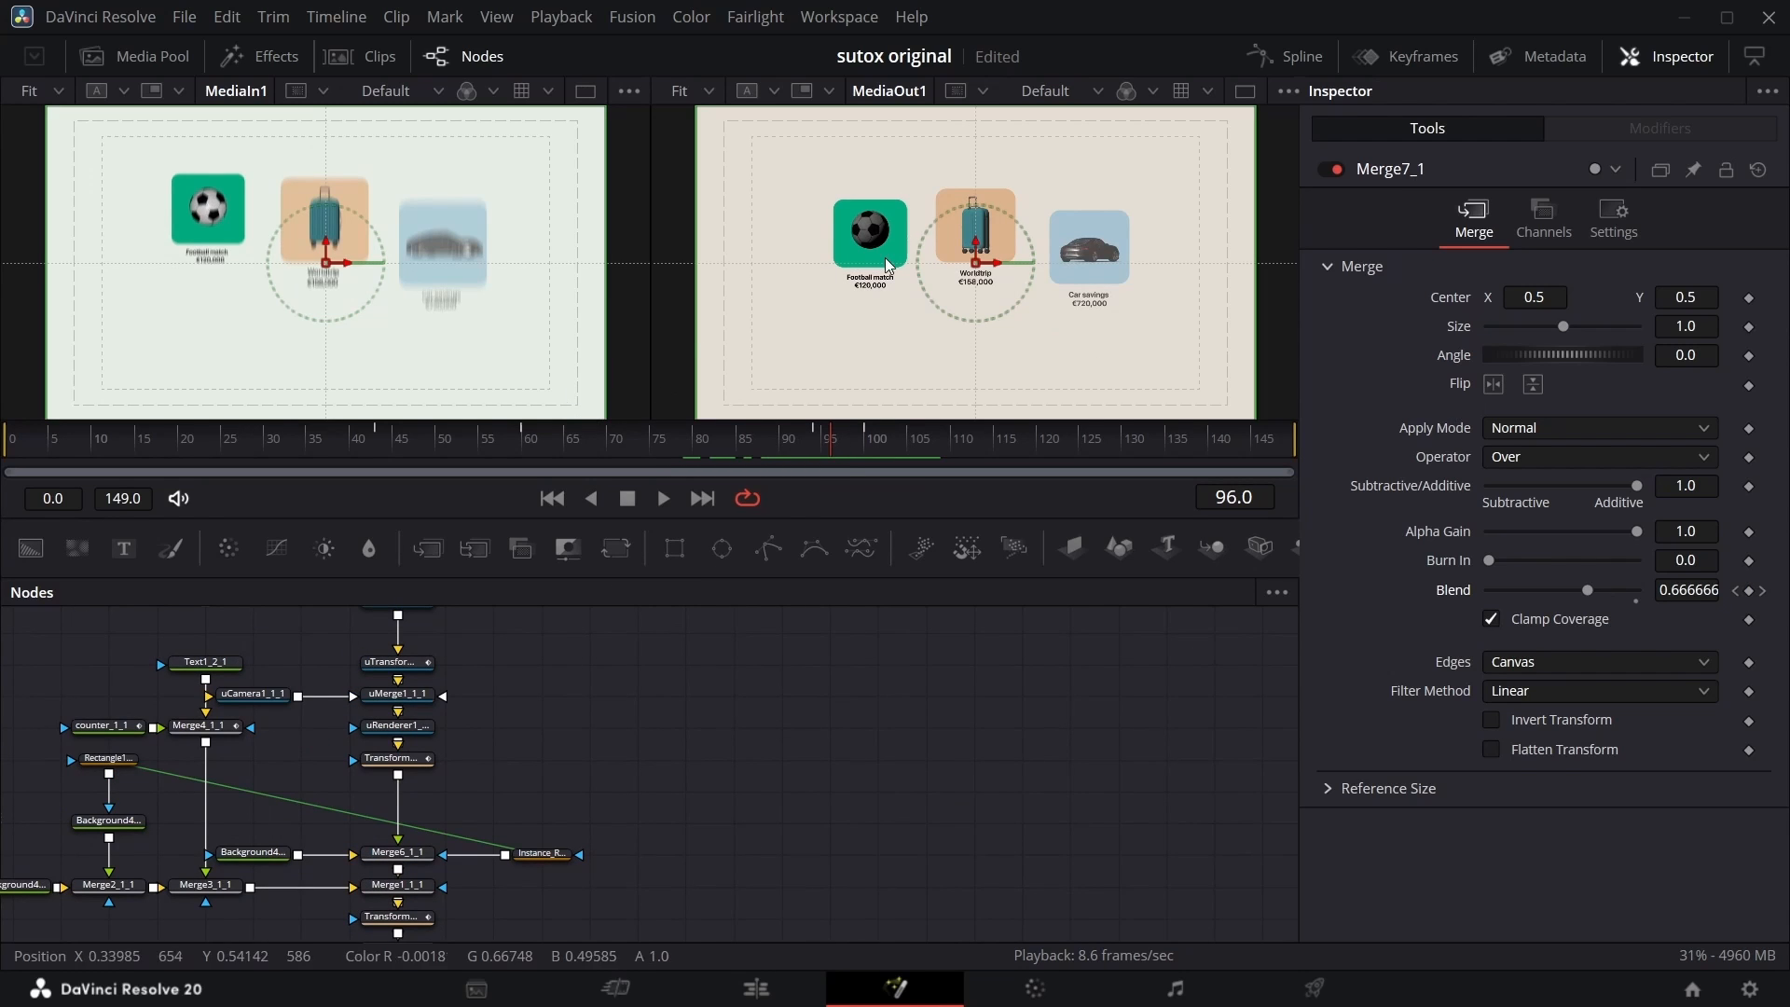
{"action": "mouse_move", "coordinate": [872, 438]}
{"action": "left_mouse_down"}
{"action": "mouse_move", "coordinate": [905, 433]}
{"action": "mouse_move", "coordinate": [847, 462]}
{"action": "left_mouse_up"}
{"action": "key", "text": "ctrl+z"}
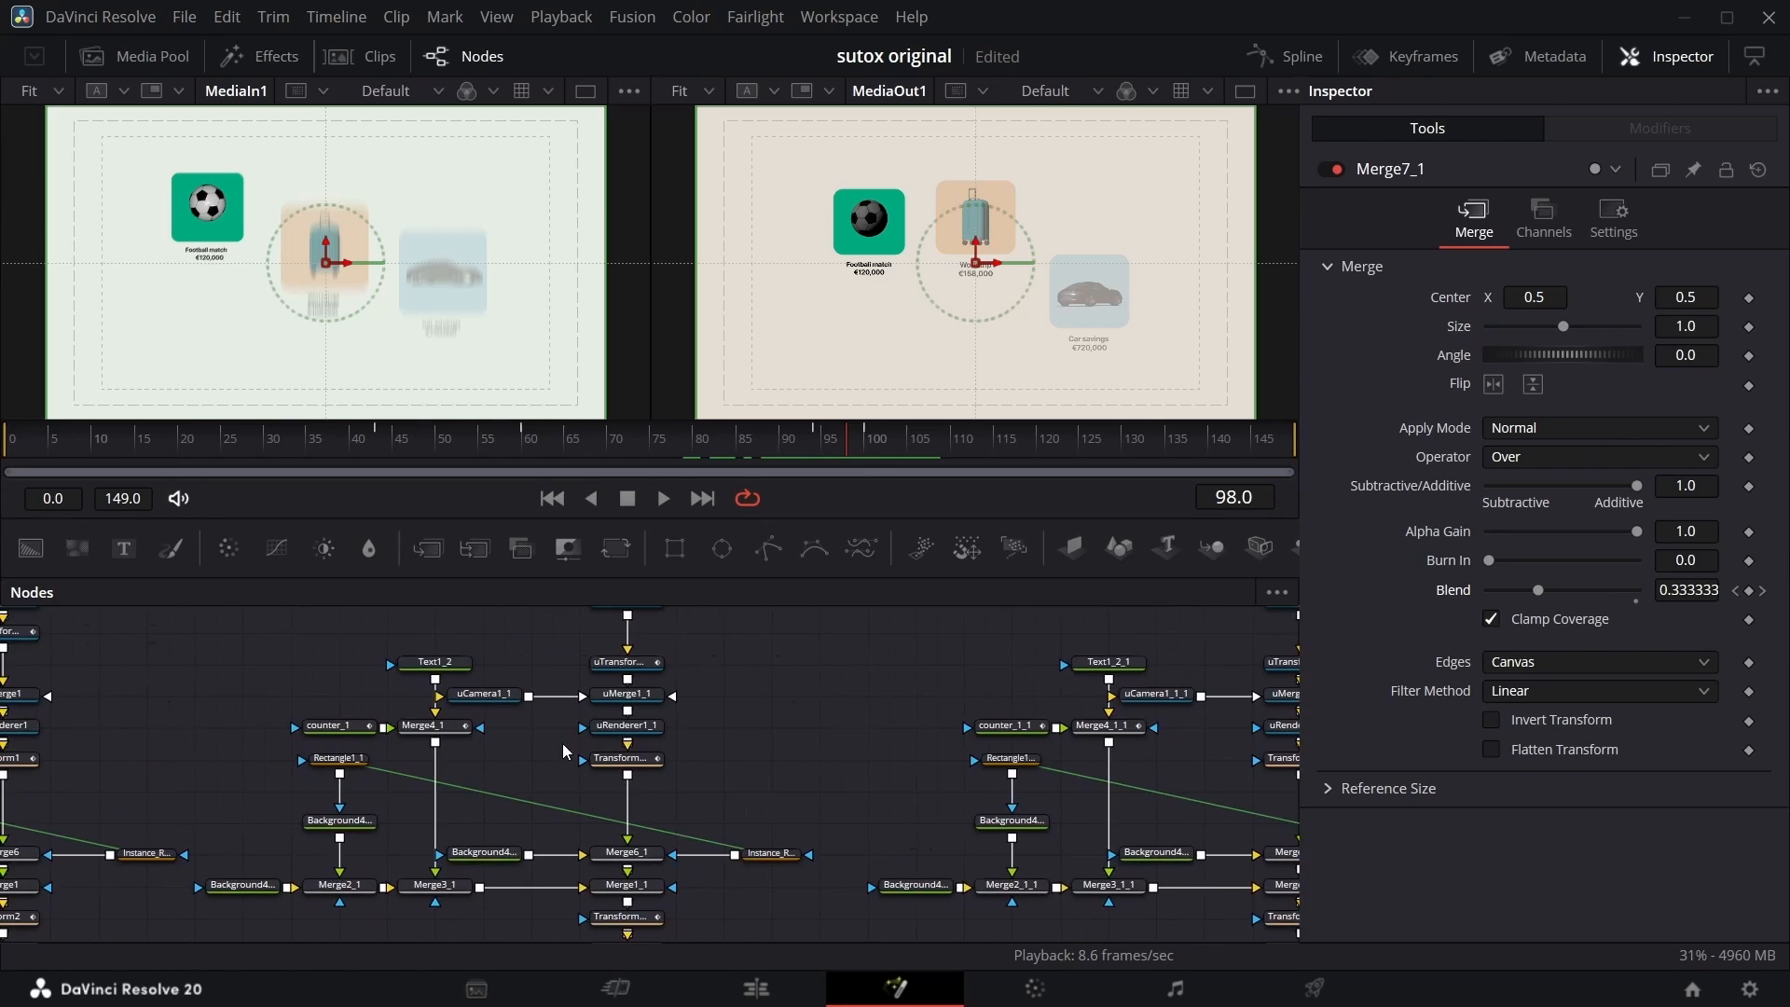
Set uRenderer1's lighting to Scene and connect a new Directional Light to the football's uMerge1.
{"action": "left_click", "coordinate": [530, 808]}
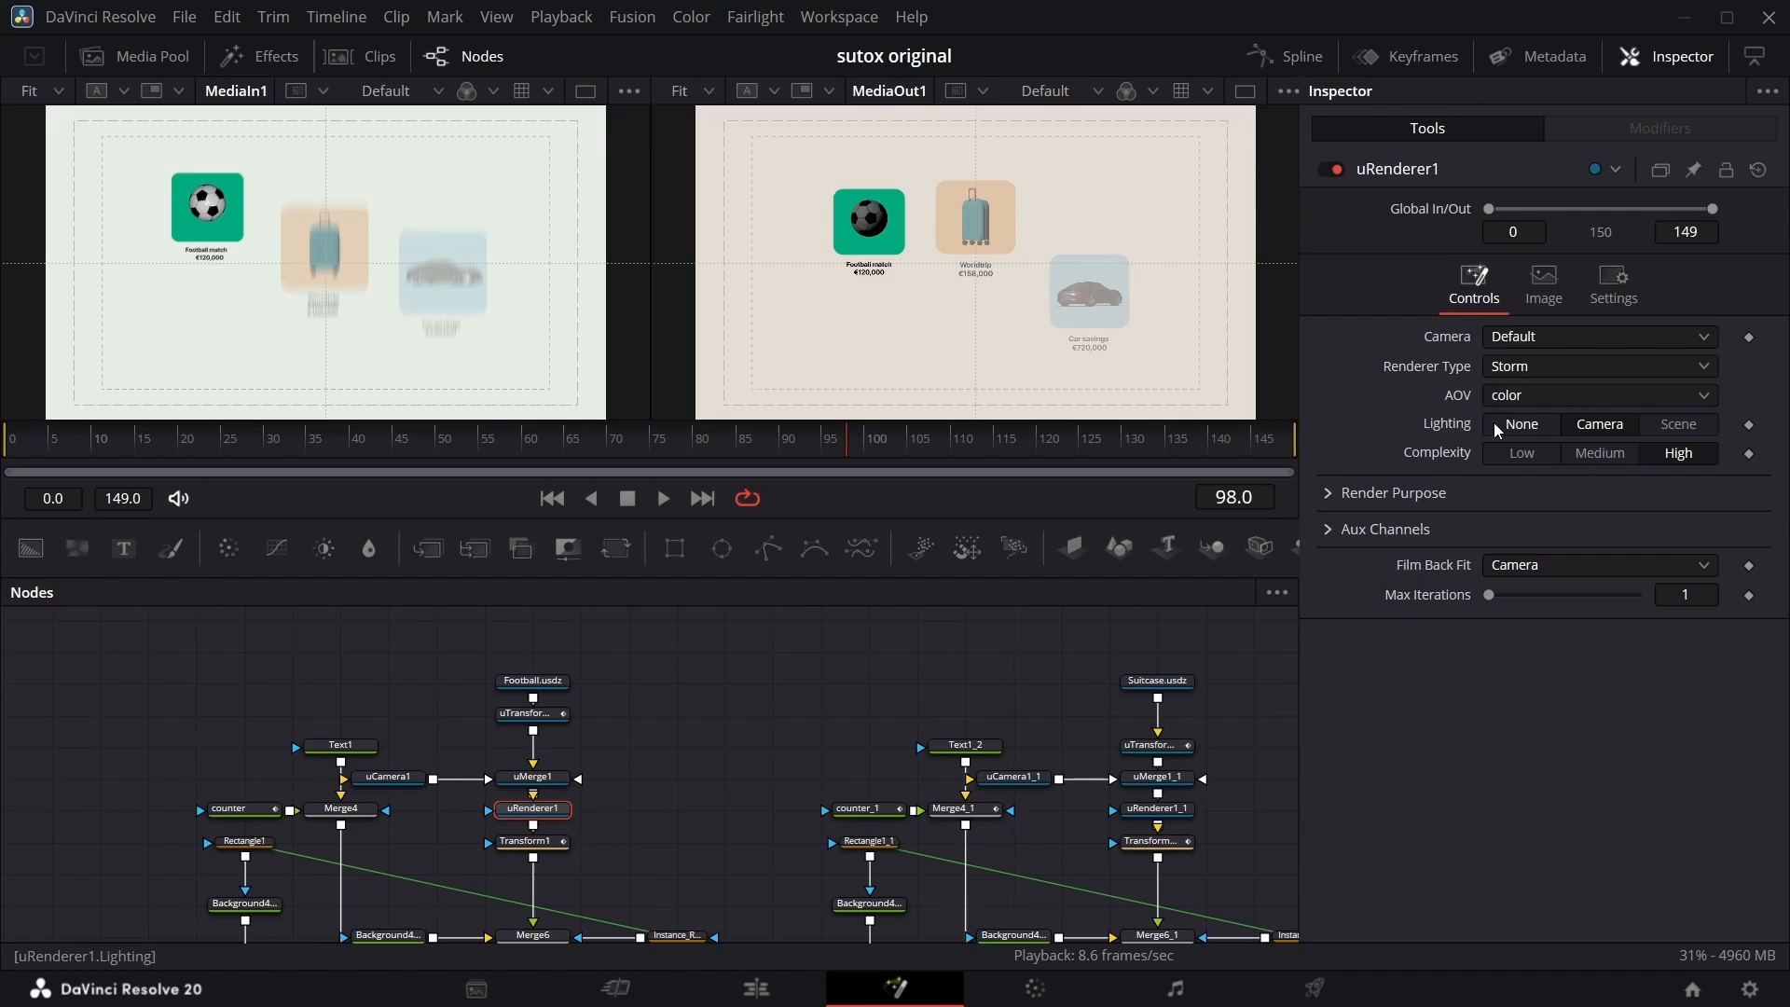
{"action": "left_click", "coordinate": [1674, 427]}
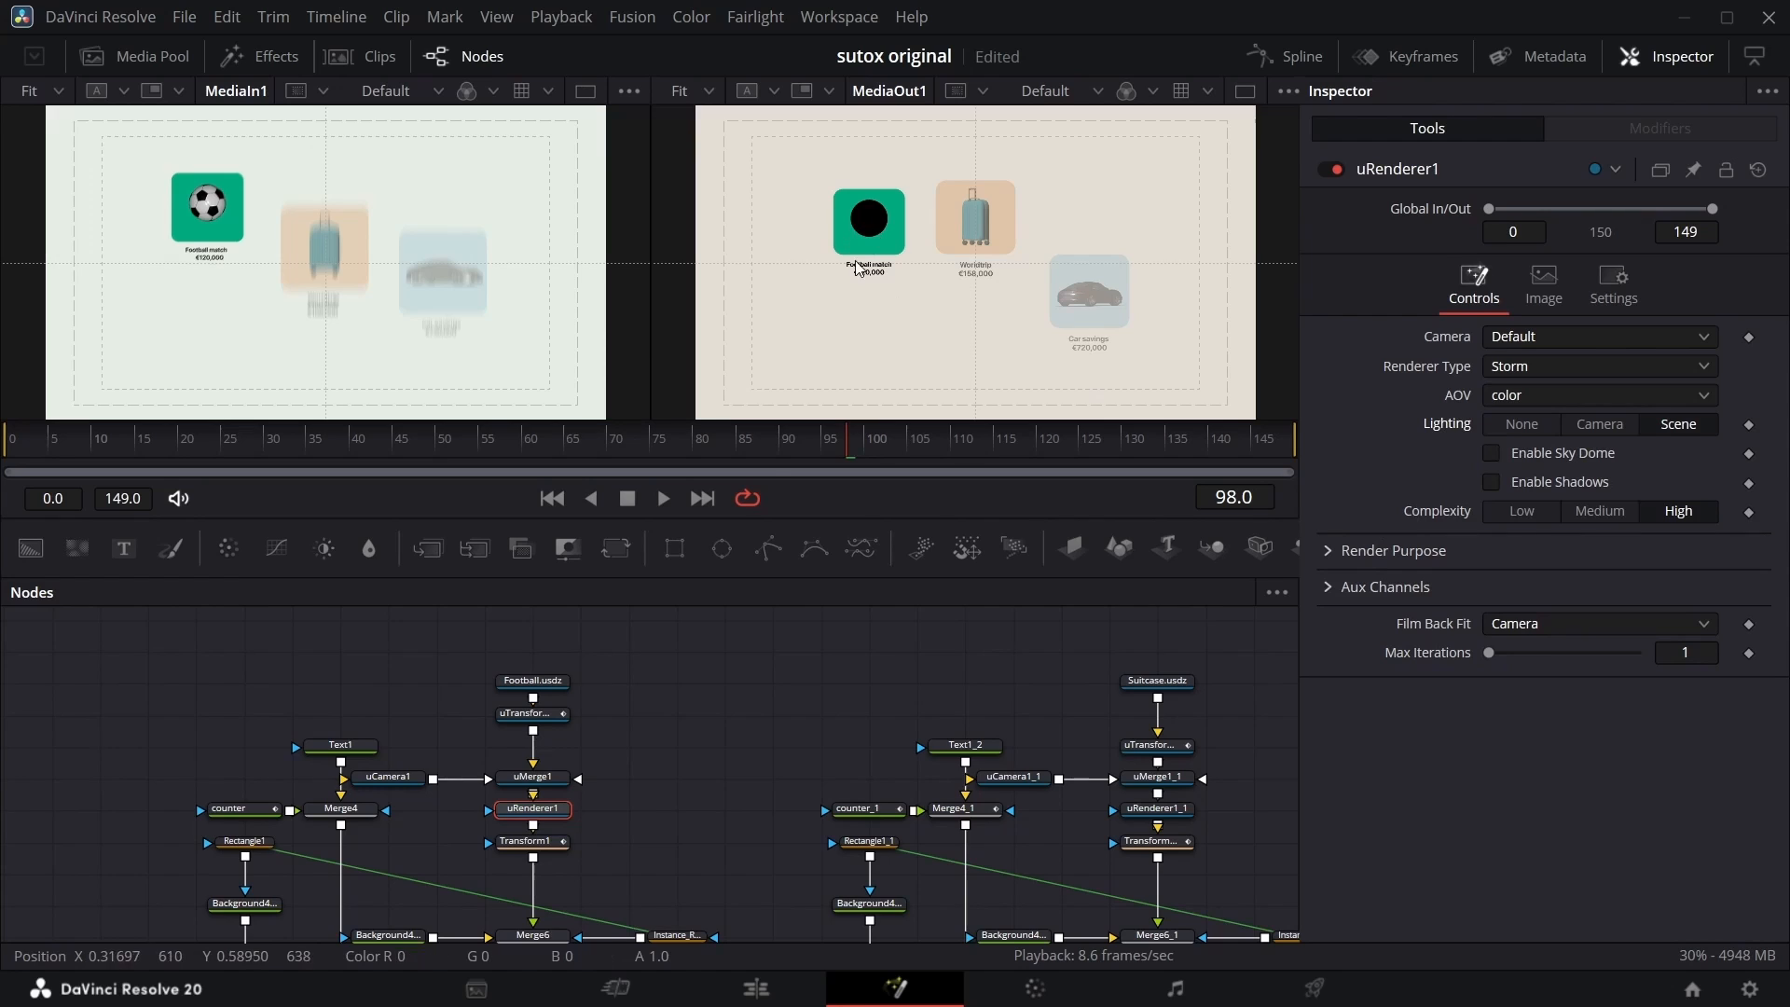
{"action": "key", "text": "shift+space"}
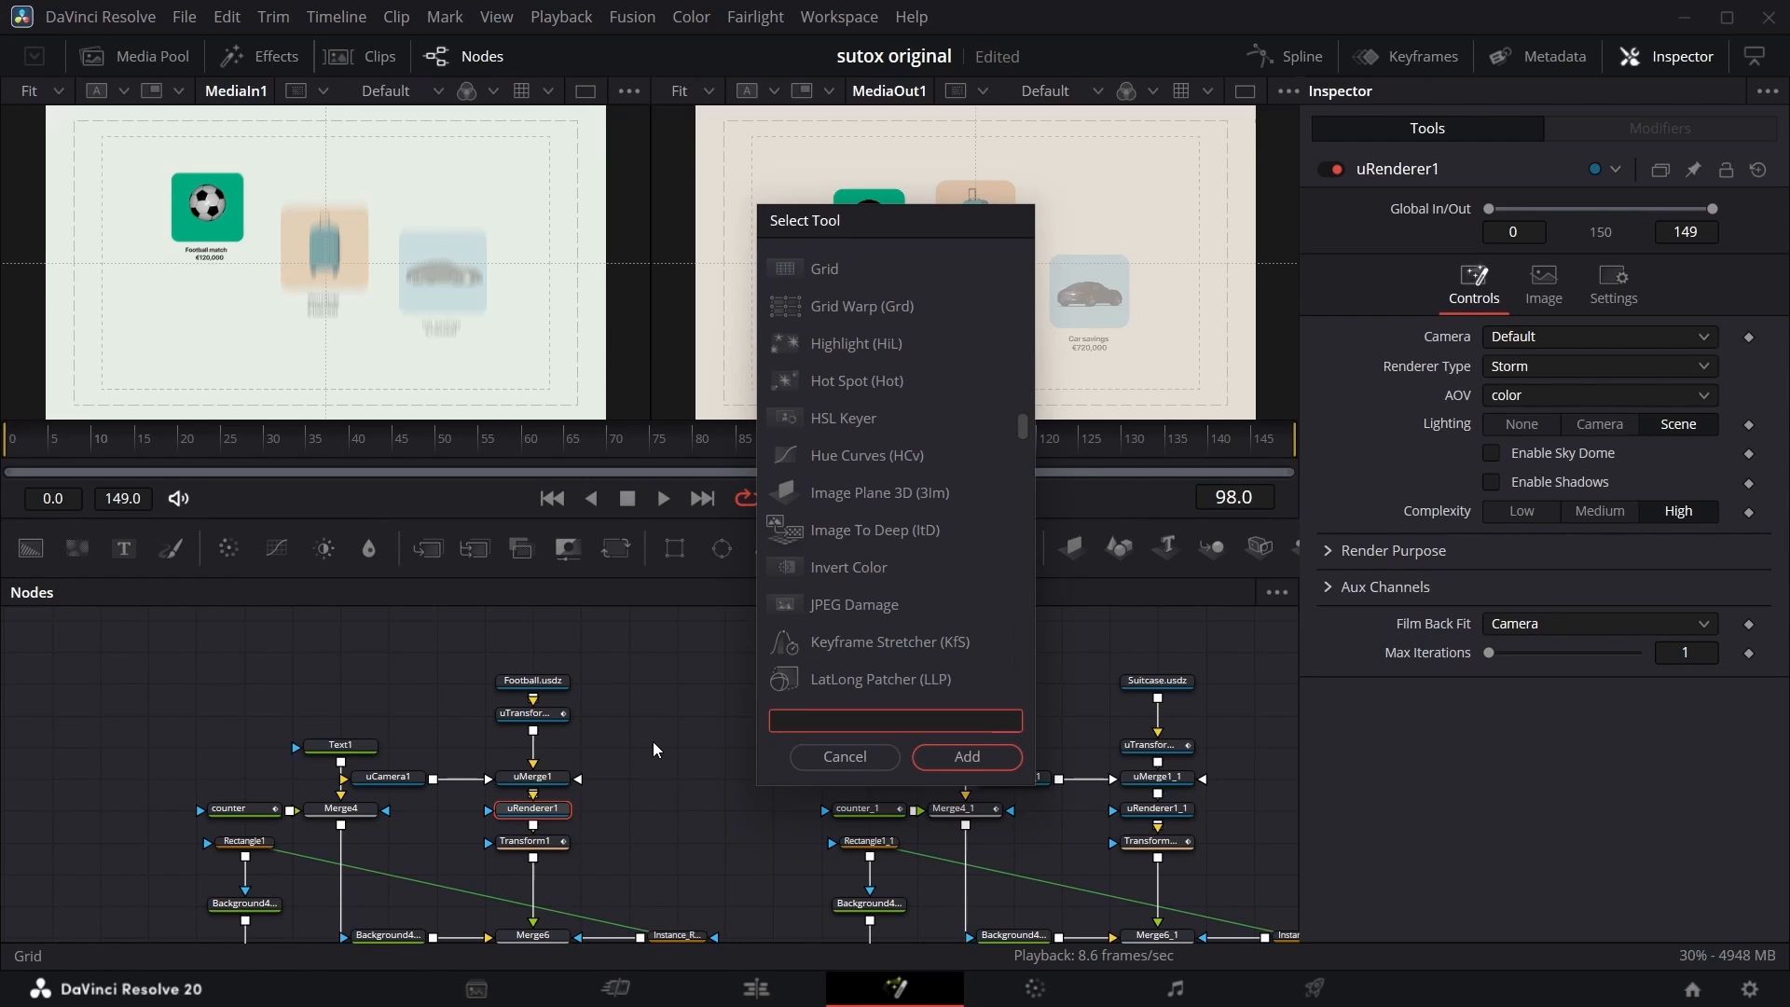
{"action": "type", "text": "dire"}
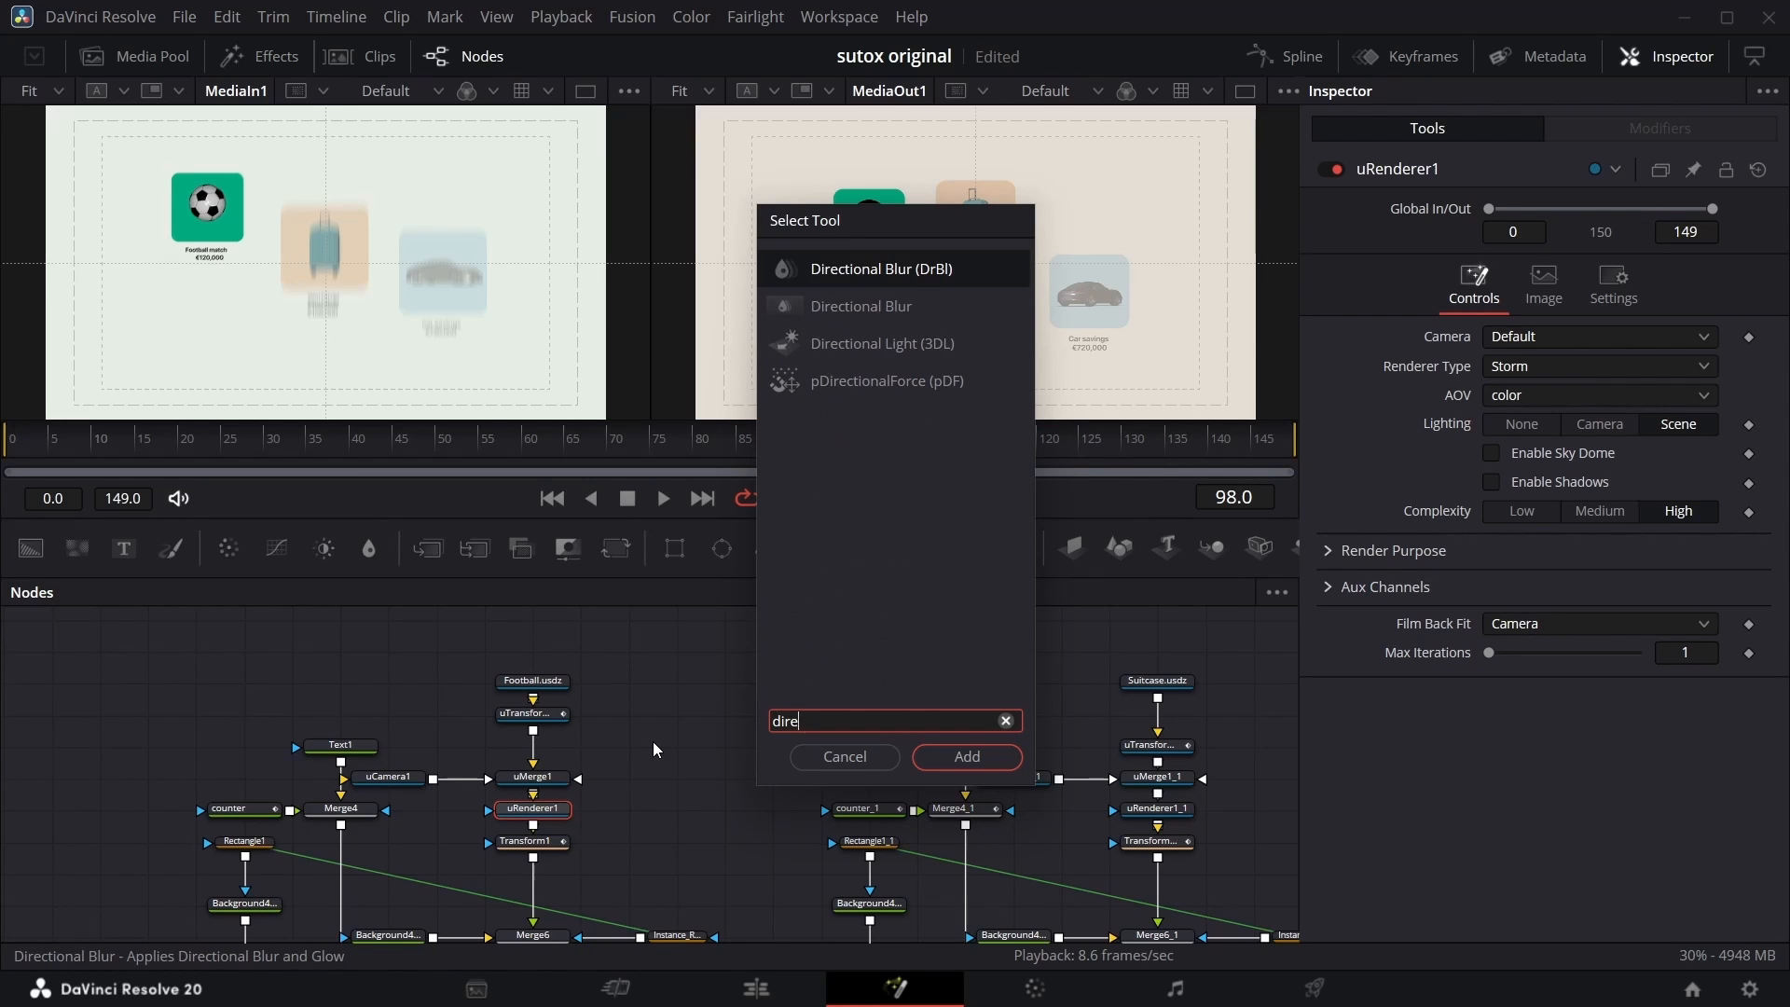
{"action": "type", "text": "ctional light"}
{"action": "key", "text": "Return"}
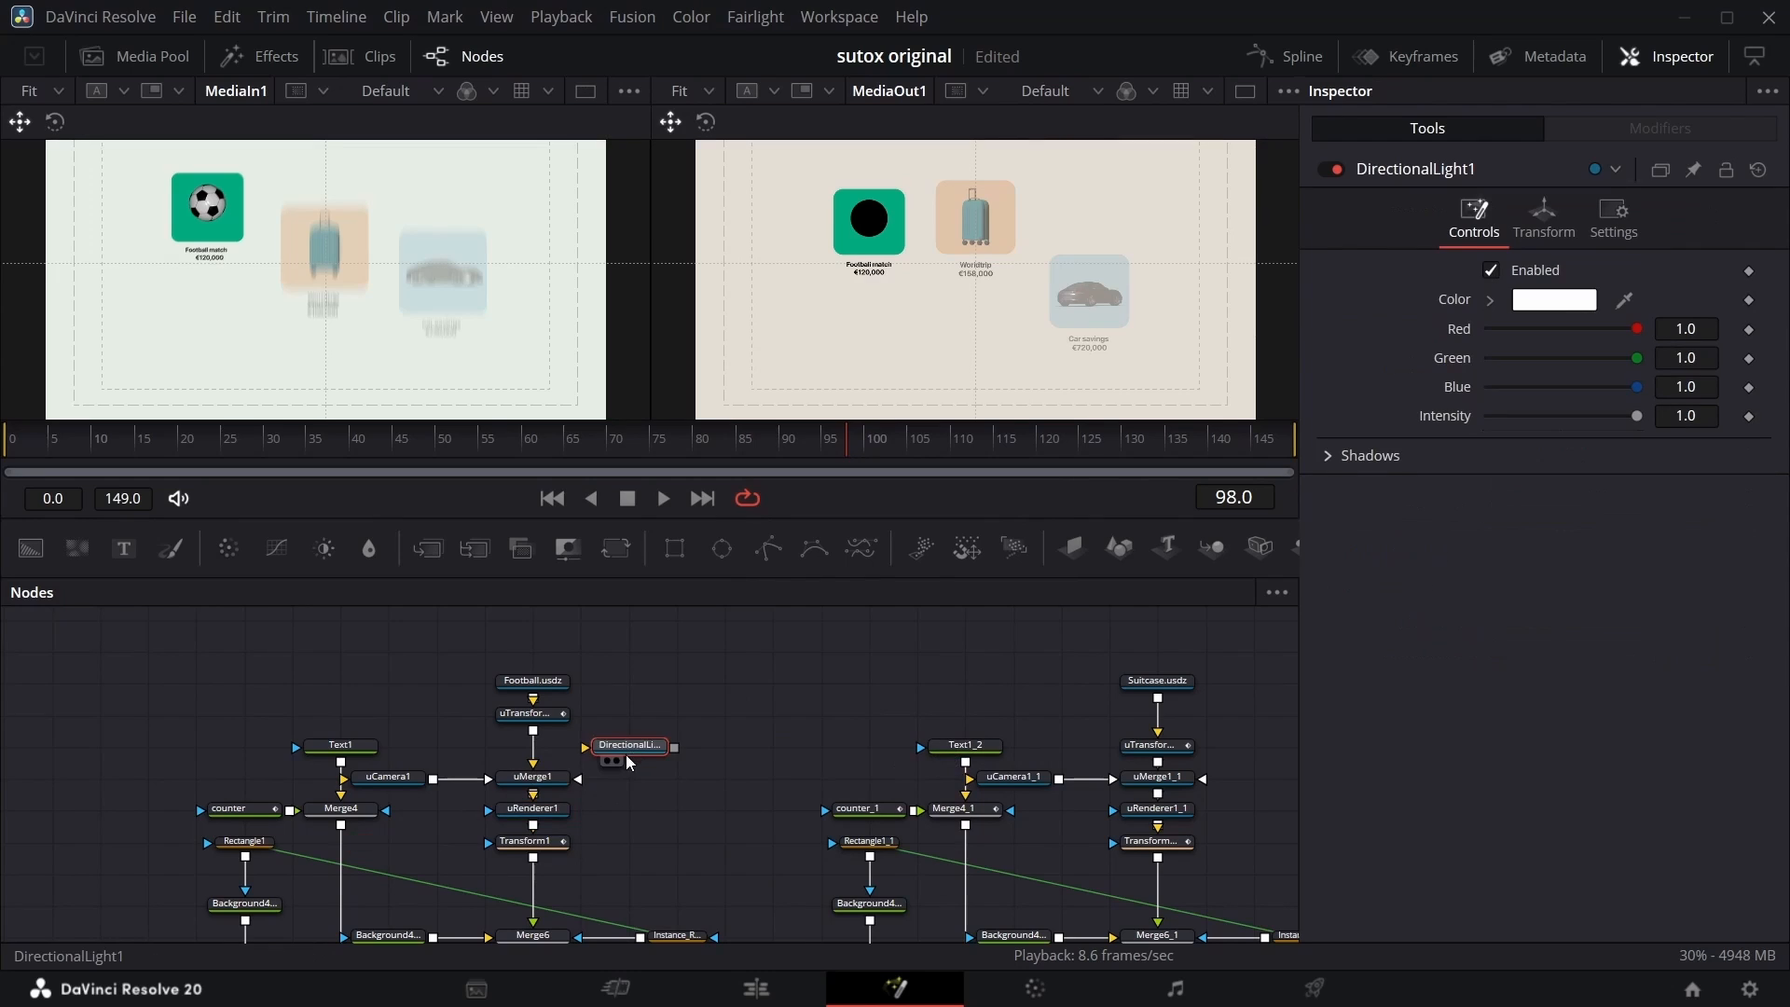
{"action": "left_click_drag", "start_coordinate": [674, 716], "coordinate": [578, 778]}
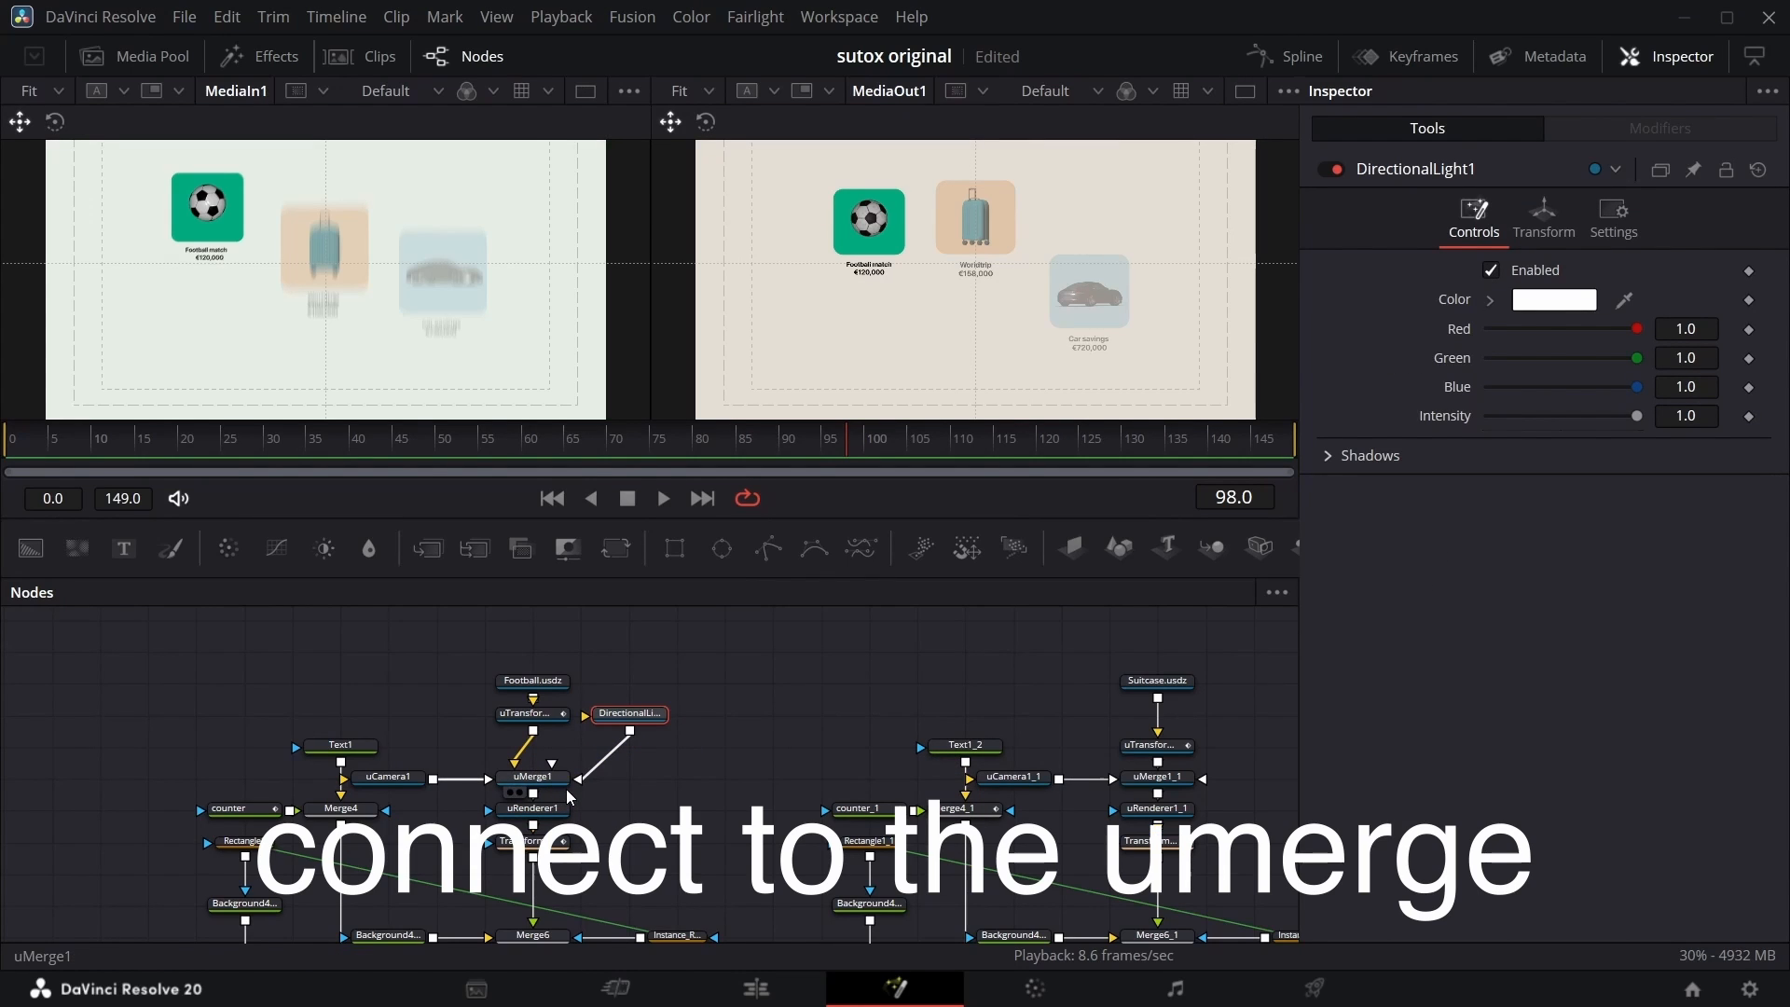
Go to frame 103 and shift the football card's counter, text and background nodes away from its main node chain.
{"action": "left_click_drag", "start_coordinate": [774, 444], "coordinate": [889, 444]}
{"action": "left_click", "coordinate": [501, 777]}
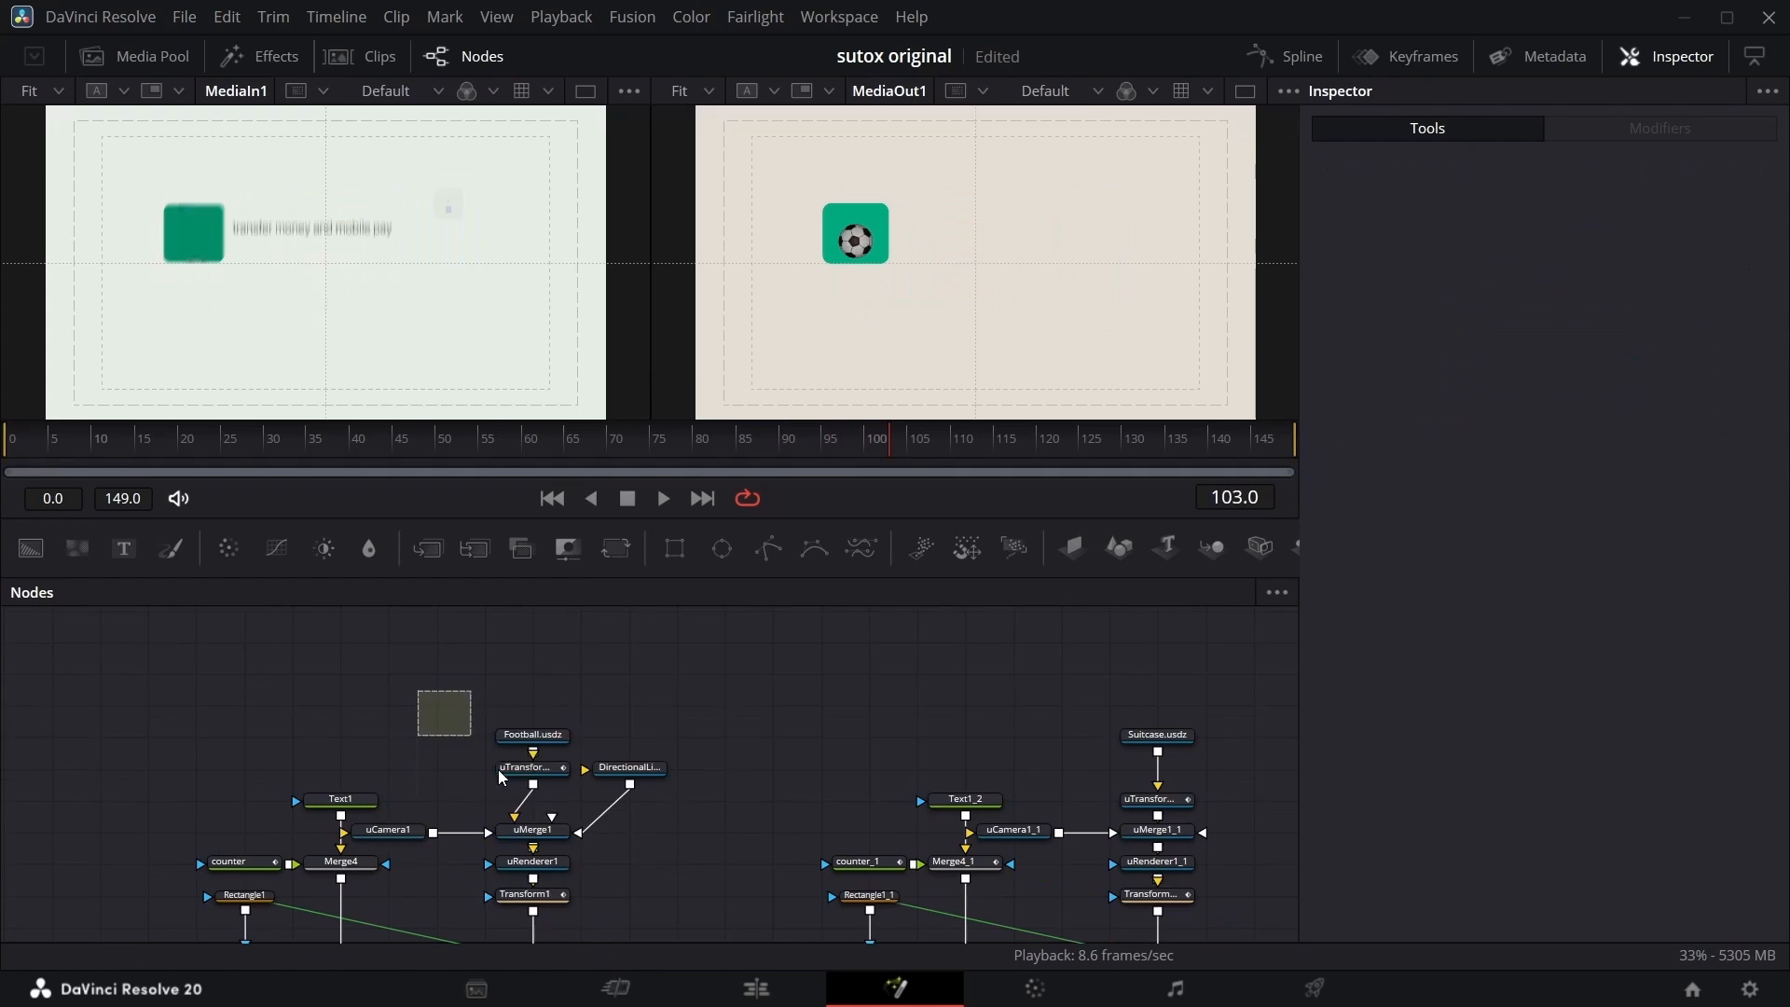
{"action": "left_click_drag", "start_coordinate": [192, 611], "coordinate": [406, 920]}
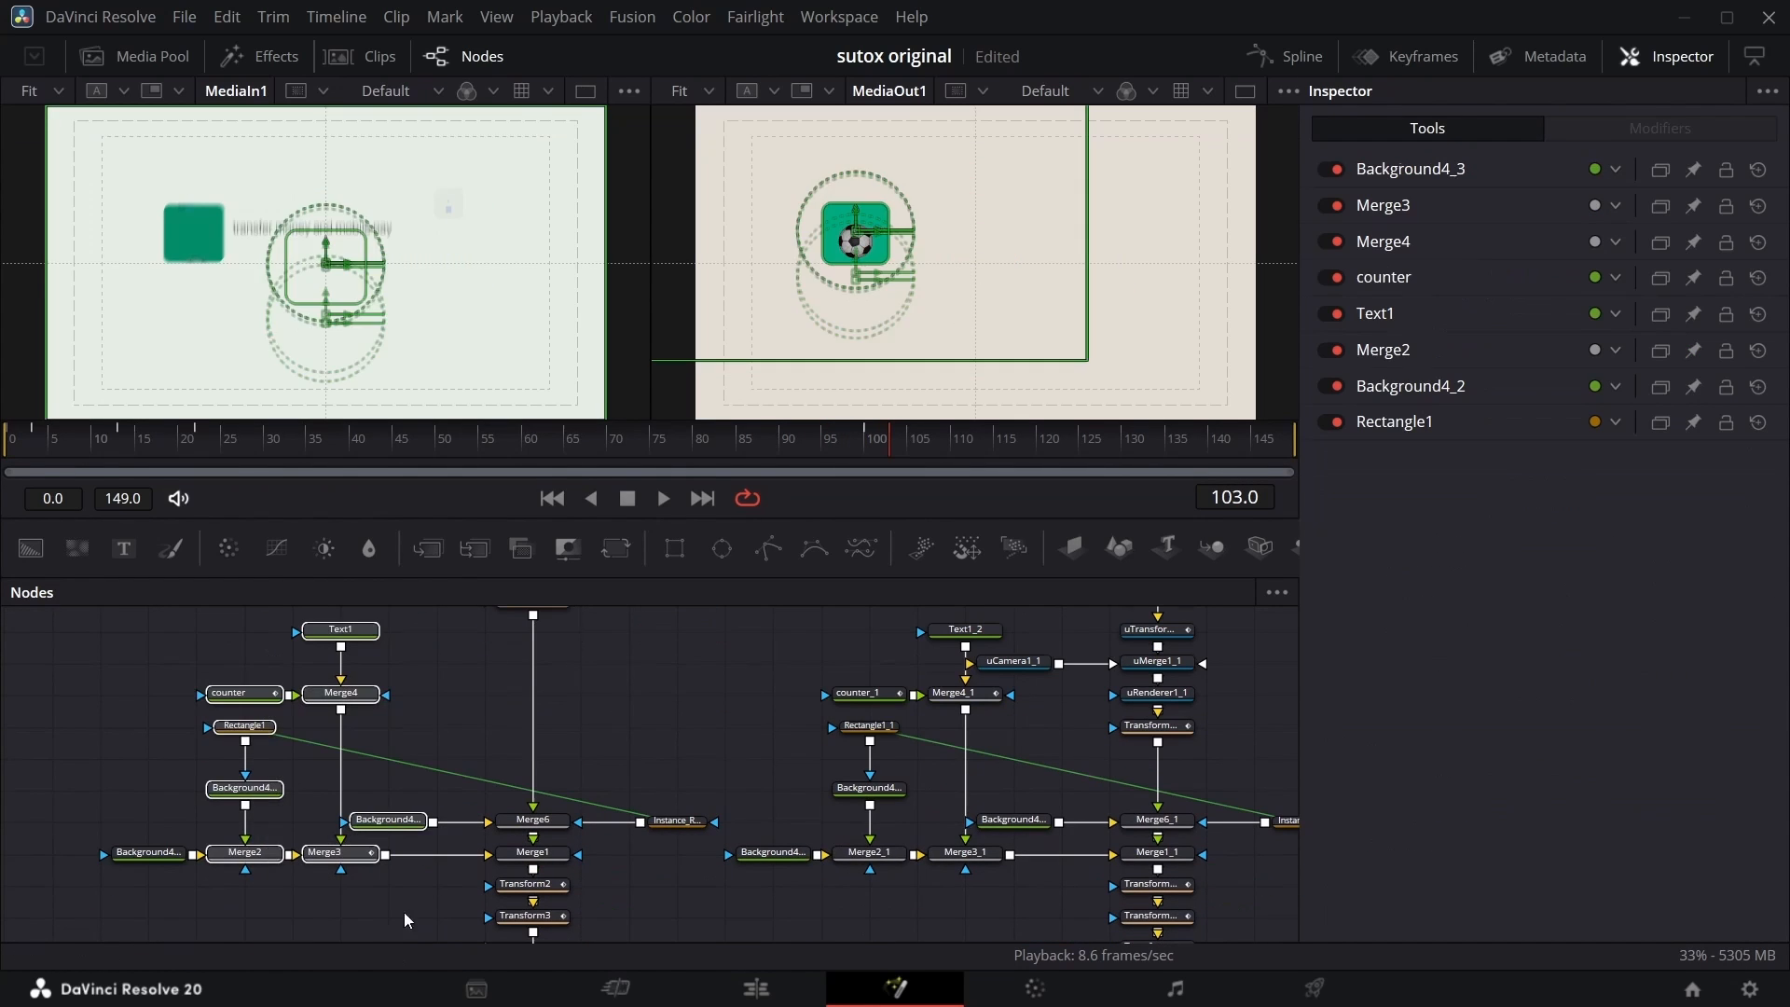
{"action": "key", "text": "ctrl+a"}
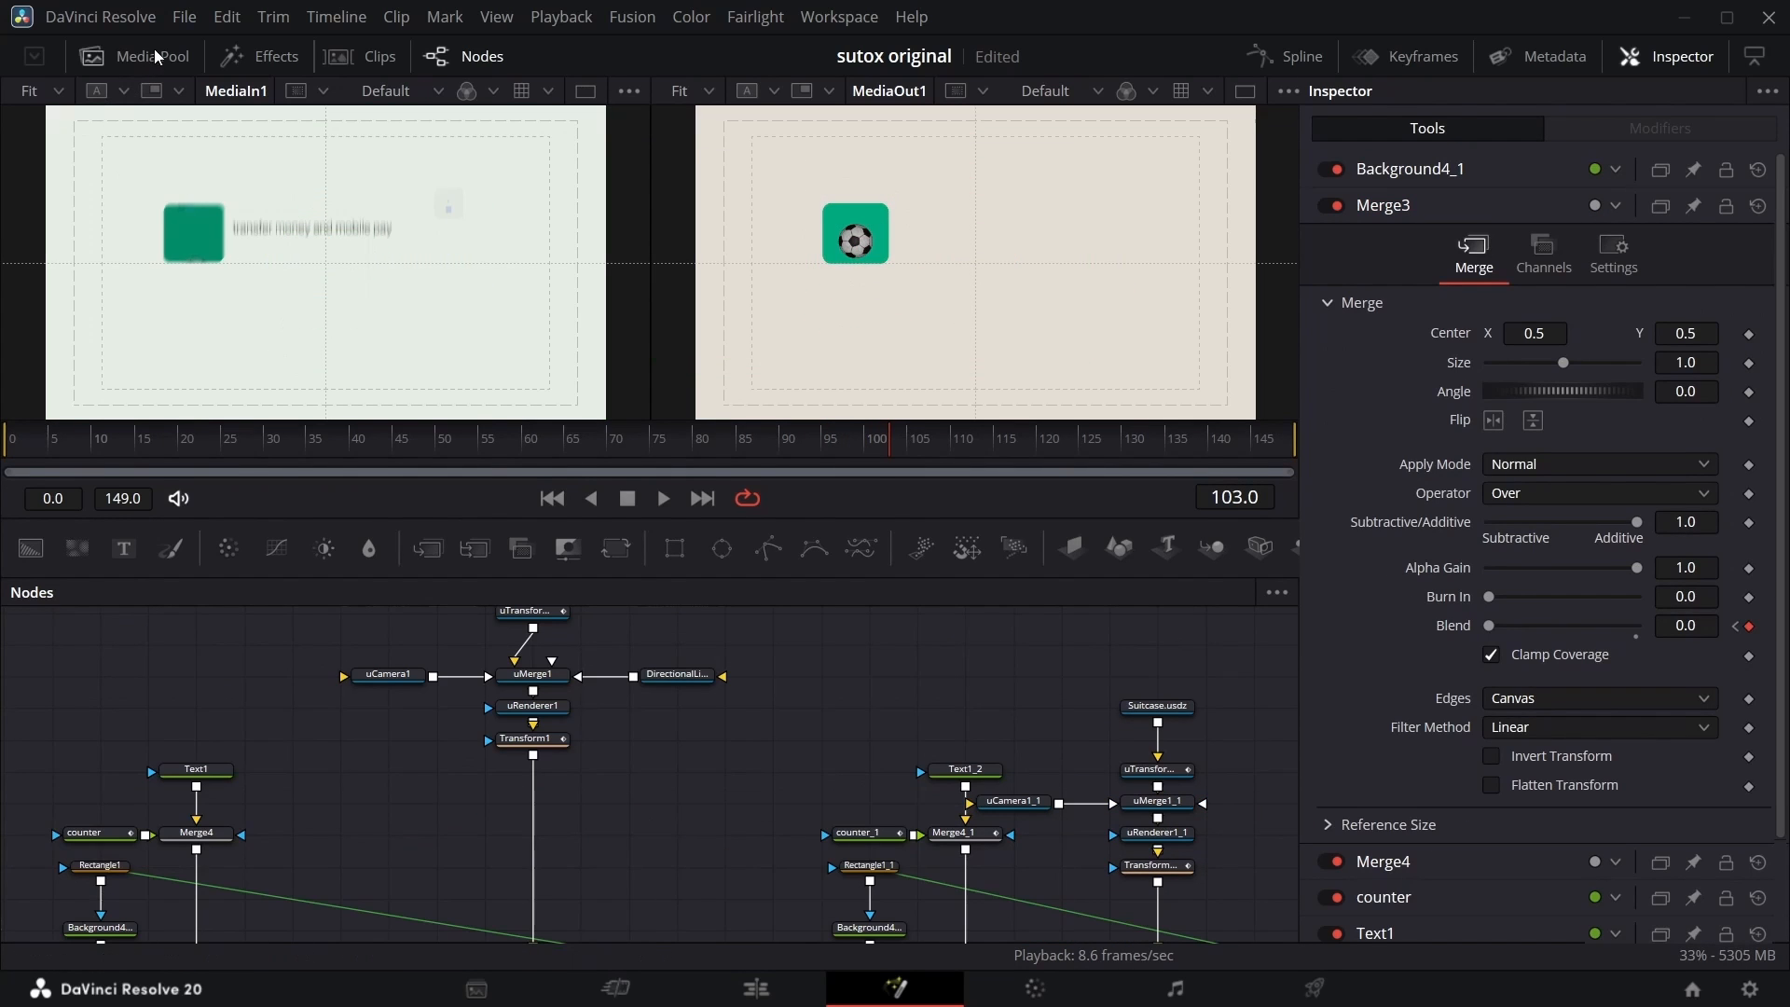
Add 756.png from the media pool beside the football branch and rename its node paypal.
{"action": "left_click", "coordinate": [157, 58]}
{"action": "left_click_drag", "start_coordinate": [261, 149], "coordinate": [338, 840]}
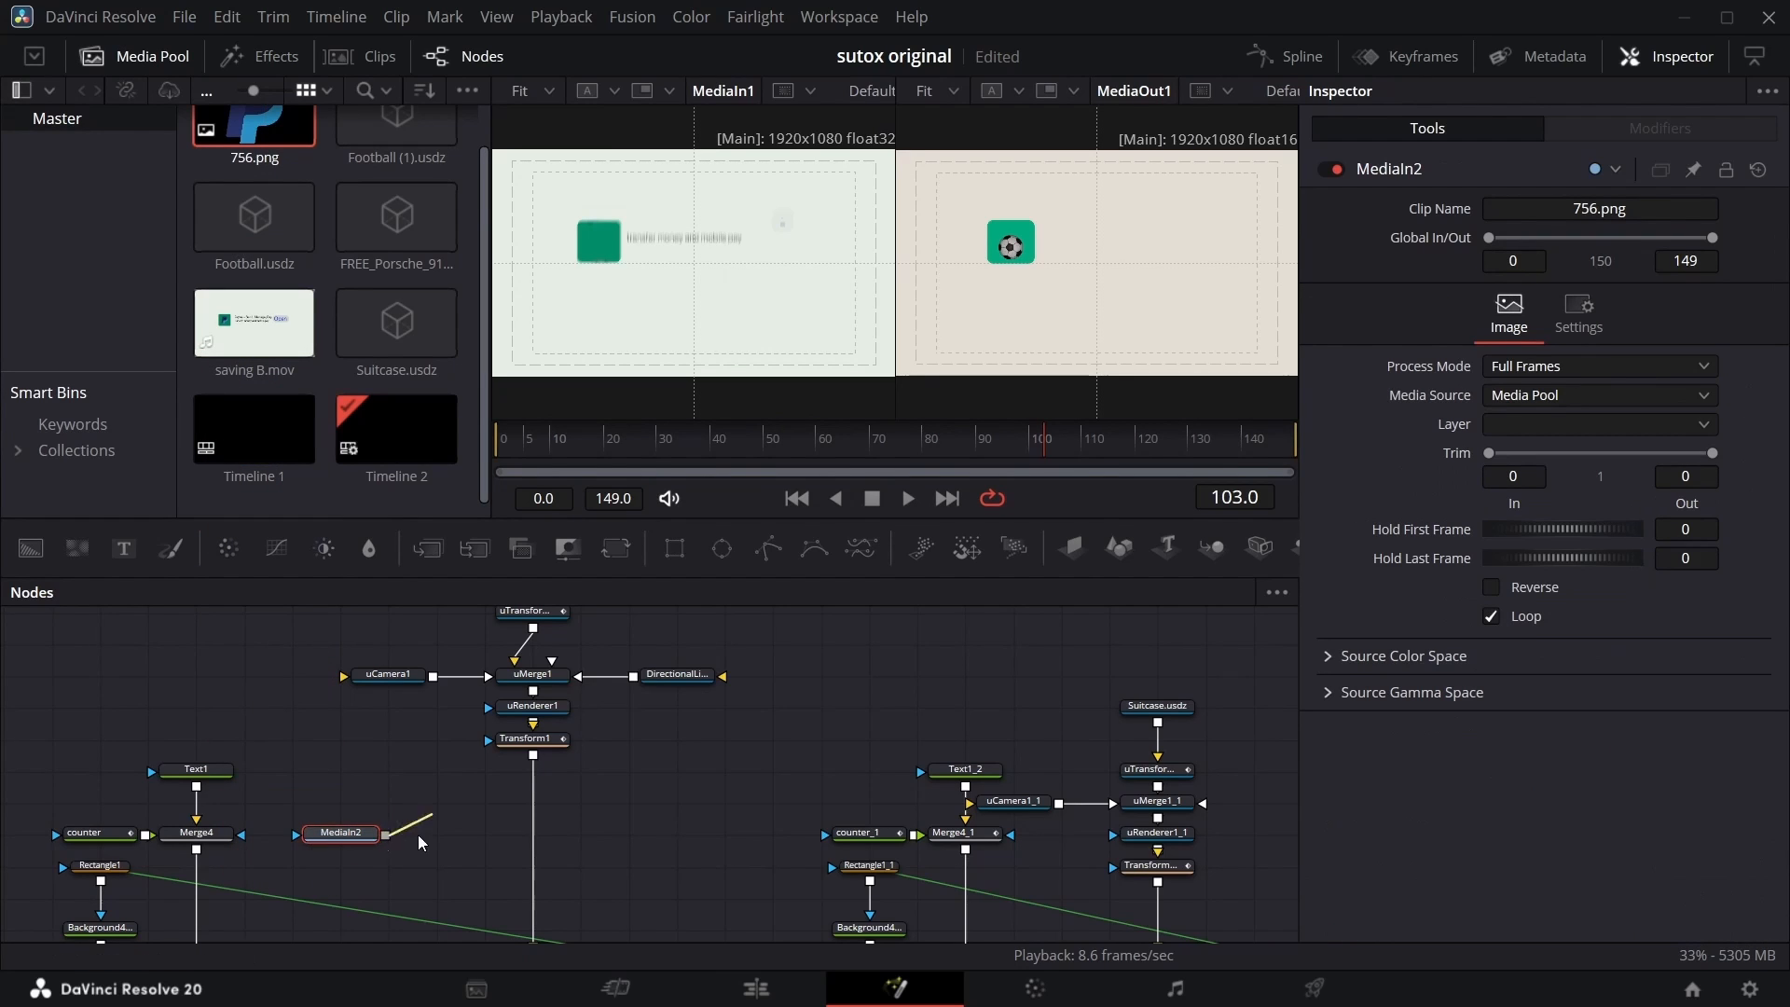
{"action": "key", "text": "F2"}
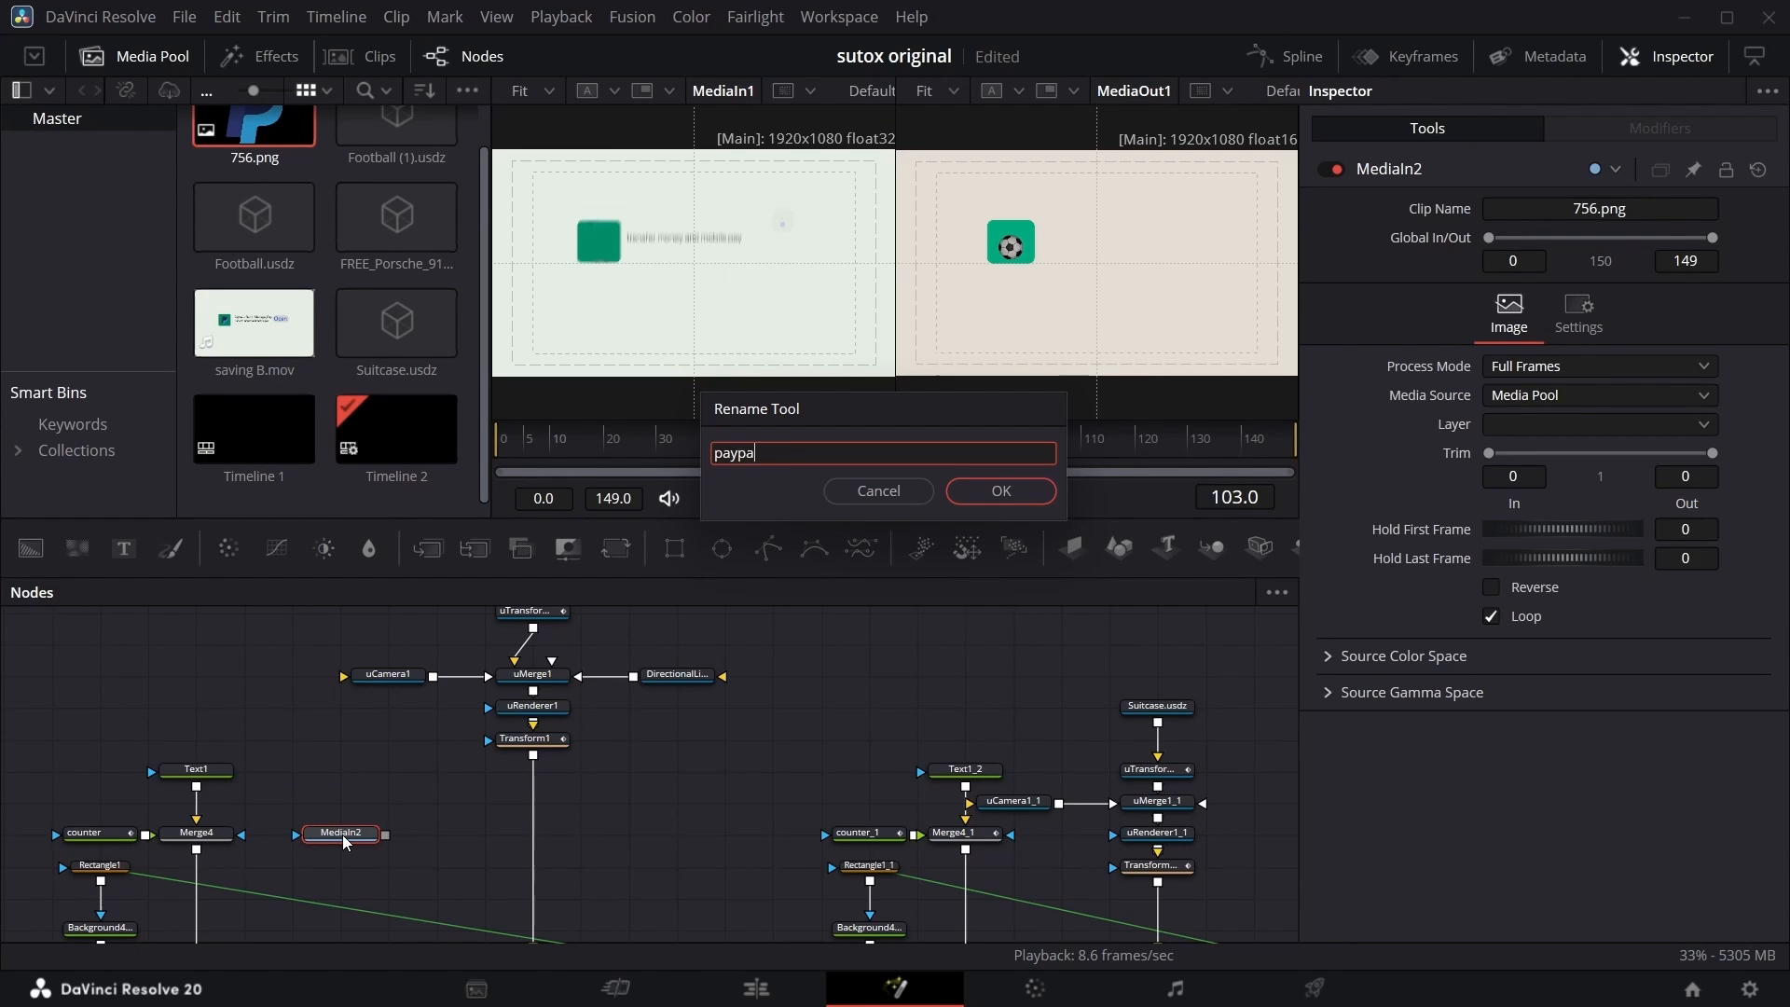
{"action": "key", "text": "Return"}
Merge the paypal image into the chain below Transform1 and scale it down with a Transform node.
{"action": "left_click_drag", "start_coordinate": [385, 834], "coordinate": [528, 768]}
{"action": "left_click", "coordinate": [353, 837]}
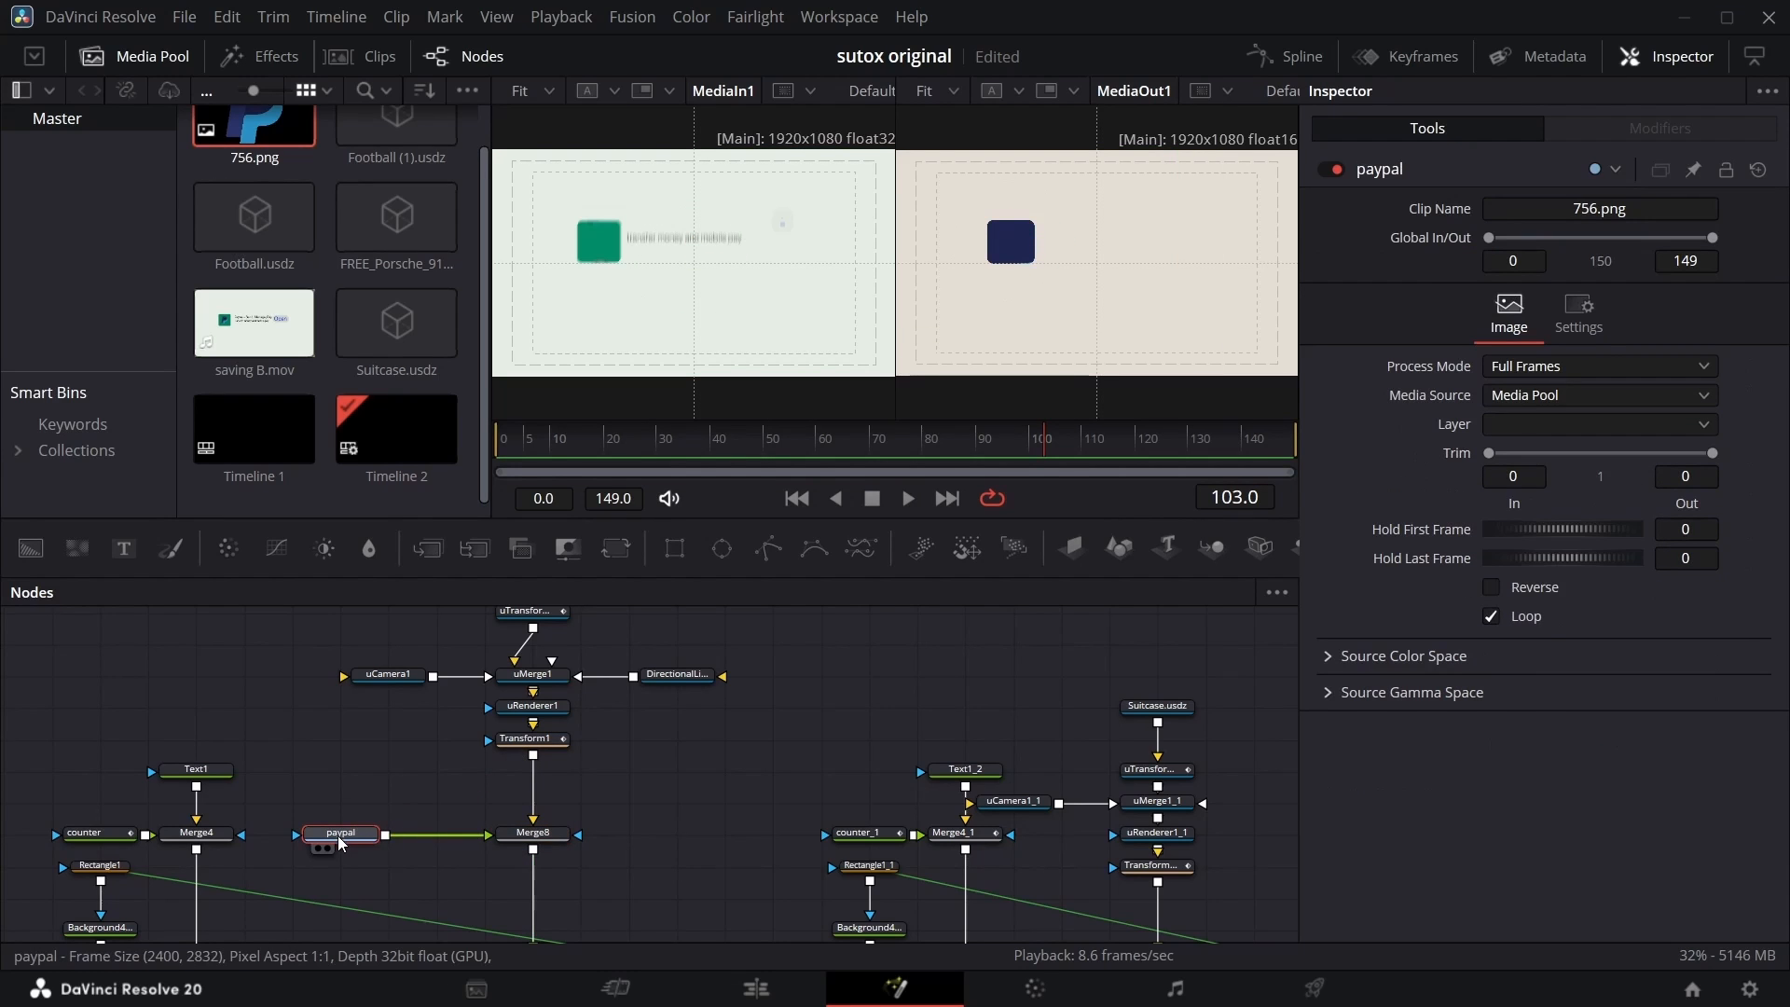
{"action": "left_click_drag", "start_coordinate": [341, 844], "coordinate": [294, 844]}
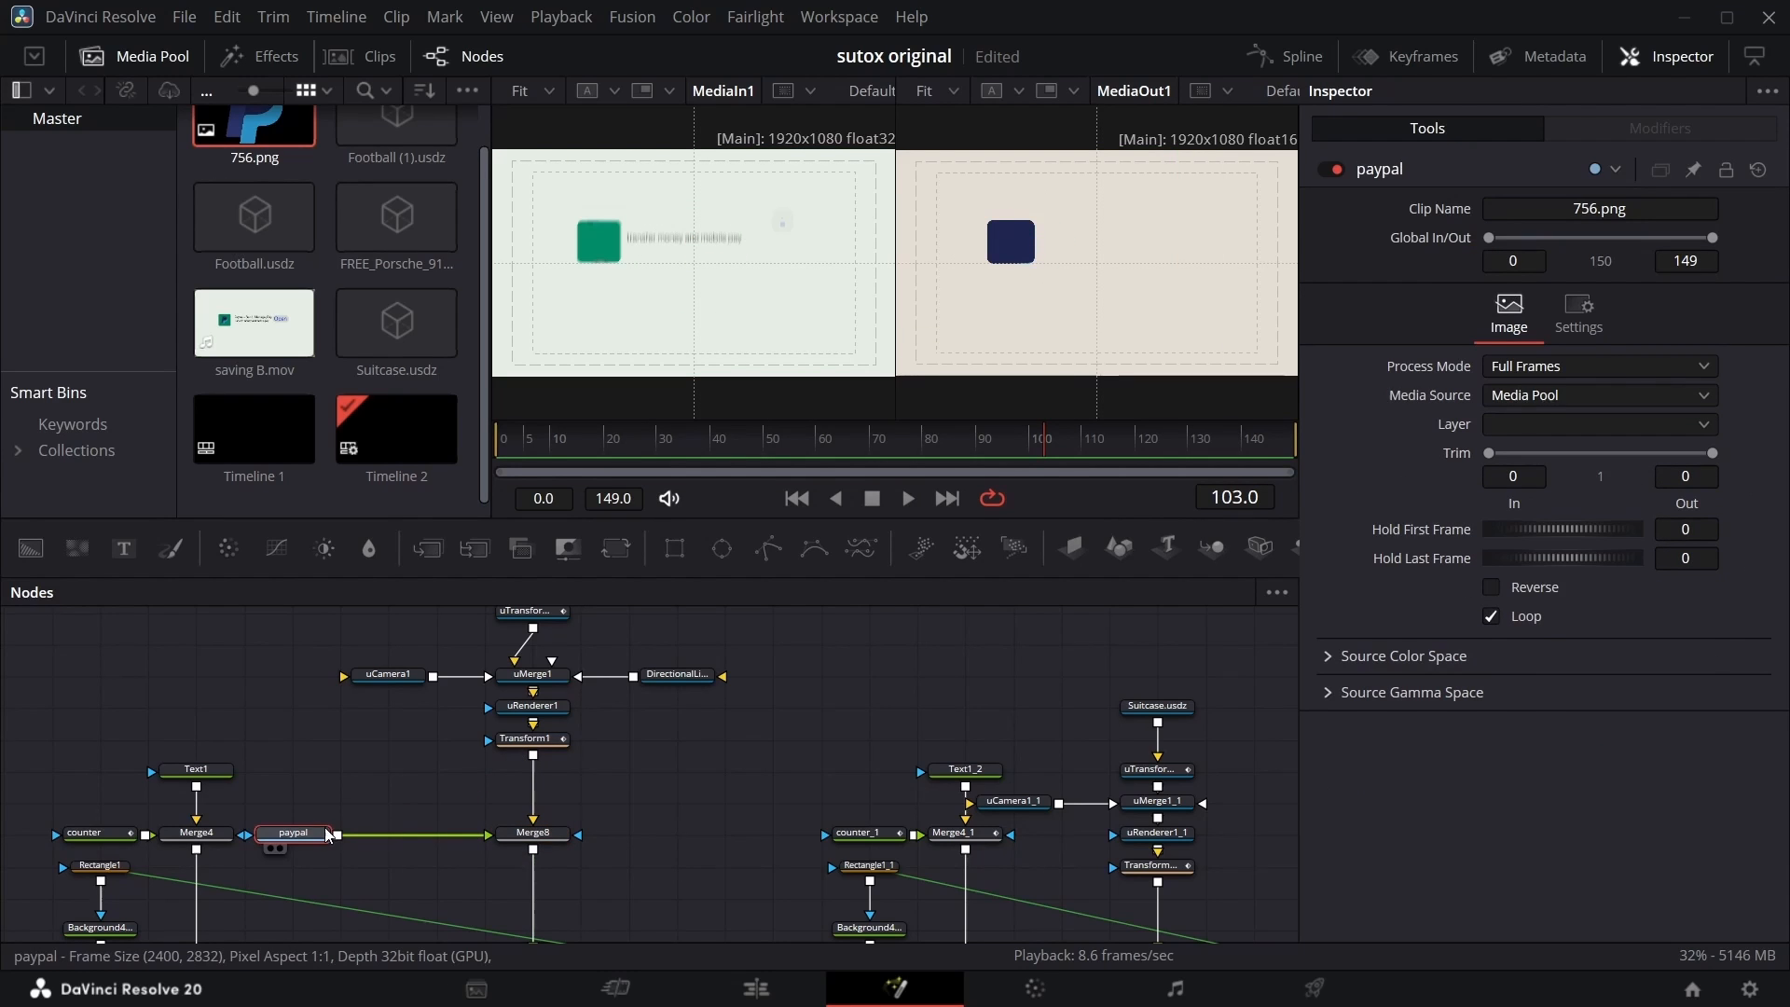
{"action": "left_click", "coordinate": [619, 550]}
{"action": "left_click_drag", "start_coordinate": [1563, 385], "coordinate": [1521, 386]}
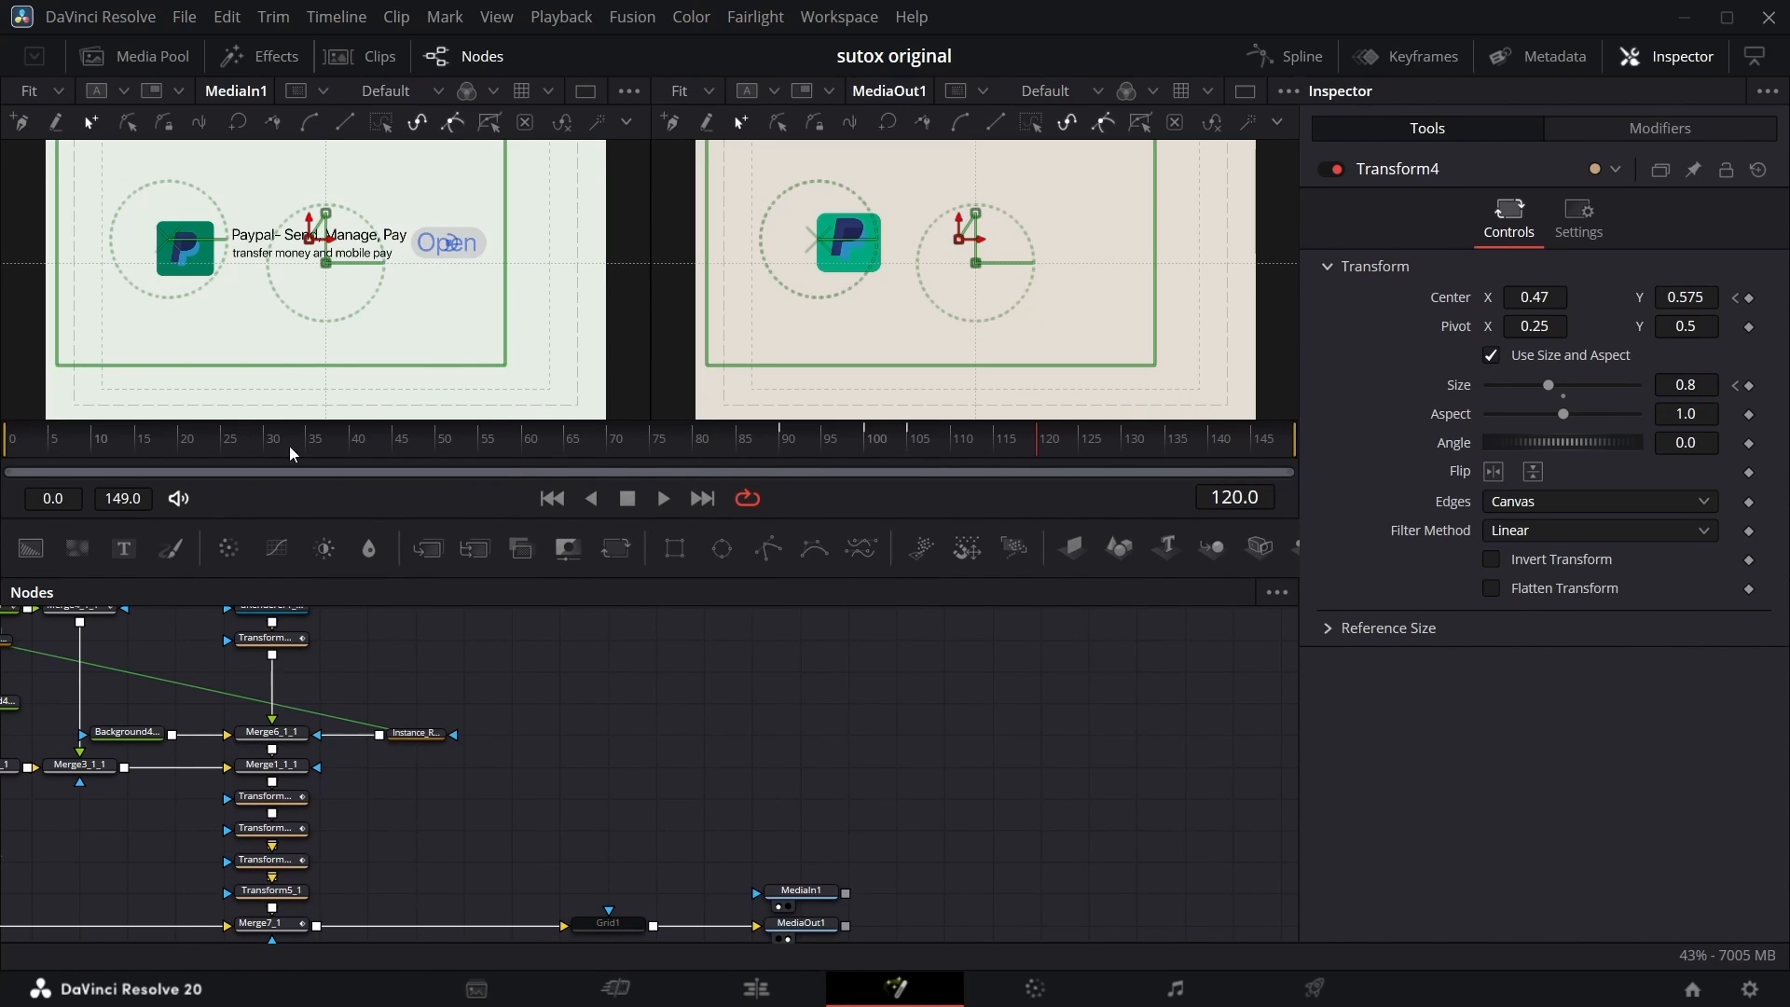
Add a Background node in an empty area of the graph and merge a new Text+ node over it.
{"action": "left_click", "coordinate": [265, 391]}
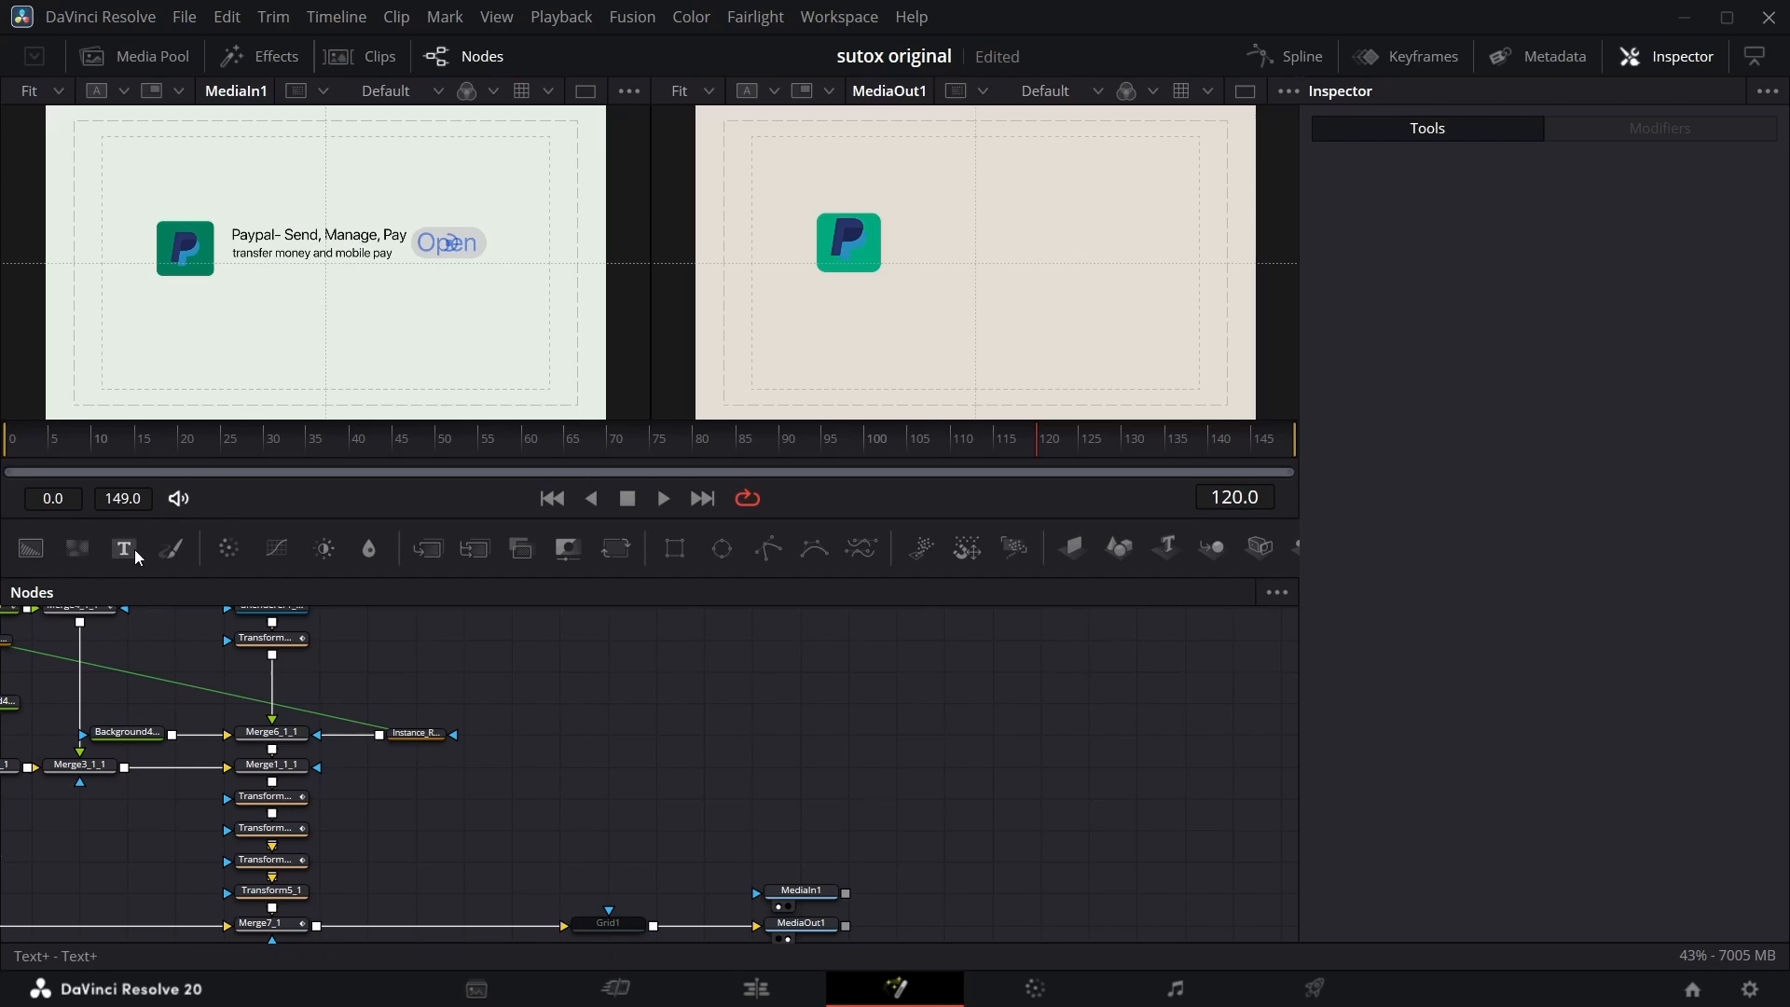
{"action": "left_click_drag", "start_coordinate": [38, 554], "coordinate": [611, 743]}
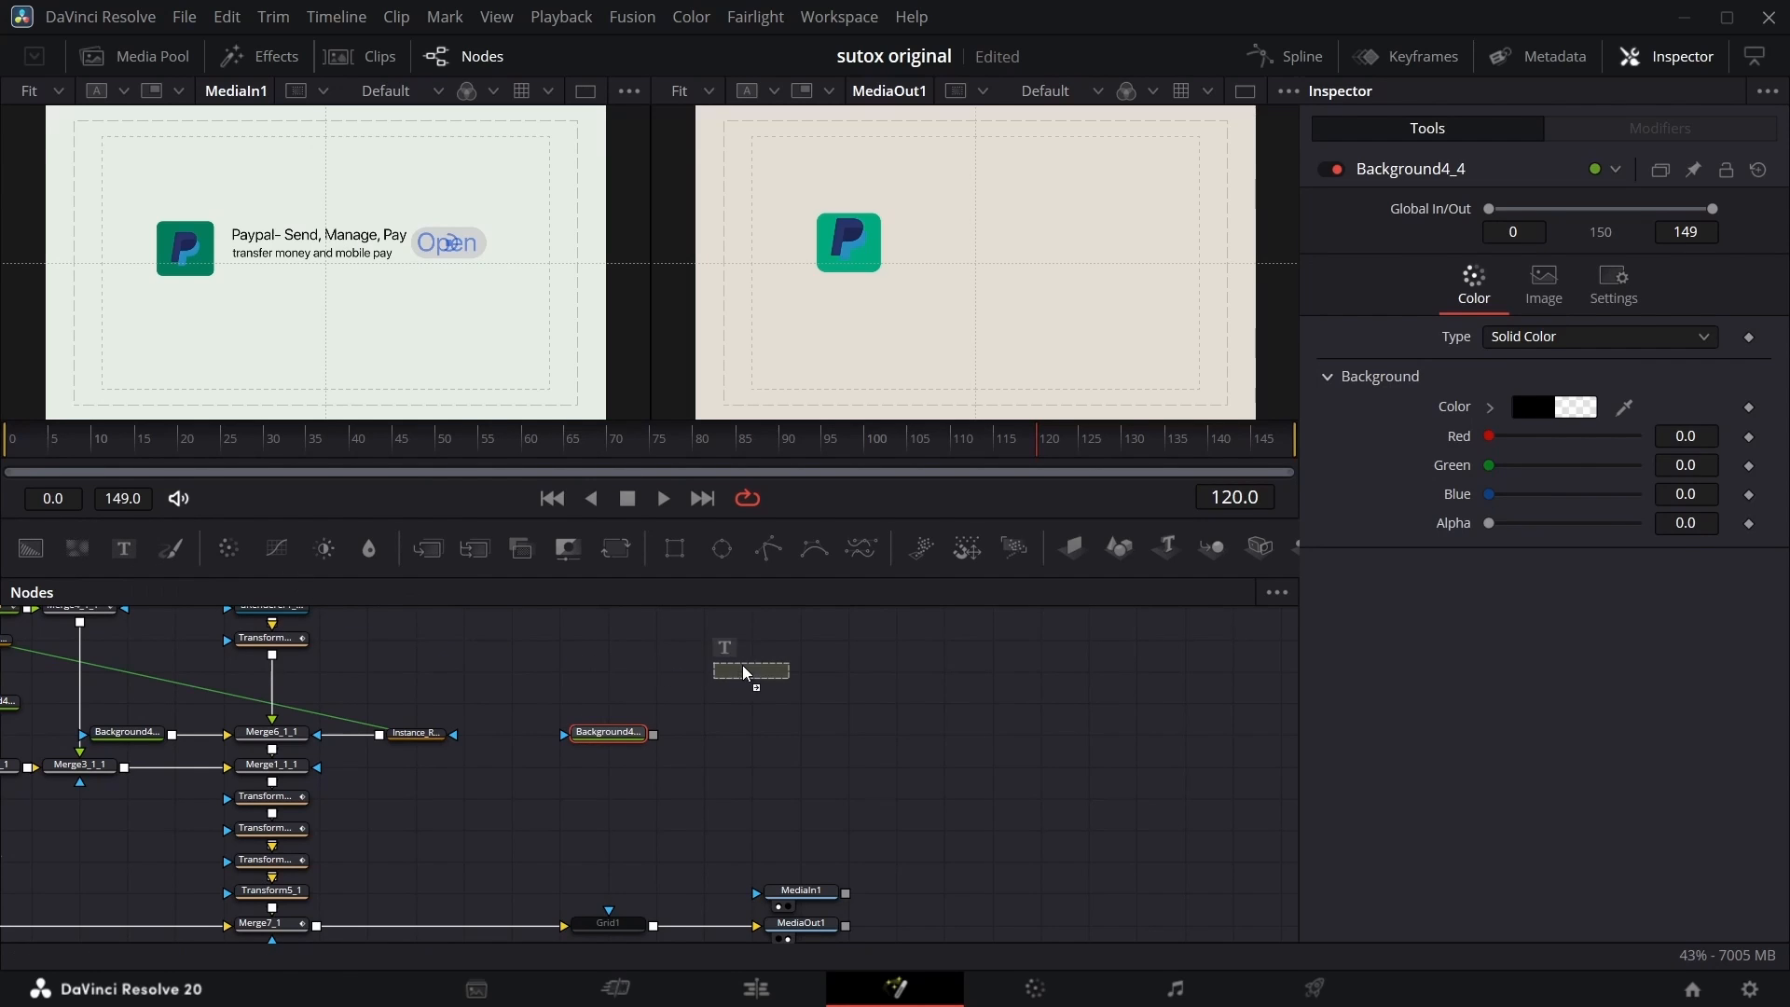
{"action": "left_click_drag", "start_coordinate": [746, 673], "coordinate": [657, 735]}
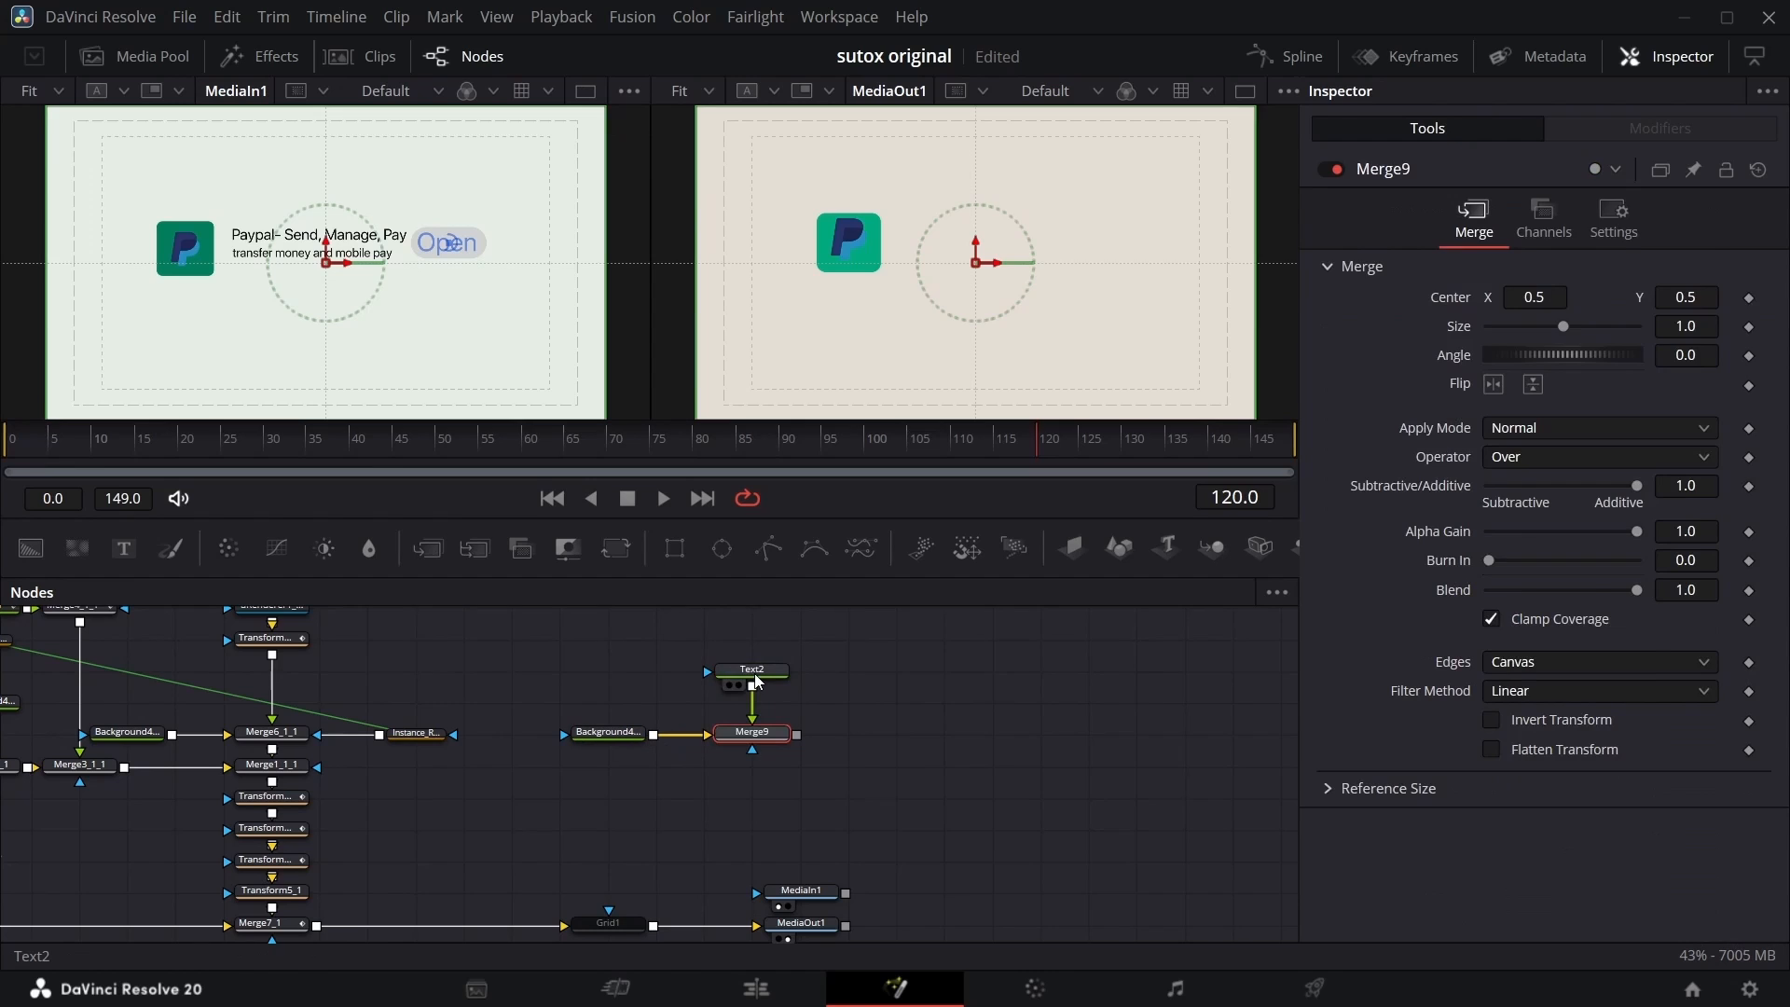
Enter "transfer mney and mobie pay" in Text2 and set its font to SF Pro Display Bold.
{"action": "left_click", "coordinate": [758, 682]}
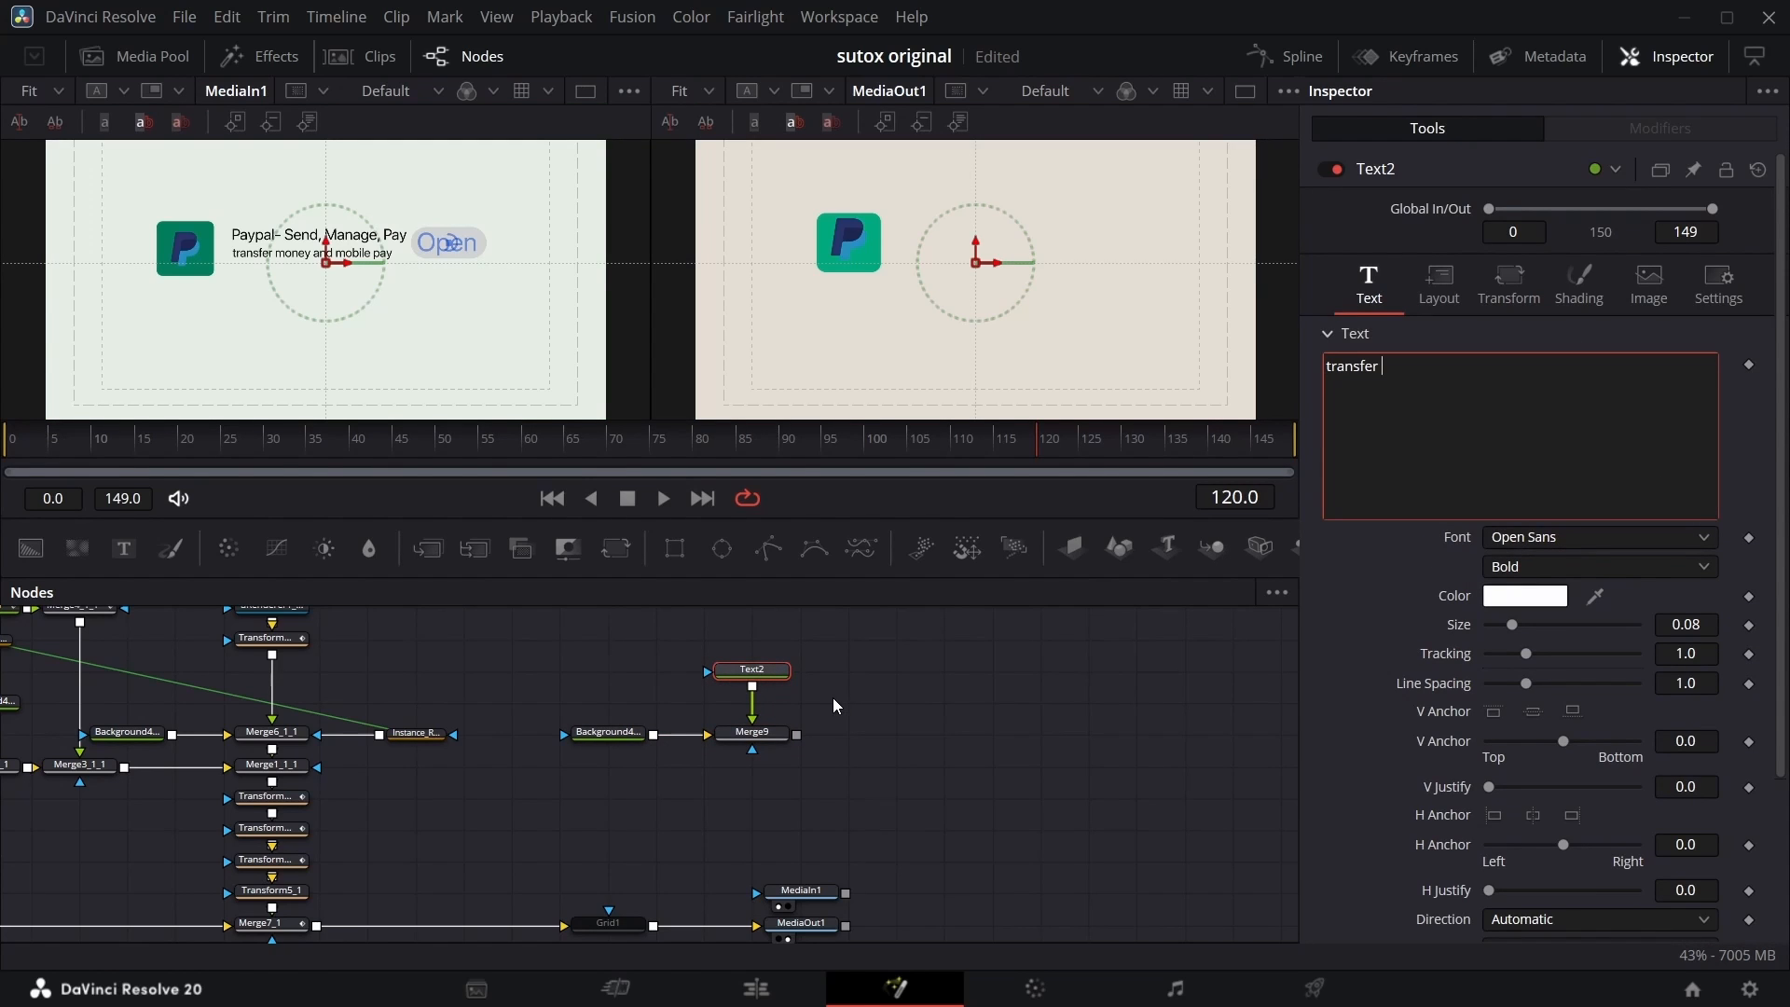
{"action": "type", "text": "transfer mney and mobile pay"}
{"action": "left_click", "coordinate": [1576, 537]}
{"action": "scroll", "coordinate": [1632, 384], "scroll_direction": "down", "scroll_amount": 5}
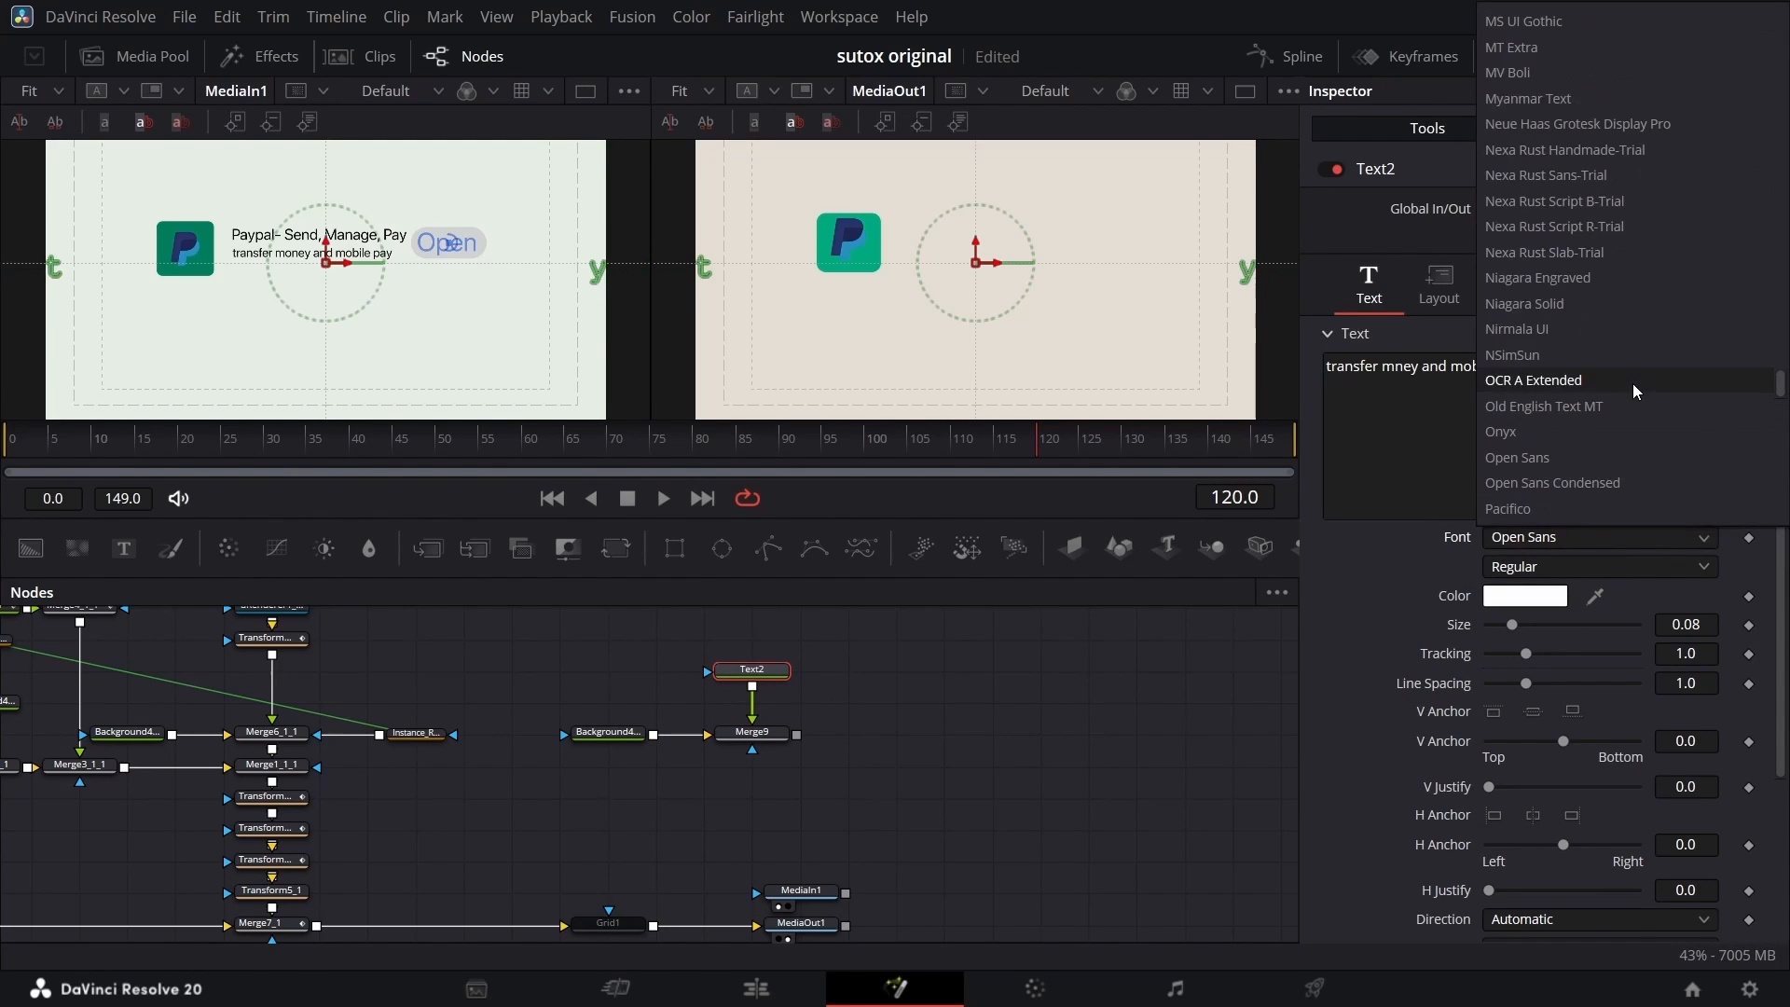
{"action": "scroll", "coordinate": [1632, 390], "scroll_direction": "down", "scroll_amount": 5}
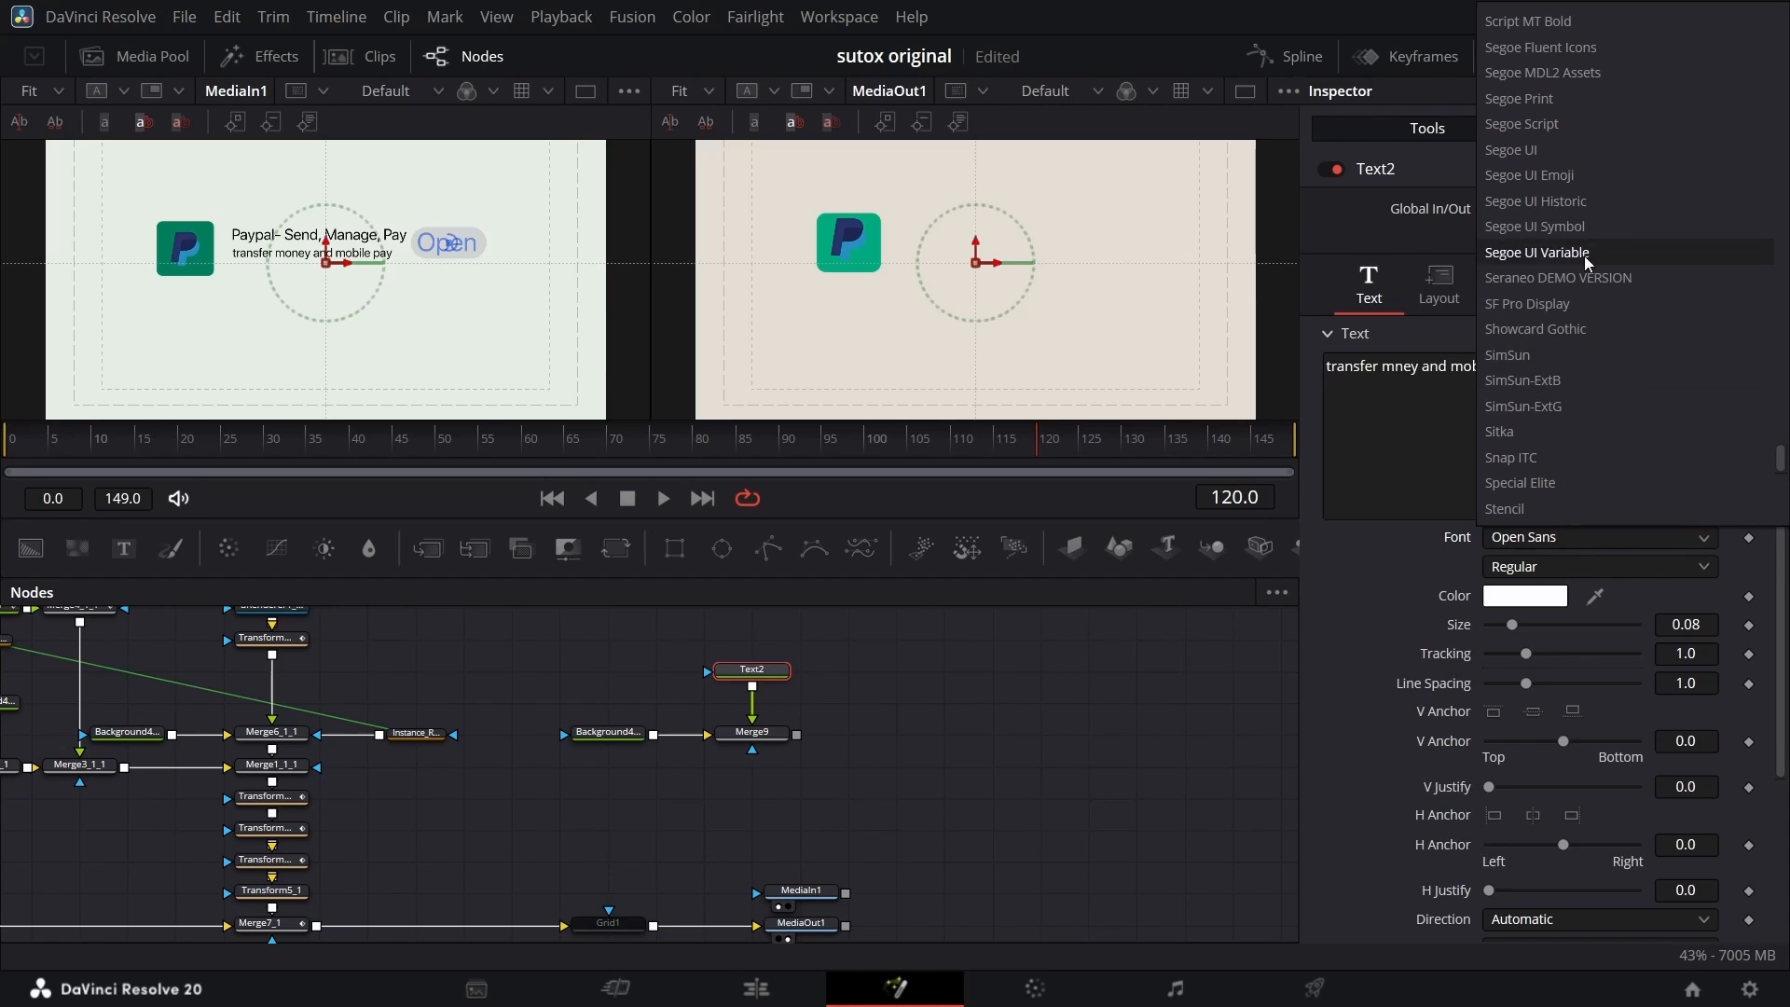
{"action": "left_click", "coordinate": [757, 735]}
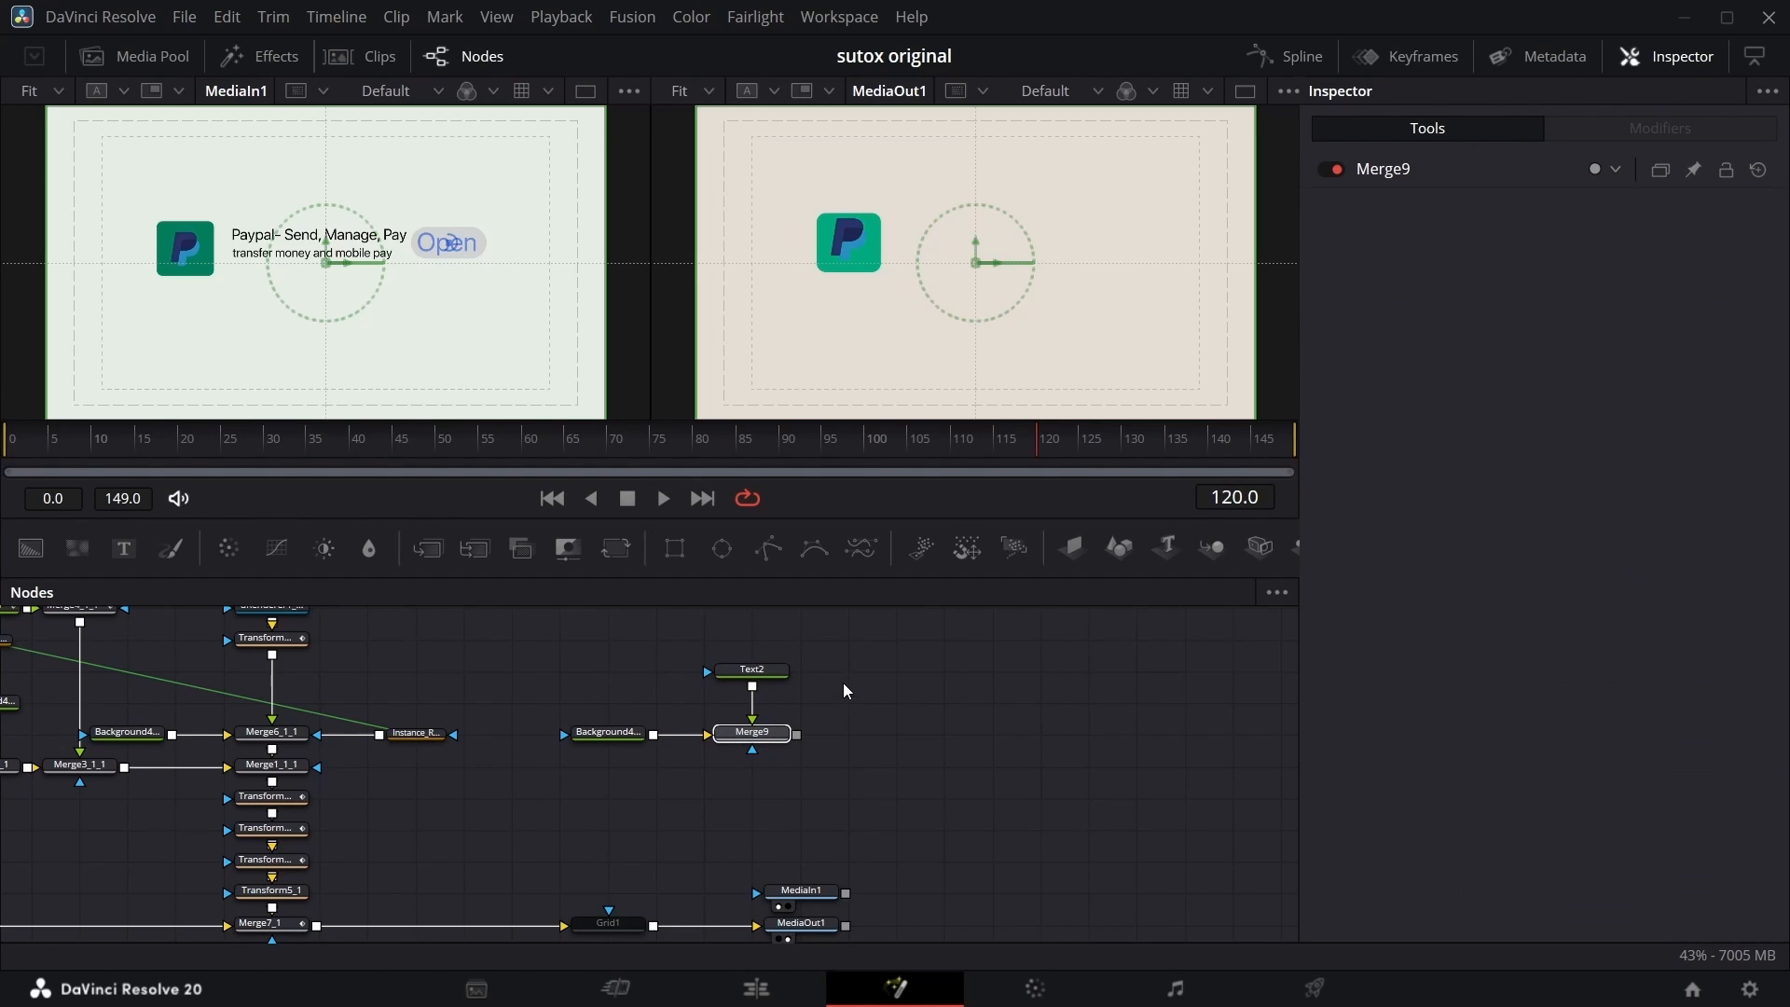
Merge a copy of Text2 over Merge9's output and change its text to "Paypal- Send, Manage, Pay".
{"action": "left_click", "coordinate": [779, 673]}
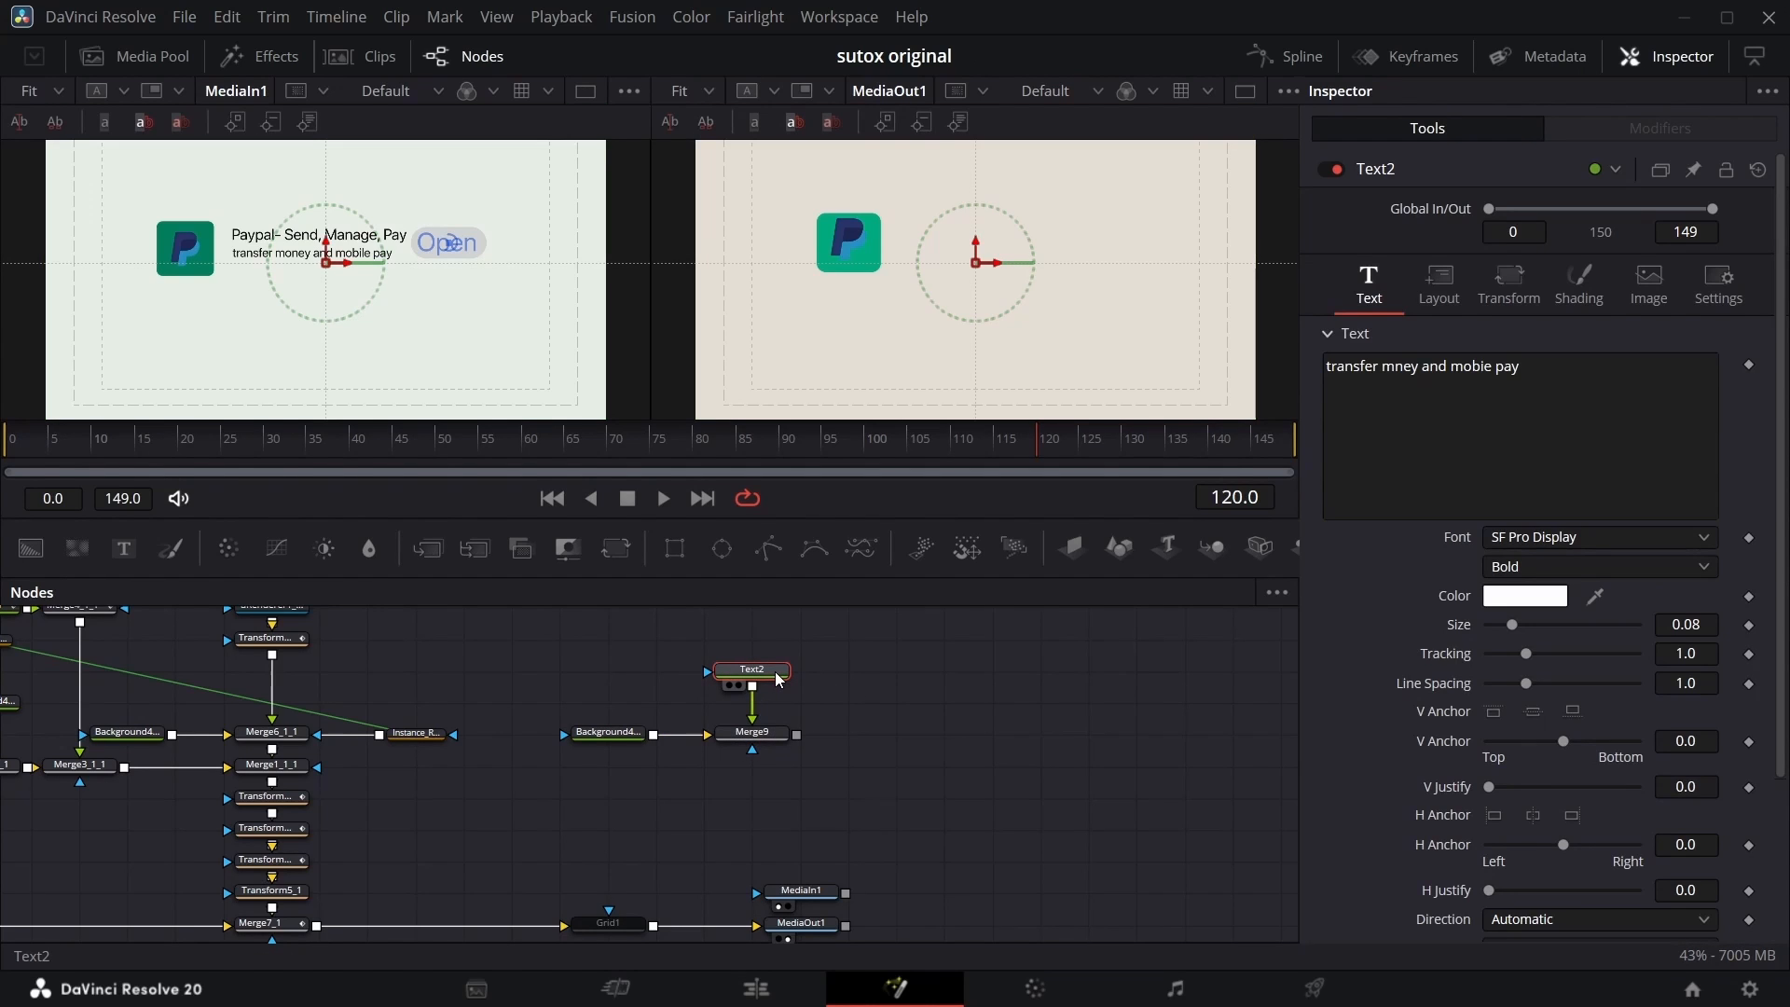
{"action": "left_click", "coordinate": [859, 680]}
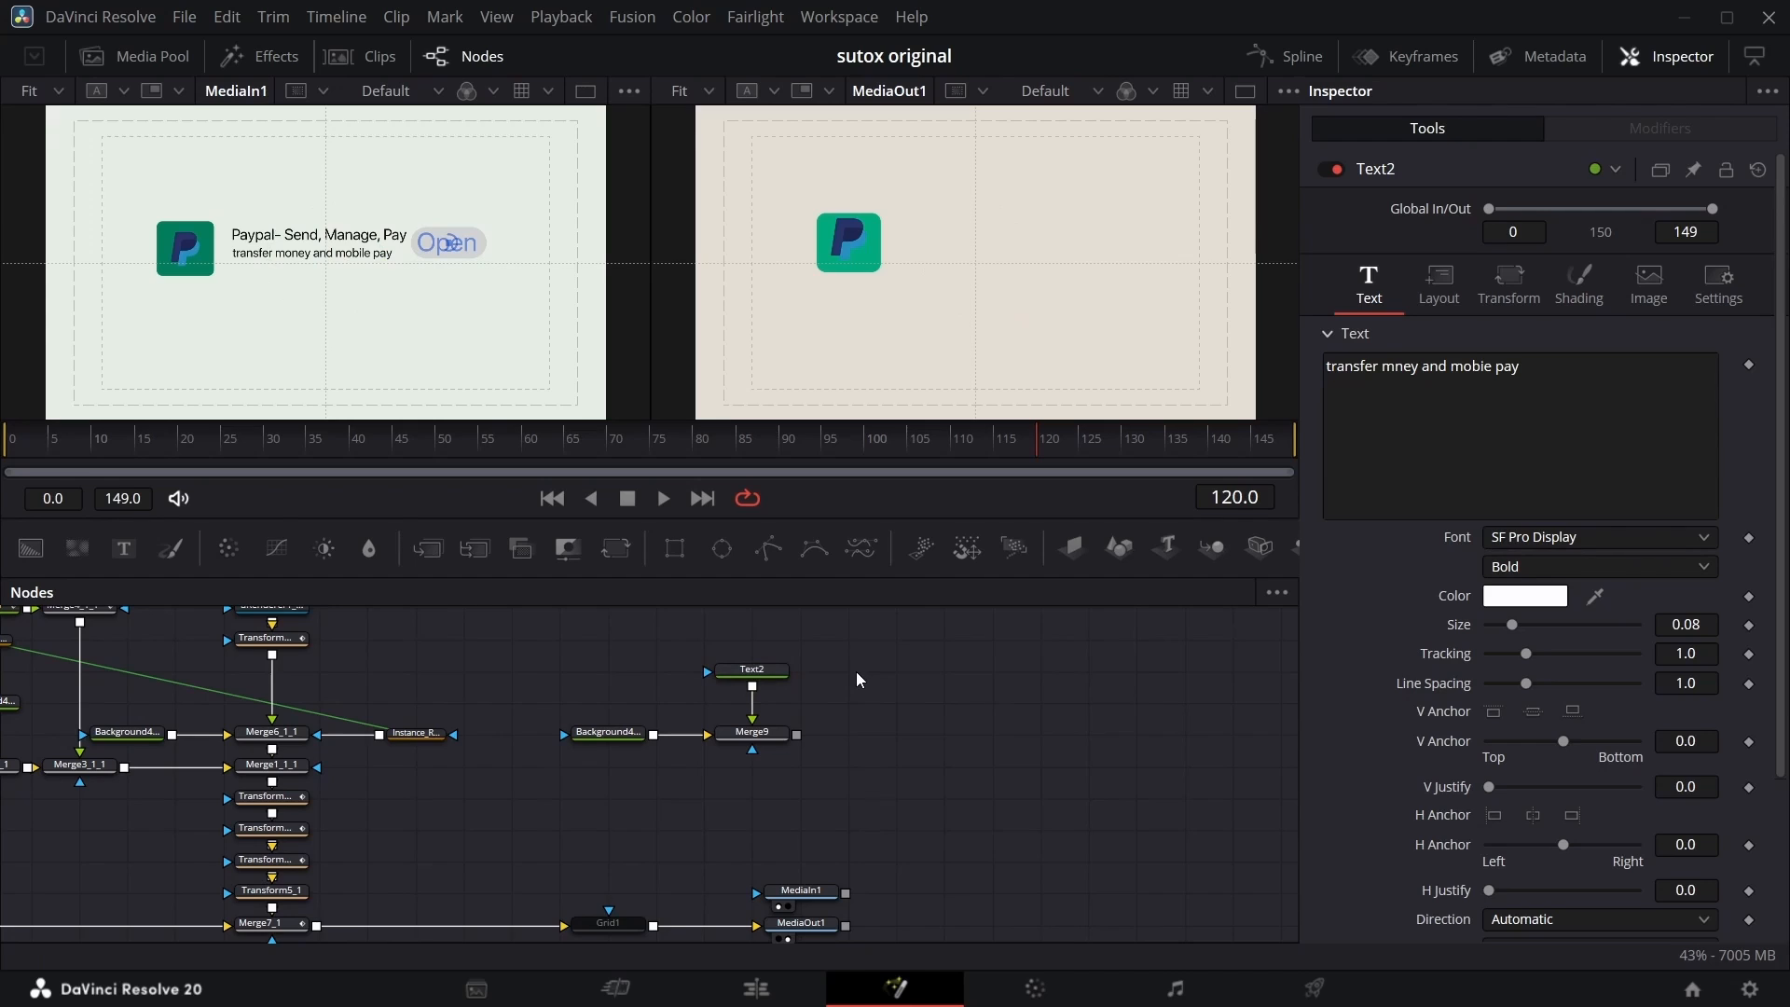
{"action": "key", "text": "ctrl+v"}
{"action": "left_click_drag", "start_coordinate": [895, 673], "coordinate": [797, 742]}
{"action": "left_click", "coordinate": [1543, 374]}
{"action": "key", "text": "ctrl+a"}
{"action": "key", "text": "BackSpace"}
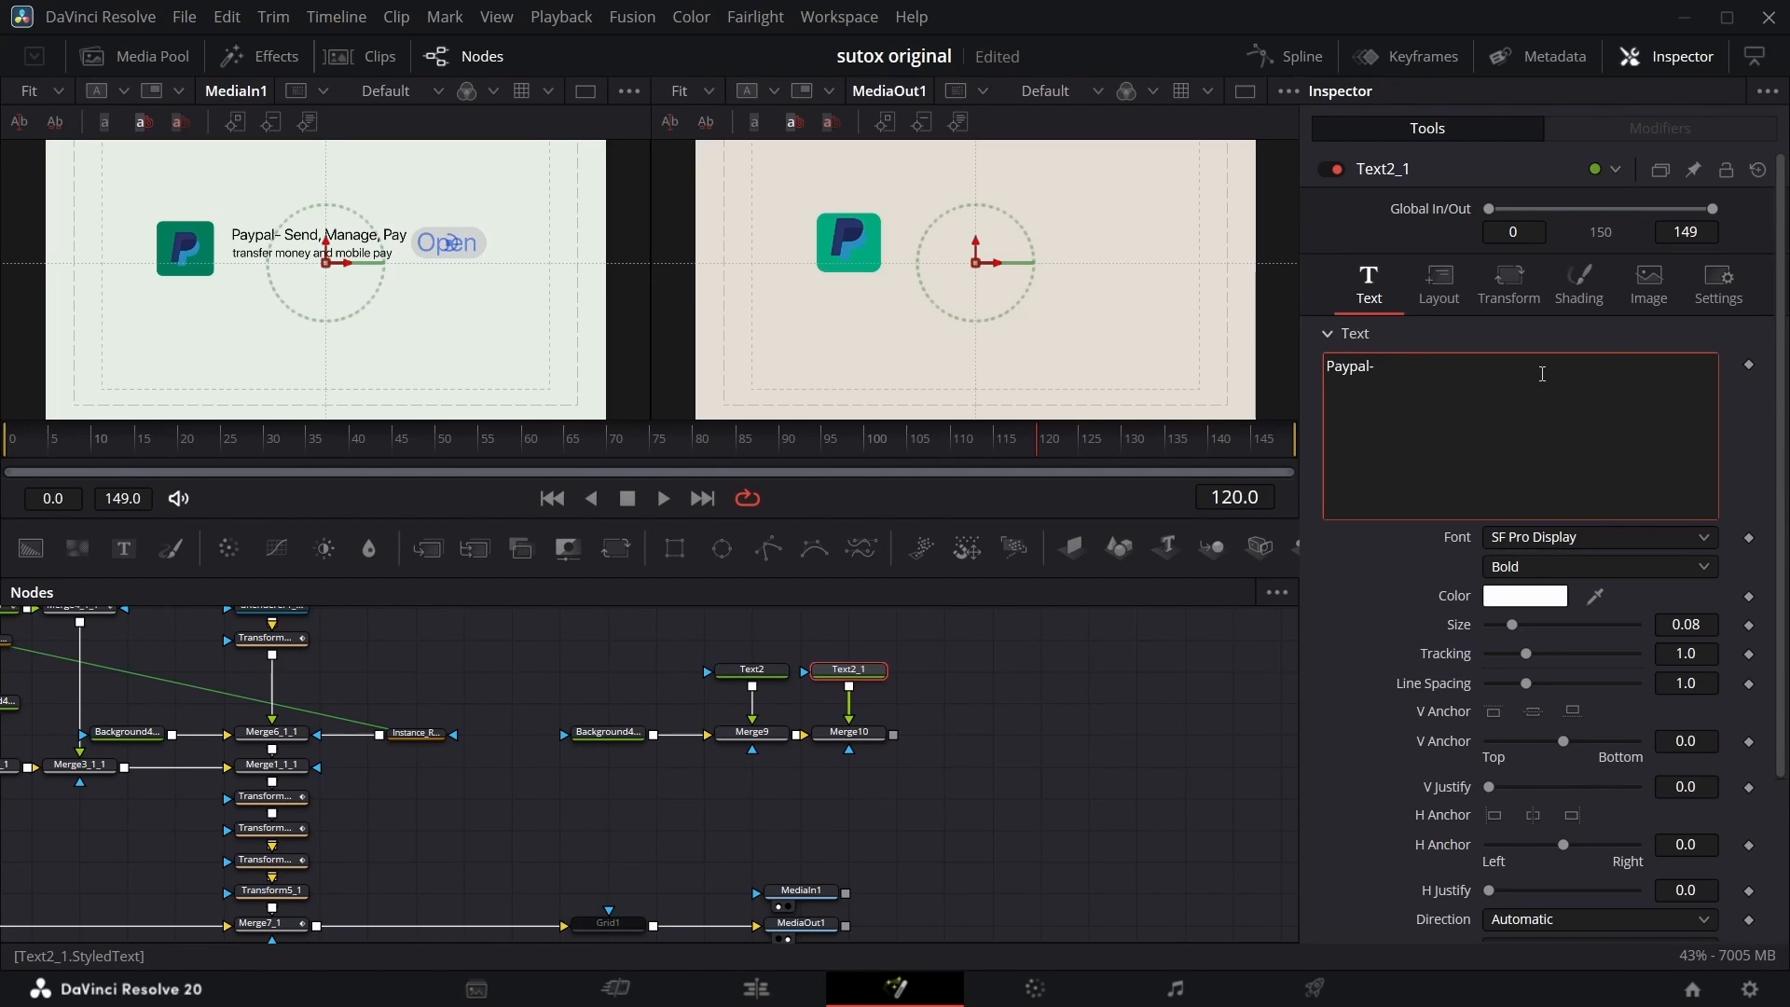
{"action": "type", "text": "Paypal- Send, Manage, Pay"}
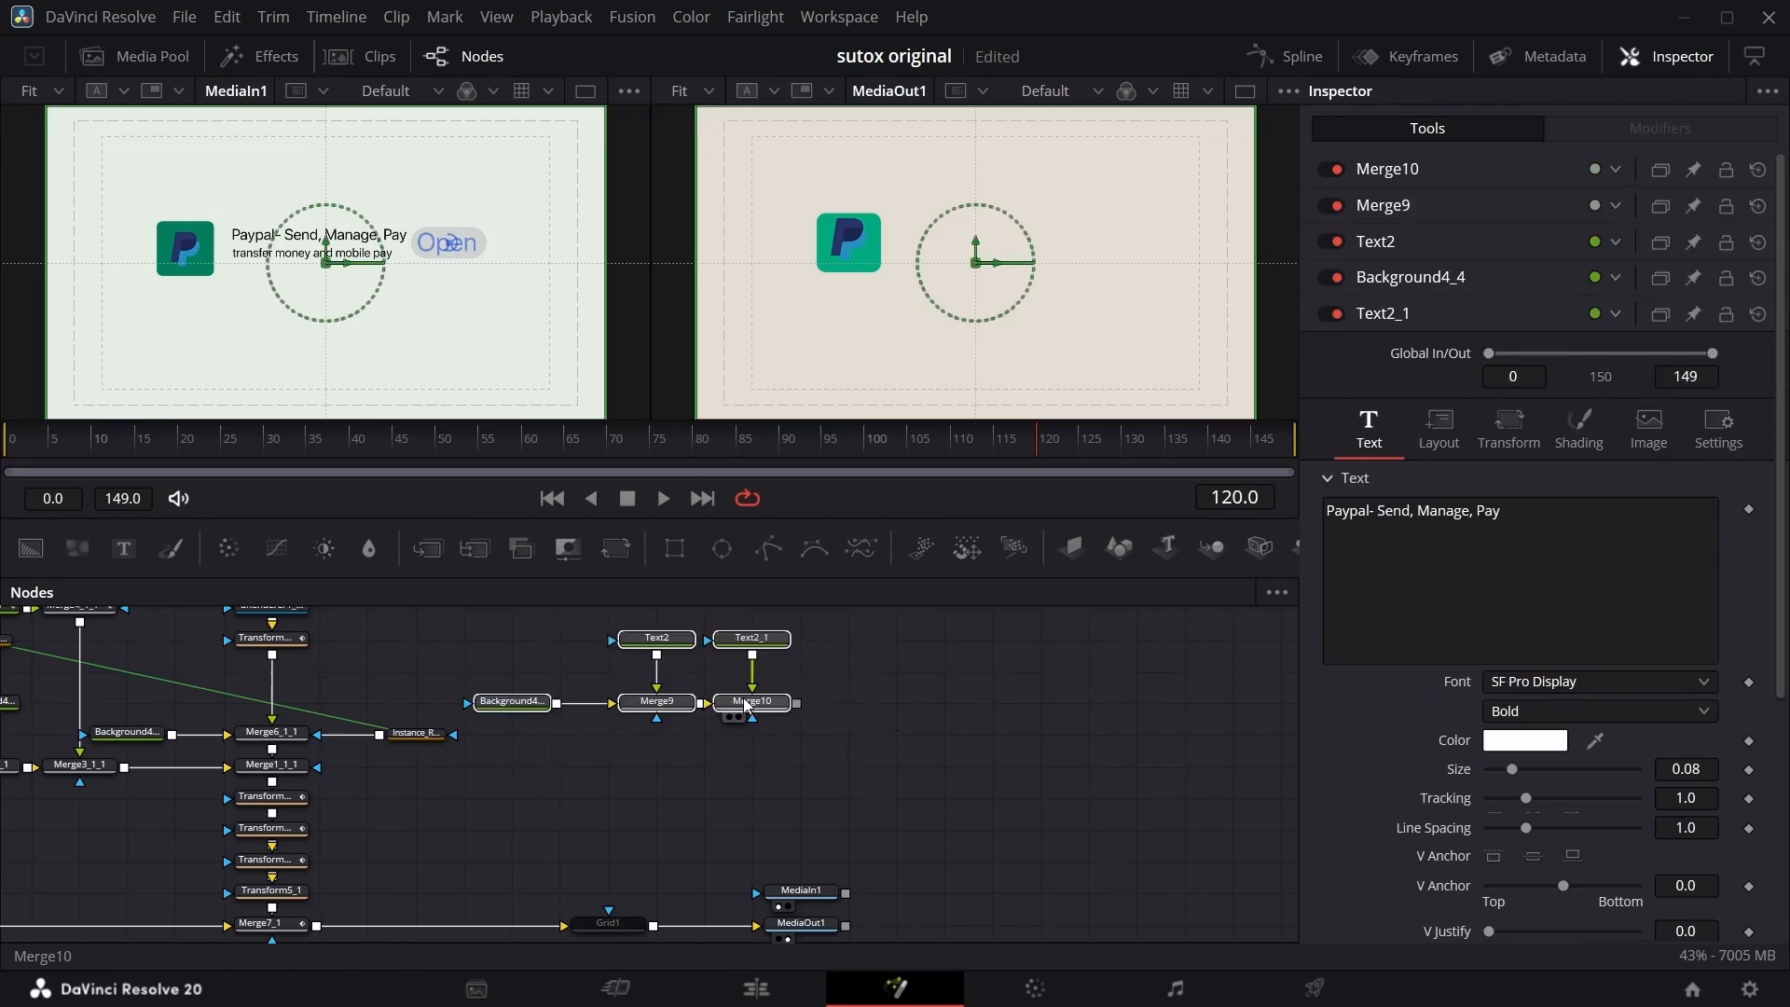
Merge the two-line text branch from Merge10 into the main composite after Merge7_1.
{"action": "left_click_drag", "start_coordinate": [705, 654], "coordinate": [321, 906]}
{"action": "scroll", "coordinate": [885, 776], "scroll_direction": "up", "scroll_amount": 3}
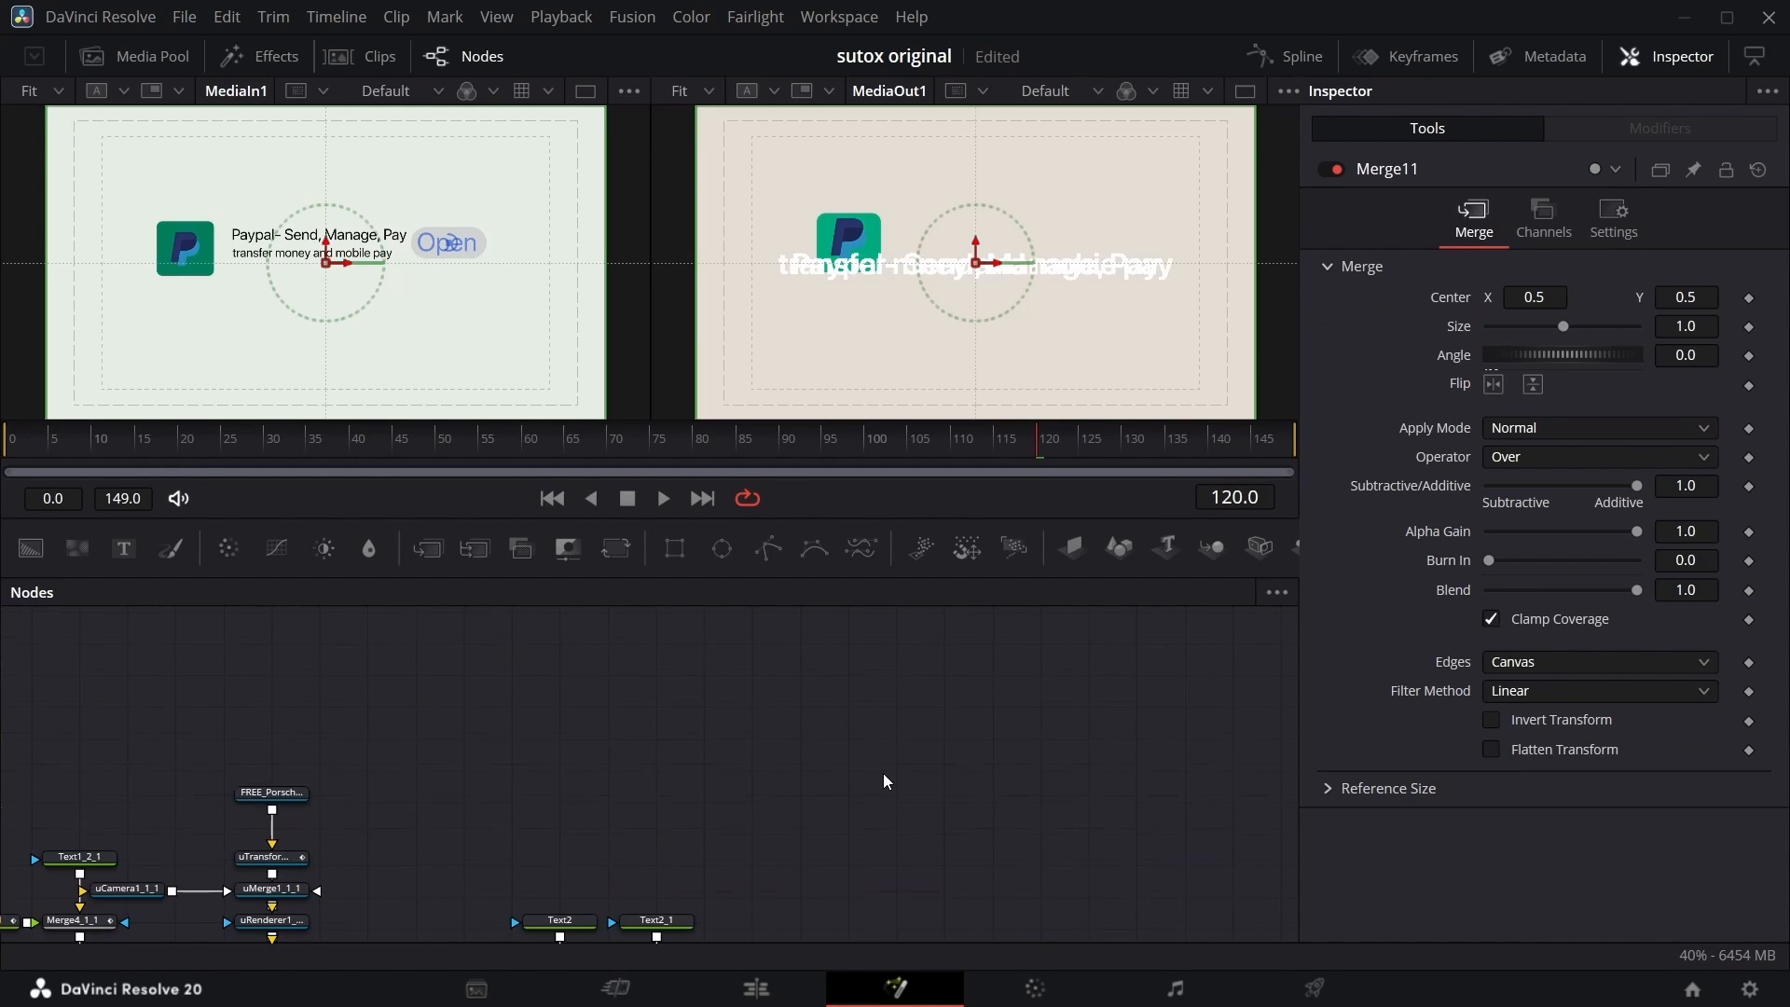
Change the color of Text2's transfer line from white to black.
{"action": "left_click", "coordinate": [559, 780]}
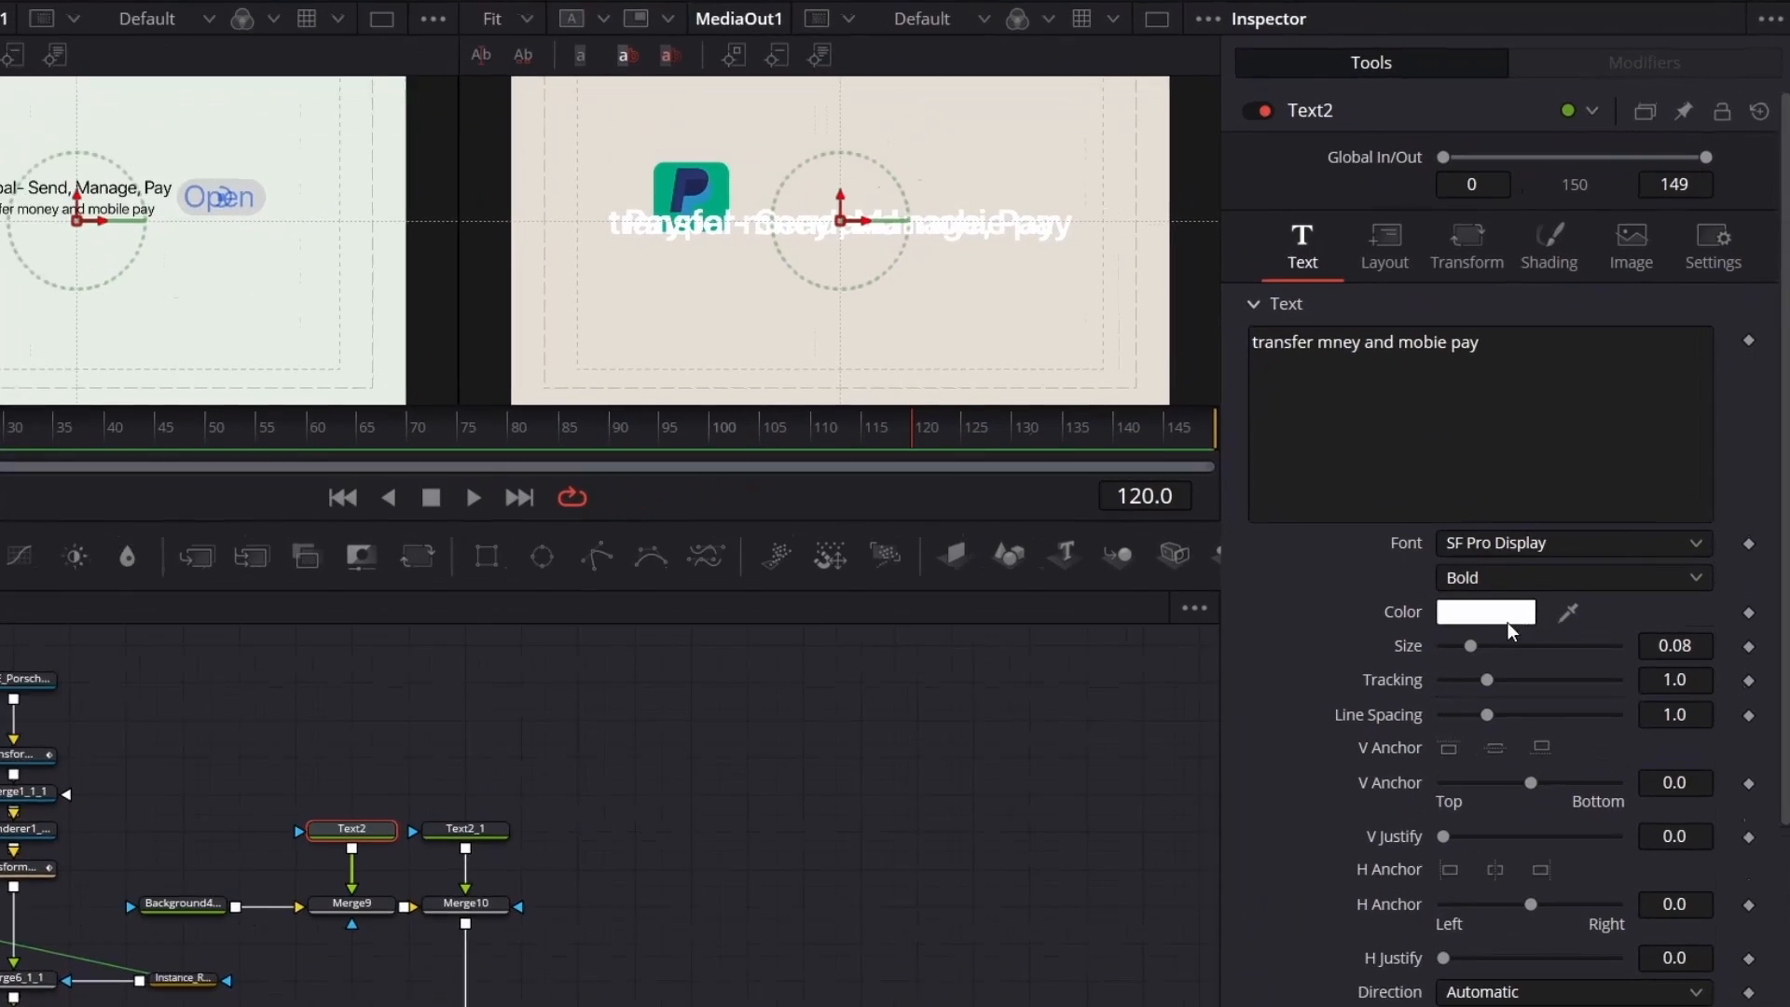
{"action": "left_click", "coordinate": [1525, 596]}
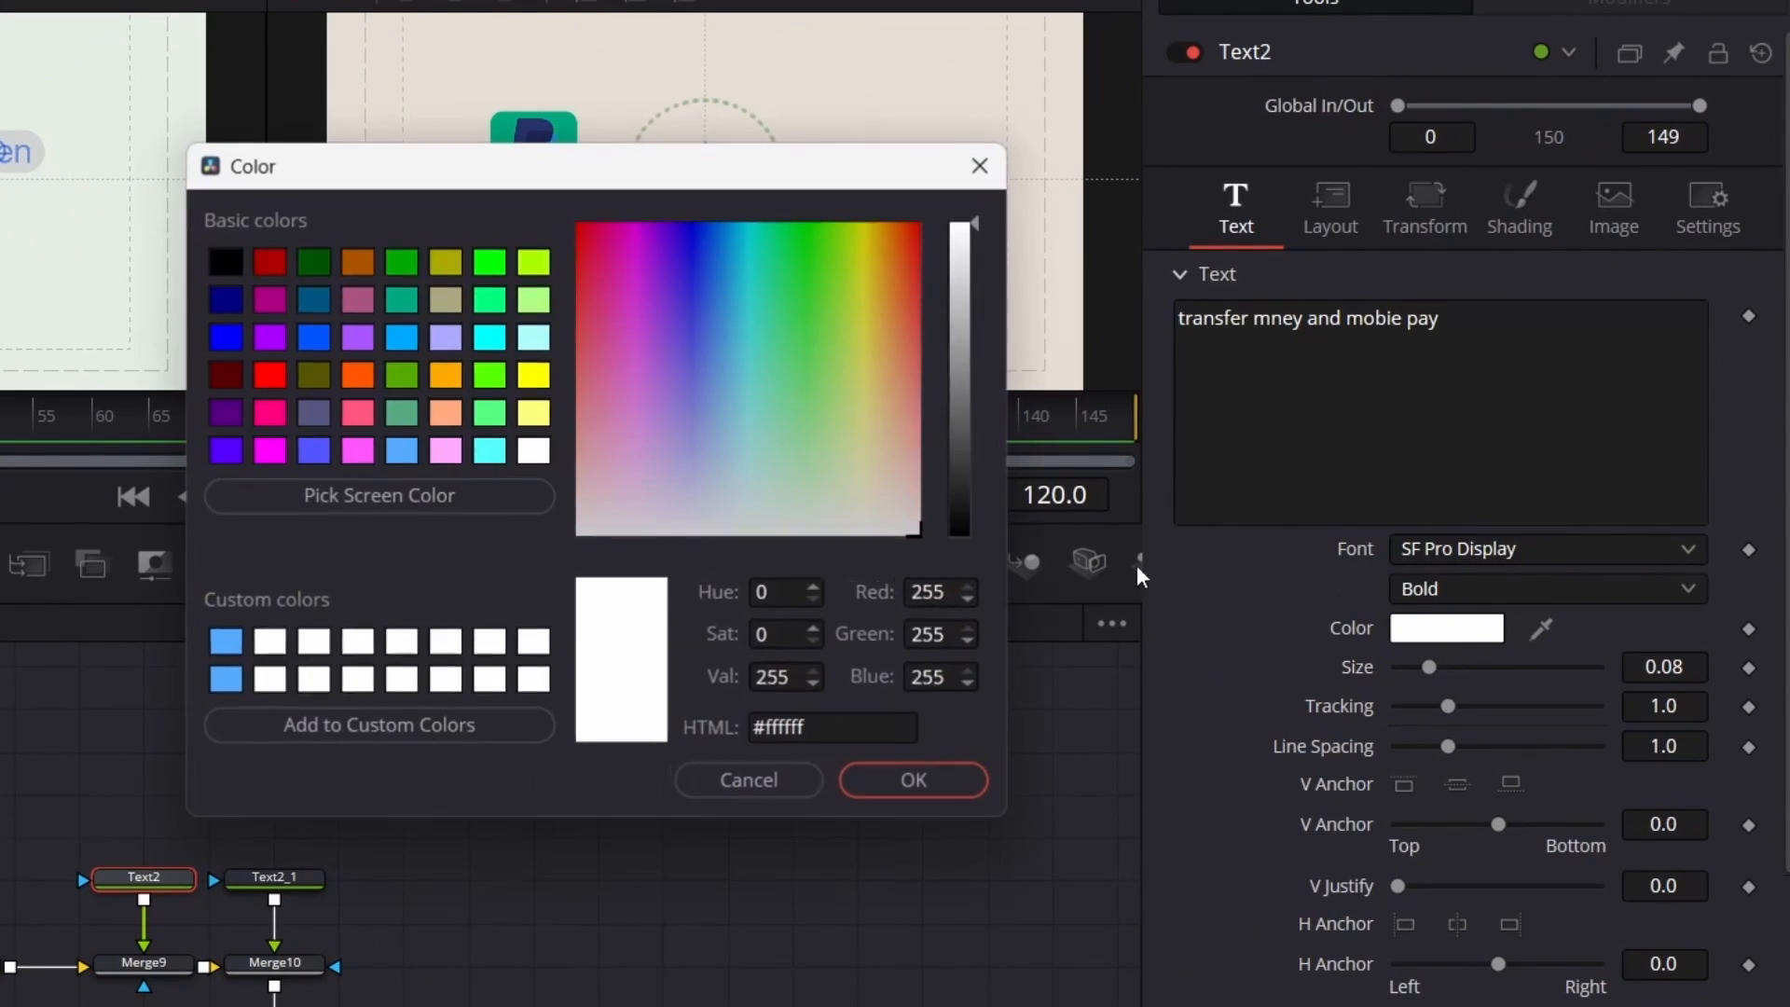
{"action": "left_click", "coordinate": [953, 536]}
{"action": "left_click", "coordinate": [931, 767]}
Color Text2_1 black and move its "Paypal- Send, Manage, Pay" line above the transfer line.
{"action": "left_click", "coordinate": [279, 877]}
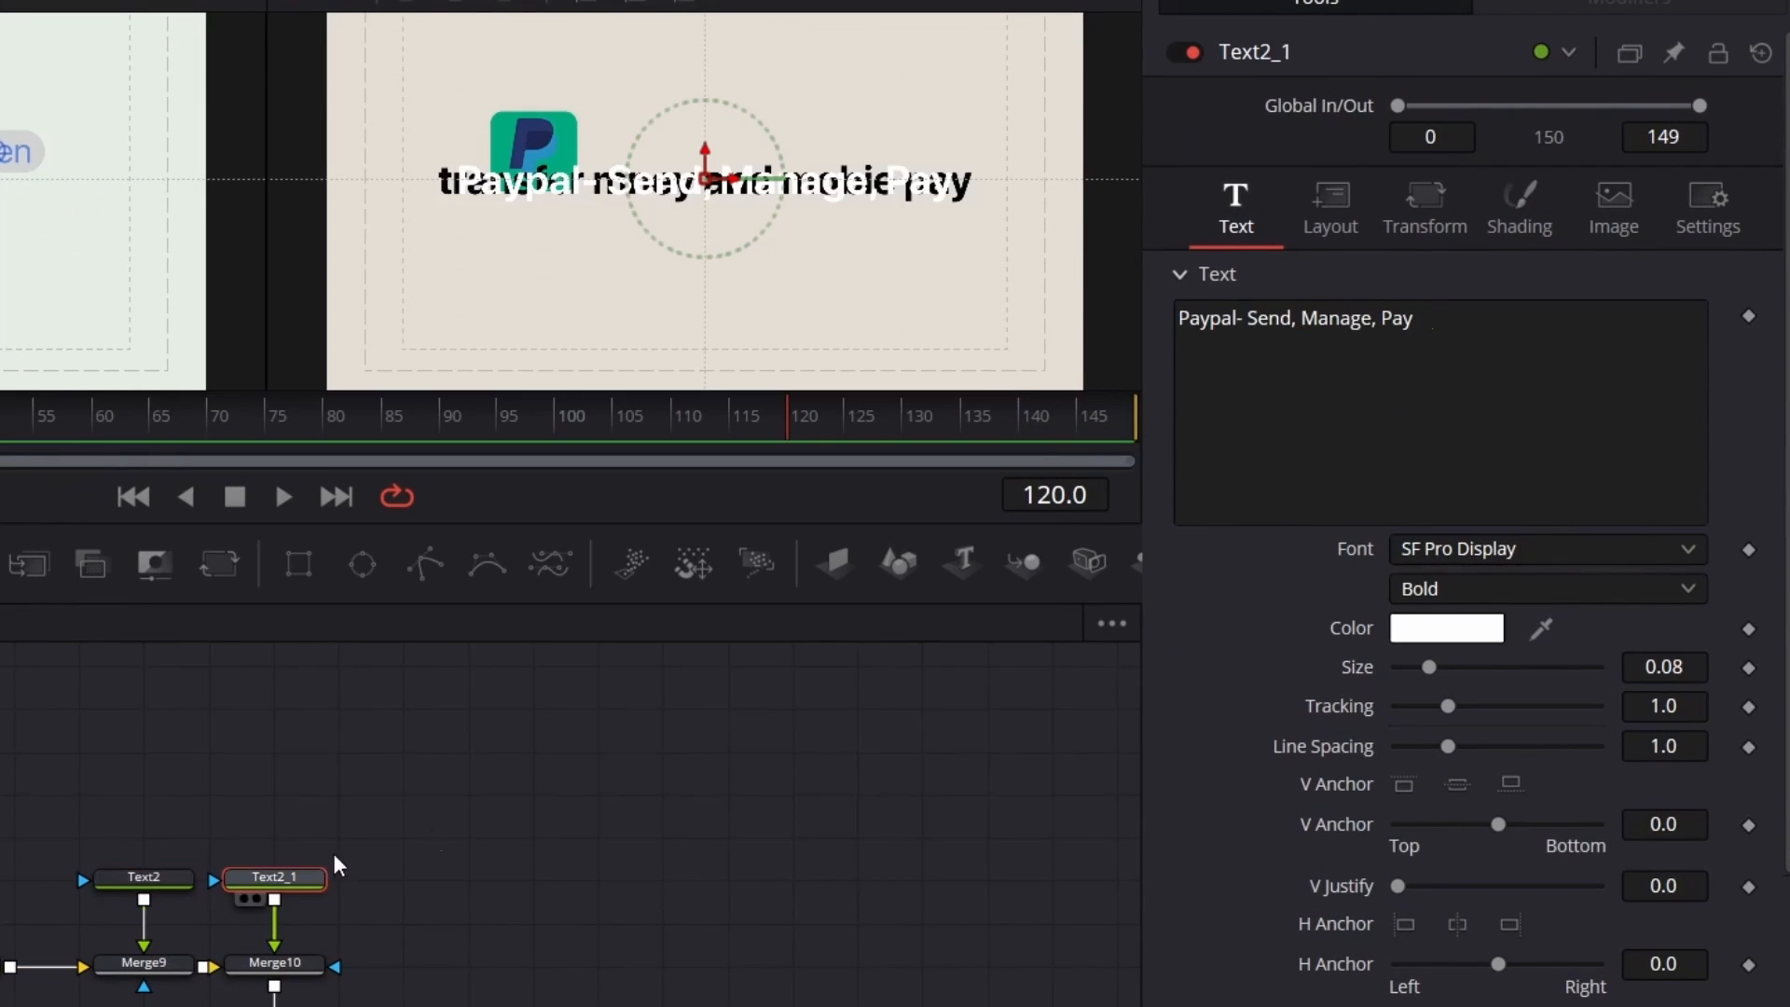
{"action": "left_click", "coordinate": [1417, 621]}
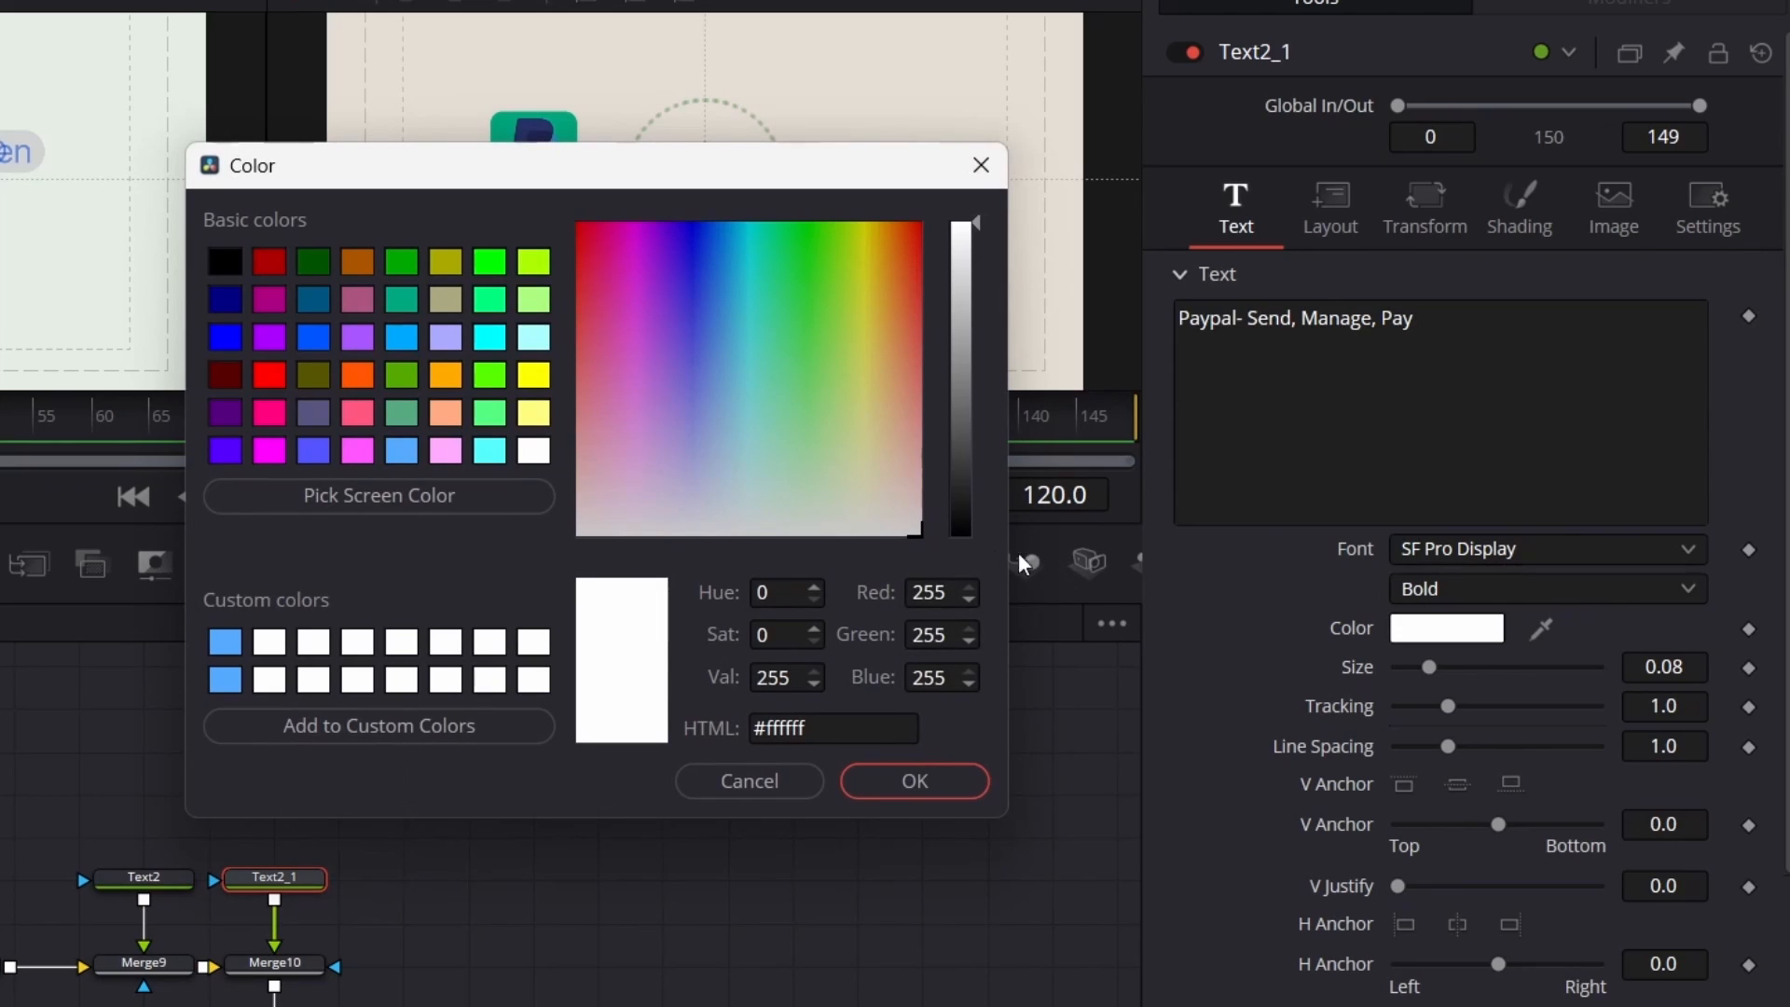
{"action": "left_click", "coordinate": [960, 533]}
{"action": "left_click", "coordinate": [937, 781]}
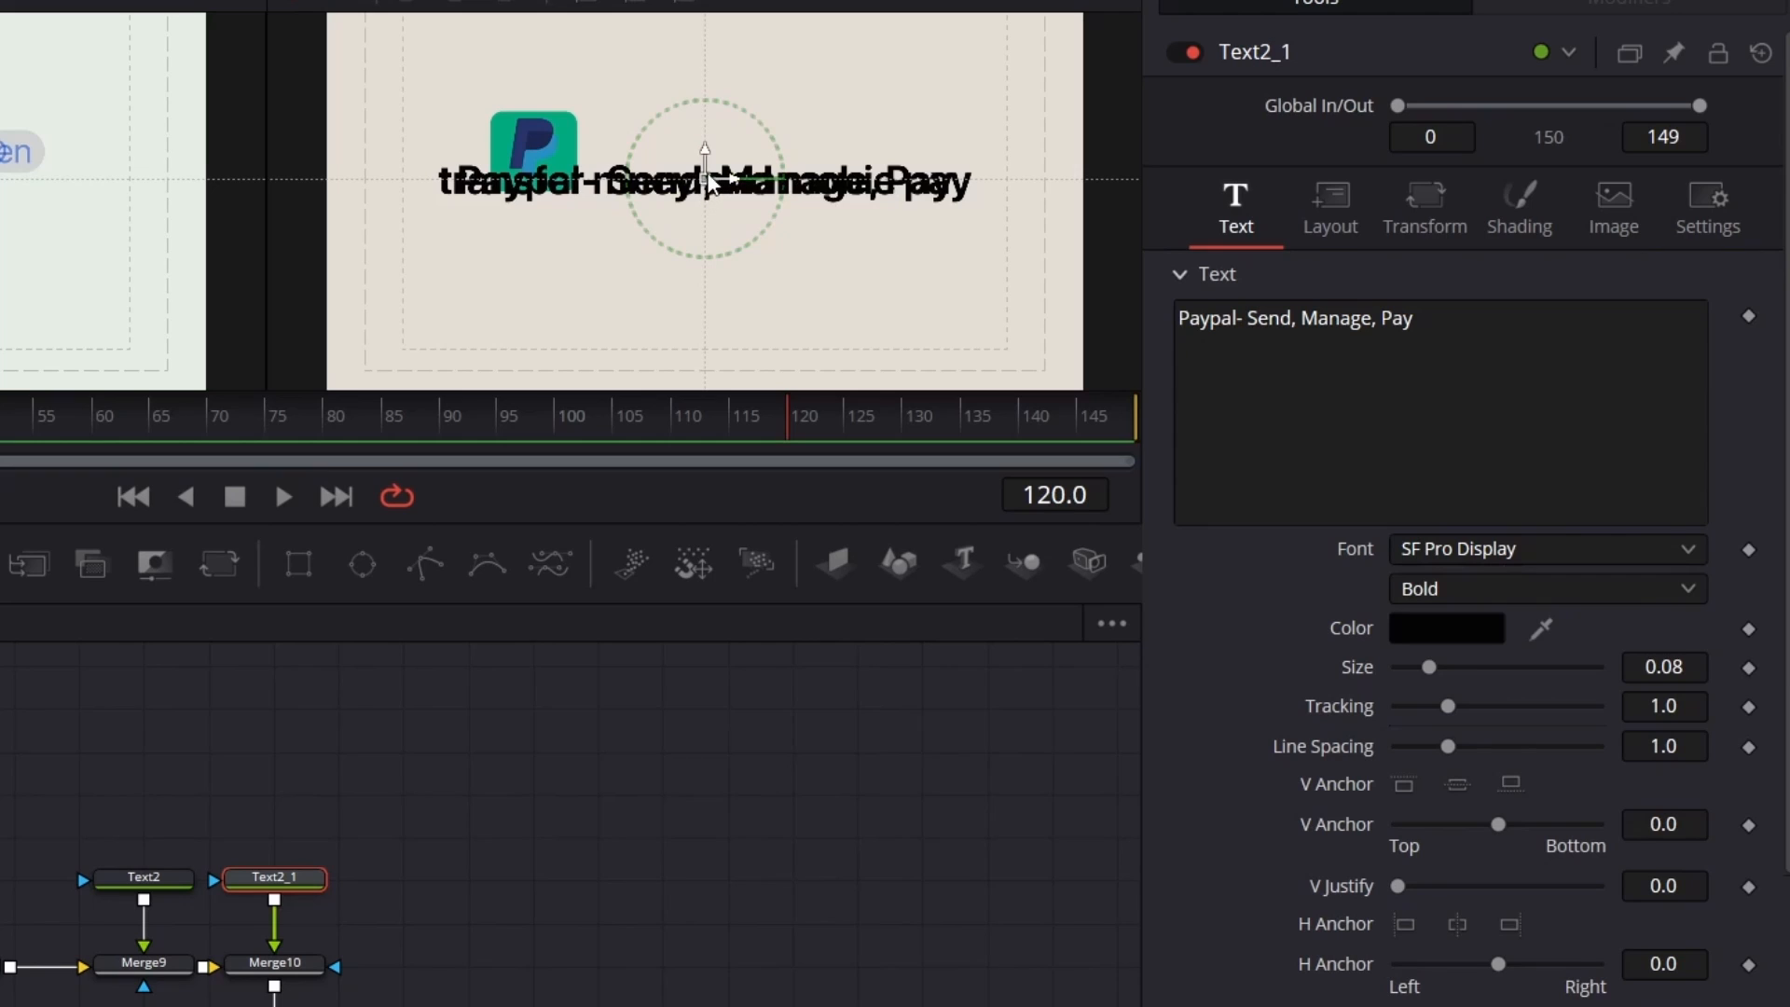
{"action": "left_click_drag", "start_coordinate": [707, 182], "coordinate": [776, 119]}
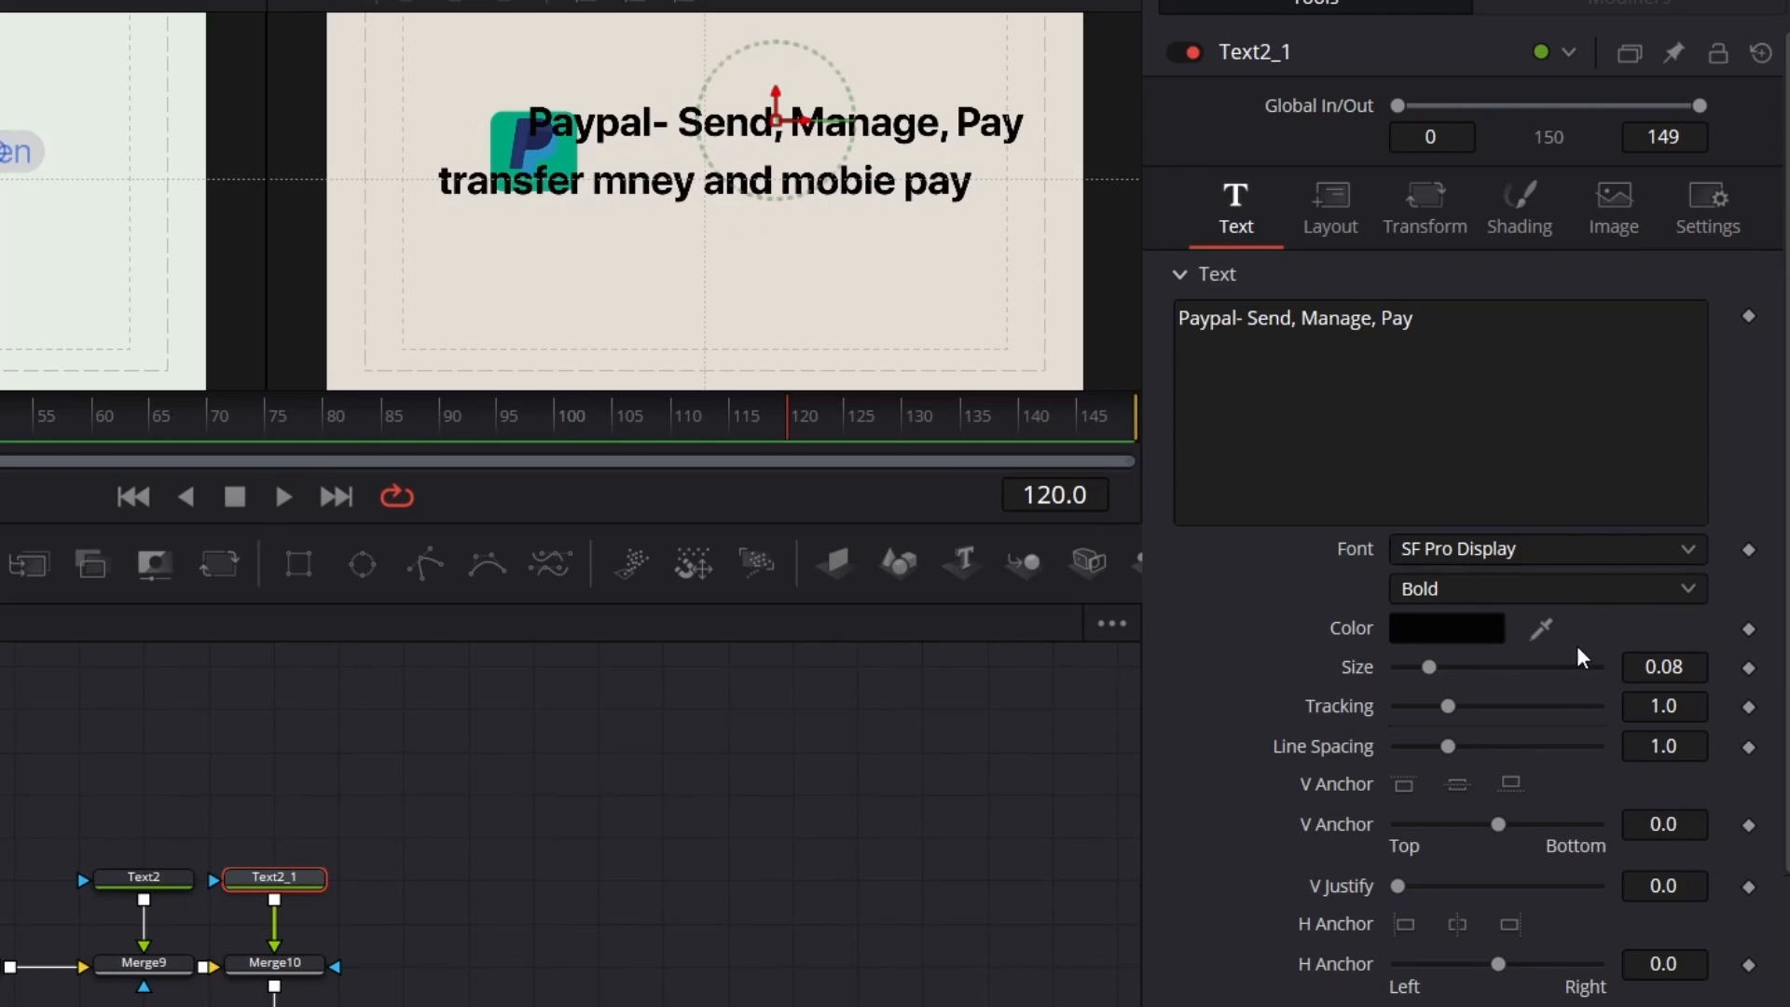
Set the "Paypal- Send, Manage, Pay" text to Medium at size 0.044 and move it beside the logo.
{"action": "left_click", "coordinate": [1462, 588]}
{"action": "left_click", "coordinate": [1445, 670]}
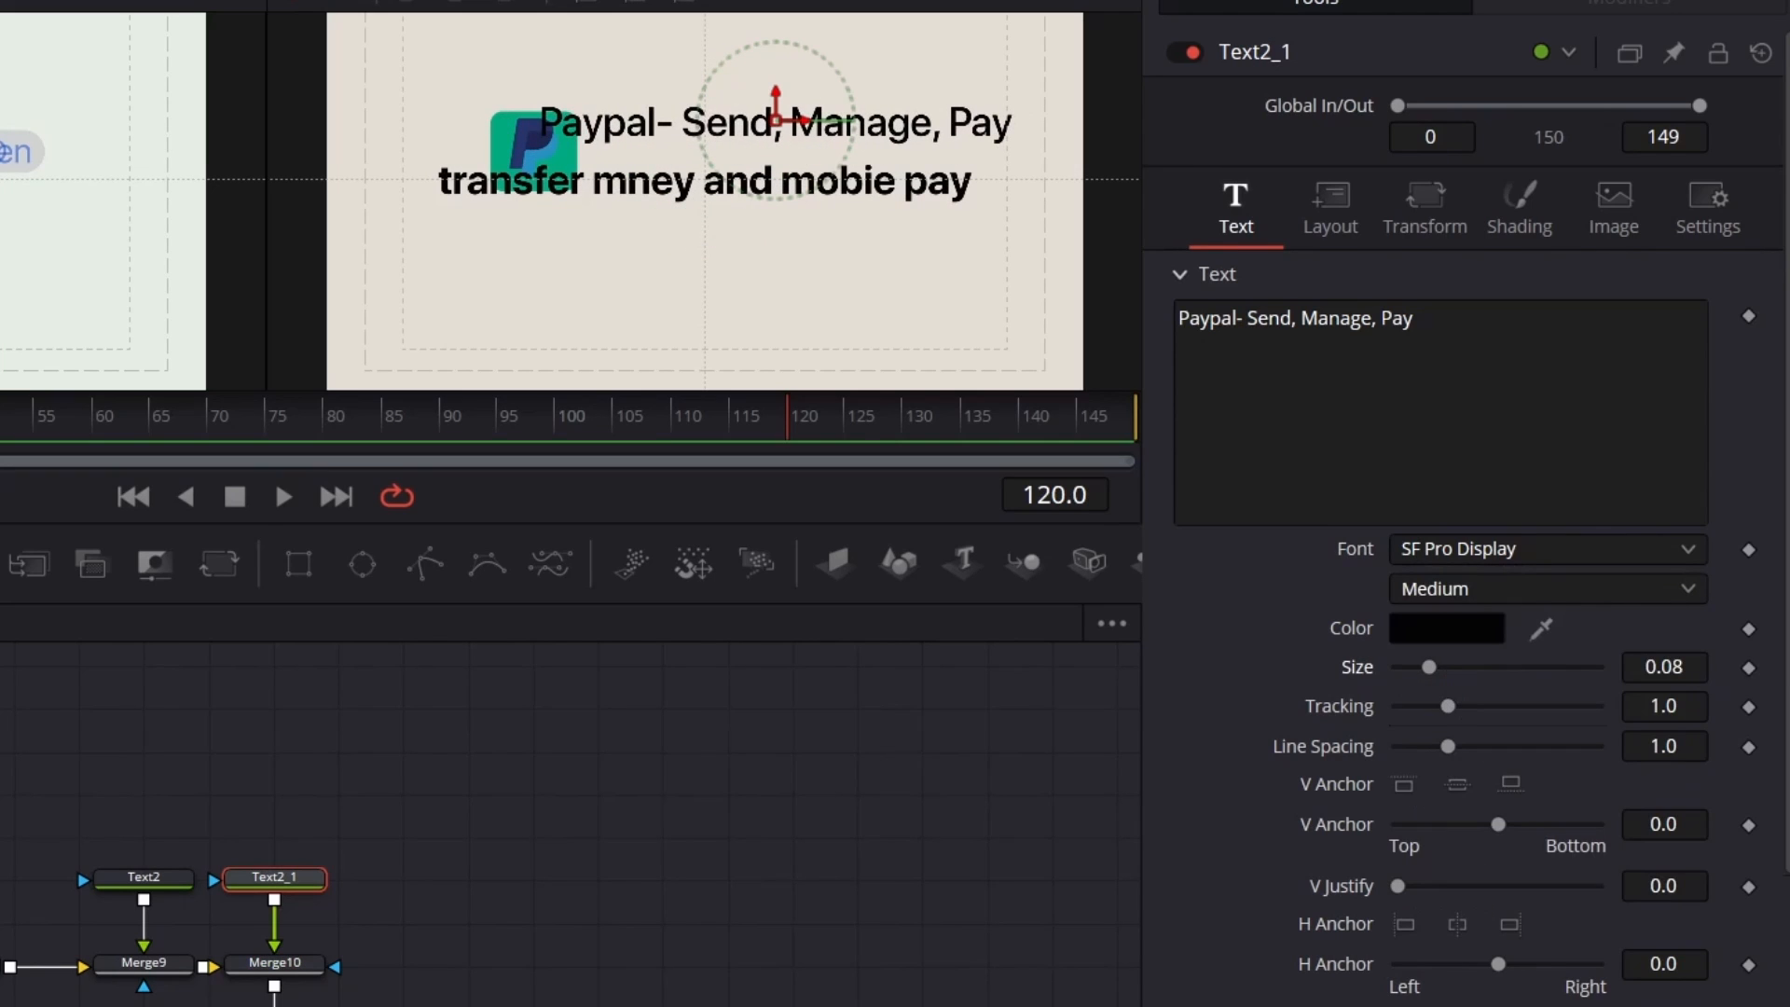
{"action": "left_click_drag", "start_coordinate": [1429, 667], "coordinate": [1415, 667]}
{"action": "left_click_drag", "start_coordinate": [711, 124], "coordinate": [730, 133]}
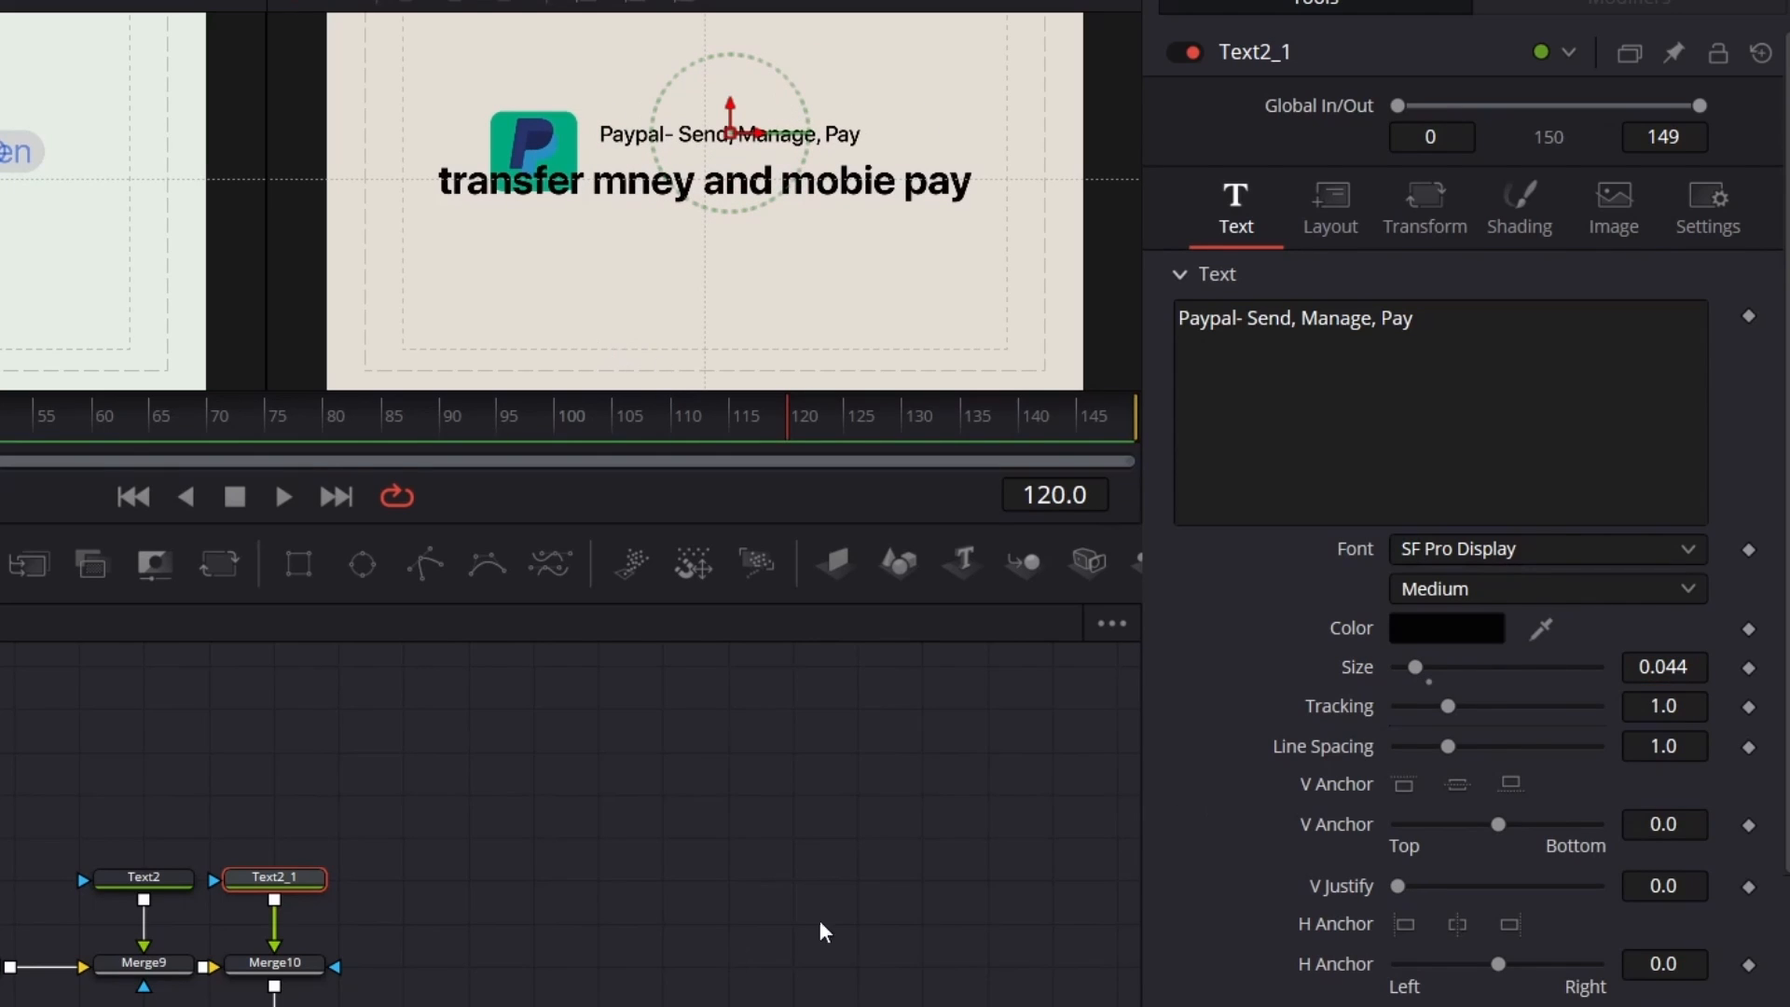
Correct "mney" to "money" in Text2, set it to Regular at size 0.0355, and move it beneath the title to about 0.532, 0.548.
{"action": "left_click", "coordinate": [144, 876]}
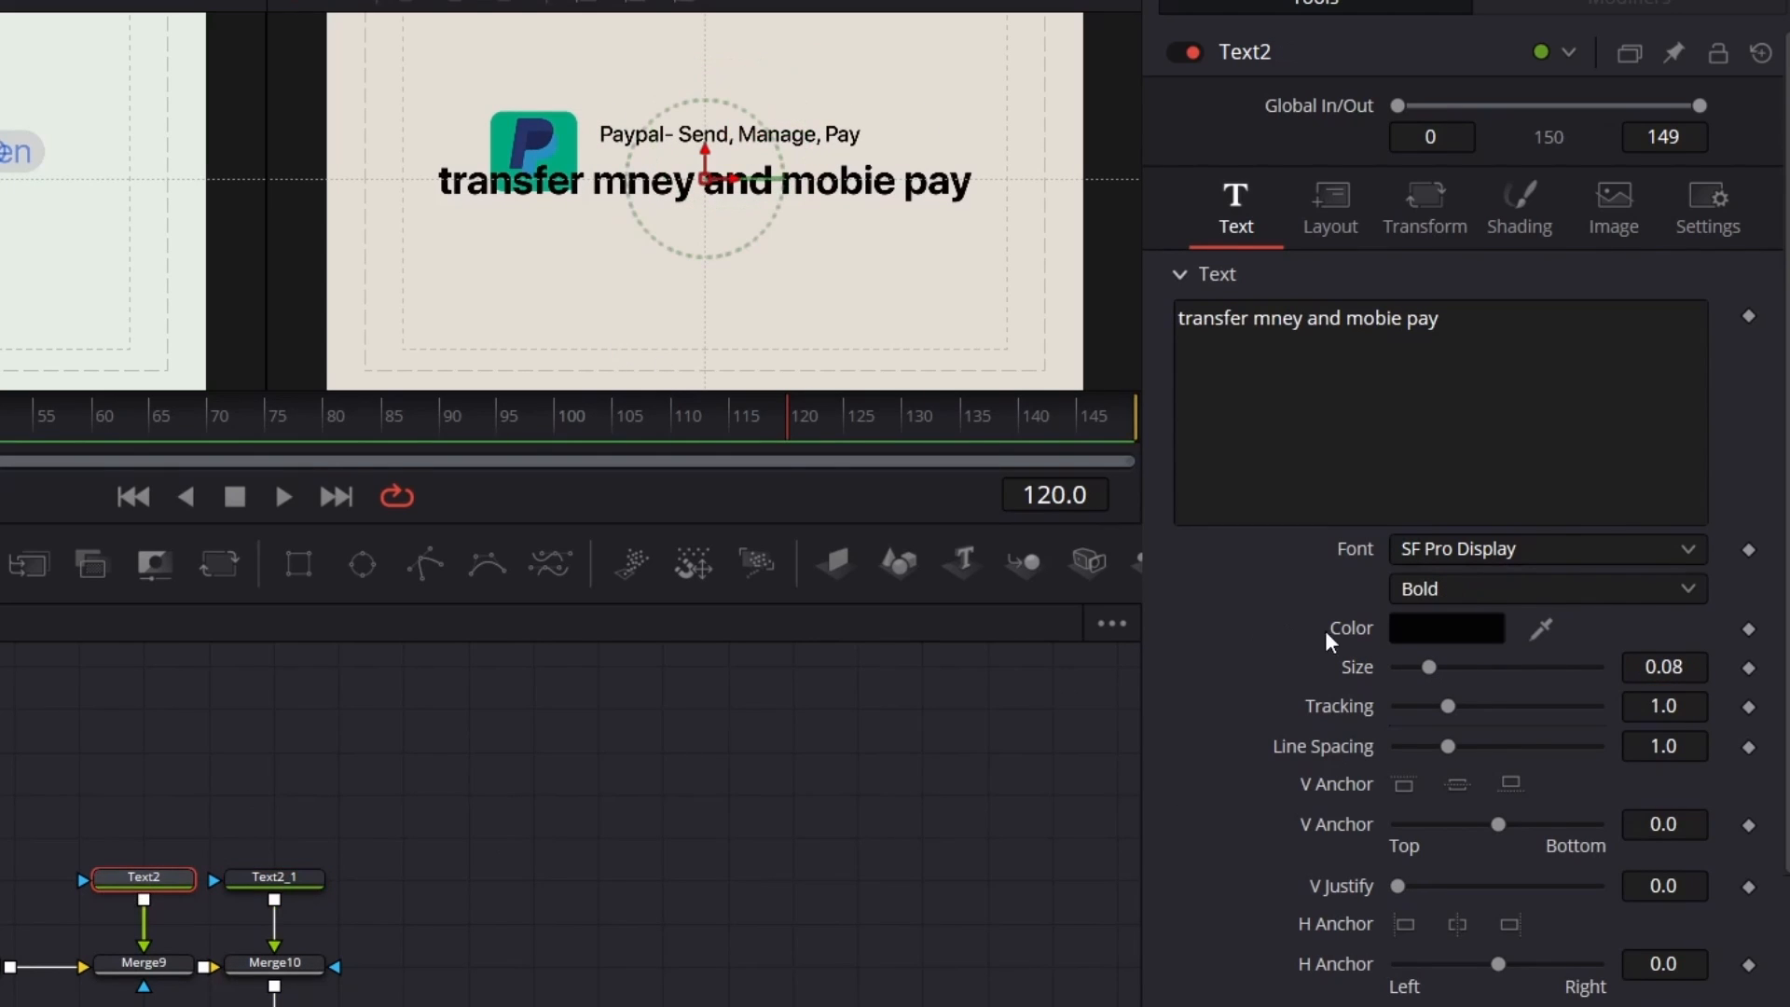
{"action": "left_click", "coordinate": [1460, 591]}
{"action": "left_click", "coordinate": [1456, 656]}
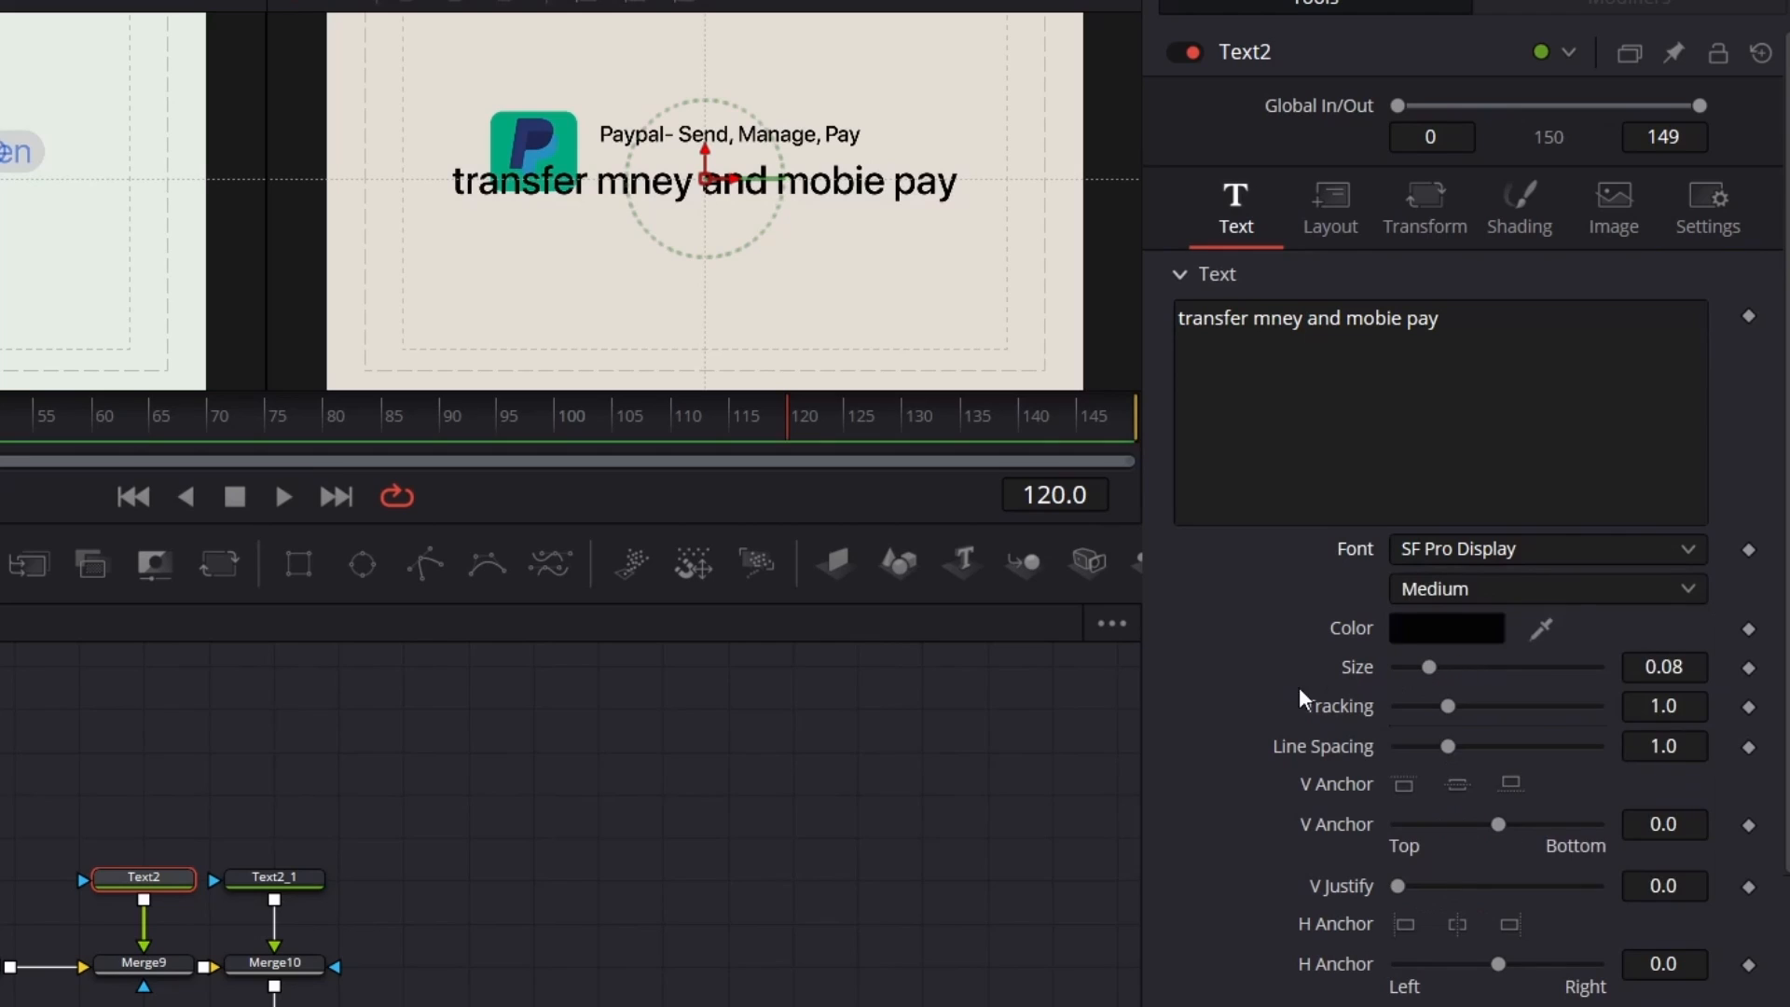
{"action": "left_click", "coordinate": [1483, 589]}
{"action": "left_click", "coordinate": [1486, 623]}
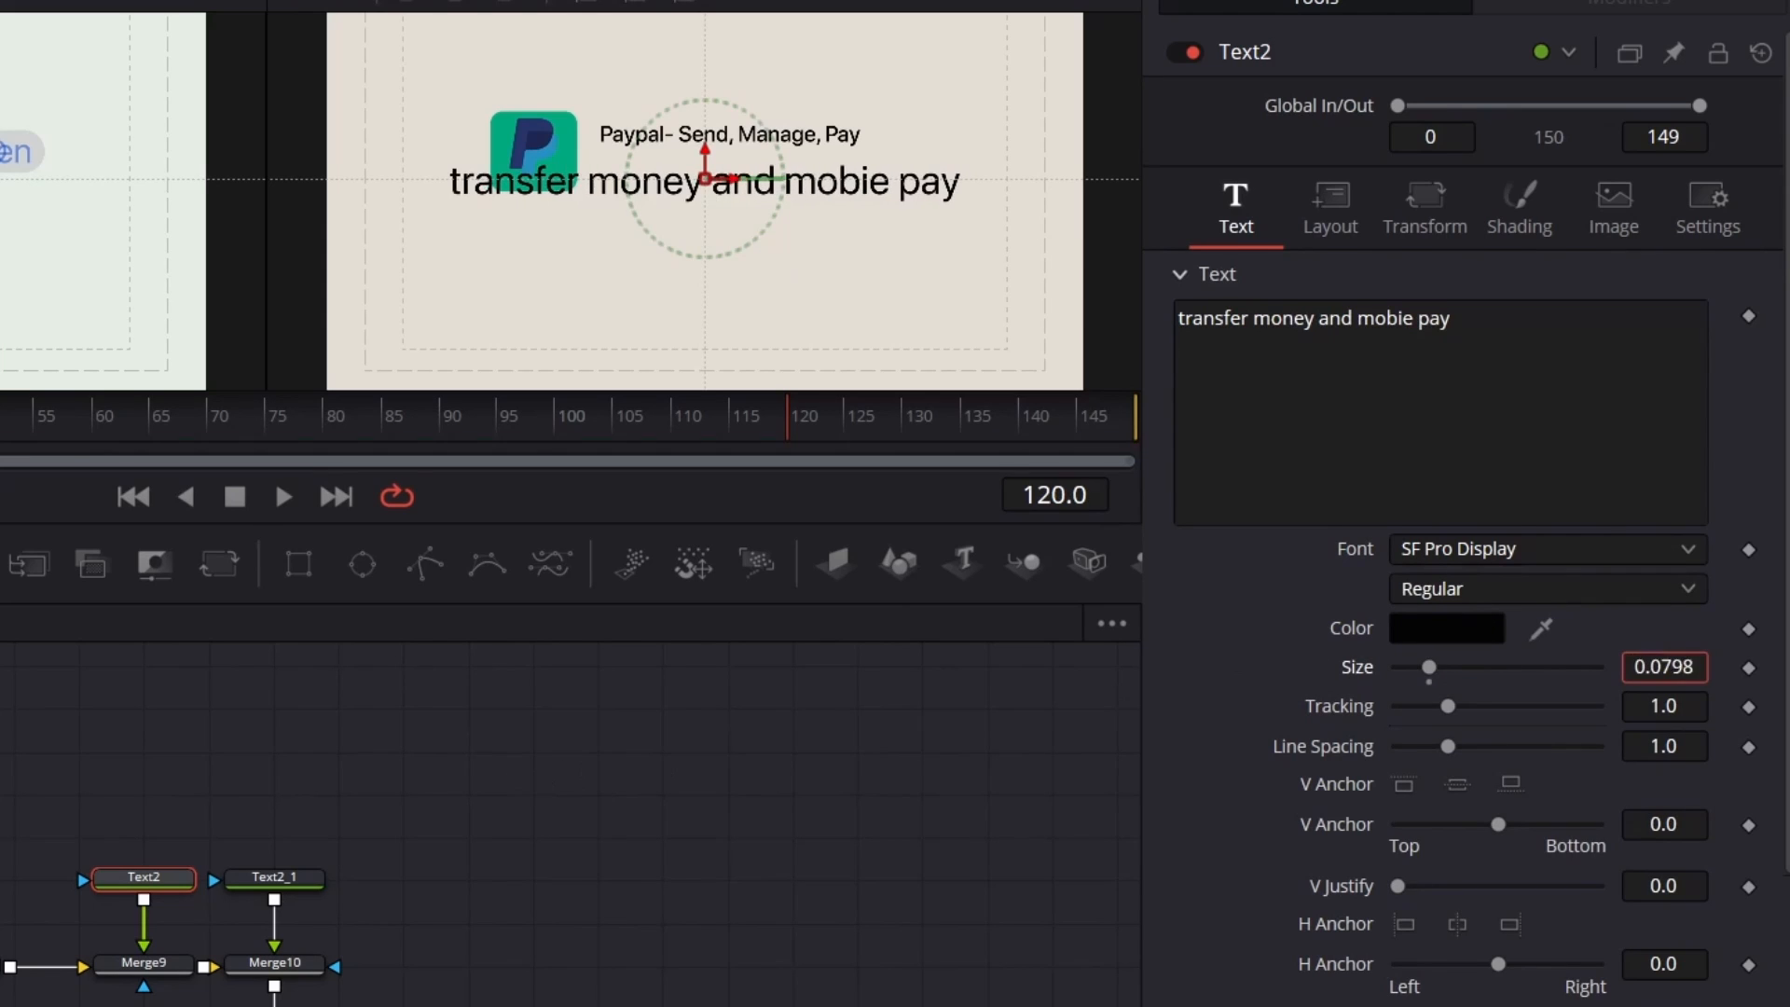
{"action": "left_click_drag", "start_coordinate": [1427, 667], "coordinate": [1409, 667]}
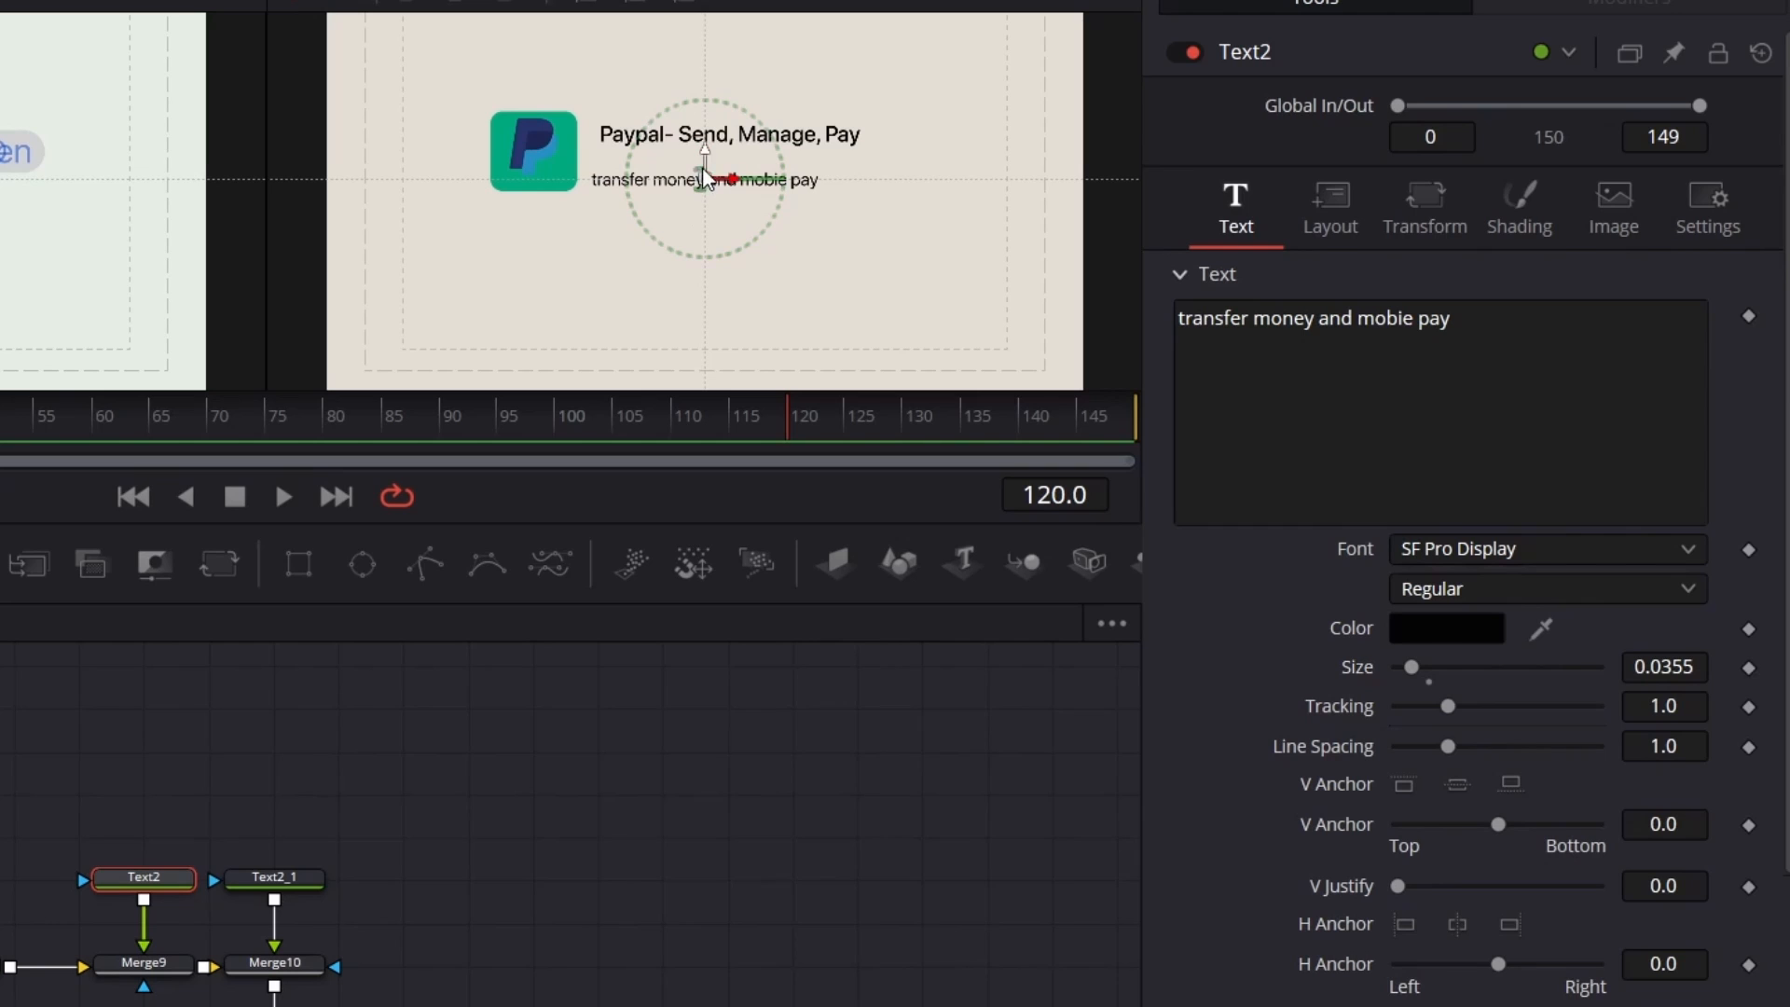
{"action": "left_click_drag", "start_coordinate": [706, 191], "coordinate": [729, 157]}
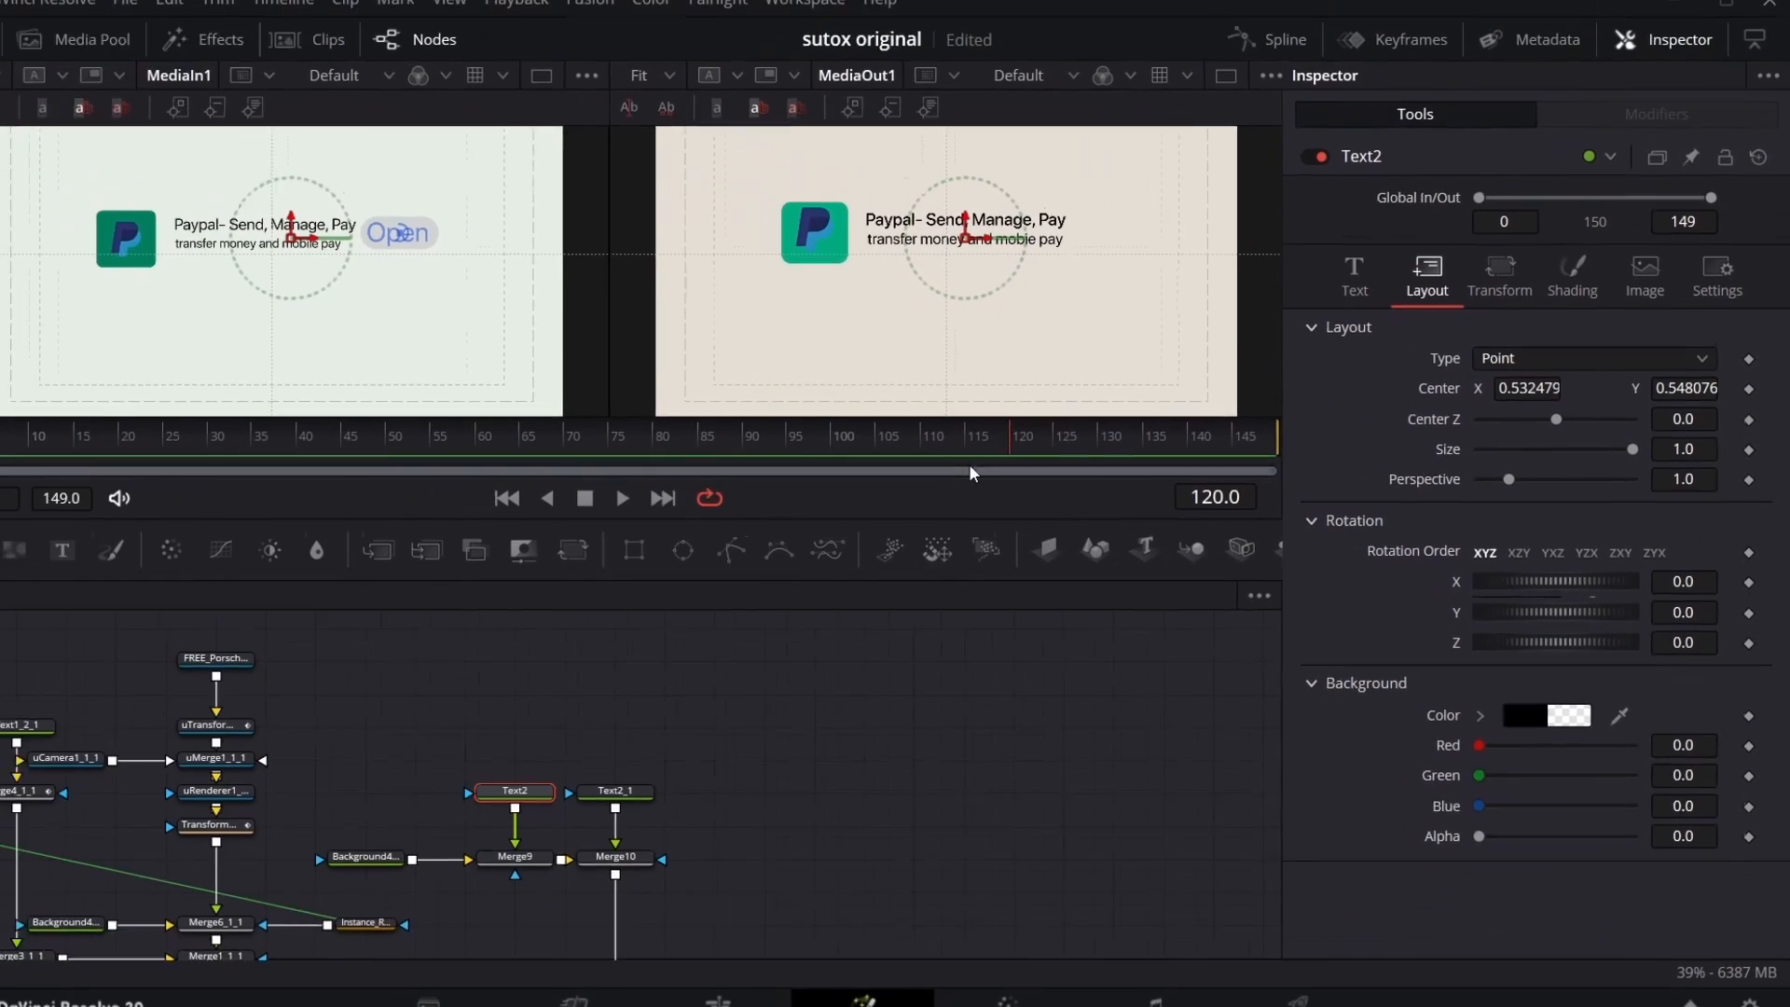
Disconnect the two-line text branch at Merge10 from Merge11.
{"action": "scroll", "coordinate": [519, 882], "scroll_direction": "down", "scroll_amount": 3}
{"action": "scroll", "coordinate": [842, 782], "scroll_direction": "down", "scroll_amount": 3}
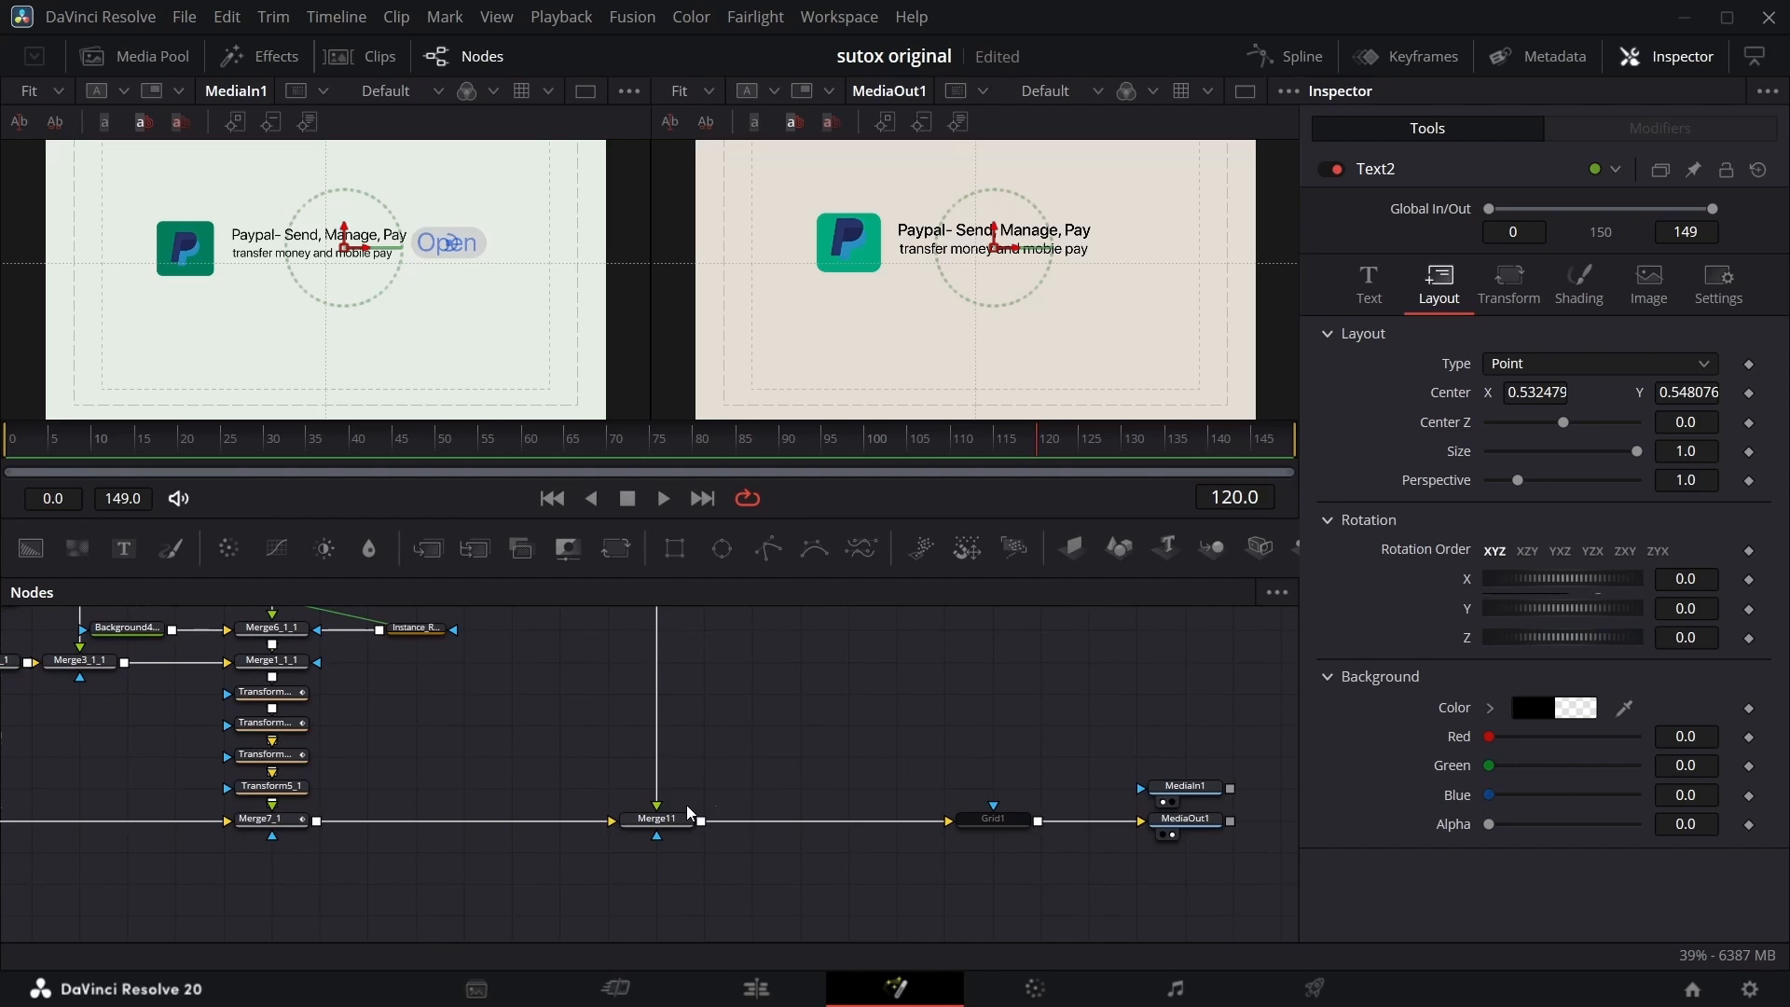
{"action": "scroll", "coordinate": [688, 840], "scroll_direction": "up", "scroll_amount": 2}
{"action": "scroll", "coordinate": [690, 867], "scroll_direction": "down", "scroll_amount": 1}
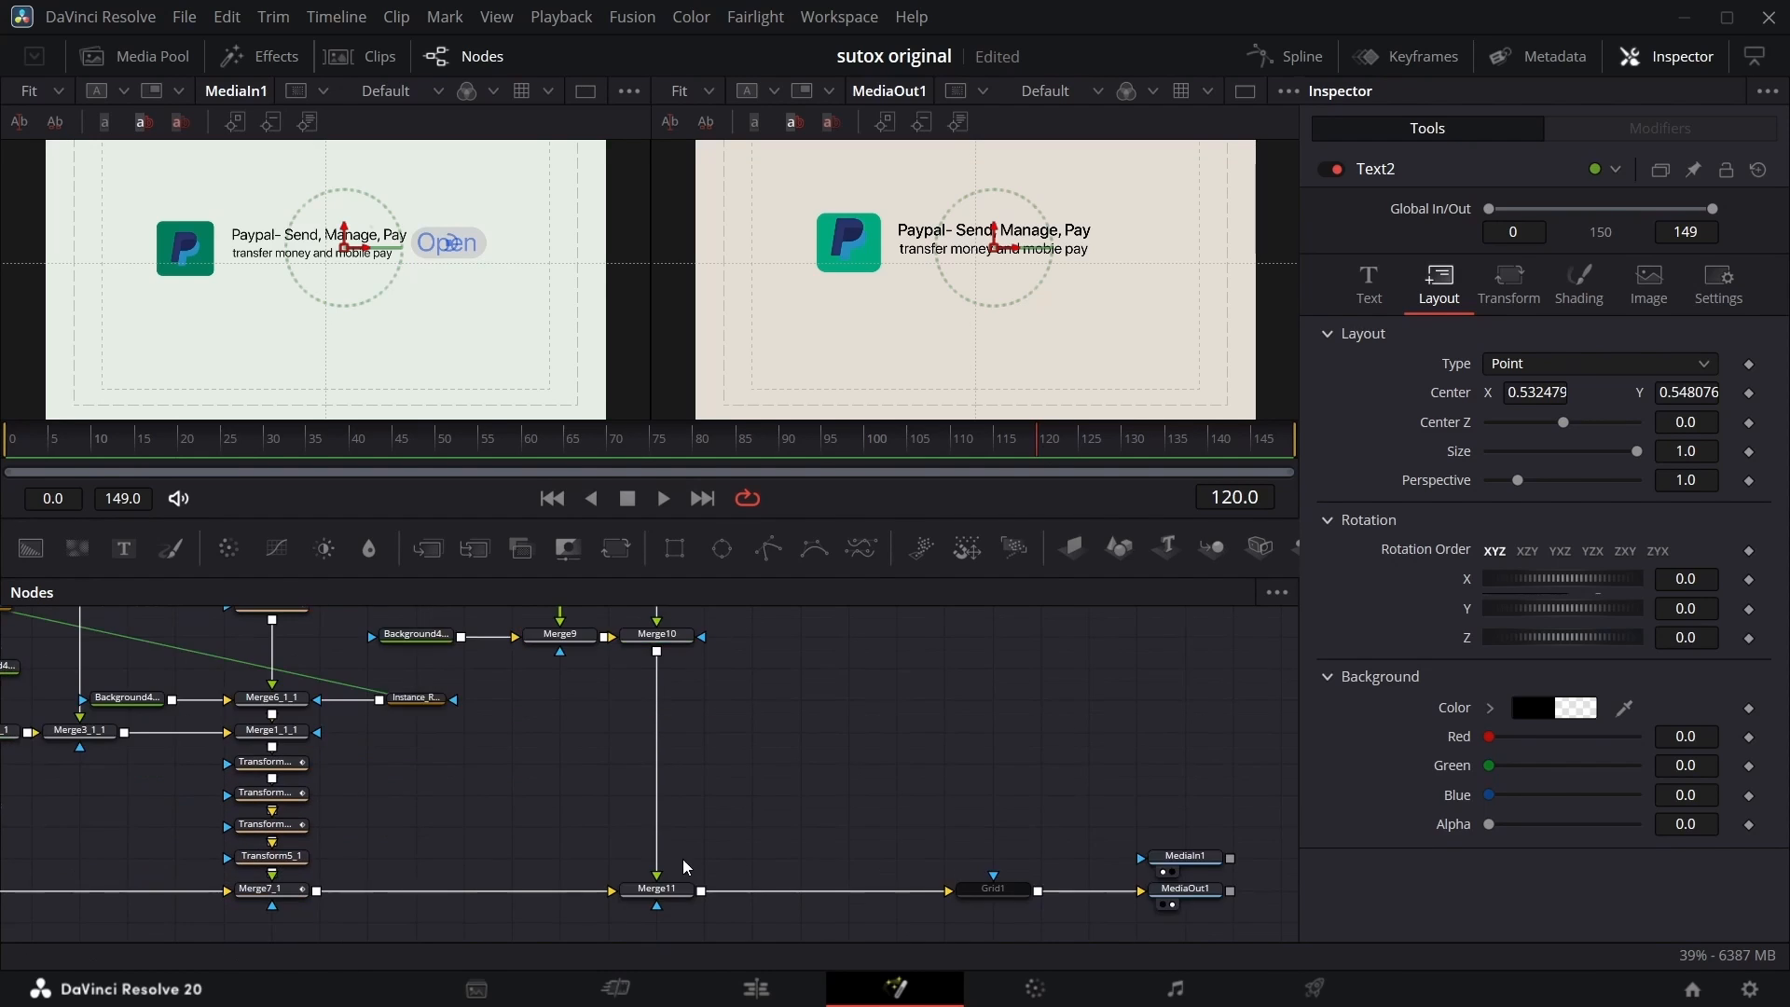
{"action": "scroll", "coordinate": [686, 867], "scroll_direction": "up", "scroll_amount": 4}
{"action": "left_click", "coordinate": [657, 889]}
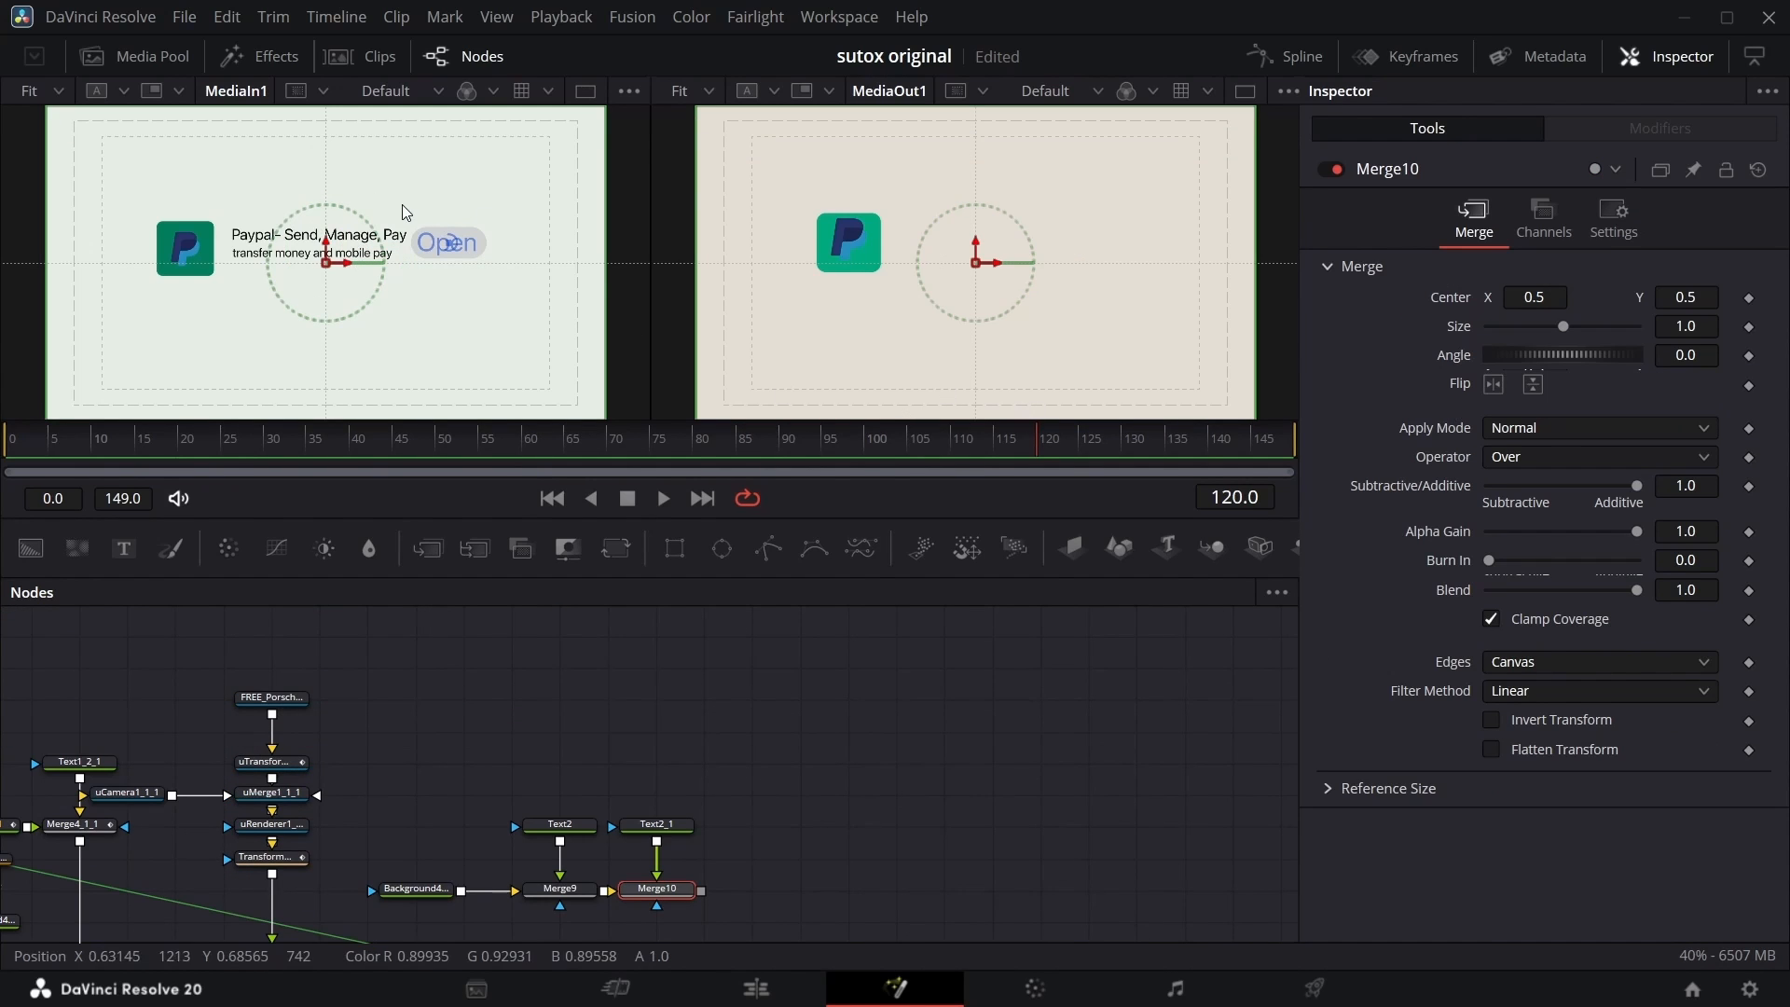
At frame 115, merge a new background over another background and mask it with a rectangle.
{"action": "left_click_drag", "start_coordinate": [1036, 456], "coordinate": [1008, 461]}
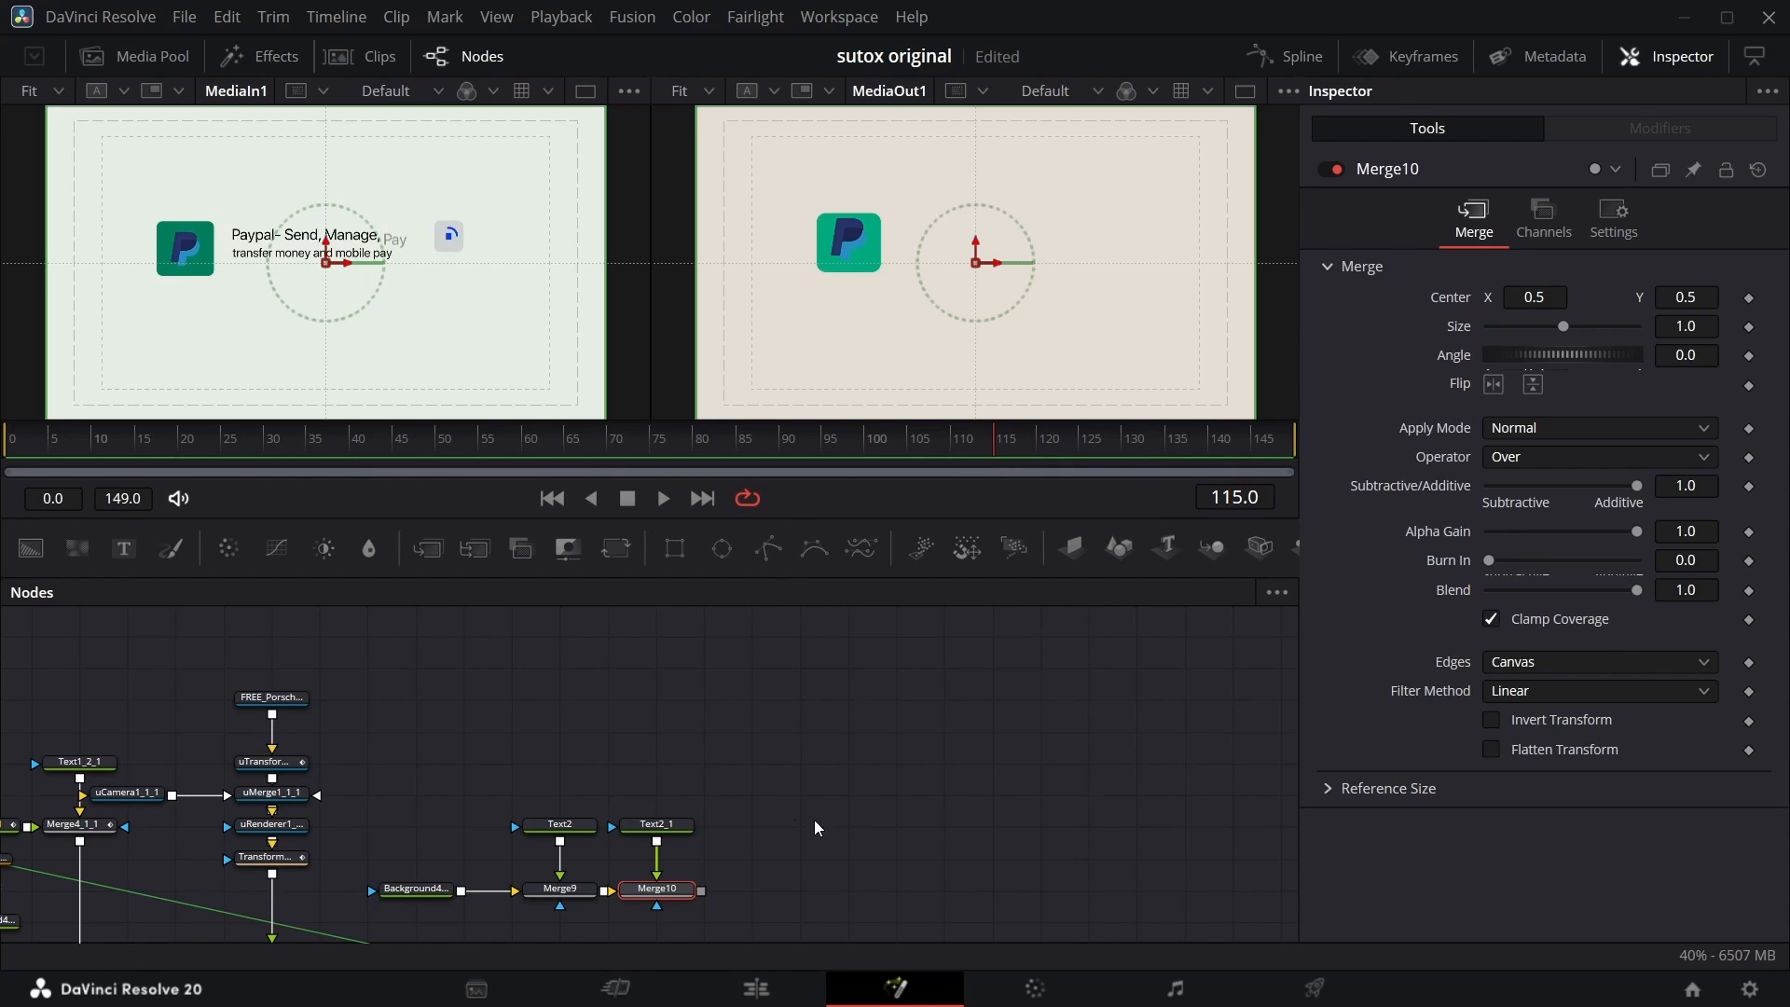
{"action": "mouse_move", "coordinate": [31, 548]}
{"action": "left_mouse_down"}
{"action": "mouse_move", "coordinate": [752, 793]}
{"action": "mouse_move", "coordinate": [839, 696]}
{"action": "mouse_move", "coordinate": [879, 730]}
{"action": "mouse_move", "coordinate": [845, 726]}
{"action": "left_mouse_up"}
{"action": "left_click_drag", "start_coordinate": [893, 733], "coordinate": [802, 795]}
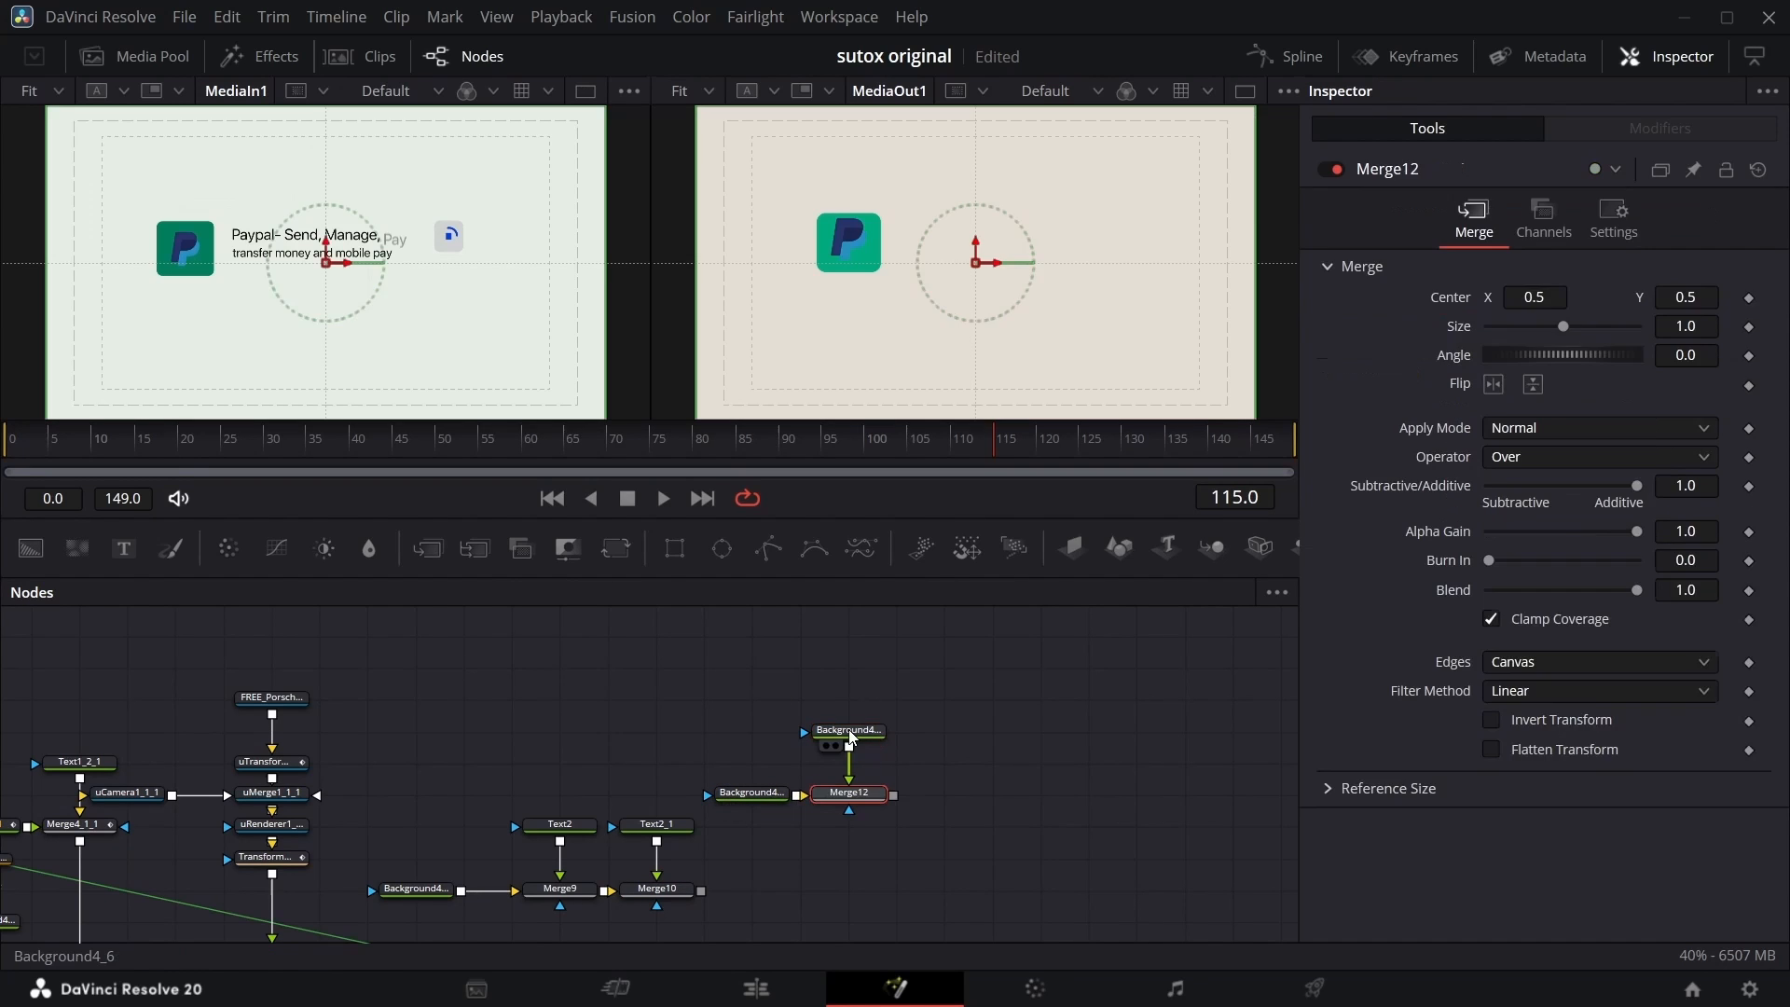
{"action": "left_click_drag", "start_coordinate": [674, 548], "coordinate": [848, 731]}
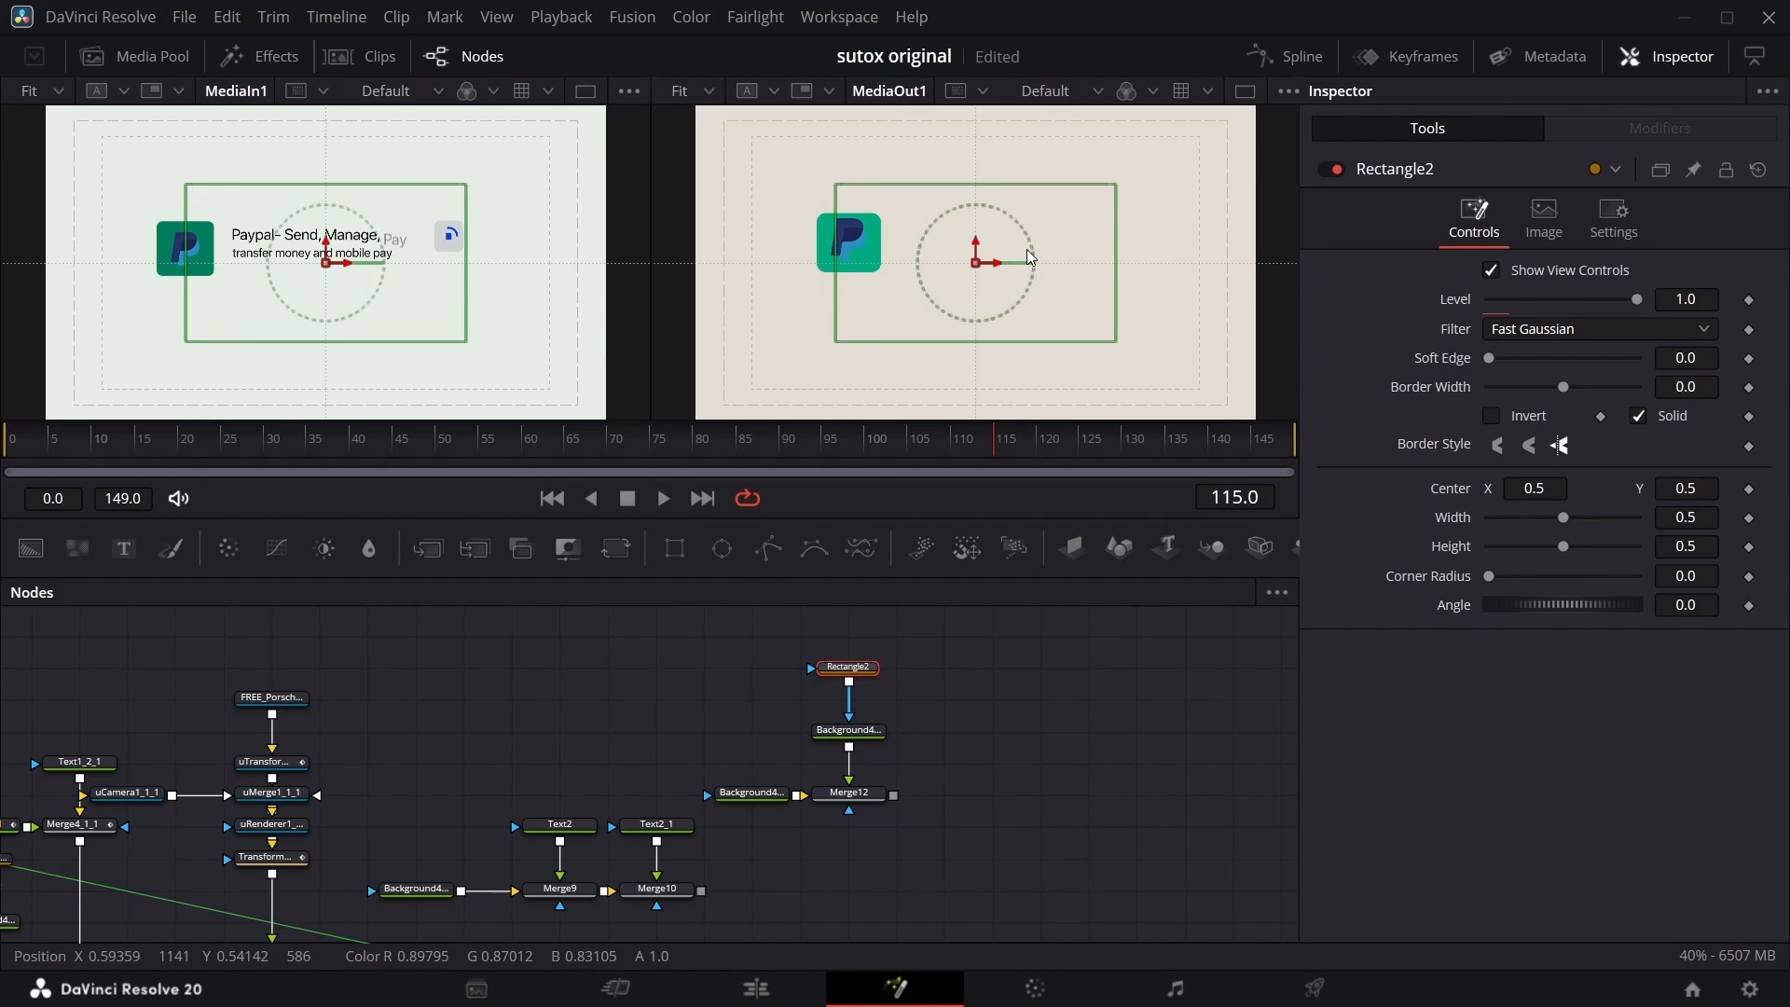
Size Rectangle2 to about 0.057 by 0.099 with corner radius 0.042, centered at about 0.774, 0.581.
{"action": "left_click_drag", "start_coordinate": [1116, 262], "coordinate": [1003, 270]}
{"action": "left_click_drag", "start_coordinate": [972, 341], "coordinate": [972, 275]}
{"action": "left_click_drag", "start_coordinate": [325, 263], "coordinate": [446, 237]}
{"action": "left_click_drag", "start_coordinate": [1686, 547], "coordinate": [1705, 546]}
{"action": "left_click_drag", "start_coordinate": [1688, 518], "coordinate": [1650, 517]}
{"action": "left_click_drag", "start_coordinate": [1536, 488], "coordinate": [1593, 488]}
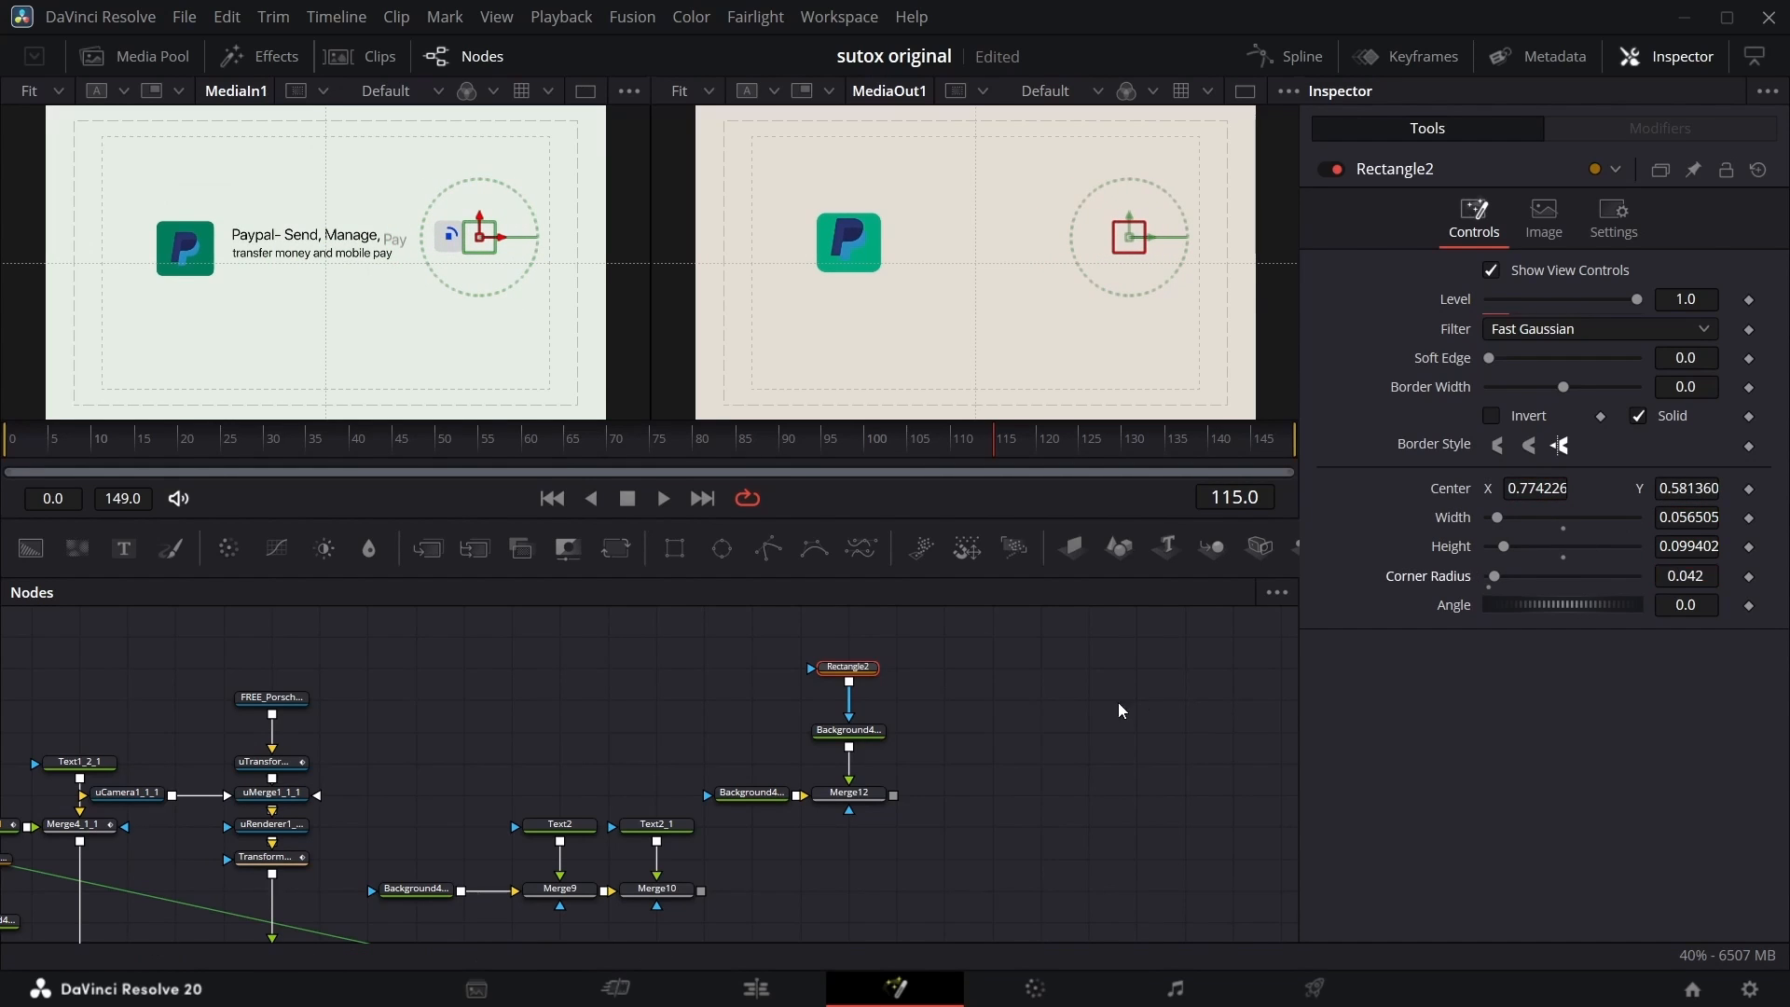
Color the background masked by Rectangle2 gray, with red, green and blue at about 0.298.
{"action": "left_click", "coordinate": [849, 730]}
{"action": "left_click", "coordinate": [1555, 408]}
{"action": "left_click_drag", "start_coordinate": [1165, 521], "coordinate": [1165, 459]}
{"action": "key", "text": "Return"}
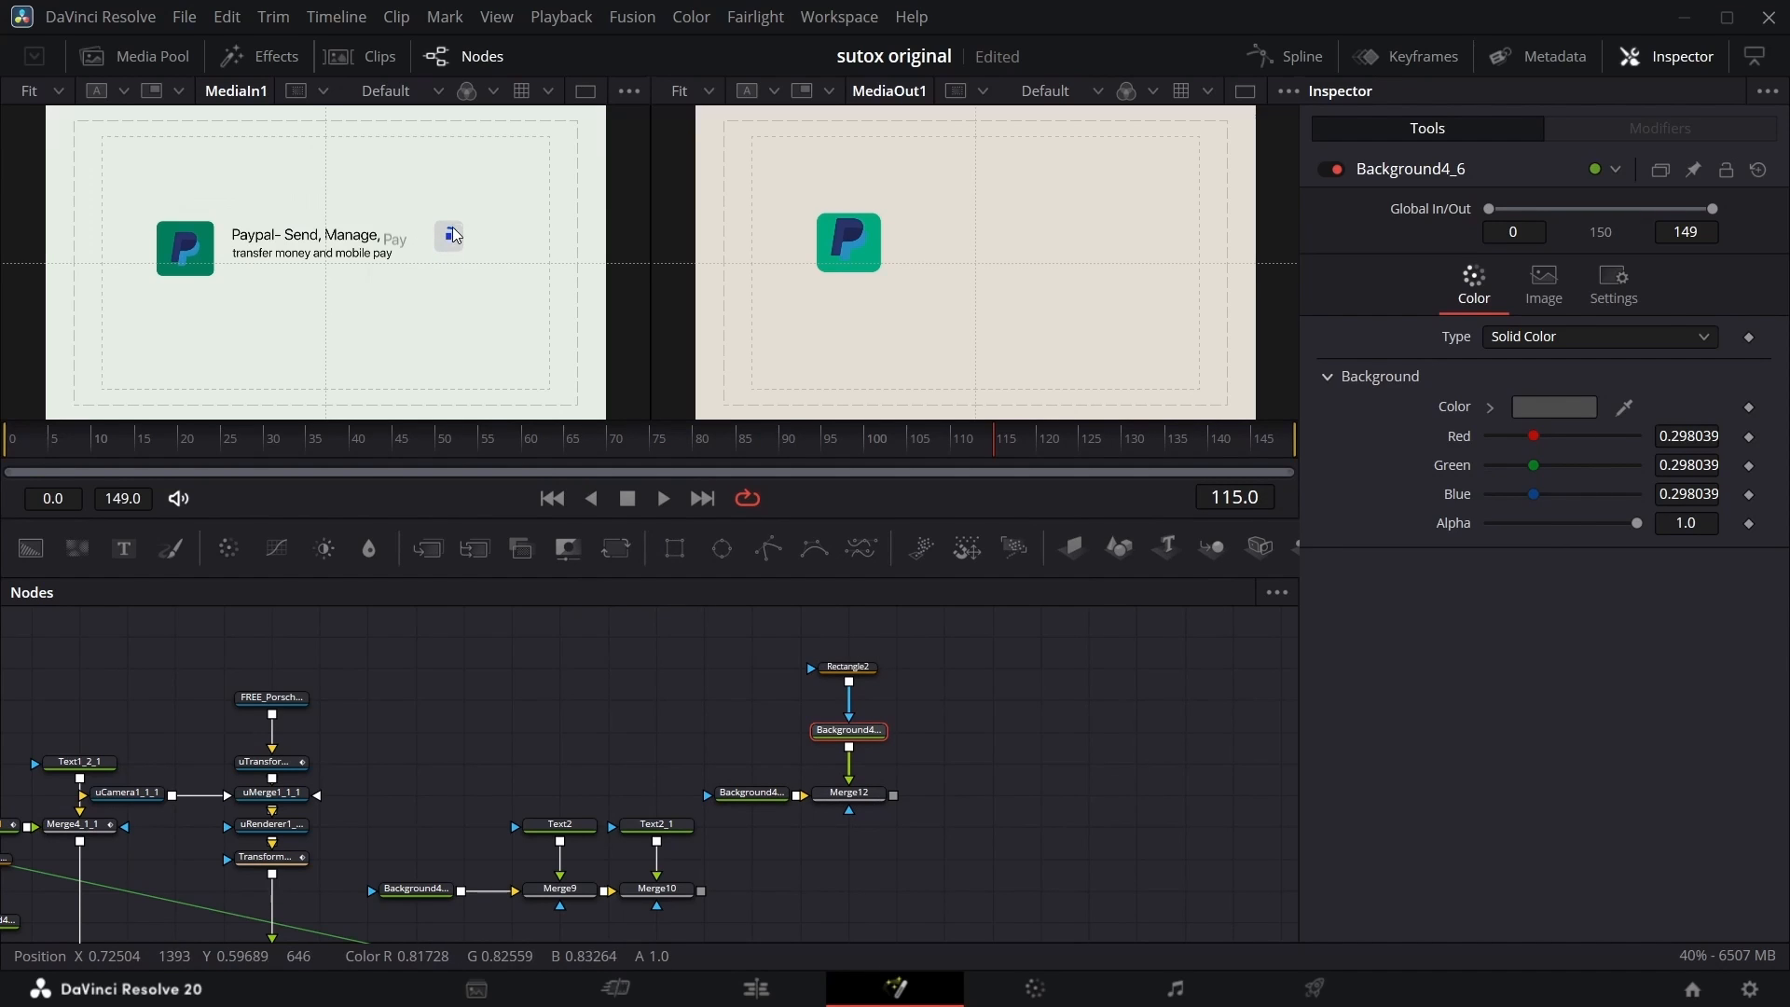
Merge a dark blue background with blue 0.457, masked by a new rectangle, over Merge12 and view Merge13.
{"action": "key", "text": "ctrl+s"}
{"action": "left_click_drag", "start_coordinate": [751, 793], "coordinate": [991, 744], "text": "ctrl"}
{"action": "left_click_drag", "start_coordinate": [665, 552], "coordinate": [895, 795]}
{"action": "left_click", "coordinate": [980, 808]}
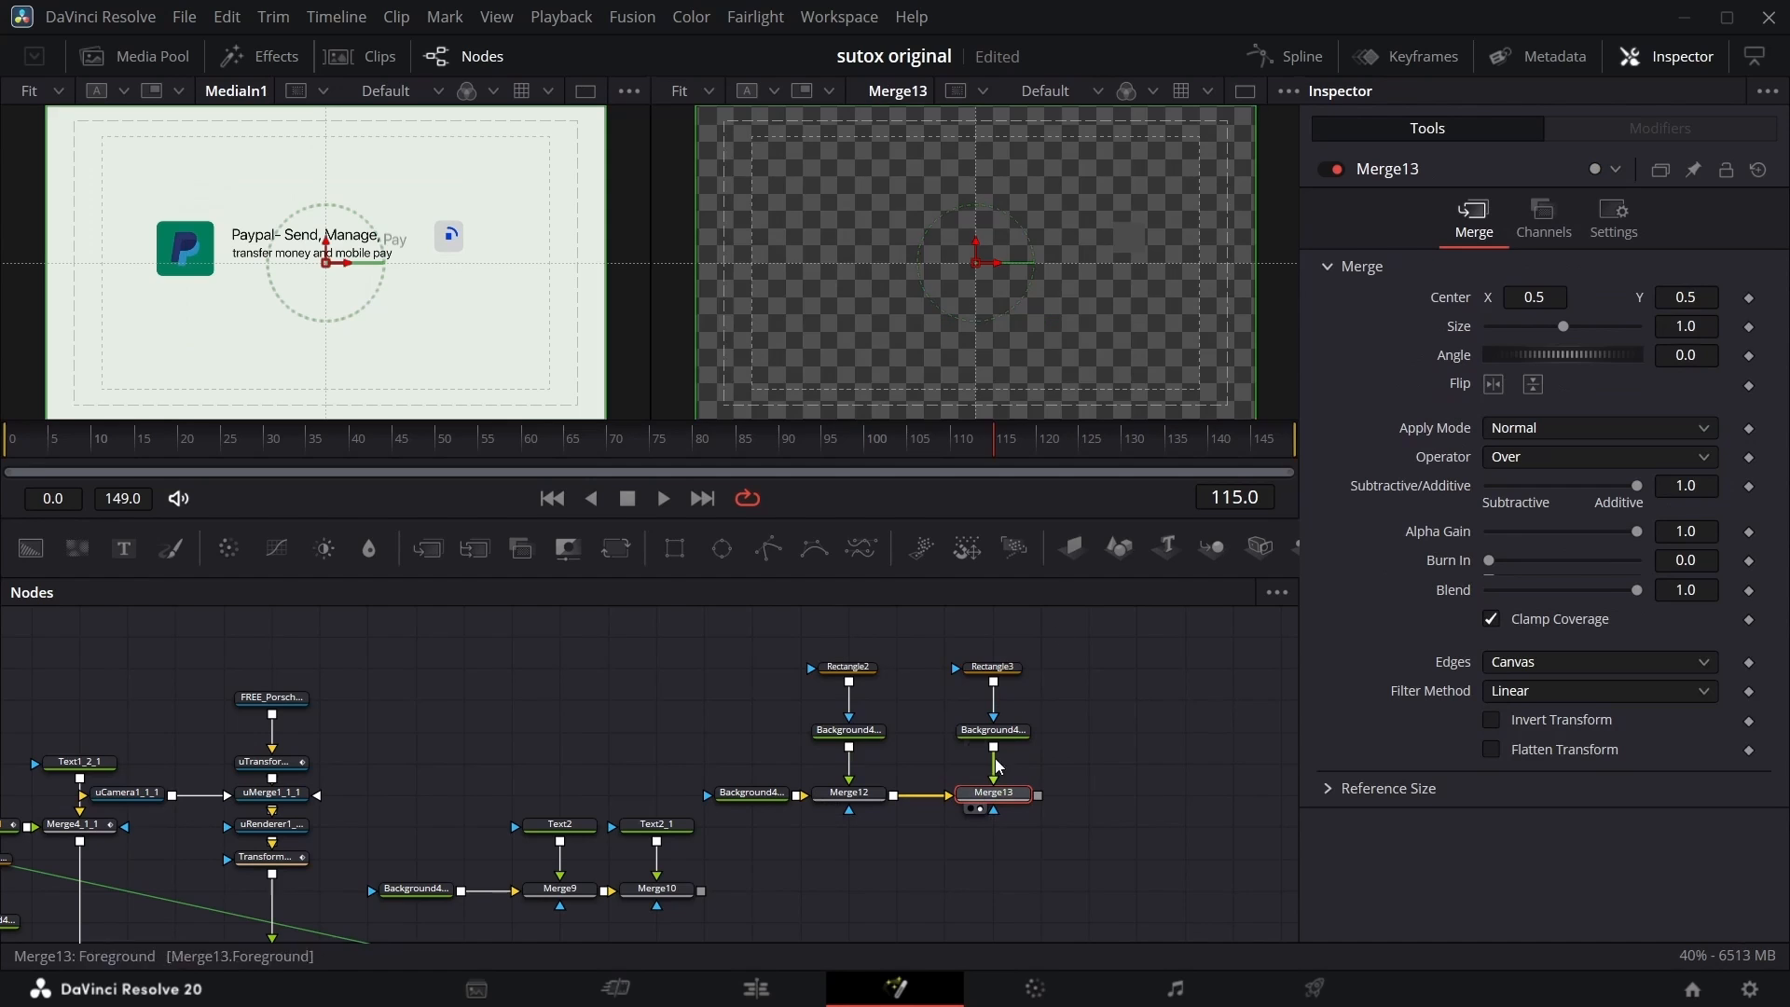
{"action": "left_click_drag", "start_coordinate": [1553, 504], "coordinate": [1559, 507]}
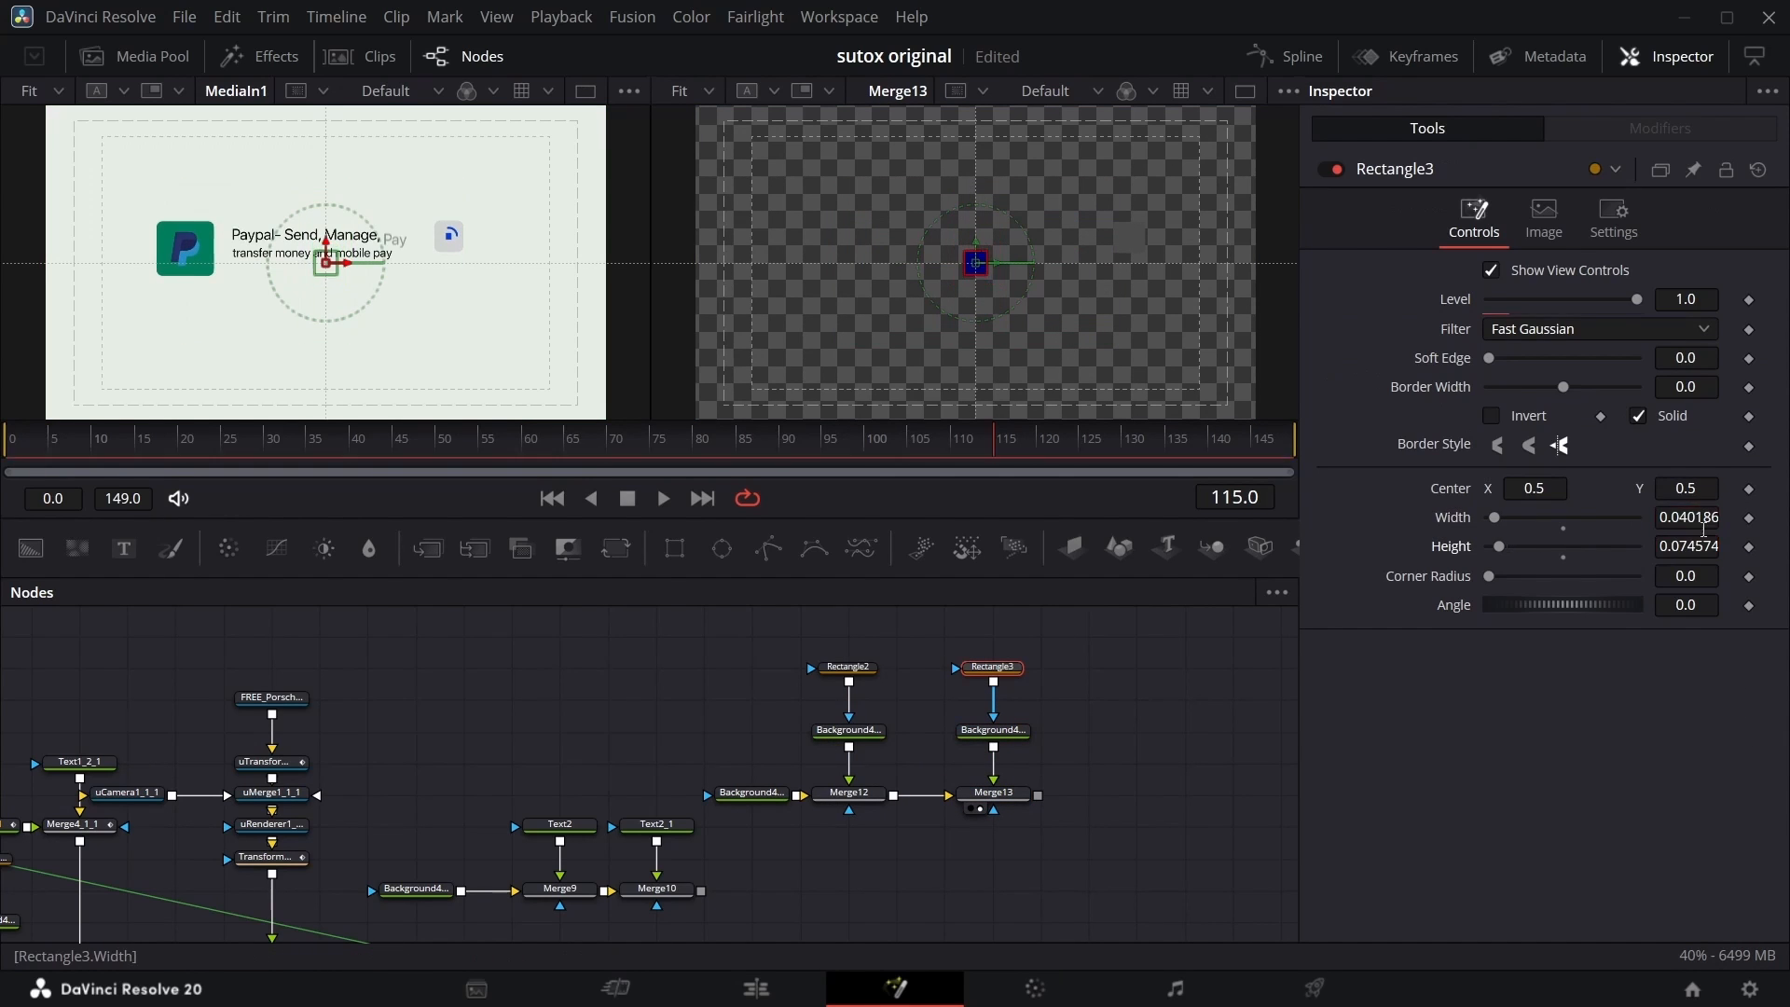
Shrink Rectangle3 to about 0.016 by 0.030 and center it at 0.772, 0.585.
{"action": "left_click_drag", "start_coordinate": [1704, 530], "coordinate": [1682, 529]}
{"action": "left_click_drag", "start_coordinate": [1697, 547], "coordinate": [1667, 546]}
{"action": "left_click_drag", "start_coordinate": [1539, 488], "coordinate": [1731, 488]}
{"action": "left_click_drag", "start_coordinate": [1679, 487], "coordinate": [1758, 488]}
{"action": "left_click_drag", "start_coordinate": [1538, 488], "coordinate": [1600, 487]}
{"action": "left_click_drag", "start_coordinate": [1686, 547], "coordinate": [1674, 546]}
Color Background4_6 white by setting its red, green and blue to 1.0.
{"action": "left_click", "coordinate": [871, 799]}
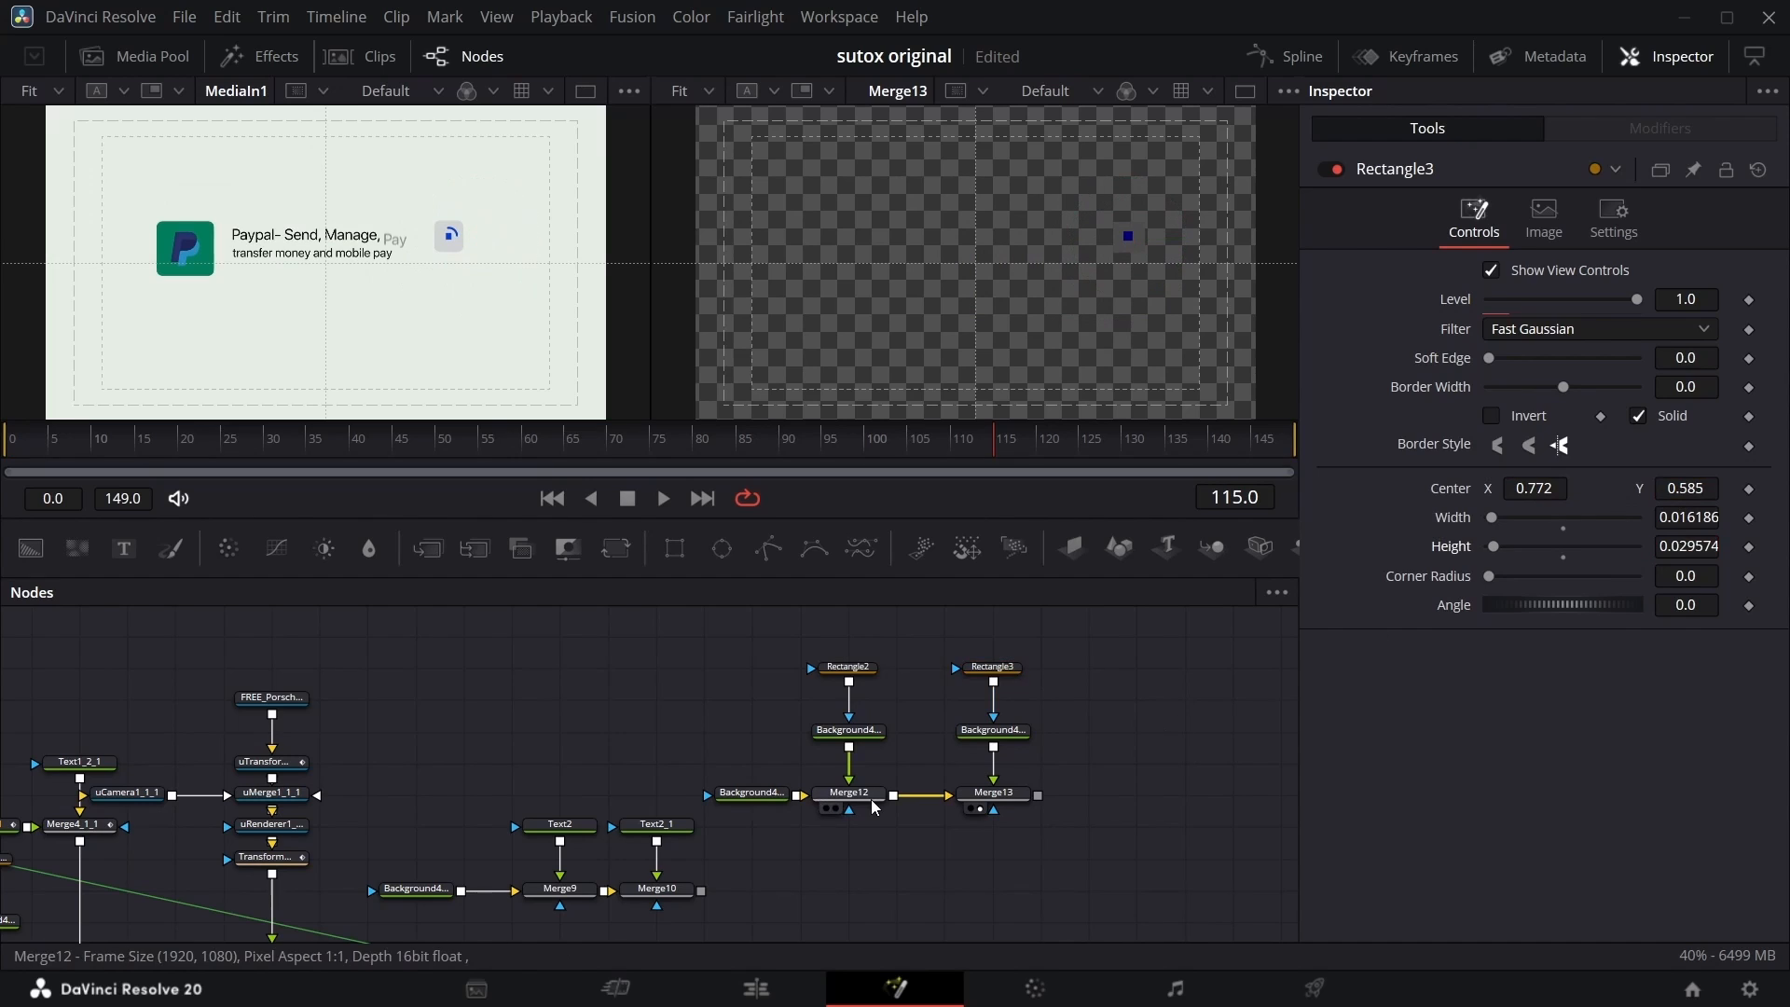
{"action": "left_click", "coordinate": [849, 730]}
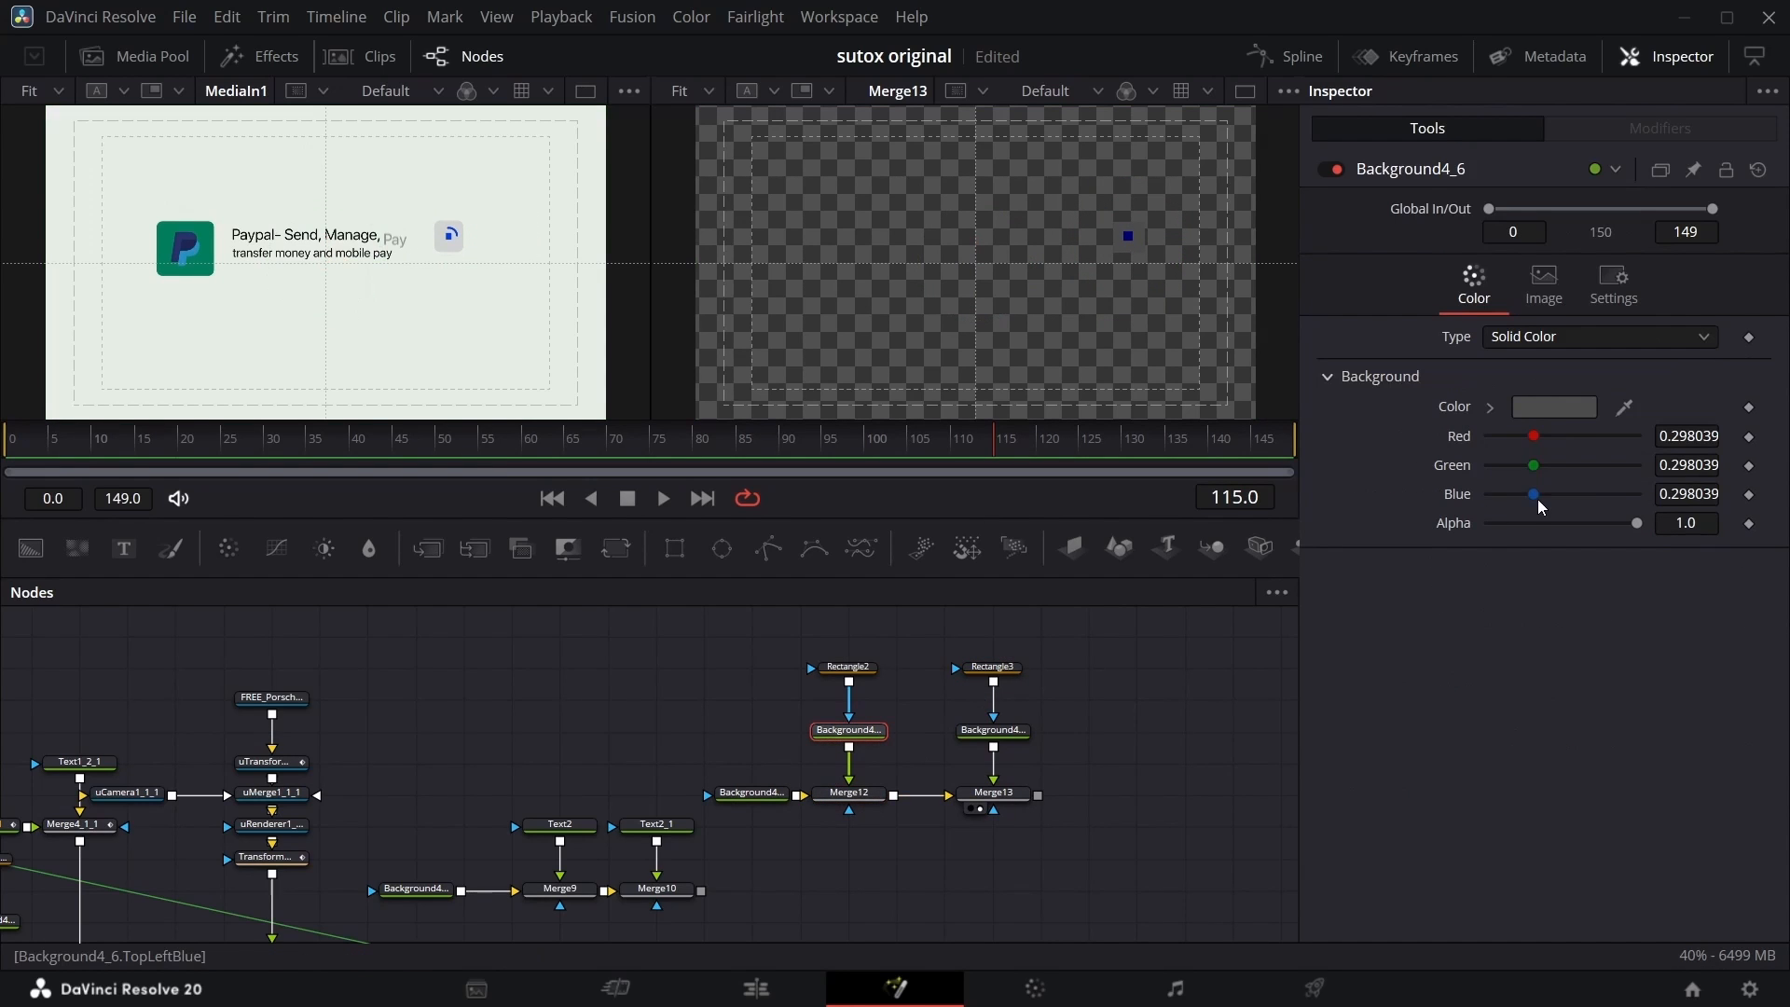
{"action": "left_click_drag", "start_coordinate": [1534, 436], "coordinate": [1641, 437]}
{"action": "left_click_drag", "start_coordinate": [1534, 465], "coordinate": [1646, 468]}
{"action": "left_click_drag", "start_coordinate": [1538, 494], "coordinate": [1642, 495]}
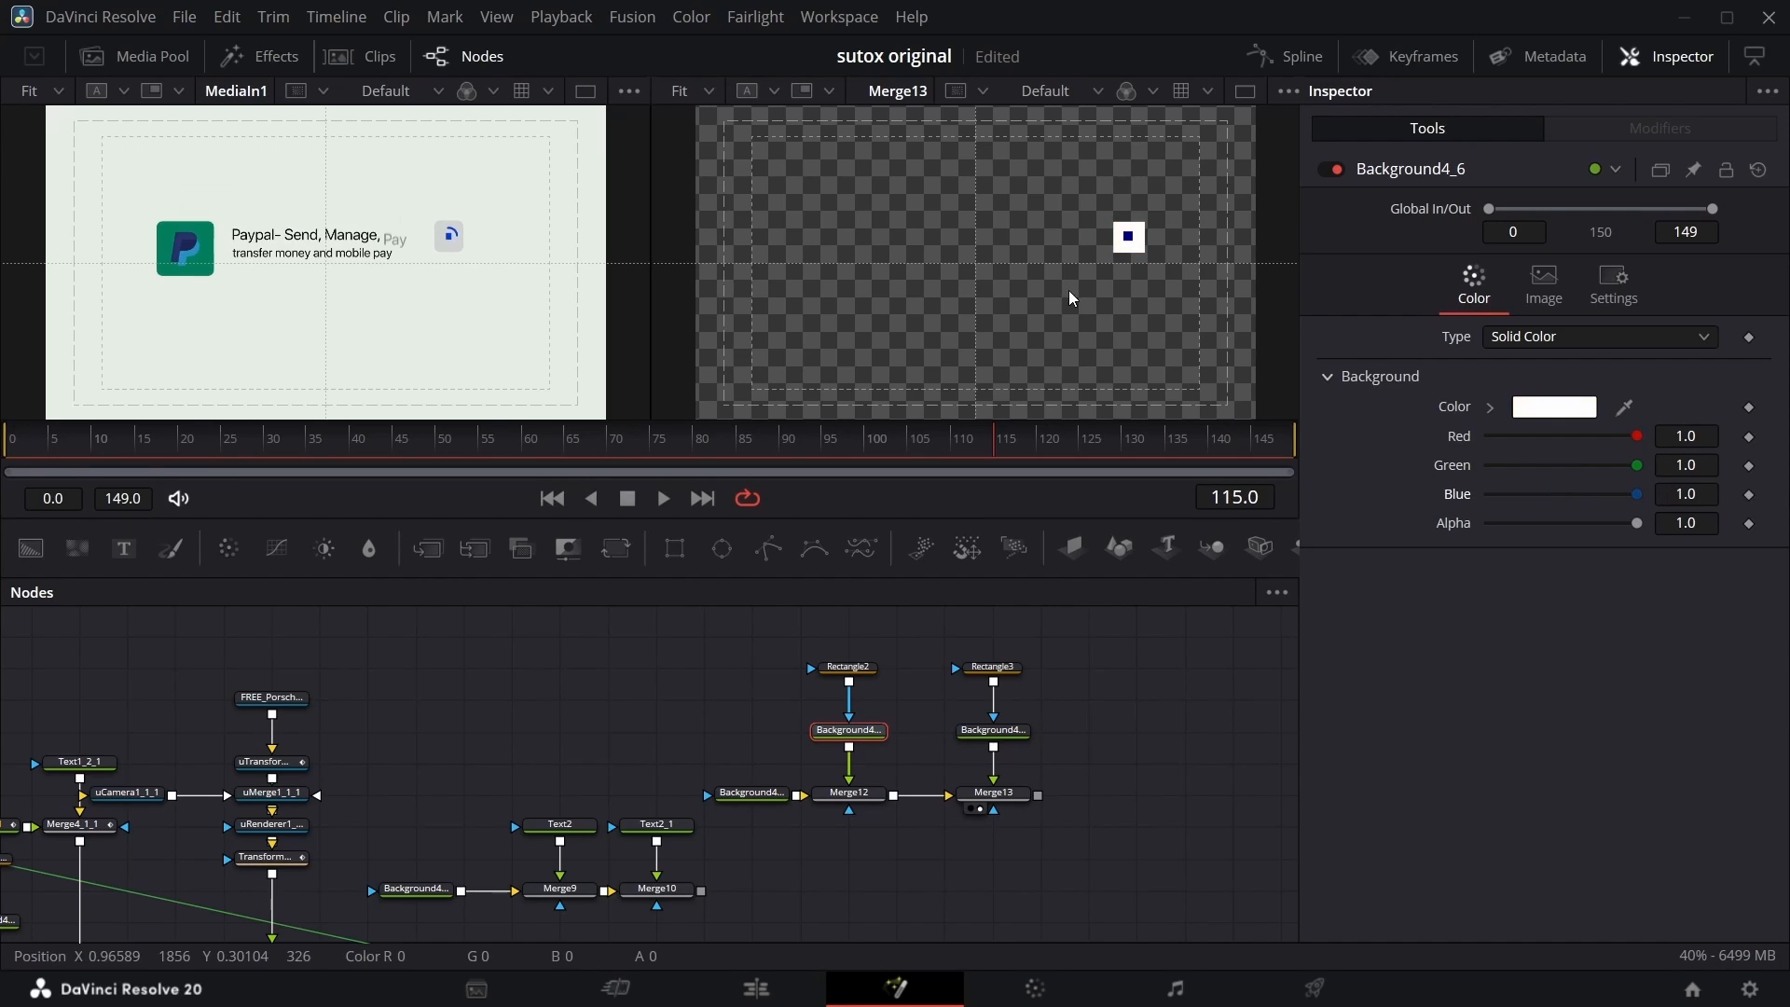
Set Rectangle2's corner radius to 0.433 and refine Rectangle3 to about 0.012 by 0.024, centered at 0.775, 0.582.
{"action": "left_click", "coordinate": [870, 671]}
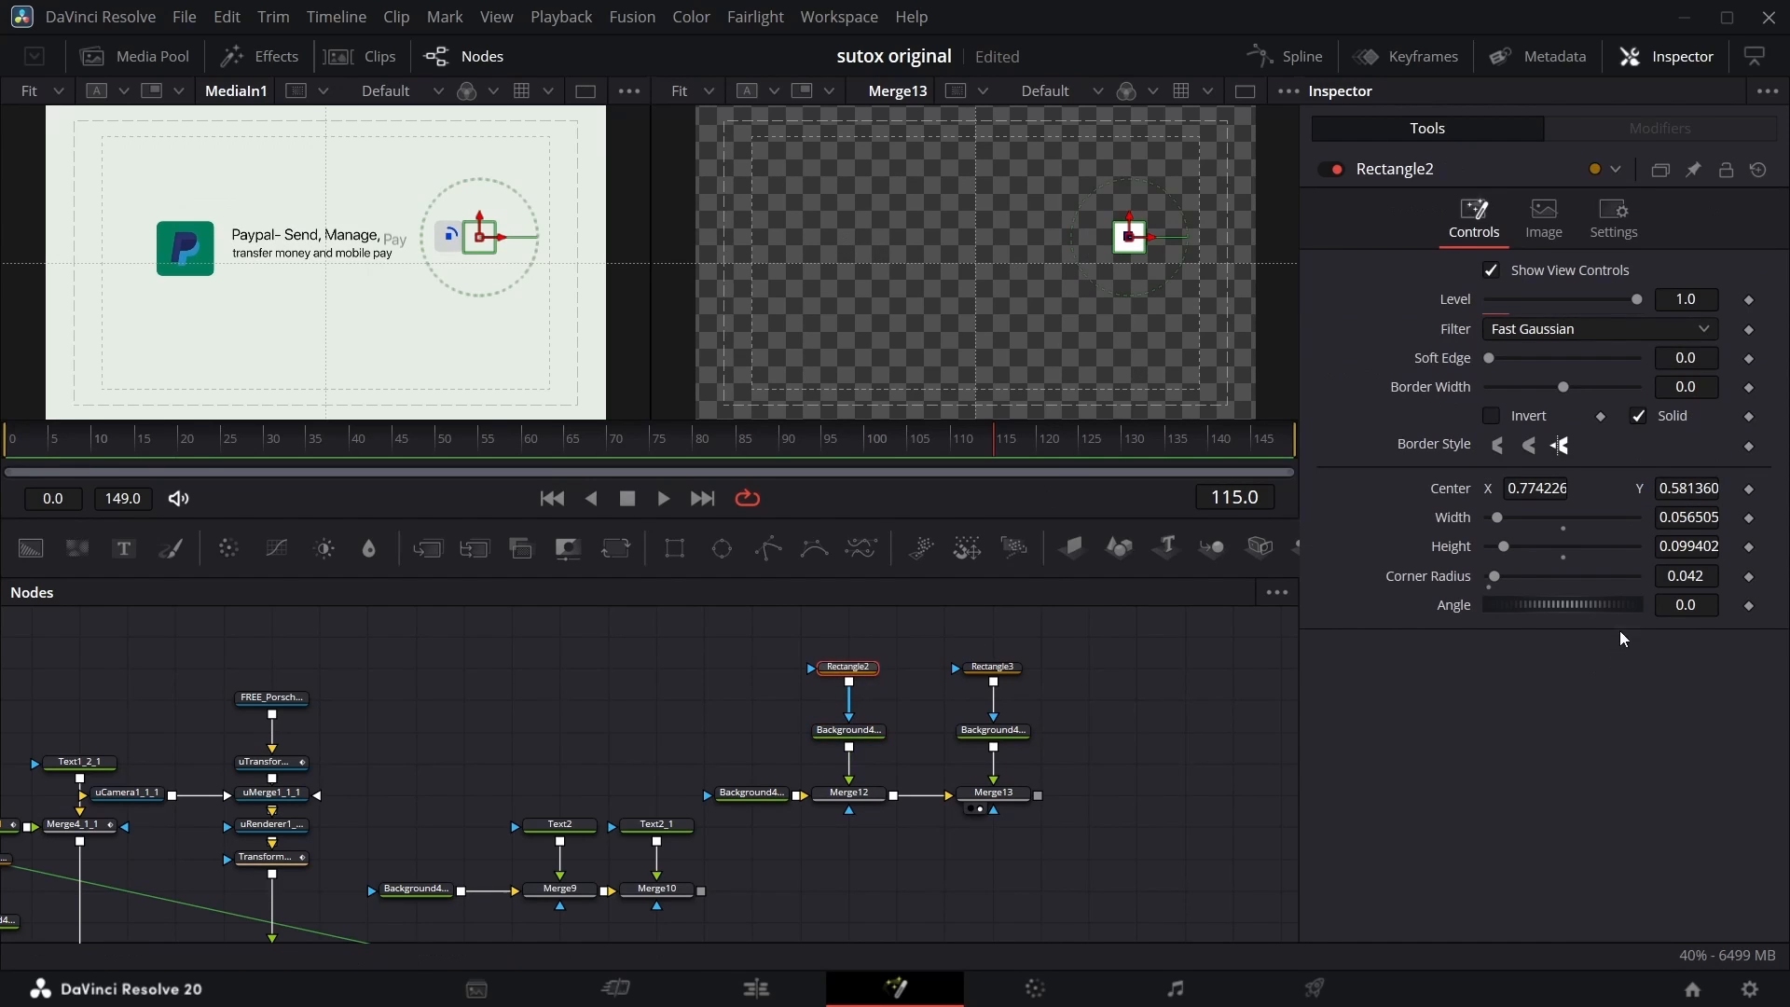
{"action": "double_click", "coordinate": [1684, 576]}
{"action": "type", "text": "0.433"}
{"action": "key", "text": "Return"}
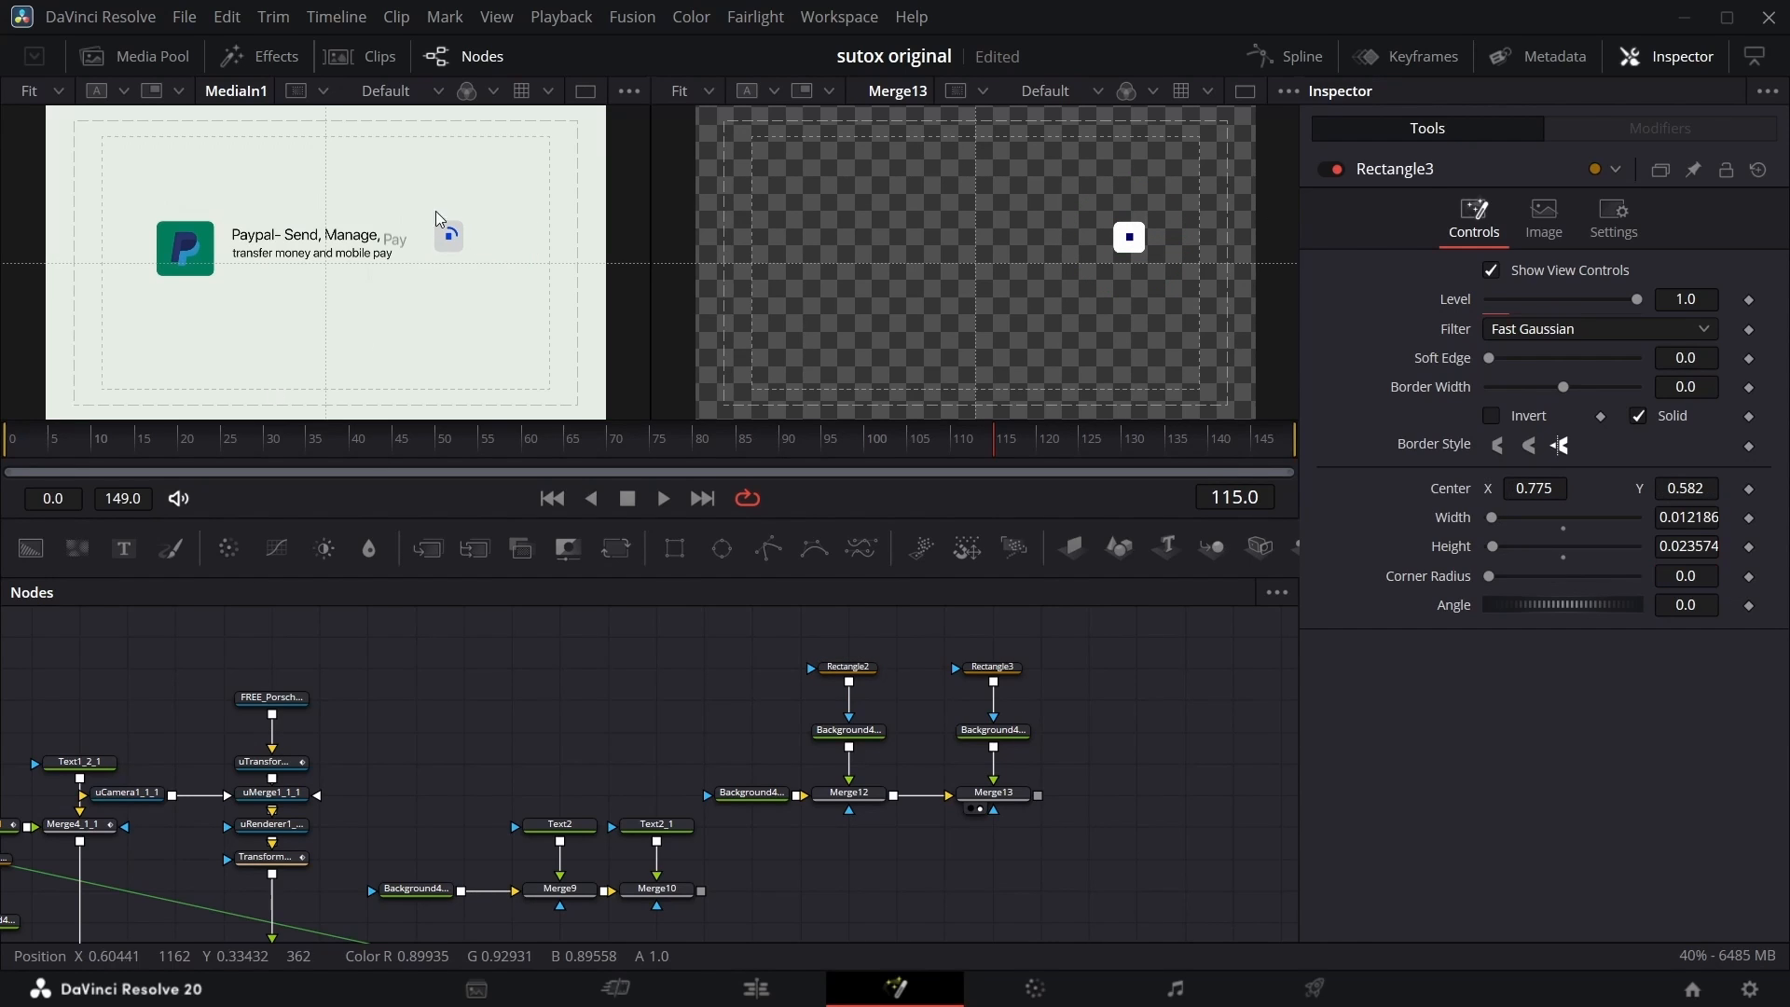
Merge a copy of the dark blue background, masked by a new ellipse, over Merge13 and view Merge14.
{"action": "left_click_drag", "start_coordinate": [714, 654], "coordinate": [808, 780]}
{"action": "left_click", "coordinate": [820, 706]}
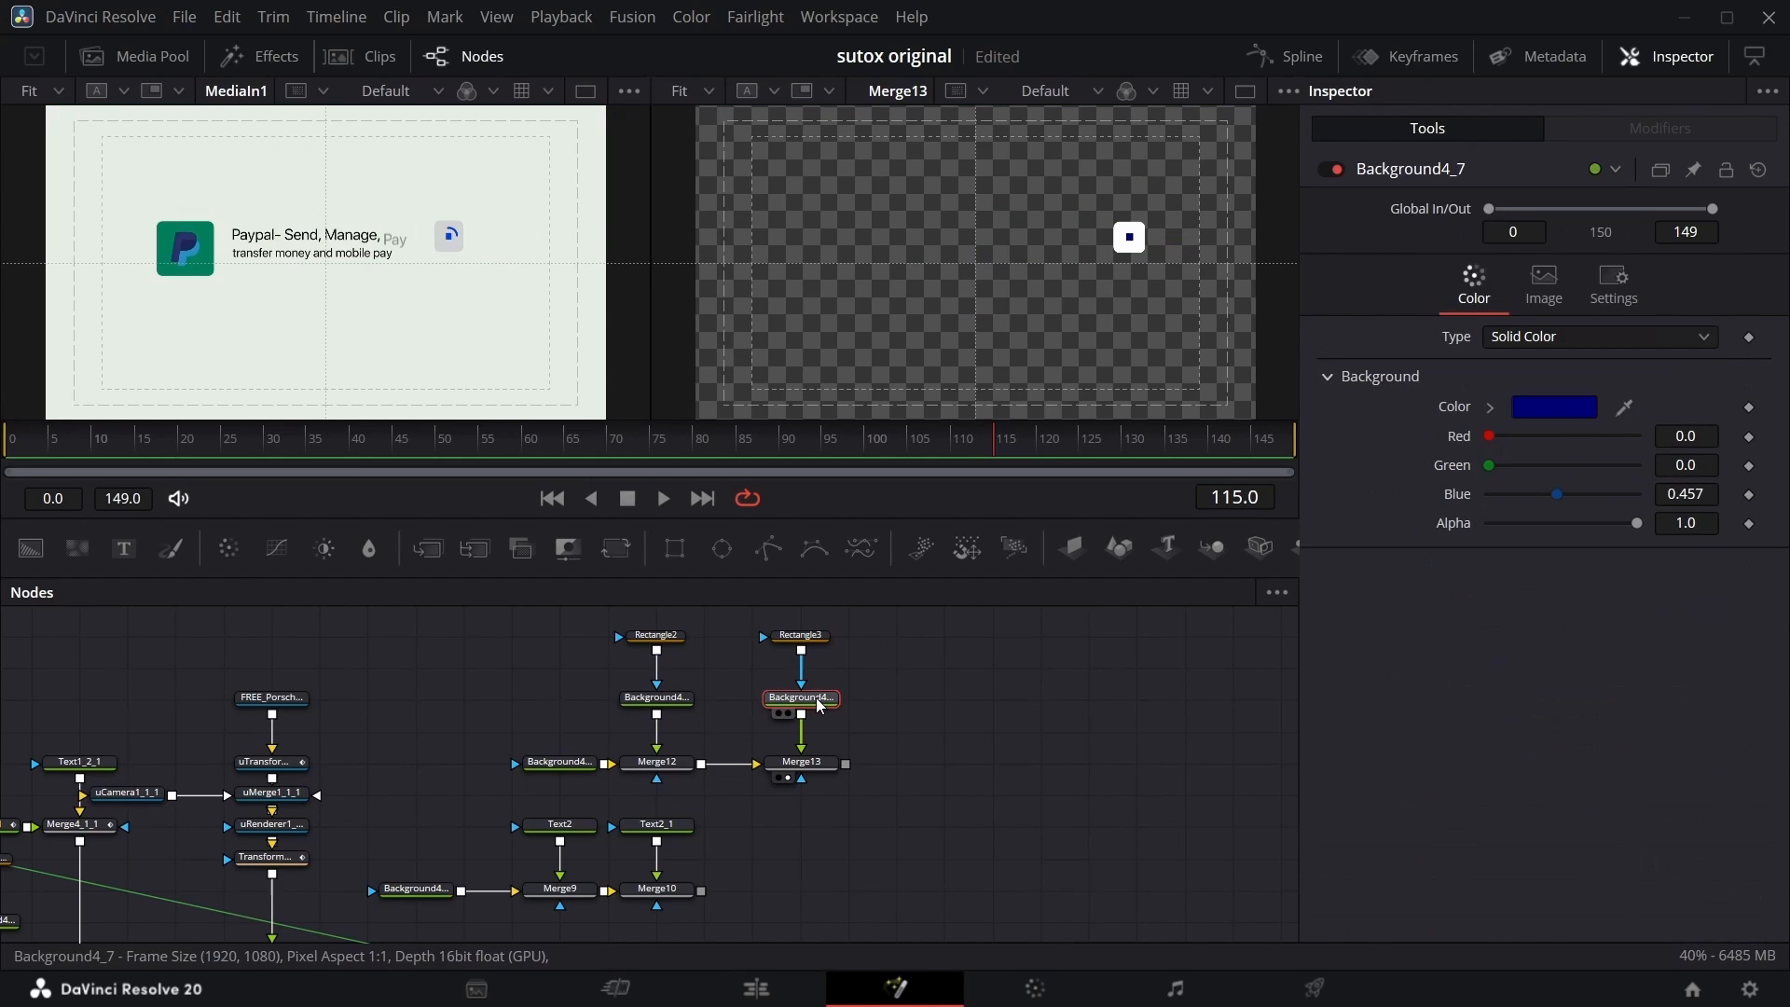
{"action": "left_click", "coordinate": [926, 716]}
{"action": "key", "text": "ctrl+v"}
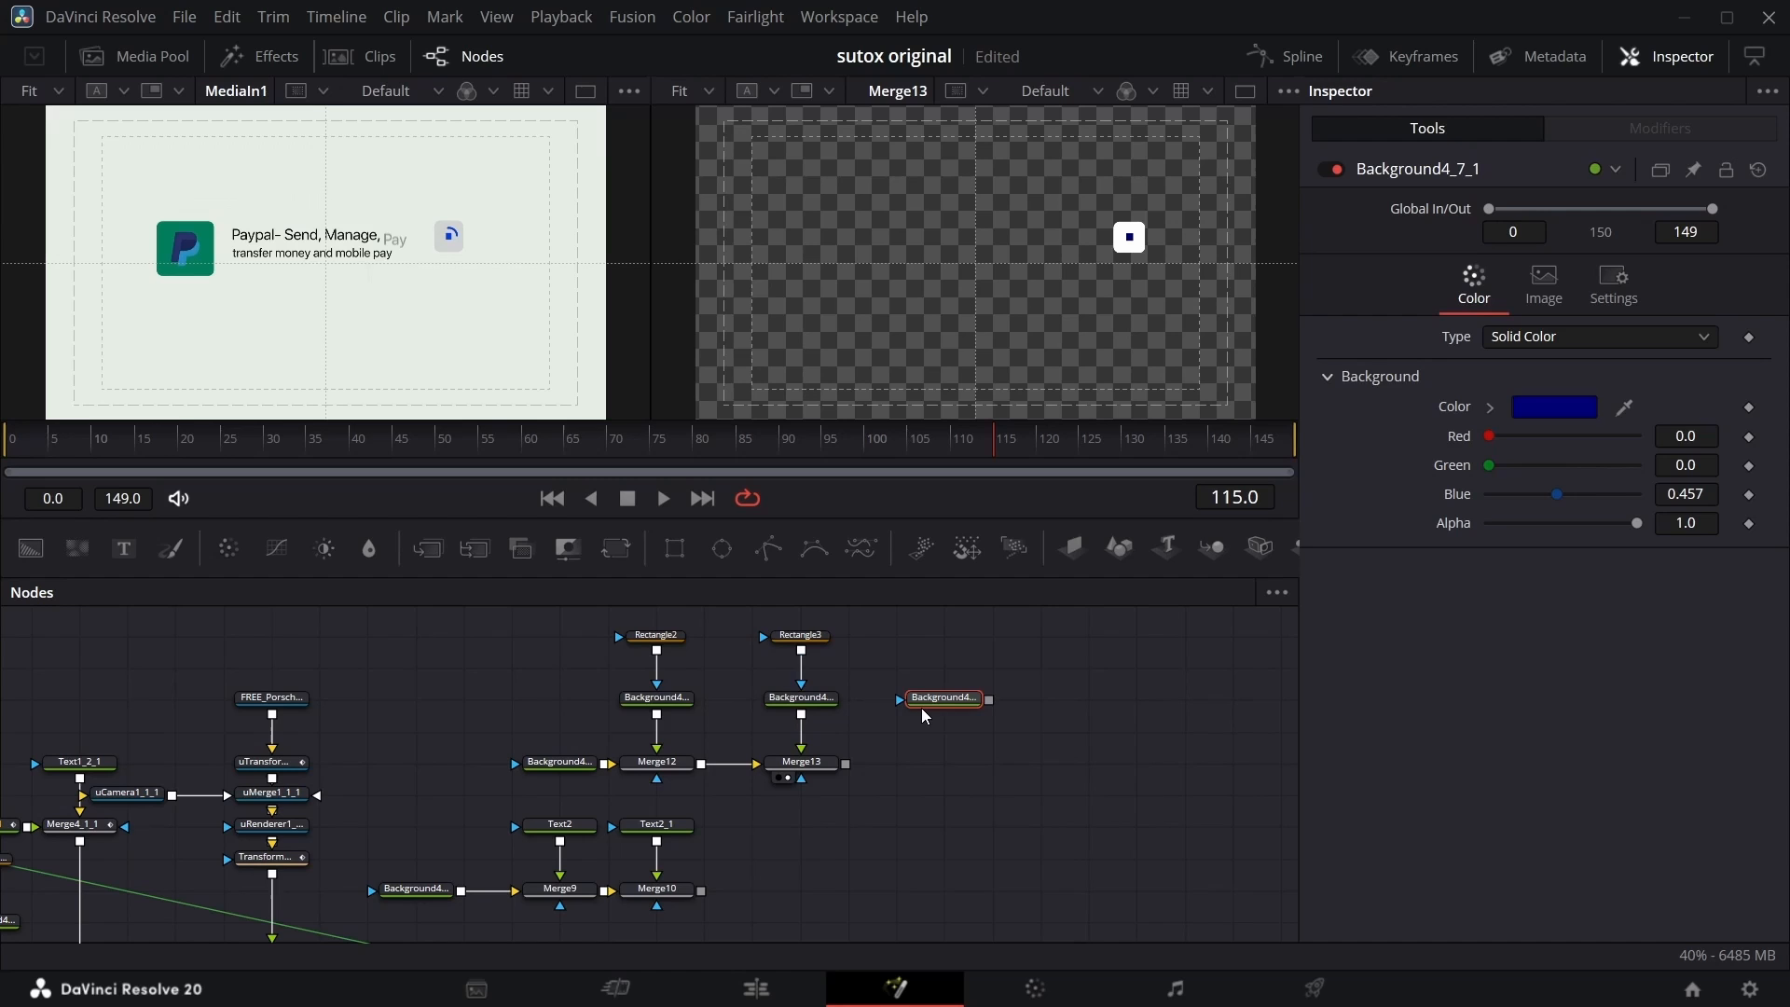
{"action": "left_click", "coordinate": [942, 662]}
{"action": "left_click_drag", "start_coordinate": [879, 631], "coordinate": [845, 789]}
{"action": "left_click", "coordinate": [933, 797]}
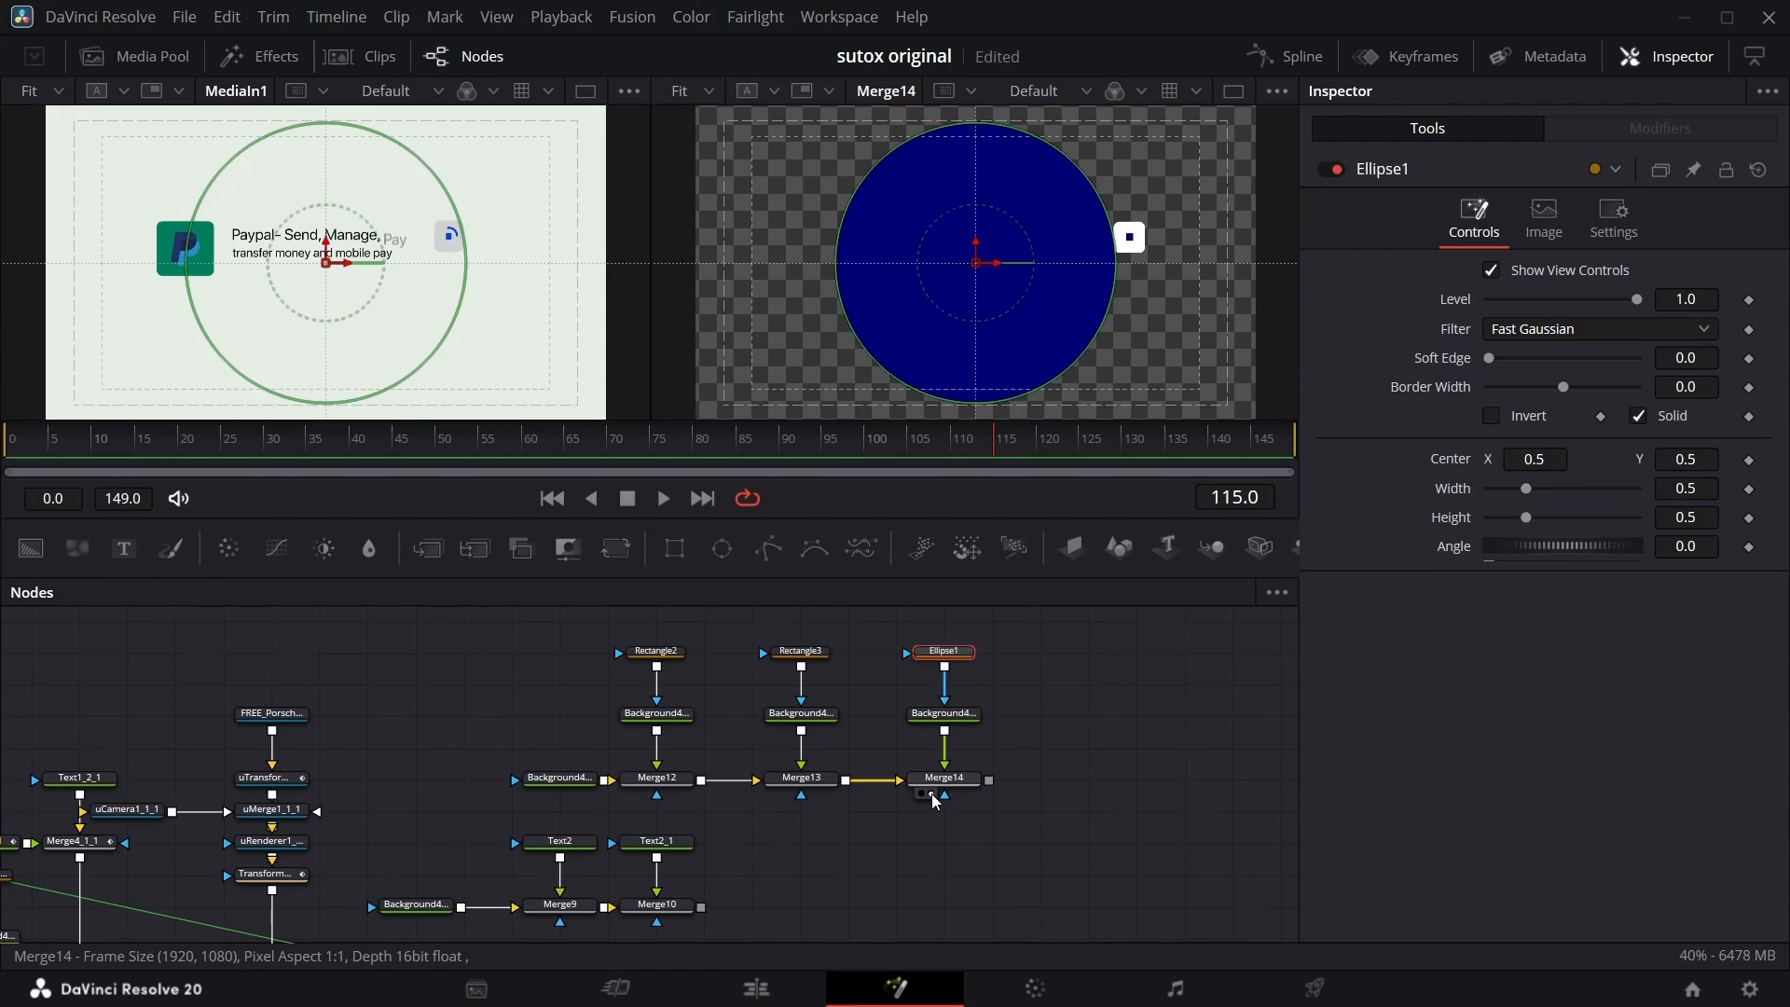
Link Ellipse1's width to its height with an expression and turn it into an outline with border width 0.006.
{"action": "right_click", "coordinate": [1468, 501]}
{"action": "left_click", "coordinate": [1501, 770]}
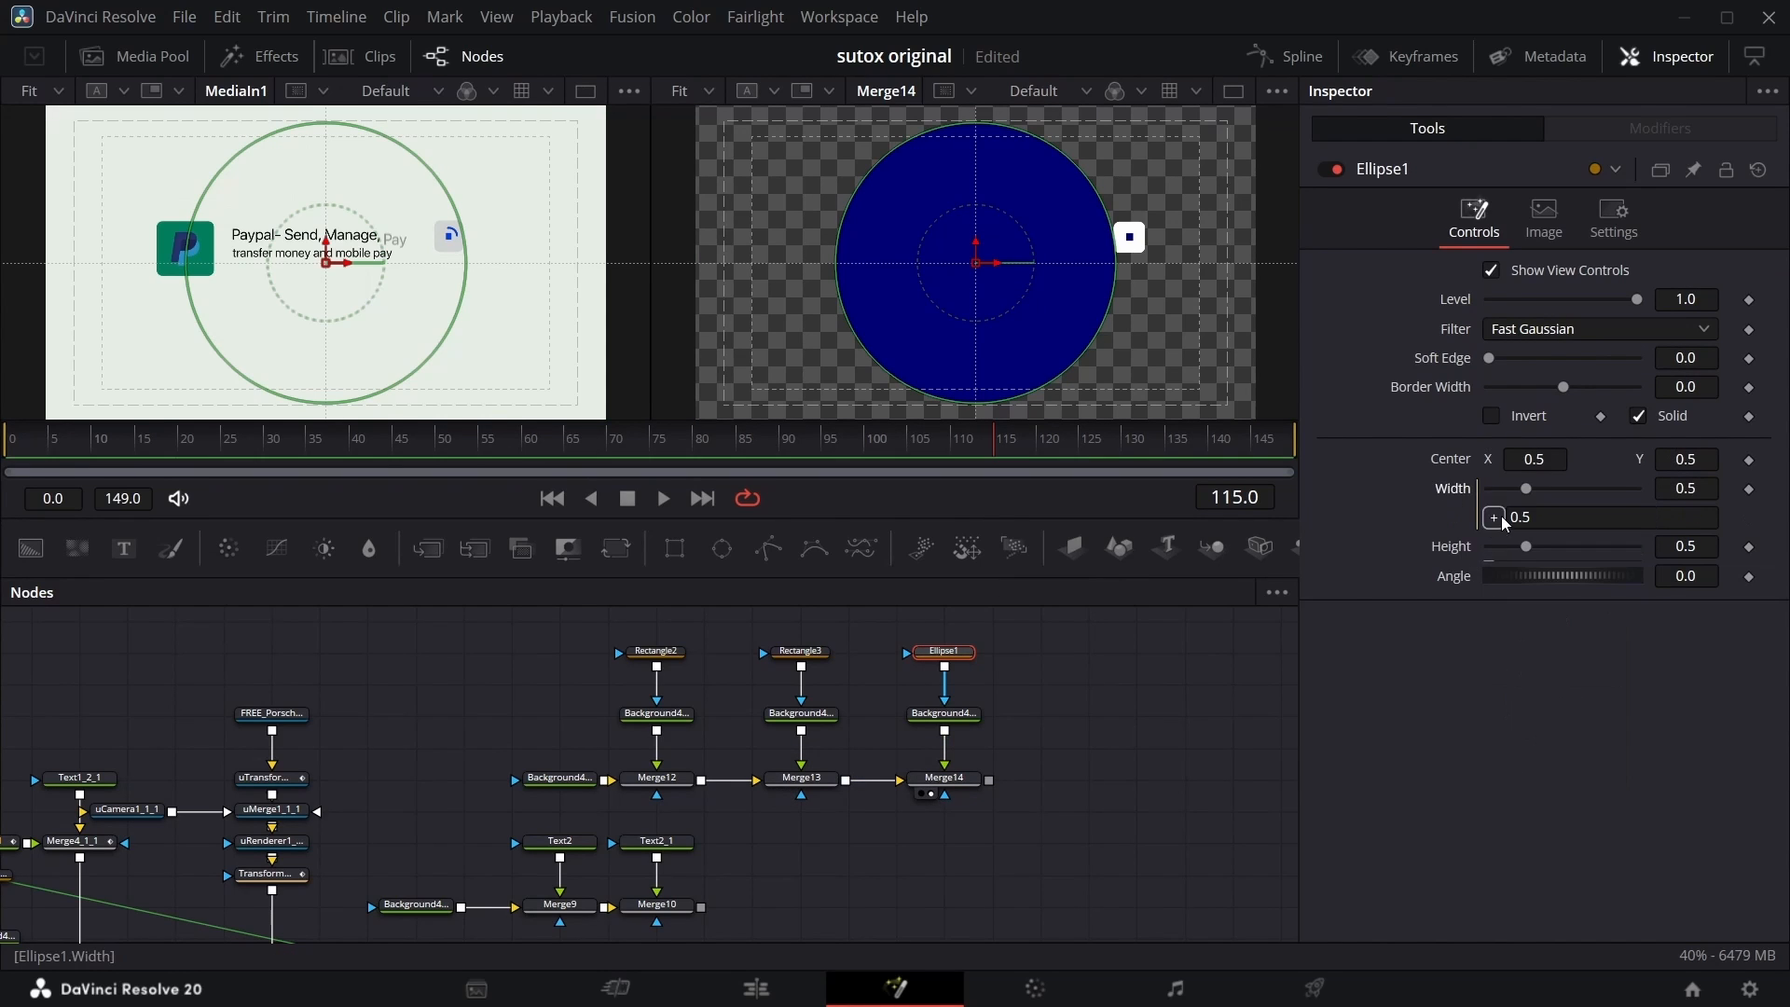
{"action": "left_click_drag", "start_coordinate": [1441, 560], "coordinate": [1447, 550]}
{"action": "left_click", "coordinate": [1641, 417]}
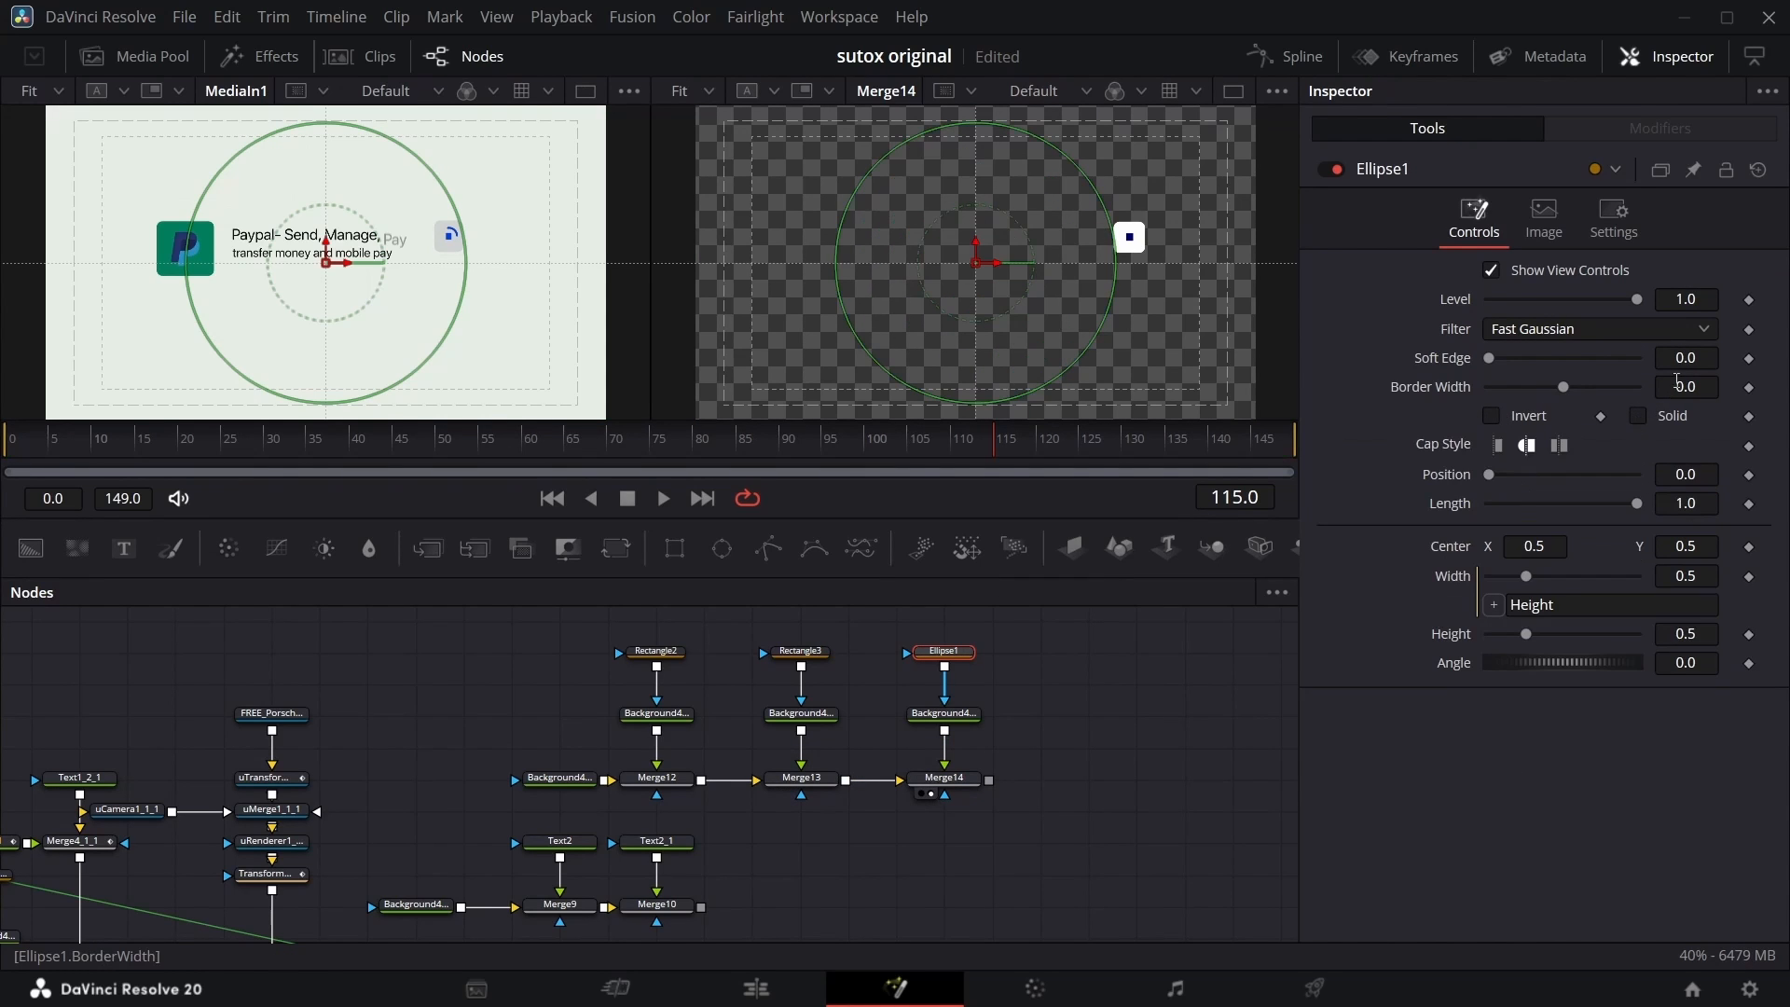
{"action": "scroll", "coordinate": [1702, 387], "scroll_direction": "up", "scroll_amount": 2}
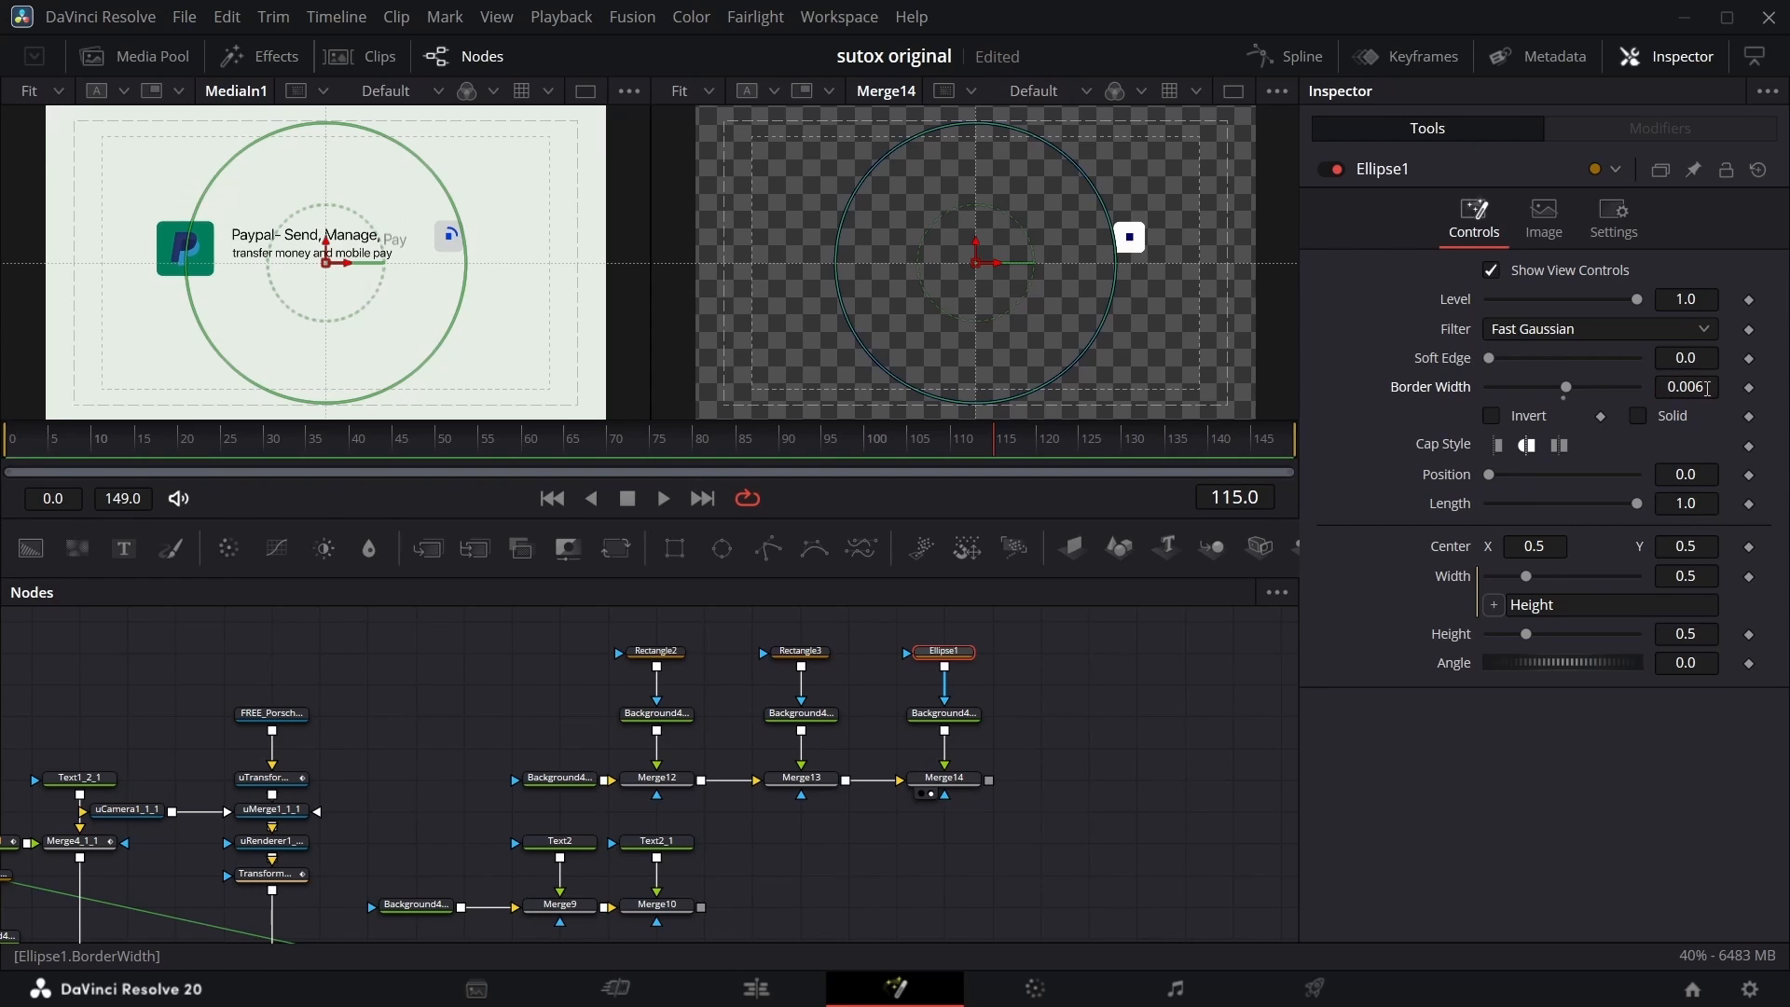
Place the Ellipse1 ring around the blue square at about 0.775, 0.583, with height 0.034 and border width 0.004.
{"action": "left_click_drag", "start_coordinate": [326, 262], "coordinate": [482, 238]}
{"action": "scroll", "coordinate": [1686, 635], "scroll_direction": "down", "scroll_amount": 5}
{"action": "scroll", "coordinate": [1685, 634], "scroll_direction": "down", "scroll_amount": 5}
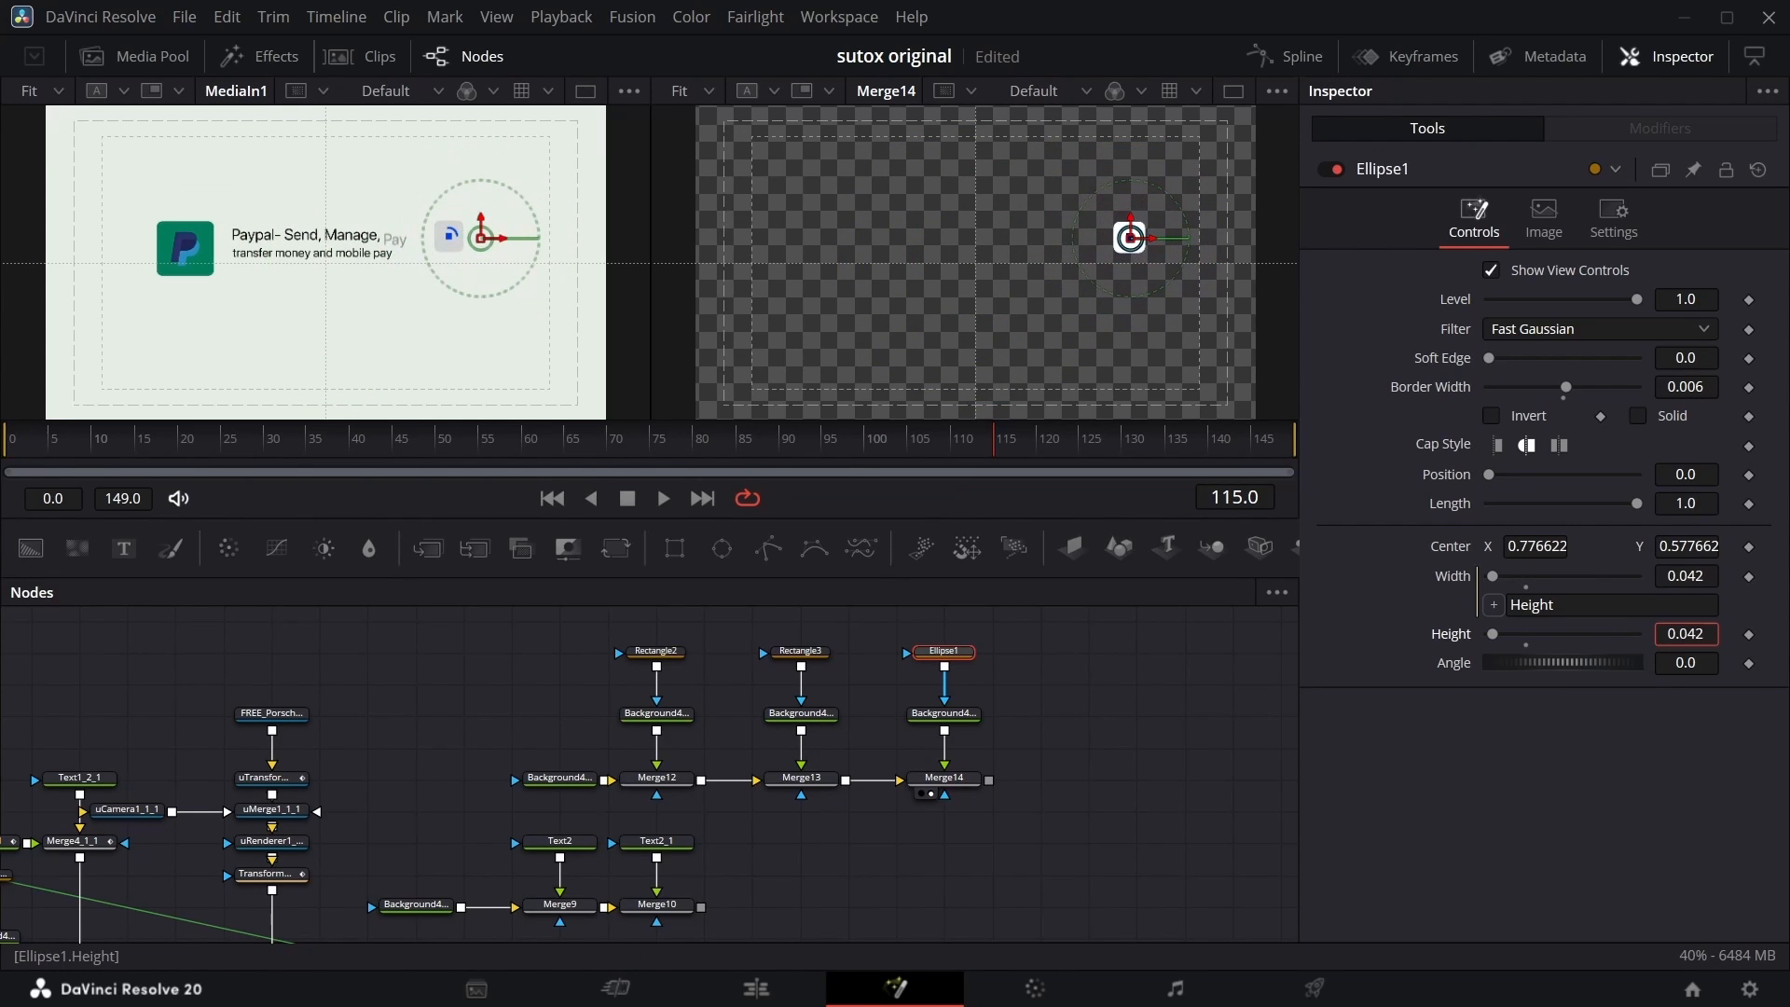
{"action": "scroll", "coordinate": [1686, 634], "scroll_direction": "down", "scroll_amount": 3}
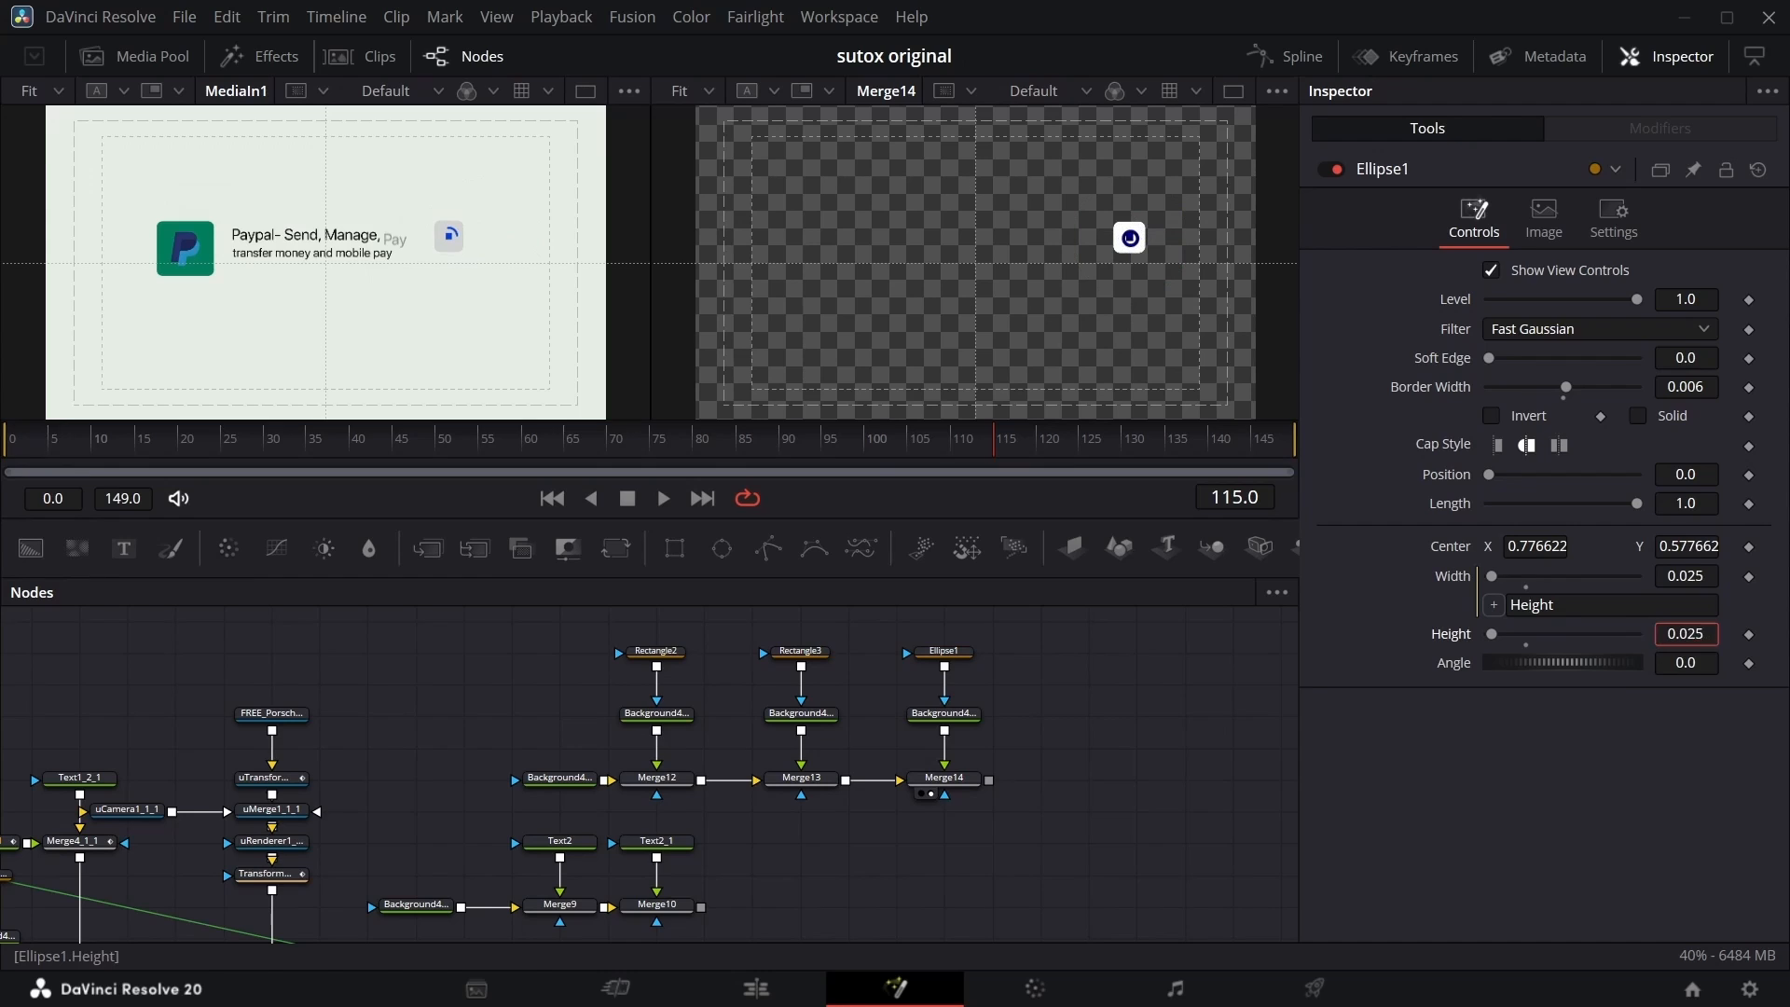
{"action": "scroll", "coordinate": [1688, 545], "scroll_direction": "up", "scroll_amount": 2}
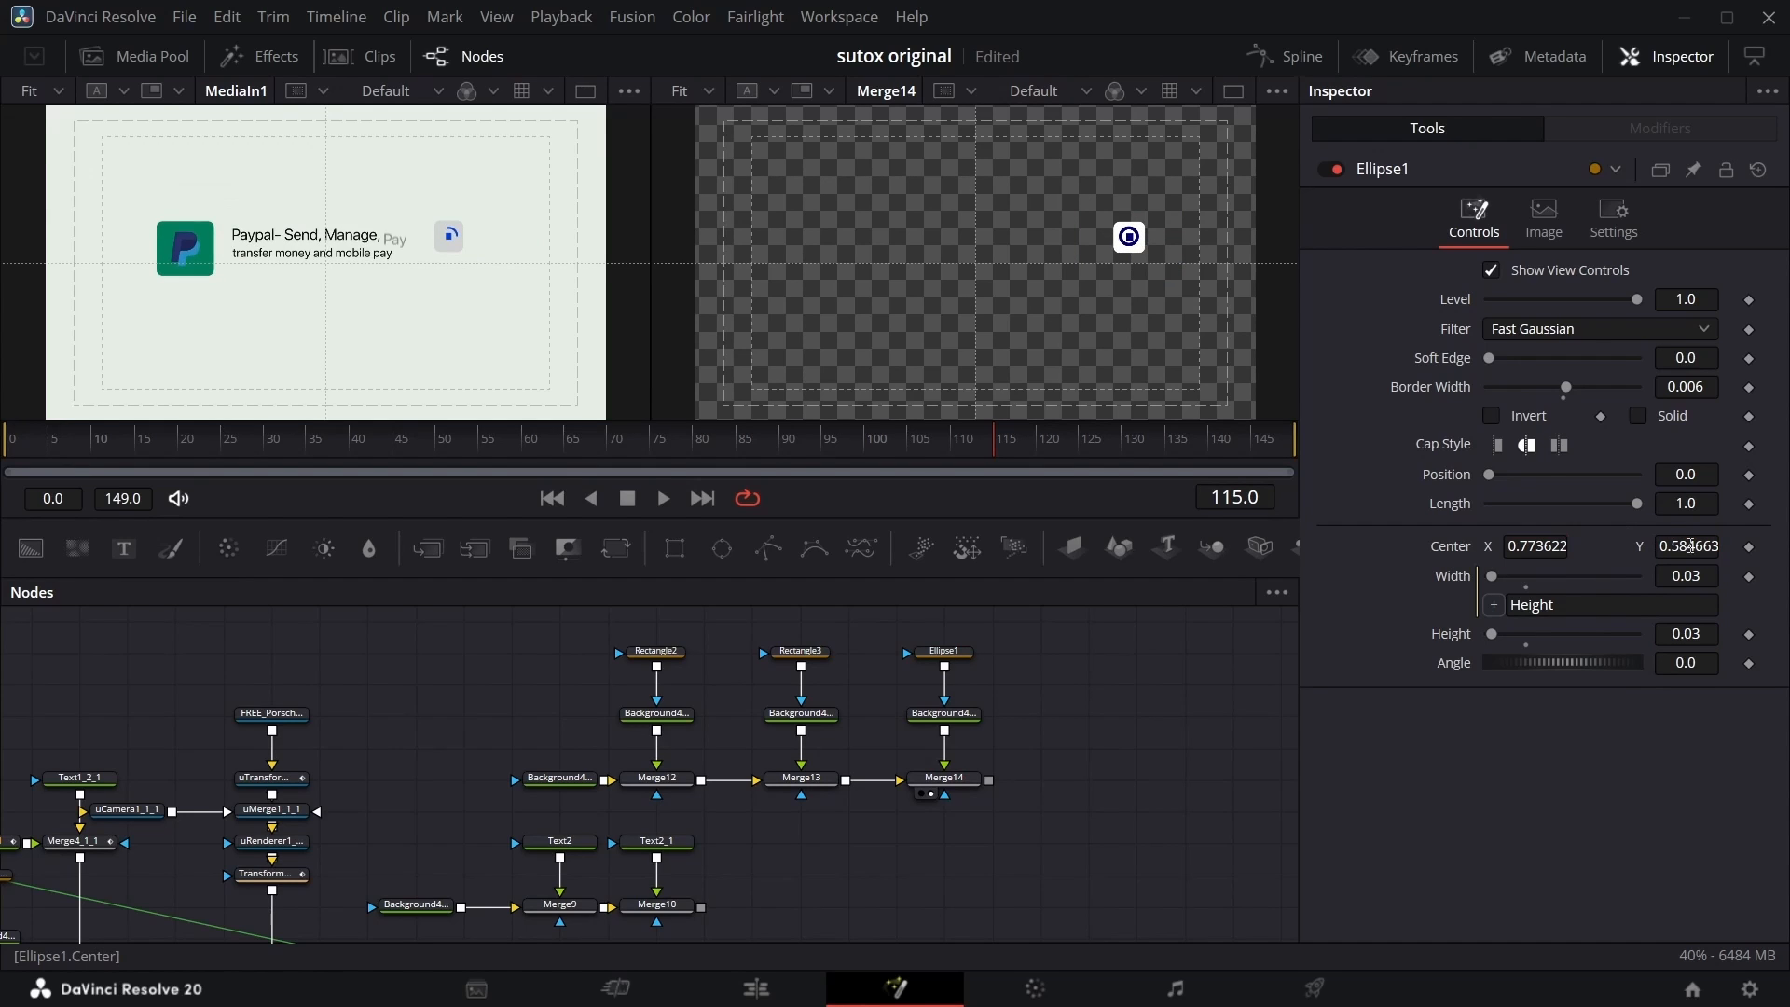
{"action": "scroll", "coordinate": [1705, 641], "scroll_direction": "up", "scroll_amount": 1}
{"action": "scroll", "coordinate": [1537, 545], "scroll_direction": "down", "scroll_amount": 1}
{"action": "scroll", "coordinate": [1565, 387], "scroll_direction": "down", "scroll_amount": 2}
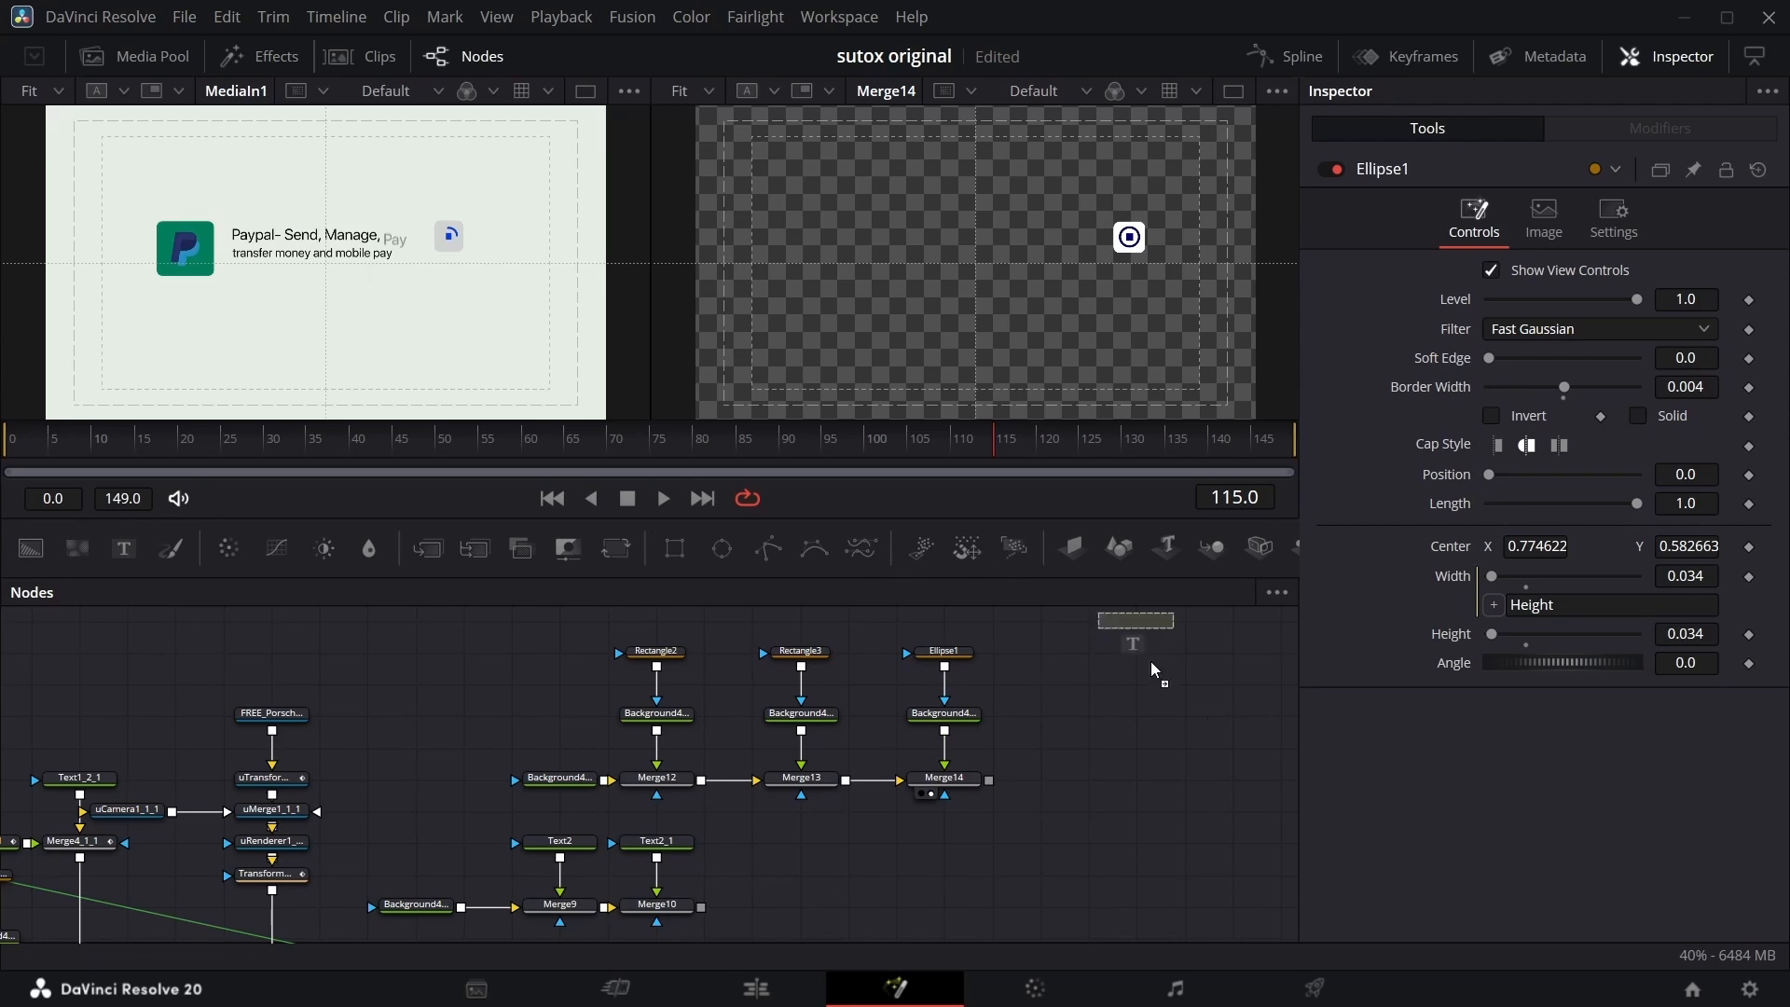
Merge a new "Open" text over Merge14, and merge the resulting icon branch with Merge10's text branch.
{"action": "left_click_drag", "start_coordinate": [1116, 660], "coordinate": [1096, 657]}
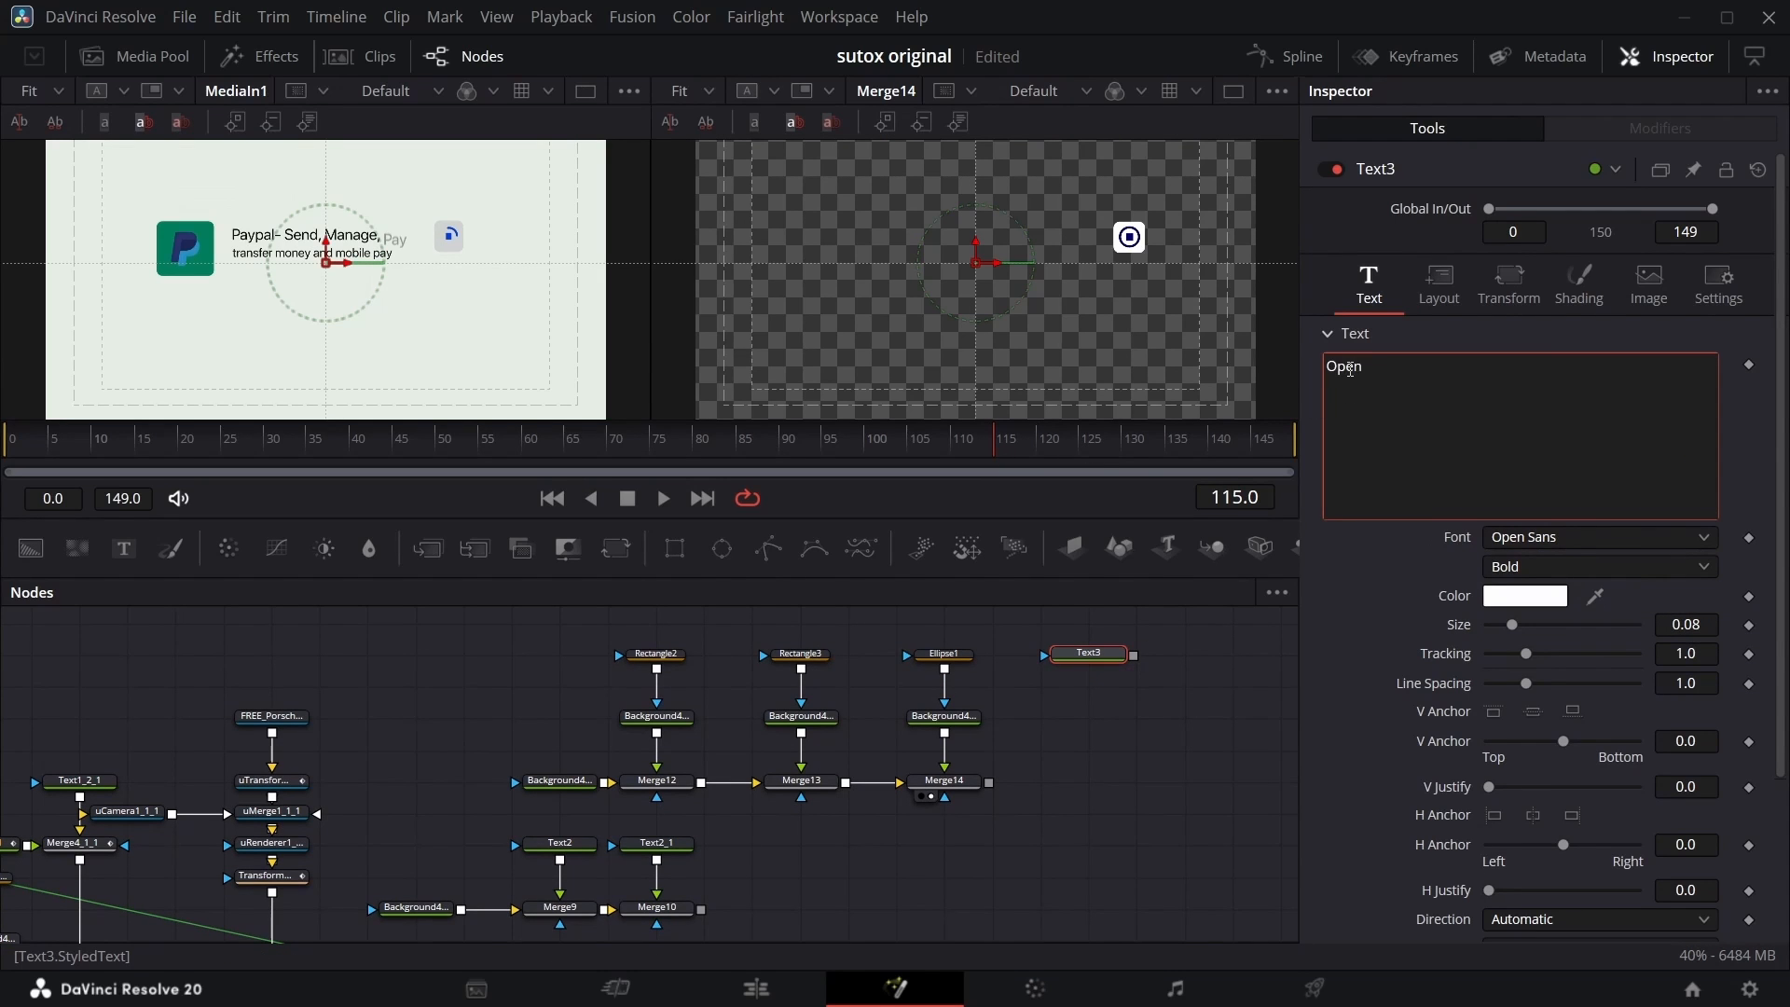
{"action": "left_click_drag", "start_coordinate": [1134, 657], "coordinate": [989, 787]}
{"action": "scroll", "coordinate": [1131, 784], "scroll_direction": "down", "scroll_amount": 3}
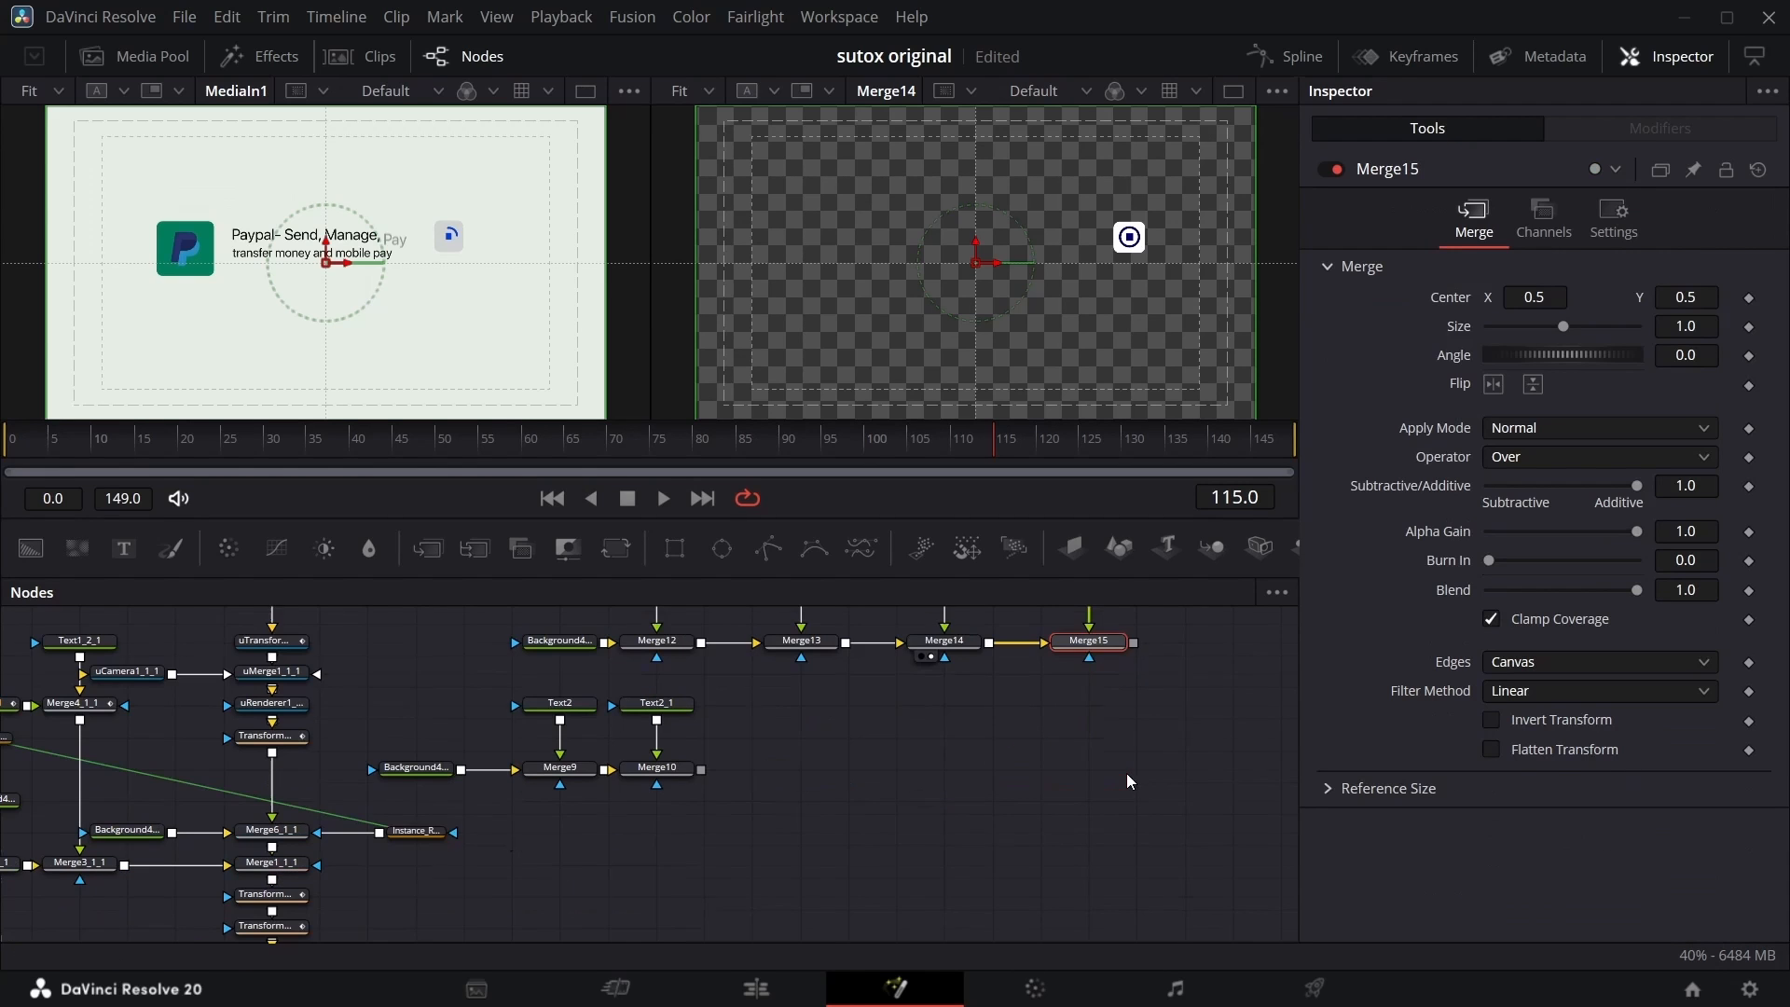
{"action": "left_click_drag", "start_coordinate": [1133, 647], "coordinate": [700, 771]}
{"action": "scroll", "coordinate": [847, 799], "scroll_direction": "down", "scroll_amount": 3}
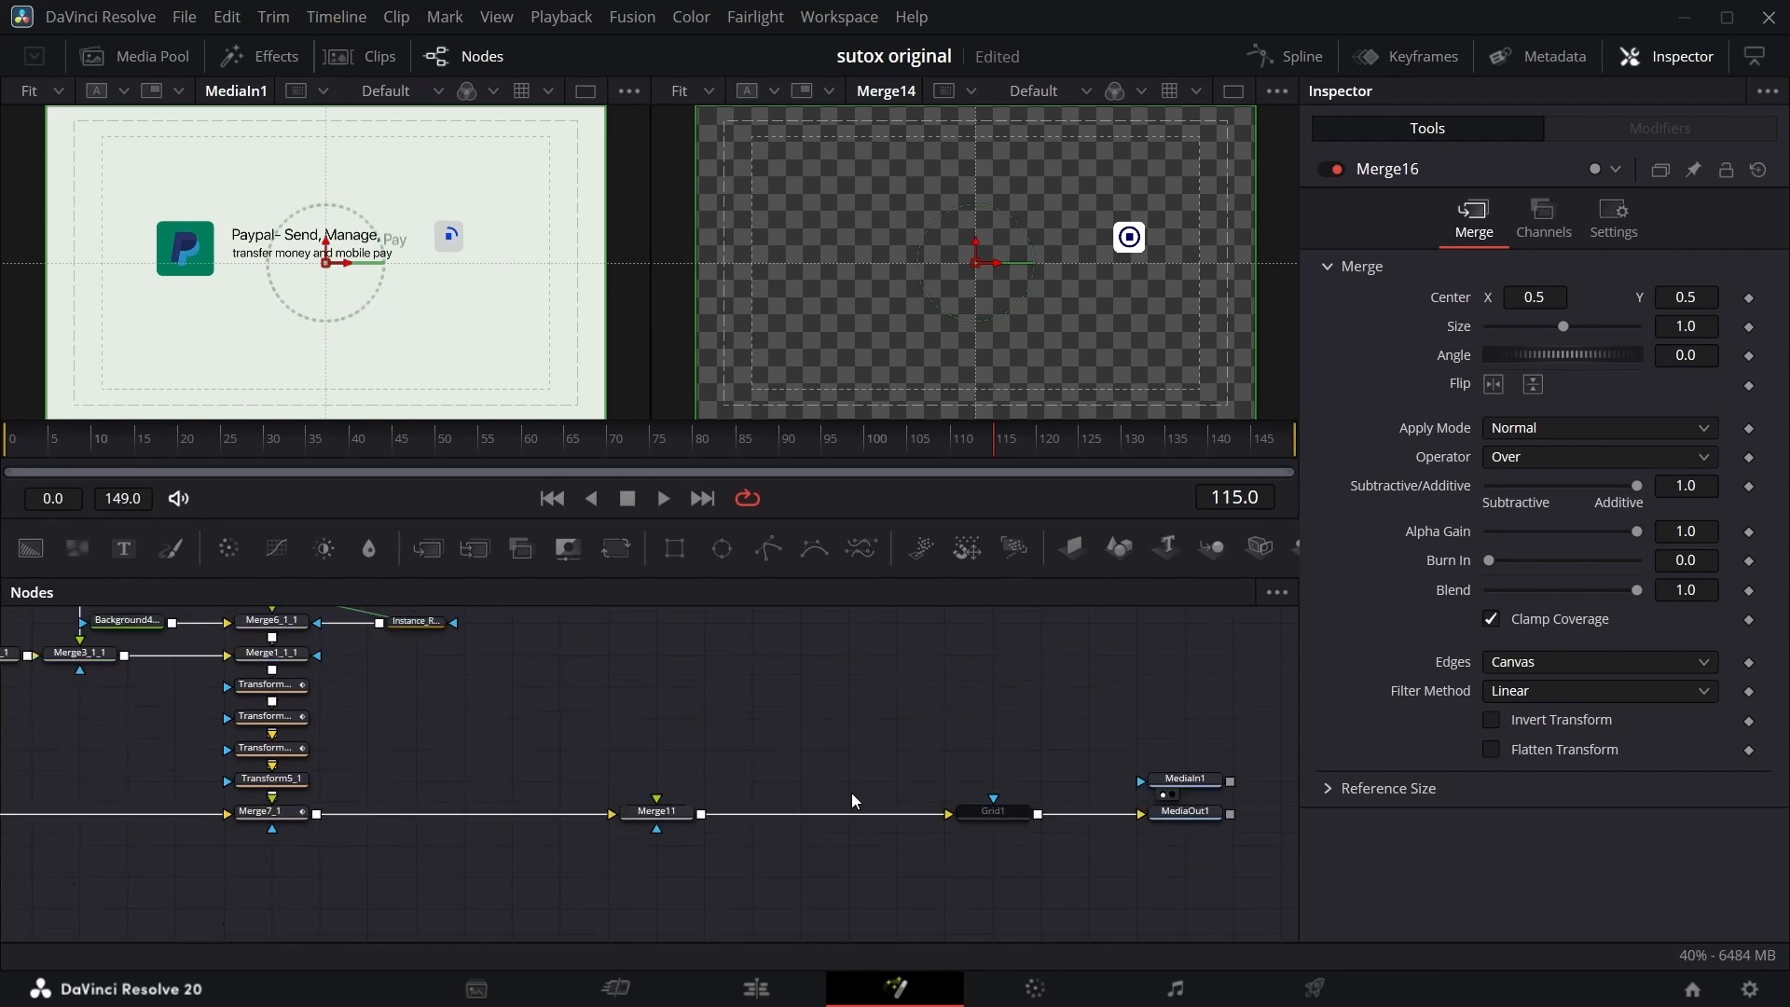
Connect Merge16's output to Merge11 as its foreground and view MediaOut1.
{"action": "left_click", "coordinate": [865, 746]}
{"action": "scroll", "coordinate": [1005, 776], "scroll_direction": "up", "scroll_amount": 3}
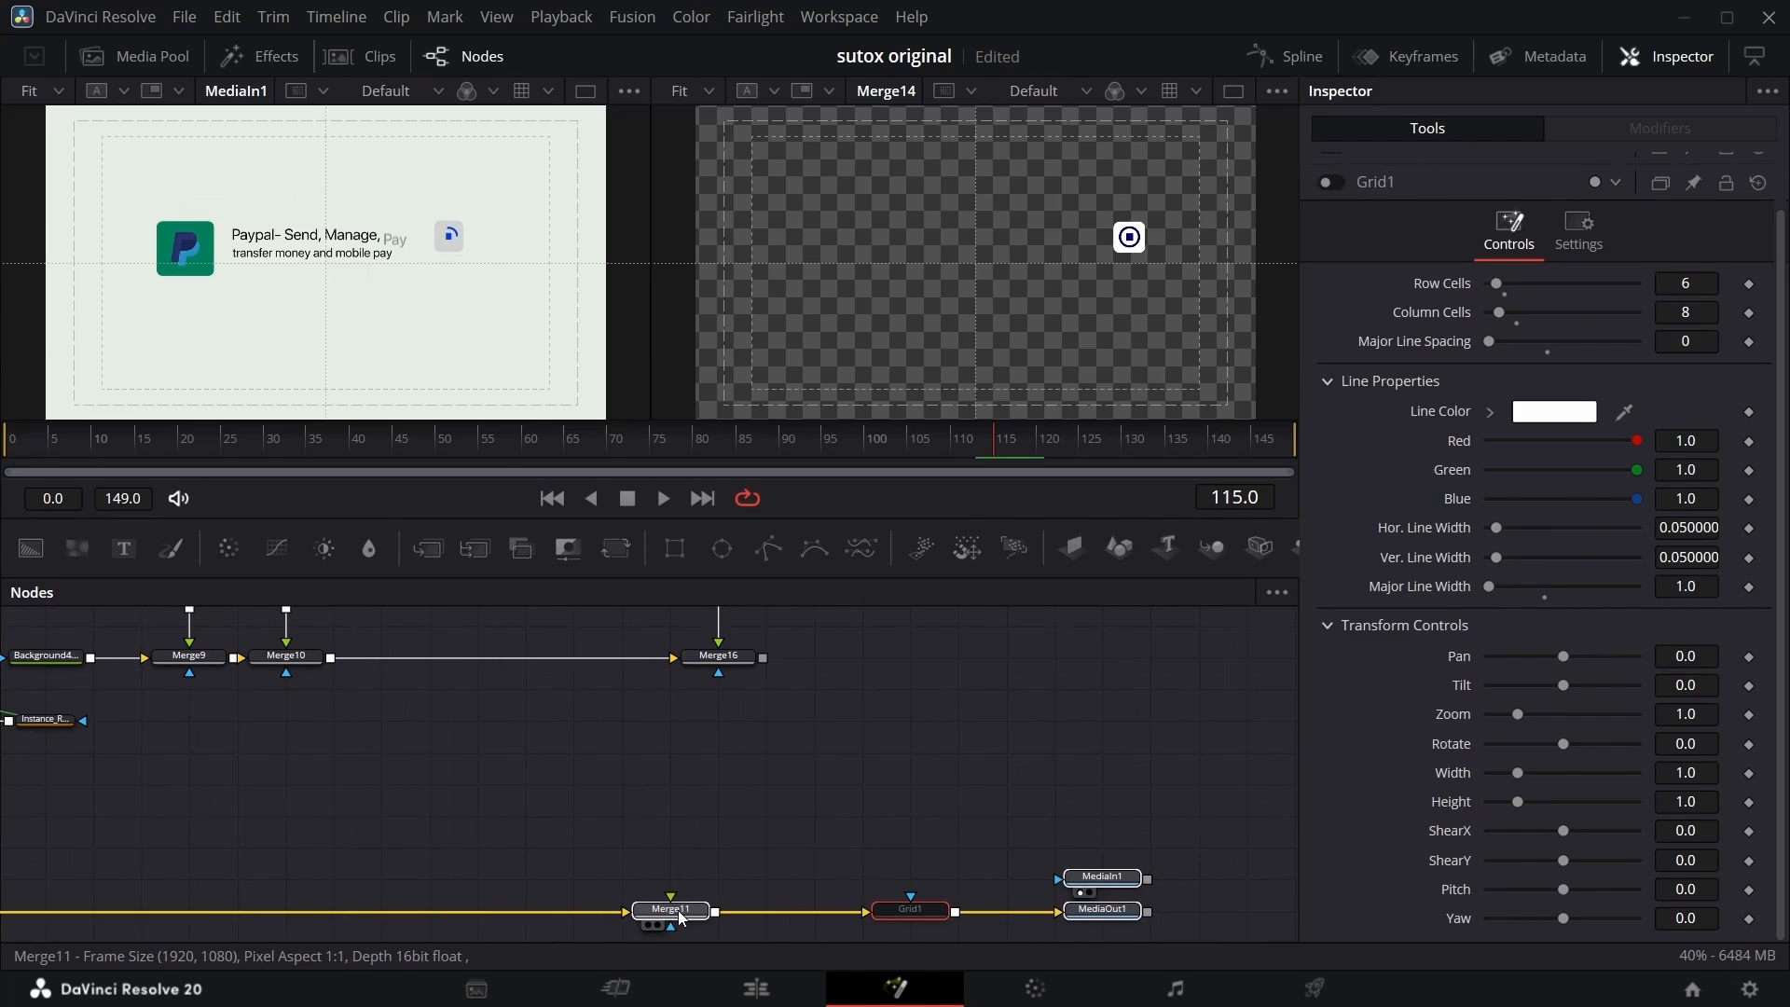
{"action": "left_click", "coordinate": [737, 657]}
{"action": "left_click_drag", "start_coordinate": [765, 658], "coordinate": [732, 909]}
{"action": "left_click", "coordinate": [1090, 926]}
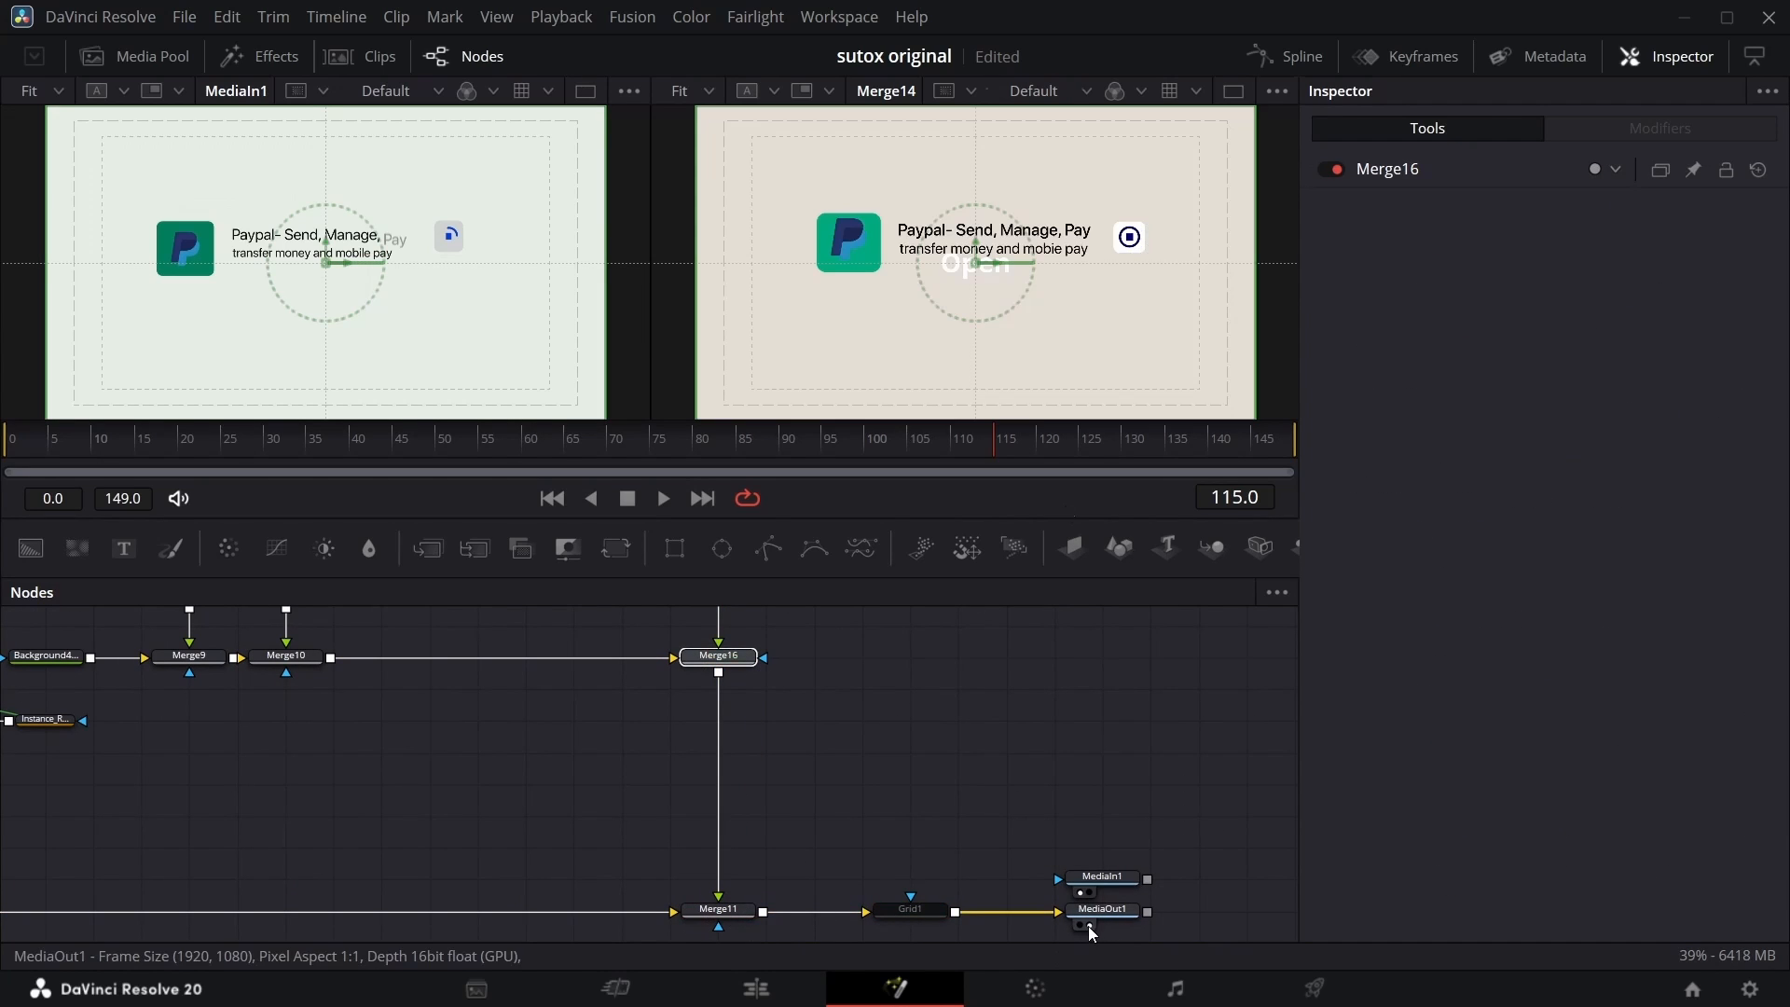
Change the white background masked by Rectangle2 to light grey, with red, green and blue at 0.764705.
{"action": "scroll", "coordinate": [739, 695], "scroll_direction": "up", "scroll_amount": 3}
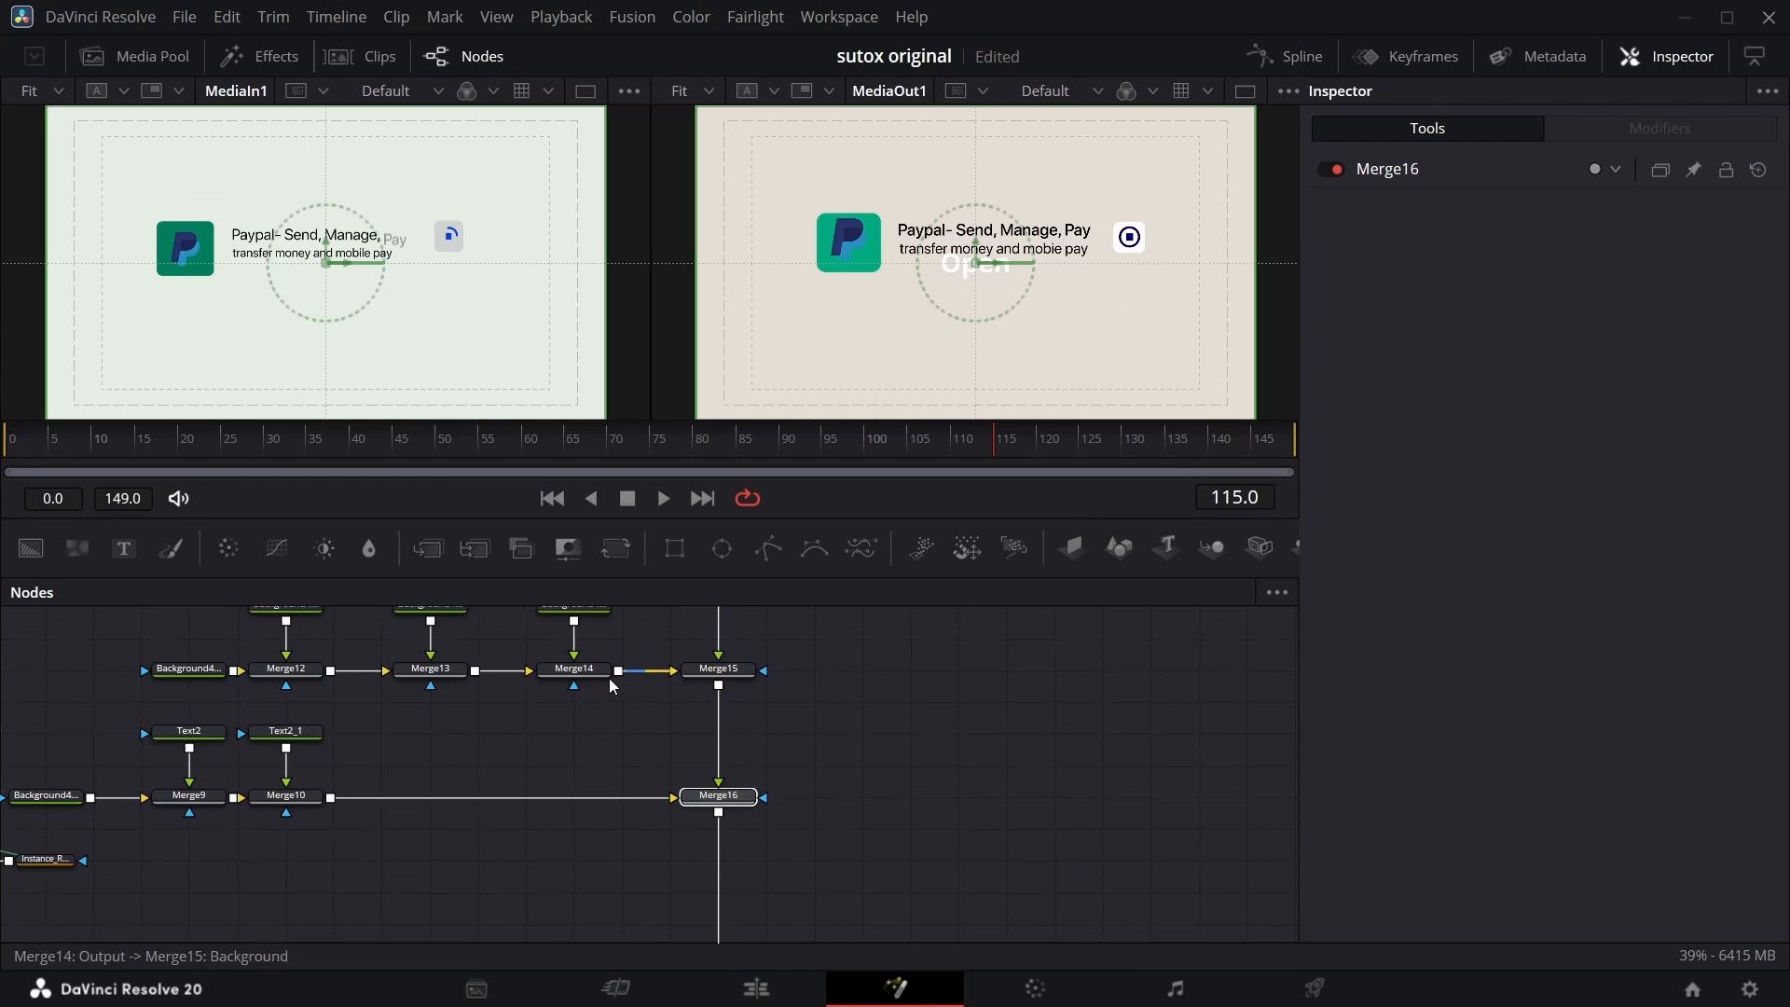
{"action": "scroll", "coordinate": [504, 709], "scroll_direction": "left", "scroll_amount": 2}
{"action": "scroll", "coordinate": [505, 708], "scroll_direction": "up", "scroll_amount": 1}
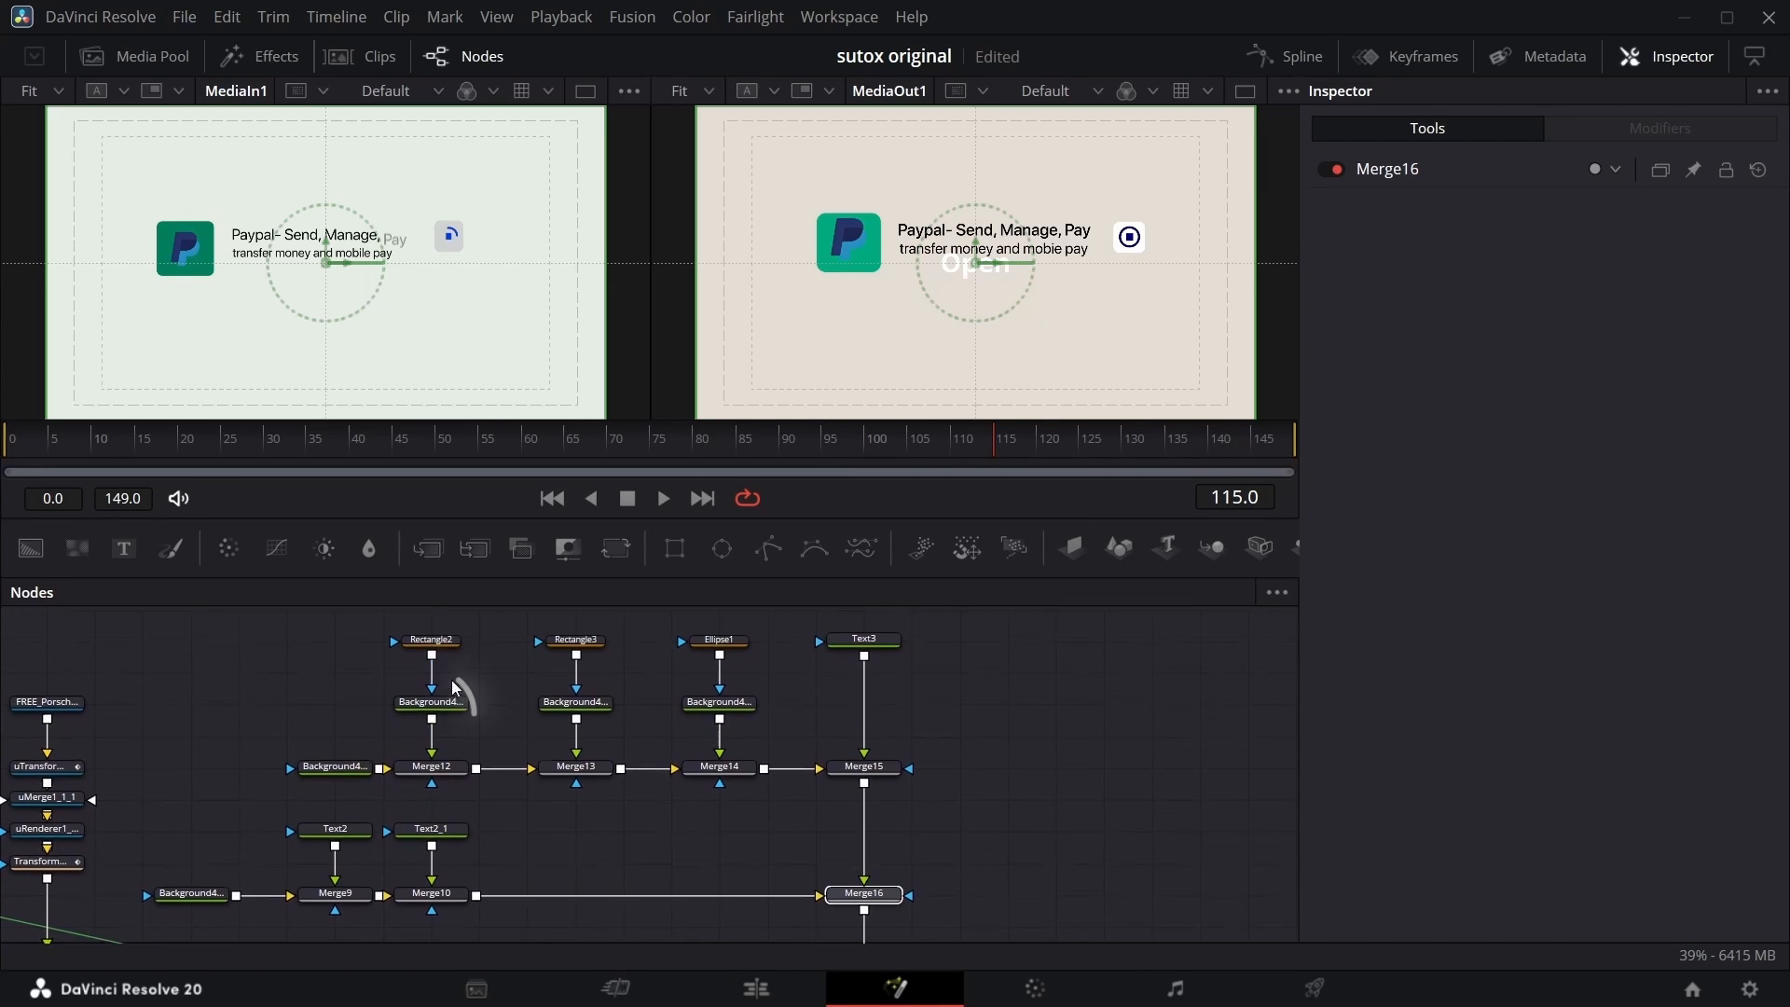
{"action": "left_click", "coordinate": [430, 706]}
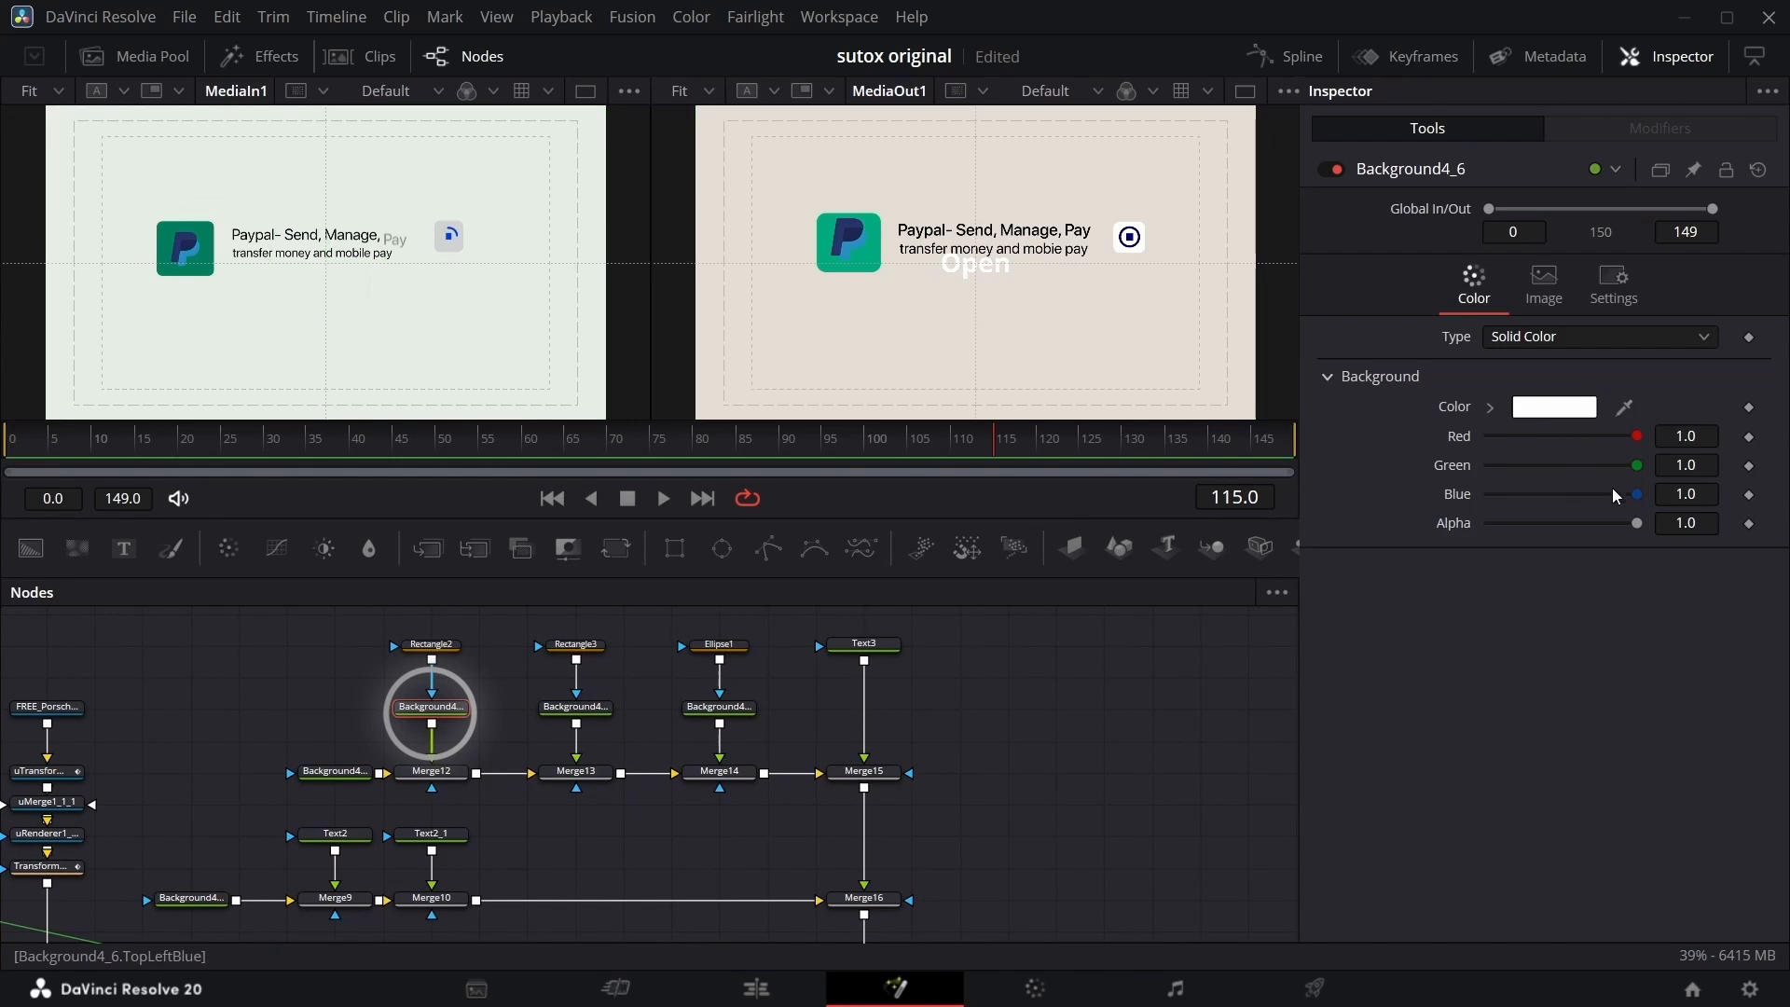
{"action": "left_click", "coordinate": [1585, 407]}
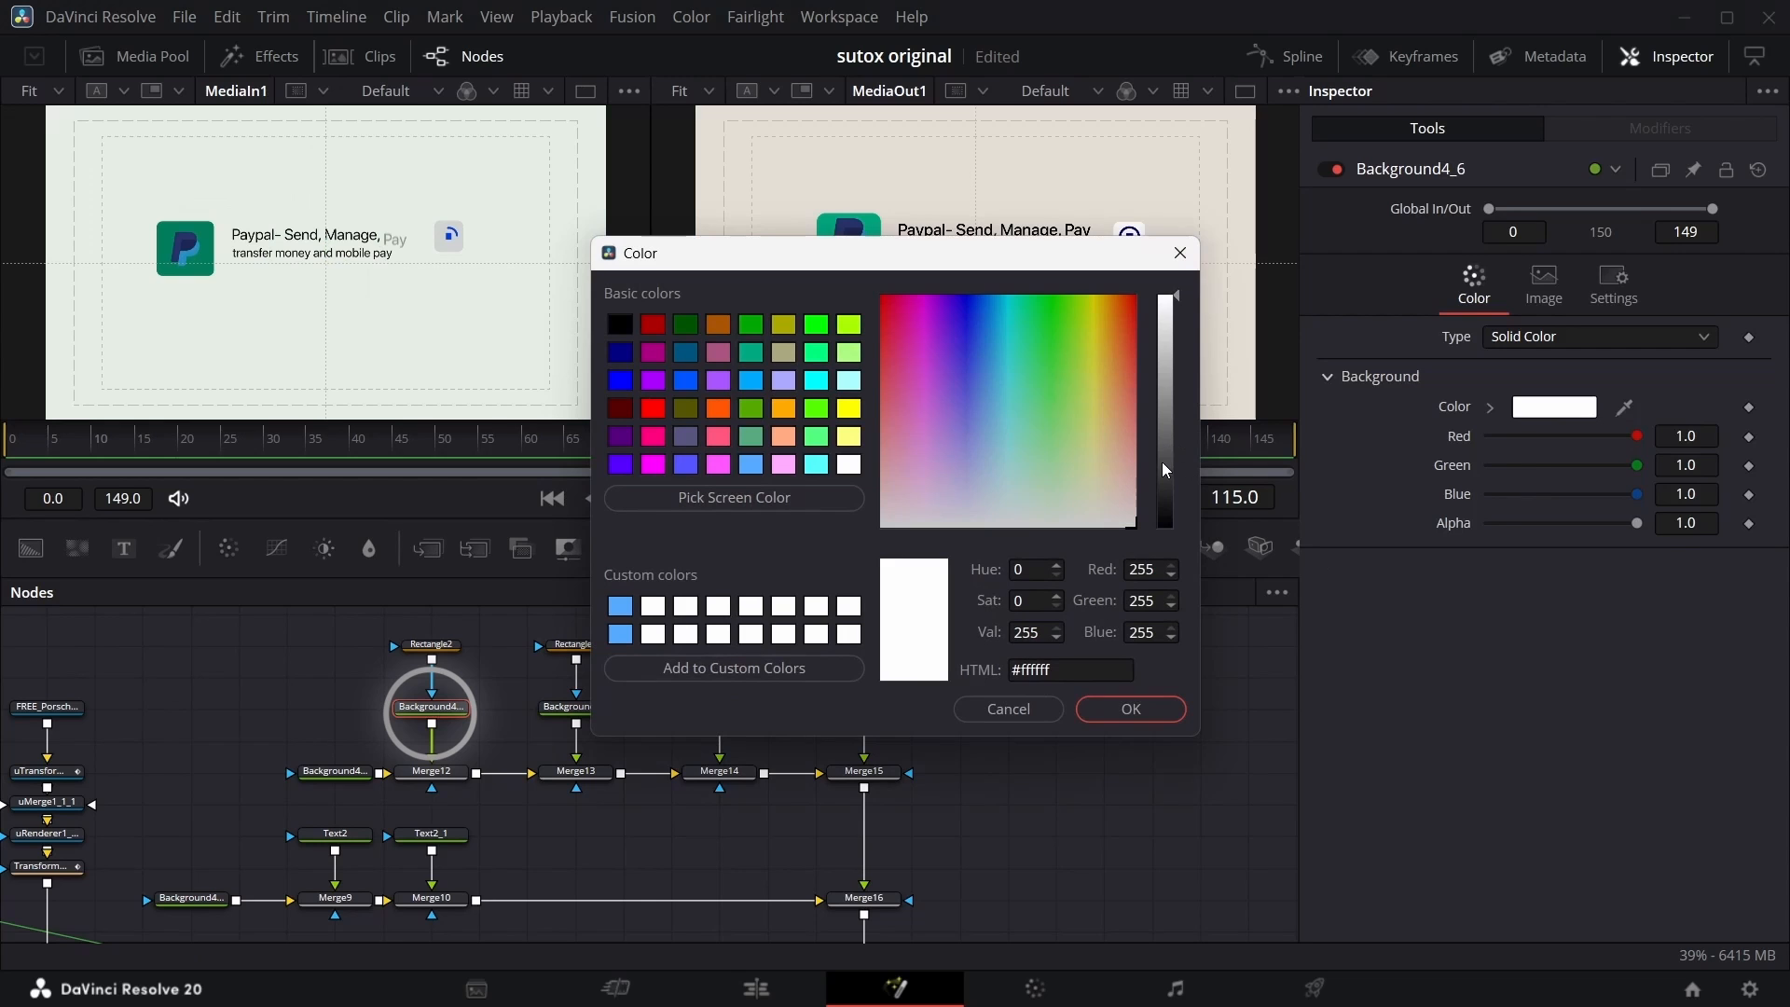
{"action": "left_click_drag", "start_coordinate": [1162, 462], "coordinate": [1168, 411]}
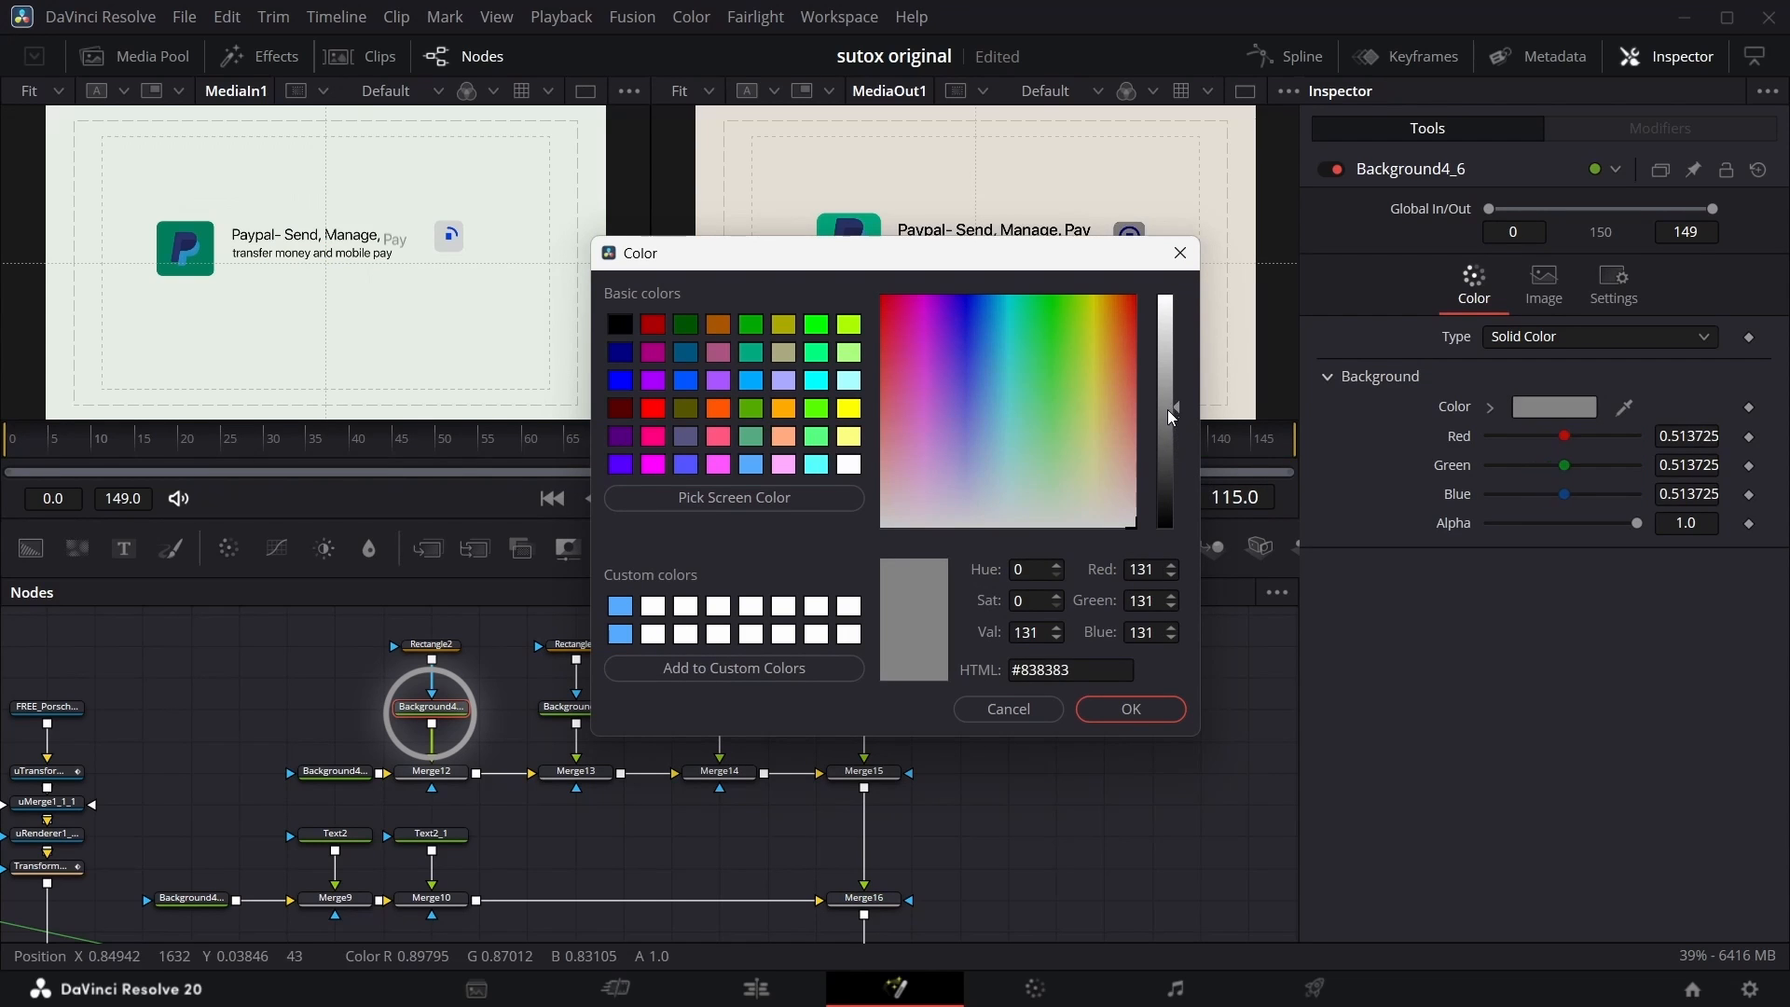
{"action": "key", "text": "Return"}
{"action": "left_click", "coordinate": [1554, 407]}
{"action": "left_click", "coordinate": [1166, 350]}
{"action": "key", "text": "Return"}
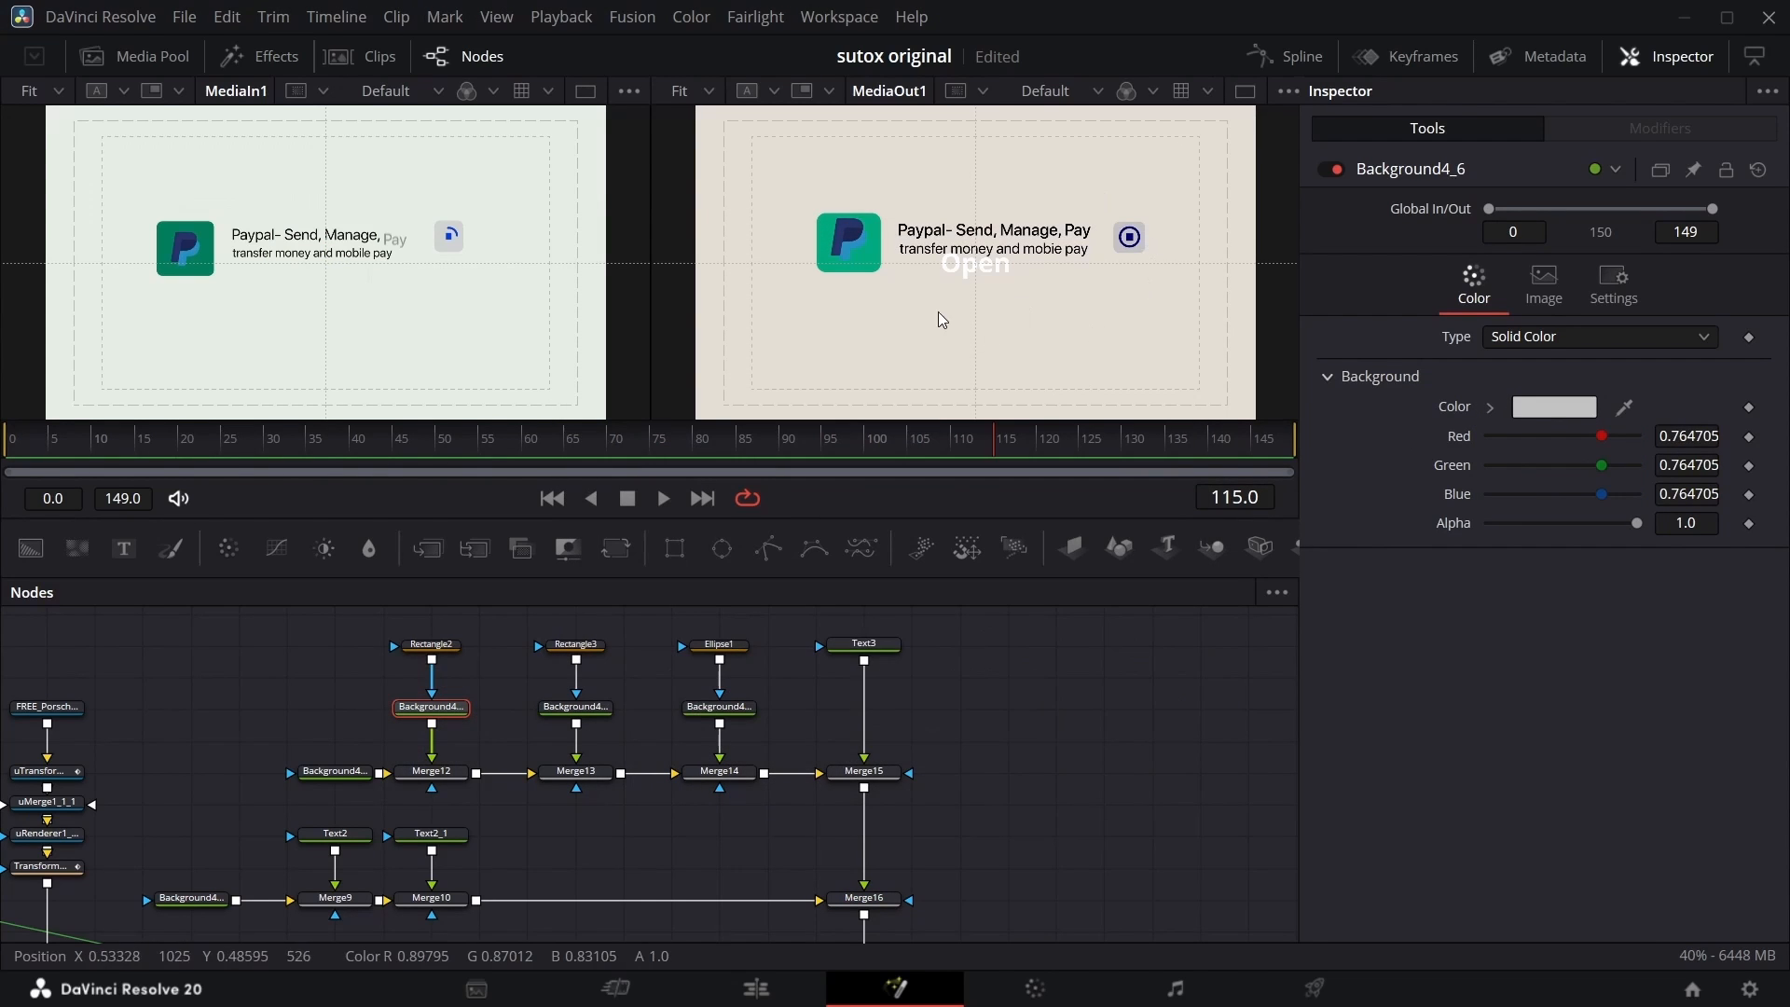
Restyle the "Open" text with a pure blue color and the SF Pro Display font in Medium weight.
{"action": "left_click", "coordinate": [864, 643]}
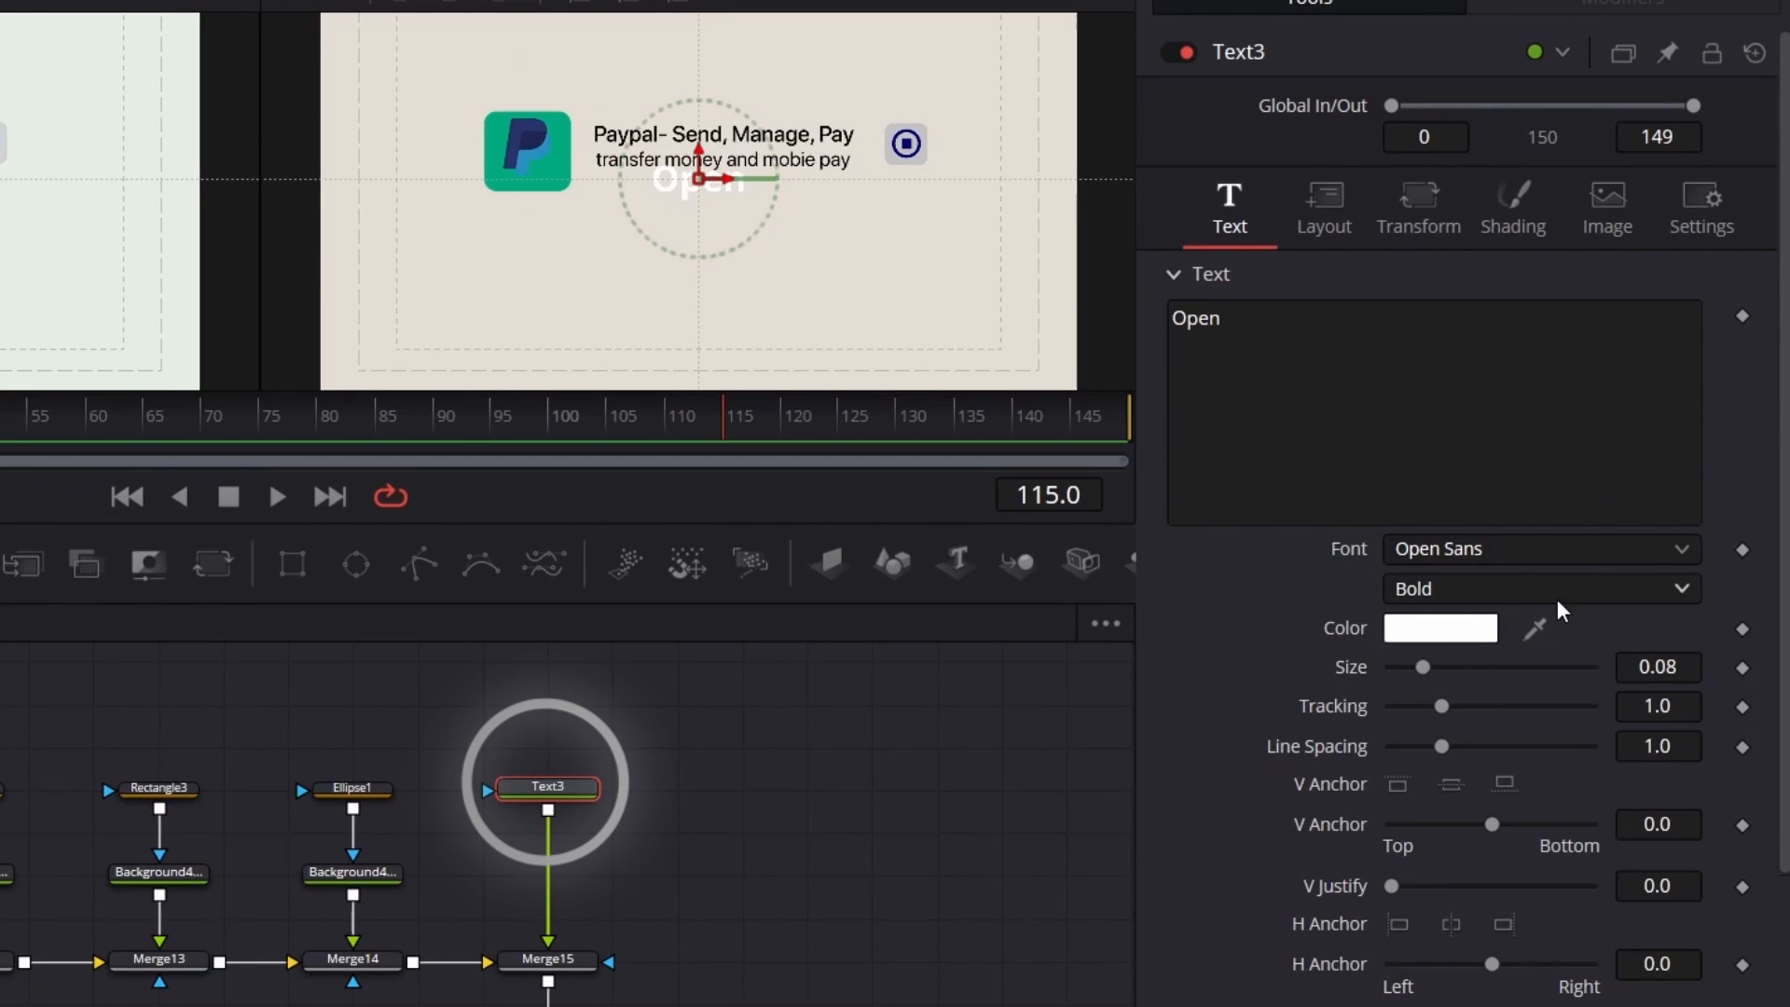
{"action": "left_click", "coordinate": [1402, 632]}
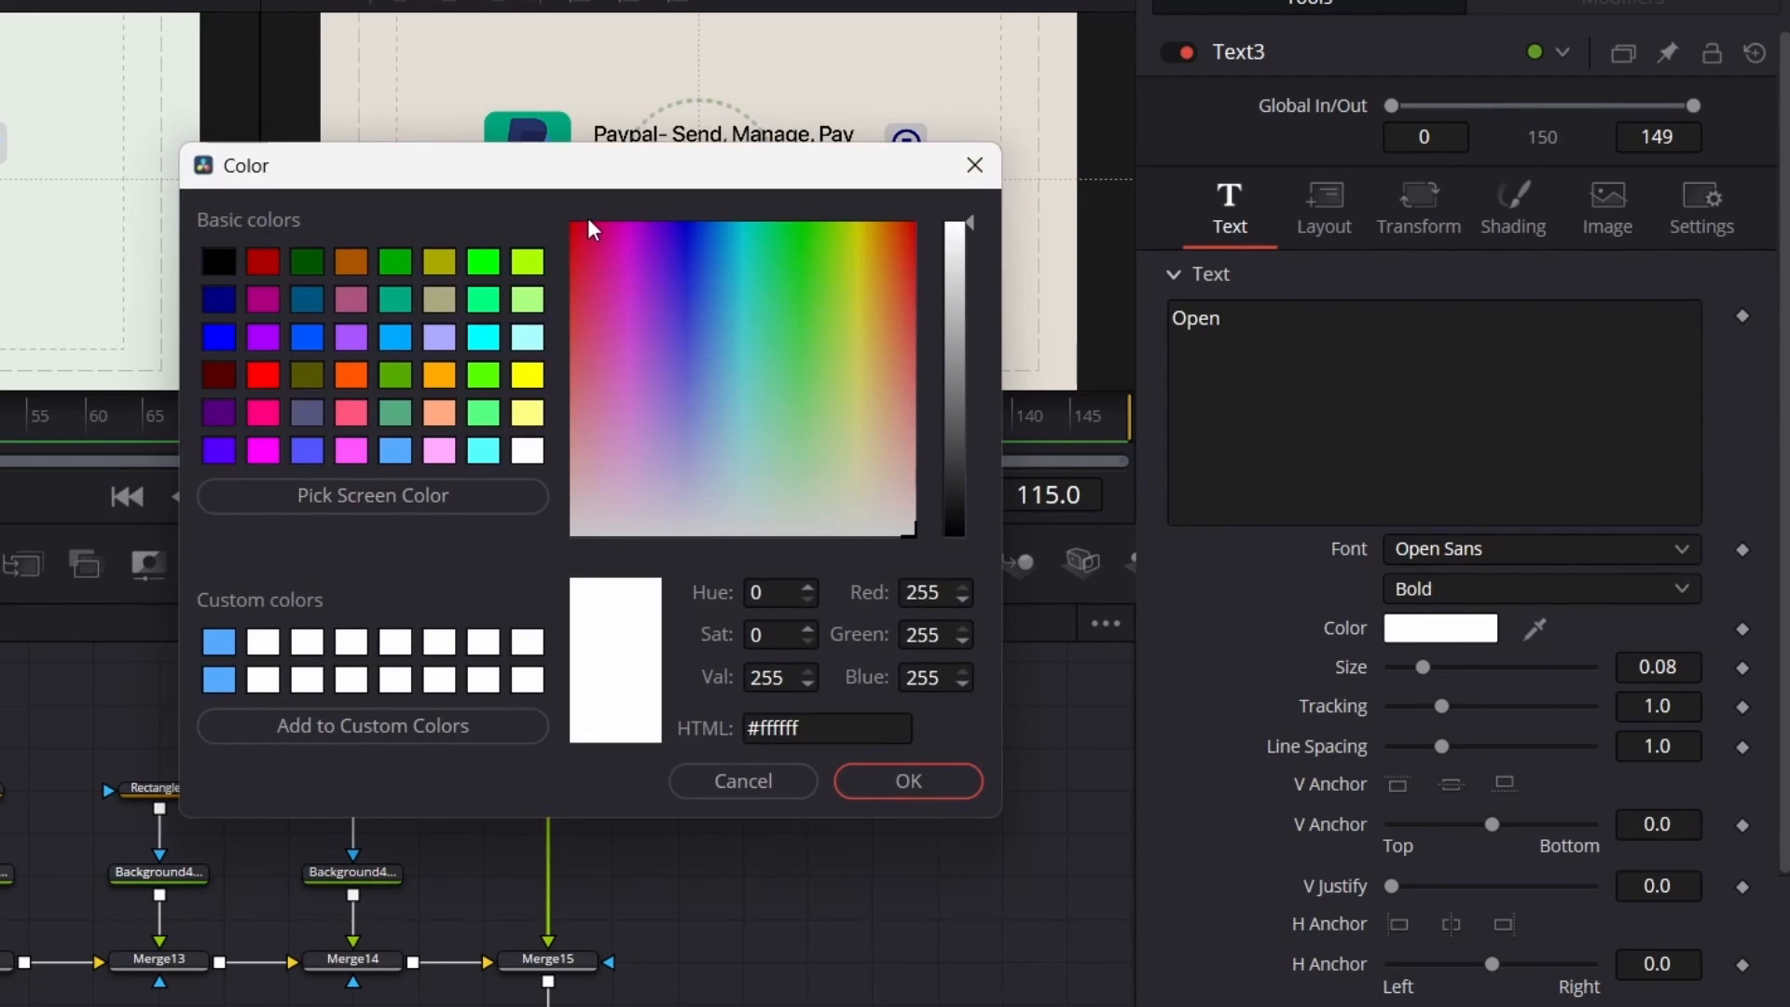
{"action": "left_click", "coordinate": [687, 227]}
{"action": "left_click", "coordinate": [942, 788]}
{"action": "left_click", "coordinate": [1539, 548]}
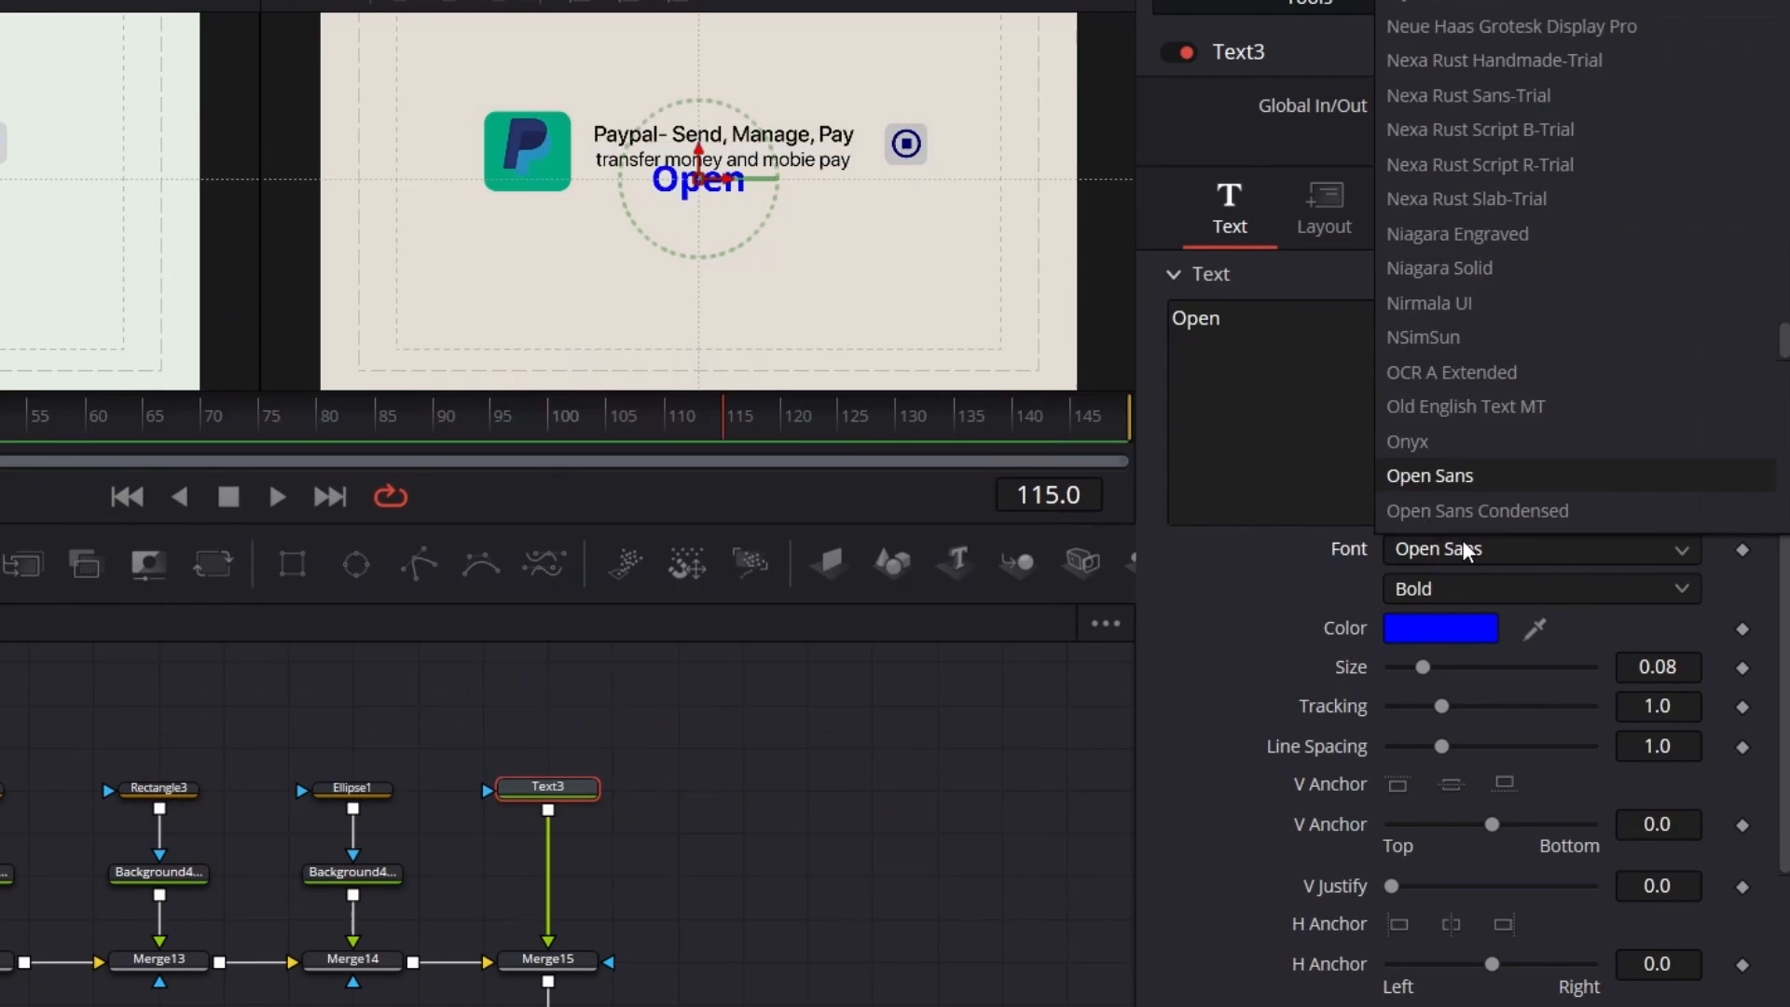
{"action": "scroll", "coordinate": [1479, 253], "scroll_direction": "down", "scroll_amount": 12}
{"action": "scroll", "coordinate": [1449, 259], "scroll_direction": "down", "scroll_amount": 1}
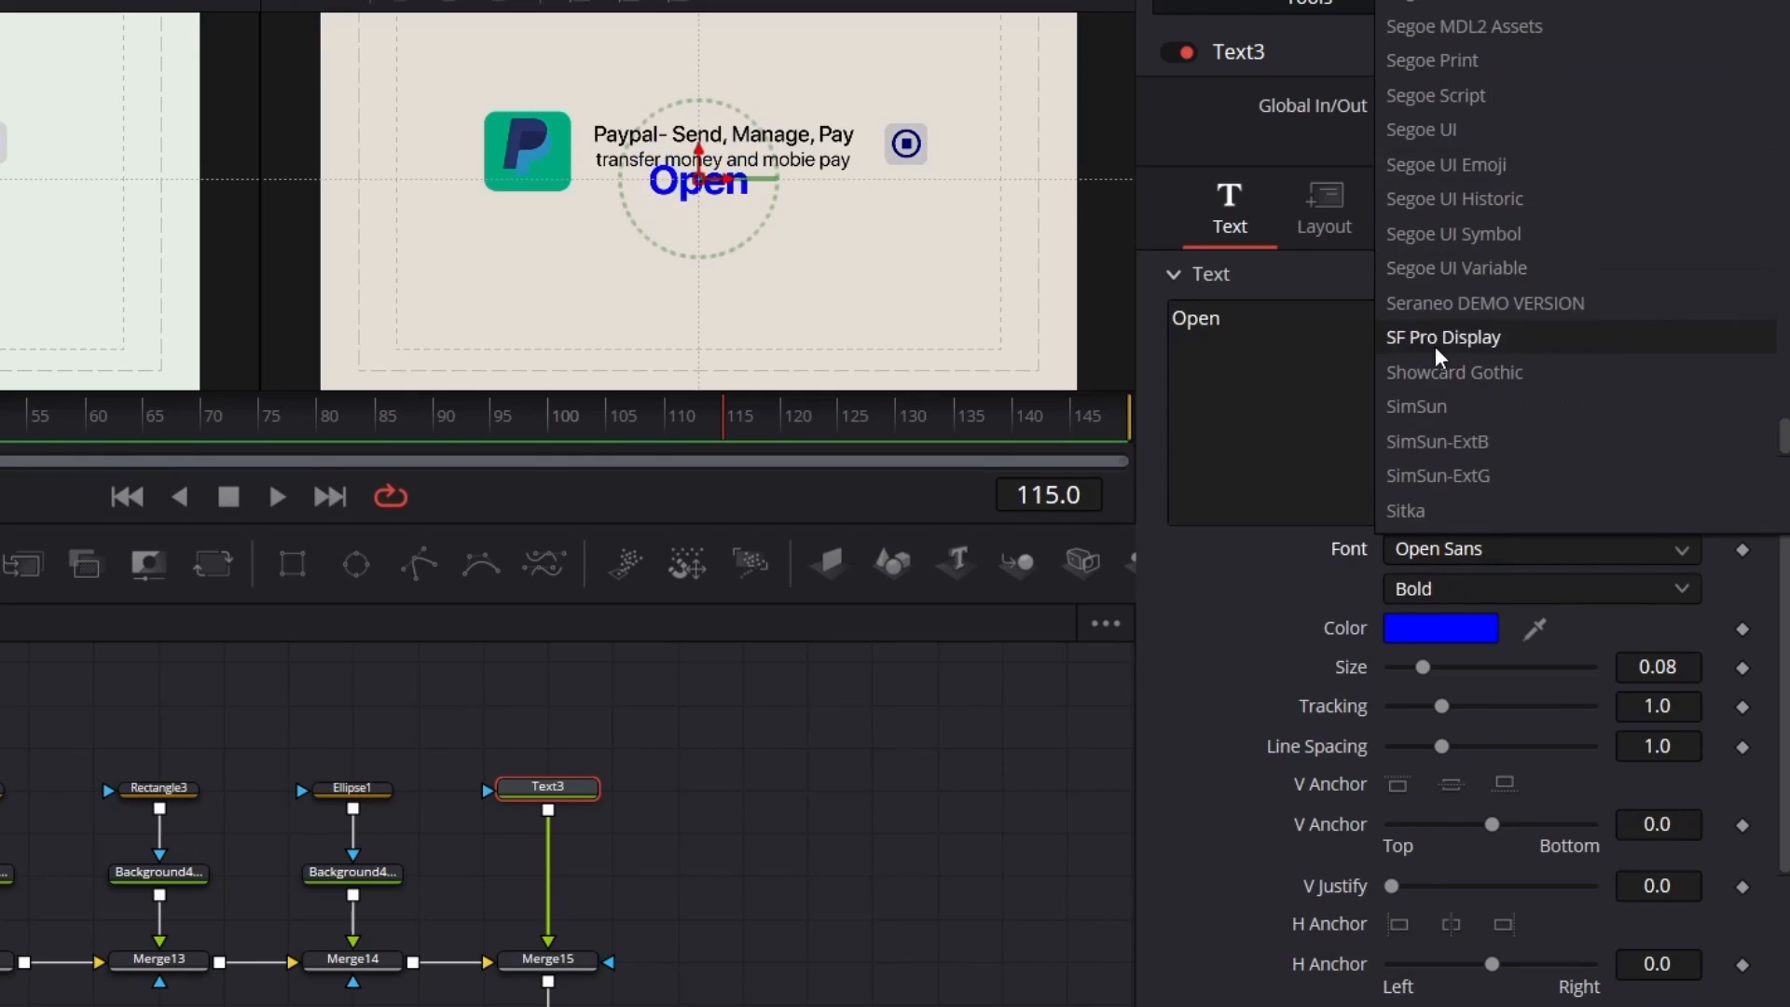
{"action": "left_click", "coordinate": [1435, 341]}
{"action": "left_click", "coordinate": [1558, 595]}
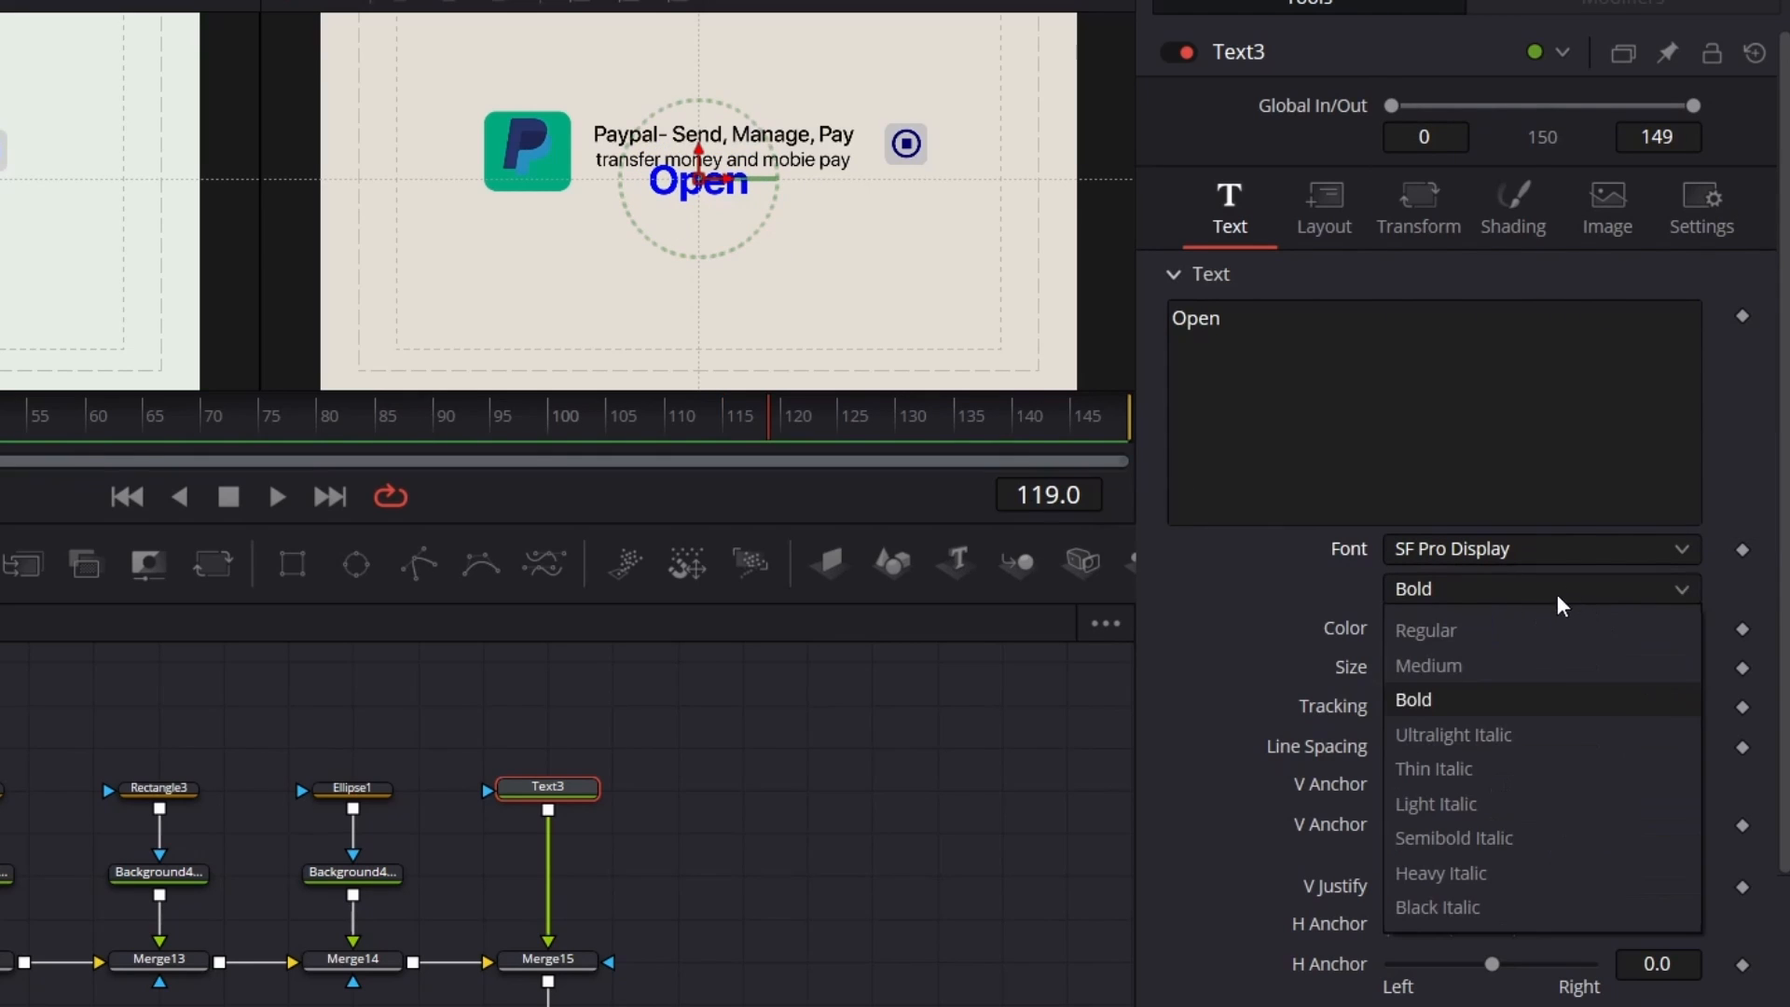
{"action": "left_click", "coordinate": [1473, 668]}
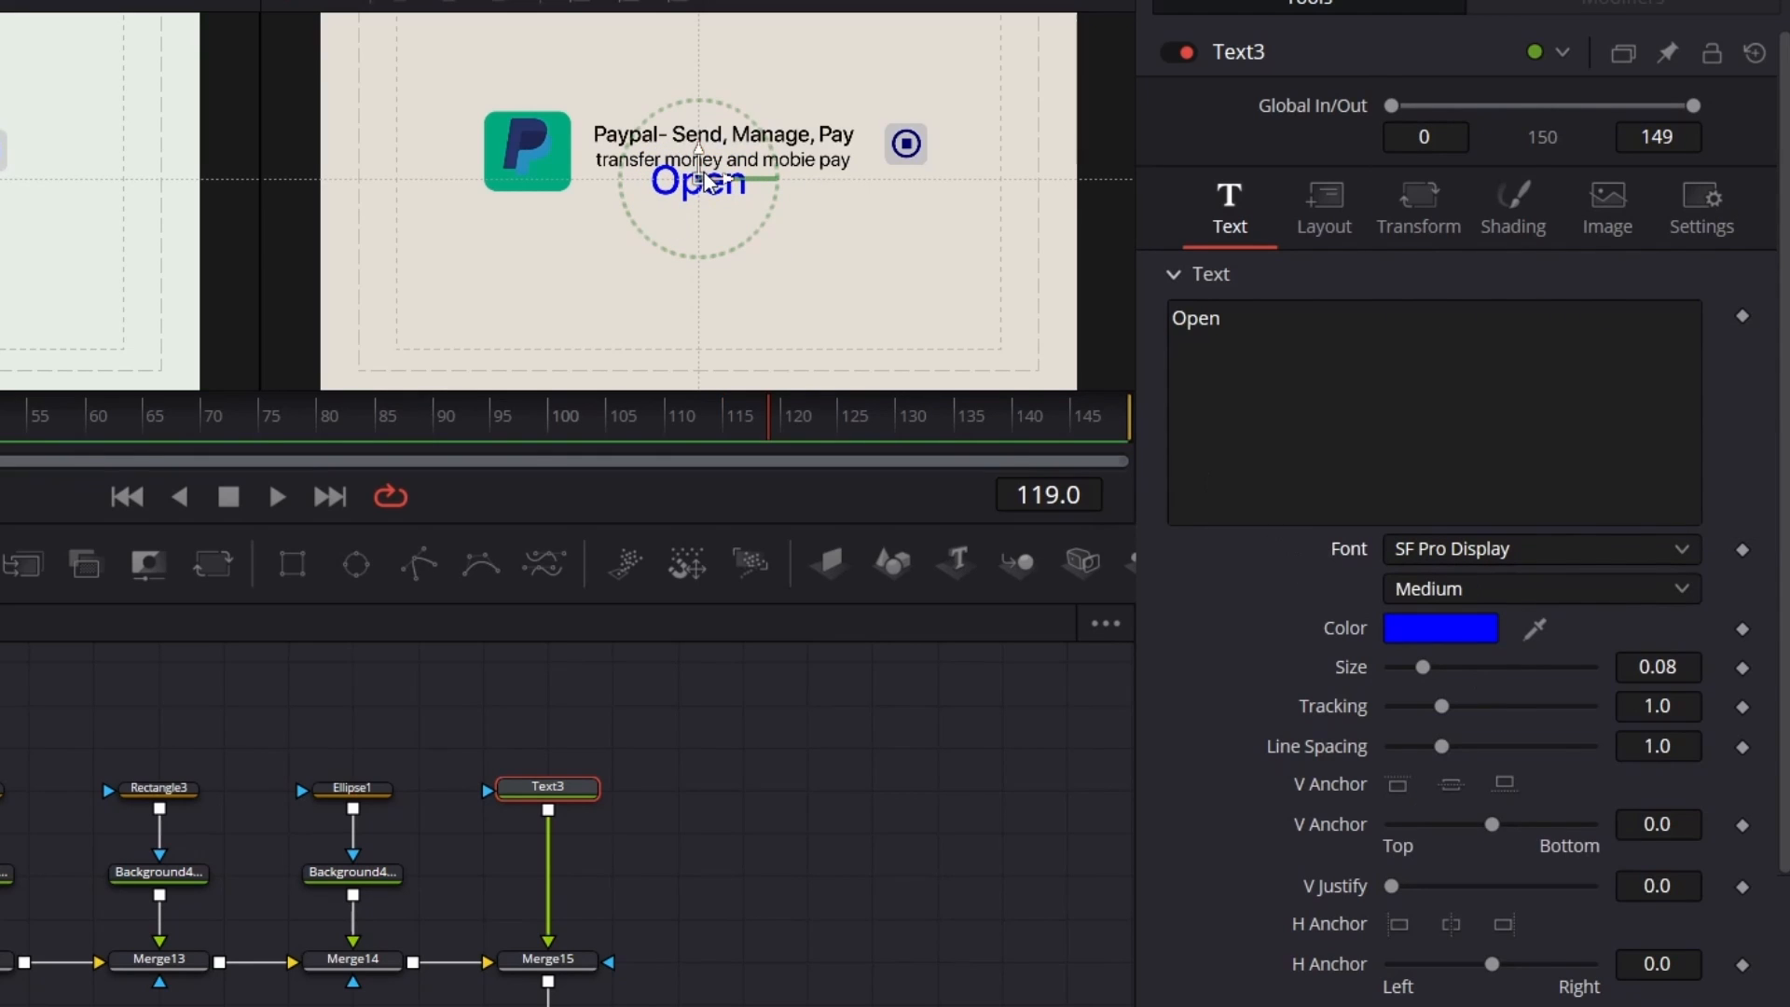
Move the "Open" text over the grey icon square and disable Merge15.
{"action": "left_click_drag", "start_coordinate": [701, 182], "coordinate": [906, 143]}
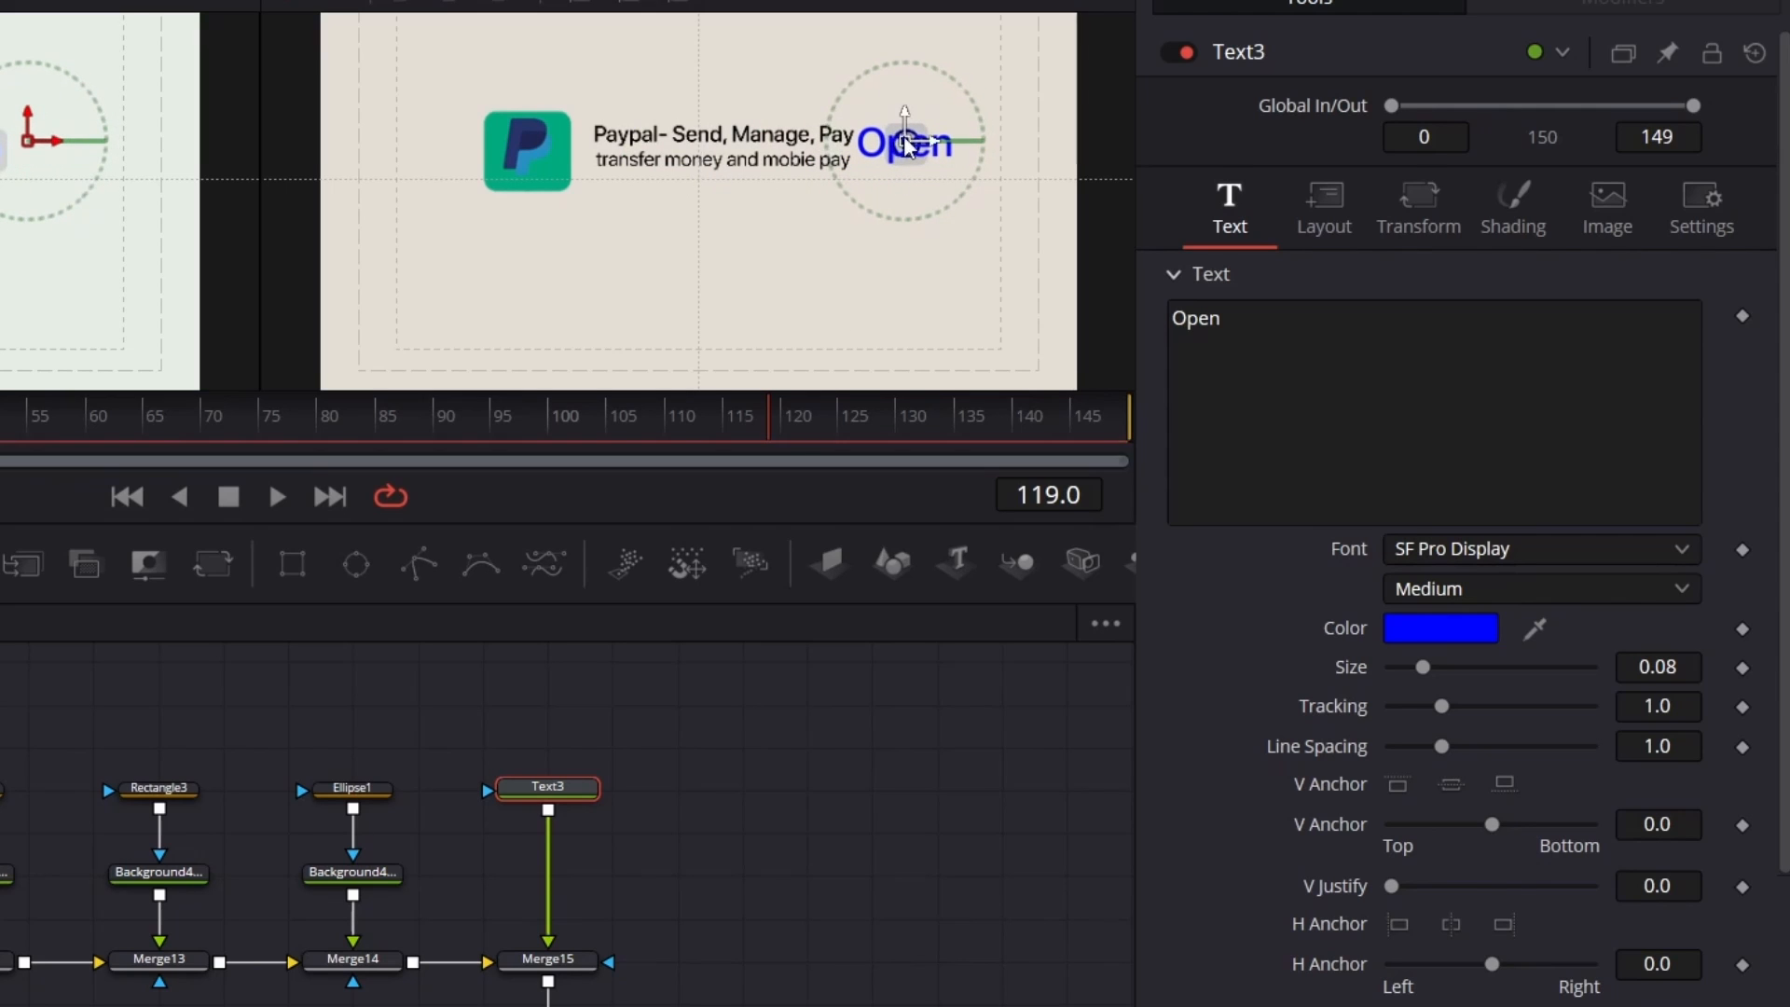
{"action": "left_click", "coordinate": [565, 960]}
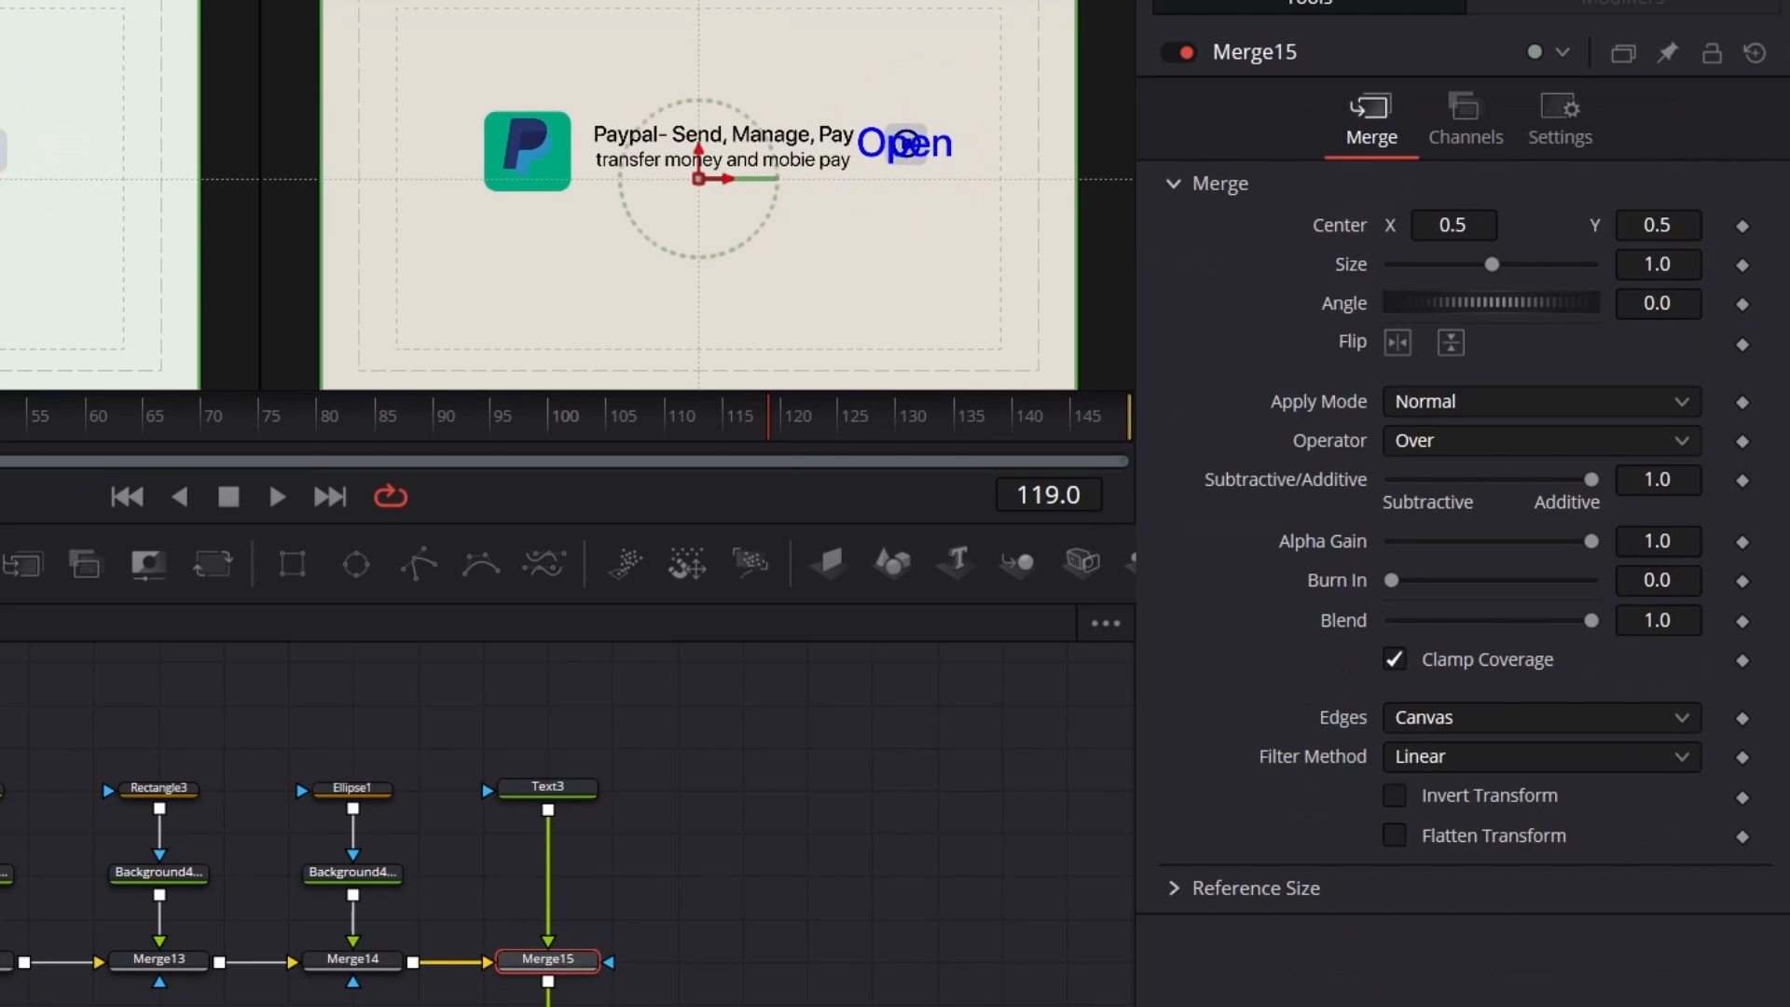
{"action": "left_click", "coordinate": [1182, 53]}
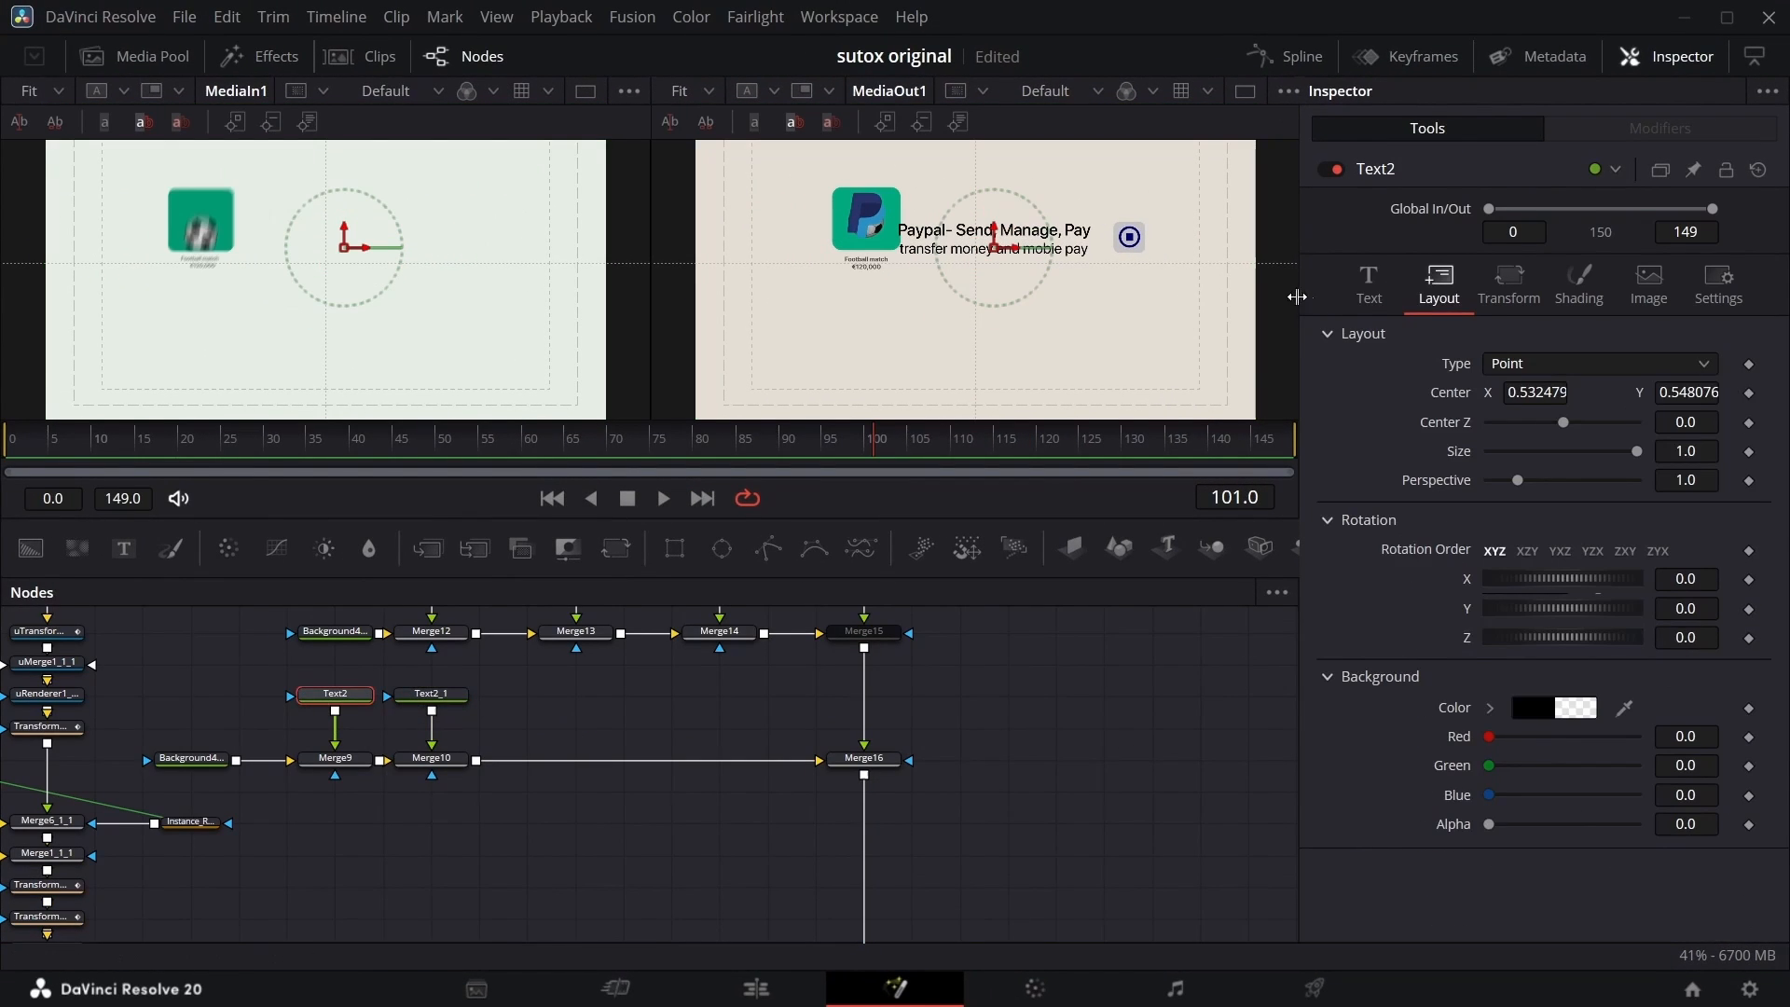
Keyframe the opacity of the Text2 line at 1.0 on frames 101 and 105.
{"action": "left_click", "coordinate": [1369, 282]}
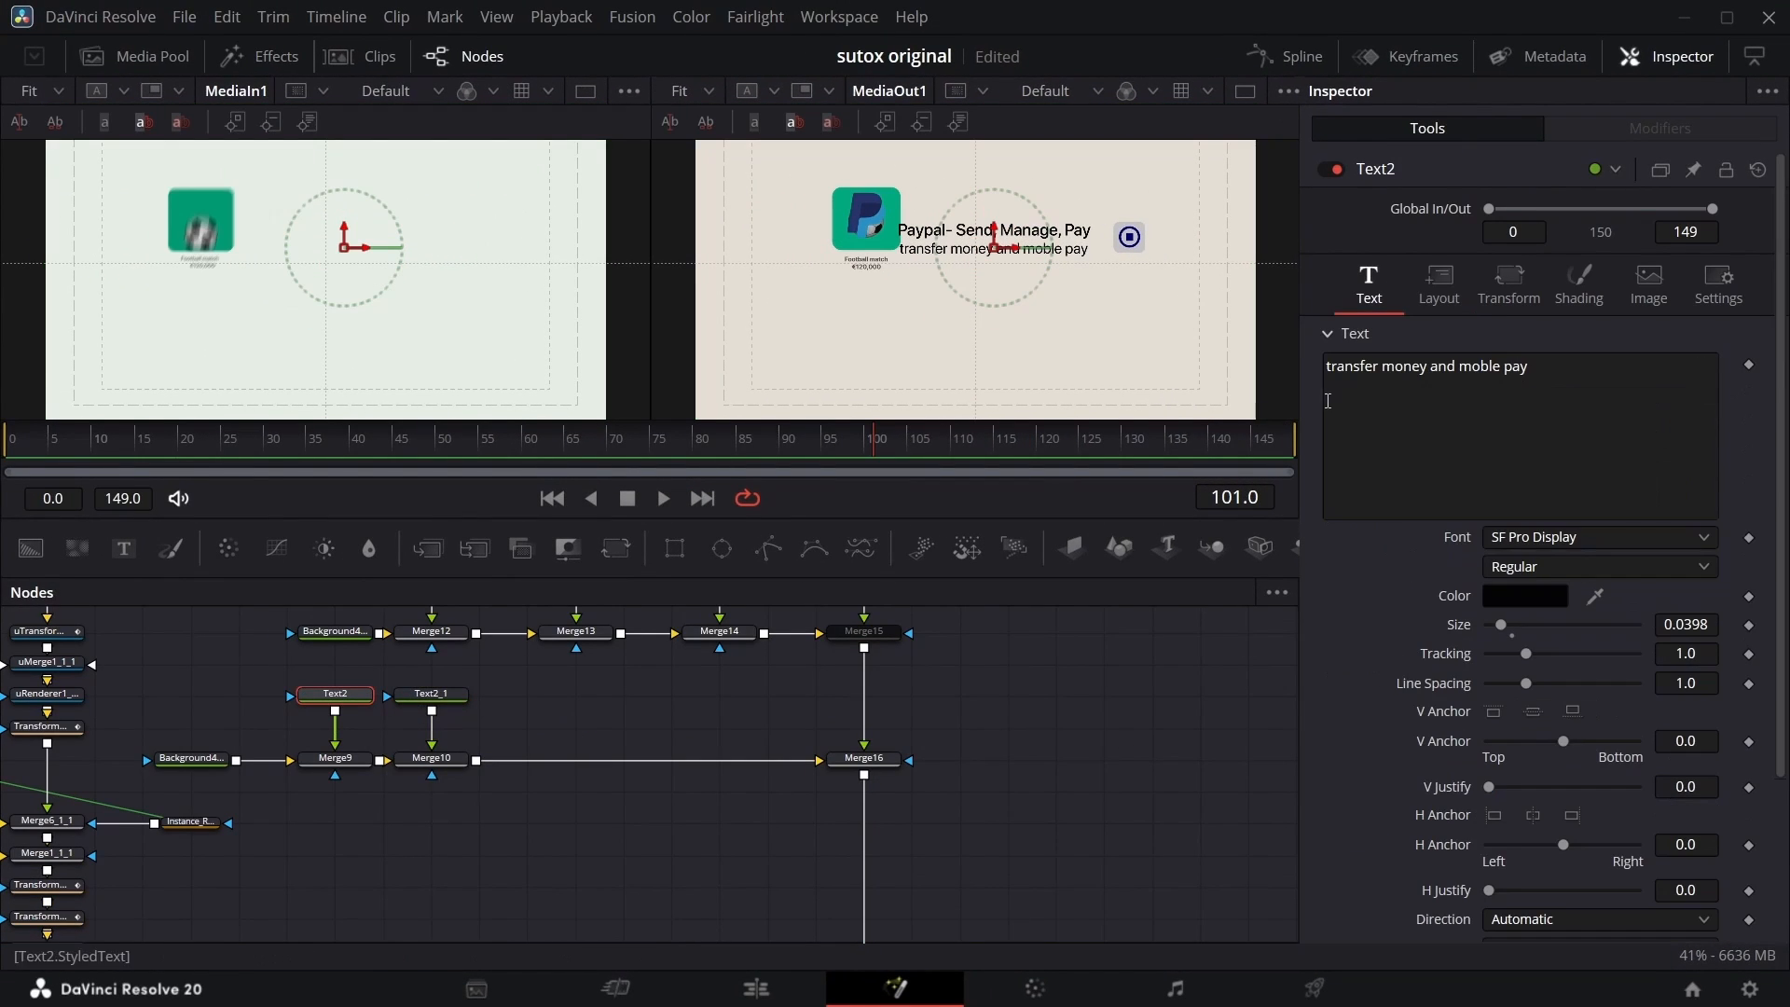
{"action": "left_click", "coordinate": [1579, 281]}
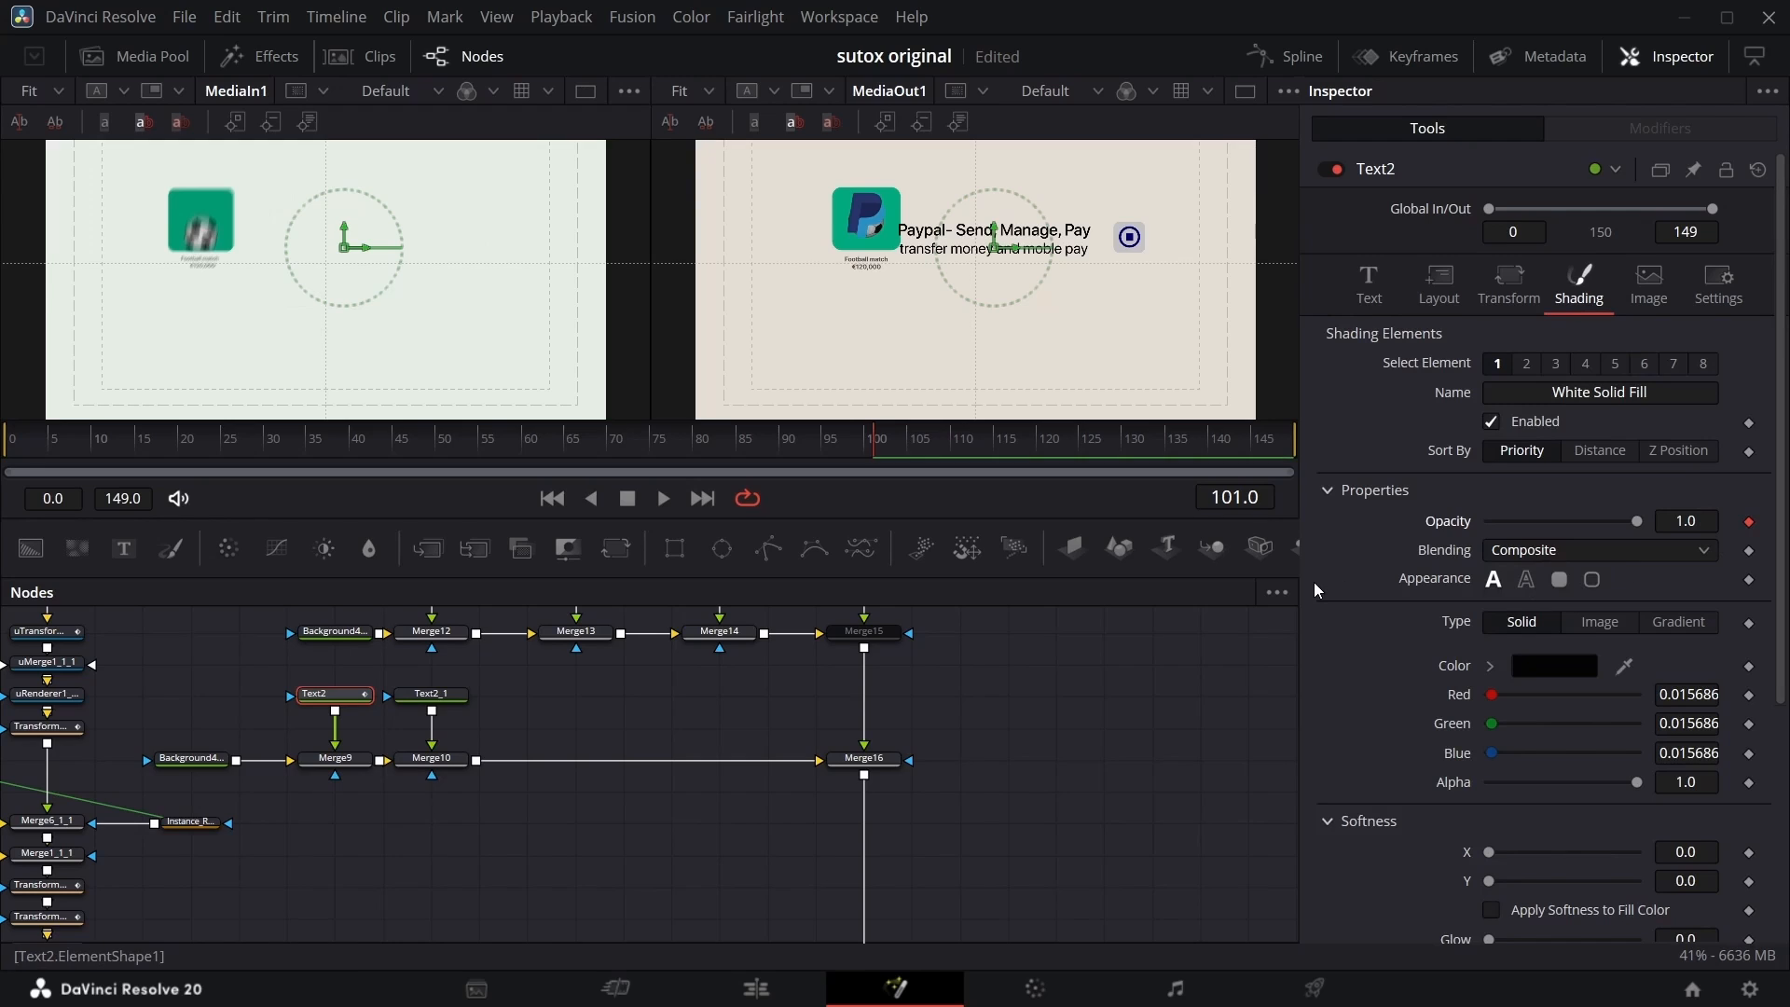
{"action": "key", "text": "space"}
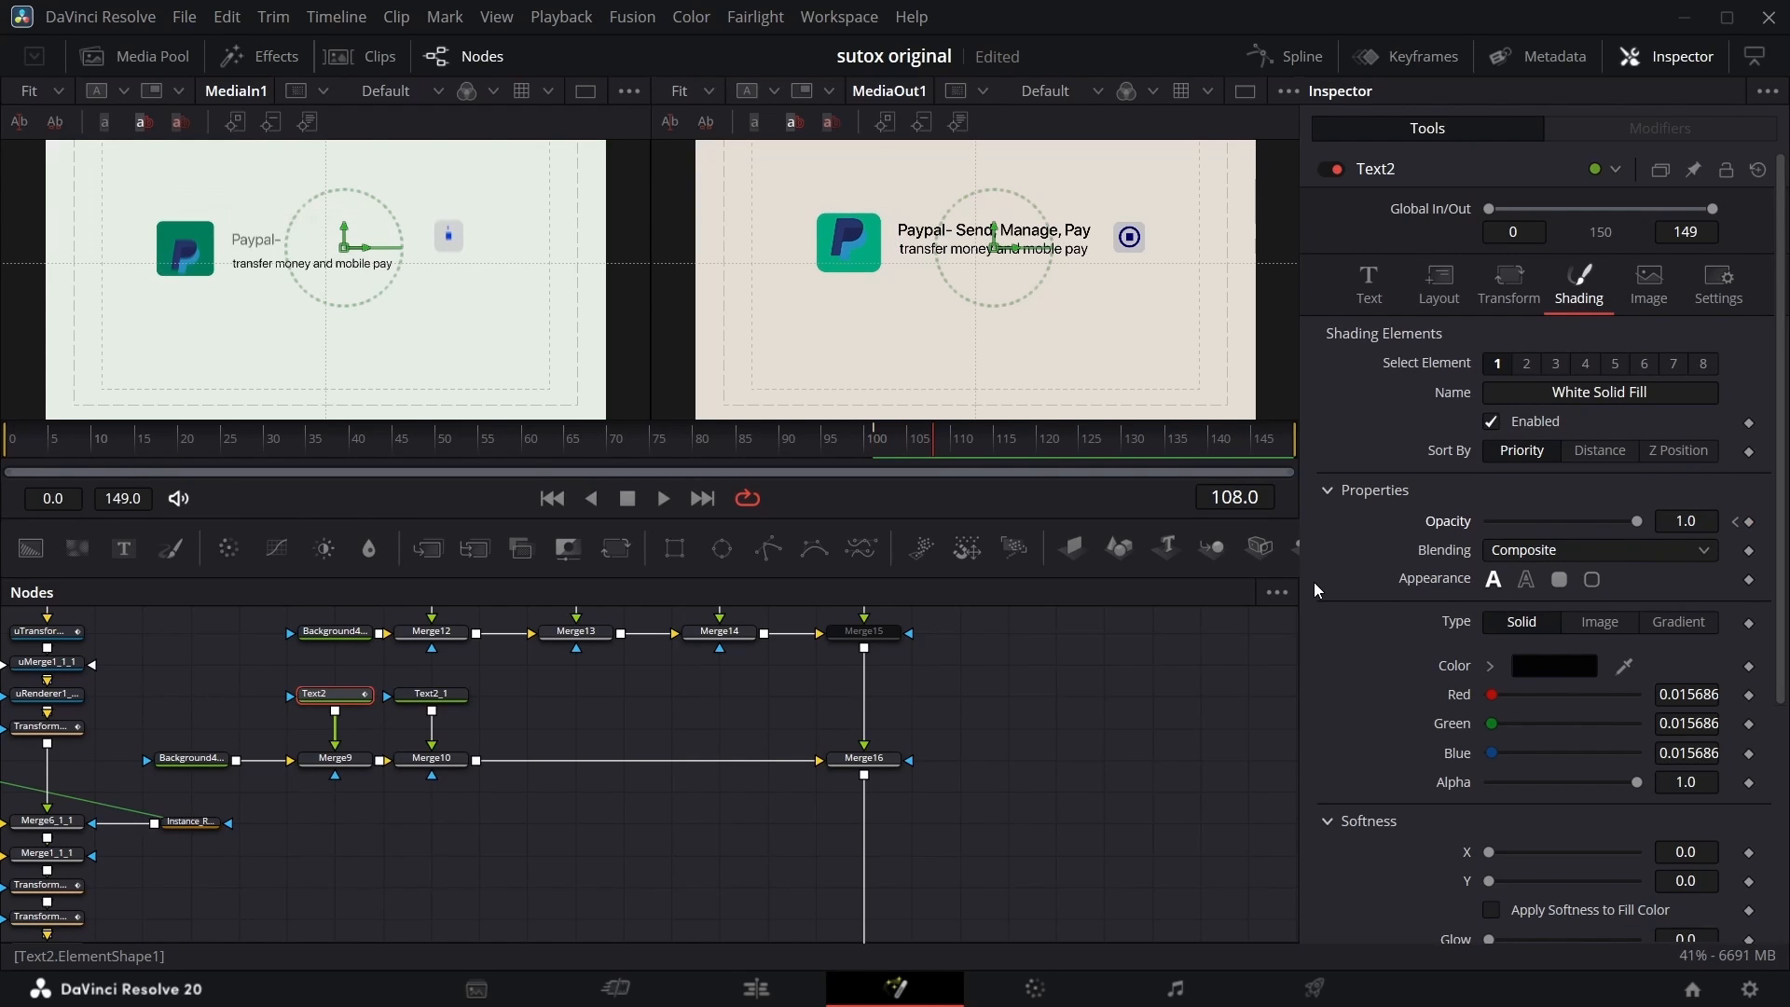
{"action": "key", "text": "Left"}
{"action": "key", "text": "Left"}
{"action": "key", "text": "Left"}
{"action": "left_click", "coordinate": [1750, 521]}
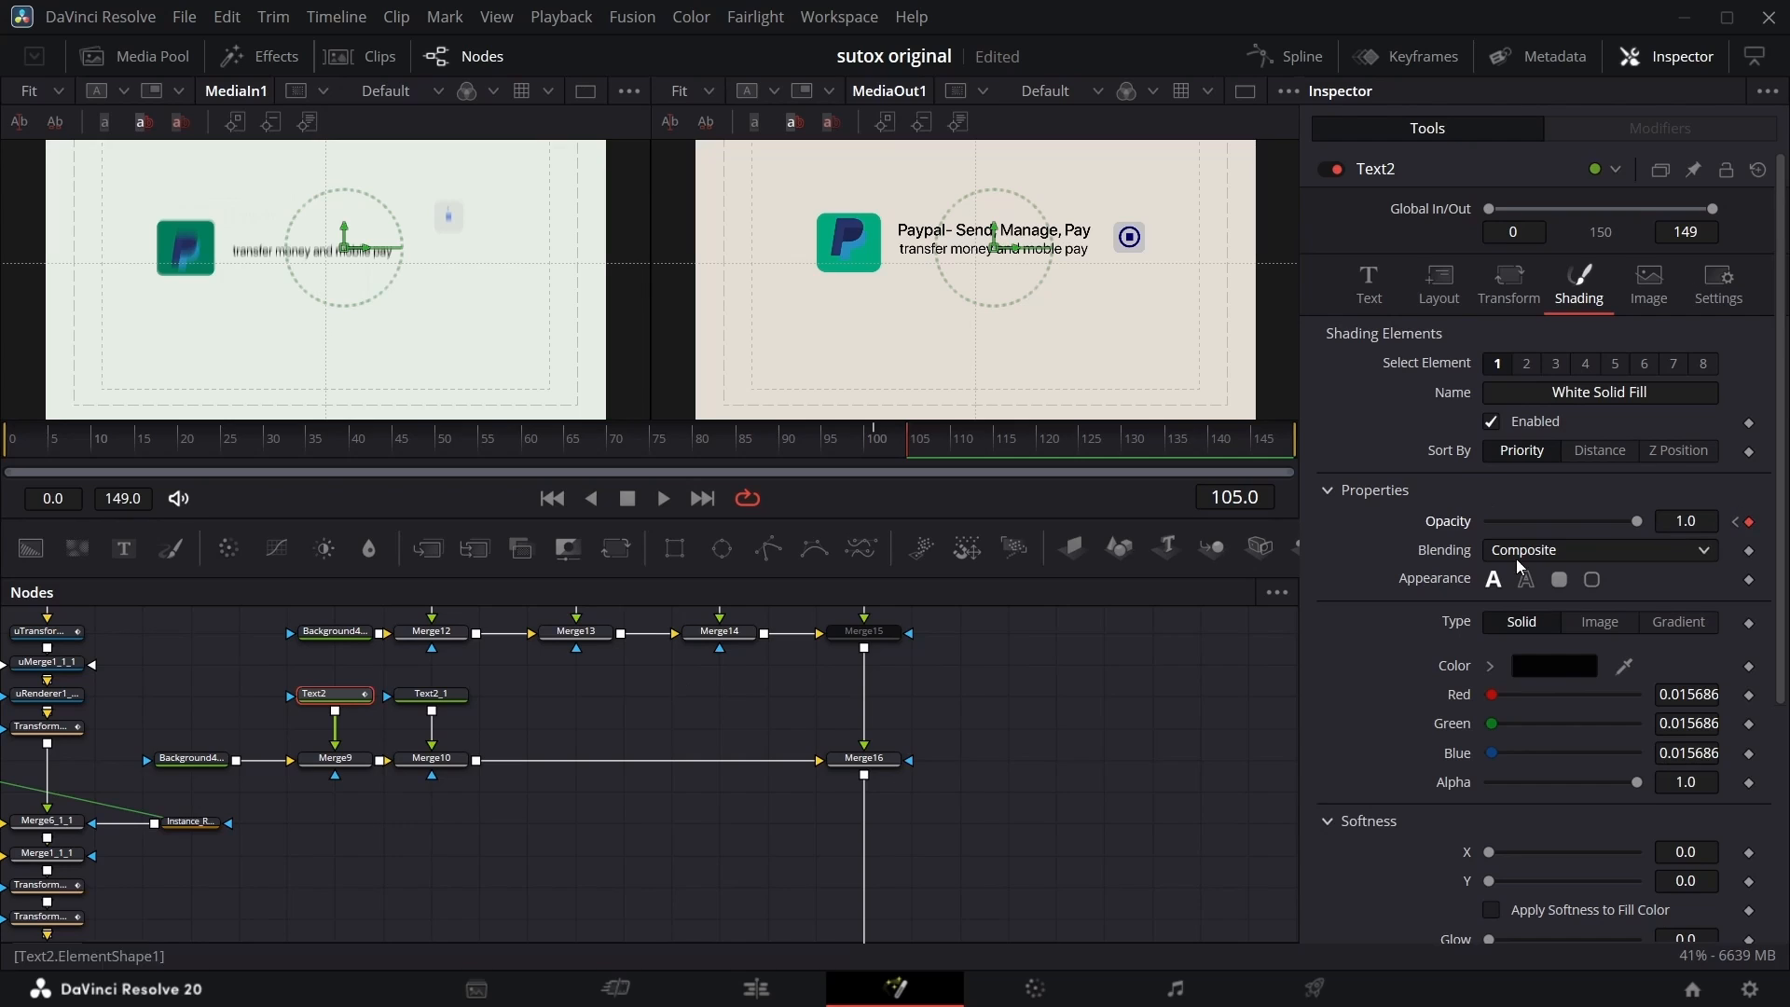
Keyframe Text2's layout center at its current position on frame 115.
{"action": "left_click", "coordinate": [1452, 293]}
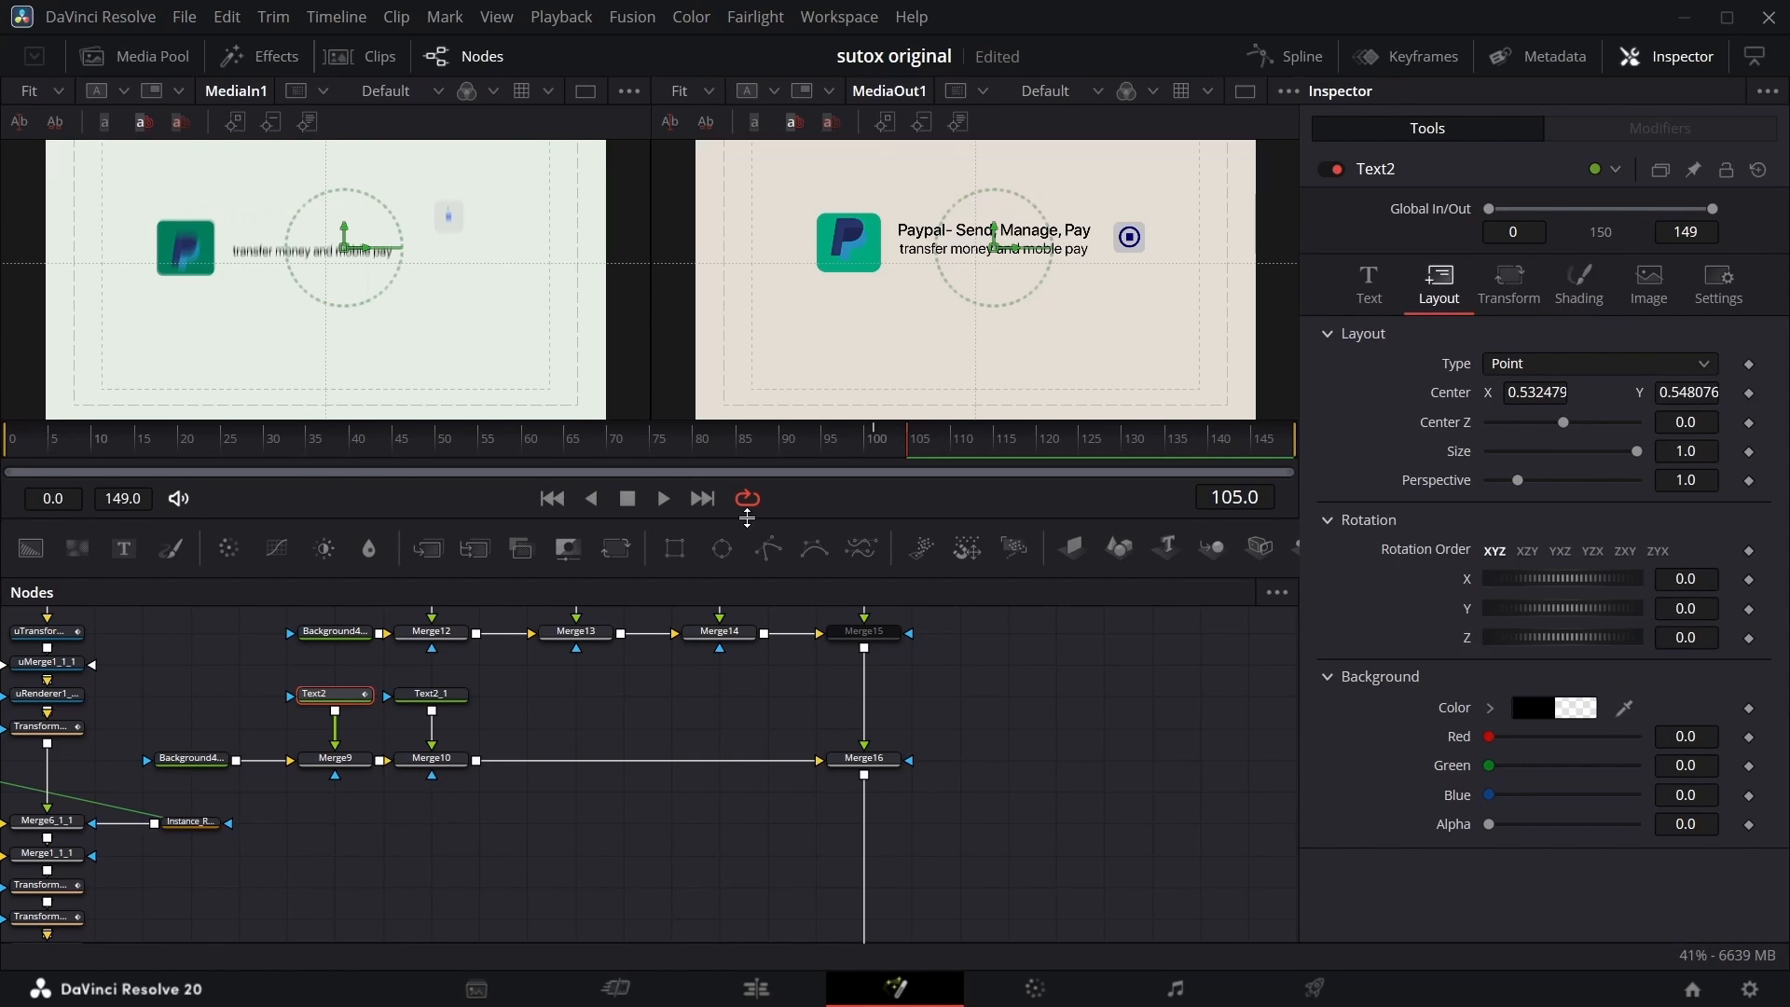
{"action": "key", "text": "Right"}
{"action": "key", "text": "Right"}
{"action": "key", "text": "Right"}
{"action": "key", "text": "Right"}
{"action": "key", "text": "Right"}
{"action": "key", "text": "Right"}
{"action": "key", "text": "Right"}
{"action": "key", "text": "Right"}
{"action": "key", "text": "Right"}
{"action": "key", "text": "Right"}
{"action": "left_click", "coordinate": [1749, 392]}
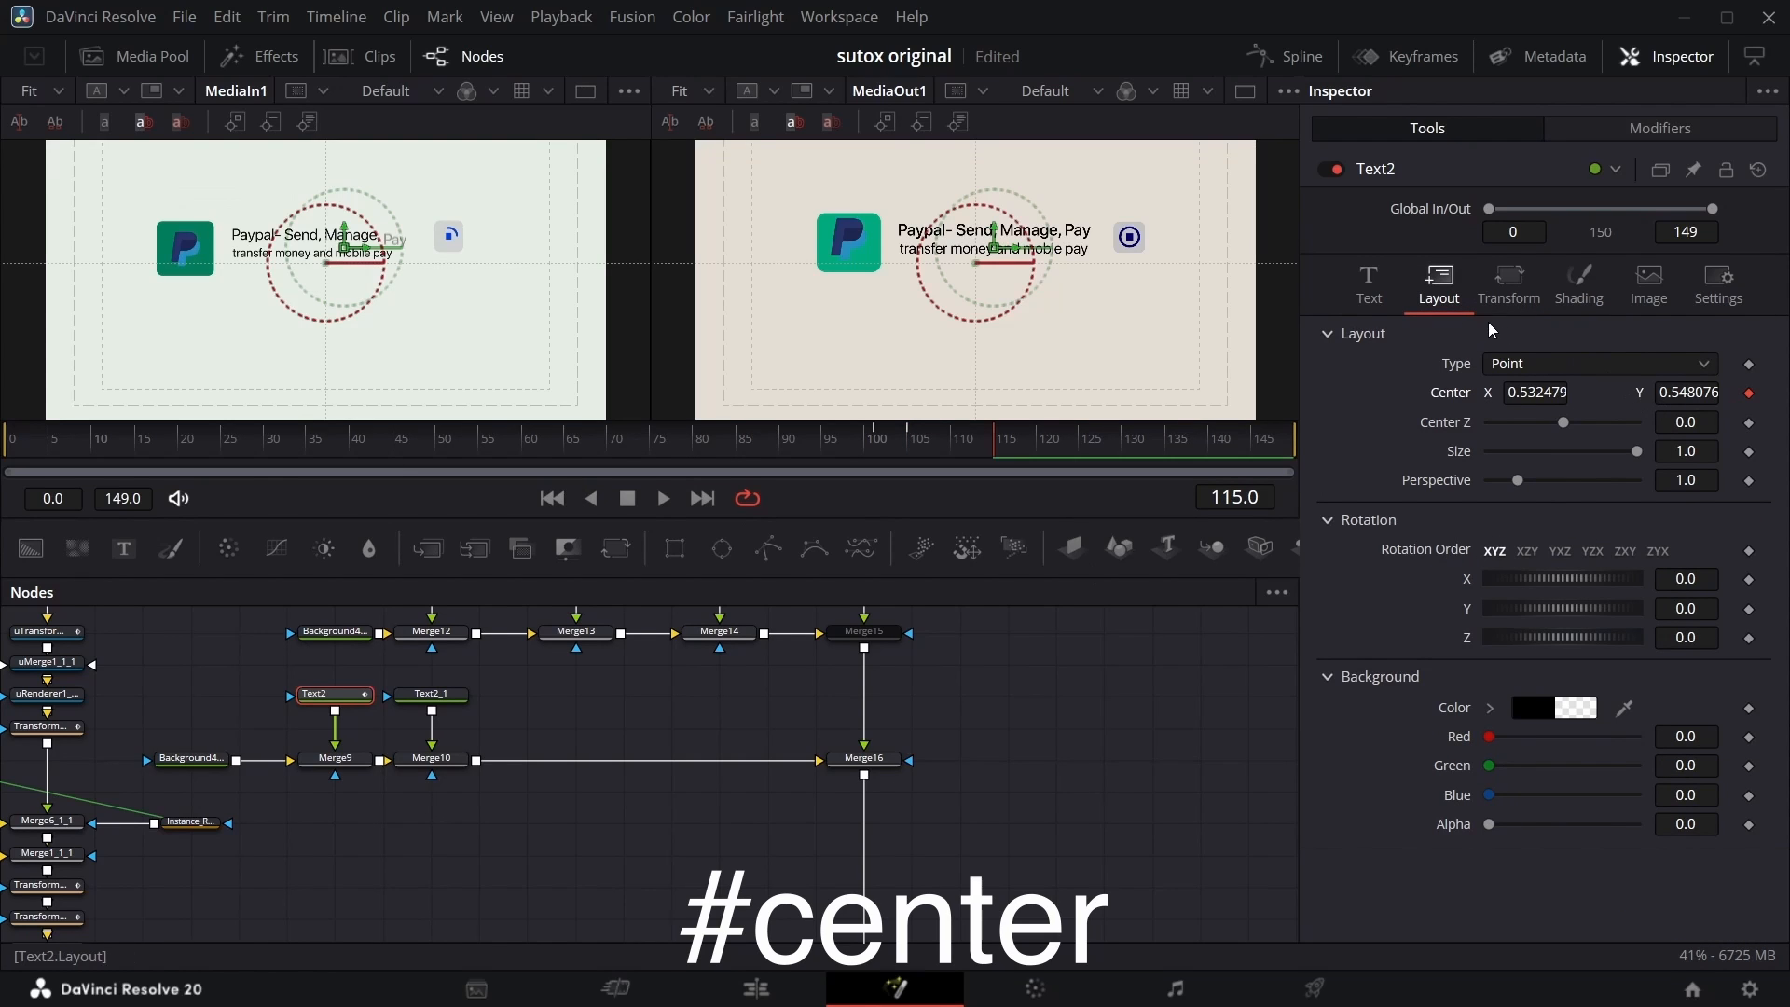
On frame 101, keyframe Text2's center raised above the headline and set its opacity to 0.
{"action": "left_click_drag", "start_coordinate": [900, 443], "coordinate": [877, 469]}
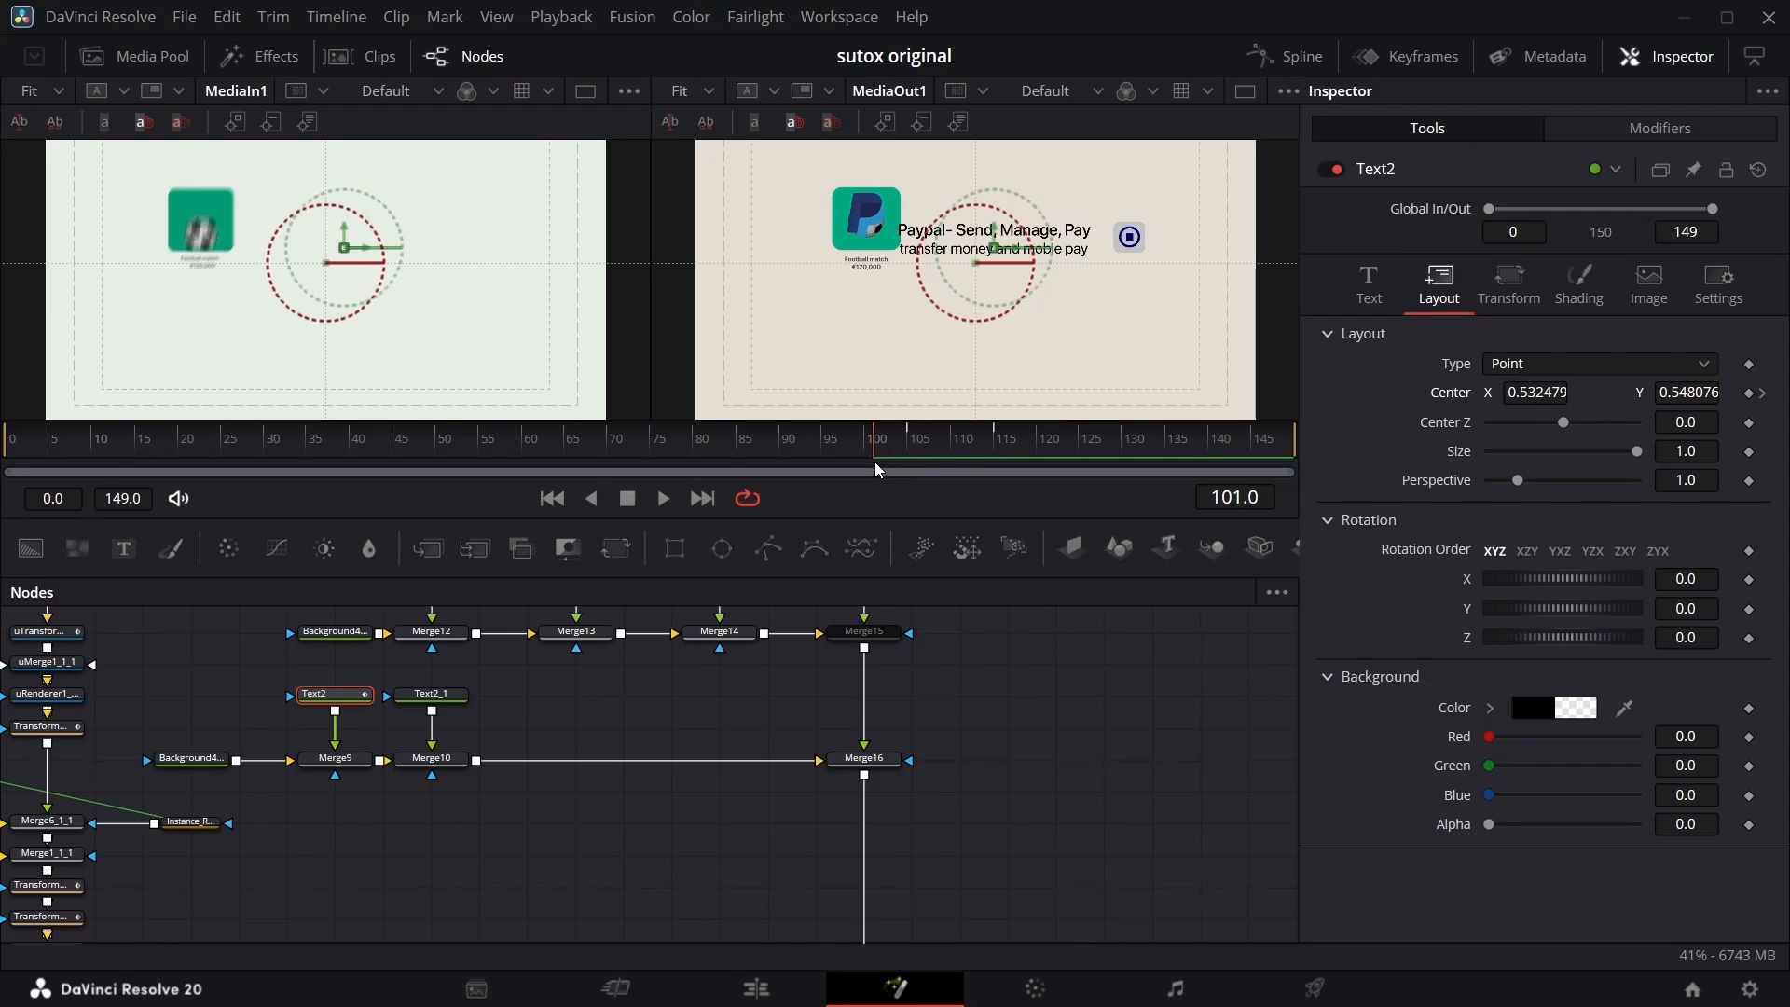
{"action": "left_click", "coordinate": [1749, 392]}
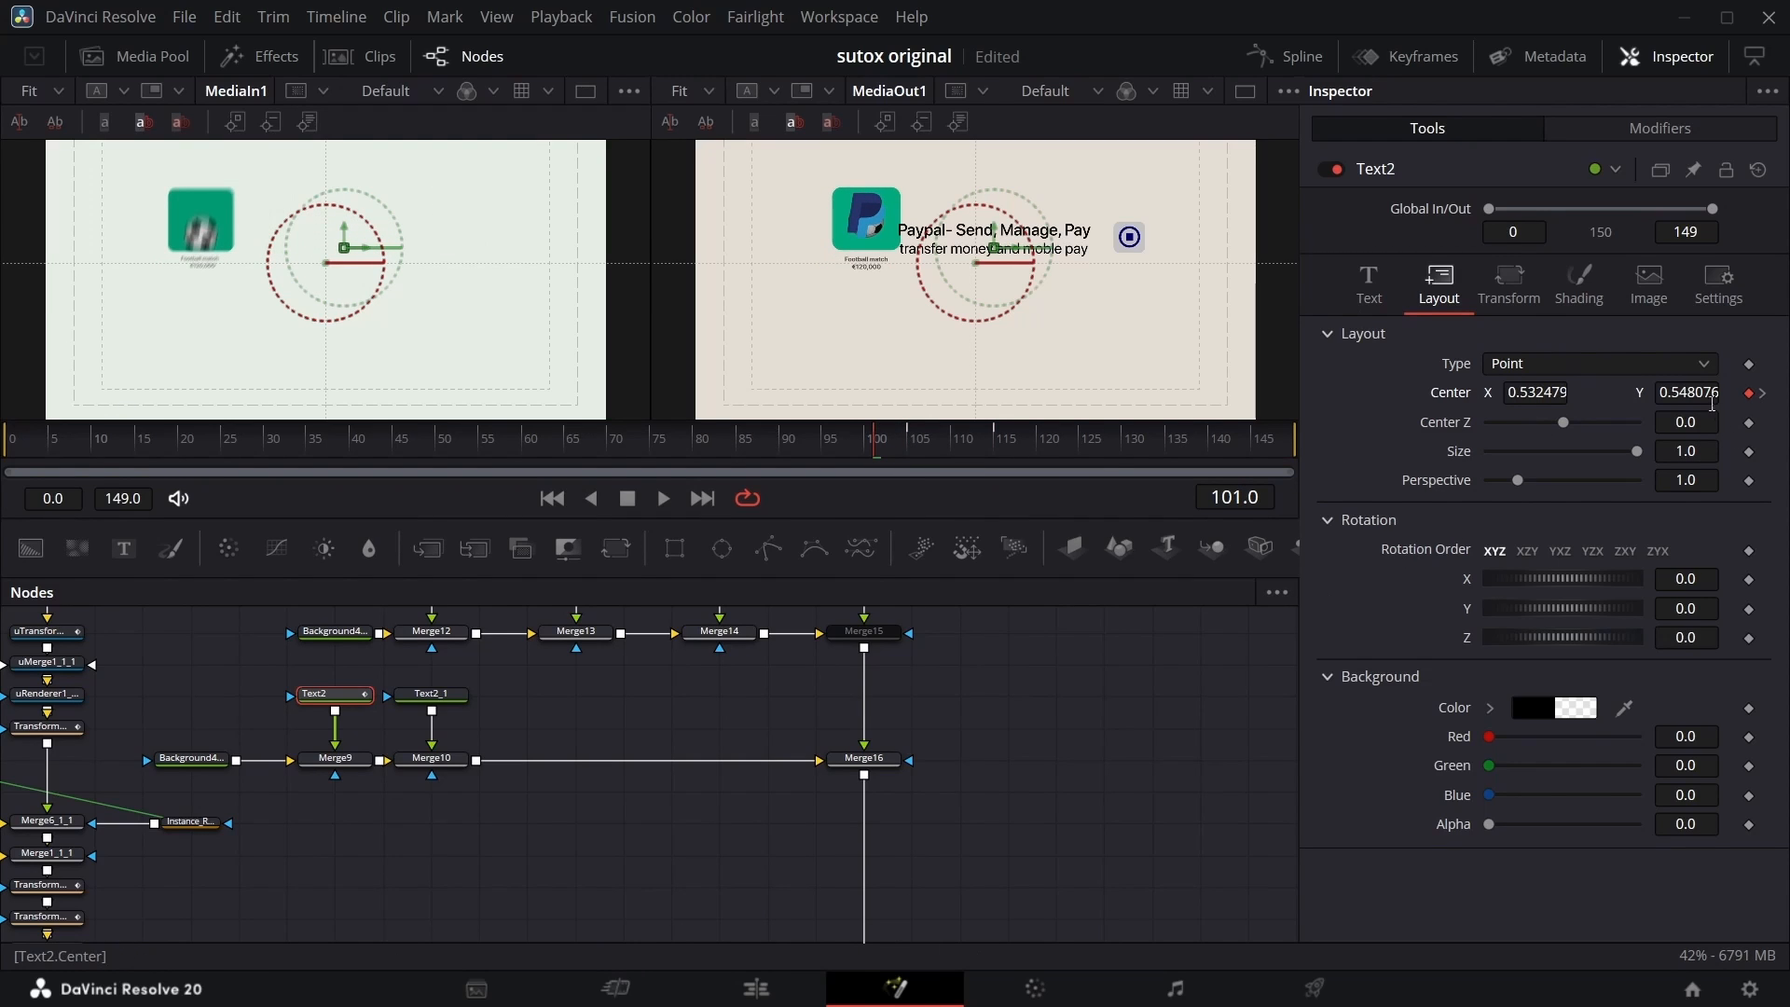
{"action": "left_click_drag", "start_coordinate": [1690, 392], "coordinate": [1737, 392]}
{"action": "left_click", "coordinate": [1579, 282]}
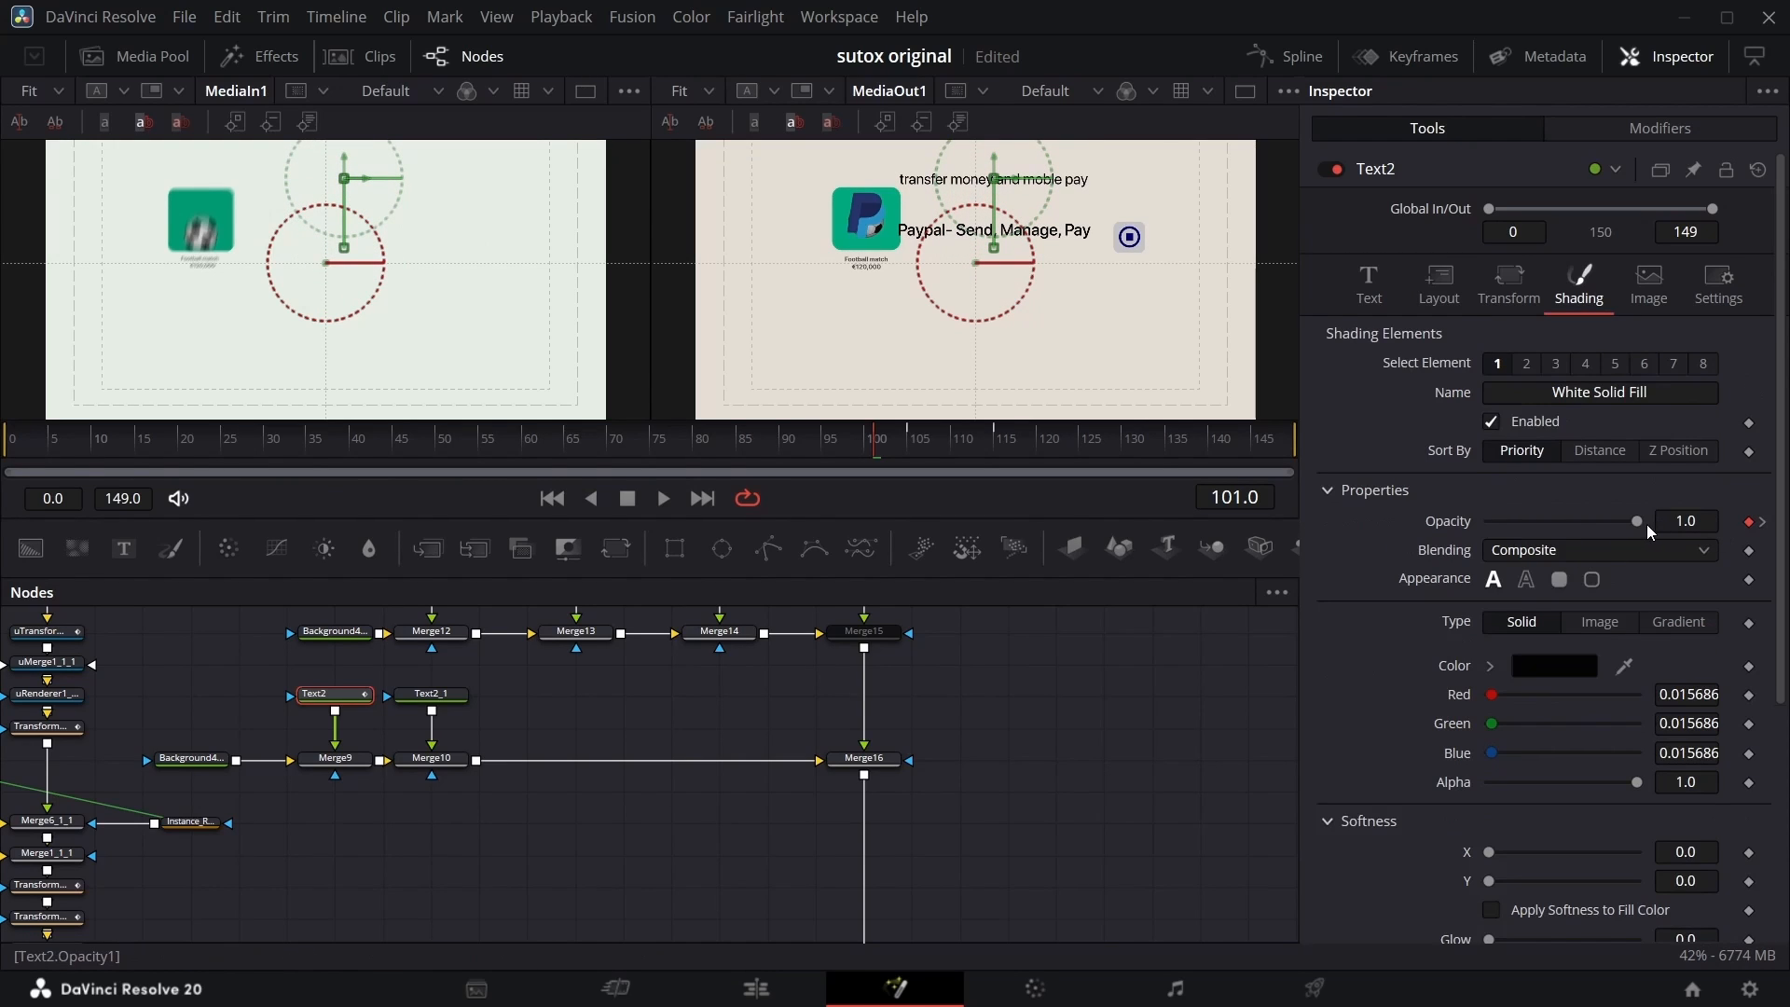
{"action": "left_click_drag", "start_coordinate": [1641, 519], "coordinate": [1489, 521]}
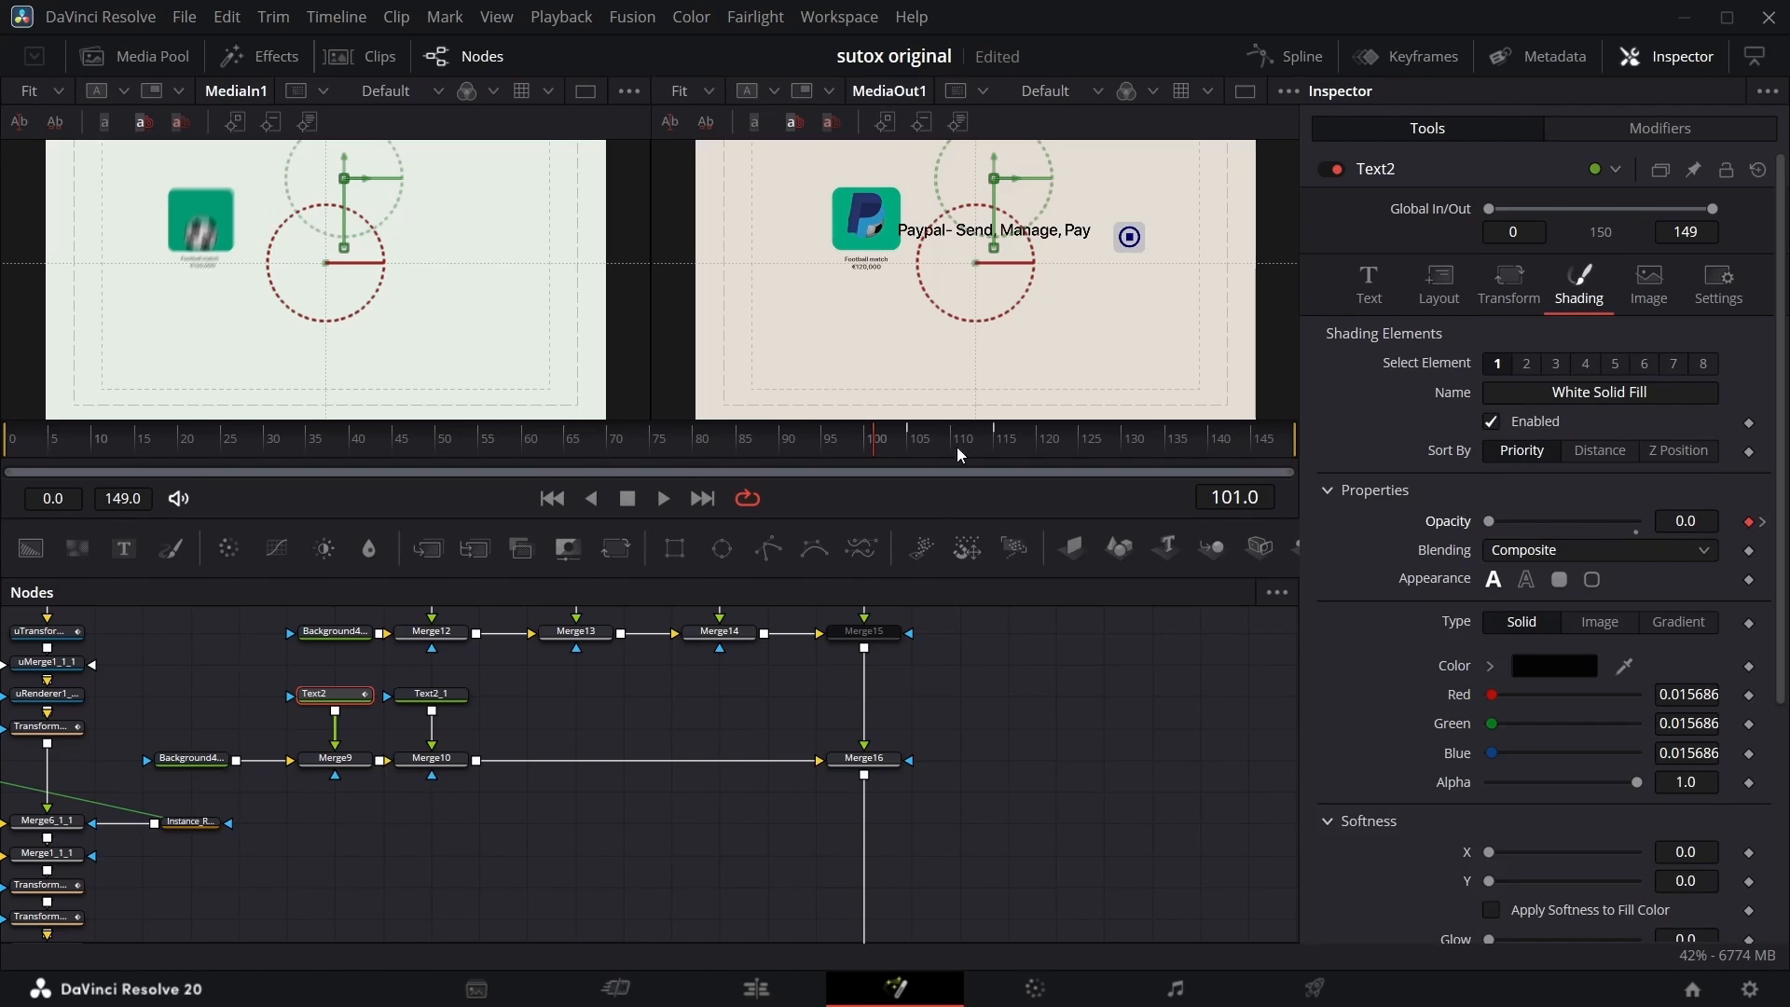
Show Text2's opacity curve in the spline editor and smooth all of its keyframes.
{"action": "key", "text": "F8"}
{"action": "left_click", "coordinate": [718, 736]}
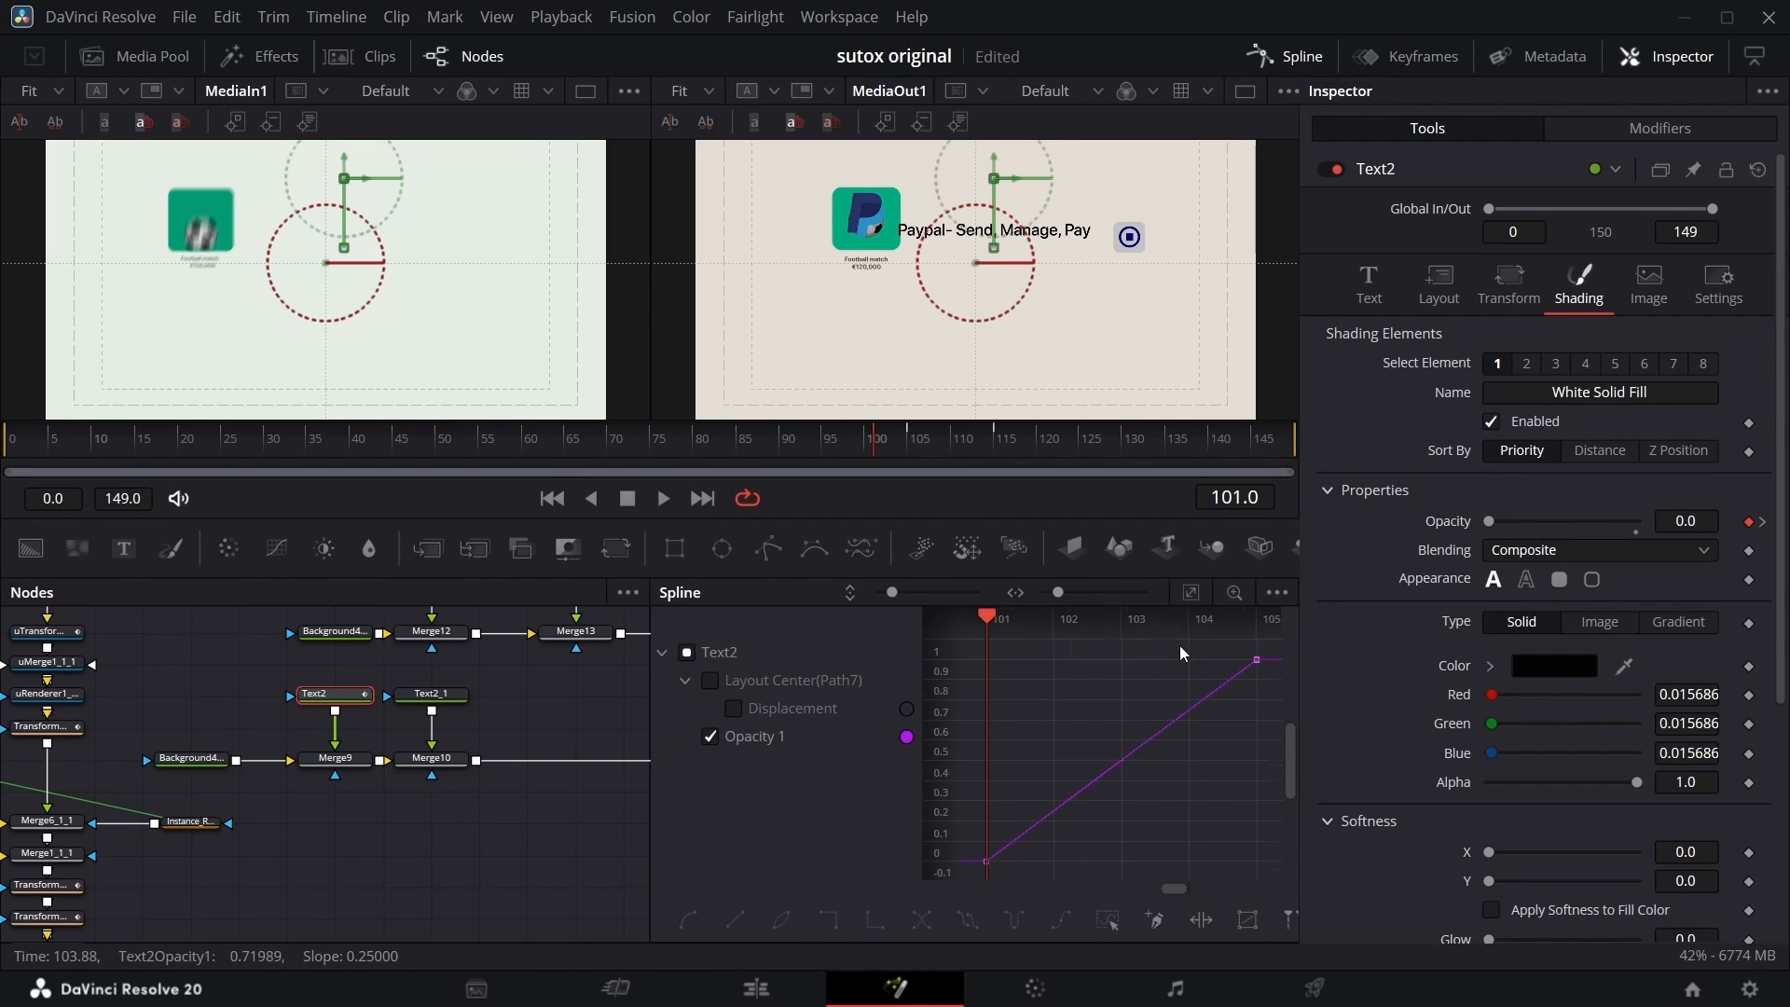
{"action": "left_click", "coordinate": [1108, 921]}
{"action": "key", "text": "s"}
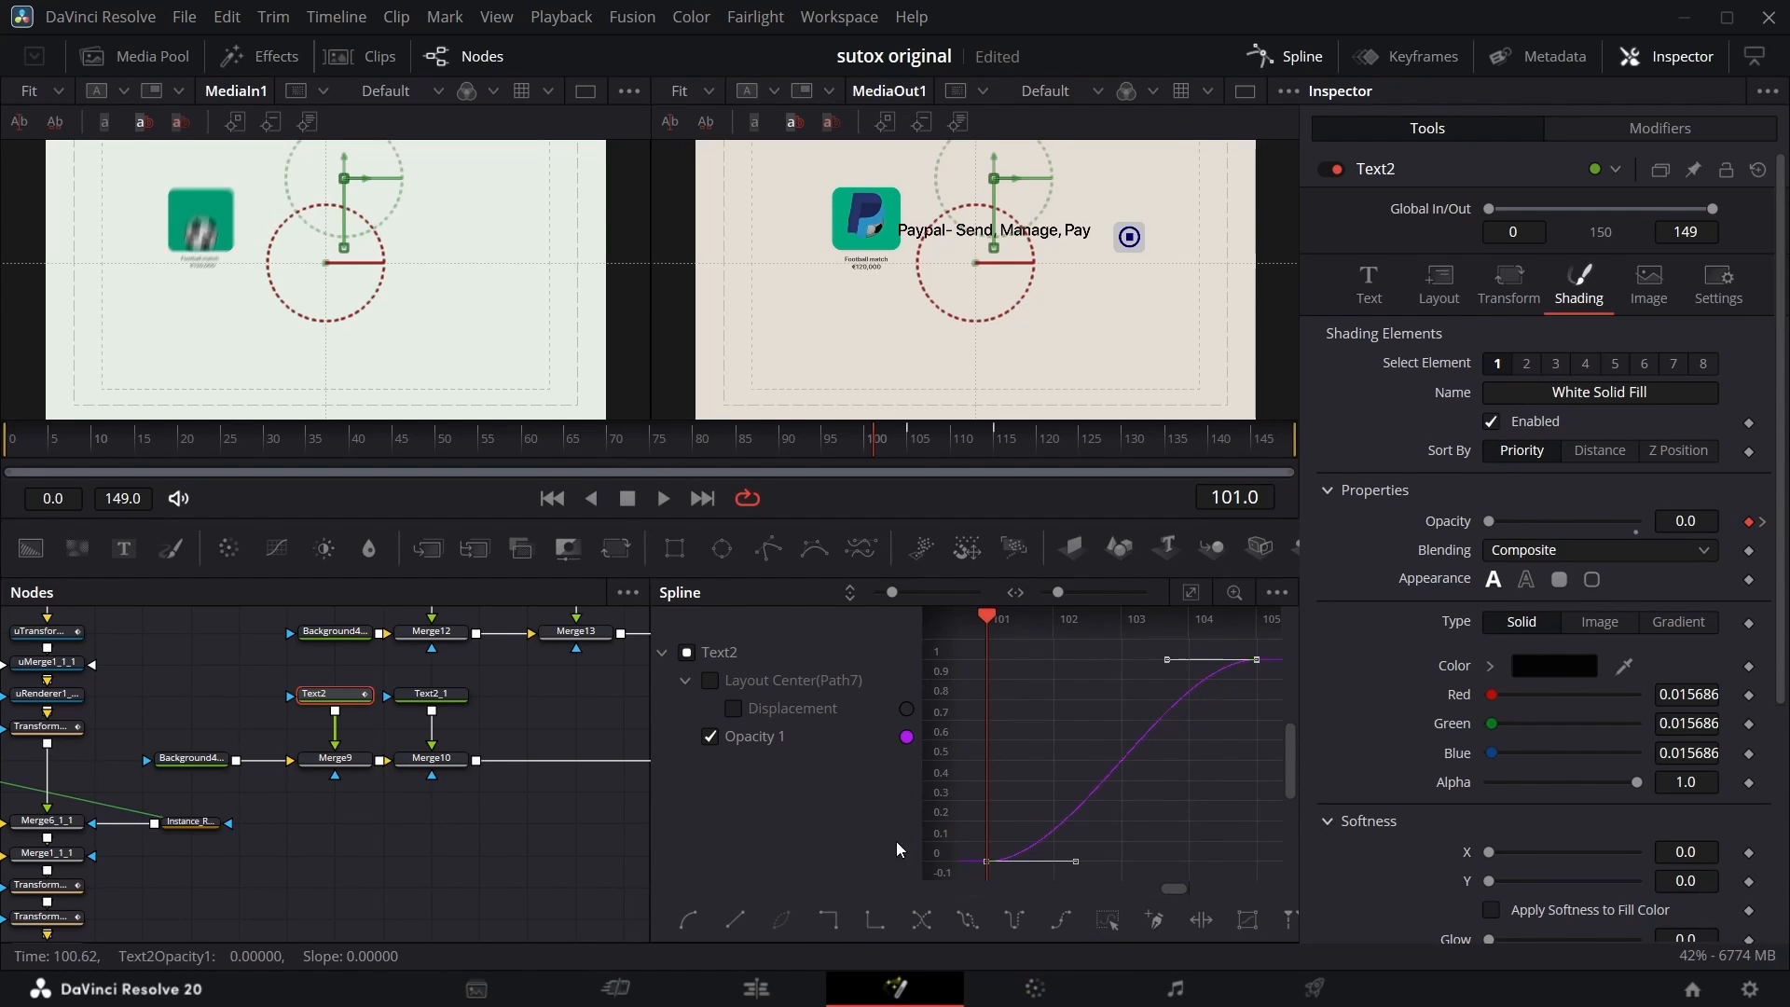
Isolate Text2's center displacement curve and apply Out Back Cubic easing to it.
{"action": "left_click", "coordinate": [710, 680]}
{"action": "left_click", "coordinate": [709, 736]}
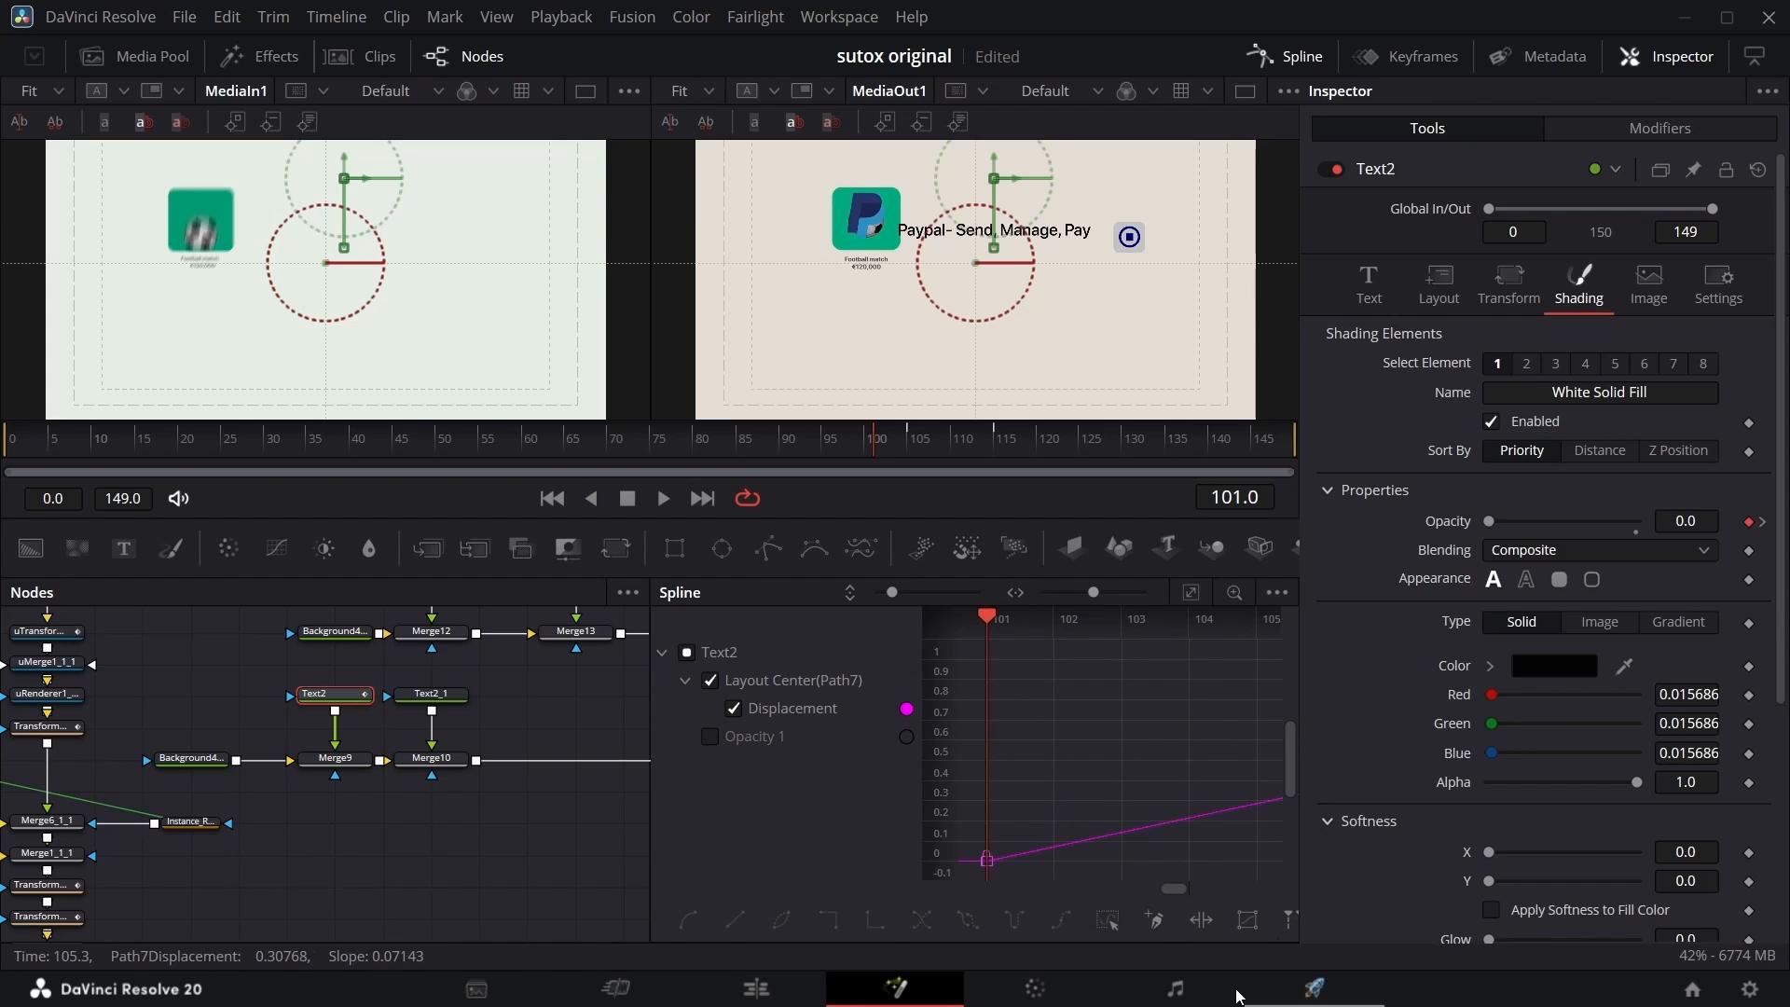
{"action": "scroll", "coordinate": [1072, 793], "scroll_direction": "down", "scroll_amount": 2}
{"action": "right_click", "coordinate": [1152, 680]}
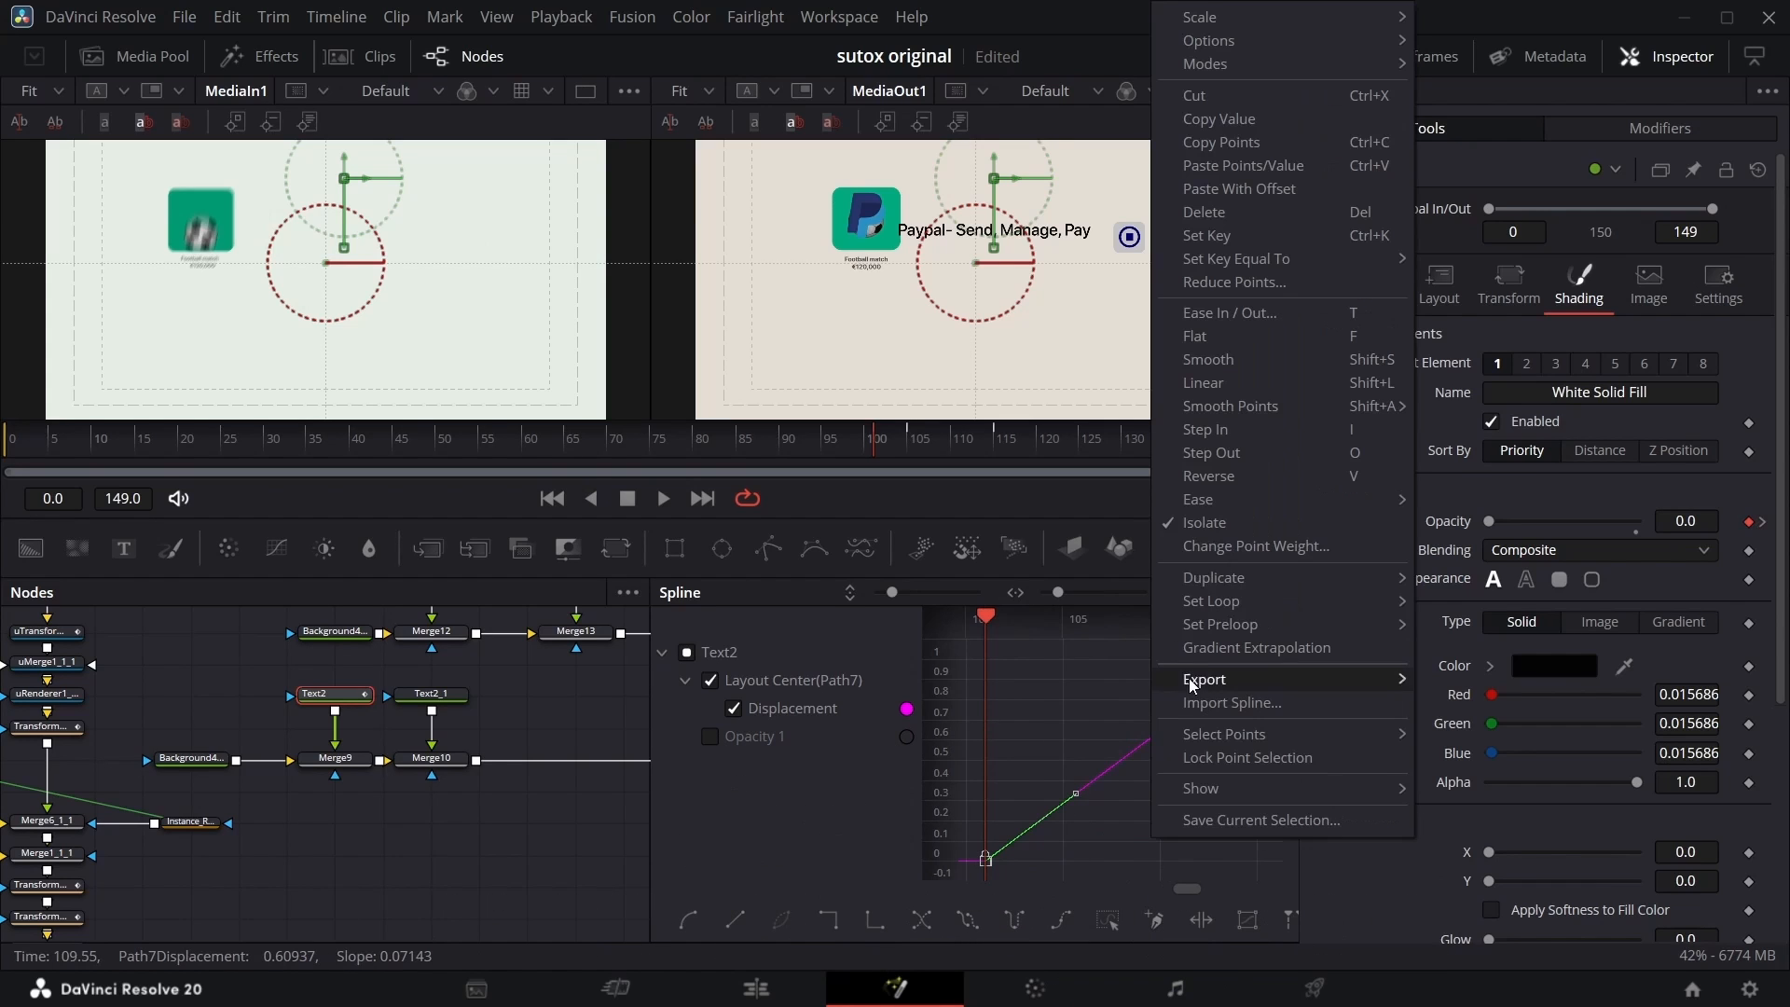
{"action": "mouse_move", "coordinate": [1222, 506]}
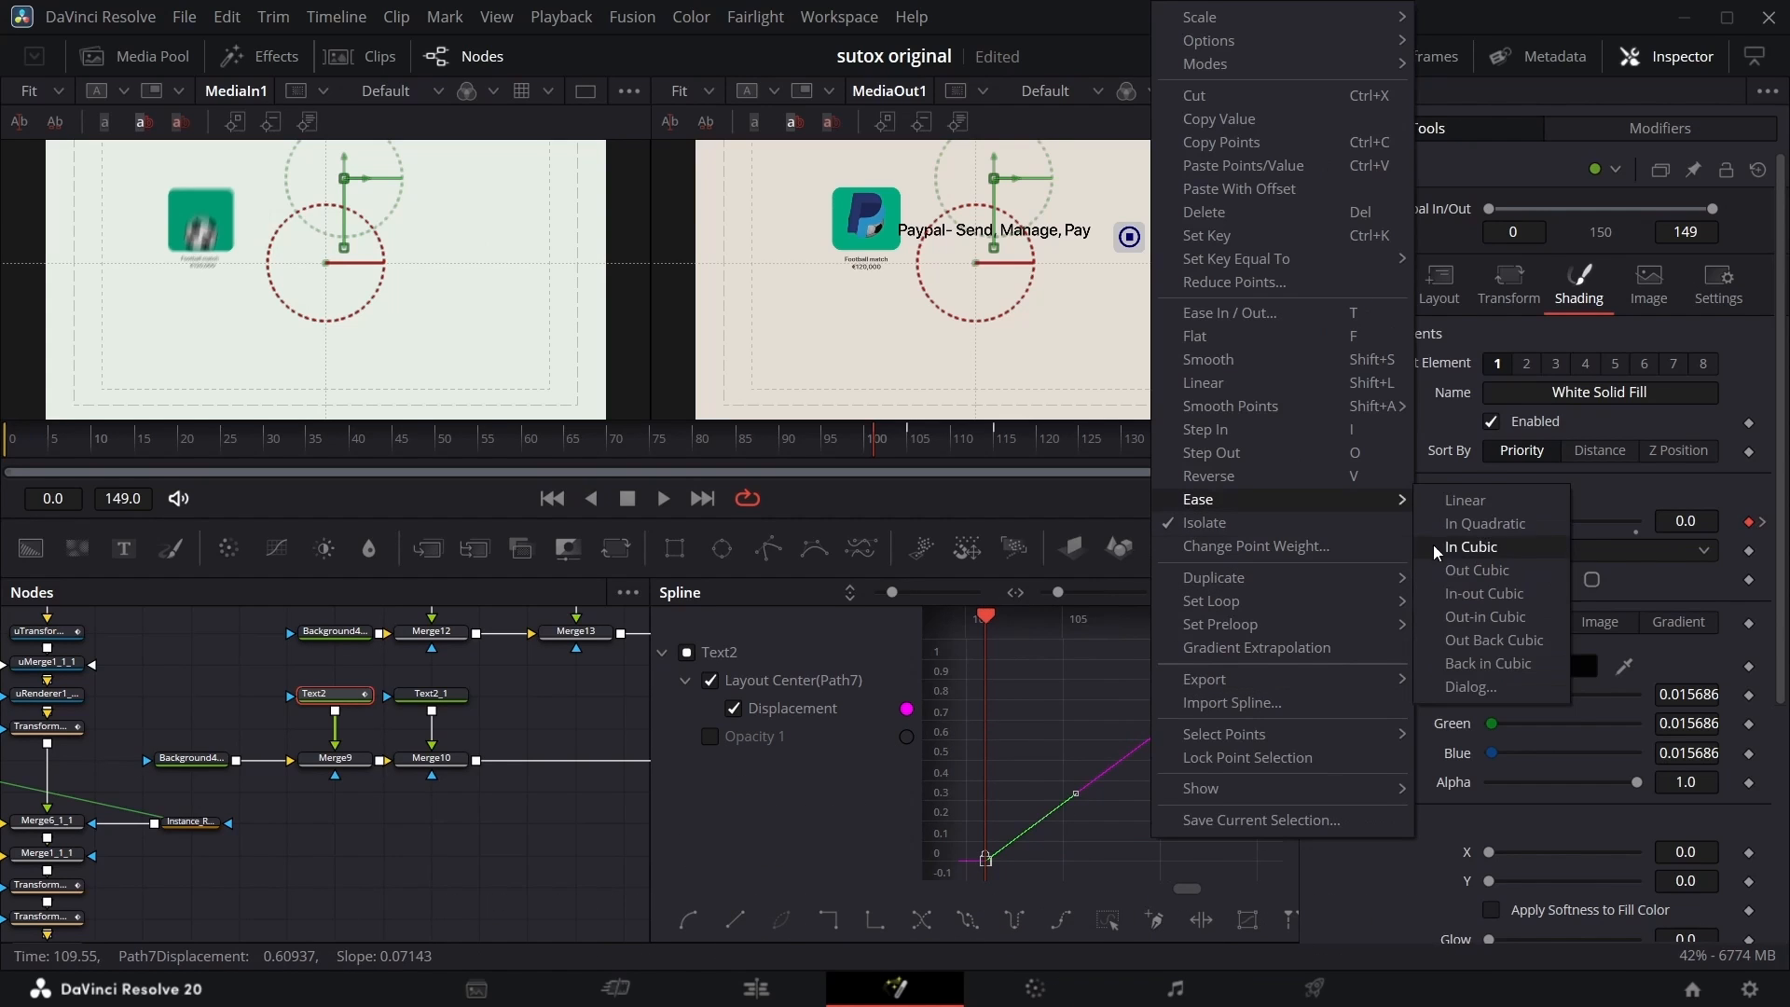
{"action": "left_click", "coordinate": [1474, 641]}
{"action": "left_click", "coordinate": [1191, 595]}
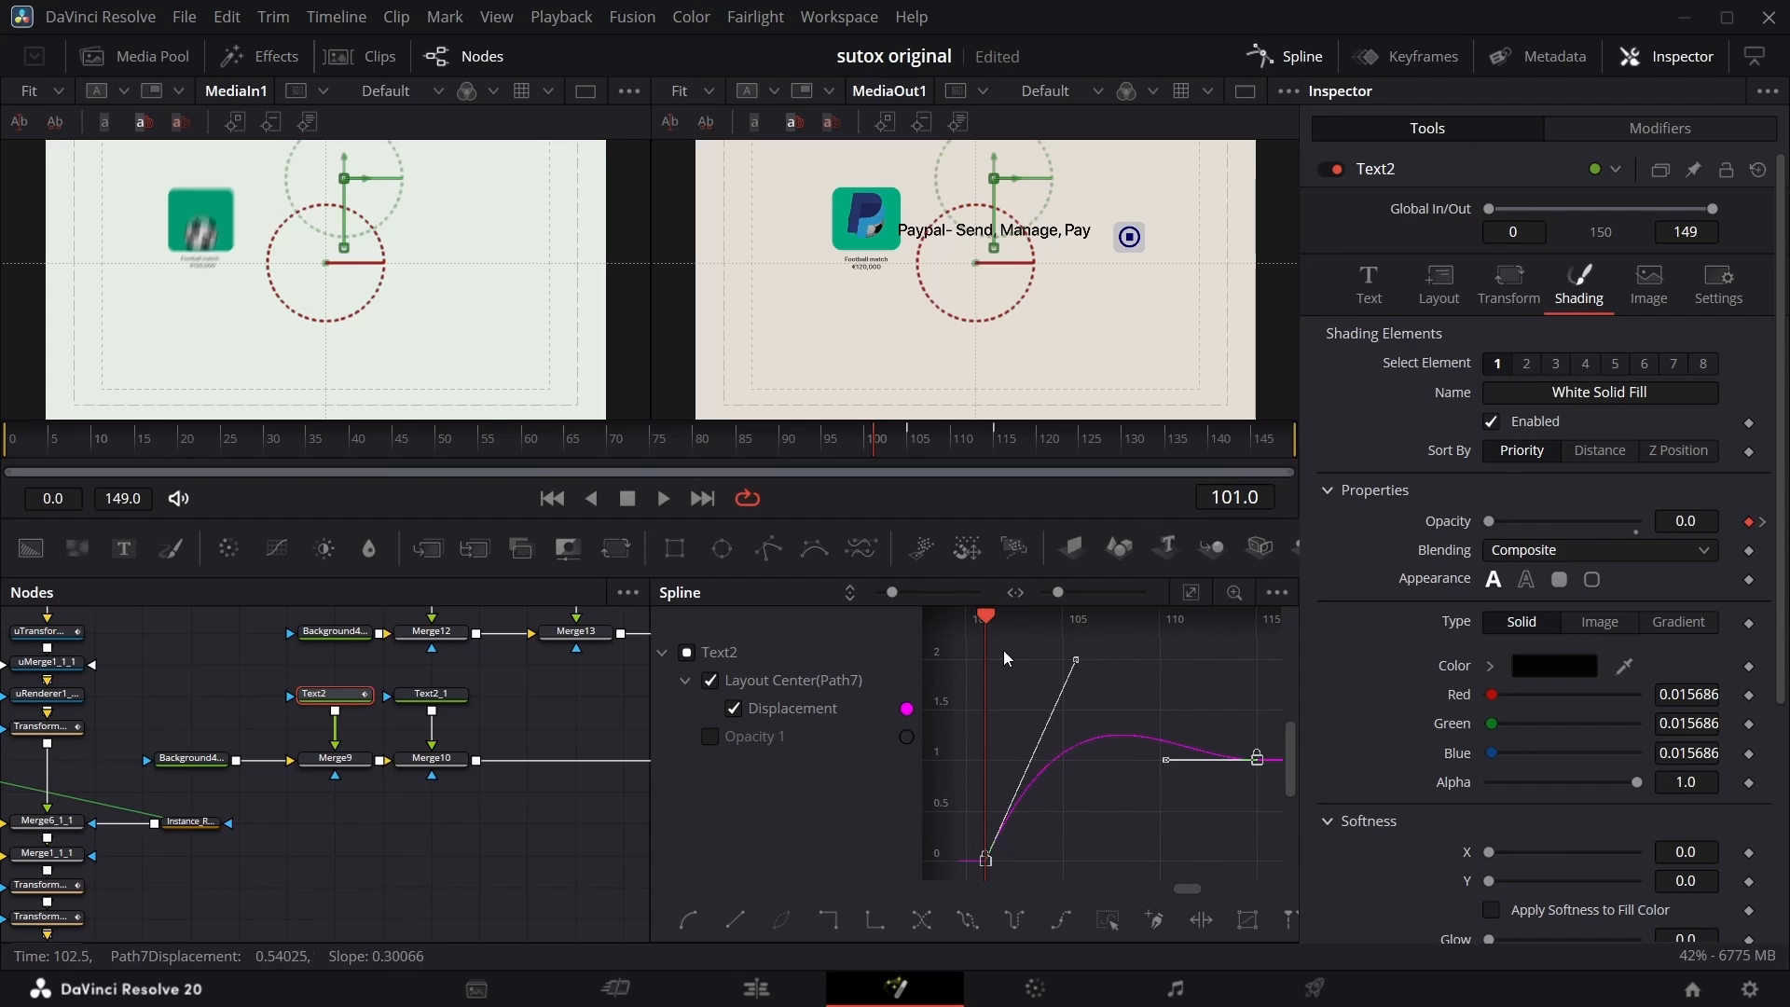
Scrub through Text2's entrance to frame 115 and enable motion blur for Text2.
{"action": "left_click_drag", "start_coordinate": [924, 444], "coordinate": [1007, 455]}
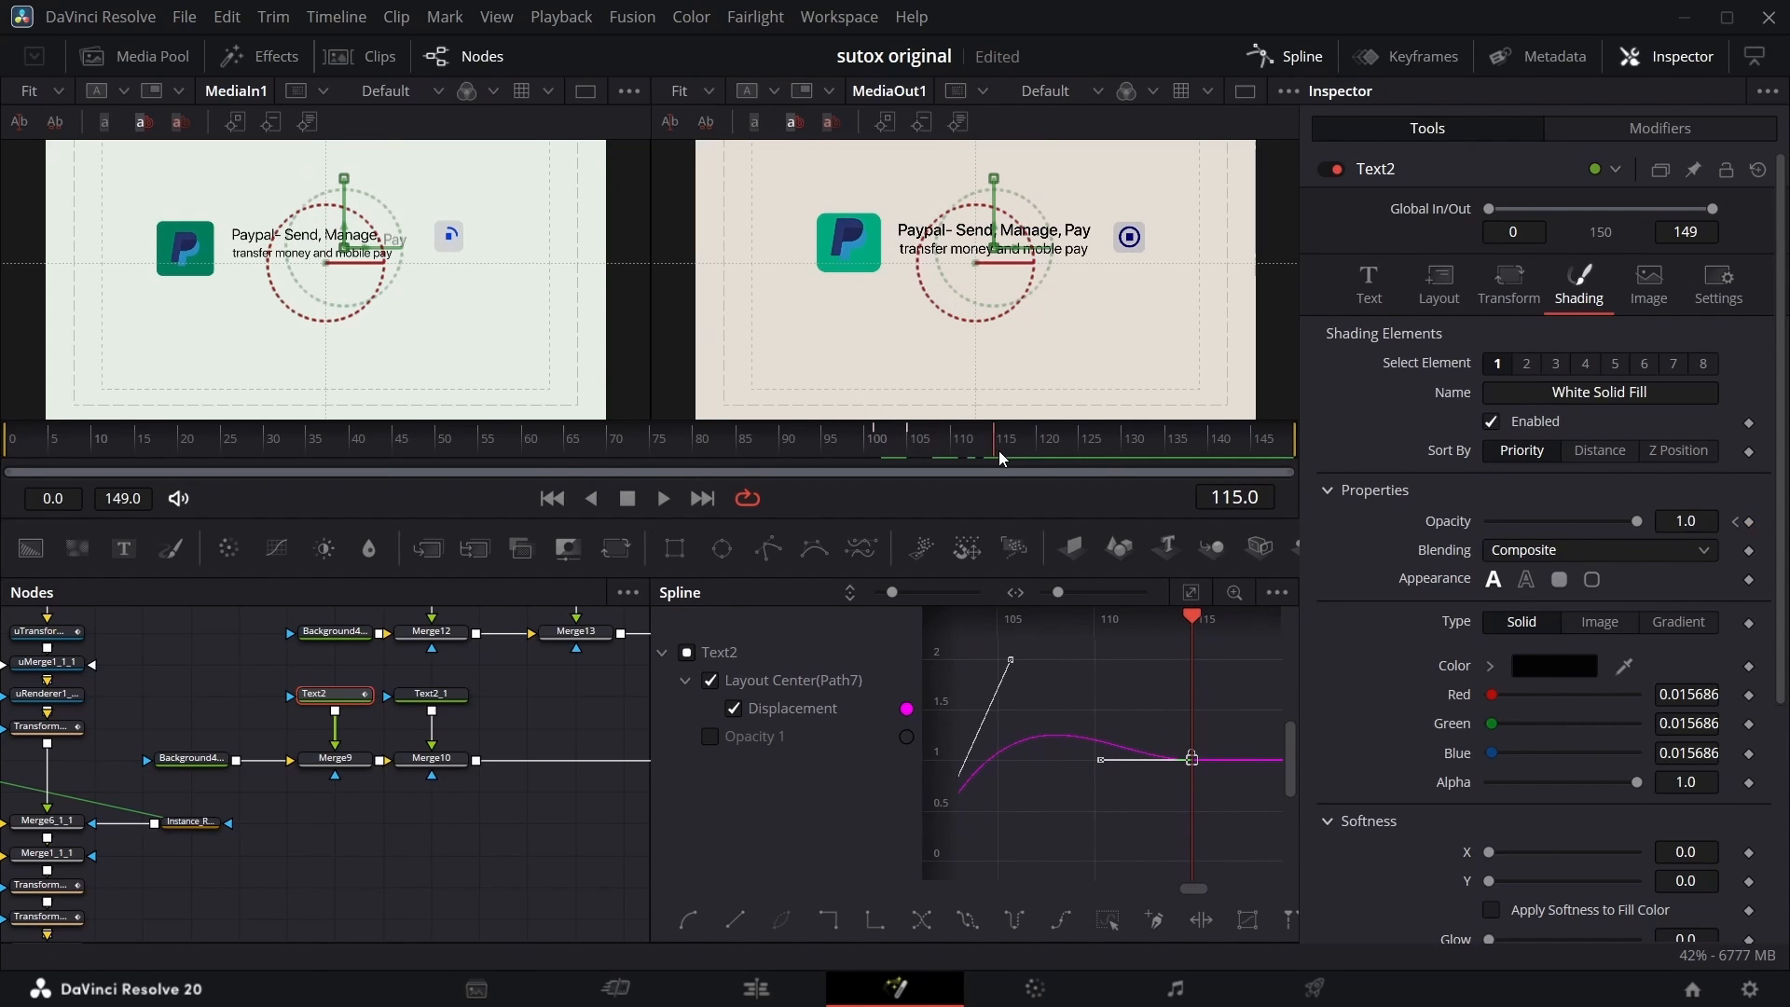
{"action": "left_click", "coordinate": [1718, 284]}
{"action": "left_click", "coordinate": [1492, 436]}
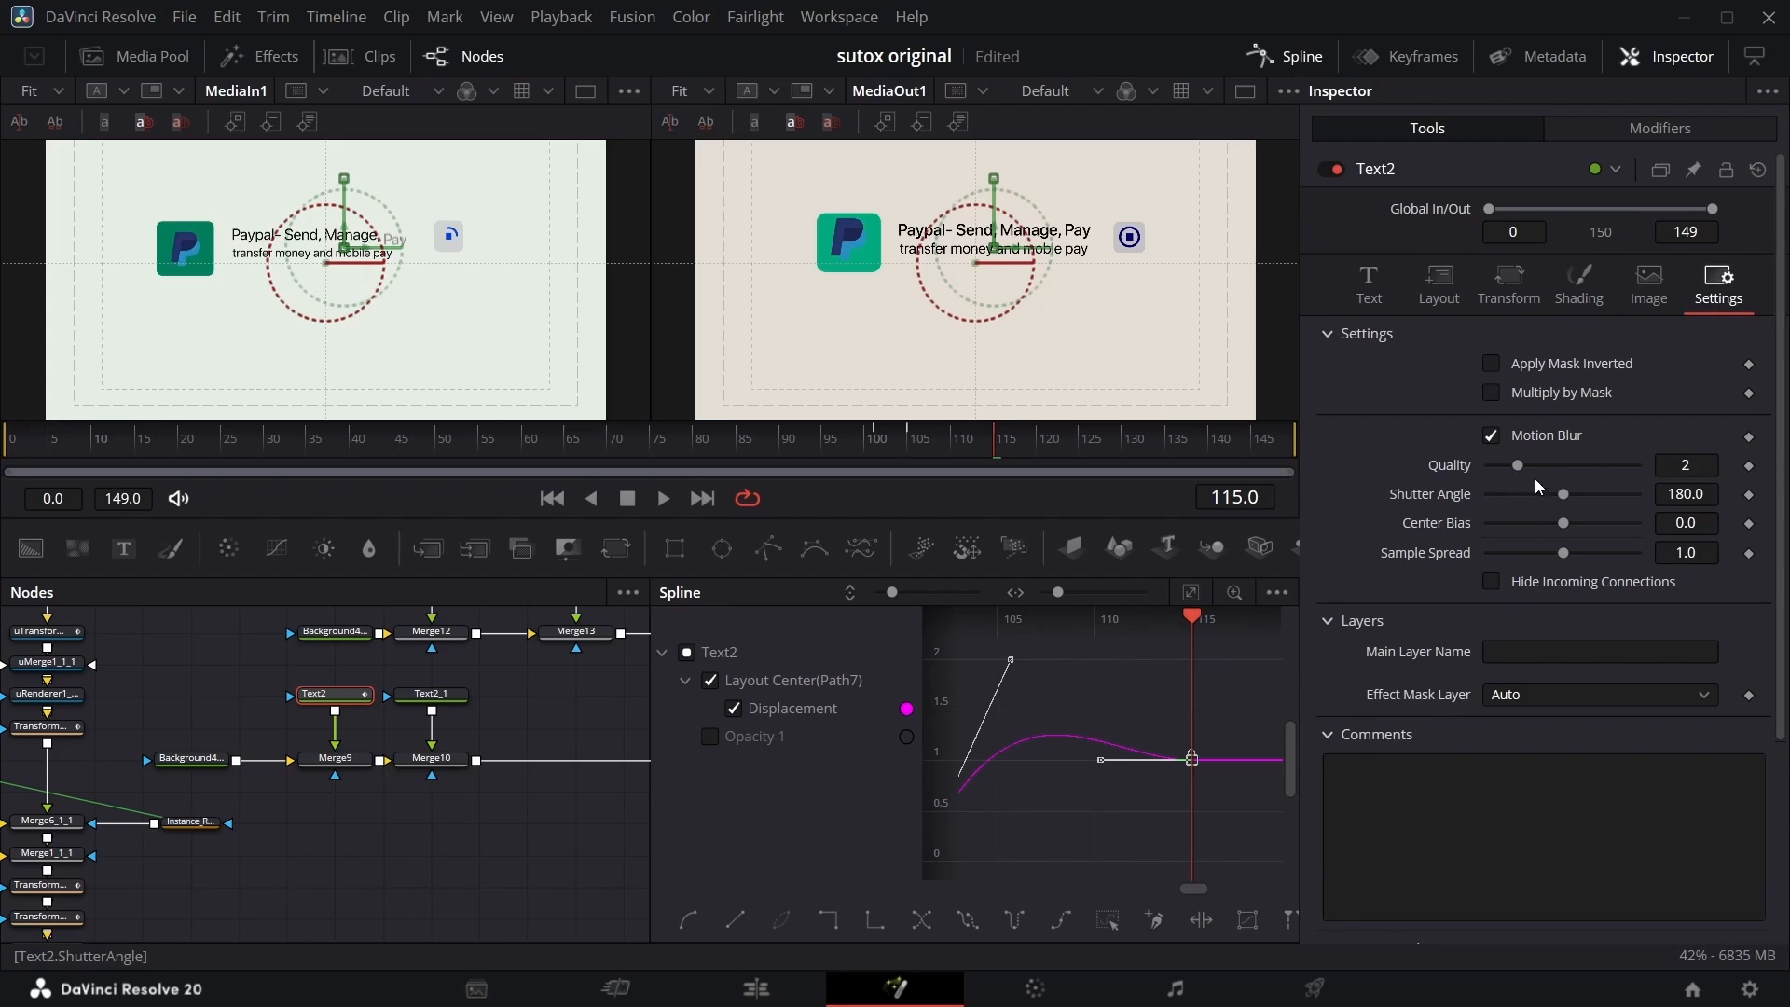
Set Text2's motion blur quality to 8 and shutter angle to 294.8, and preview its entrance at frame 105.
{"action": "left_click_drag", "start_coordinate": [1535, 466], "coordinate": [1610, 465]}
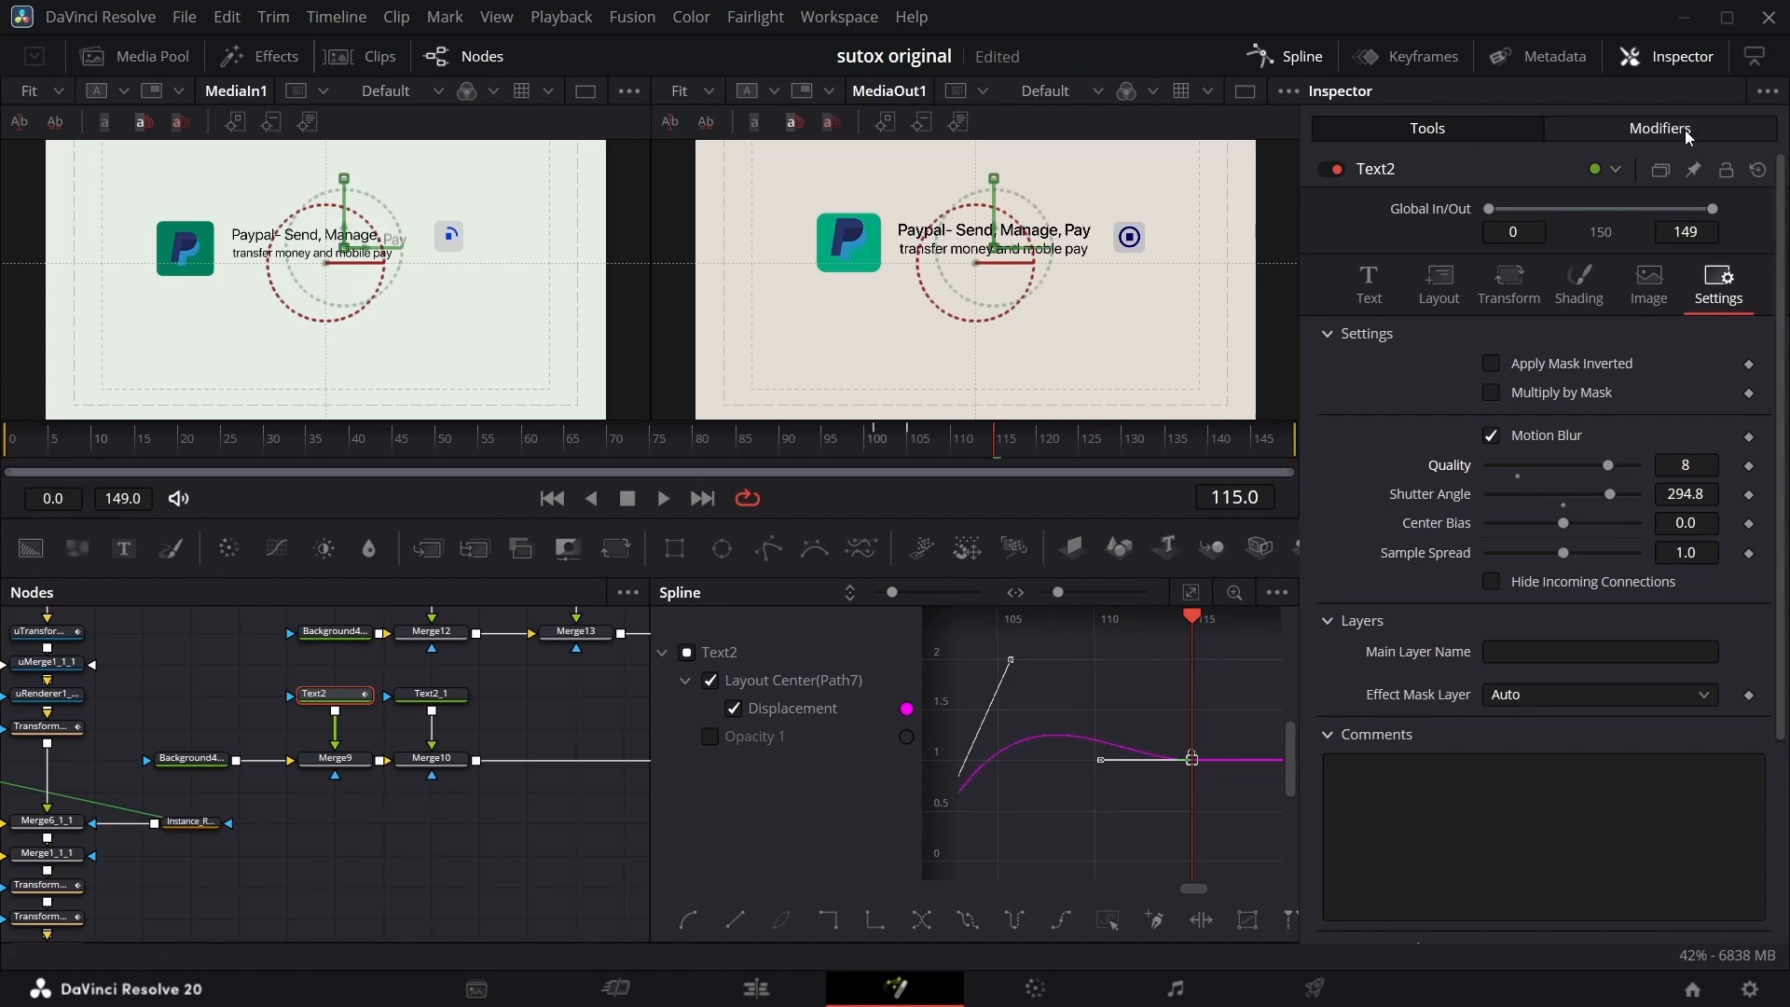
{"action": "left_click", "coordinate": [1285, 56]}
{"action": "left_click", "coordinate": [926, 449]}
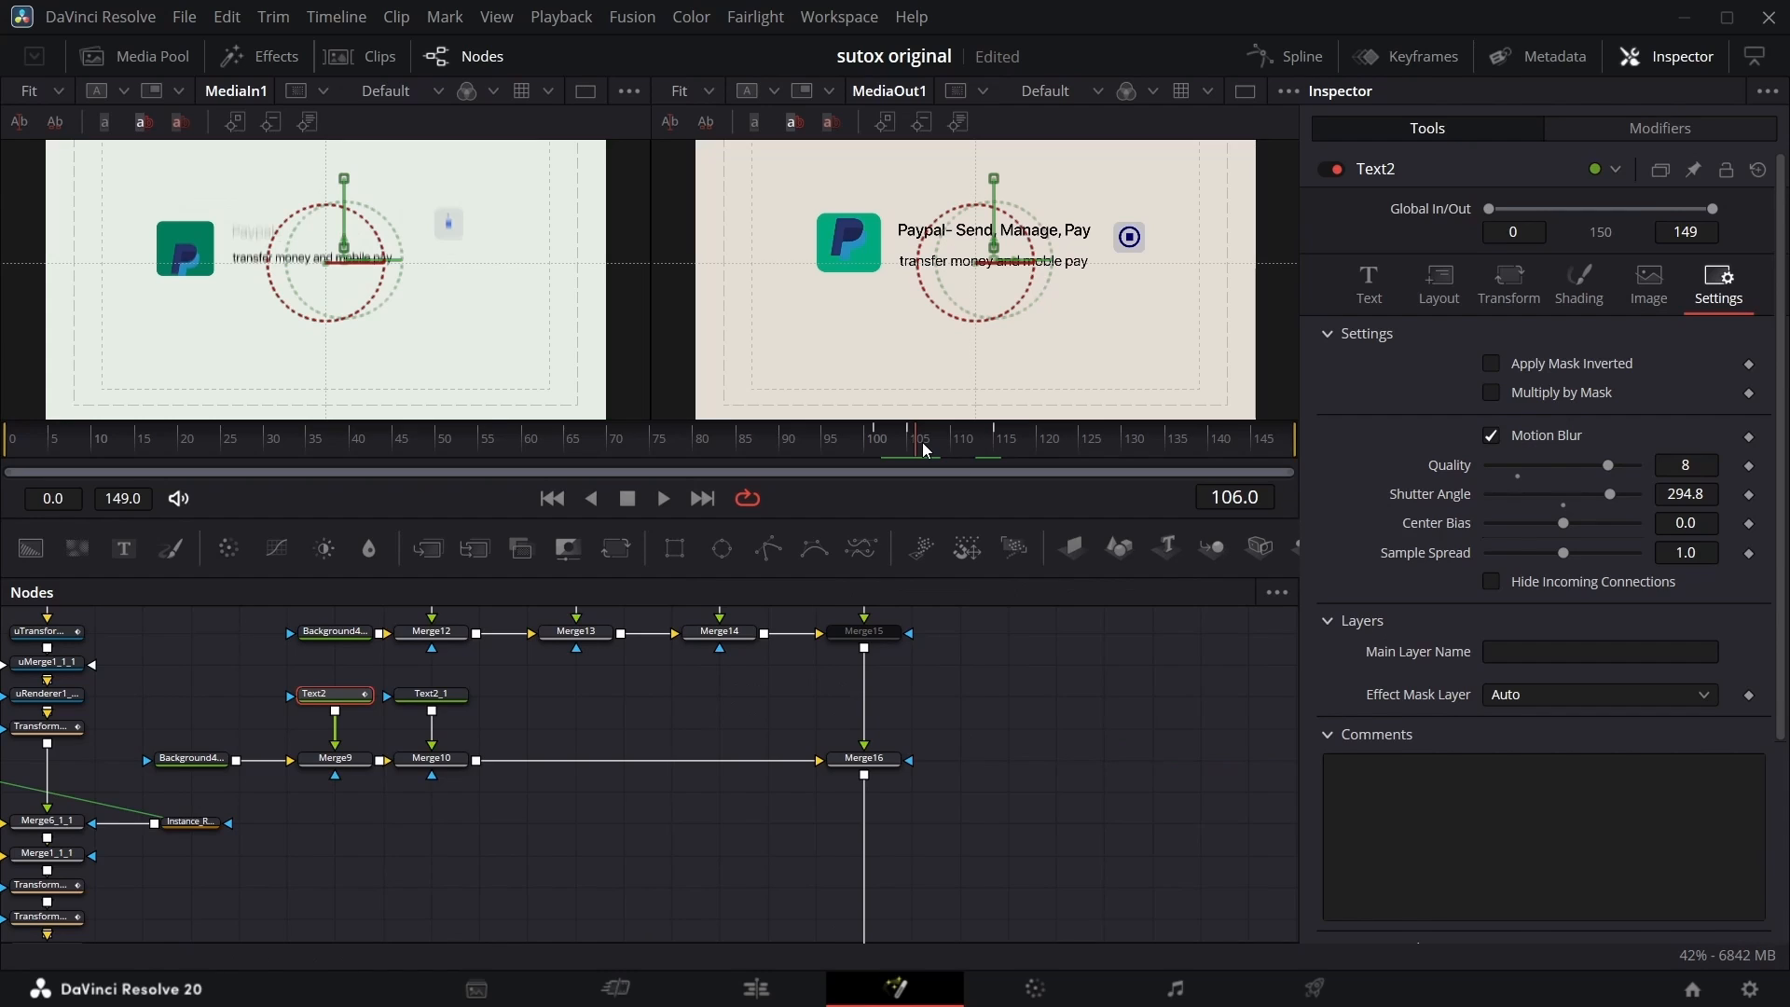
{"action": "key", "text": "Left"}
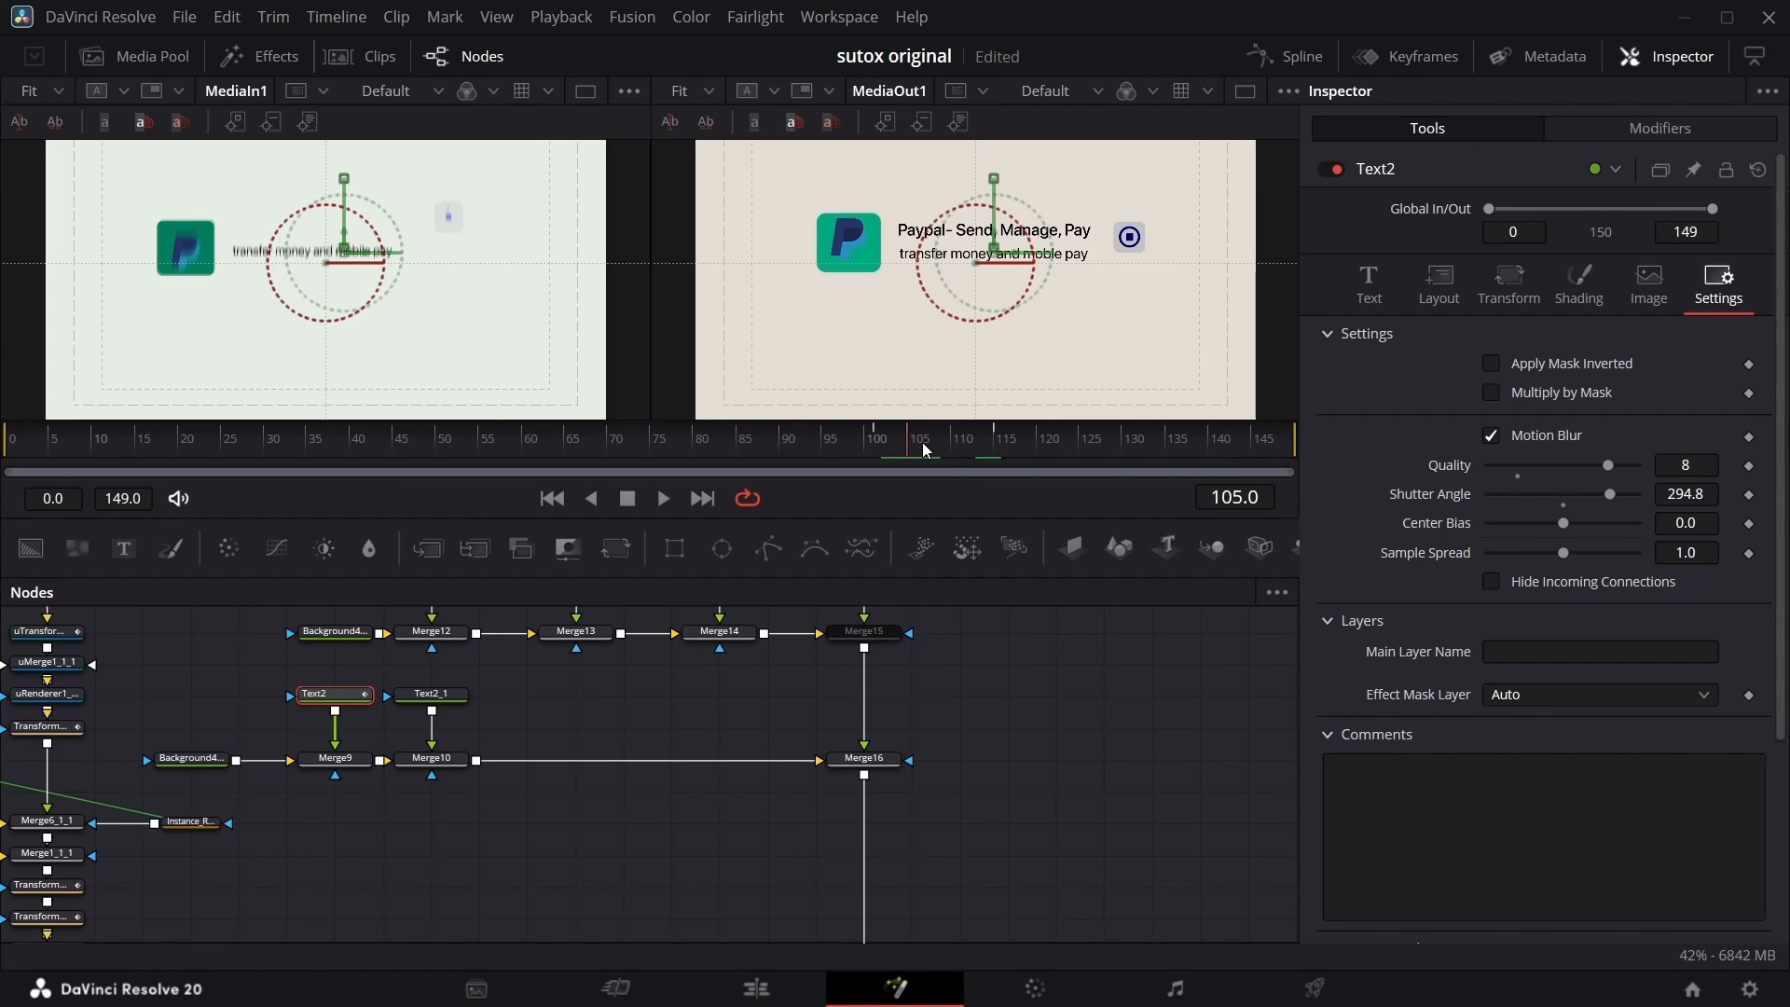
Move Text2_1 and Merge10 together away from Text2 and Merge9 in the node graph to make working space.
{"action": "scroll", "coordinate": [429, 772], "scroll_direction": "up", "scroll_amount": 3}
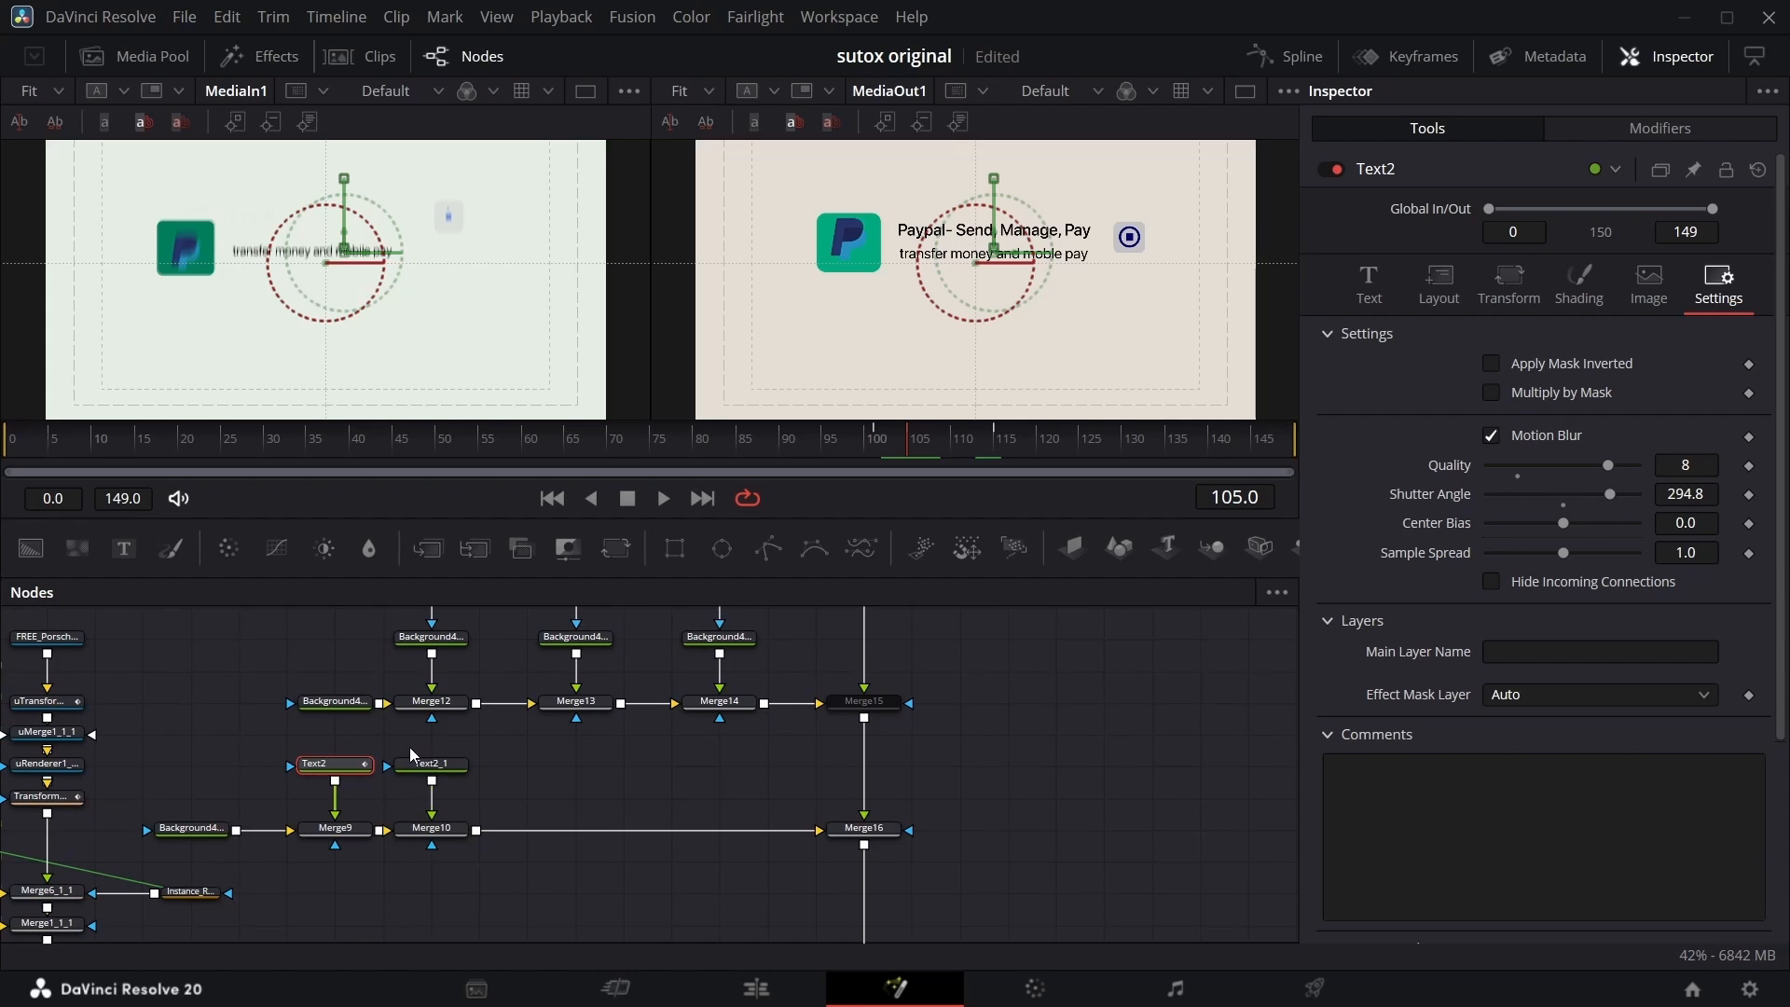
{"action": "left_click_drag", "start_coordinate": [416, 752], "coordinate": [478, 862]}
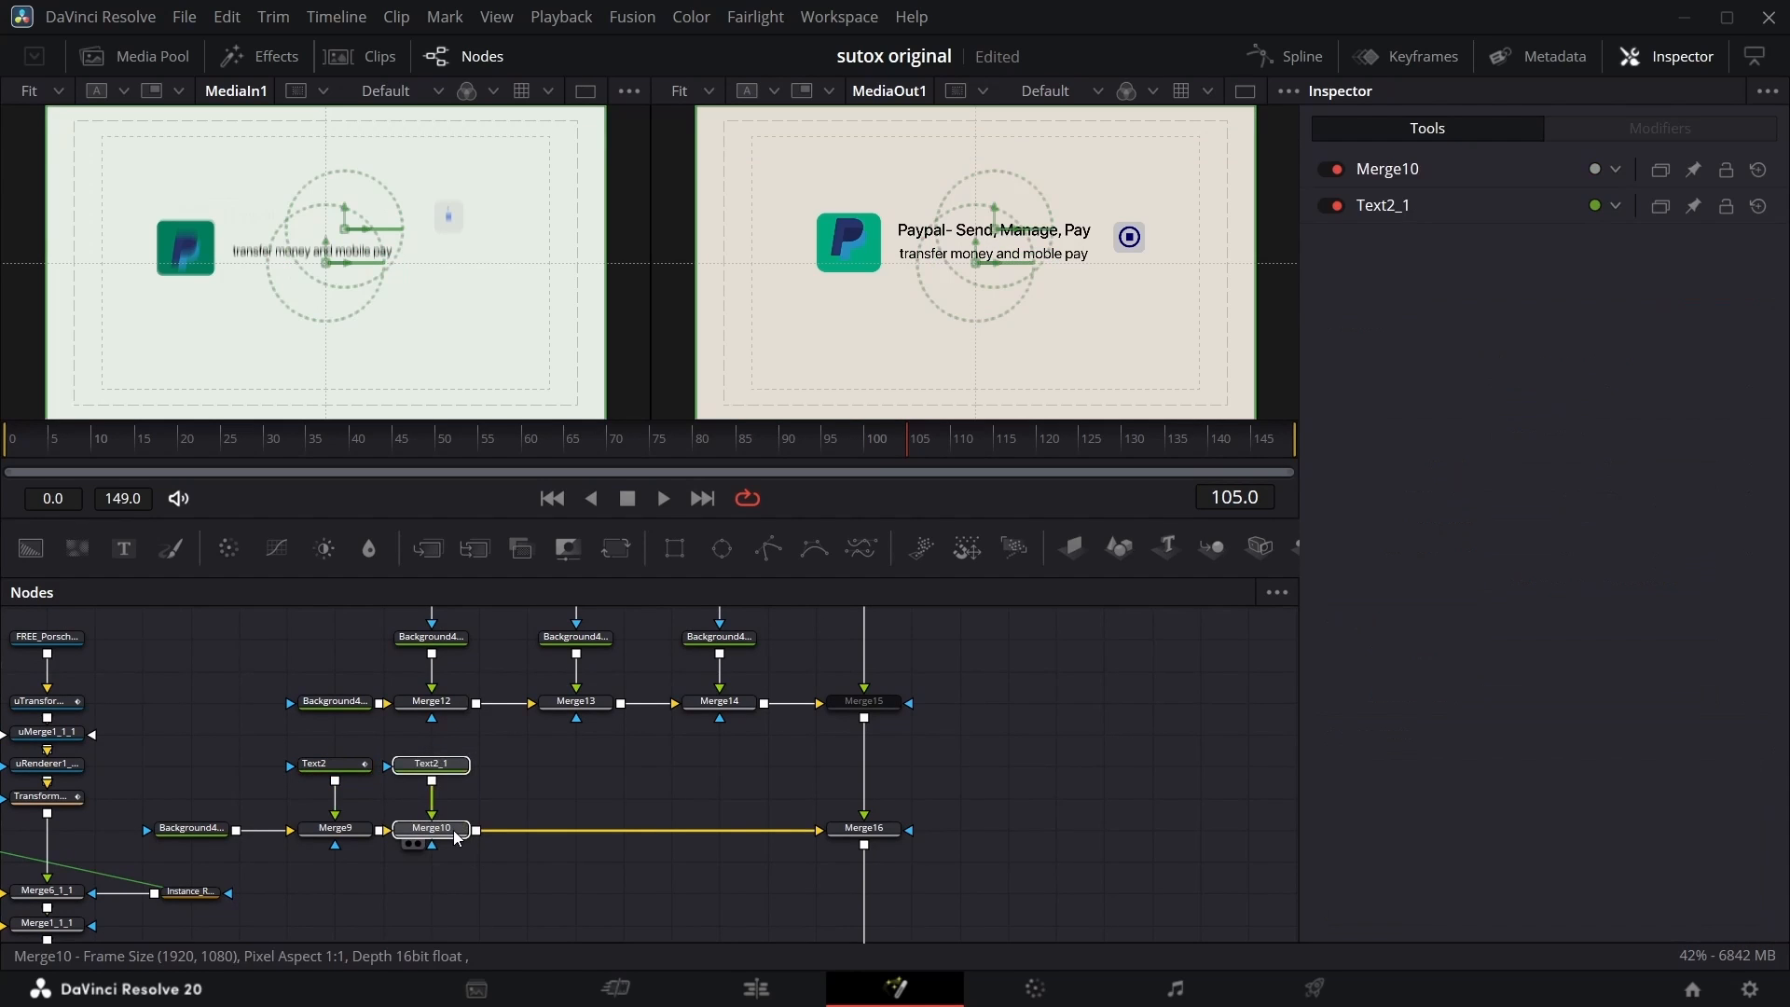
{"action": "scroll", "coordinate": [511, 701], "scroll_direction": "up", "scroll_amount": 9}
{"action": "scroll", "coordinate": [513, 704], "scroll_direction": "down", "scroll_amount": 6}
{"action": "left_click_drag", "start_coordinate": [220, 607], "coordinate": [865, 675]}
Copy Text2_1 and paste it as an instance into the empty space above the original node.
{"action": "left_click", "coordinate": [573, 835]}
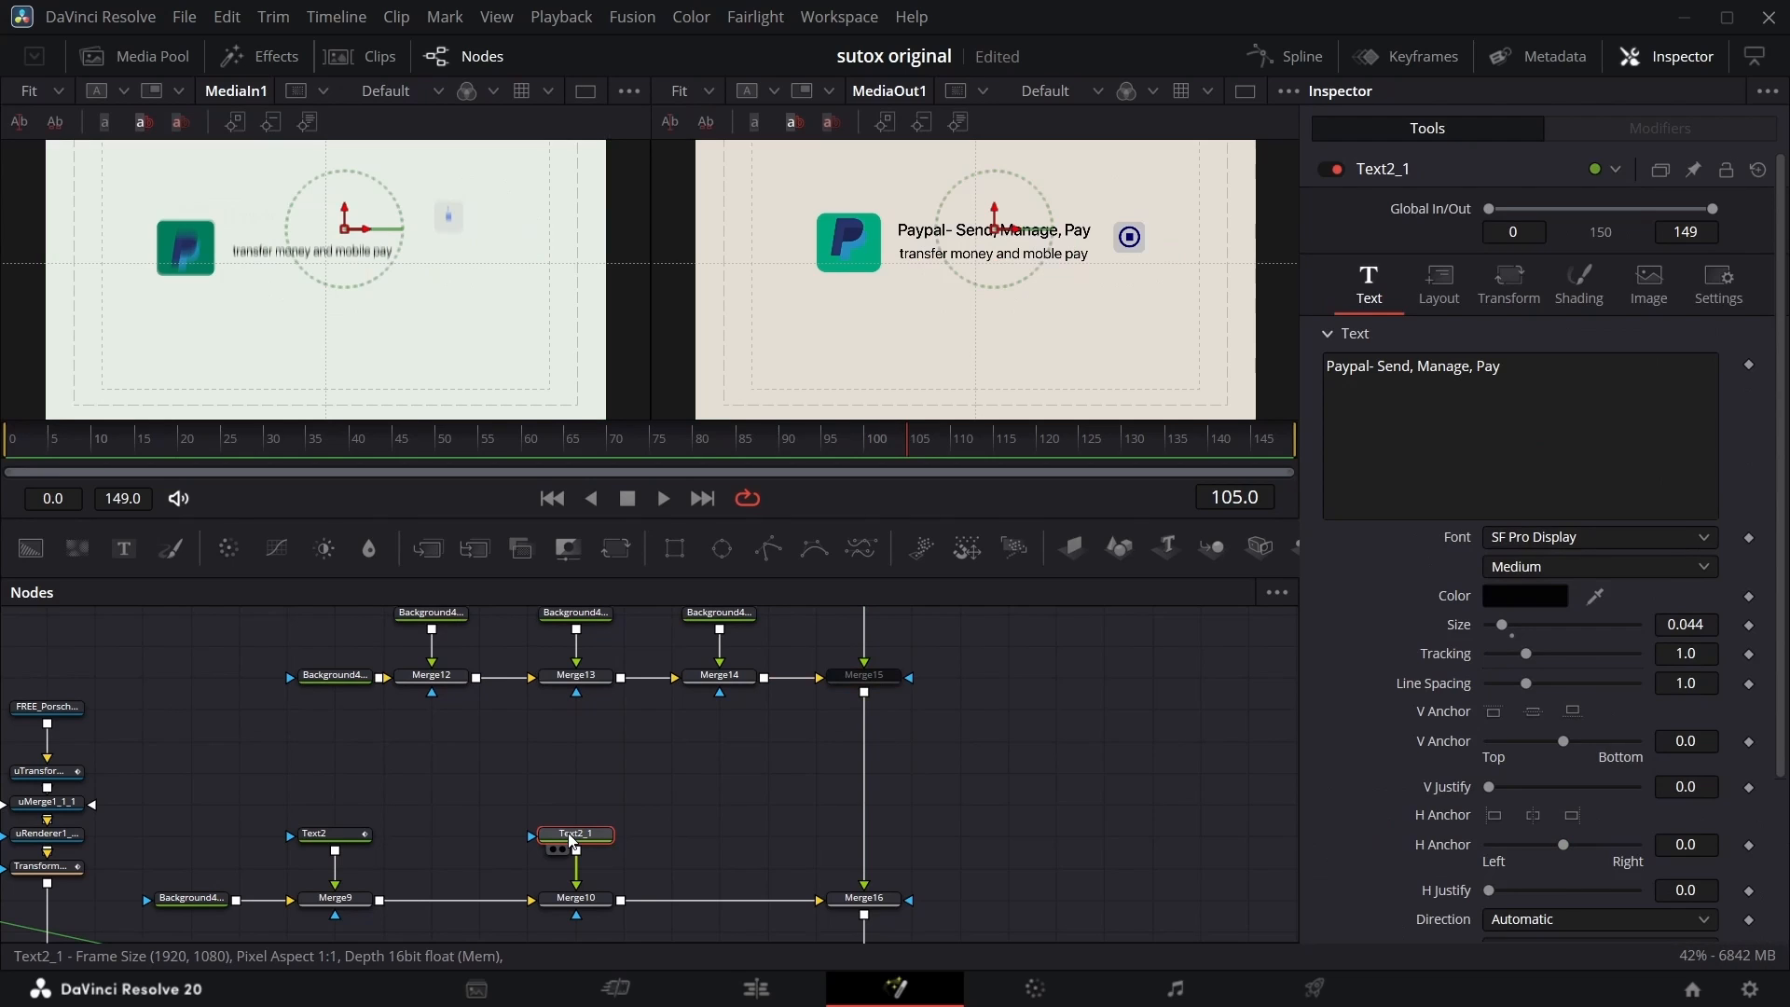
{"action": "left_click", "coordinate": [584, 788]}
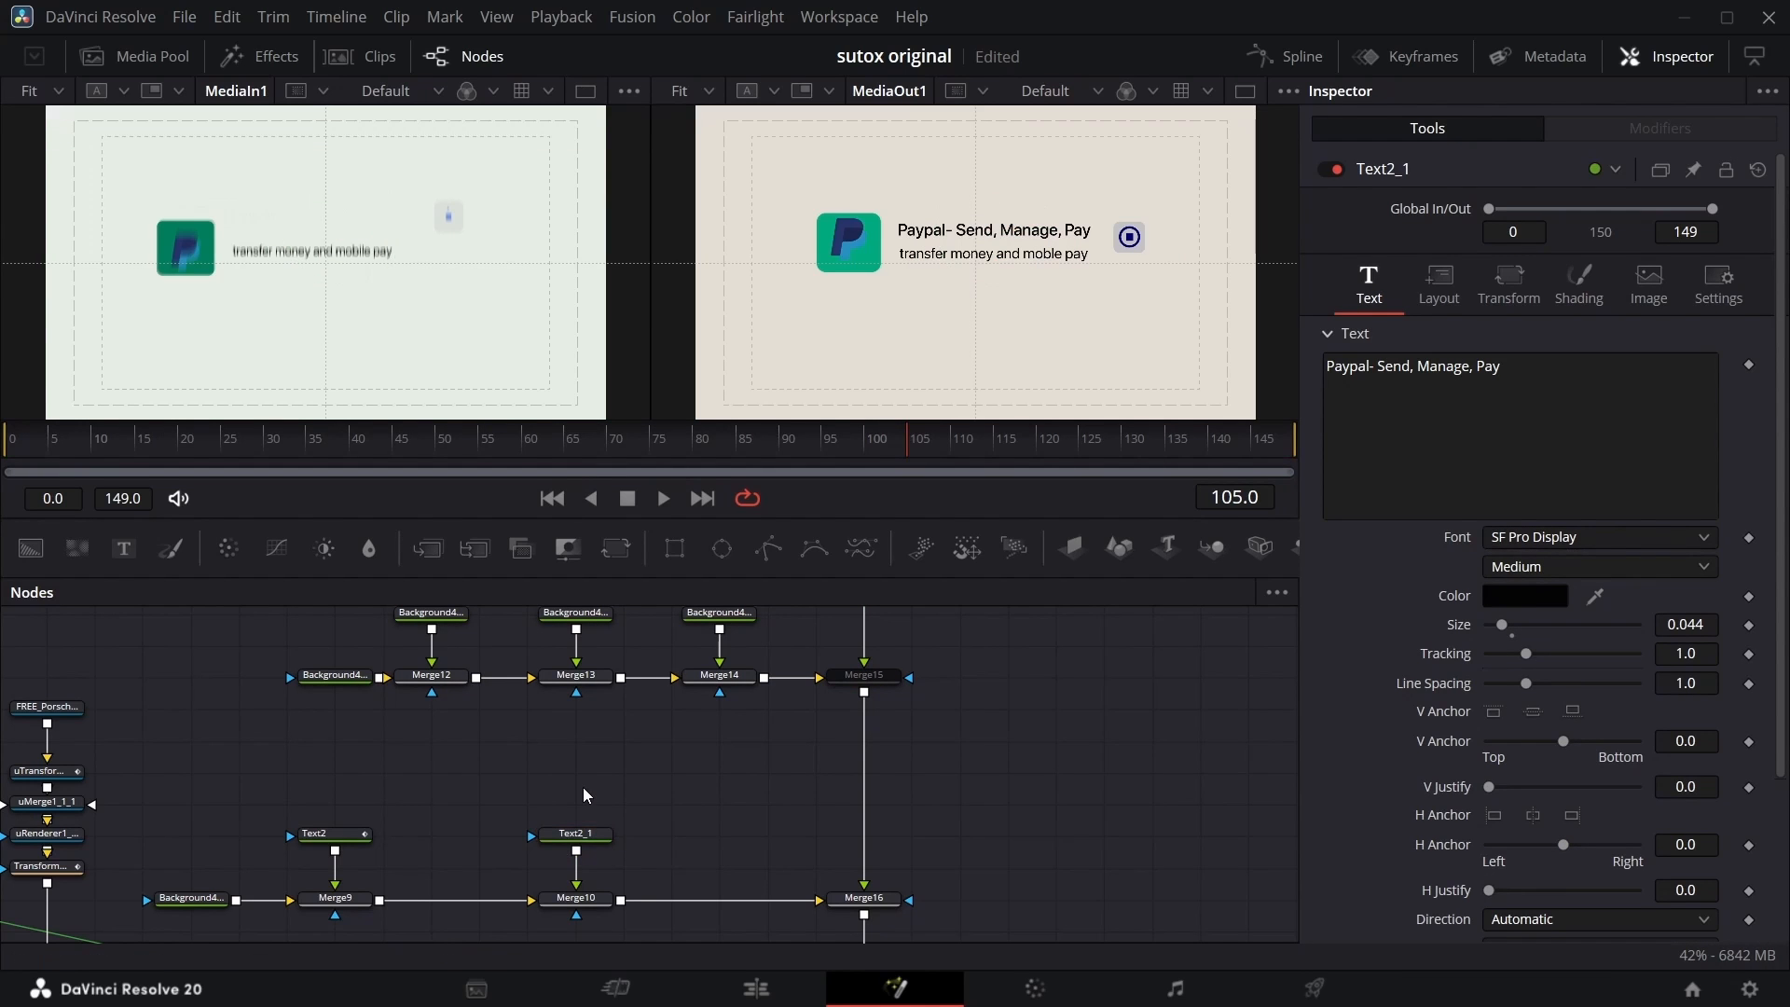
{"action": "key", "text": "ctrl+shift+v"}
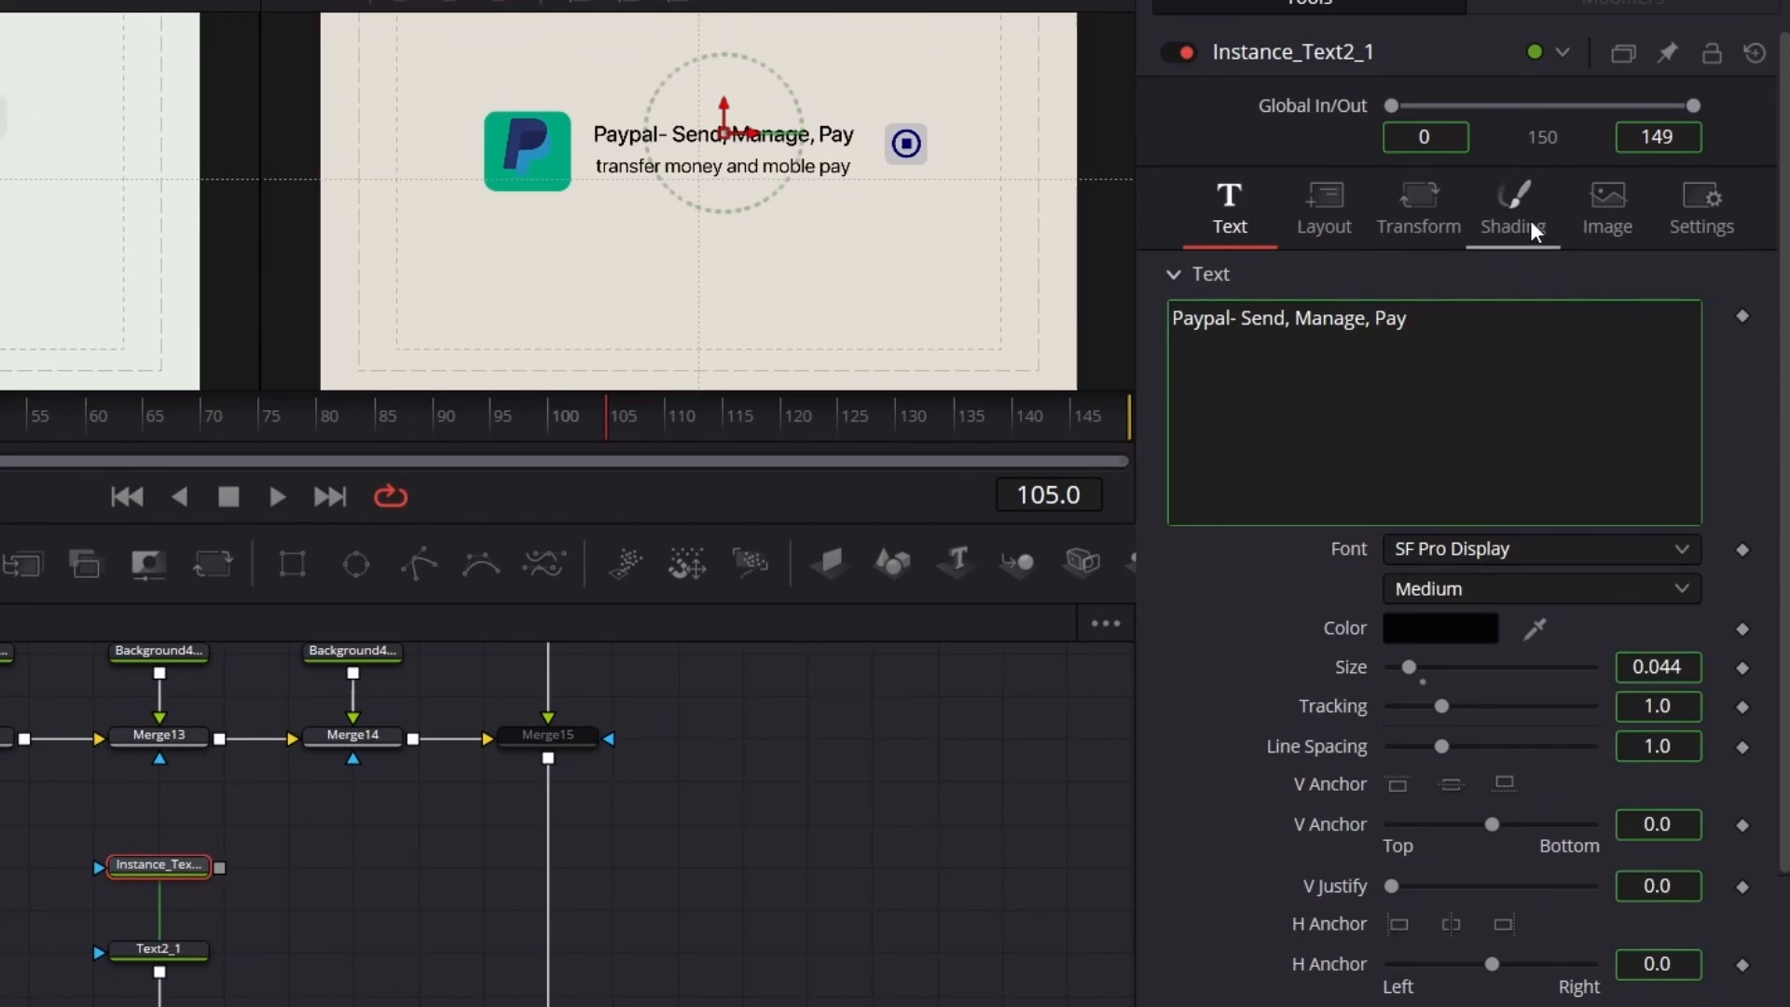
Deinstance and disable shading element 1 of the Text2_1 instance, and show that instance in the second viewer.
{"action": "left_click", "coordinate": [1581, 285]}
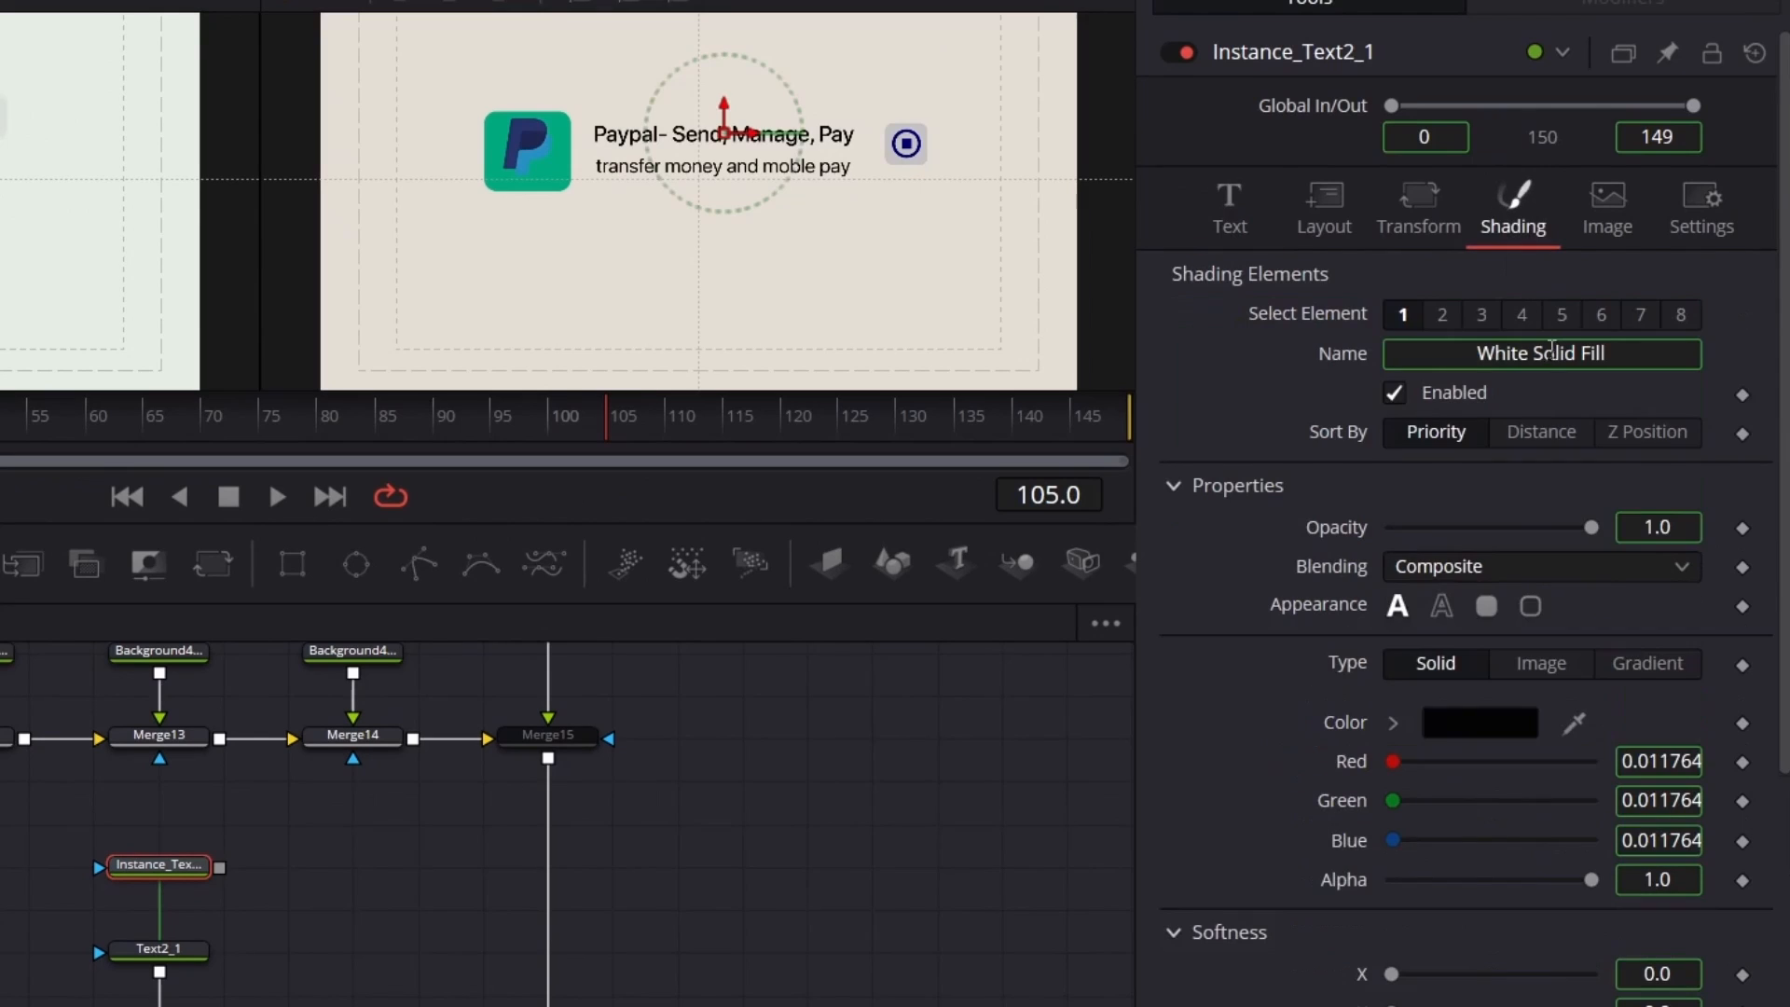
{"action": "right_click", "coordinate": [1465, 409]}
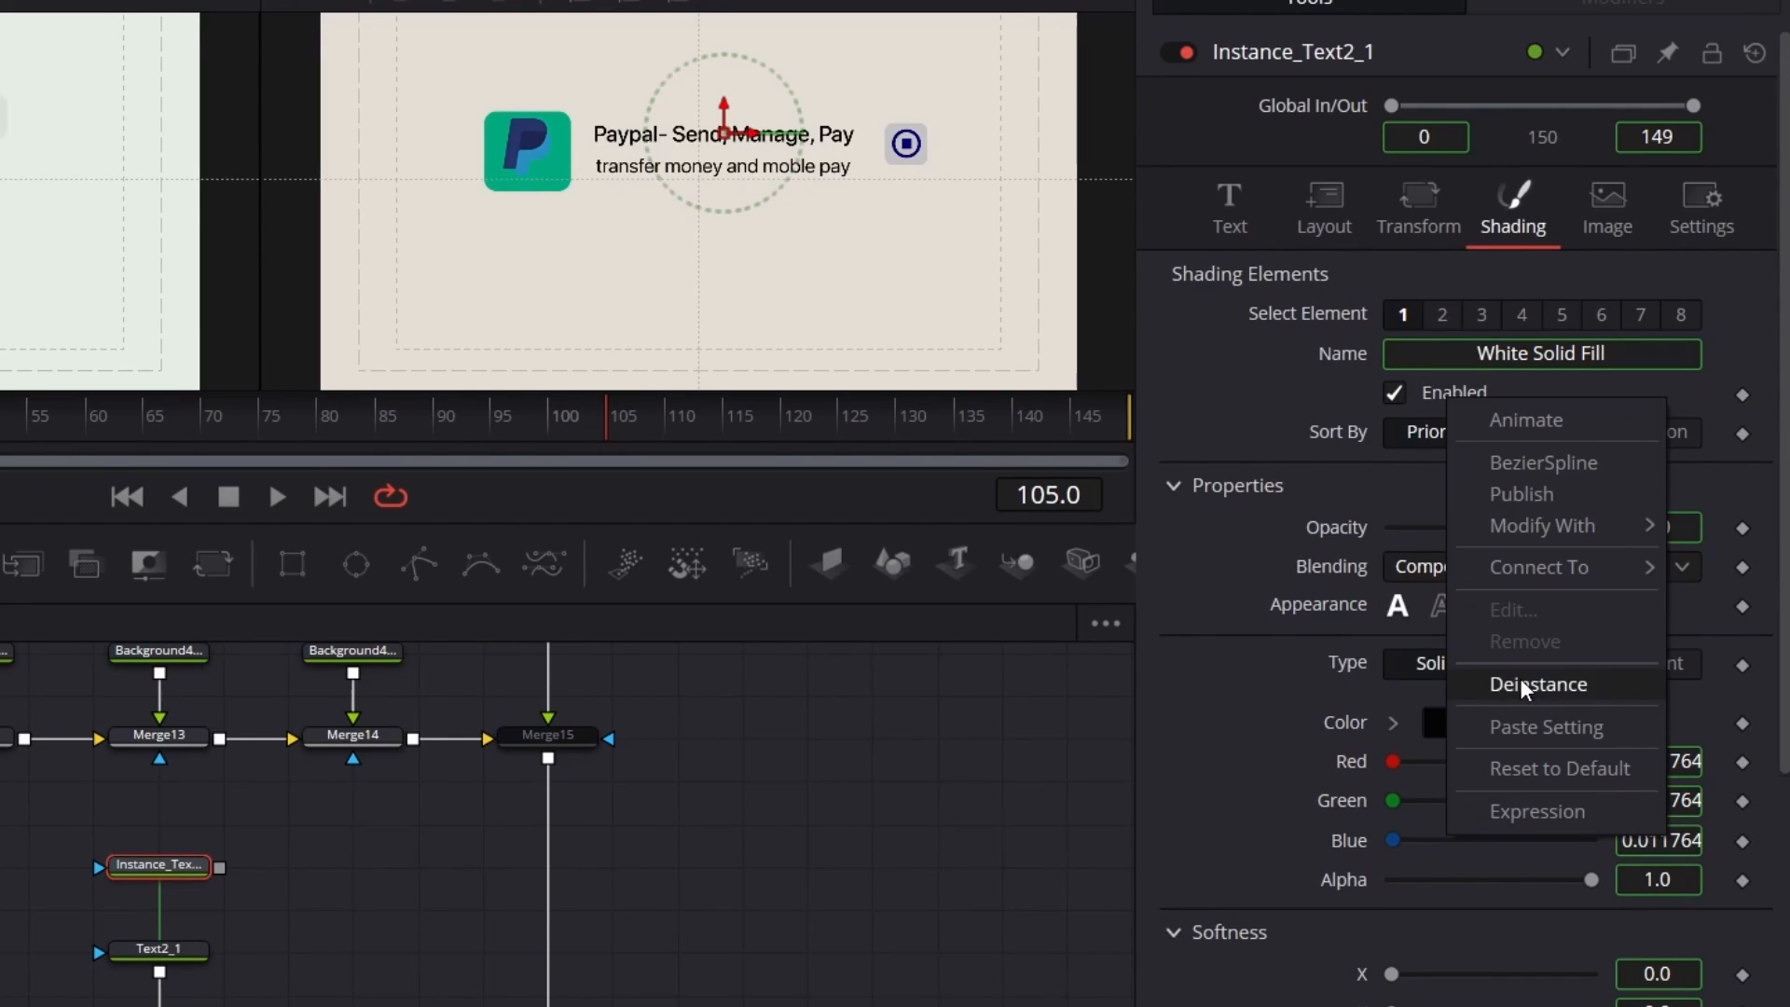
{"action": "left_click", "coordinate": [1522, 686]}
{"action": "left_click", "coordinate": [1396, 394]}
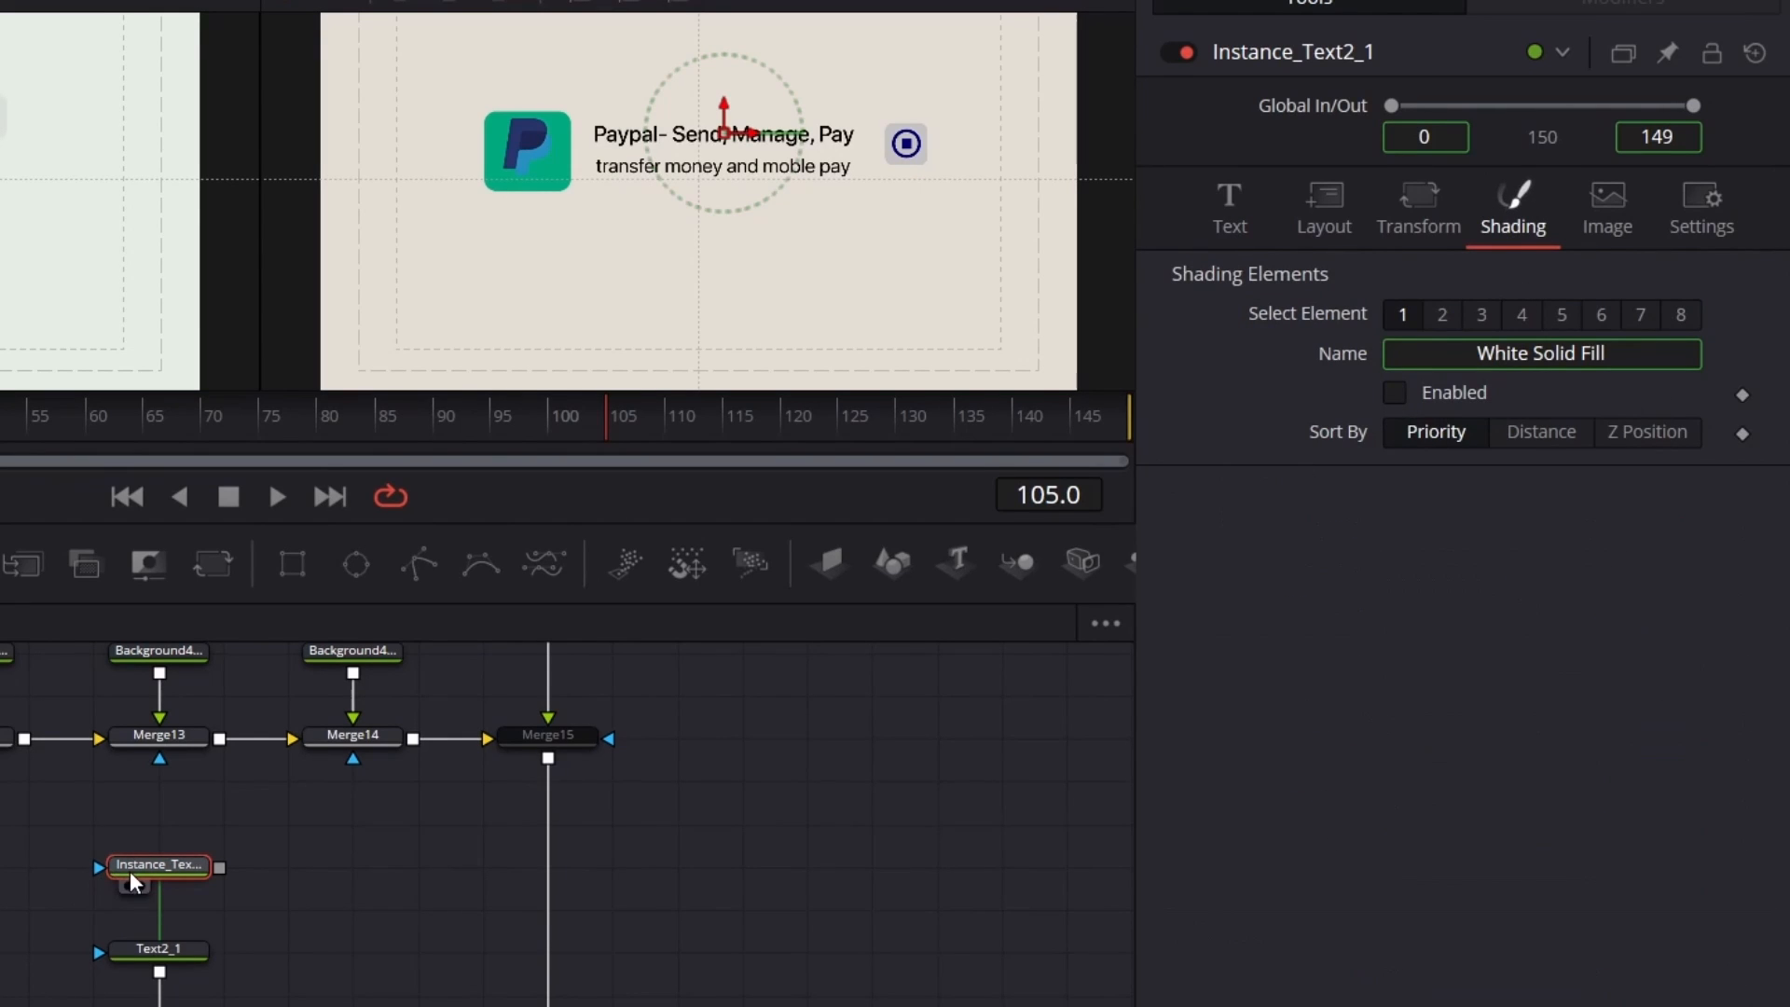
{"action": "left_click", "coordinate": [143, 886]}
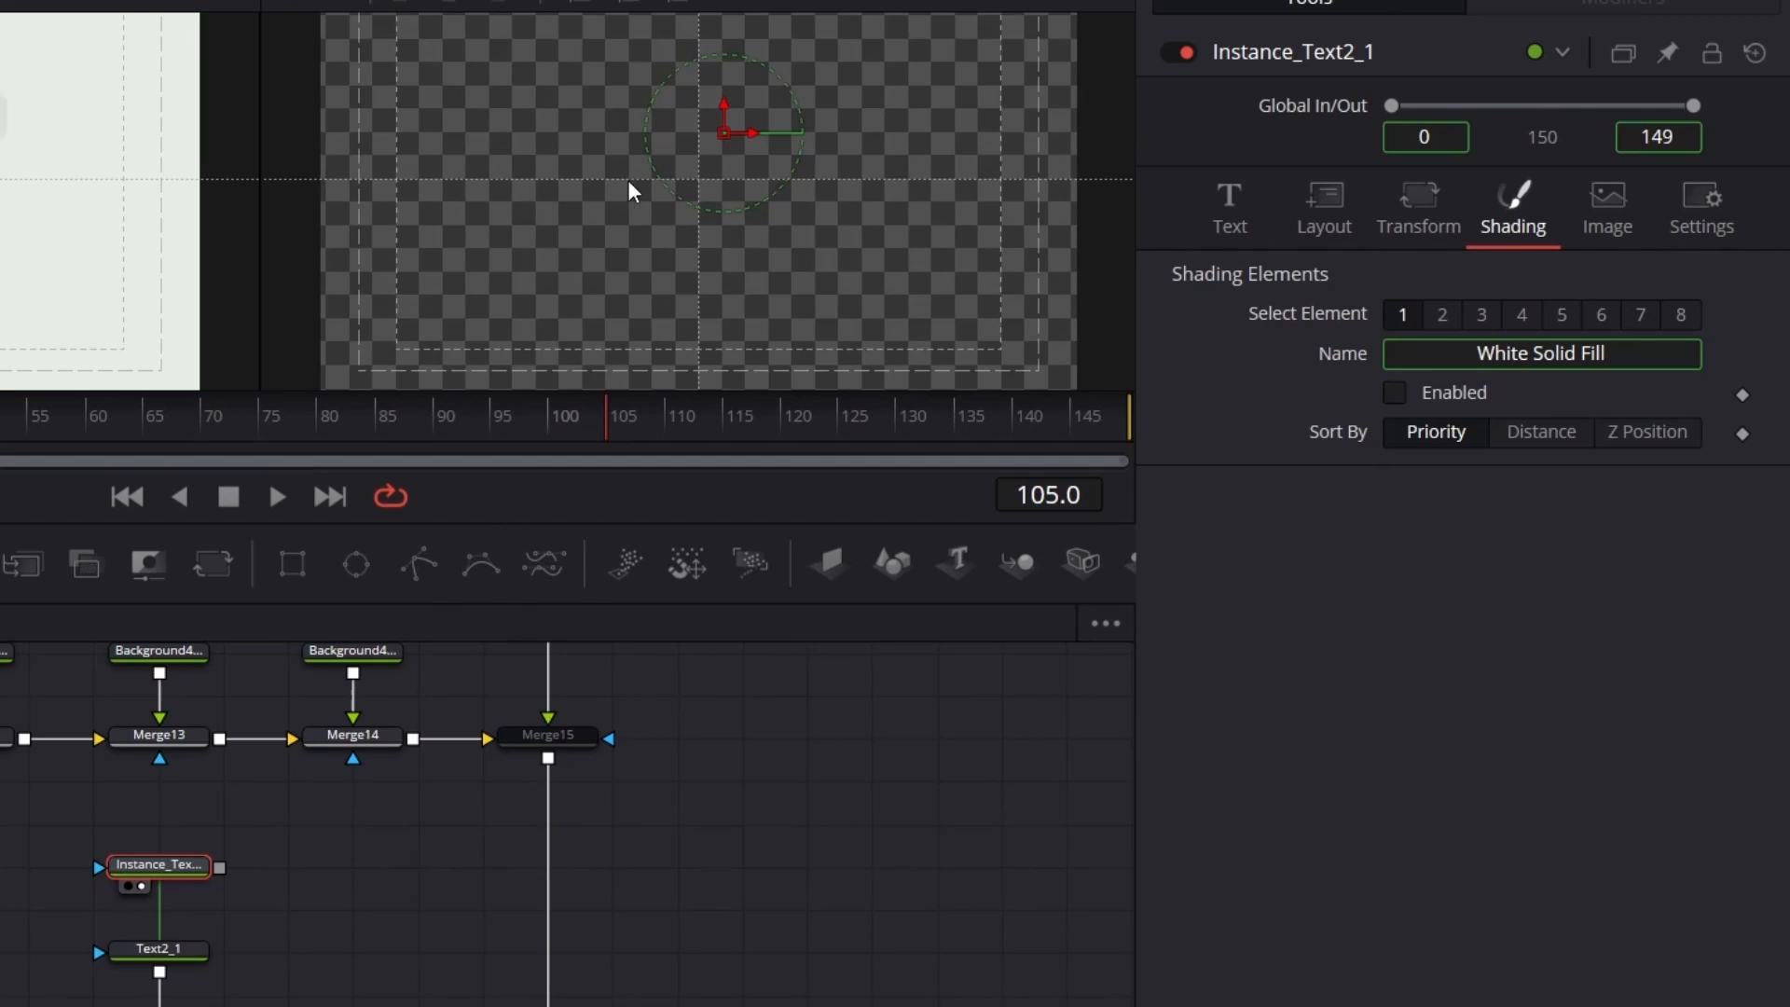
Deinstance and enable shading element 5 on the Text2_1 instance.
{"action": "left_click", "coordinate": [1559, 322]}
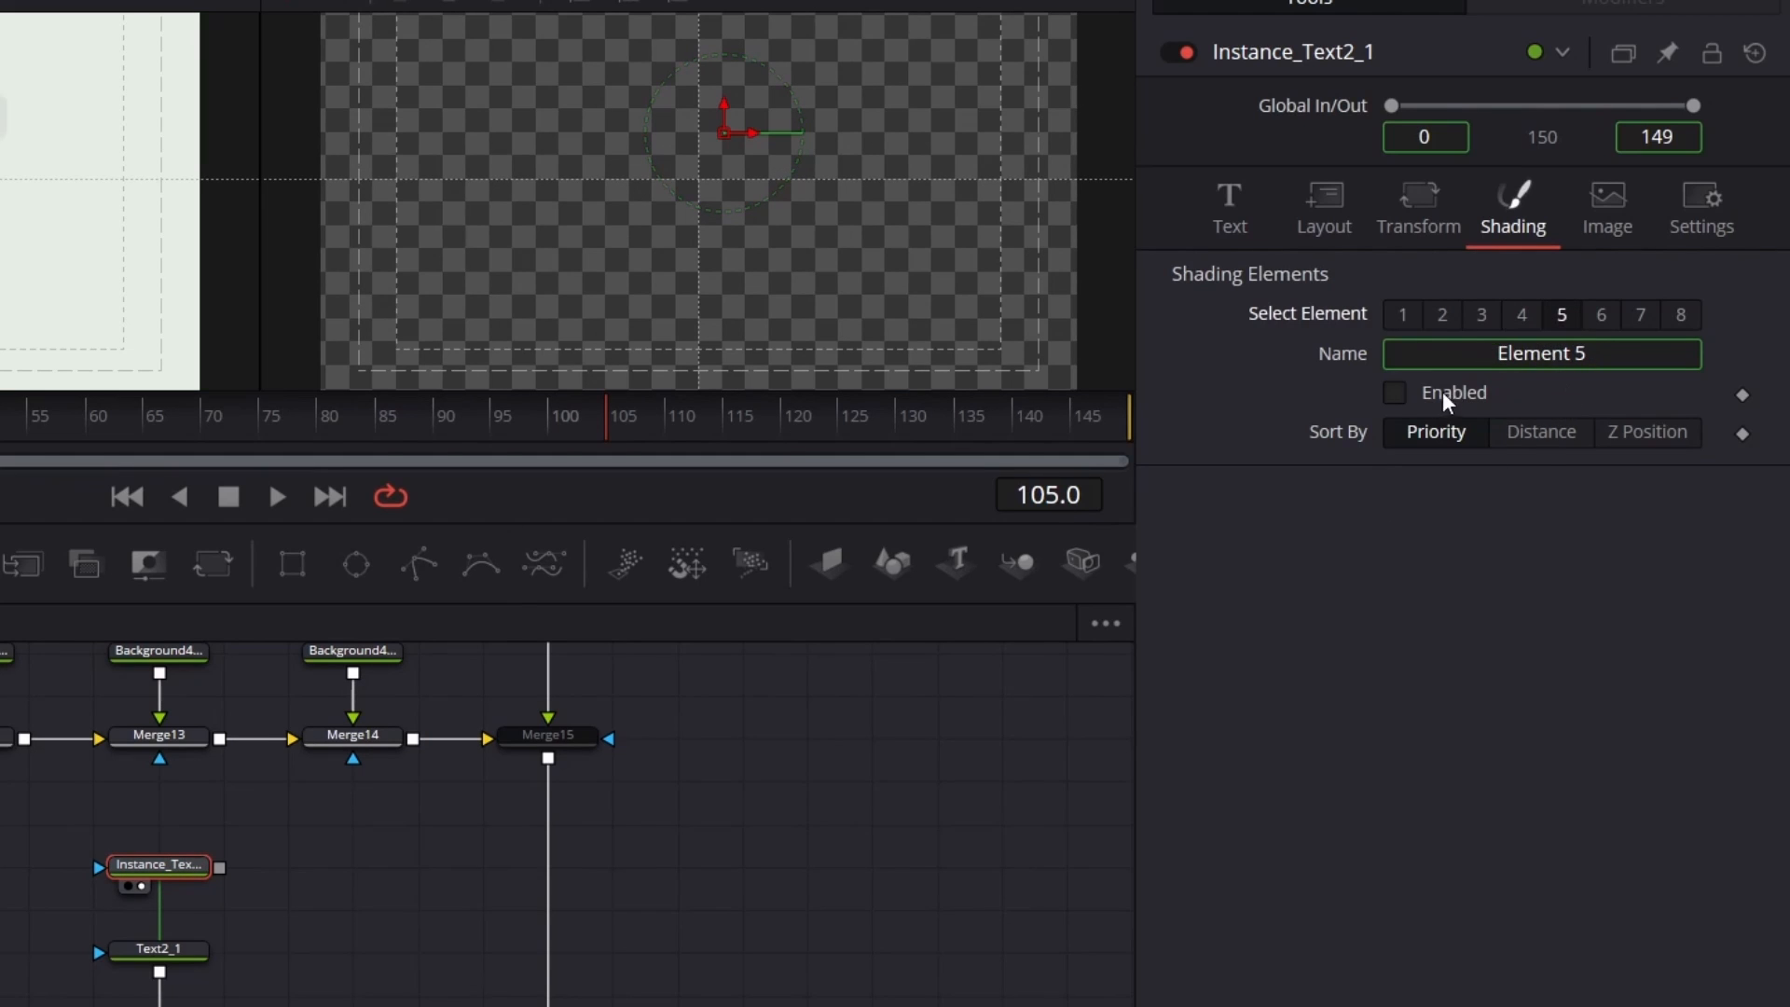
{"action": "right_click", "coordinate": [1423, 396]}
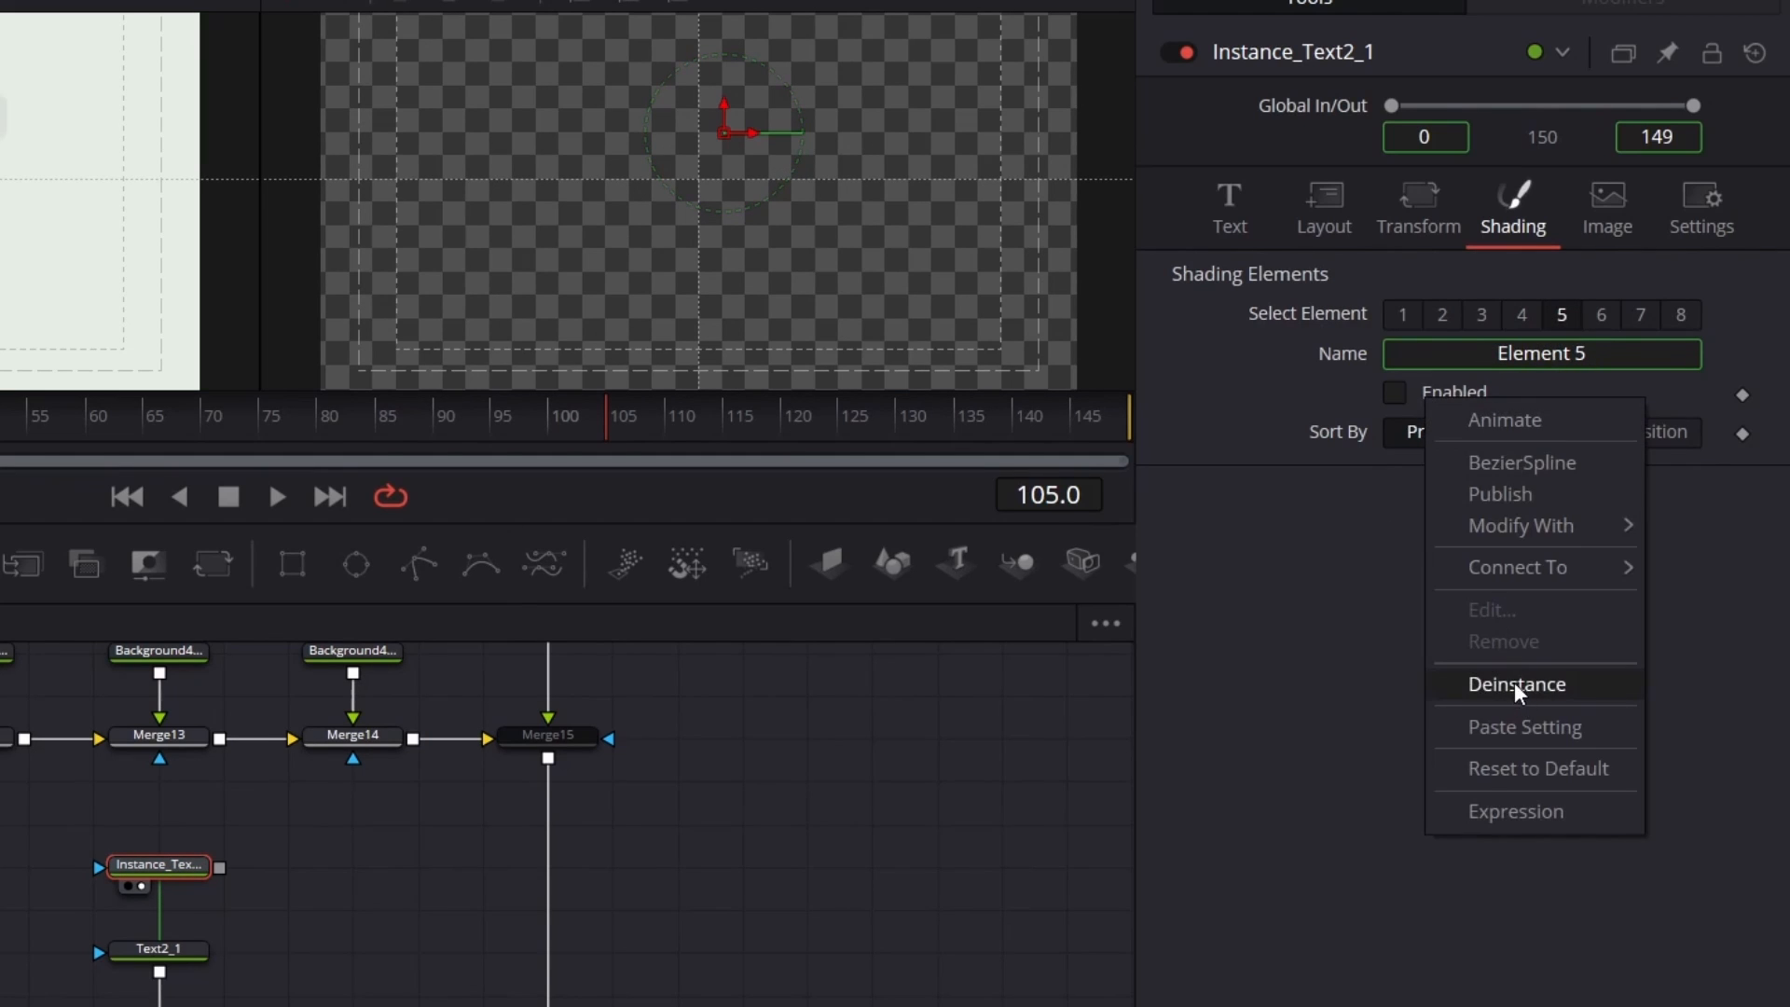
{"action": "left_click", "coordinate": [1511, 685]}
{"action": "left_click", "coordinate": [1393, 394]}
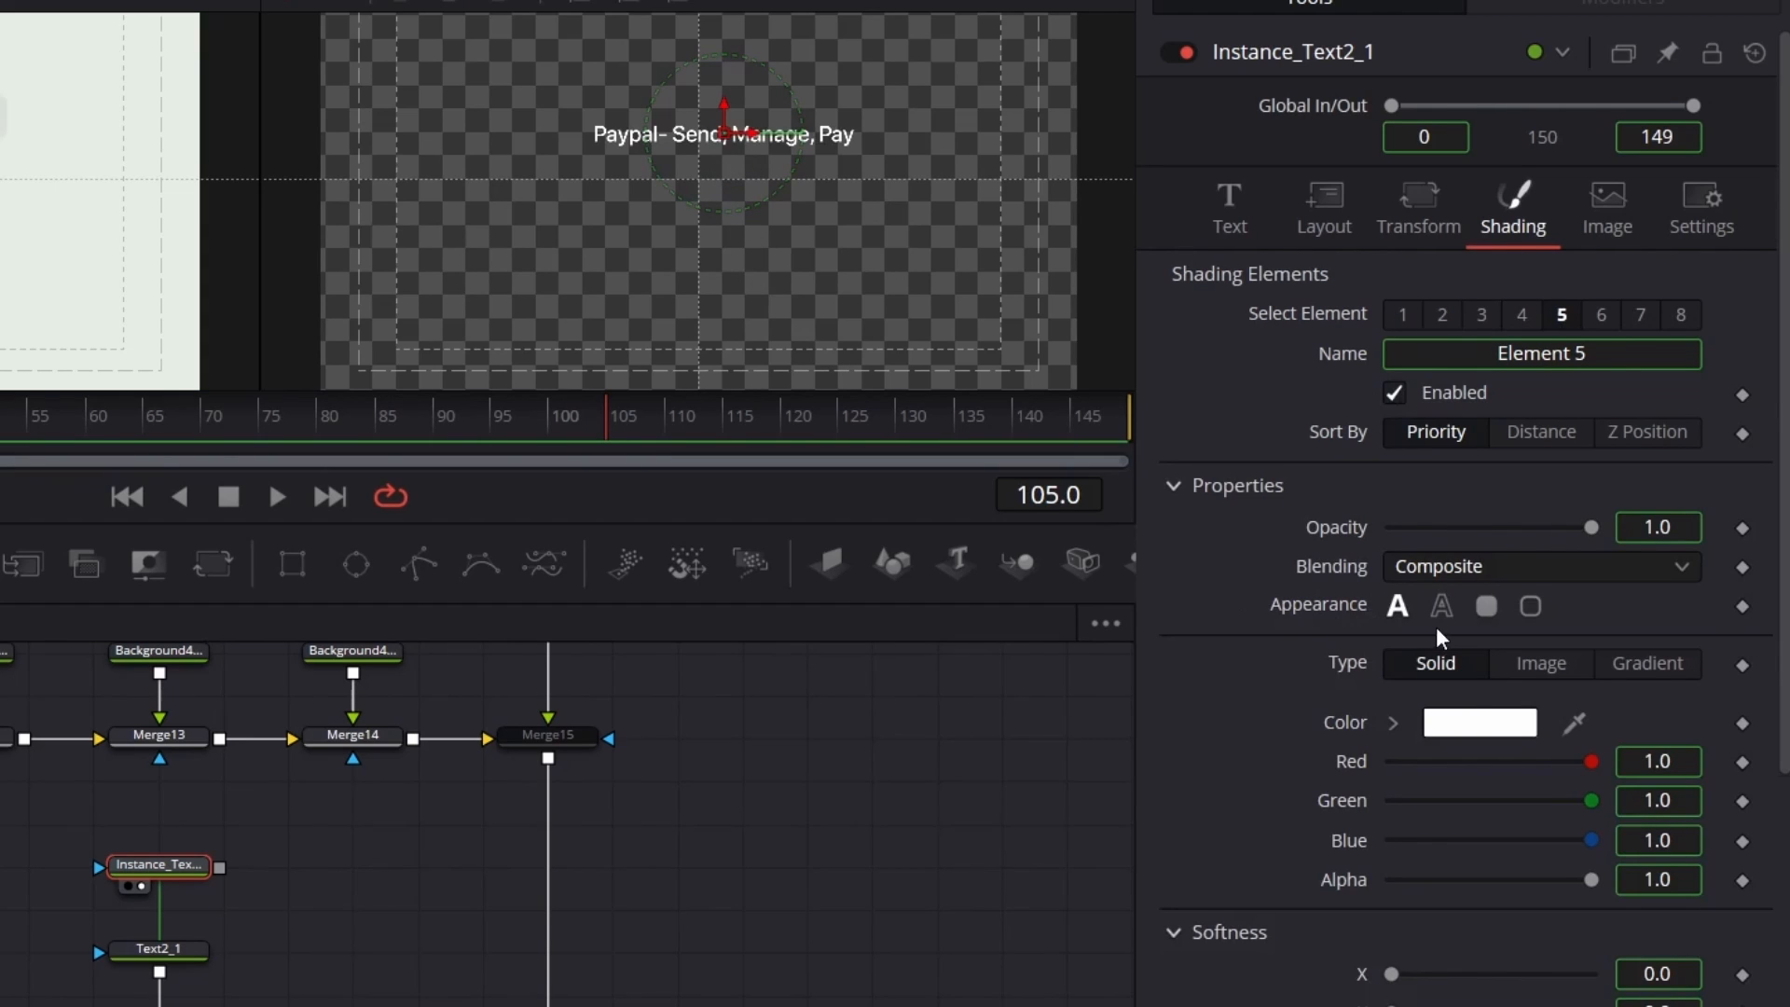
Give element 5 the filled rectangle appearance at Word level, with Extend Horizontal set to -0.131.
{"action": "left_click", "coordinate": [1486, 606]}
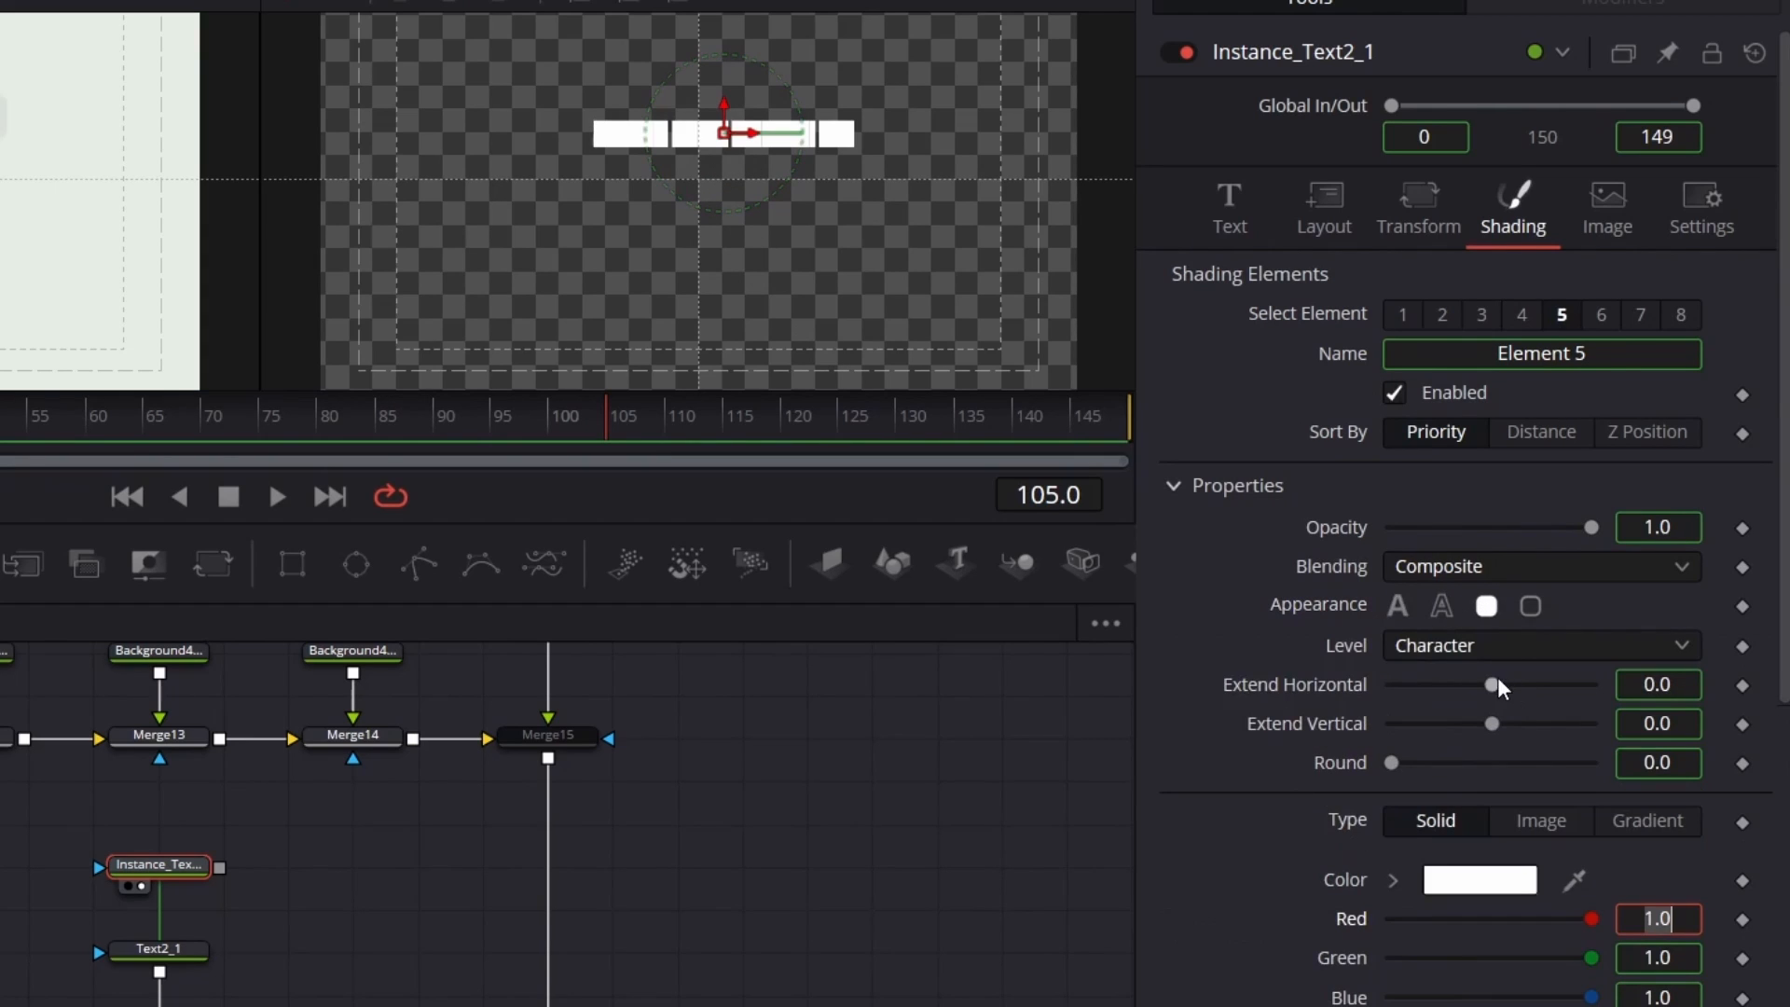
{"action": "left_click", "coordinate": [1512, 651]}
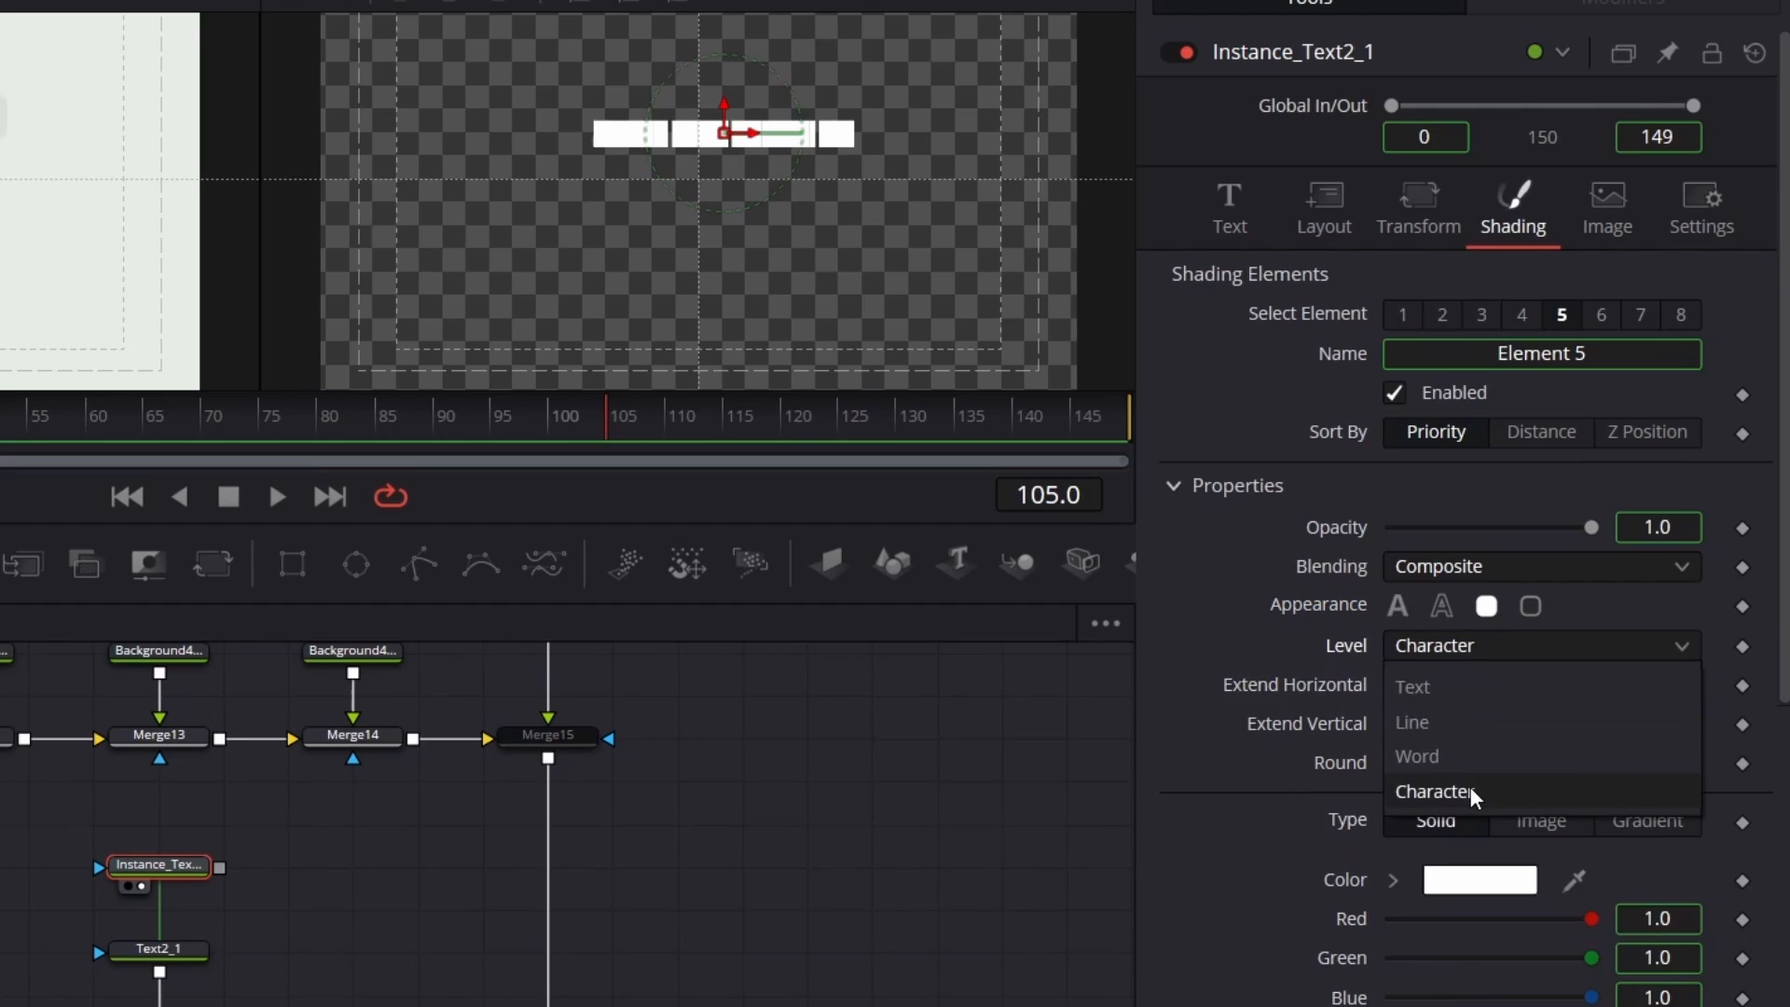
{"action": "left_click", "coordinate": [1462, 757]}
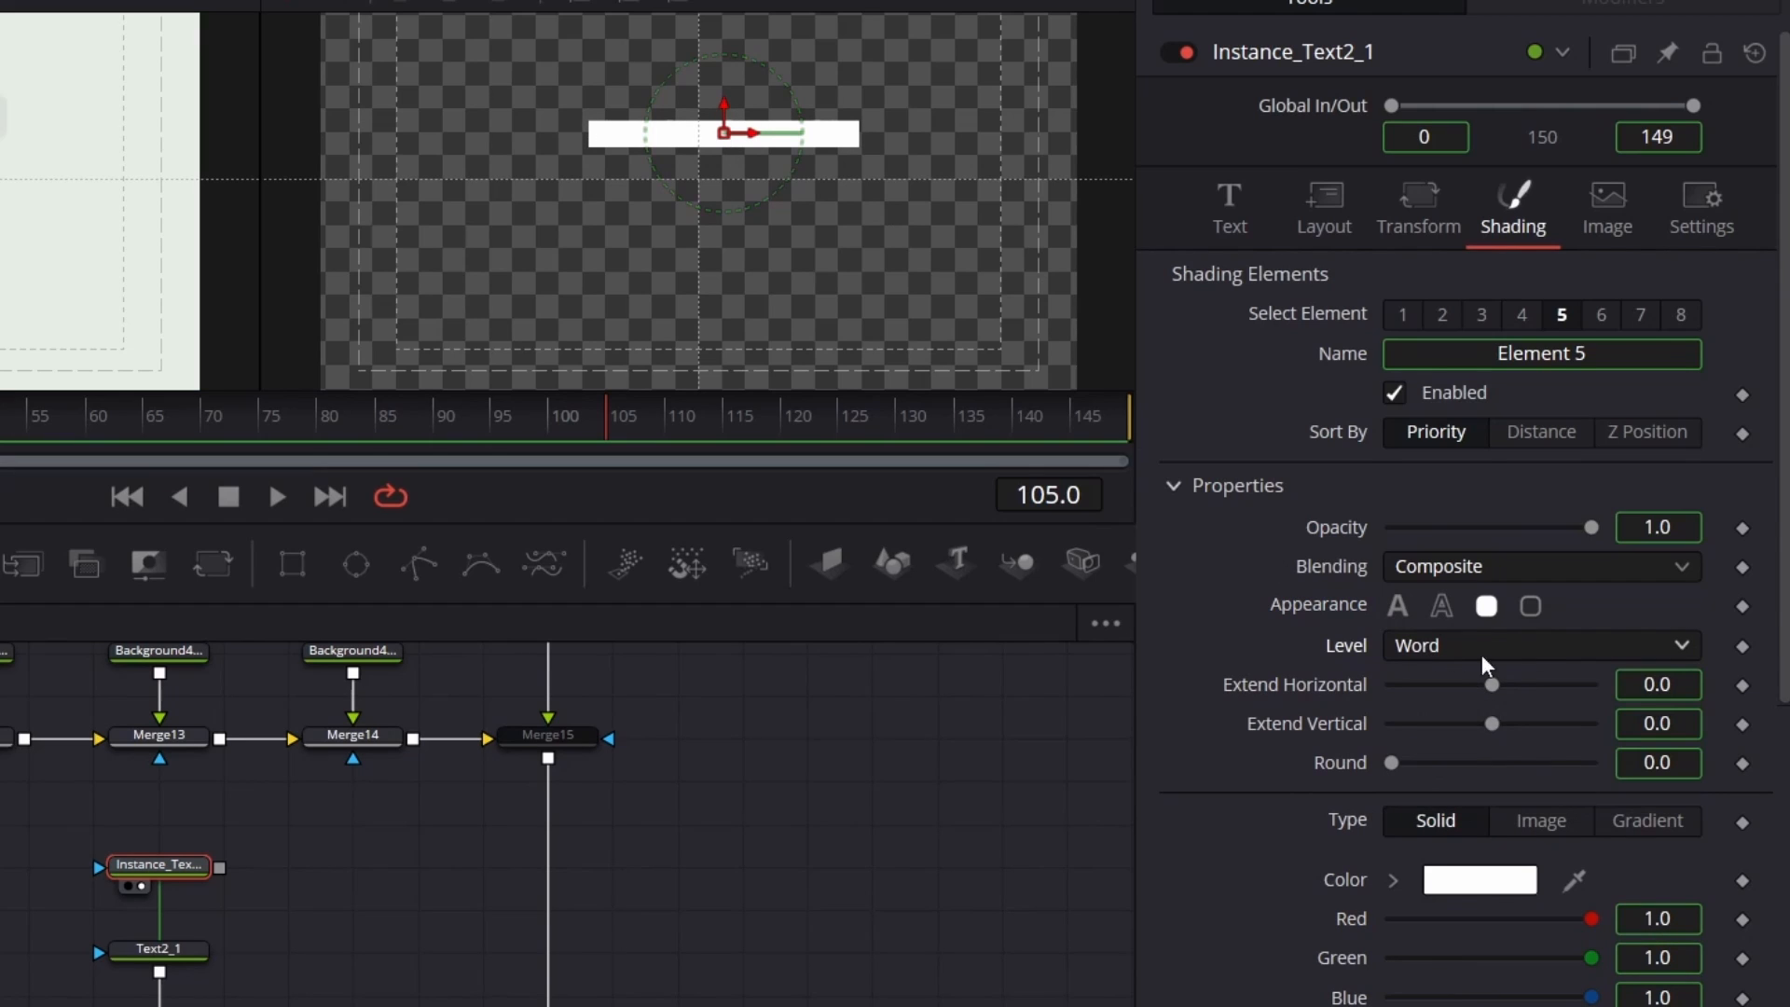
{"action": "left_click_drag", "start_coordinate": [1680, 684], "coordinate": [1624, 684]}
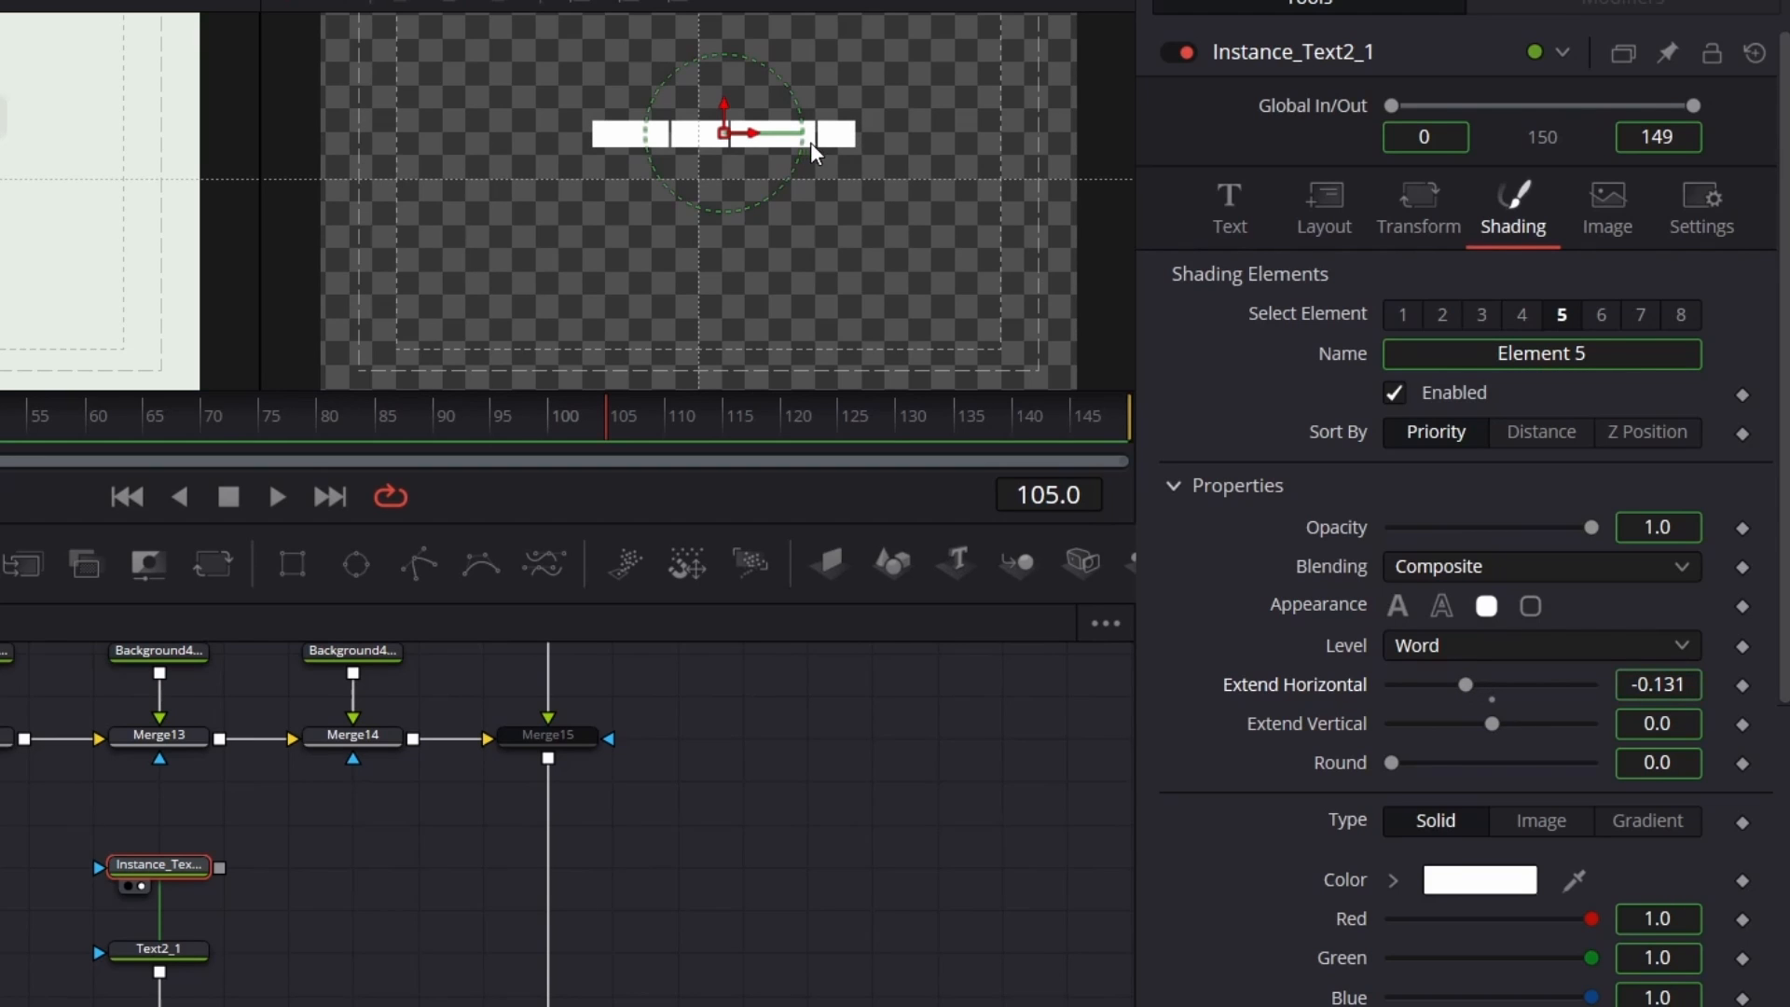
Add a Follower modifier to the Text2_1 instance's text.
{"action": "left_click", "coordinate": [1229, 201]}
{"action": "right_click", "coordinate": [1273, 418]}
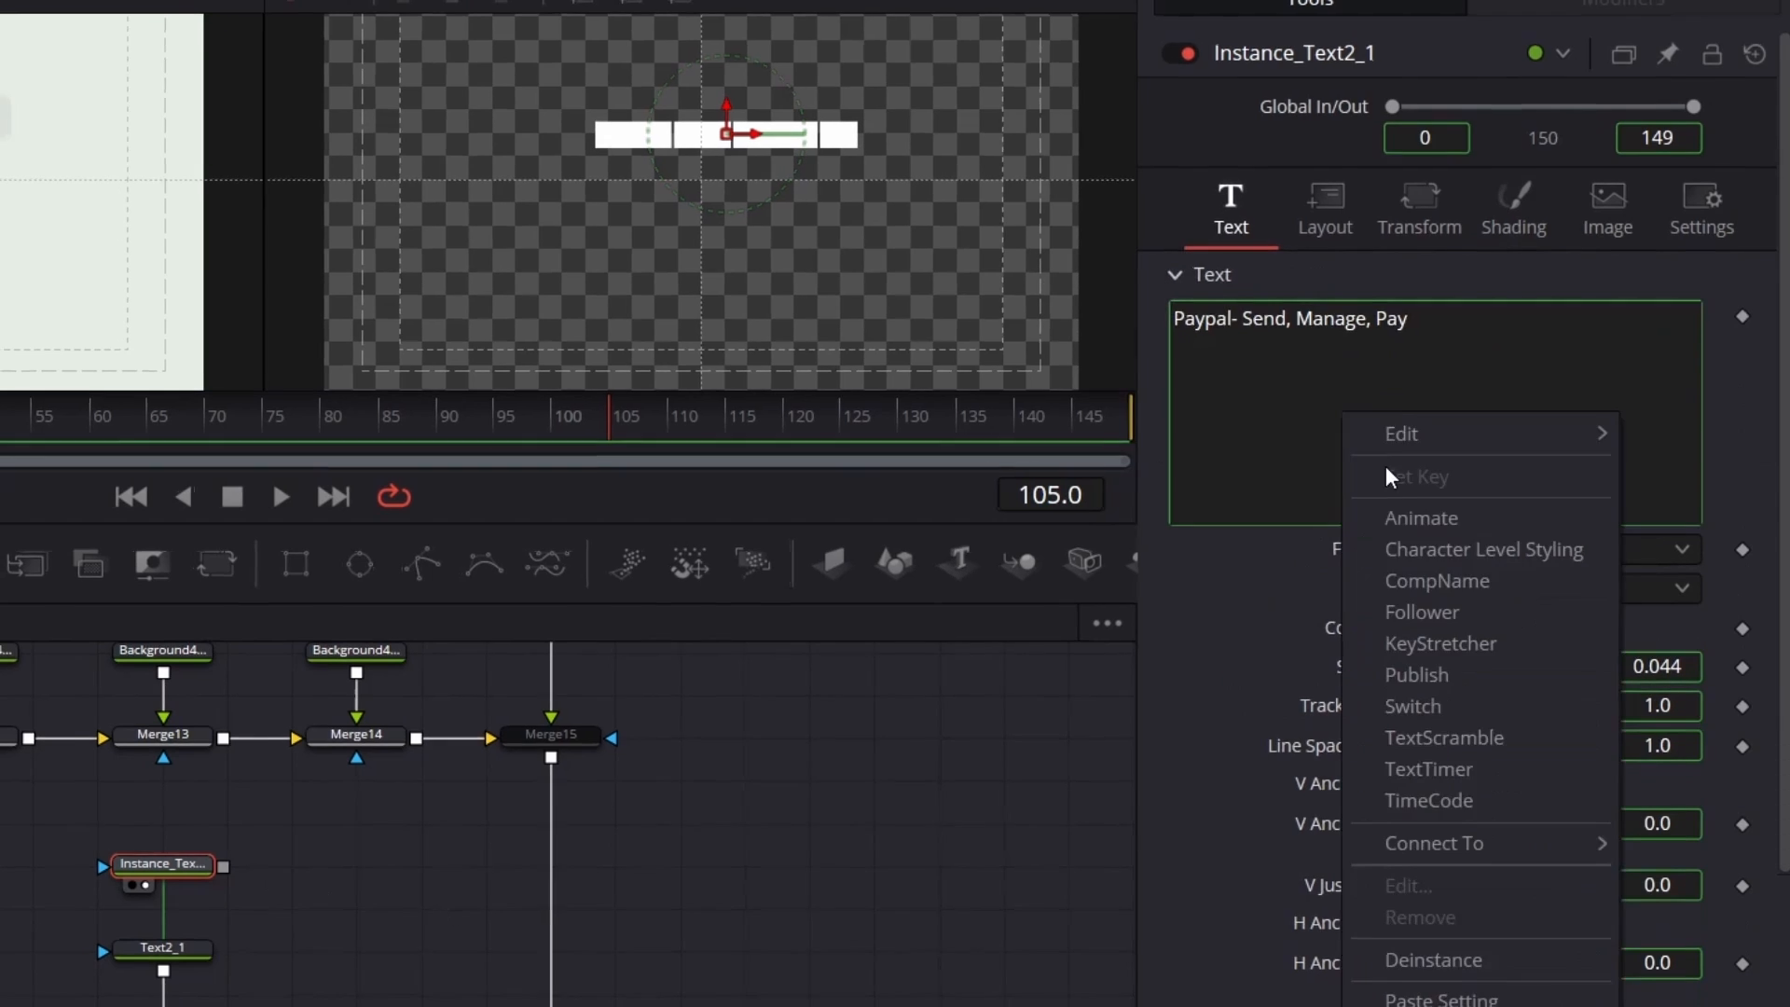
{"action": "left_click", "coordinate": [1520, 590]}
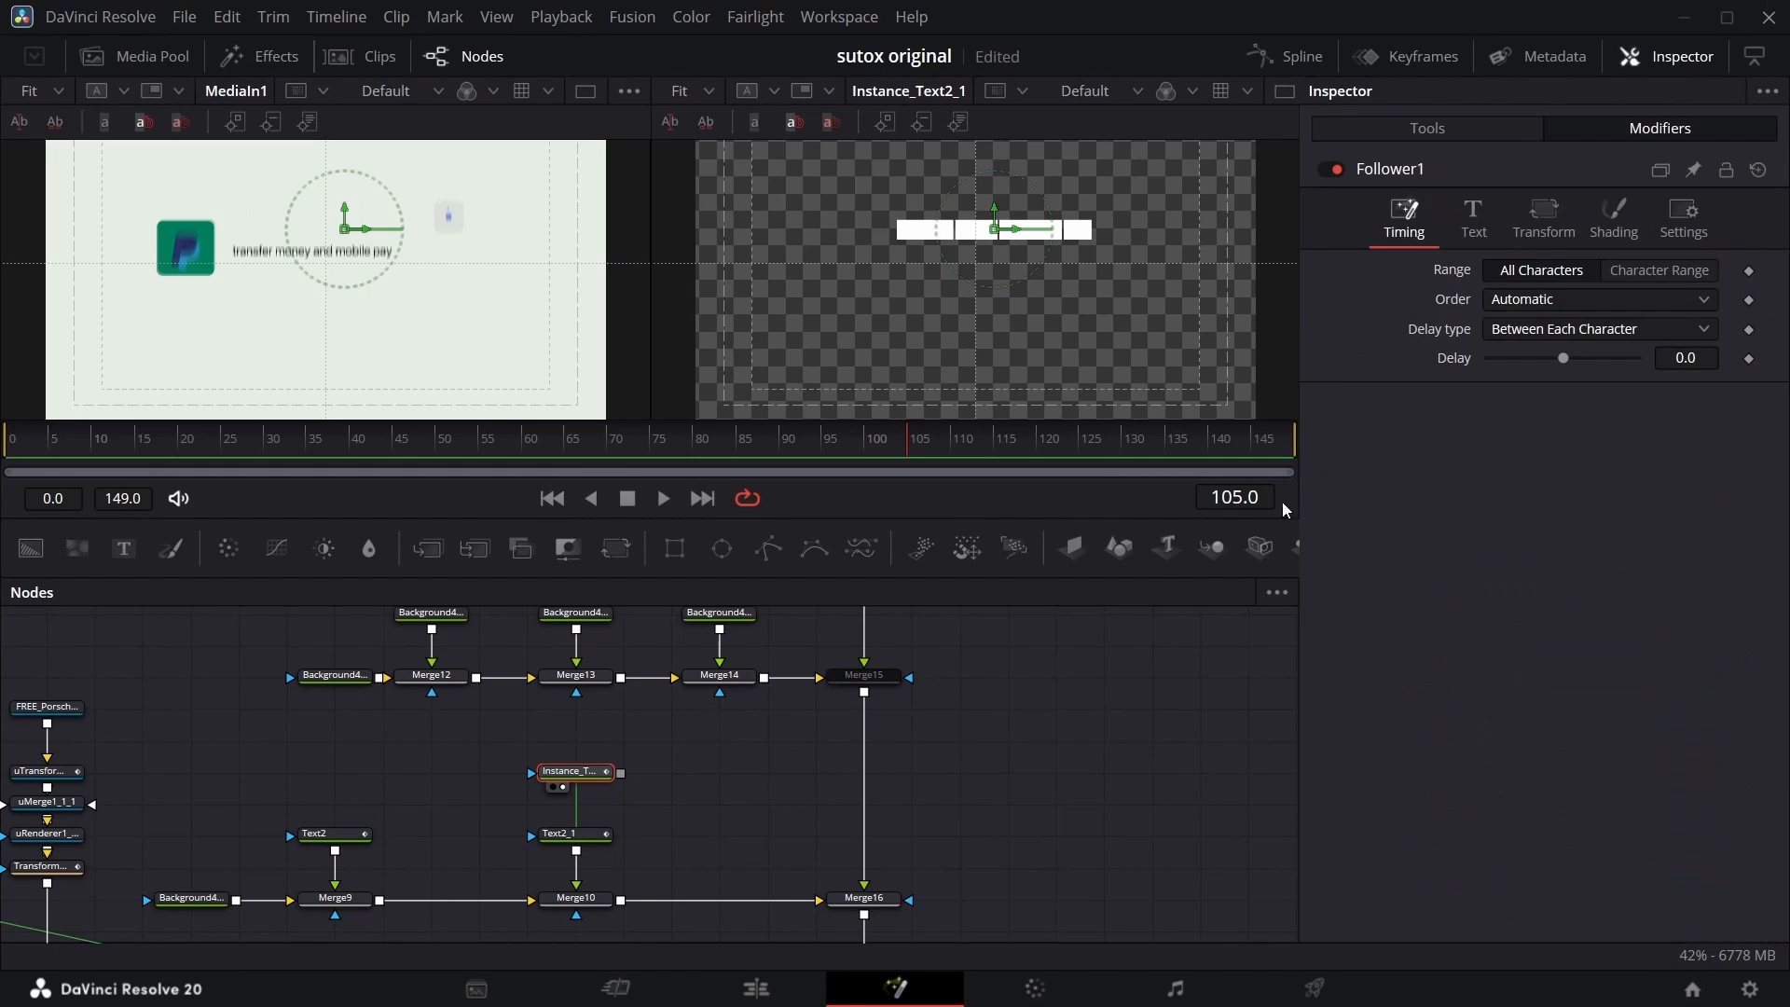
Connect the Text2_1 instance to Text2_1 as its effect mask, and display MediaOut1 in the second viewer.
{"action": "left_click_drag", "start_coordinate": [621, 773], "coordinate": [554, 852]}
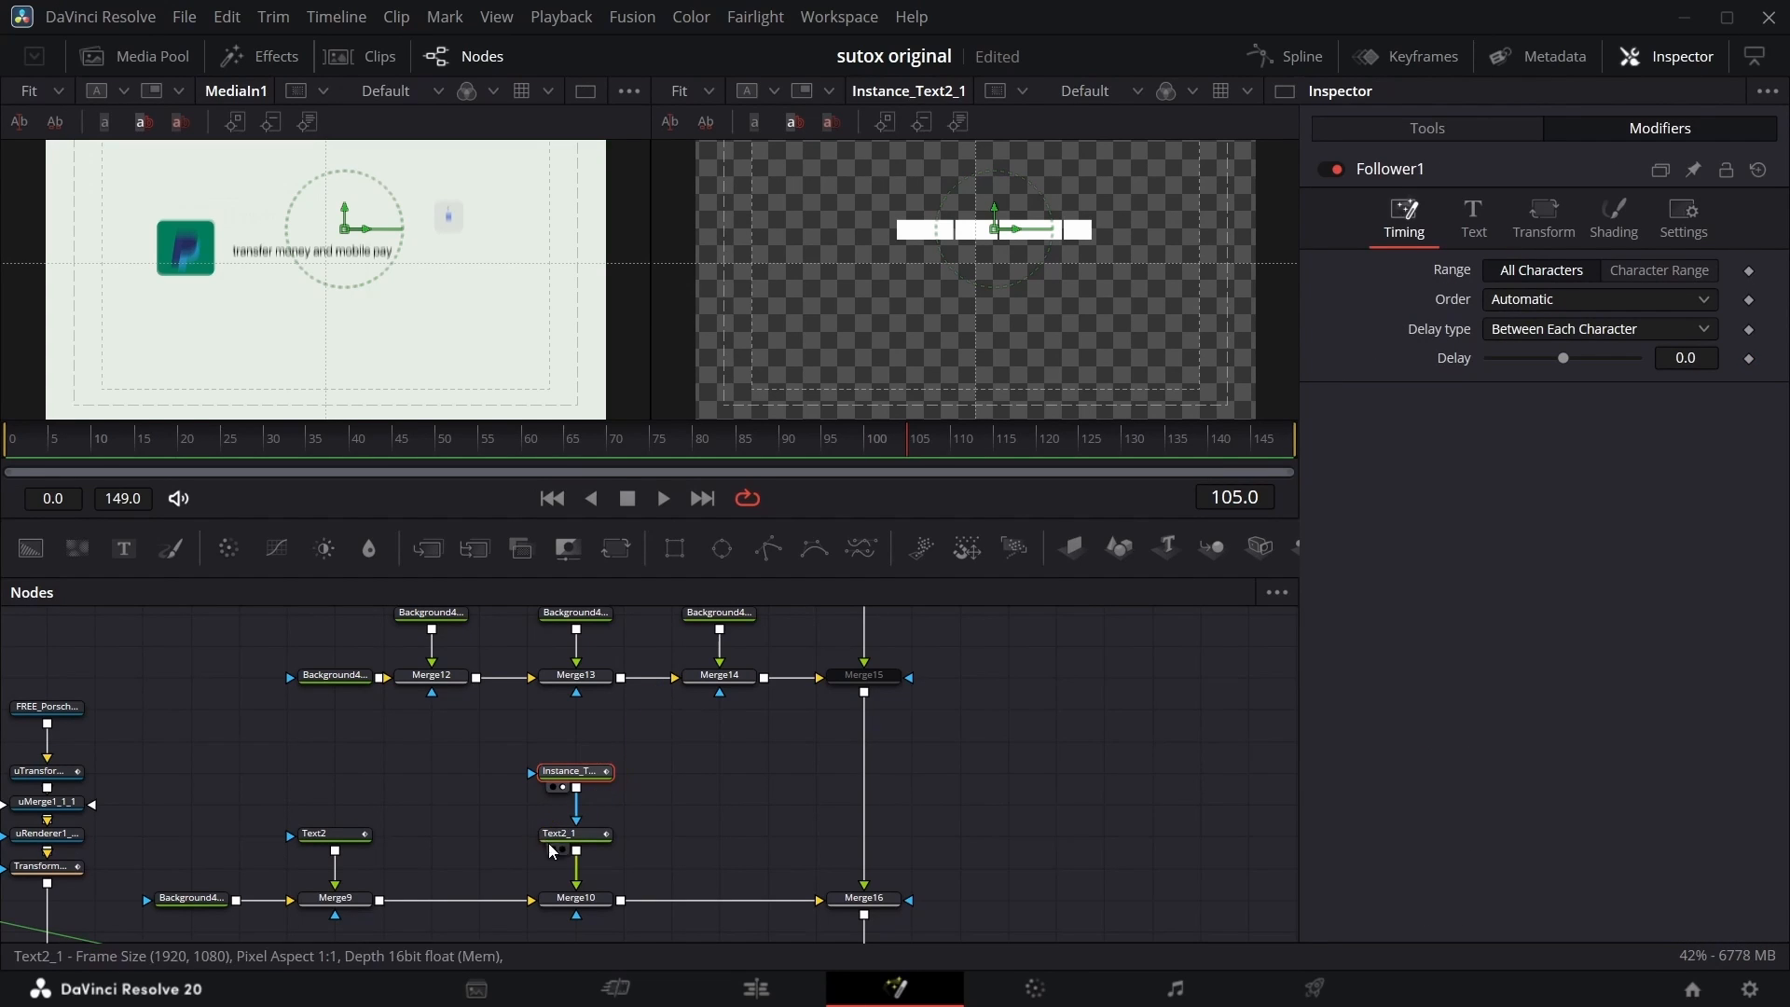
{"action": "scroll", "coordinate": [981, 823], "scroll_direction": "down", "scroll_amount": 5}
{"action": "scroll", "coordinate": [1147, 730], "scroll_direction": "up", "scroll_amount": 3}
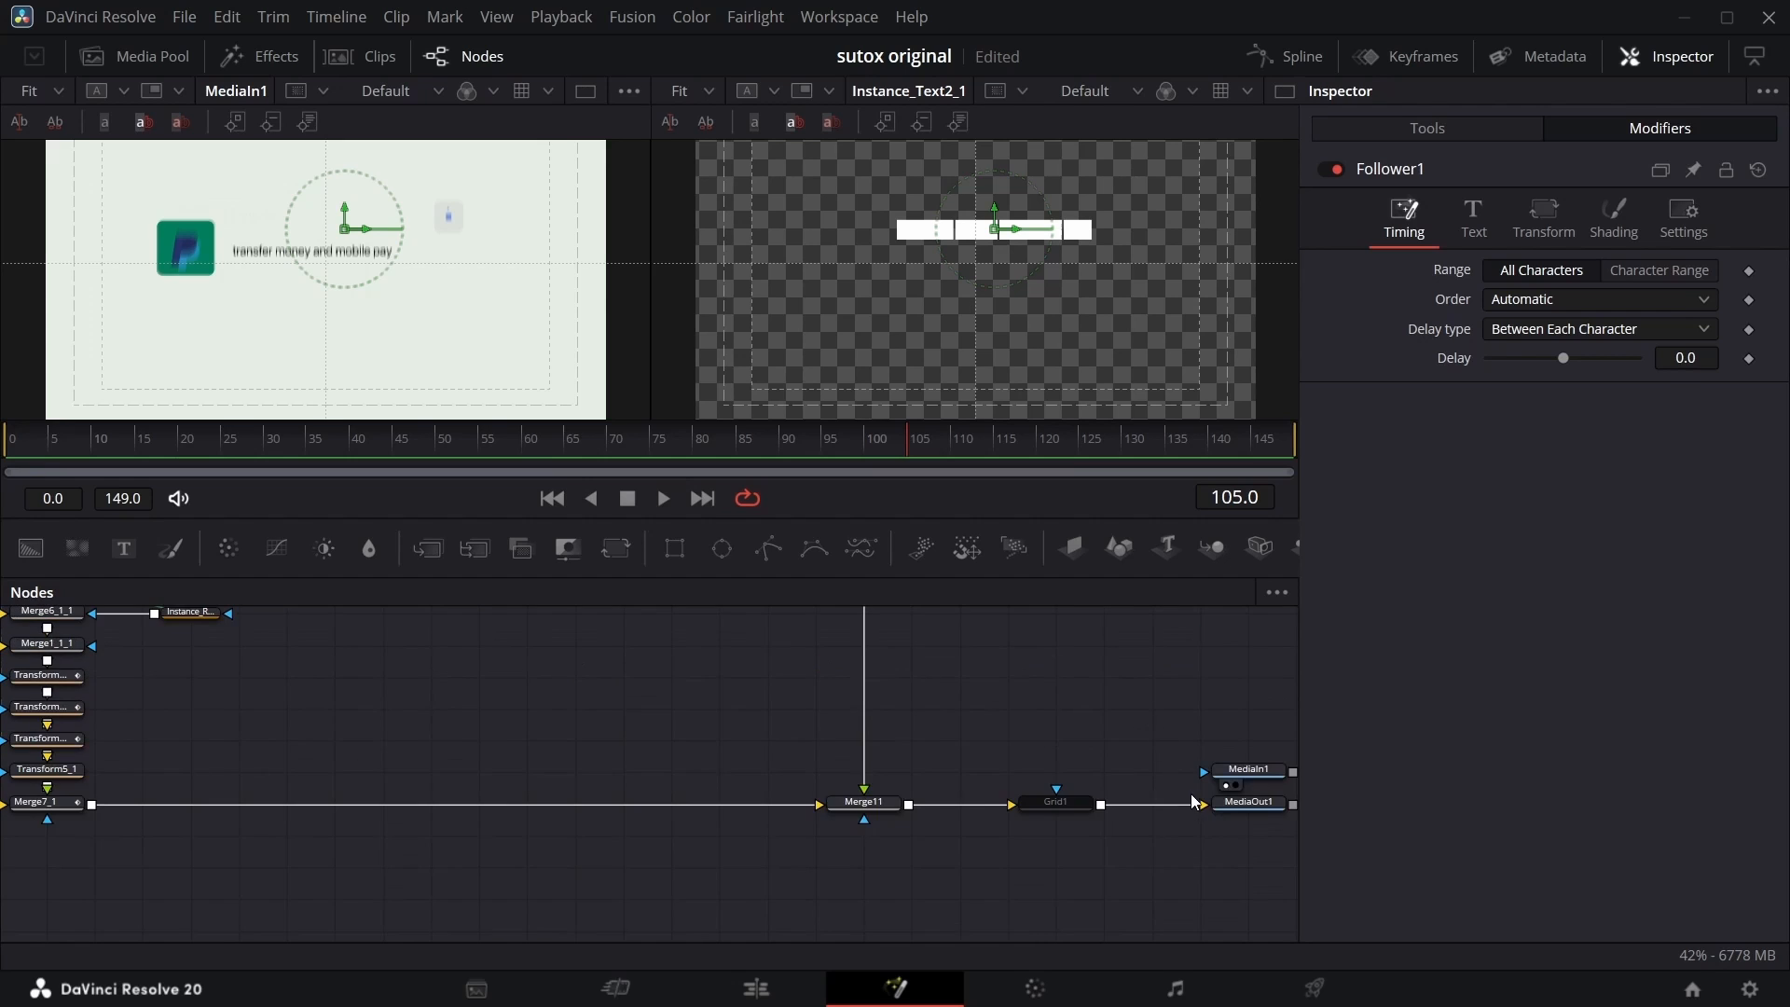
{"action": "left_click", "coordinate": [1235, 817]}
Enable shading element 5 in Follower1 and keyframe its opacity of 1.0 on frame 105.
{"action": "left_click", "coordinate": [1614, 219]}
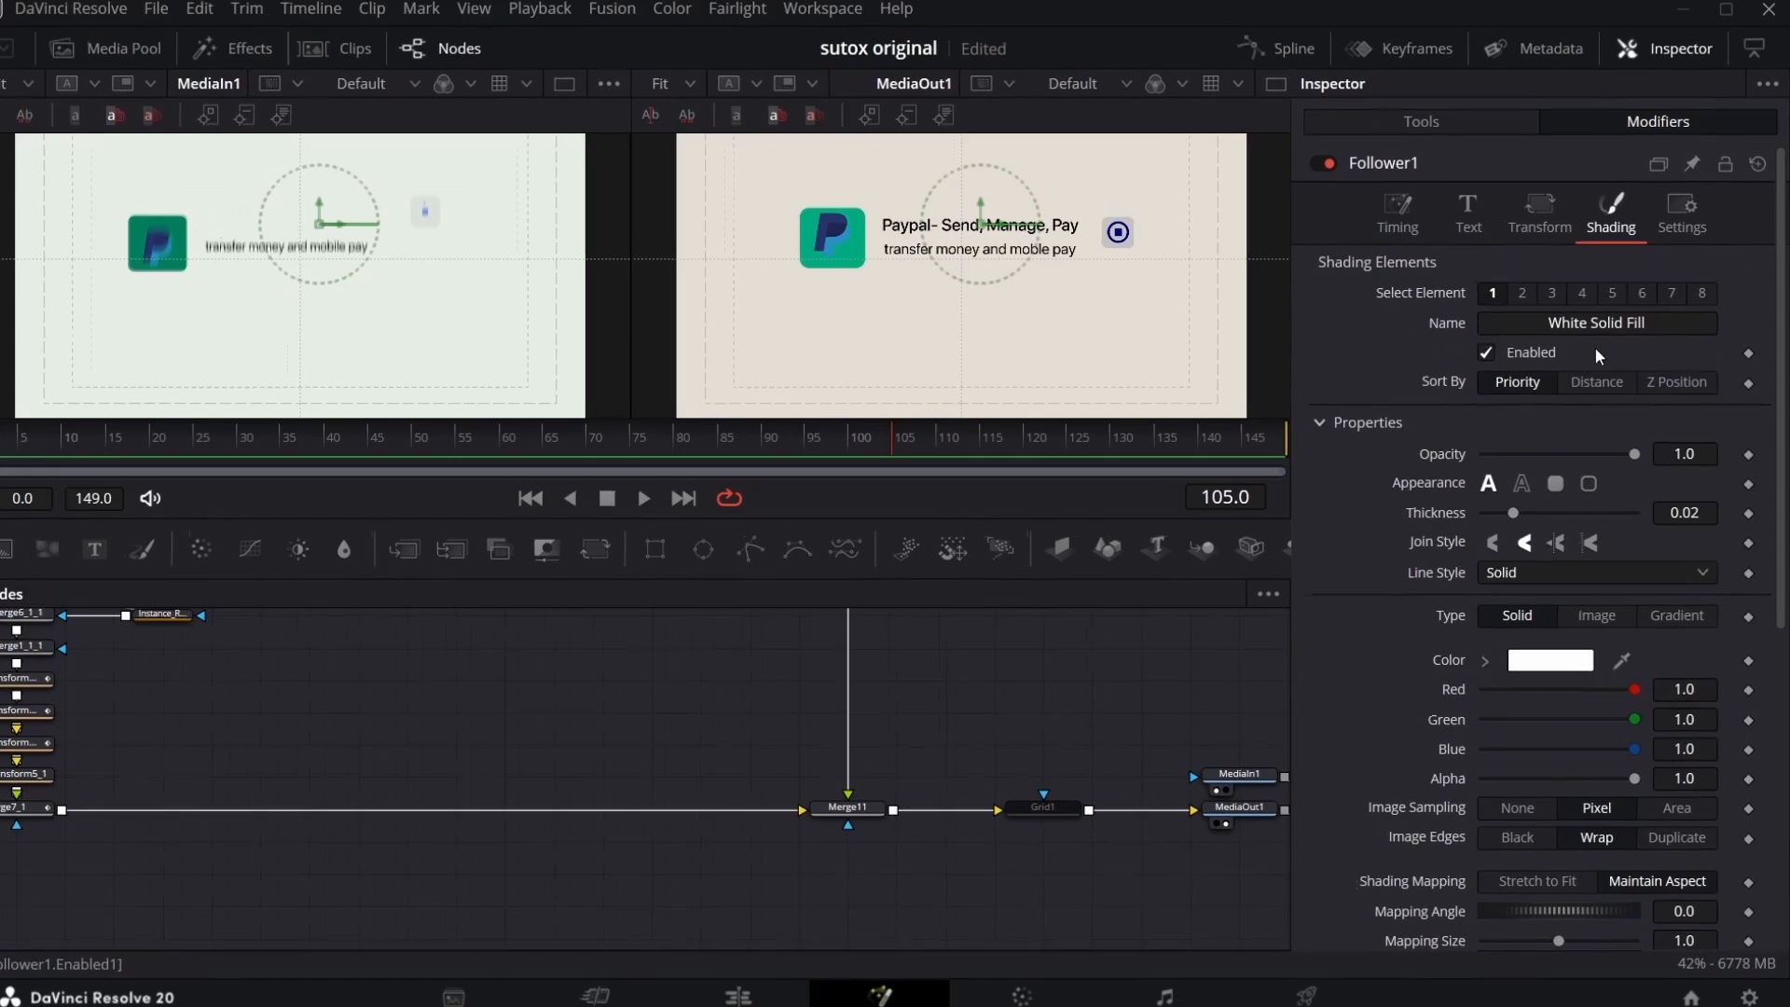
{"action": "left_click", "coordinate": [1615, 296]}
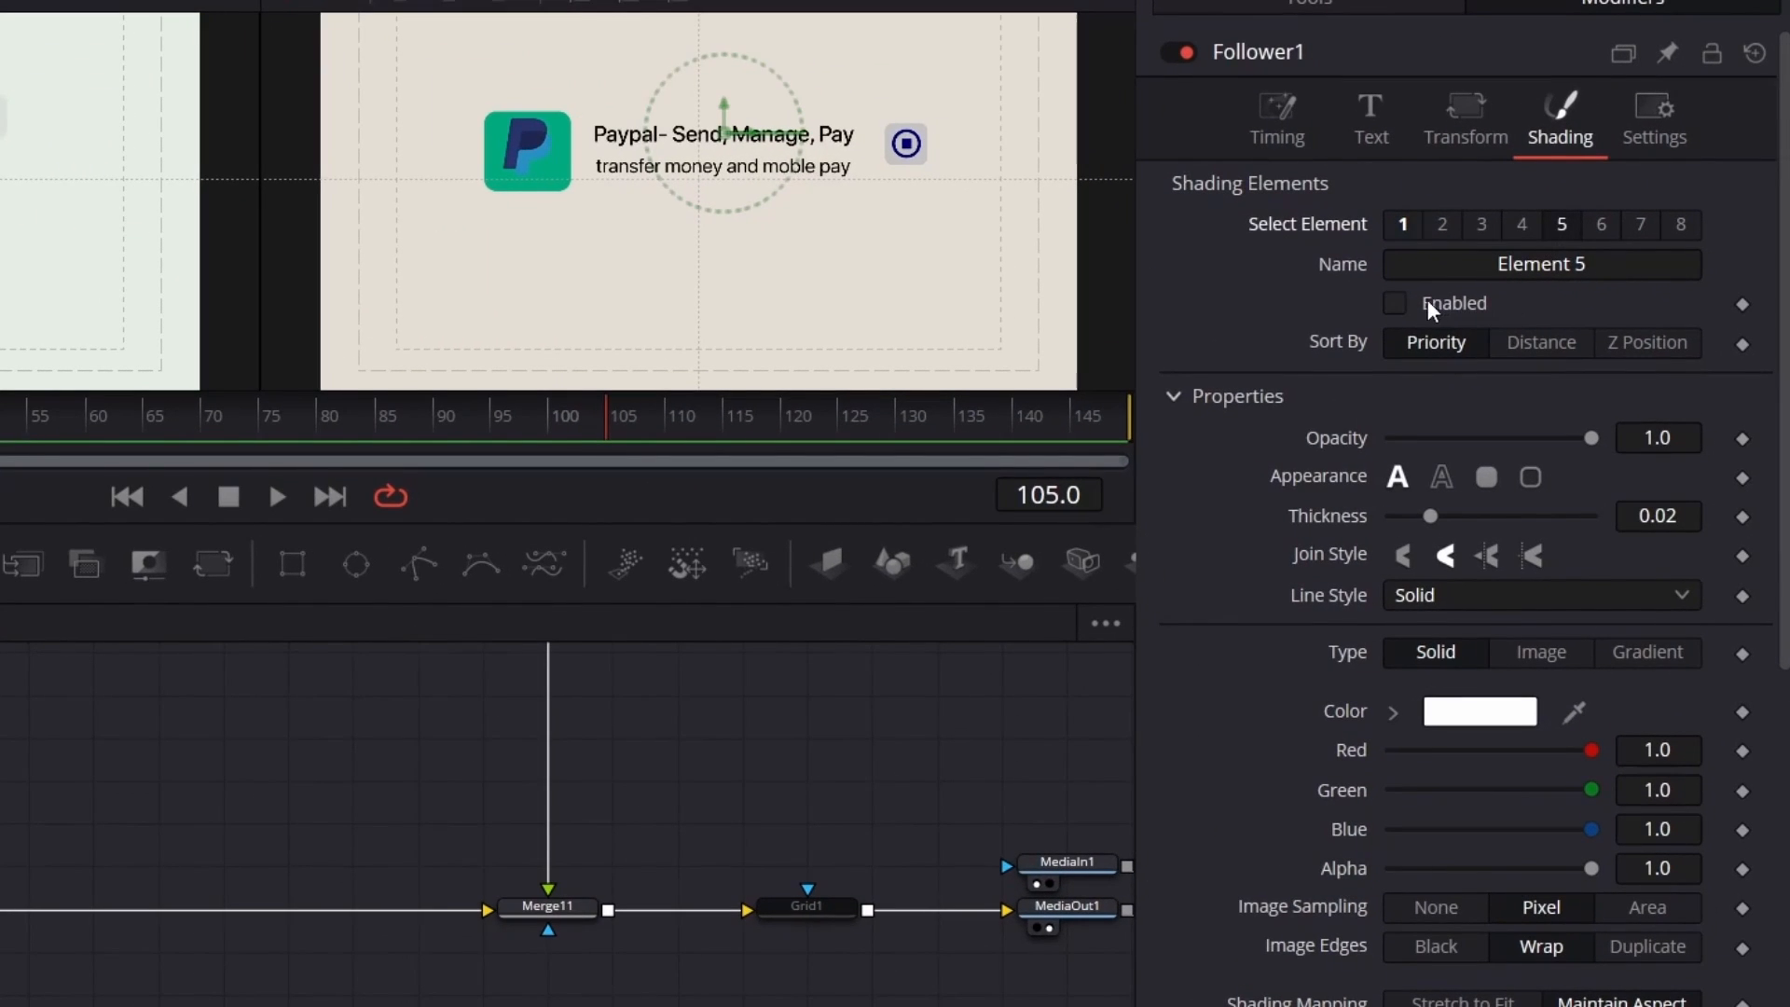
{"action": "left_click", "coordinate": [1396, 302]}
{"action": "left_click", "coordinate": [1743, 439]}
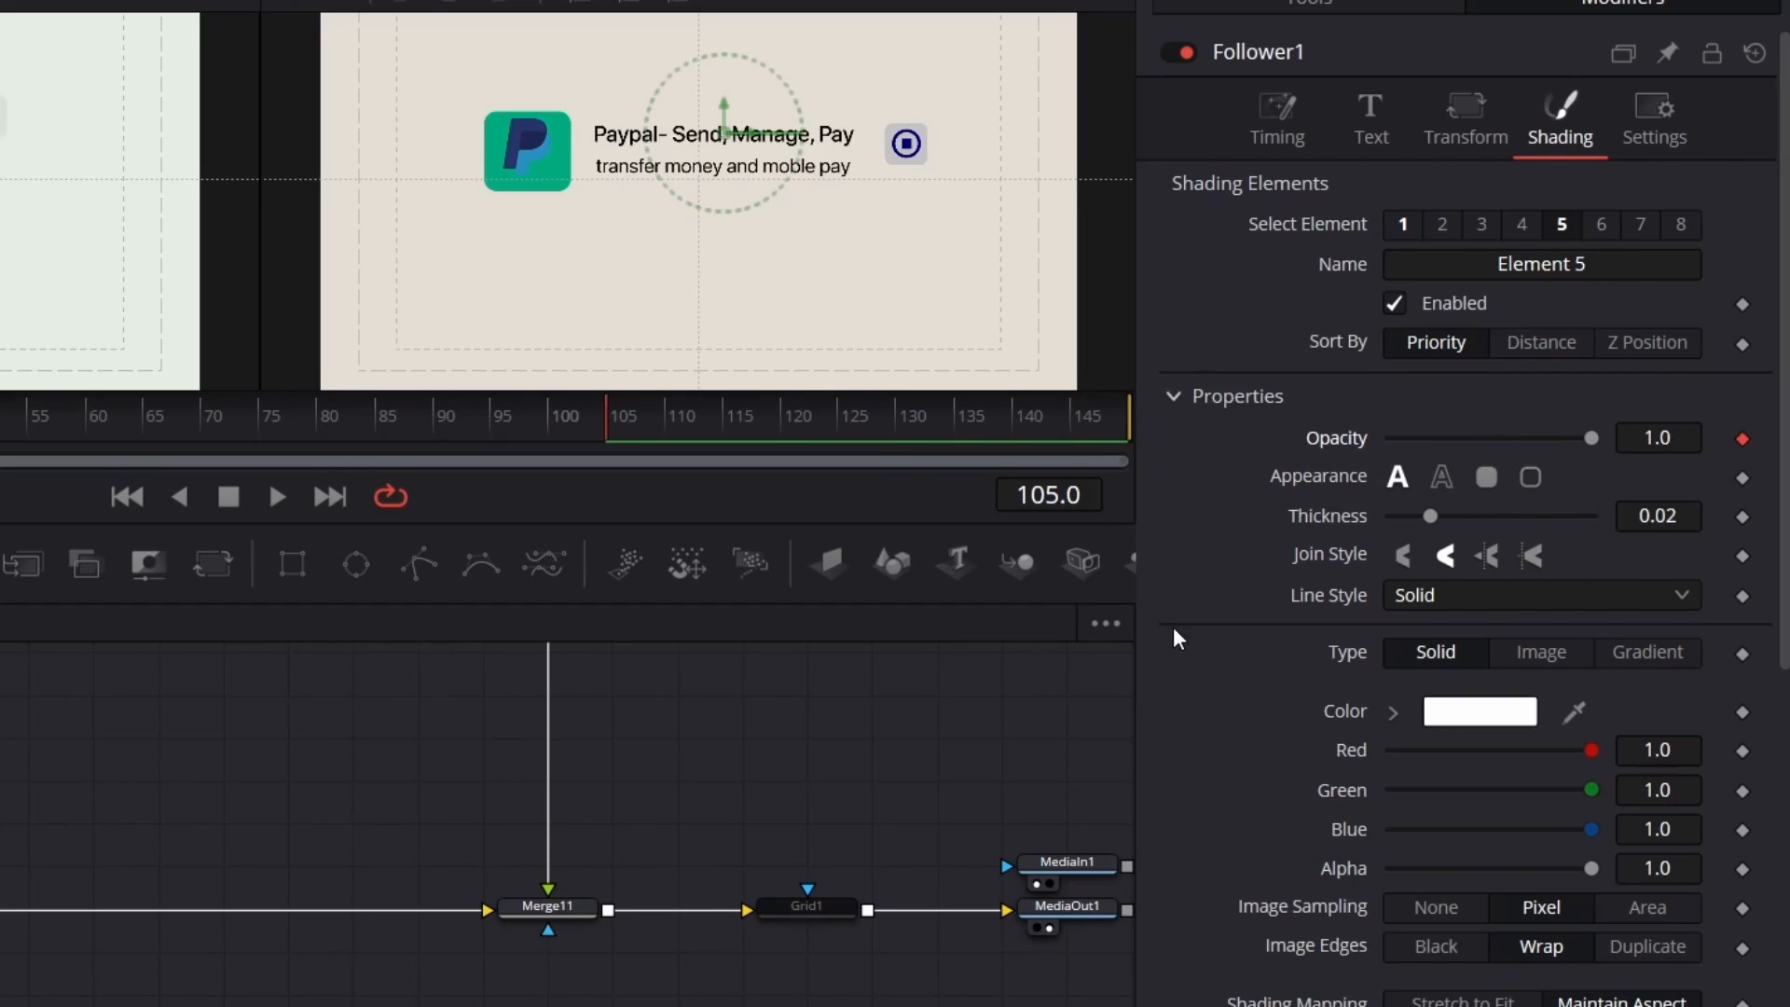
Set Follower1's transform to Words and add a keyframe for its offset of 0 on frame 110.
{"action": "key", "text": "space"}
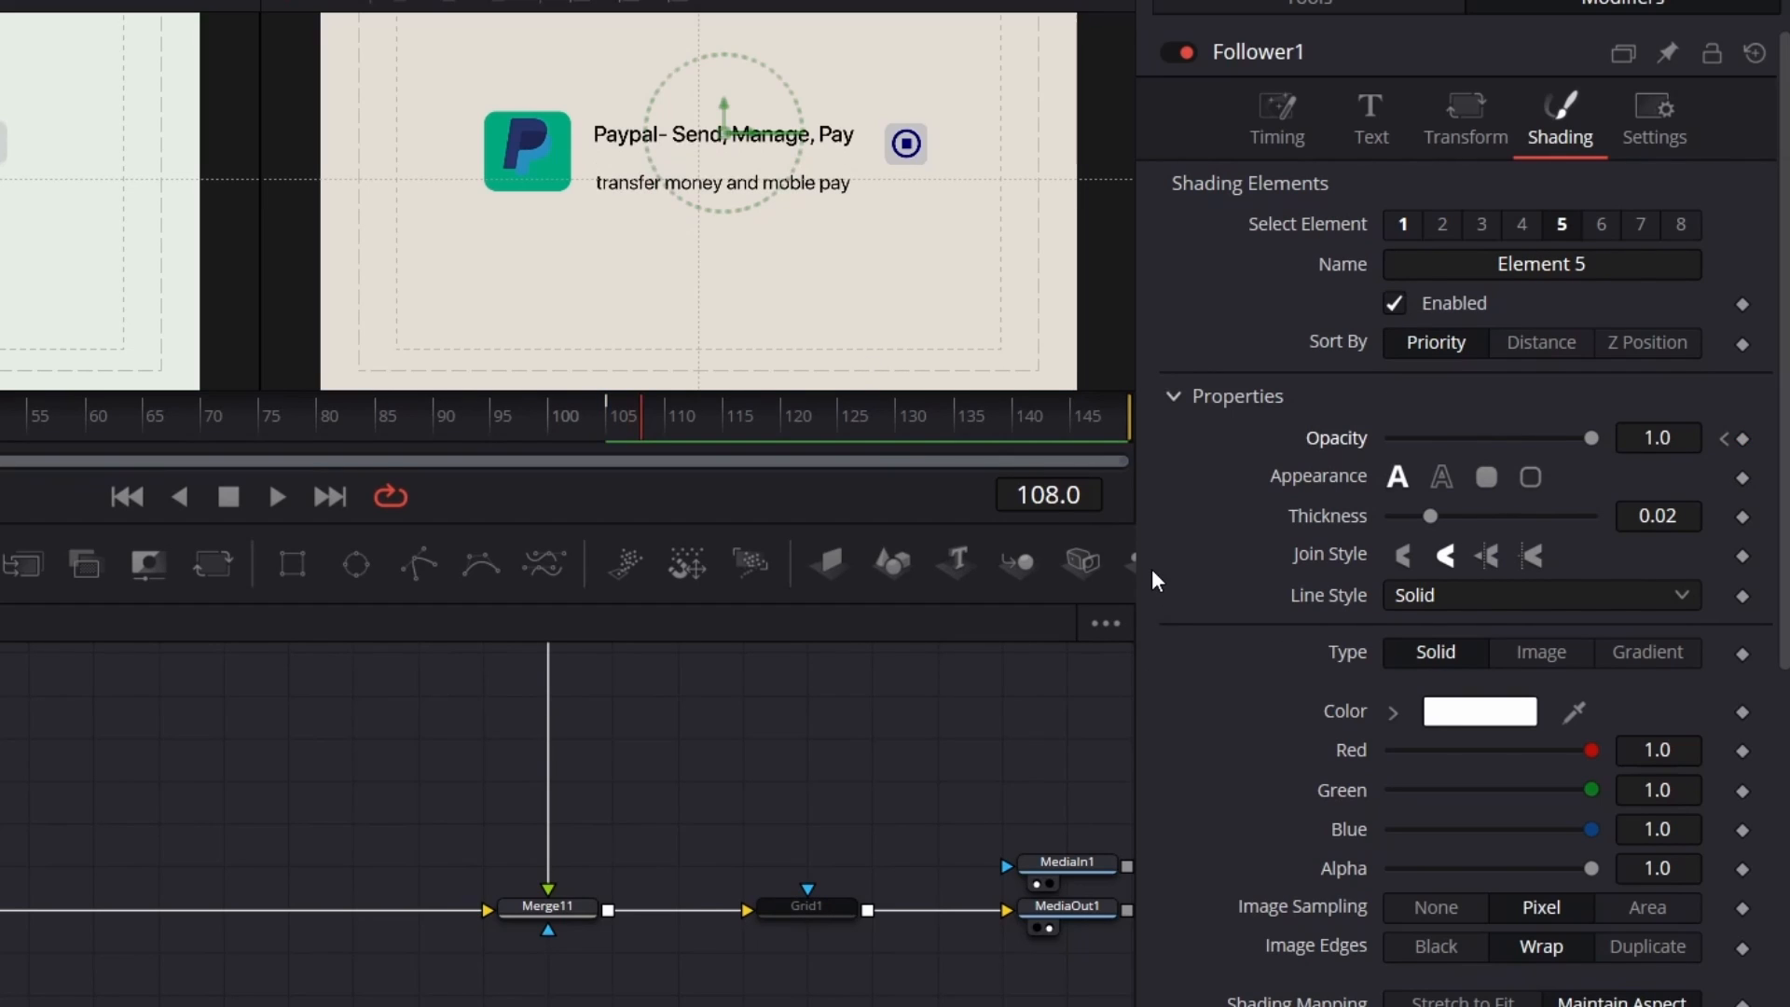
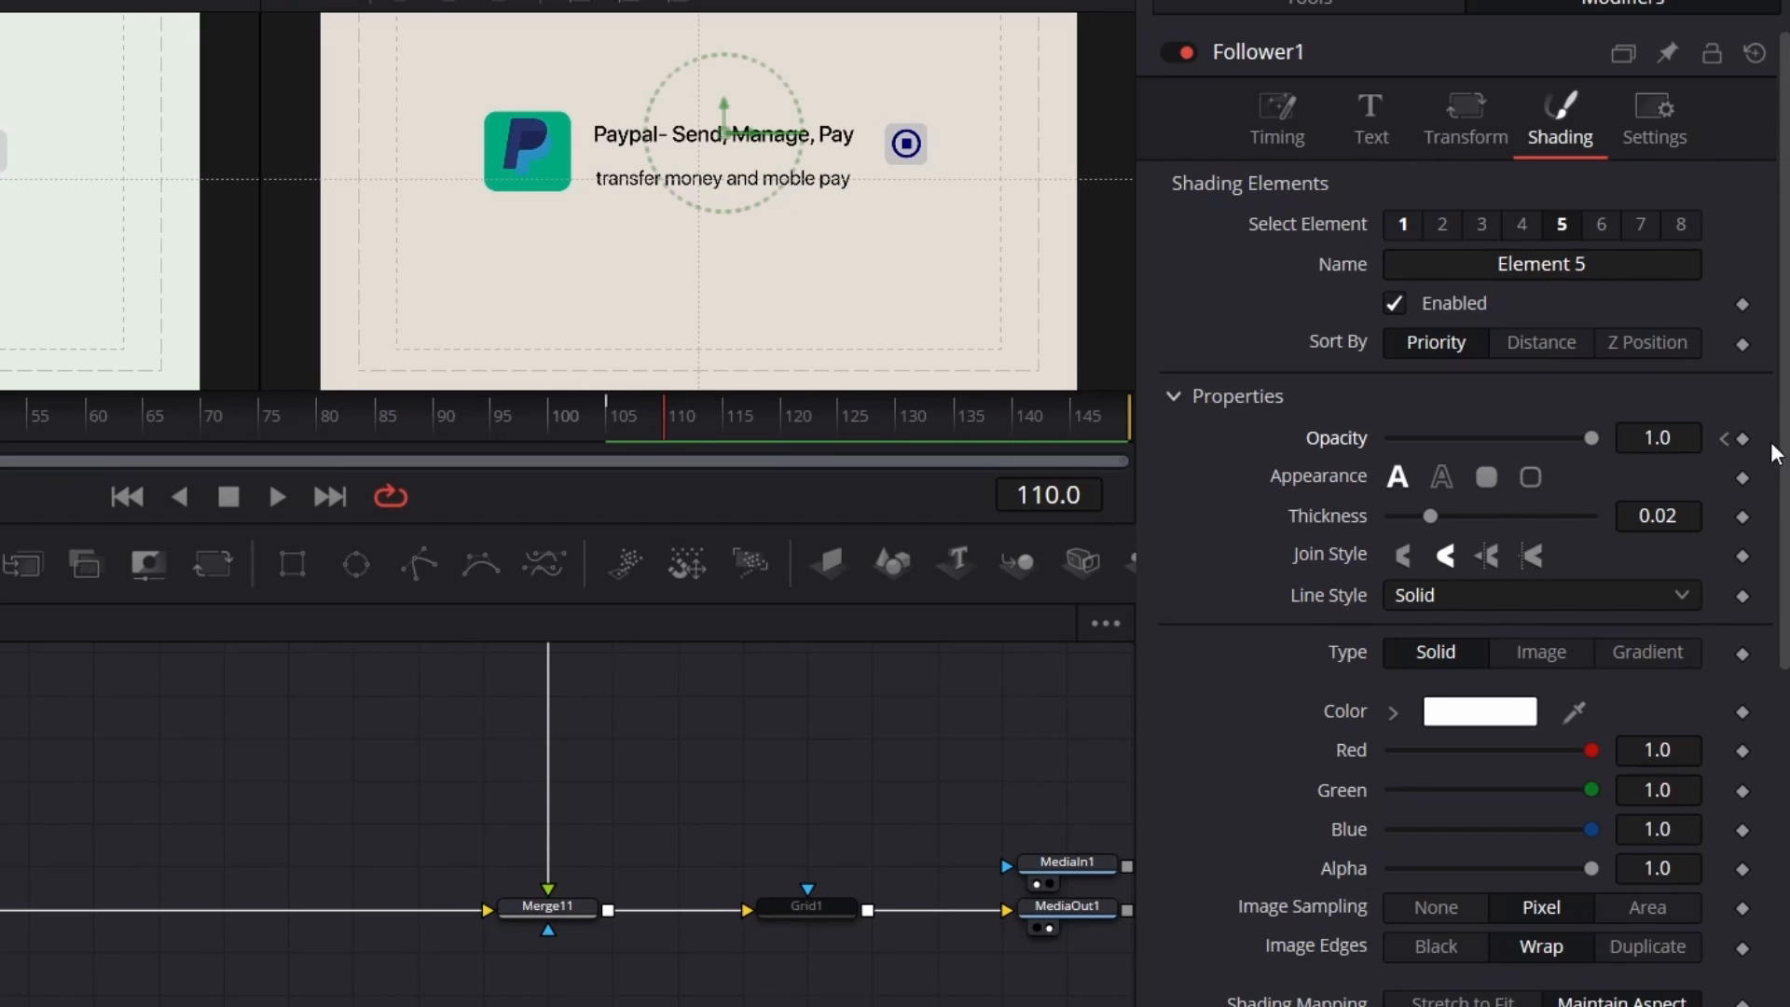
{"action": "left_click", "coordinate": [1466, 121]}
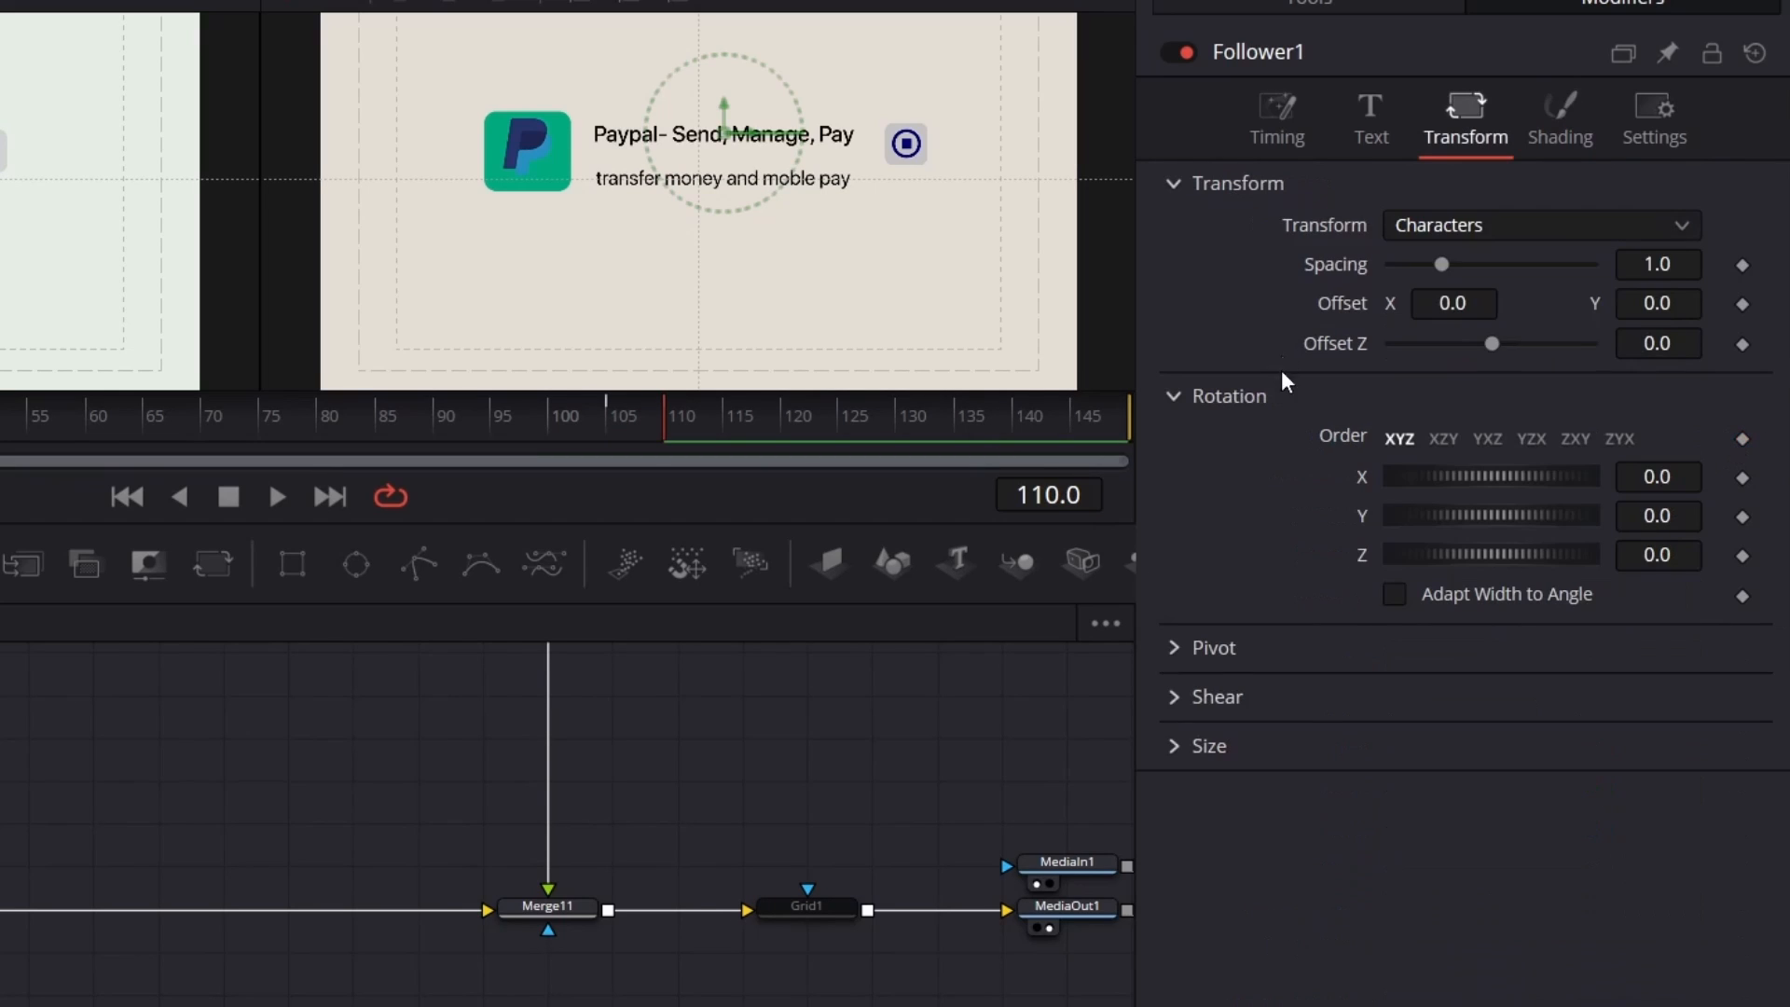
{"action": "left_click", "coordinate": [1444, 220]}
{"action": "left_click", "coordinate": [1443, 306]}
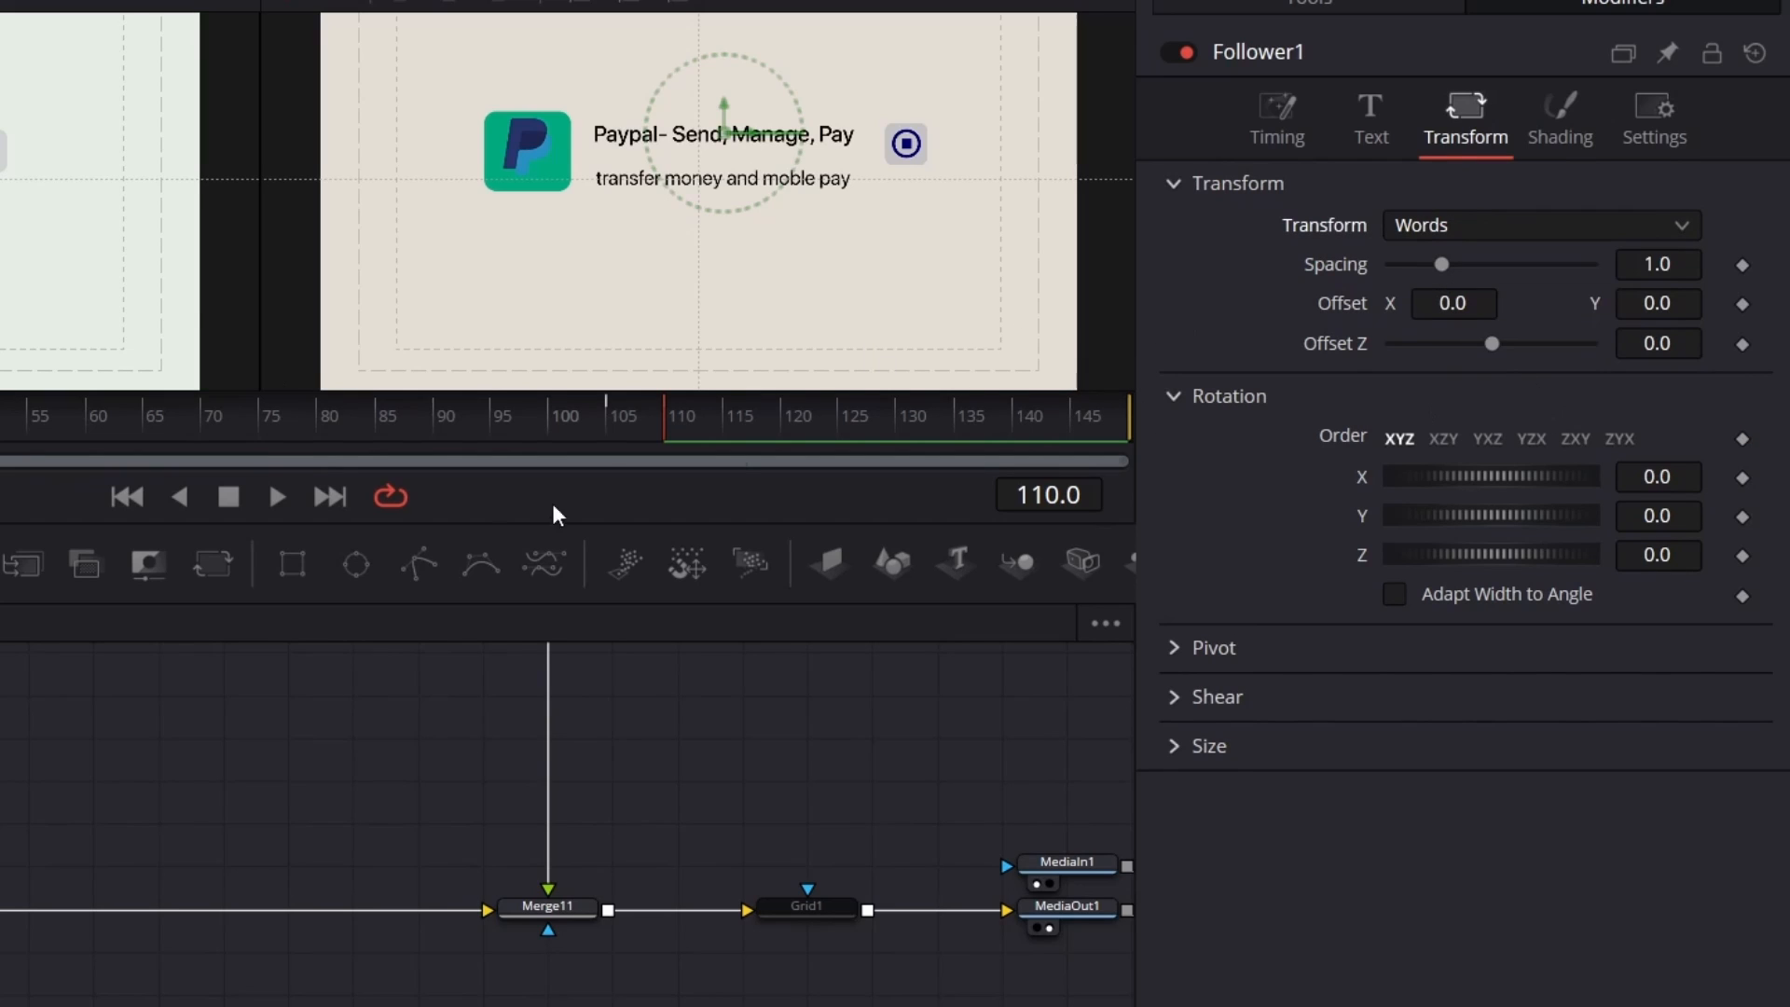
{"action": "left_click", "coordinate": [1743, 304]}
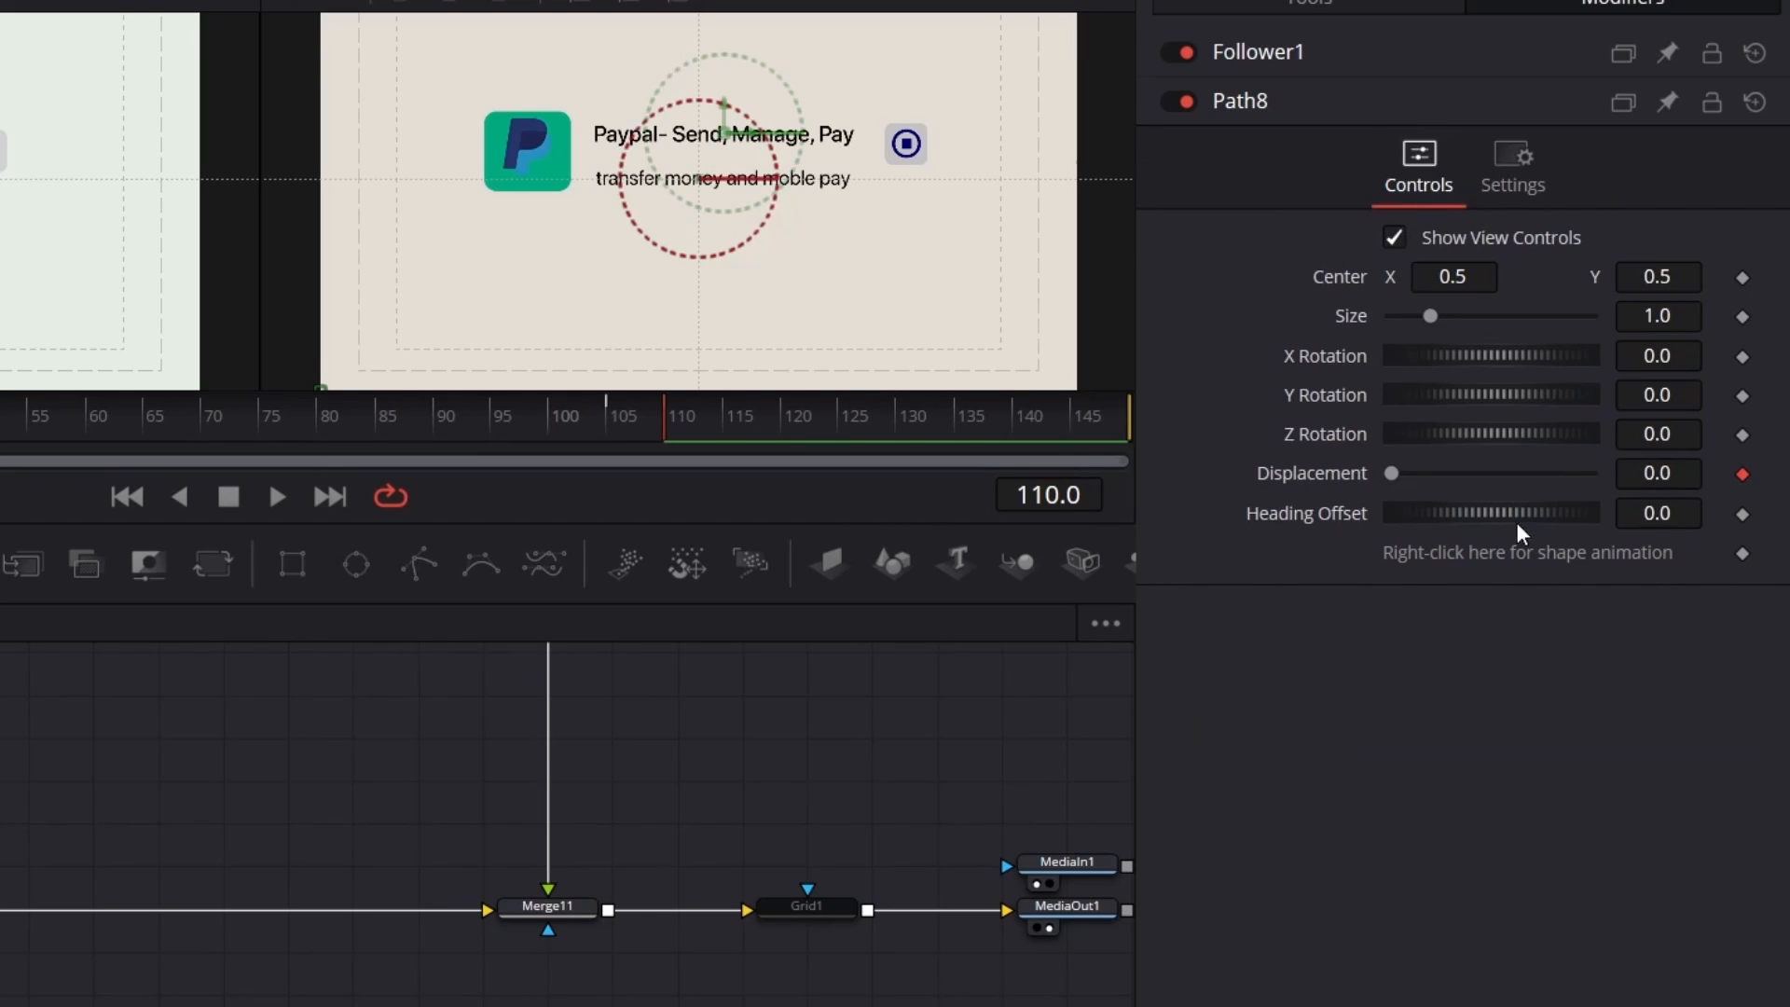
On frame 105, keyframe Follower1's offset with Y raised to 0.089.
{"action": "left_click", "coordinate": [1365, 54]}
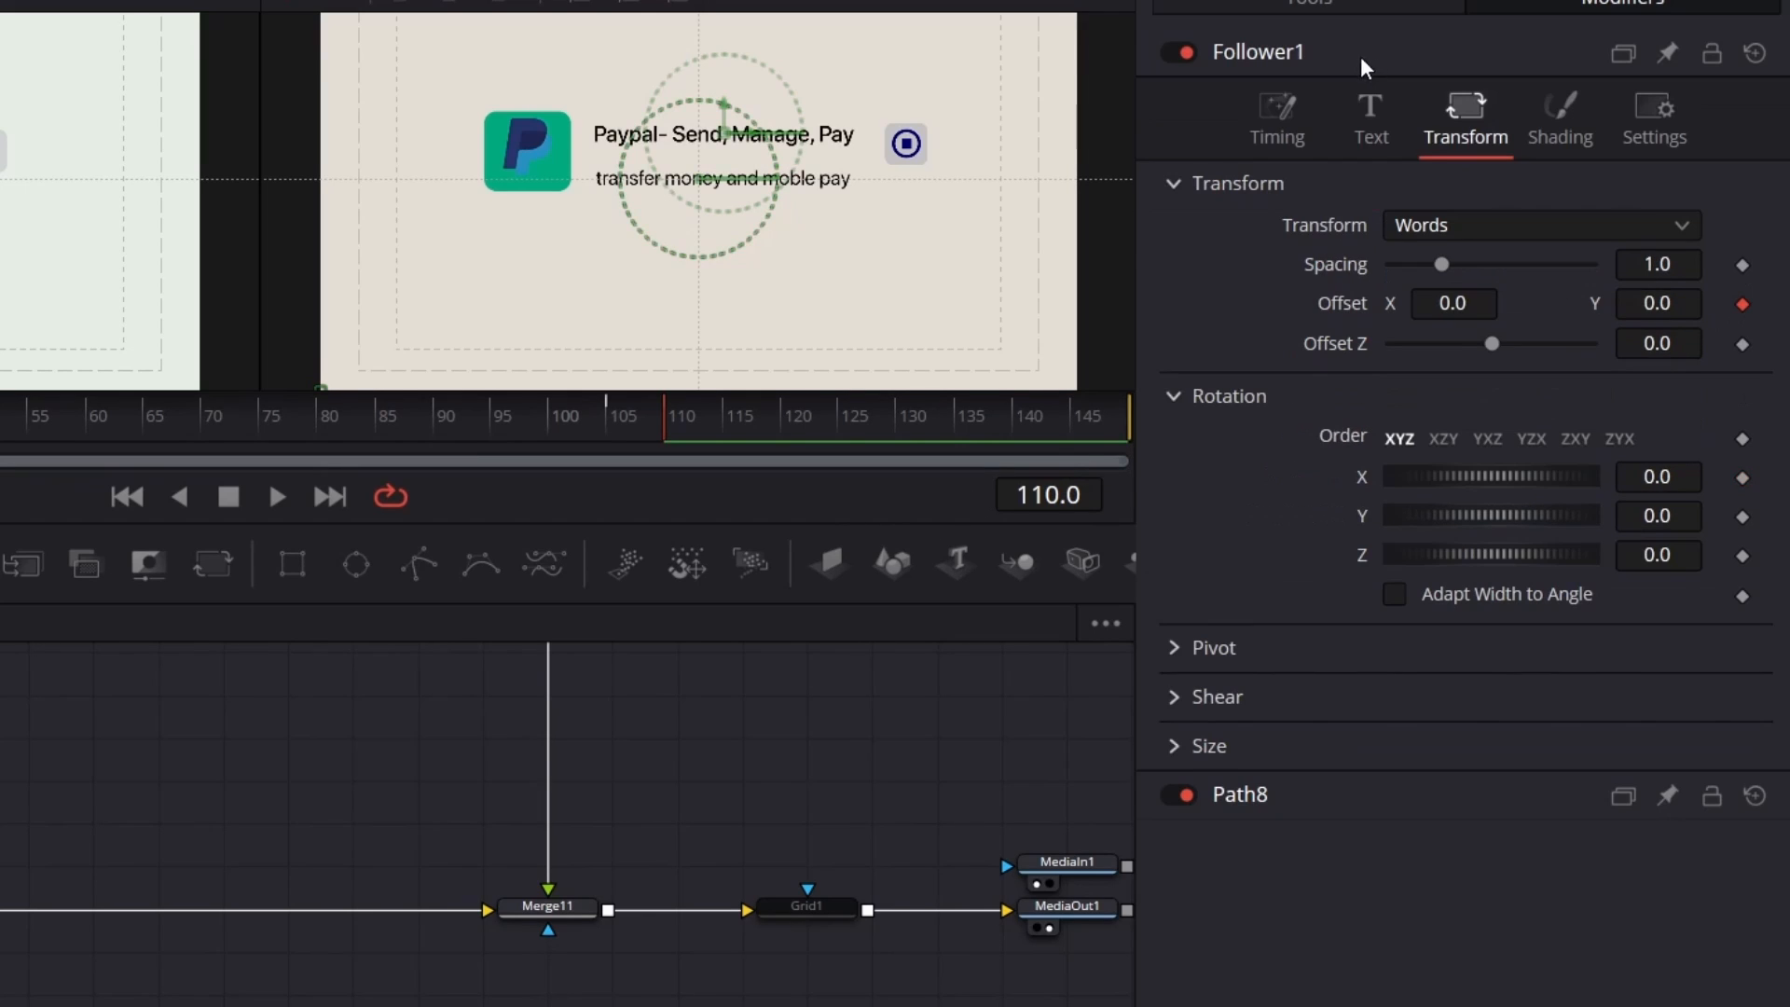
{"action": "left_click", "coordinate": [609, 429]}
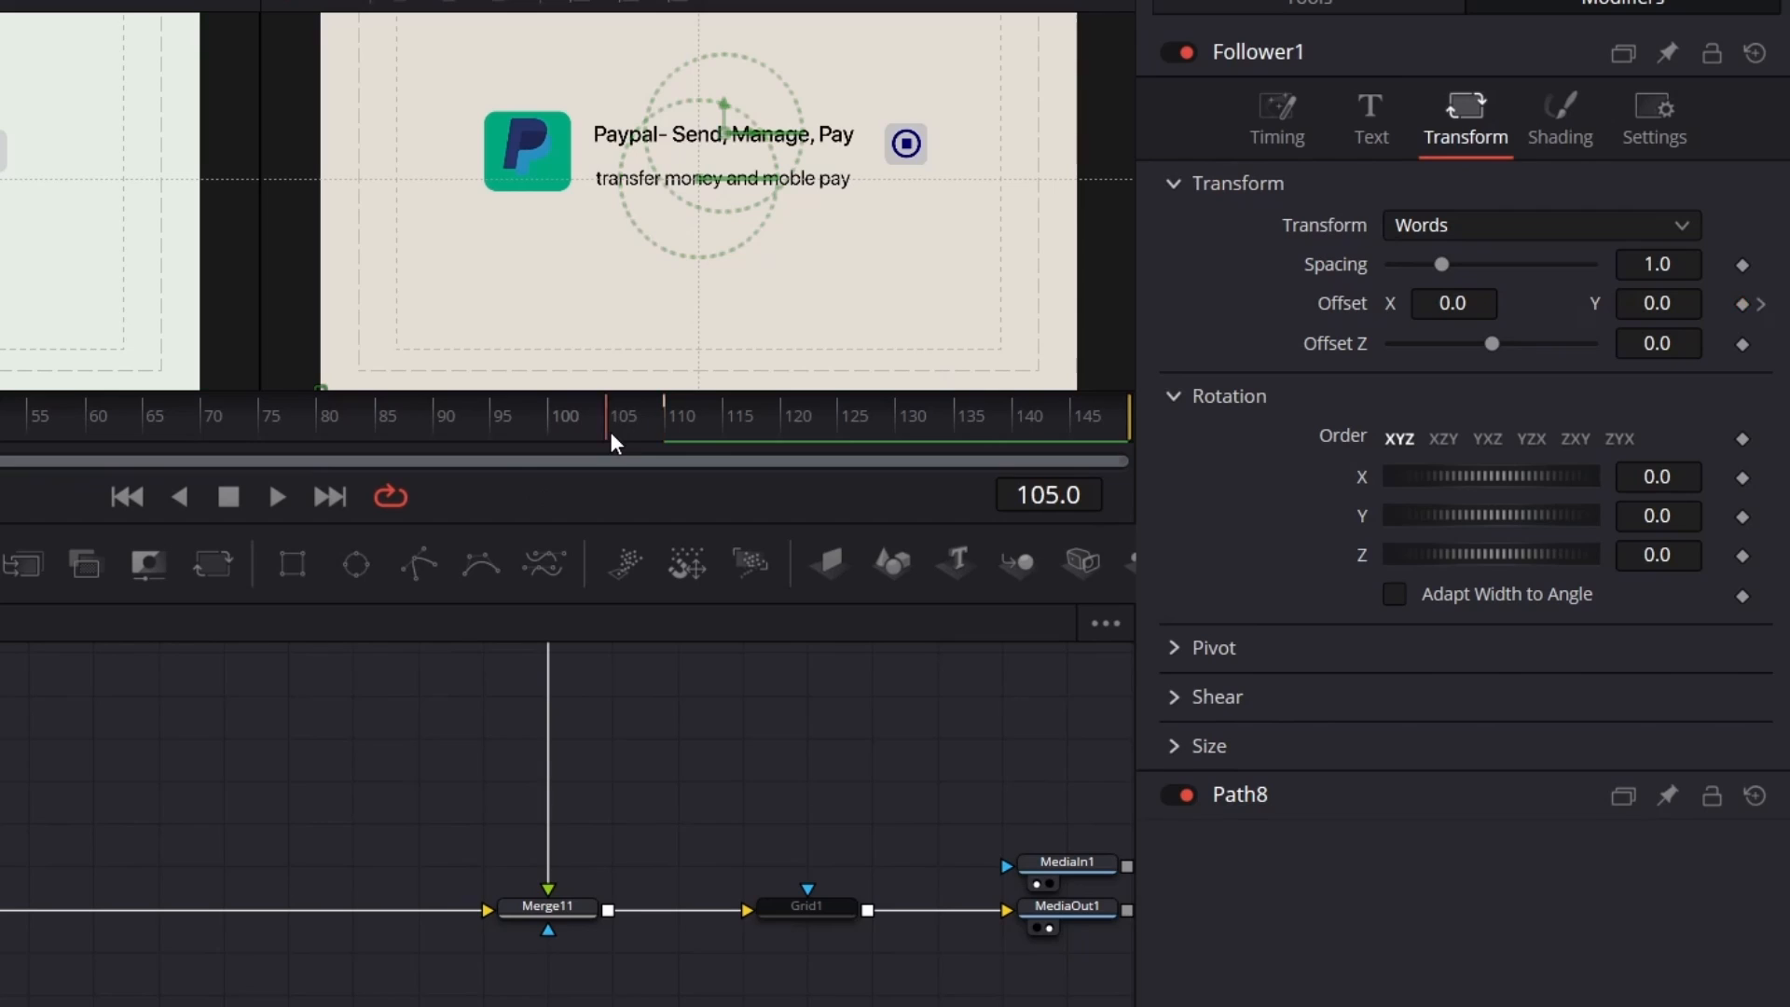
{"action": "left_click", "coordinate": [1742, 304]}
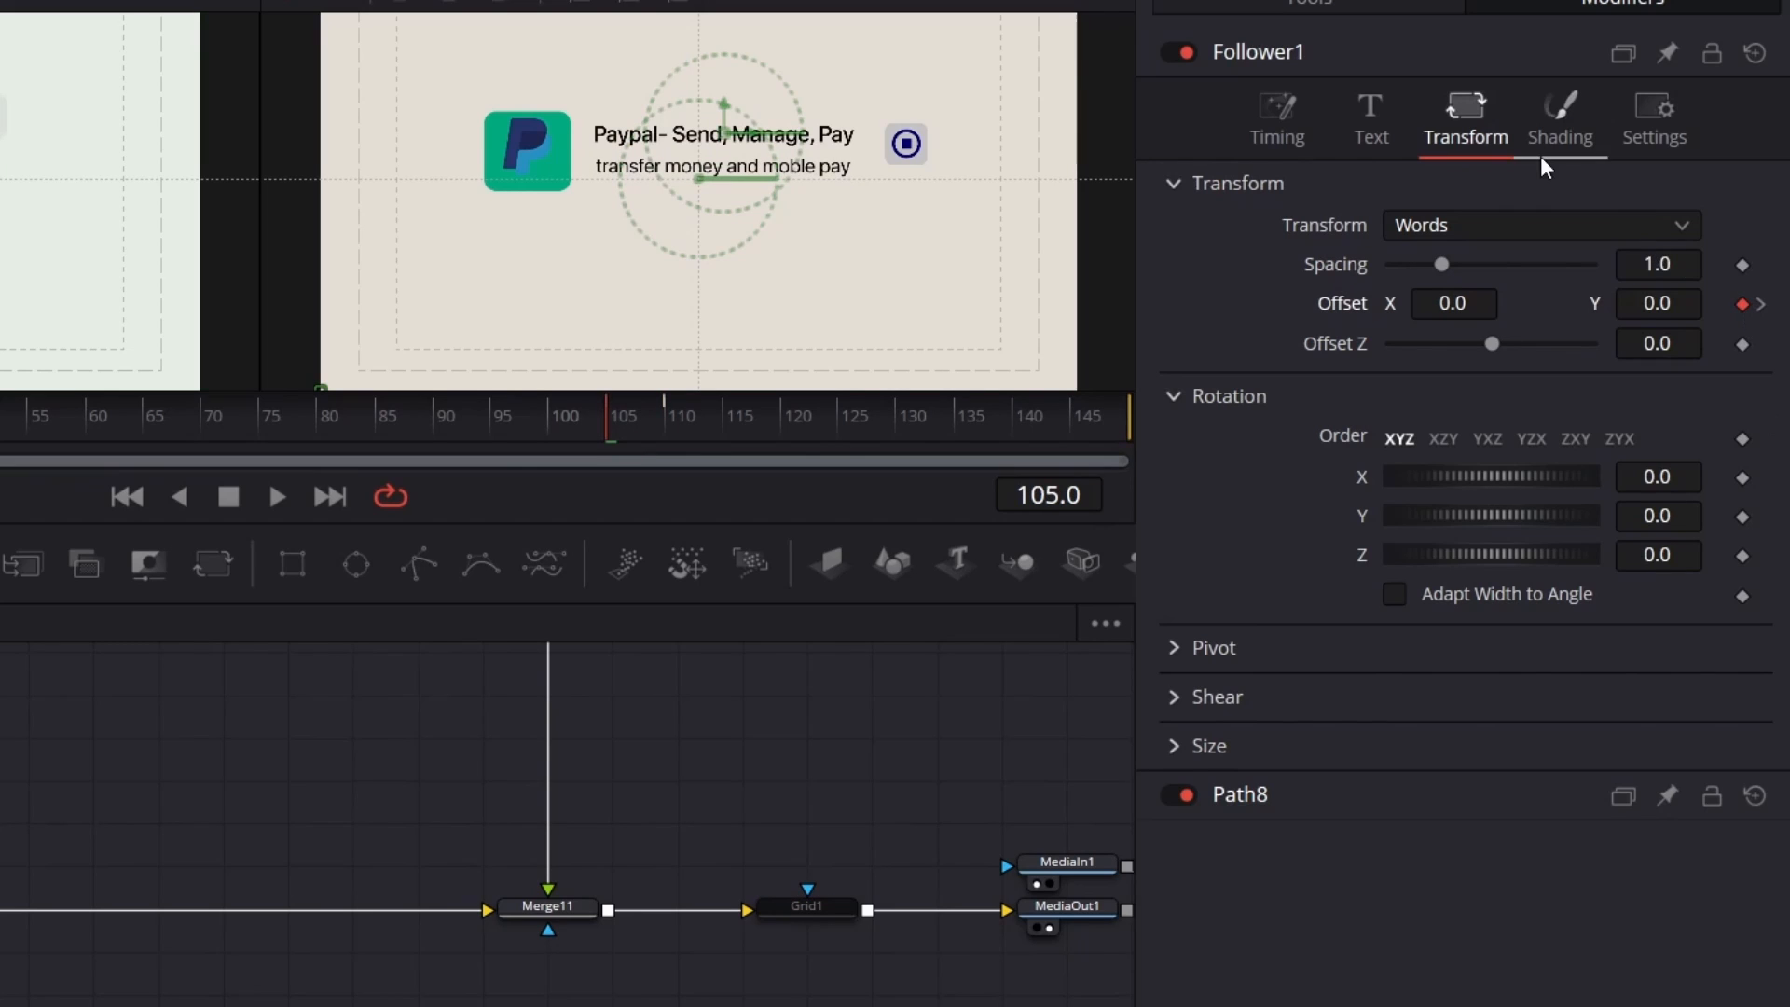
{"action": "left_click_drag", "start_coordinate": [1639, 295], "coordinate": [1724, 295]}
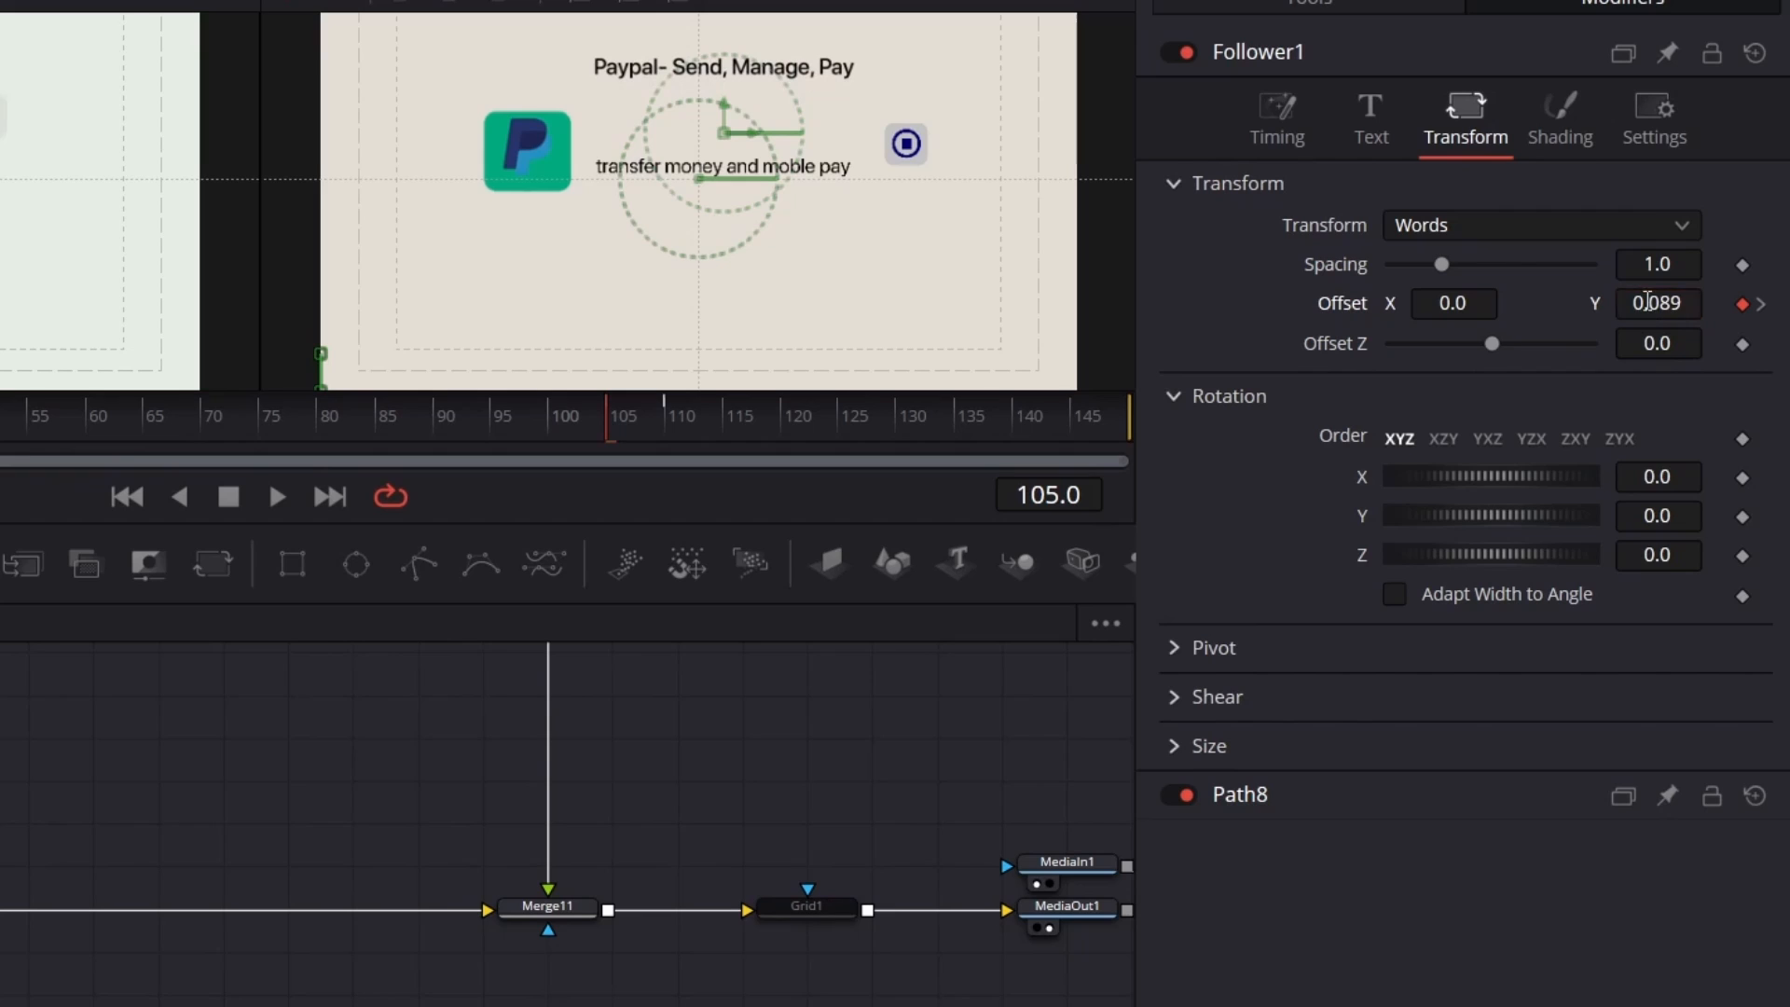
Set the opacity of Follower1's shading element 5 to 0 on frame 105.
{"action": "left_click", "coordinate": [1560, 121]}
{"action": "left_click_drag", "start_coordinate": [1586, 442], "coordinate": [953, 460]}
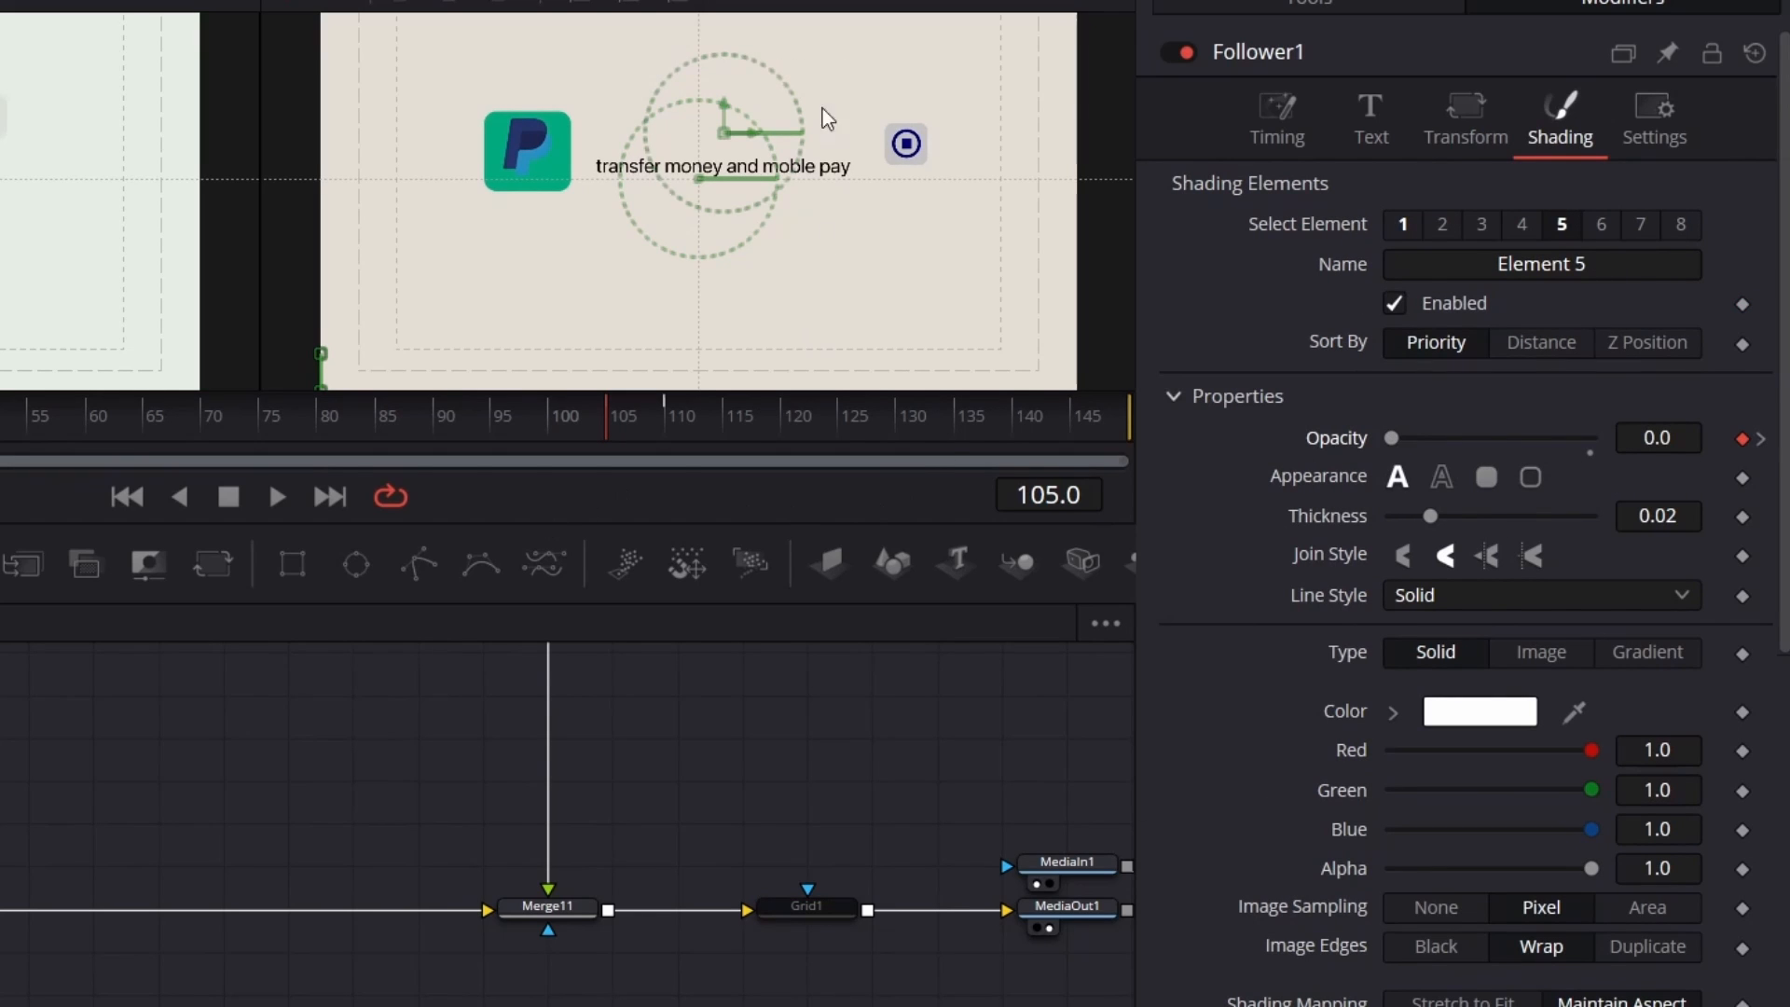
{"action": "left_click", "coordinate": [1277, 121]}
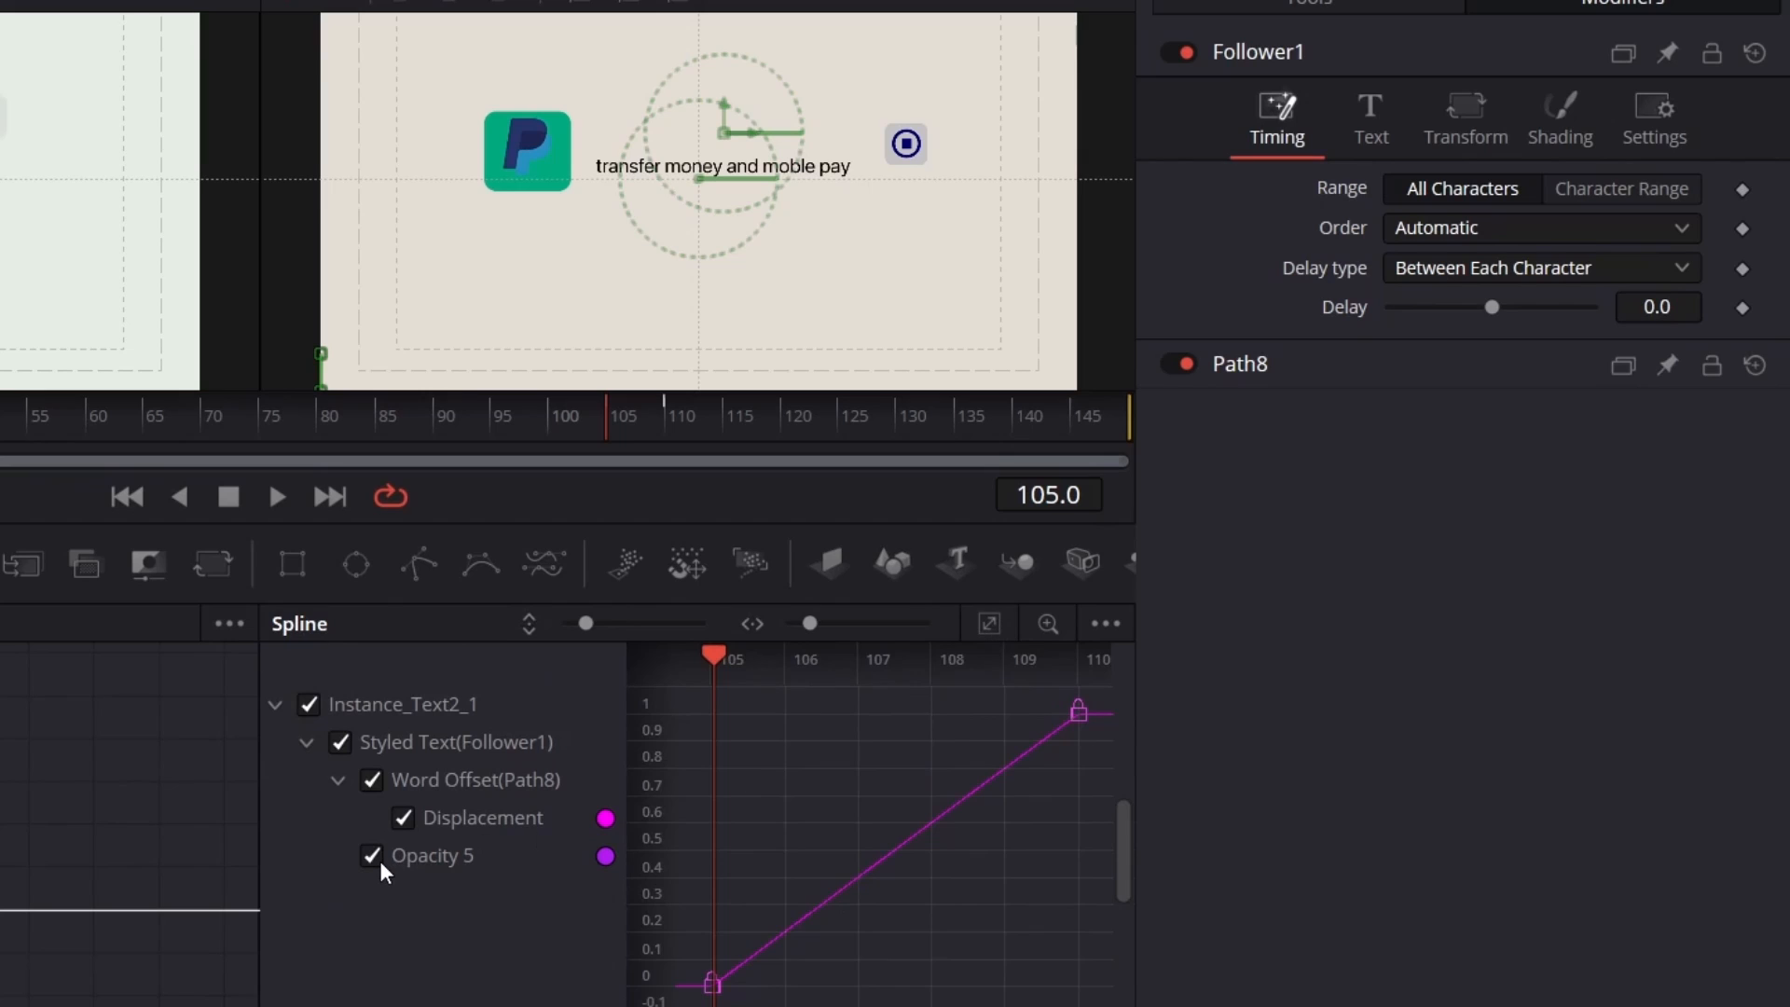
Apply Out Back Cubic easing to the instance's word-offset displacement curve, excluding Opacity 5, and display only the Opacity 5 curve.
{"action": "left_click", "coordinate": [373, 856]}
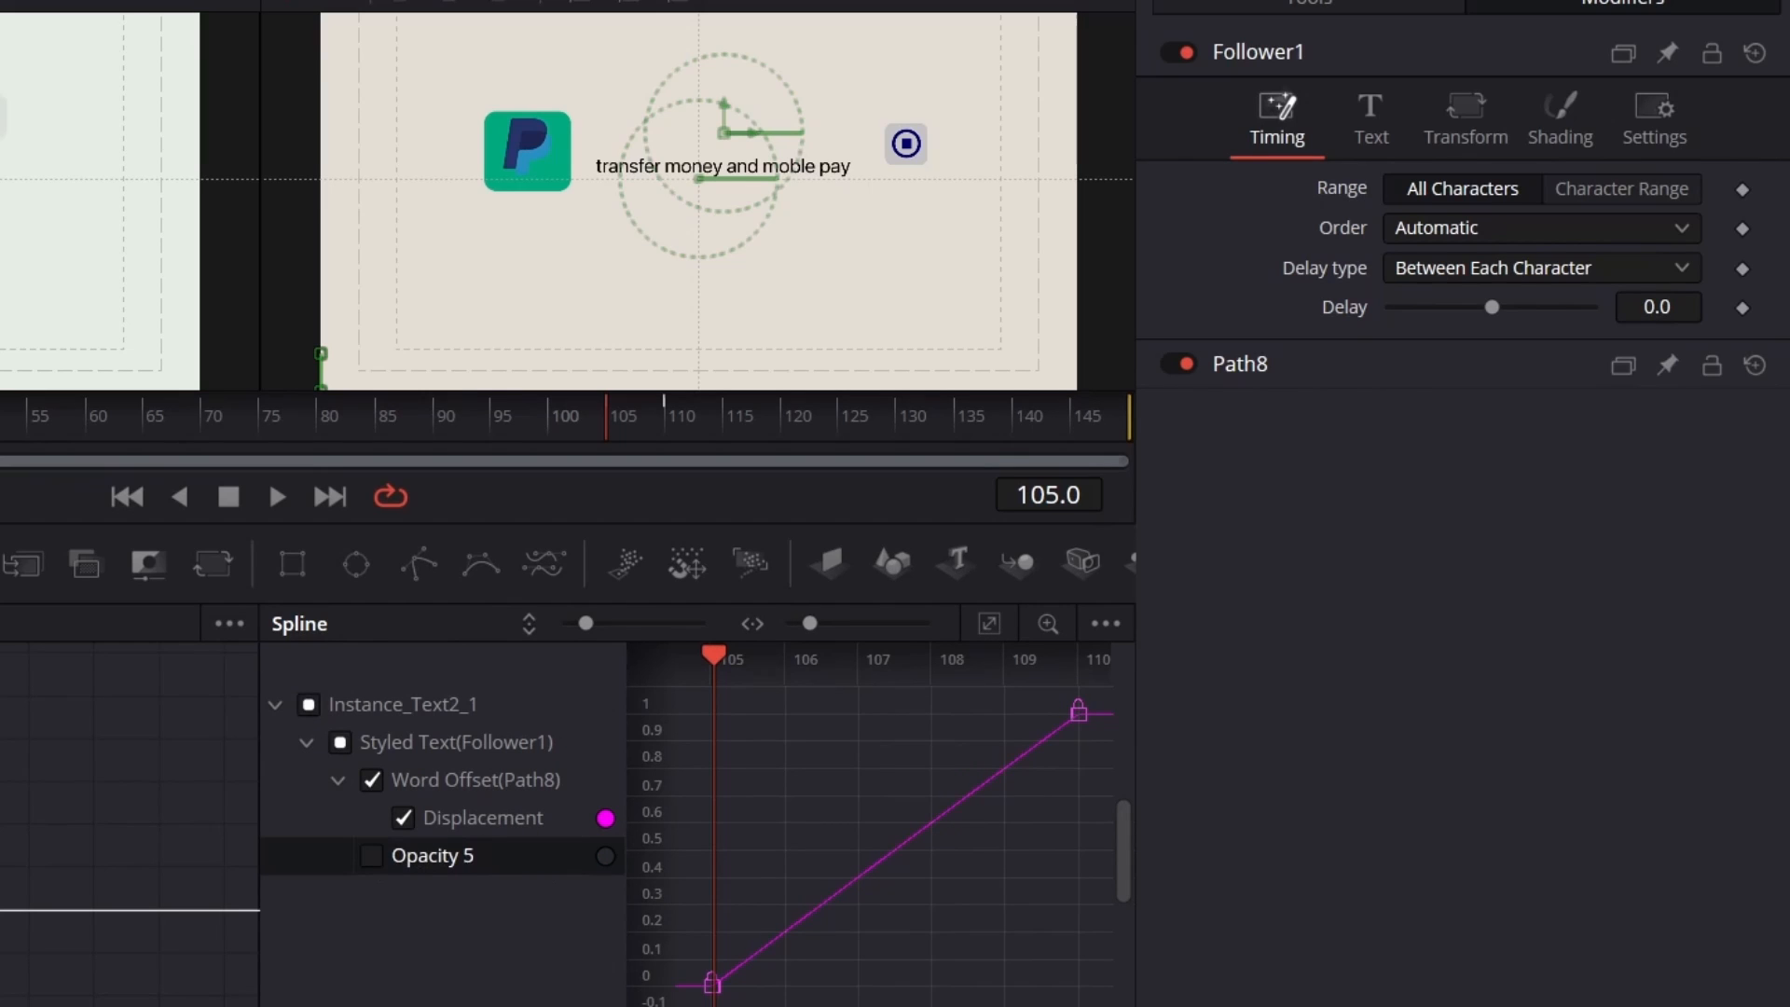
{"action": "right_click", "coordinate": [849, 802]}
{"action": "mouse_move", "coordinate": [961, 498]}
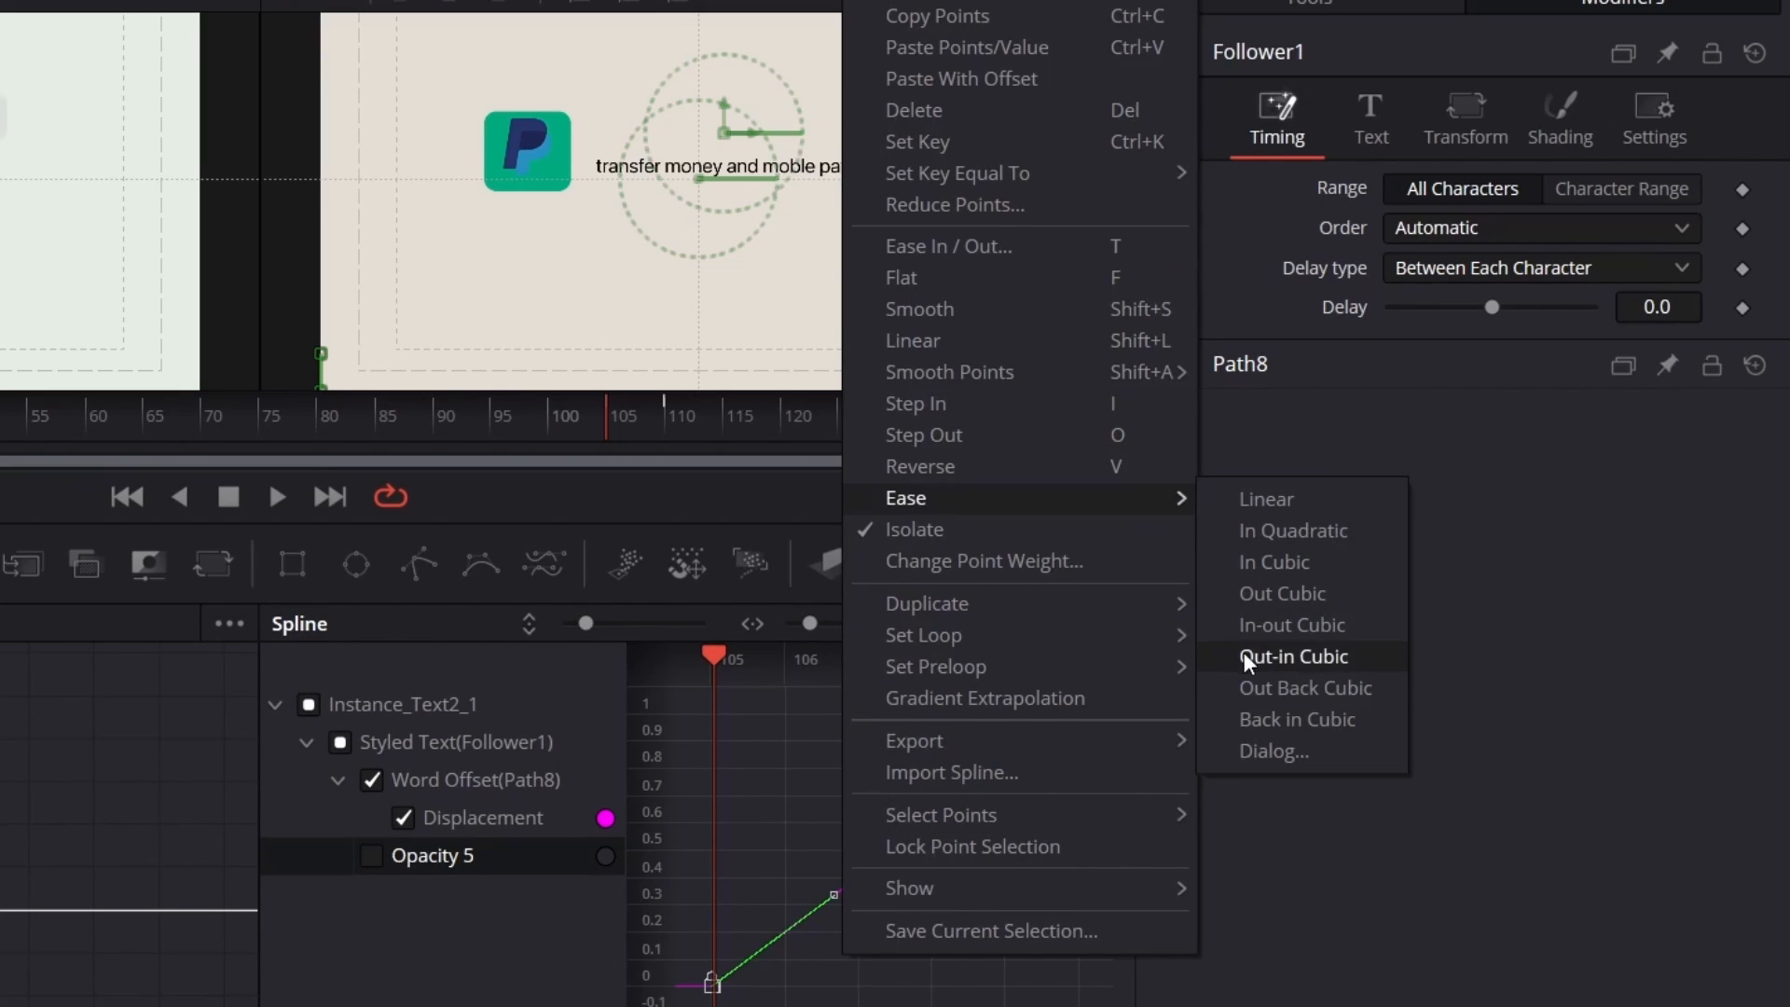
{"action": "left_click", "coordinate": [1306, 690]}
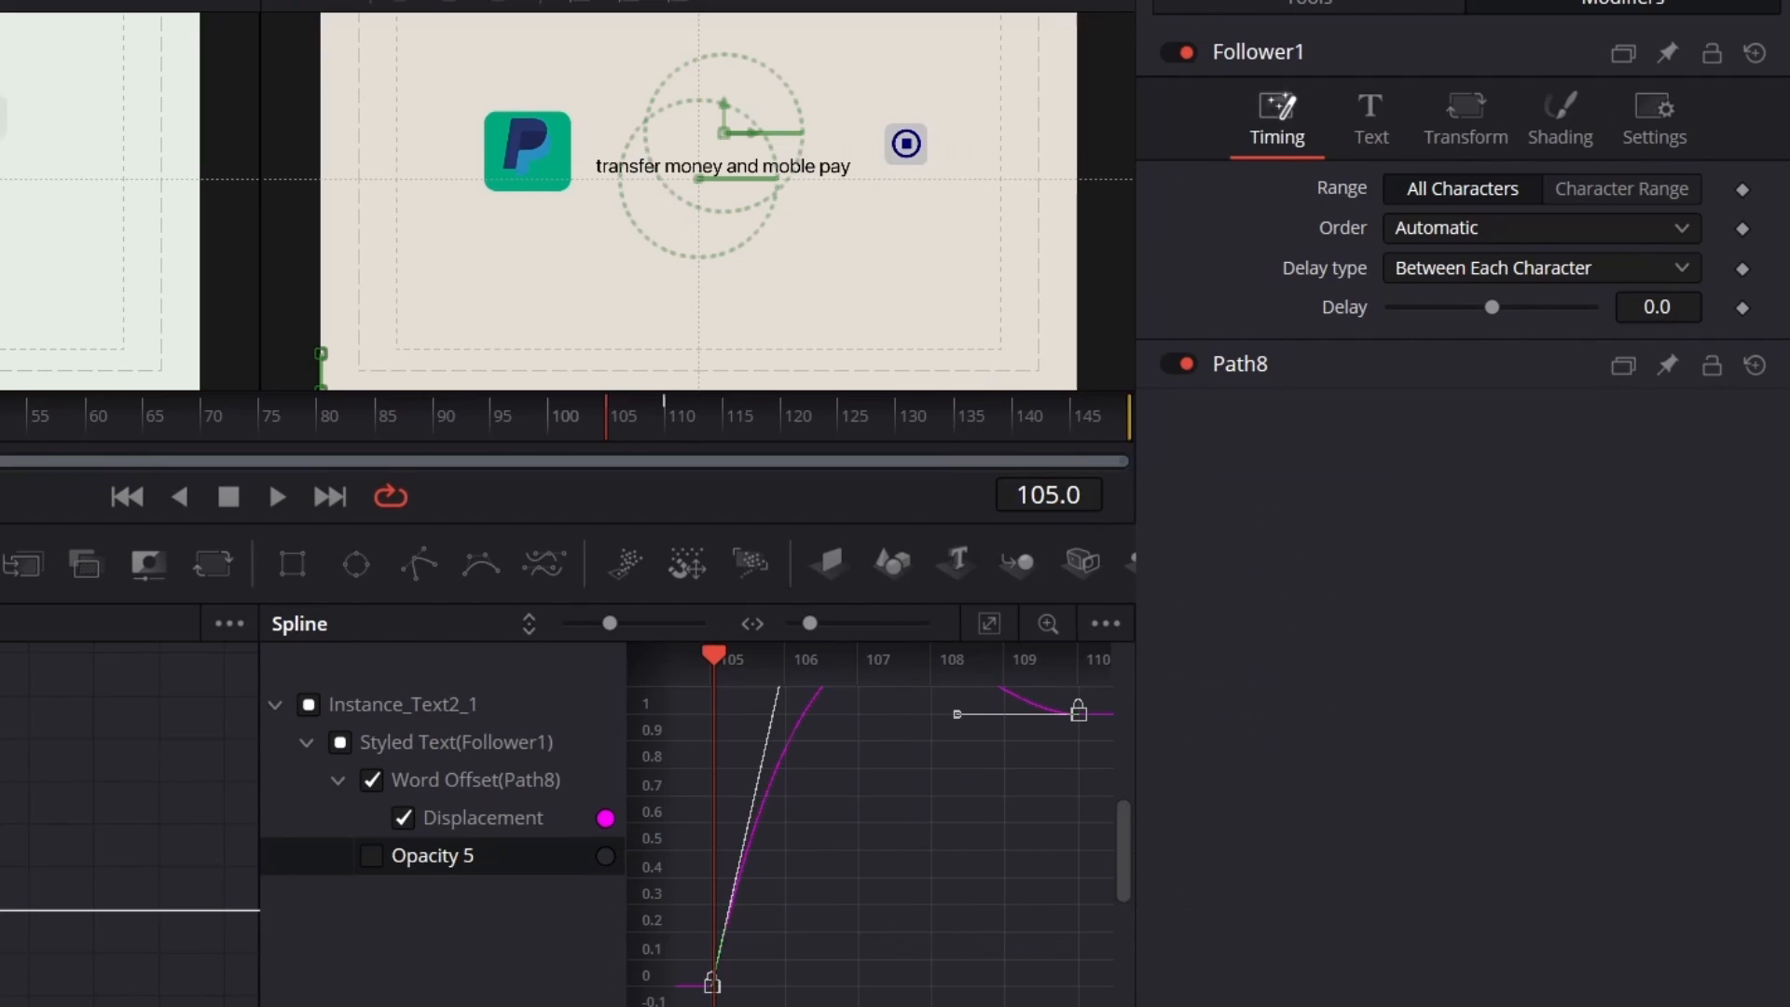
{"action": "left_click", "coordinate": [371, 856]}
{"action": "left_click", "coordinate": [340, 742]}
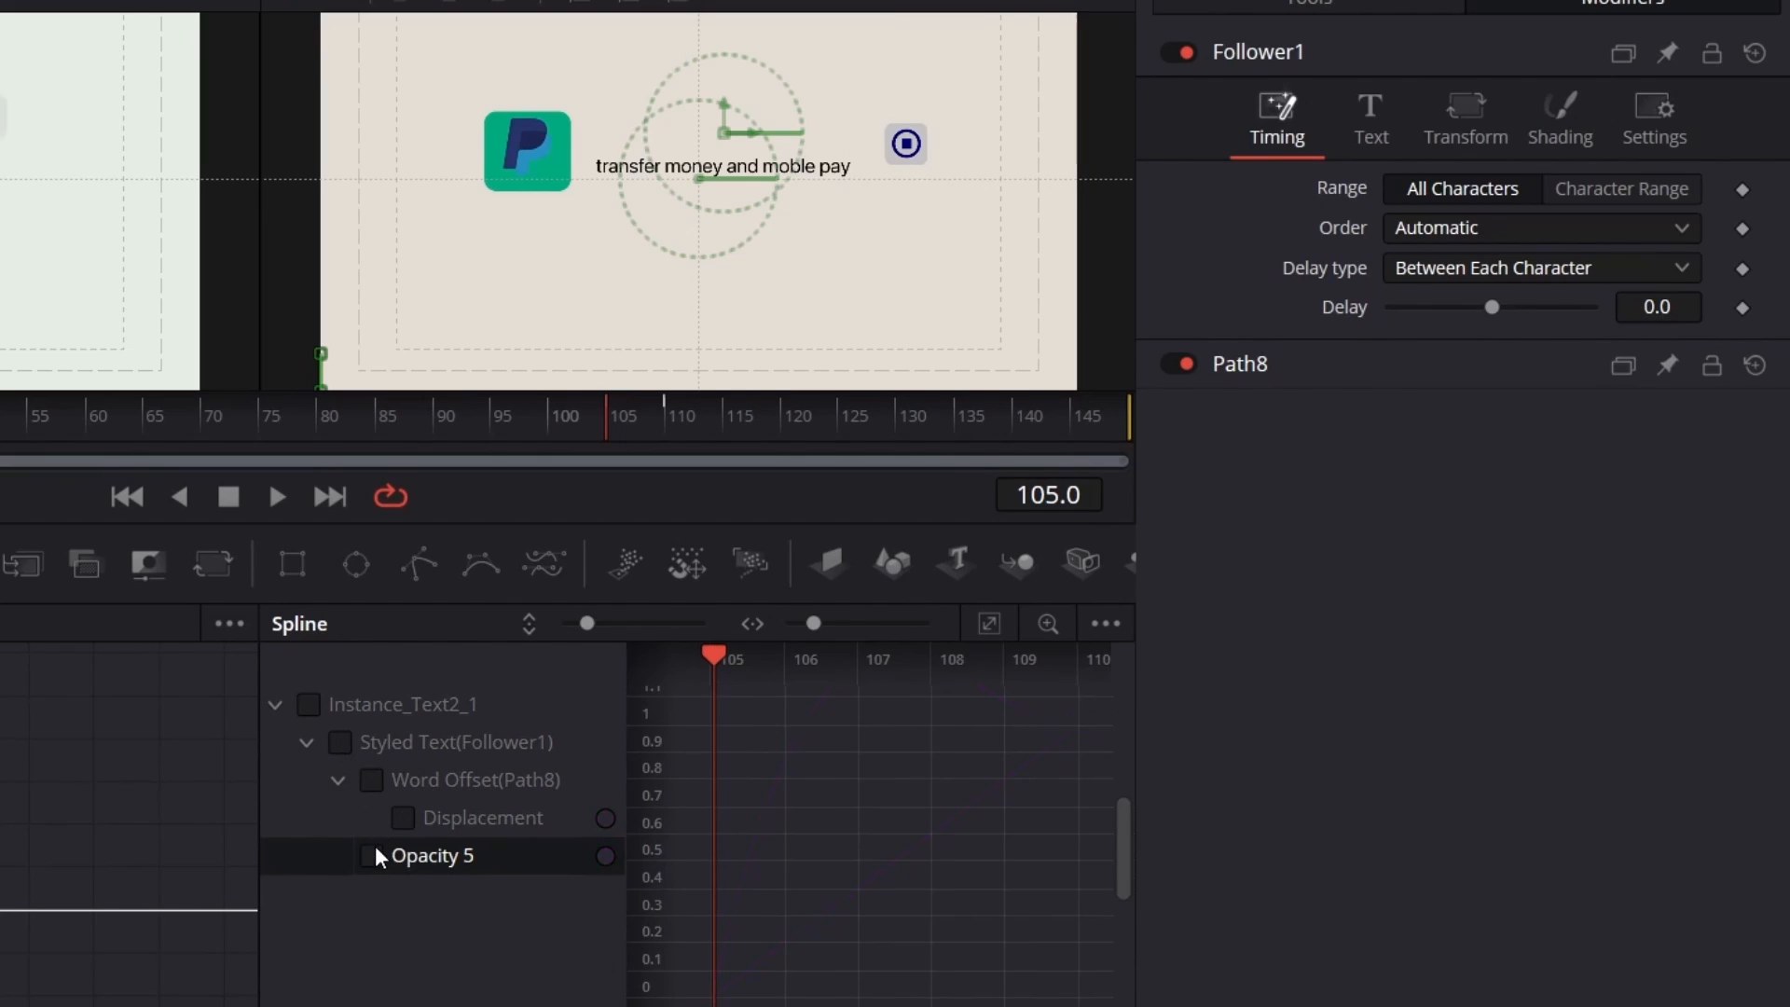
{"action": "left_click", "coordinate": [373, 855]}
{"action": "left_click", "coordinate": [989, 624]}
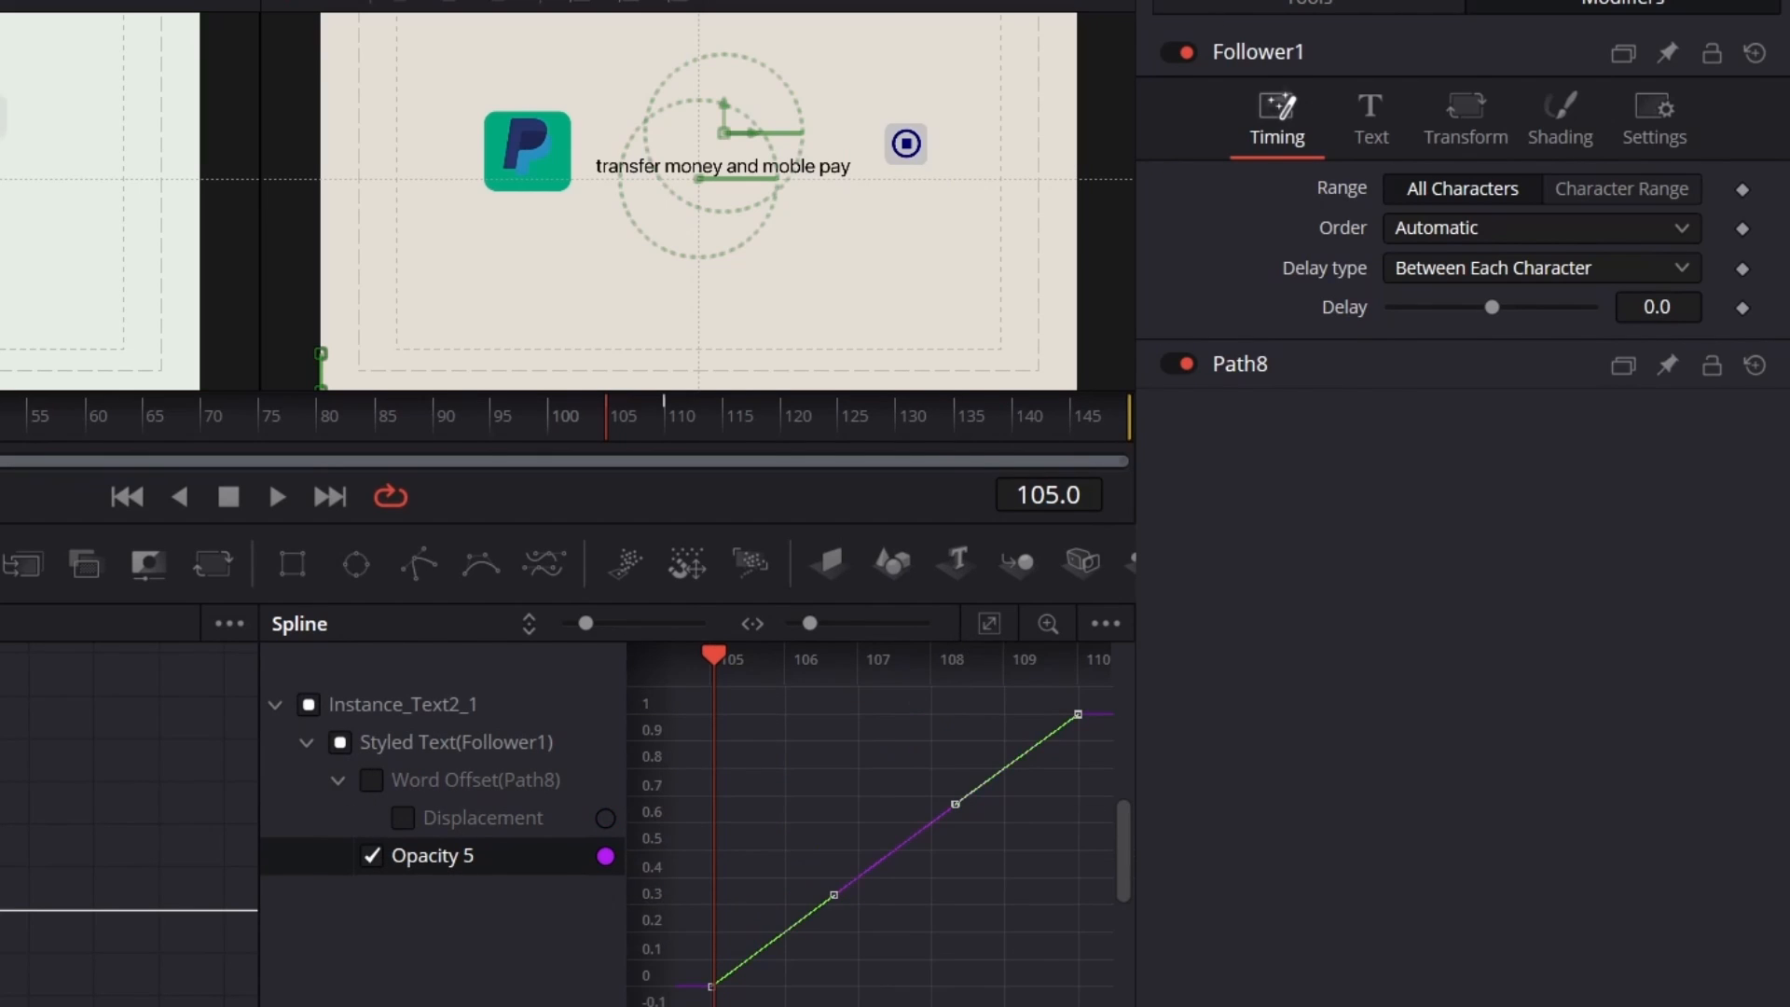
Set Follower1's delay between each character to 0.33 and play back the headline's word-by-word reveal.
{"action": "left_click_drag", "start_coordinate": [610, 422], "coordinate": [650, 418]}
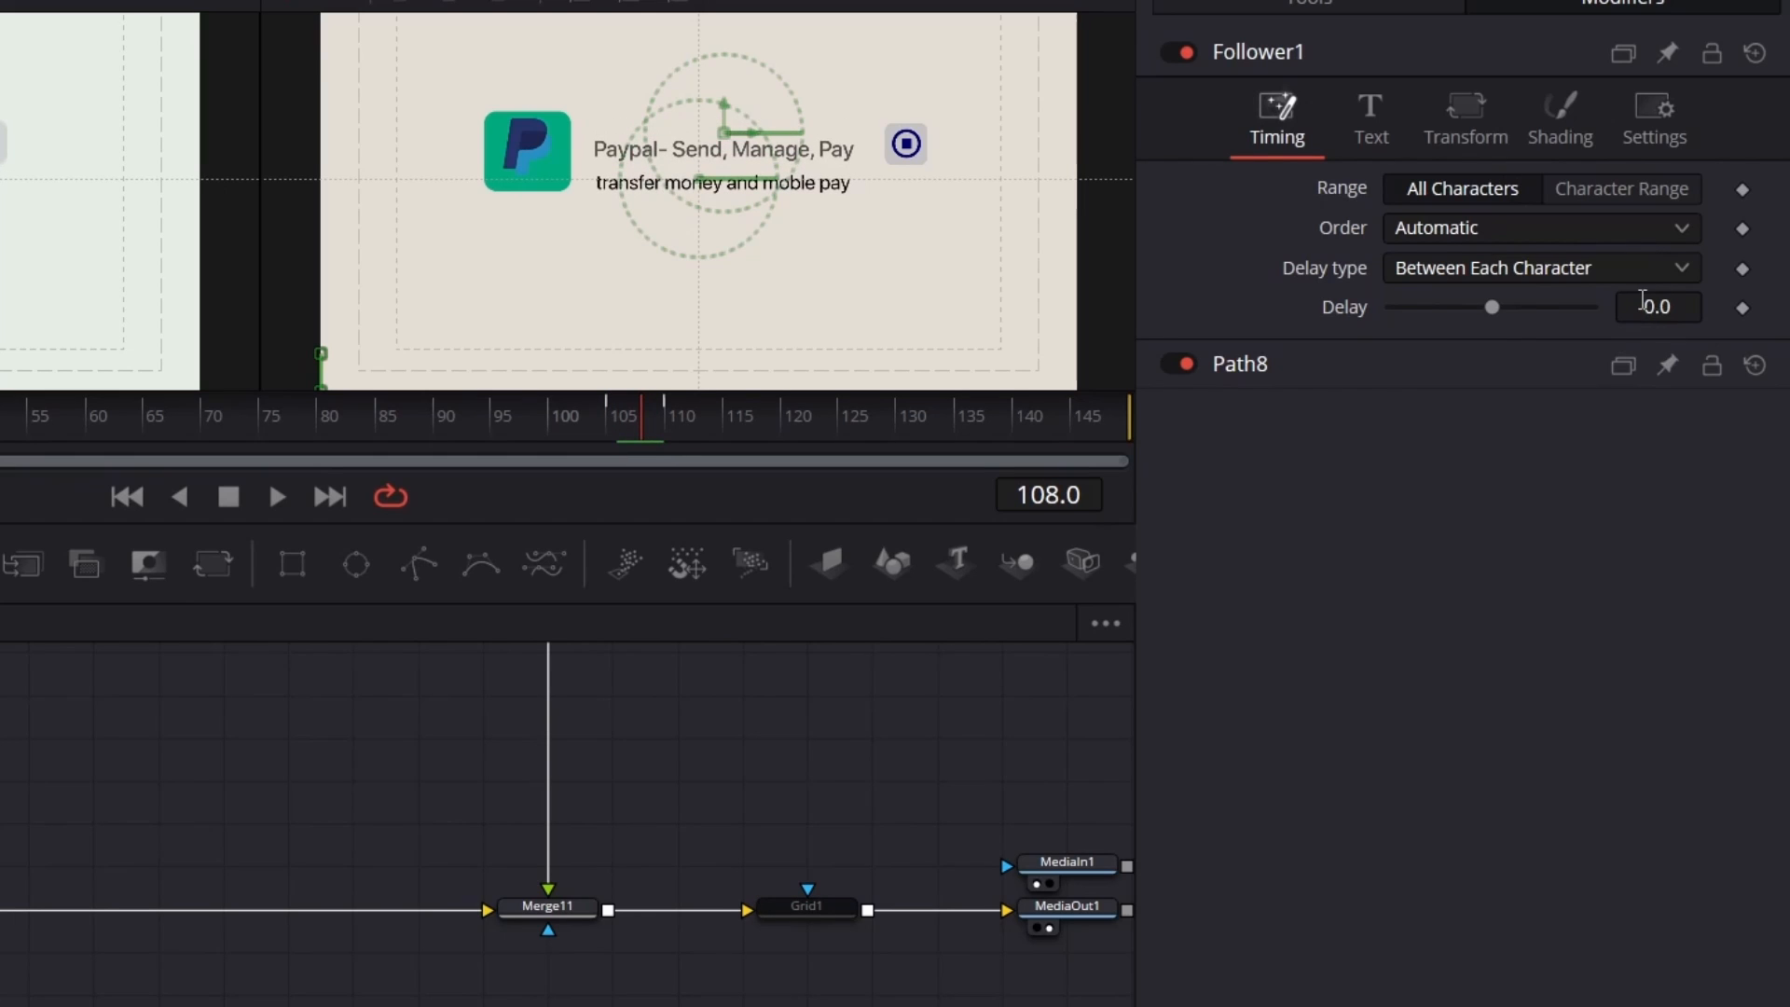
{"action": "left_click_drag", "start_coordinate": [1646, 308], "coordinate": [1678, 308]}
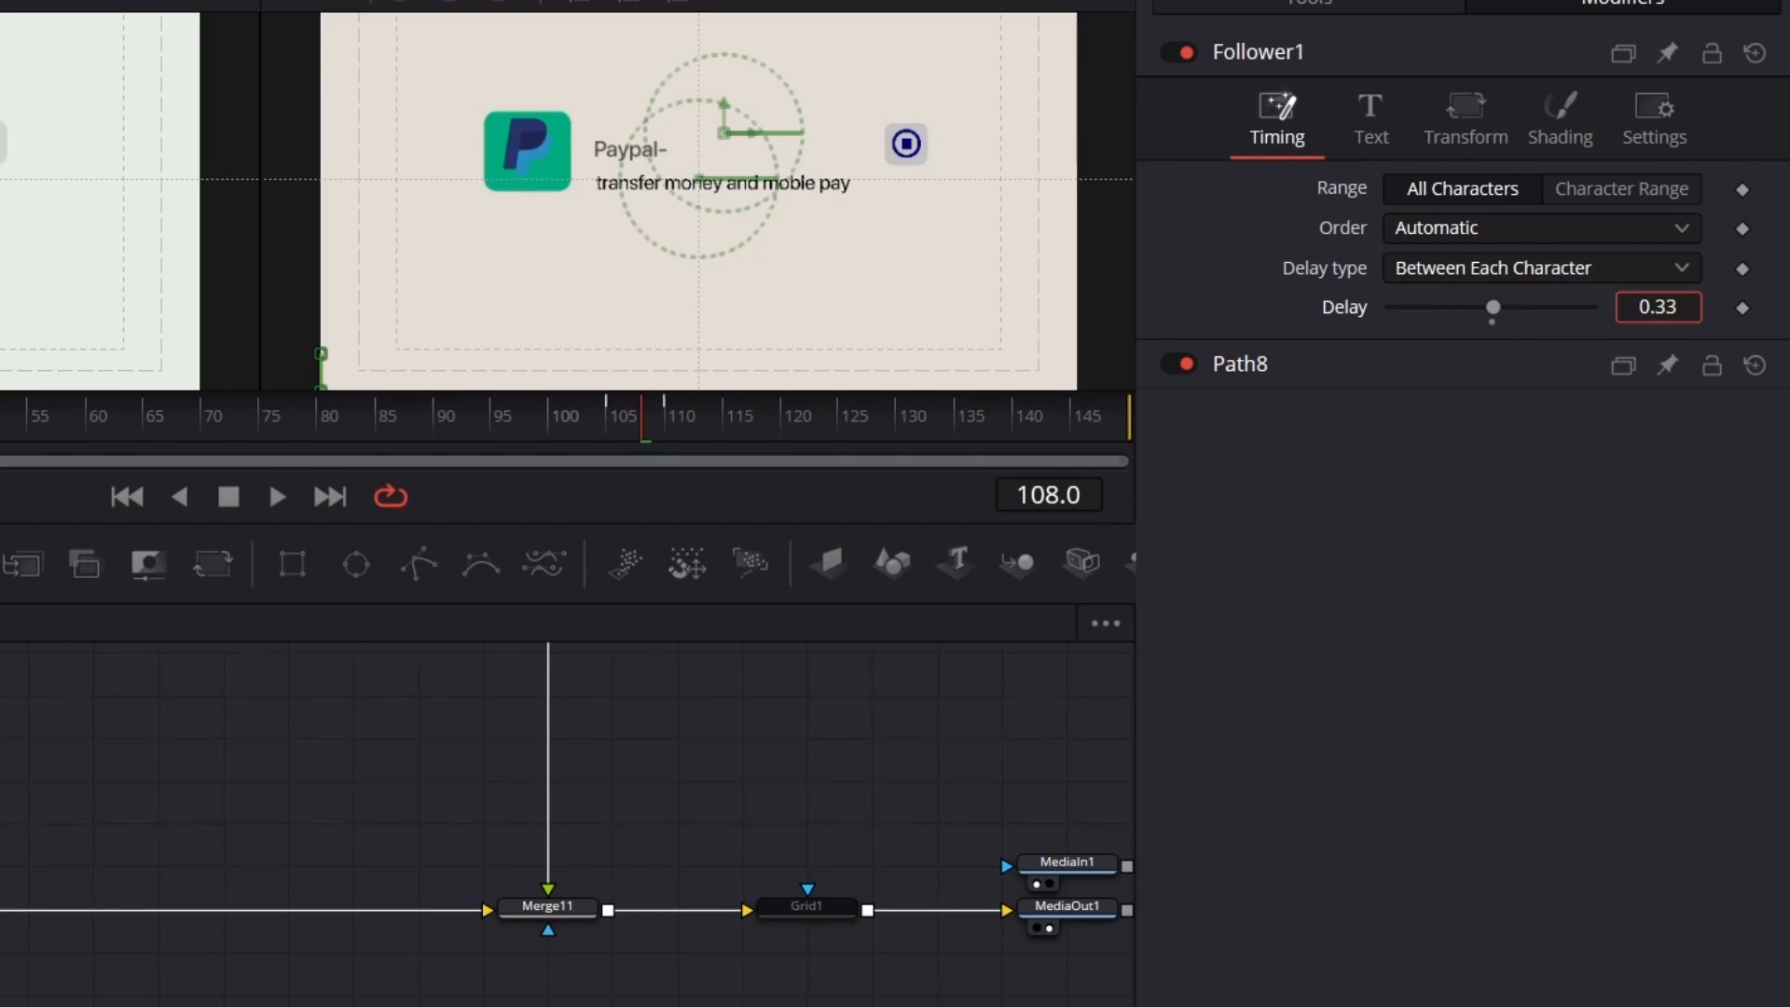
{"action": "key", "text": "space"}
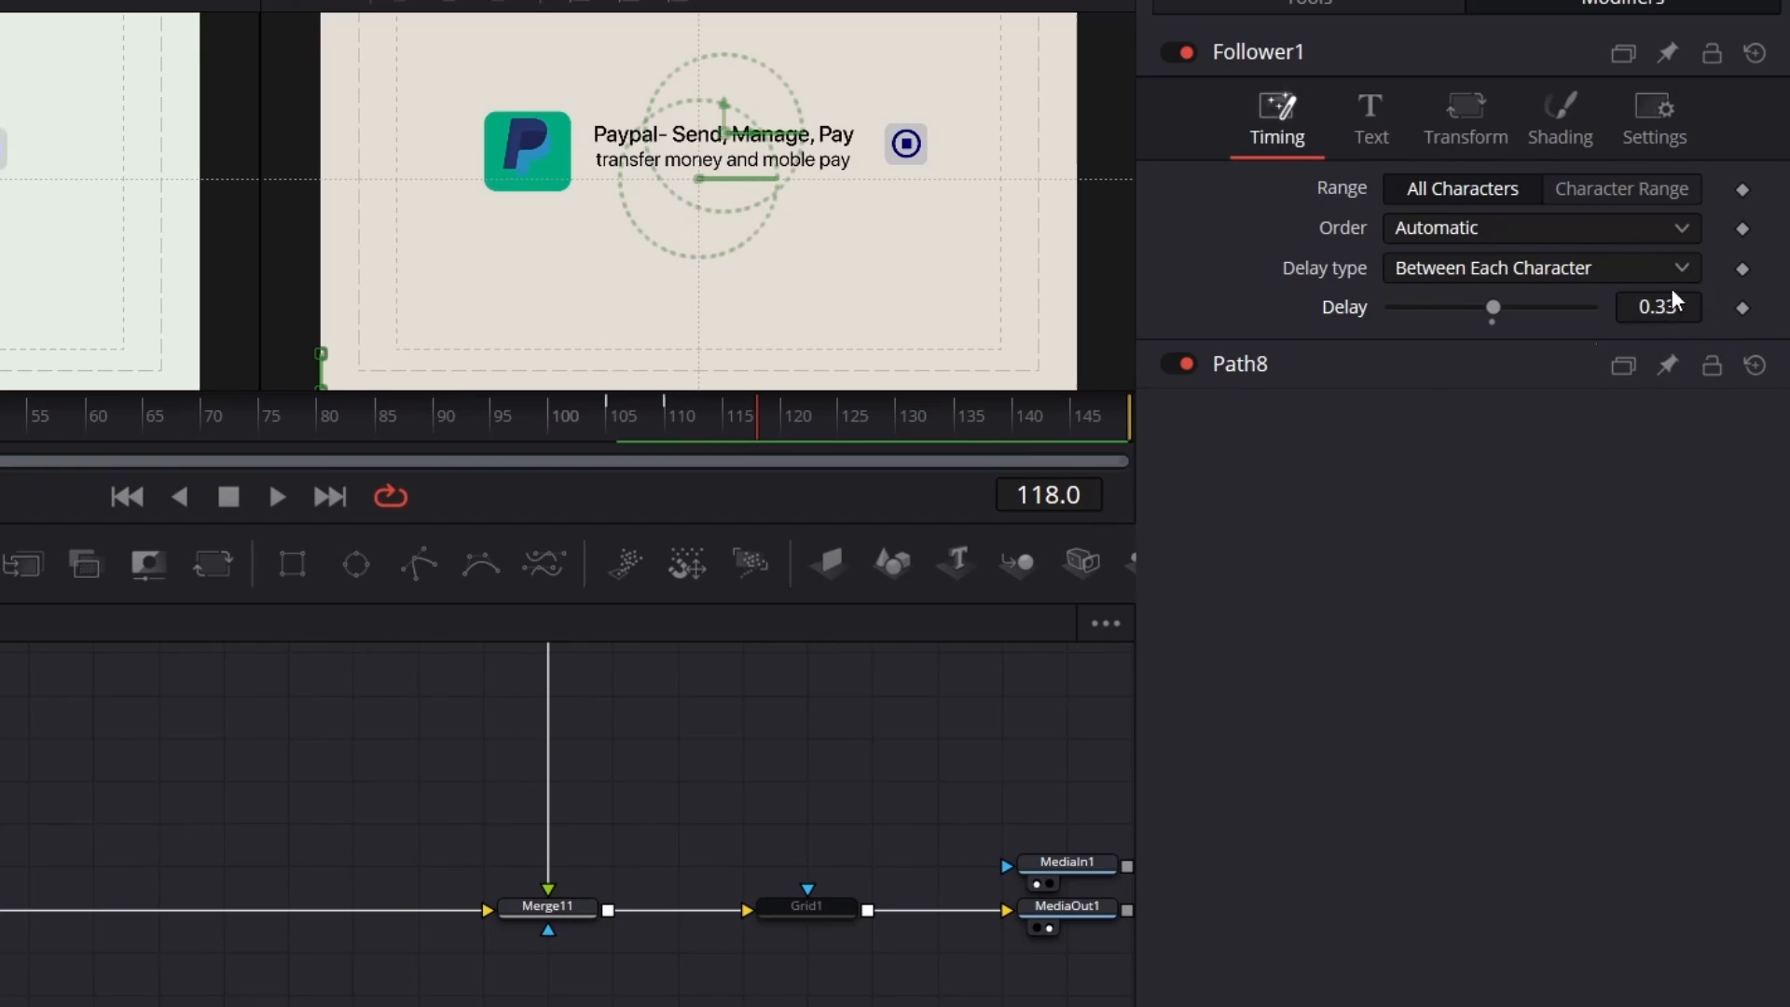
{"action": "left_click_drag", "start_coordinate": [743, 431], "coordinate": [701, 431]}
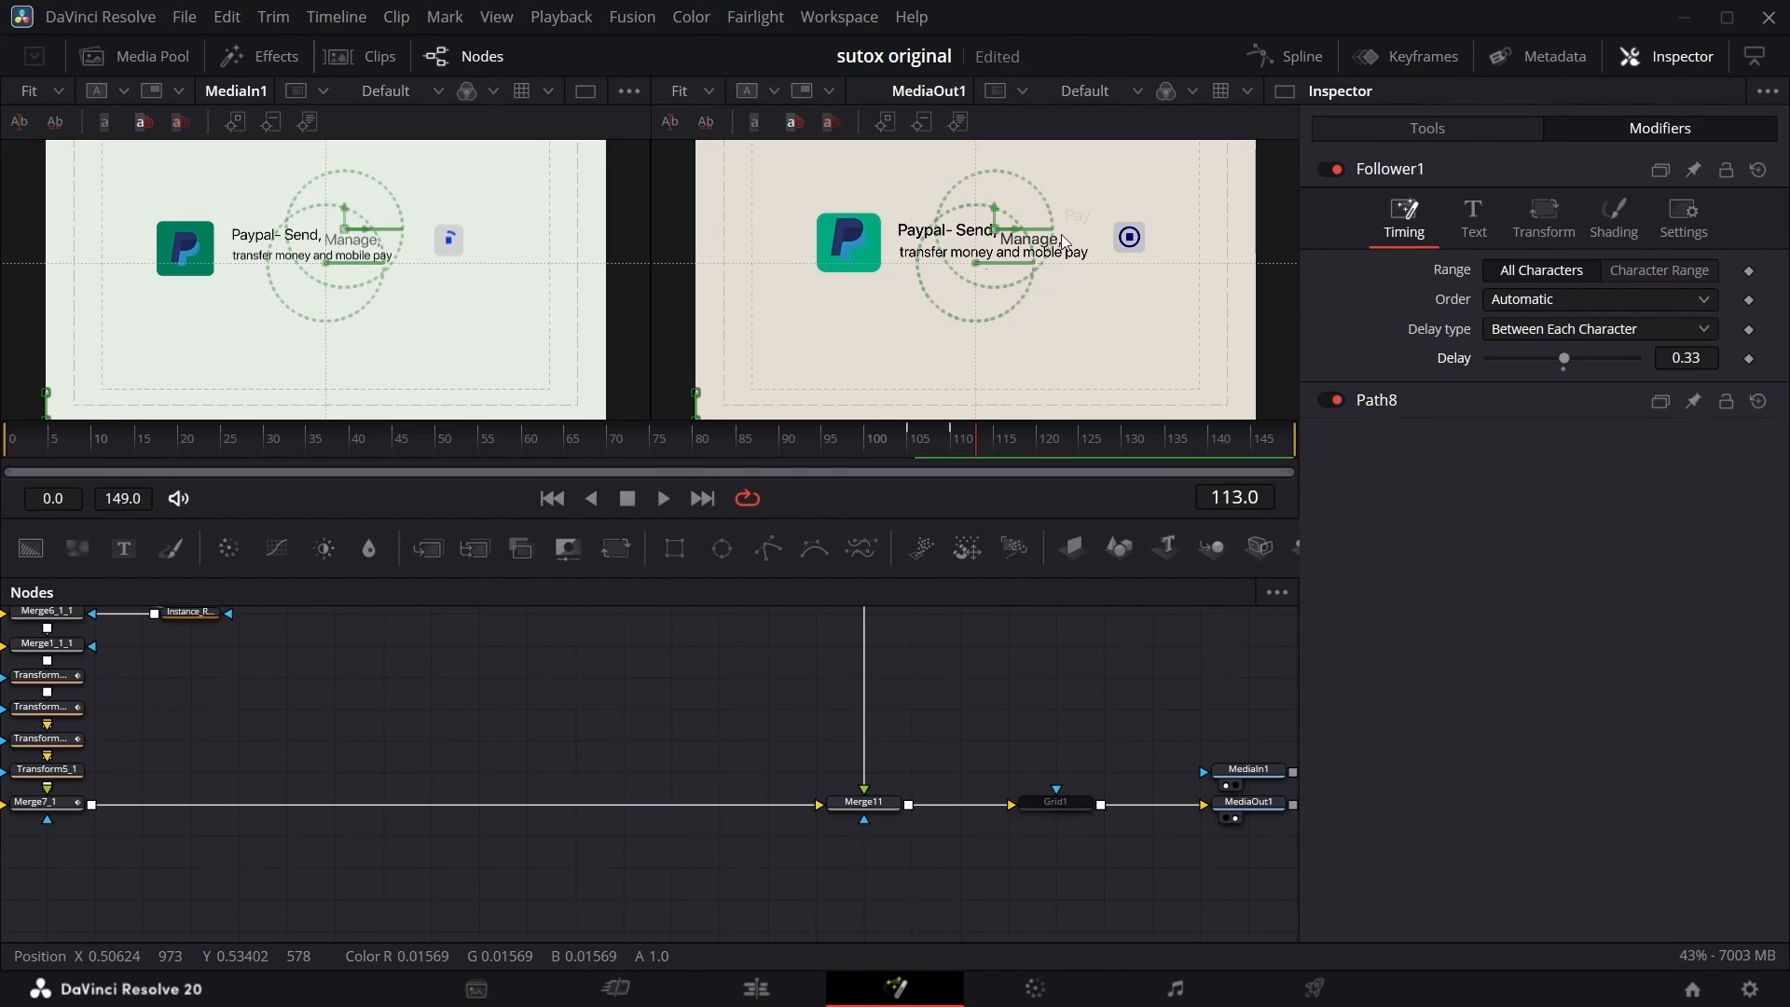
Lower the start handle of Text2's layout-center displacement curve to about 1.94 to soften the subtitle's overshoot.
{"action": "scroll", "coordinate": [383, 680], "scroll_direction": "up", "scroll_amount": 3}
{"action": "left_click", "coordinate": [336, 695]}
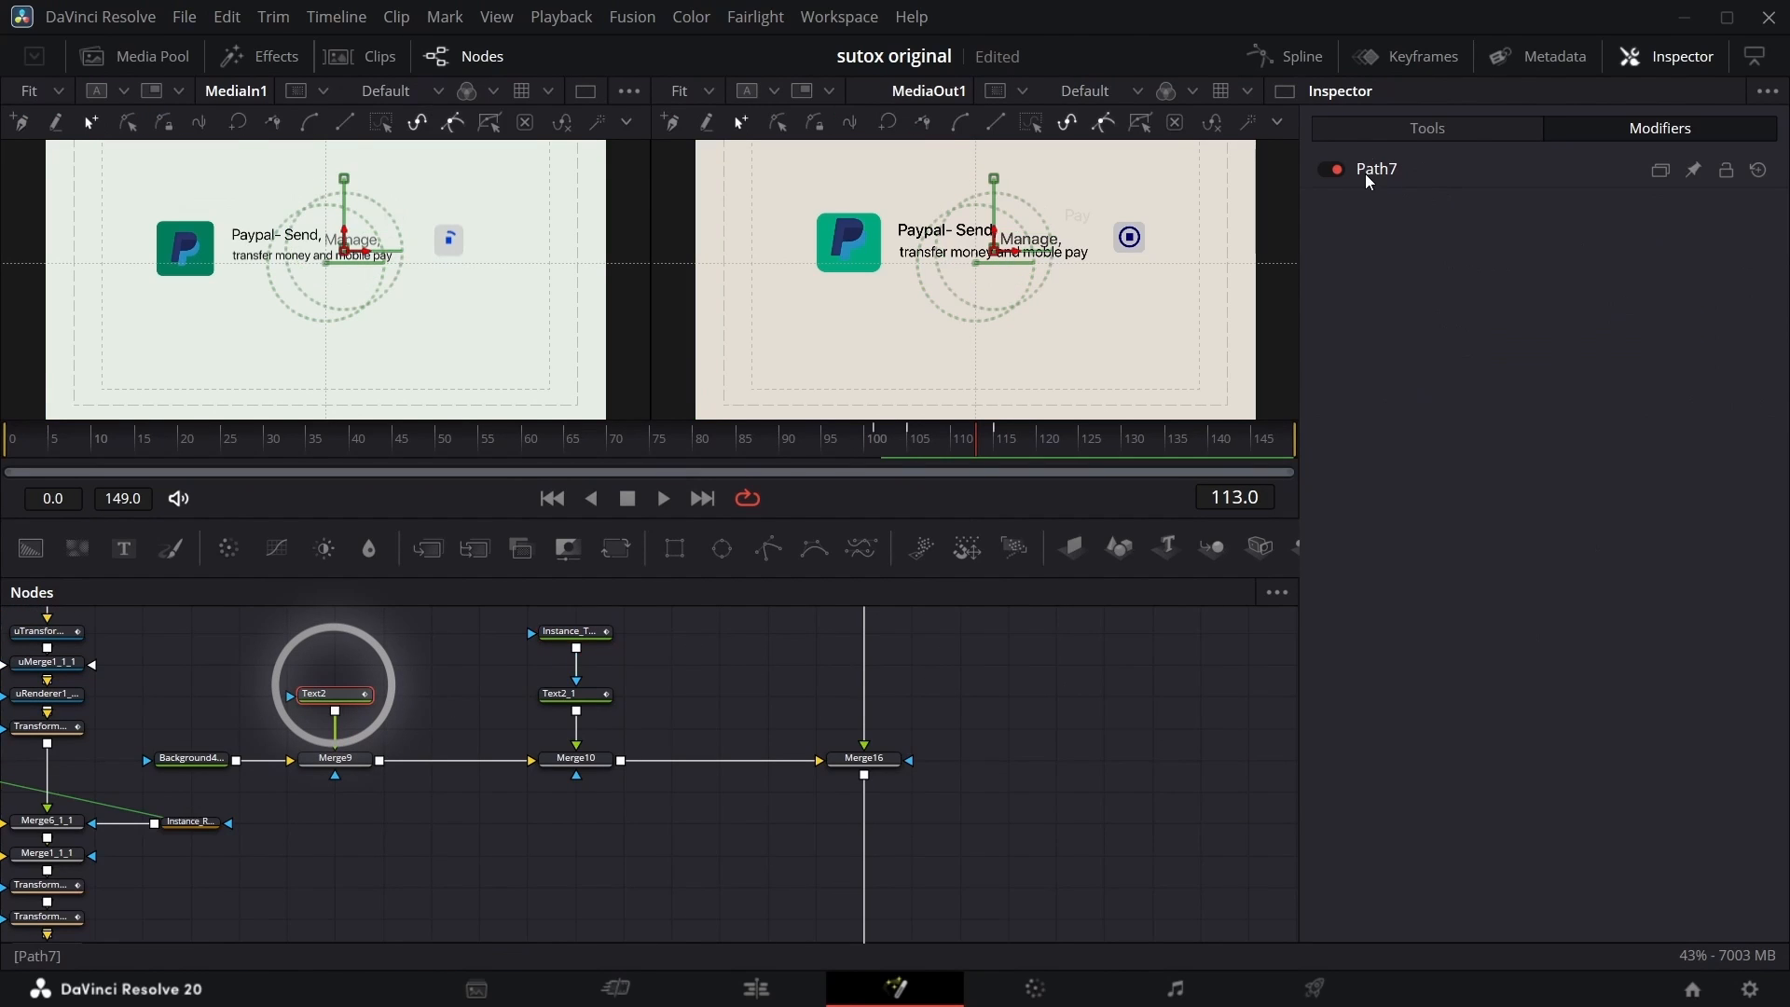
{"action": "left_click", "coordinate": [1285, 56]}
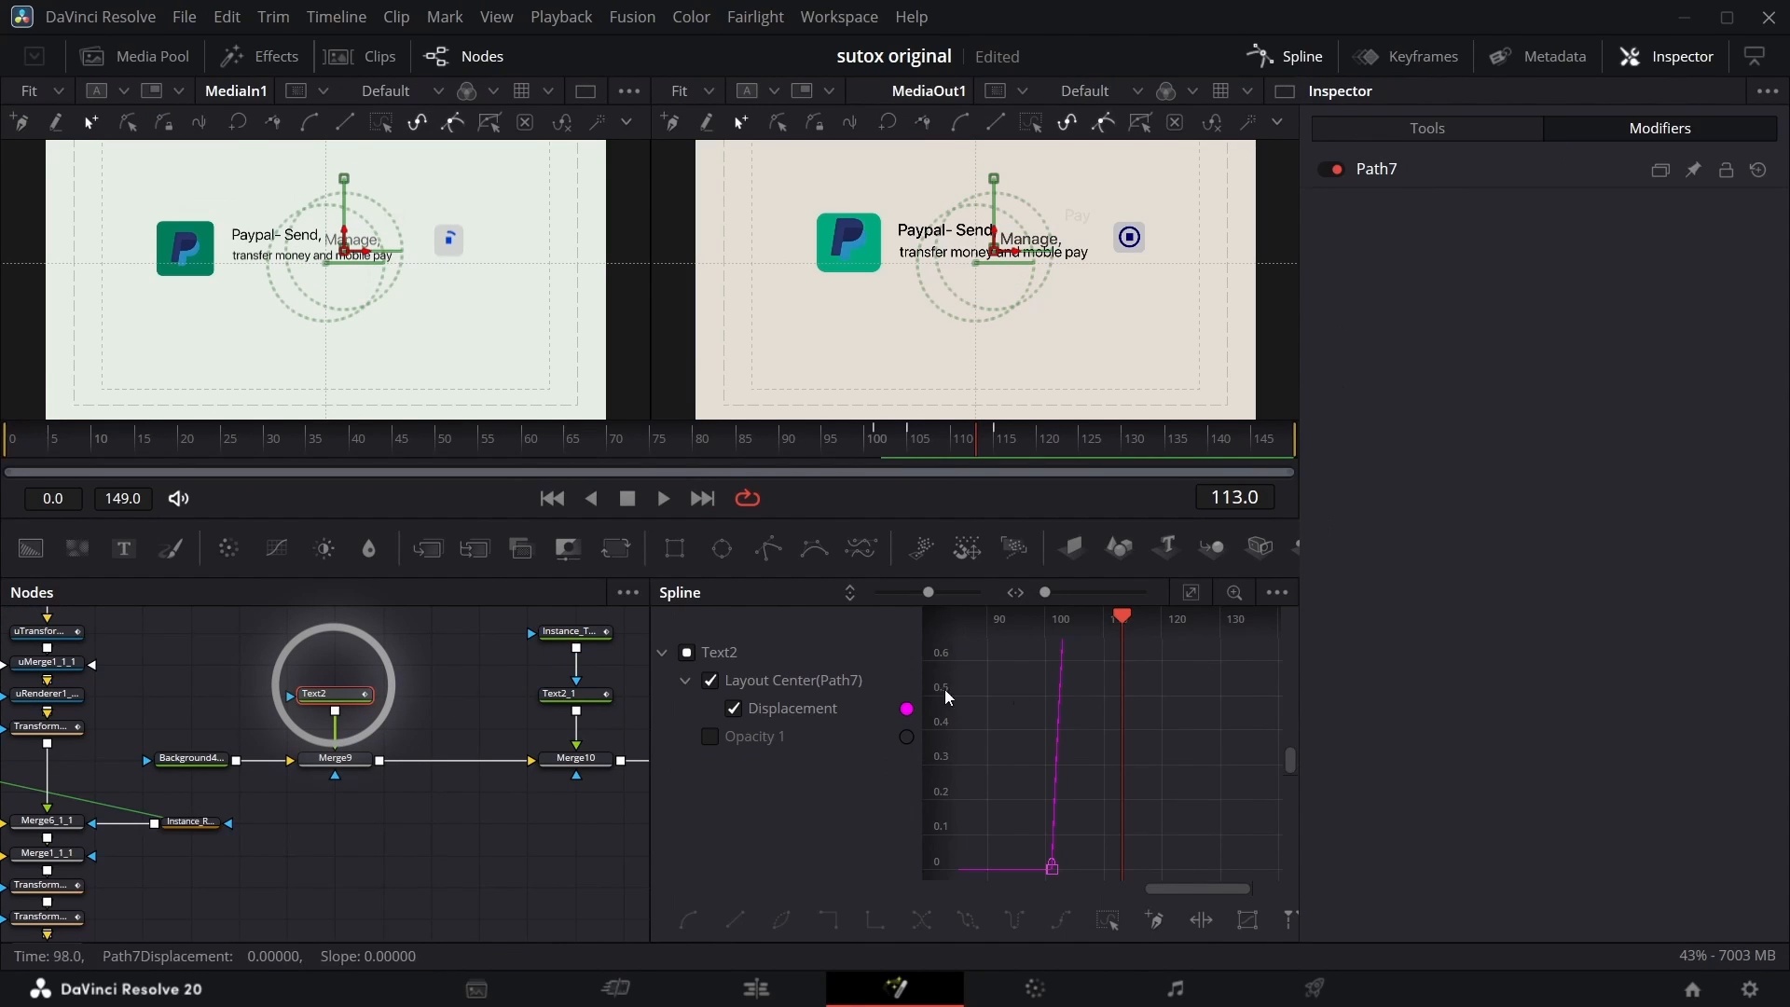
{"action": "key", "text": "ctrl+f"}
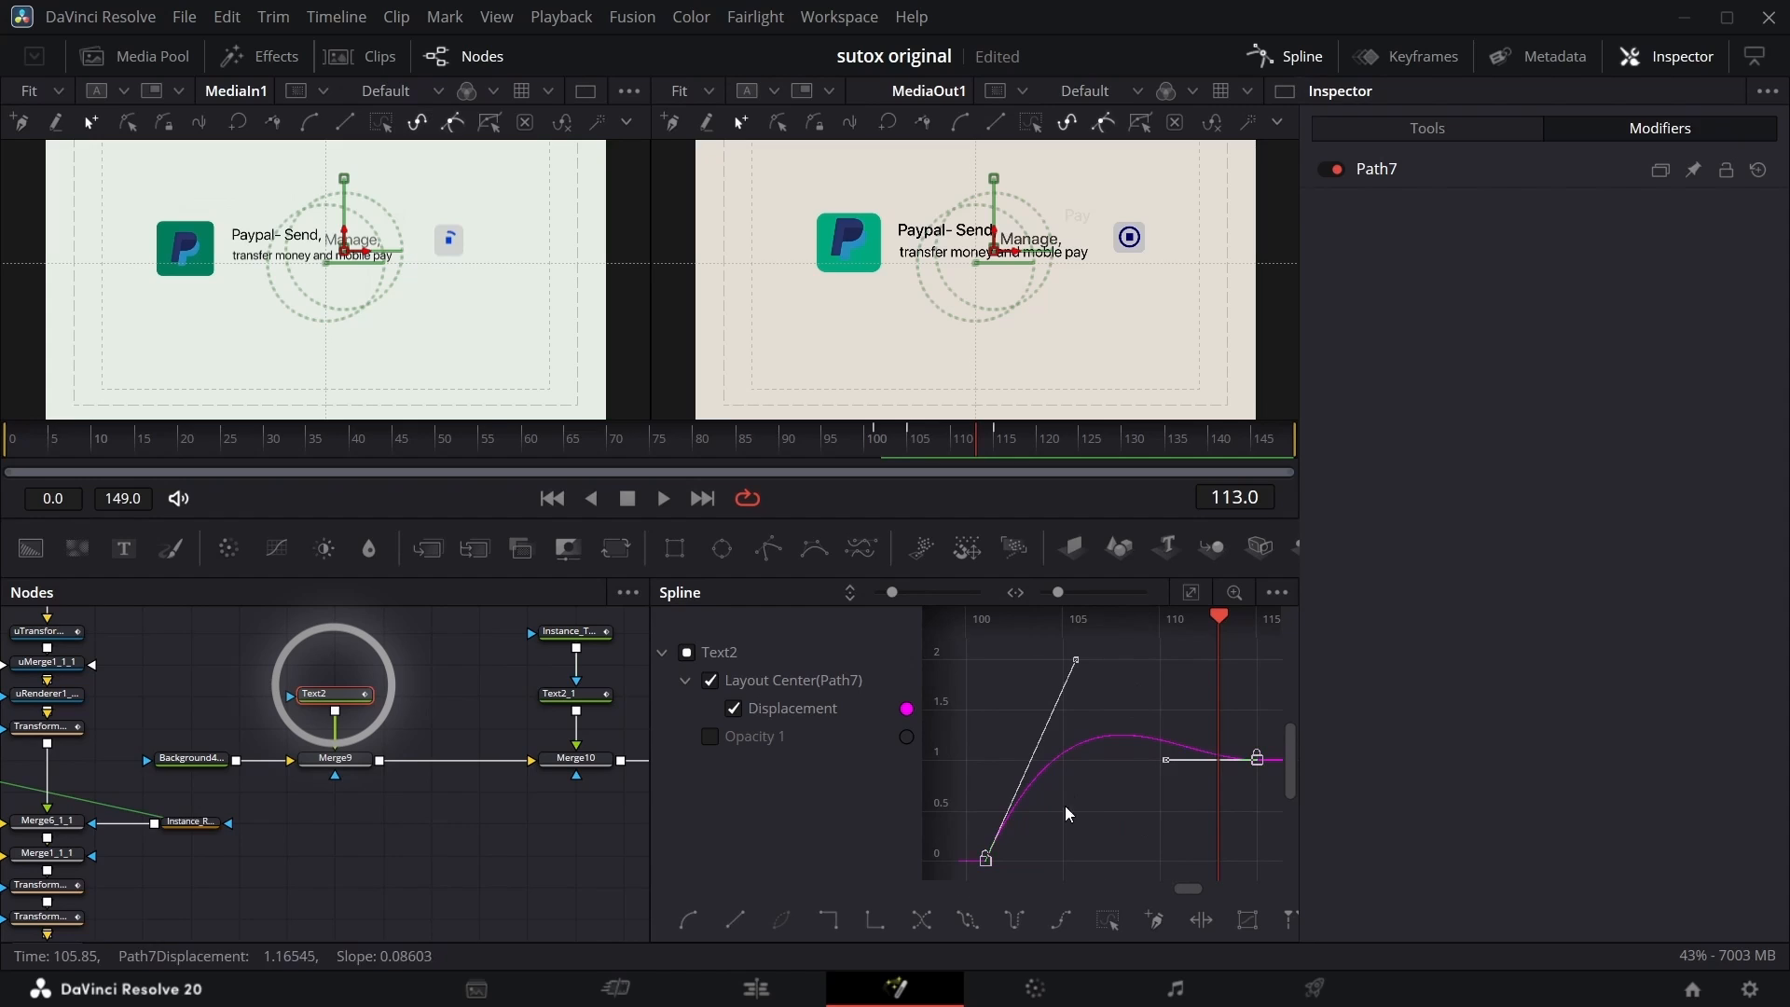
{"action": "left_click_drag", "start_coordinate": [1077, 659], "coordinate": [1072, 666]}
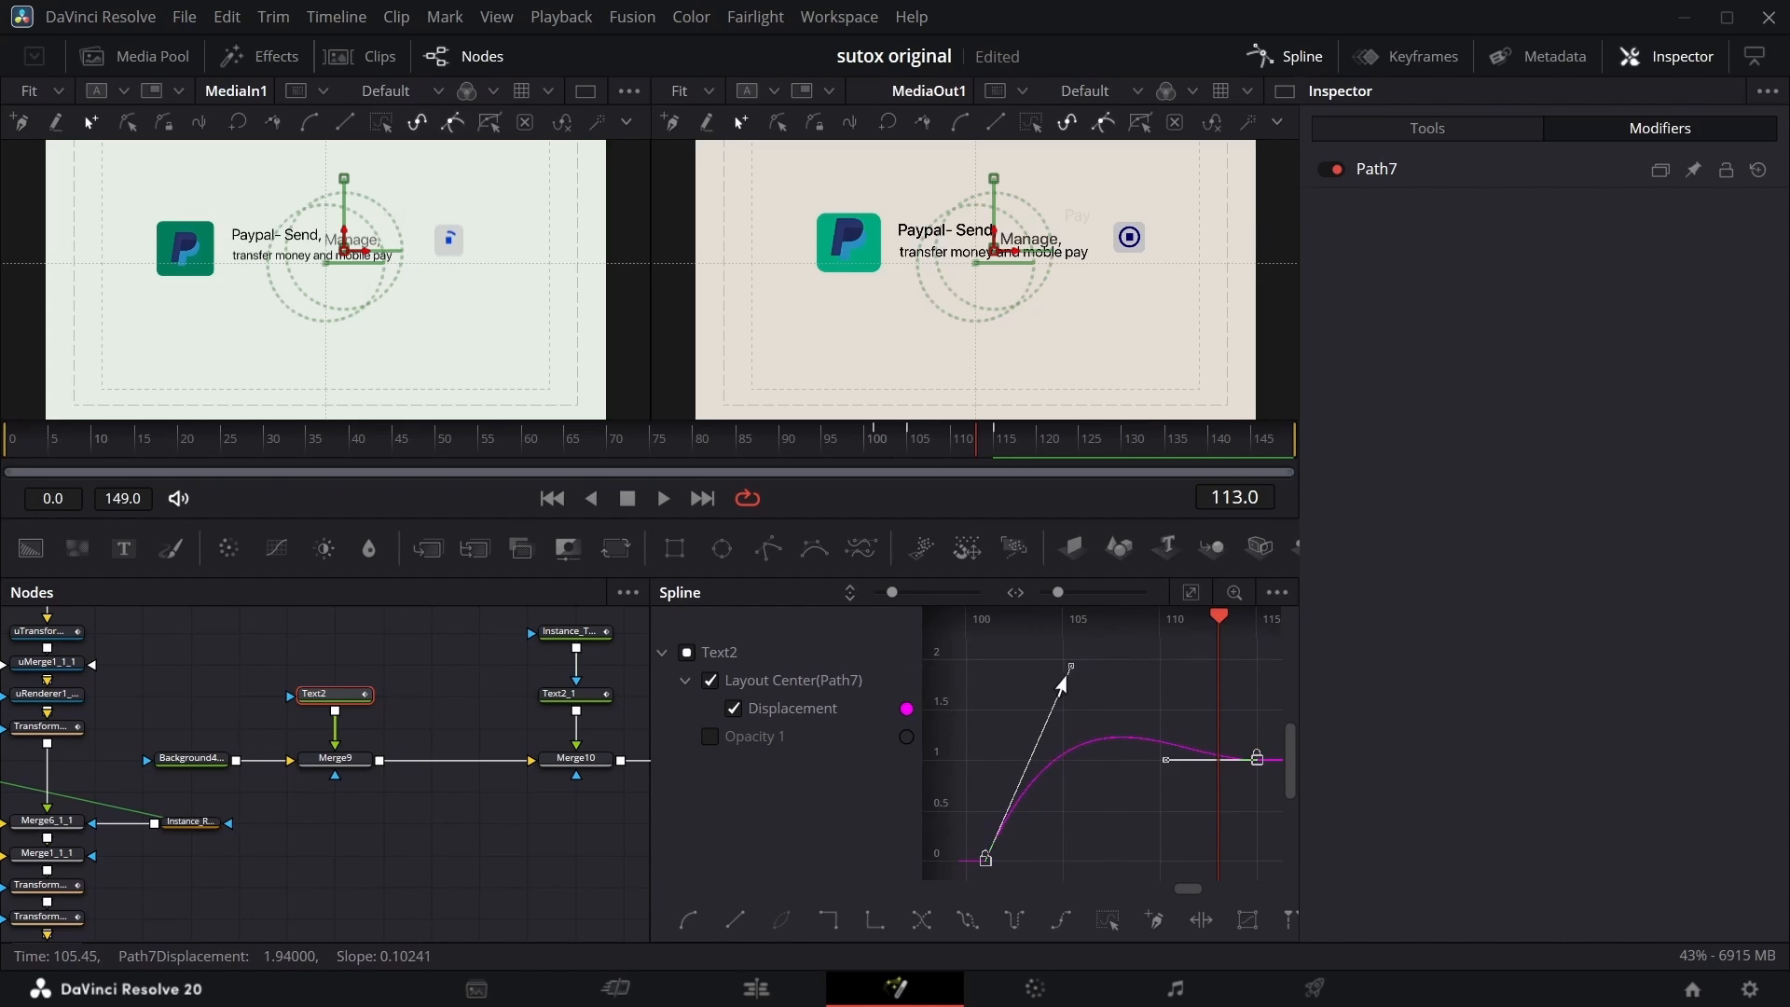
Lower the start handle of Text2_1's word-offset displacement curve slightly to reduce the headline's overshoot, and close the spline editor.
{"action": "left_click", "coordinate": [585, 696]}
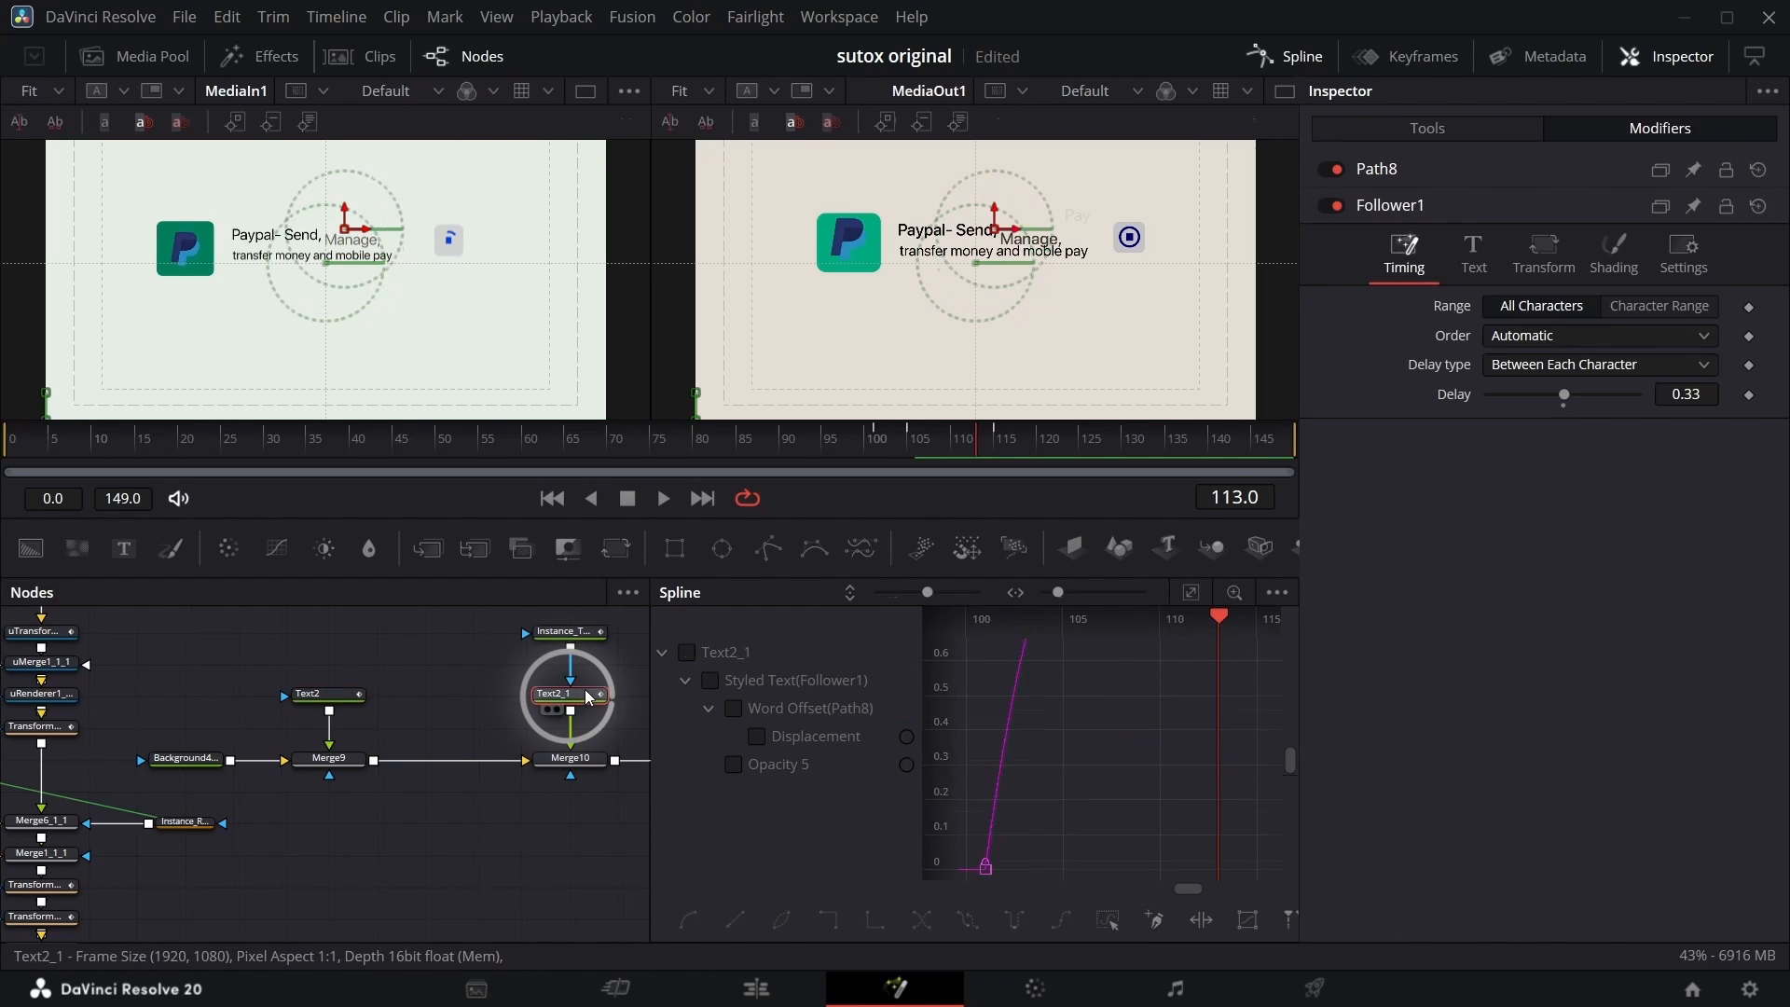
{"action": "left_click", "coordinate": [756, 736]}
{"action": "key", "text": "ctrl+f"}
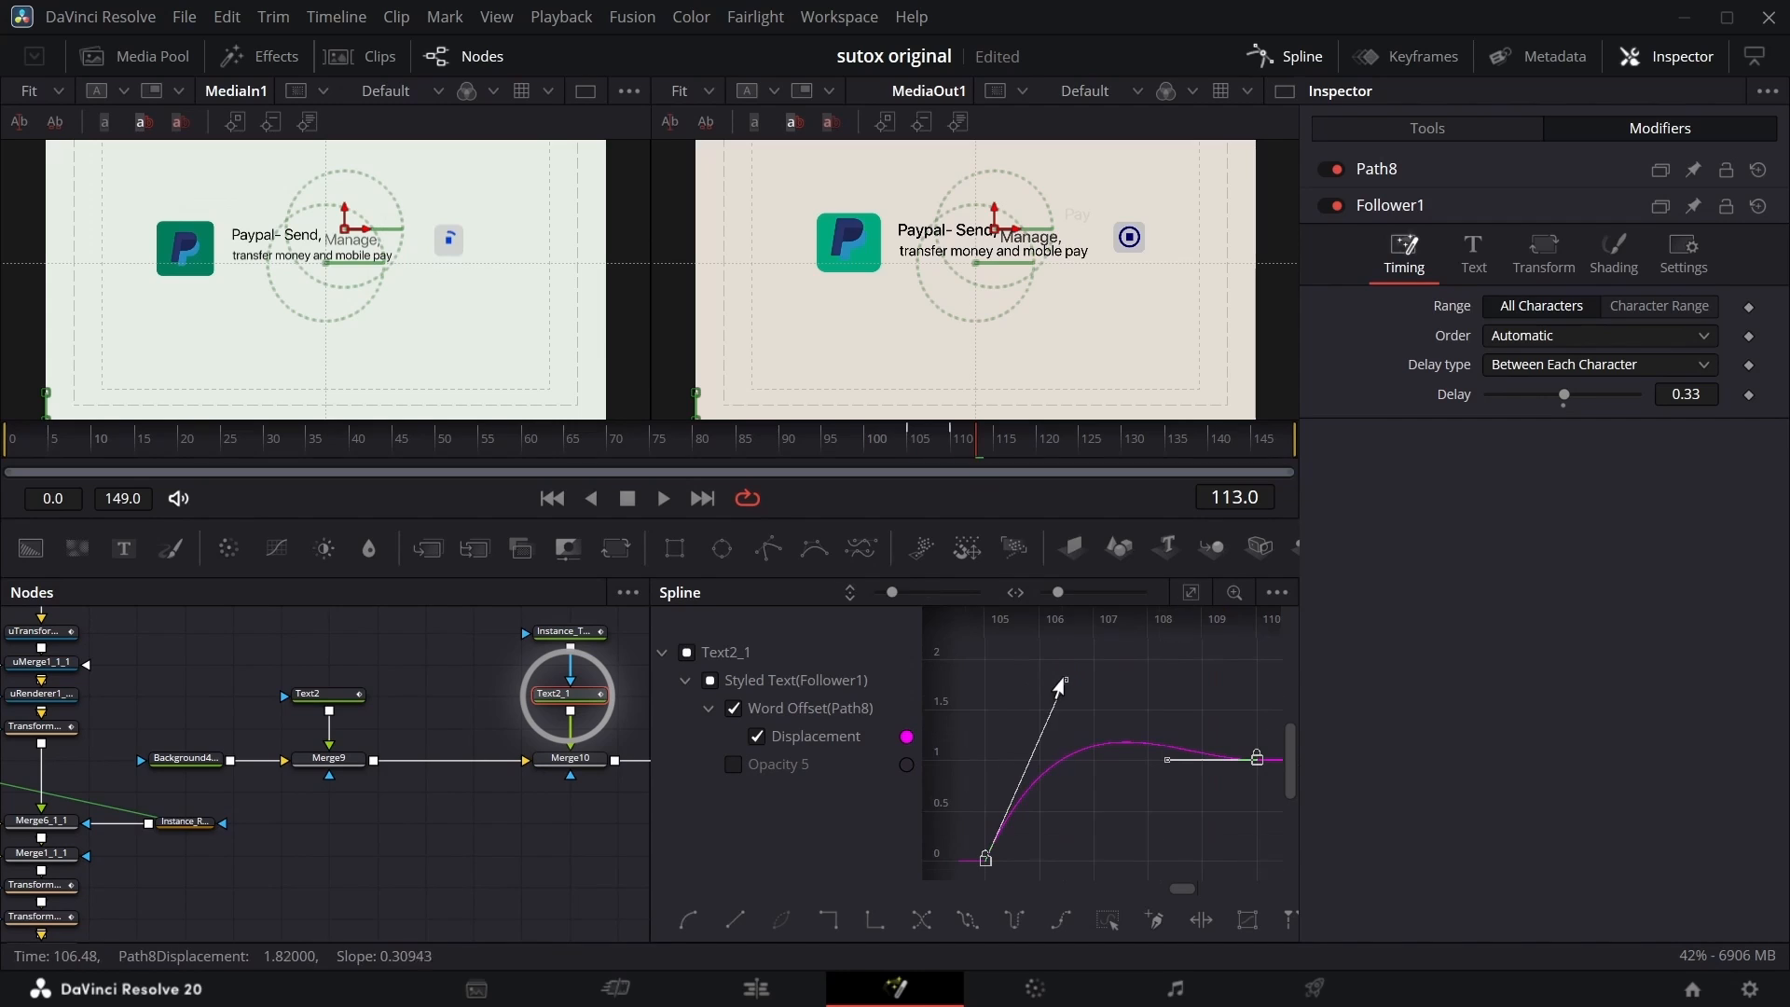
{"action": "left_click_drag", "start_coordinate": [1061, 687], "coordinate": [1056, 697]}
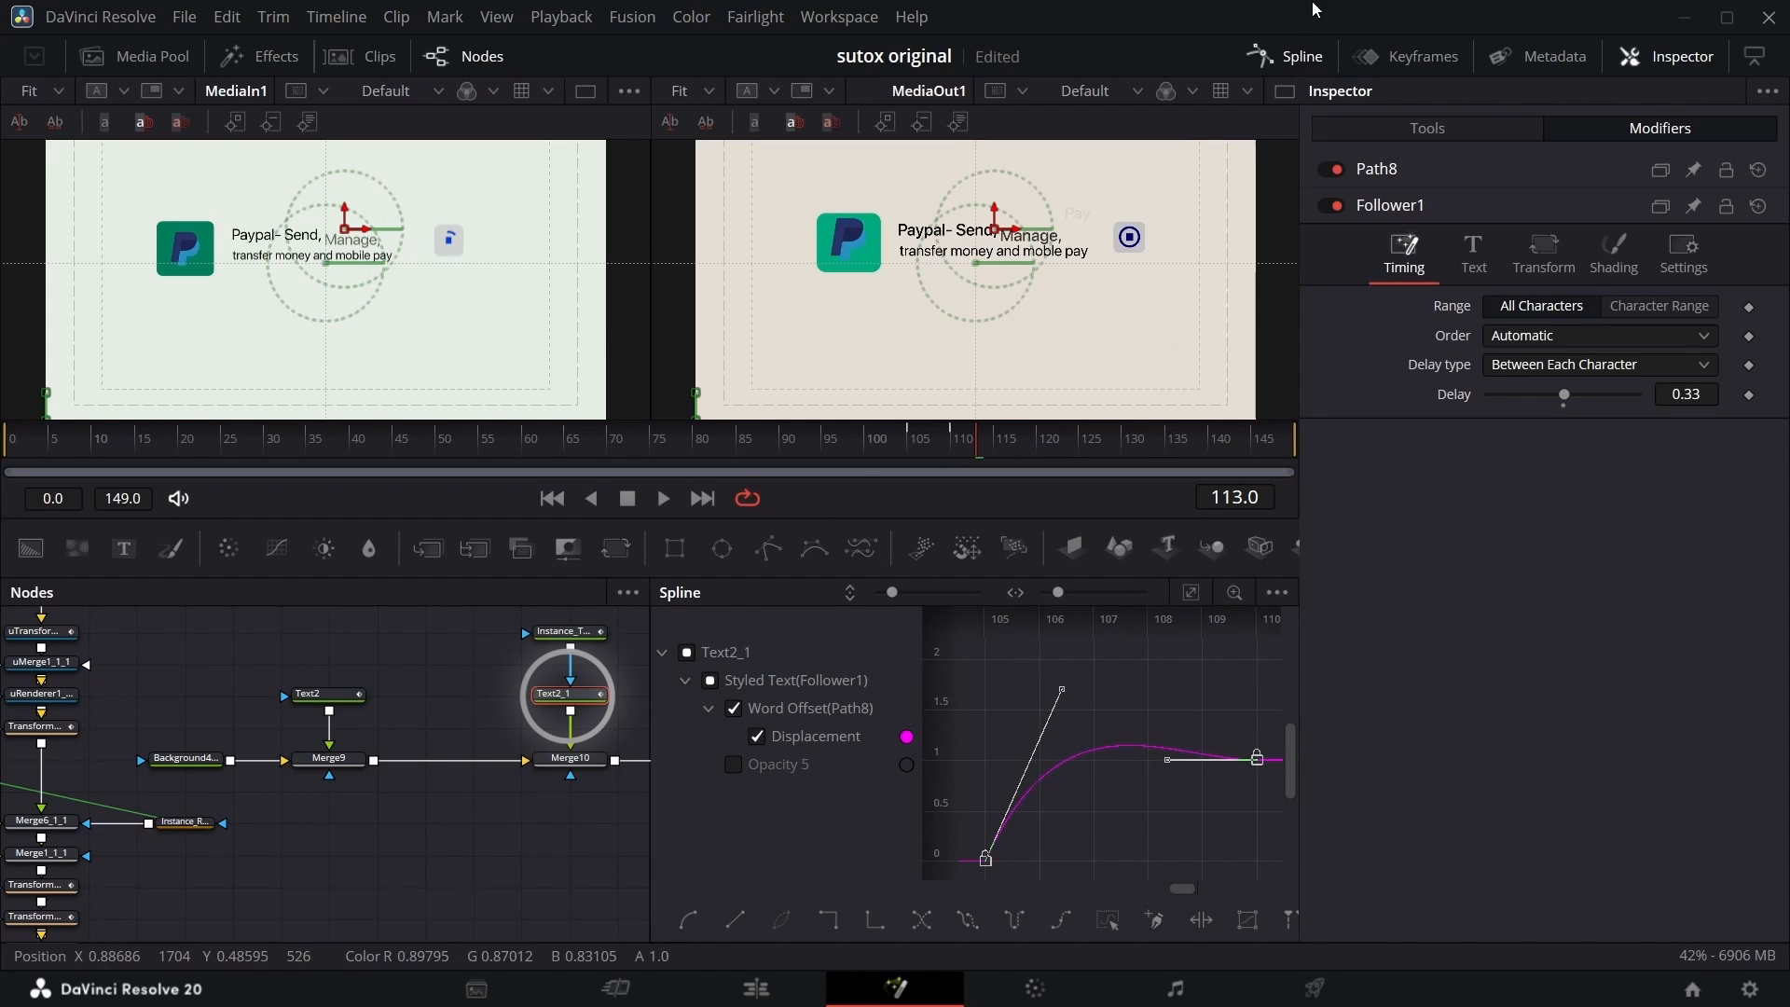
{"action": "left_click", "coordinate": [1287, 56]}
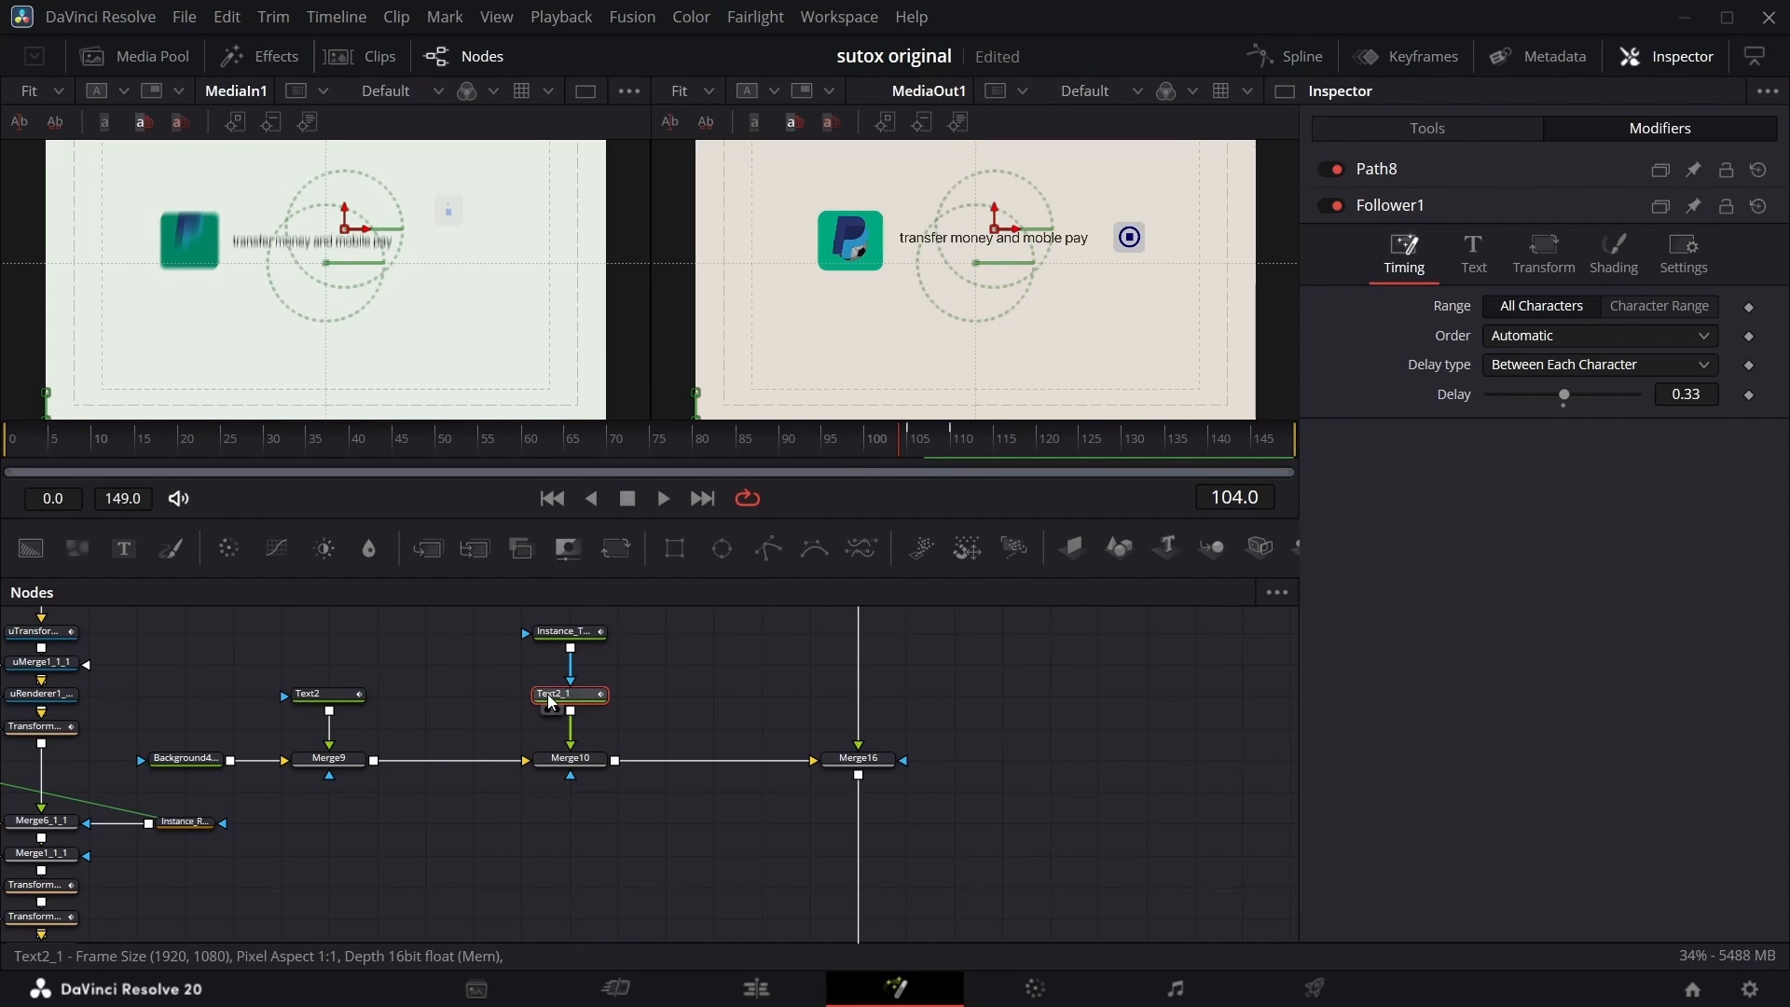
Keyframe the PayPal logo's Transform6 center from Y 0.566 on frame 104 to Y 0.5 on frame 110.
{"action": "scroll", "coordinate": [399, 724], "scroll_direction": "down", "scroll_amount": 1}
{"action": "scroll", "coordinate": [523, 731], "scroll_direction": "up", "scroll_amount": 2}
{"action": "scroll", "coordinate": [527, 719], "scroll_direction": "left", "scroll_amount": 5}
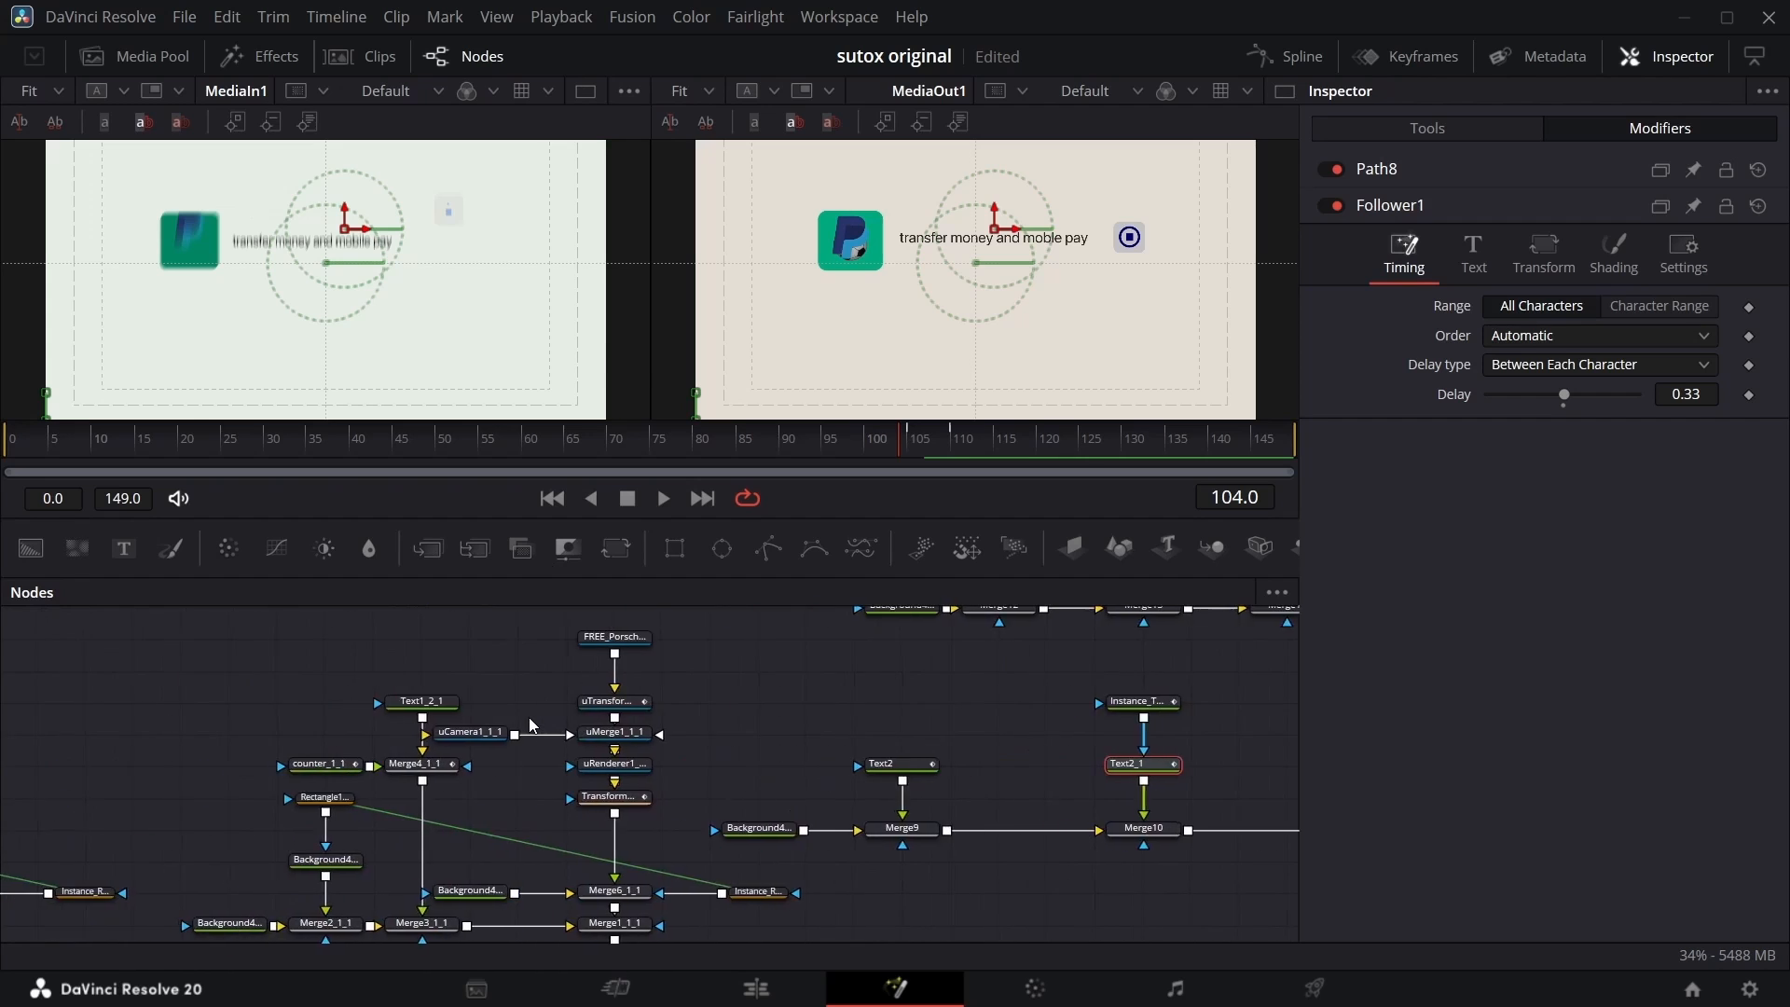
{"action": "scroll", "coordinate": [527, 723], "scroll_direction": "down", "scroll_amount": 5}
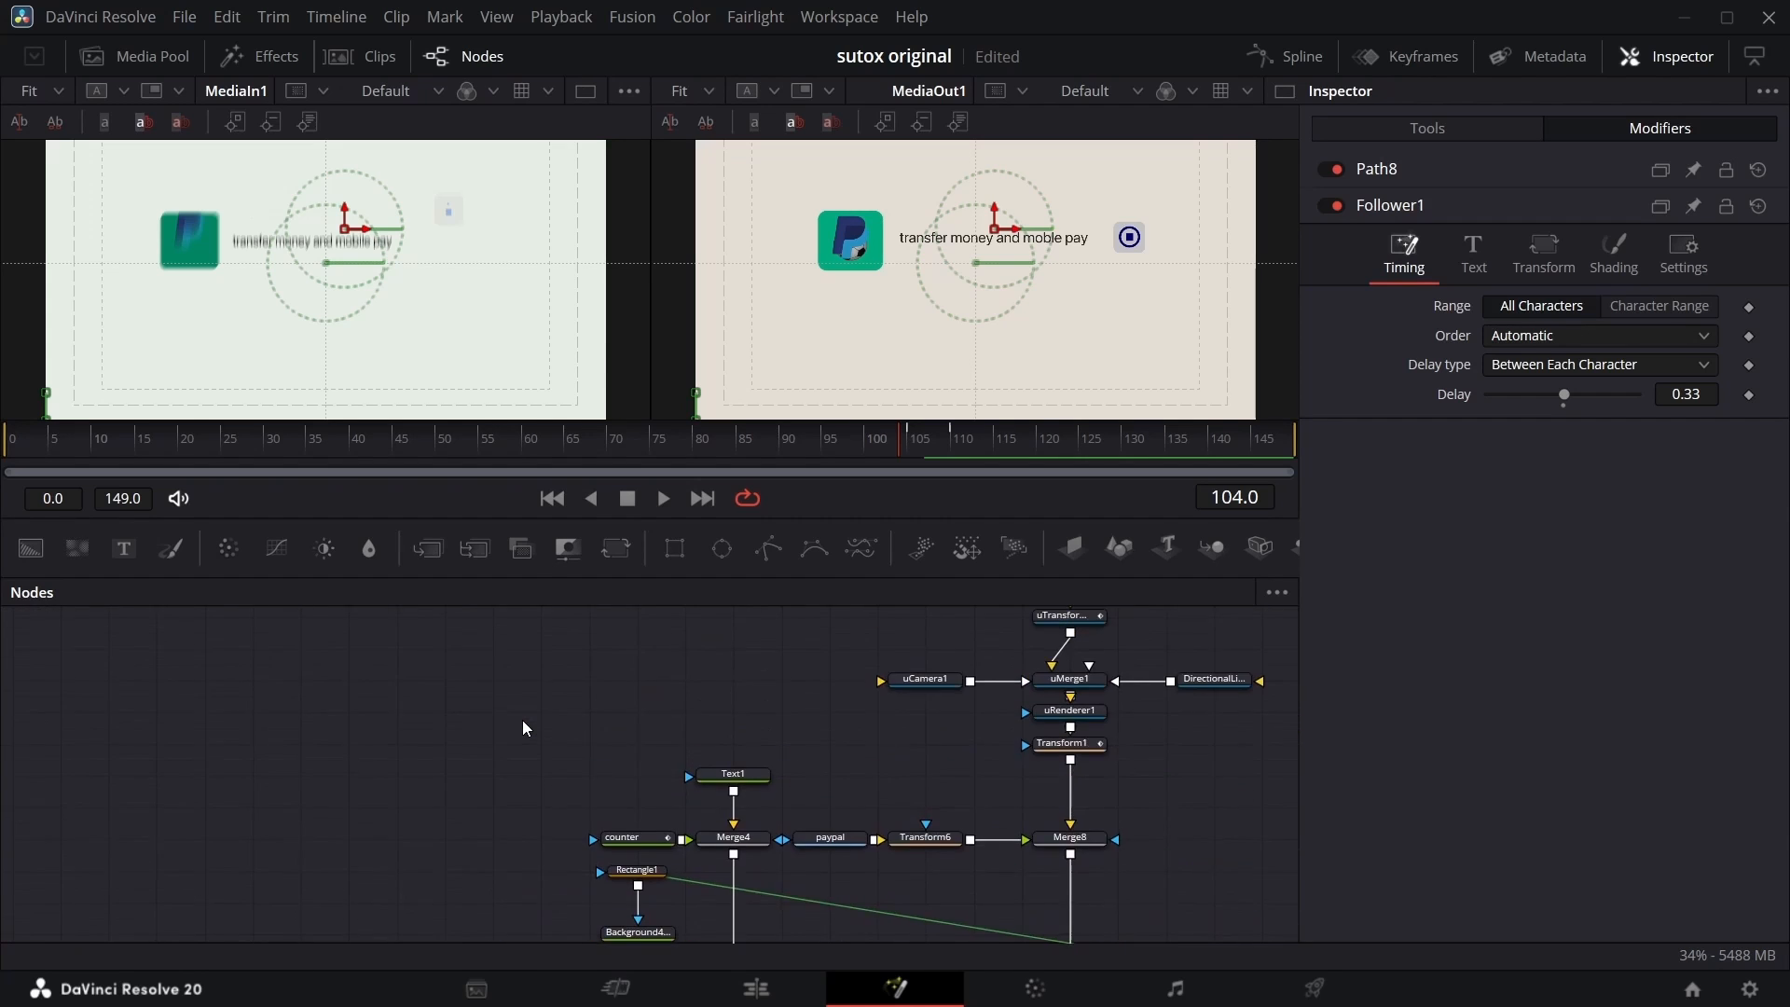
{"action": "scroll", "coordinate": [522, 723], "scroll_direction": "right", "scroll_amount": 3}
{"action": "scroll", "coordinate": [522, 723], "scroll_direction": "down", "scroll_amount": 1}
{"action": "left_click", "coordinate": [655, 770]}
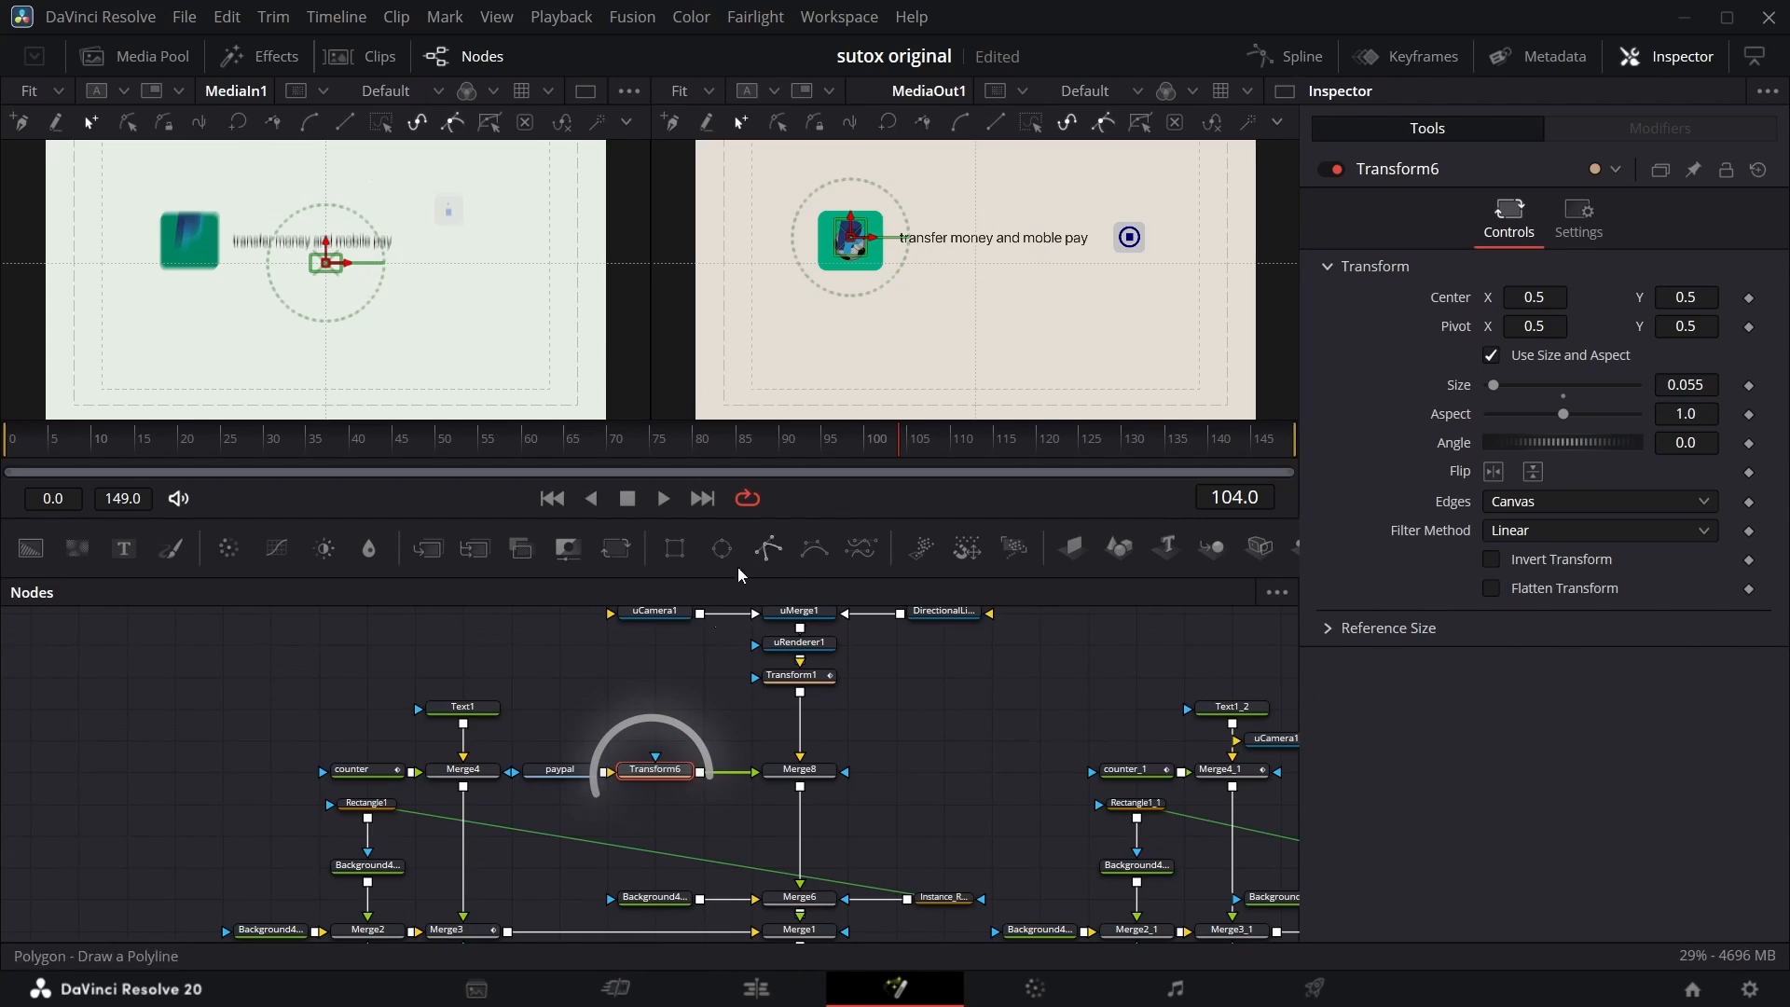
{"action": "left_click", "coordinate": [1749, 301]}
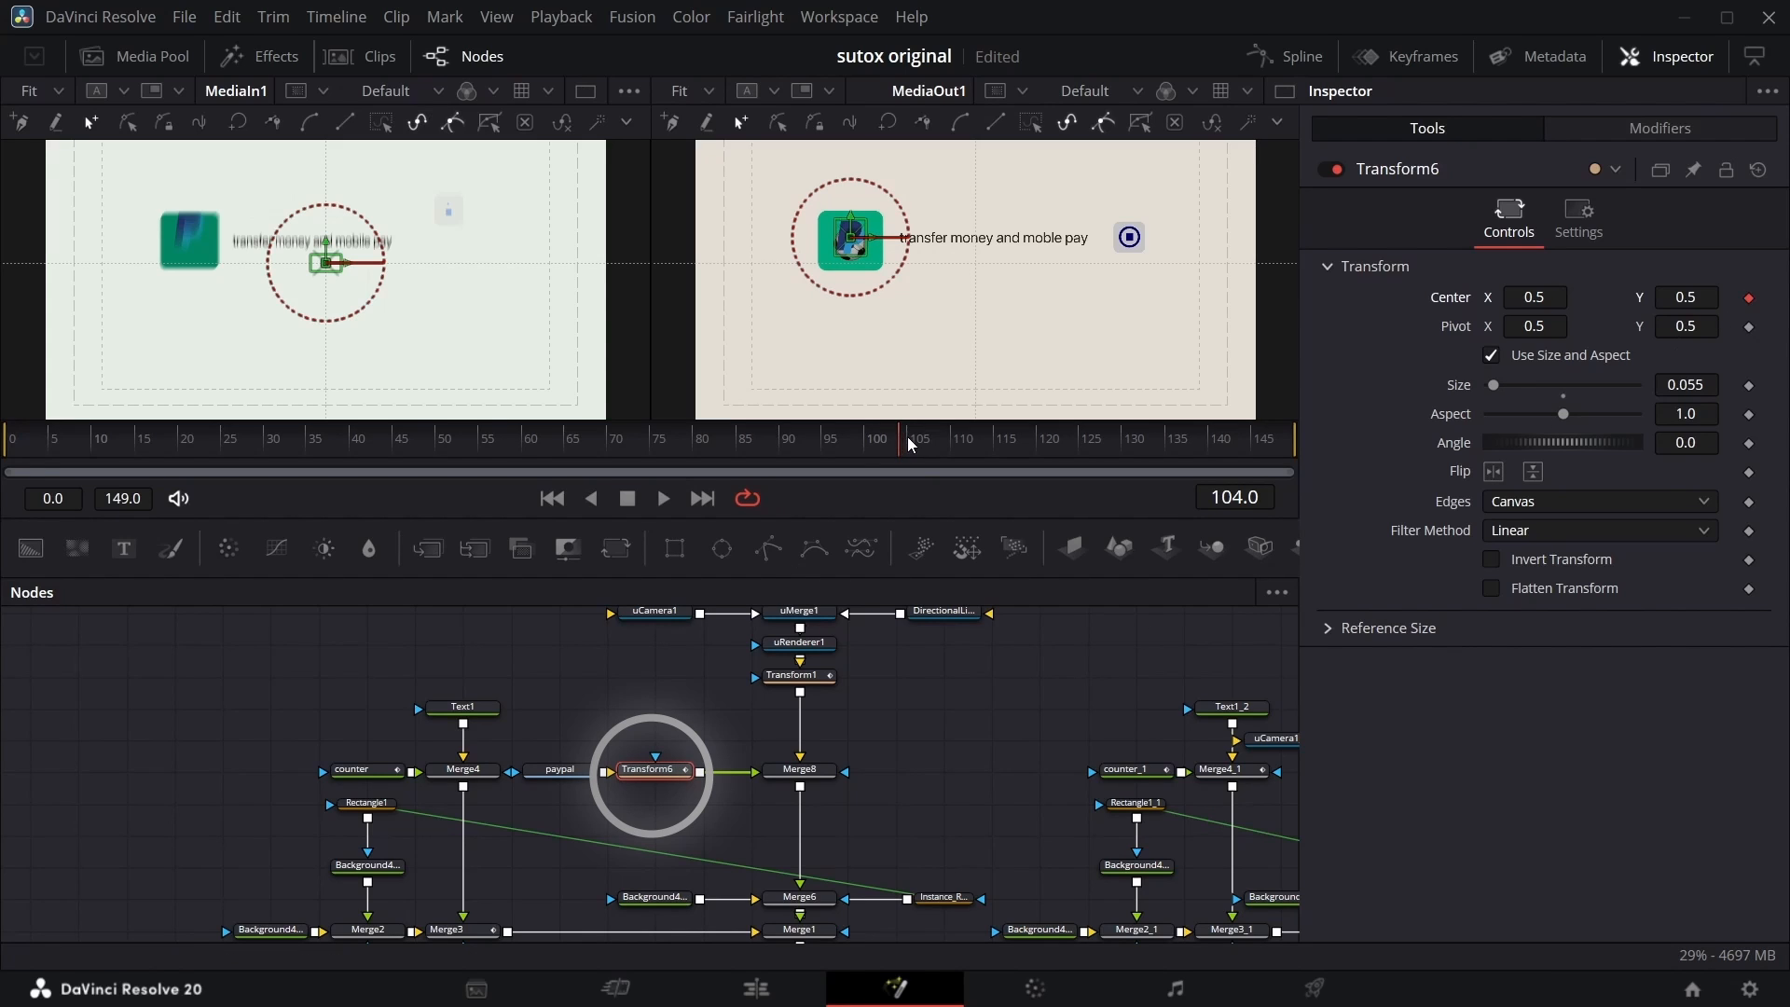
{"action": "left_click_drag", "start_coordinate": [908, 437], "coordinate": [954, 439]}
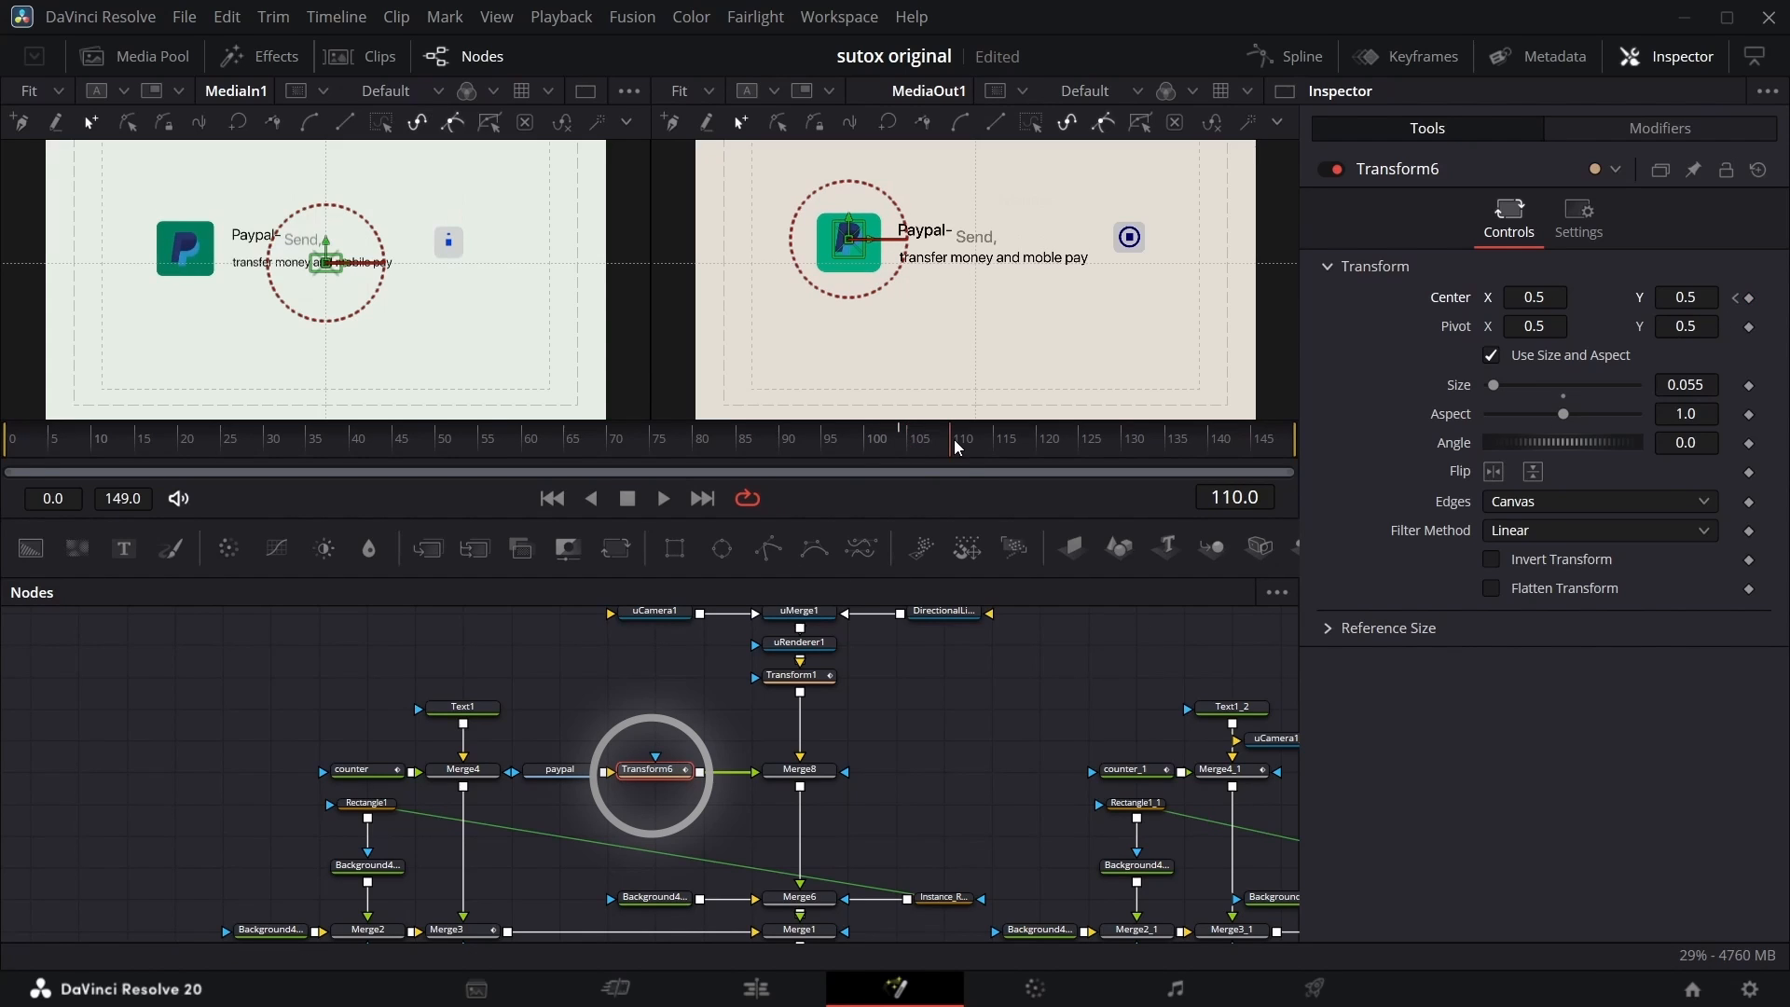
{"action": "left_click", "coordinate": [1738, 298]}
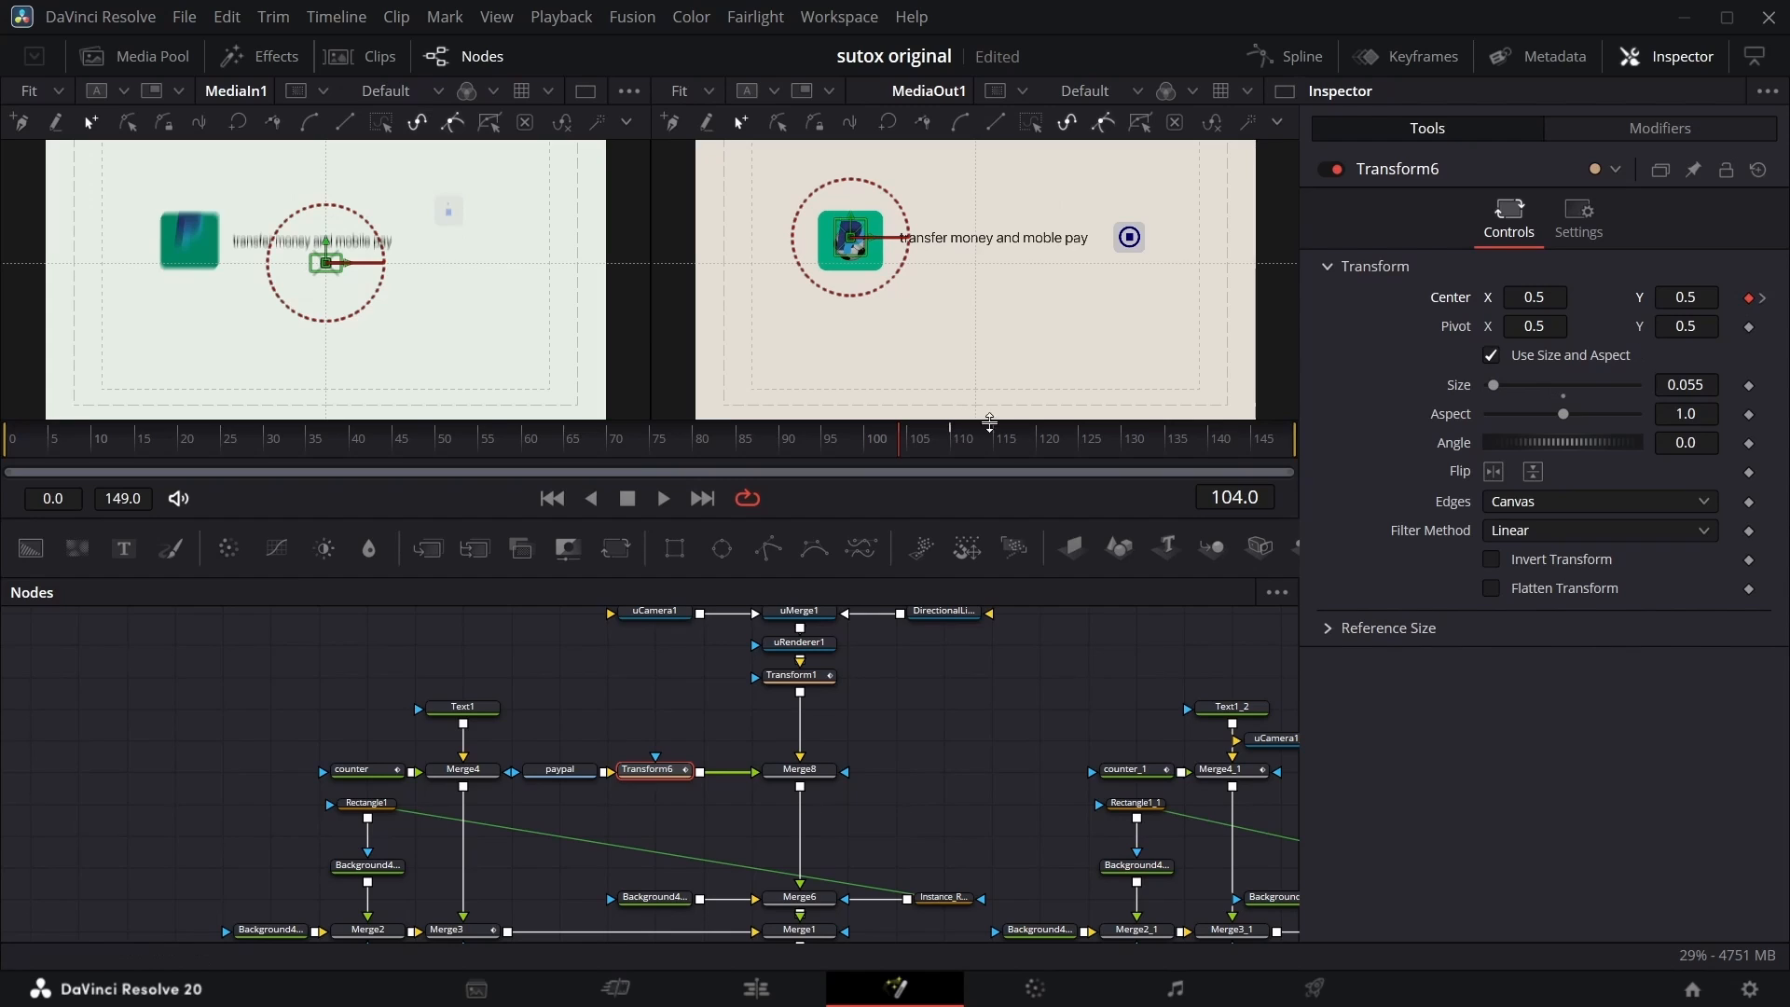
{"action": "left_click_drag", "start_coordinate": [1677, 298], "coordinate": [1718, 298]}
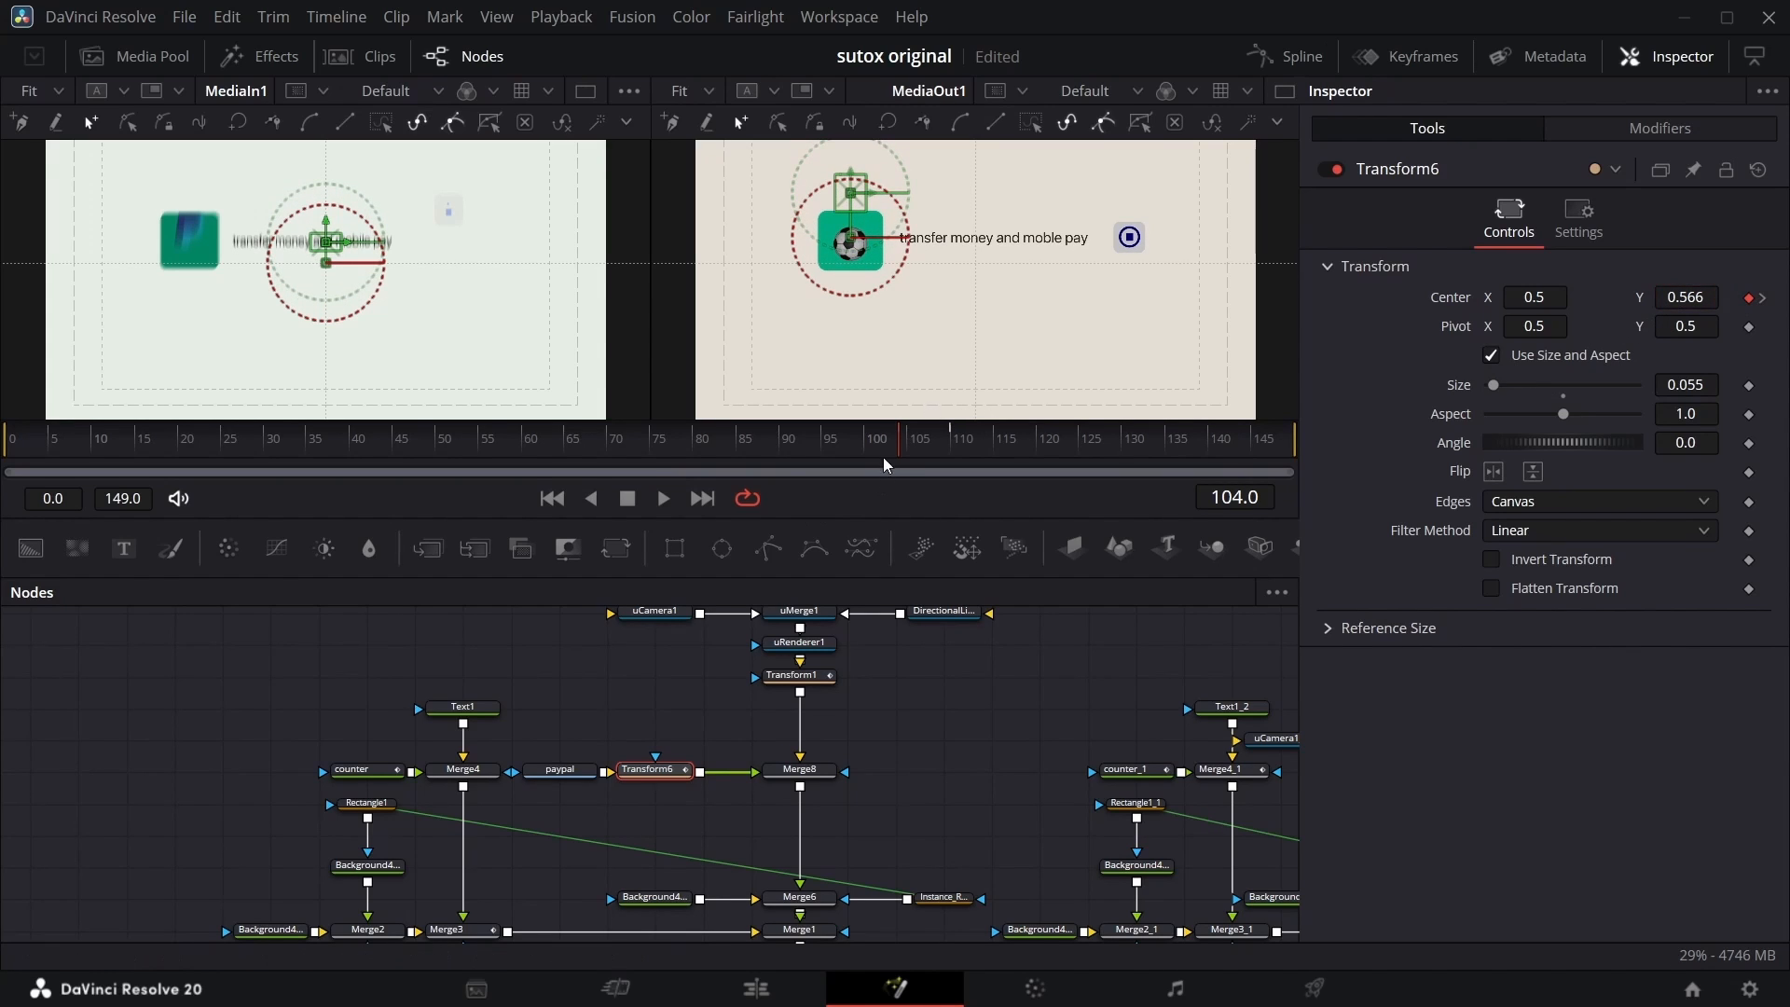
Apply Out Back Cubic easing to Transform6's center displacement curve, play the logo's movement, and fit the curve in view.
{"action": "left_click", "coordinate": [1285, 56]}
{"action": "left_click", "coordinate": [688, 653]}
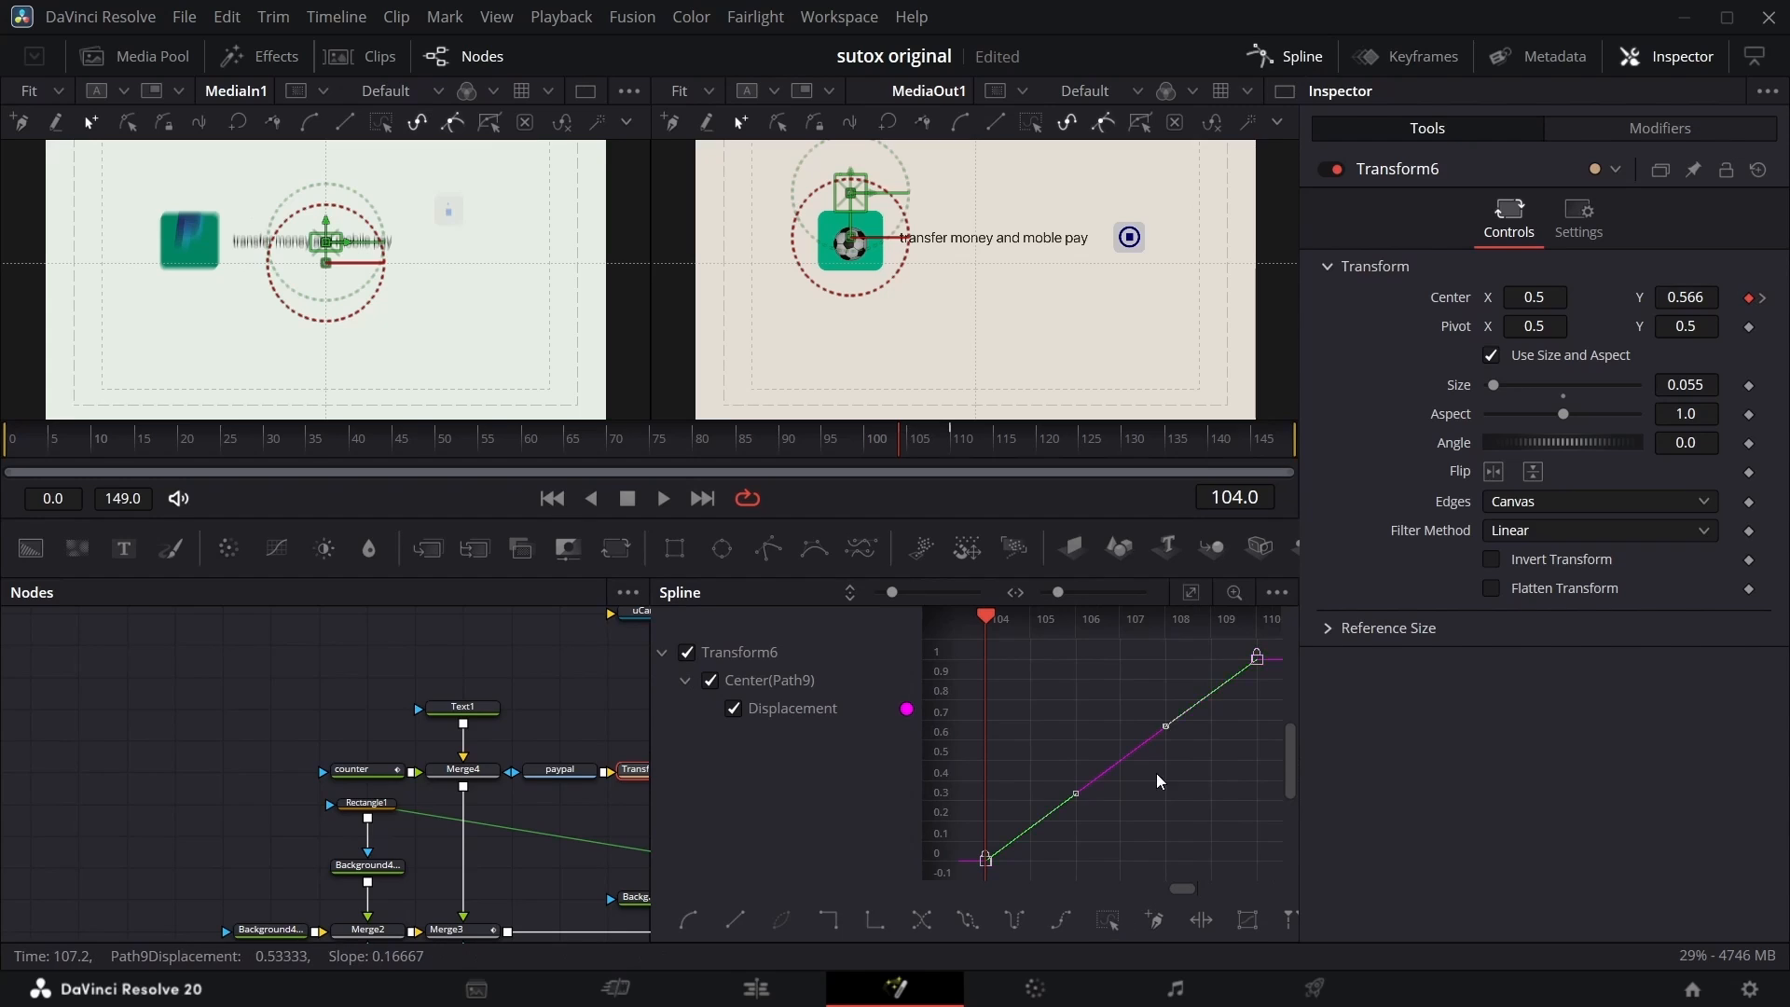
{"action": "right_click", "coordinate": [1164, 724]}
{"action": "mouse_move", "coordinate": [1213, 500]}
{"action": "left_click", "coordinate": [1469, 594]}
{"action": "key", "text": "space"}
{"action": "key", "text": "space"}
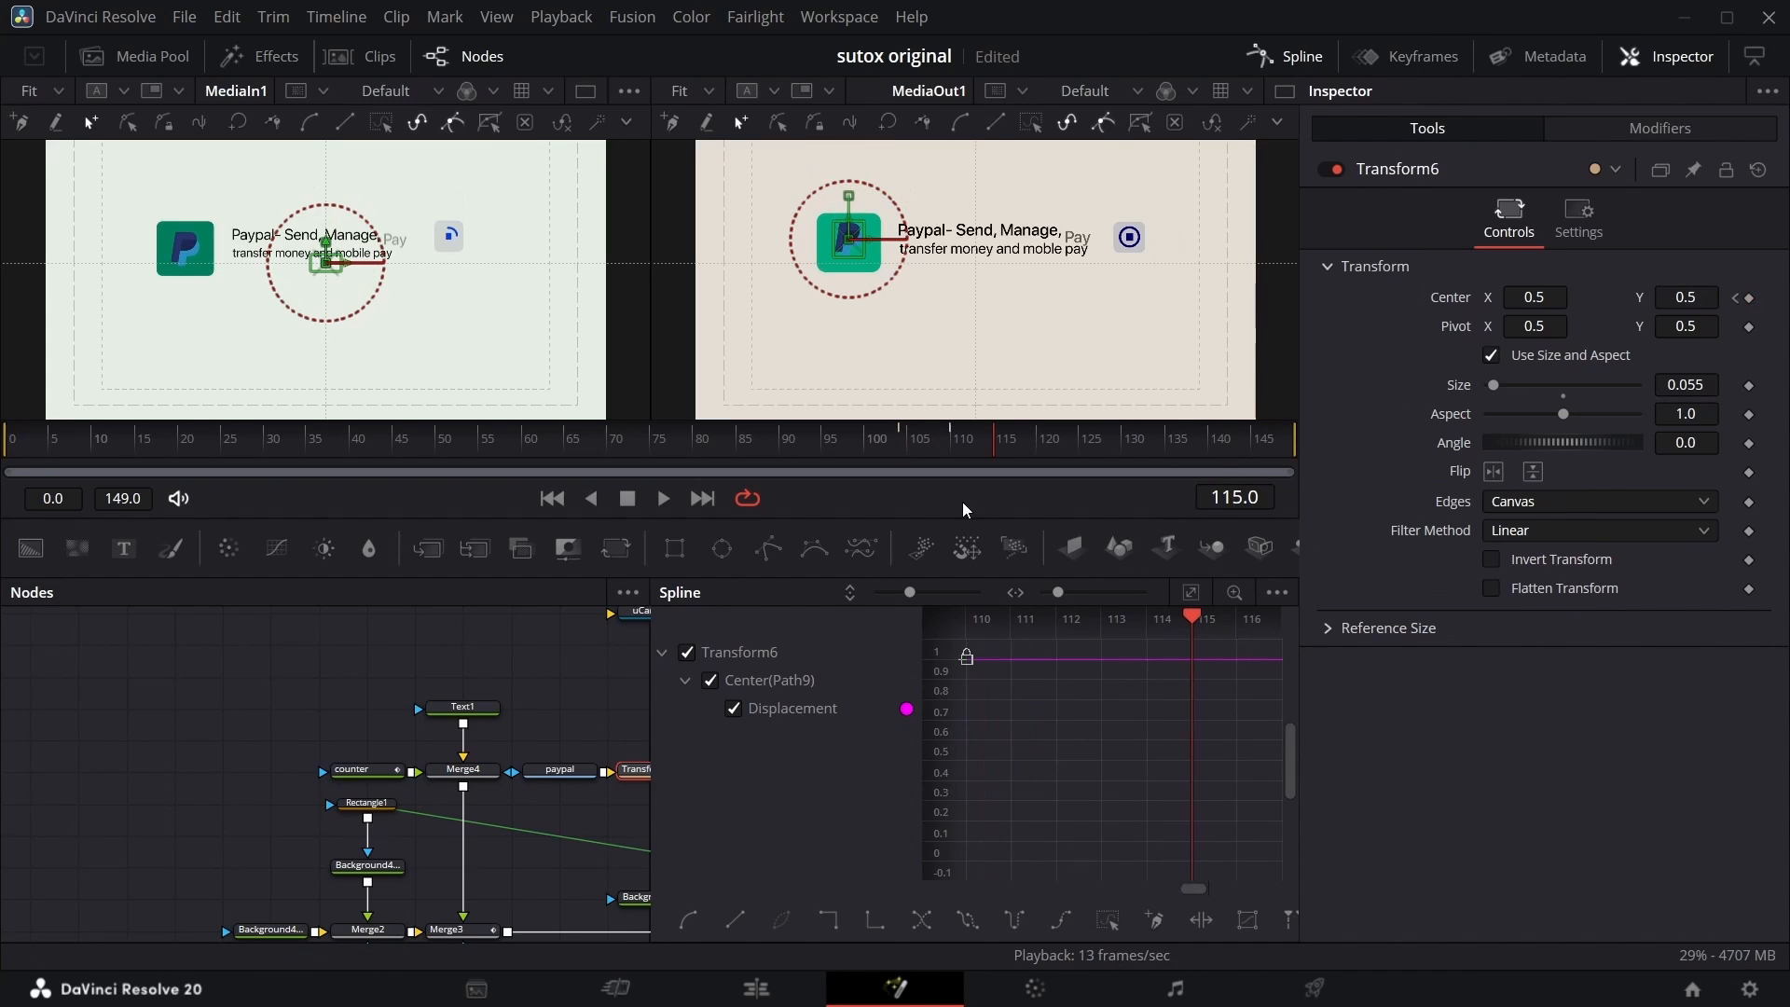
{"action": "left_click", "coordinate": [1192, 598]}
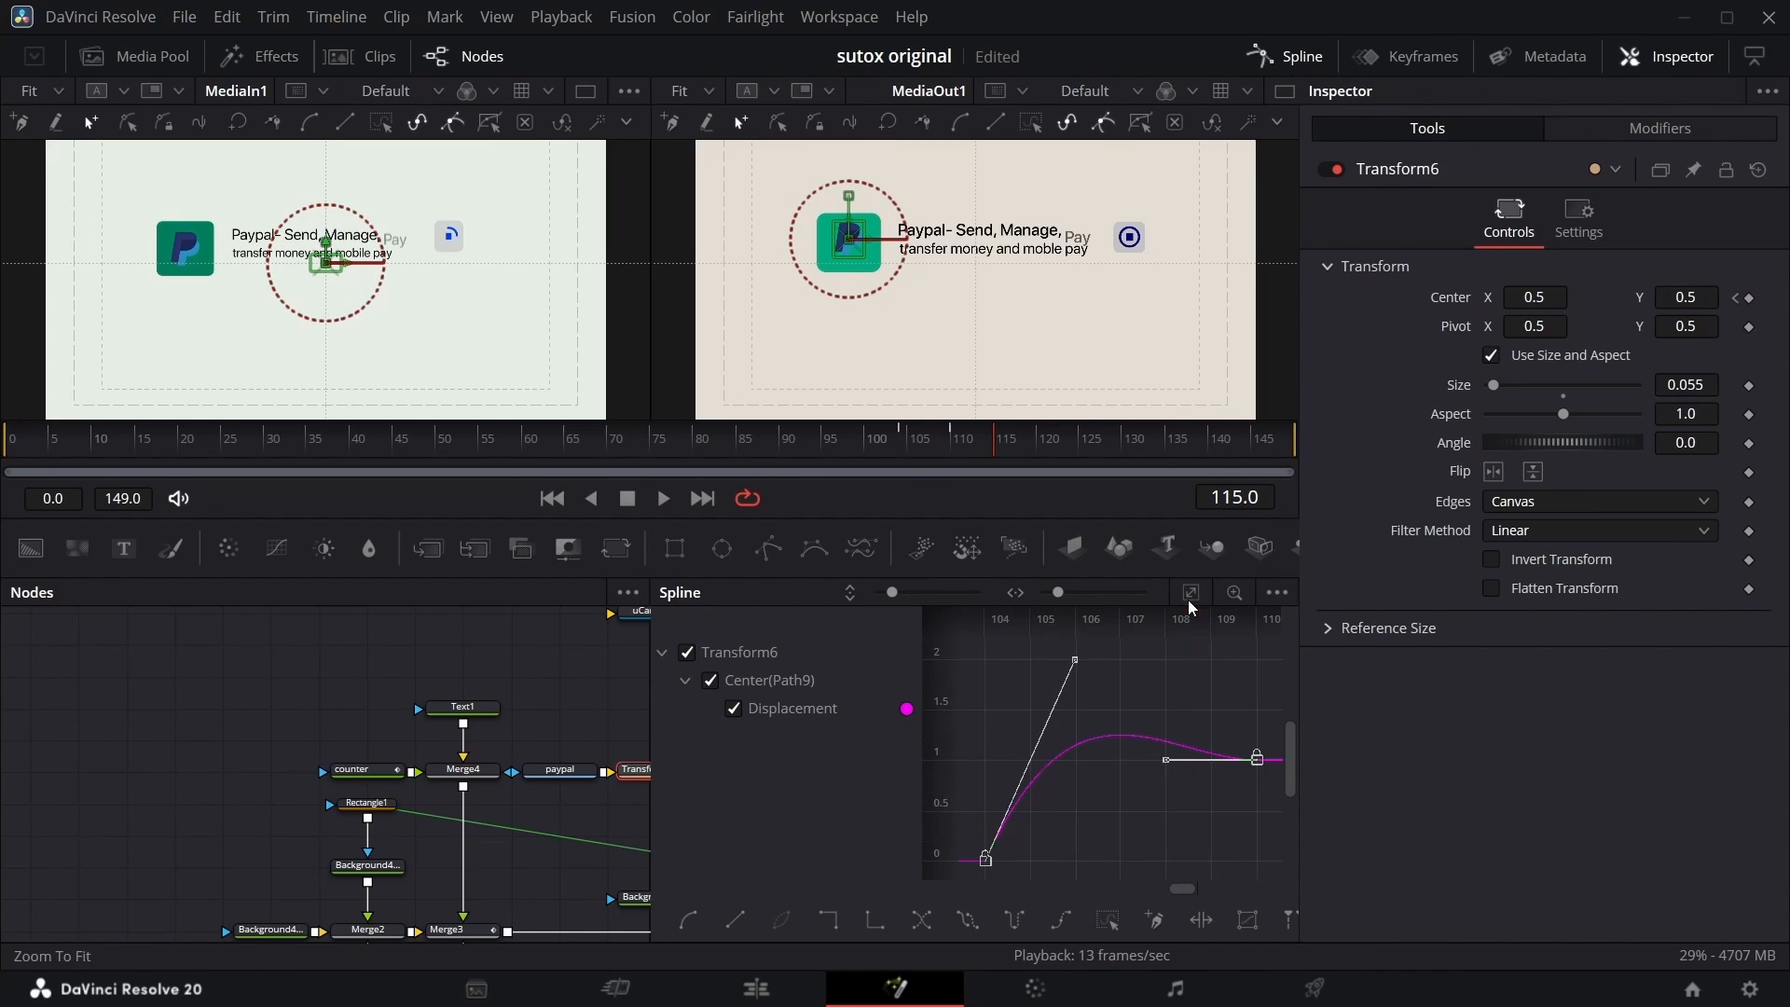
Add a point at frame 111 on Transform6's displacement curve and pull its handle up and back for a small bounce.
{"action": "scroll", "coordinate": [1177, 794], "scroll_direction": "right", "scroll_amount": 5}
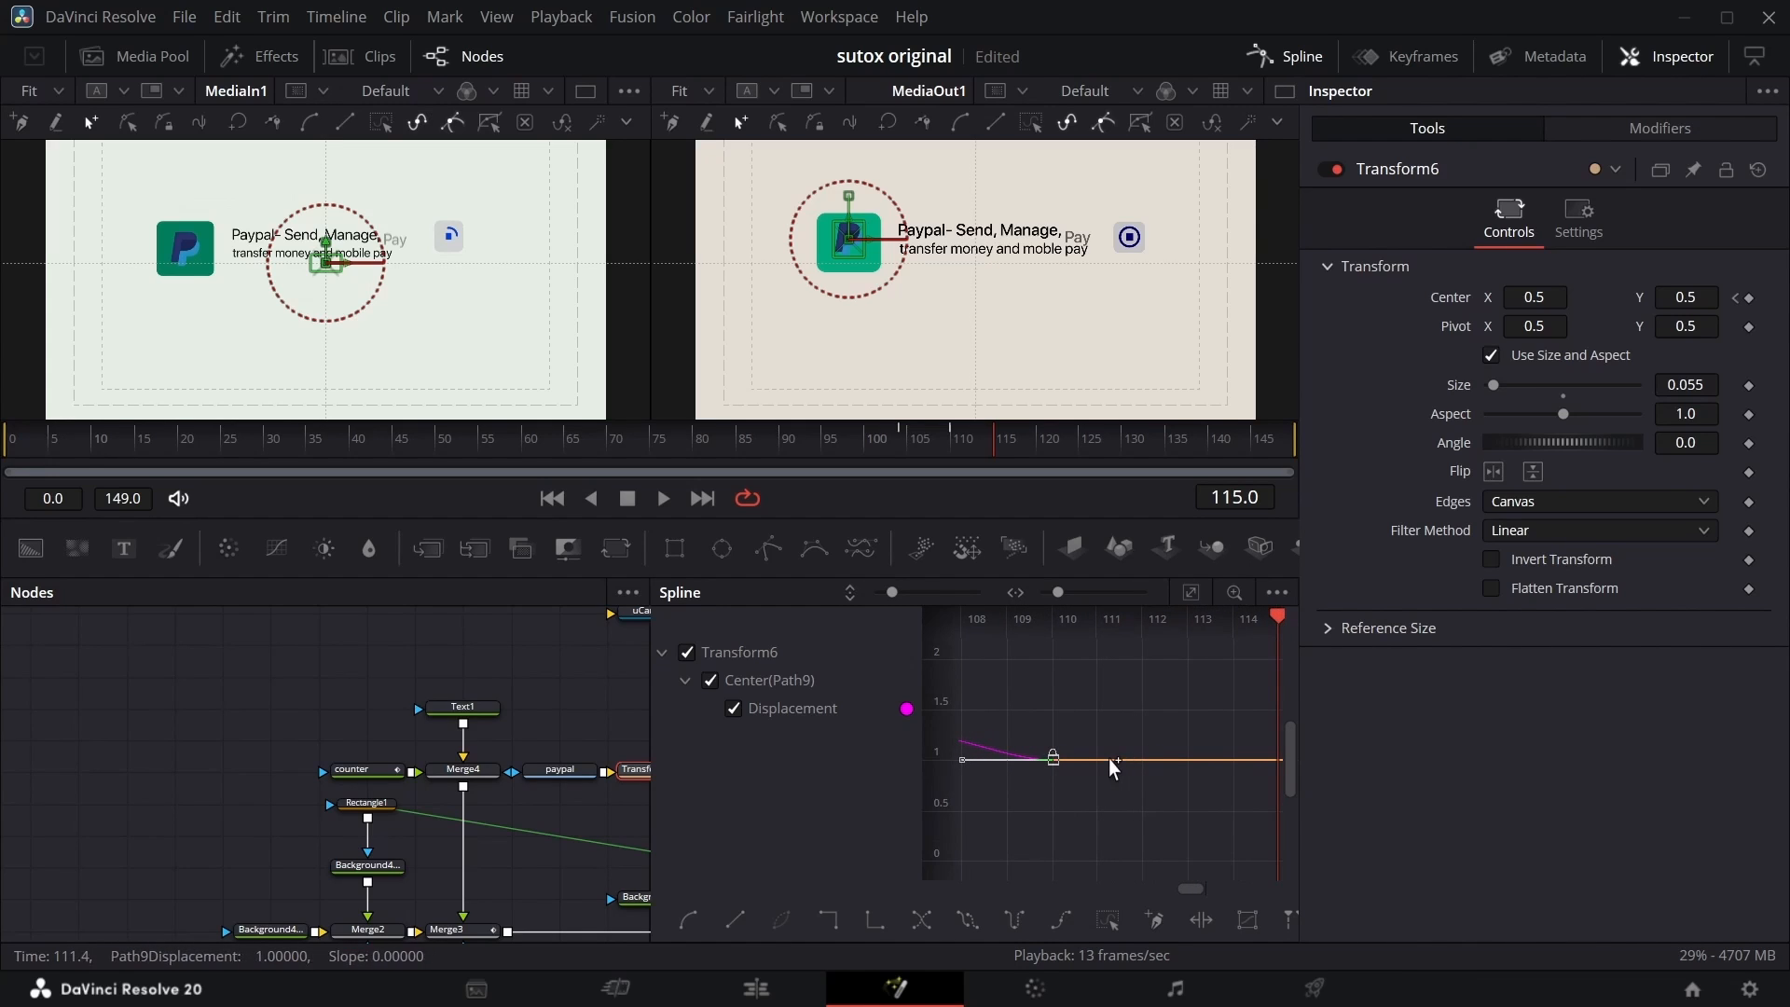
{"action": "left_click", "coordinate": [1089, 757]}
{"action": "left_click_drag", "start_coordinate": [1089, 757], "coordinate": [1006, 730]}
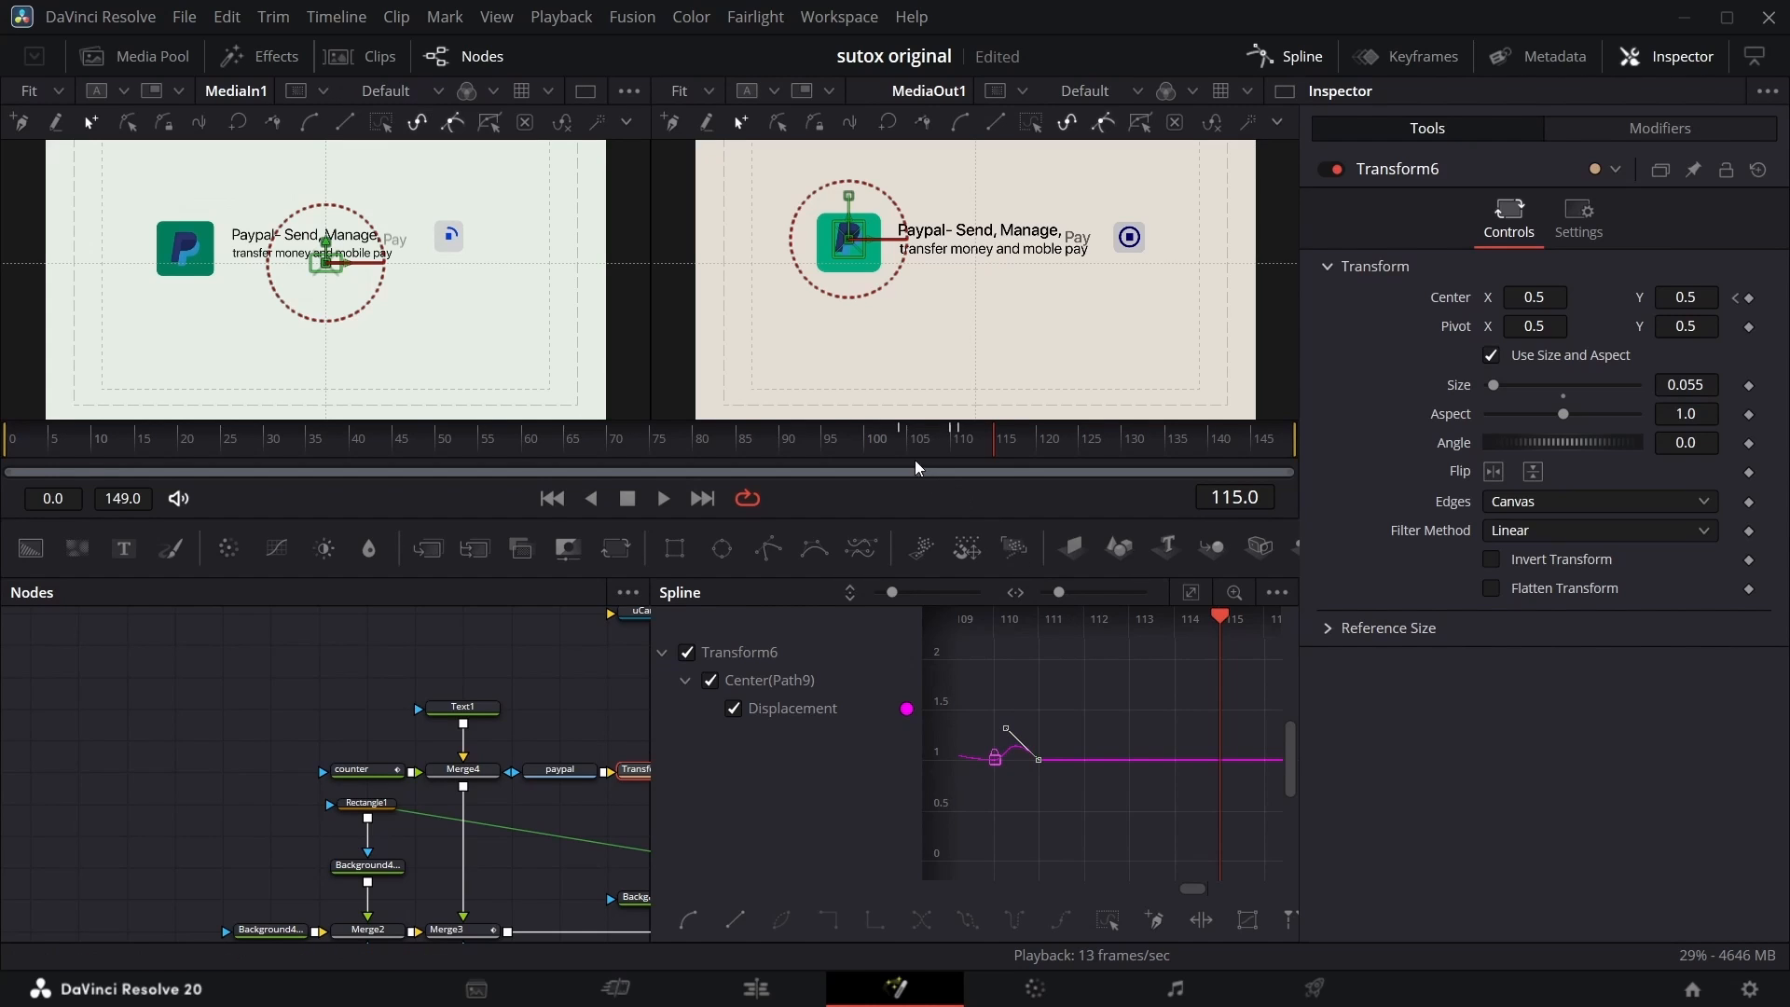
{"action": "left_click", "coordinate": [897, 434]}
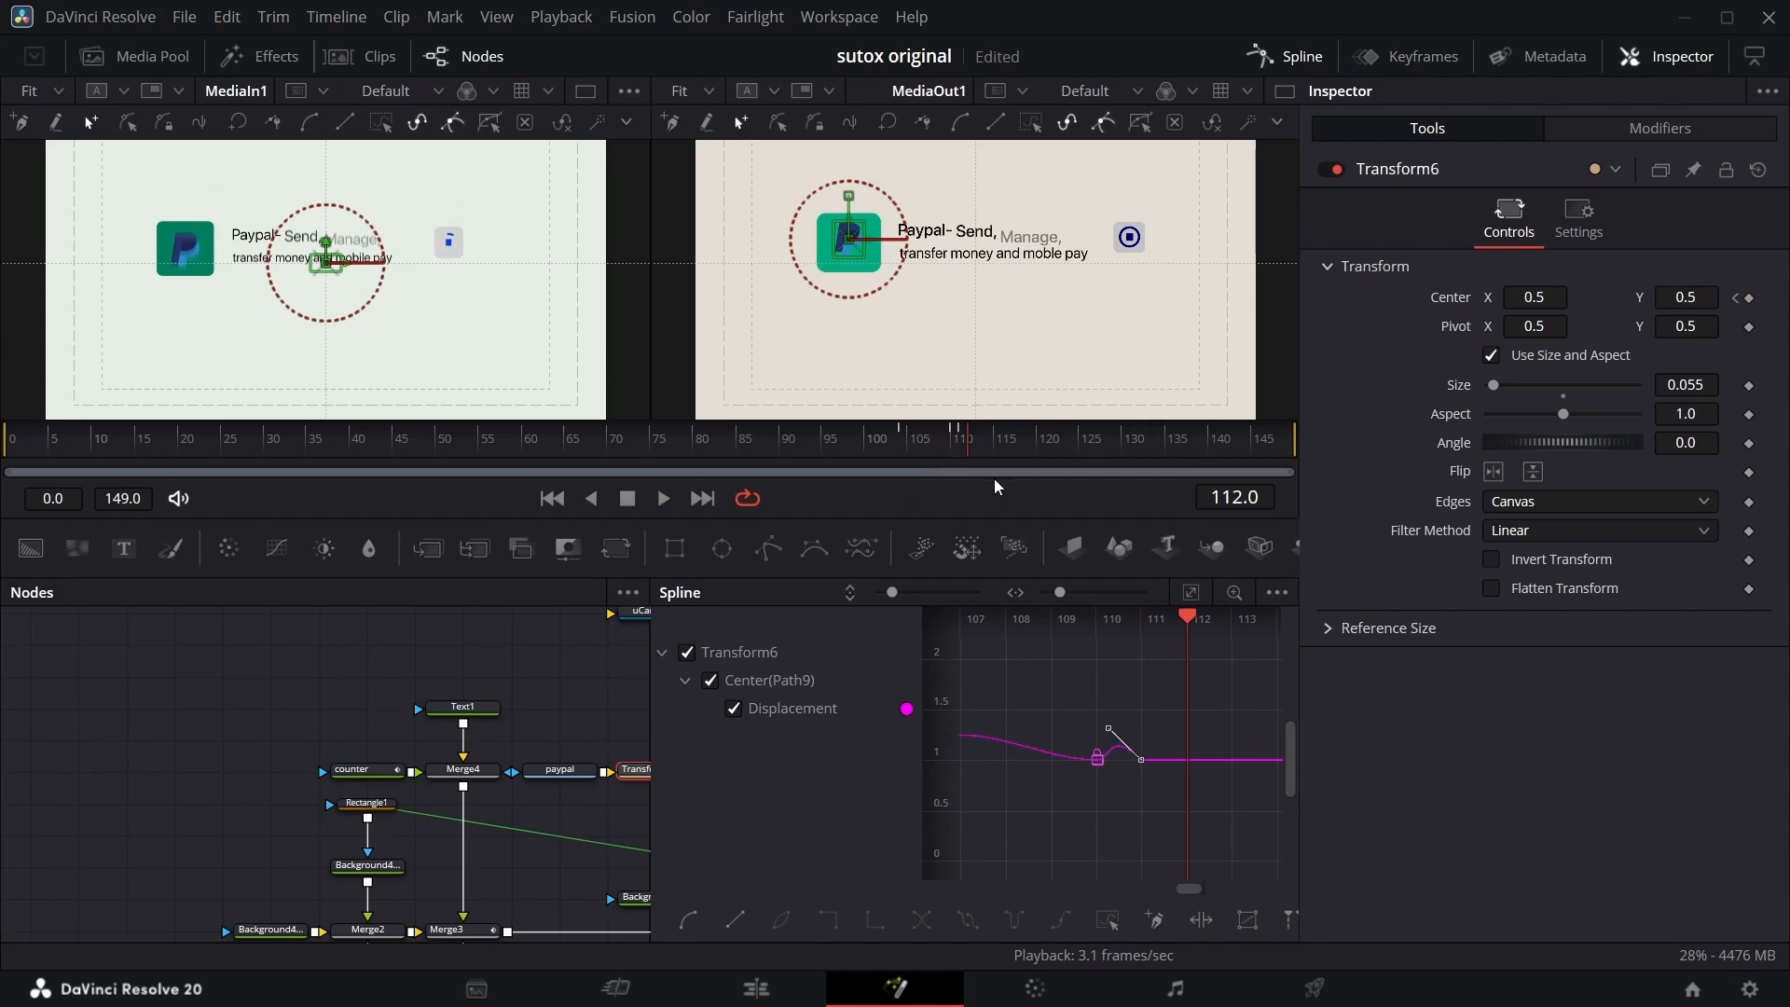
{"action": "left_click_drag", "start_coordinate": [1108, 736], "coordinate": [1111, 735]}
{"action": "left_click", "coordinate": [1287, 56]}
Check Text2's motion blur settings and enable motion blur on the Text2_1 headline.
{"action": "key", "text": "Left"}
{"action": "left_click", "coordinate": [453, 769]}
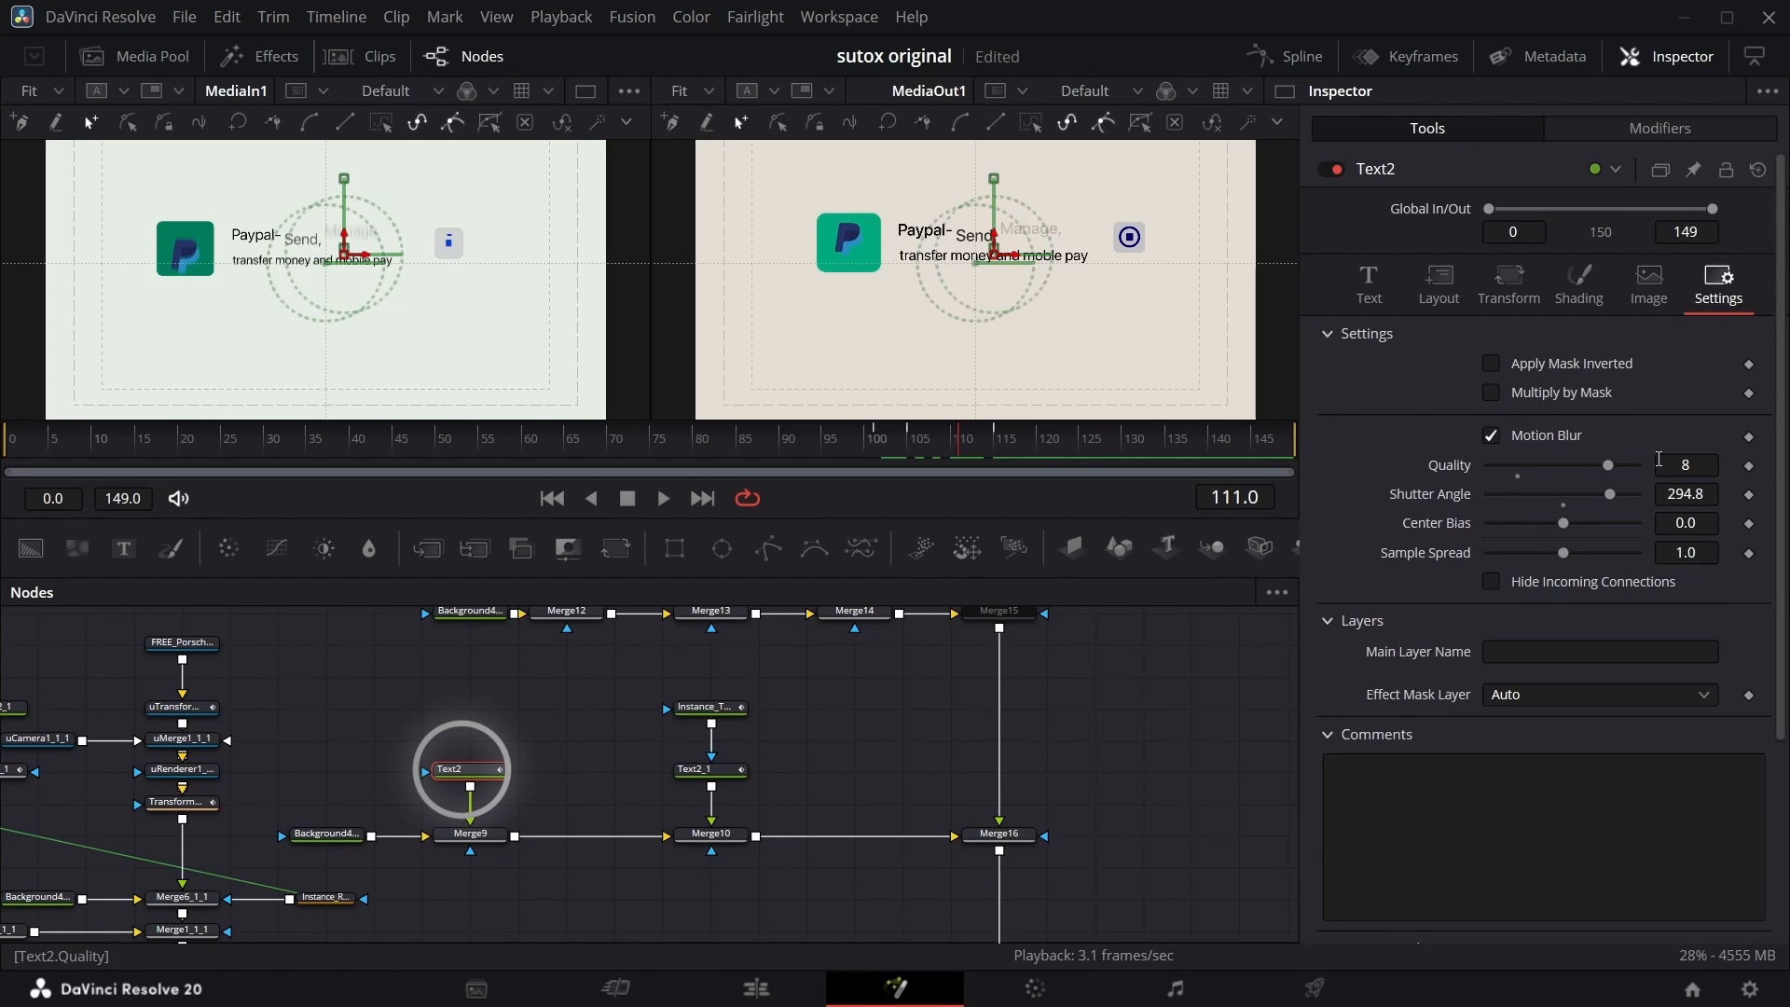
{"action": "left_click", "coordinate": [716, 769]}
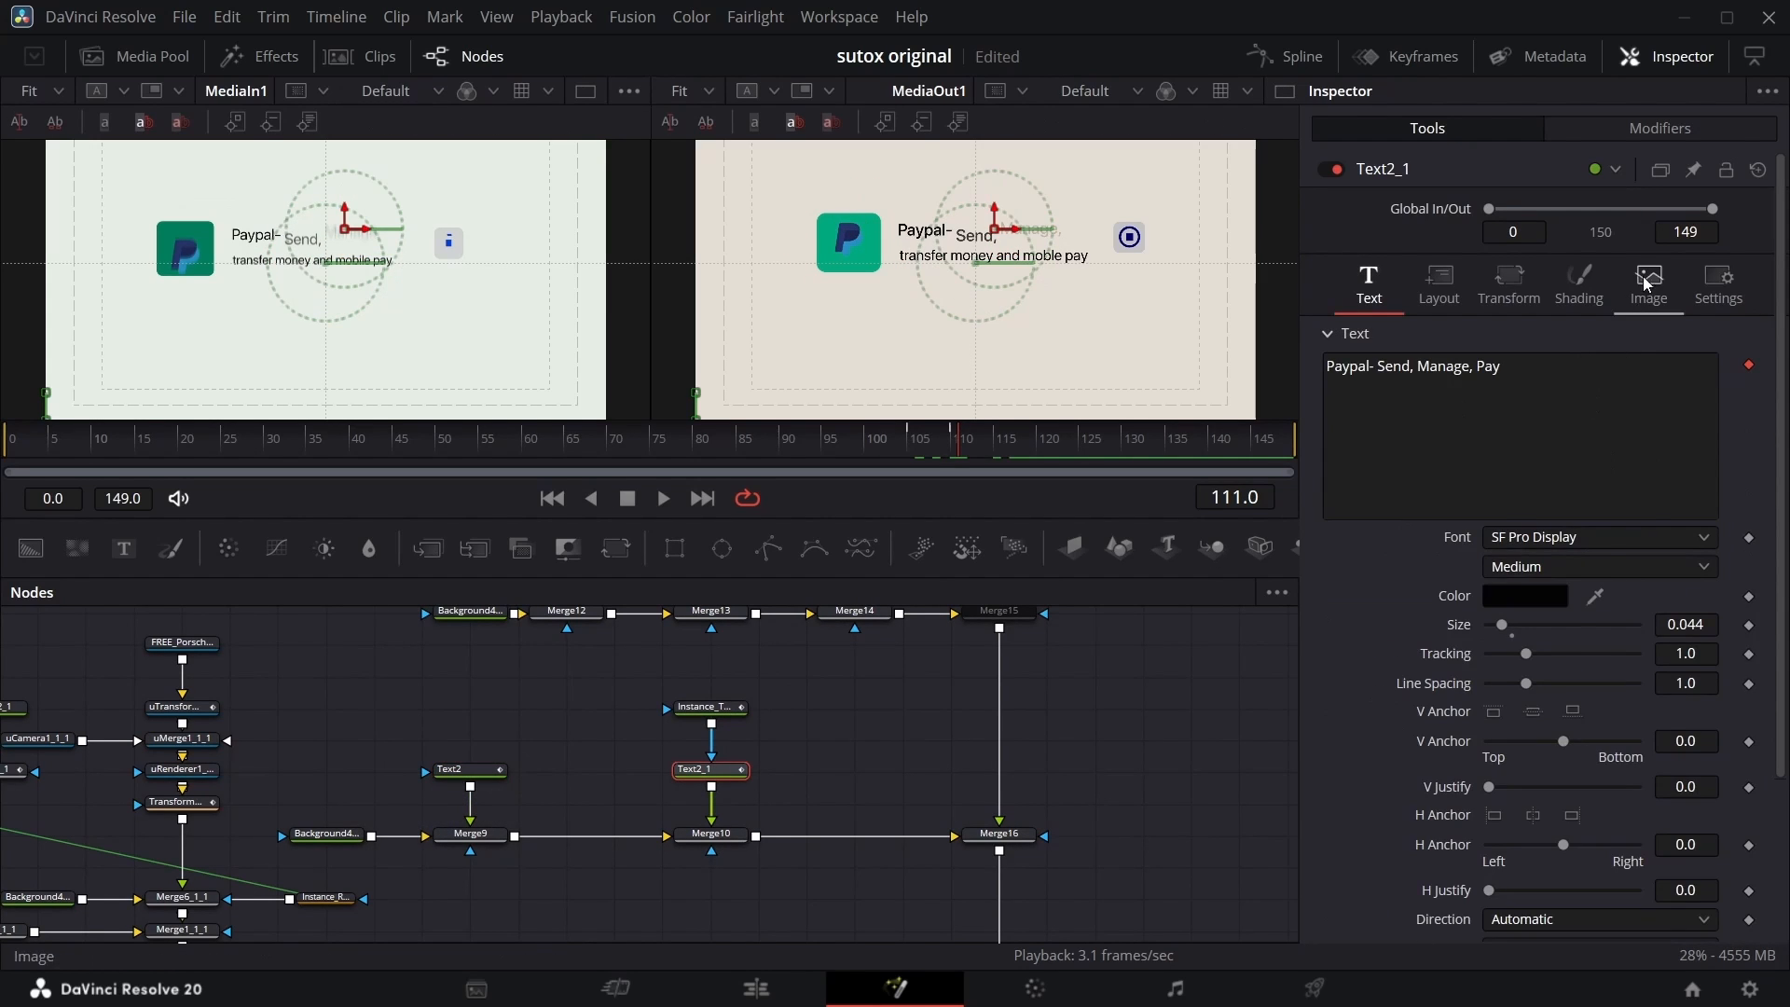
{"action": "left_click", "coordinate": [1719, 281]}
{"action": "left_click", "coordinate": [1490, 613]}
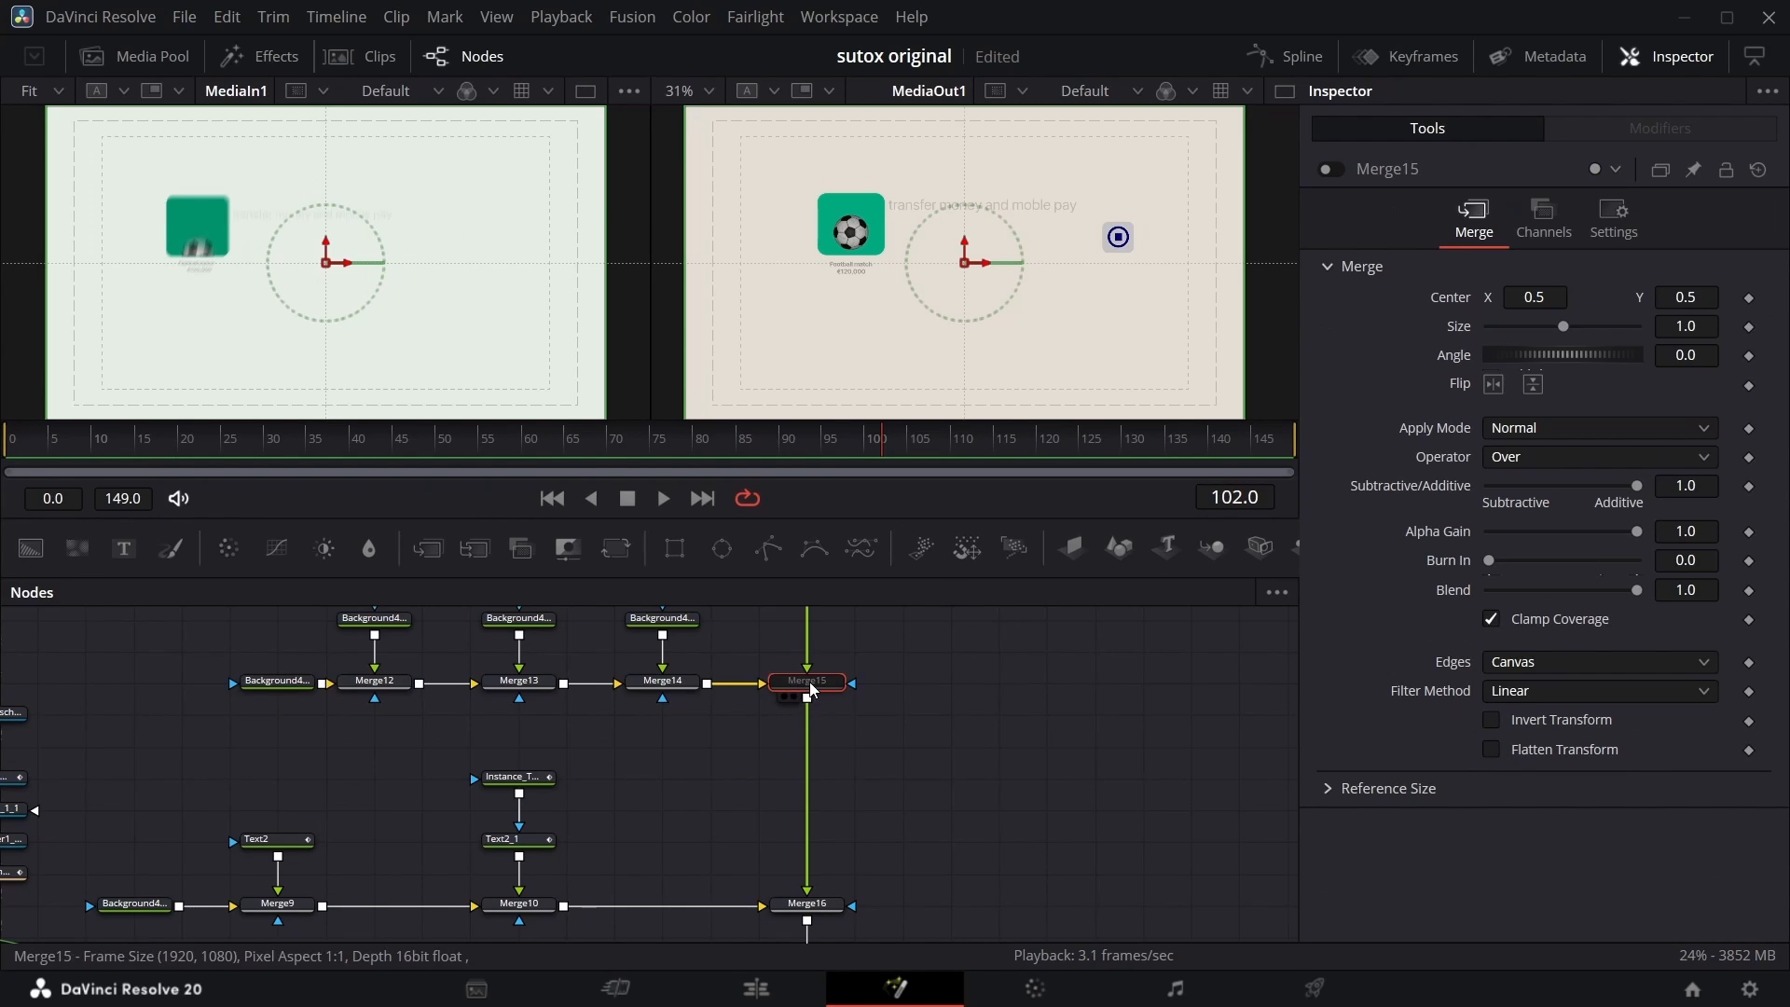
Insert a Transform node after Merge15 and set starting keyframes on frame 102 for its center and for Merge16's blend.
{"action": "left_click", "coordinate": [616, 548]}
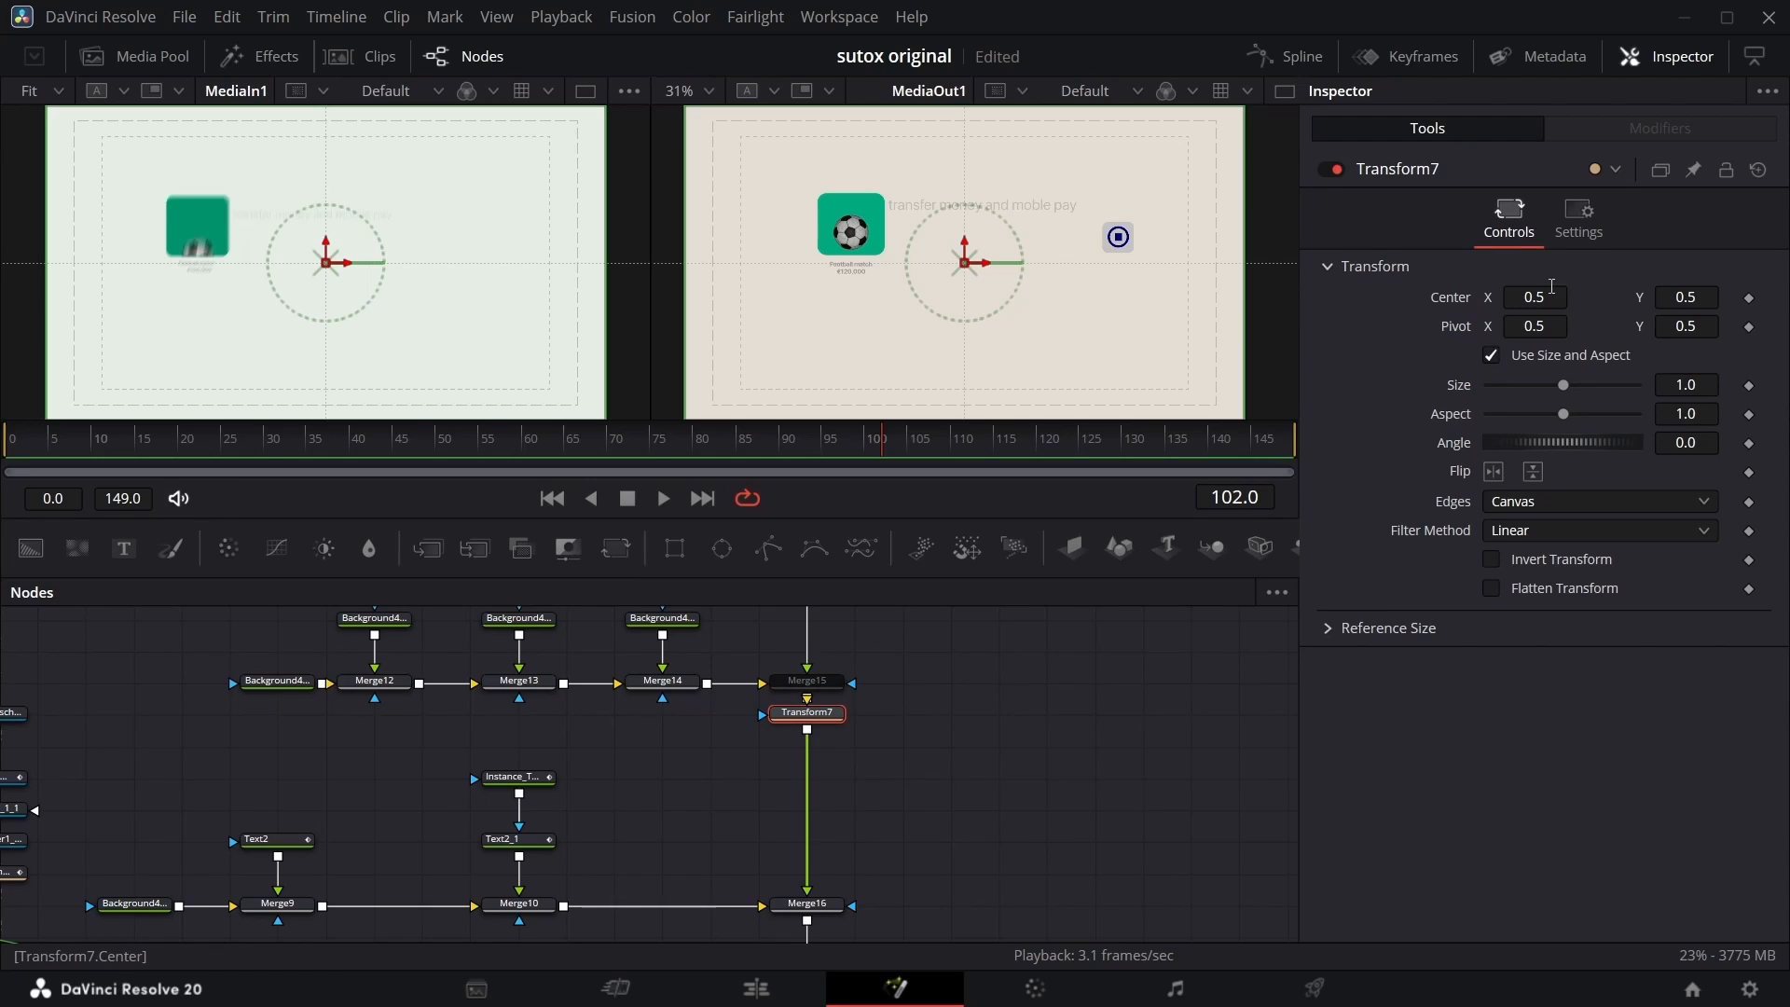
{"action": "left_click_drag", "start_coordinate": [1535, 297], "coordinate": [1435, 297]}
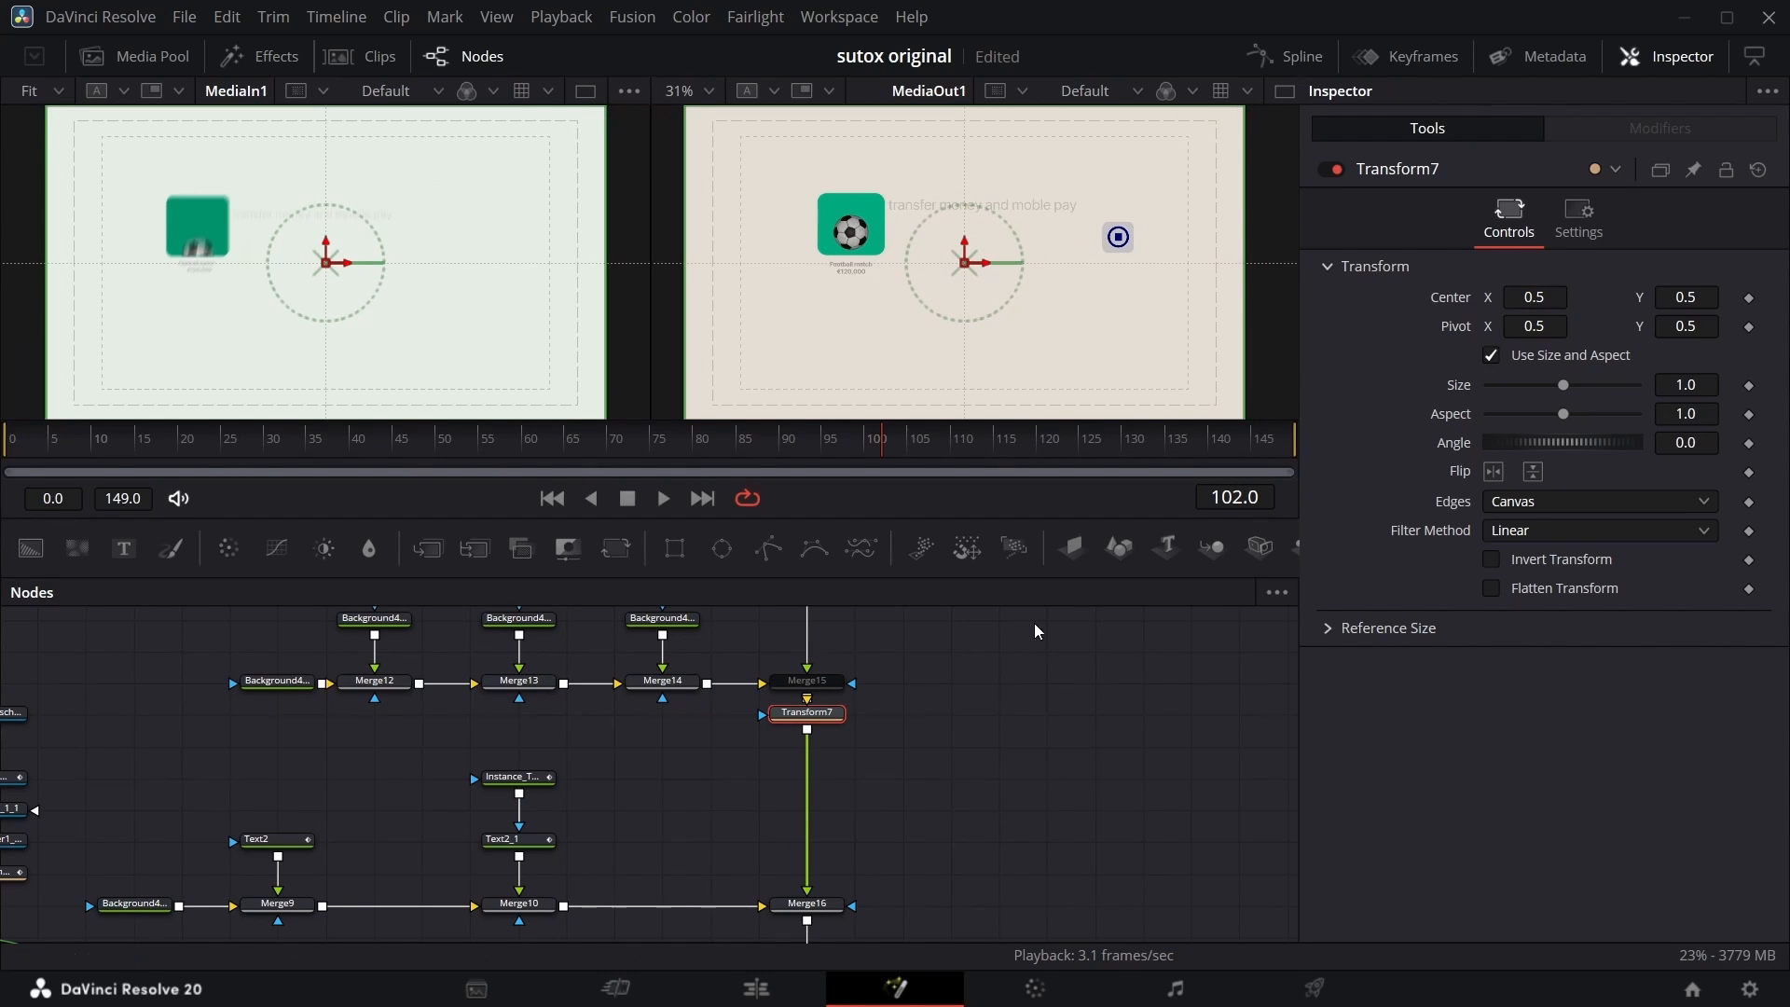
{"action": "left_click", "coordinate": [807, 904]}
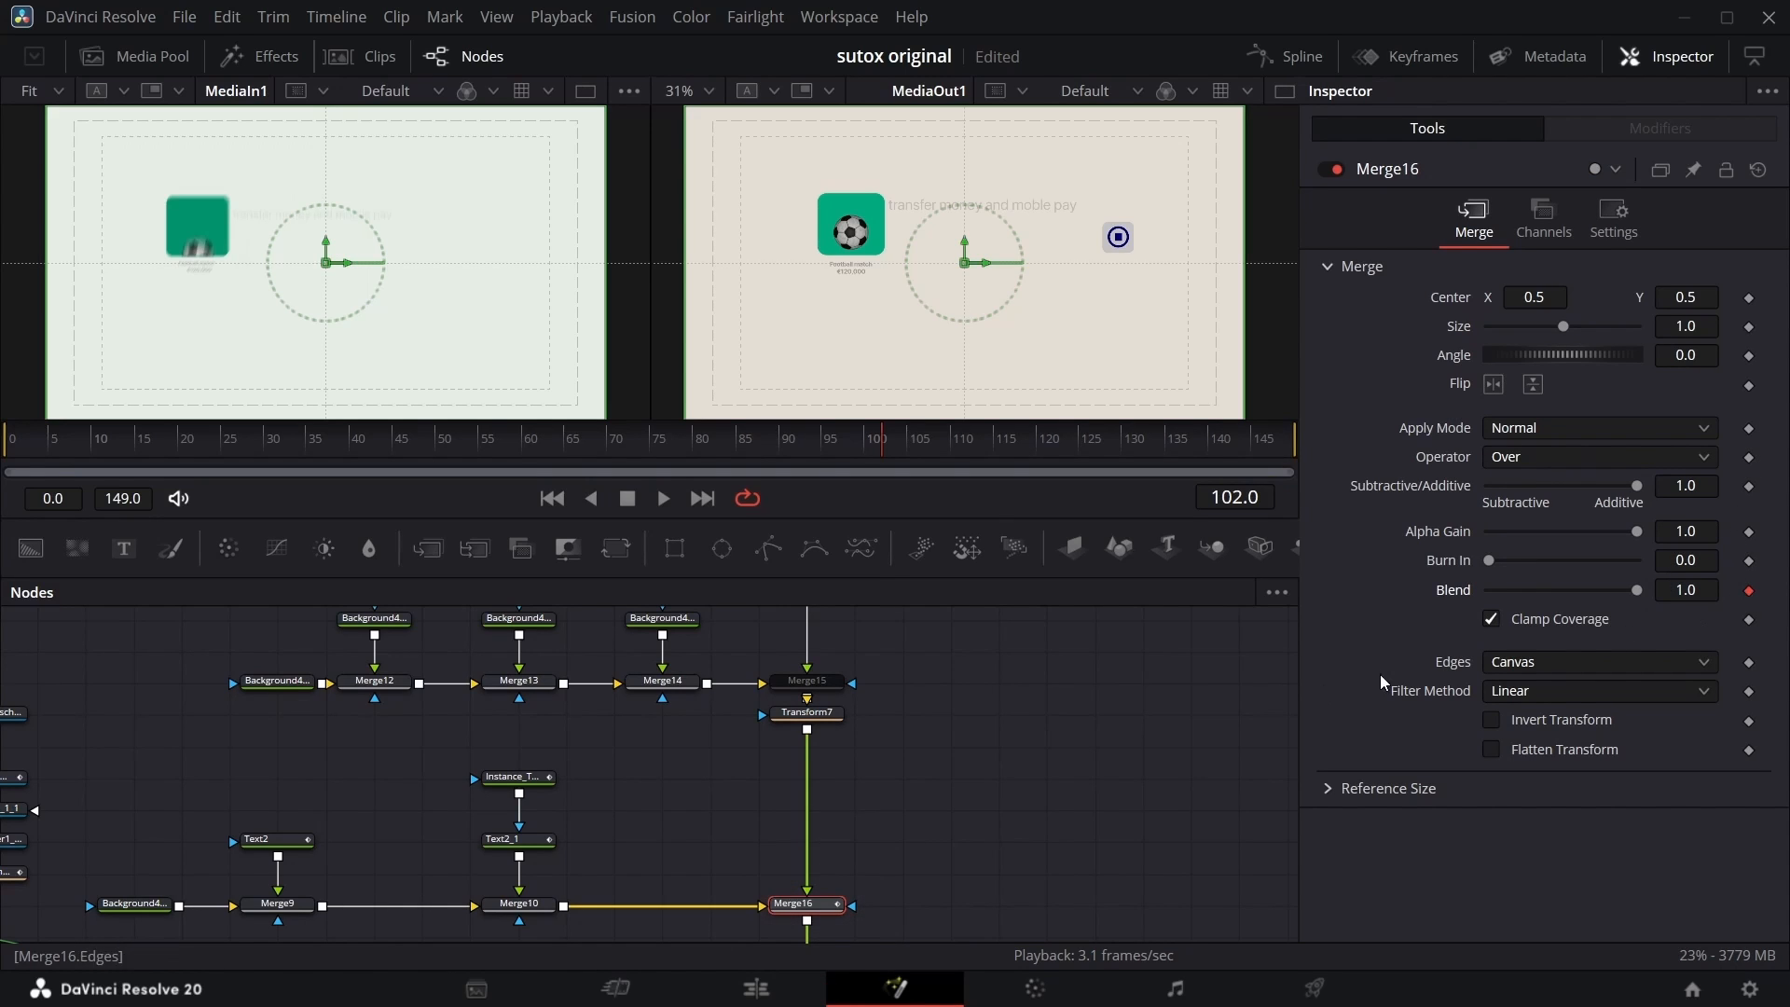
{"action": "left_click", "coordinate": [826, 714]}
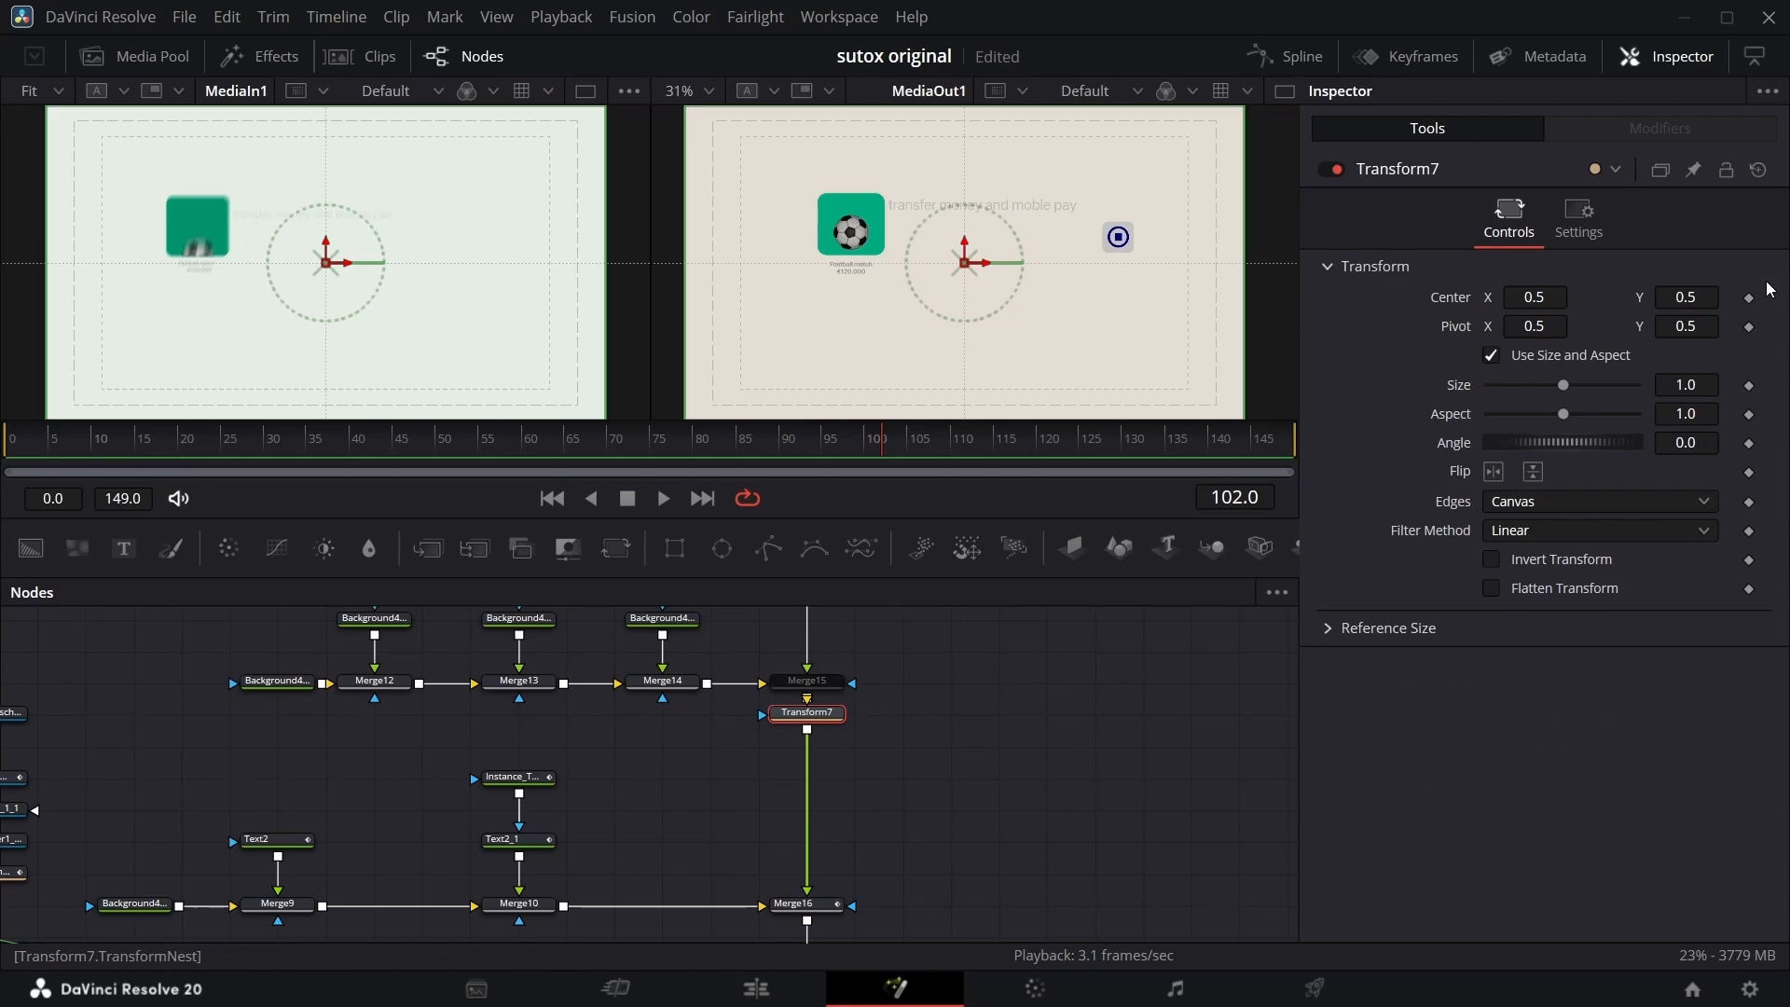
{"action": "left_click", "coordinate": [1749, 298]}
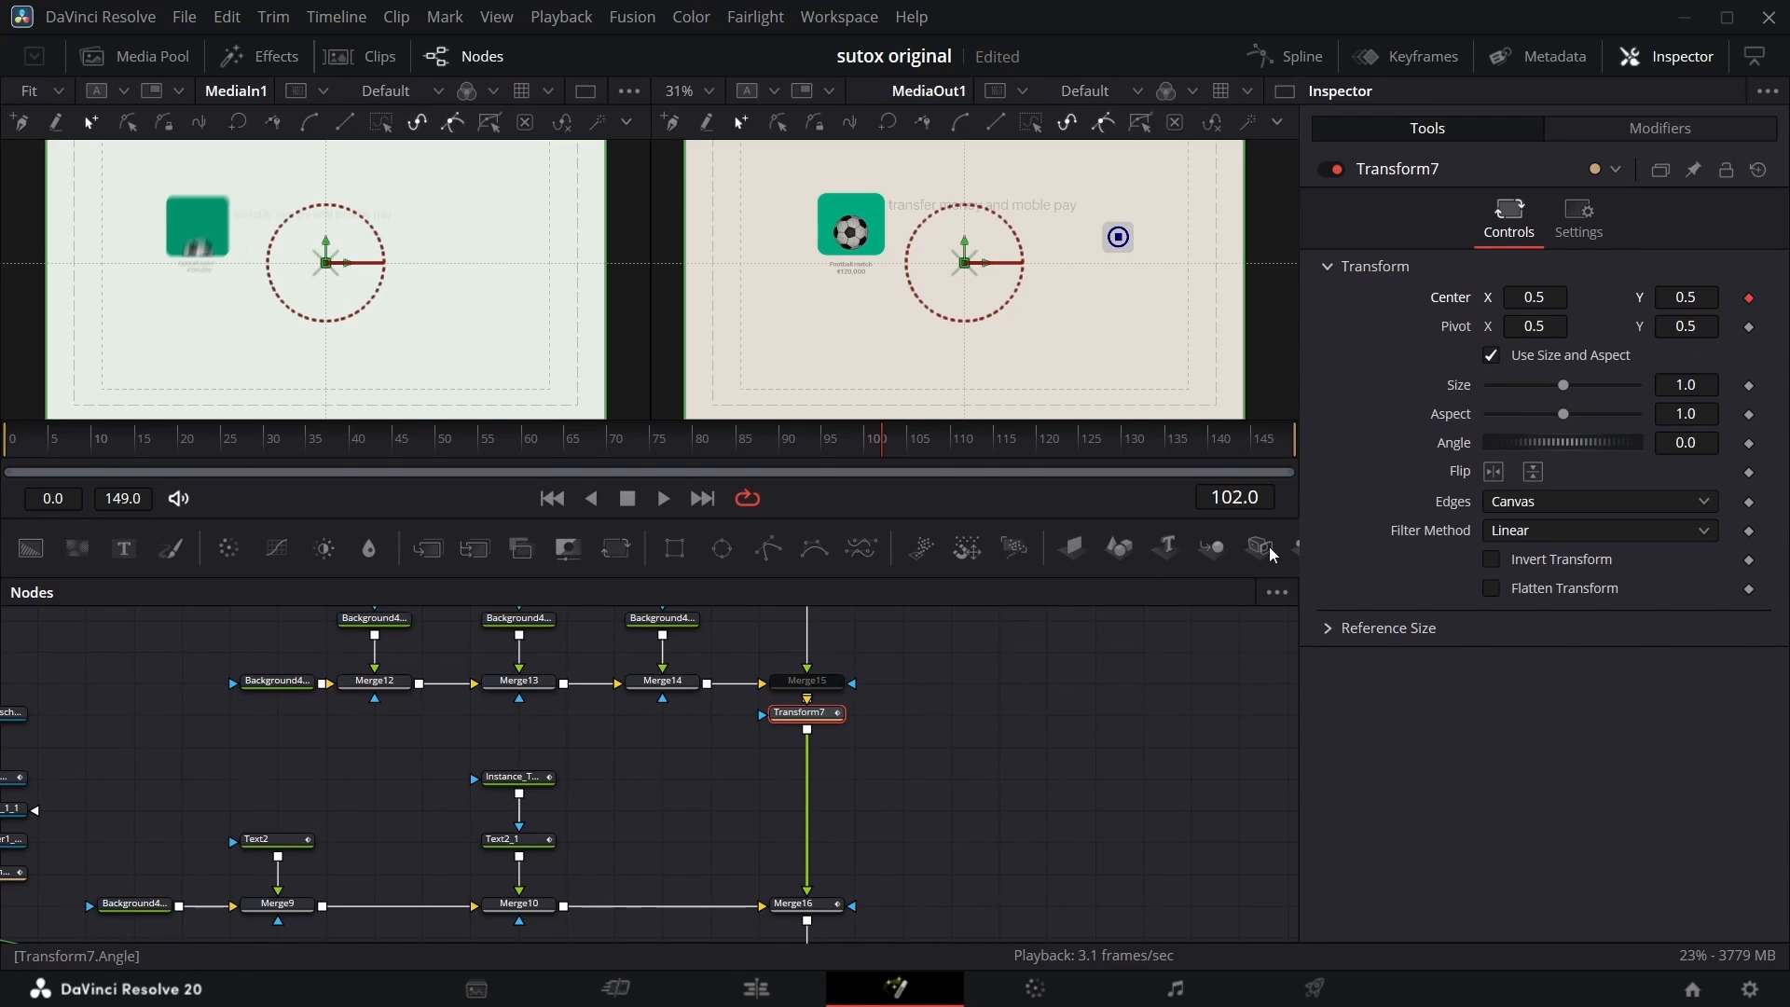
Keyframe Transform7's center from Y 0.625 on frame 102 to 0.5 on frame 115, and fade Merge16's blend from 0.0 to 1.0 by frame 110.
{"action": "left_click_drag", "start_coordinate": [885, 456], "coordinate": [953, 455]}
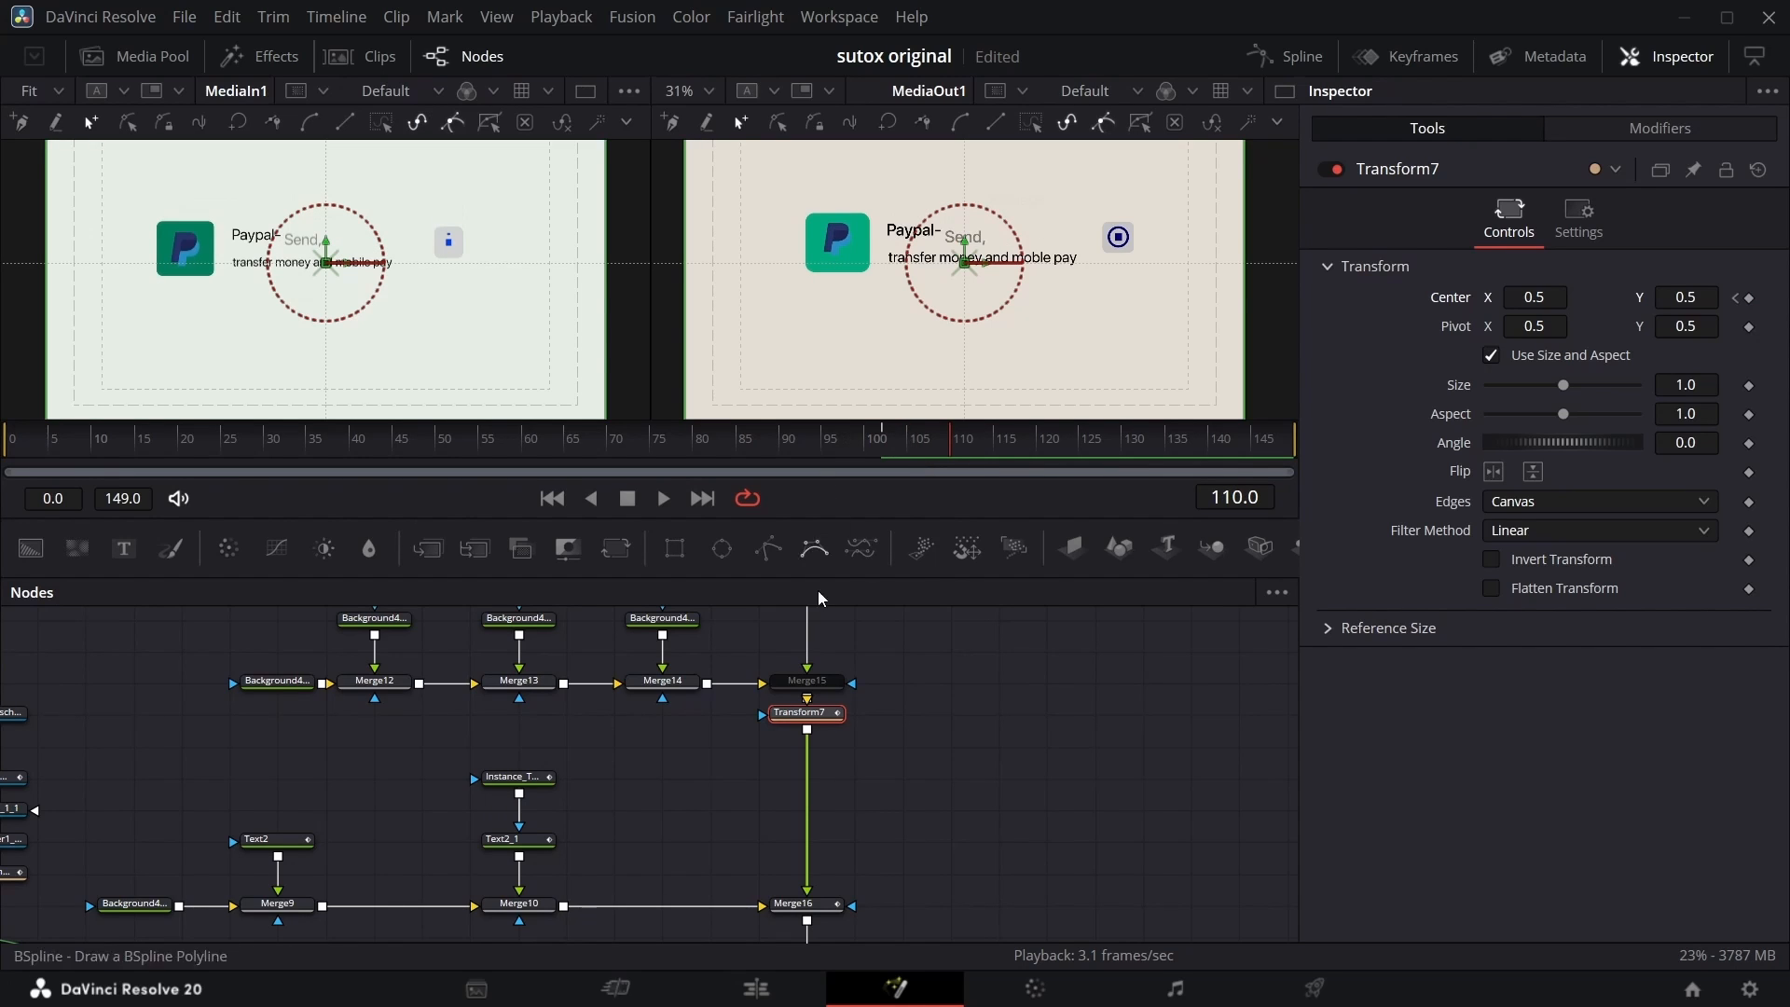
{"action": "left_click", "coordinate": [794, 903]}
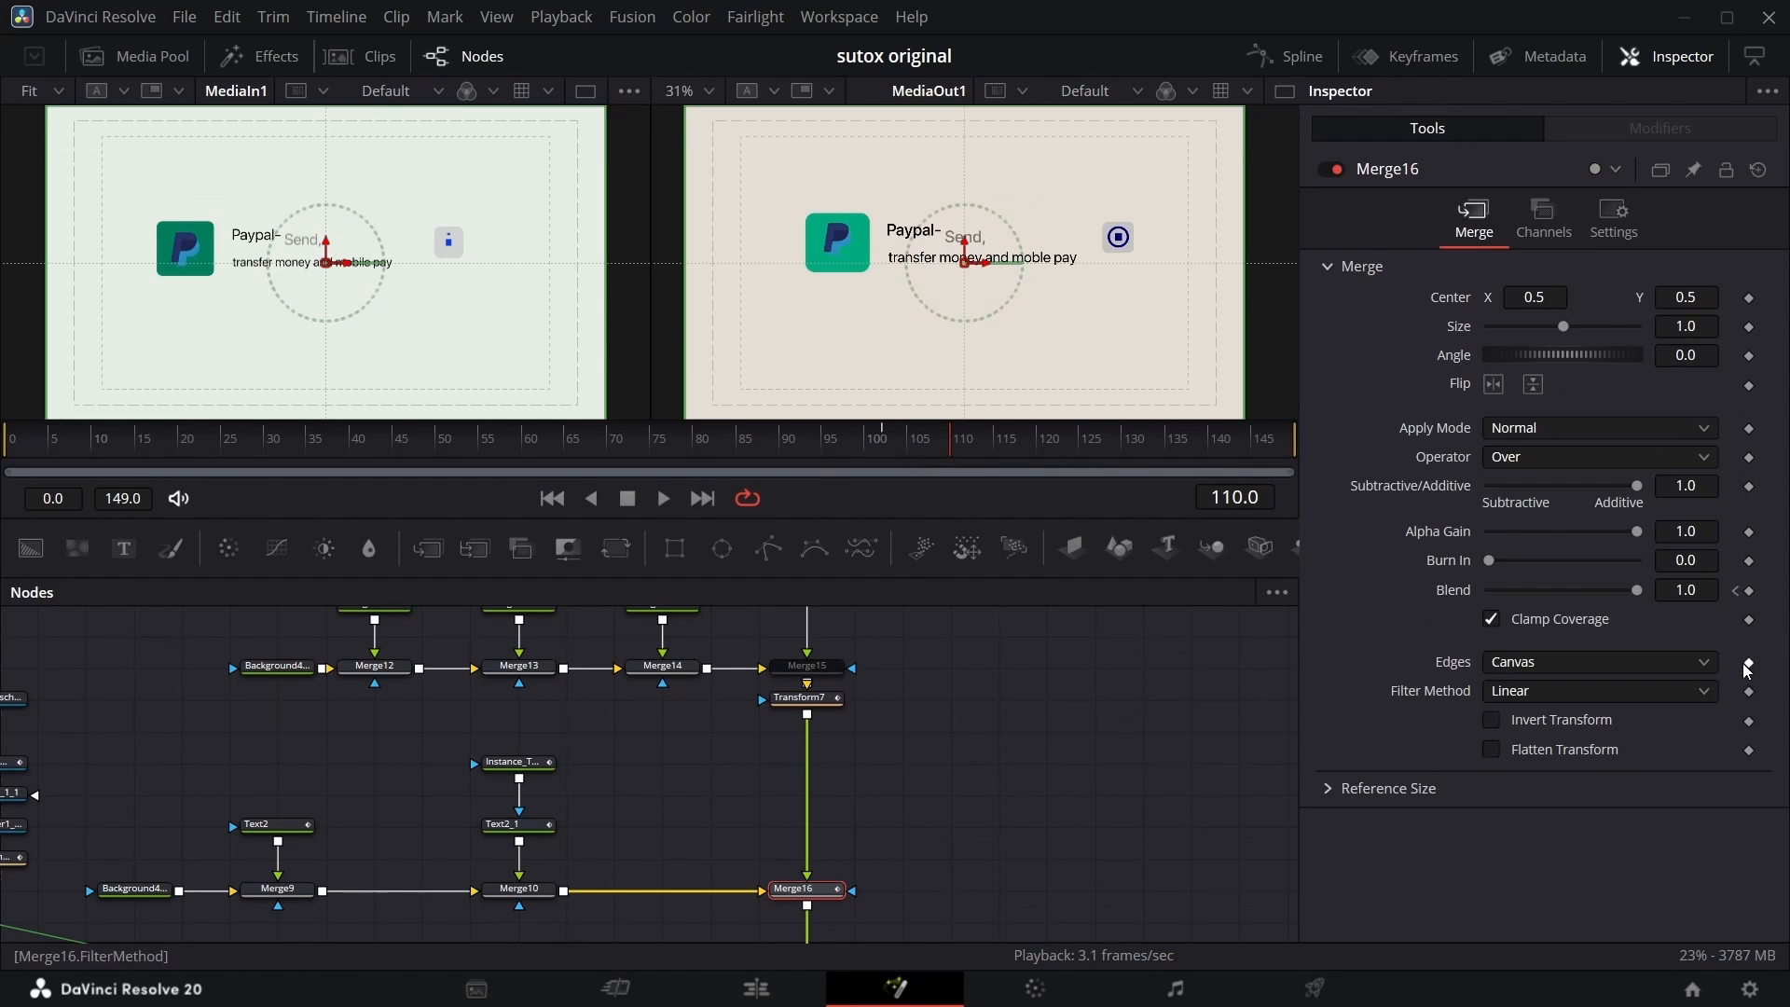
{"action": "left_click", "coordinate": [808, 697]}
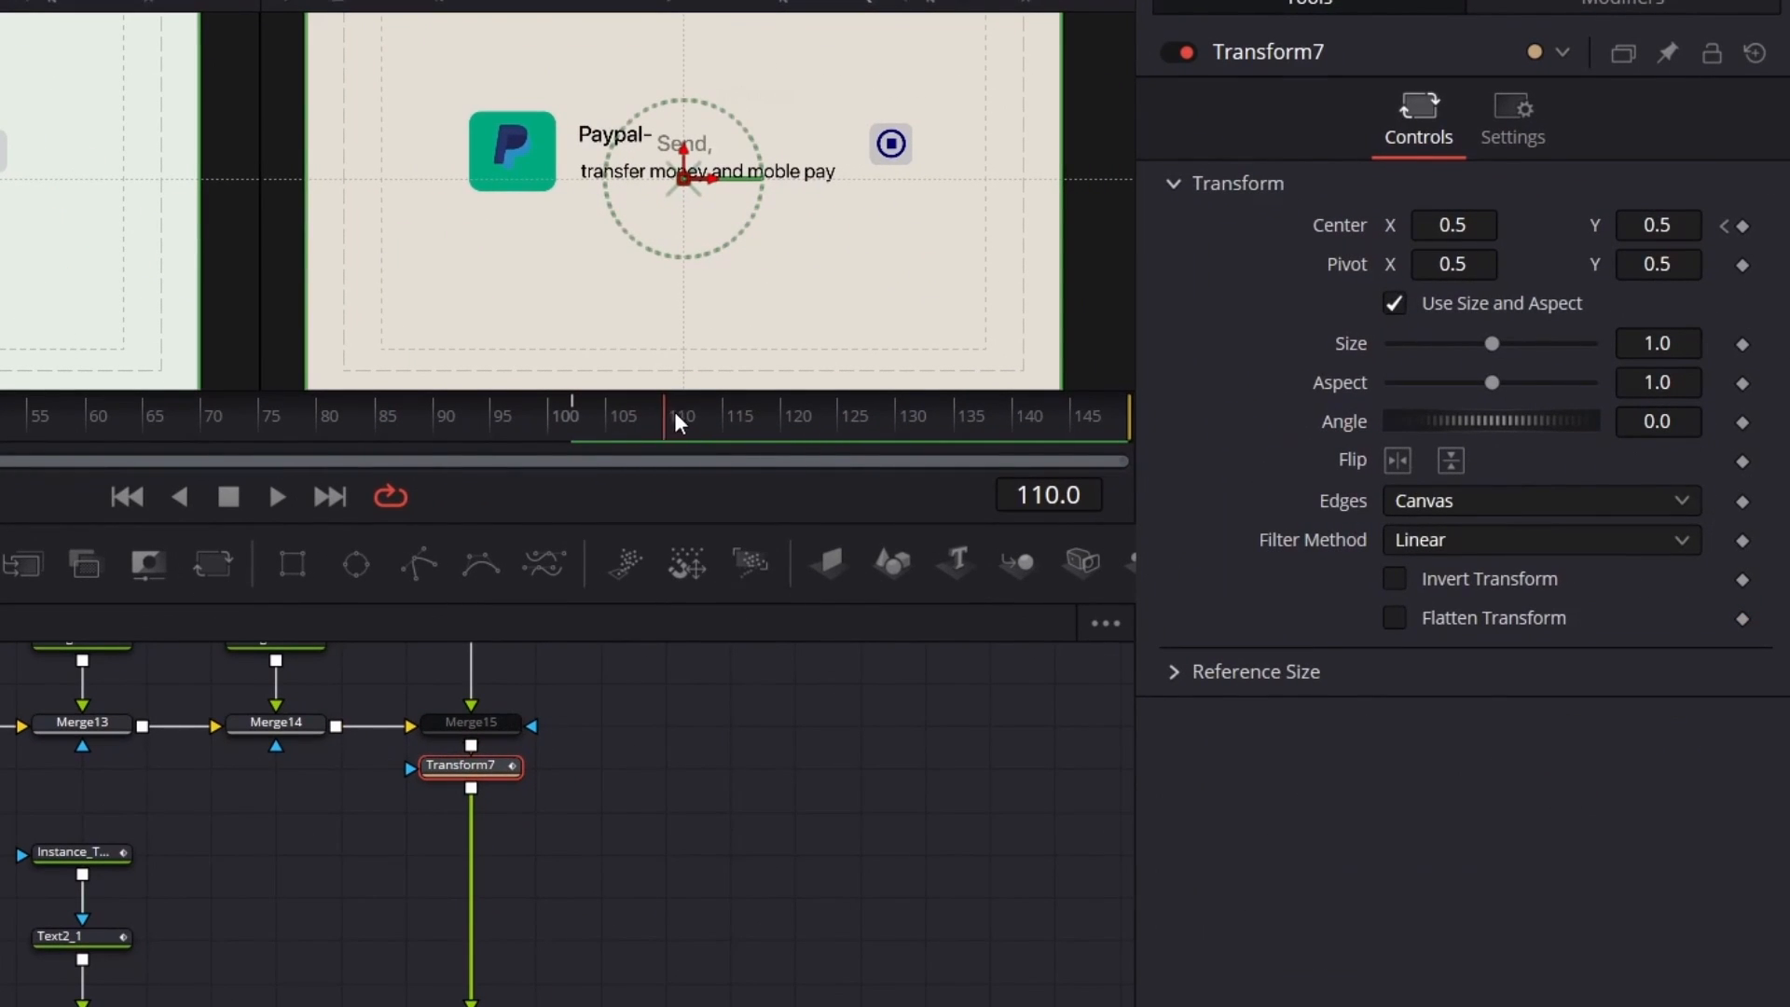
{"action": "left_click_drag", "start_coordinate": [674, 411], "coordinate": [735, 405]}
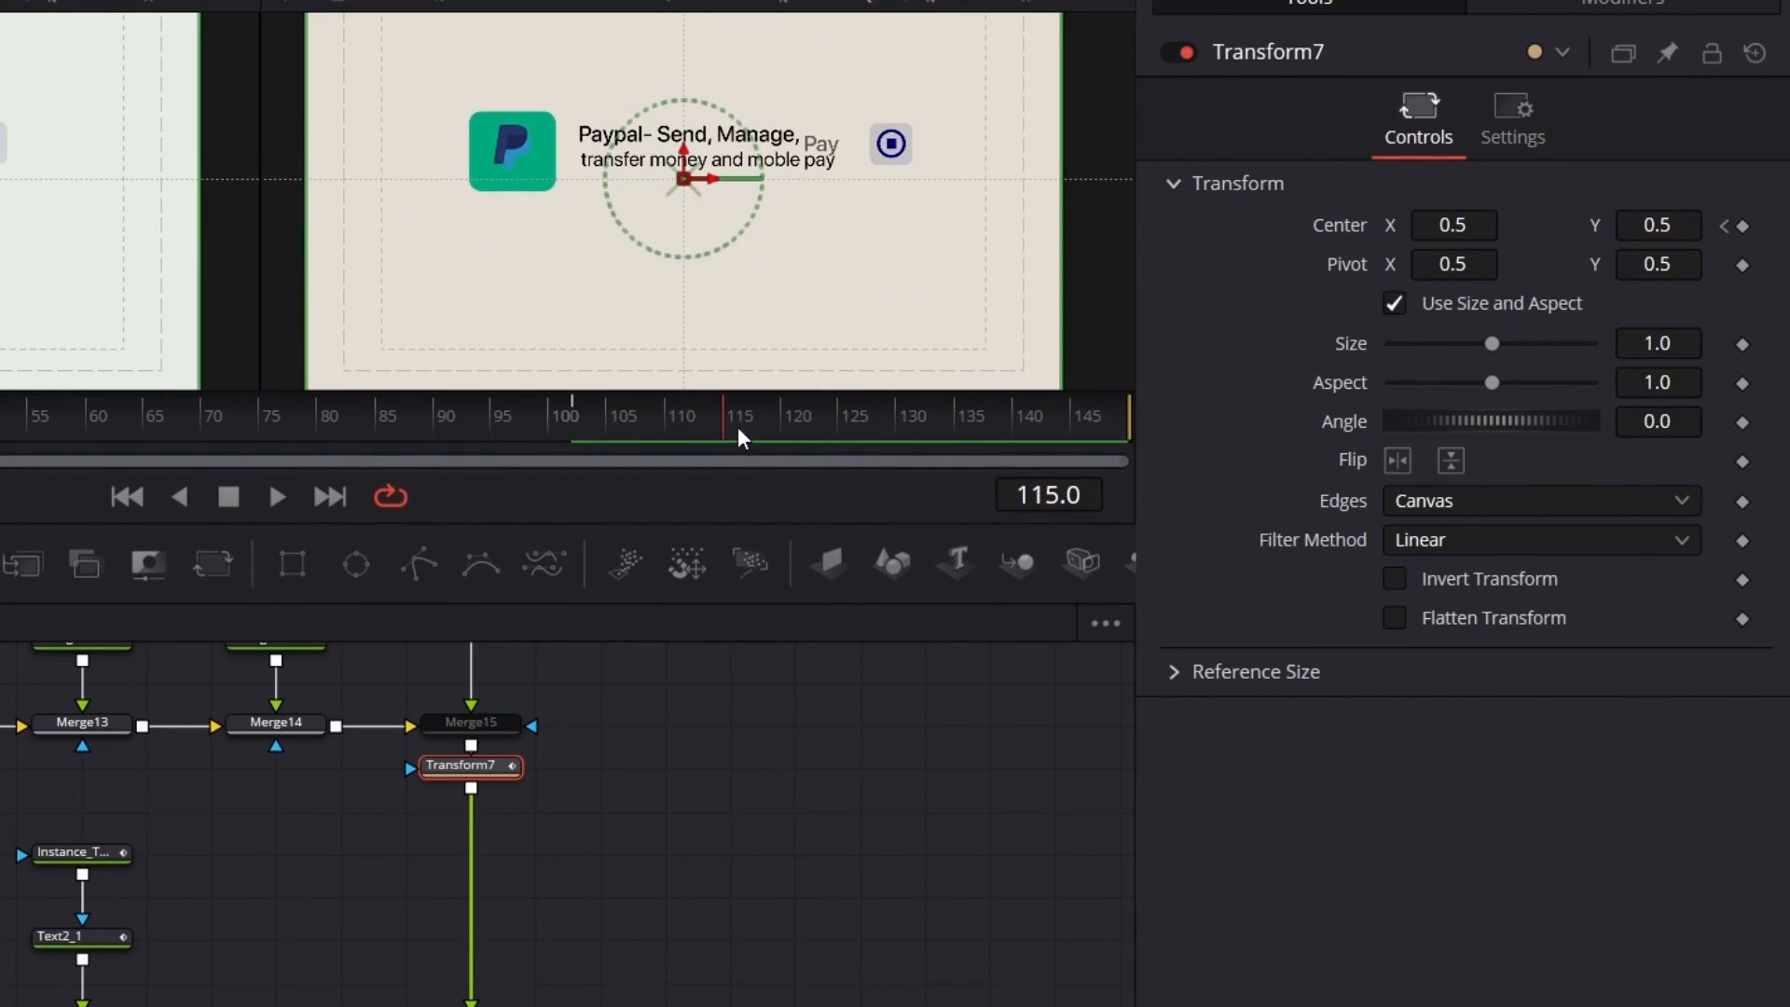
{"action": "left_click", "coordinate": [1742, 226]}
{"action": "left_click", "coordinate": [1725, 227]}
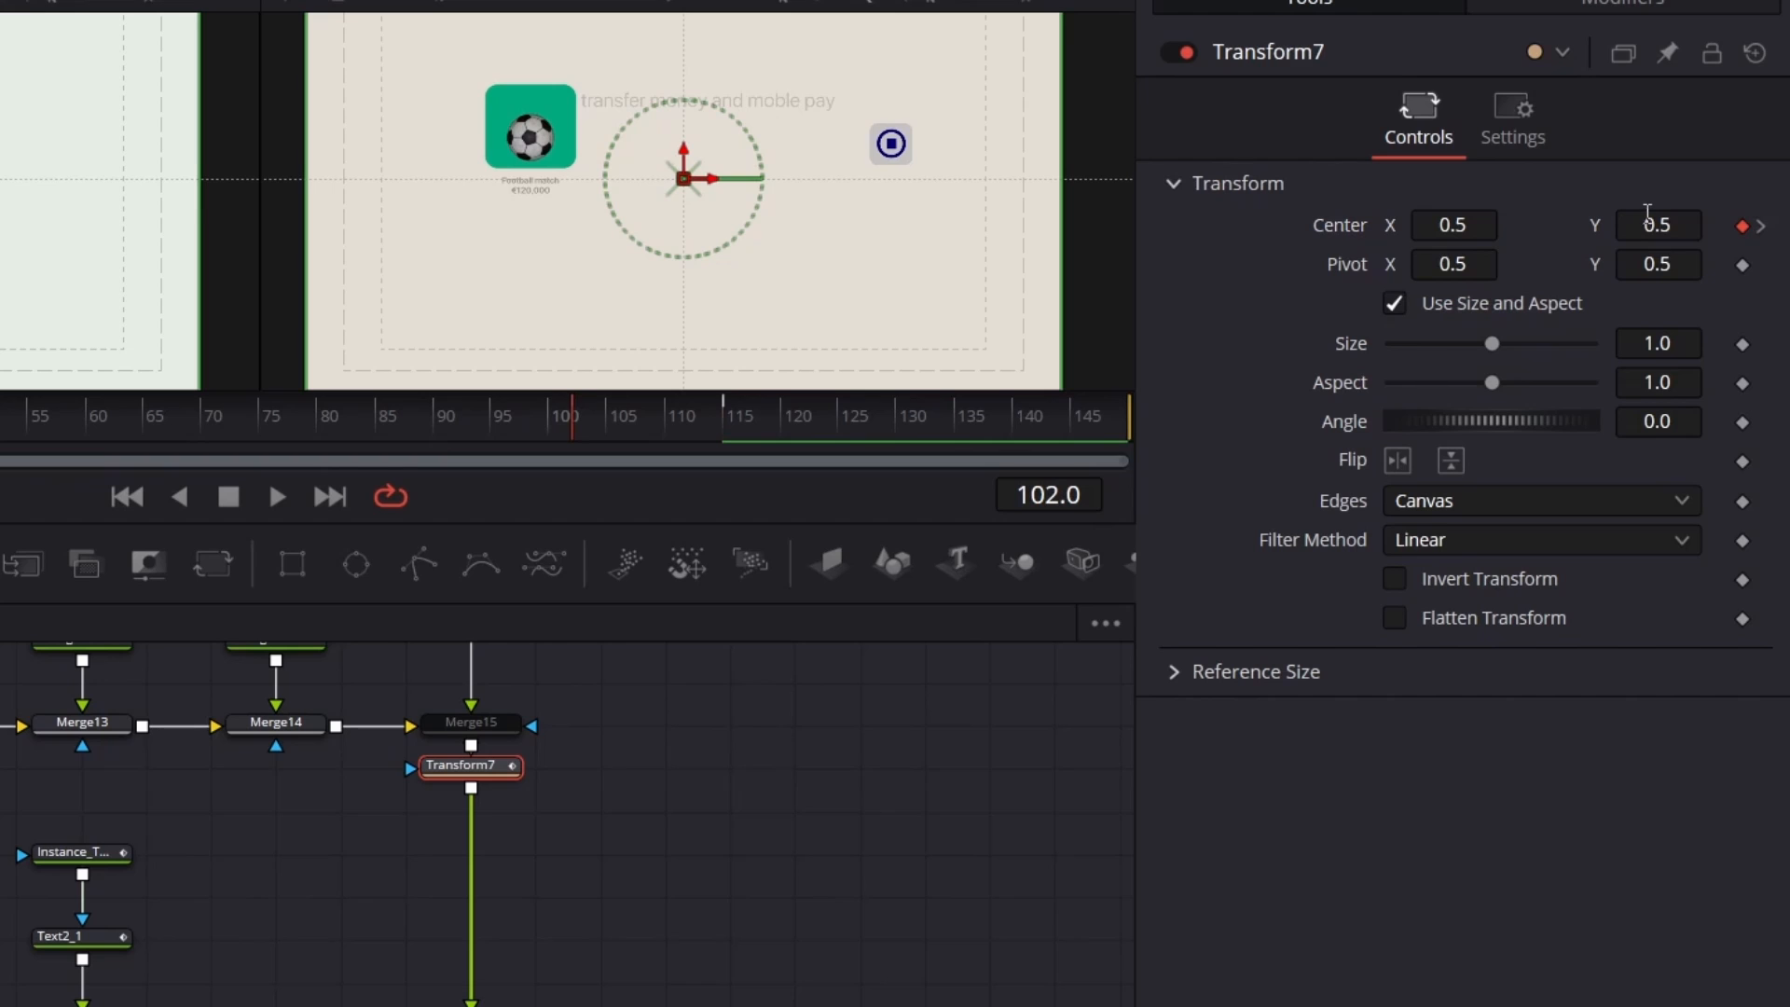
{"action": "left_click_drag", "start_coordinate": [1648, 213], "coordinate": [1709, 212]}
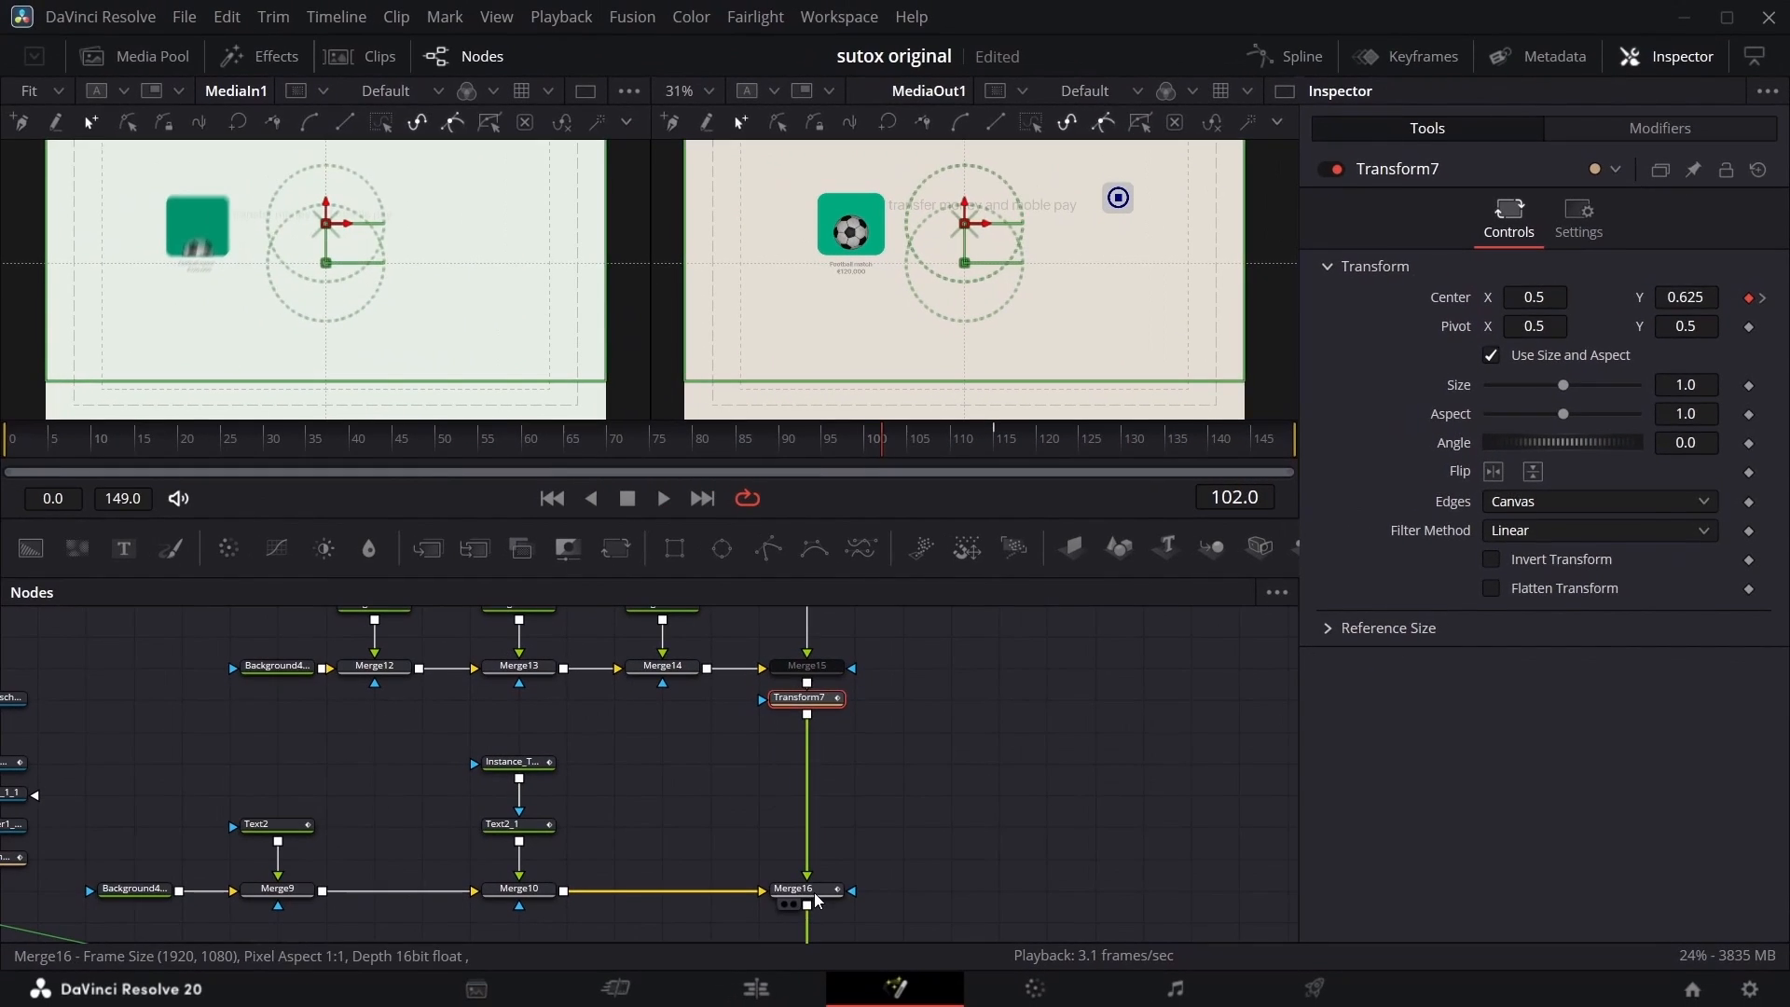
{"action": "left_click", "coordinate": [817, 898]}
{"action": "left_click_drag", "start_coordinate": [1637, 591], "coordinate": [935, 643]}
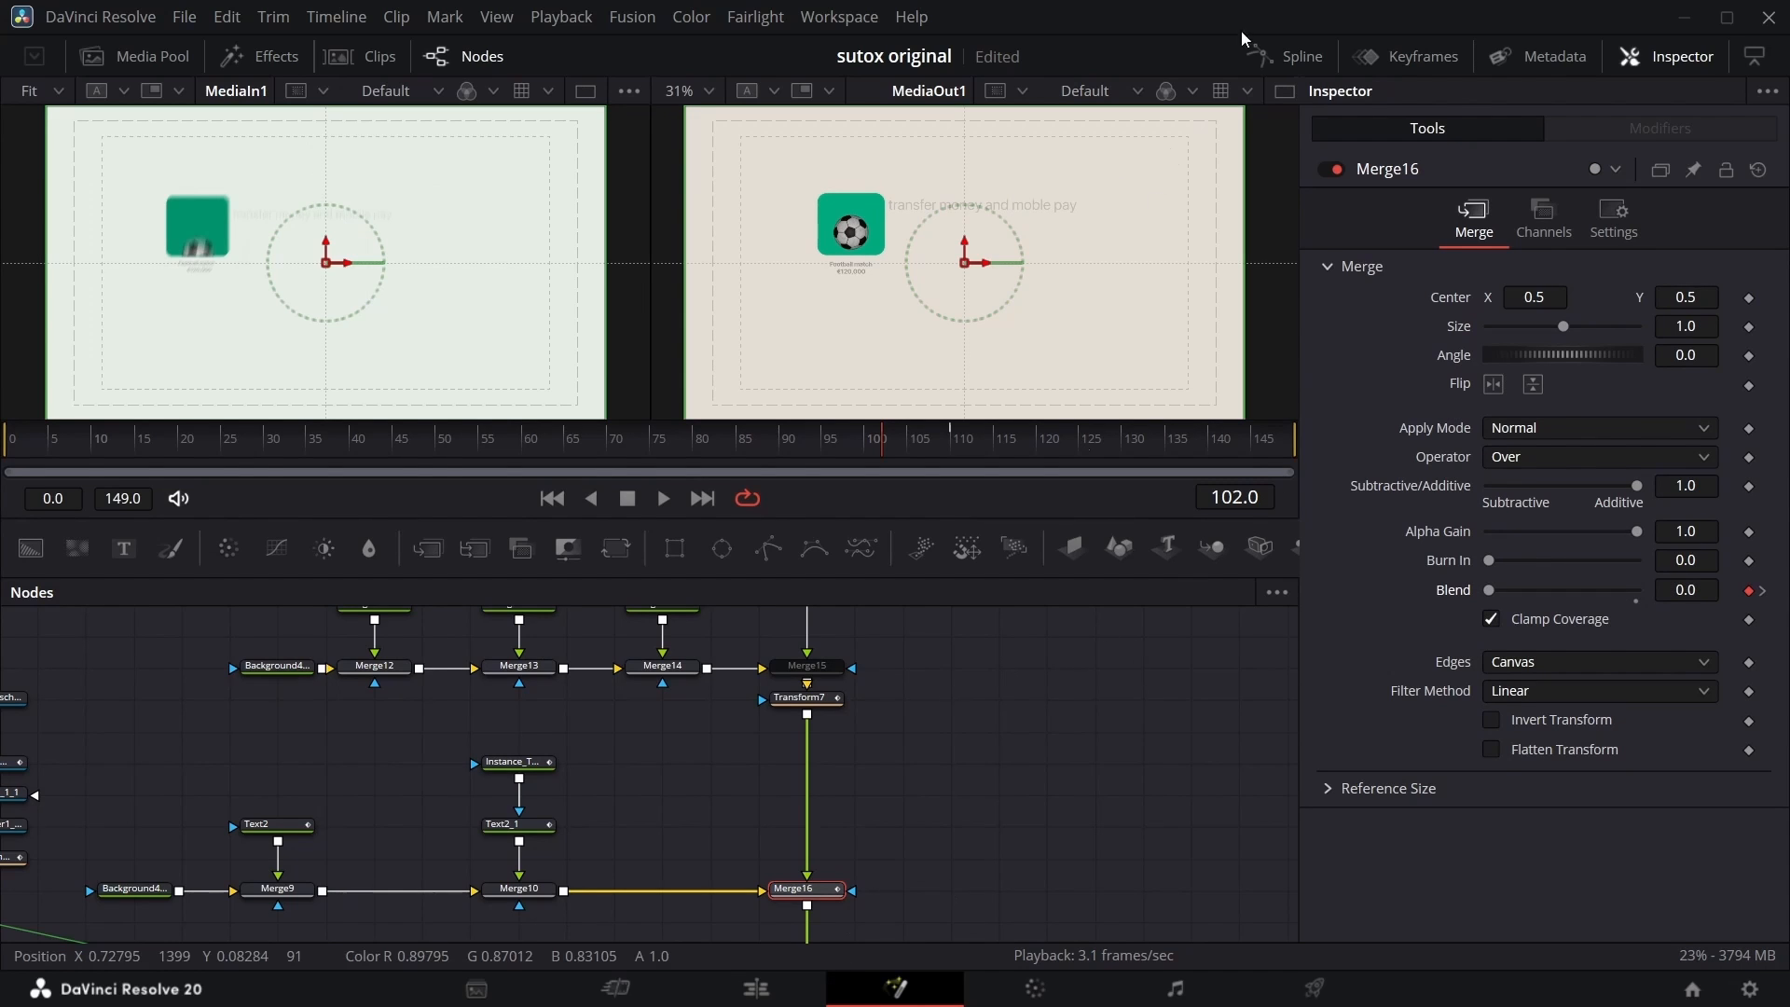
Apply an easing preset to Transform7's center displacement curve.
{"action": "left_click", "coordinate": [807, 699]}
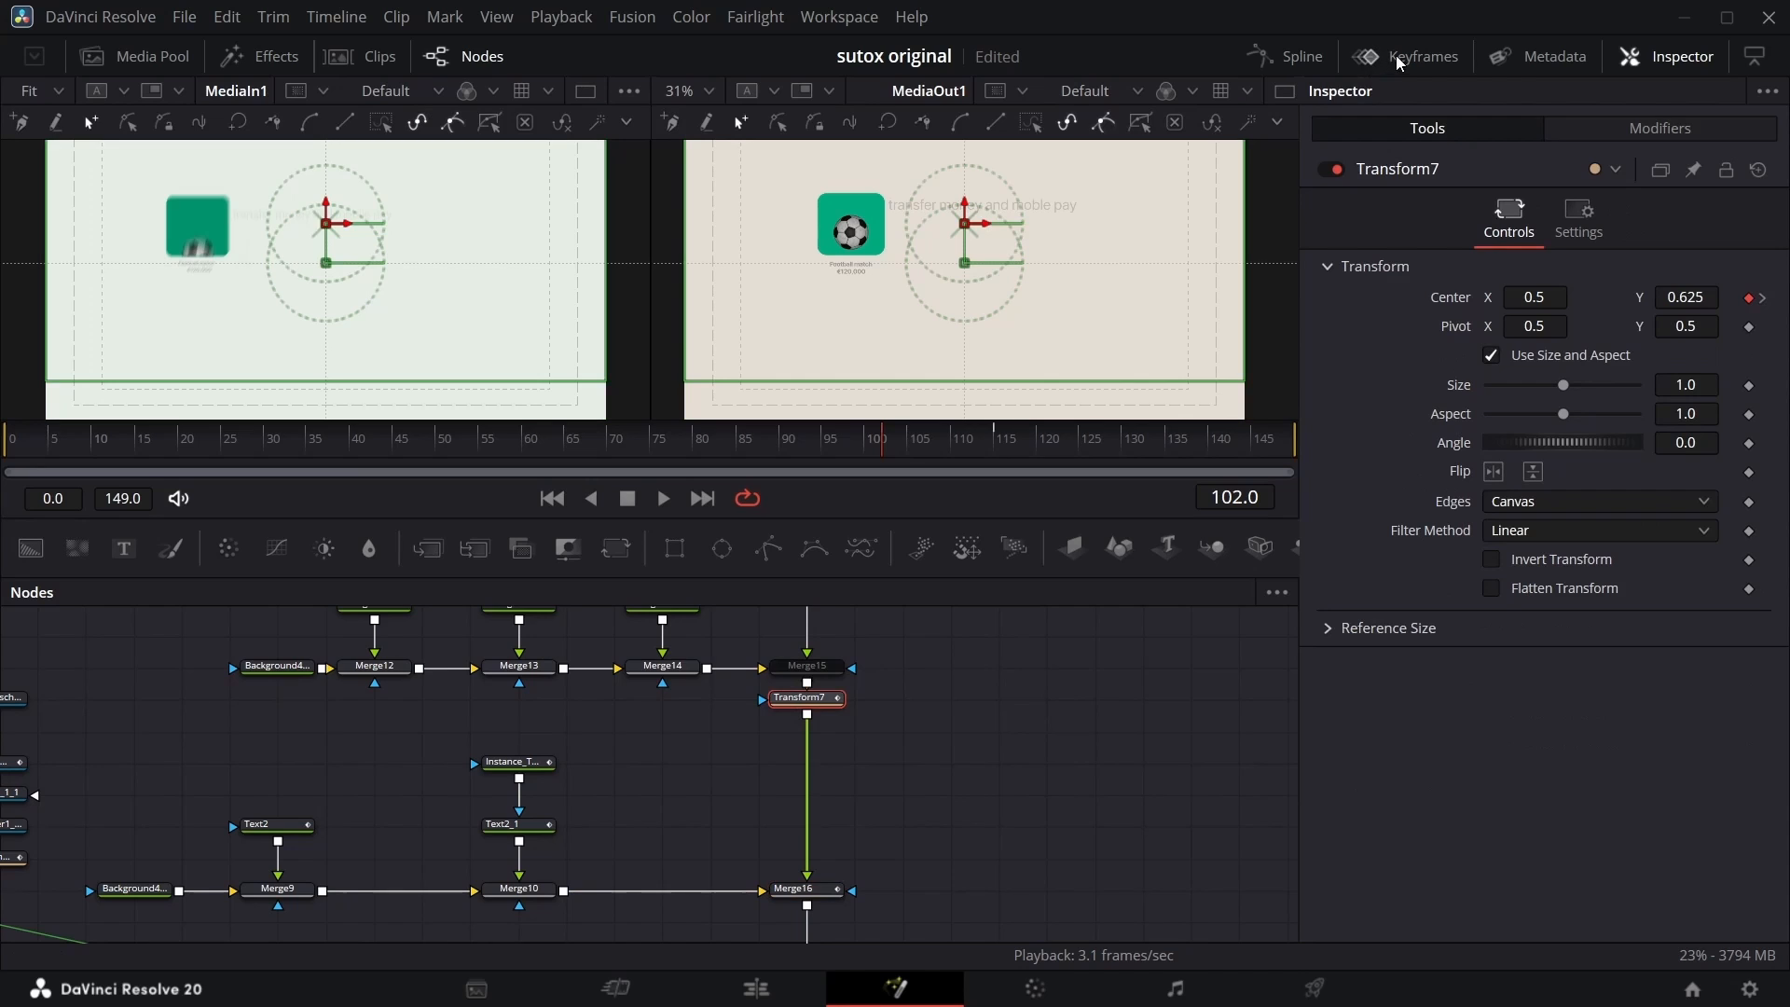
{"action": "left_click", "coordinate": [1312, 67]}
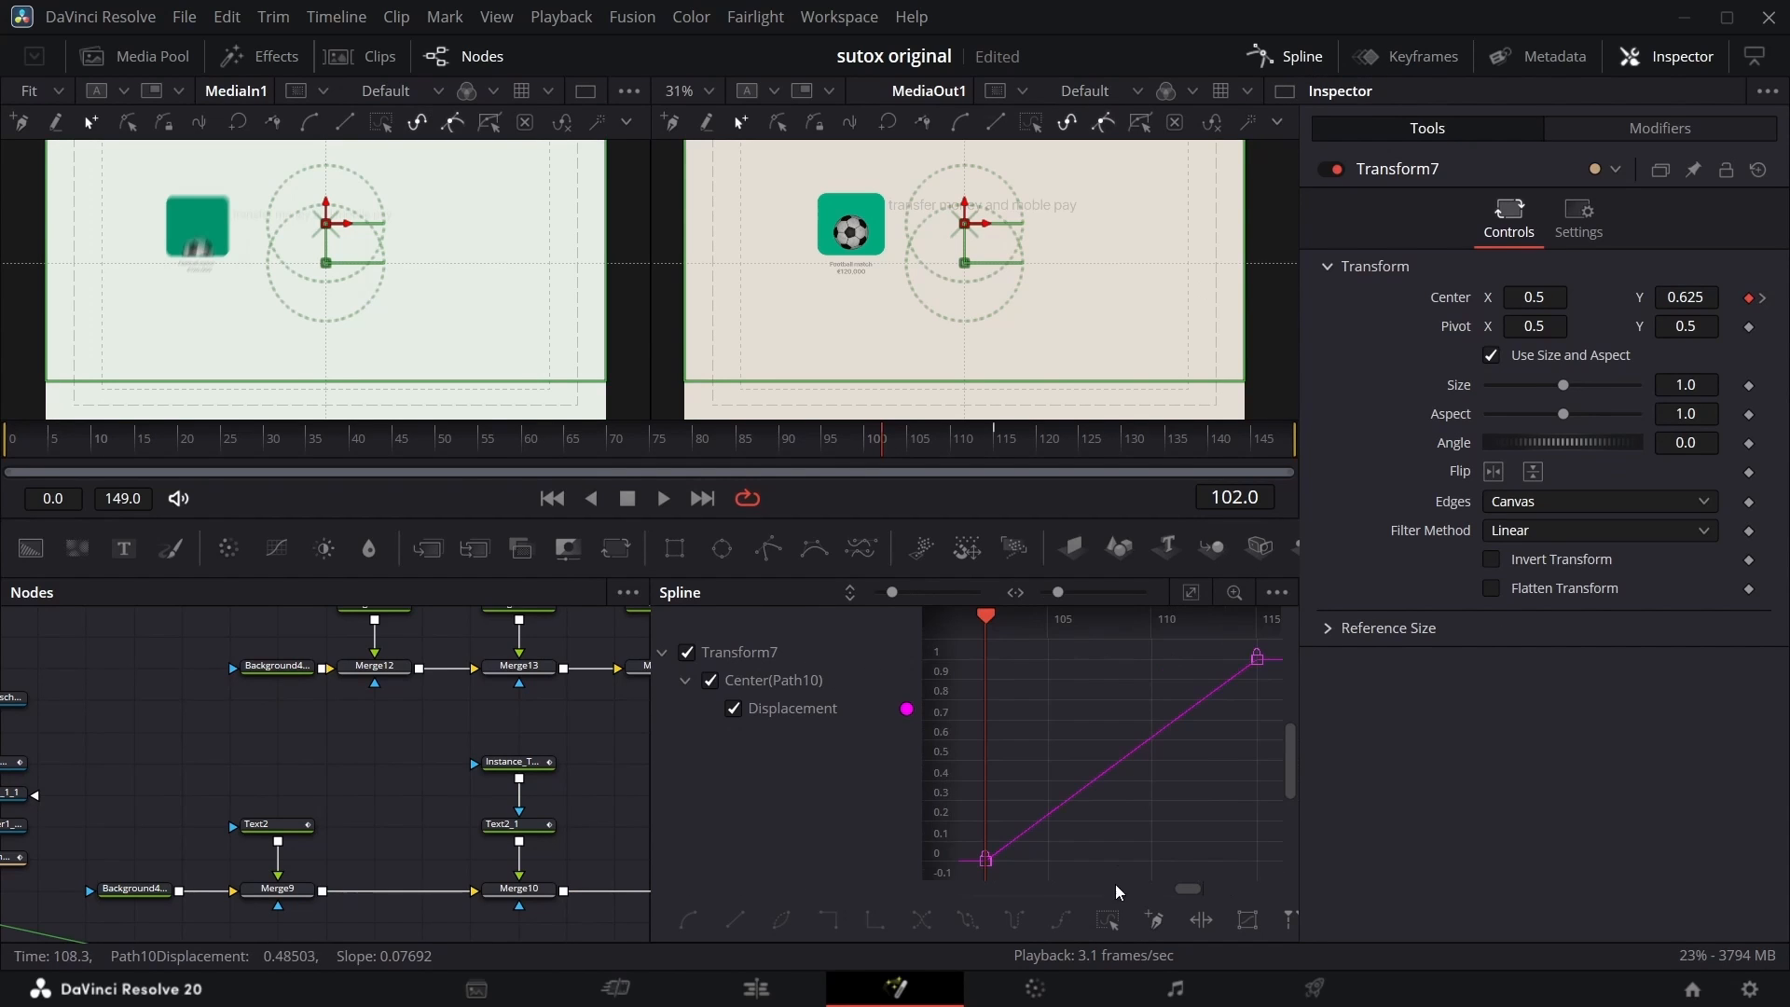
{"action": "right_click", "coordinate": [1138, 792]}
{"action": "left_click", "coordinate": [1492, 607]}
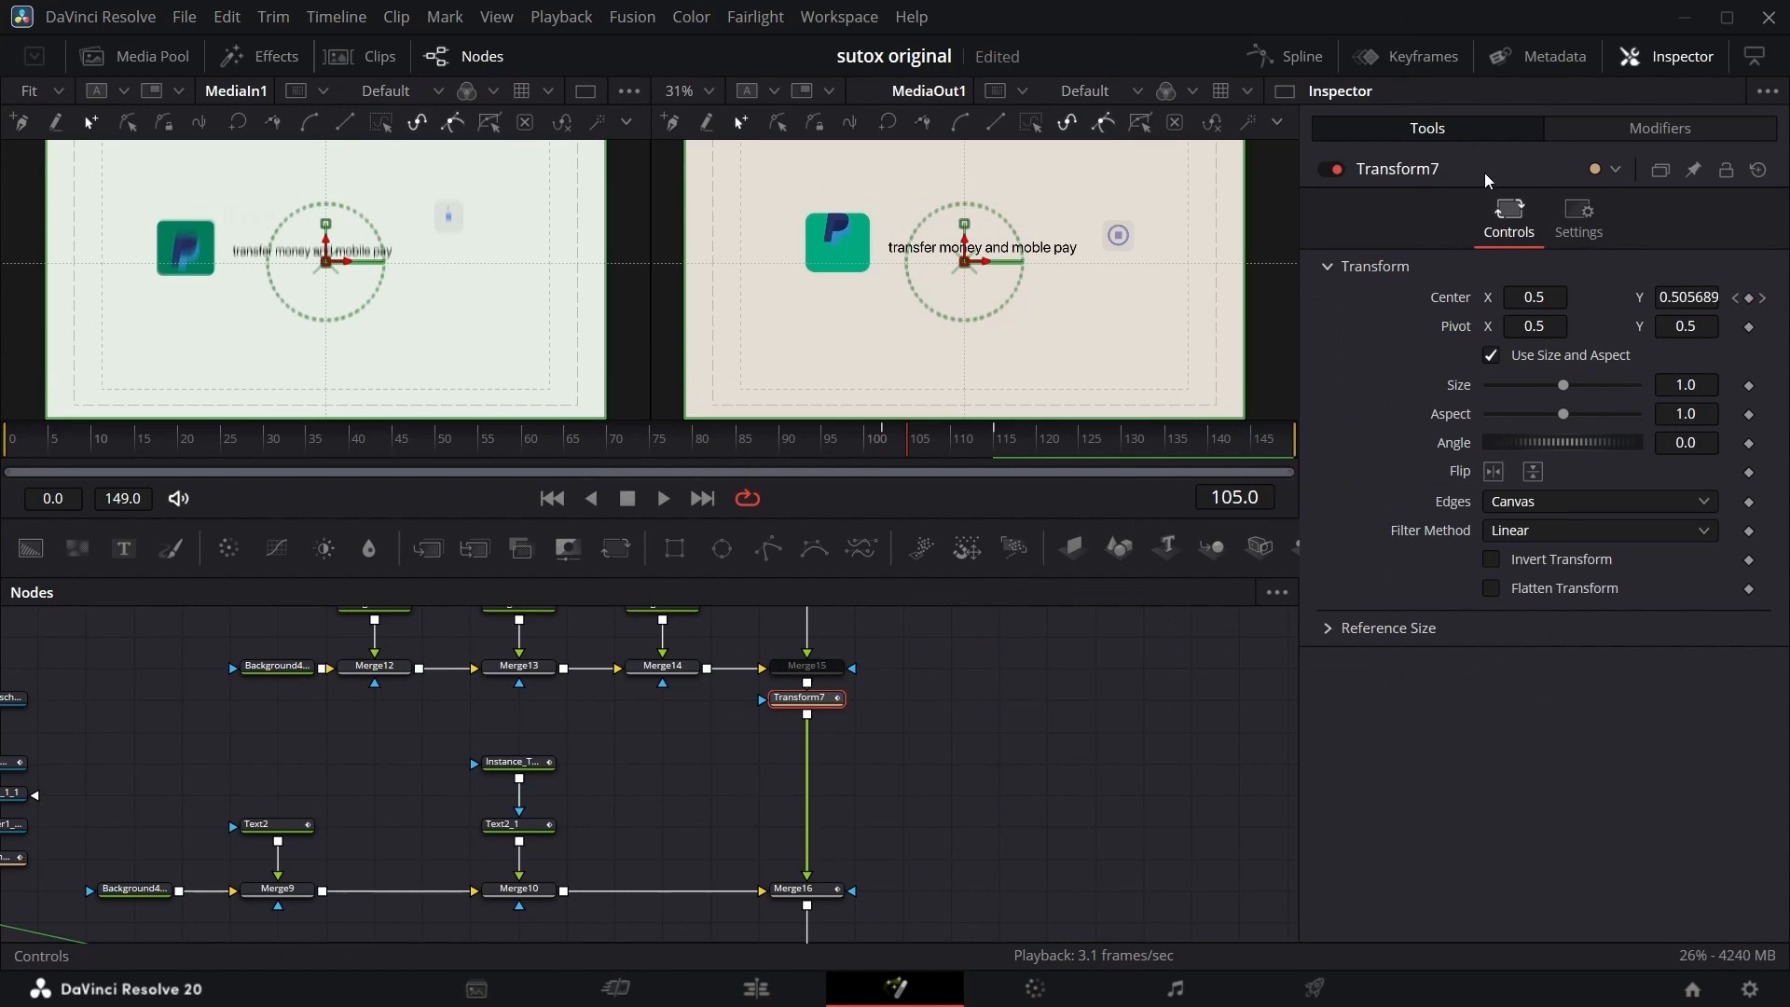
Keyframe Ellipse1's length from 0.0 on frame 105 to 1.0 on frame 125 so the loading ring draws on.
{"action": "scroll", "coordinate": [911, 748], "scroll_direction": "up", "scroll_amount": 3}
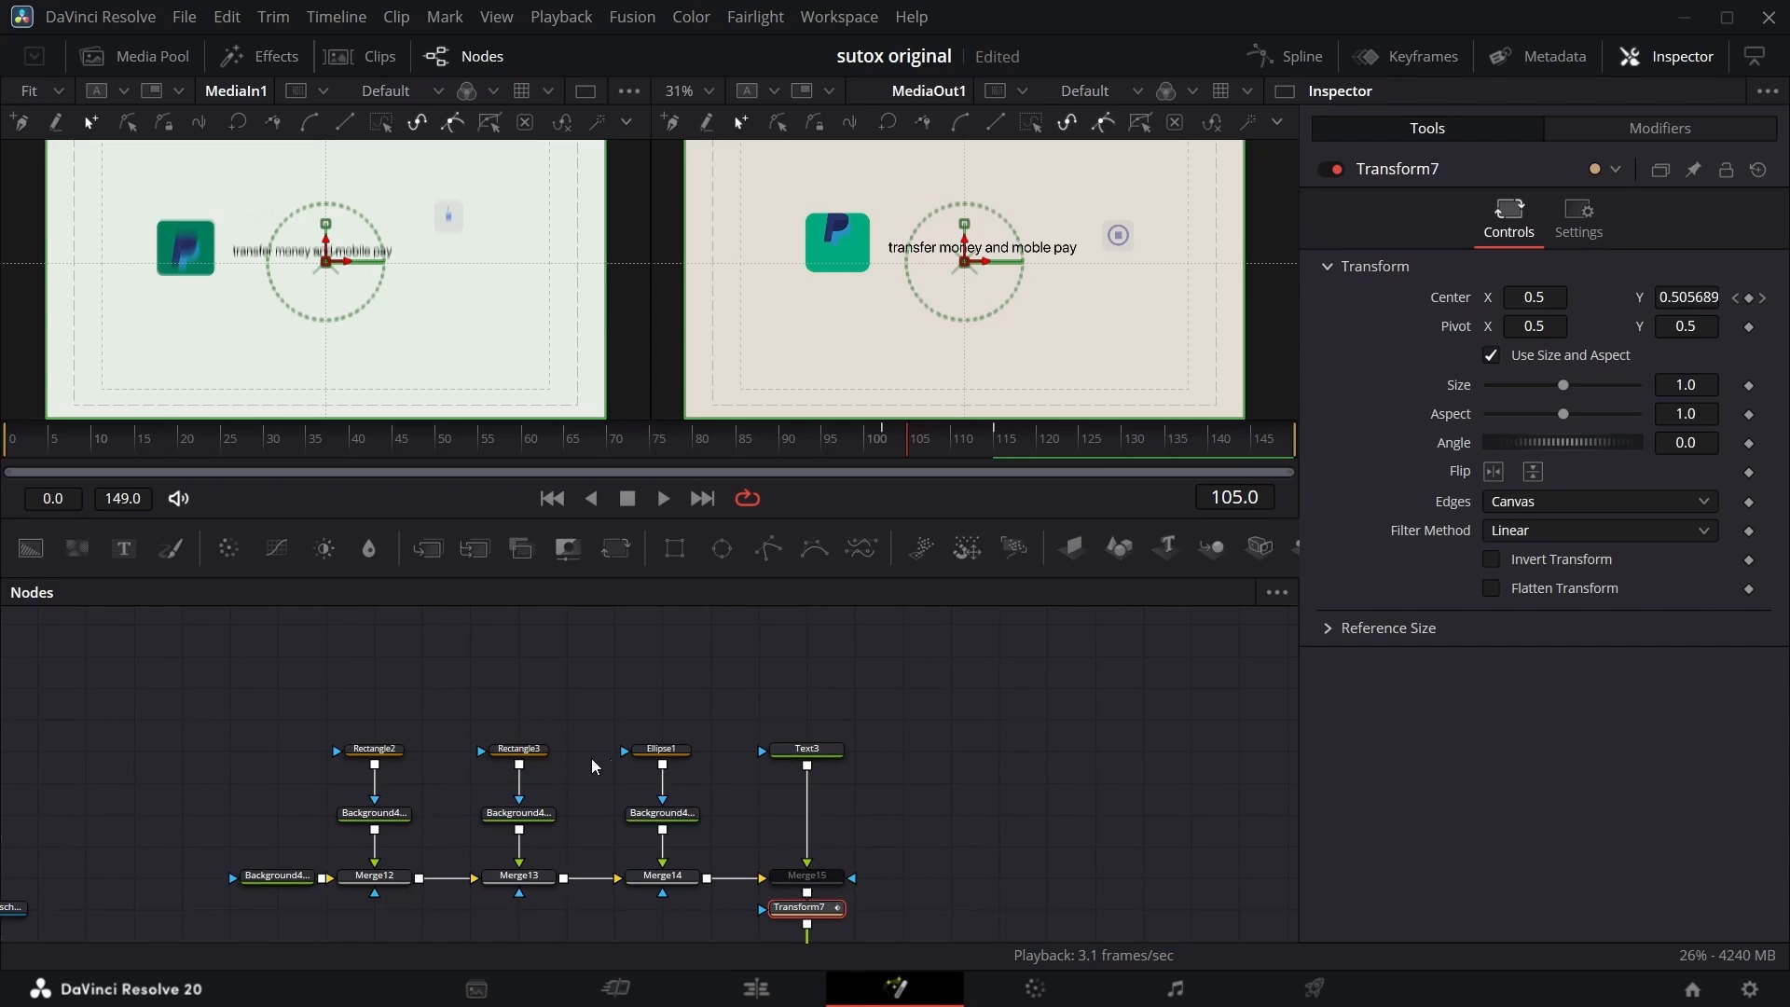
{"action": "left_click", "coordinate": [661, 750]}
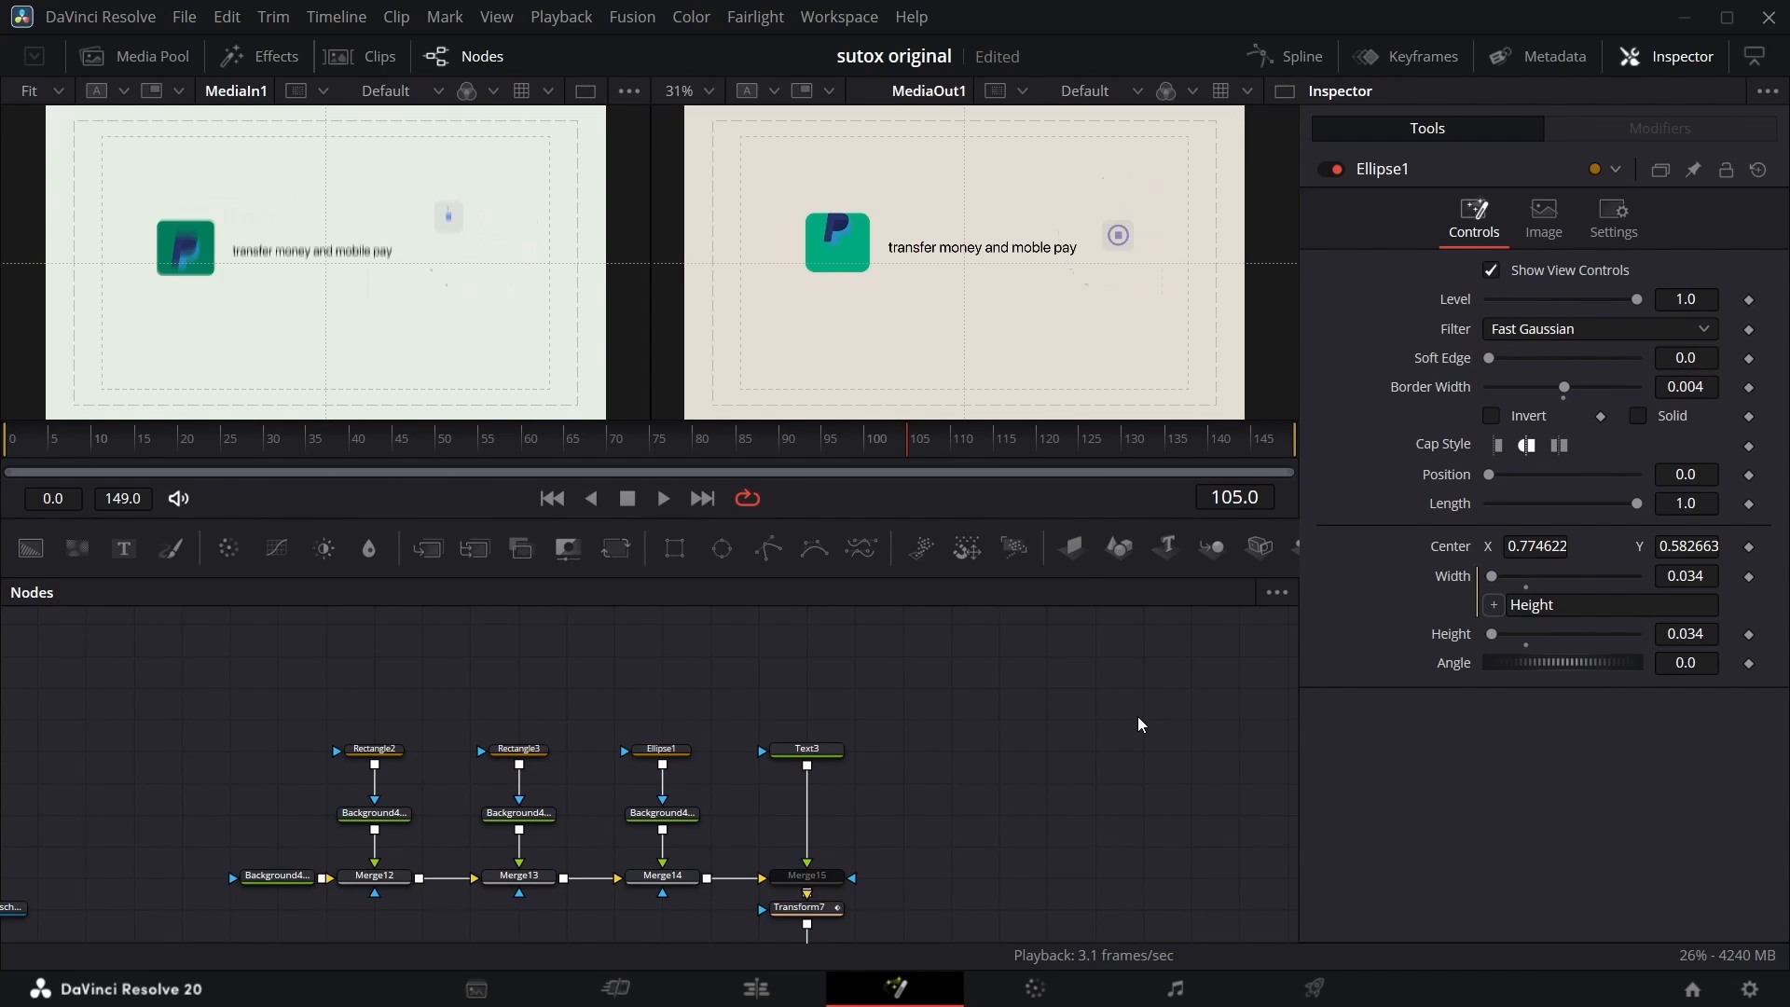
{"action": "left_click_drag", "start_coordinate": [1630, 506], "coordinate": [1498, 508]}
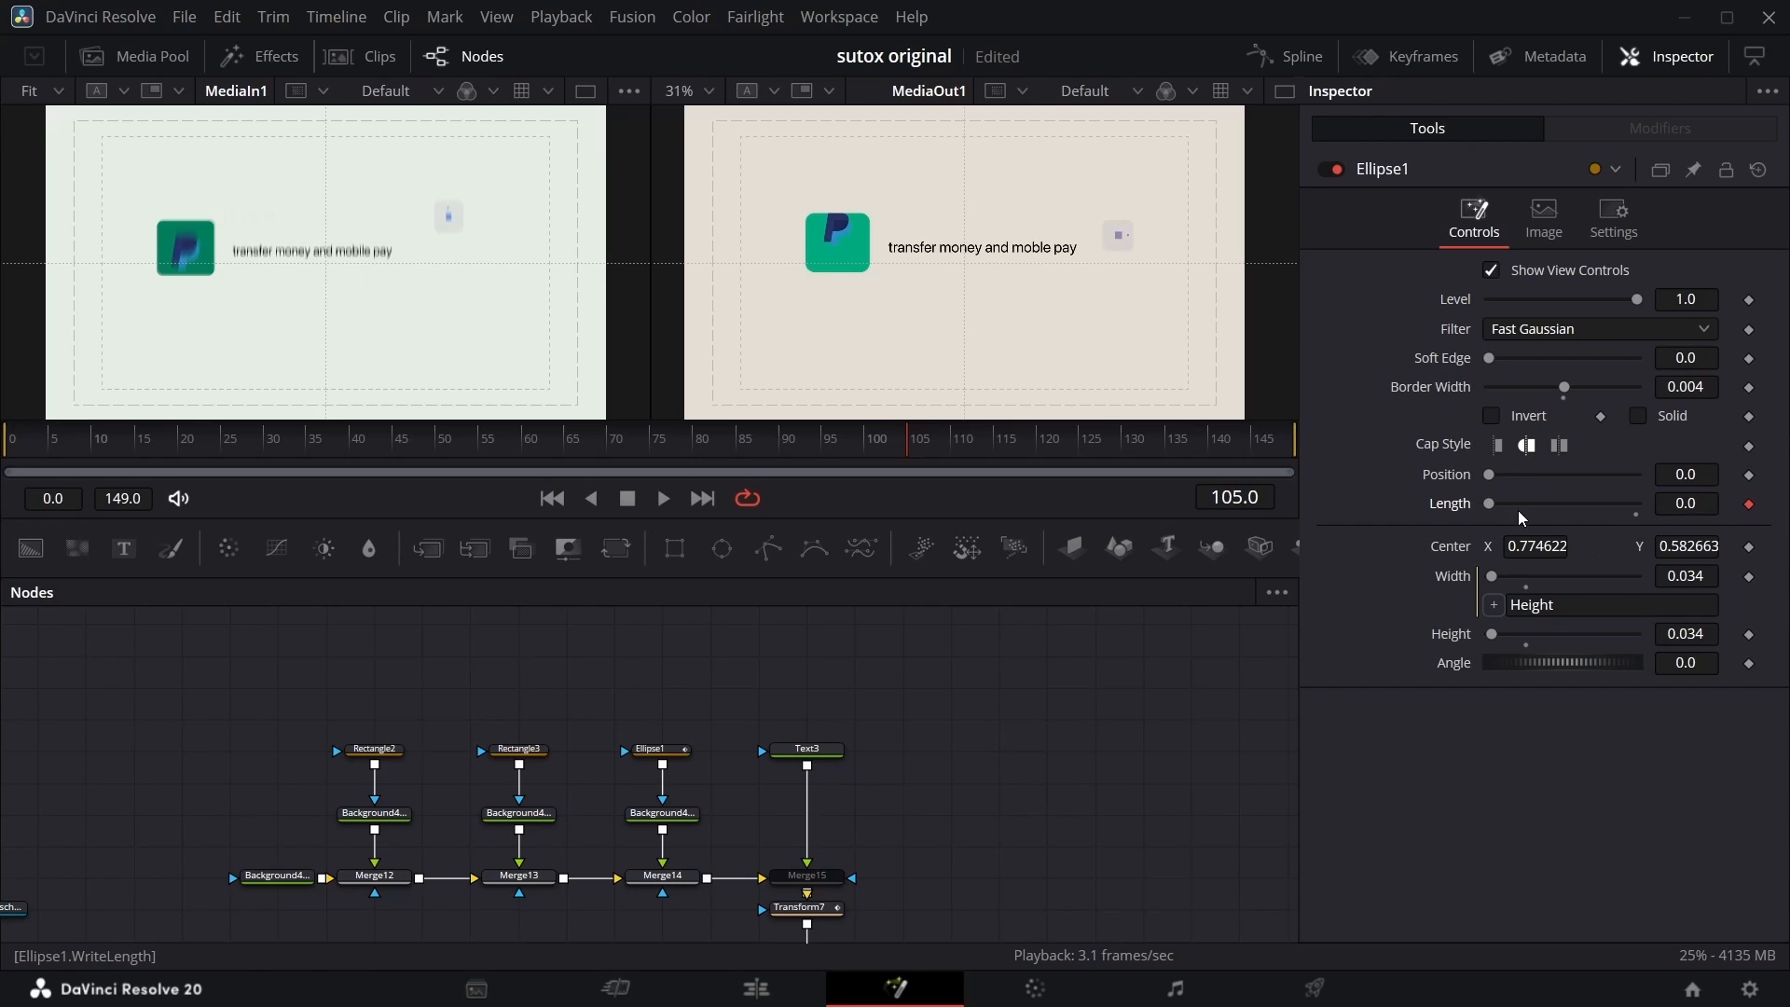
{"action": "key", "text": "space"}
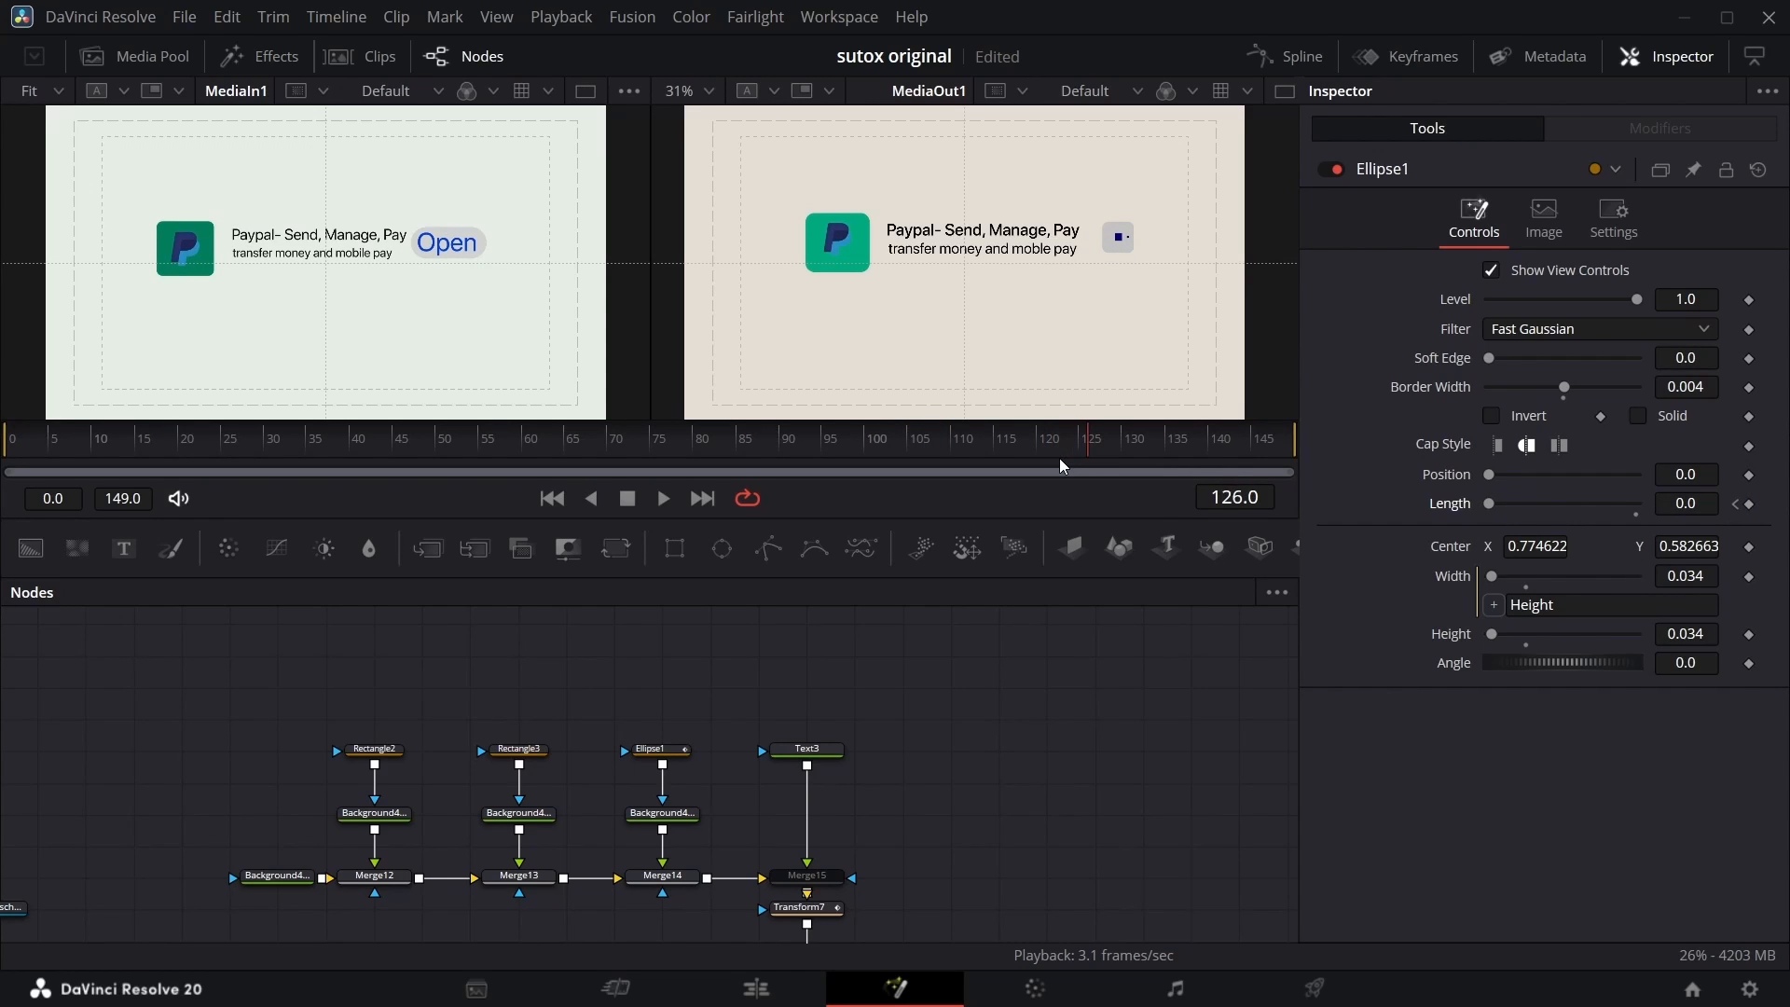
{"action": "key", "text": "Left"}
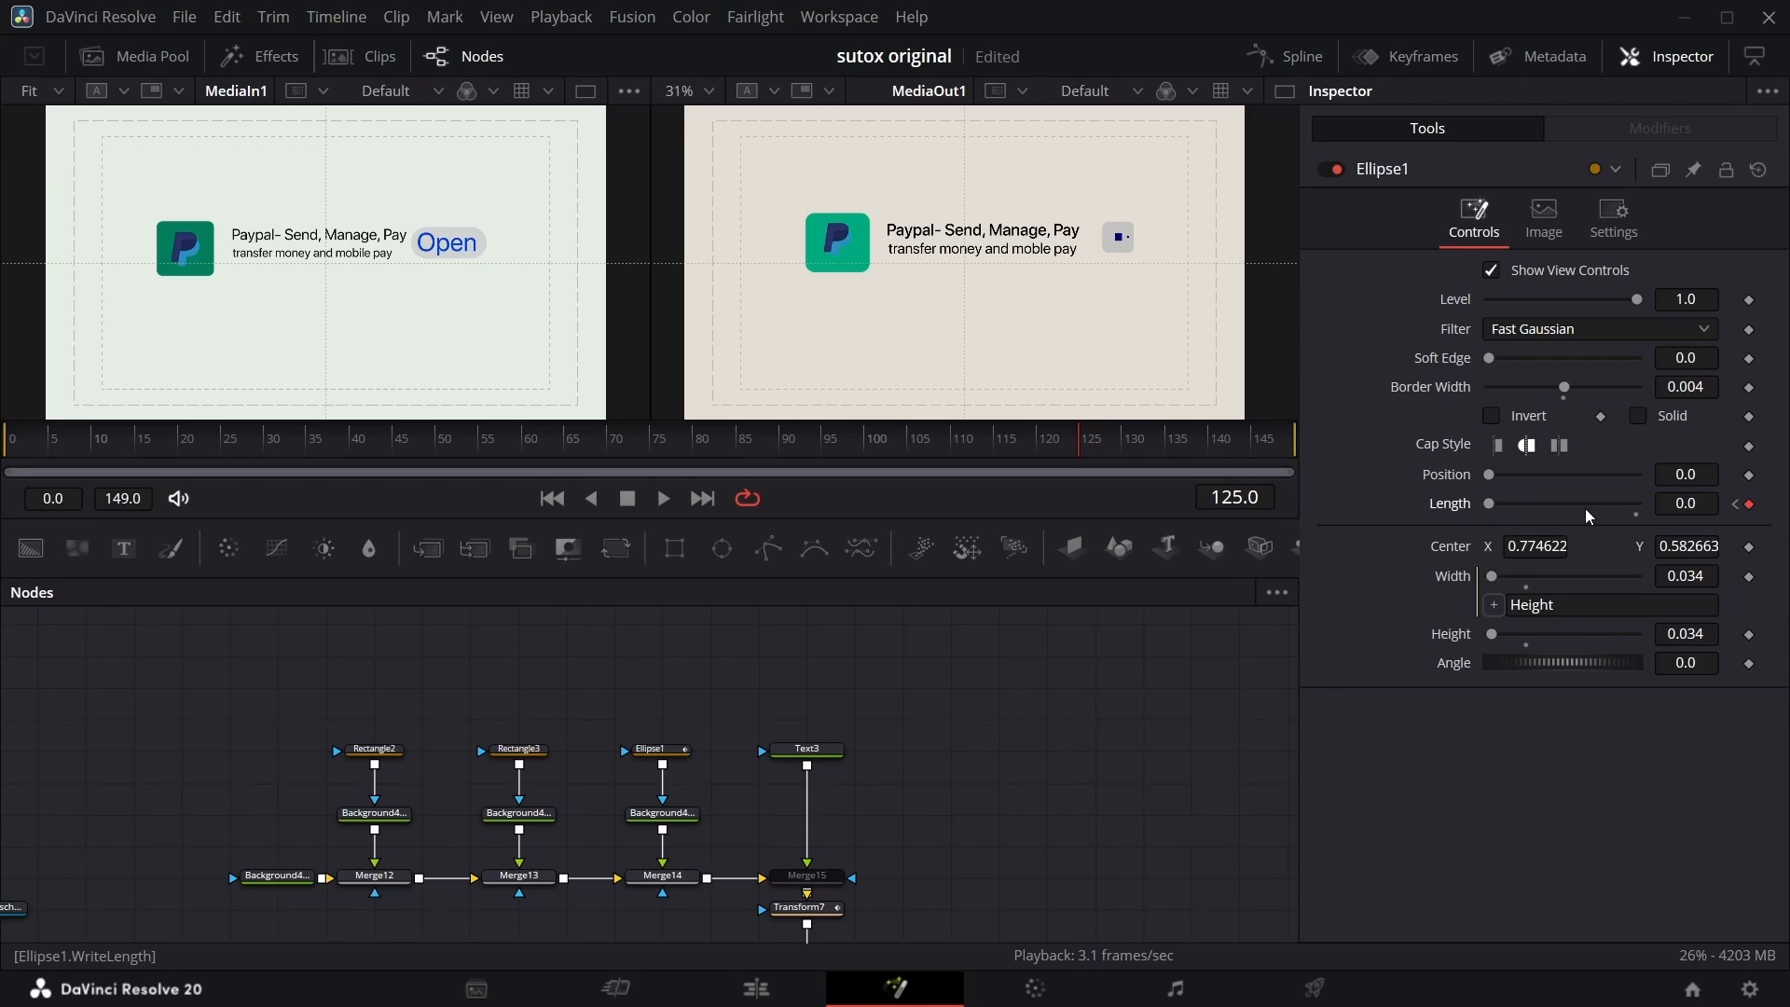
{"action": "double_click", "coordinate": [1493, 507]}
Smooth Ellipse1's length curve and scrub to frame 117 to check the ring's draw-on.
{"action": "left_click", "coordinate": [1287, 56]}
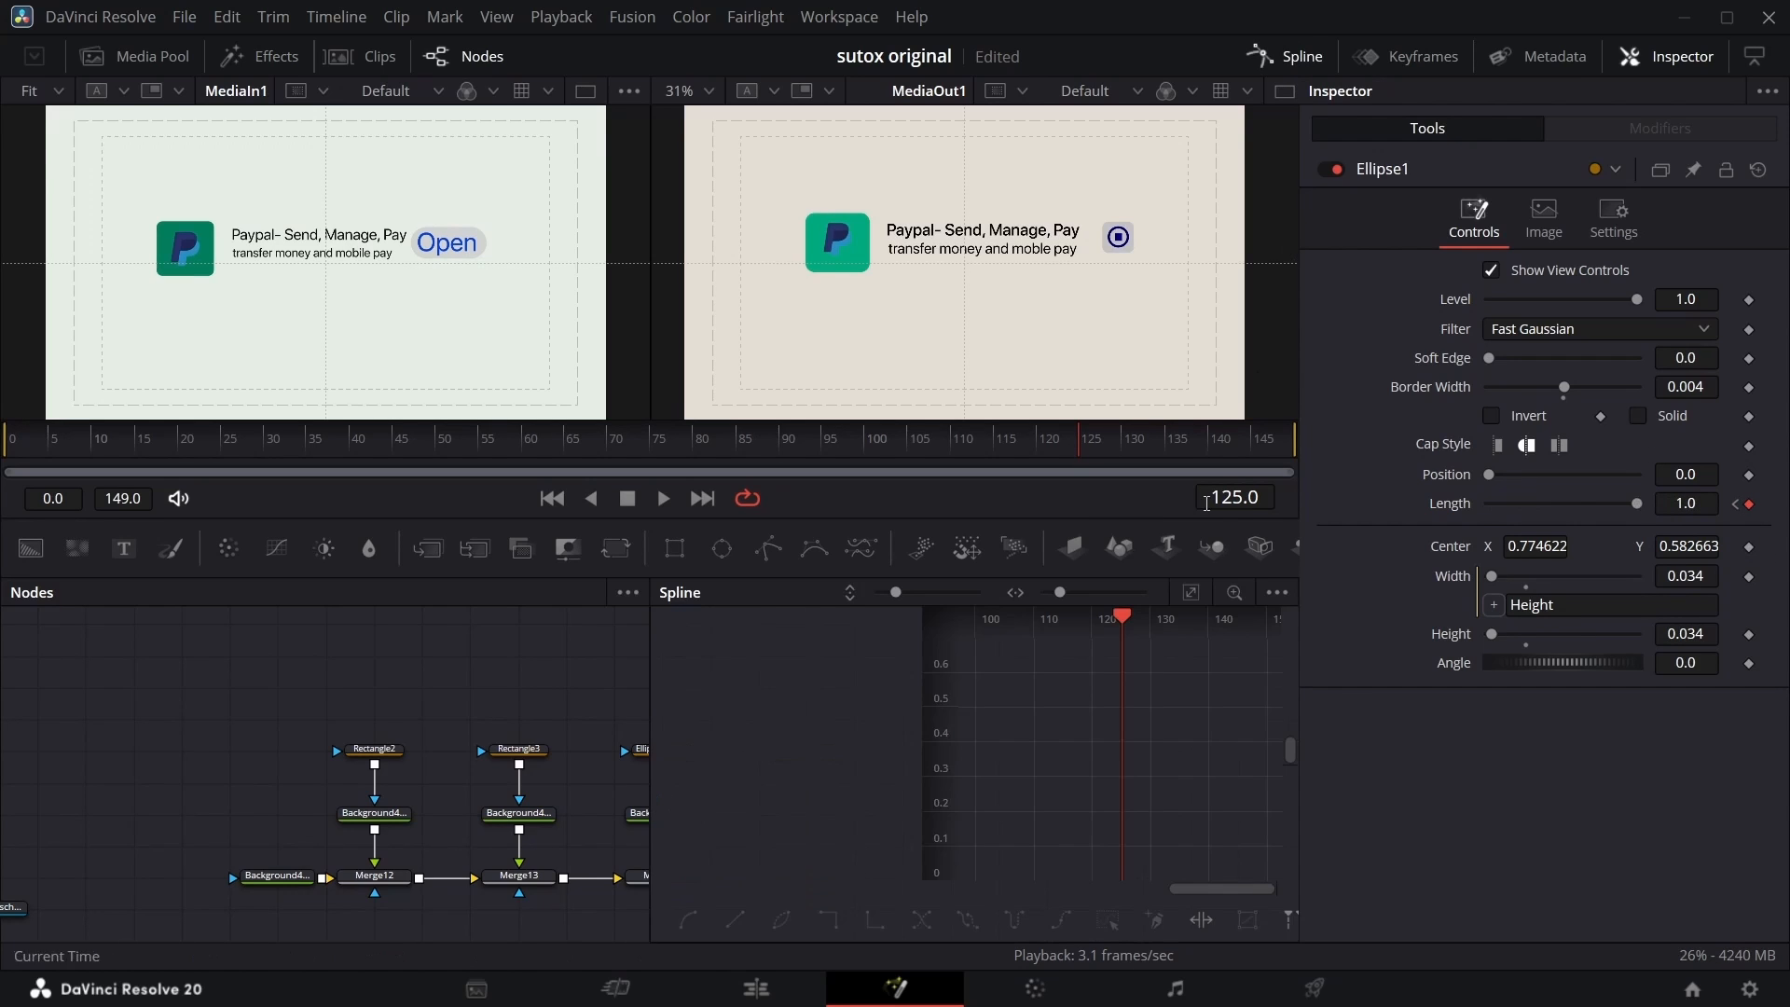
{"action": "left_click", "coordinate": [687, 653]}
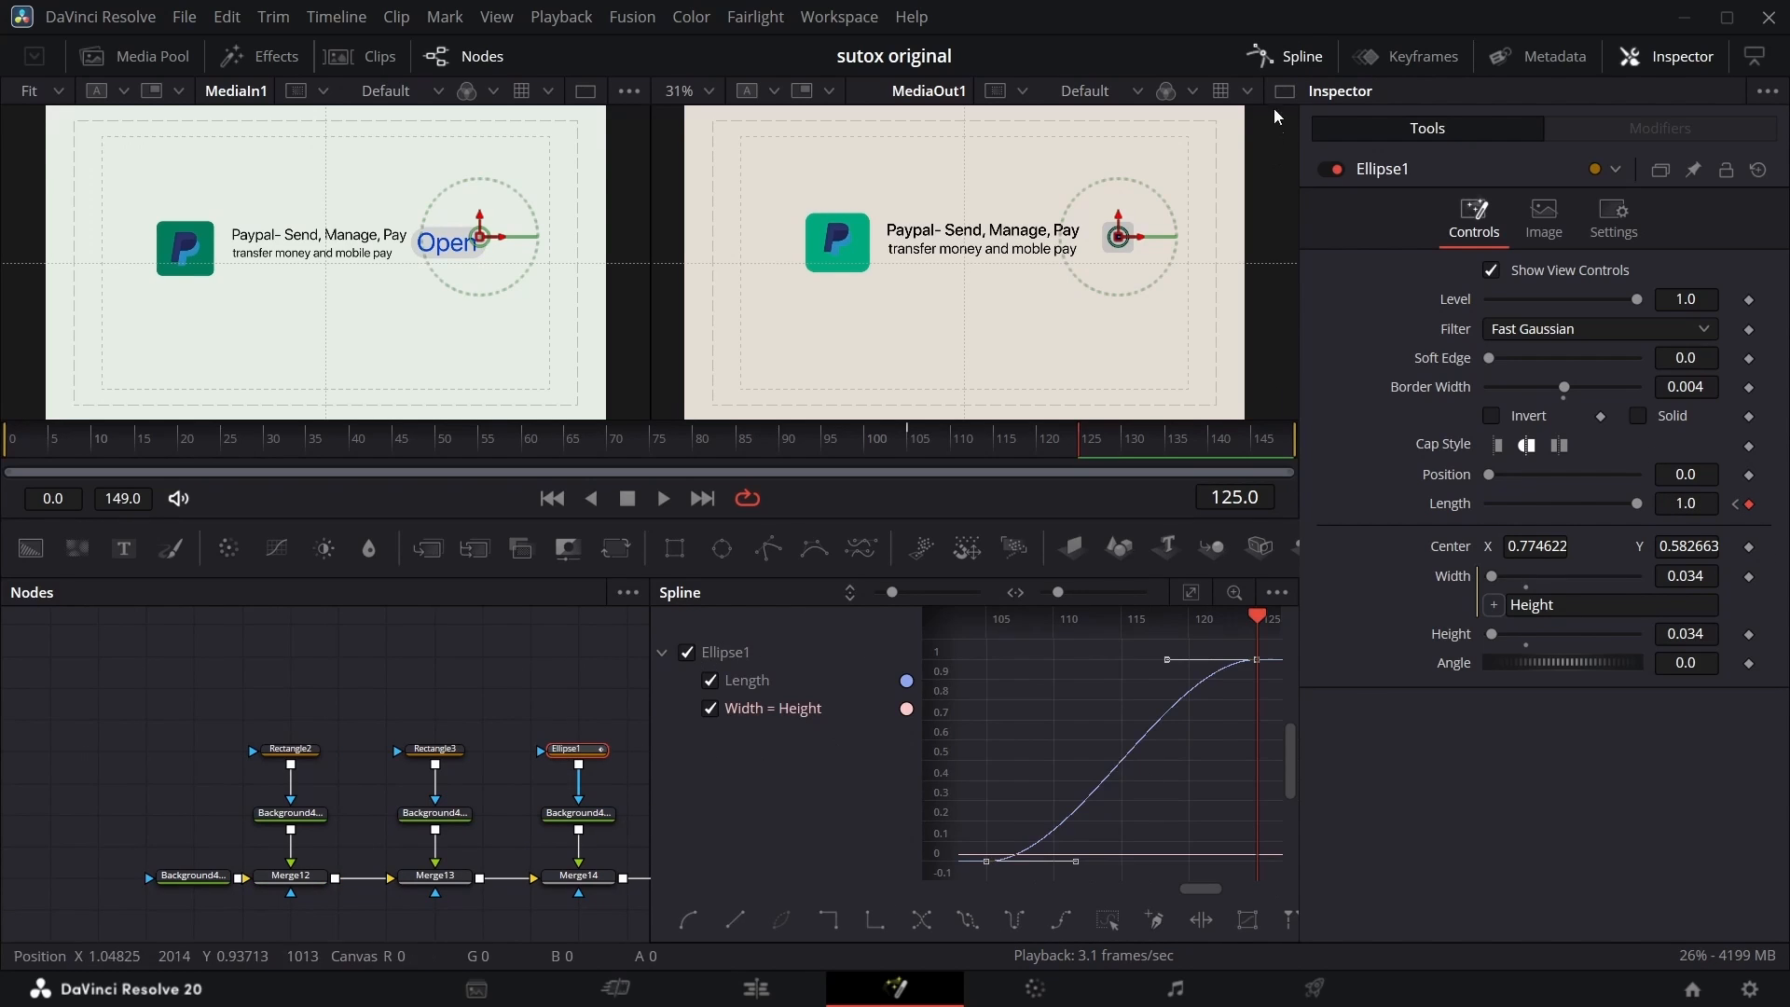
{"action": "left_click", "coordinate": [1287, 56]}
{"action": "mouse_move", "coordinate": [985, 457]}
{"action": "left_mouse_down"}
{"action": "mouse_move", "coordinate": [1037, 464]}
{"action": "mouse_move", "coordinate": [971, 464]}
{"action": "mouse_move", "coordinate": [1063, 456]}
{"action": "mouse_move", "coordinate": [1010, 464]}
{"action": "left_mouse_up"}
Insert a Transform node between Ellipse1's background and Merge14, flip it horizontally, and set its center X to 1.05.
{"action": "left_click", "coordinate": [580, 814], "text": "ctrl"}
{"action": "left_click_drag", "start_coordinate": [580, 823], "coordinate": [580, 791]}
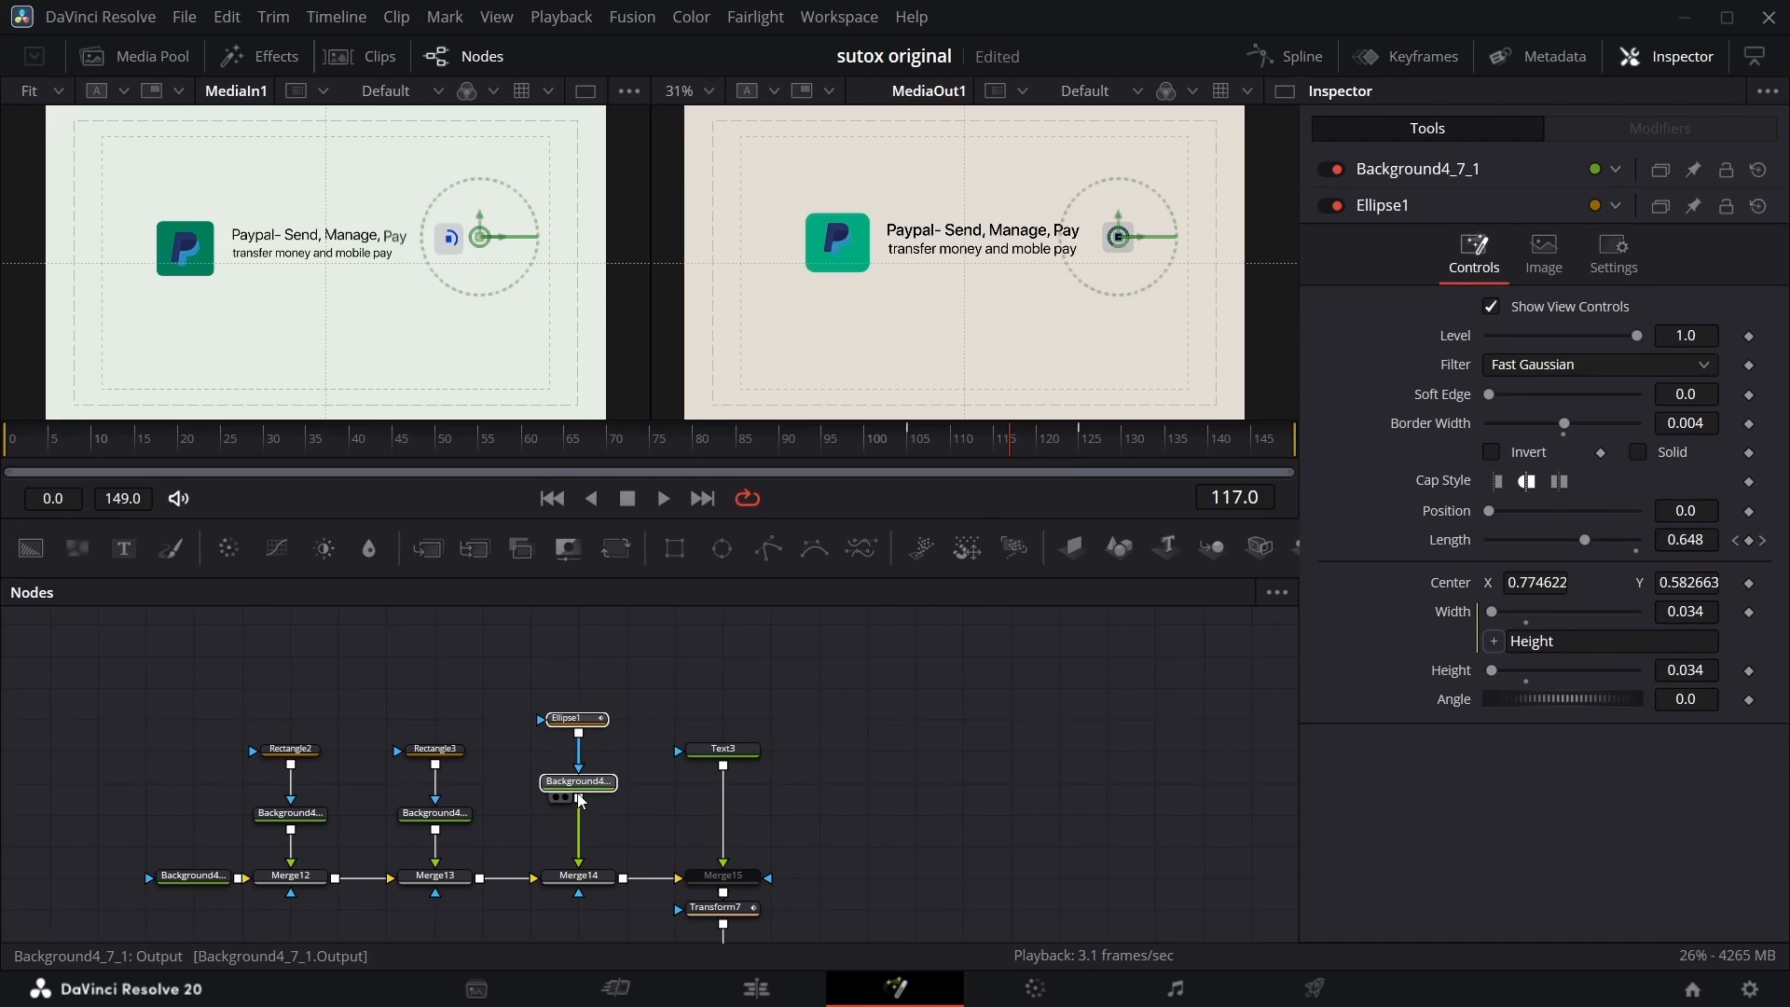
{"action": "left_click", "coordinate": [615, 552]}
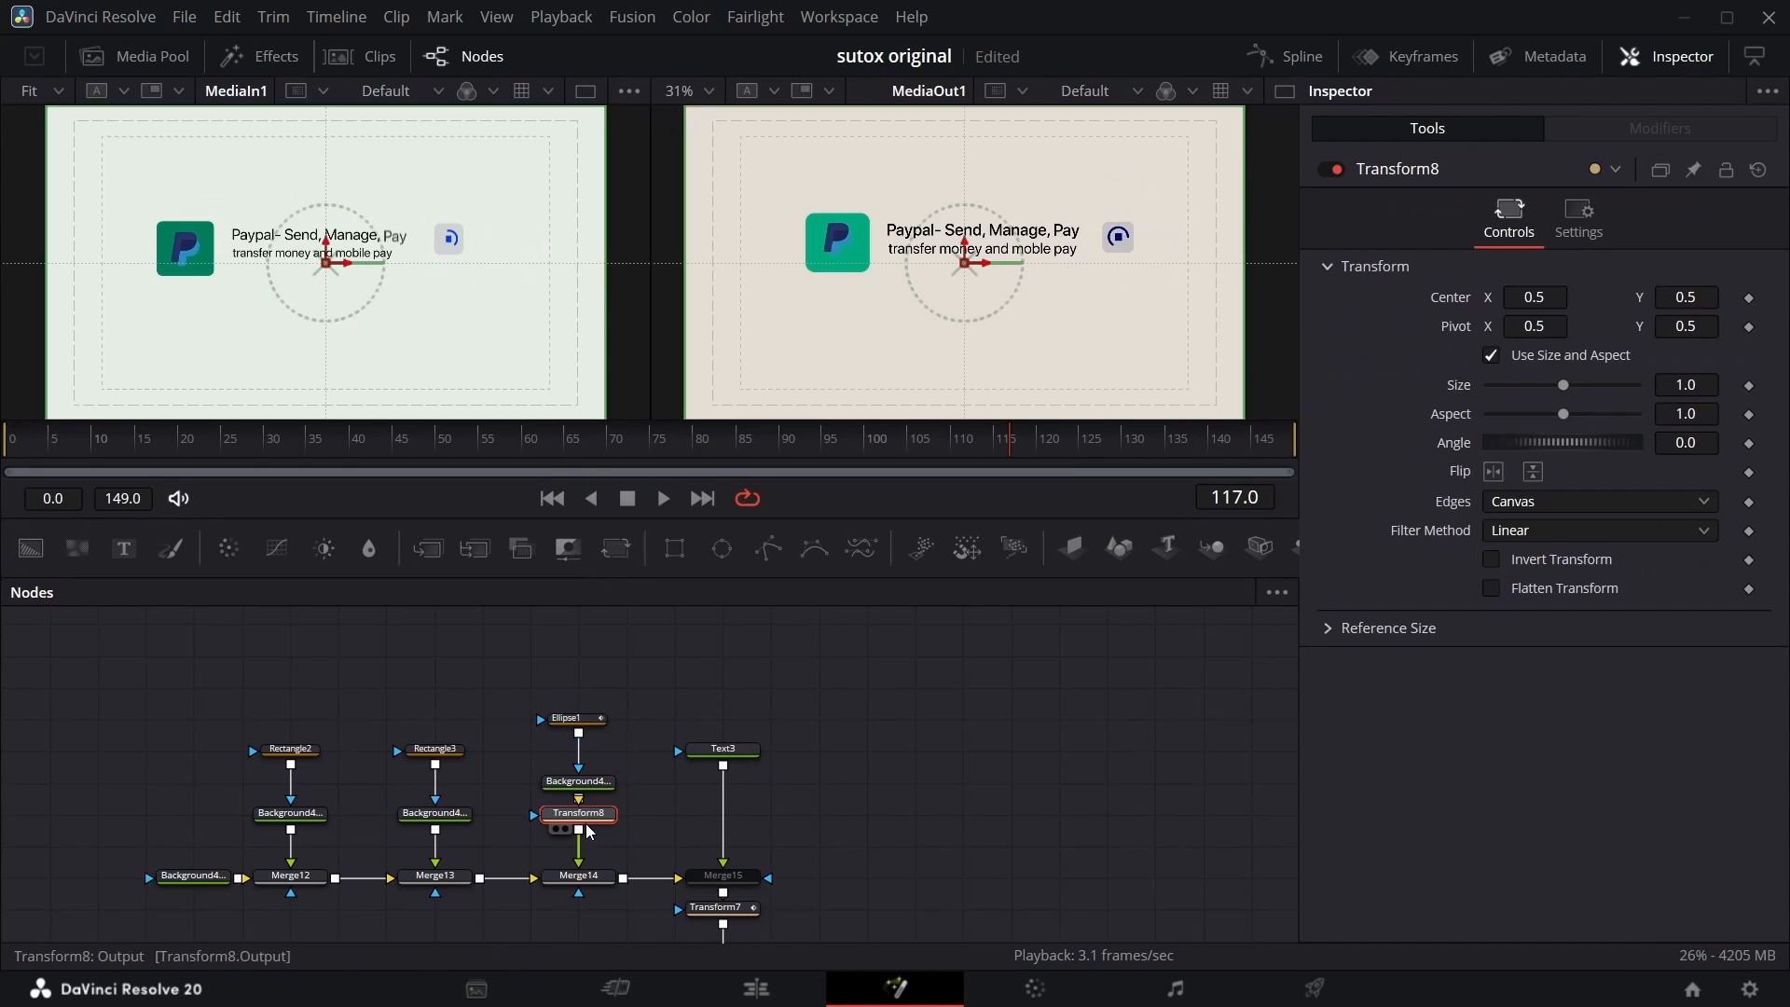
{"action": "left_click", "coordinate": [1494, 471]}
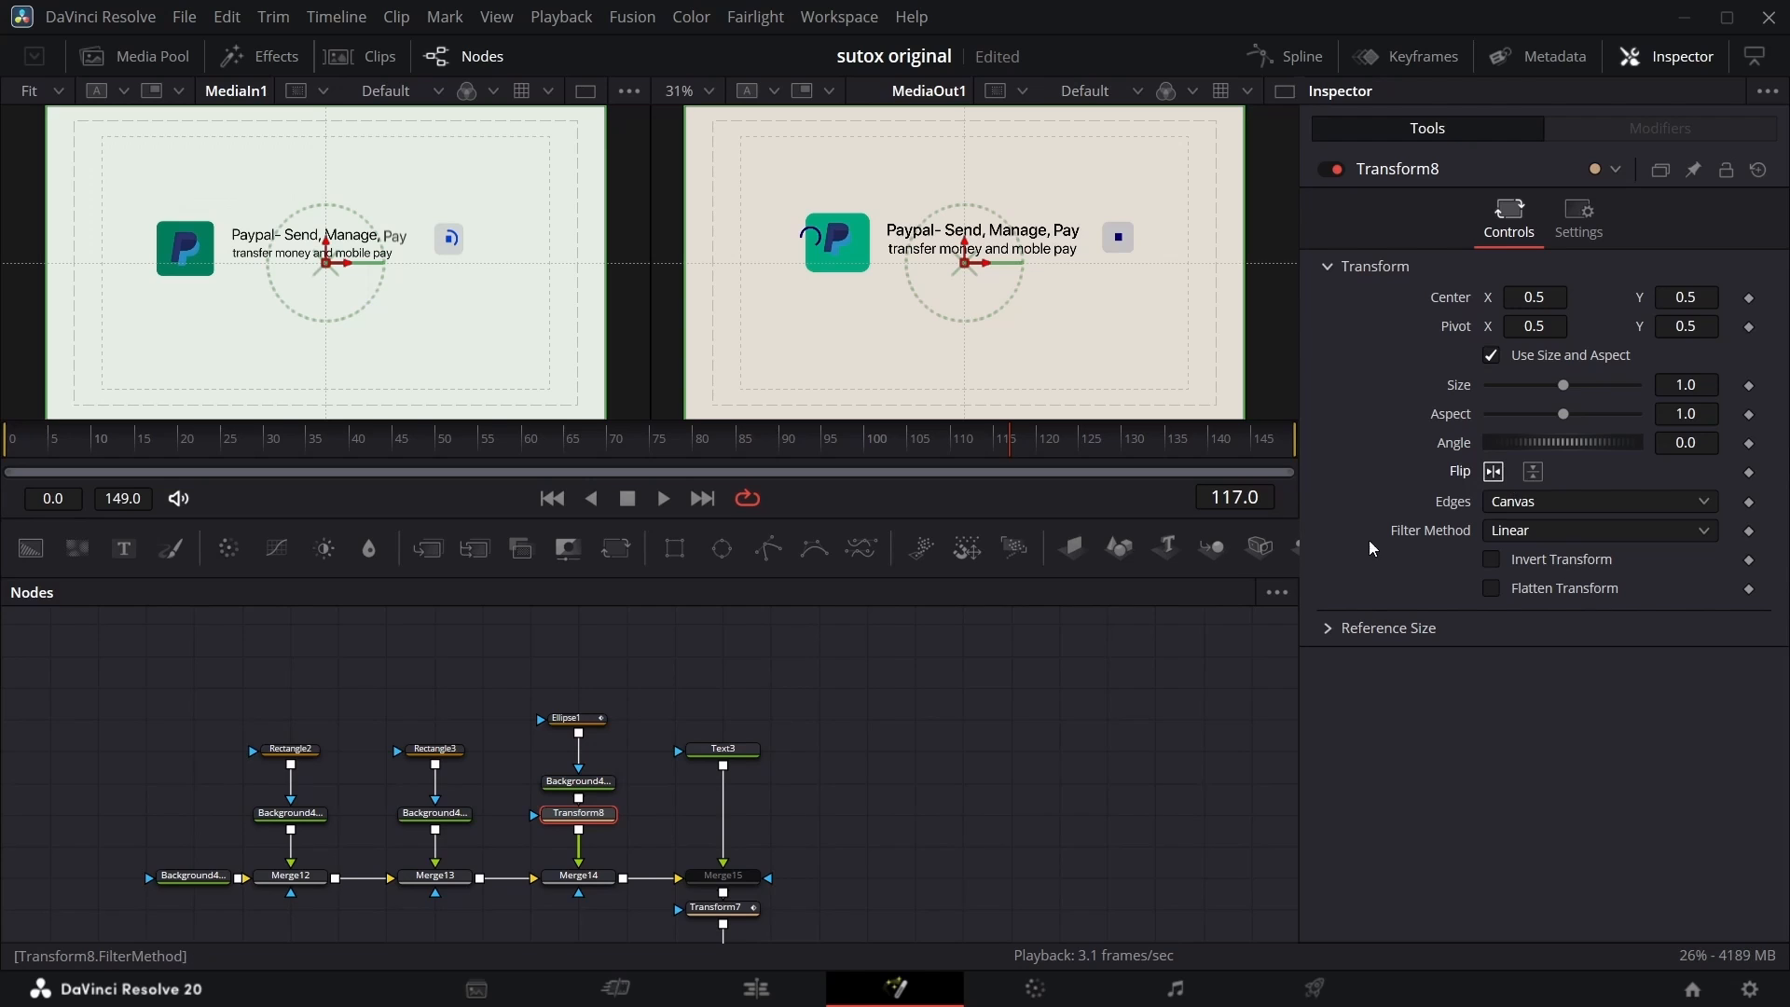
{"action": "left_click_drag", "start_coordinate": [1535, 297], "coordinate": [1693, 296]}
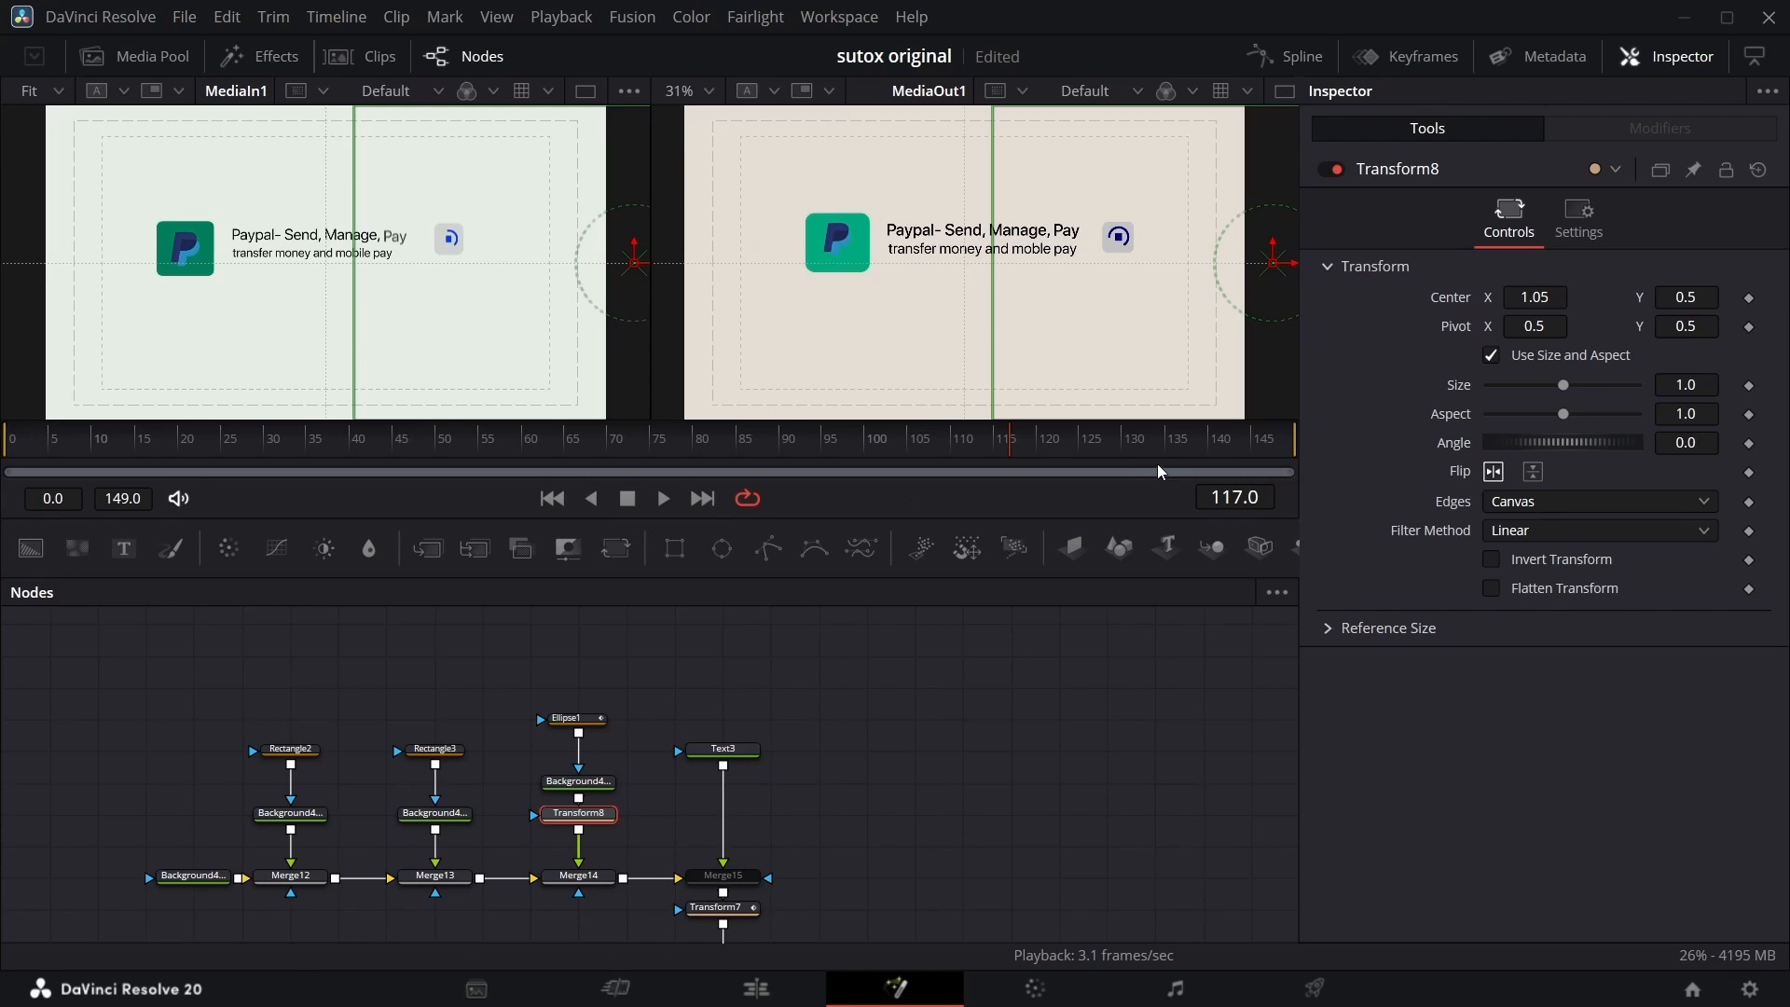
Set Ellipse1's position to 0.213 to change where the loading ring starts drawing.
{"action": "left_click", "coordinate": [977, 455]}
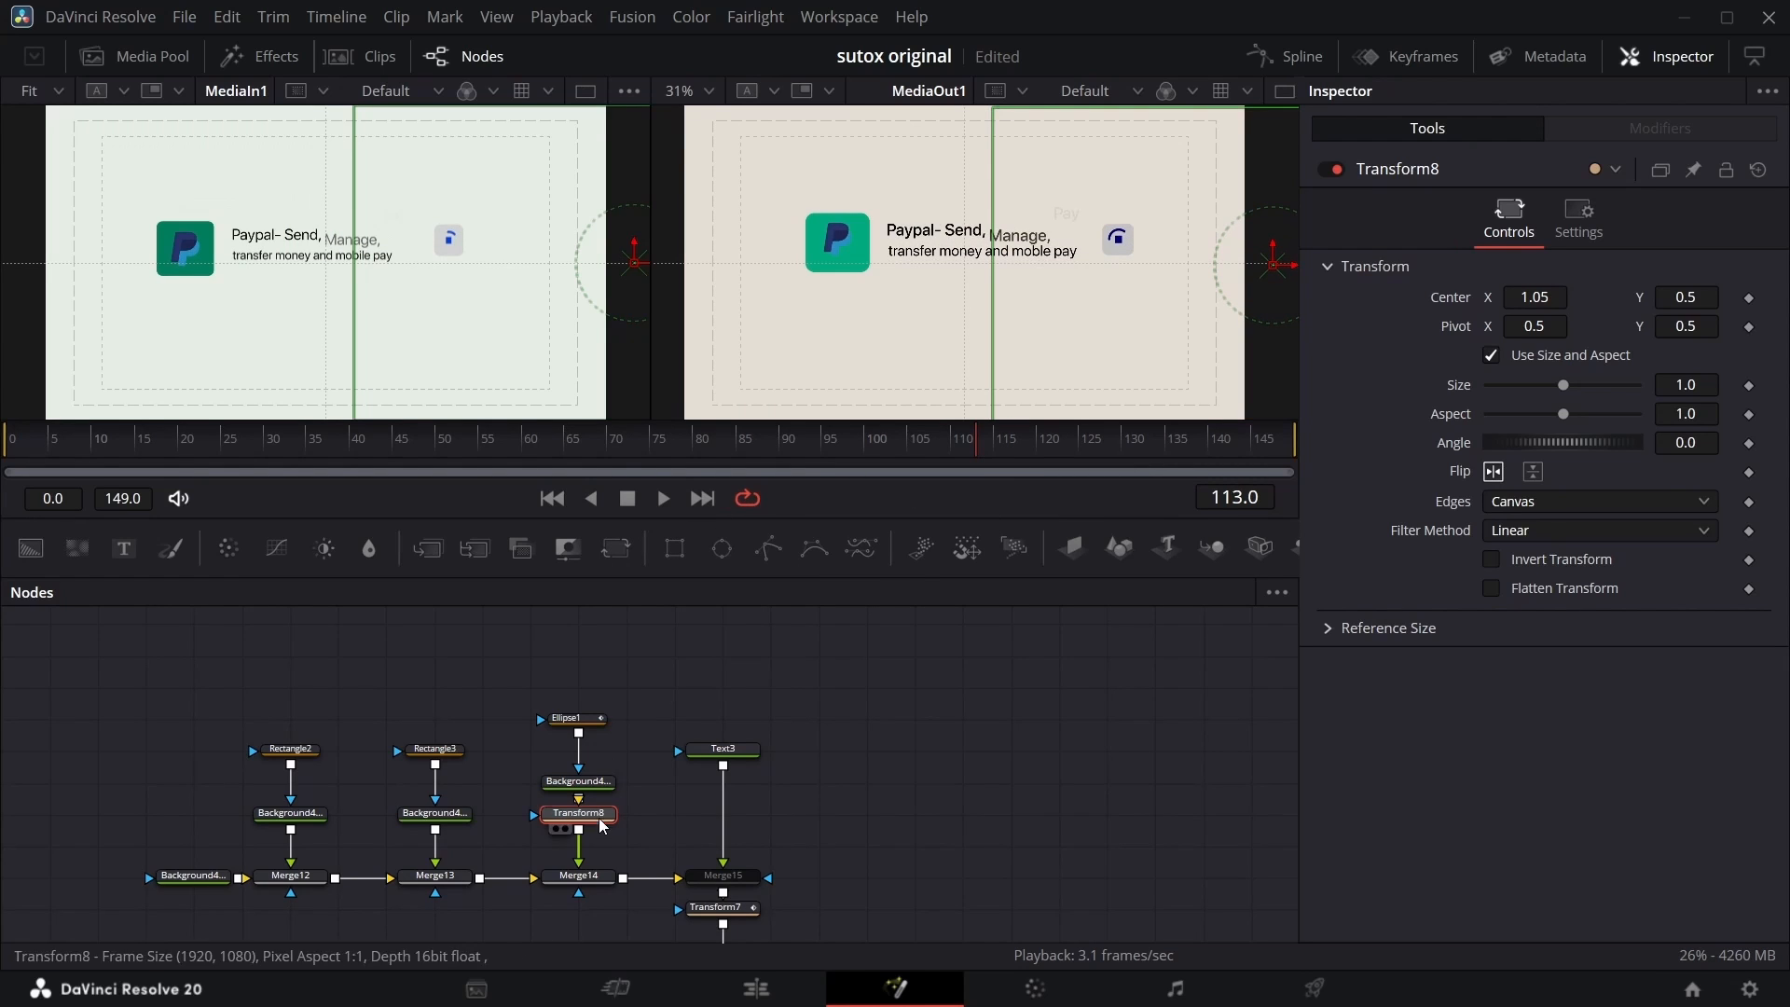
{"action": "left_click", "coordinate": [593, 726]}
{"action": "left_click_drag", "start_coordinate": [1500, 475], "coordinate": [1515, 475]}
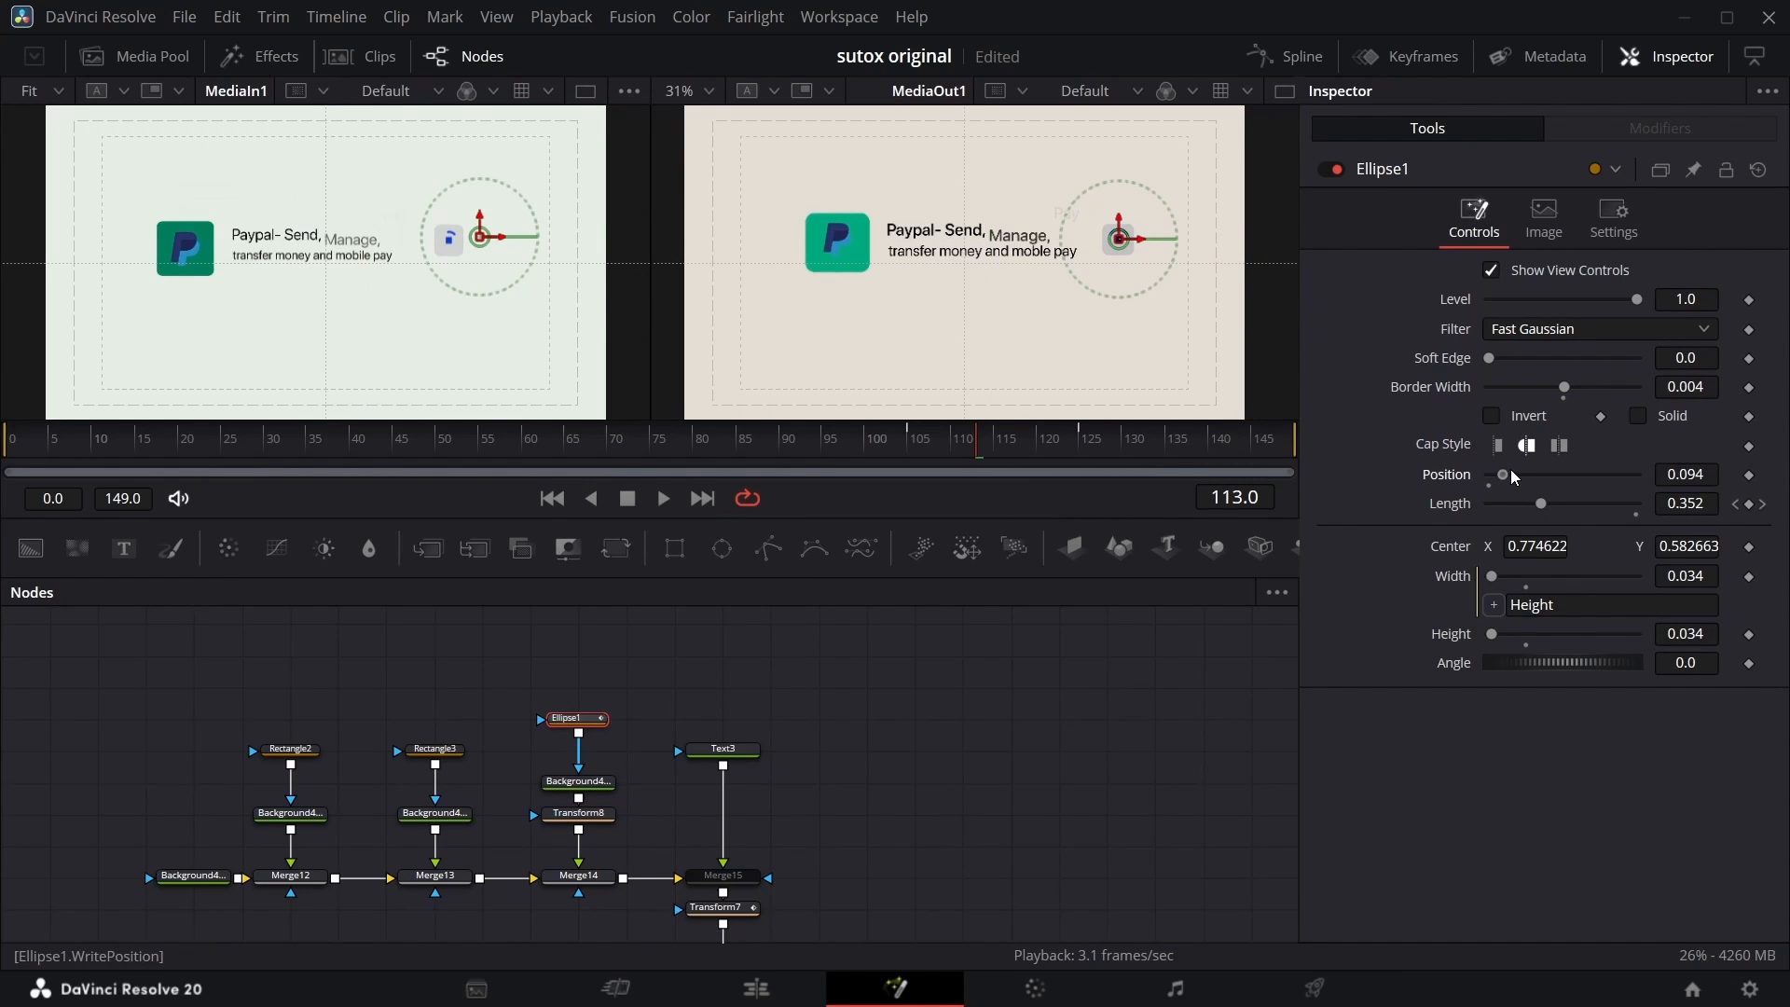
{"action": "left_click", "coordinate": [1091, 681]}
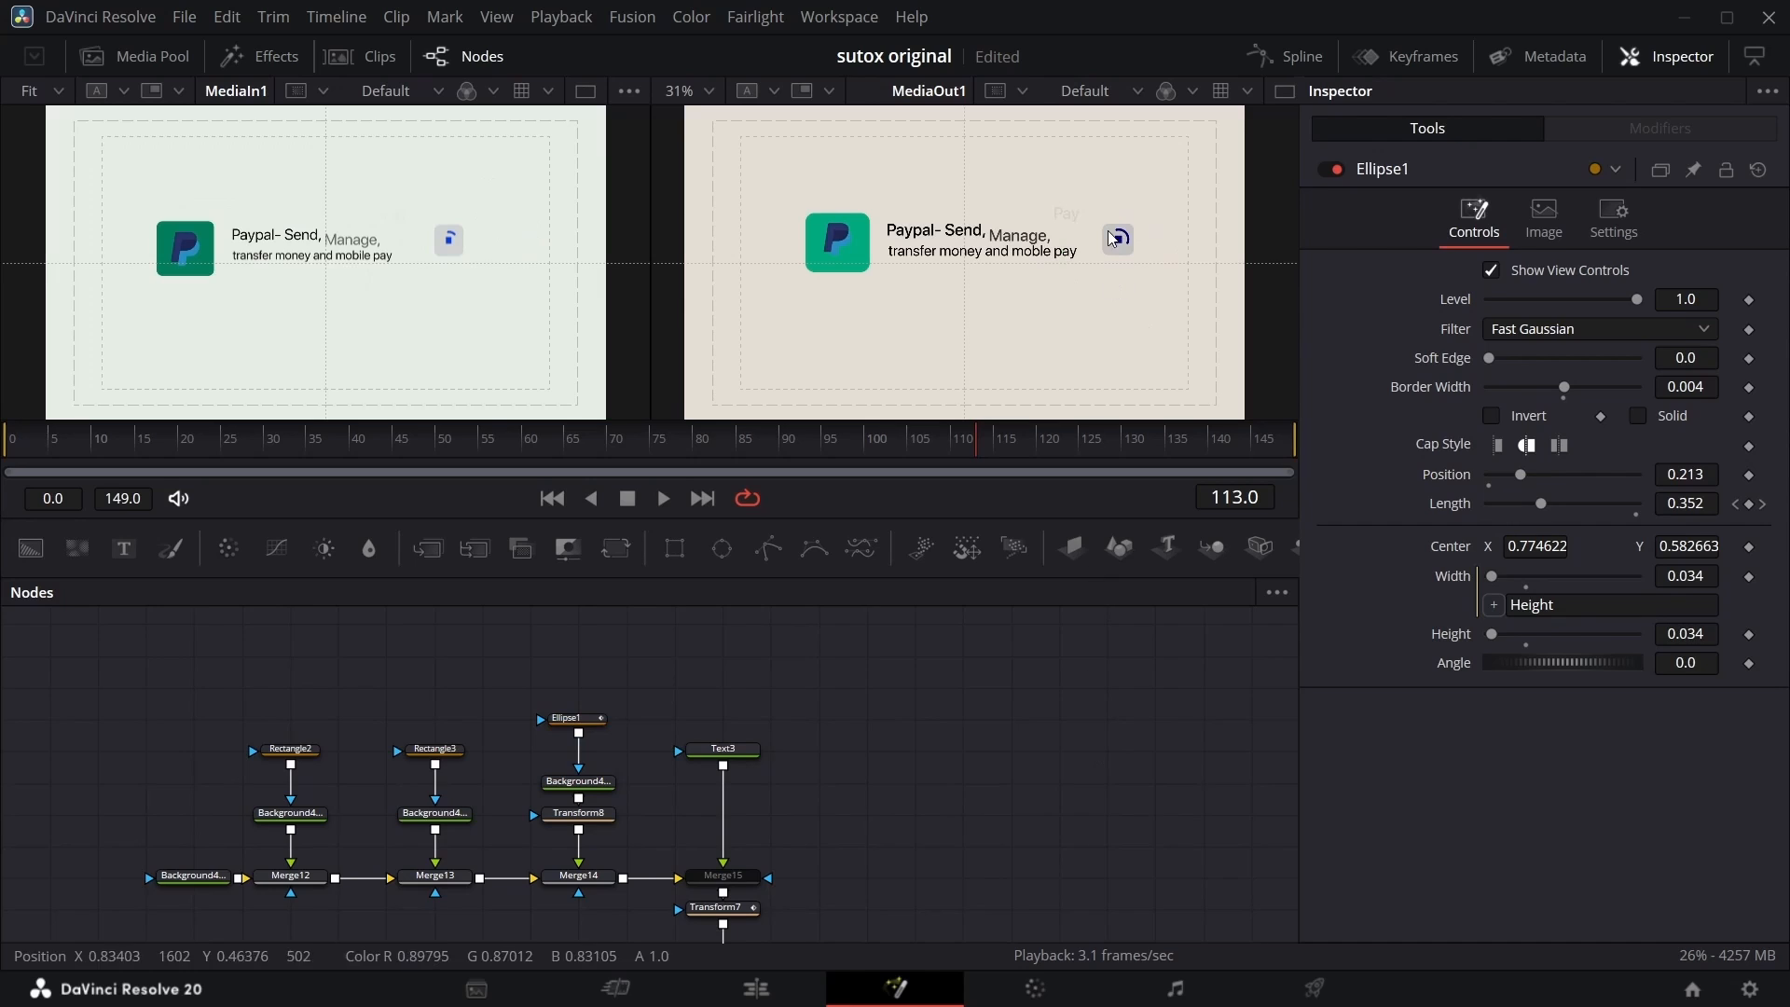
Step and scrub through the loading ring's draw-on animation up to frame 121 and save the project.
{"action": "left_click", "coordinate": [1062, 438]}
{"action": "key", "text": "Left"}
{"action": "key", "text": "Left"}
{"action": "key", "text": "Left"}
{"action": "key", "text": "Left"}
{"action": "key", "text": "Left"}
{"action": "key", "text": "Left"}
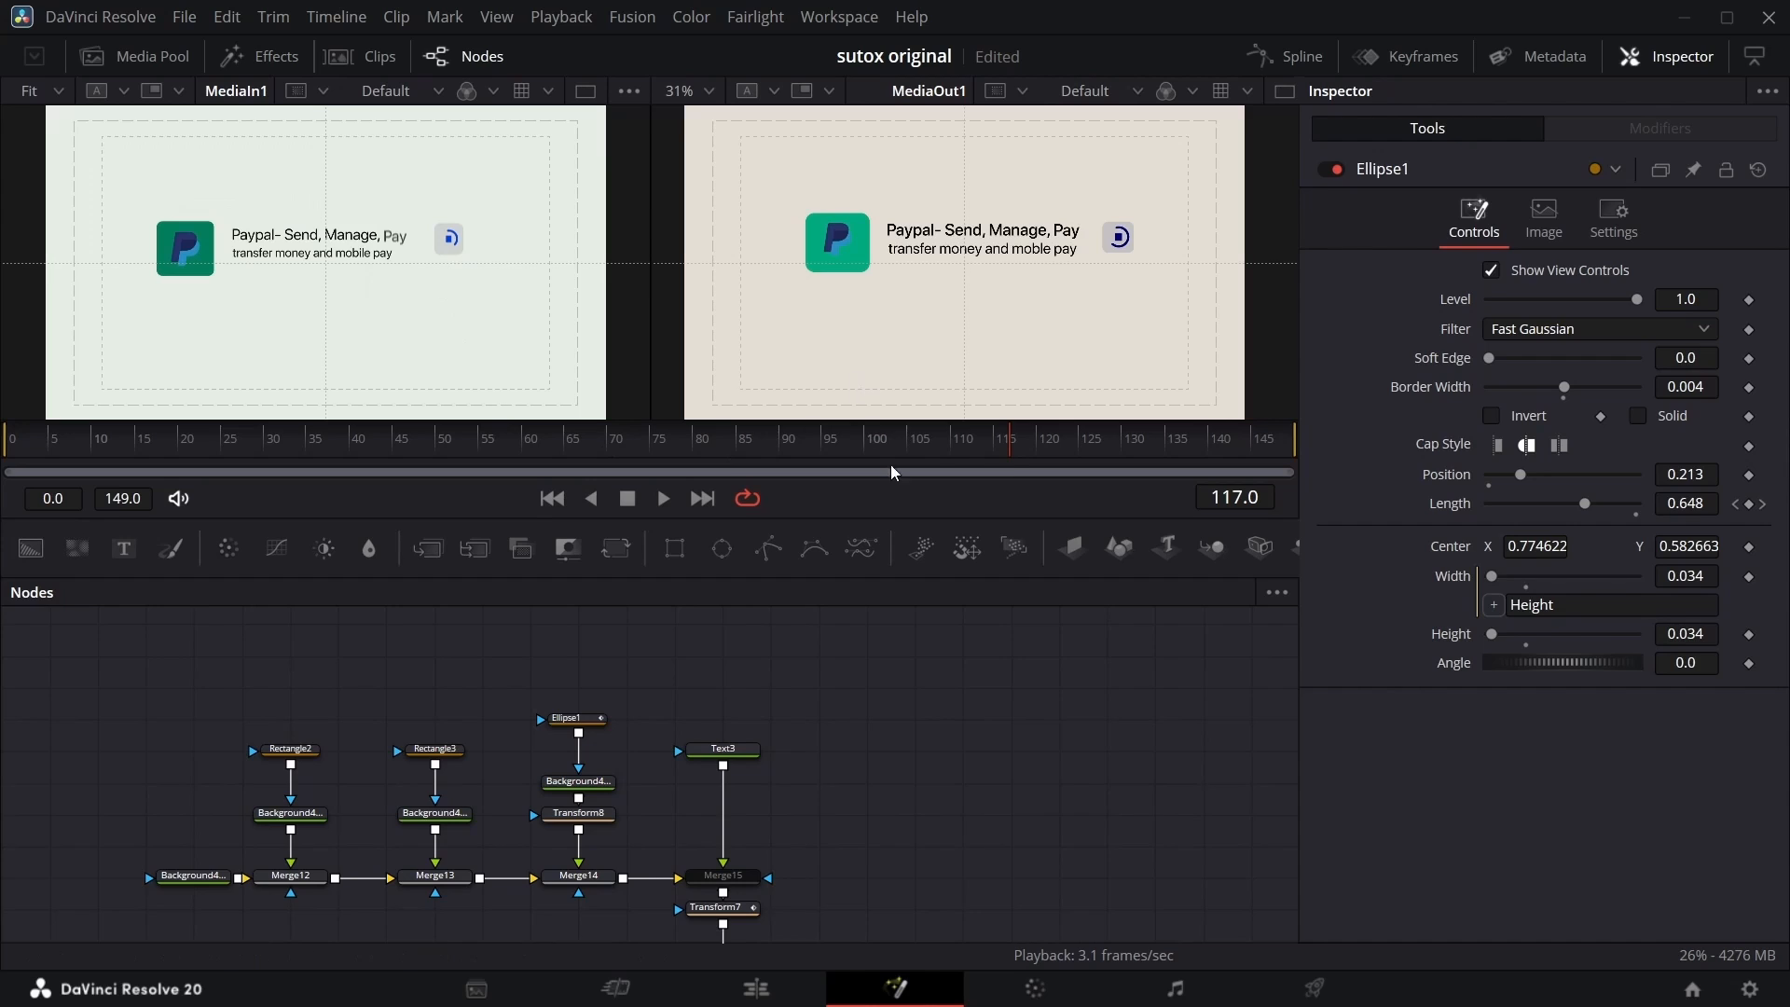
{"action": "left_click_drag", "start_coordinate": [1010, 457], "coordinate": [1057, 450]}
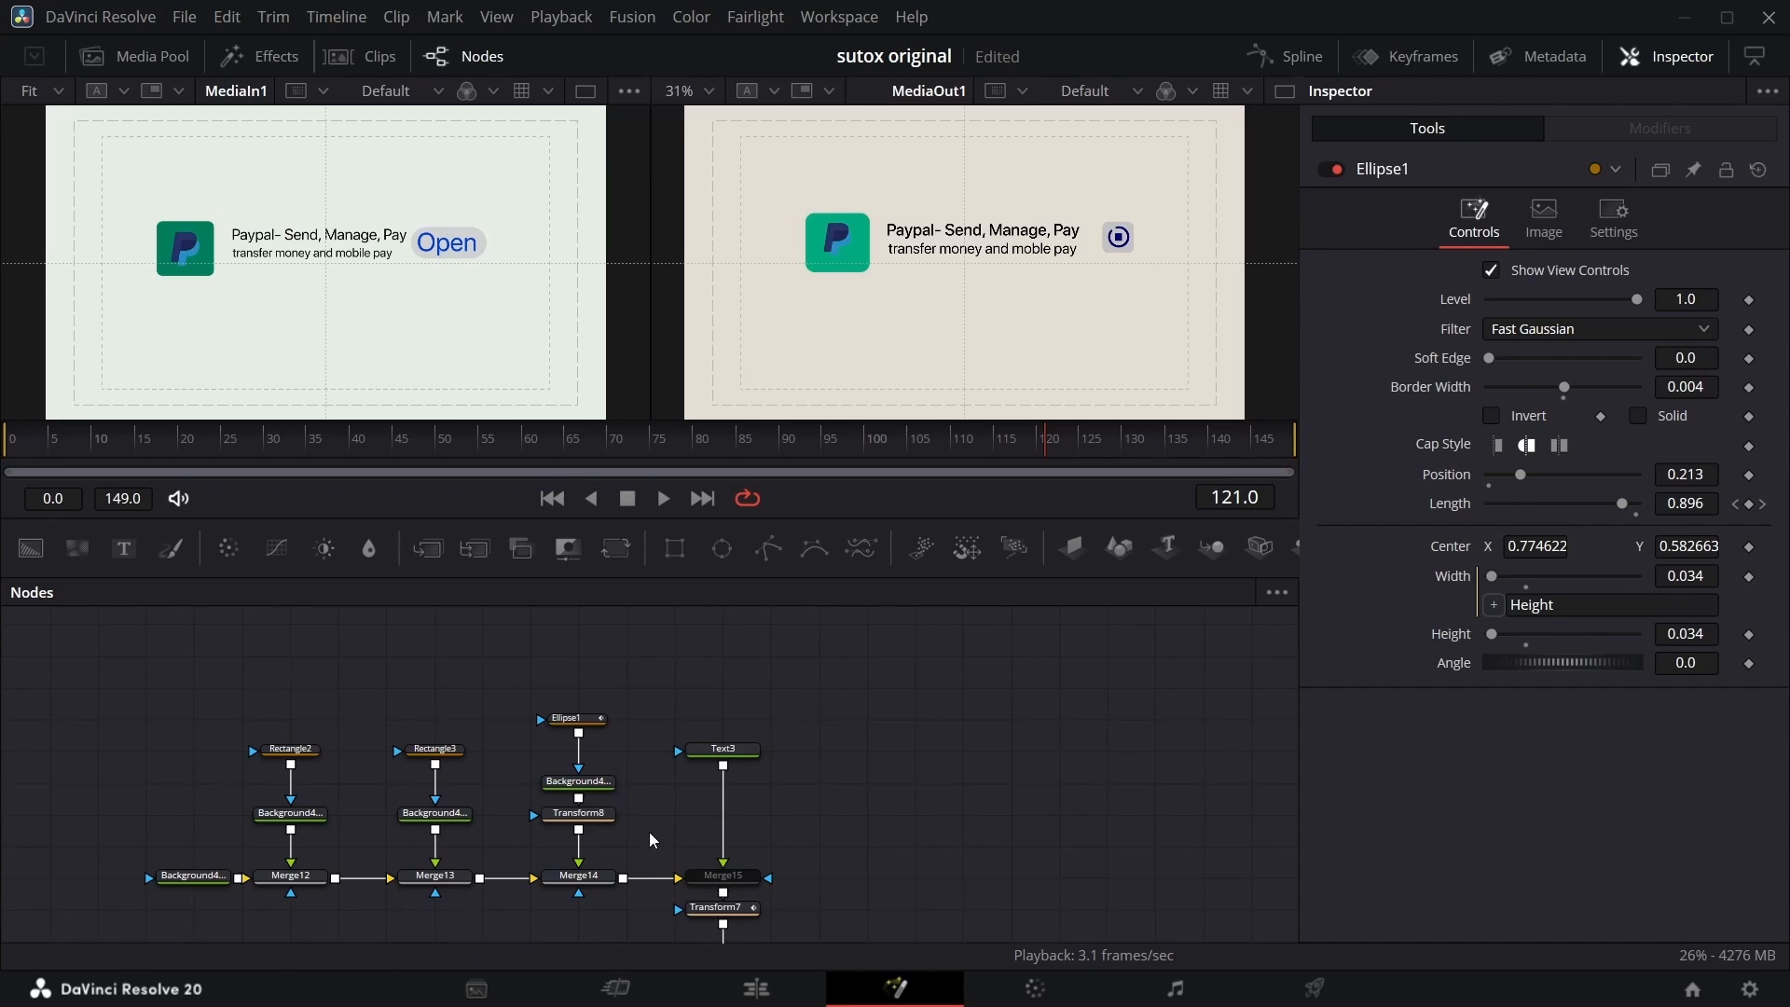
{"action": "key", "text": "ctrl+s"}
Move the Merge13 and Merge14 branch up, detach it from Merge12 and Merge15, and feed Merge13 from a pasted transparent background.
{"action": "left_click_drag", "start_coordinate": [415, 665], "coordinate": [578, 717]}
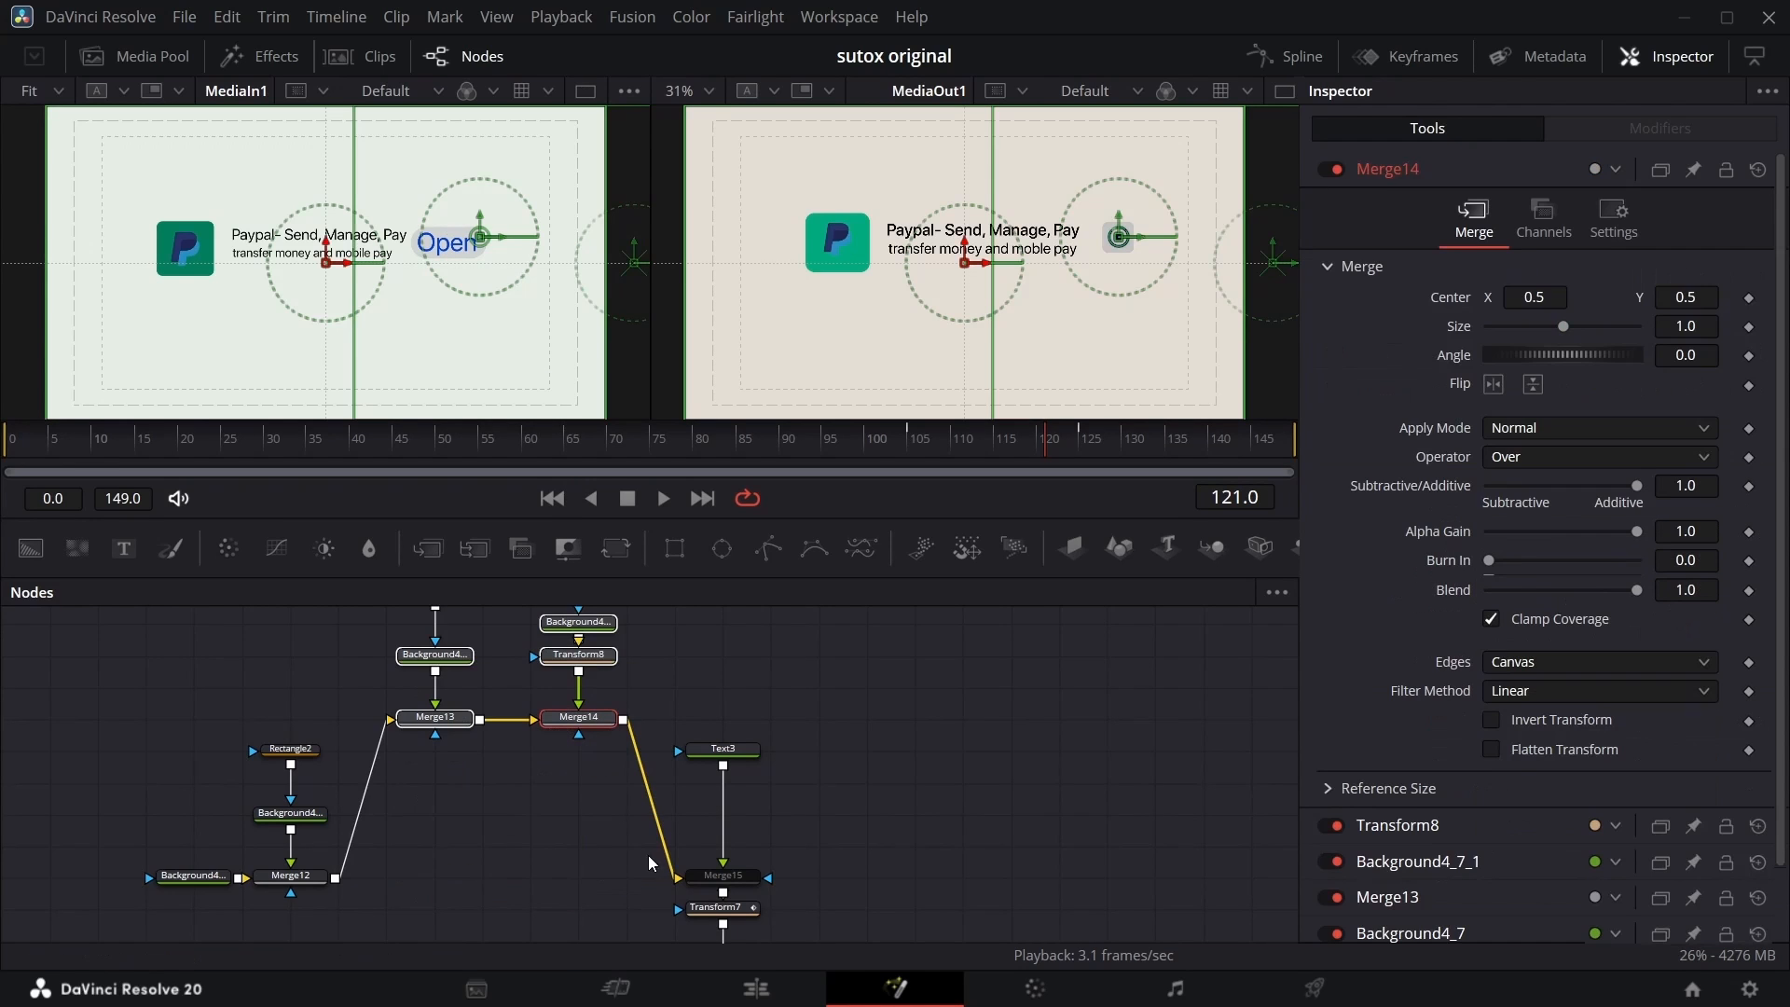
{"action": "left_click_drag", "start_coordinate": [667, 862], "coordinate": [668, 861]}
{"action": "left_click_drag", "start_coordinate": [379, 752], "coordinate": [377, 842]}
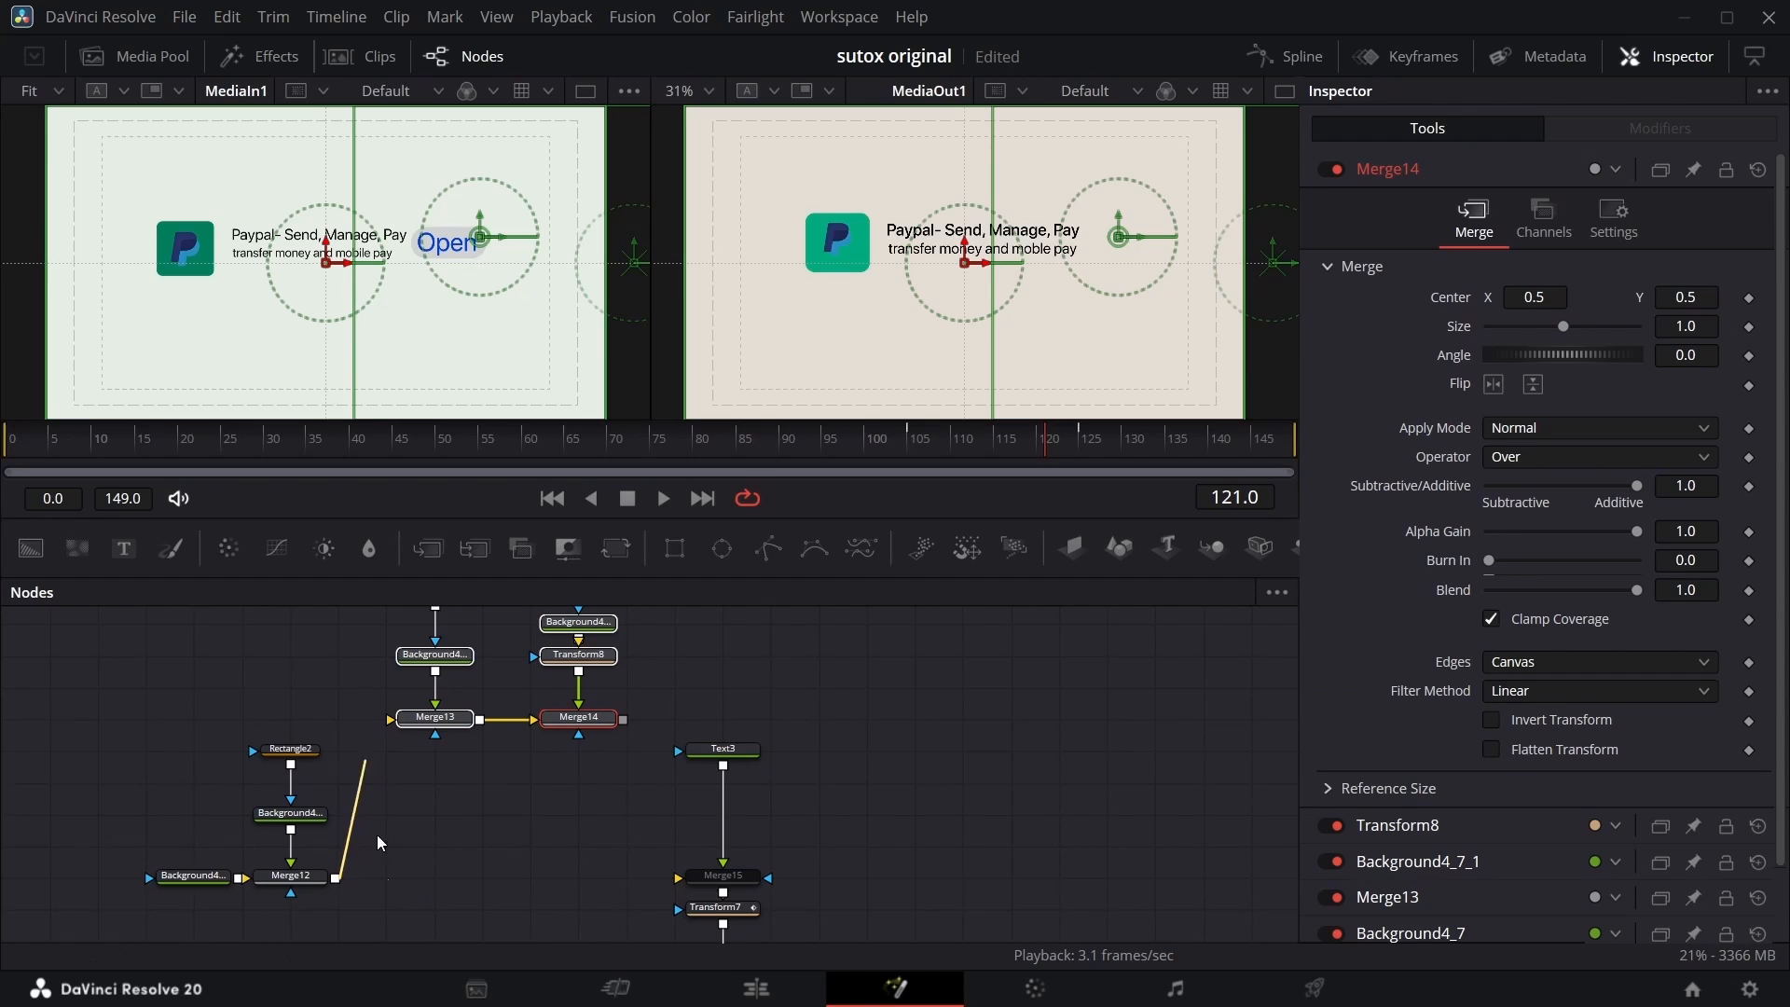
{"action": "key", "text": "ctrl+v"}
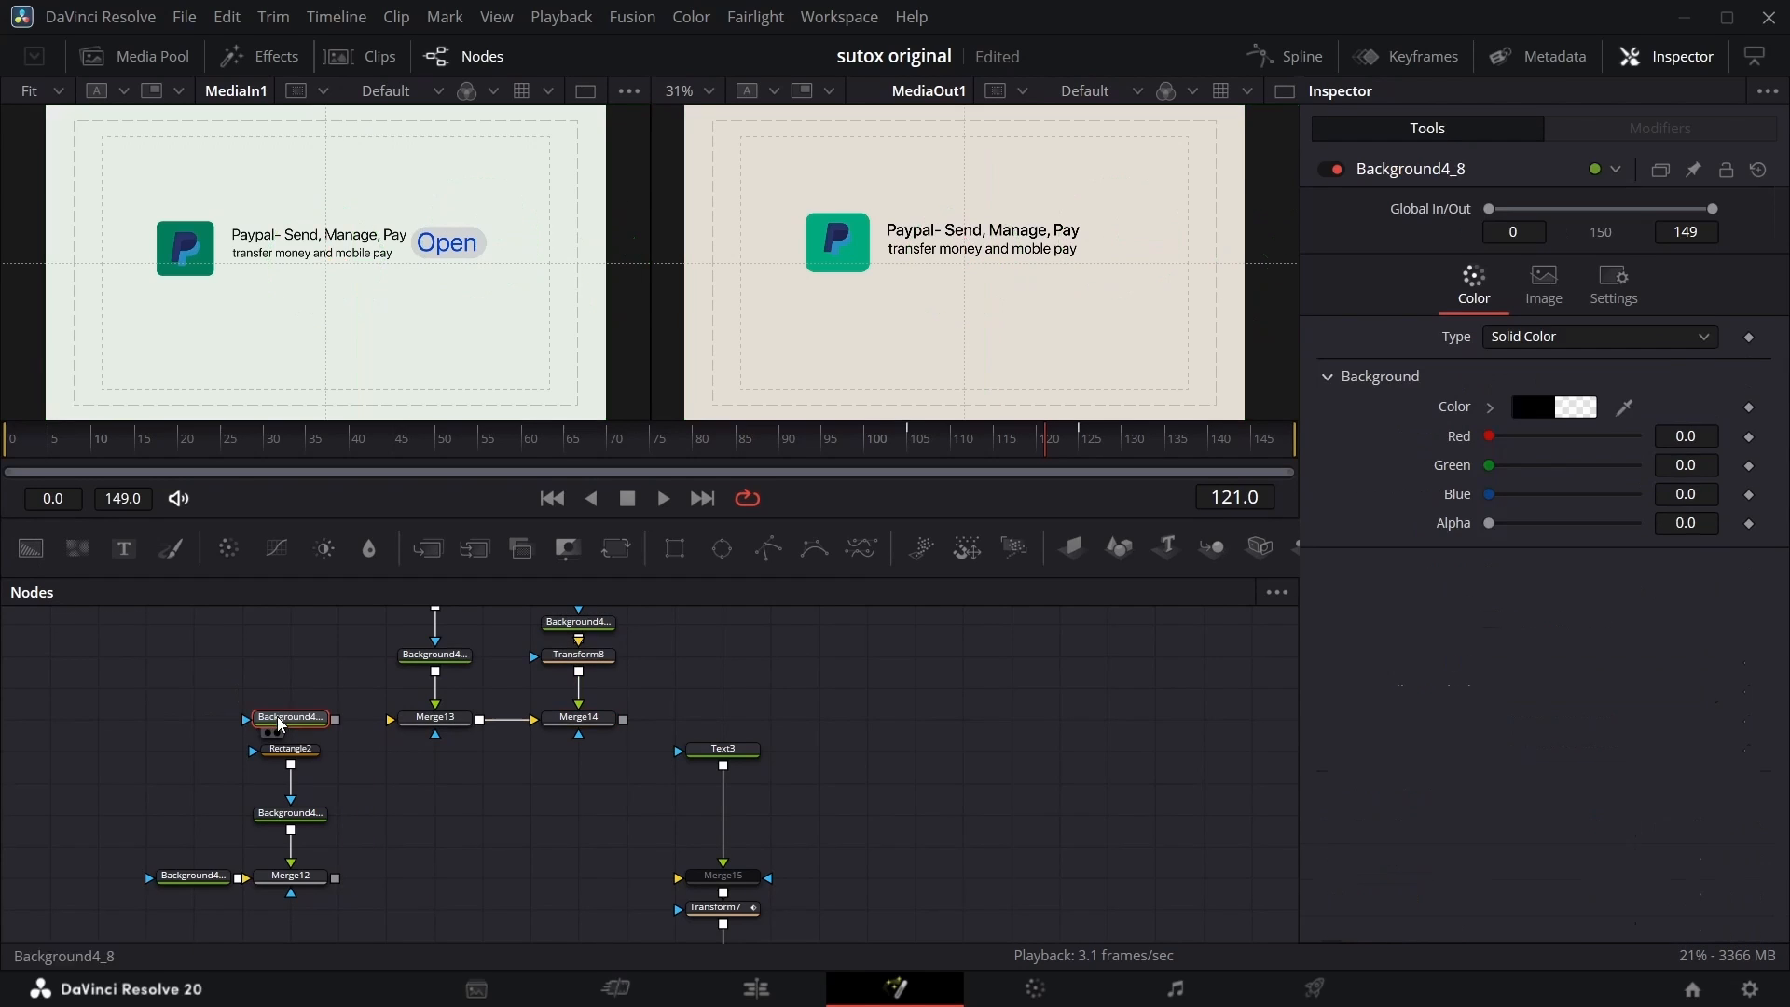
{"action": "left_click_drag", "start_coordinate": [338, 720], "coordinate": [390, 720]}
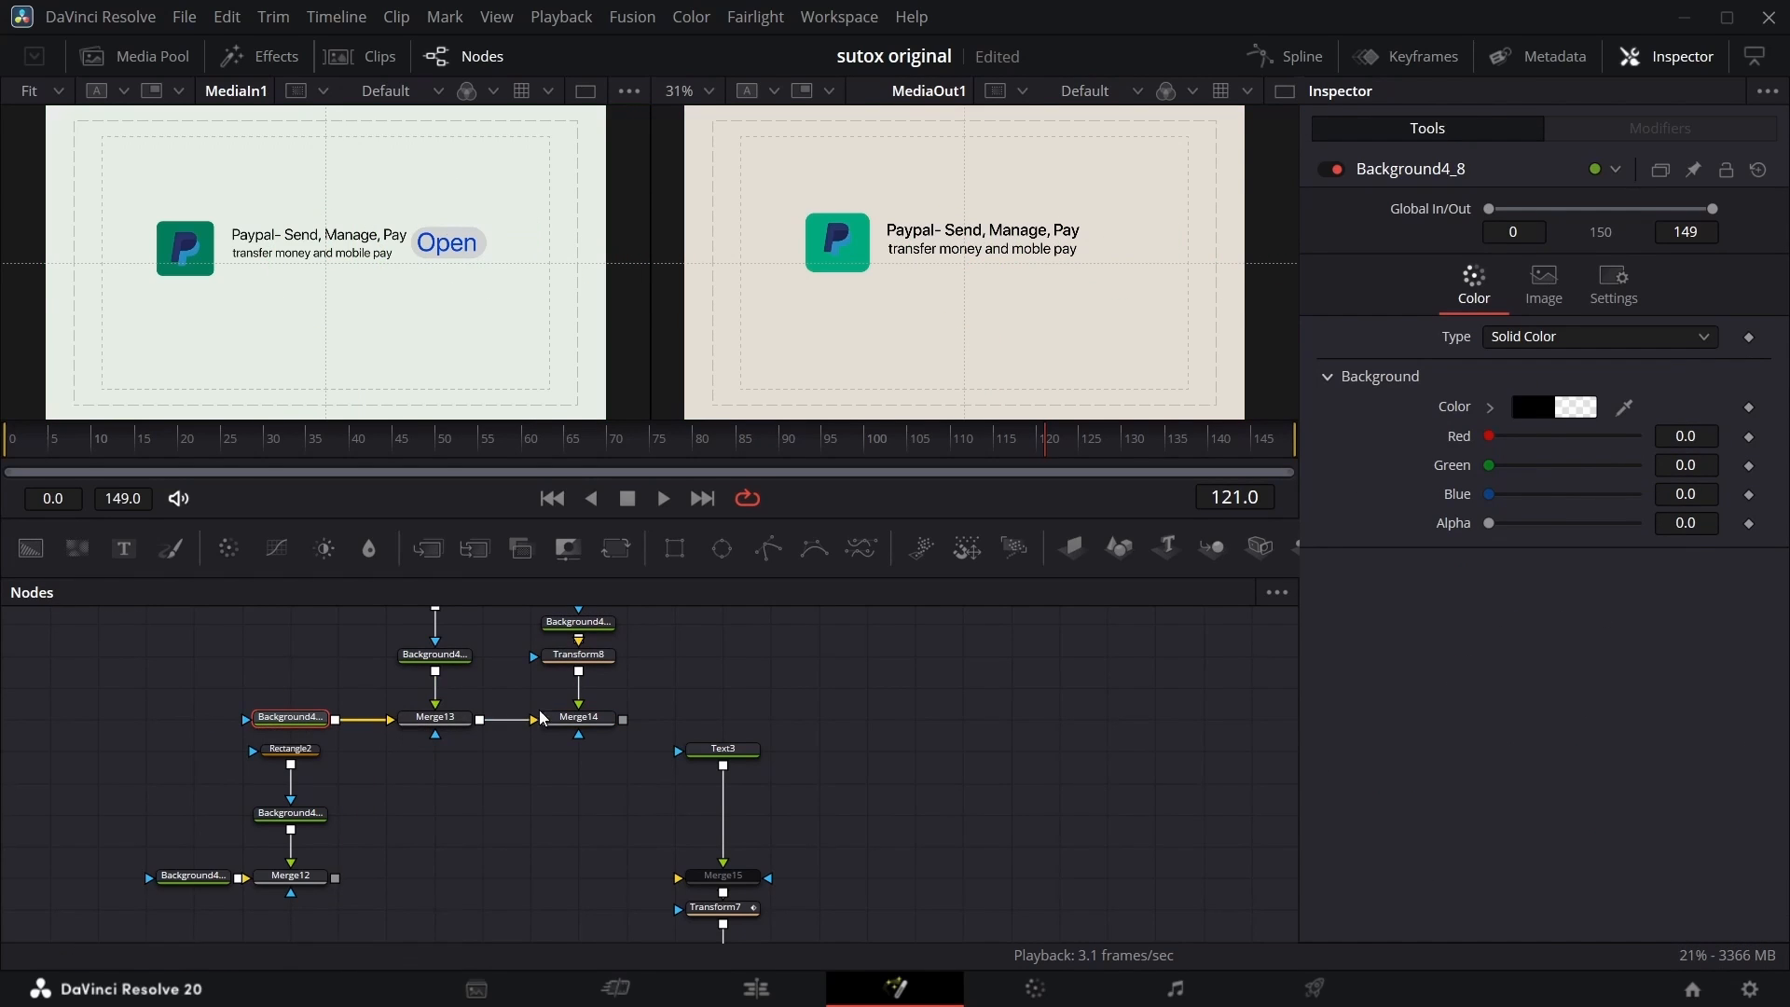
Merge Merge14's output over Merge12's output and feed the resulting merge into Merge15's background input.
{"action": "left_click_drag", "start_coordinate": [622, 720], "coordinate": [338, 881]}
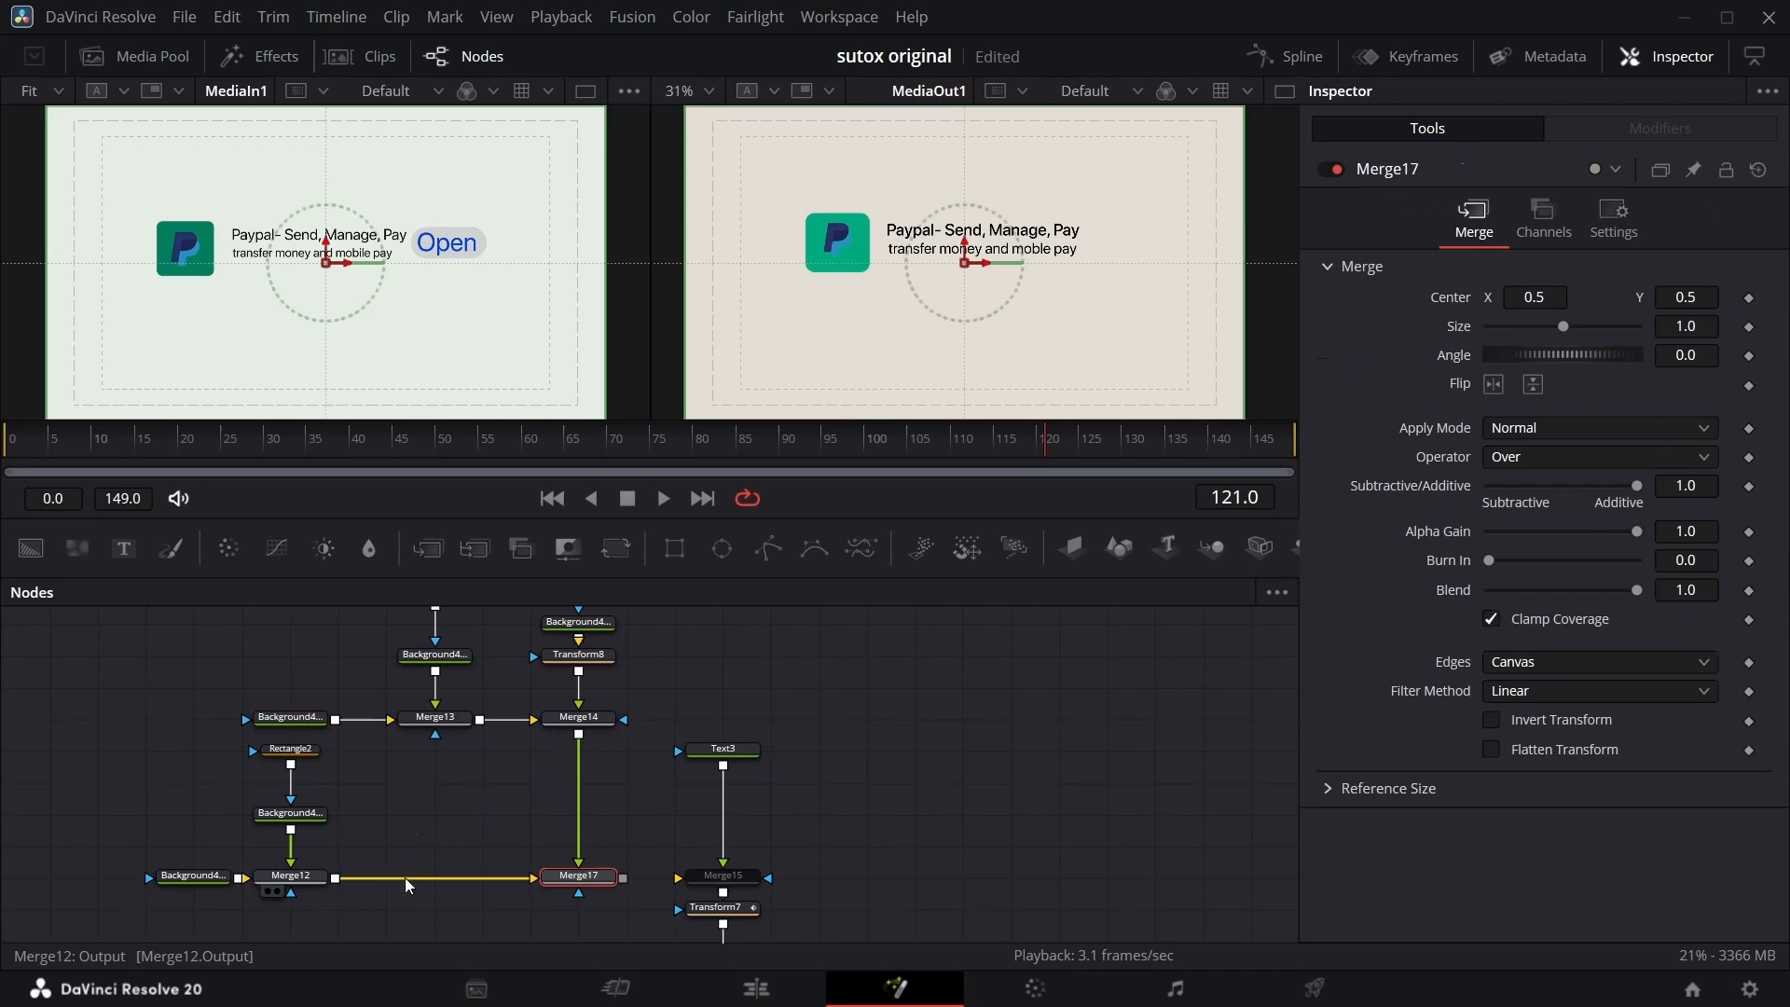
{"action": "left_click_drag", "start_coordinate": [623, 877], "coordinate": [678, 878]}
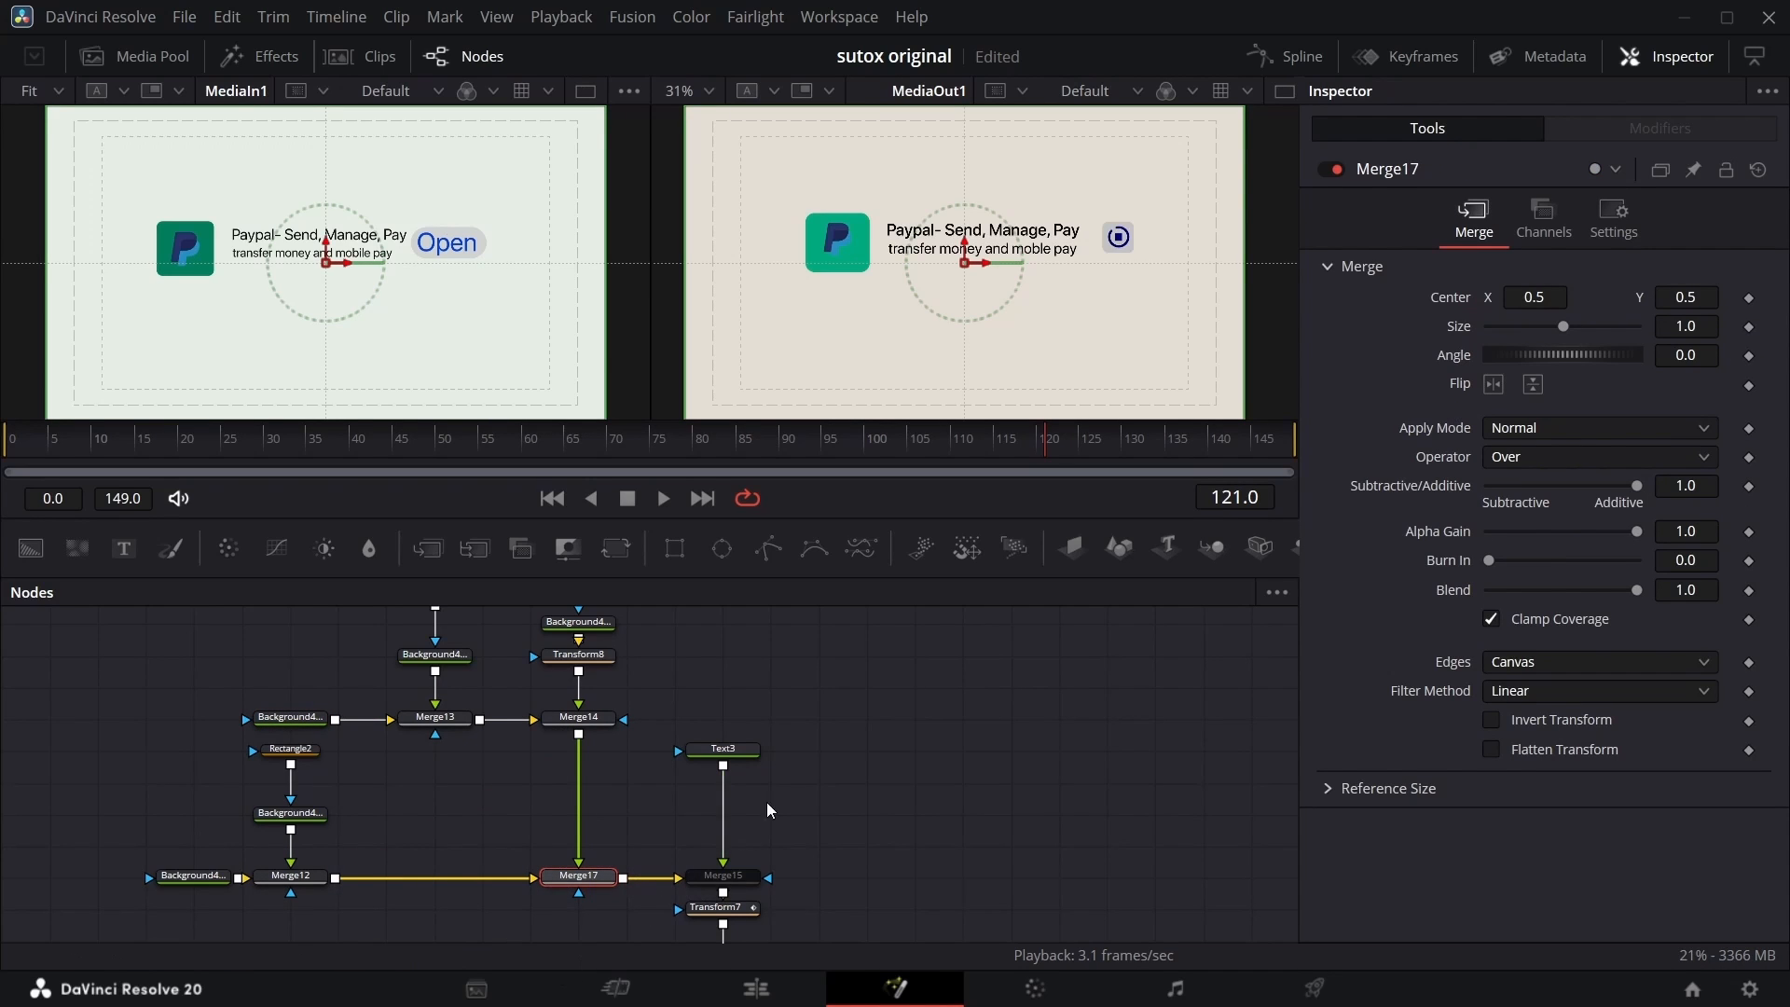
Keyframe Rectangle2's width and corner radius at frame 119, and set them to 0.123505 and 1.0 at frame 120.
{"action": "left_click", "coordinate": [304, 753]}
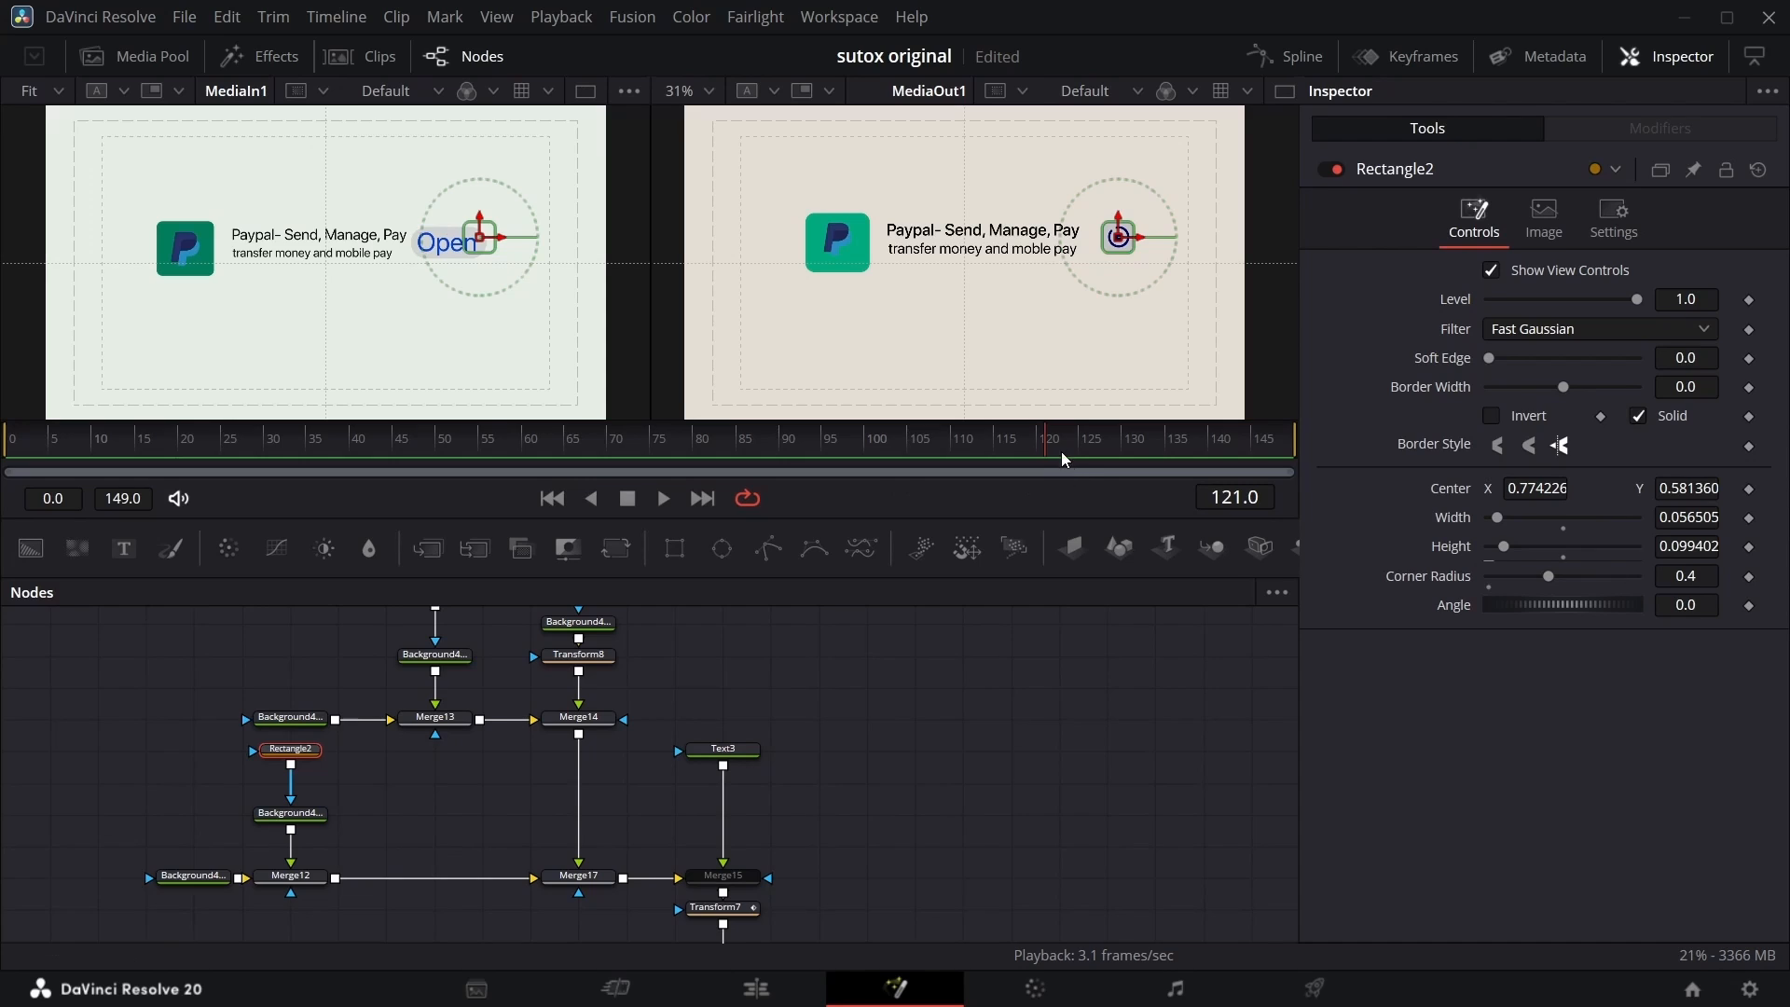
{"action": "left_click_drag", "start_coordinate": [1061, 451], "coordinate": [1010, 462]}
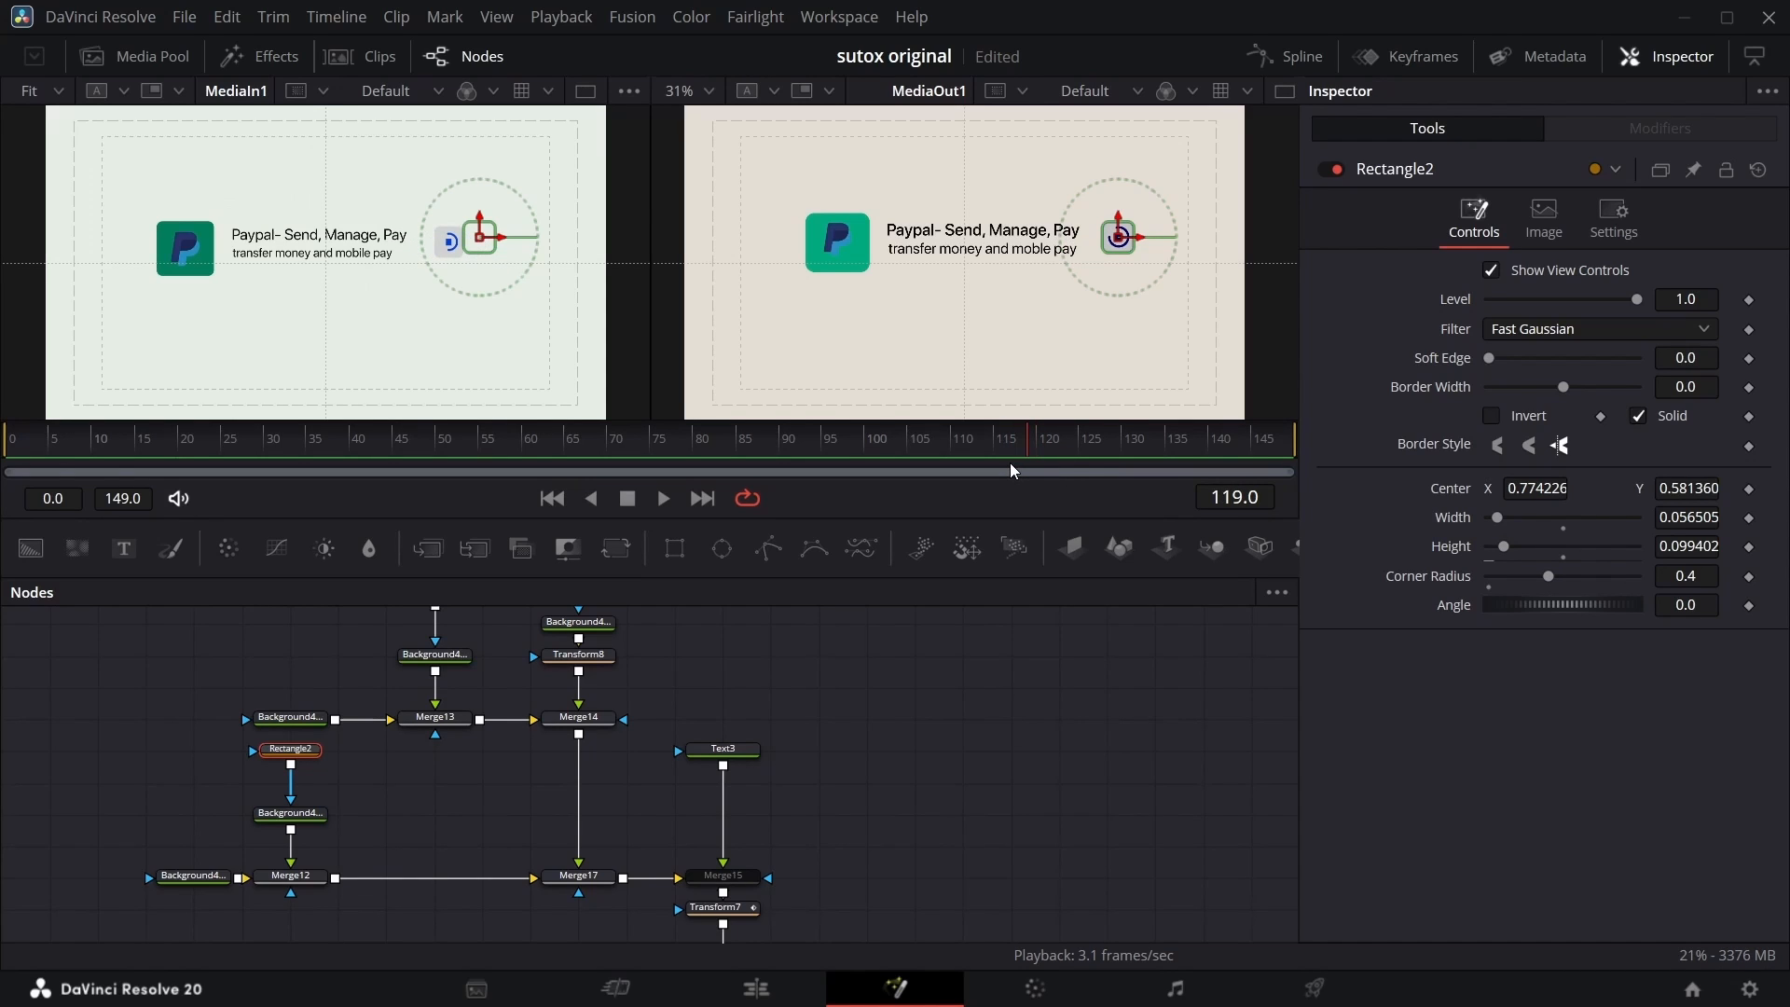
{"action": "left_click", "coordinate": [1750, 518]}
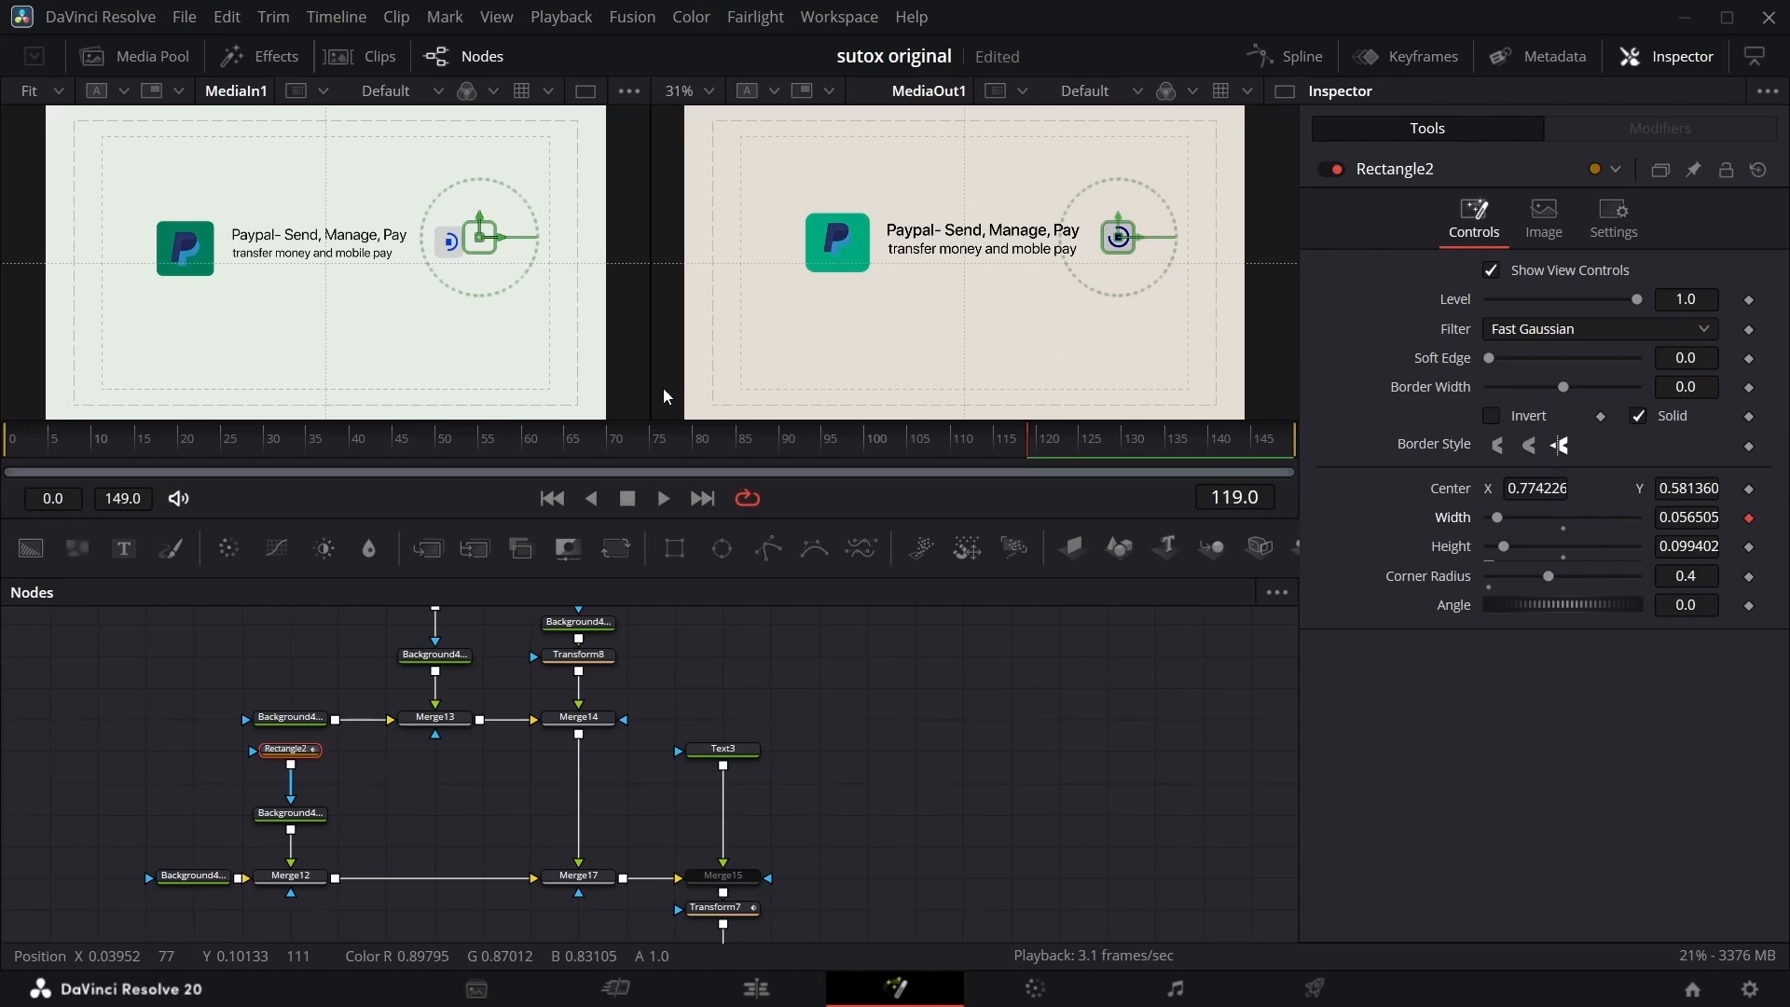
{"action": "left_click", "coordinate": [1749, 576]}
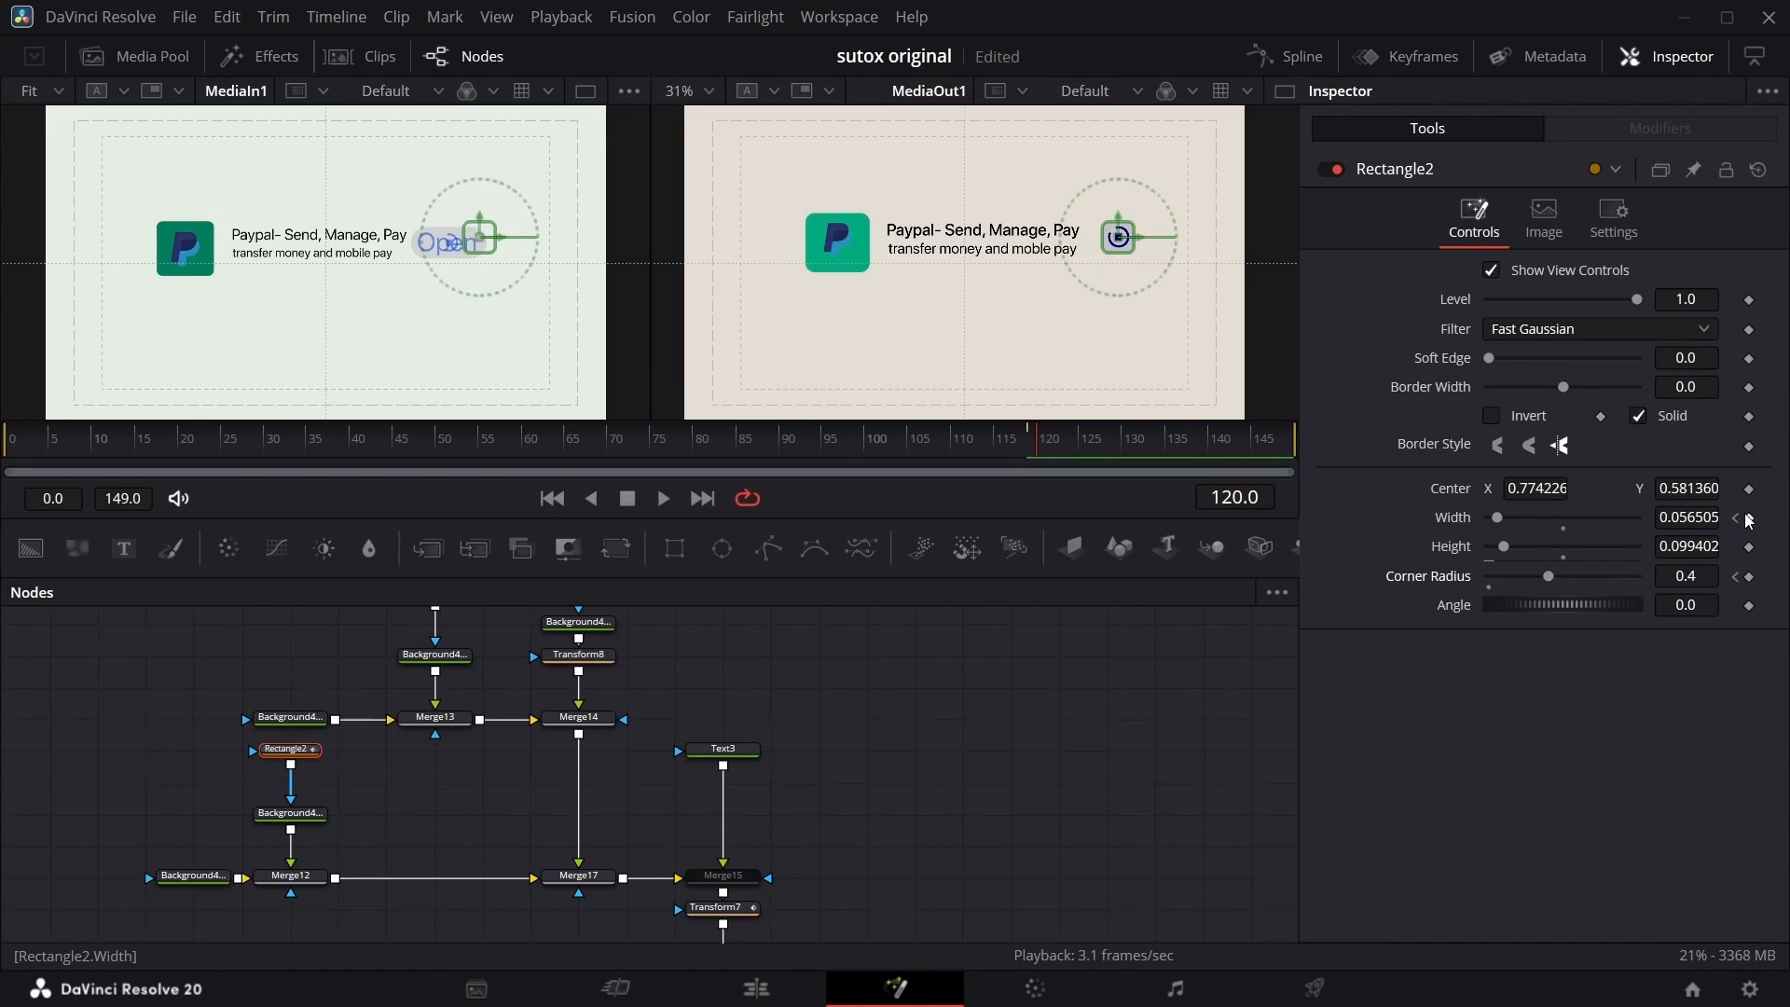
{"action": "left_click", "coordinate": [1750, 578]}
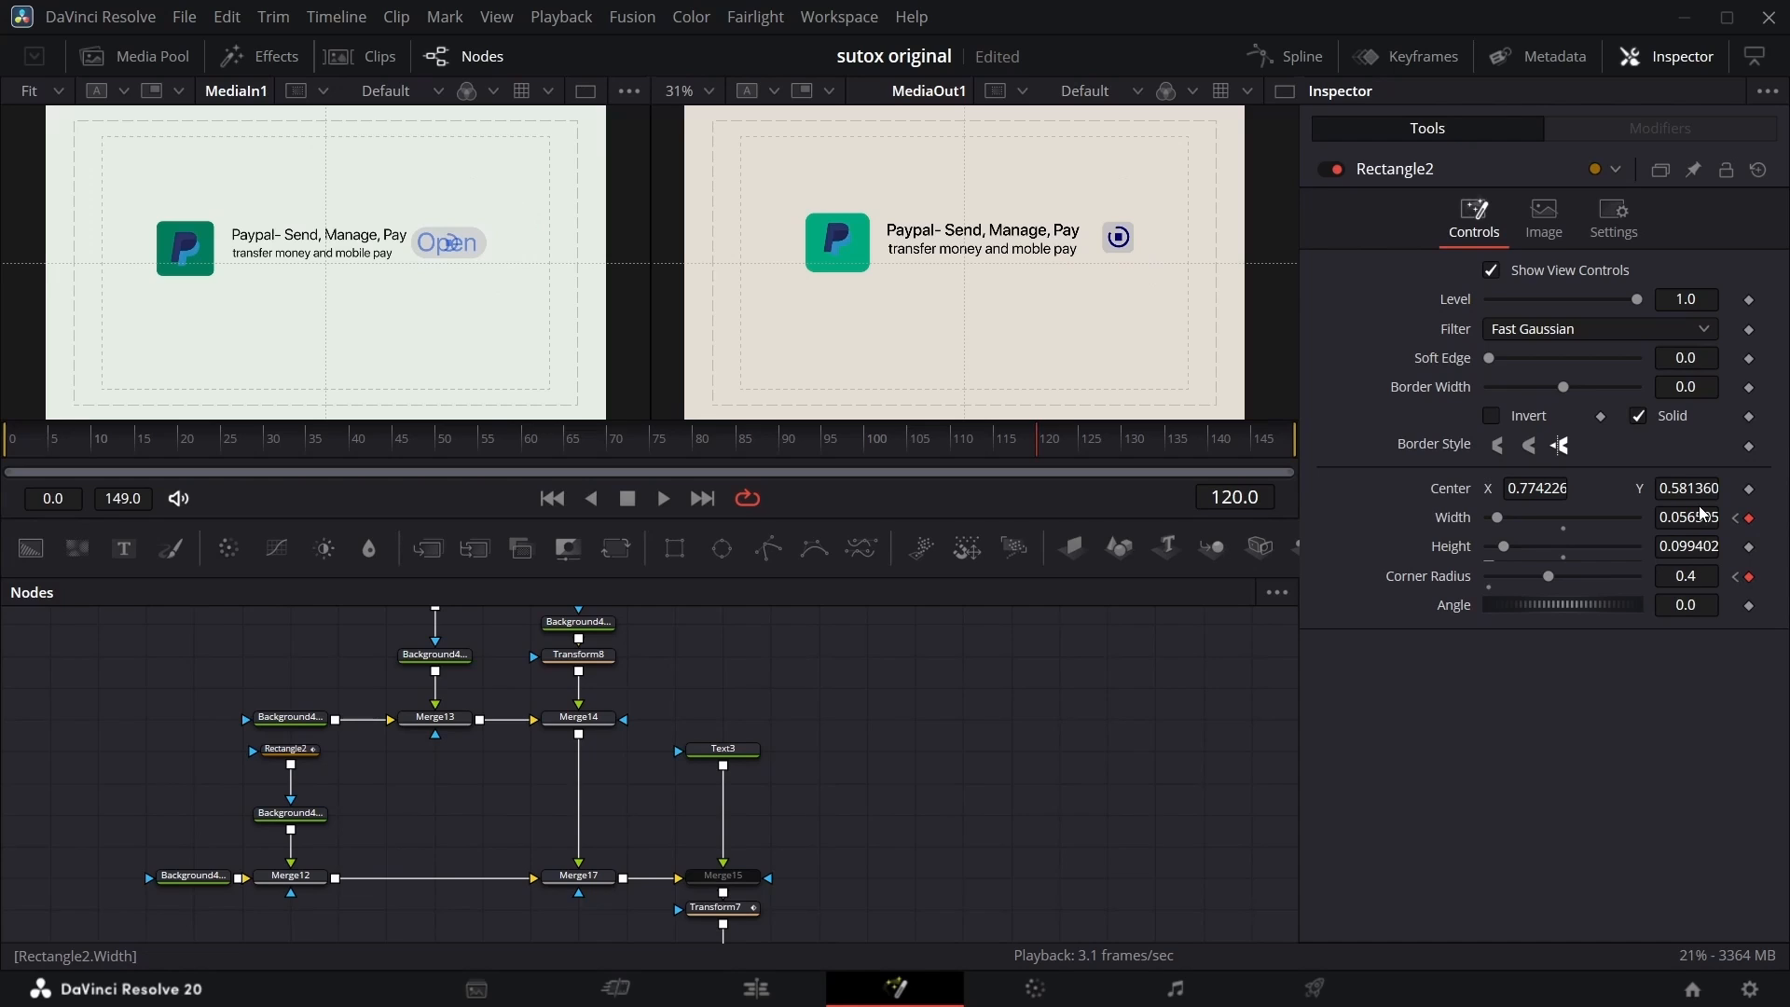
{"action": "scroll", "coordinate": [1687, 514], "scroll_direction": "up", "scroll_amount": 5}
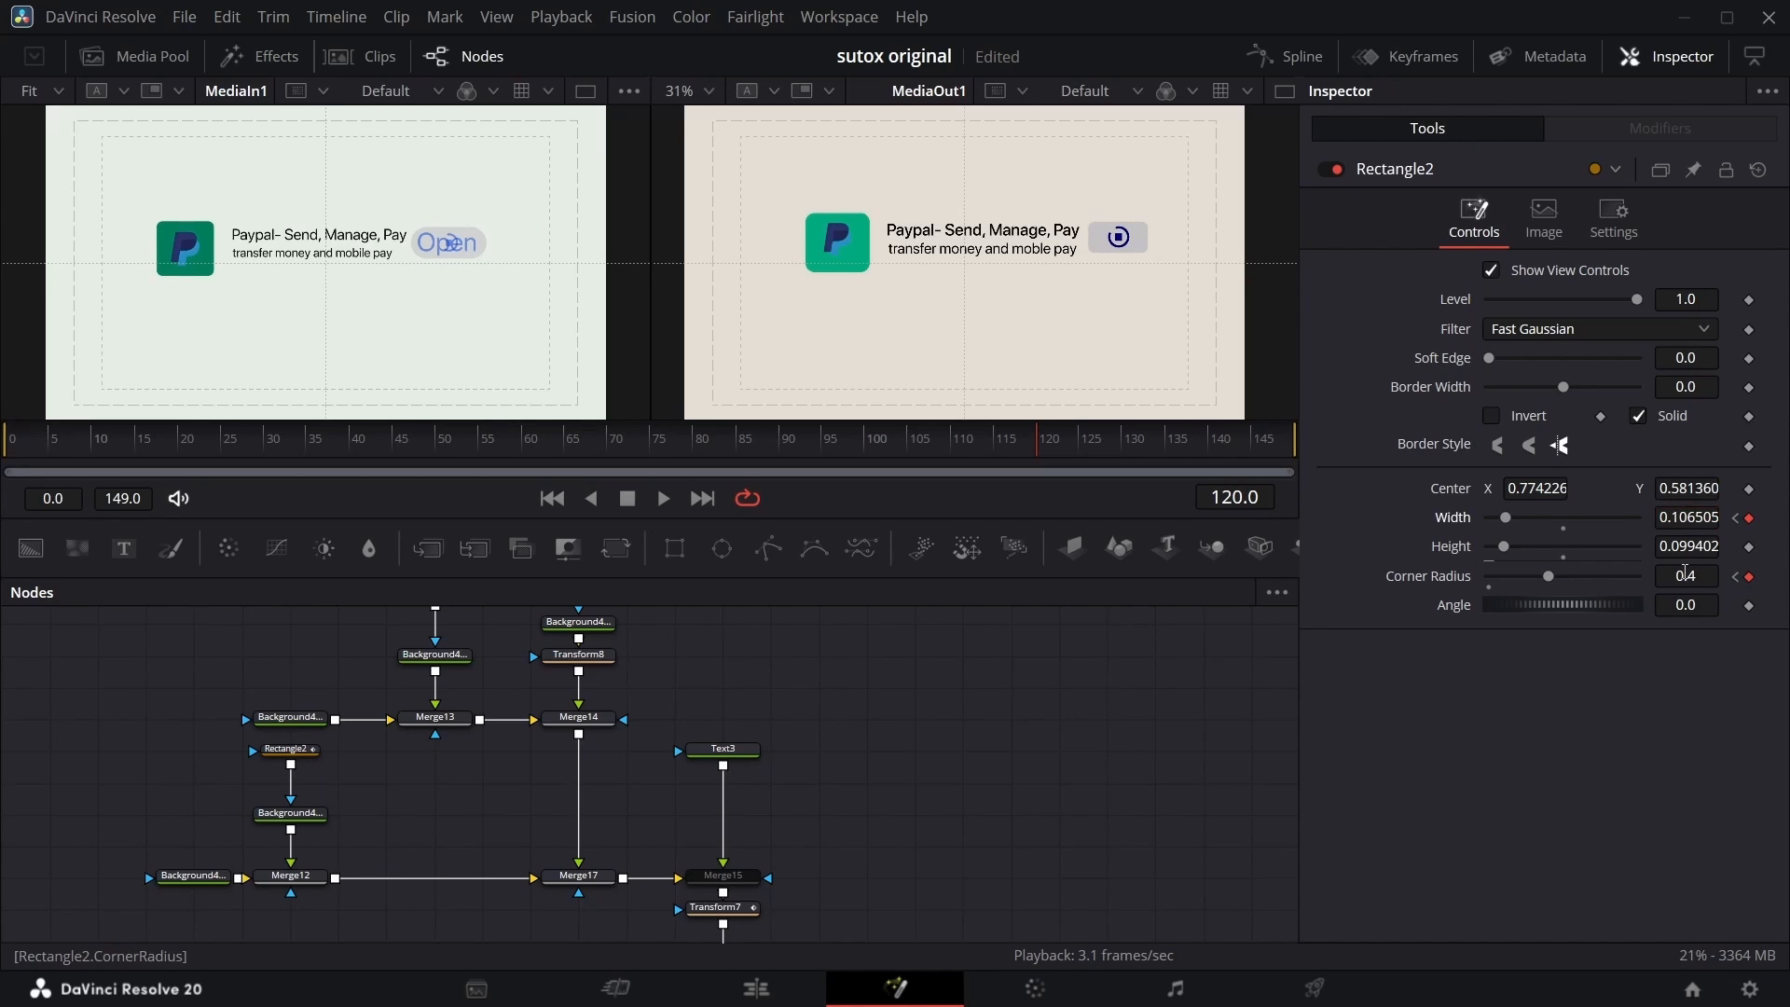
{"action": "scroll", "coordinate": [1686, 576], "scroll_direction": "up", "scroll_amount": 2}
{"action": "scroll", "coordinate": [1684, 573], "scroll_direction": "up", "scroll_amount": 10}
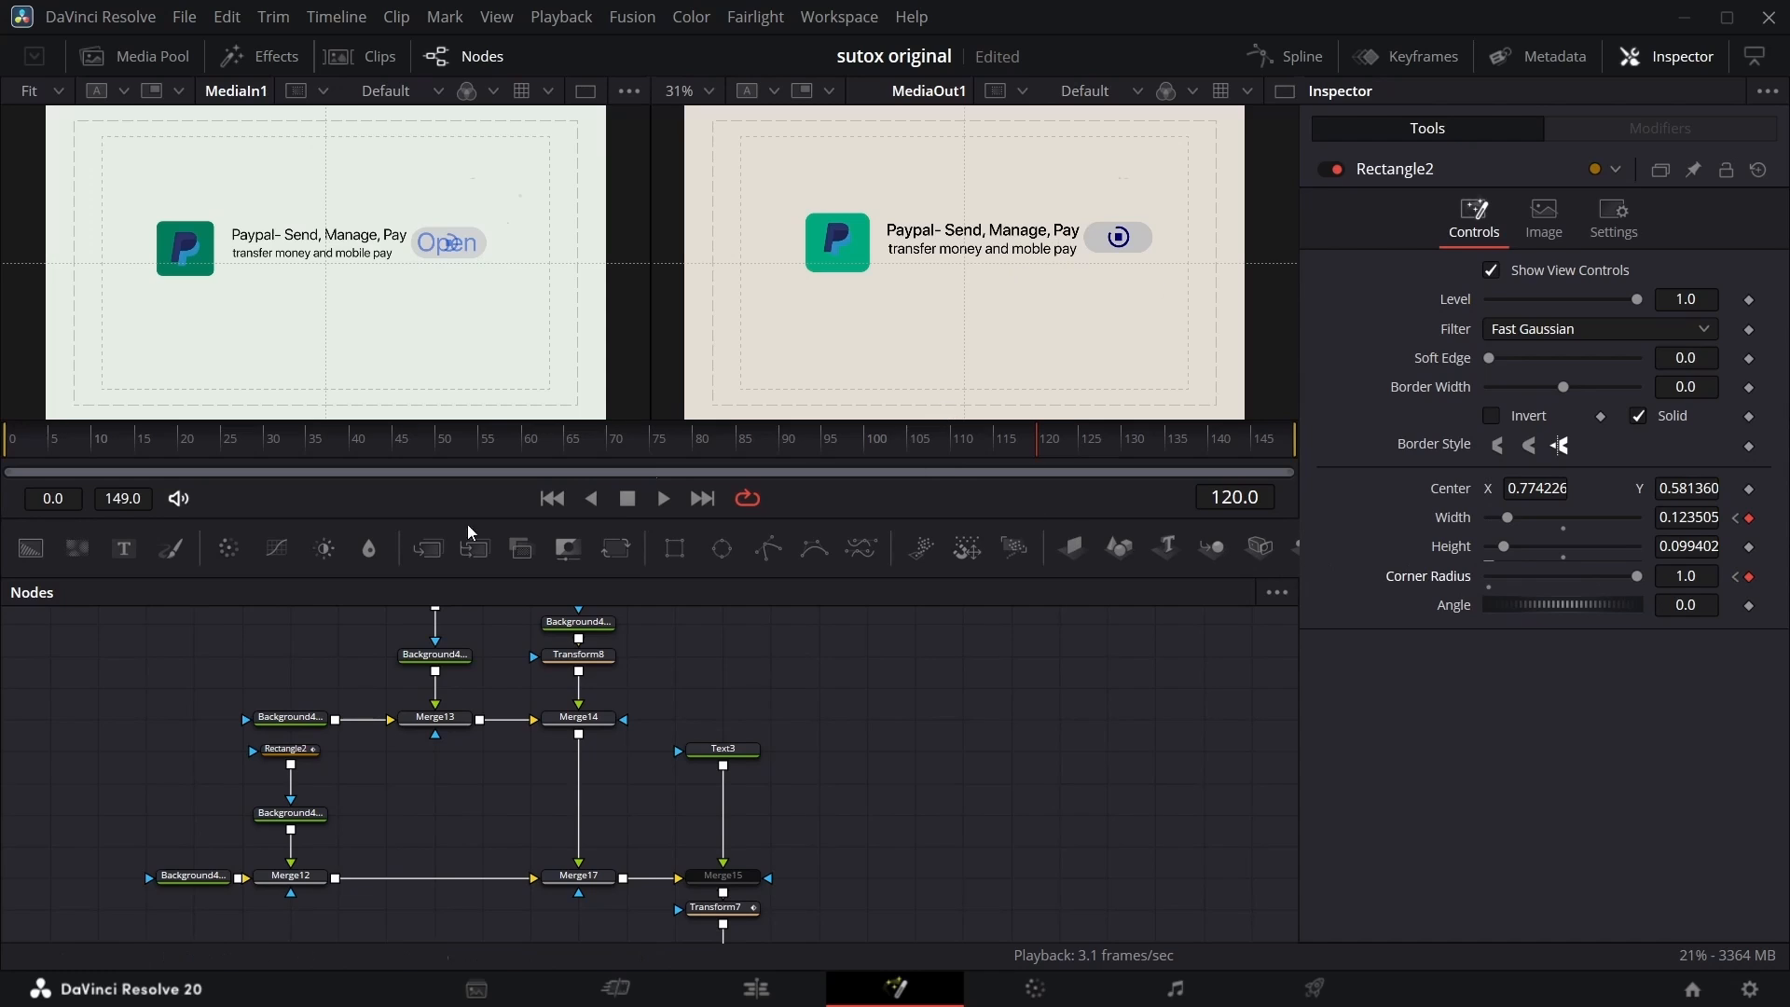
Apply stepped interpolation to Rectangle2's width and corner radius curves so the button shape switches instantly.
{"action": "left_click", "coordinate": [290, 749]}
{"action": "left_click", "coordinate": [1298, 53]}
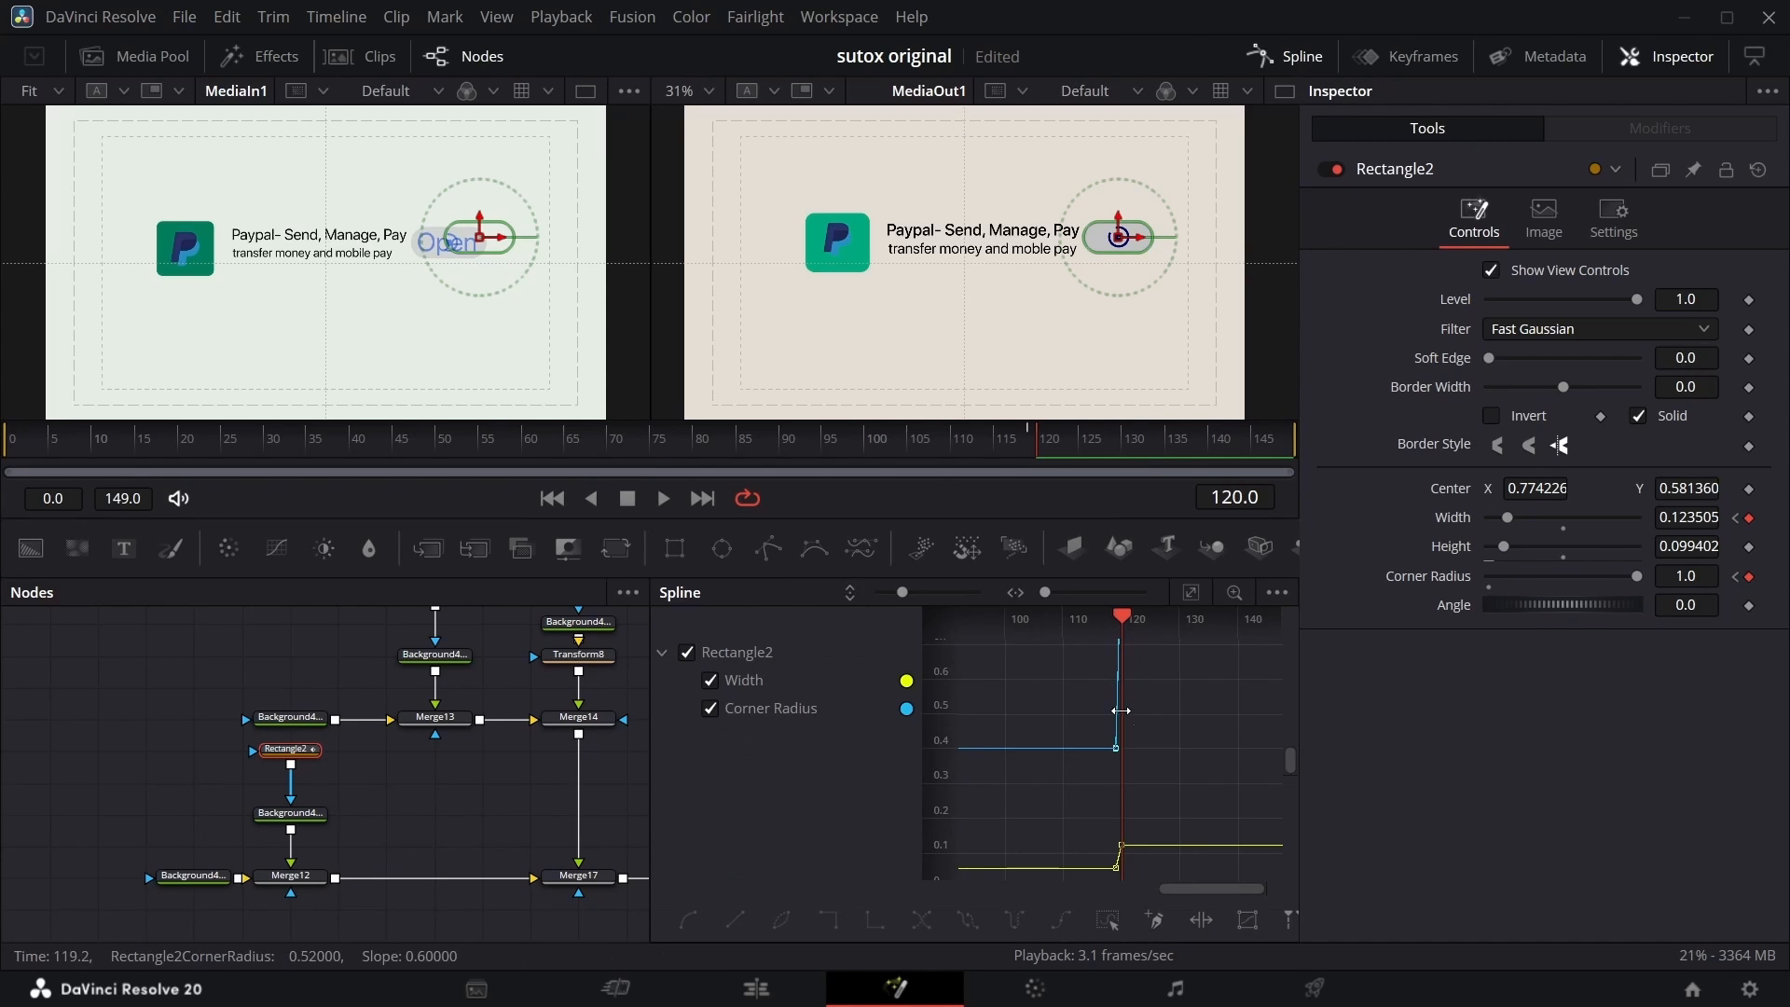
{"action": "left_click", "coordinate": [1192, 593]}
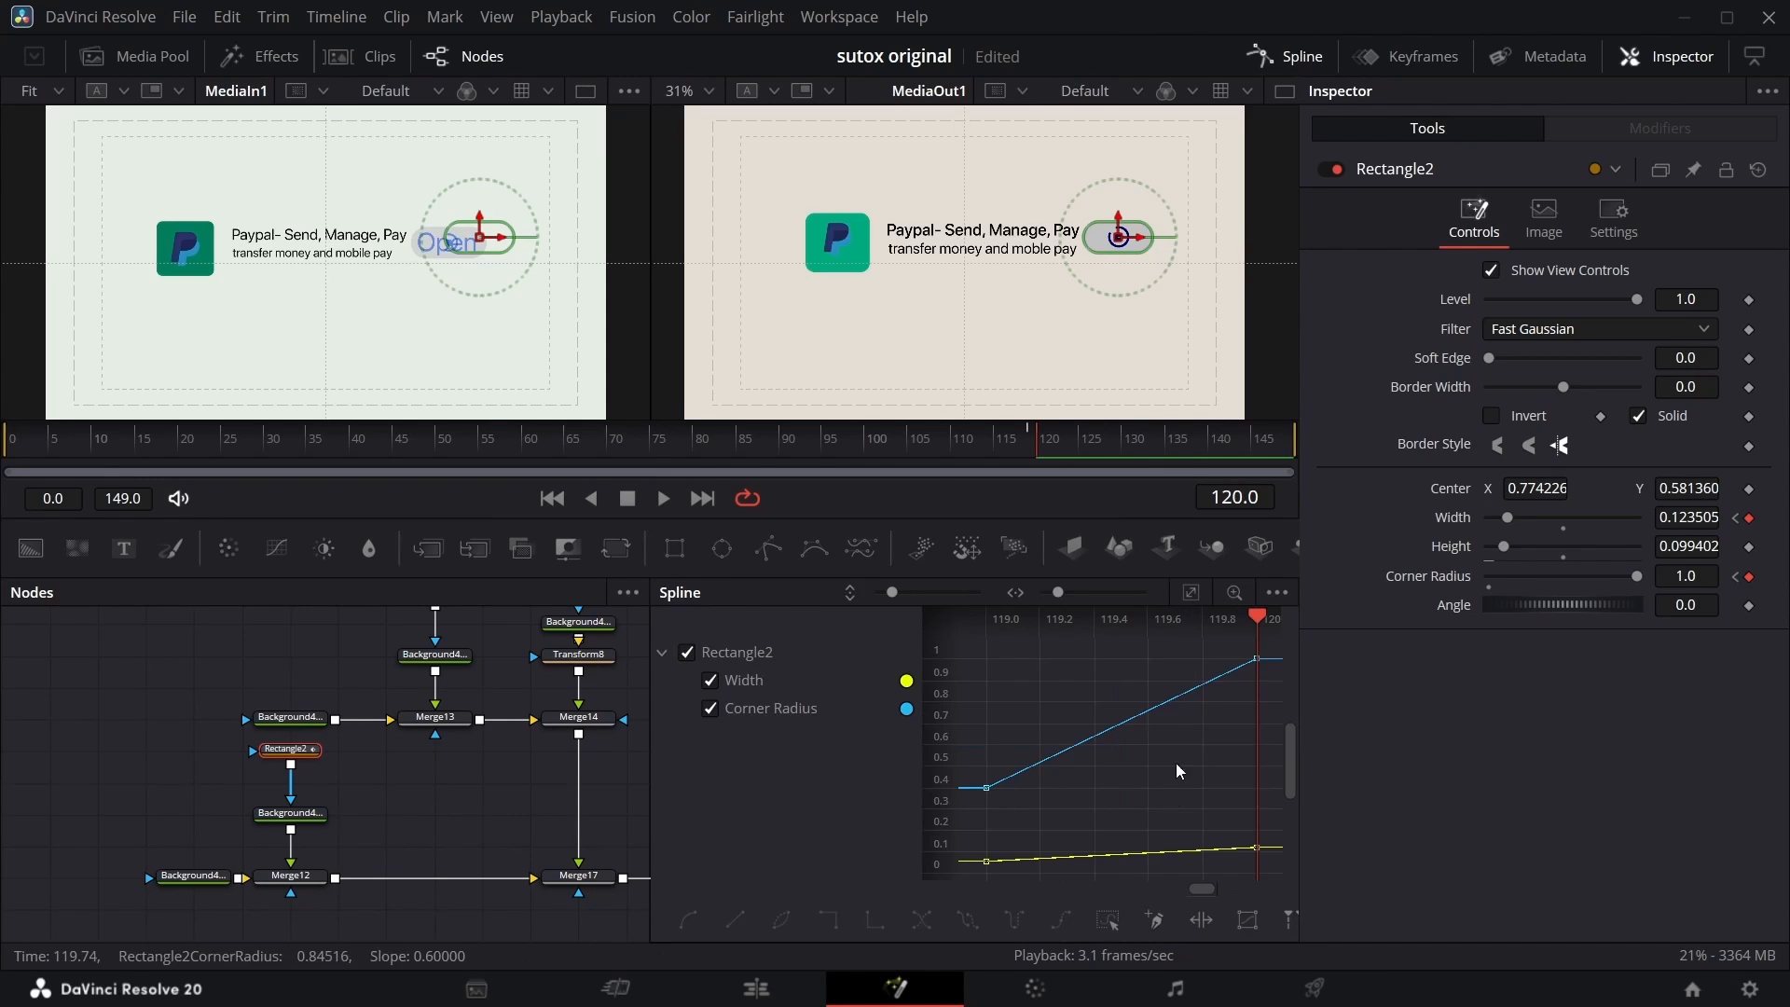
{"action": "left_click", "coordinate": [1102, 923]}
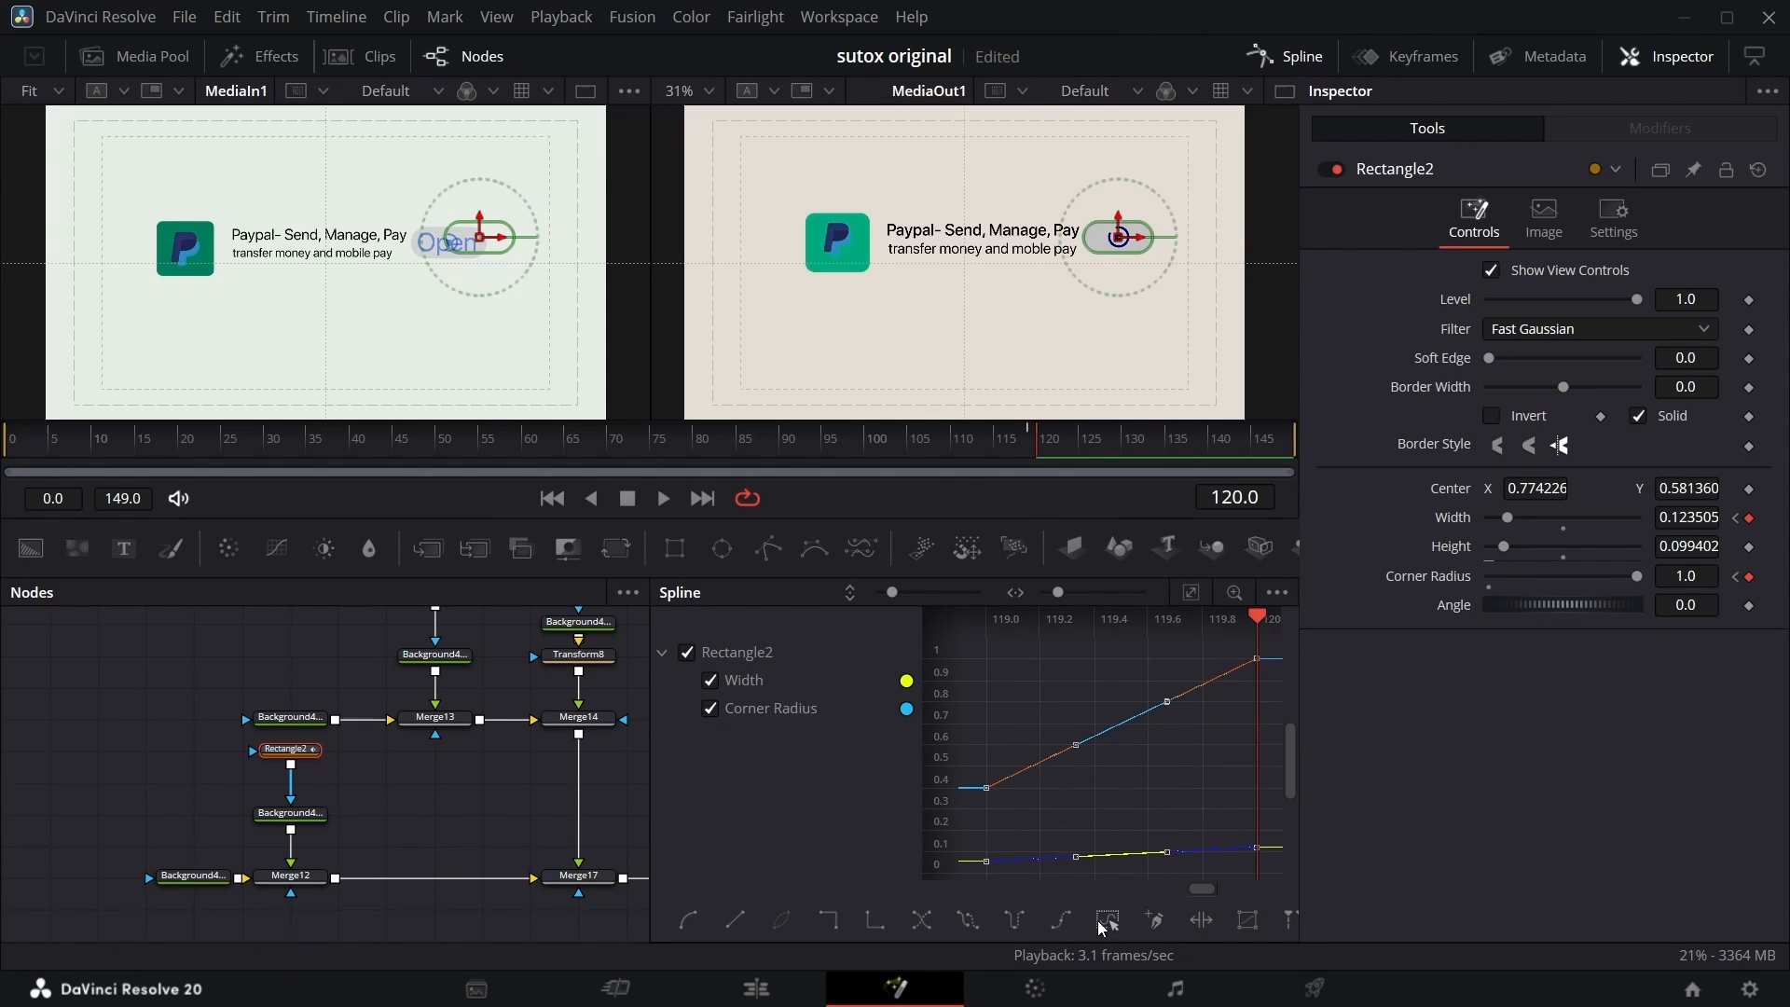
{"action": "left_click", "coordinate": [872, 921]}
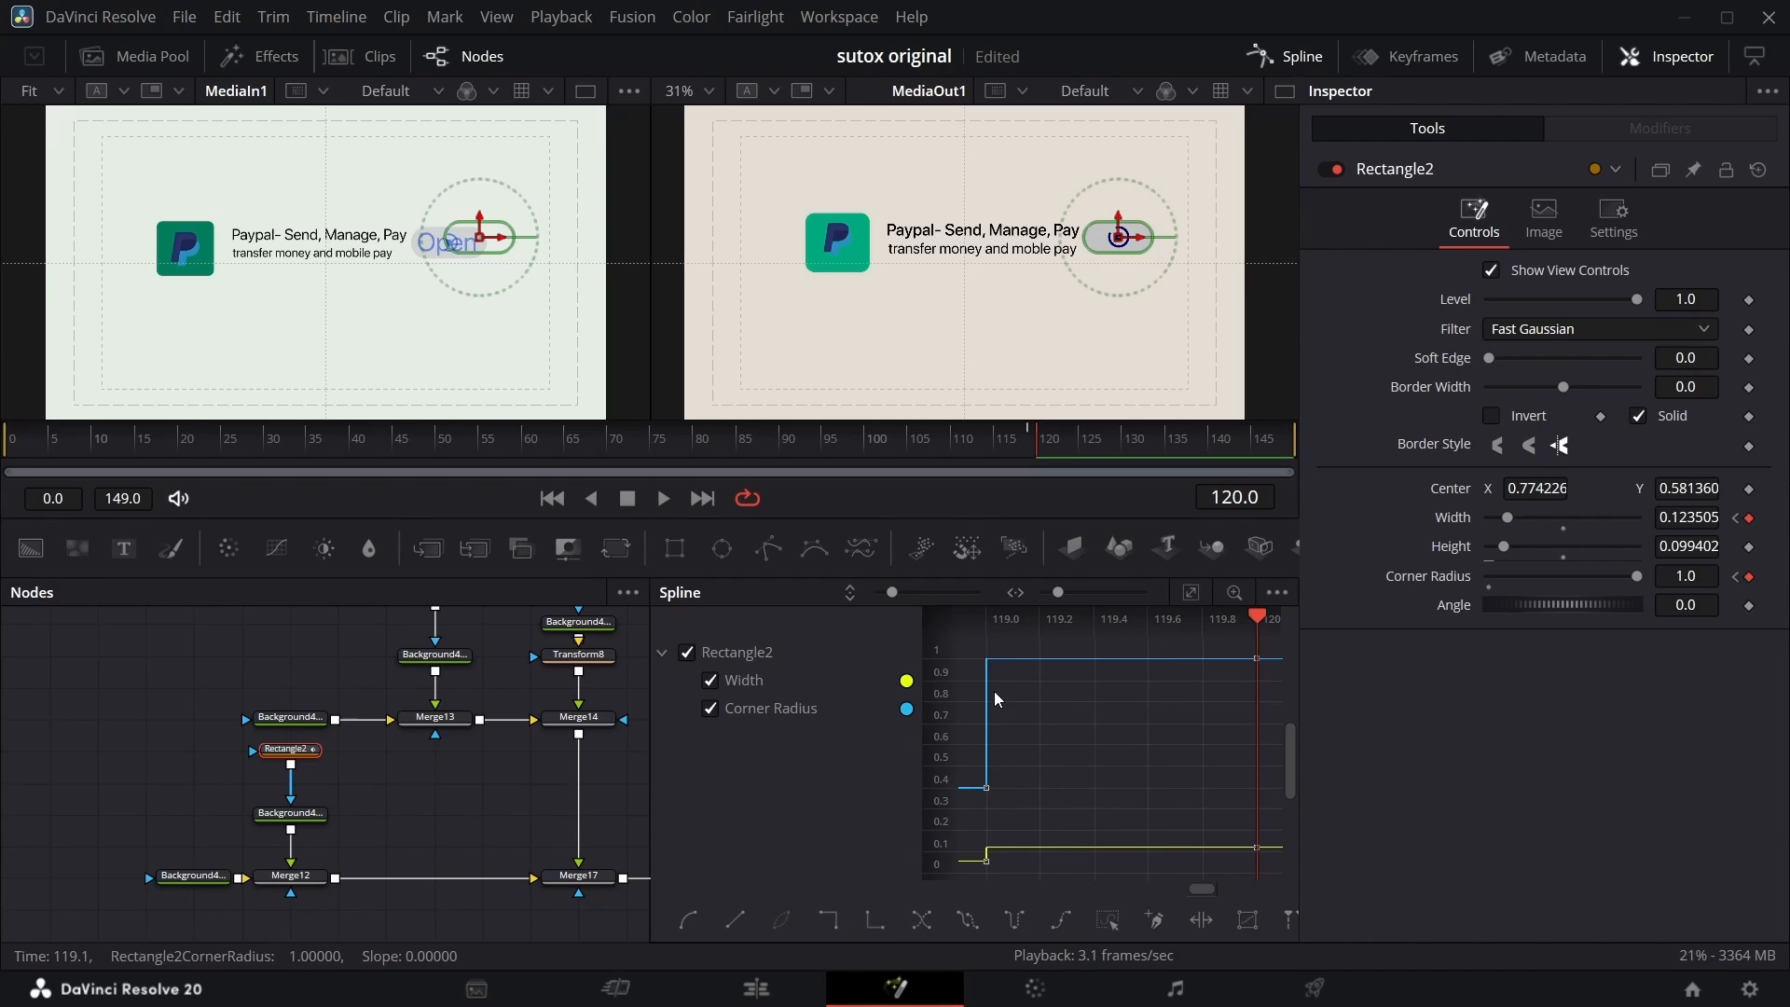
{"action": "left_click", "coordinate": [1318, 64]}
Keyframe Merge17's blend at 1.0 on frame 119 and 0.0 on frame 121 to fade out the loading ring.
{"action": "mouse_move", "coordinate": [1017, 451]}
{"action": "left_mouse_down"}
{"action": "mouse_move", "coordinate": [1049, 449]}
{"action": "mouse_move", "coordinate": [1027, 440]}
{"action": "left_mouse_up"}
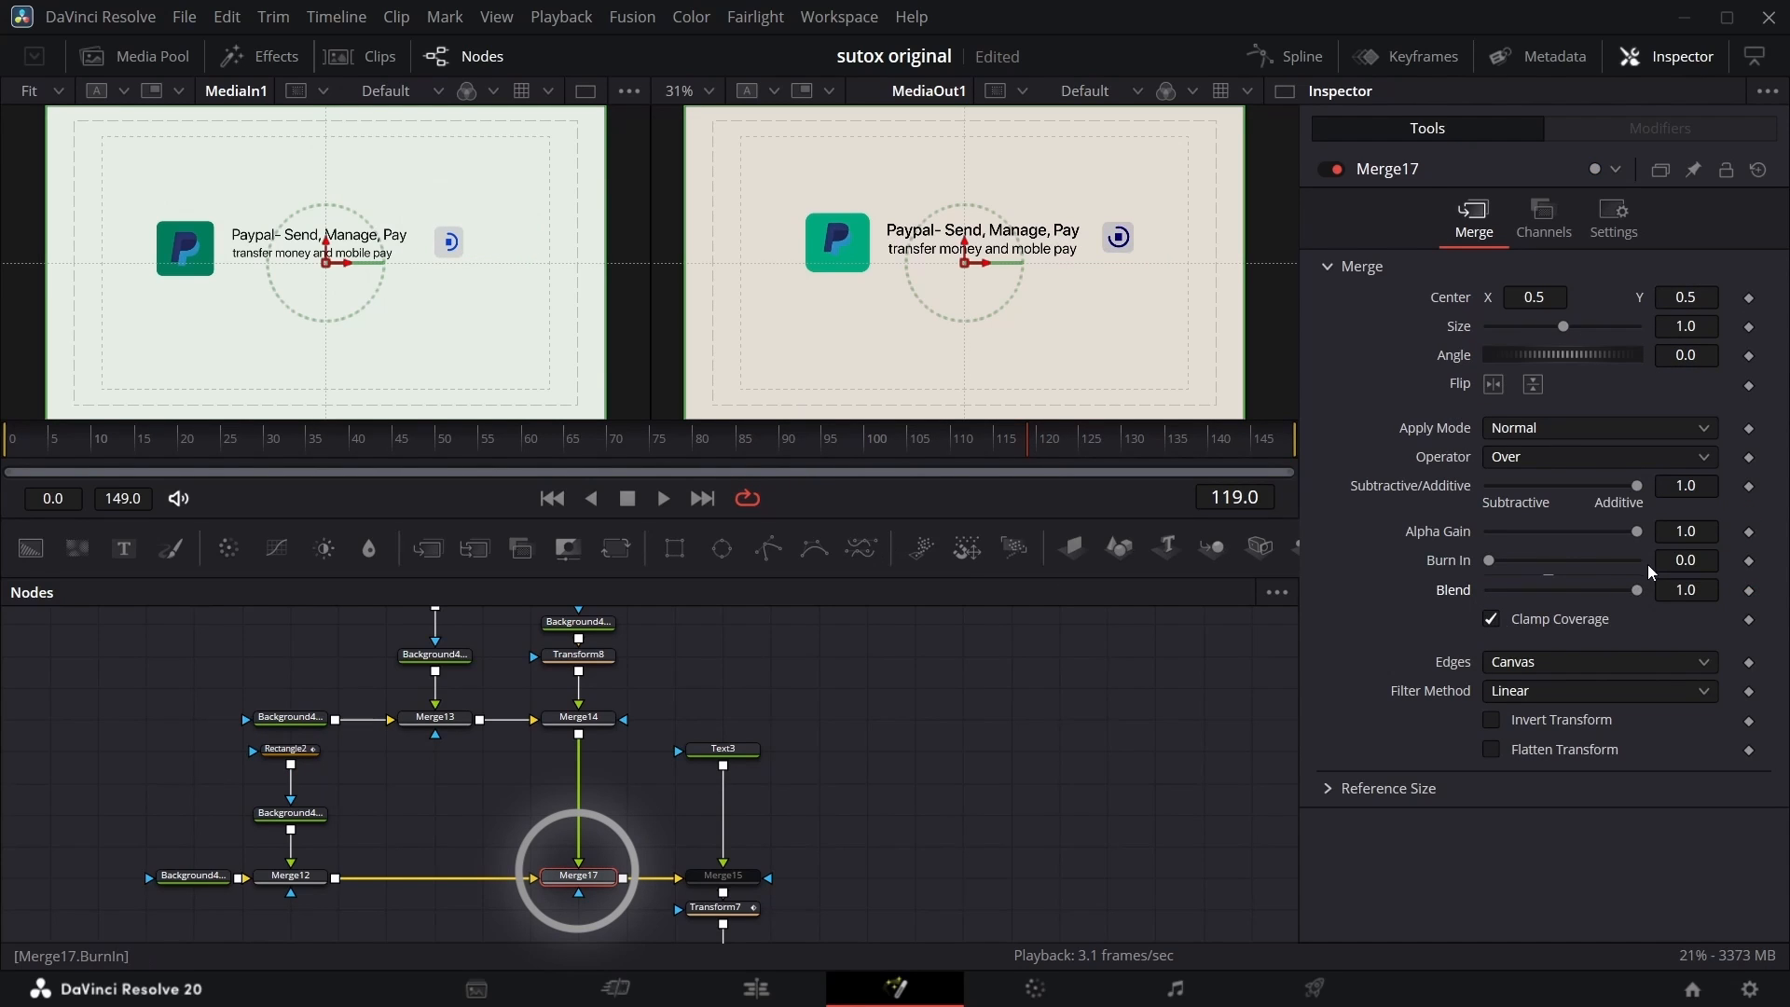
{"action": "left_click", "coordinate": [1749, 592]}
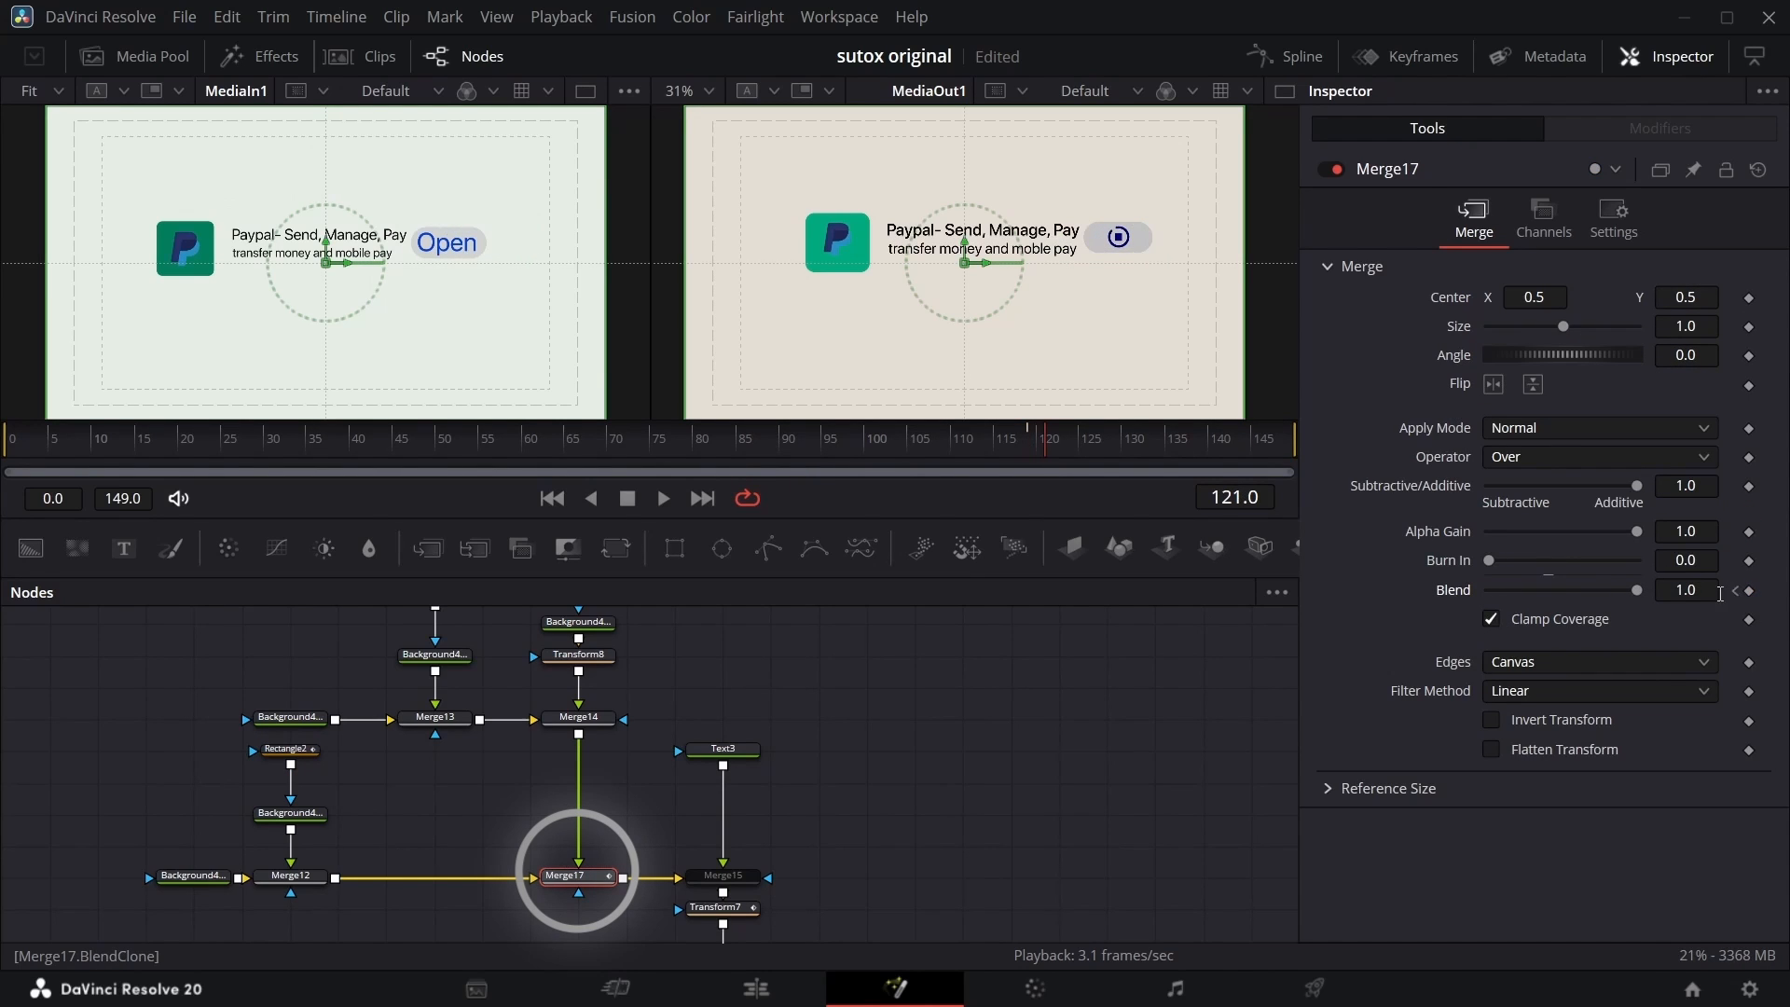
{"action": "left_click_drag", "start_coordinate": [1630, 595], "coordinate": [1258, 616]}
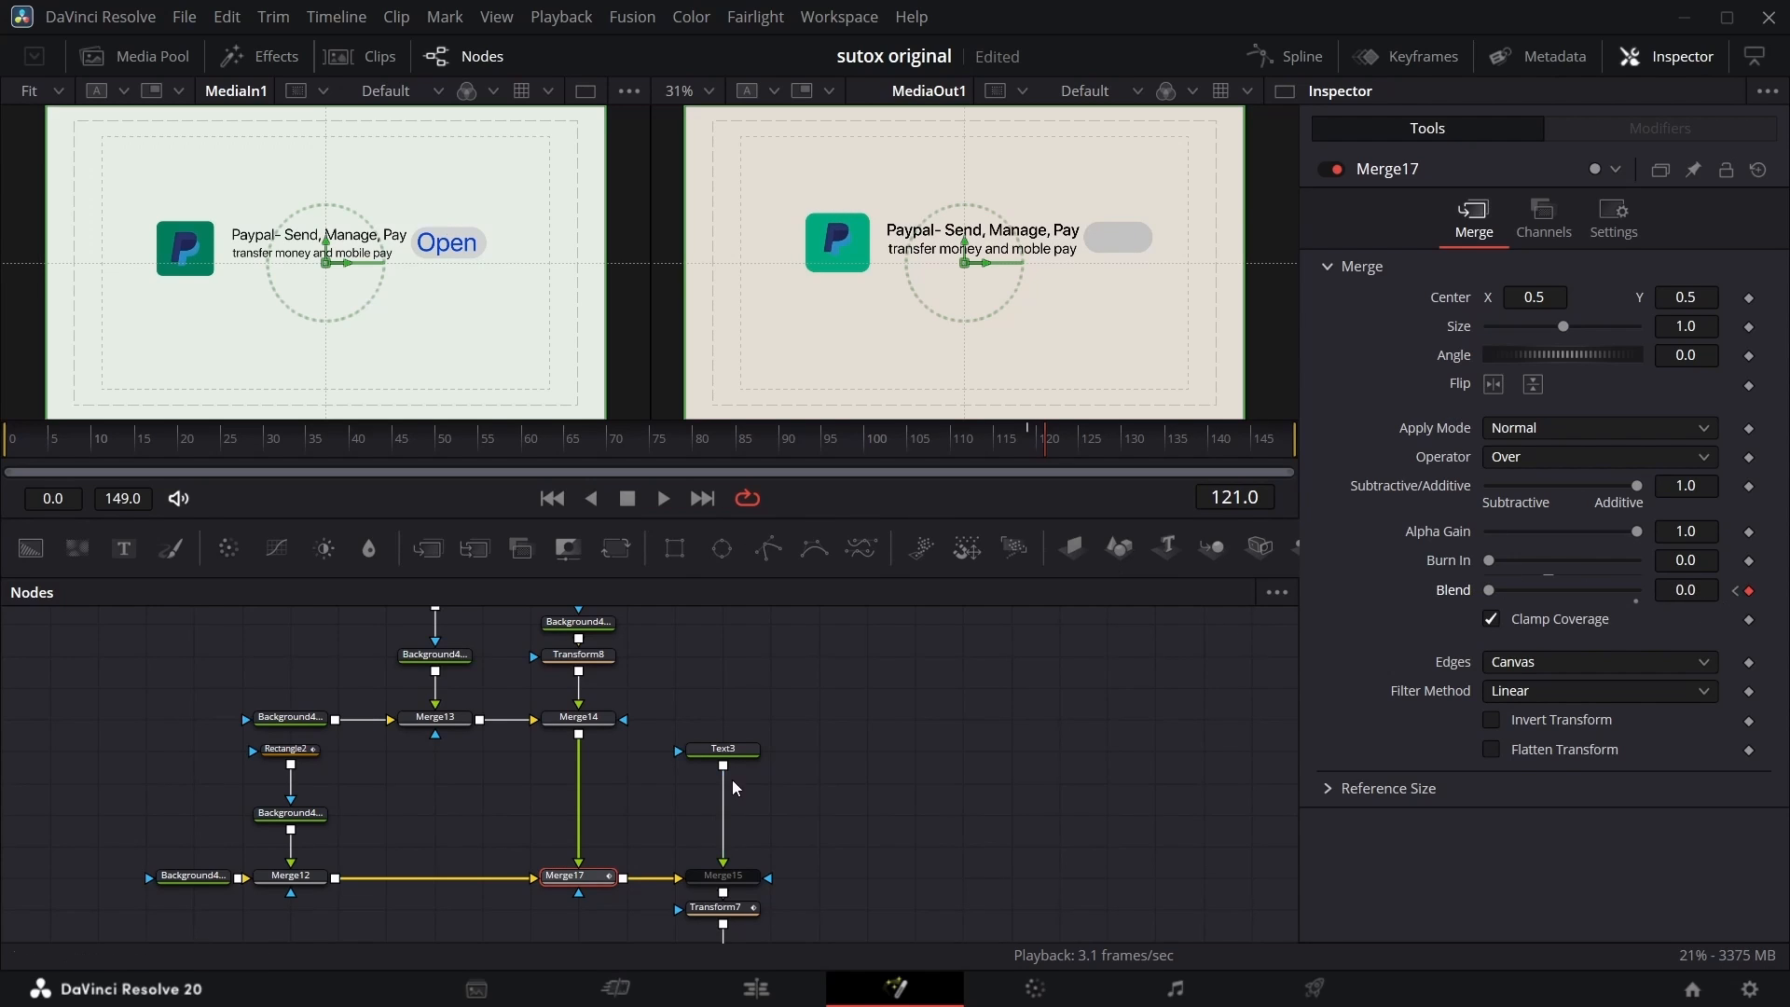
Enable Merge15 and set the Open text's size to 0.0672.
{"action": "left_click", "coordinate": [737, 876]}
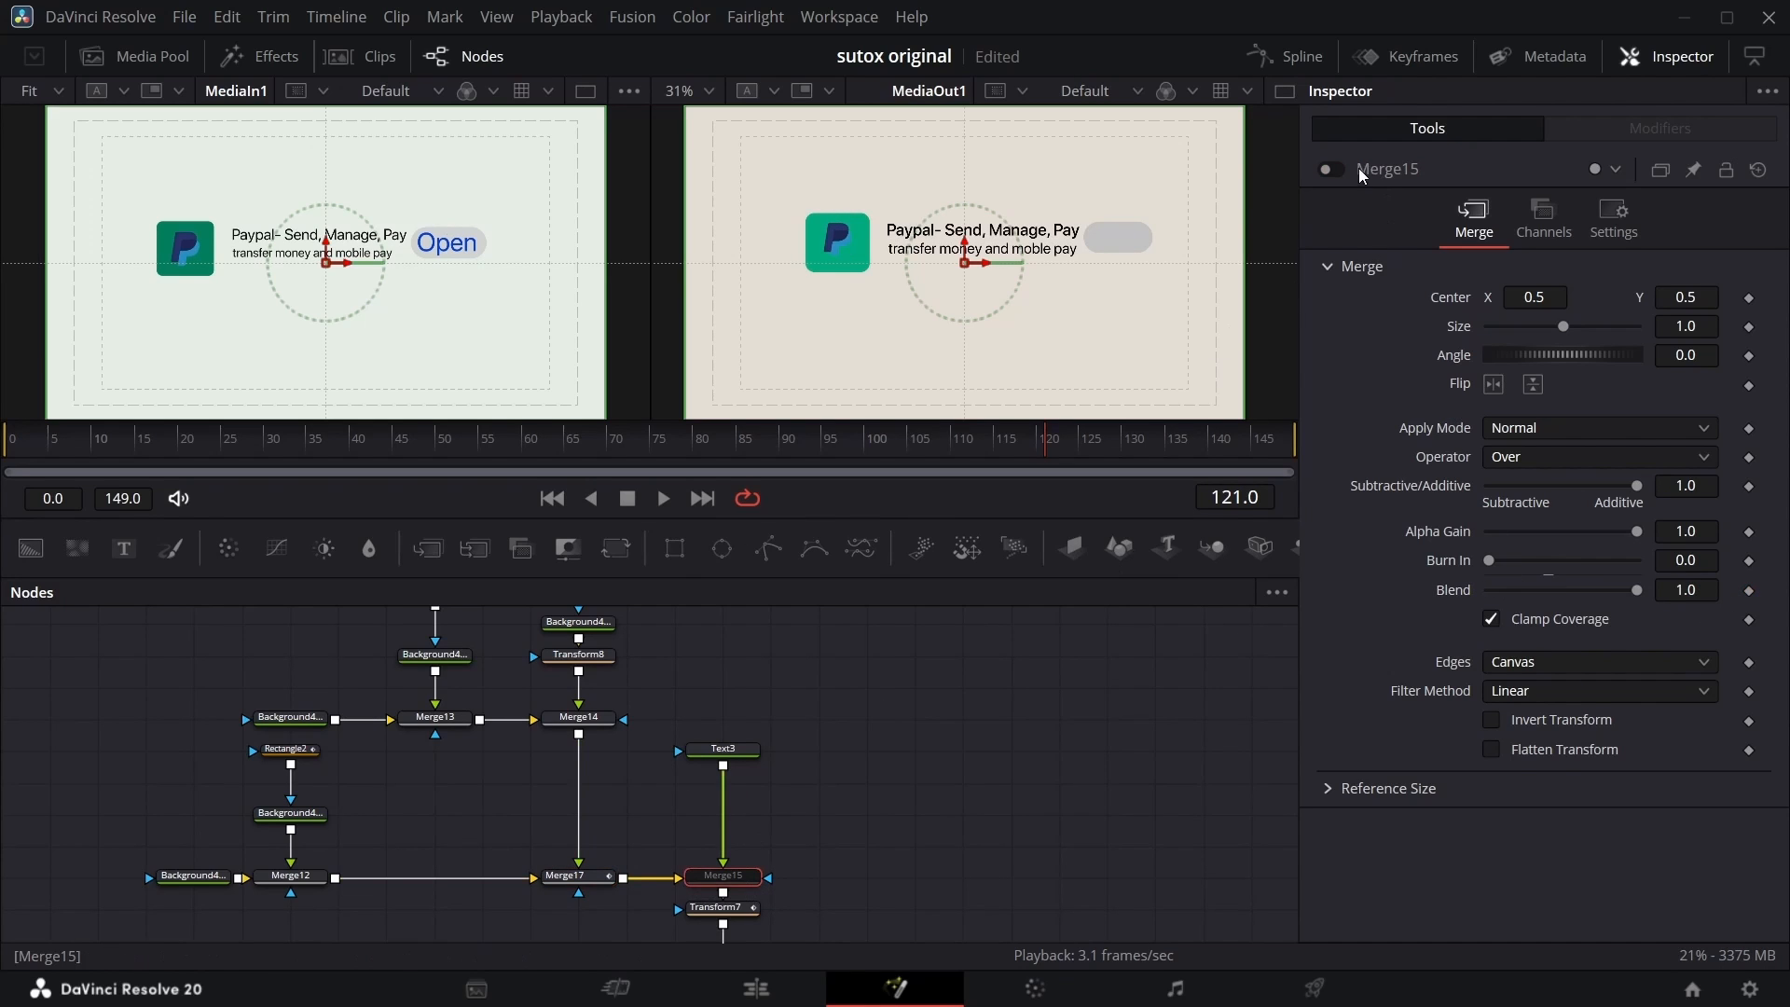
{"action": "left_click", "coordinate": [736, 751]}
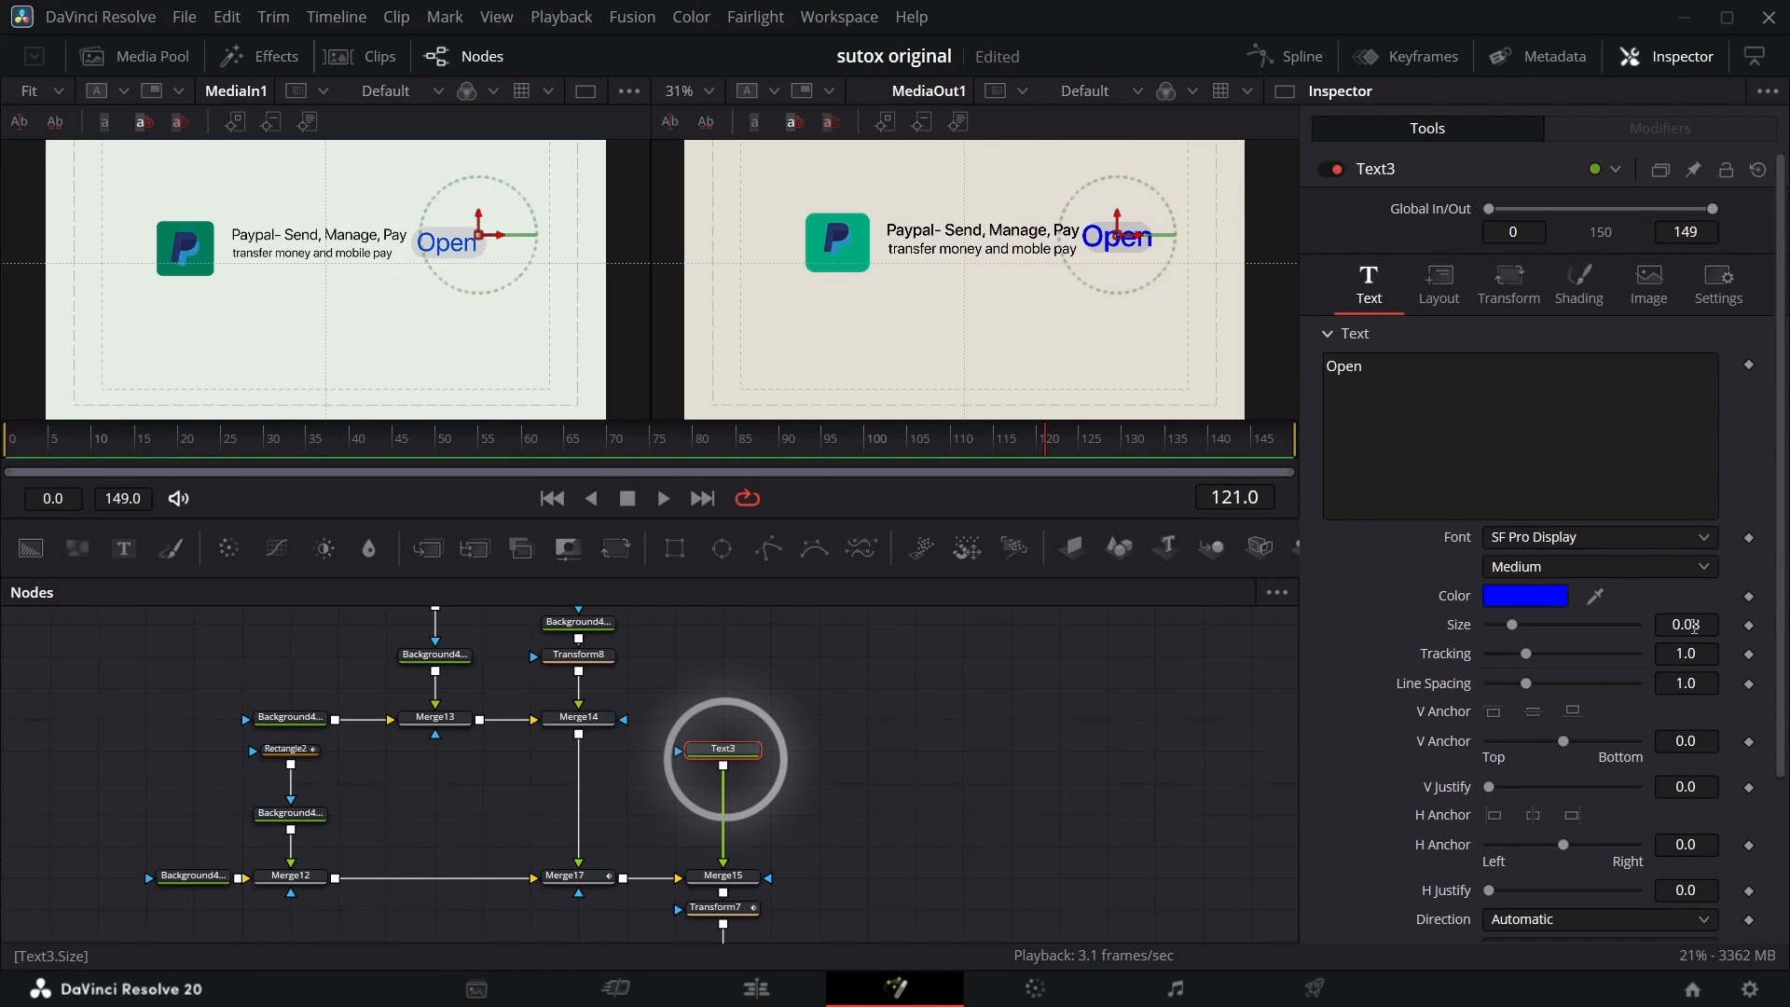
{"action": "left_click", "coordinate": [1696, 626]}
{"action": "left_click_drag", "start_coordinate": [1686, 625], "coordinate": [1657, 625]}
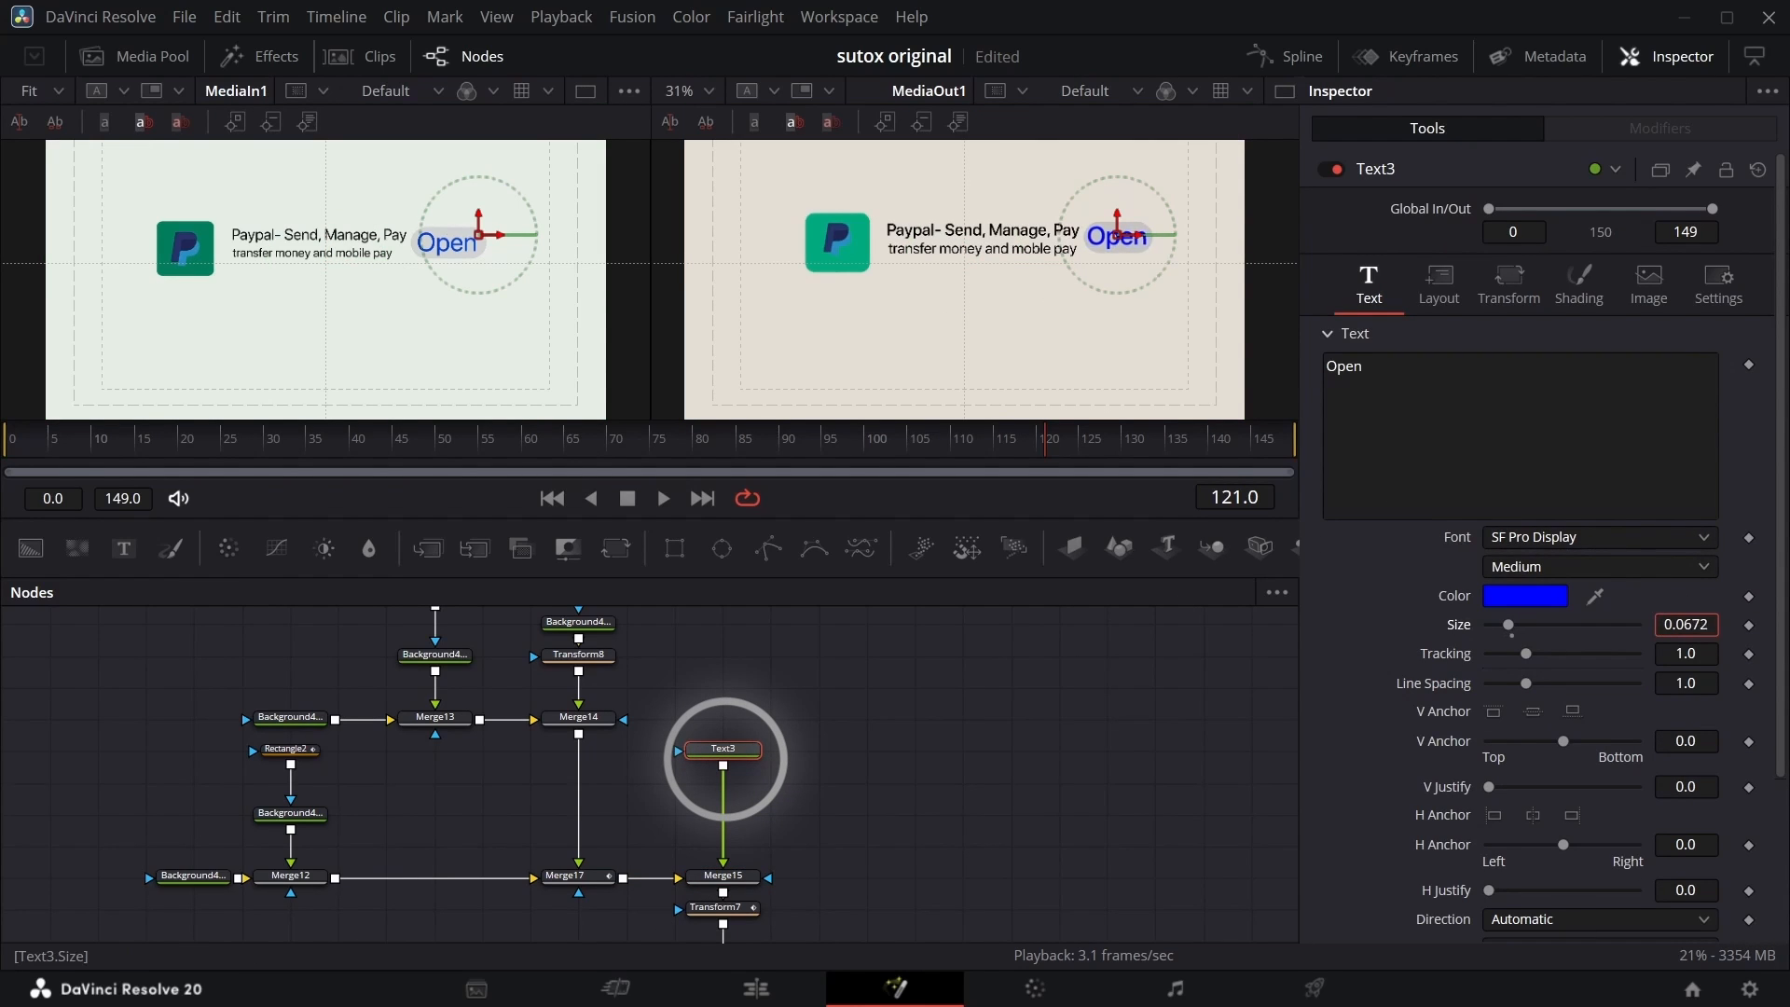
Keyframe Merge15's blend at 1.0 on frame 121 and 0.0 on frame 119, and play the composition from frame 0.
{"action": "left_click", "coordinate": [734, 878]}
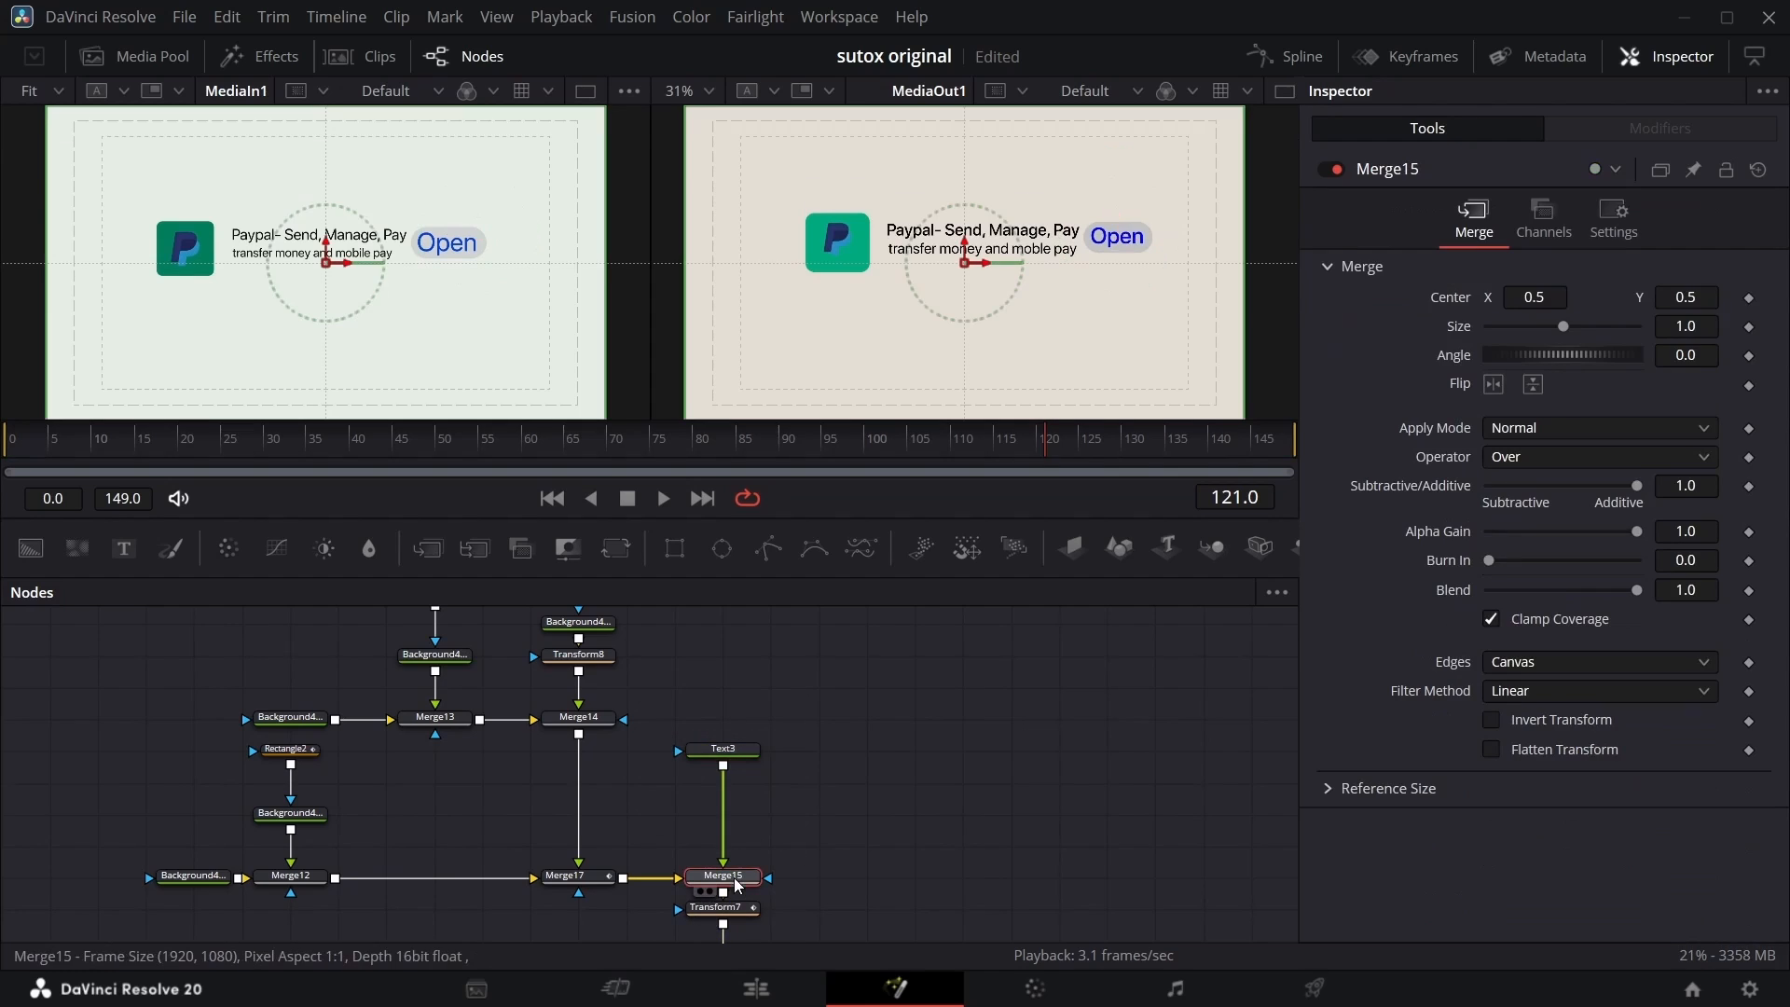
{"action": "left_click", "coordinate": [1749, 591]}
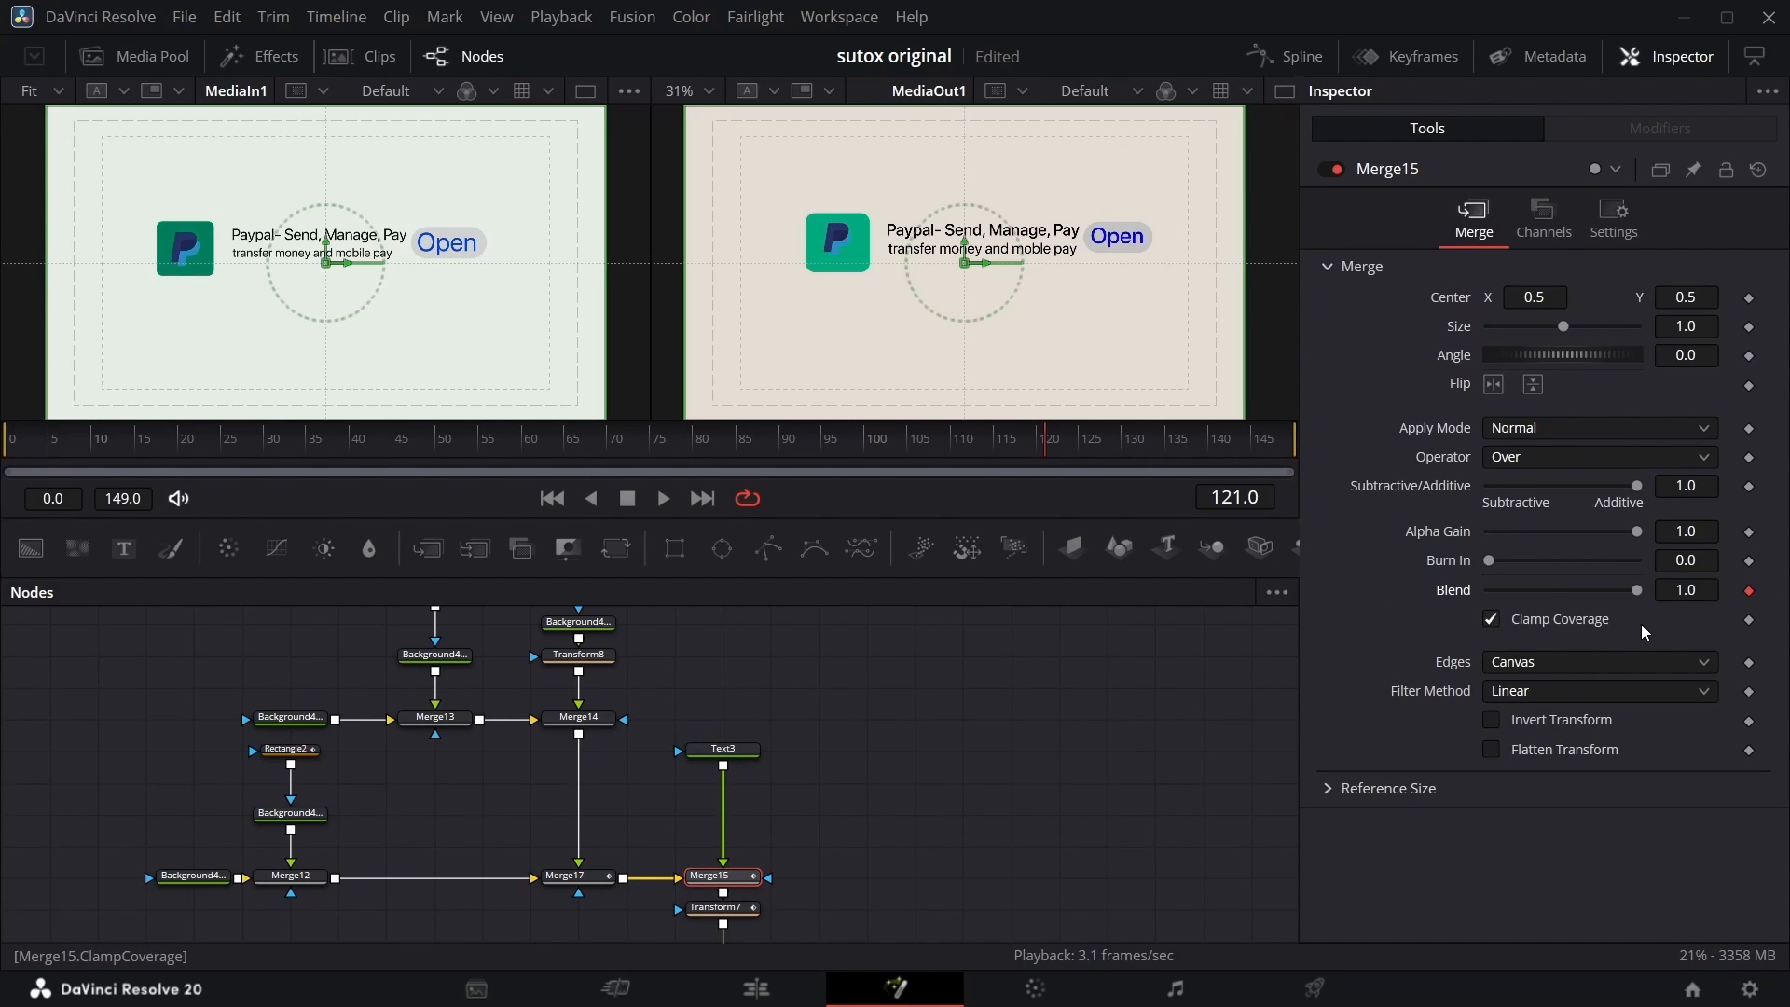
{"action": "key", "text": "Left"}
{"action": "key", "text": "Left"}
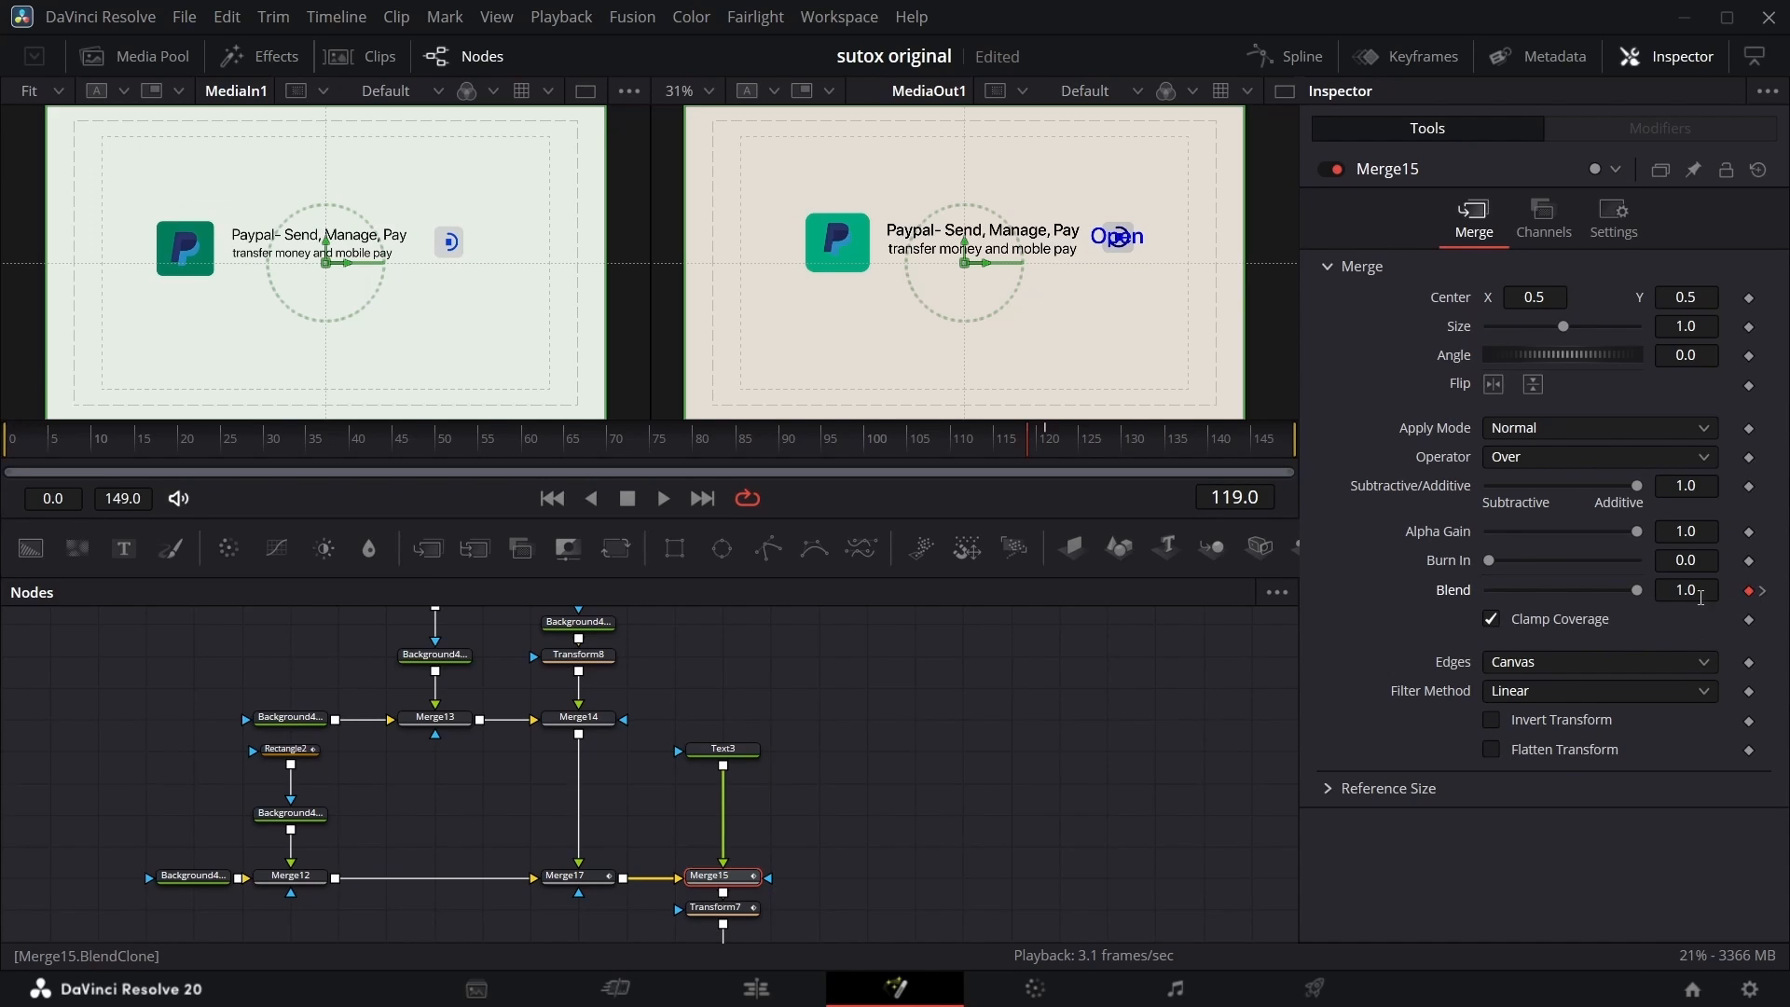
{"action": "left_click_drag", "start_coordinate": [1636, 591], "coordinate": [1046, 592]}
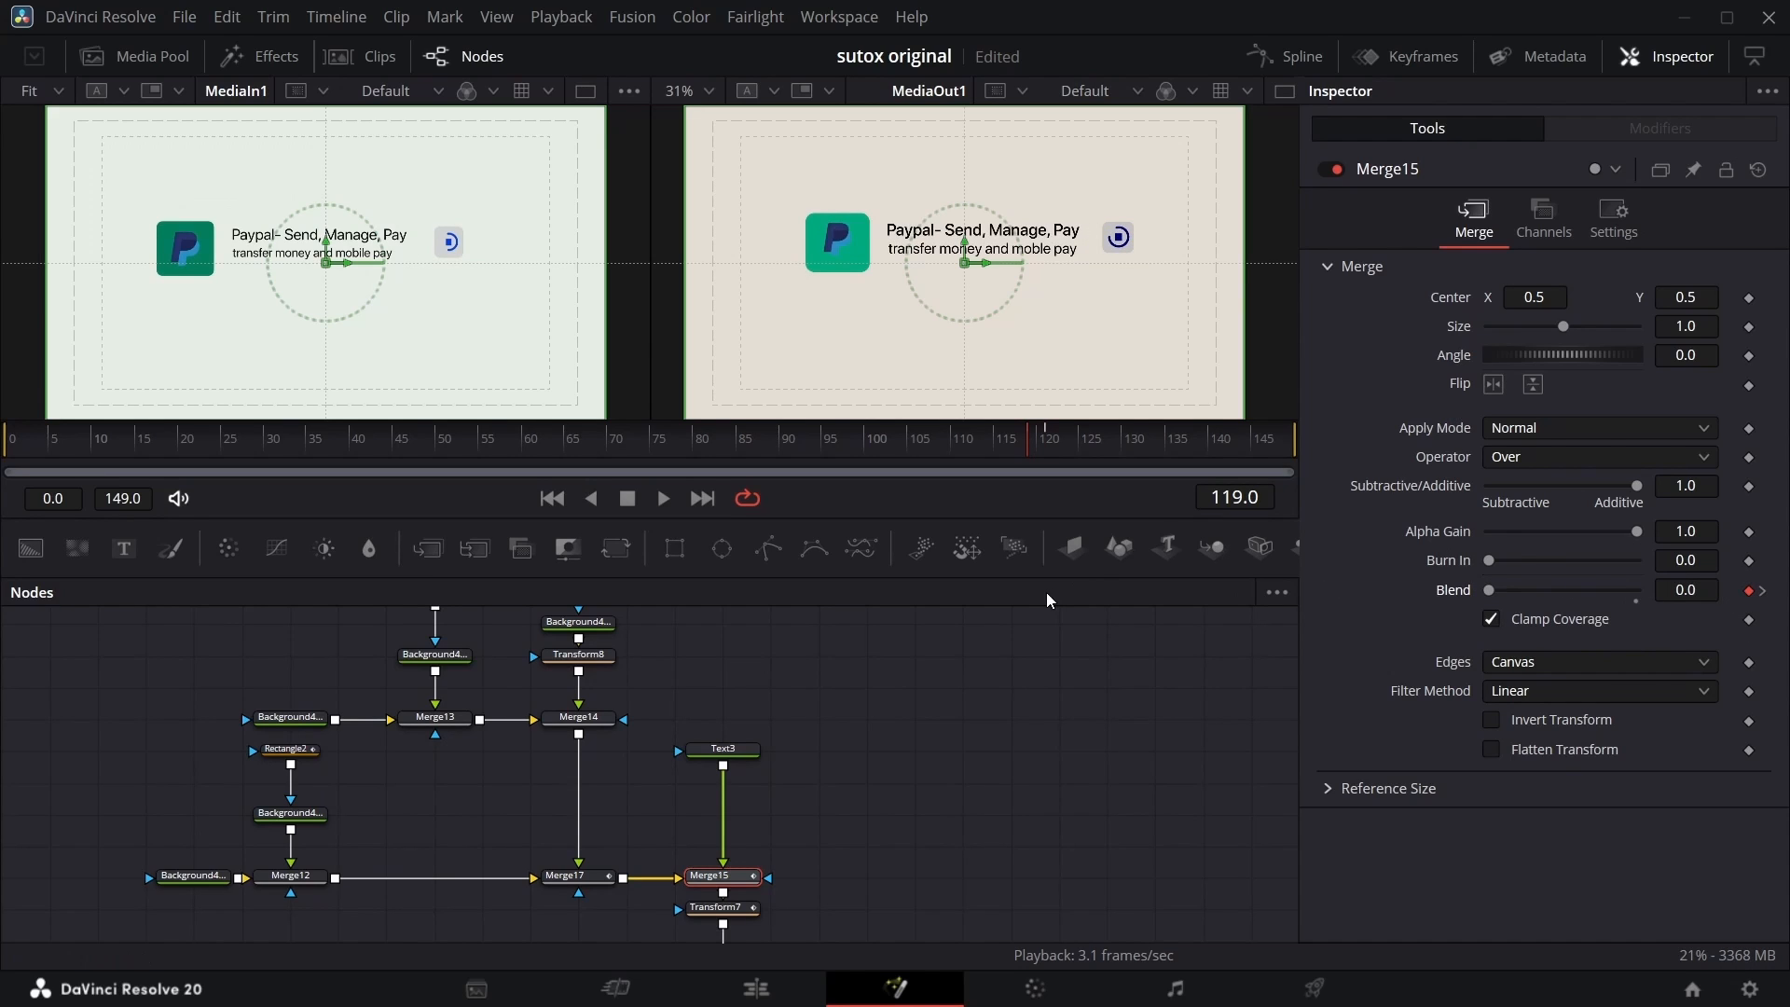
{"action": "left_click_drag", "start_coordinate": [1024, 457], "coordinate": [4, 451]}
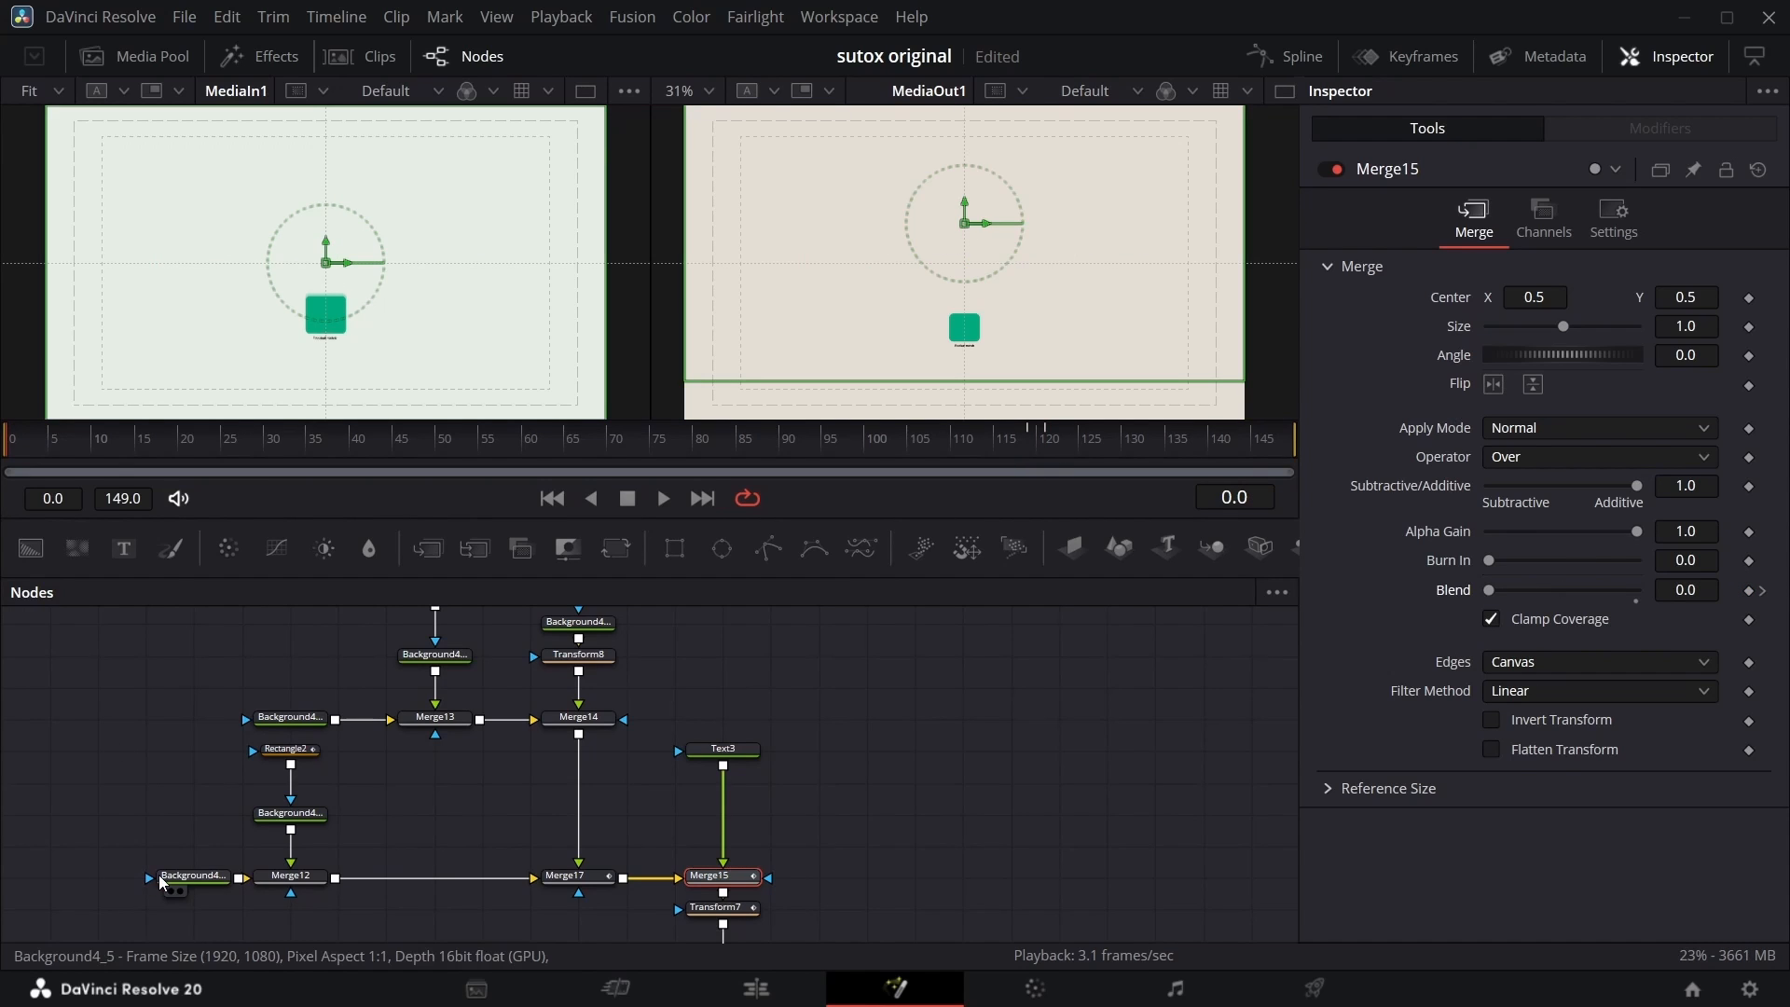
{"action": "key", "text": "space"}
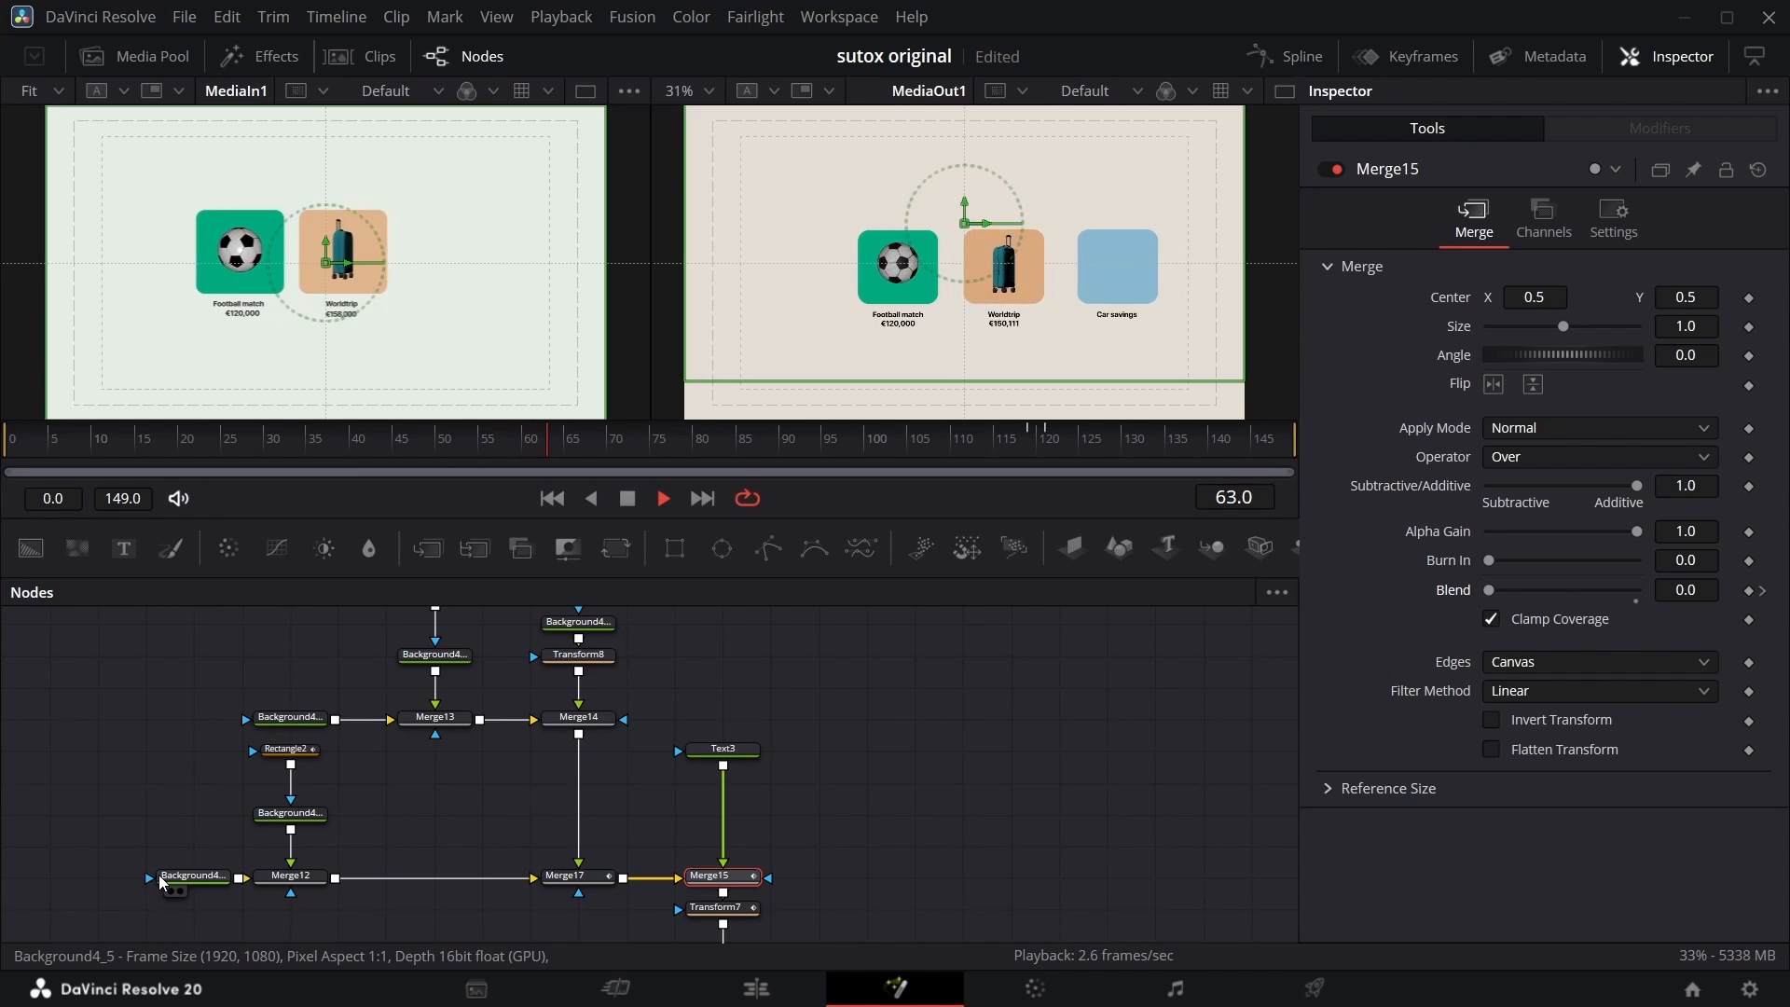
Shift Transform2_1_1's size and center keyframes to start at frame 70, and set the size there to 0.0.
{"action": "left_click", "coordinate": [574, 455]}
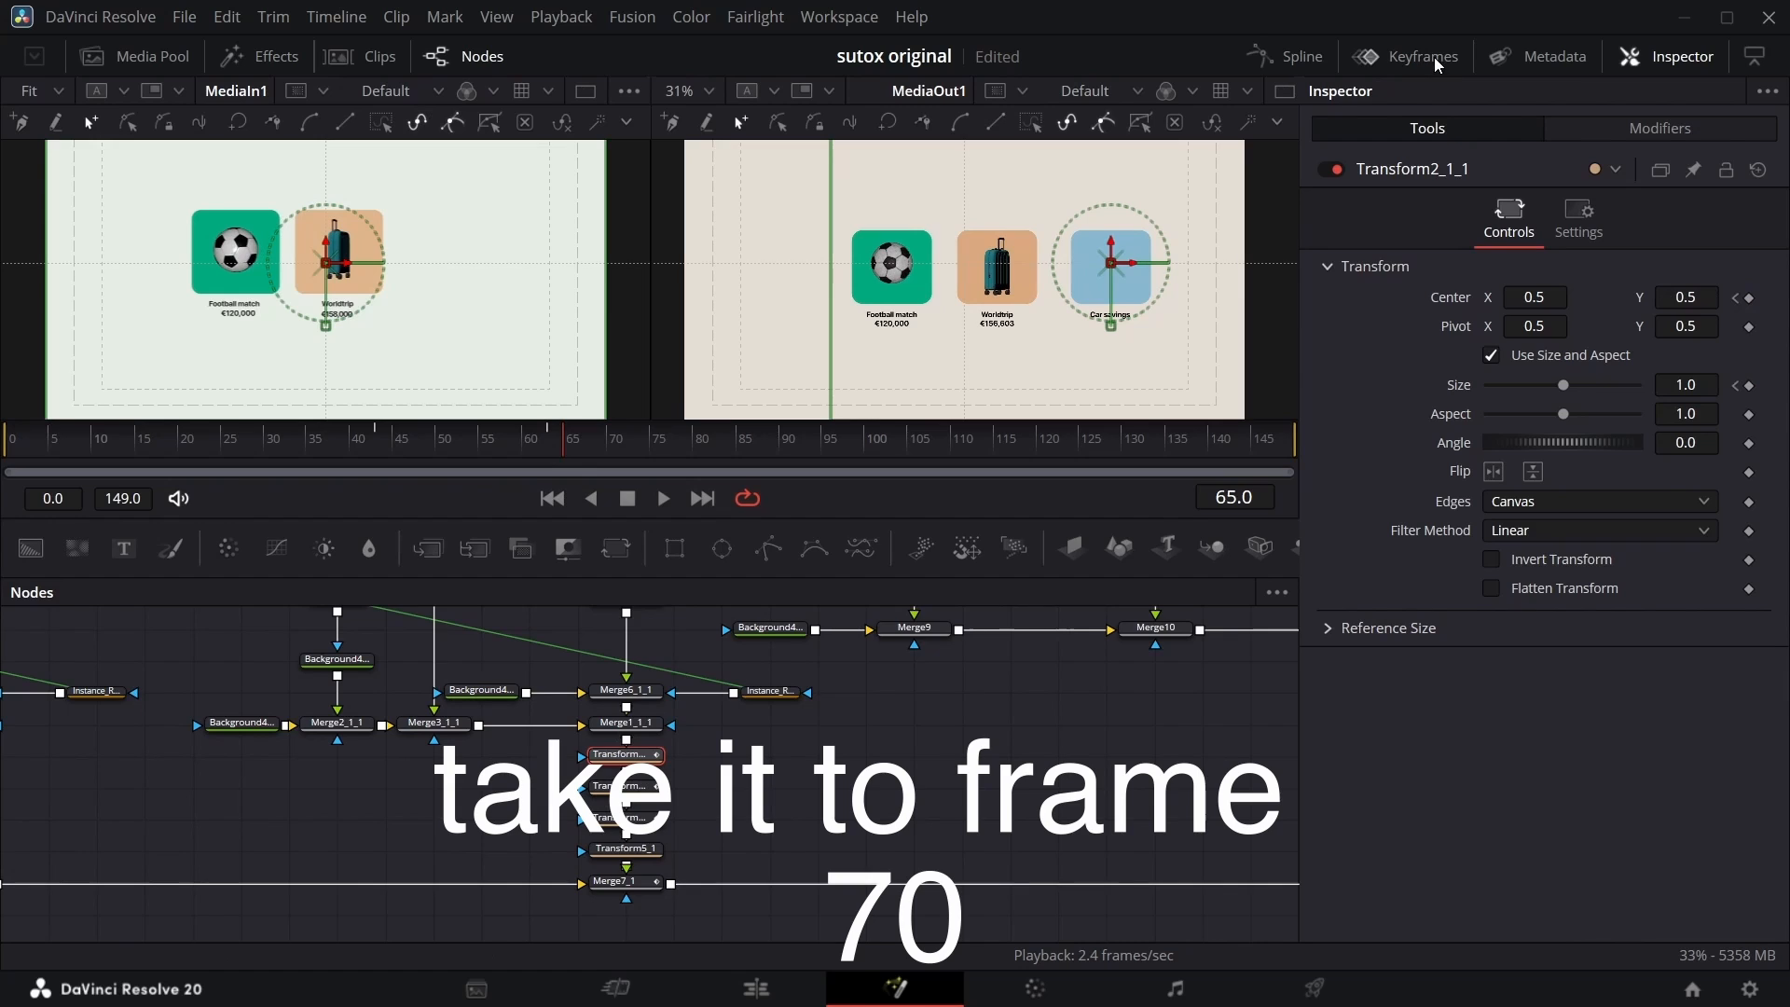
{"action": "left_click", "coordinate": [1439, 62]}
{"action": "left_click", "coordinate": [1147, 593]}
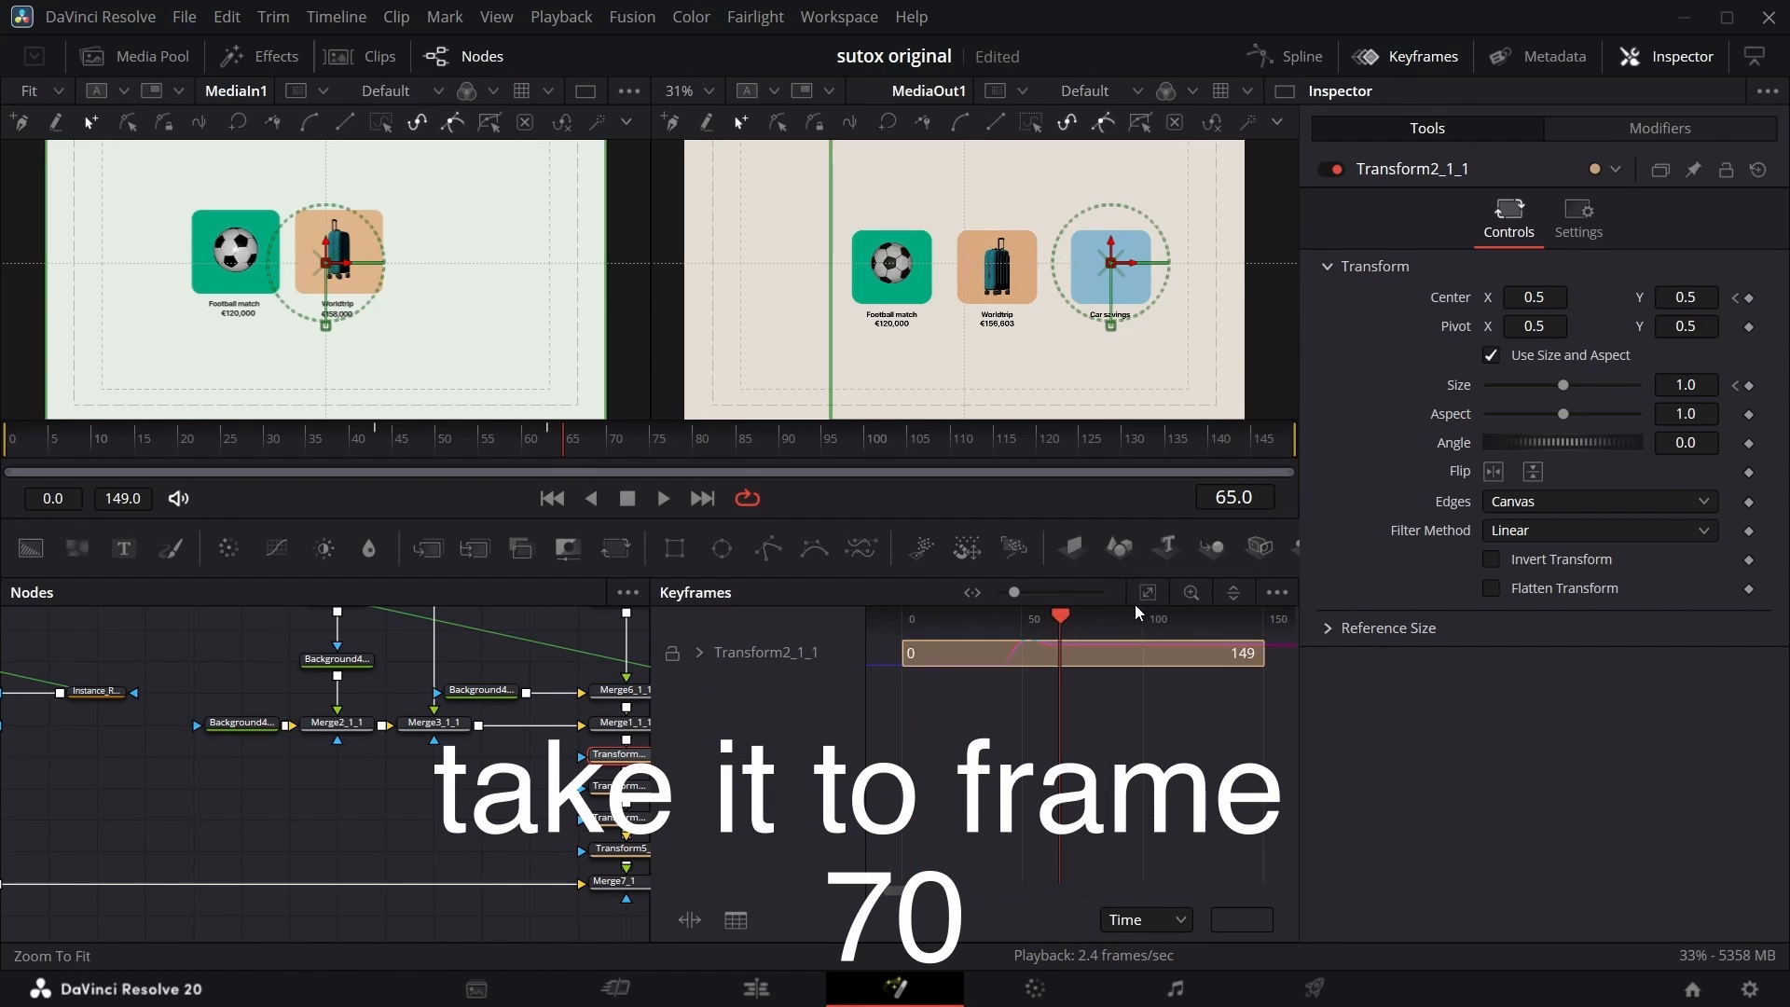
{"action": "left_click", "coordinate": [700, 652]}
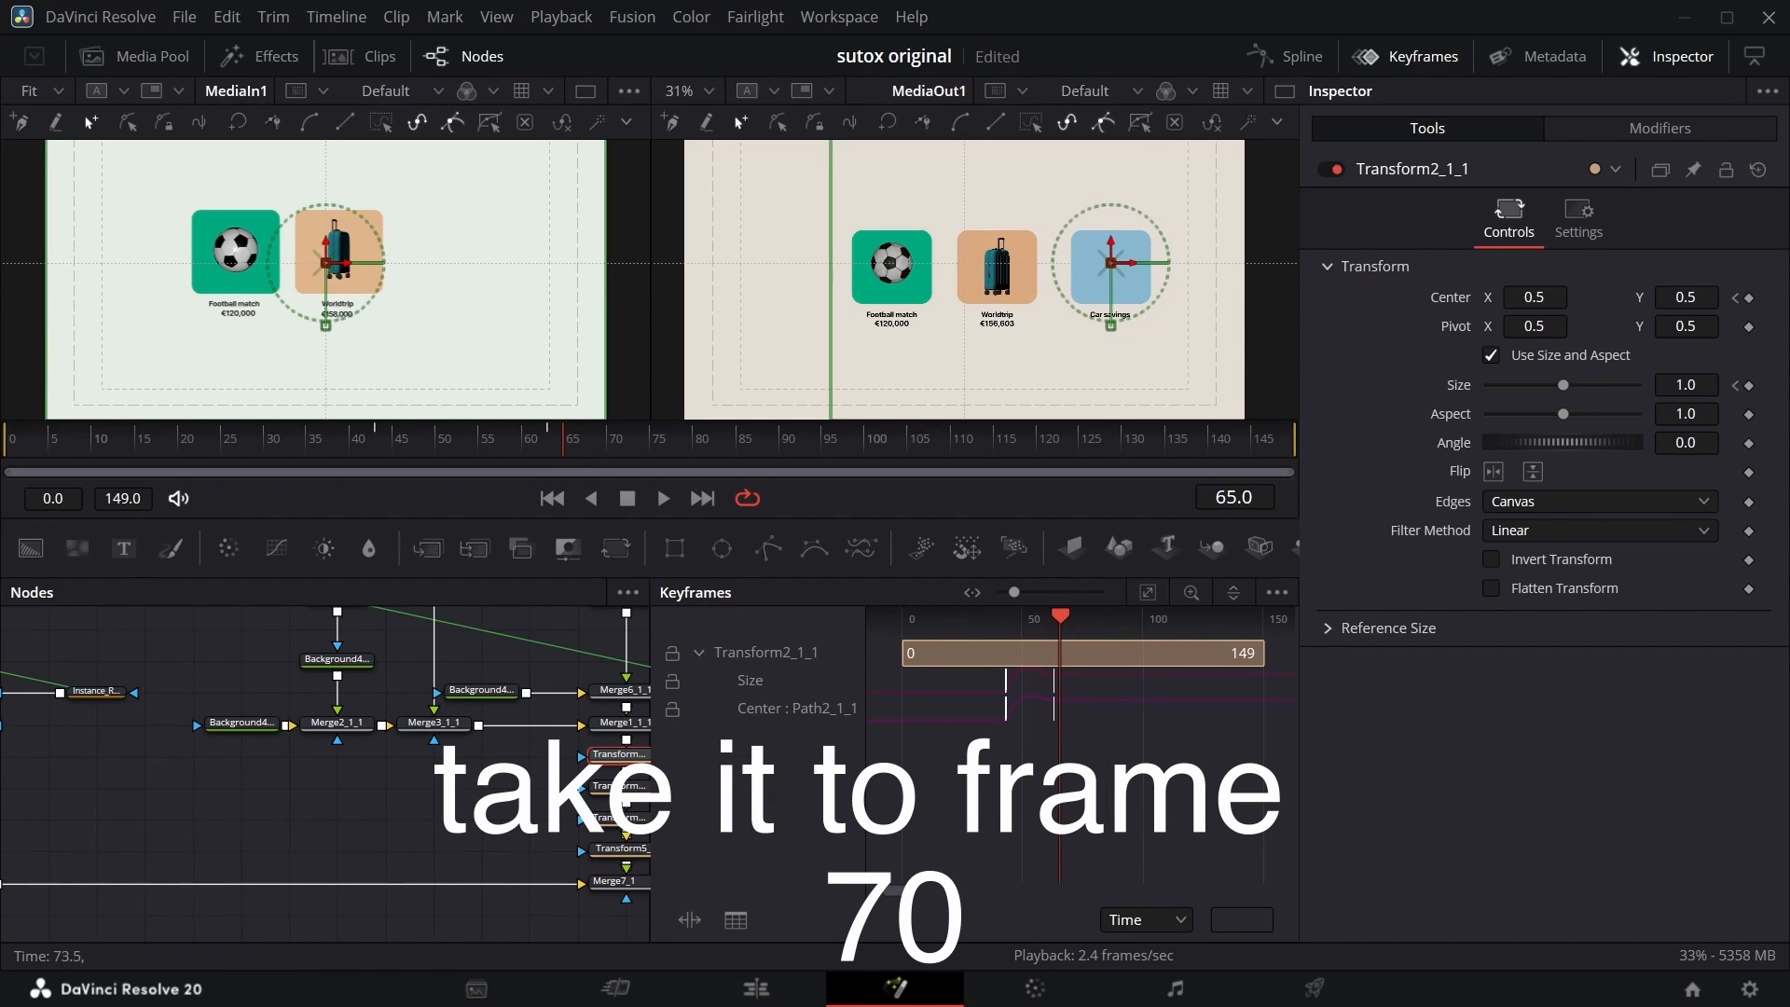
{"action": "left_click_drag", "start_coordinate": [1021, 724], "coordinate": [1124, 764]}
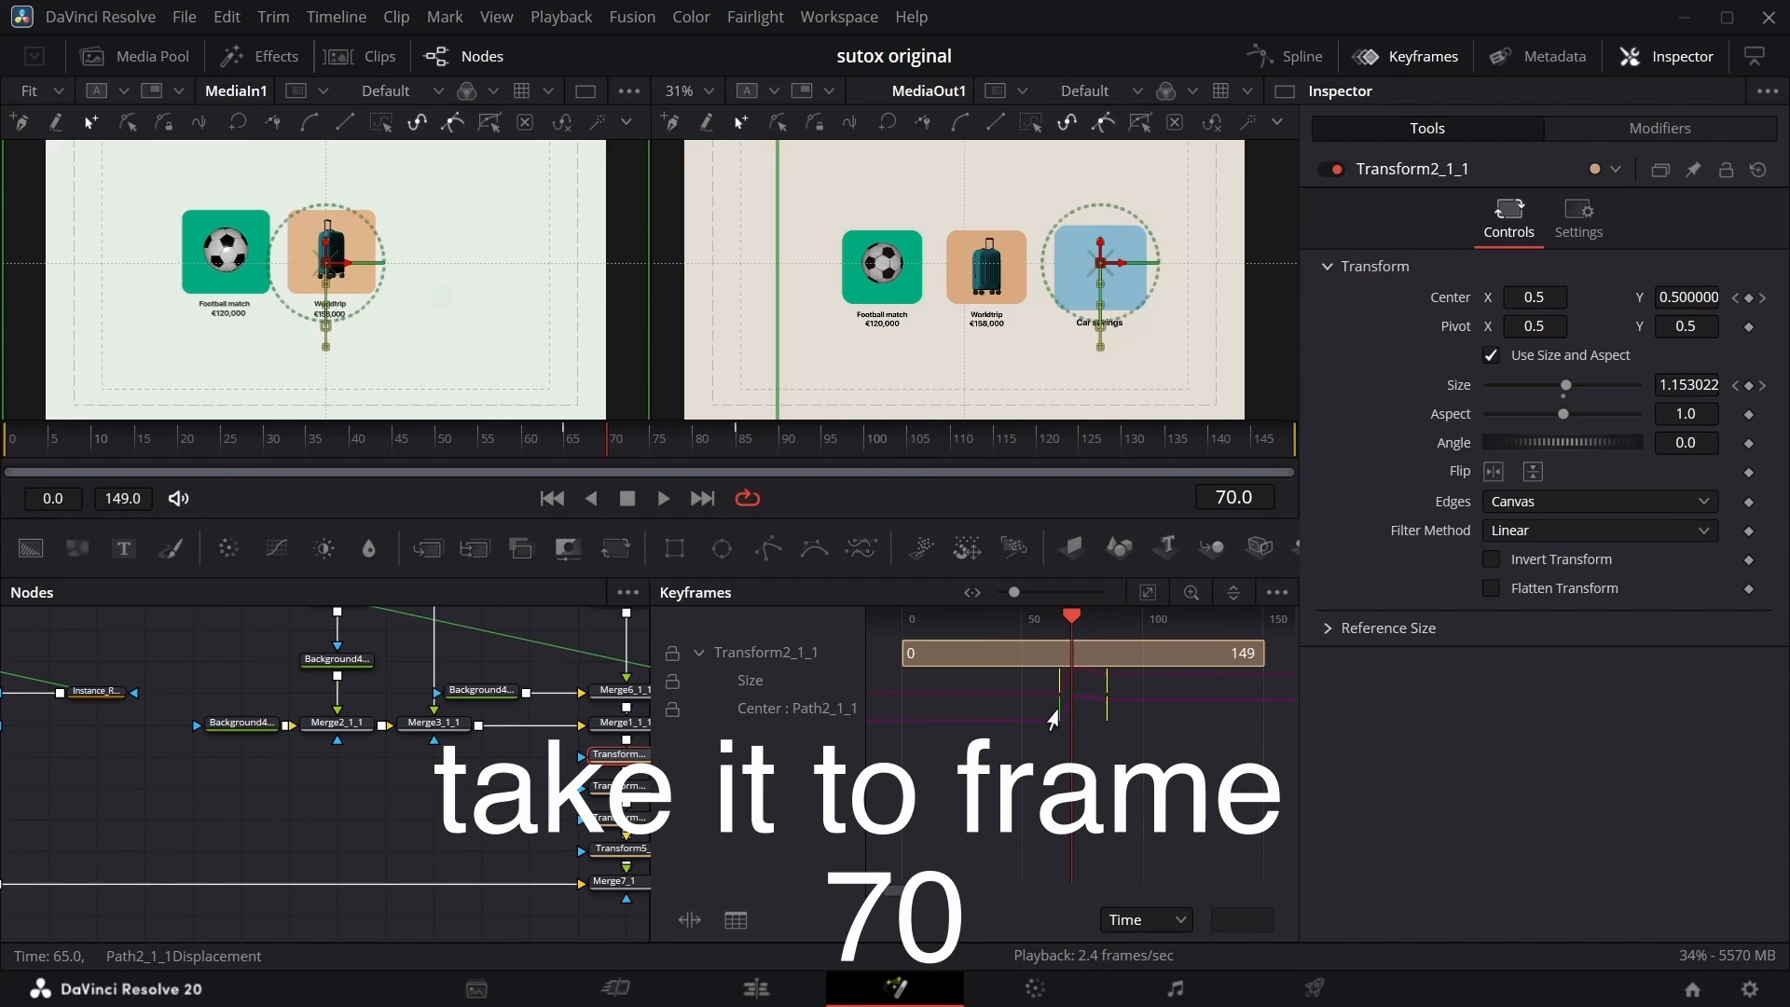
{"action": "left_click_drag", "start_coordinate": [1052, 721], "coordinate": [1064, 721]}
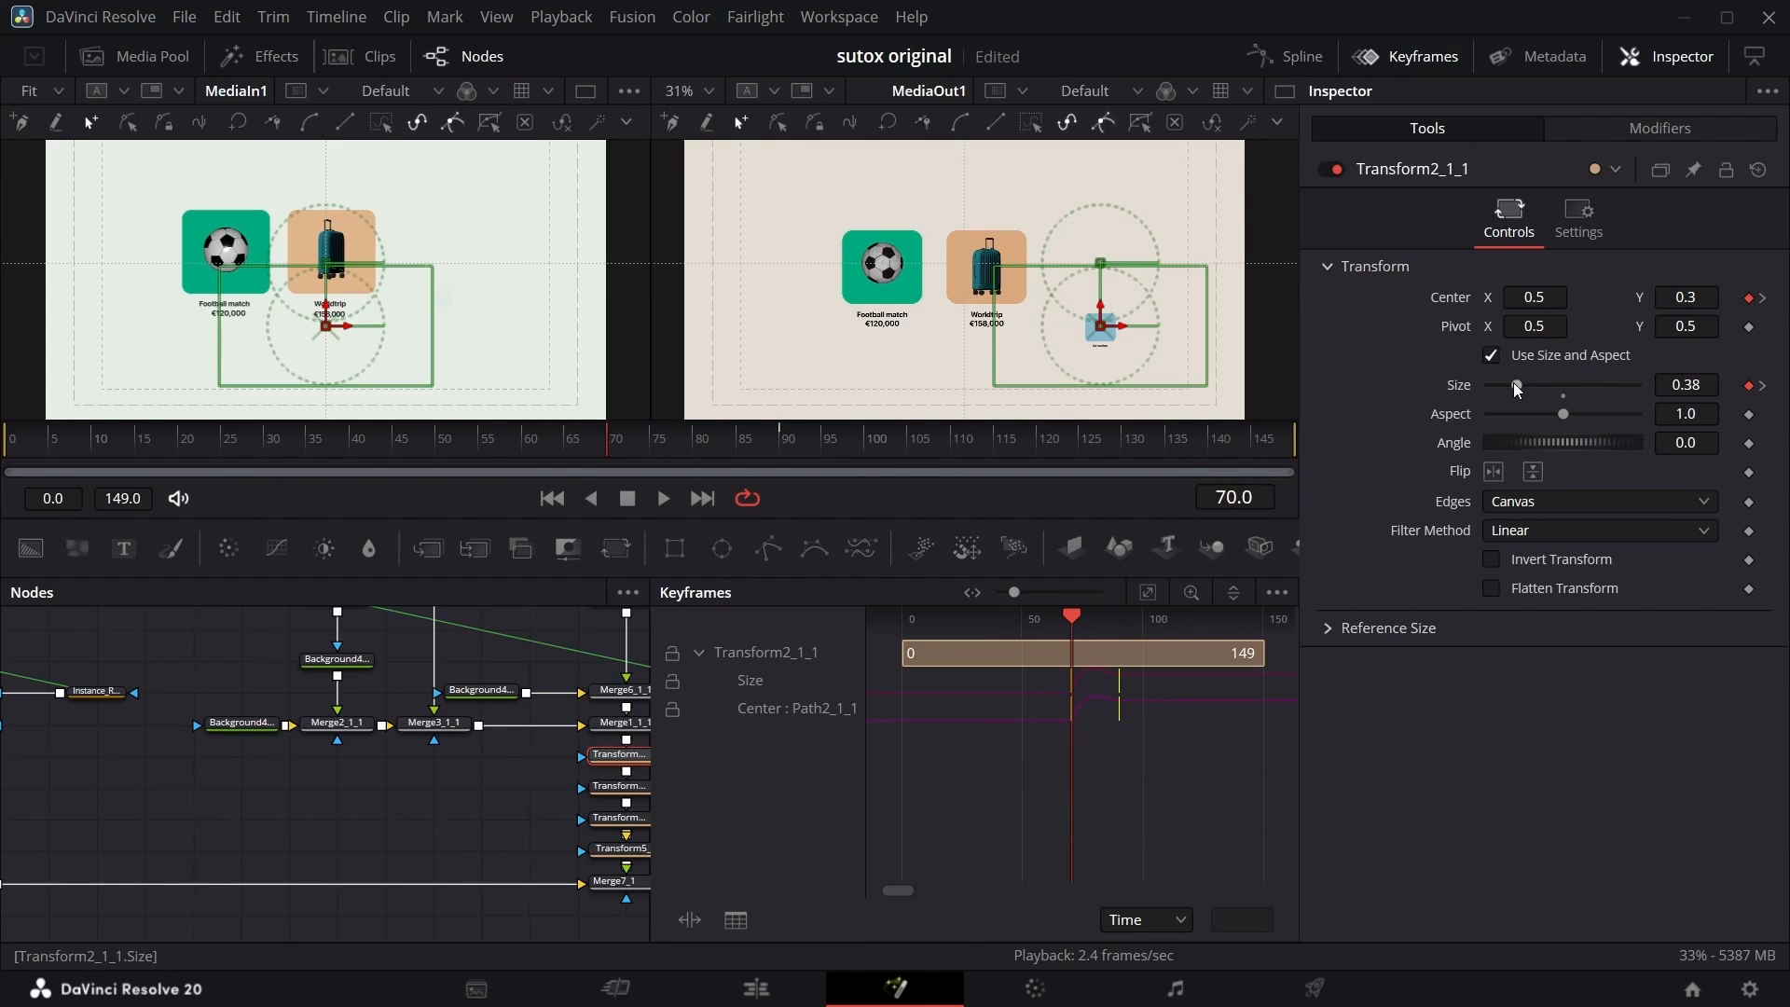
{"action": "left_click_drag", "start_coordinate": [1518, 390], "coordinate": [1483, 390]}
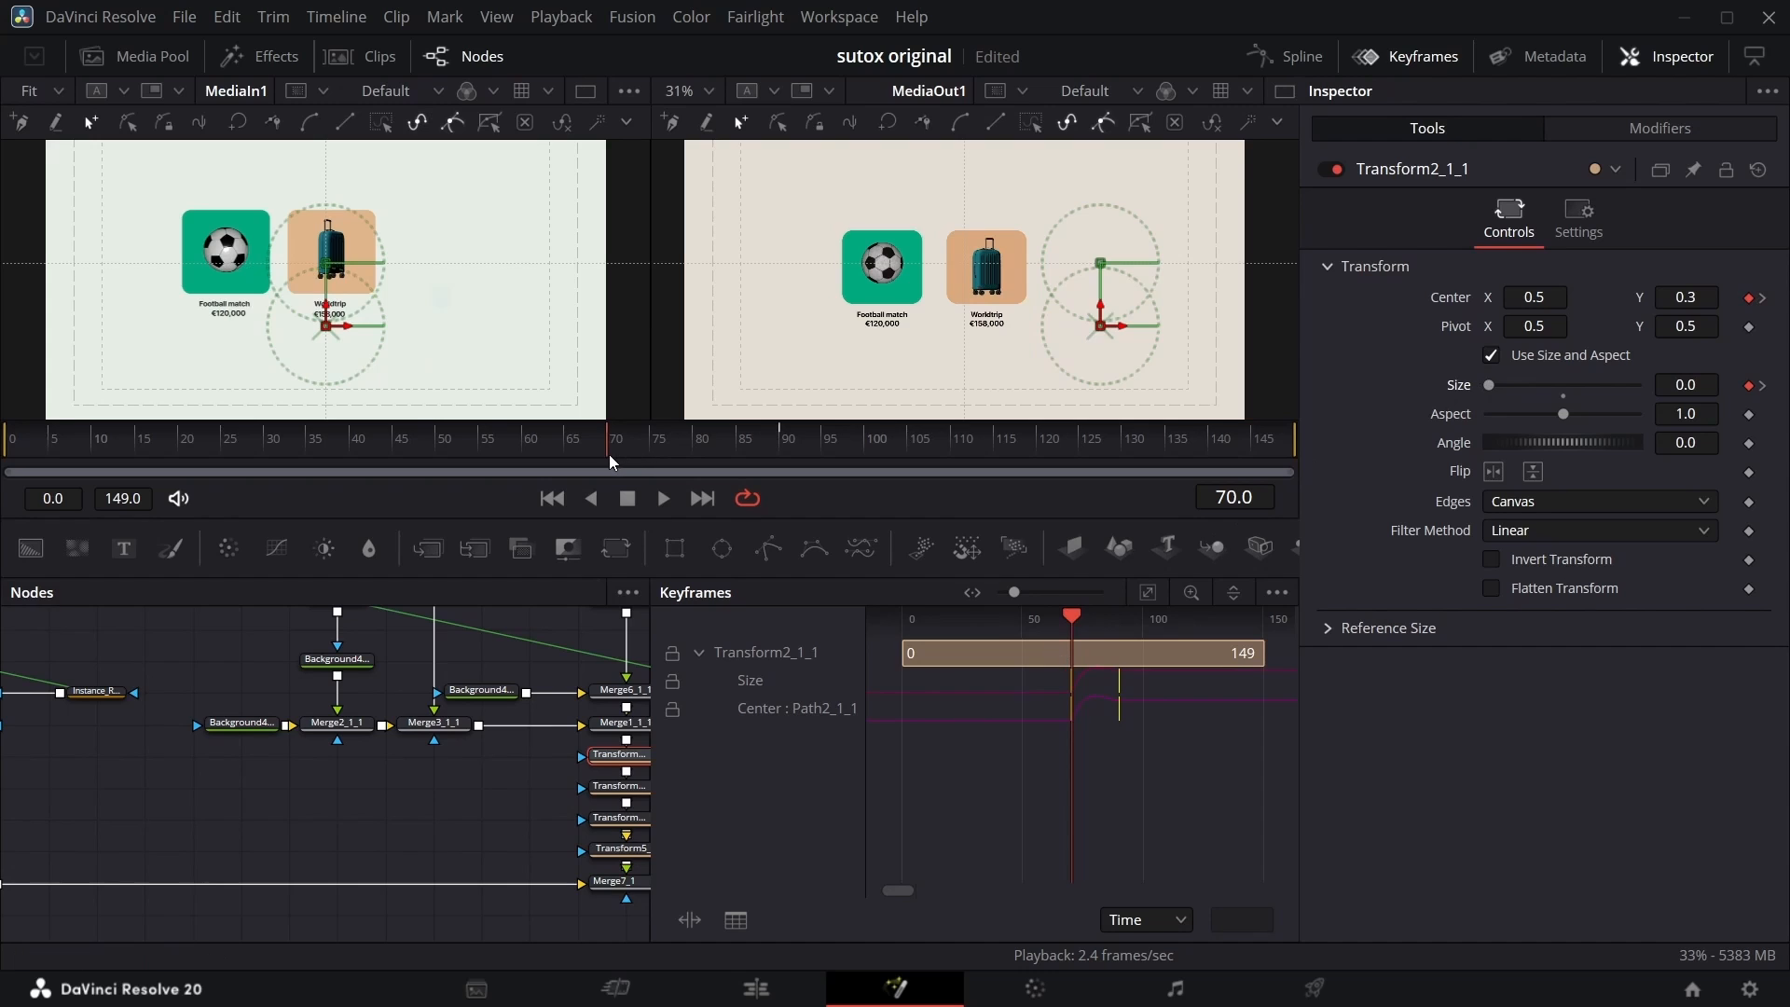
Scrub the car savings card's entrance to frame 82 and inspect its Transform1_1_1 and uTransform1_1_1 settings.
{"action": "left_click_drag", "start_coordinate": [608, 455], "coordinate": [693, 440]}
{"action": "left_click", "coordinate": [1406, 56]}
{"action": "scroll", "coordinate": [718, 791], "scroll_direction": "up", "scroll_amount": 3}
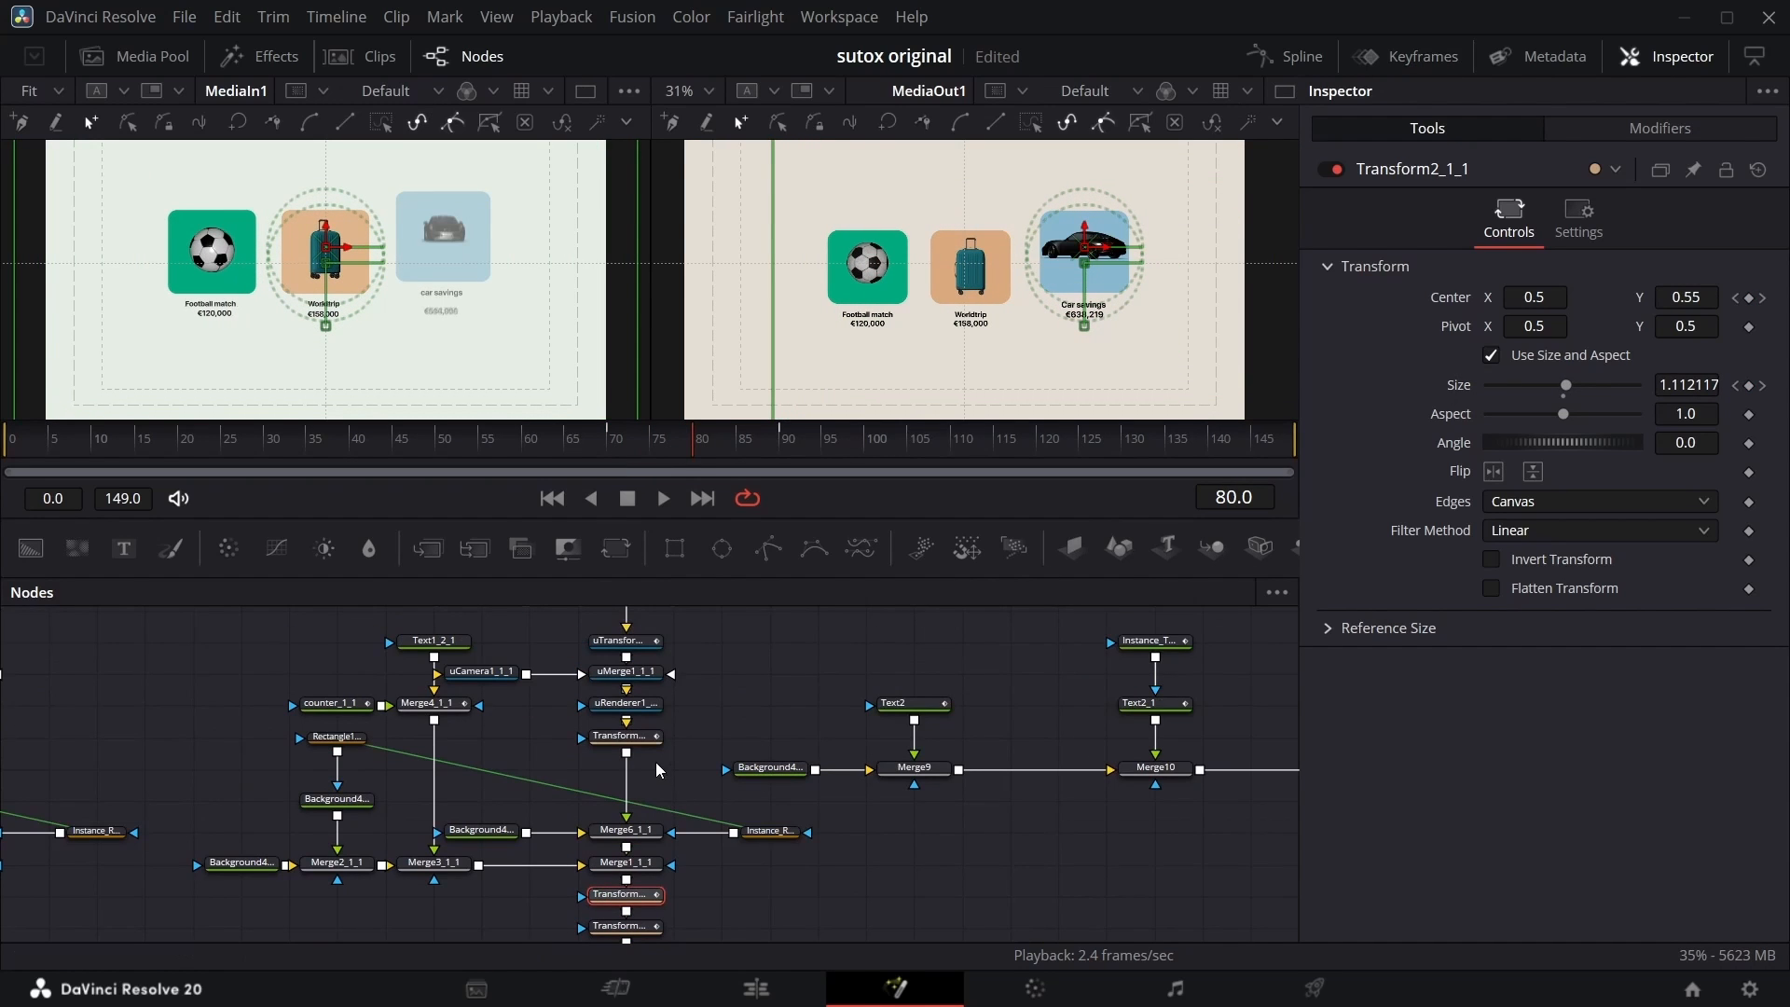
{"action": "left_click", "coordinate": [626, 736]}
{"action": "scroll", "coordinate": [668, 707], "scroll_direction": "up", "scroll_amount": 2}
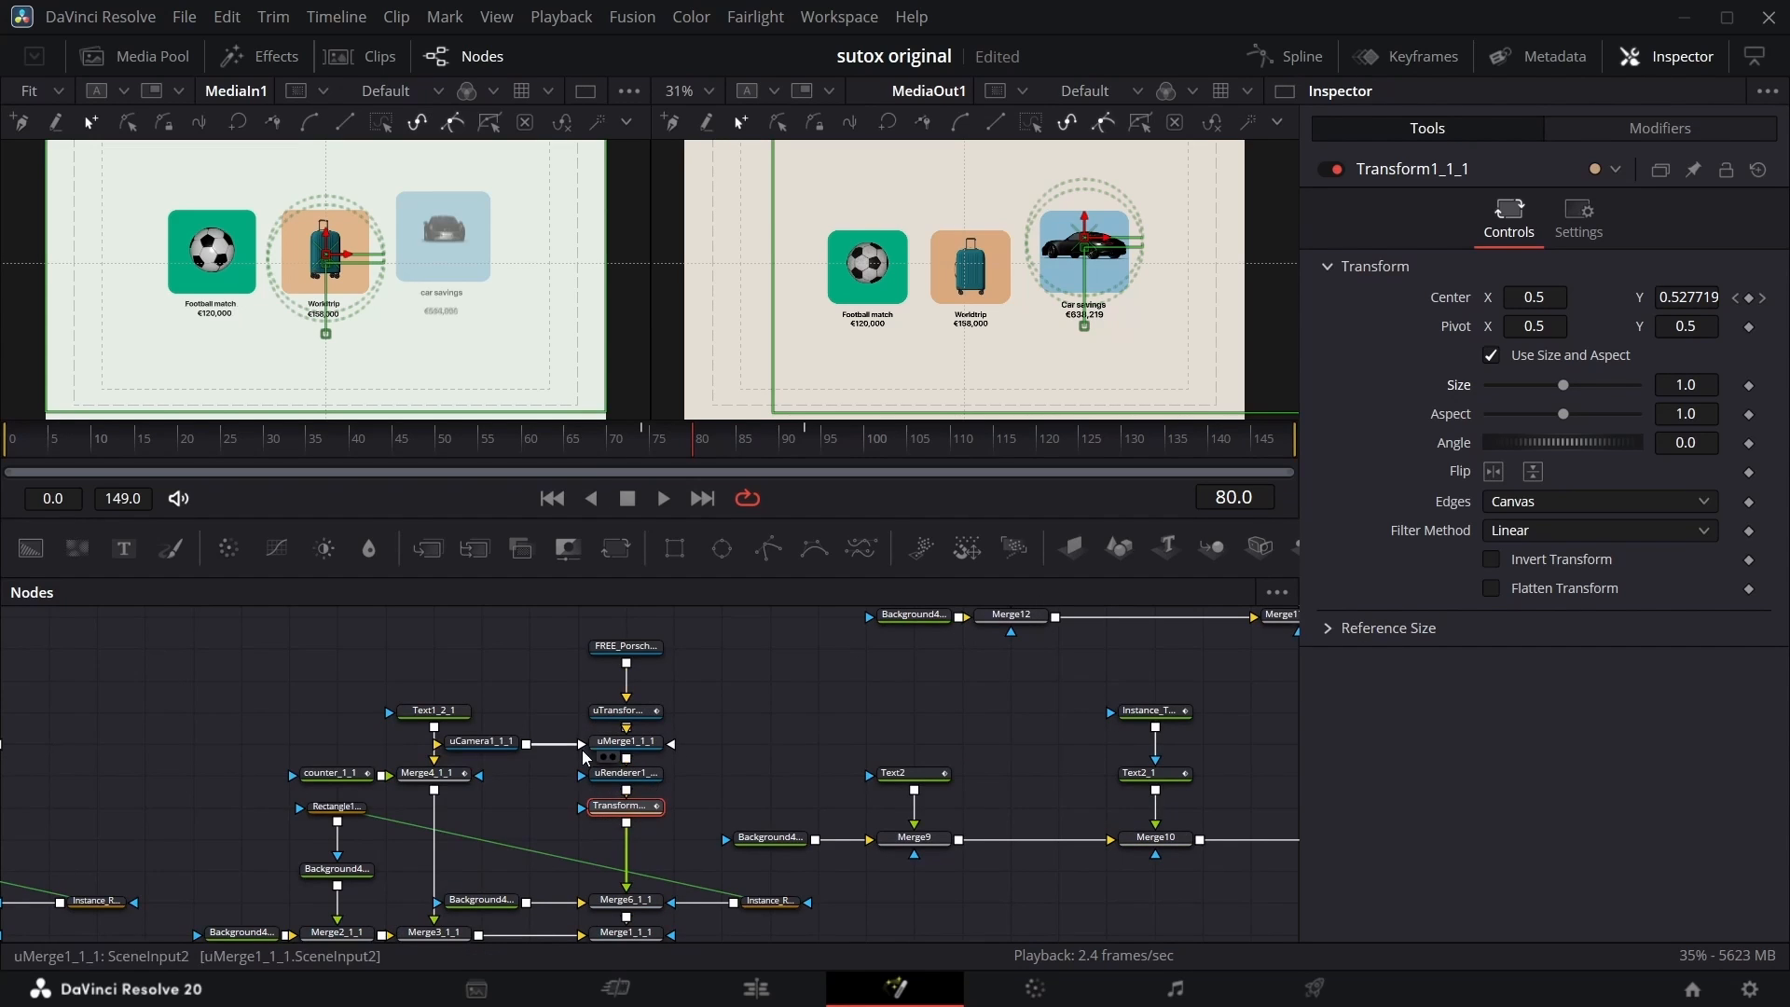
{"action": "left_click", "coordinate": [626, 710]}
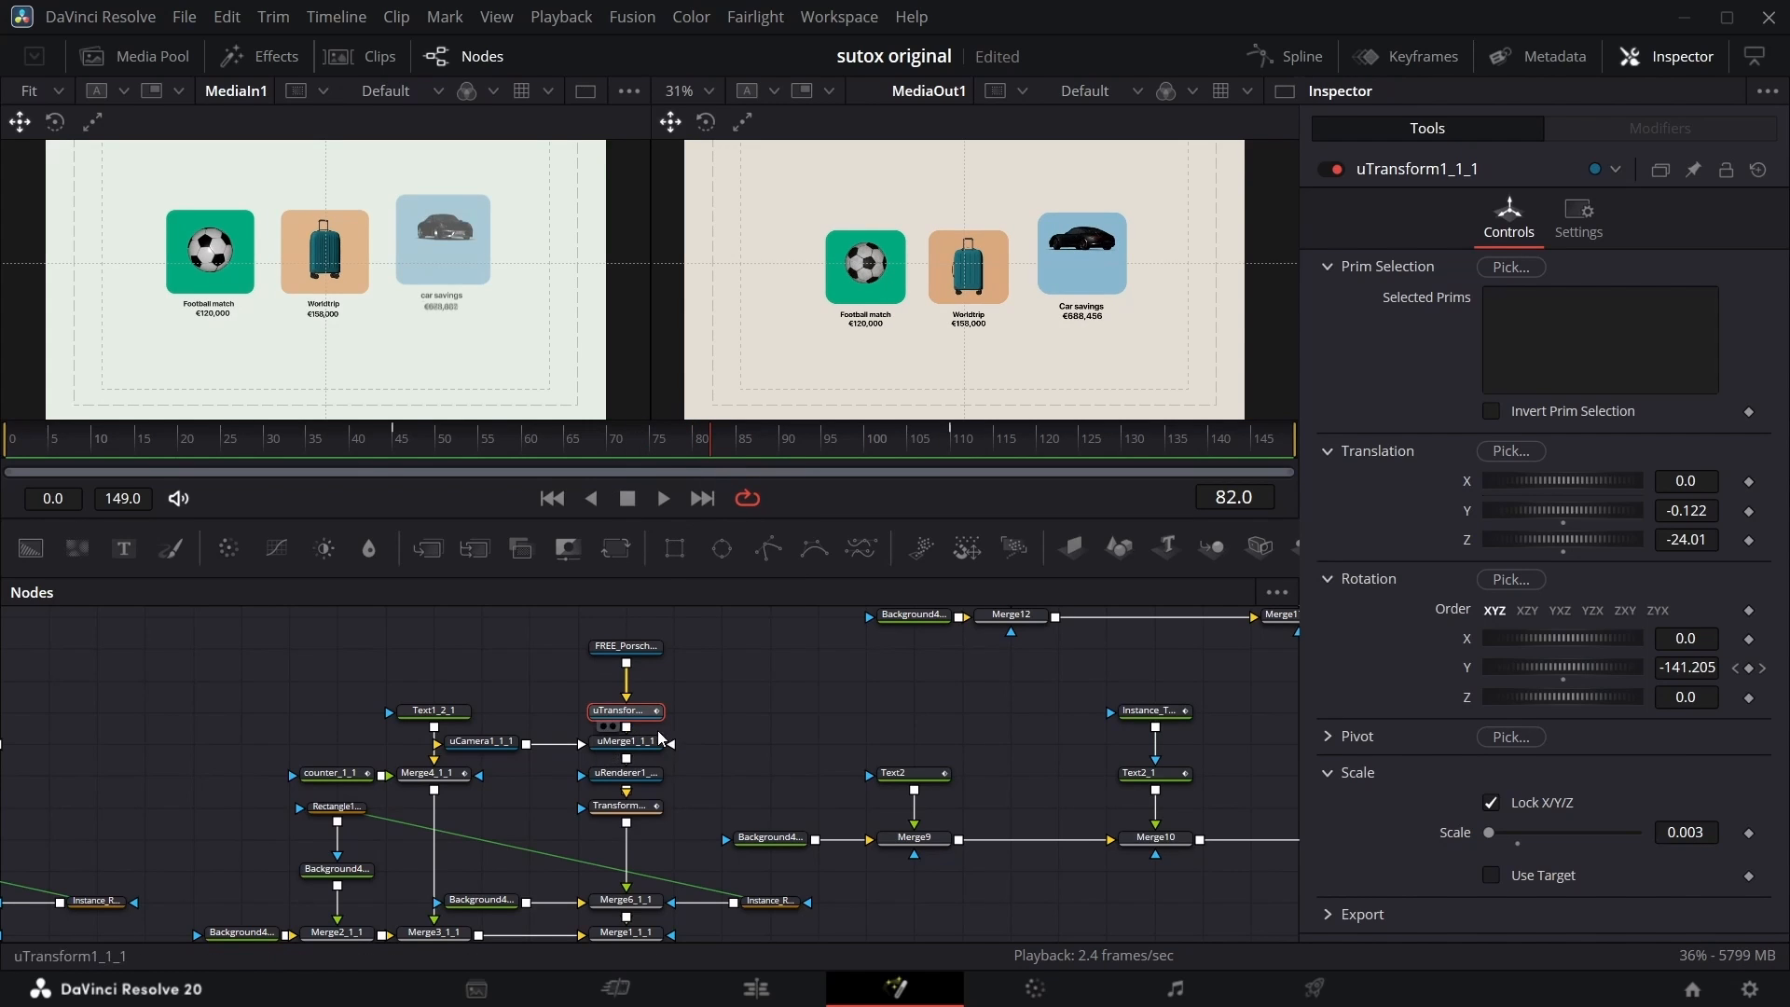
{"action": "scroll", "coordinate": [708, 787], "scroll_direction": "down", "scroll_amount": 5}
Shift Merge7_1's fade-in blend keyframes to start at frame 69, and play the composition from frame 0.
{"action": "left_click", "coordinate": [664, 810]}
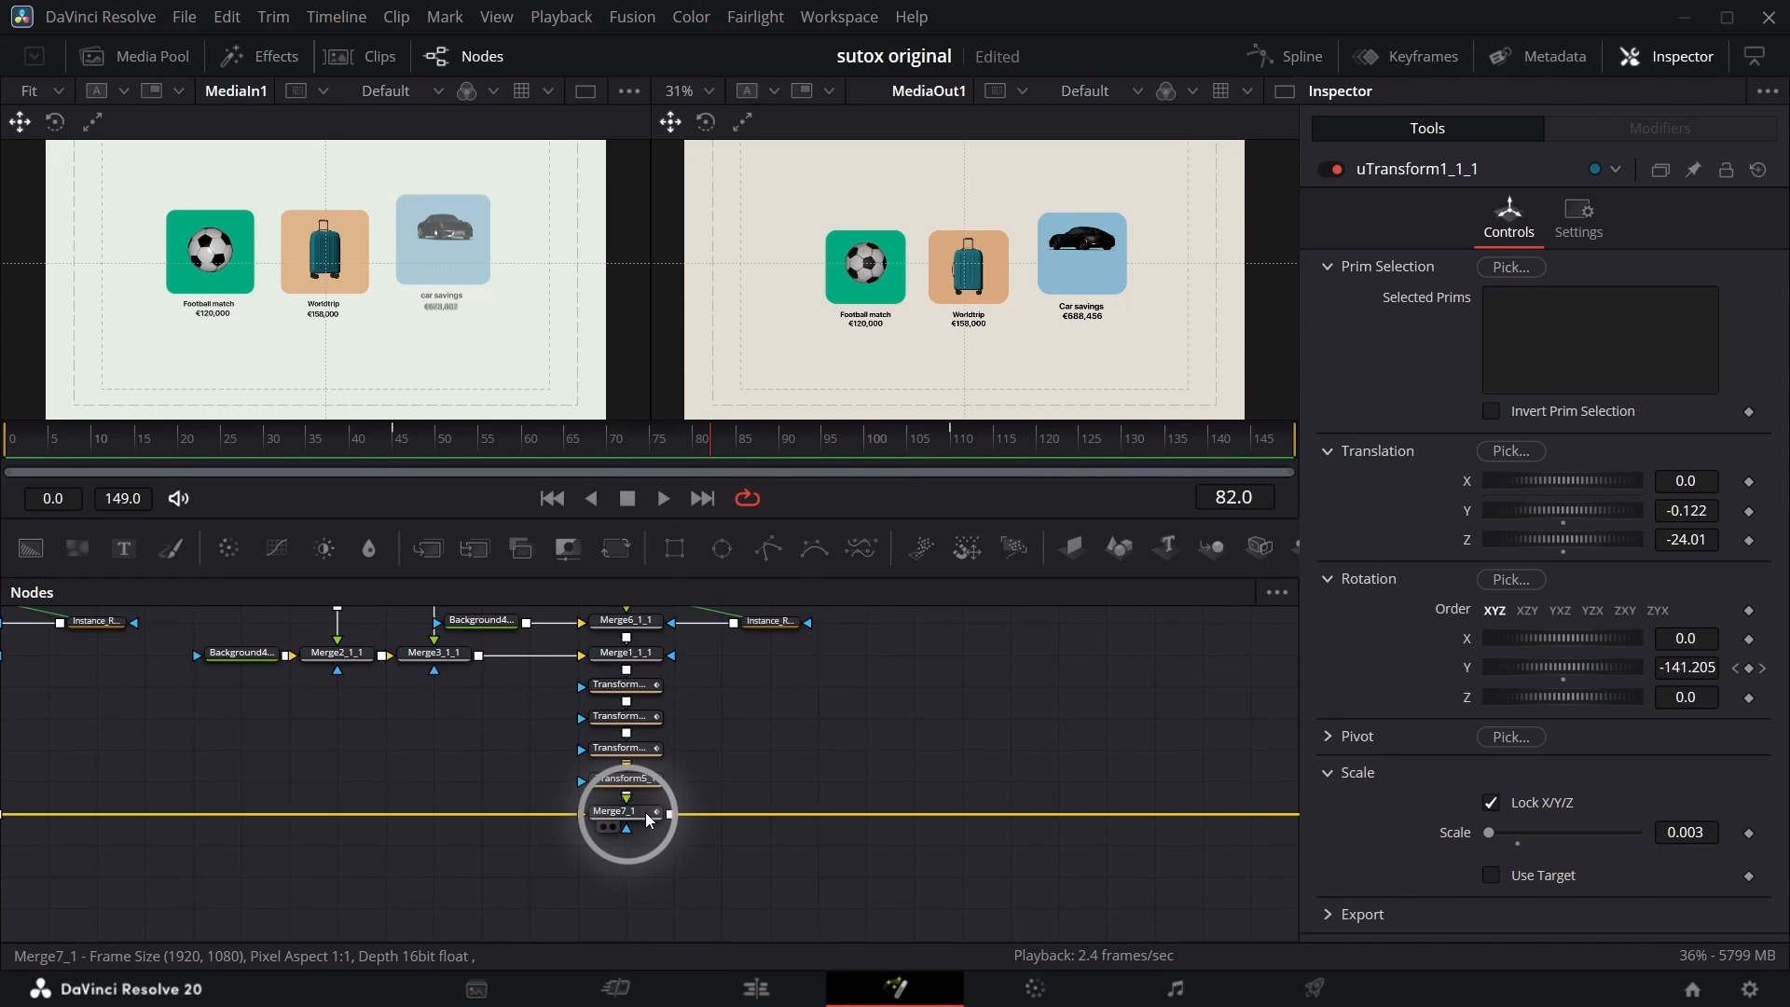
{"action": "left_click", "coordinate": [1403, 56]}
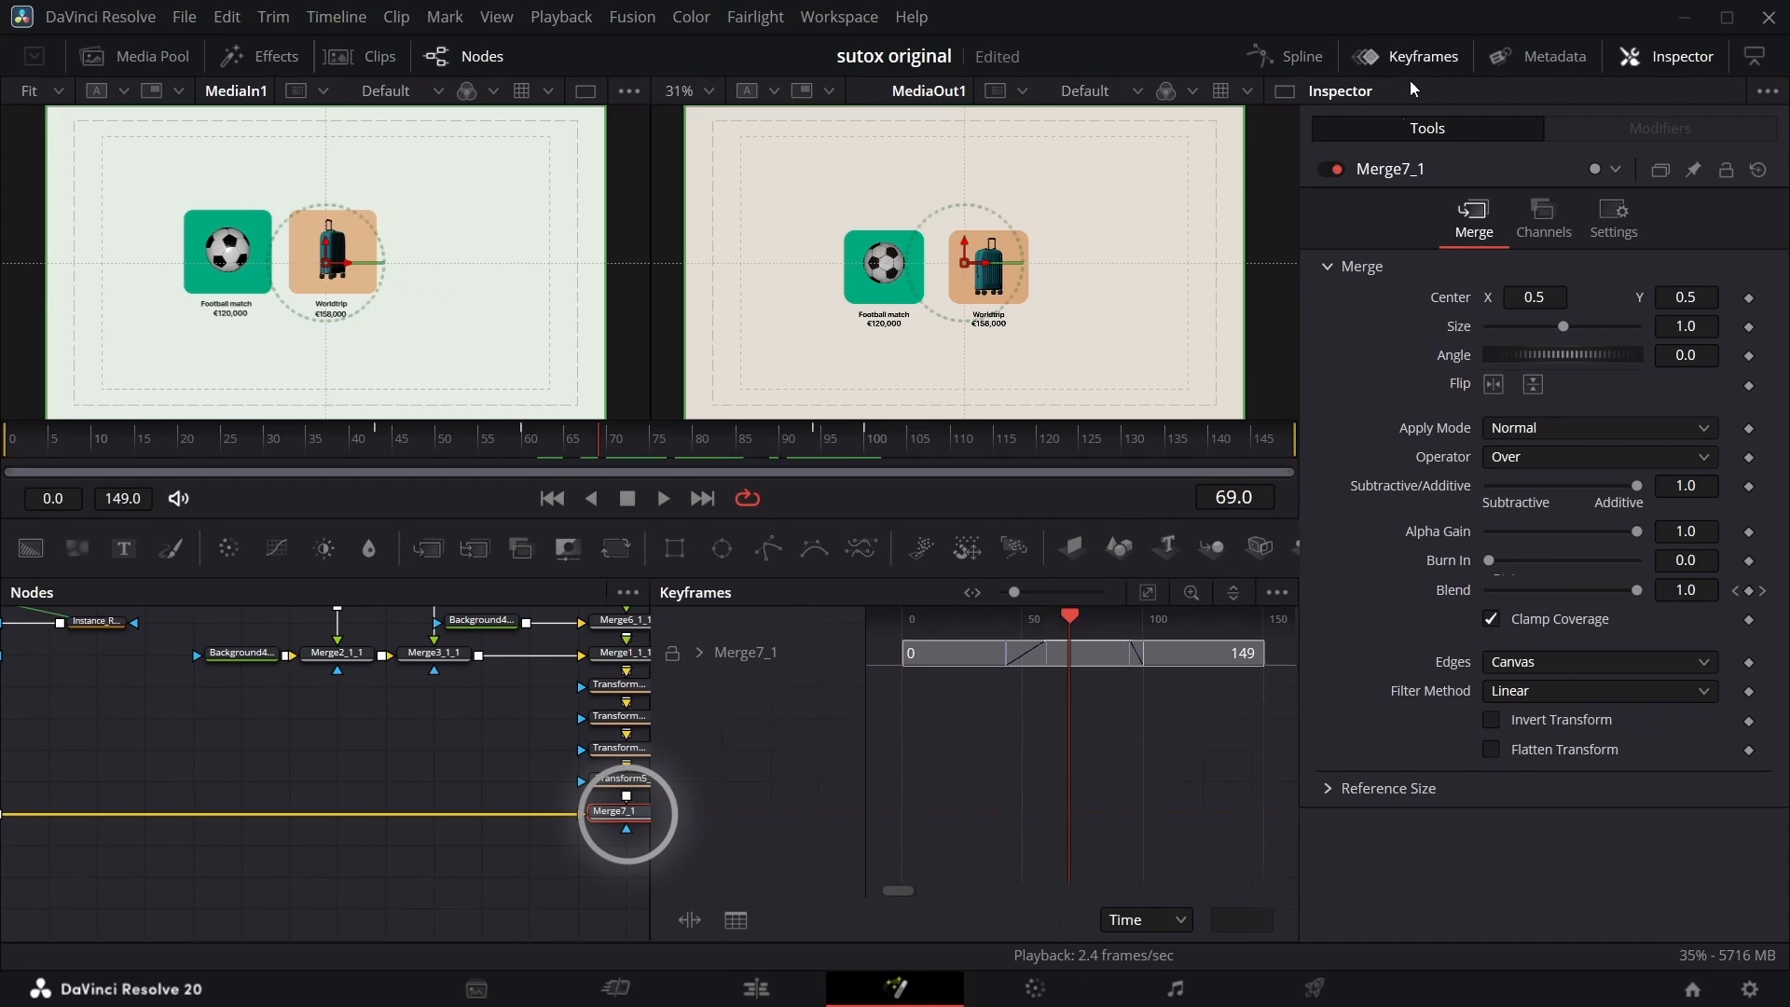
{"action": "left_click", "coordinate": [700, 652]}
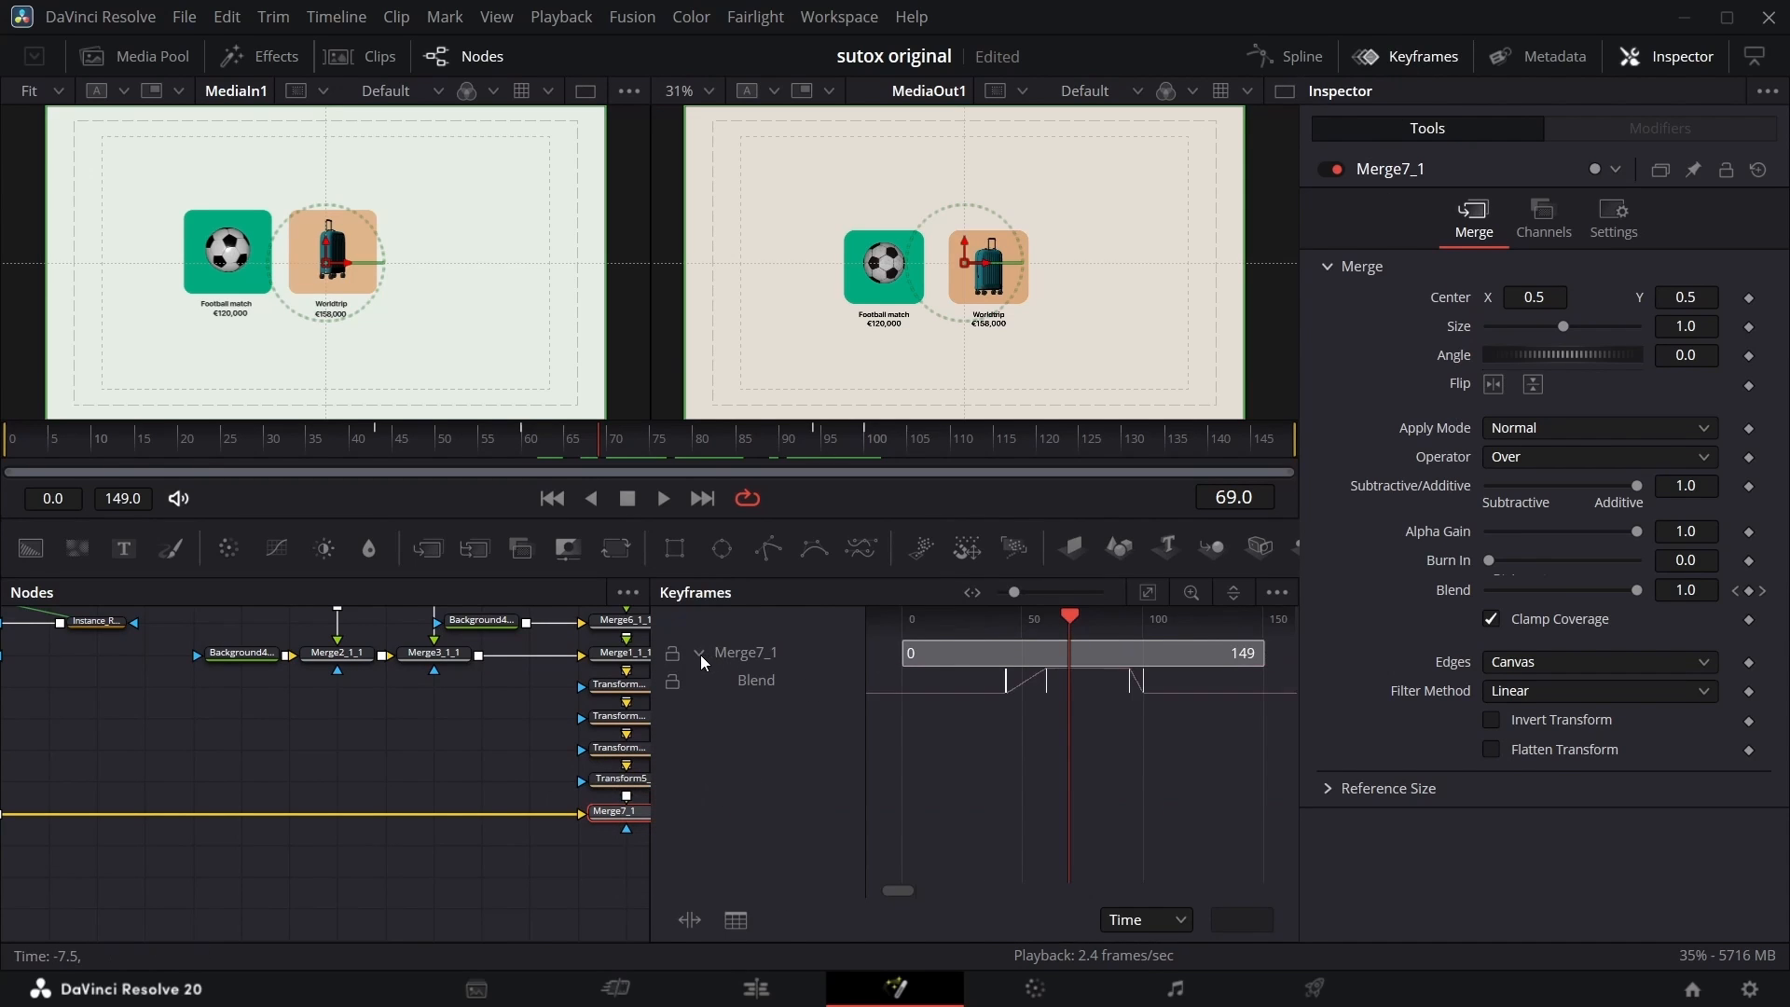
{"action": "left_click_drag", "start_coordinate": [1091, 733], "coordinate": [1059, 695]}
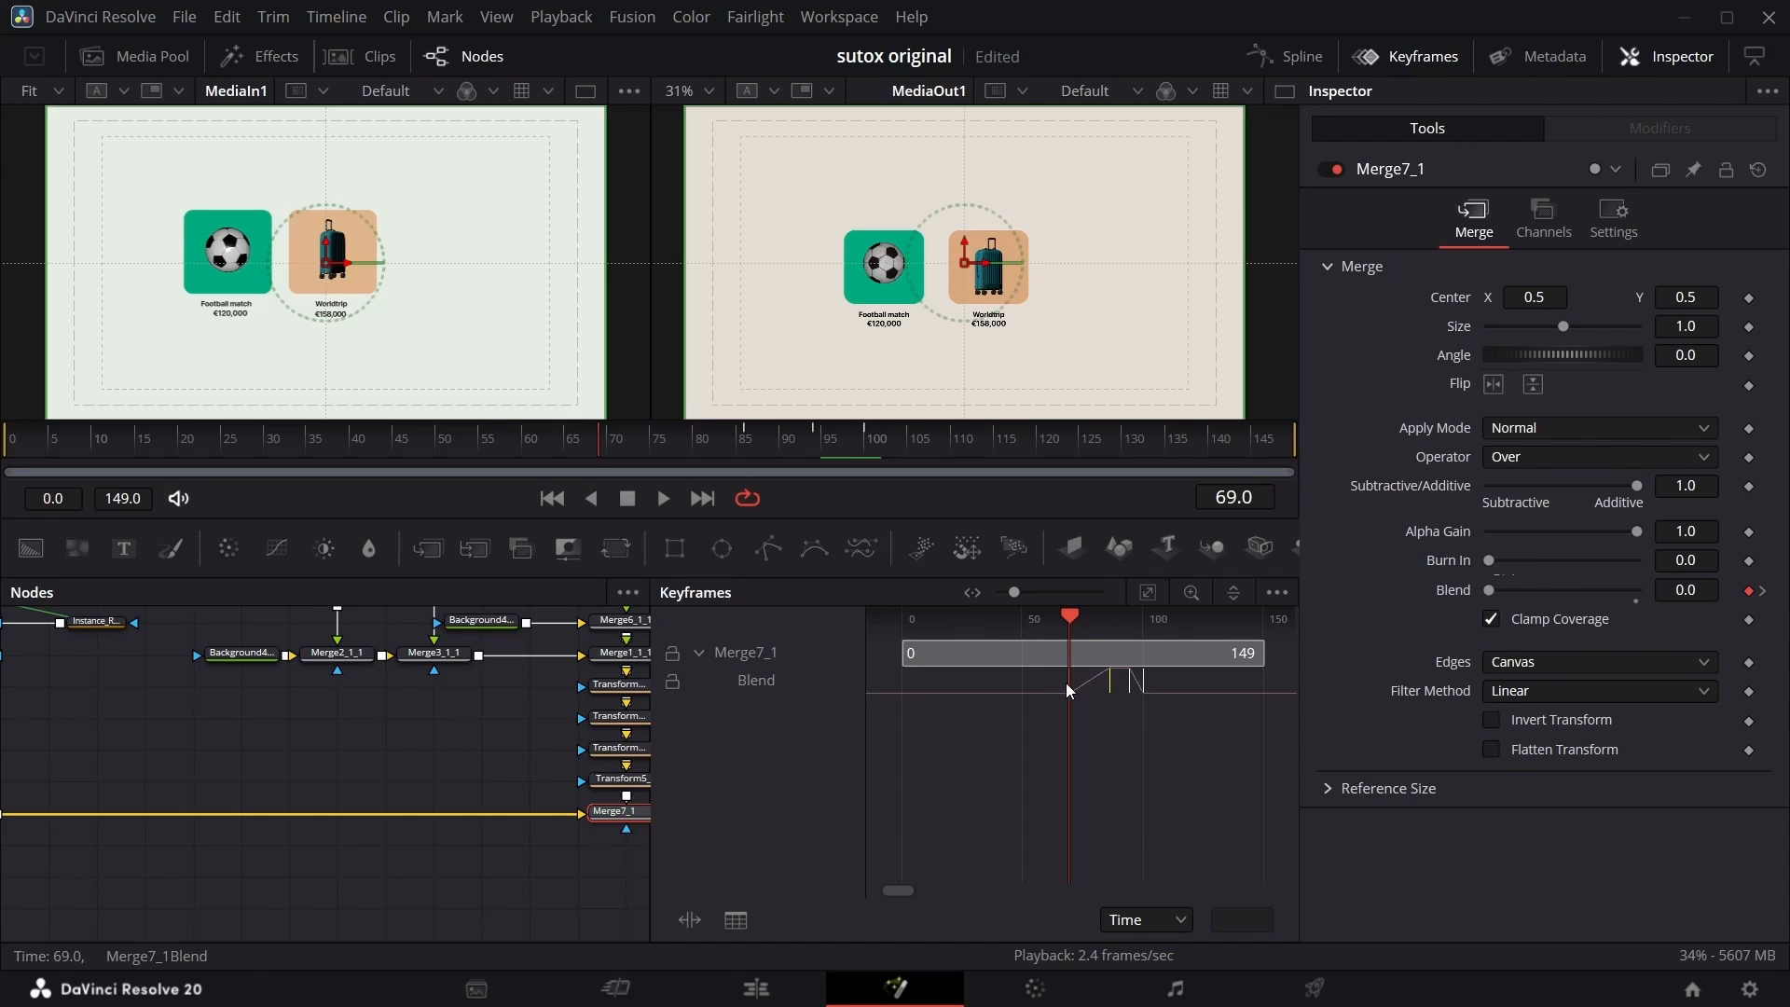
{"action": "left_click_drag", "start_coordinate": [603, 472], "coordinate": [92, 468]}
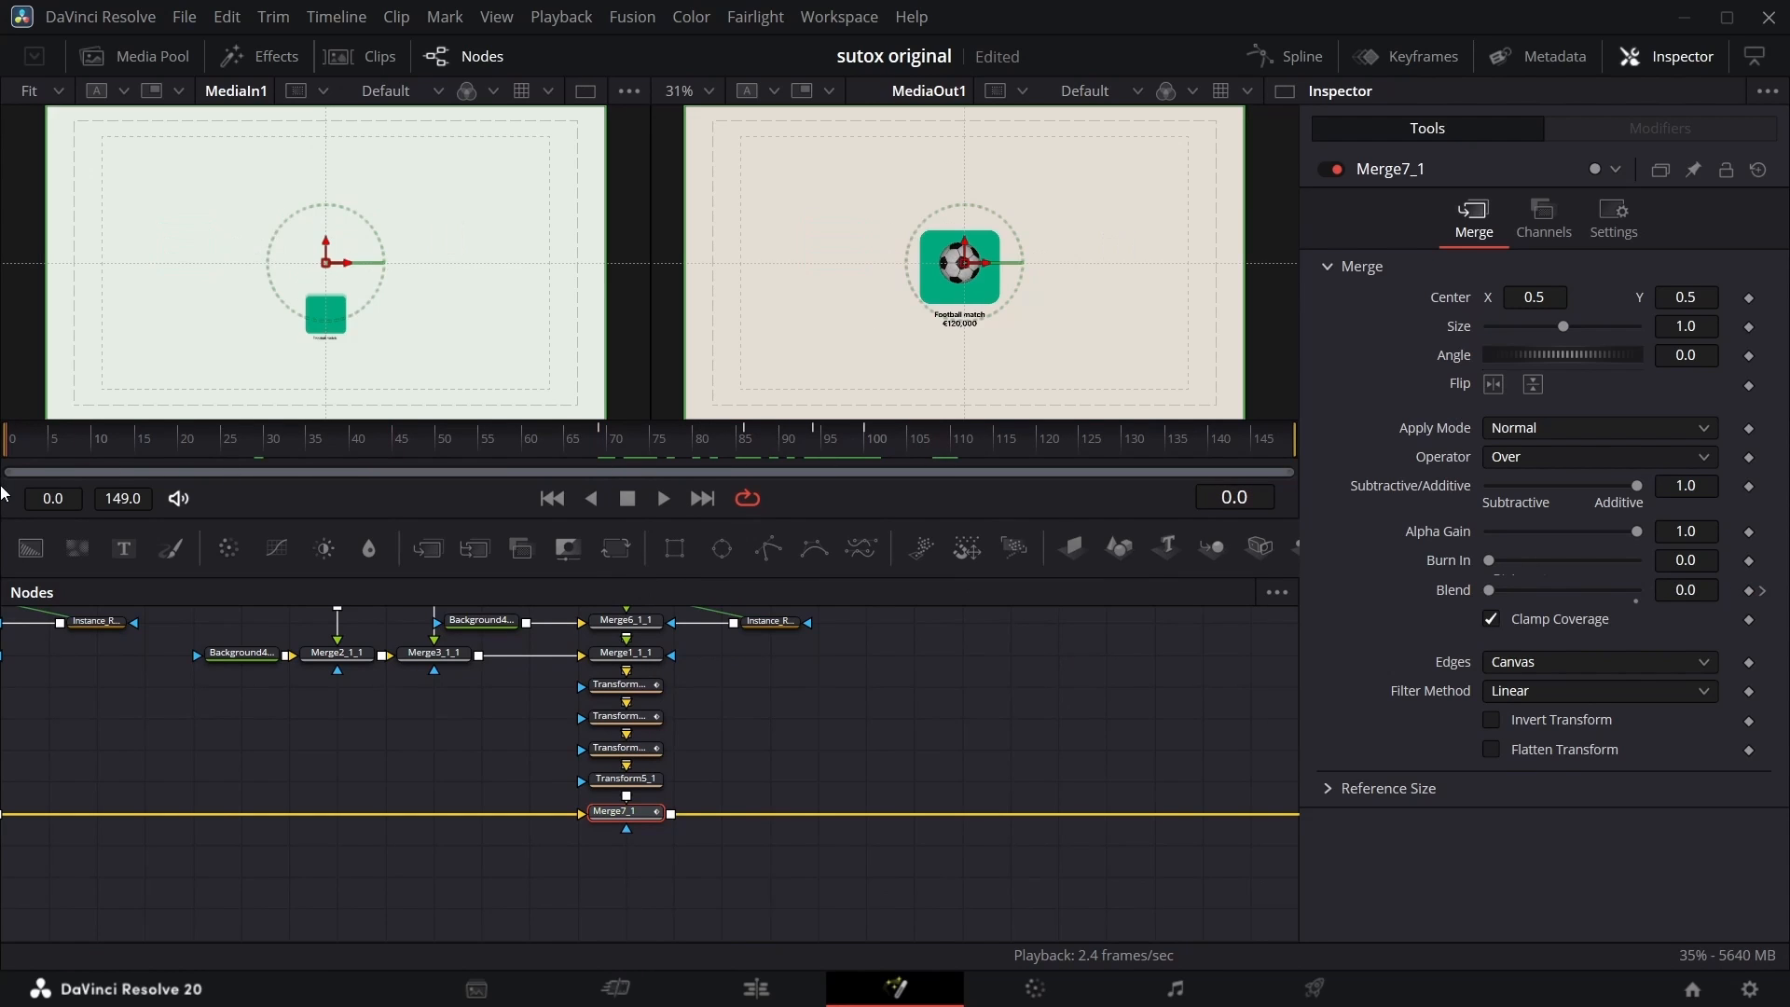
{"action": "key", "text": "space"}
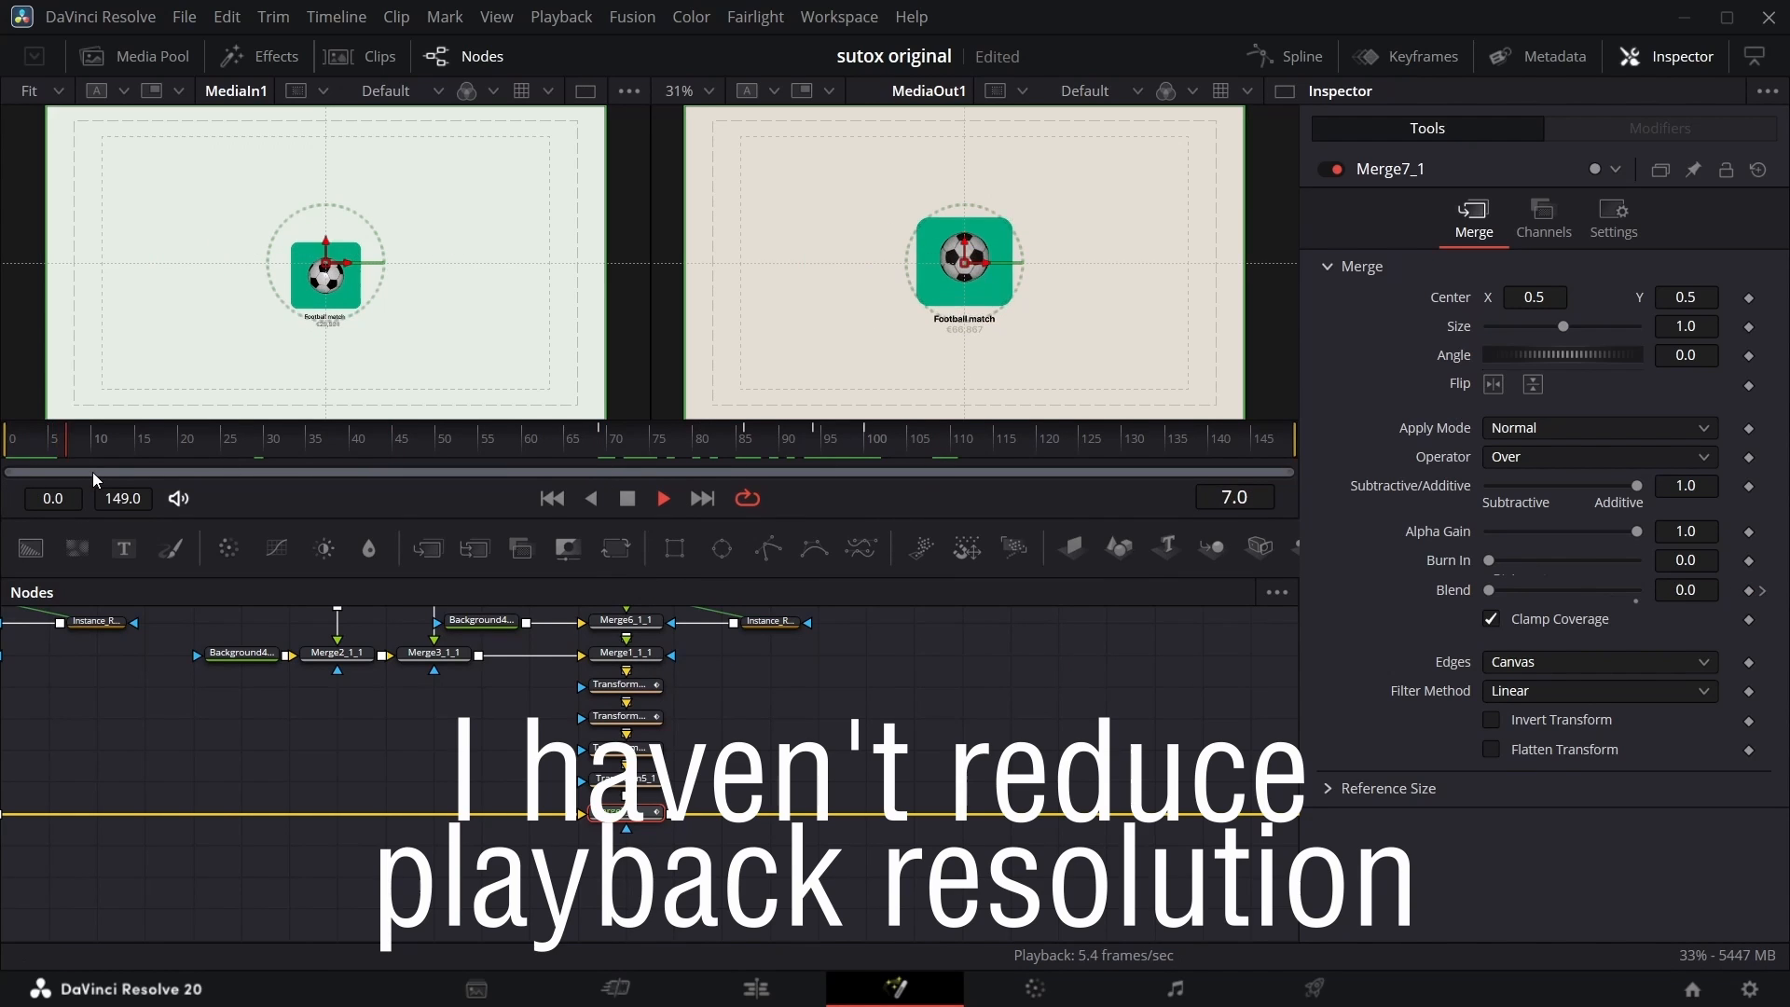